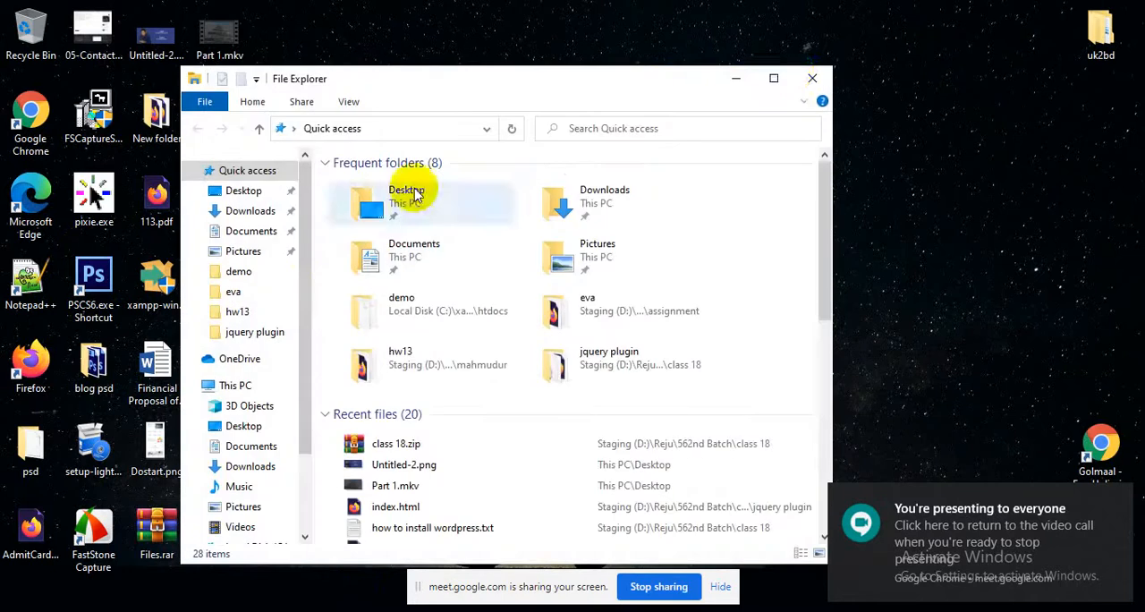
# Open the 330th Batch folder inside the Reju folder on the Staging (D:) drive
pyautogui.click(772, 76)
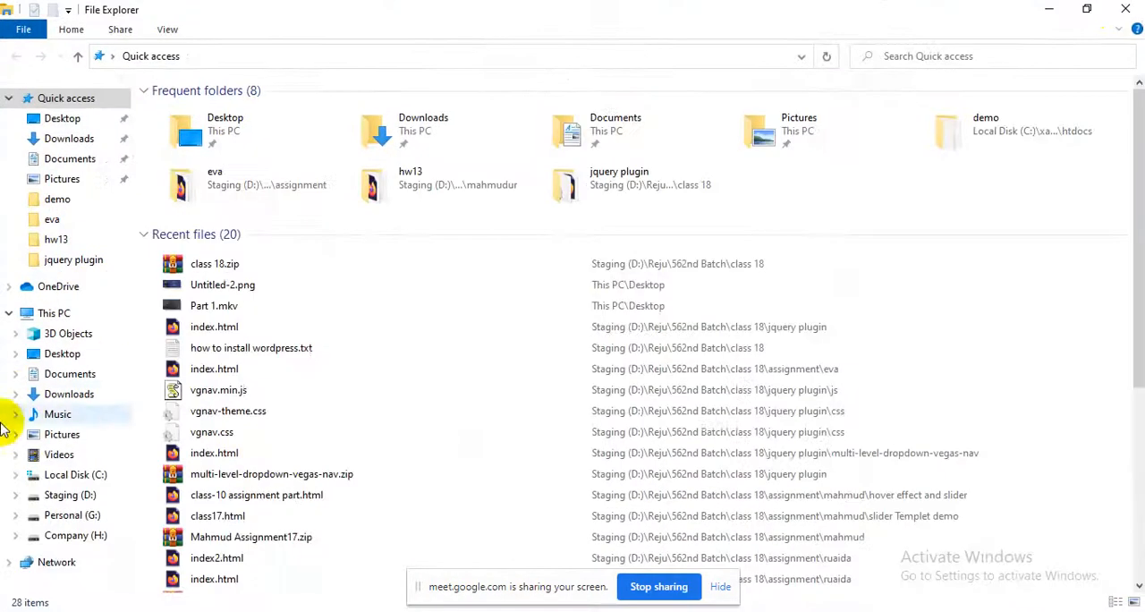
pyautogui.click(70, 478)
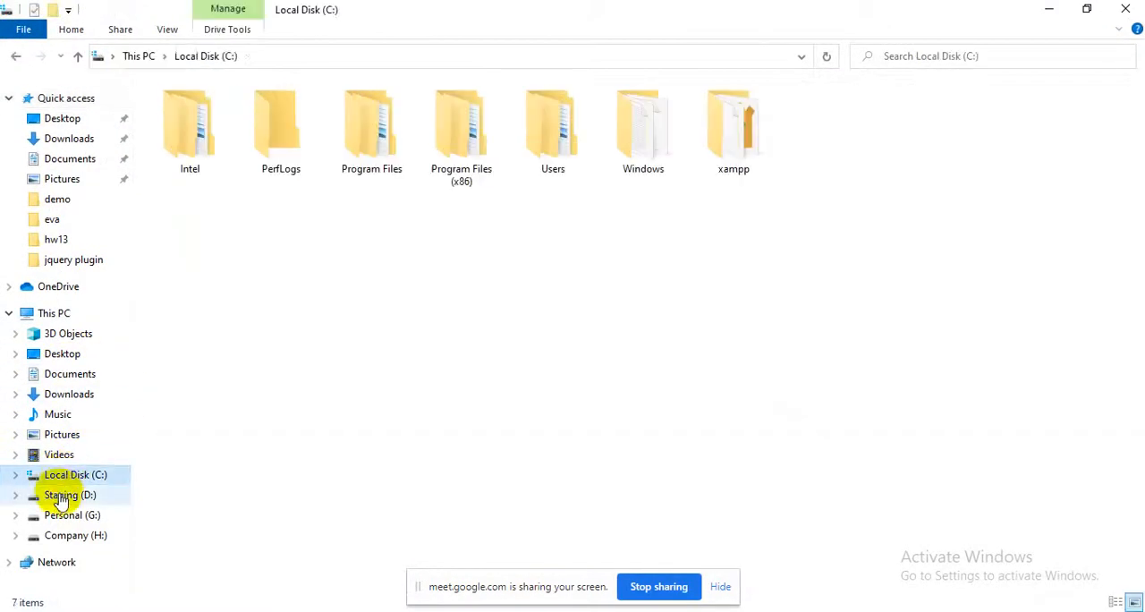
pyautogui.click(59, 497)
pyautogui.doubleClick(369, 164)
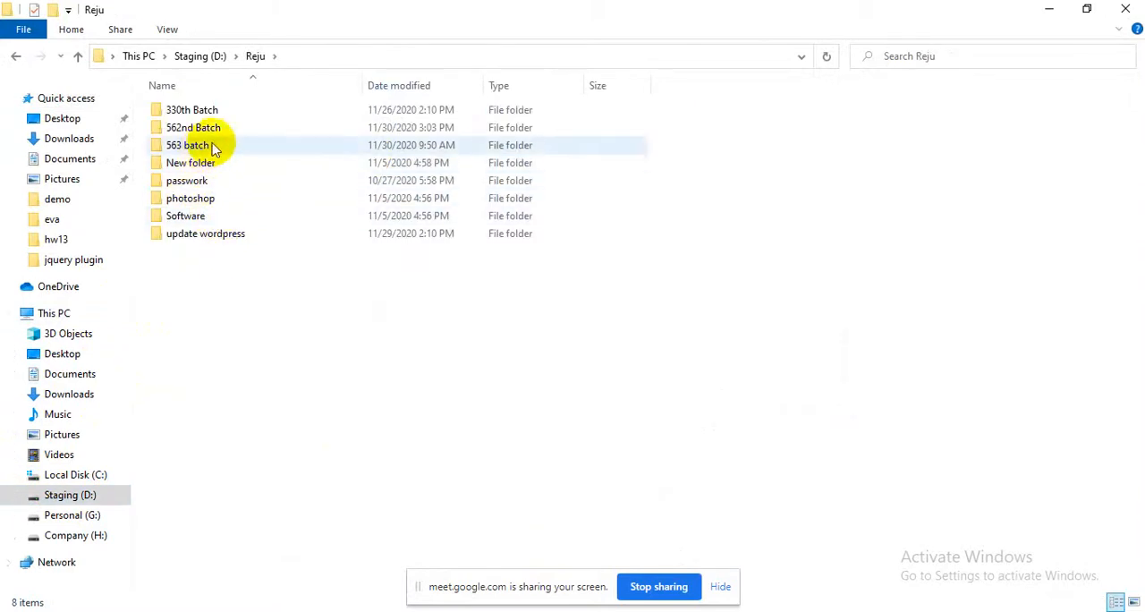
pyautogui.doubleClick(198, 108)
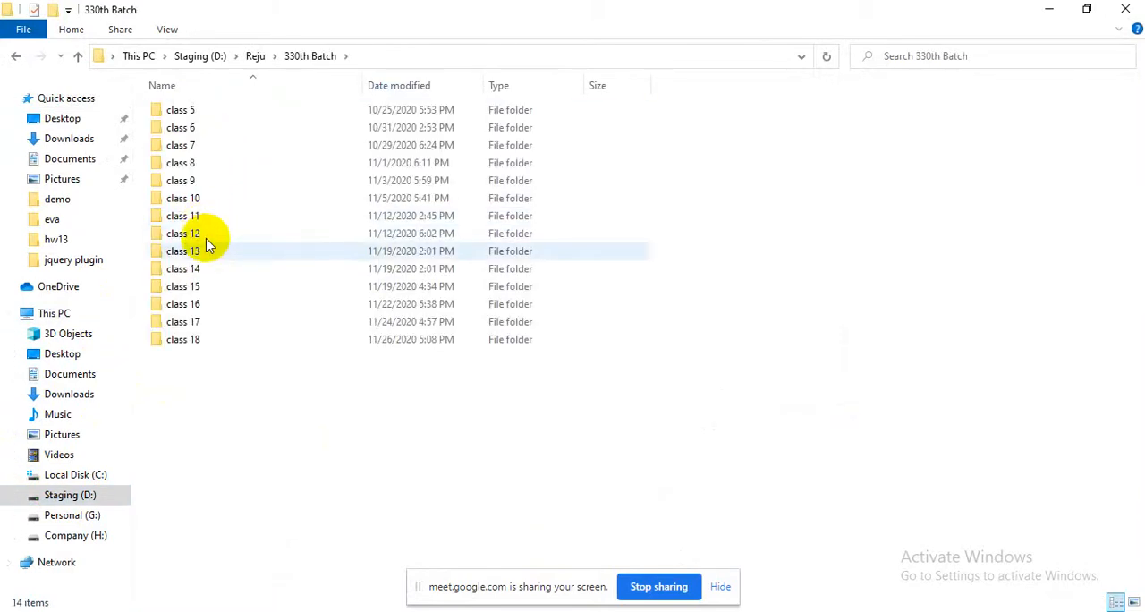
# Create a new folder named class 19 in the 330th Batch folder
pyautogui.rightClick(201, 380)
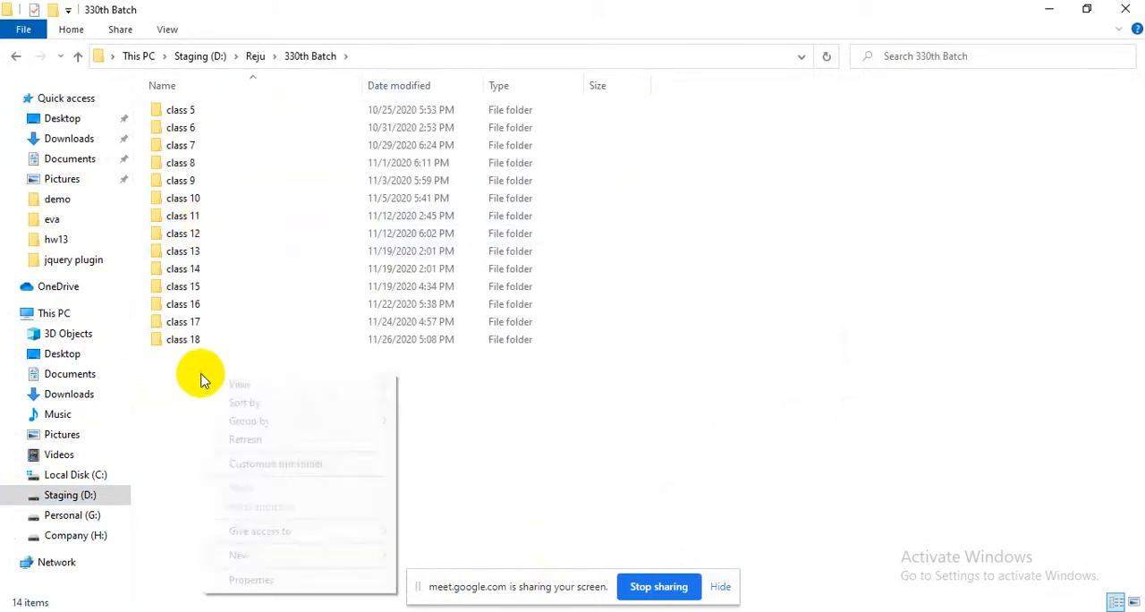
pyautogui.click(257, 559)
pyautogui.click(434, 361)
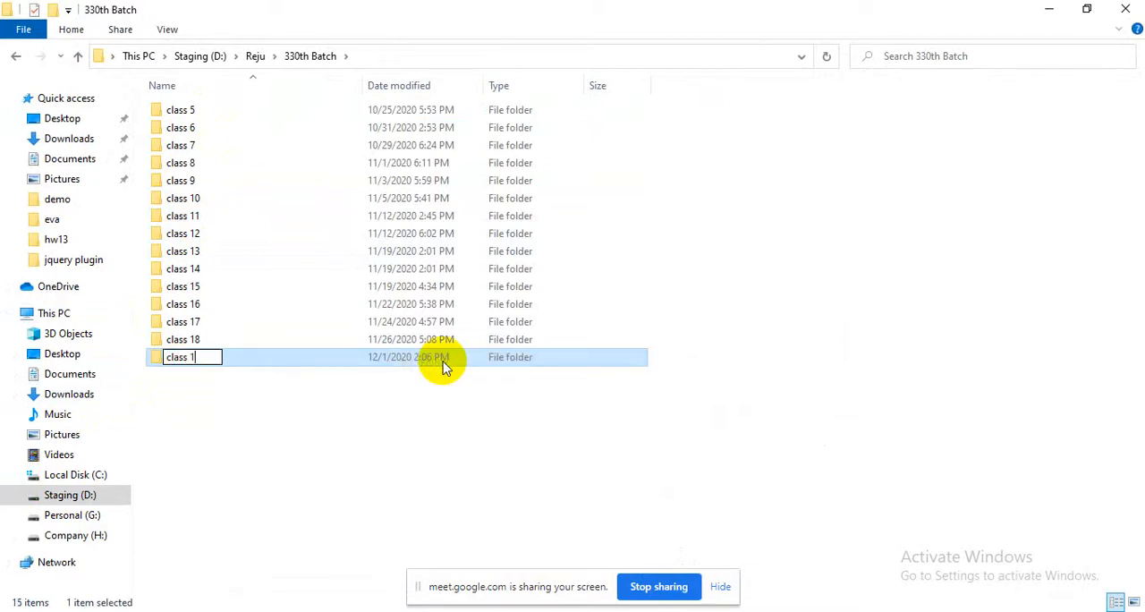
# Create another folder named class 20 in 330th Batch, open it, and minimize the window
pyautogui.rightClick(404, 426)
pyautogui.moveTo(526, 410)
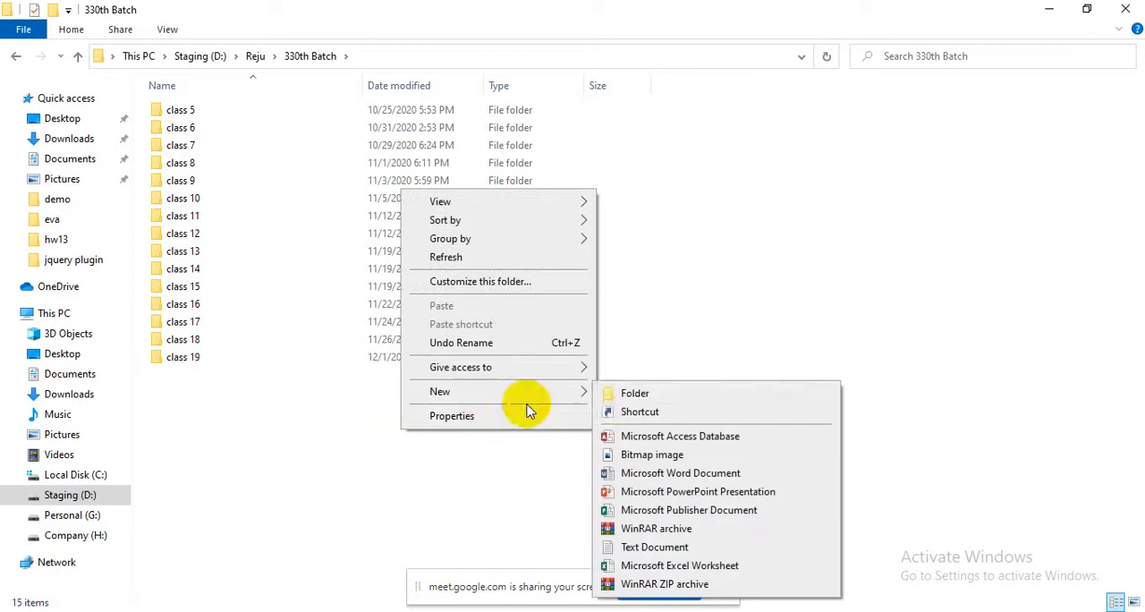
pyautogui.click(613, 397)
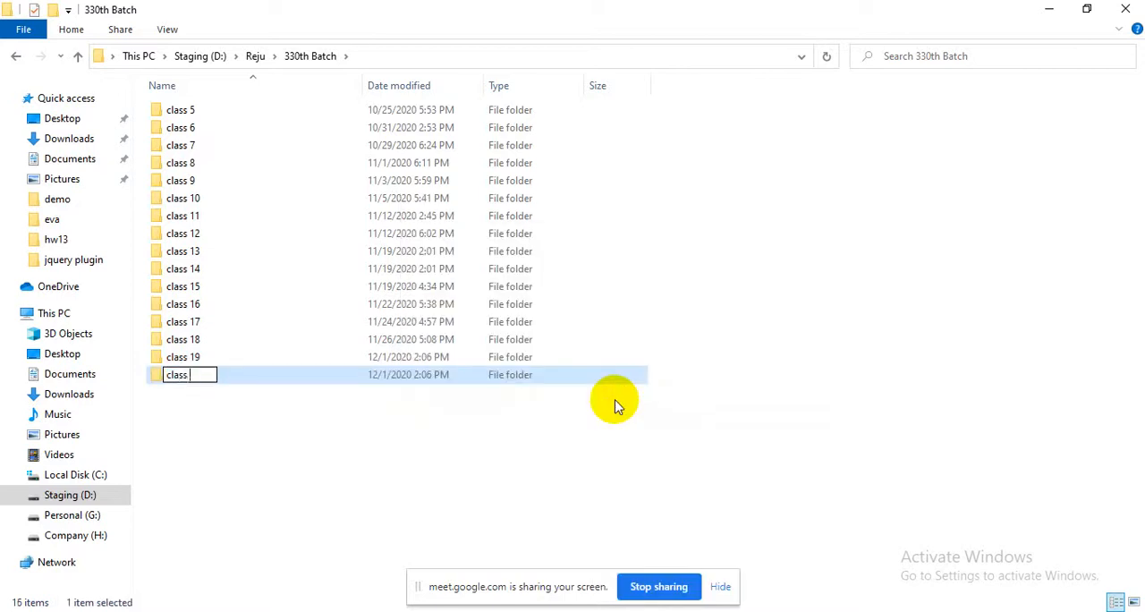
pyautogui.write('class 20')
pyautogui.press('Return')
pyautogui.press('Return')
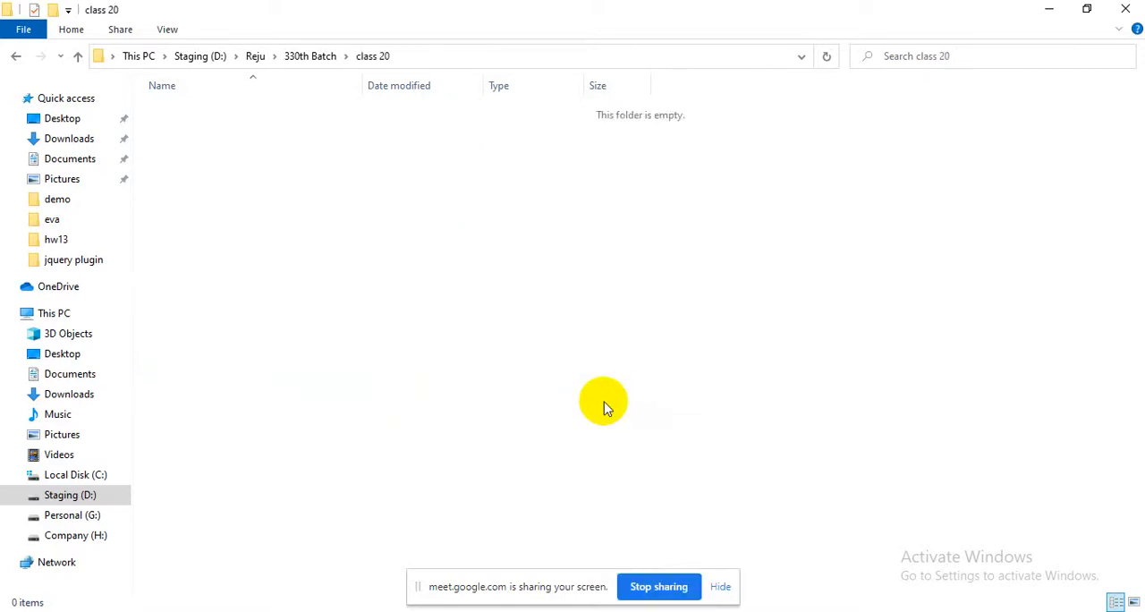
pyautogui.click(1052, 9)
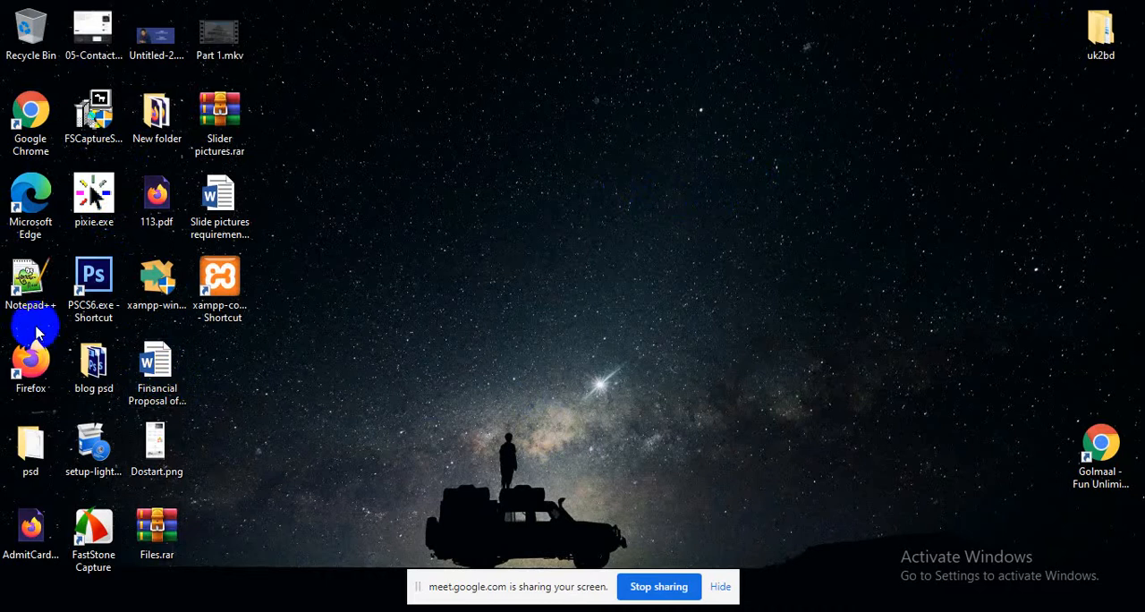
# Launch Firefox with an additional blank tab and minimize it
pyautogui.click(30, 371)
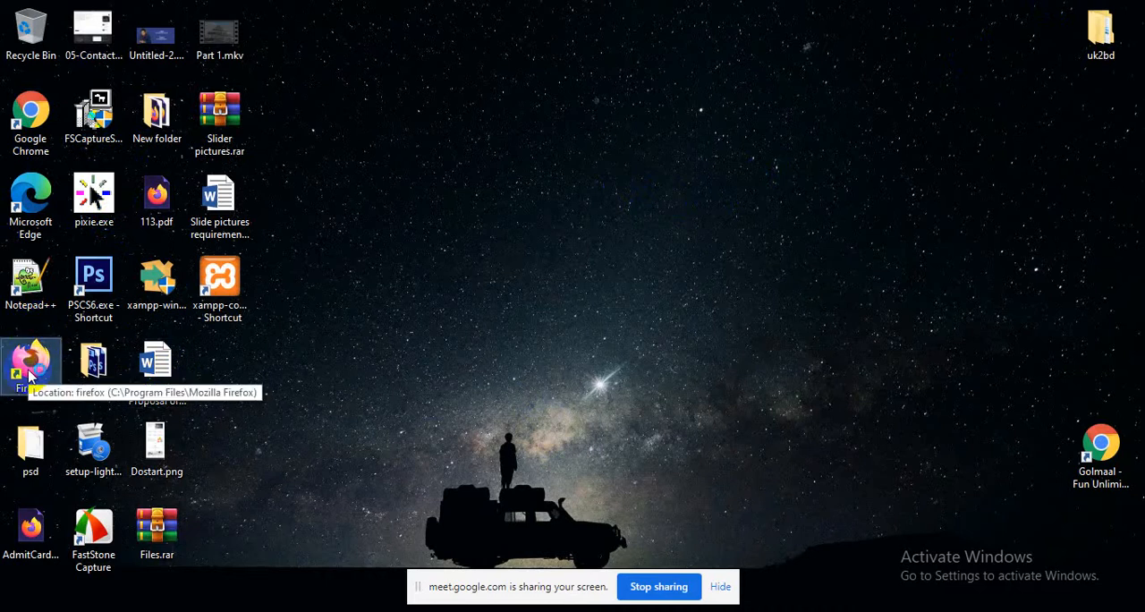
pyautogui.doubleClick(29, 374)
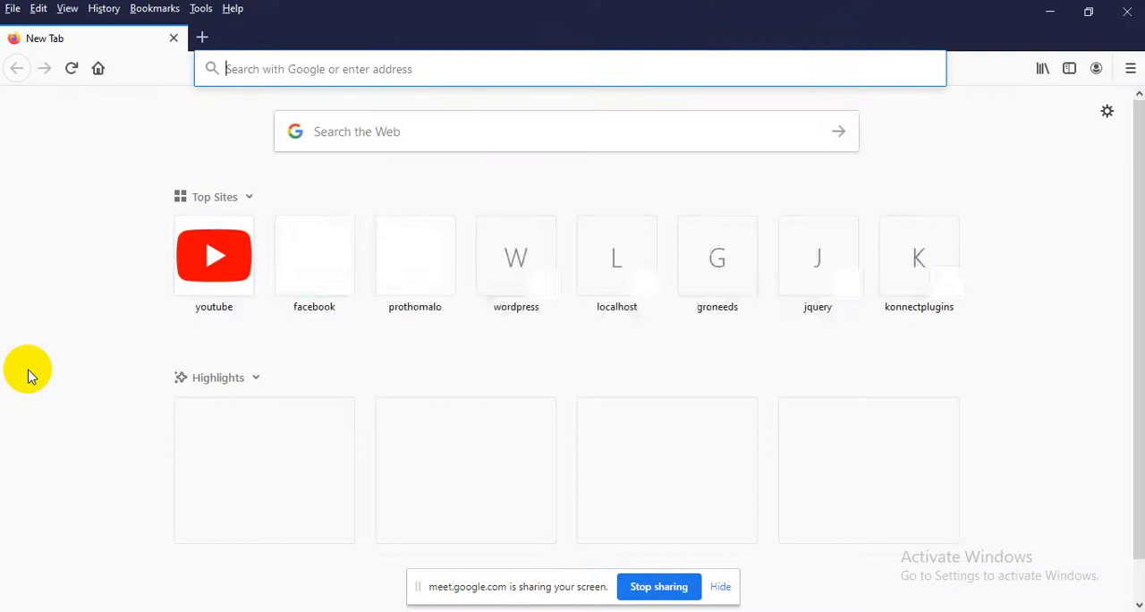
pyautogui.click(815, 254)
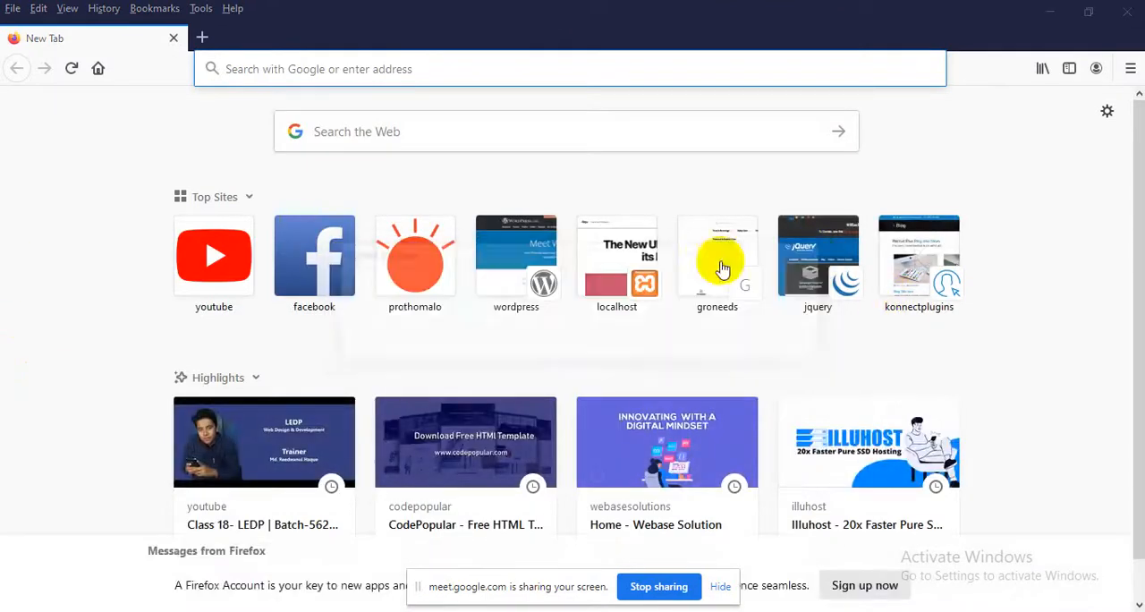
pyautogui.click(204, 38)
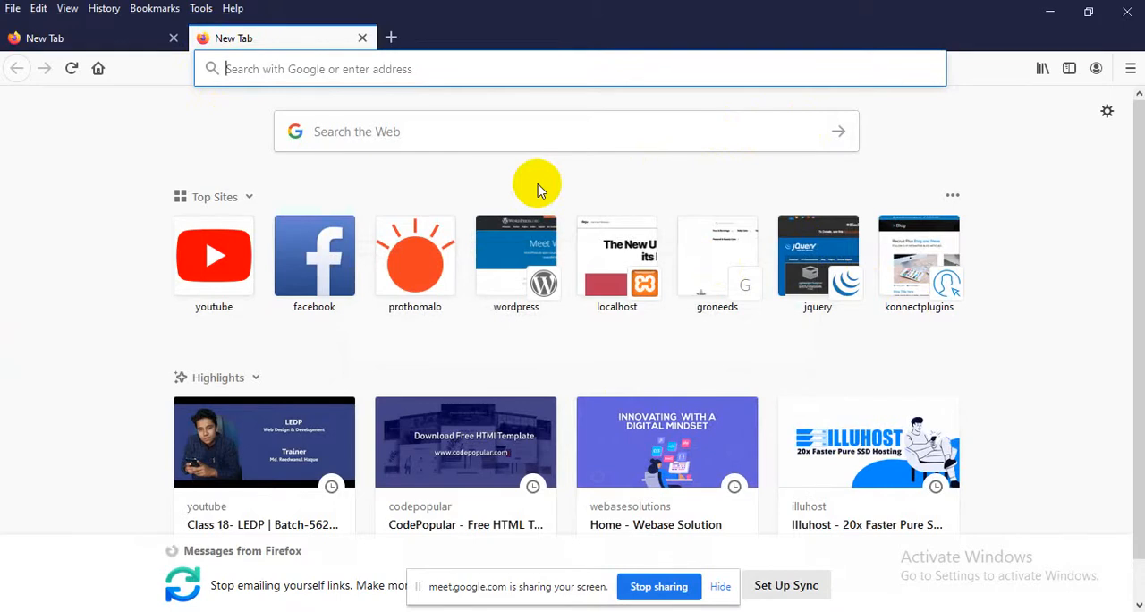
pyautogui.click(1047, 13)
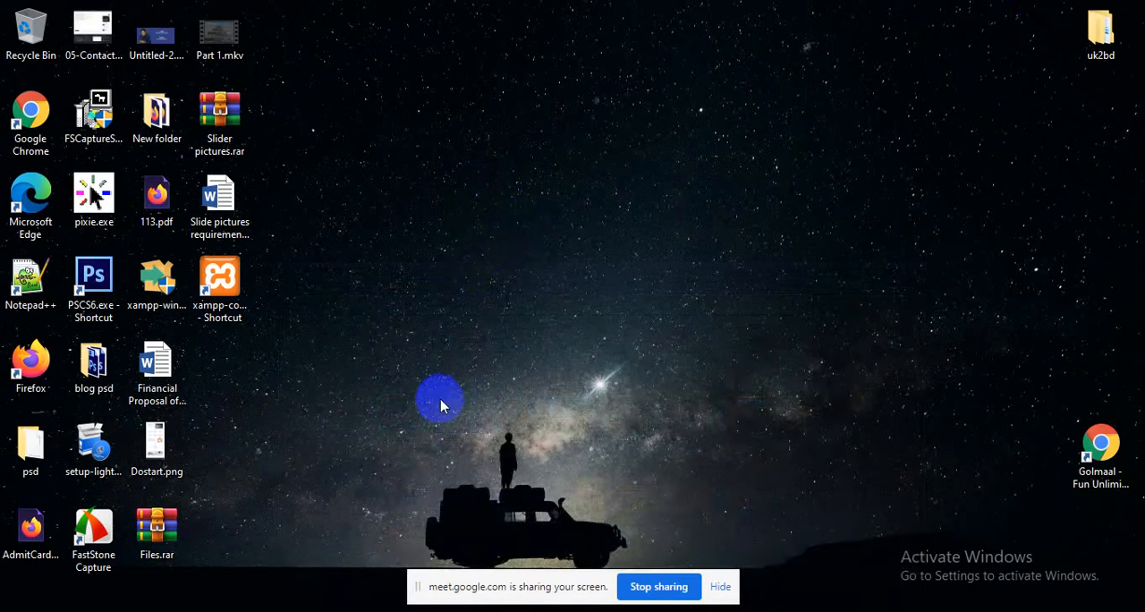
# Browse to the htdocs folder inside xampp on Local Disk (C:) in a new File Explorer window
pyautogui.click(223, 283)
pyautogui.press('super+e')
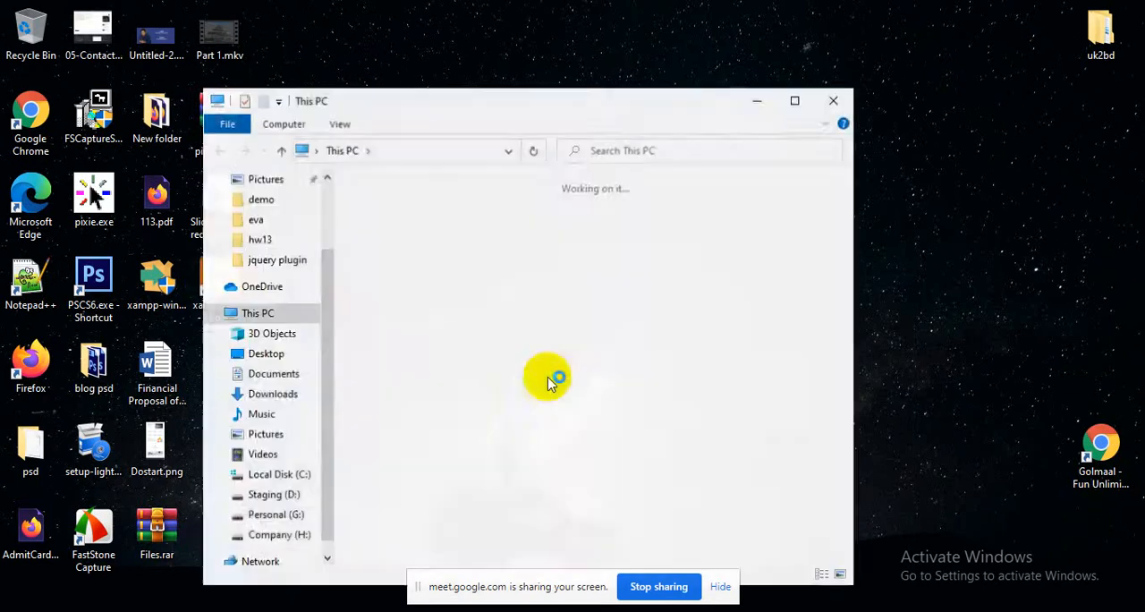
pyautogui.click(792, 102)
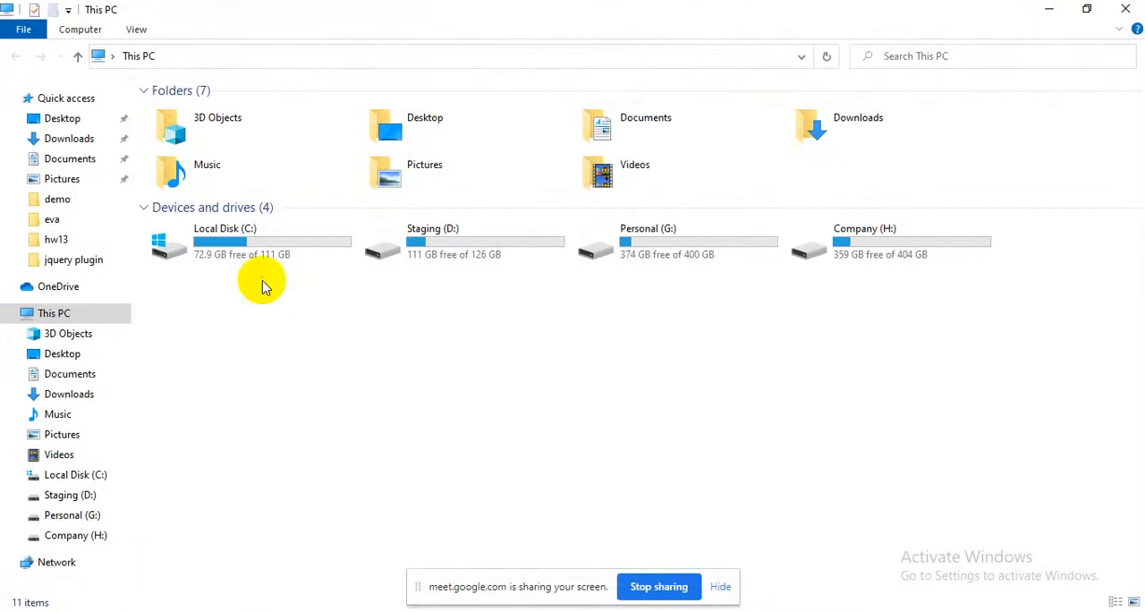
pyautogui.click(263, 243)
pyautogui.doubleClick(263, 242)
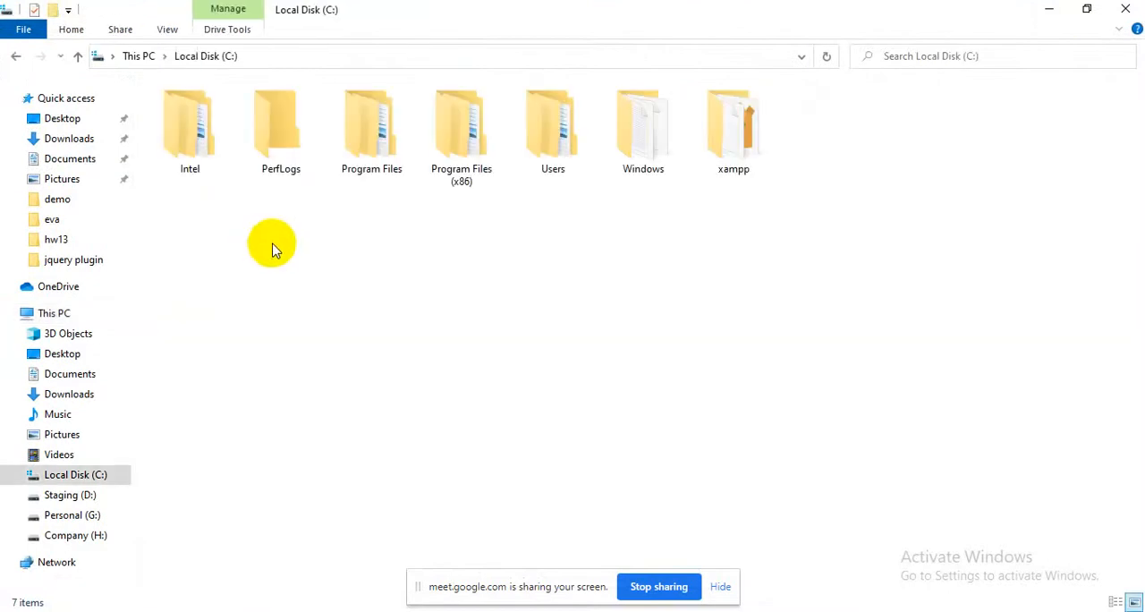
pyautogui.doubleClick(706, 170)
pyautogui.scroll(-3, 447, 376)
pyautogui.scroll(3, 268, 358)
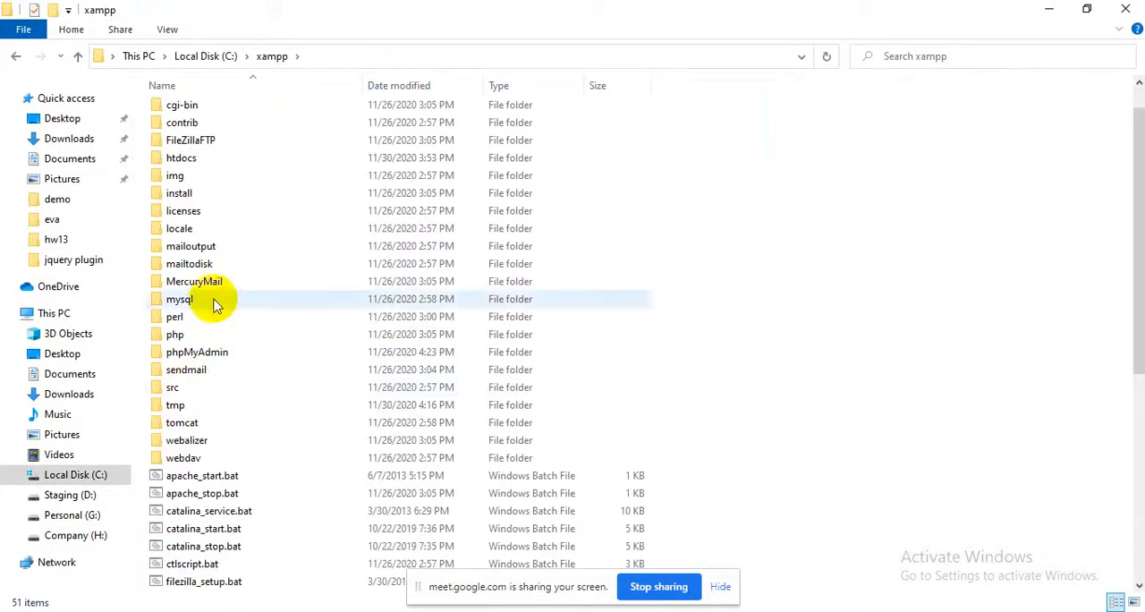
pyautogui.click(233, 158)
pyautogui.doubleClick(233, 157)
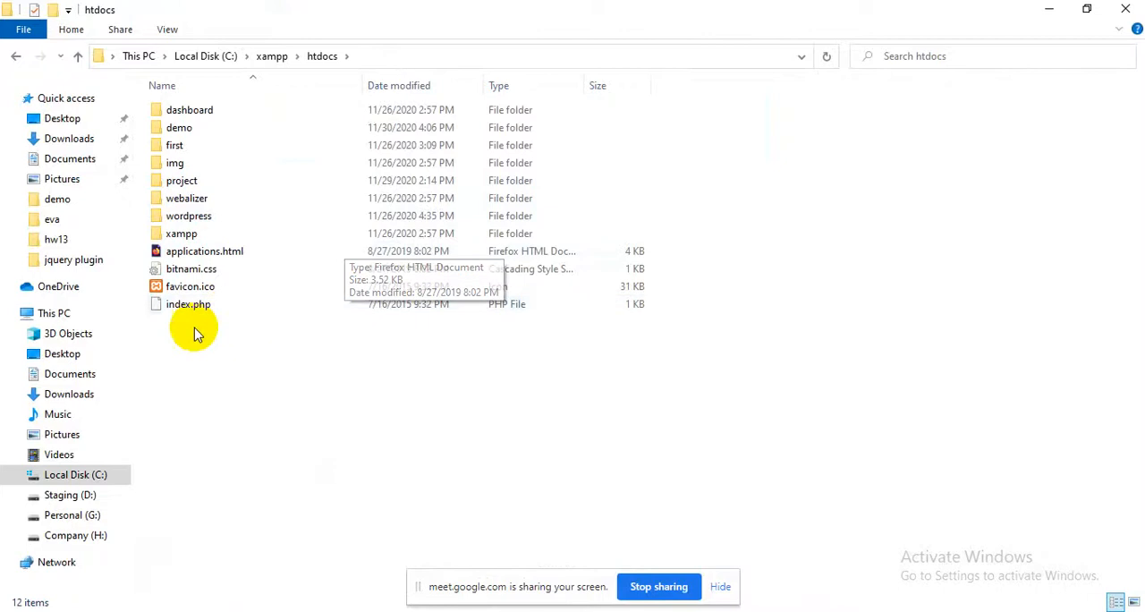
# Locate xampp-control.exe in the xampp folder and look up "xam" in Windows search, closing both without launching anything
pyautogui.click(261, 56)
pyautogui.scroll(-8, 304, 268)
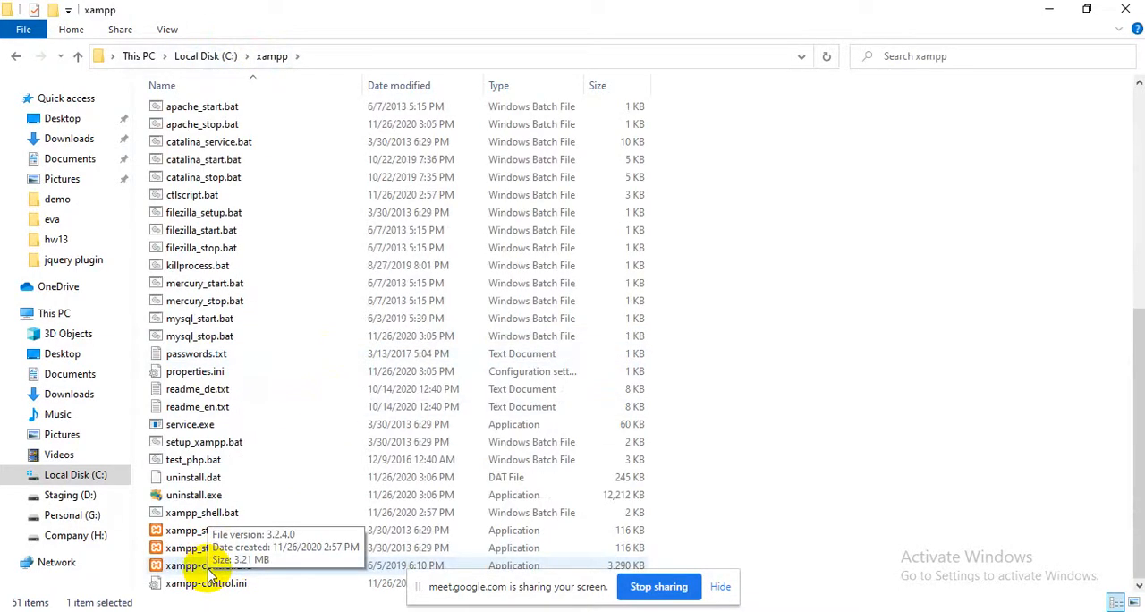
pyautogui.press('super+s')
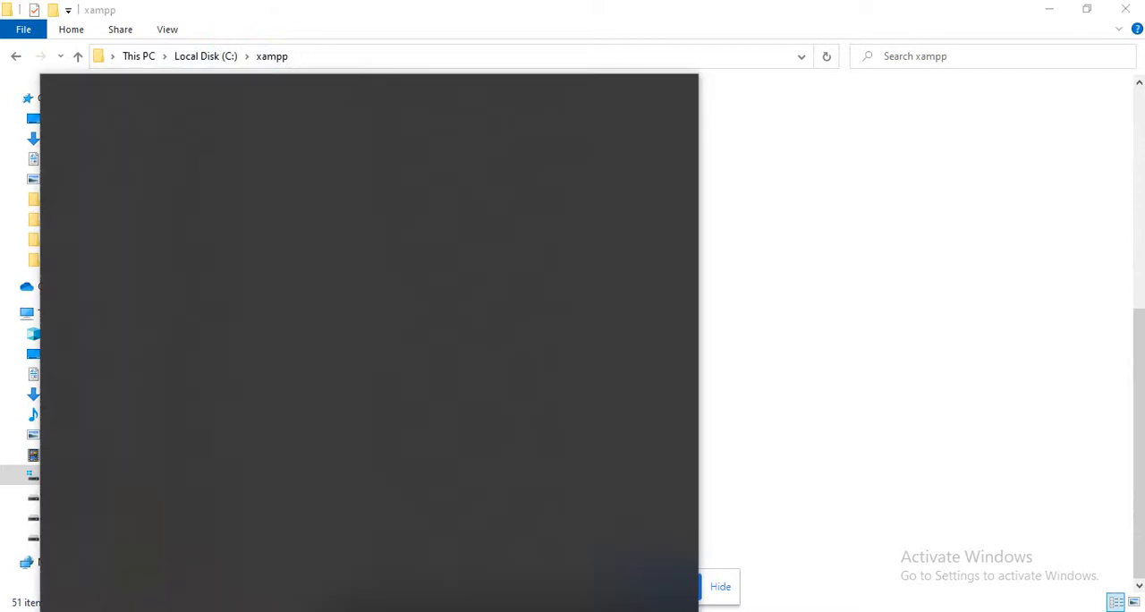
pyautogui.write('xam')
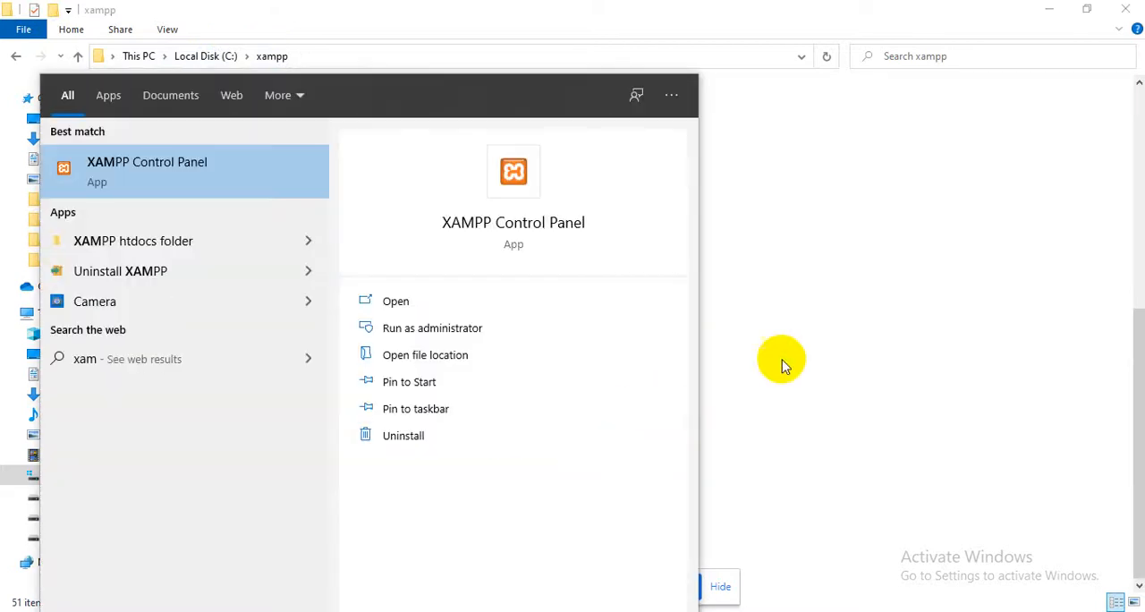
pyautogui.click(855, 349)
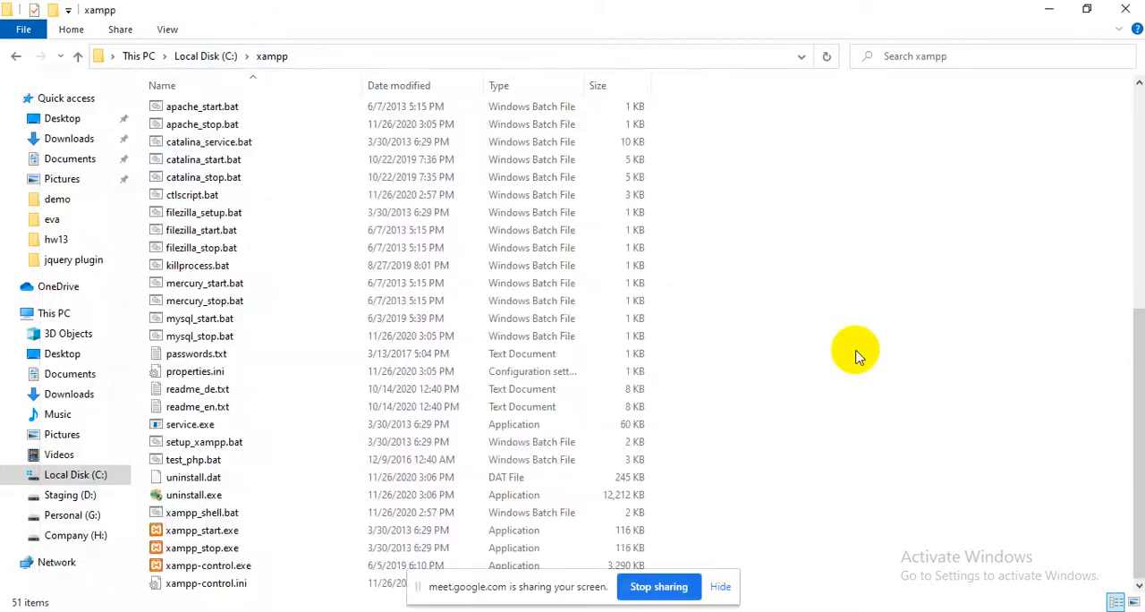
pyautogui.click(1121, 7)
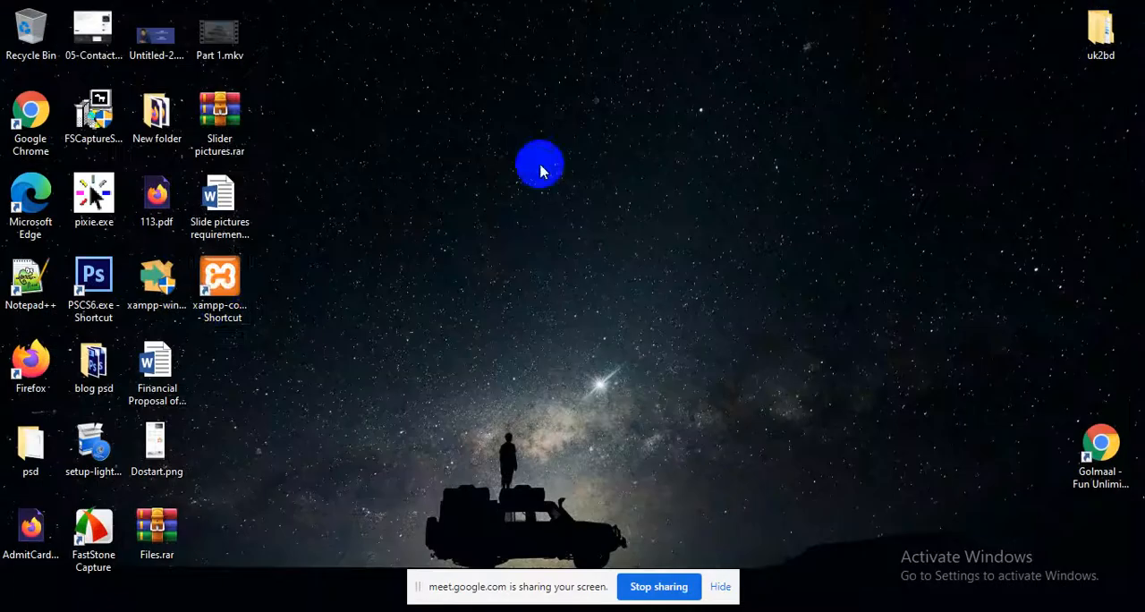
# Launch the XAMPP Control Panel from the desktop shortcut, start Apache and MySQL, and minimize it
pyautogui.click(214, 304)
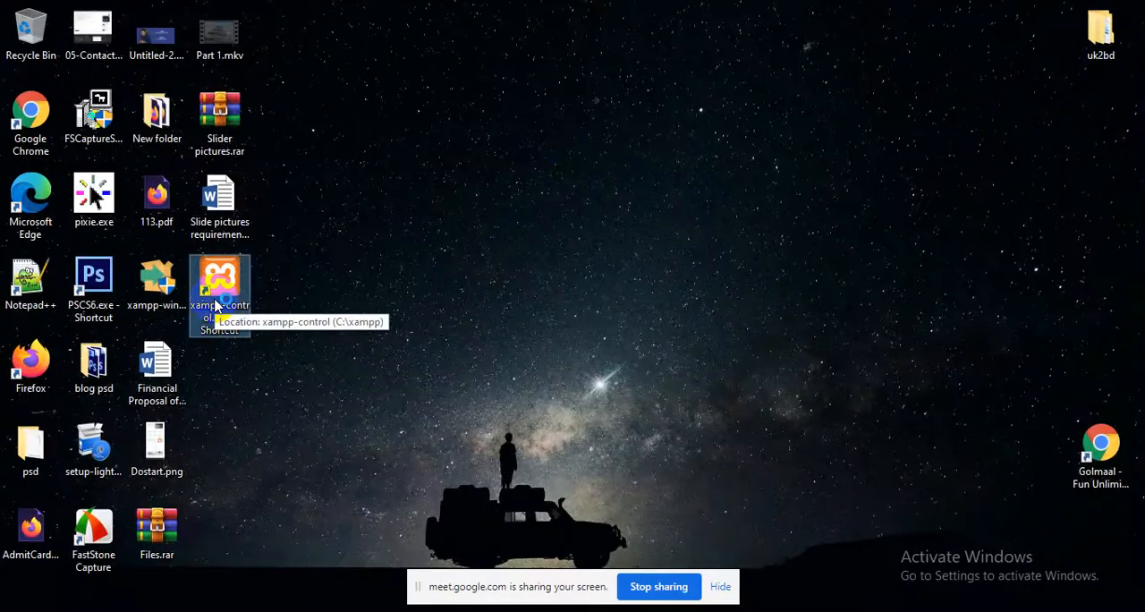
pyautogui.doubleClick(215, 304)
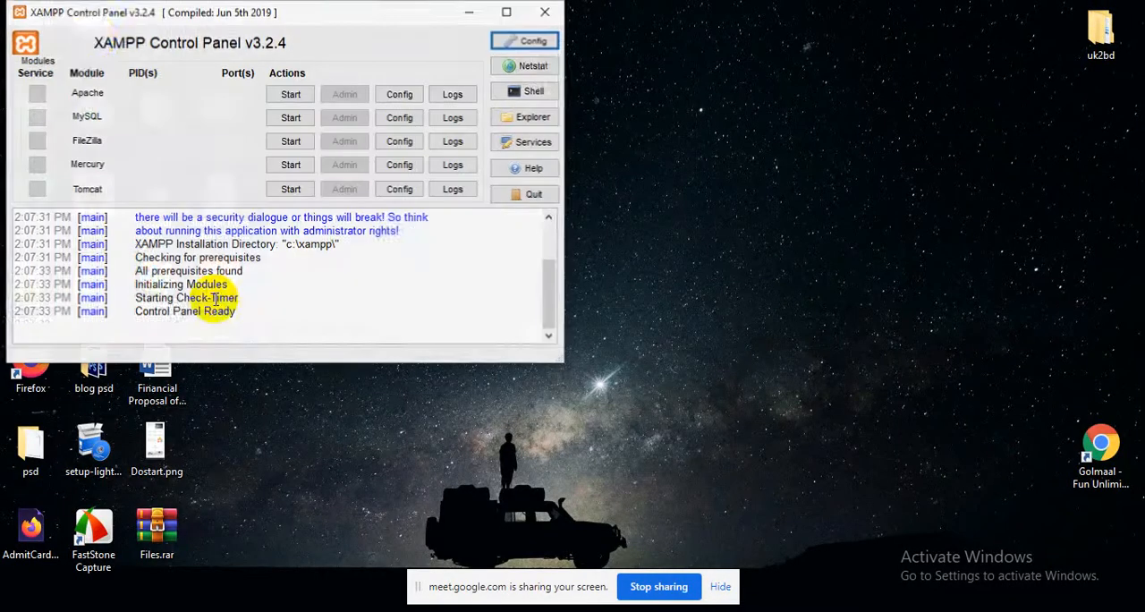
pyautogui.click(291, 94)
pyautogui.click(286, 118)
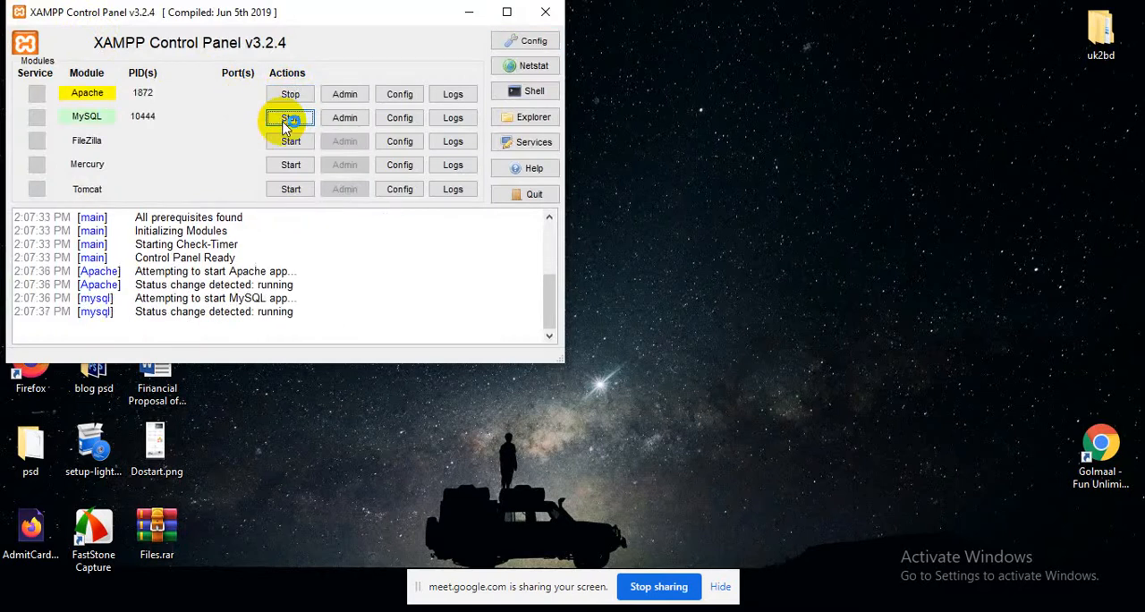
pyautogui.click(469, 13)
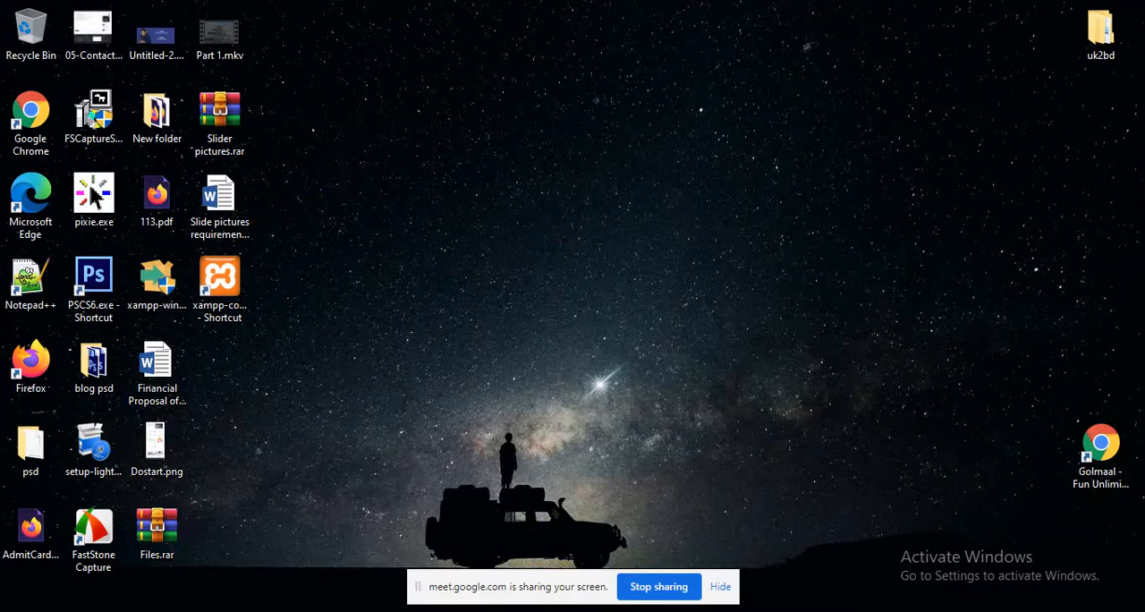
# Switch to the Google Meet call, admit all waiting participants, and return to the class 20 folder in File Explorer
pyautogui.click(588, 567)
pyautogui.moveTo(598, 609)
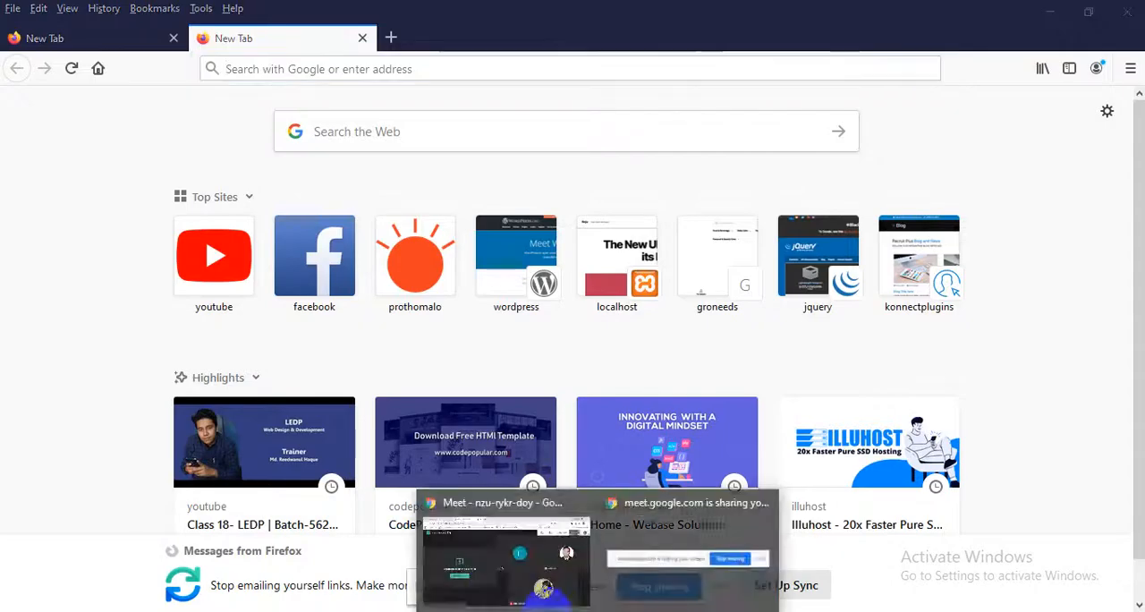
pyautogui.click(496, 563)
pyautogui.click(738, 186)
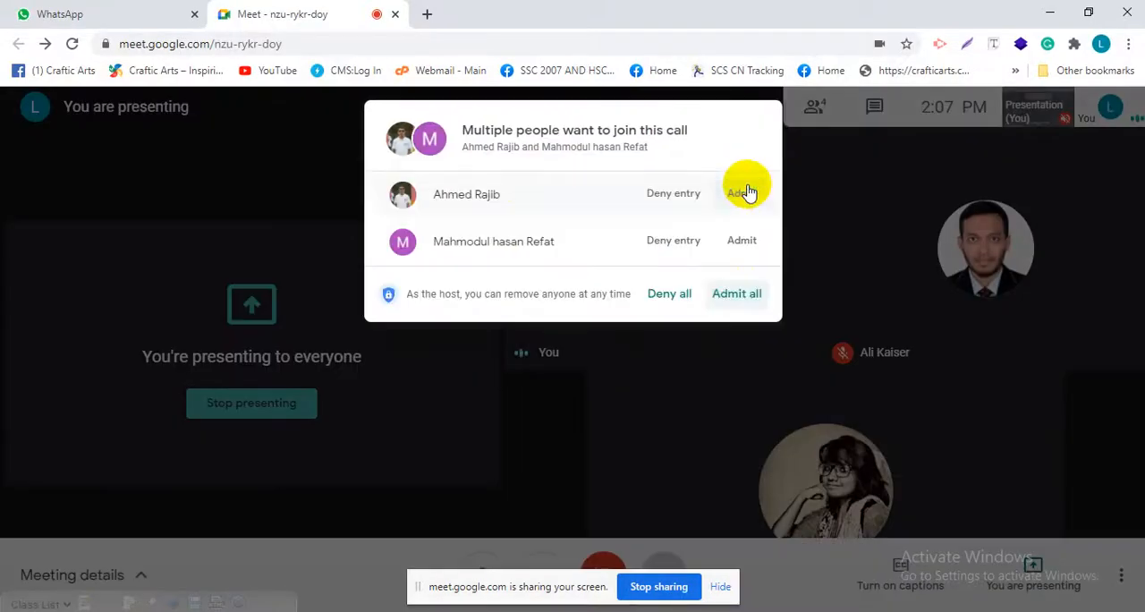
pyautogui.click(736, 300)
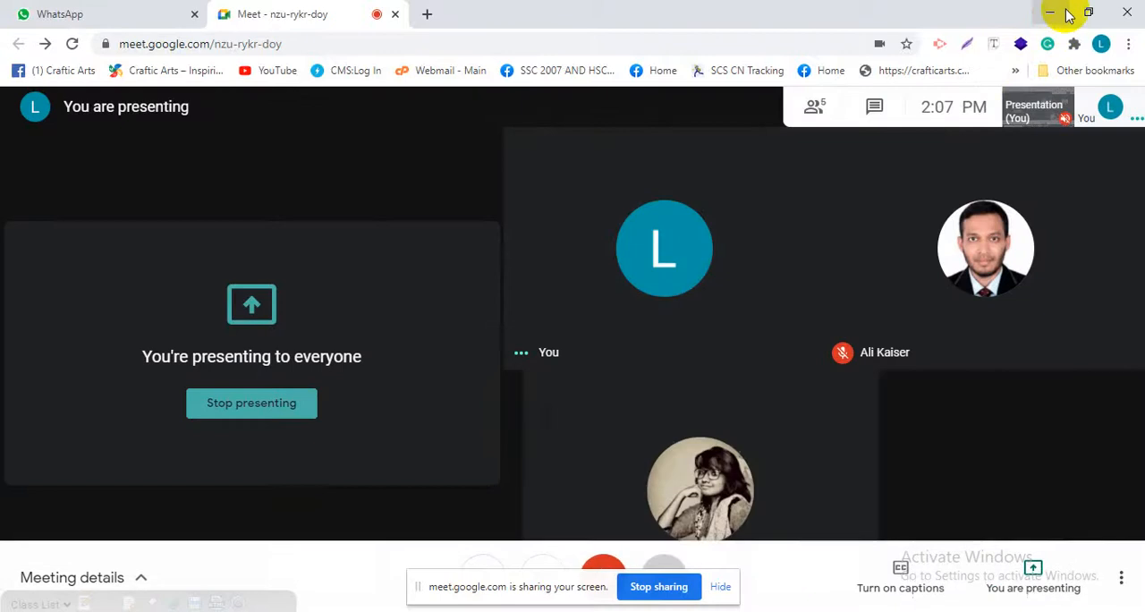
pyautogui.click(1050, 13)
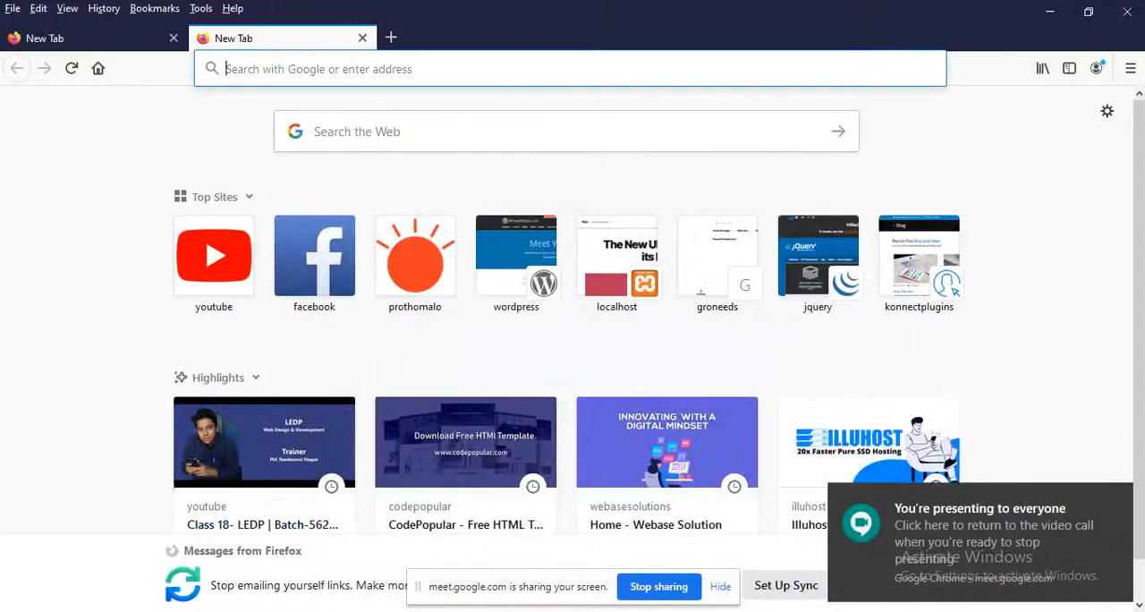
pyautogui.hotkey('alt', 'Tab')
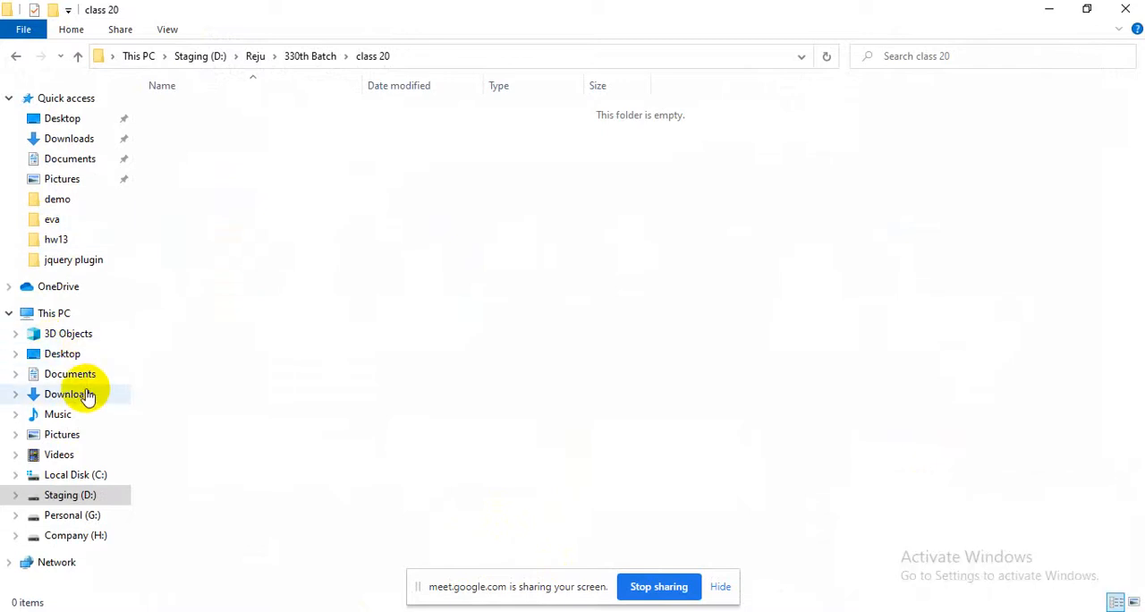
# Browse to the htdocs folder inside xampp on Local Disk (C:) and select the project folder
pyautogui.click(70, 478)
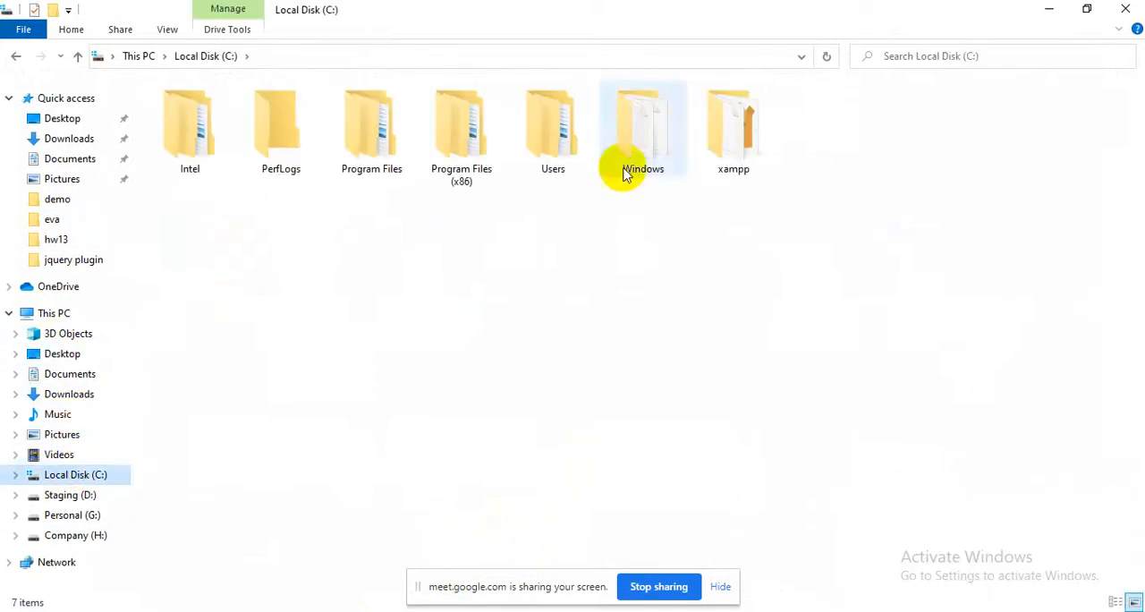
pyautogui.doubleClick(749, 146)
pyautogui.scroll(-2, 242, 248)
pyautogui.scroll(2, 158, 230)
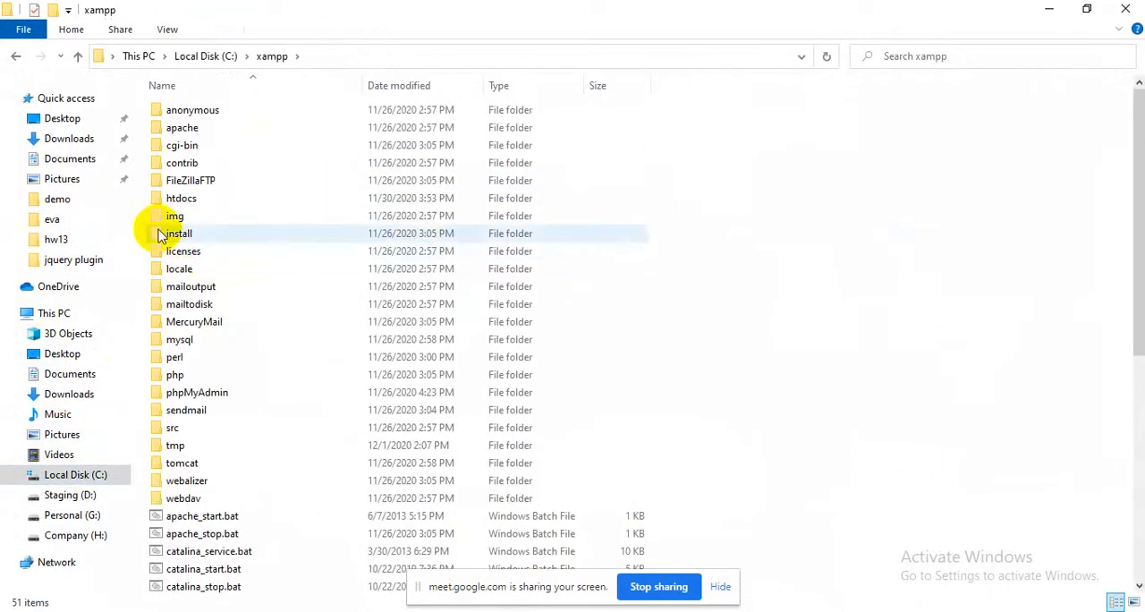
pyautogui.doubleClick(203, 198)
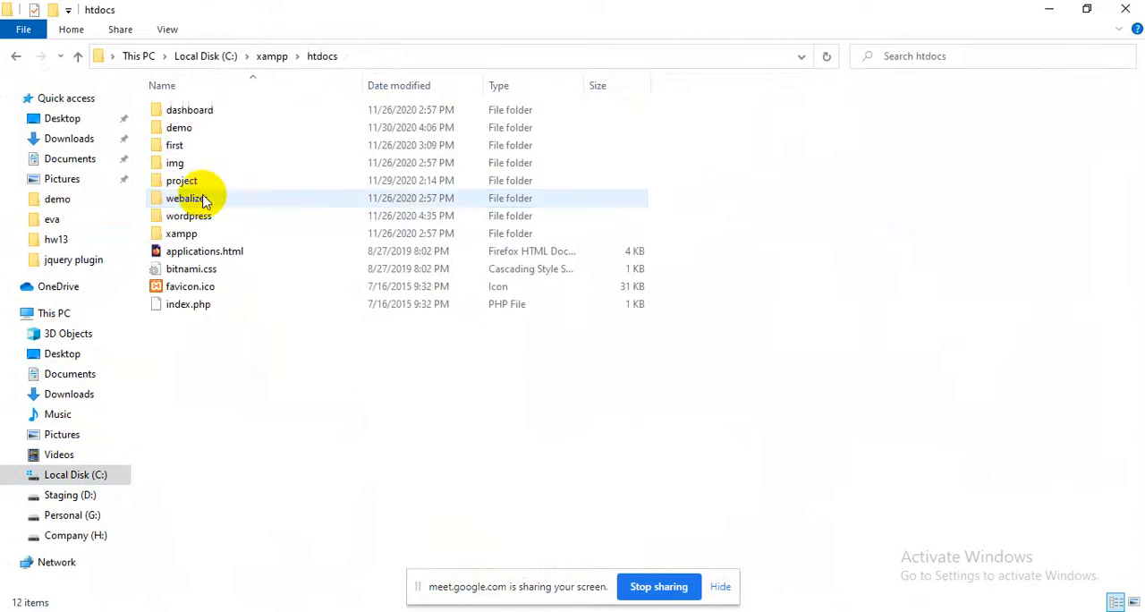
pyautogui.click(217, 130)
pyautogui.click(184, 180)
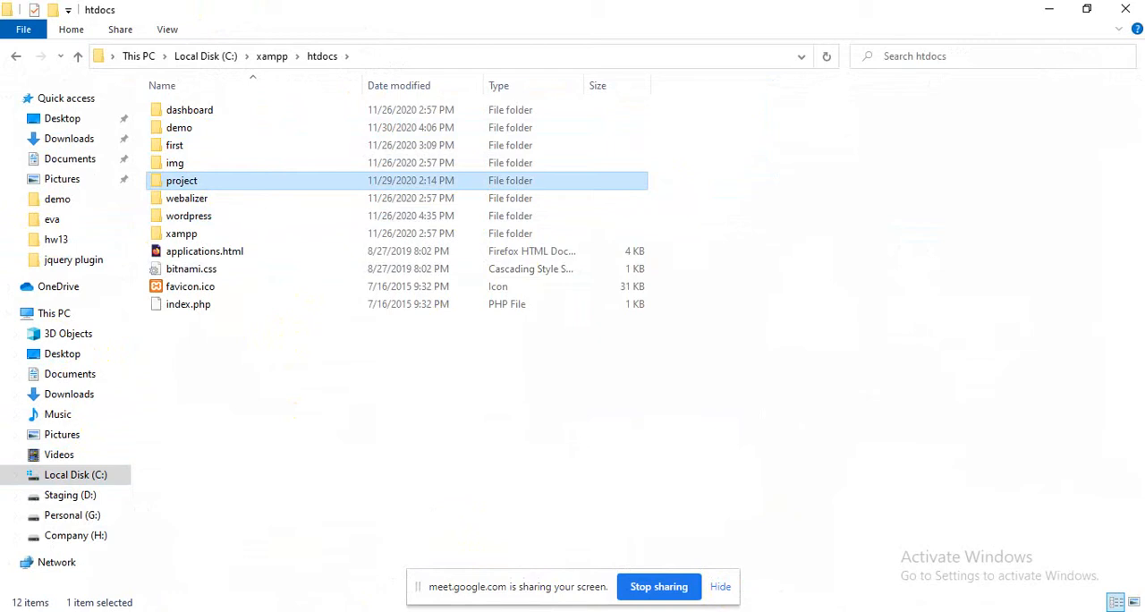
# Switch to Firefox and load the local WordPress site at localhost/project/
pyautogui.click(614, 547)
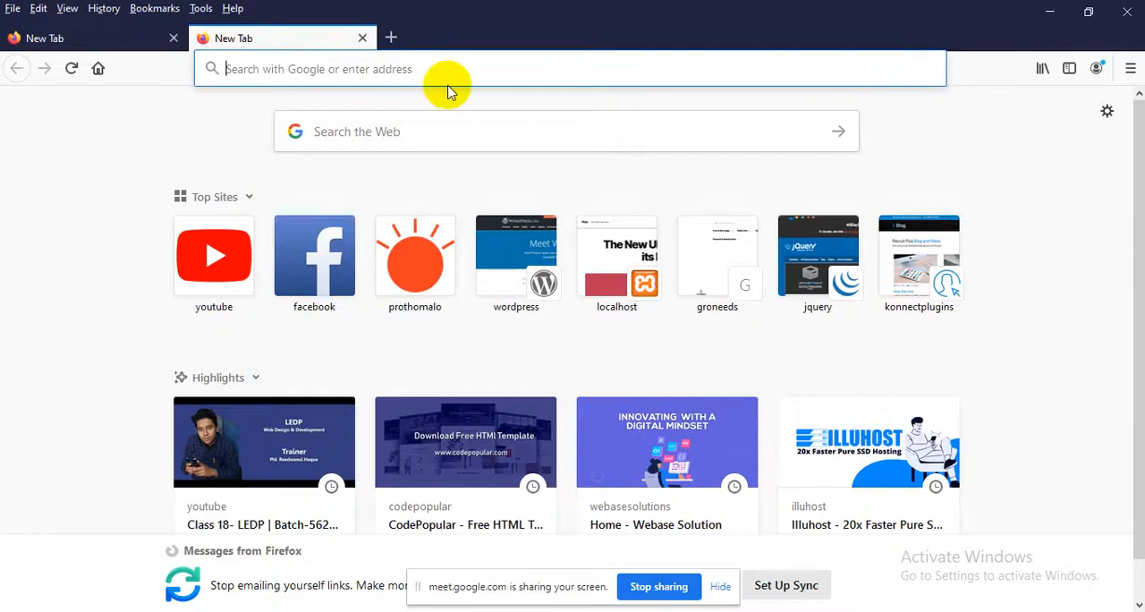
pyautogui.write('local')
pyautogui.press('BackSpace')
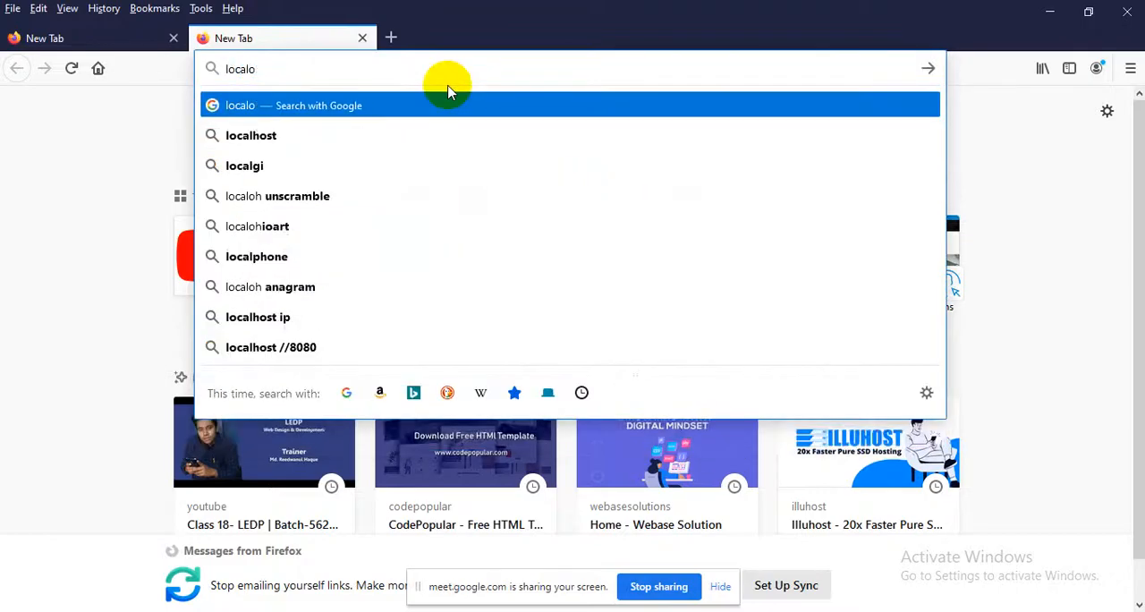
pyautogui.write('host/project/')
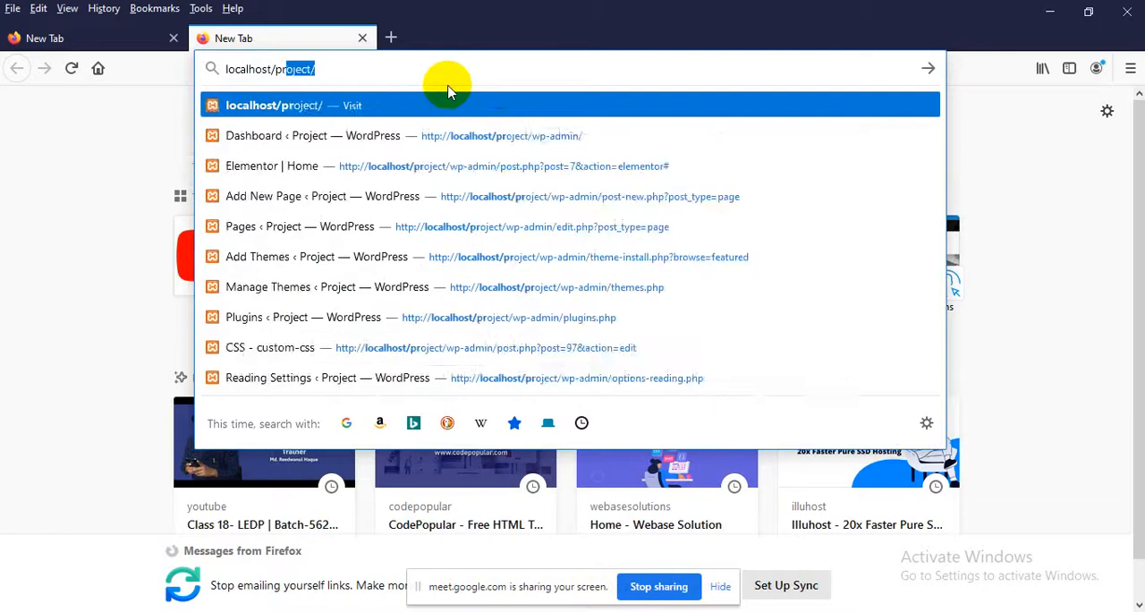
pyautogui.press('Return')
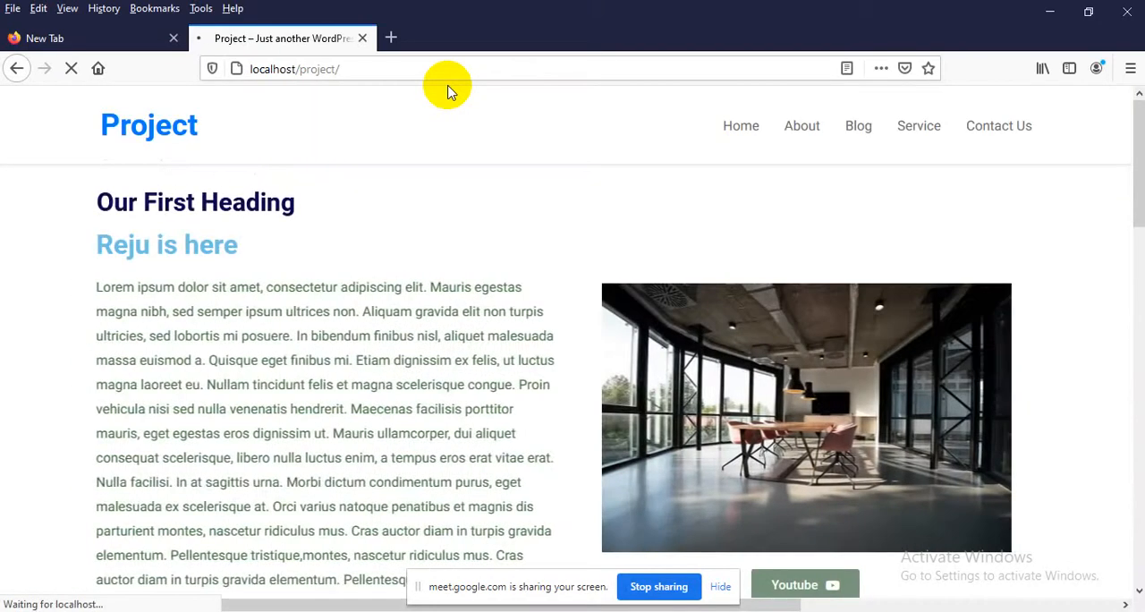
# Look through the Project home page's sections from the first heading to the testimonial card
pyautogui.scroll(-15, 474, 295)
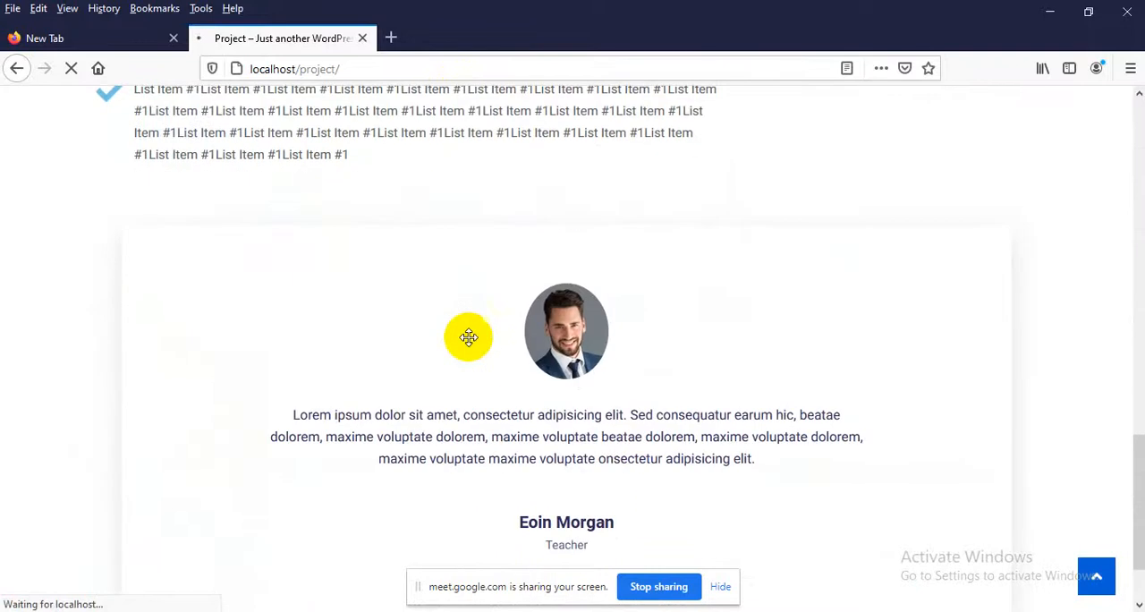
pyautogui.scroll(3, 461, 340)
pyautogui.scroll(-4, 313, 354)
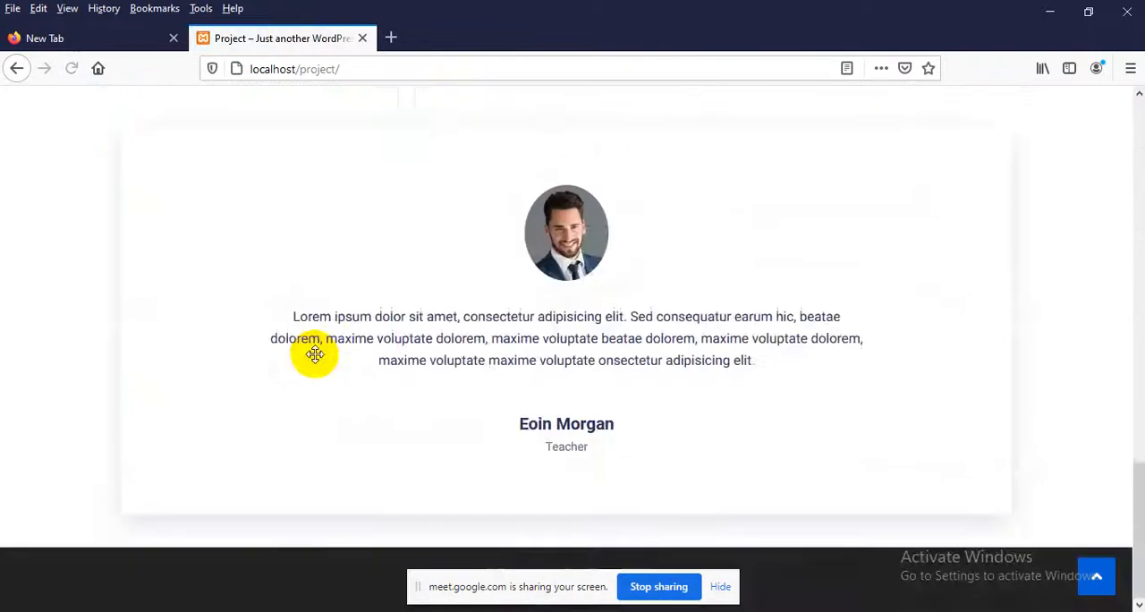
pyautogui.scroll(6, 603, 358)
pyautogui.scroll(-2, 825, 383)
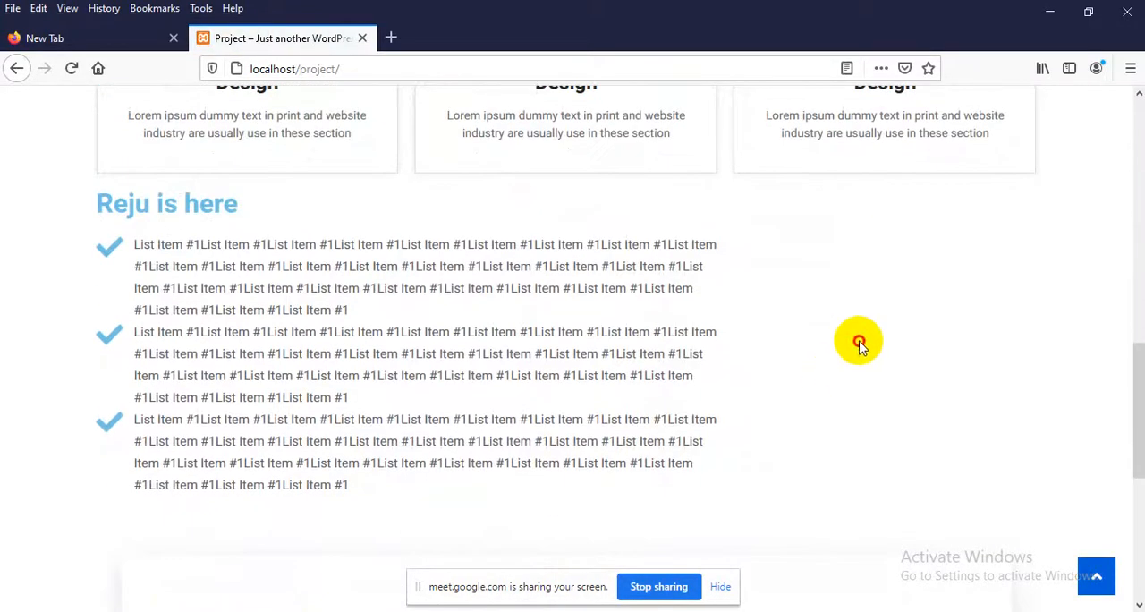
pyautogui.scroll(8, 850, 333)
pyautogui.scroll(-2, 831, 372)
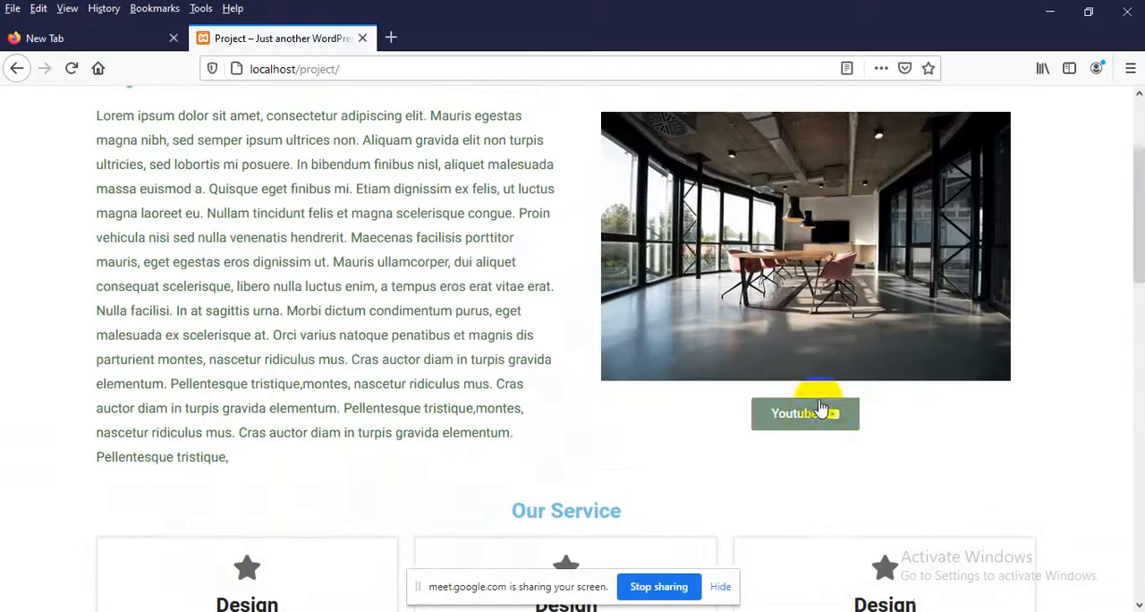
pyautogui.scroll(2, 331, 447)
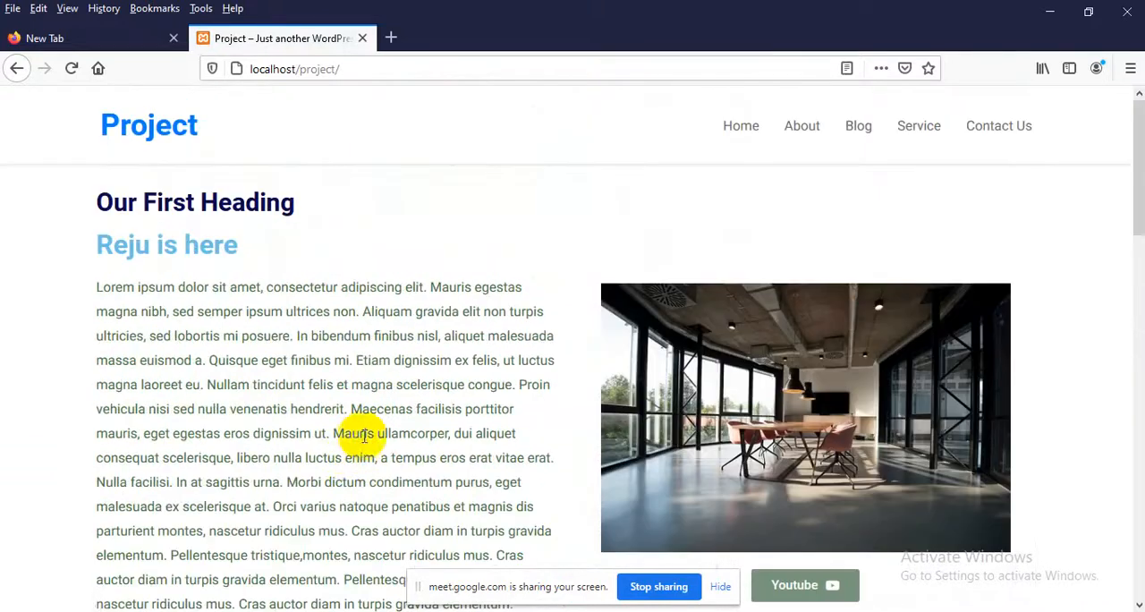
# Open the site's WordPress admin login page at localhost/project/wp-admin/
pyautogui.click(405, 69)
pyautogui.click(402, 70)
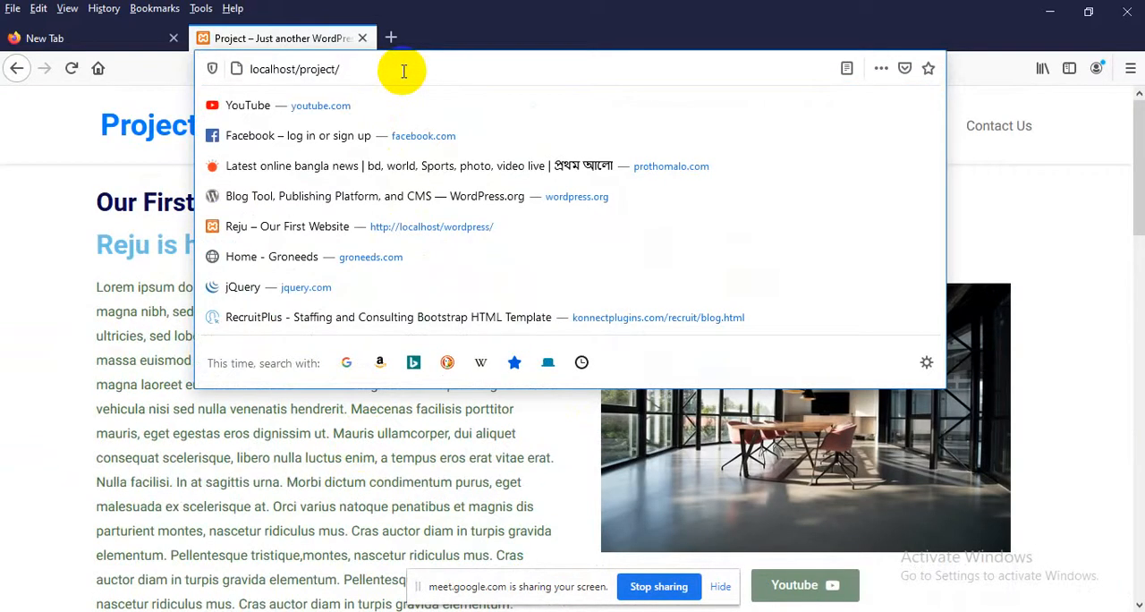
pyautogui.write('w')
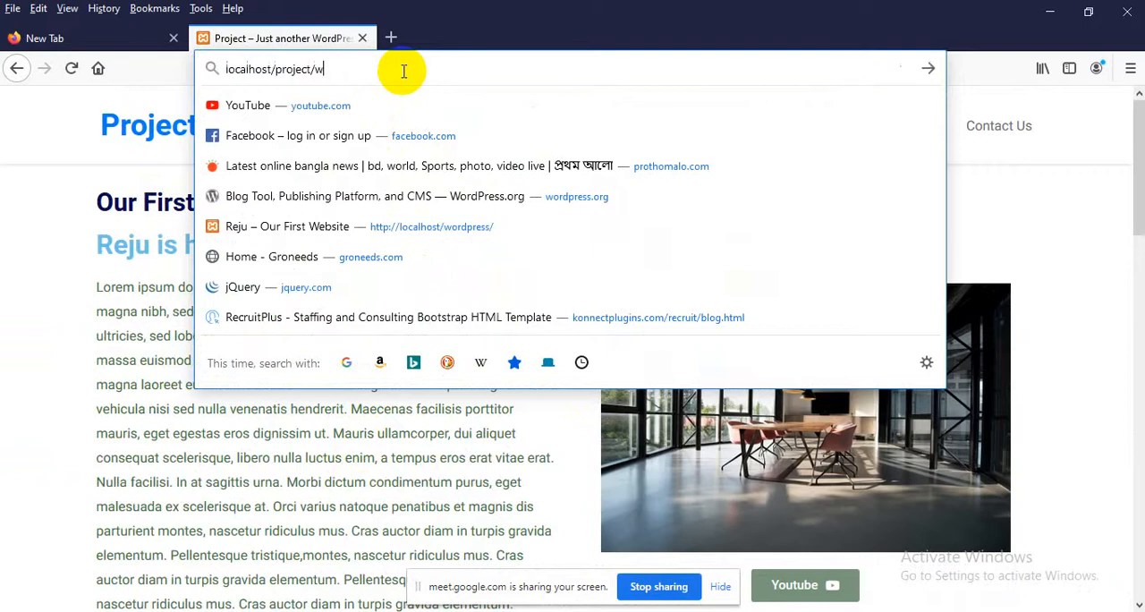
pyautogui.write('p-admin')
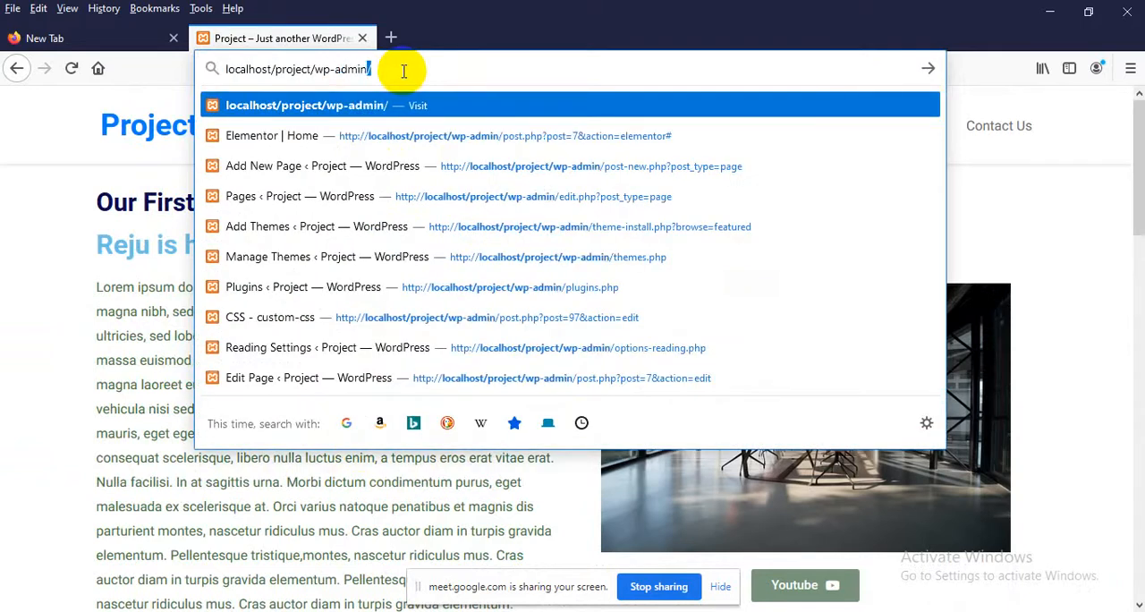
pyautogui.press('Return')
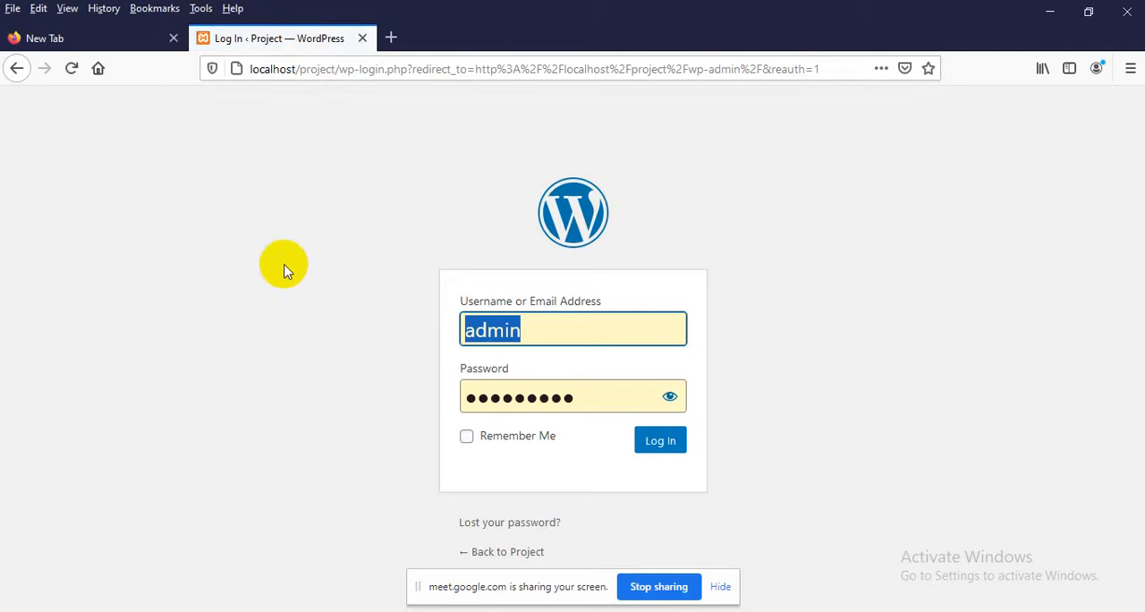
pyautogui.click(285, 265)
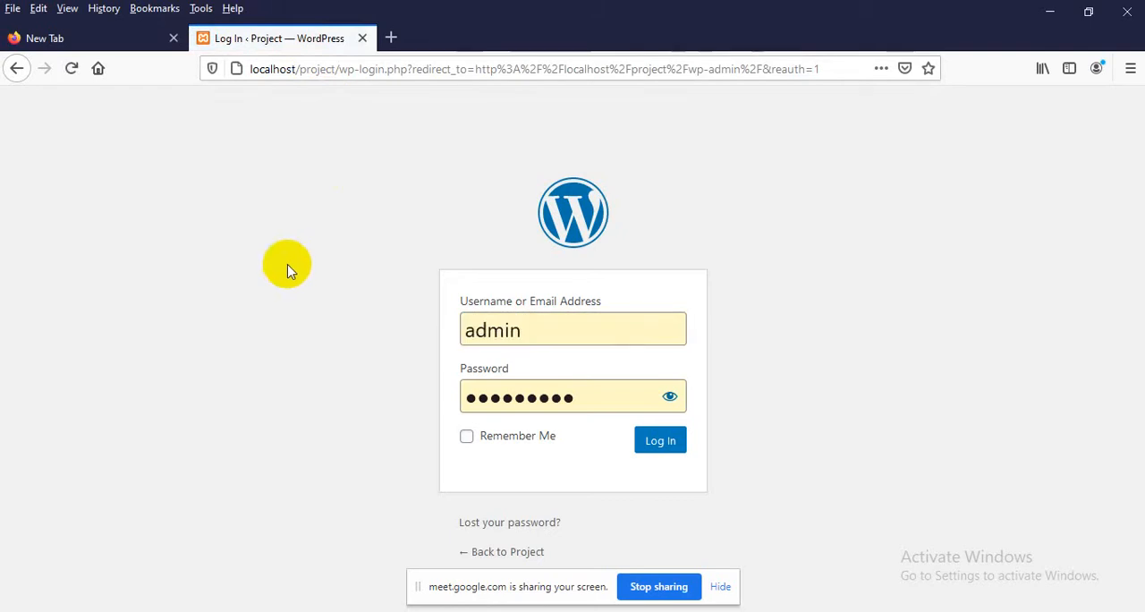
# Reveal the saved account password and log in to WordPress with the admin username
pyautogui.doubleClick(512, 330)
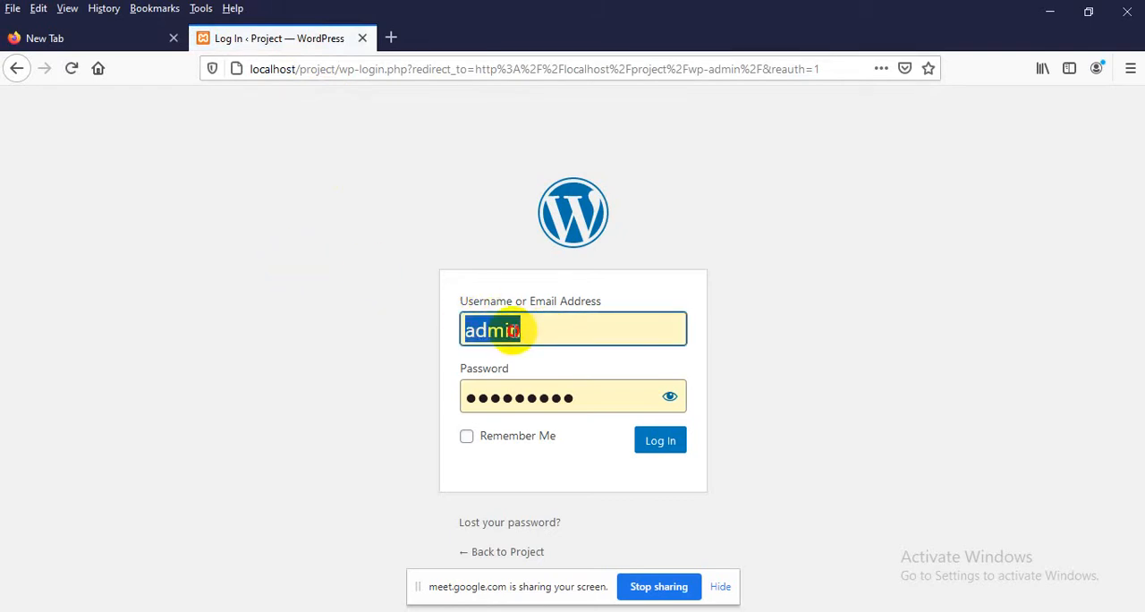
pyautogui.click(675, 399)
pyautogui.click(334, 387)
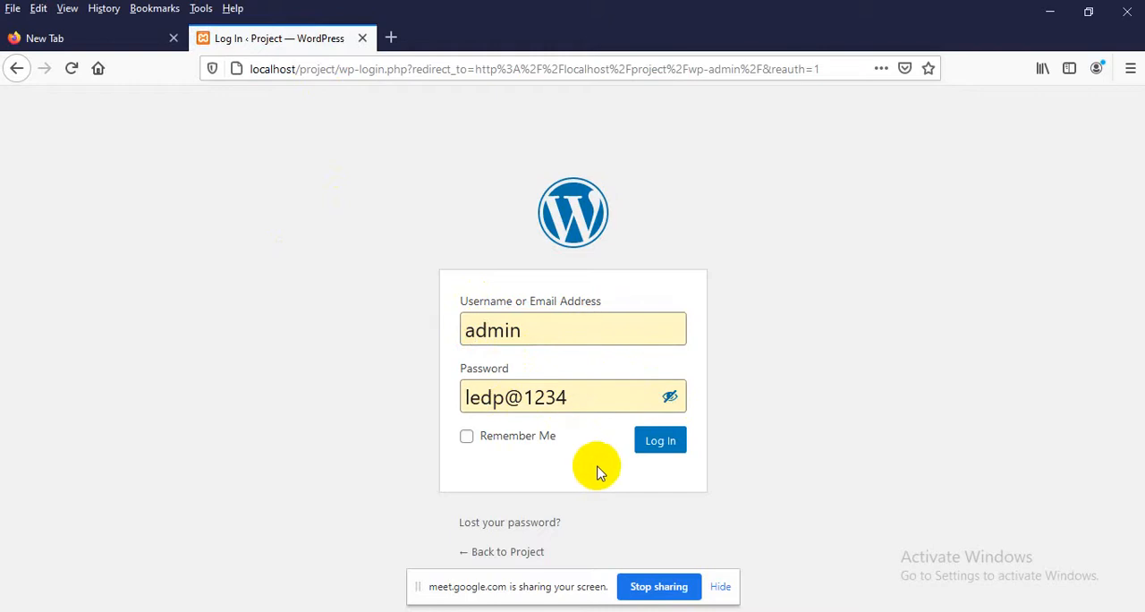
pyautogui.click(657, 452)
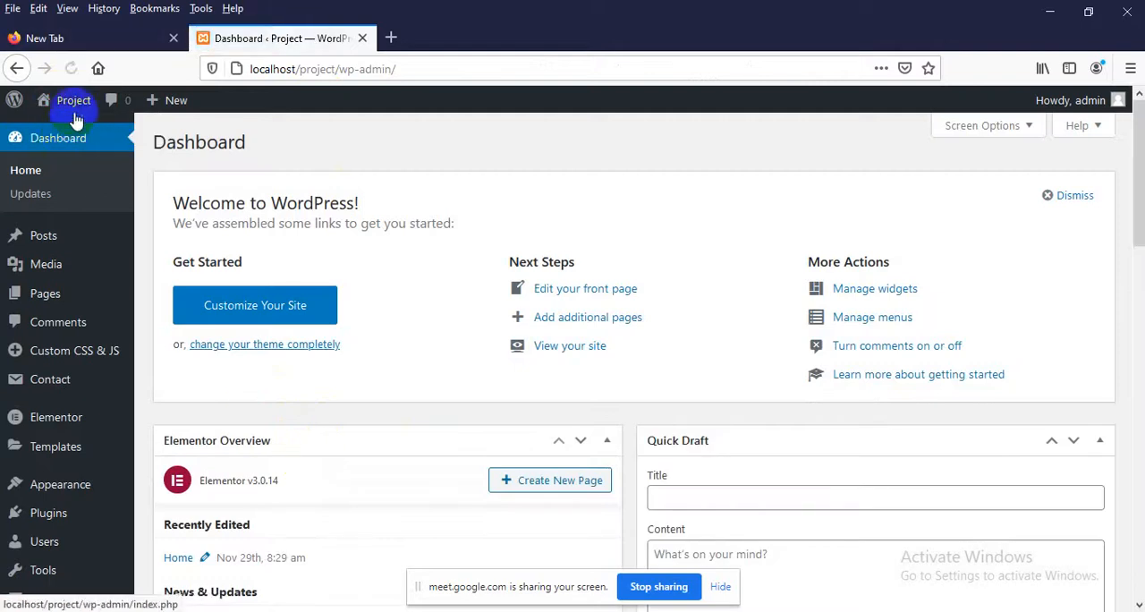
# Open the Project site's front end in a new browser tab and switch to that tab
pyautogui.moveTo(70, 114)
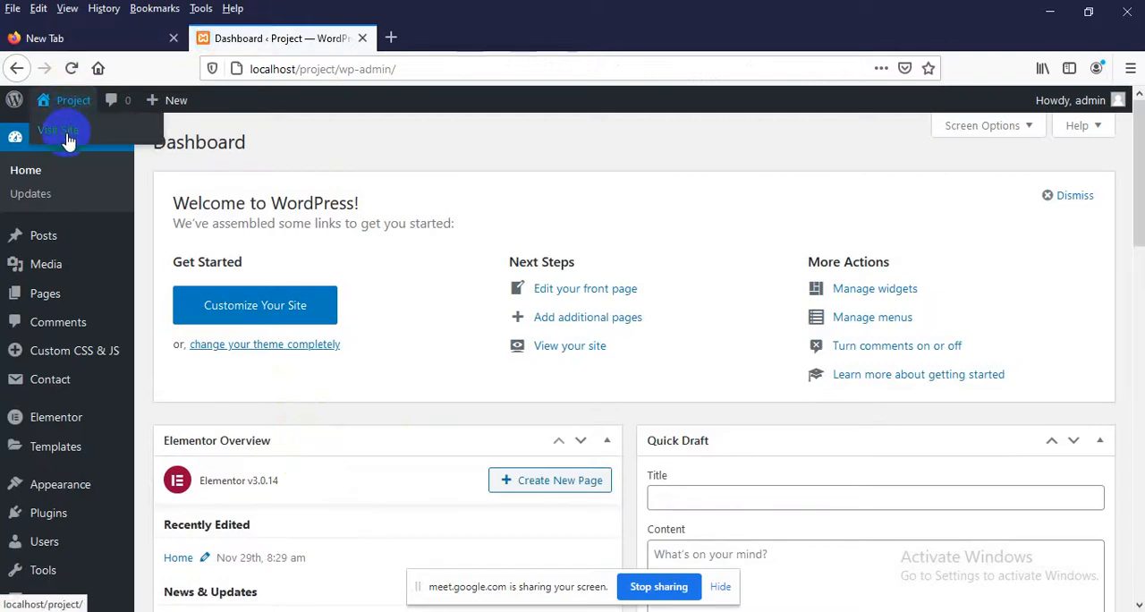
pyautogui.middleClick(68, 134)
pyautogui.click(447, 39)
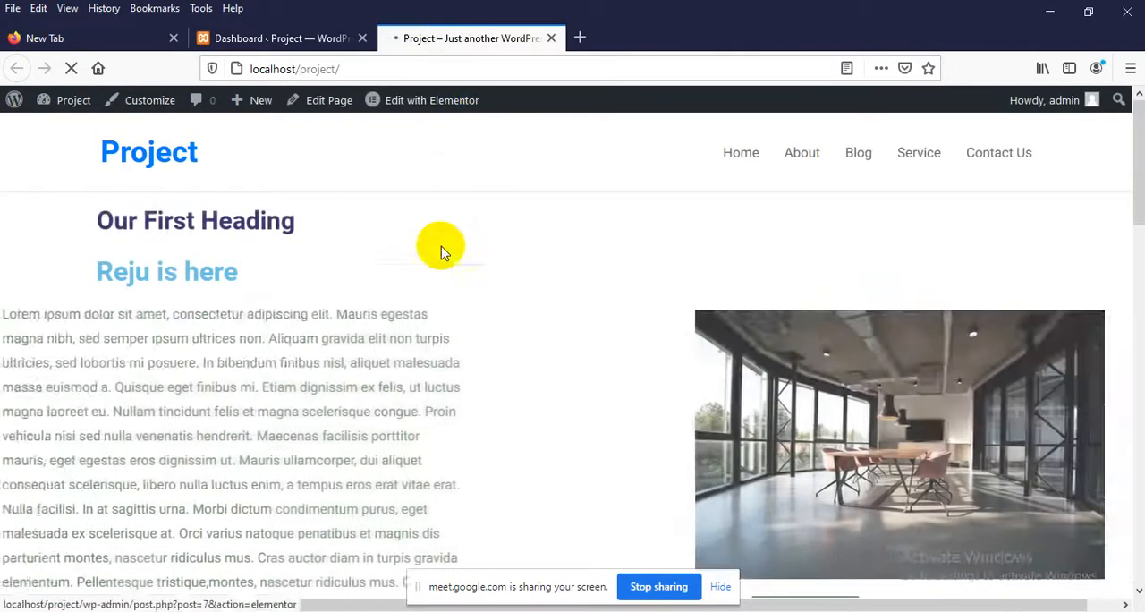
# Examine the logged-in view of the home page, including the service boxes, checklist and testimonial, and return to its beginning
pyautogui.scroll(-5, 401, 302)
pyautogui.scroll(-10, 402, 304)
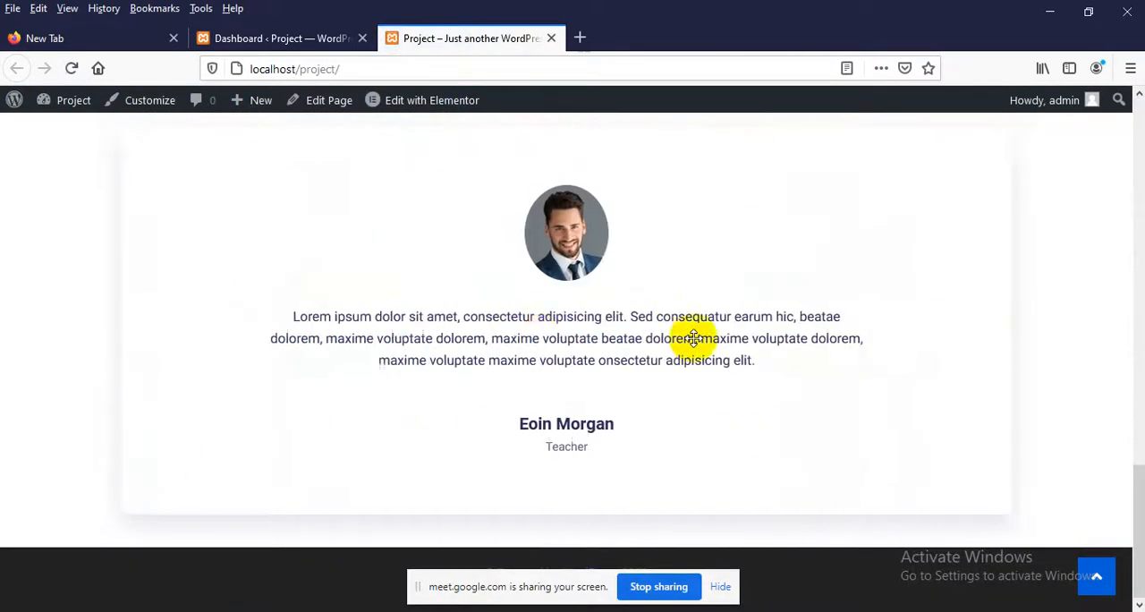
pyautogui.scroll(8, 511, 331)
pyautogui.scroll(2, 537, 331)
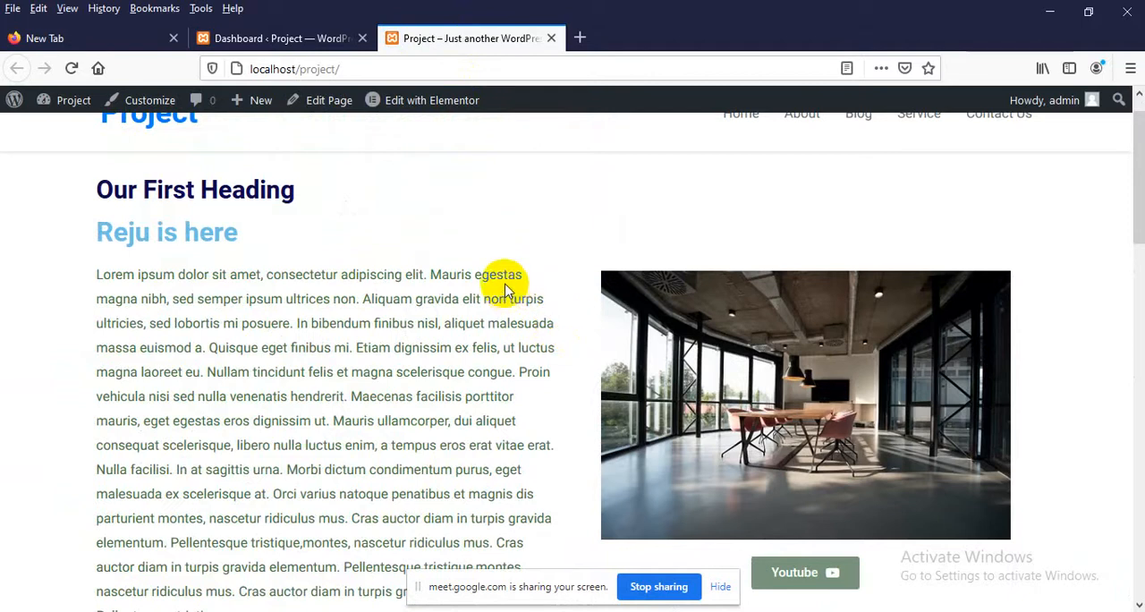
pyautogui.scroll(1, 403, 271)
pyautogui.scroll(-6, 613, 289)
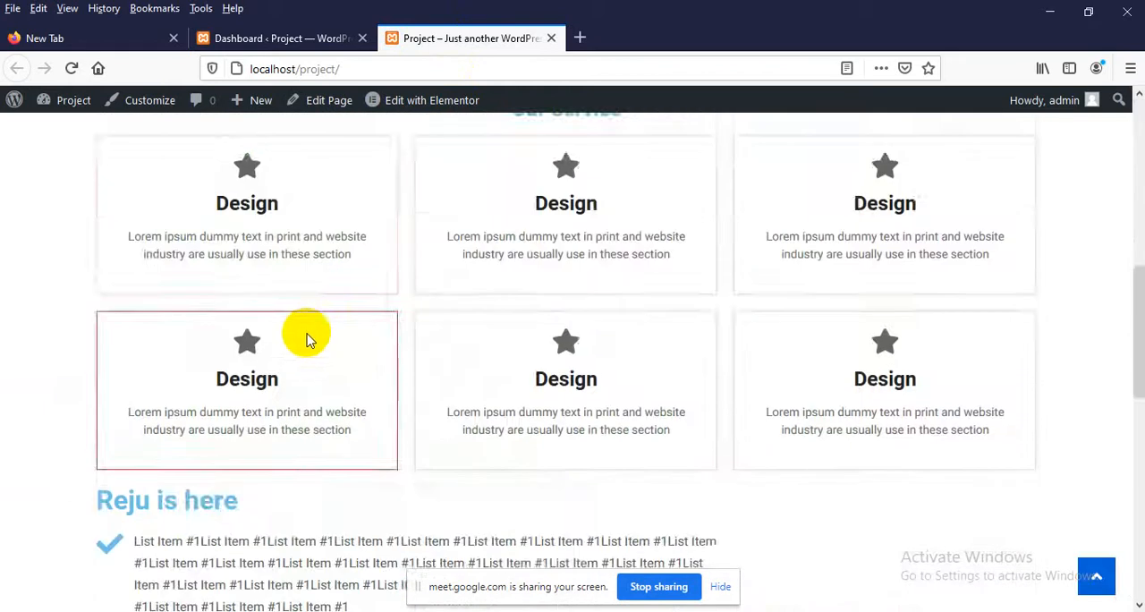
pyautogui.scroll(-3, 313, 333)
pyautogui.scroll(2, 456, 309)
pyautogui.scroll(-3, 715, 320)
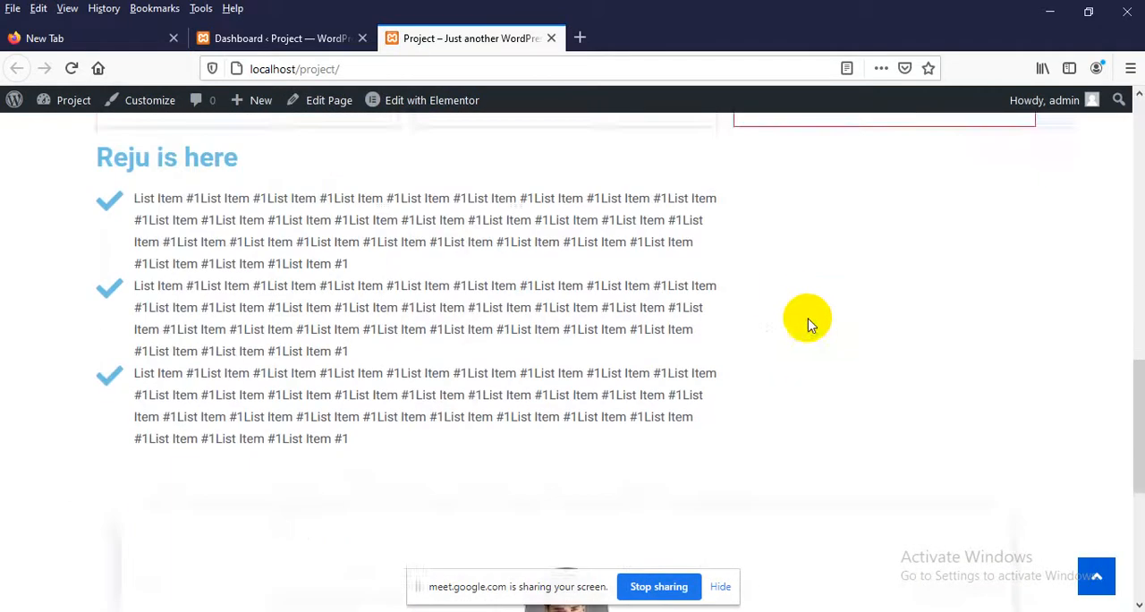
pyautogui.scroll(-4, 680, 344)
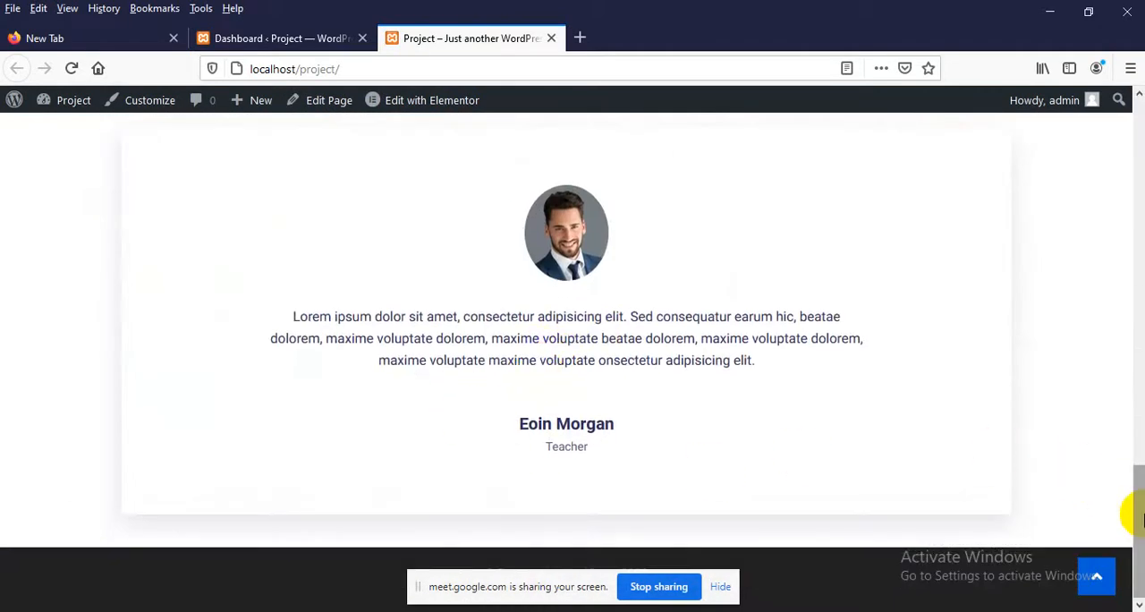
pyautogui.moveTo(1137, 516); pyautogui.dragTo(1138, 152)
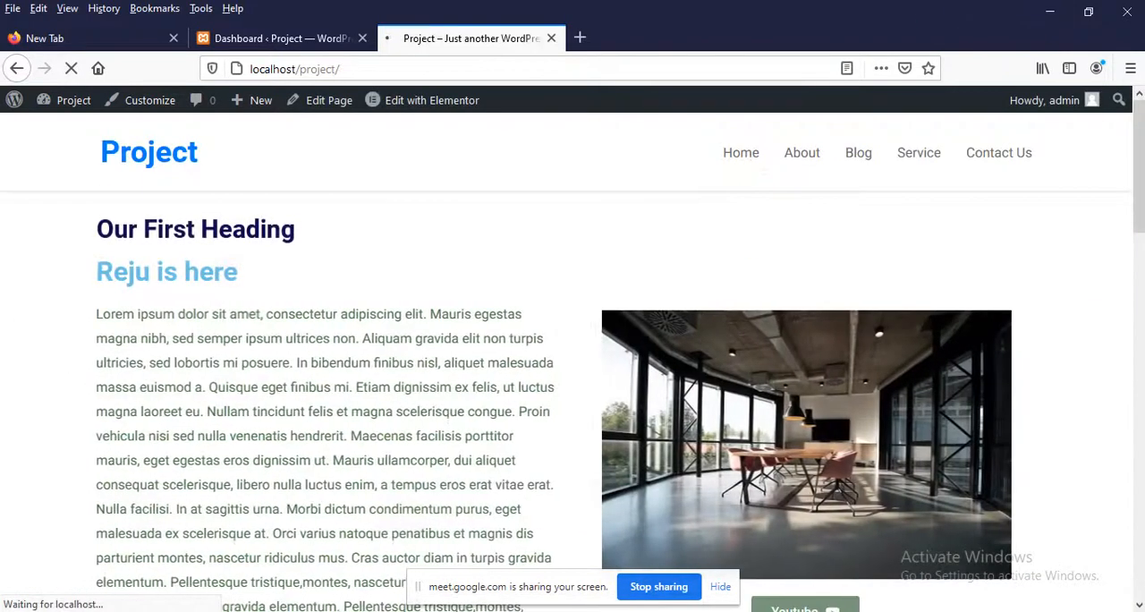
# Switch to WhatsApp Web in Chrome and open the chat that contains the Dostart page images
pyautogui.click(524, 609)
pyautogui.click(503, 555)
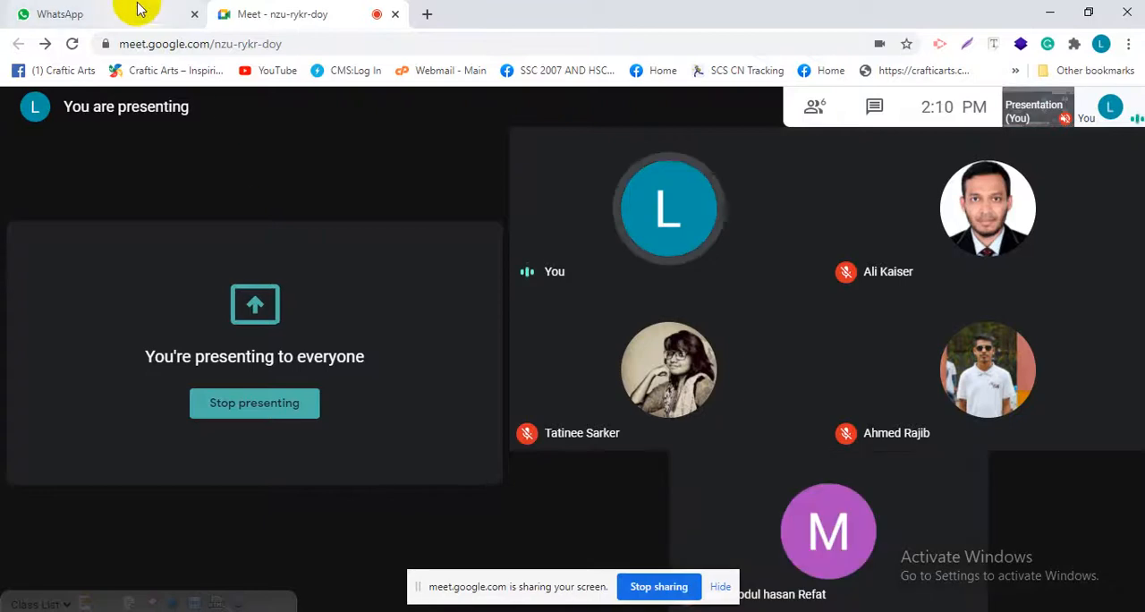
pyautogui.click(133, 11)
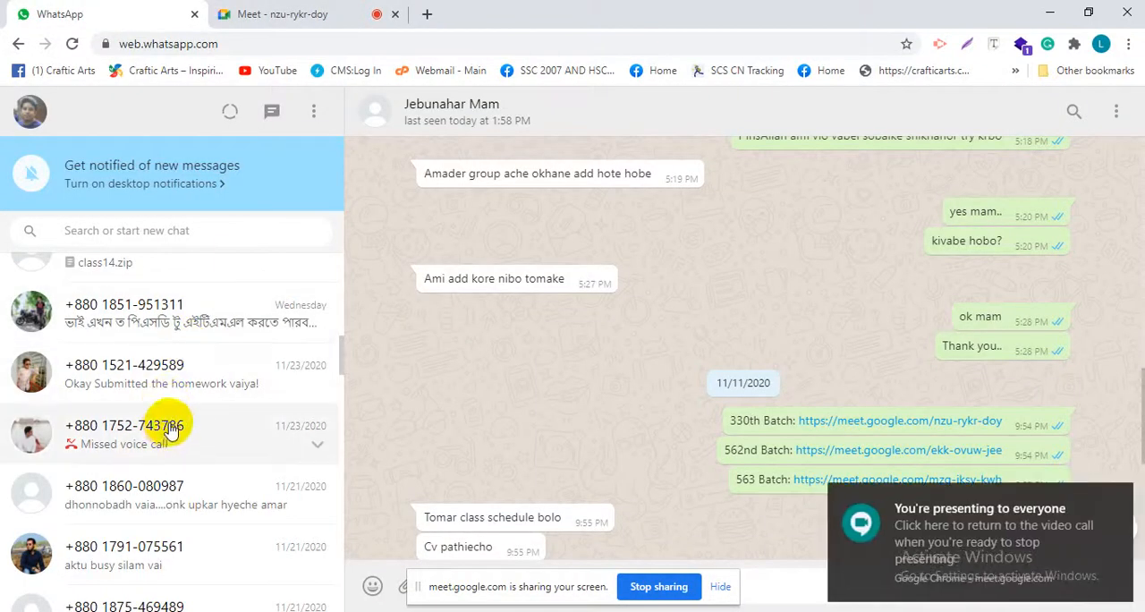
pyautogui.scroll(-2, 170, 428)
pyautogui.scroll(6, 170, 428)
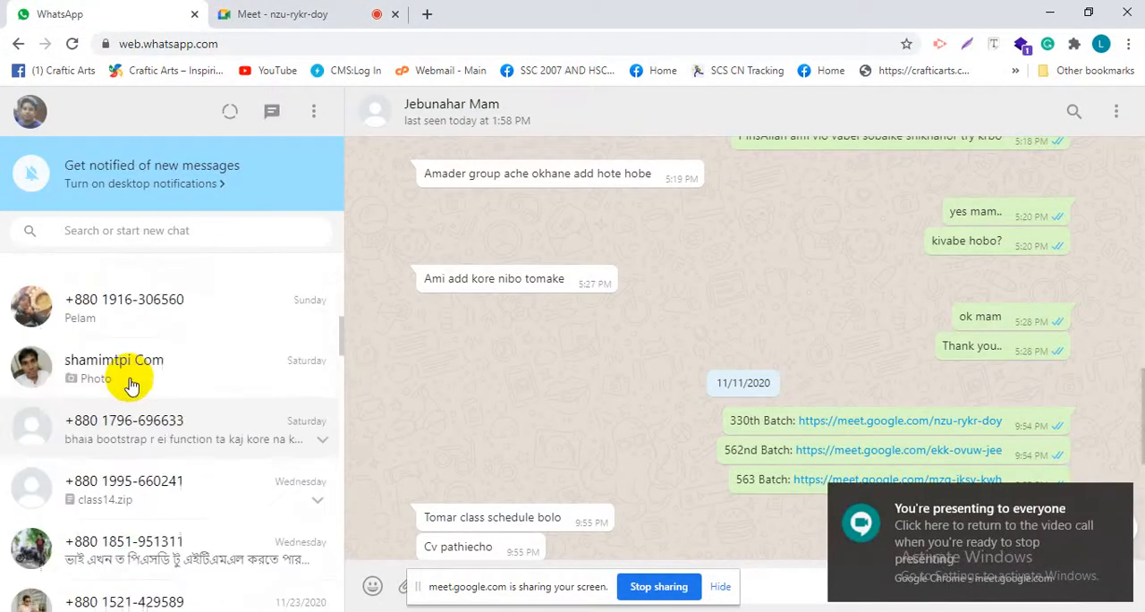
pyautogui.scroll(4, 125, 379)
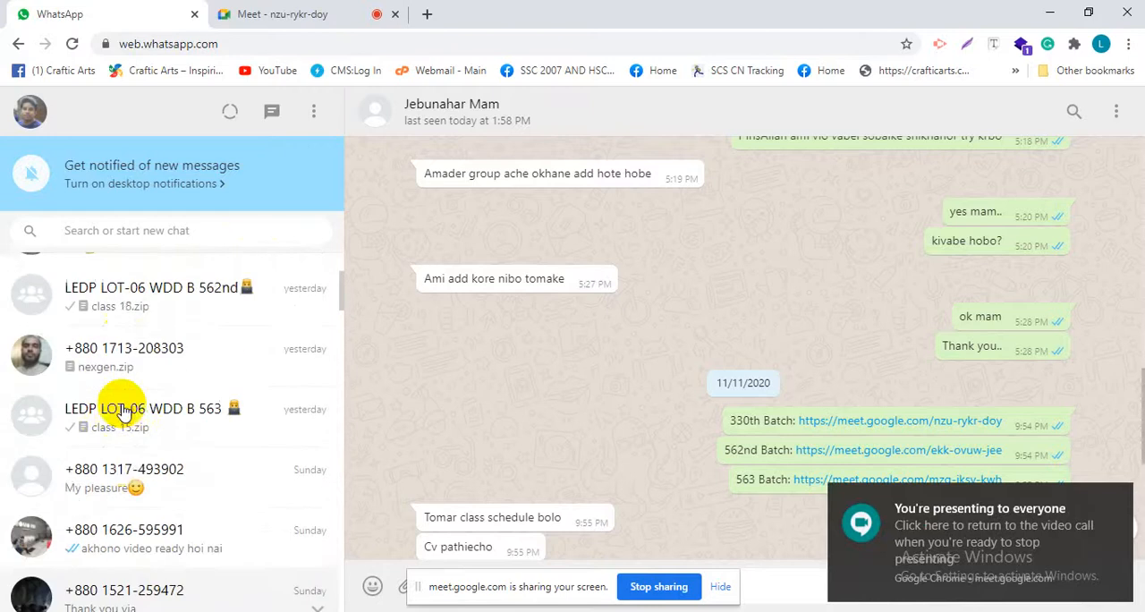
pyautogui.click(146, 356)
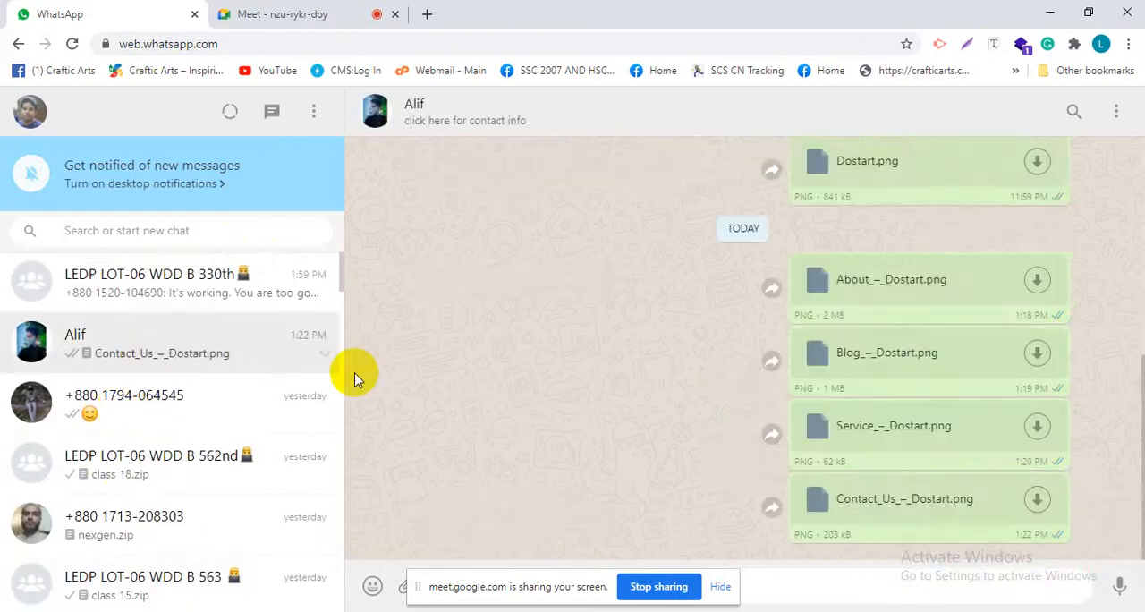
# Download About_–_Dostart.png from the chat to the Desktop and show the saved file in its folder
pyautogui.click(1038, 280)
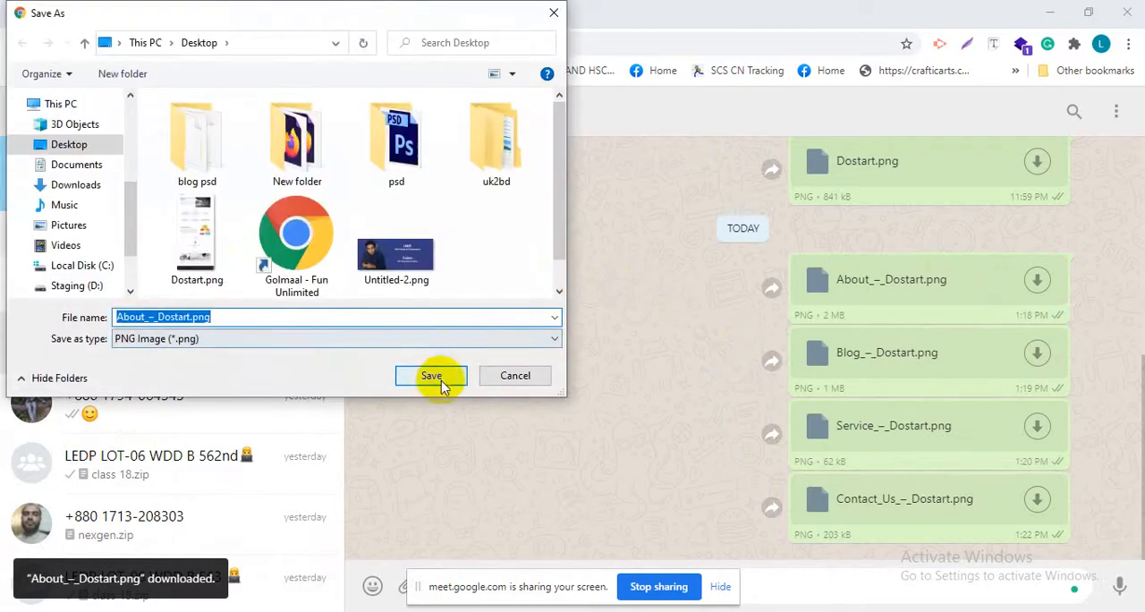
pyautogui.click(431, 376)
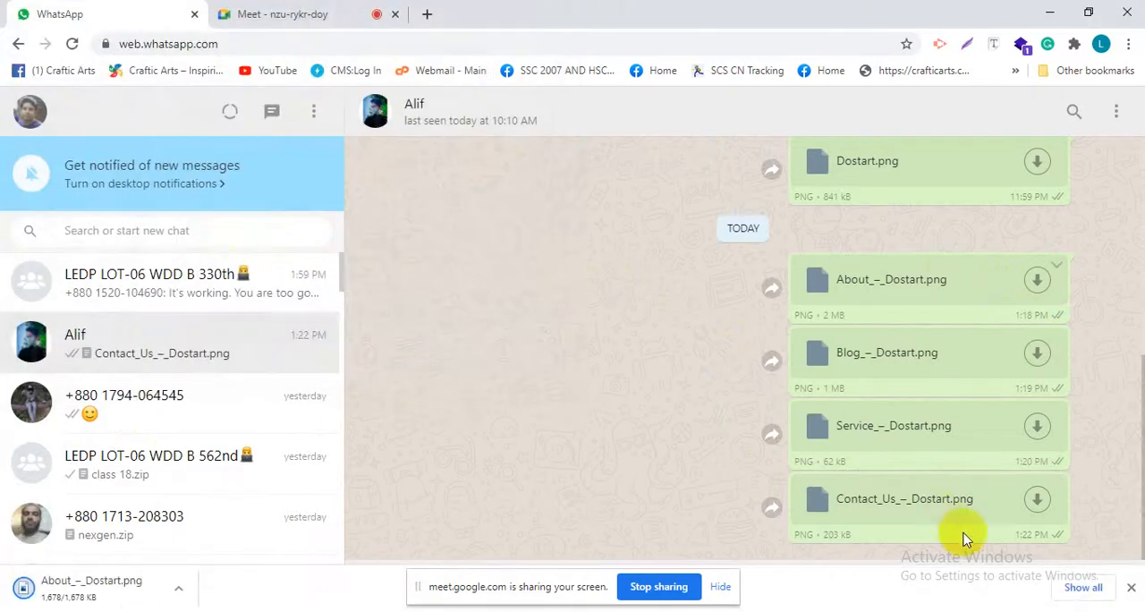
pyautogui.click(1078, 588)
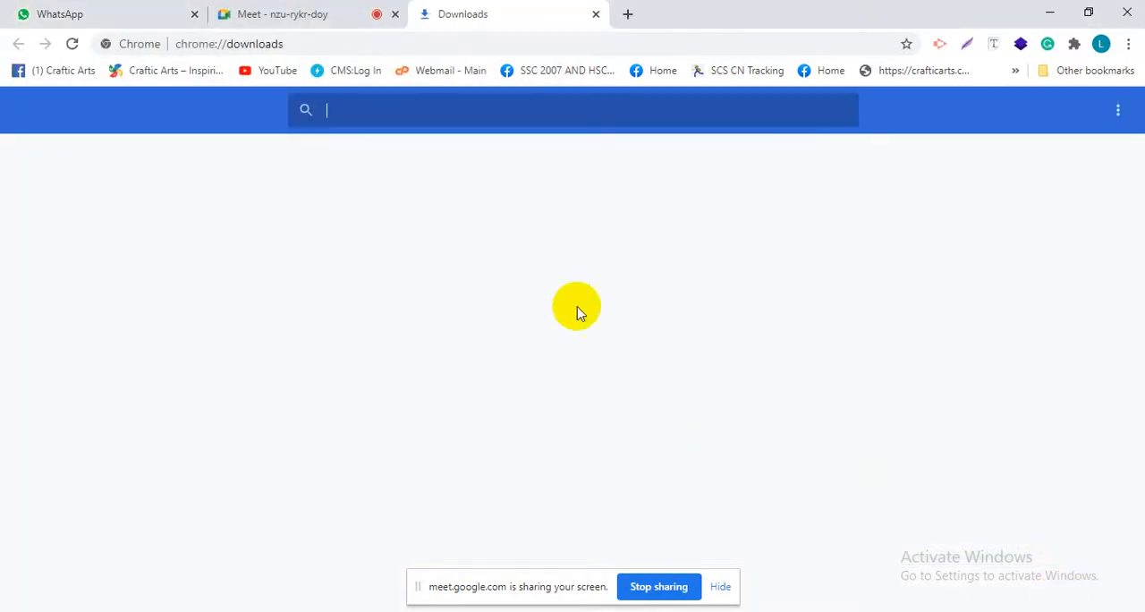
pyautogui.click(417, 268)
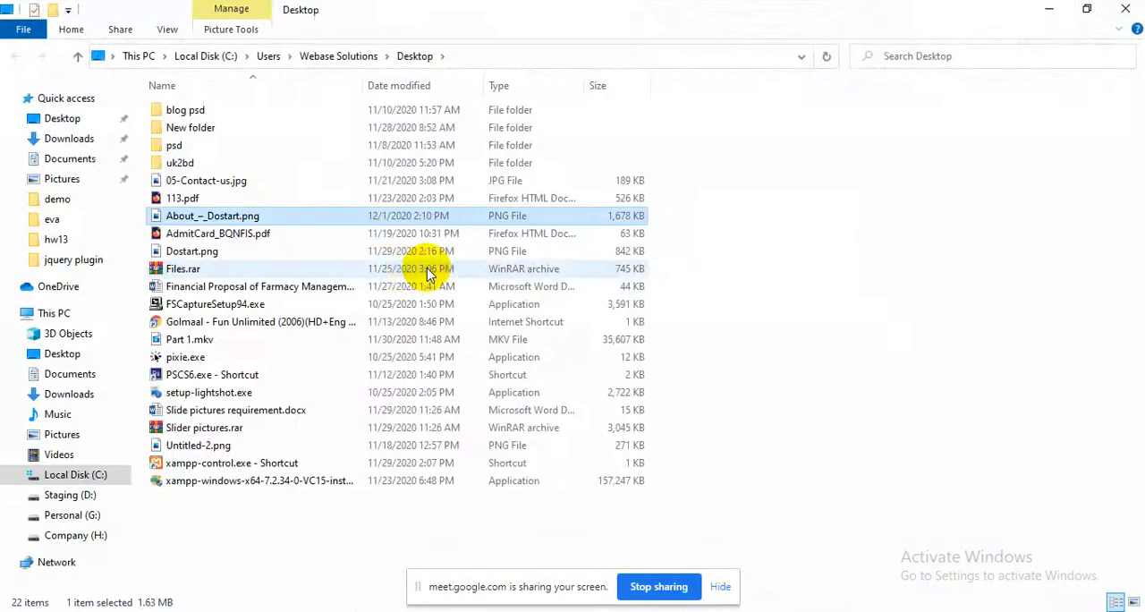
# Clear away the open windows and open About_–_Dostart.png from the desktop in a new Firefox tab at full size
pyautogui.click(1125, 9)
pyautogui.click(1052, 9)
pyautogui.click(1052, 9)
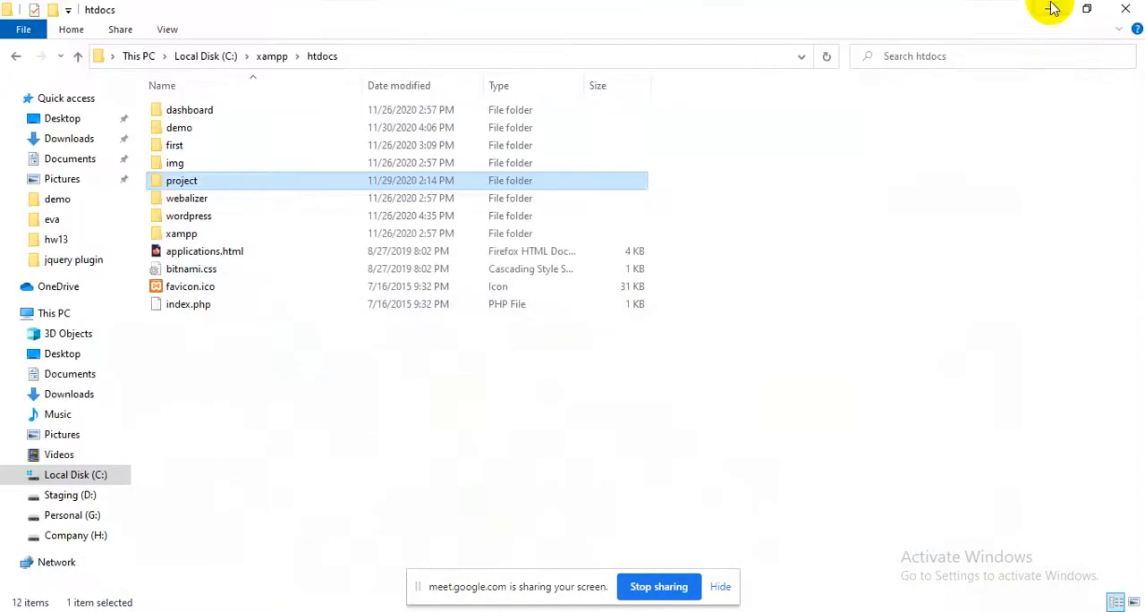
pyautogui.click(1048, 9)
pyautogui.moveTo(218, 362); pyautogui.dragTo(593, 34)
pyautogui.click(555, 413)
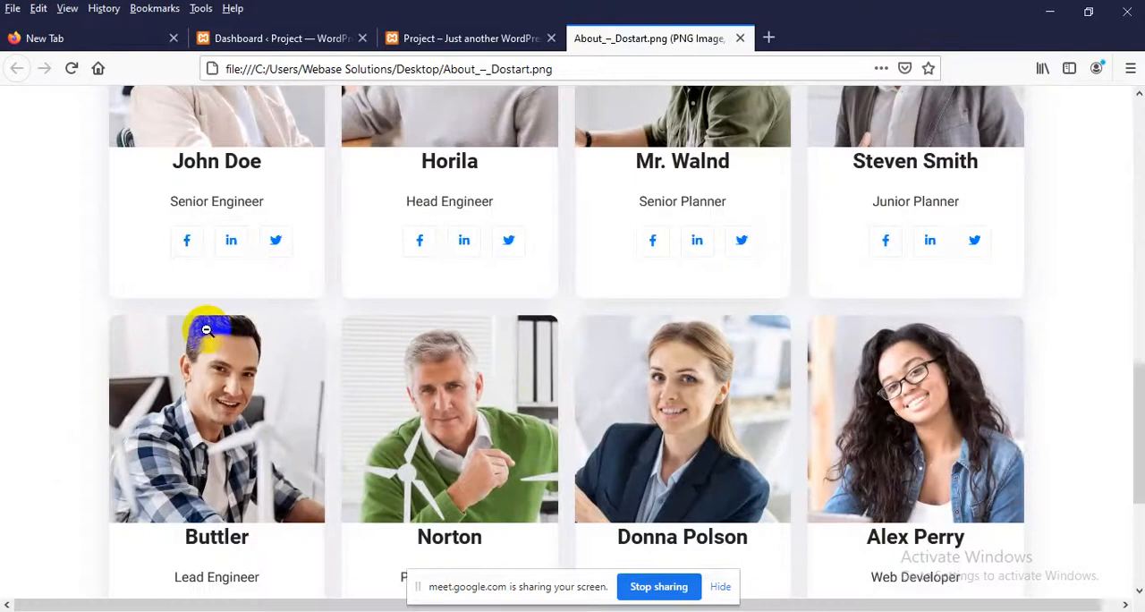
# Examine the About page design at 90% zoom, including the banner, company introduction, Our Team cards and footer
pyautogui.hotkey('ctrl', '-')
pyautogui.scroll(10, 250, 360)
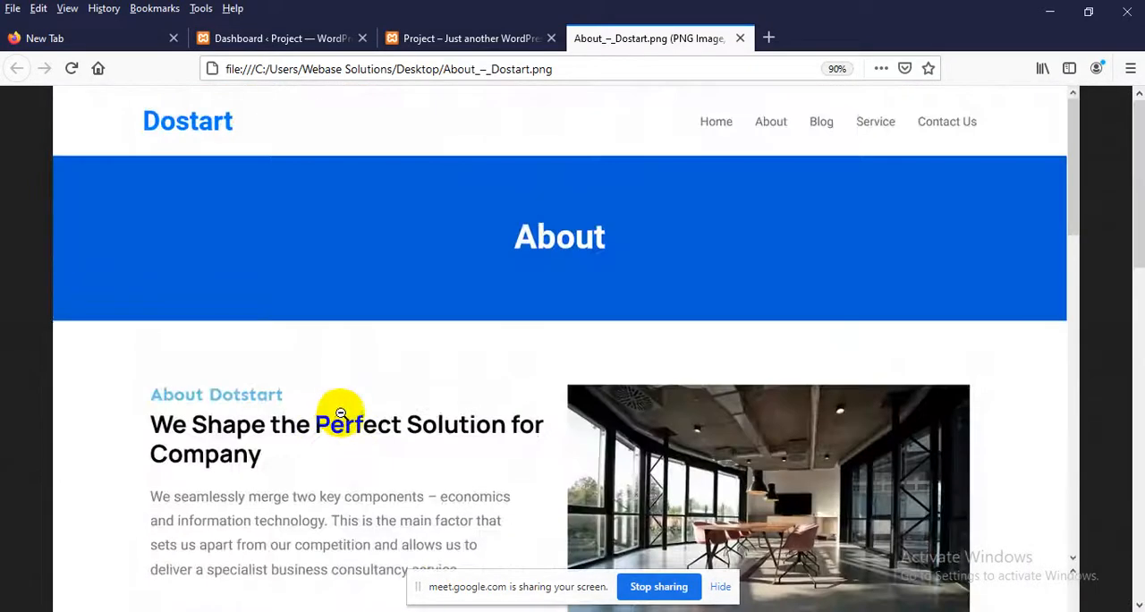
pyautogui.scroll(-2, 339, 363)
pyautogui.scroll(2, 339, 363)
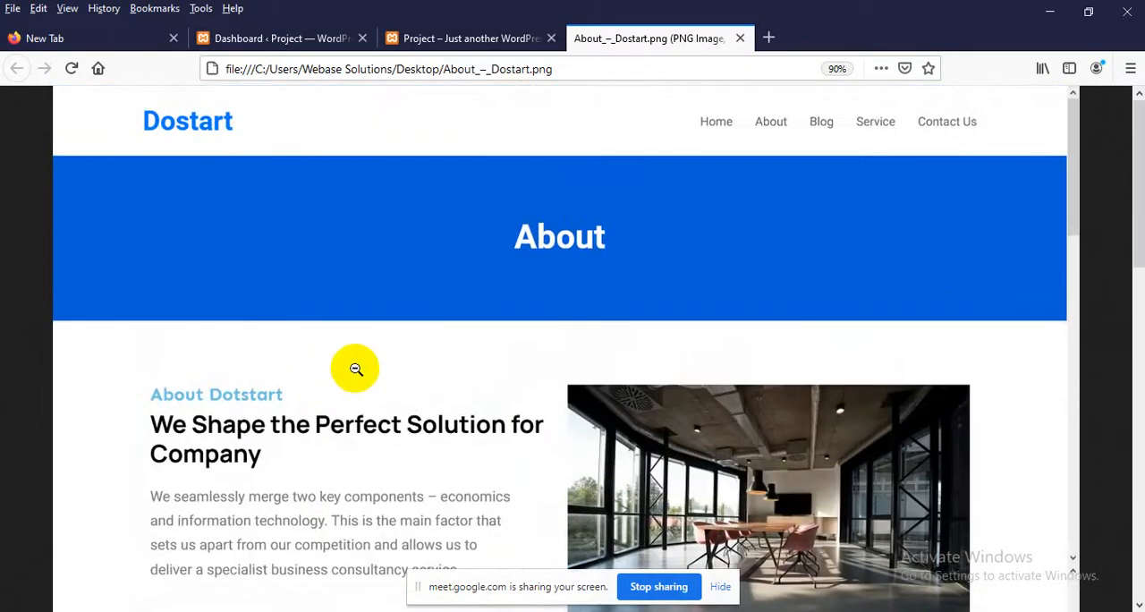
pyautogui.scroll(-1, 191, 402)
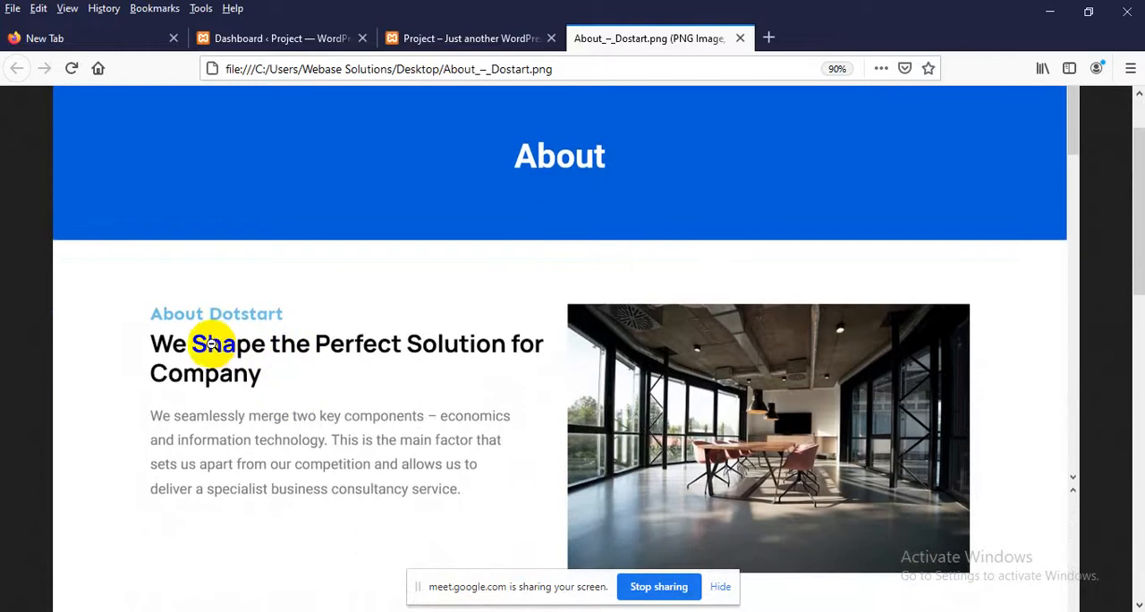
pyautogui.scroll(-1, 287, 337)
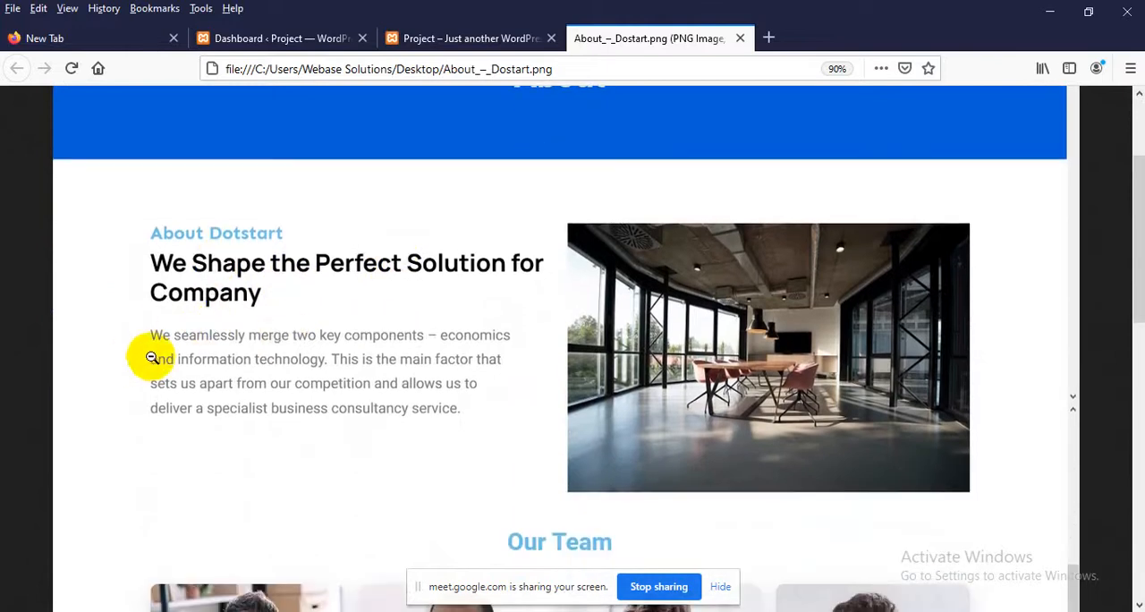
pyautogui.scroll(-3, 673, 399)
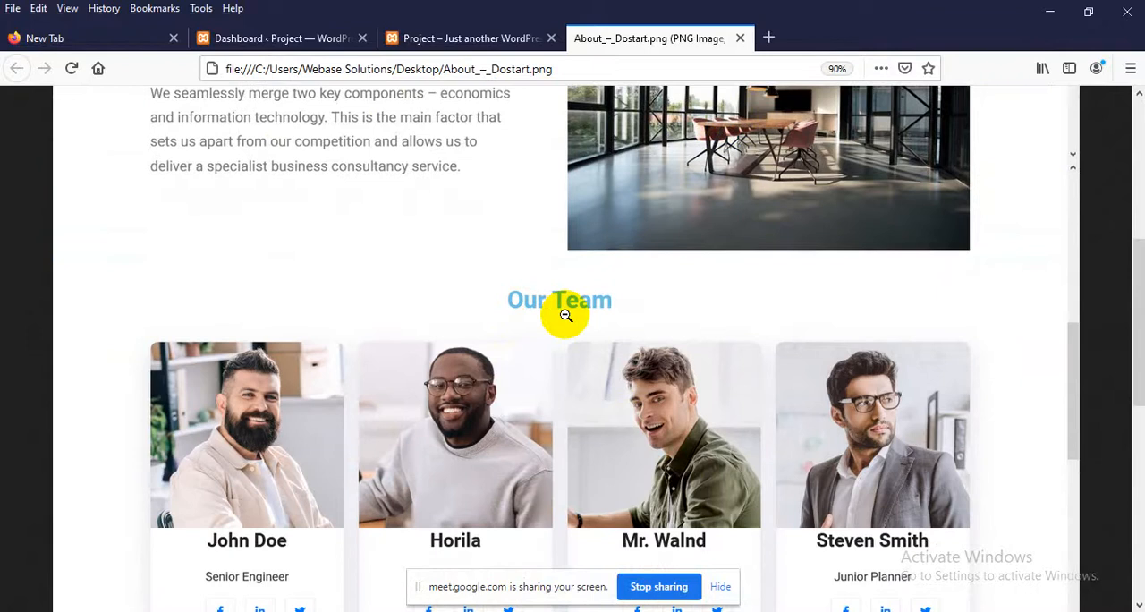
pyautogui.scroll(-1, 564, 304)
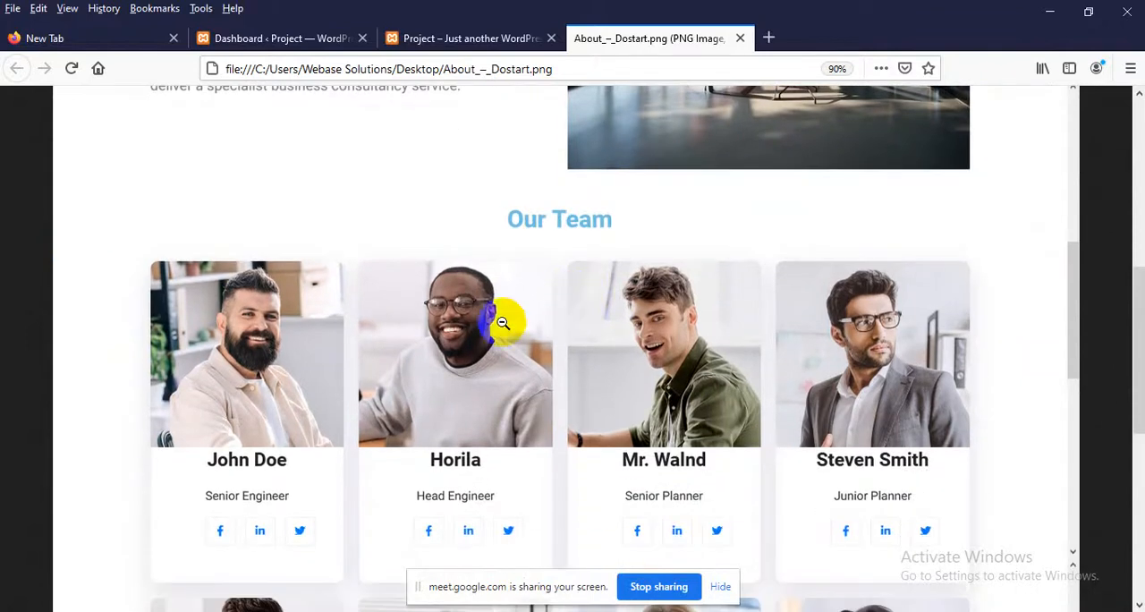
pyautogui.scroll(-1, 402, 320)
pyautogui.scroll(-1, 435, 327)
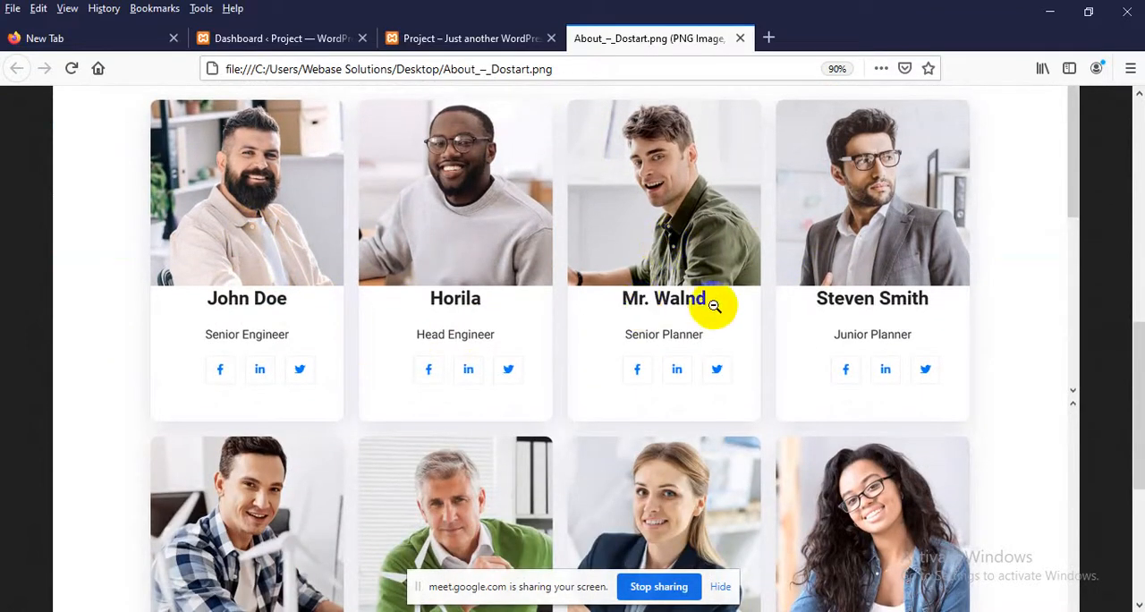
pyautogui.scroll(1, 626, 268)
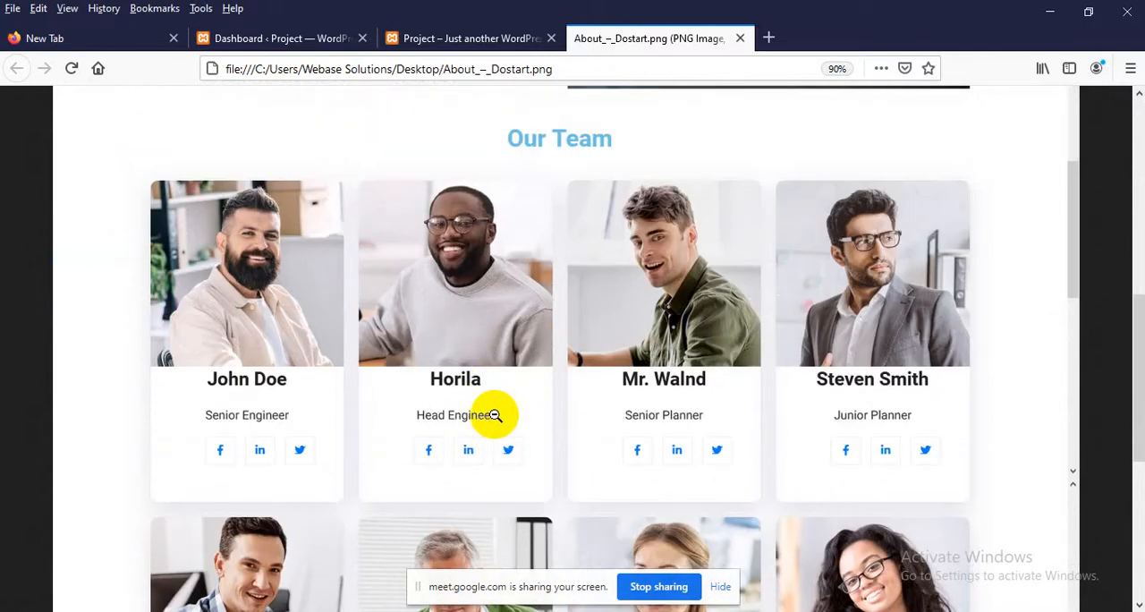
pyautogui.scroll(-1, 497, 415)
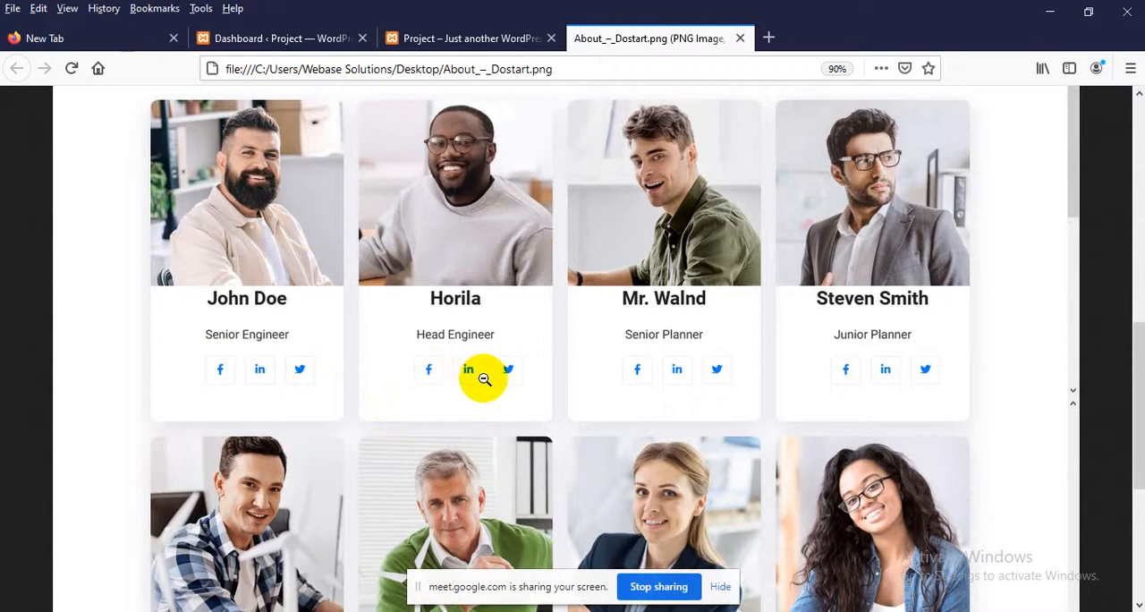
pyautogui.scroll(-4, 528, 376)
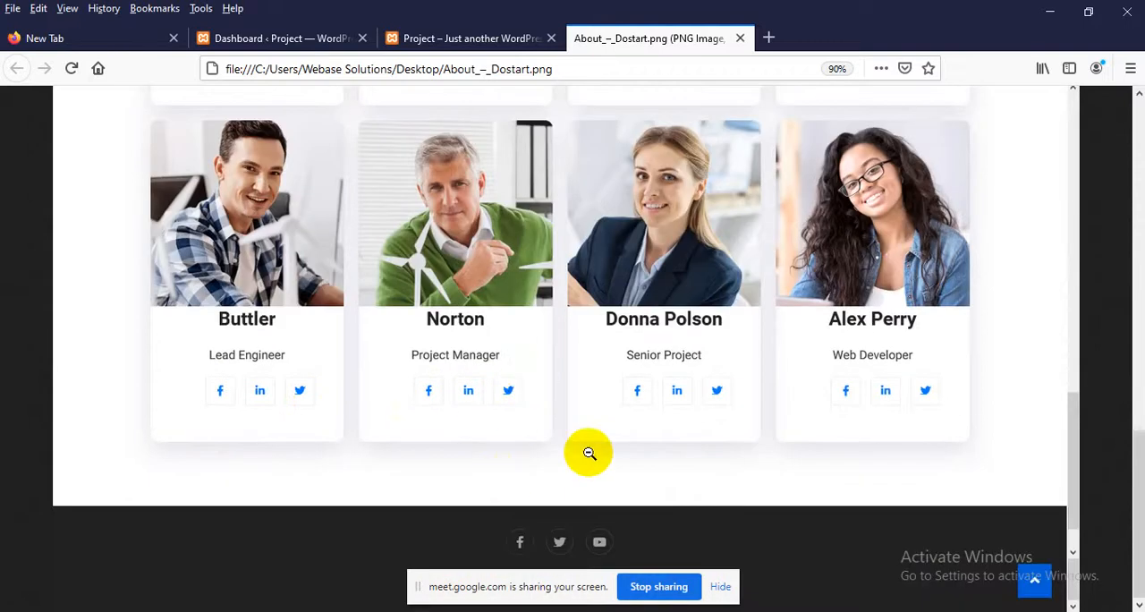
pyautogui.scroll(2, 685, 445)
pyautogui.scroll(8, 684, 445)
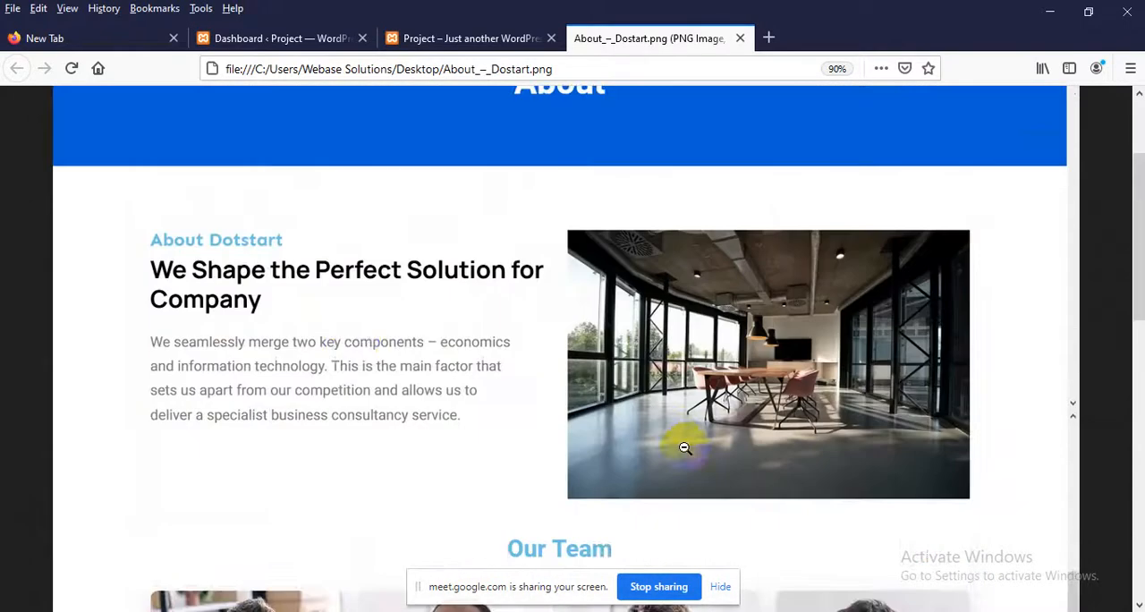
pyautogui.scroll(-3, 358, 418)
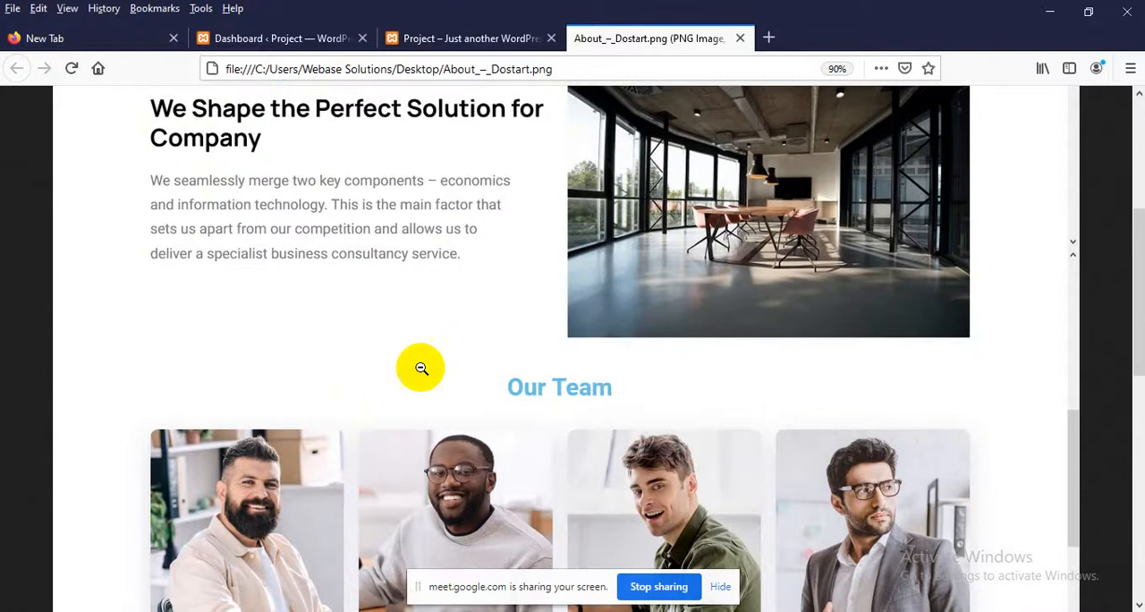
# Return to the Project home page and inspect the Our Service heading and the boxes beneath it
pyautogui.click(451, 38)
pyautogui.scroll(-6, 449, 306)
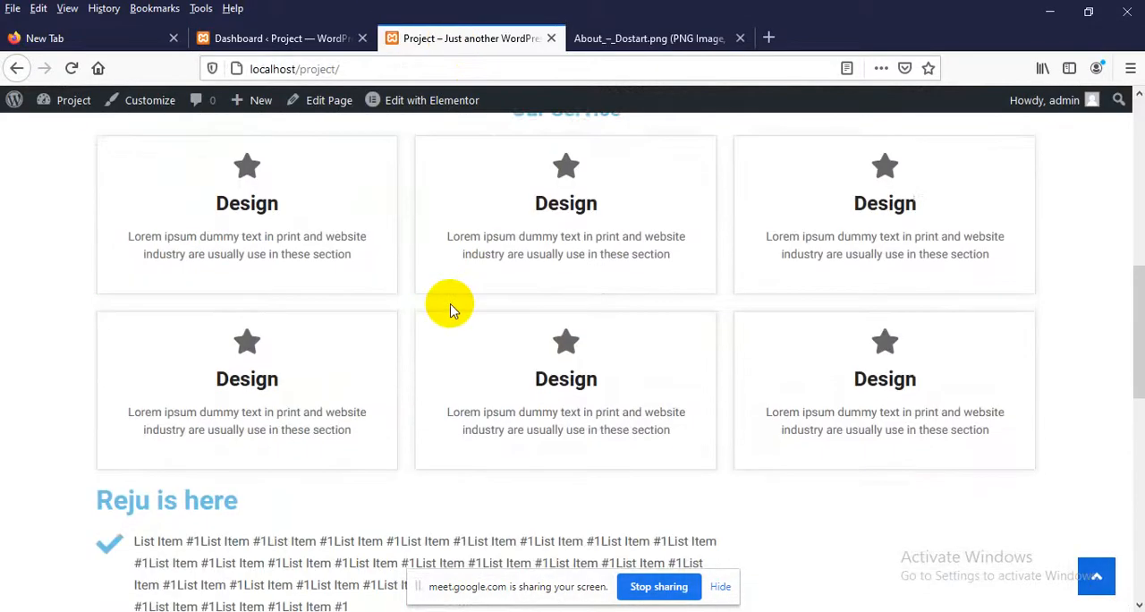
pyautogui.scroll(2, 592, 278)
pyautogui.moveTo(508, 280); pyautogui.dragTo(618, 283)
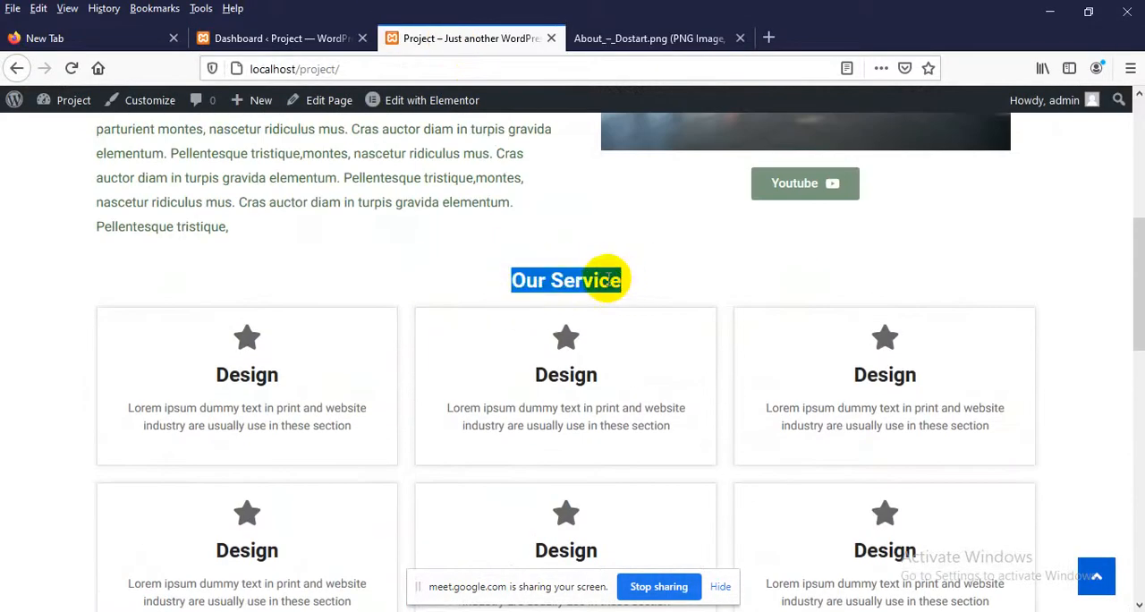
pyautogui.click(555, 302)
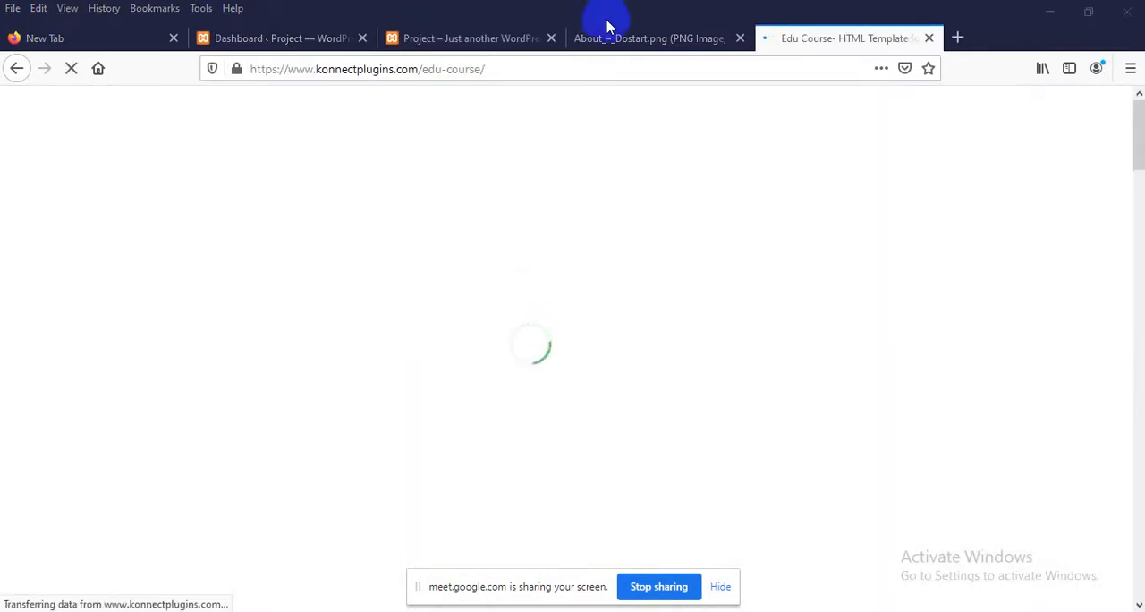
# Move the About image tab directly after the New Tab and view the Who We Are section of the Edu Course template
pyautogui.moveTo(606, 27); pyautogui.dragTo(298, 40)
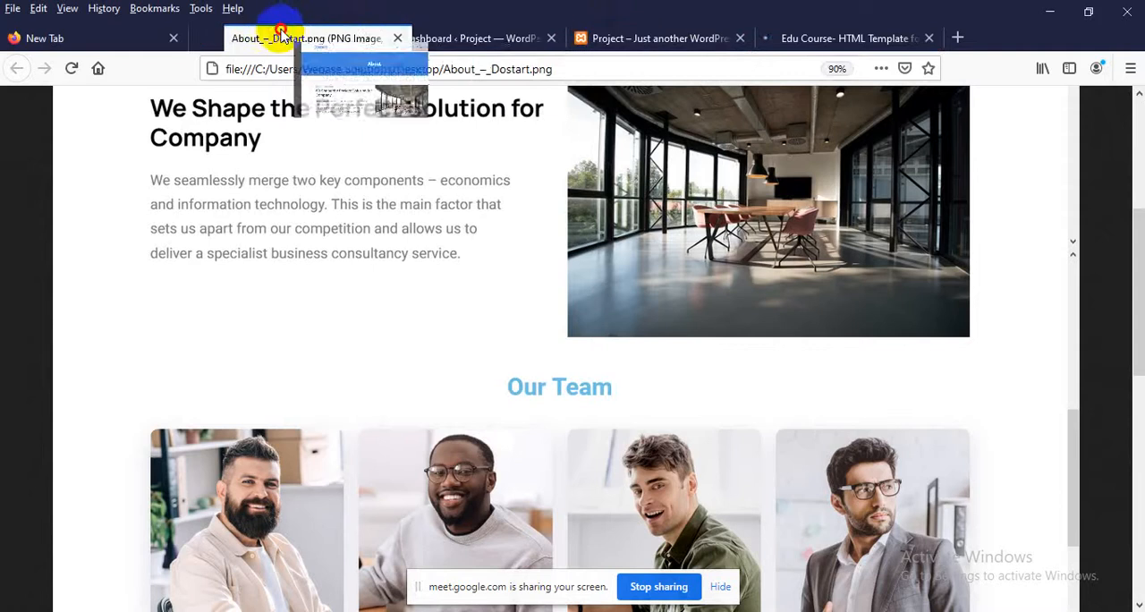
pyautogui.click(787, 43)
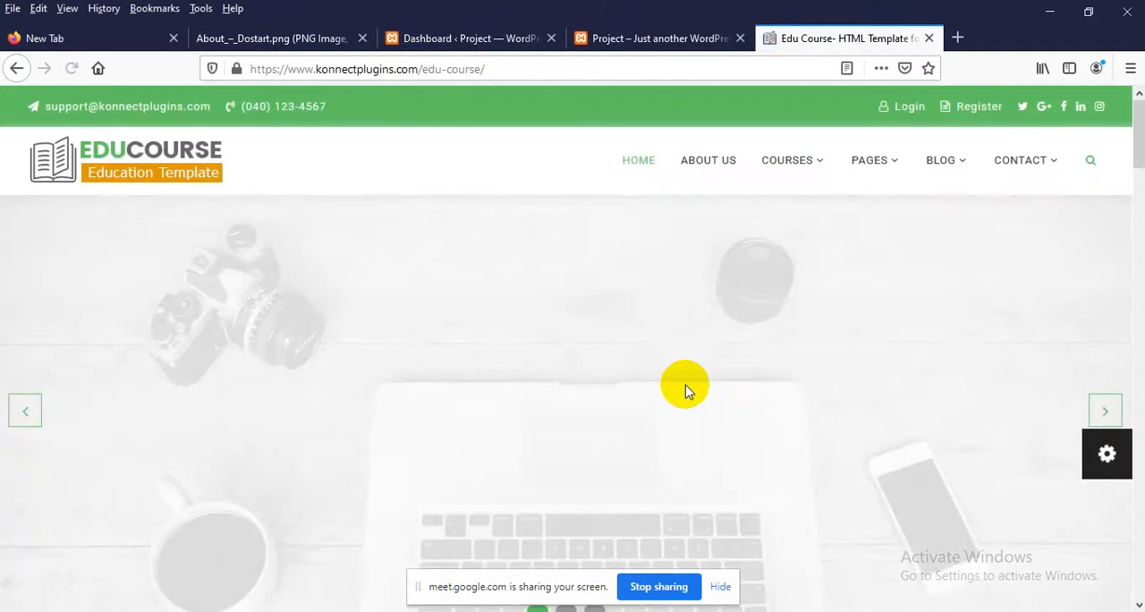
pyautogui.scroll(-10, 683, 385)
pyautogui.scroll(2, 649, 416)
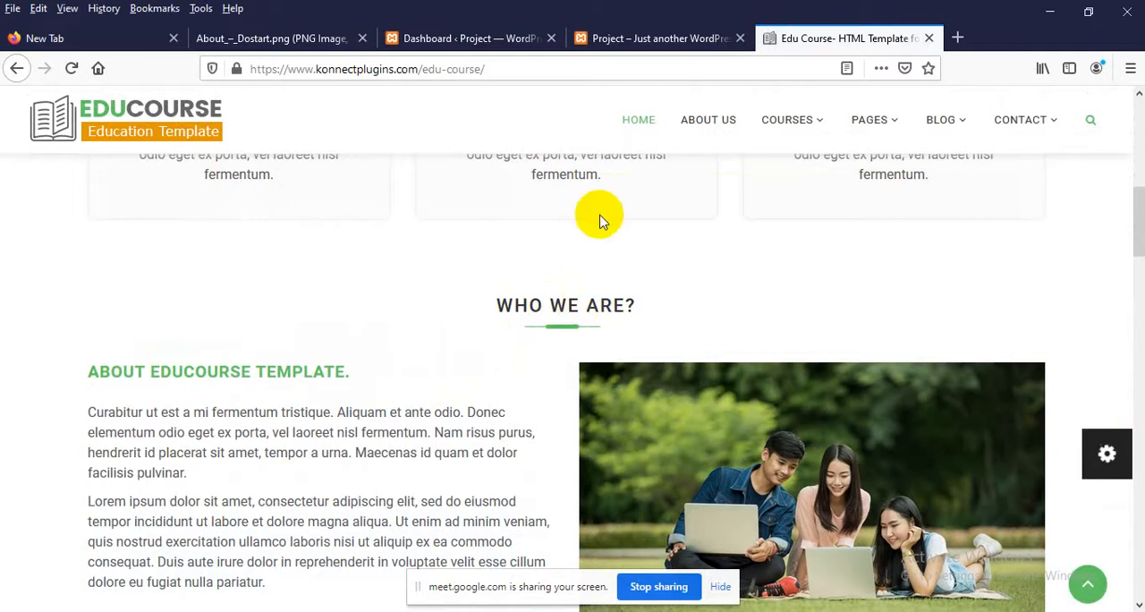
# Return to the Project home page and examine the Our Service boxes, their hover borders and the neighbouring sections
pyautogui.click(618, 39)
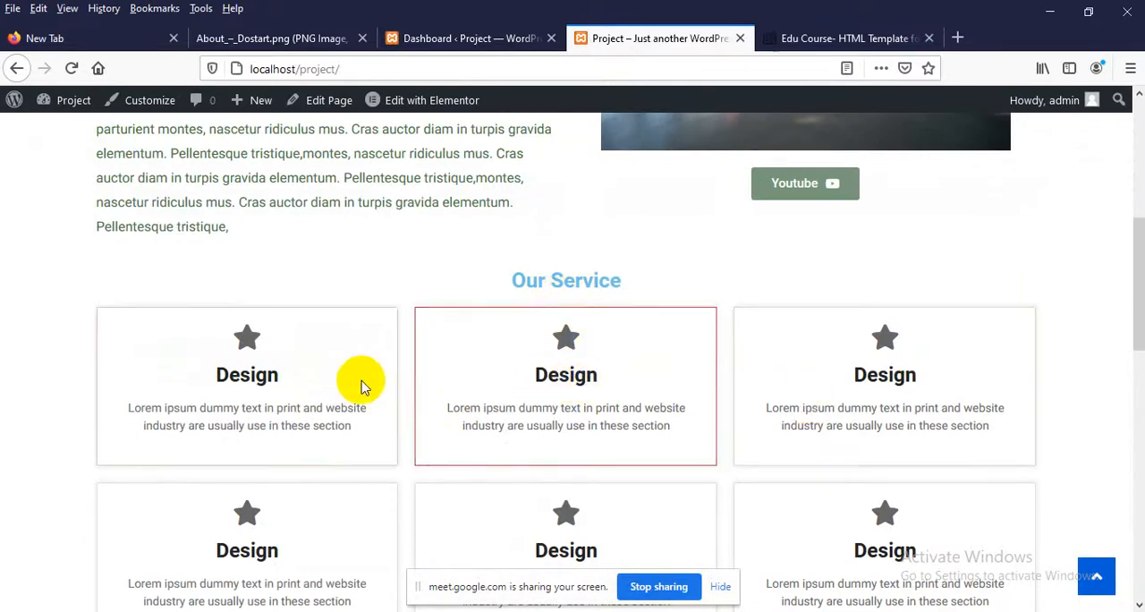
pyautogui.scroll(2, 626, 362)
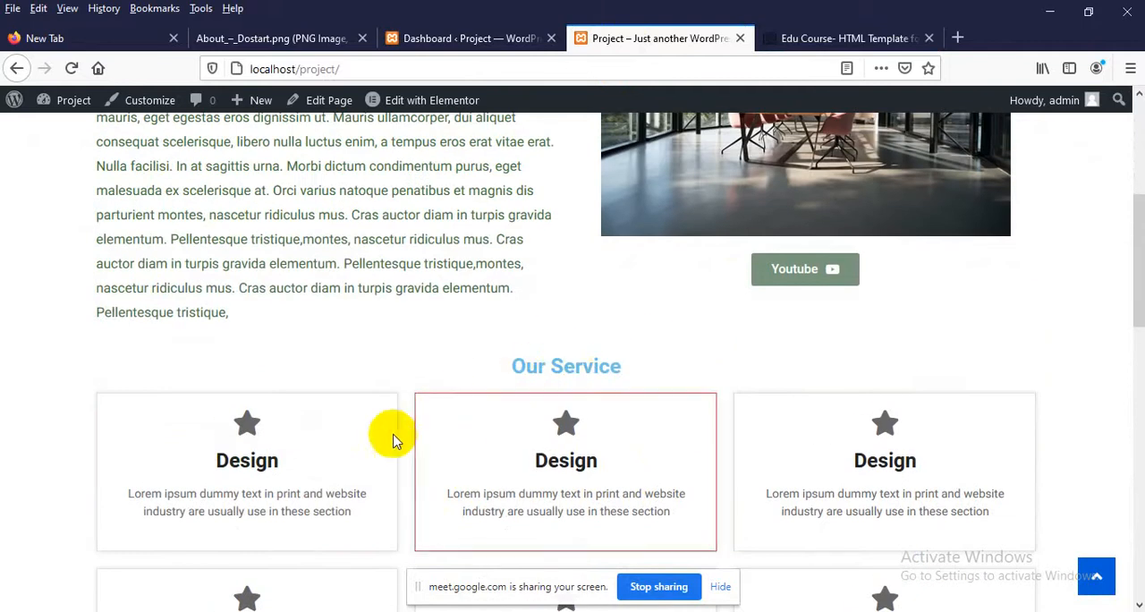
pyautogui.scroll(-2, 805, 467)
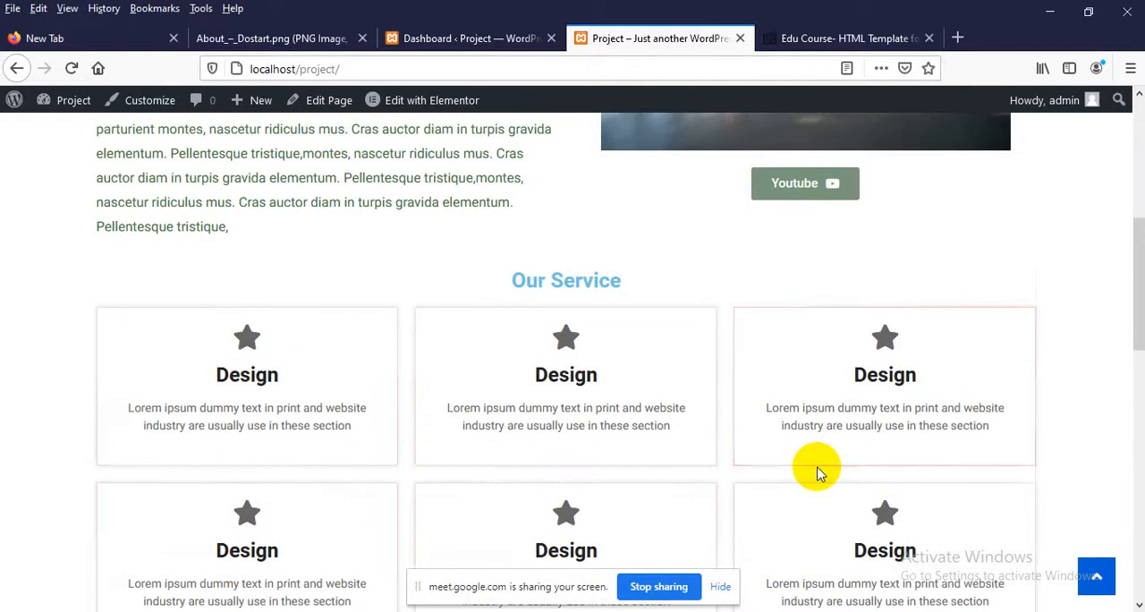
pyautogui.scroll(-4, 815, 474)
pyautogui.scroll(-2, 578, 397)
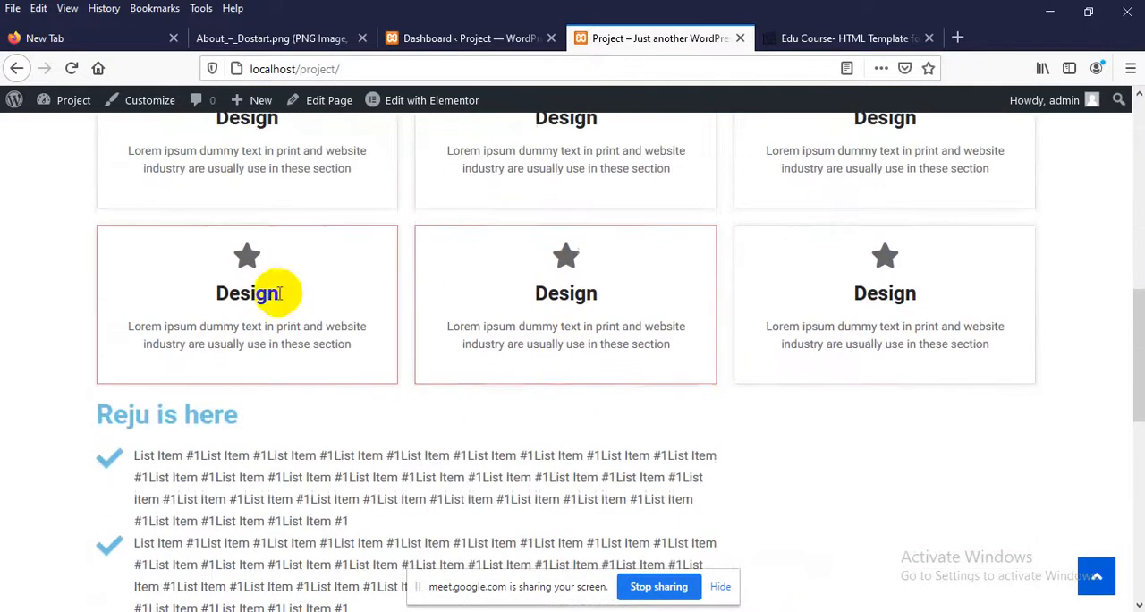
pyautogui.scroll(4, 275, 295)
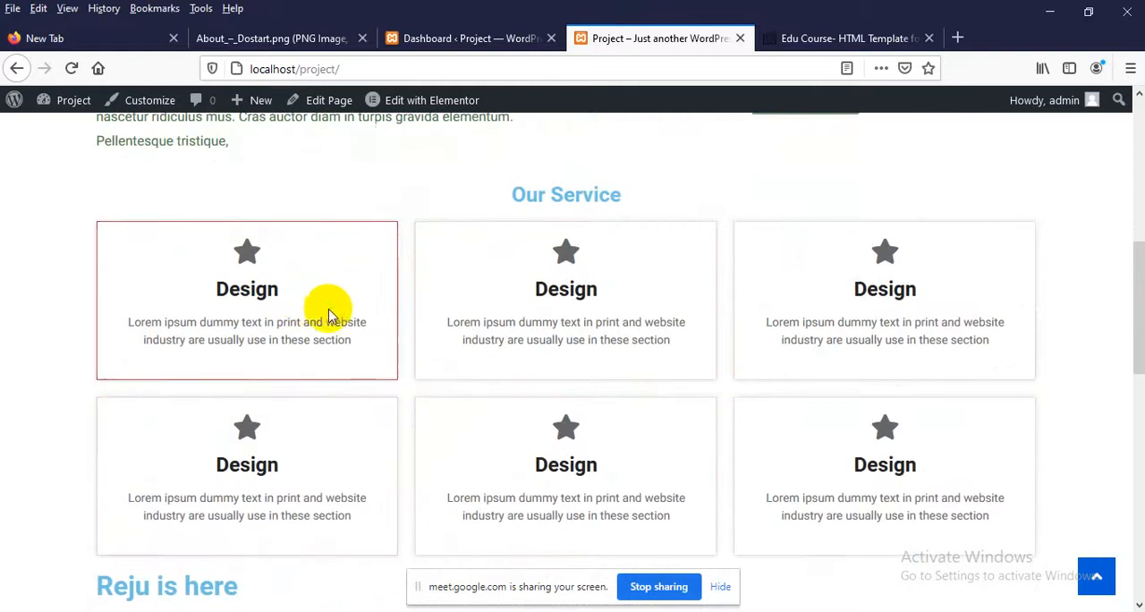
pyautogui.tripleClick(350, 322)
pyautogui.click(350, 321)
pyautogui.scroll(10, 350, 321)
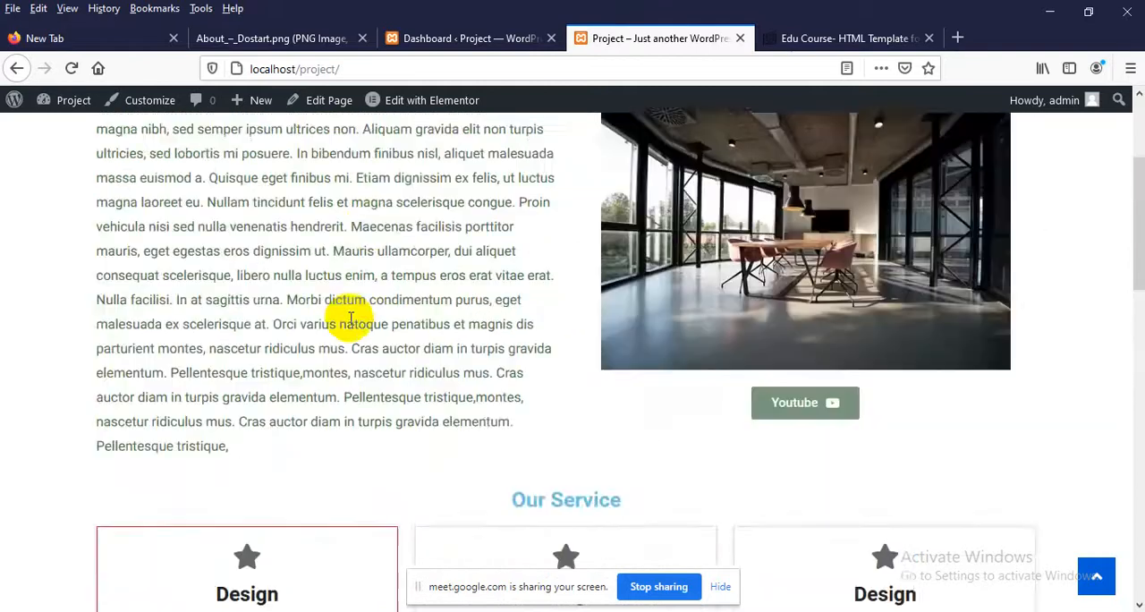
# Examine the Project home page's Our First Heading title, the Our Service boxes and the list section beneath them
pyautogui.tripleClick(208, 230)
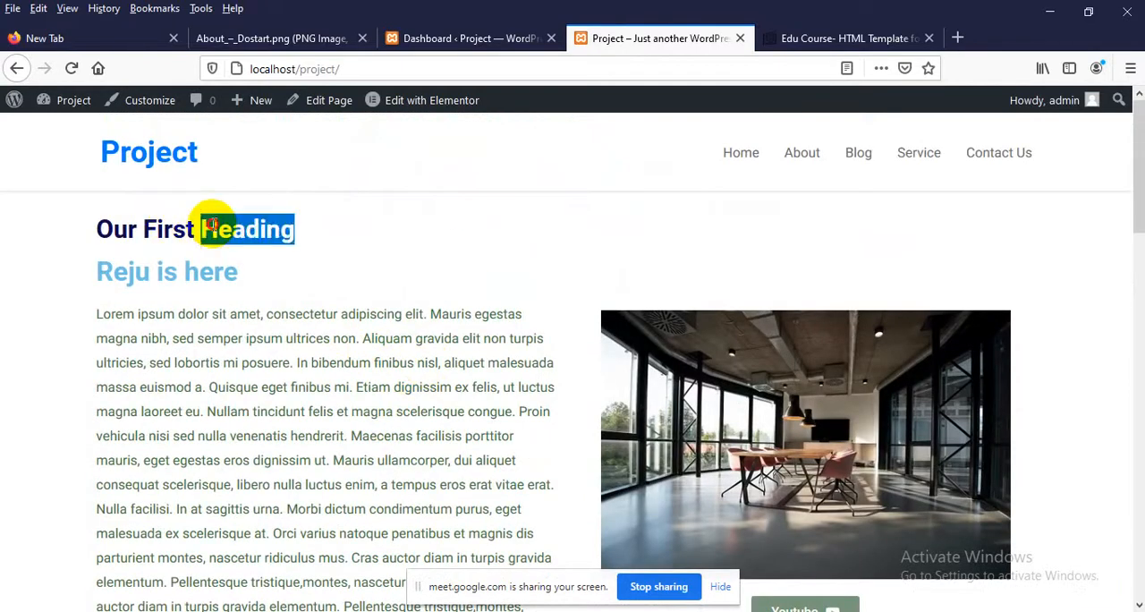
pyautogui.click(266, 230)
pyautogui.scroll(-1, 304, 450)
pyautogui.scroll(-5, 304, 450)
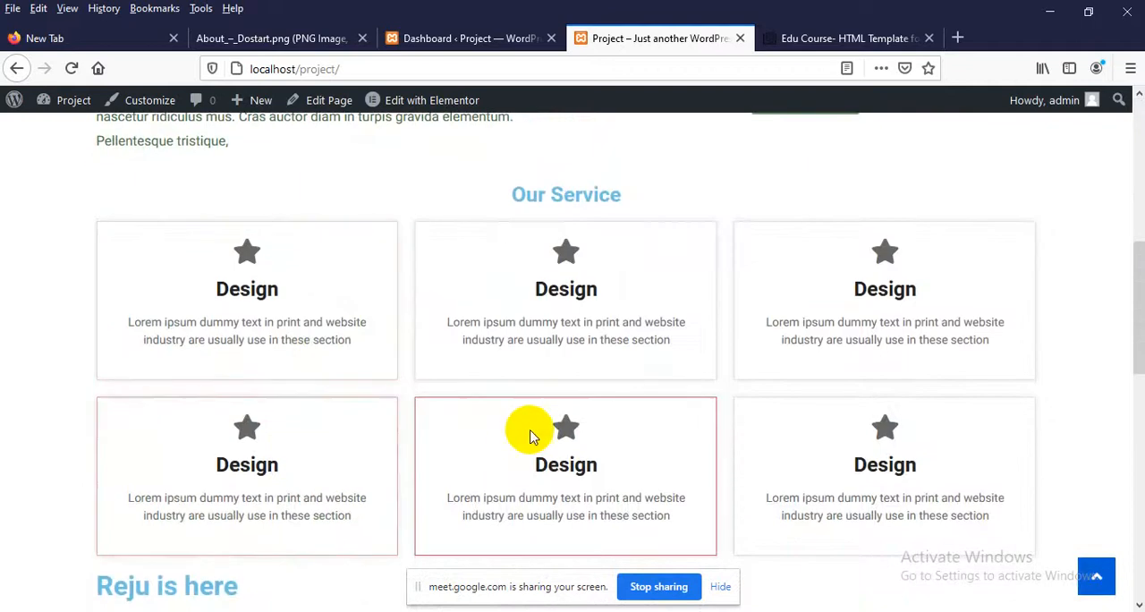
pyautogui.scroll(-1, 526, 434)
pyautogui.scroll(-1, 531, 431)
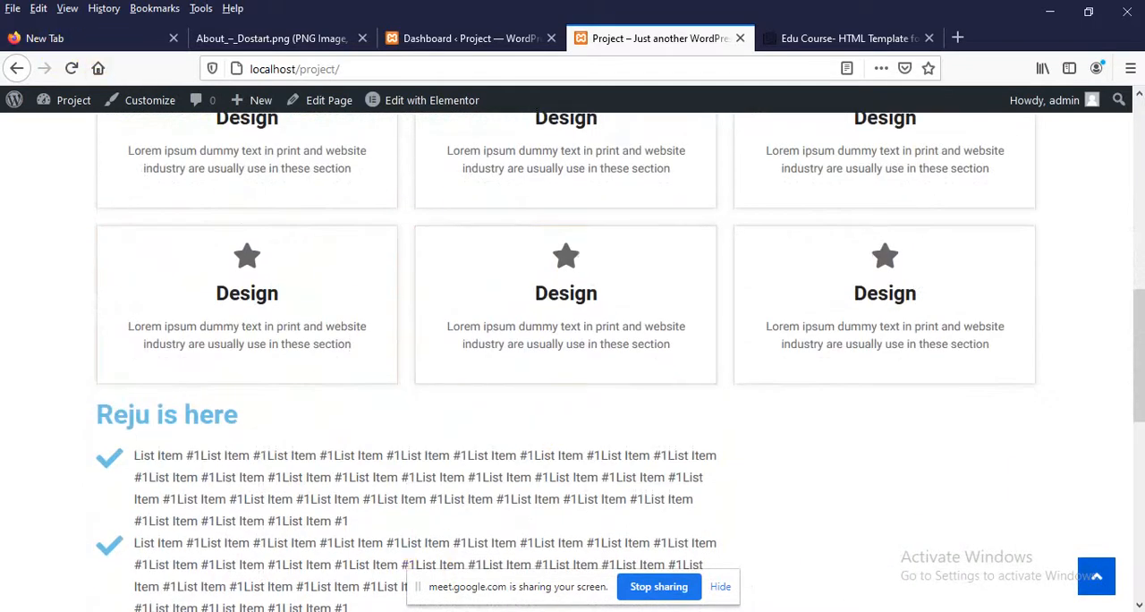
pyautogui.scroll(3, 540, 394)
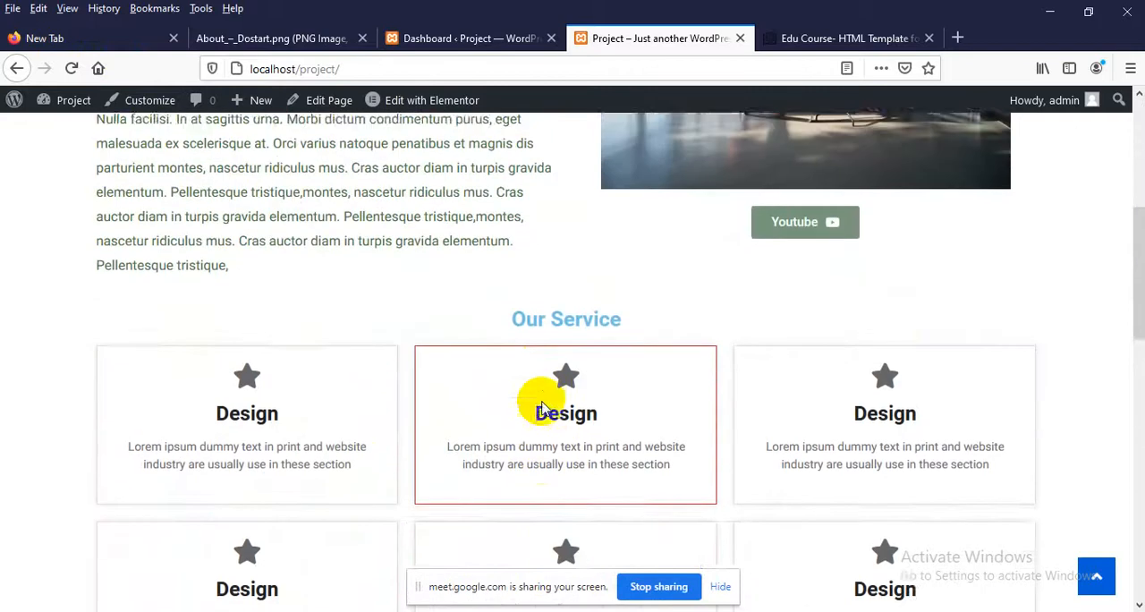
pyautogui.scroll(1, 541, 407)
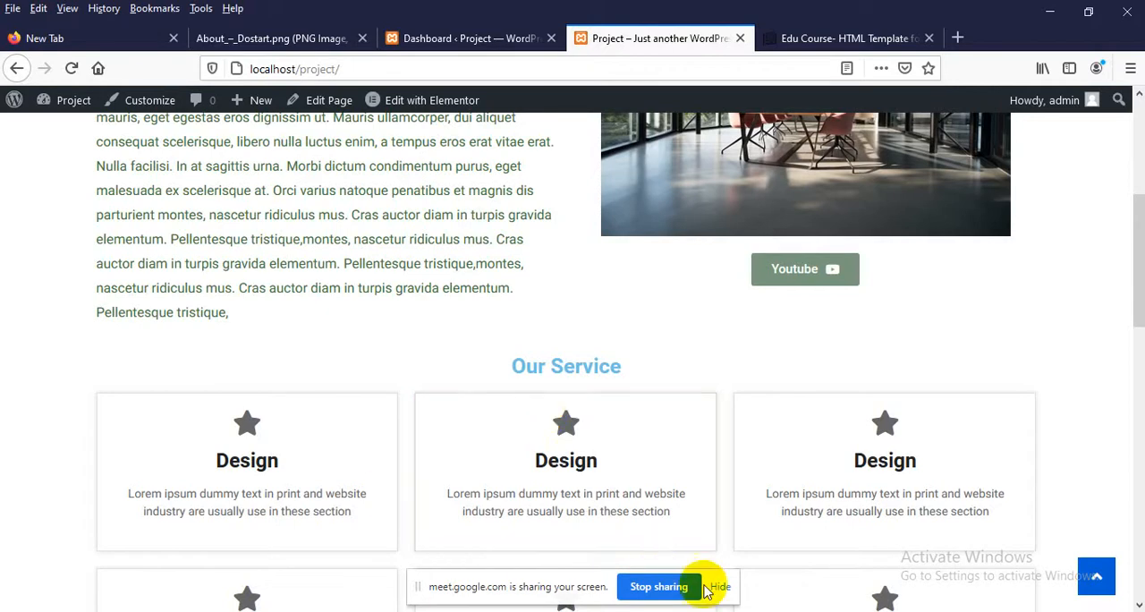
# Switch to WhatsApp in Chrome, play the assignment video in the LEDP LOT-06 WDD B 330th group and turn on its sound
pyautogui.click(597, 610)
pyautogui.click(477, 566)
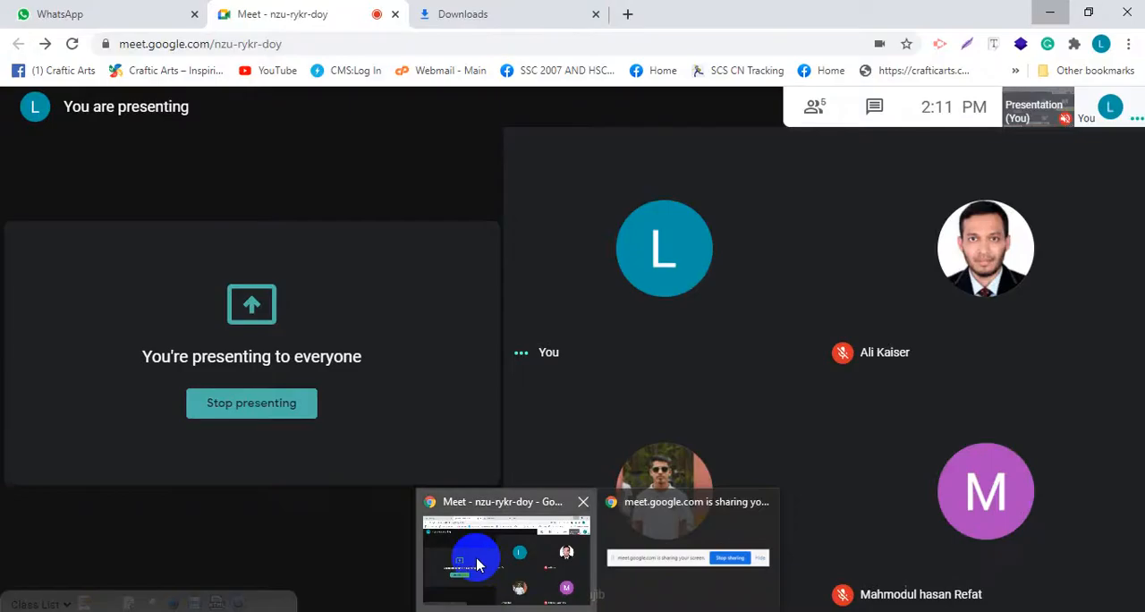
pyautogui.click(45, 12)
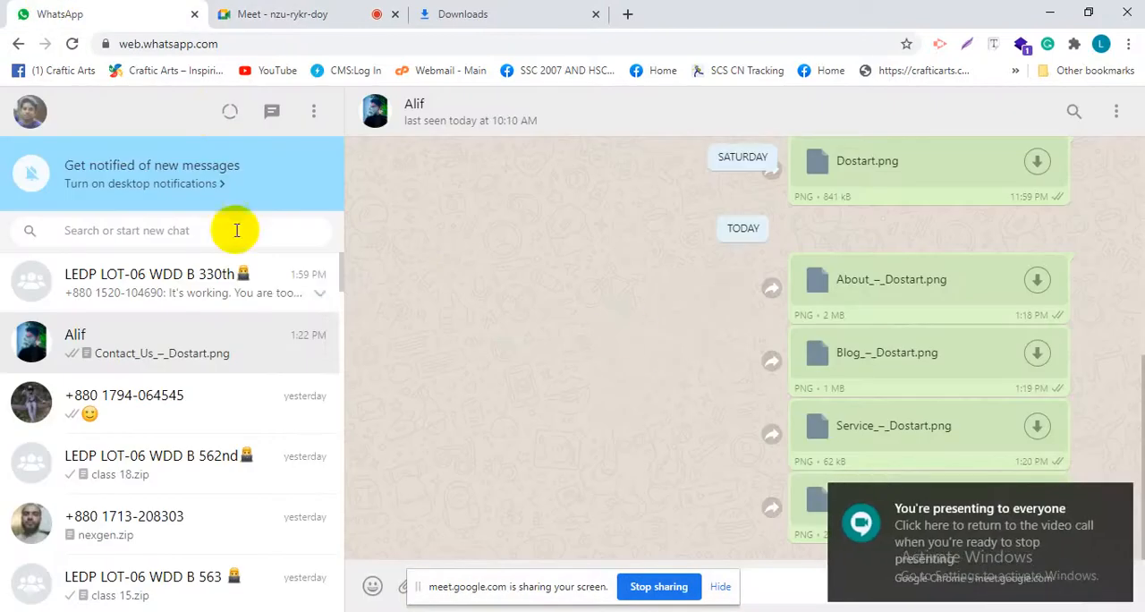
pyautogui.click(192, 302)
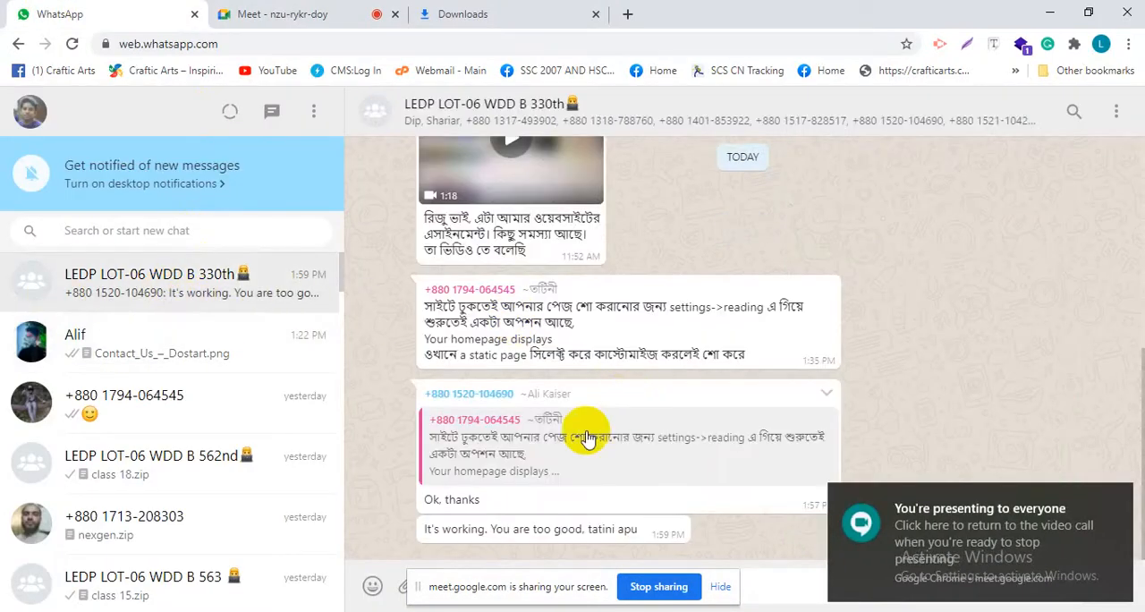
pyautogui.scroll(1, 486, 420)
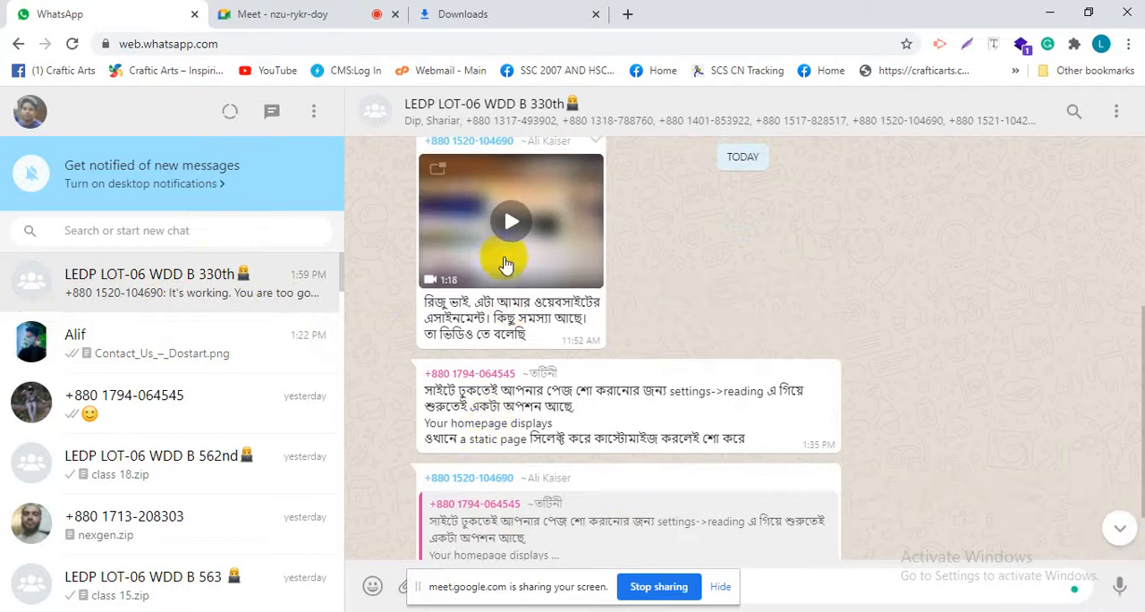
pyautogui.click(514, 224)
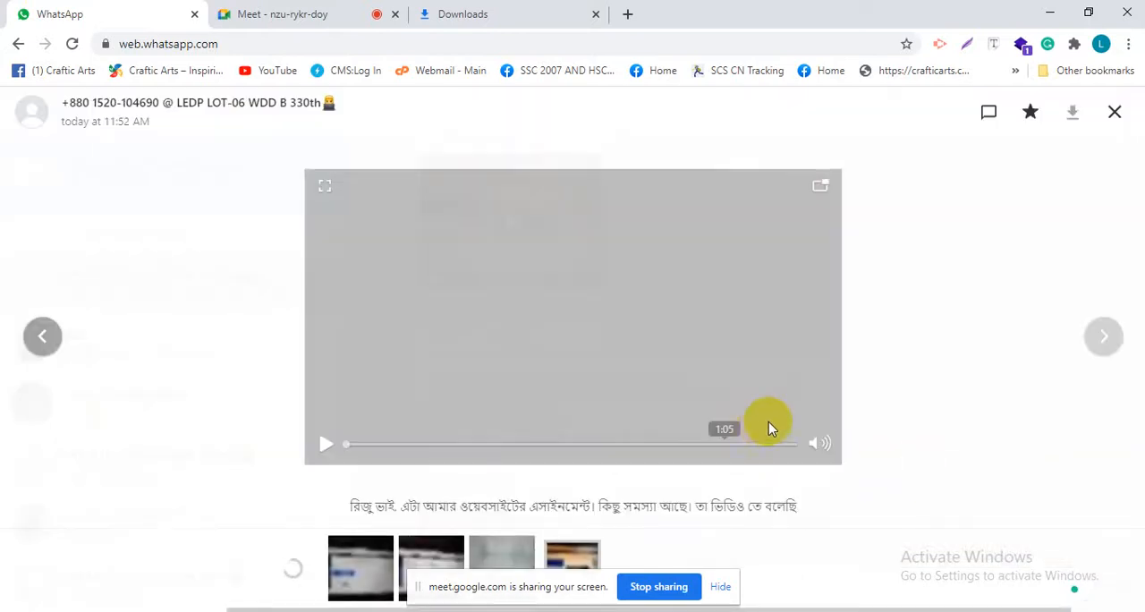
pyautogui.moveTo(821, 446)
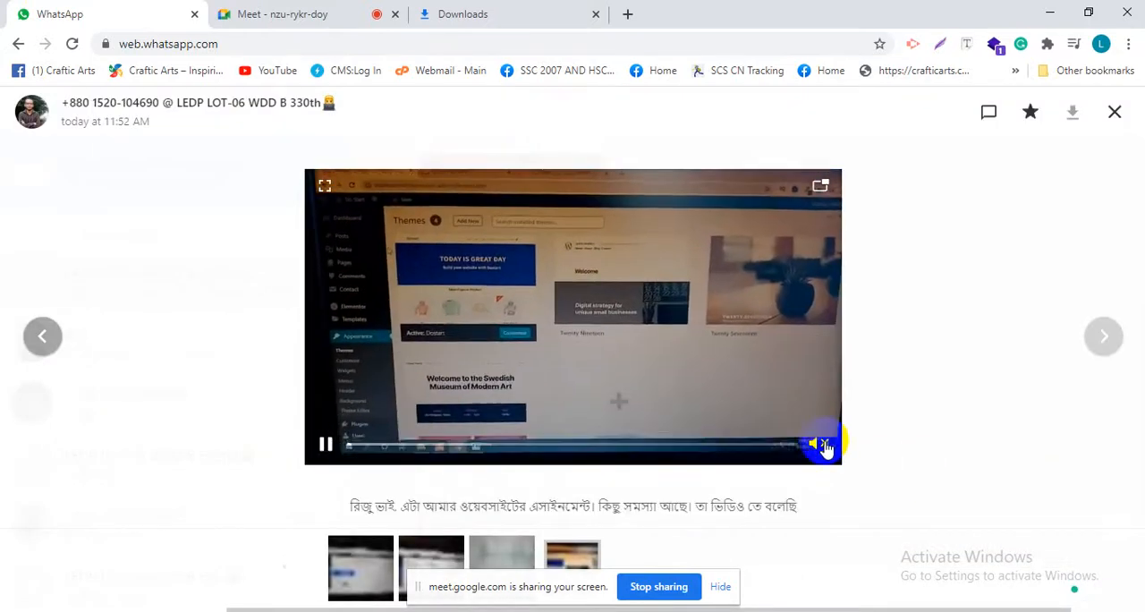
pyautogui.click(820, 413)
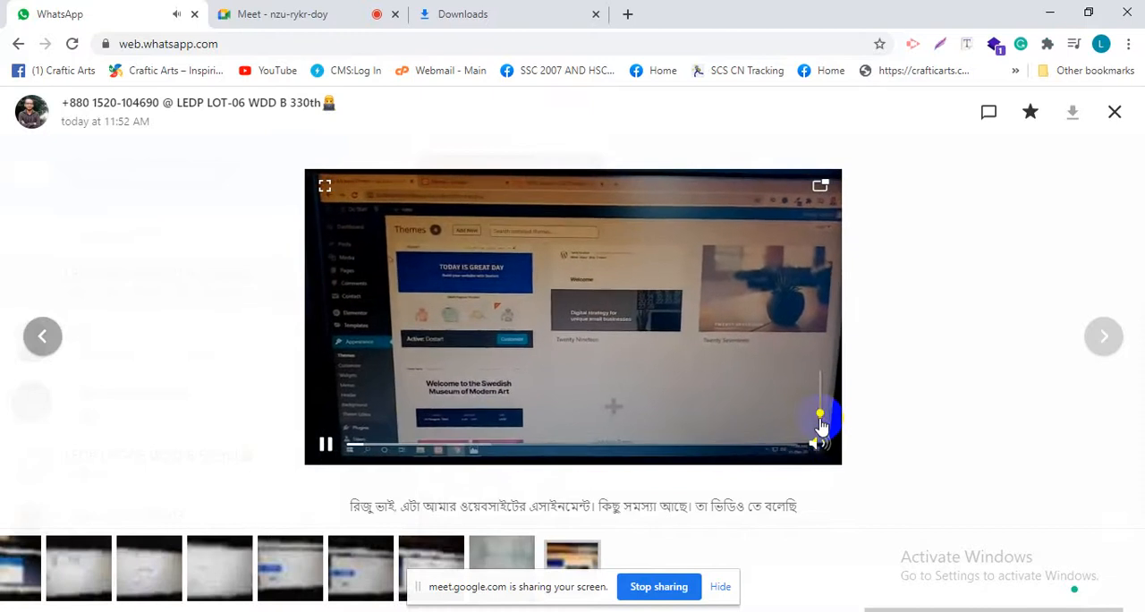
# Skip forward through the assignment video to view the Do Start site, and return to the latest group messages
pyautogui.click(407, 445)
pyautogui.click(456, 444)
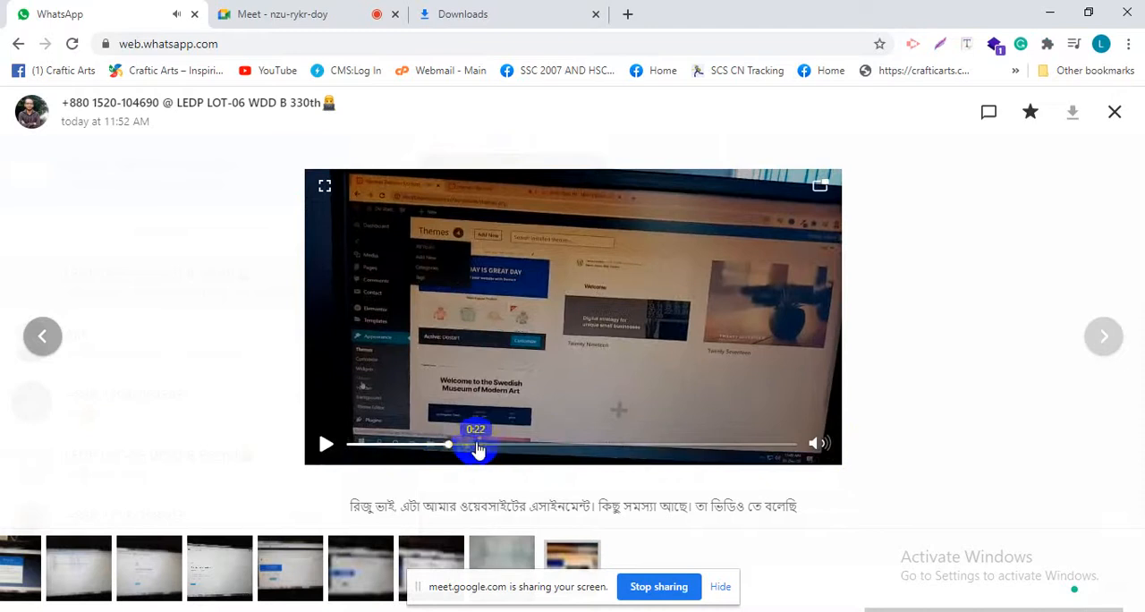
pyautogui.click(489, 445)
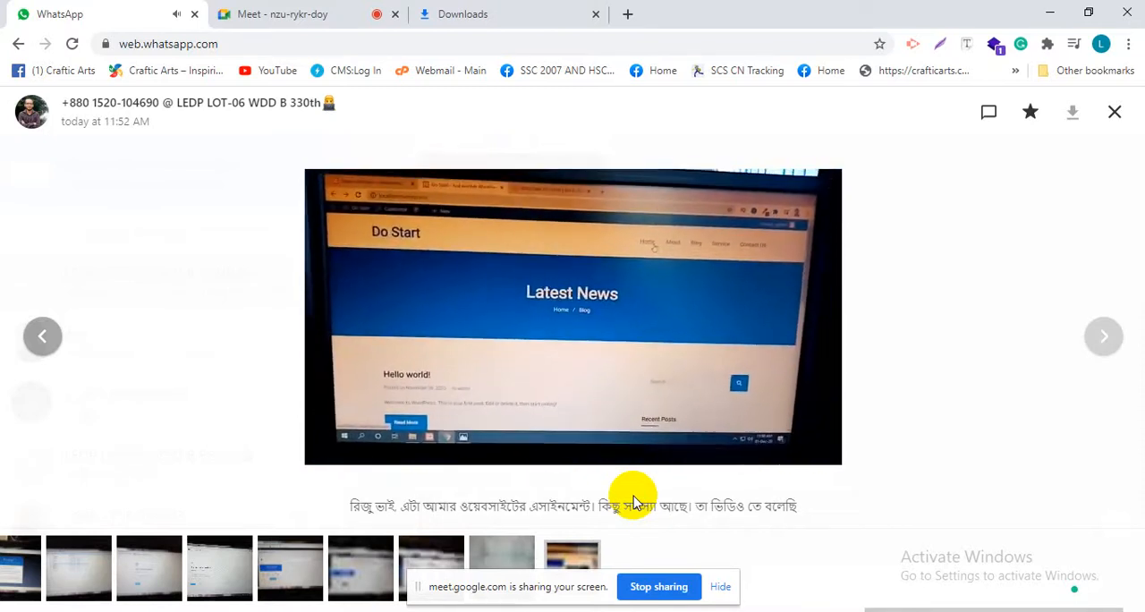
pyautogui.moveTo(709, 414)
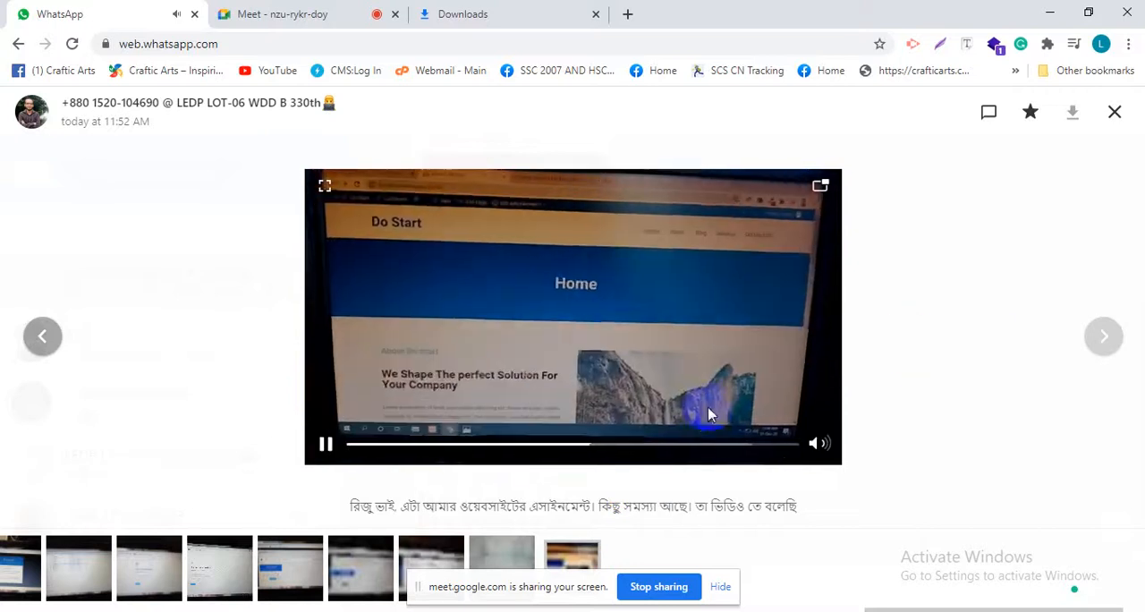
pyautogui.click(624, 447)
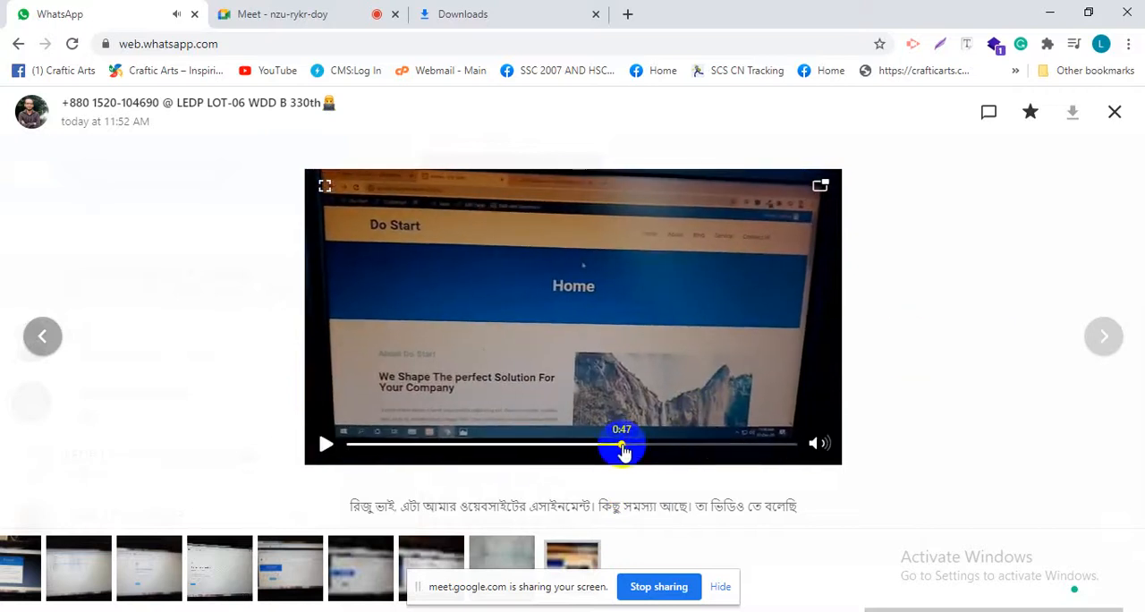
pyautogui.click(1067, 237)
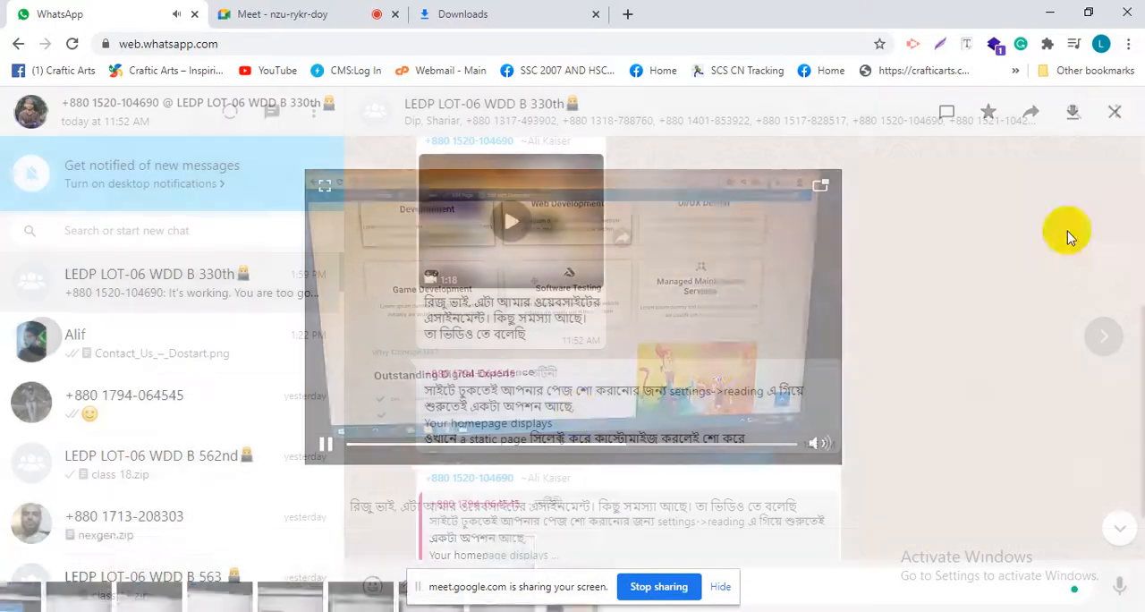
pyautogui.scroll(-2, 483, 366)
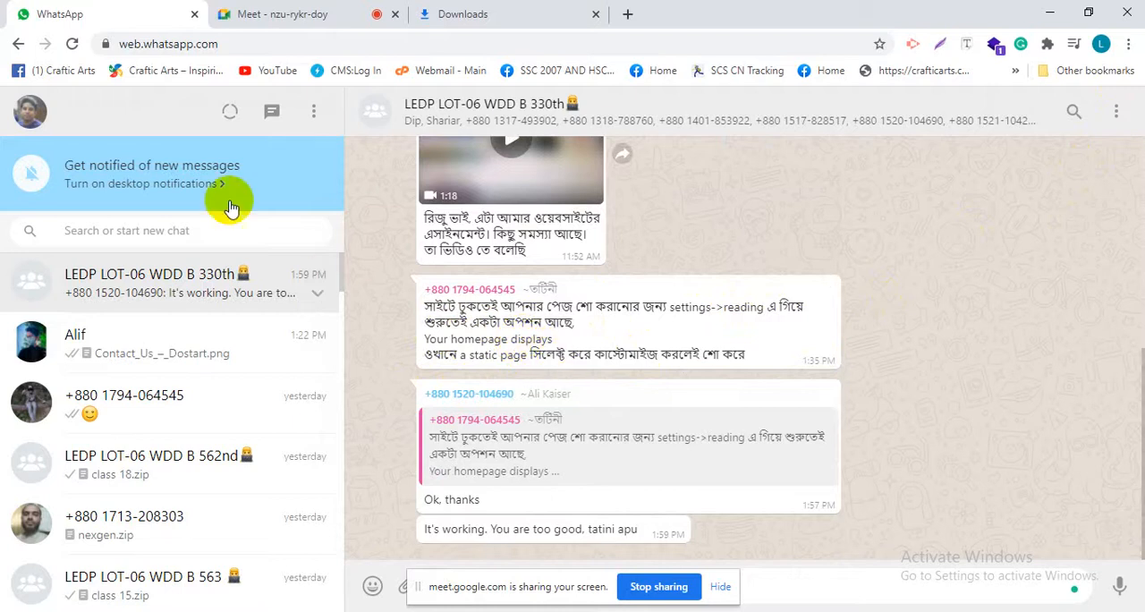
# Admit the waiting participant to the Google Meet call and return to the WhatsApp group chat
pyautogui.click(291, 13)
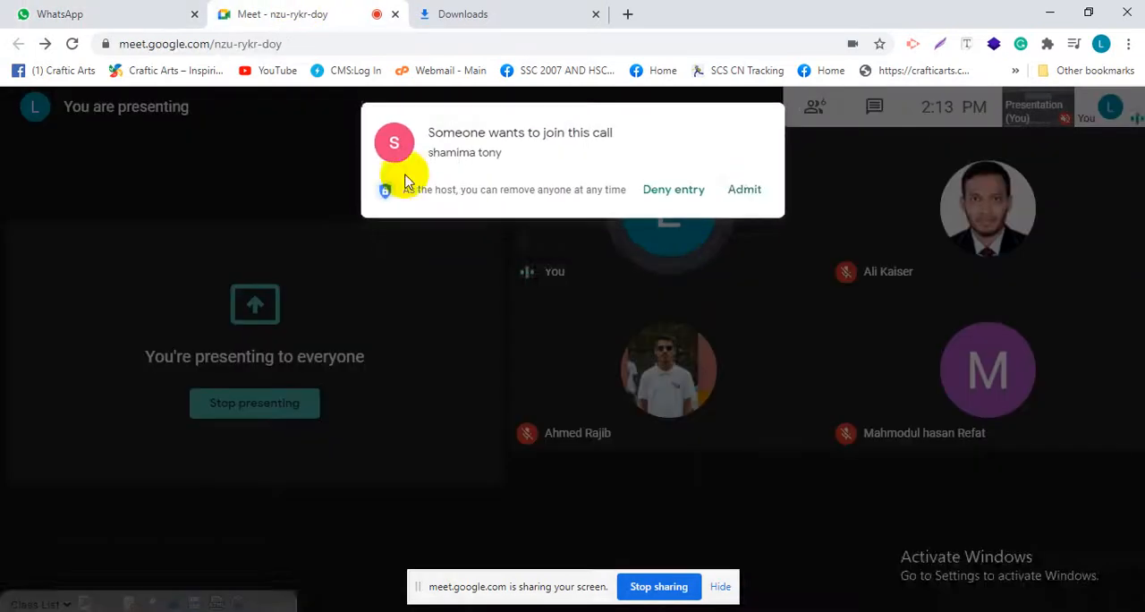
pyautogui.click(751, 190)
pyautogui.click(76, 13)
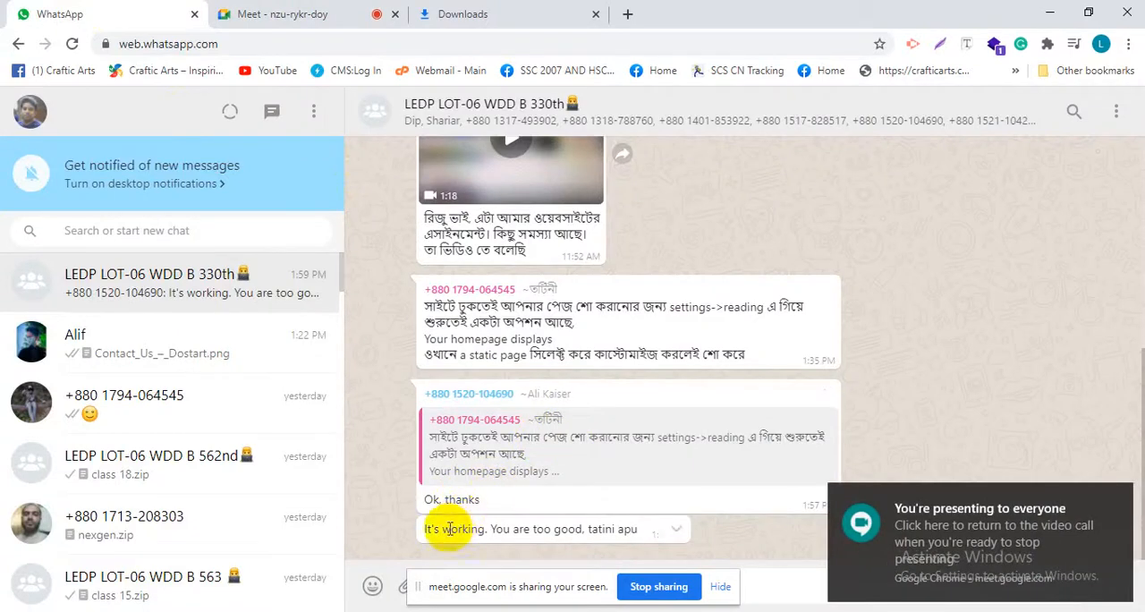
# Look back over the group's earlier messages and switch to the beginning of the Project home page in Firefox
pyautogui.scroll(2, 541, 391)
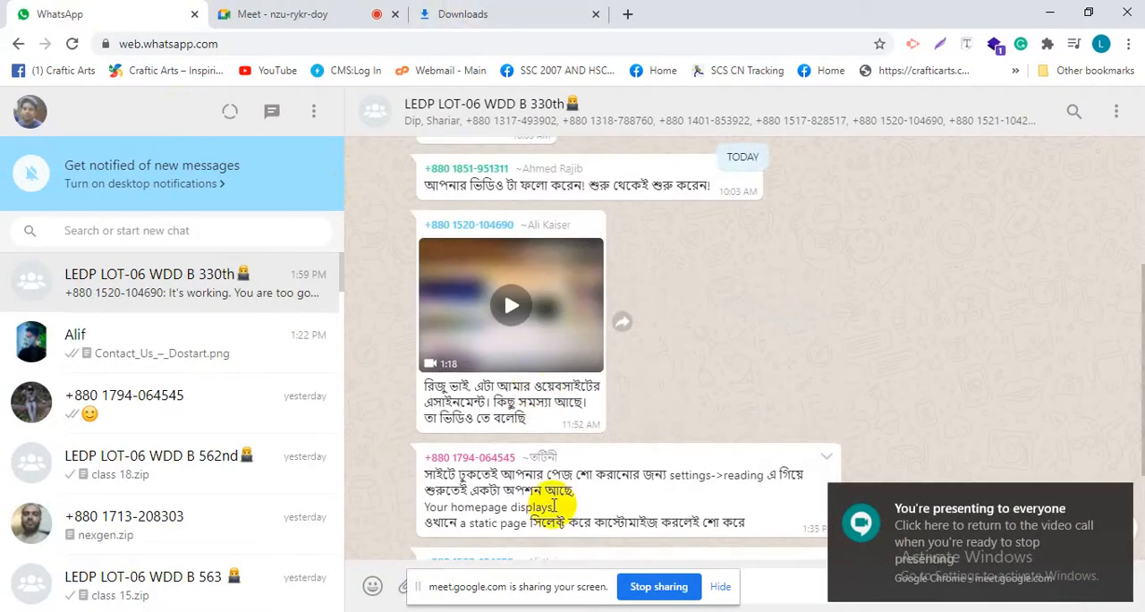
pyautogui.click(680, 611)
pyautogui.scroll(4, 447, 299)
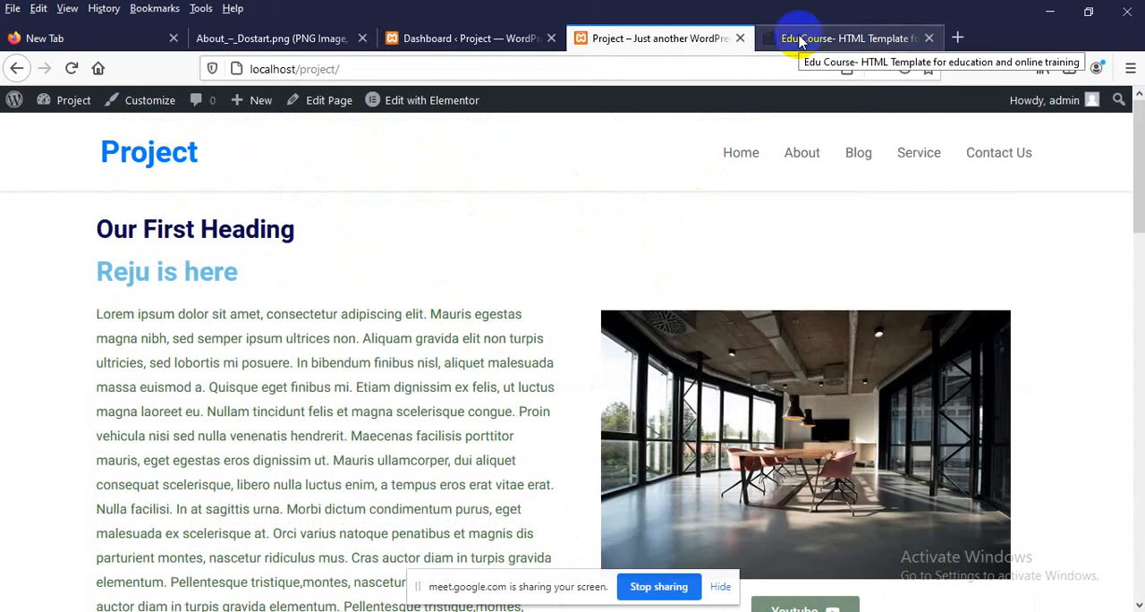
# Inspect the HTML element of the Project site title in the header and close the inspector
pyautogui.click(149, 161)
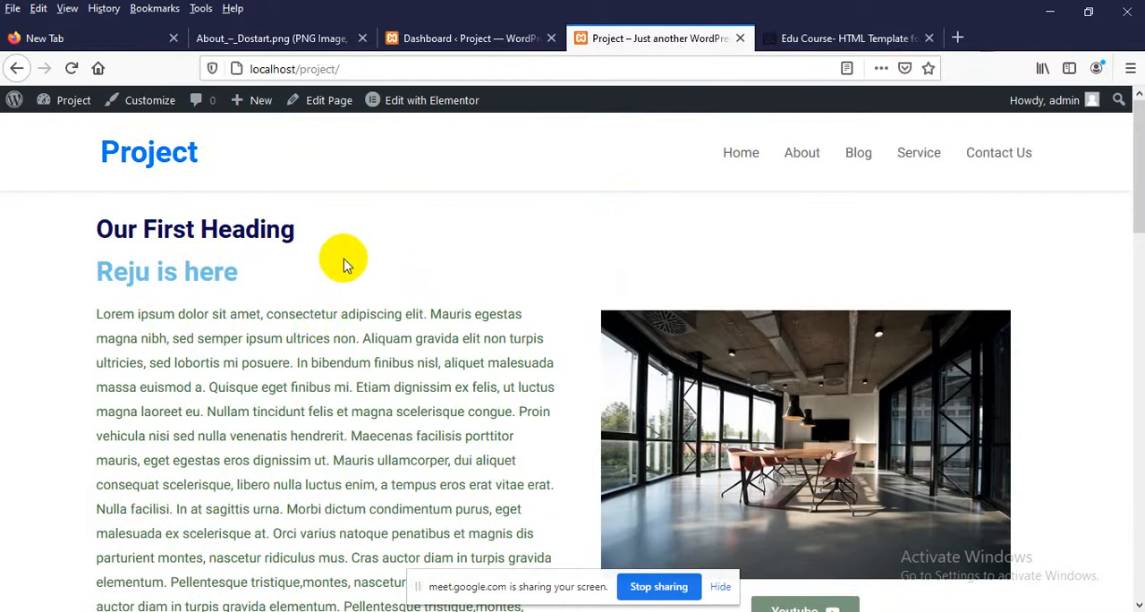
pyautogui.rightClick(170, 158)
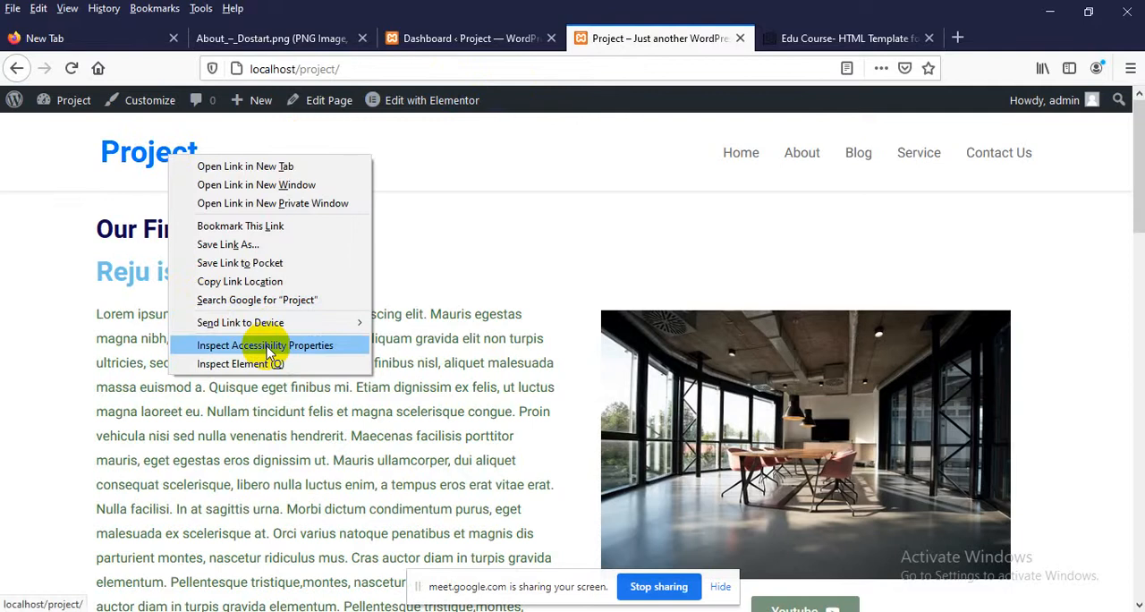
pyautogui.click(248, 363)
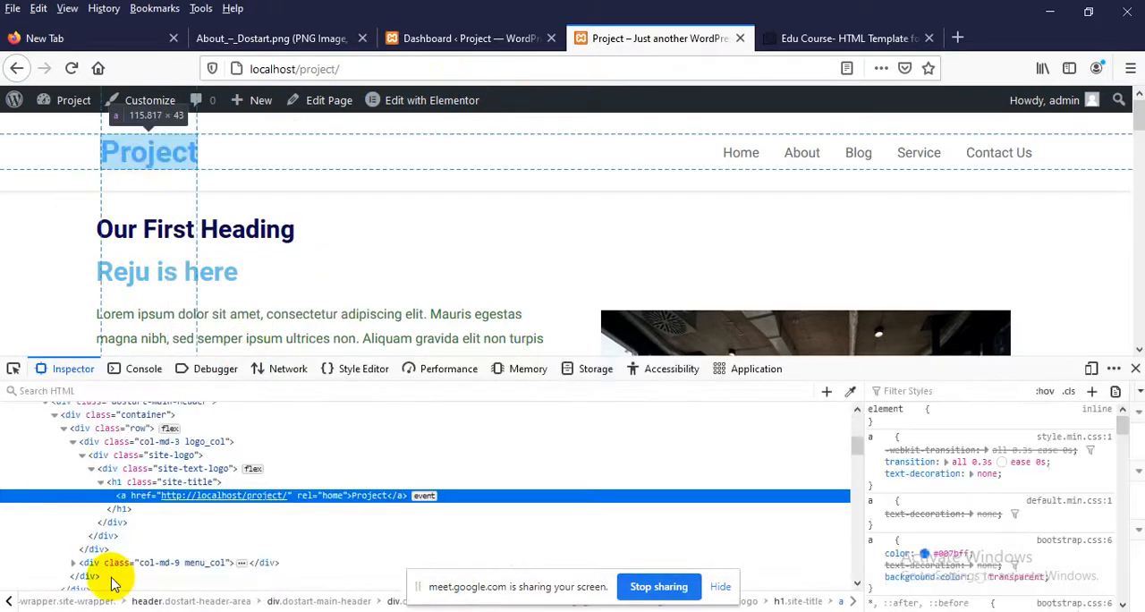
pyautogui.click(1134, 366)
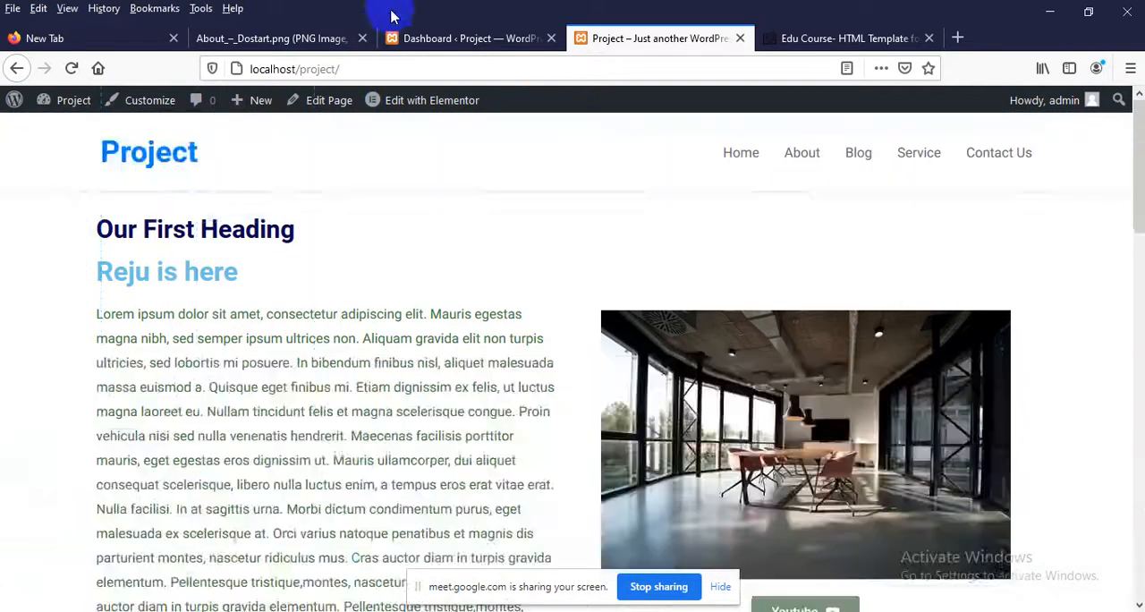
# Open the theme Customizer in a new browser tab from the WordPress dashboard
pyautogui.click(442, 37)
pyautogui.scroll(-2, 18, 340)
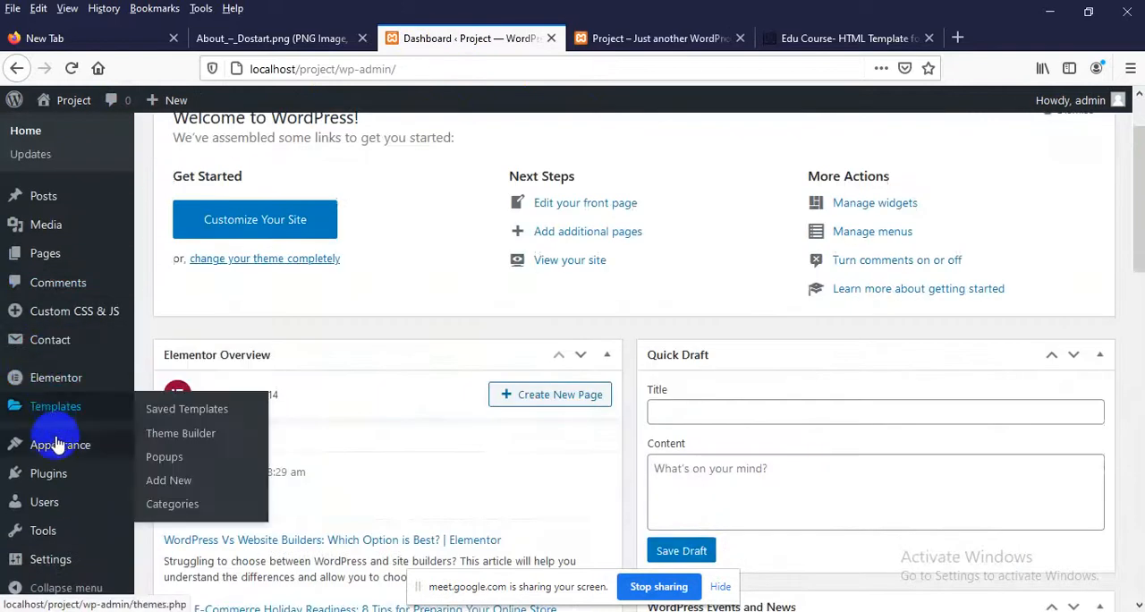
pyautogui.moveTo(74, 445)
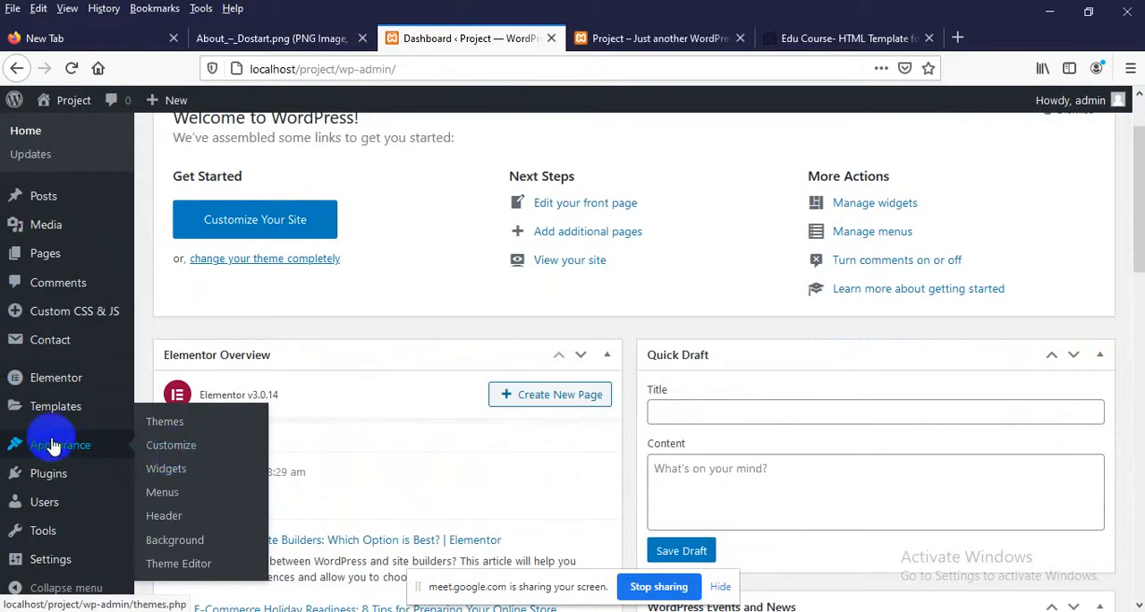
pyautogui.middleClick(159, 447)
pyautogui.click(592, 36)
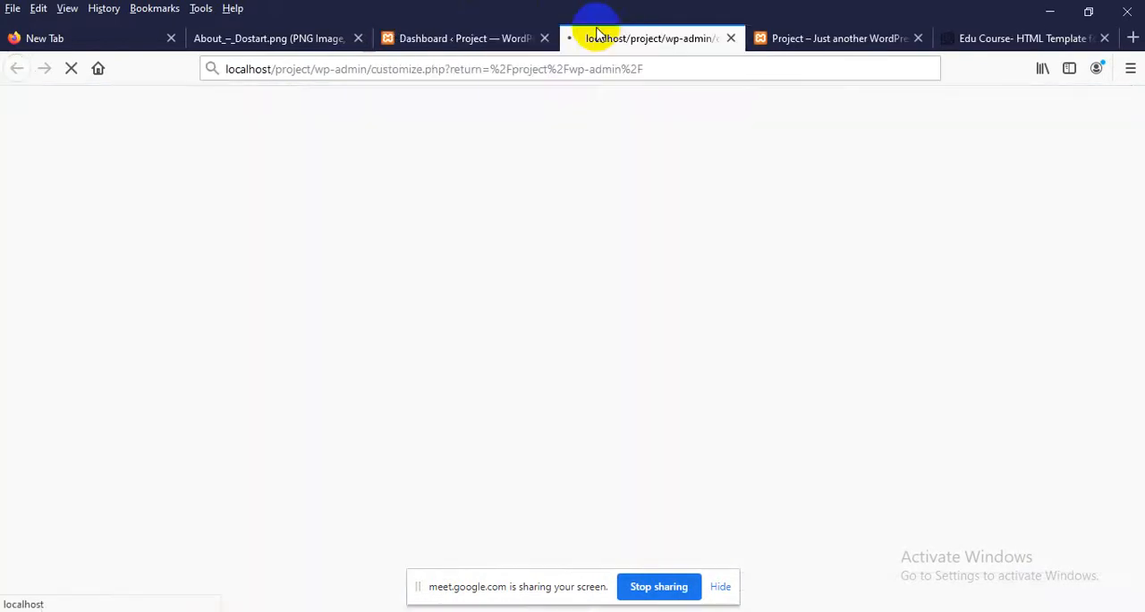
pyautogui.click(833, 39)
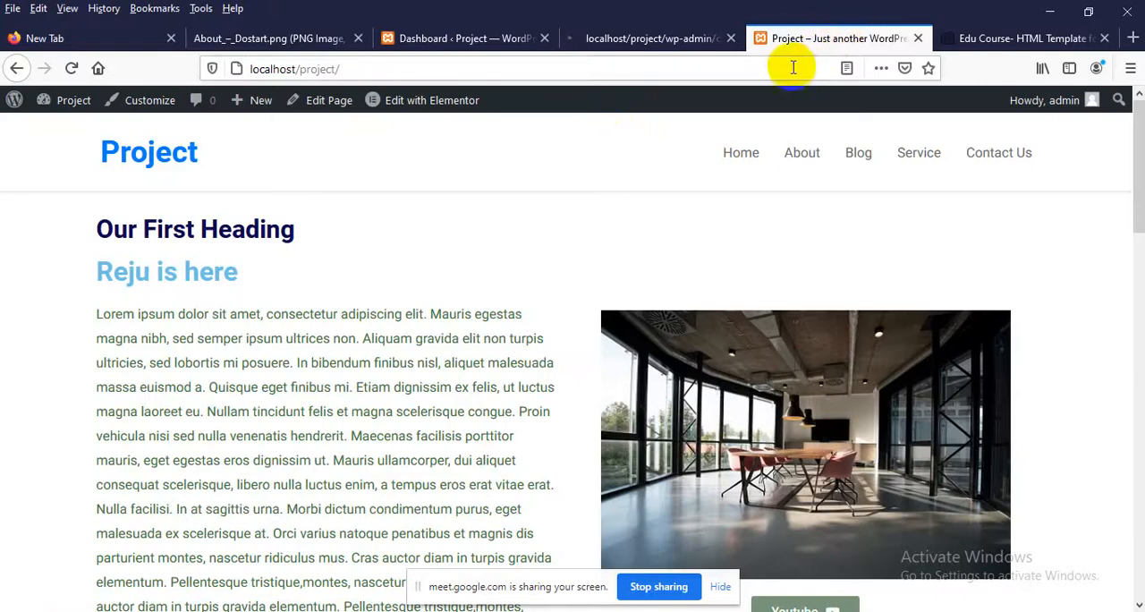
pyautogui.click(613, 43)
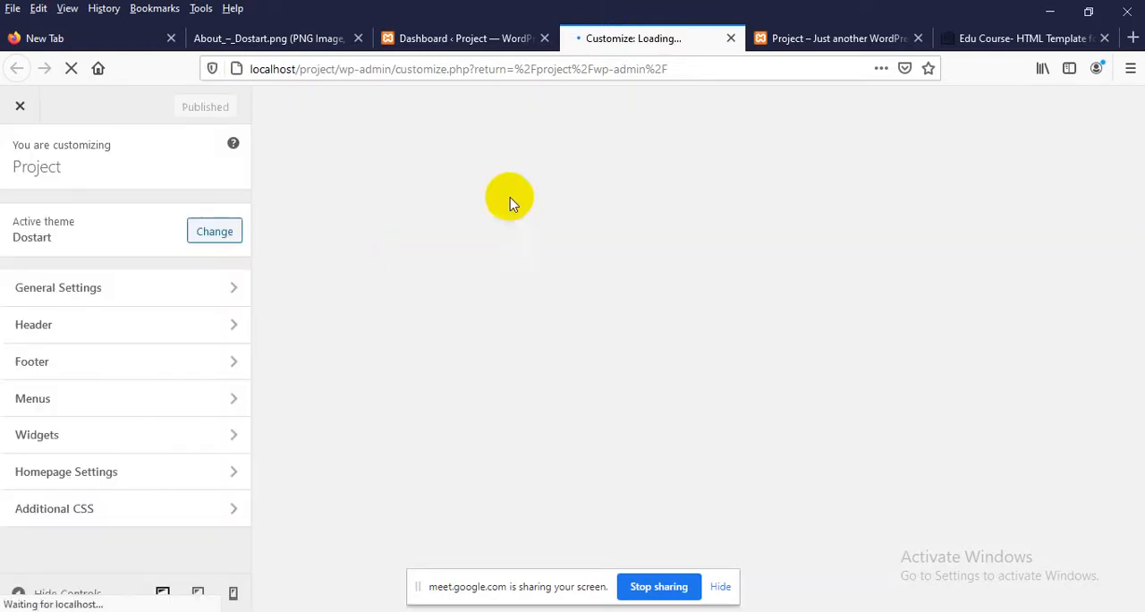
# Check the live Project home page, and view the Customizer's Basic Settings under General Settings
pyautogui.click(783, 37)
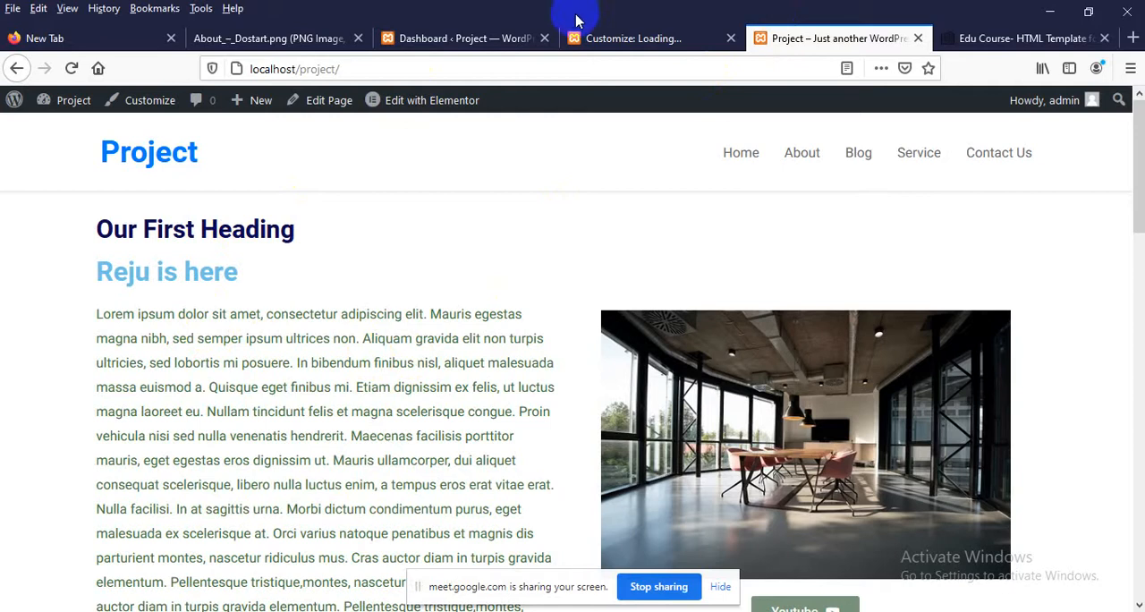
pyautogui.click(594, 37)
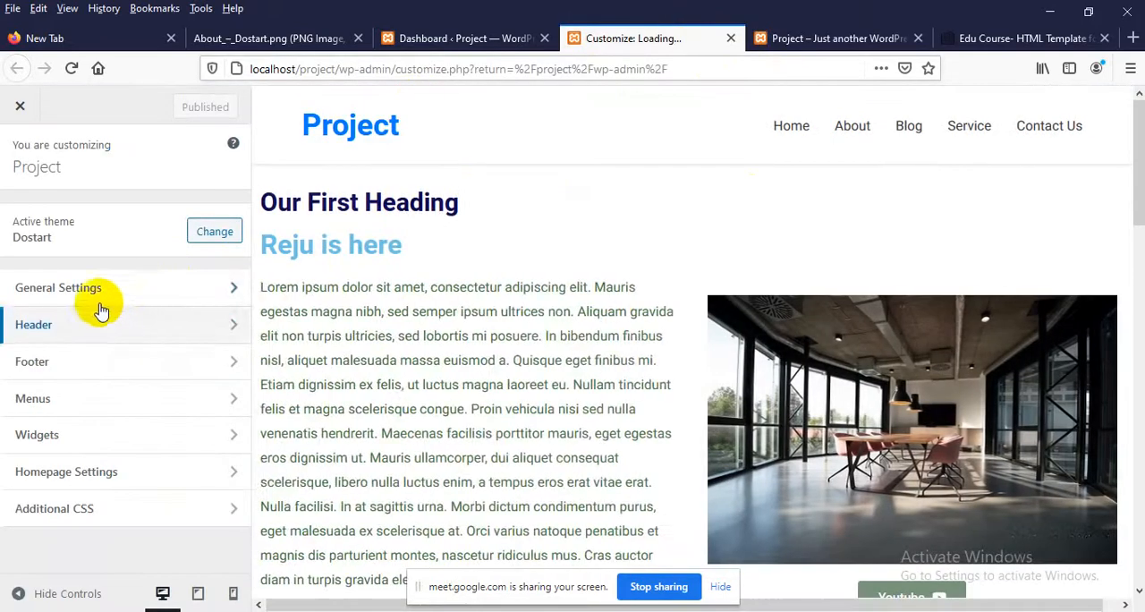
pyautogui.click(95, 289)
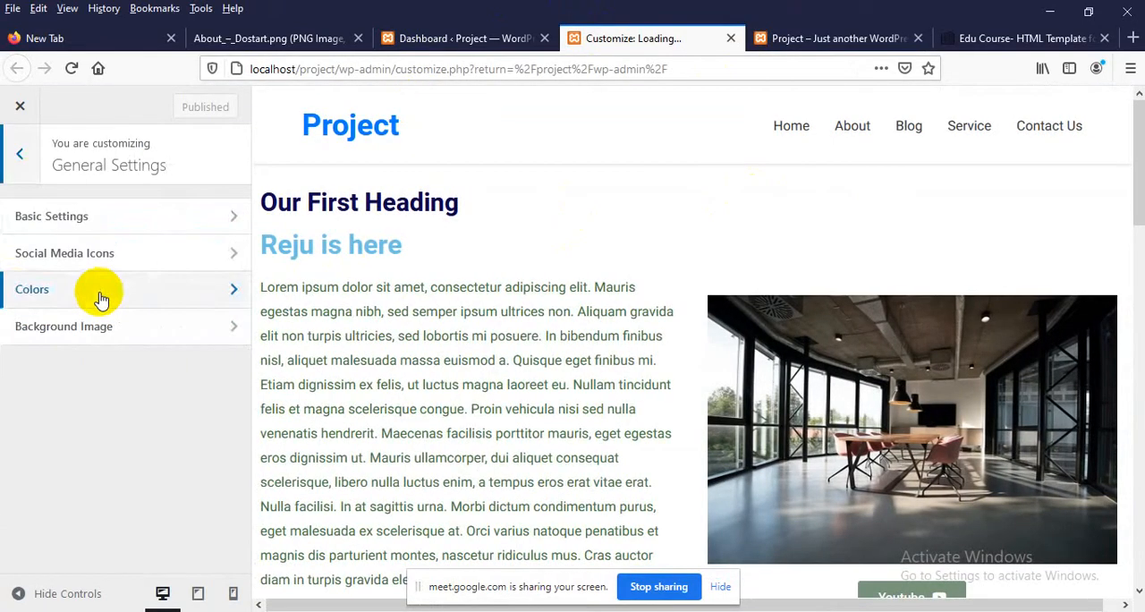
pyautogui.click(33, 219)
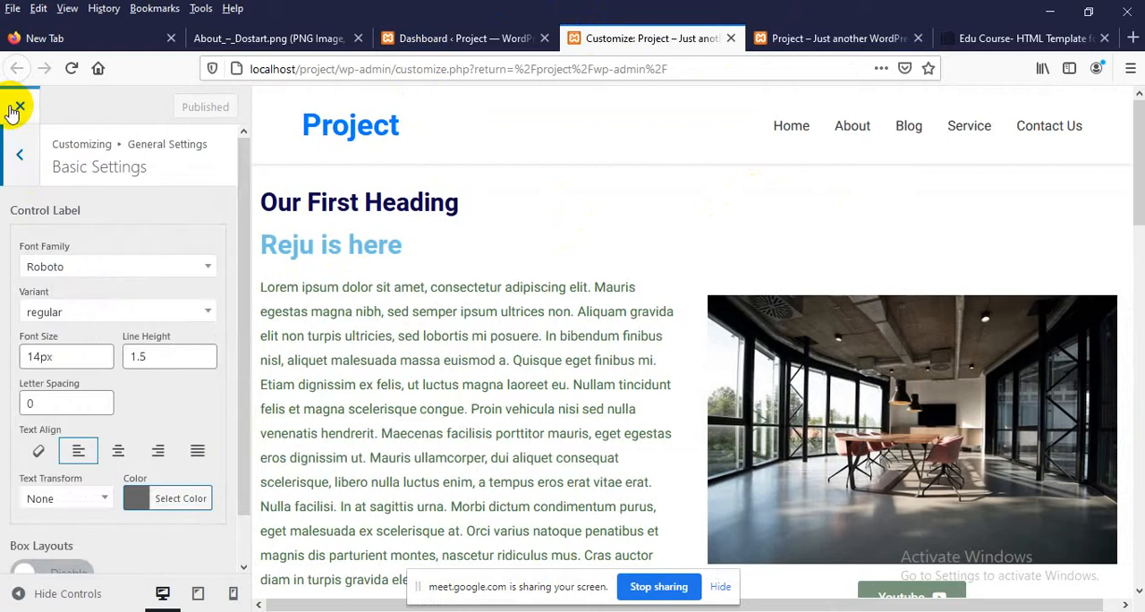
# Open the Site Identity settings of the Header section in the Customizer
pyautogui.click(15, 152)
pyautogui.click(25, 159)
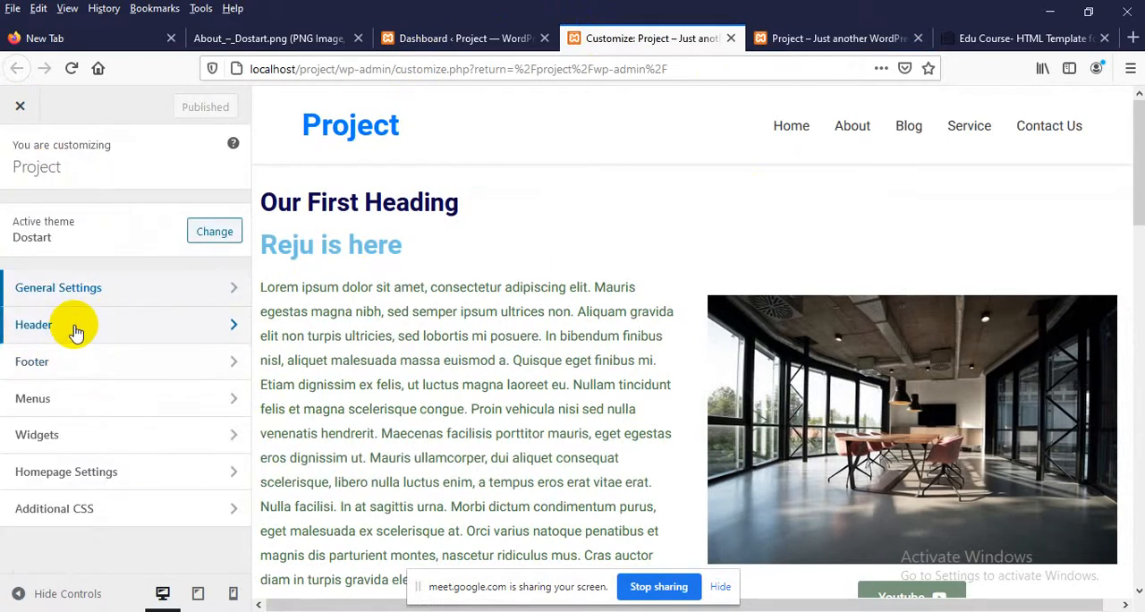
pyautogui.click(76, 330)
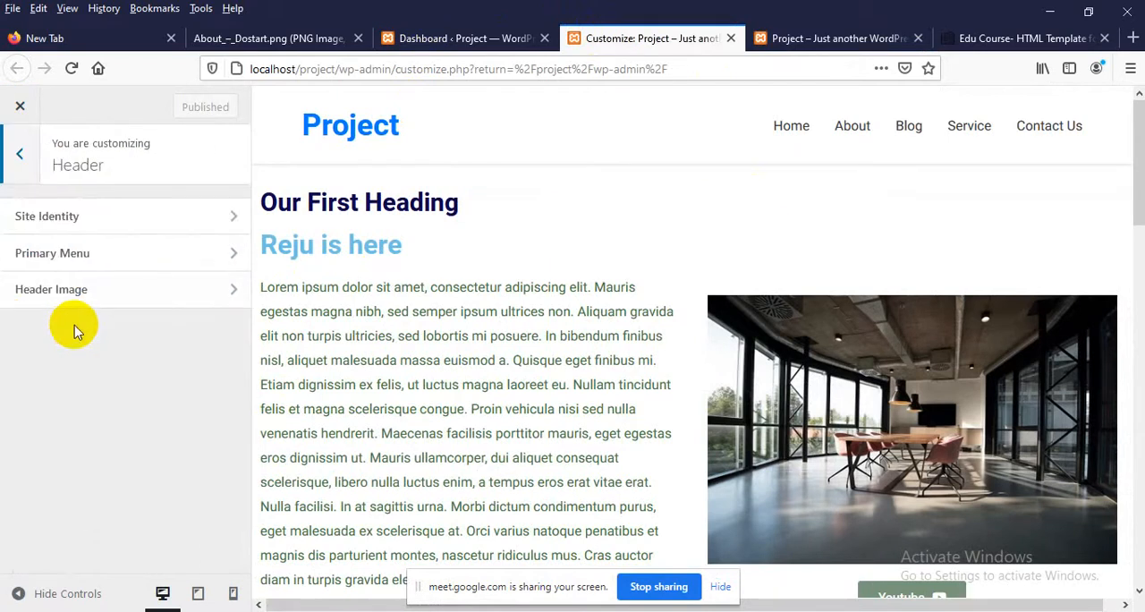
pyautogui.click(46, 216)
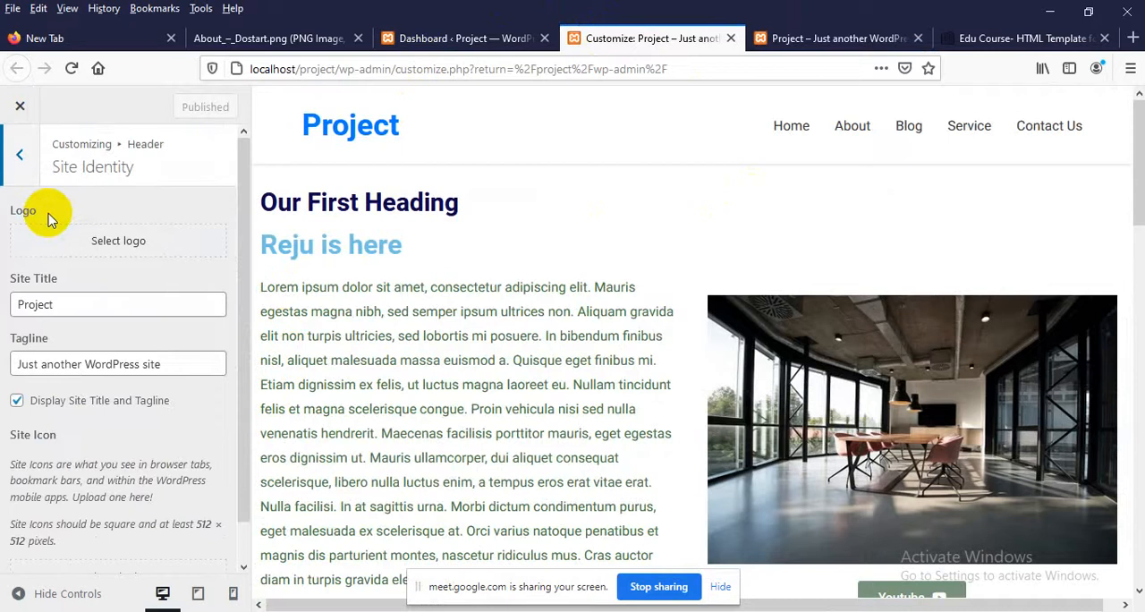
# Toggle the display of the site title and tagline off and on again, and place the cursor in the tagline text
pyautogui.click(79, 405)
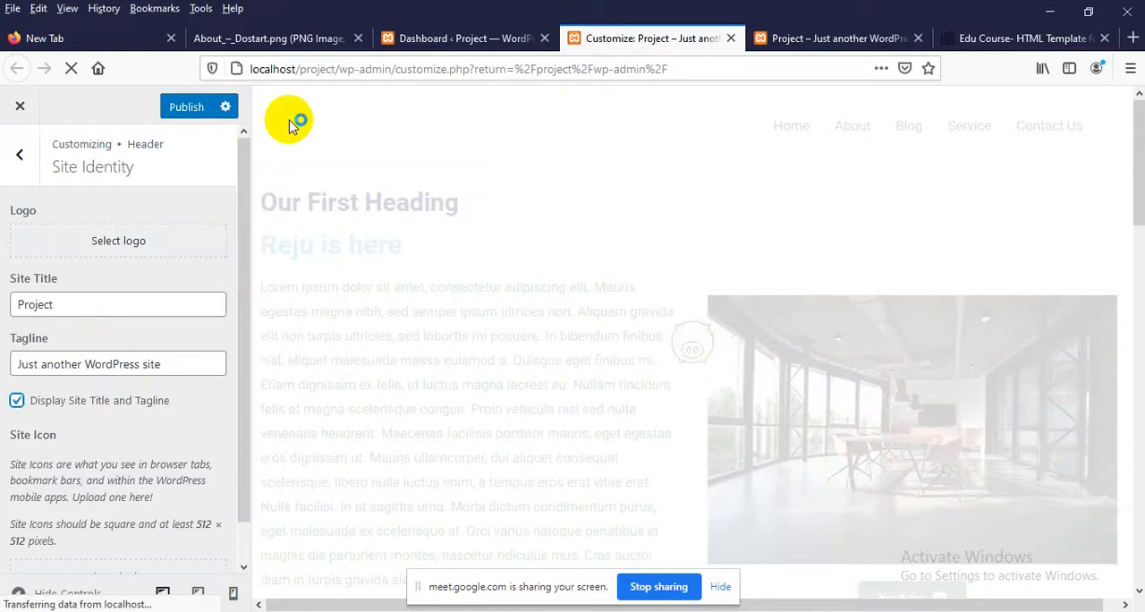
pyautogui.scroll(-1, 121, 344)
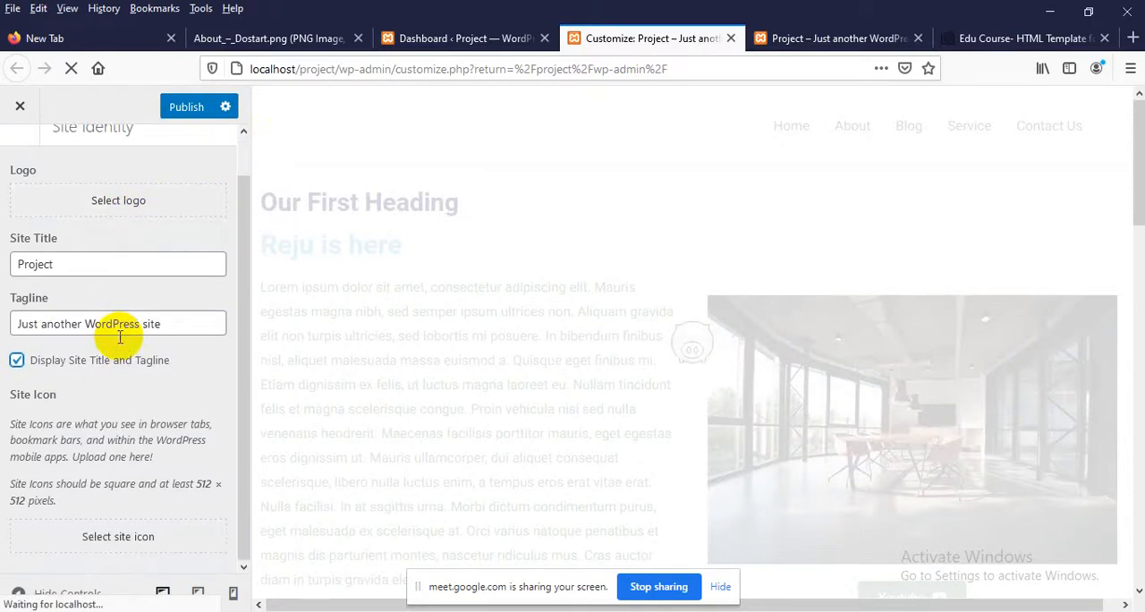
pyautogui.scroll(1, 119, 336)
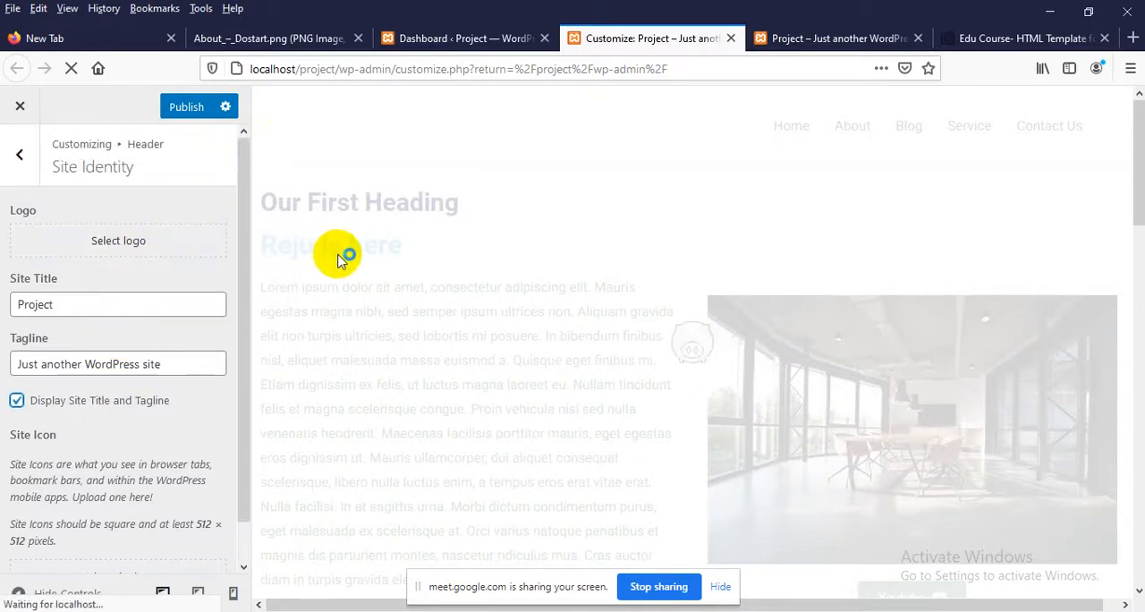
pyautogui.click(153, 360)
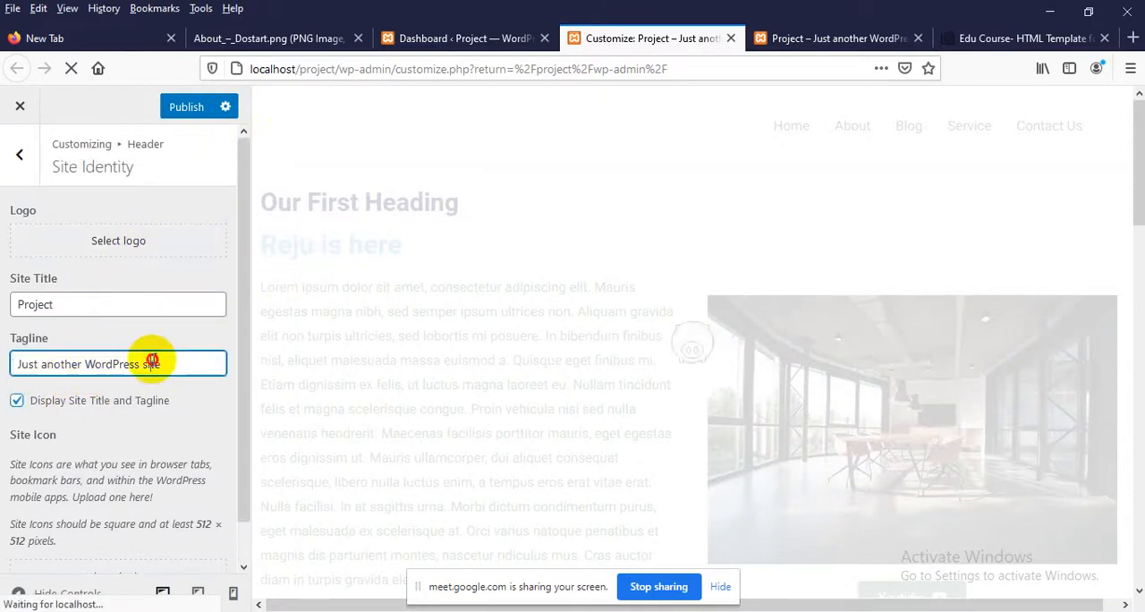
pyautogui.moveTo(152, 360); pyautogui.dragTo(34, 356)
pyautogui.click(22, 363)
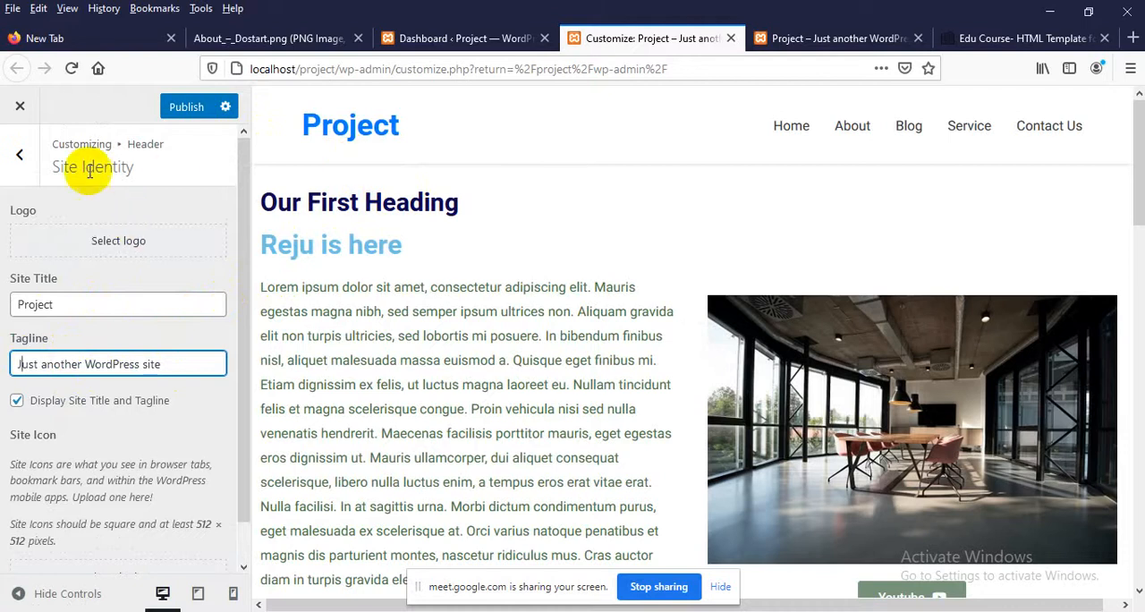
# Compare the live Project home page with the header and About banner of the About_–_Dostart.png design
pyautogui.click(797, 43)
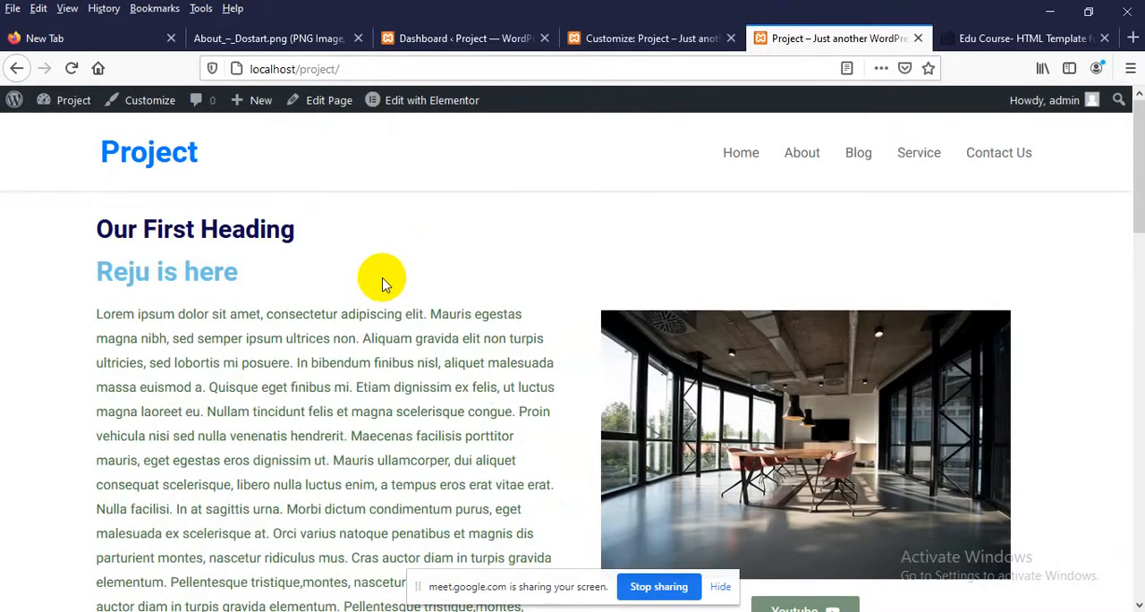
pyautogui.scroll(-5, 383, 277)
pyautogui.scroll(5, 383, 351)
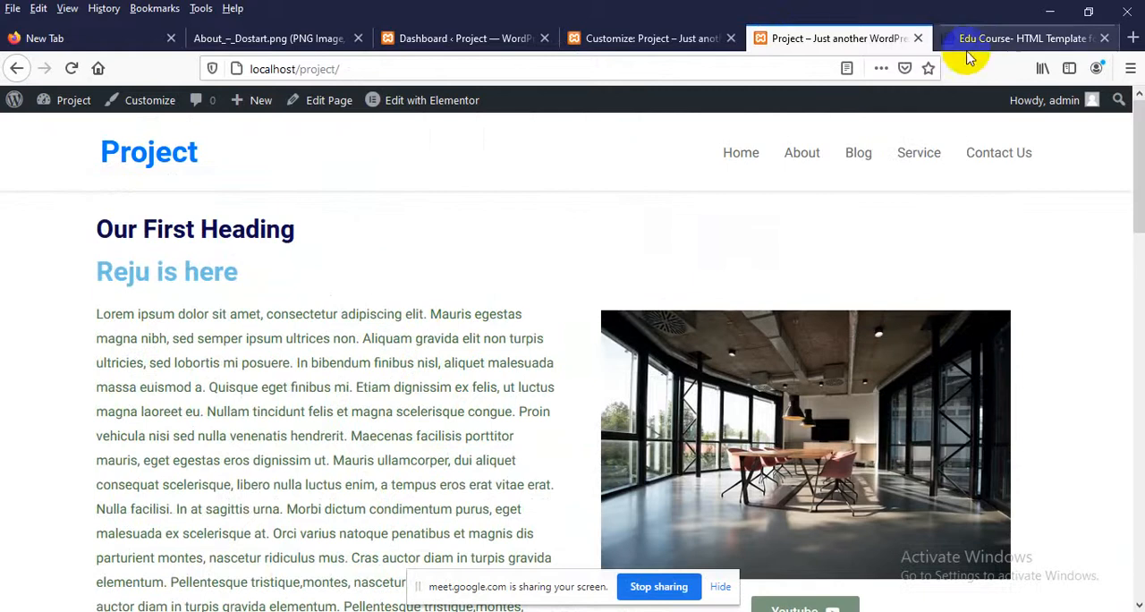
pyautogui.click(273, 41)
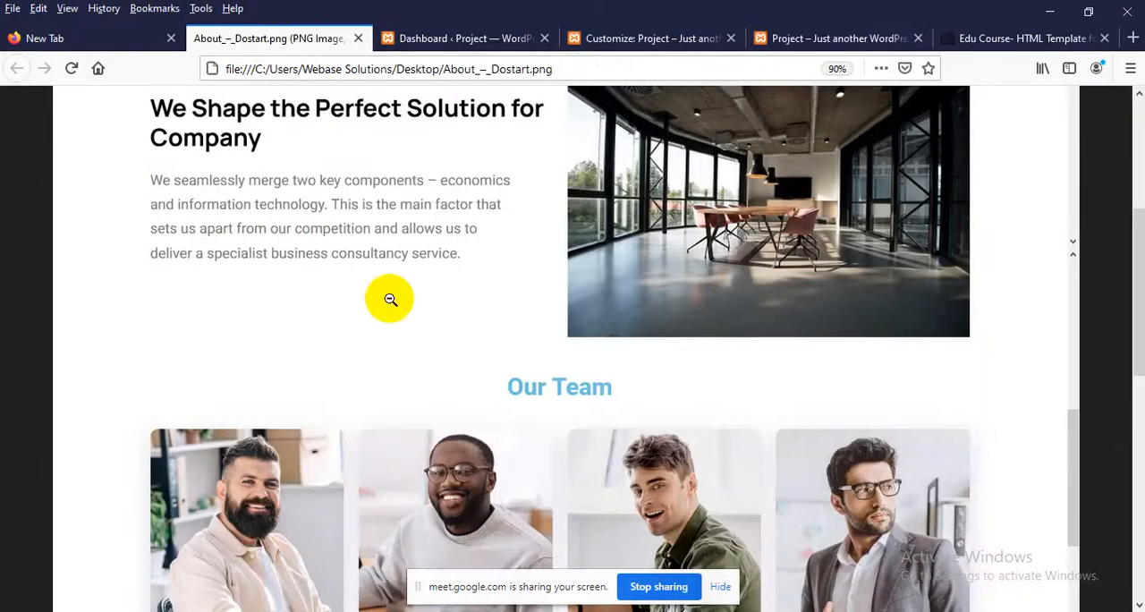
pyautogui.scroll(3, 390, 298)
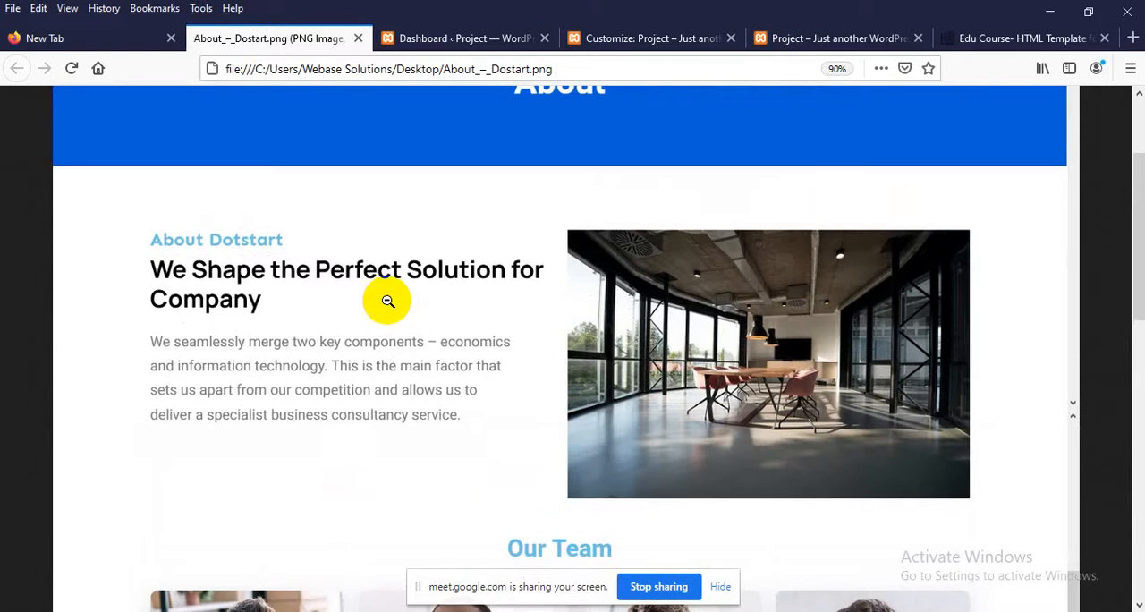
pyautogui.scroll(3, 388, 301)
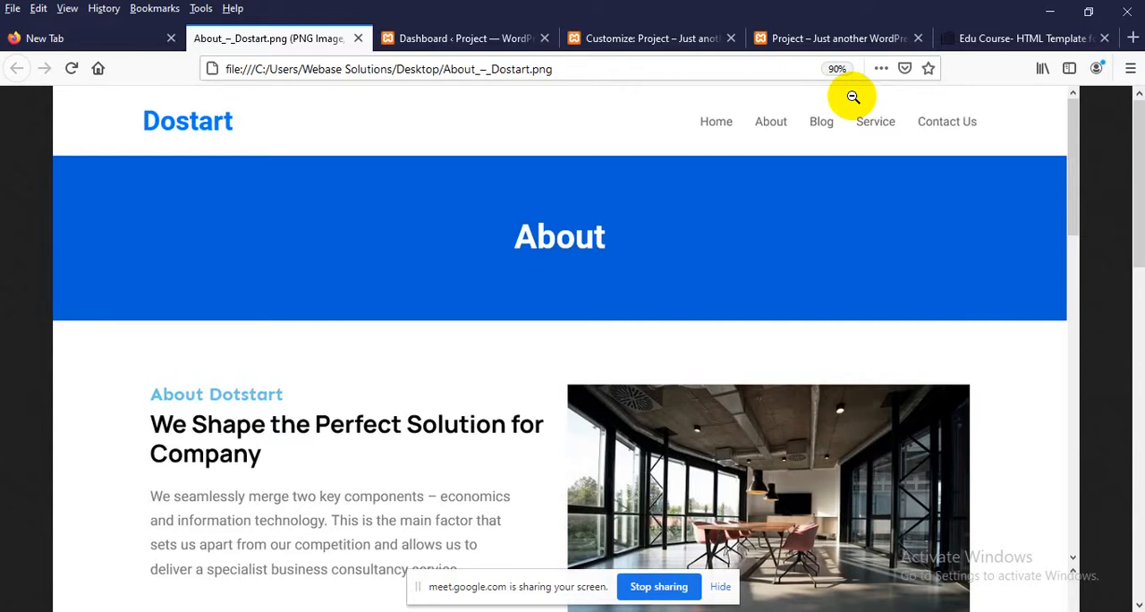
pyautogui.click(603, 235)
pyautogui.click(492, 269)
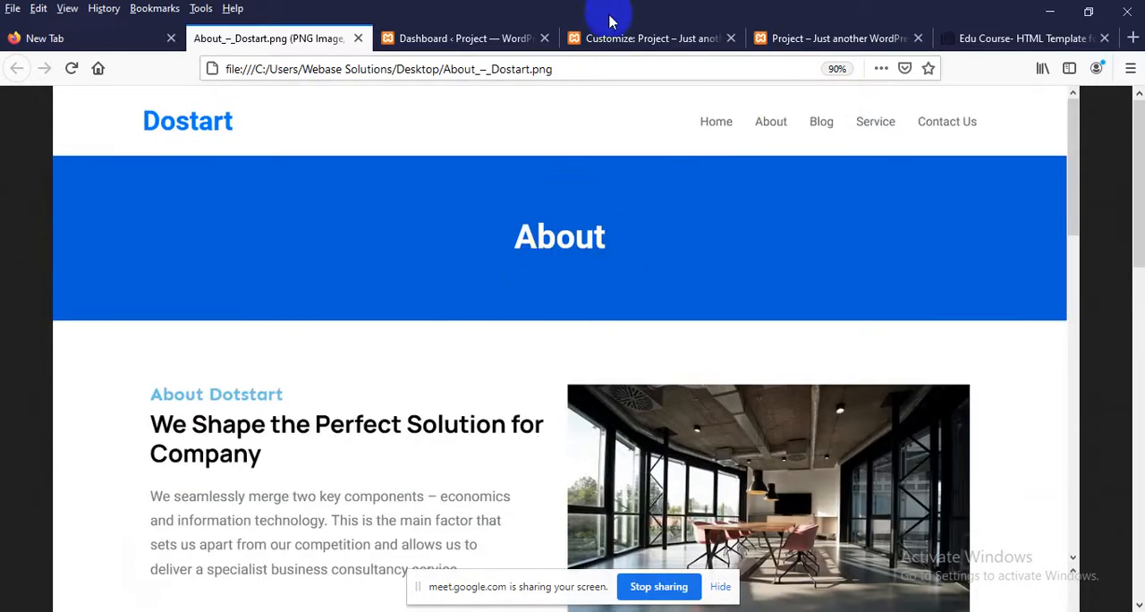
# Open the live About page of the Project site and move the design image's browser tab directly before it
pyautogui.click(792, 36)
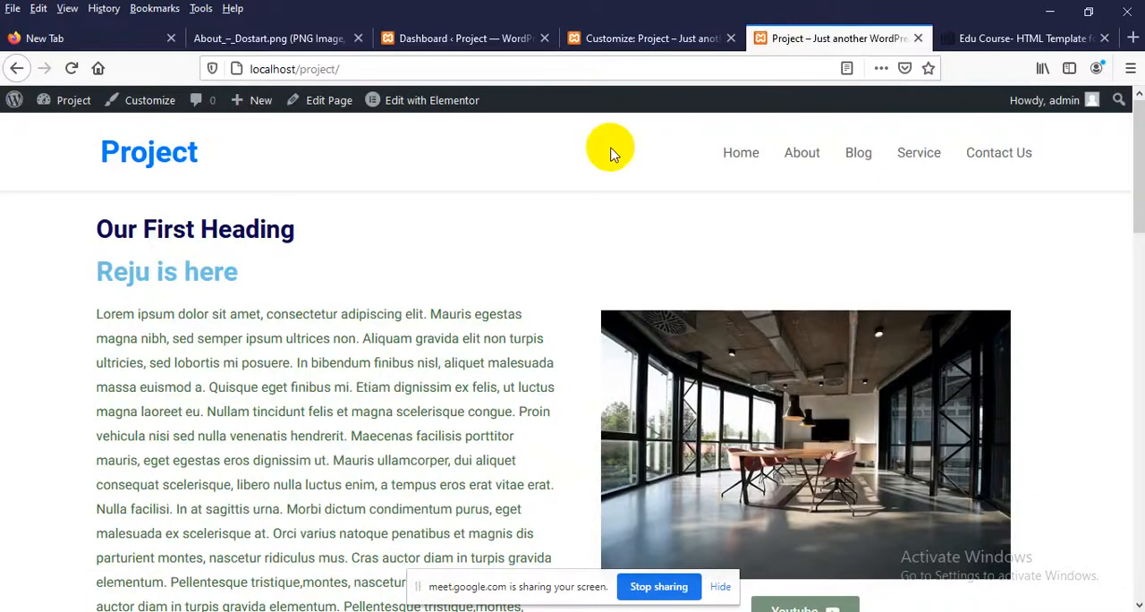
pyautogui.click(804, 153)
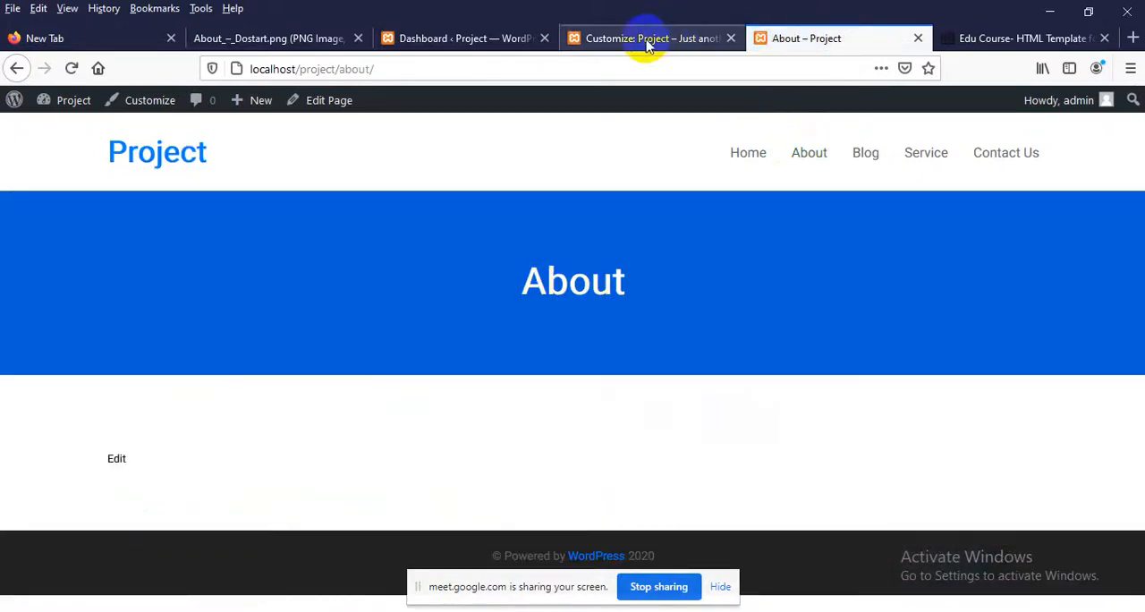
pyautogui.click(459, 36)
pyautogui.moveTo(269, 39); pyautogui.dragTo(649, 41)
# Examine the design's About Dotstart section, Our Team cards and footer, and return to the start of the image
pyautogui.scroll(-3, 331, 320)
pyautogui.scroll(2, 241, 315)
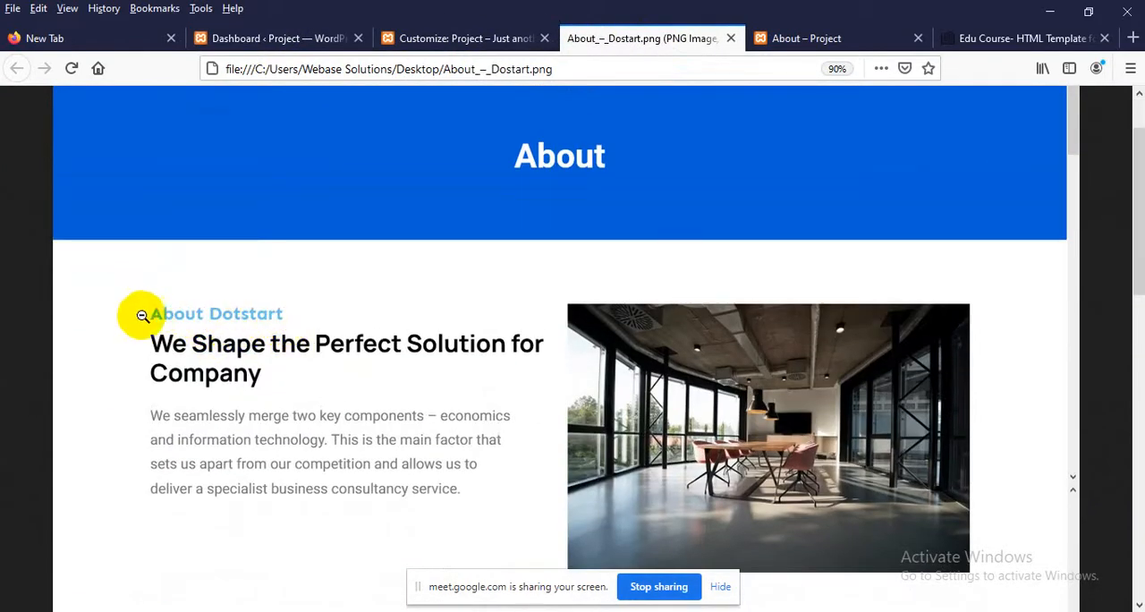
pyautogui.scroll(-2, 302, 312)
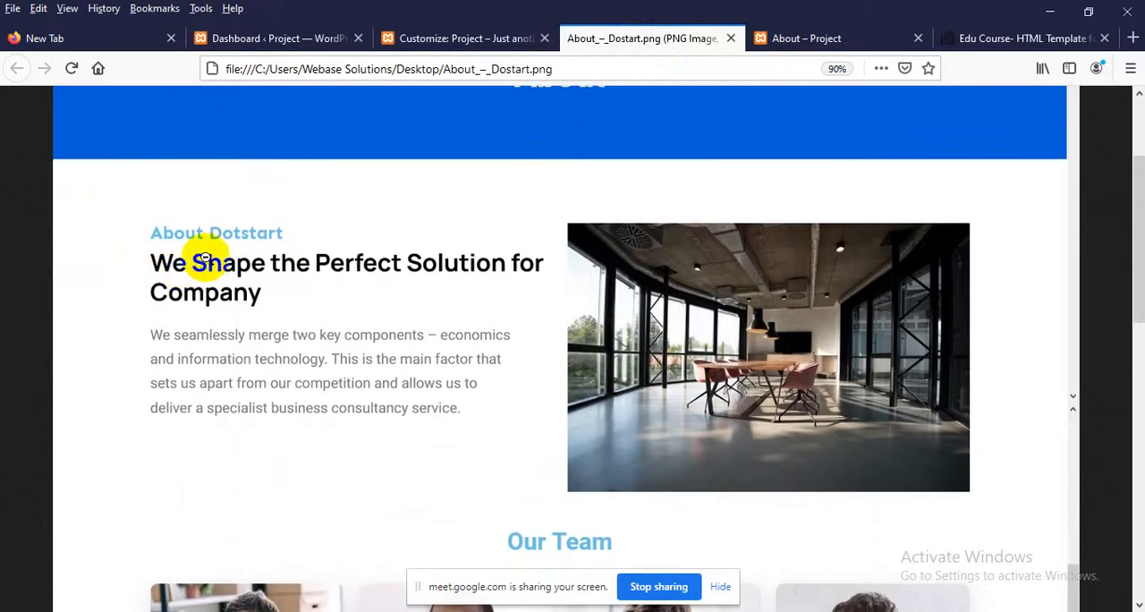
pyautogui.scroll(-2, 217, 366)
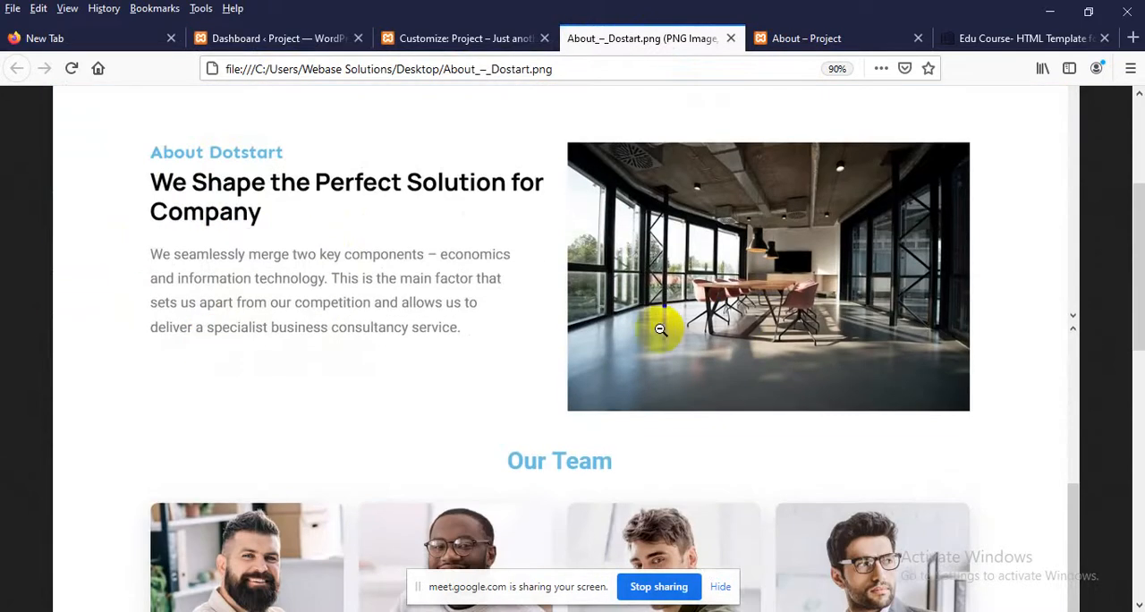
pyautogui.scroll(2, 760, 295)
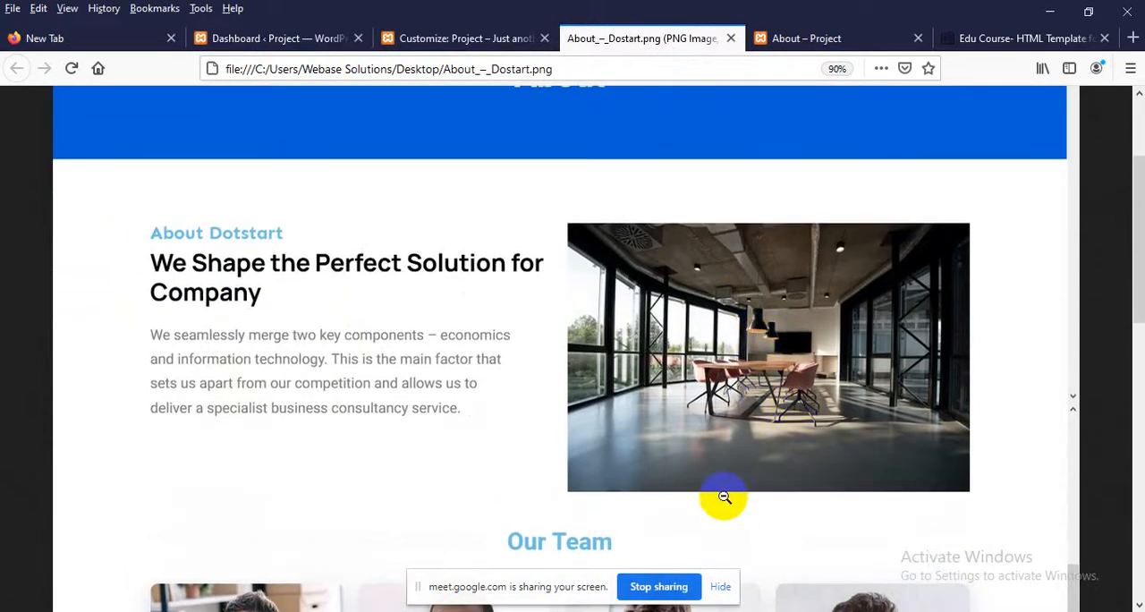
pyautogui.scroll(-8, 724, 496)
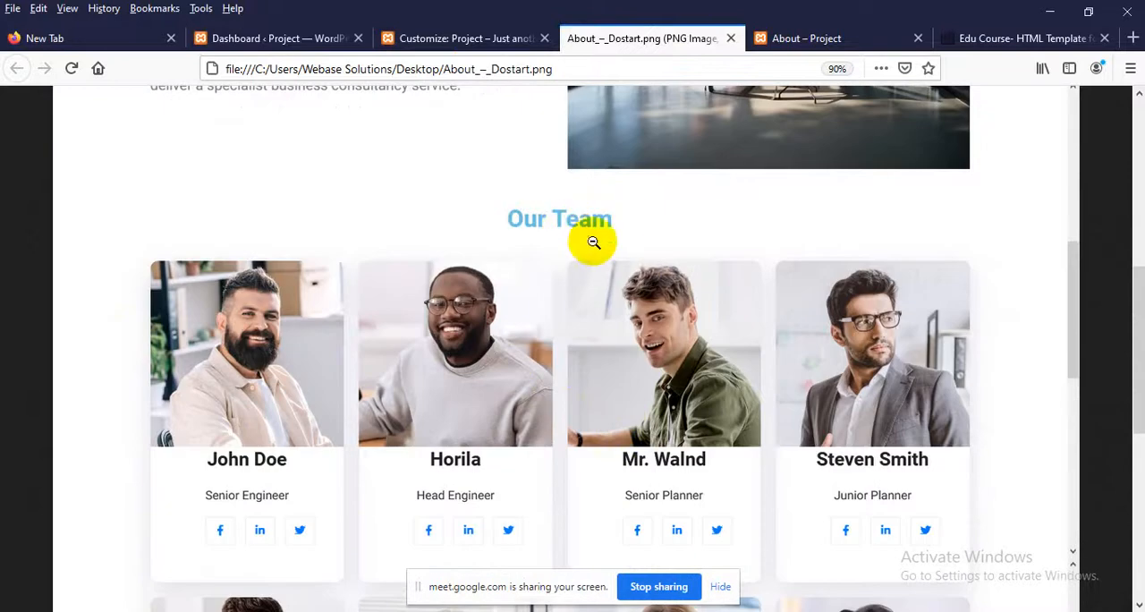
pyautogui.scroll(-12, 593, 241)
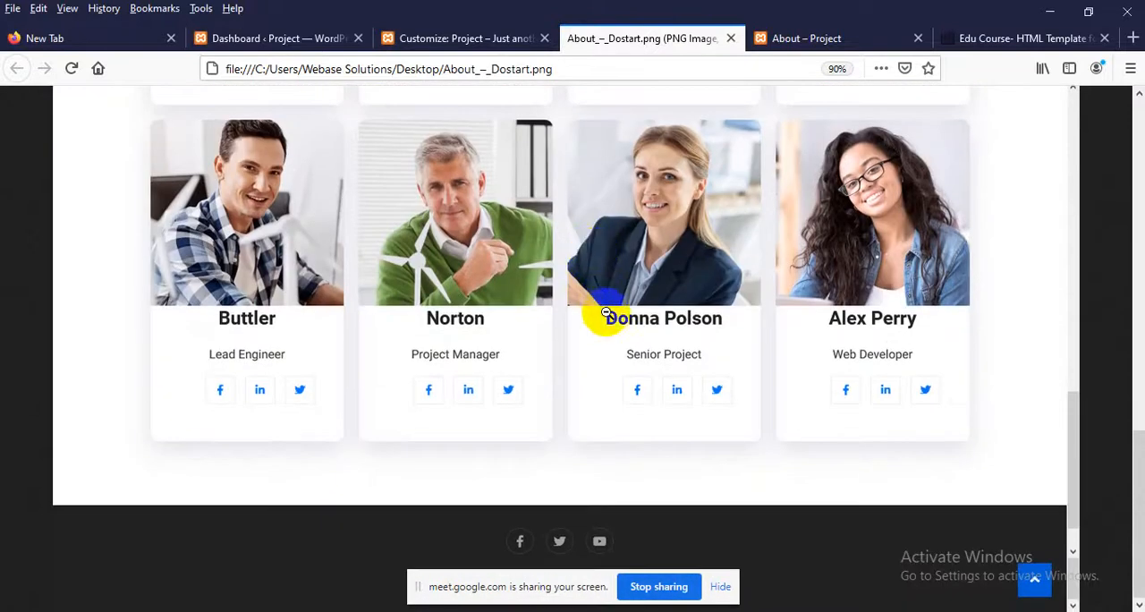
pyautogui.scroll(20, 635, 316)
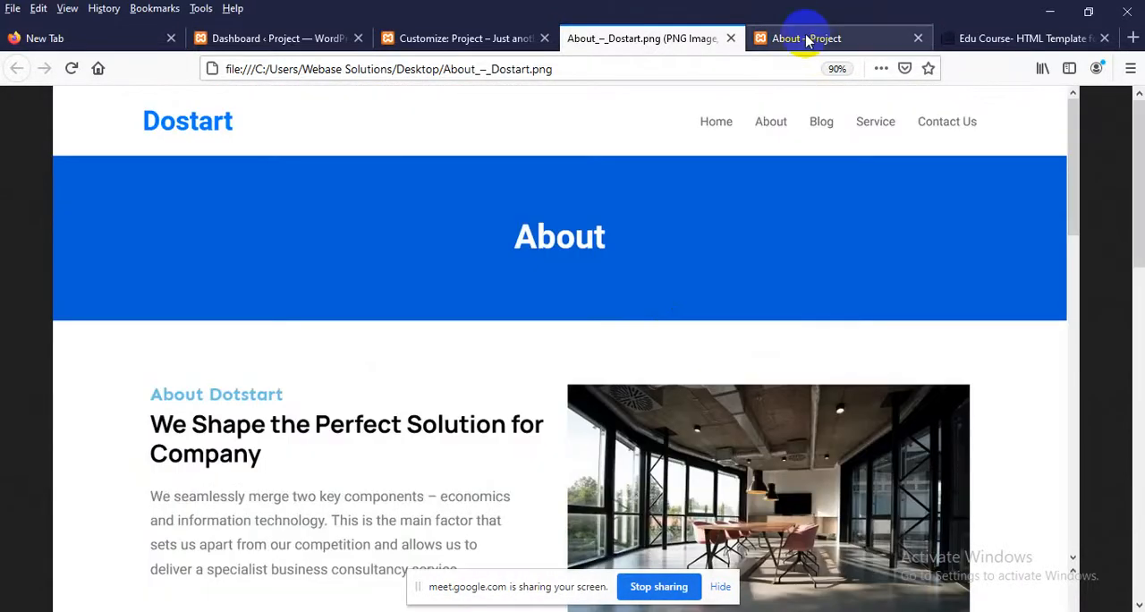
# Open the list of all pages in the WordPress dashboard and check the live About page against it
pyautogui.click(245, 39)
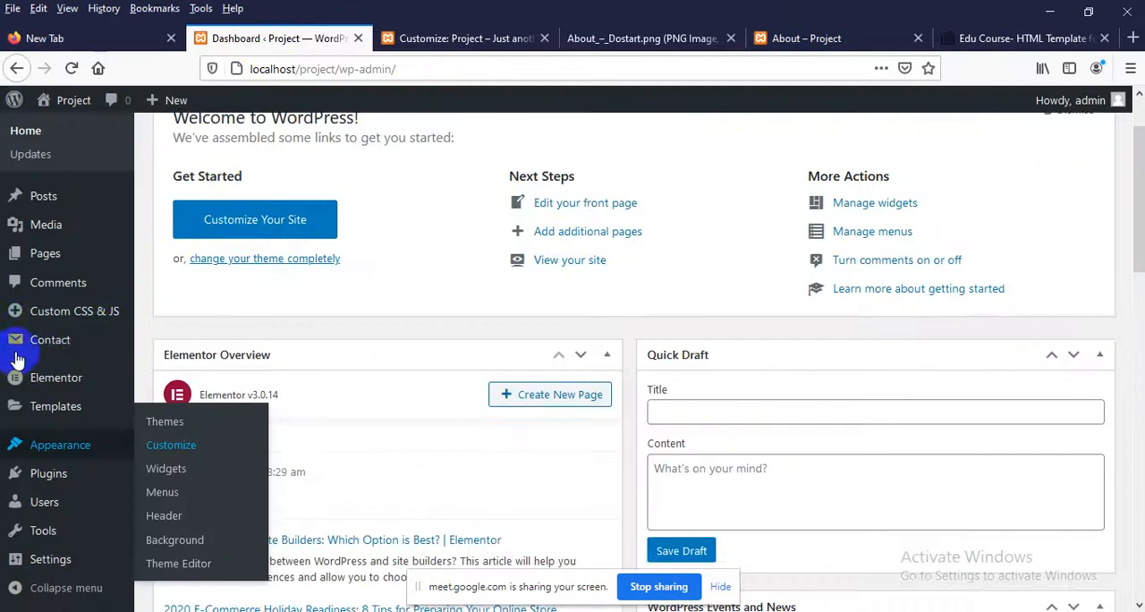
pyautogui.scroll(2, 16, 357)
pyautogui.click(35, 293)
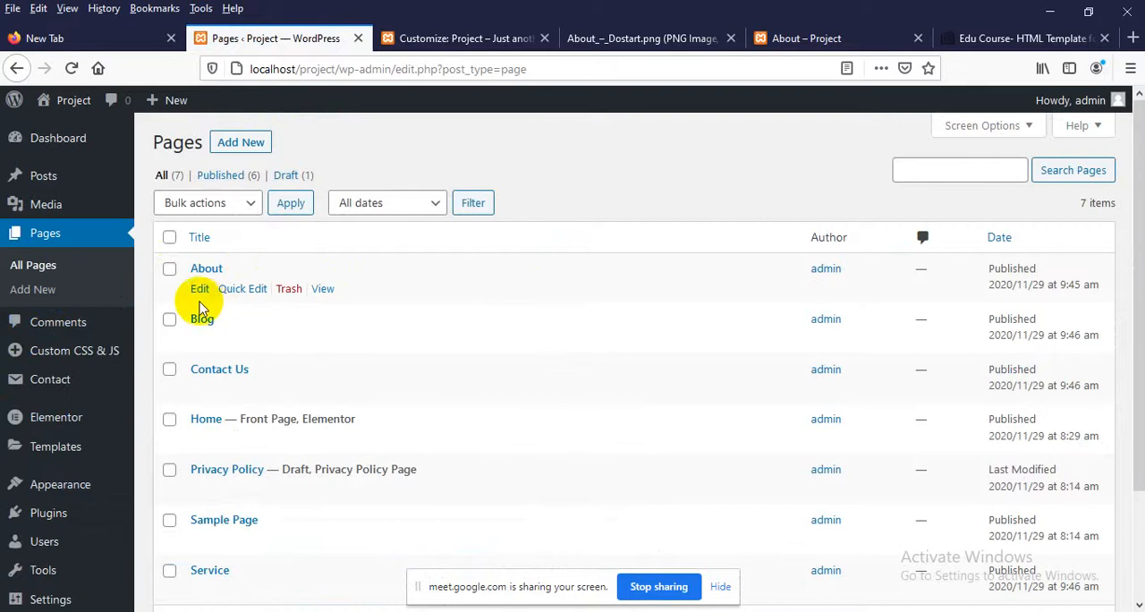
pyautogui.click(809, 35)
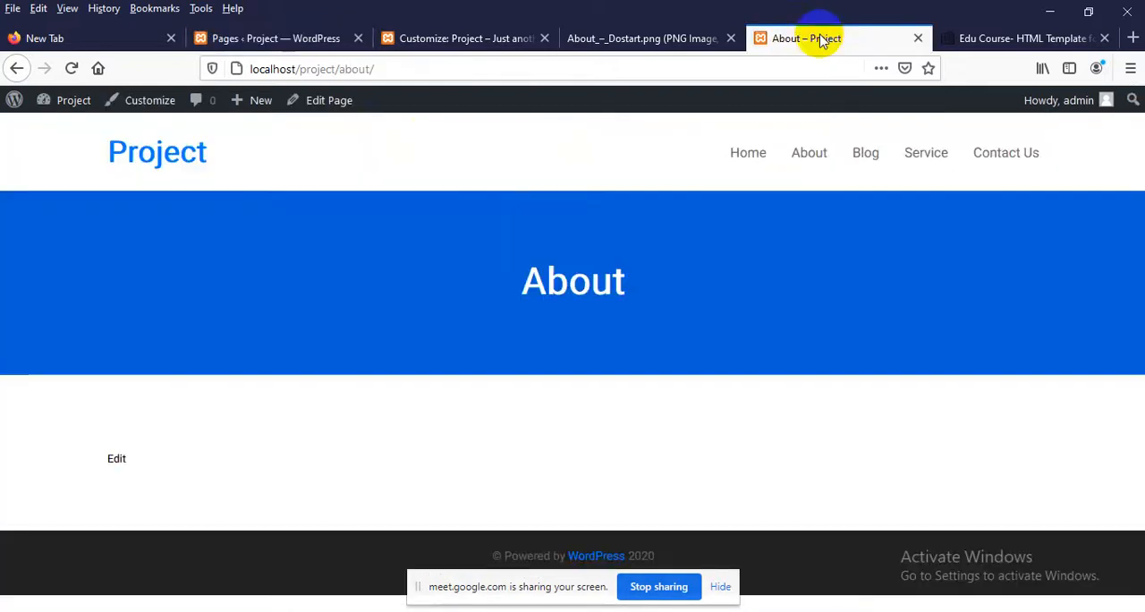
pyautogui.click(286, 40)
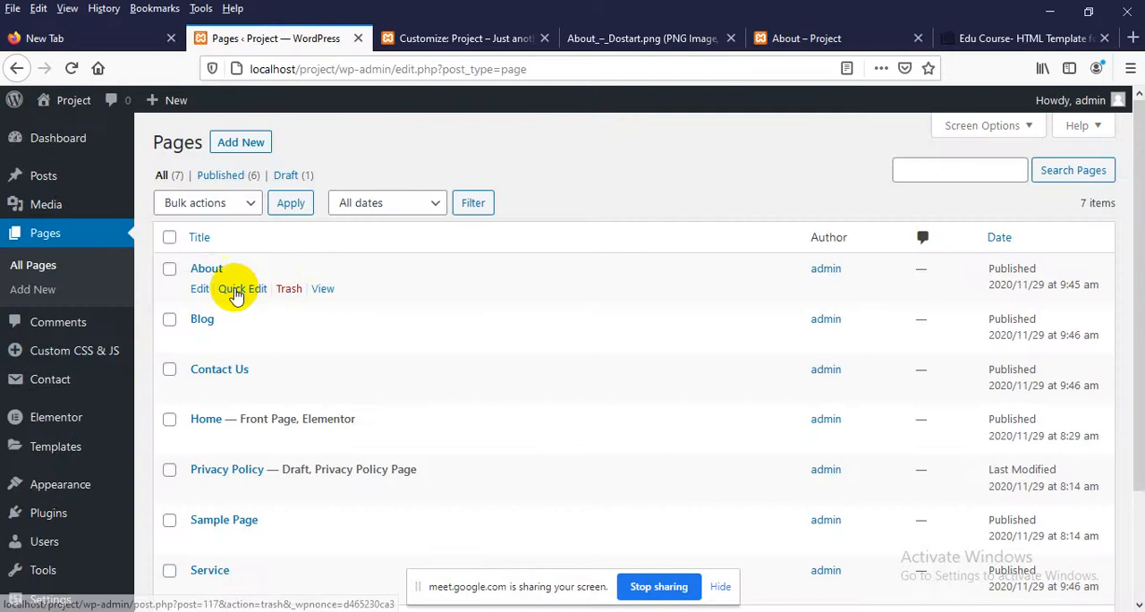
# Open the About page for editing in a new browser tab and place that tab between the design image and the live About page
pyautogui.rightClick(201, 295)
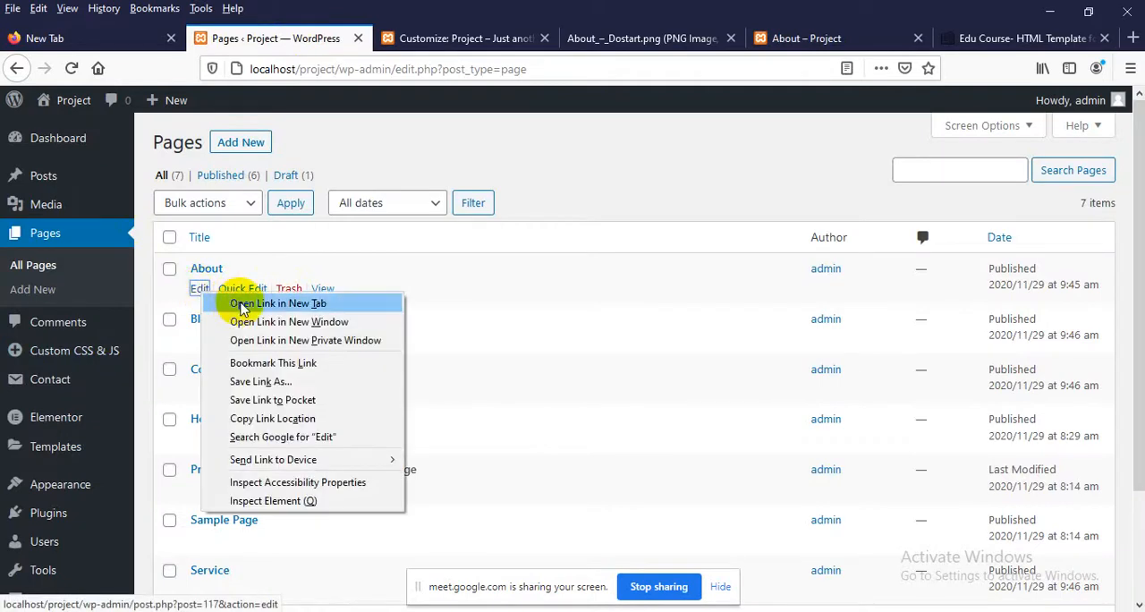
pyautogui.click(240, 304)
pyautogui.moveTo(401, 38); pyautogui.dragTo(726, 46)
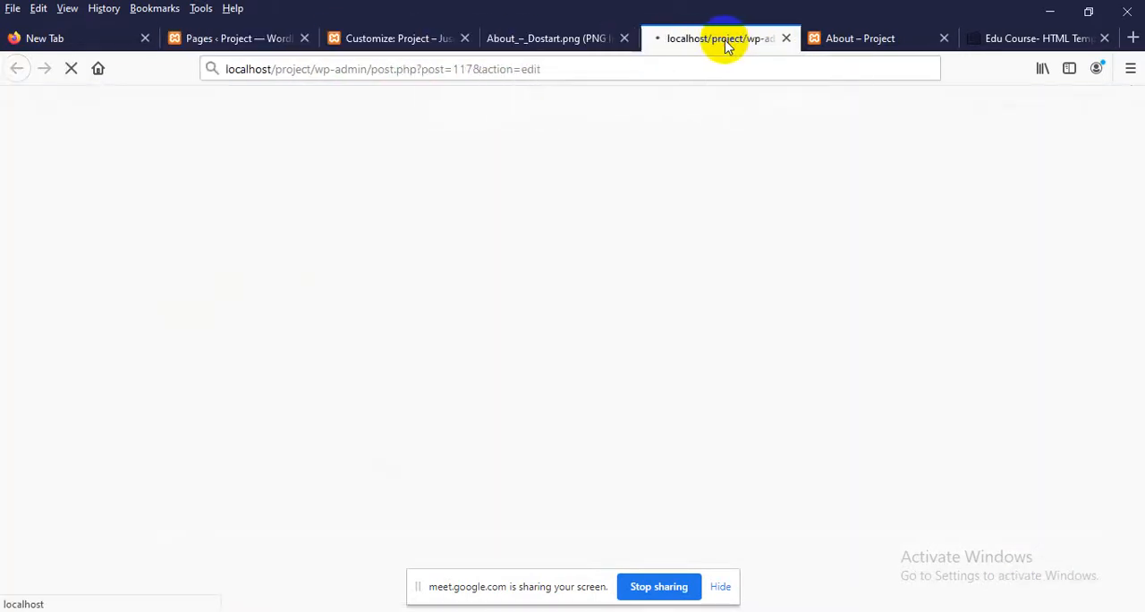
# Check the design's About Dotstart section and launch the Elementor editor for the About page
pyautogui.click(552, 38)
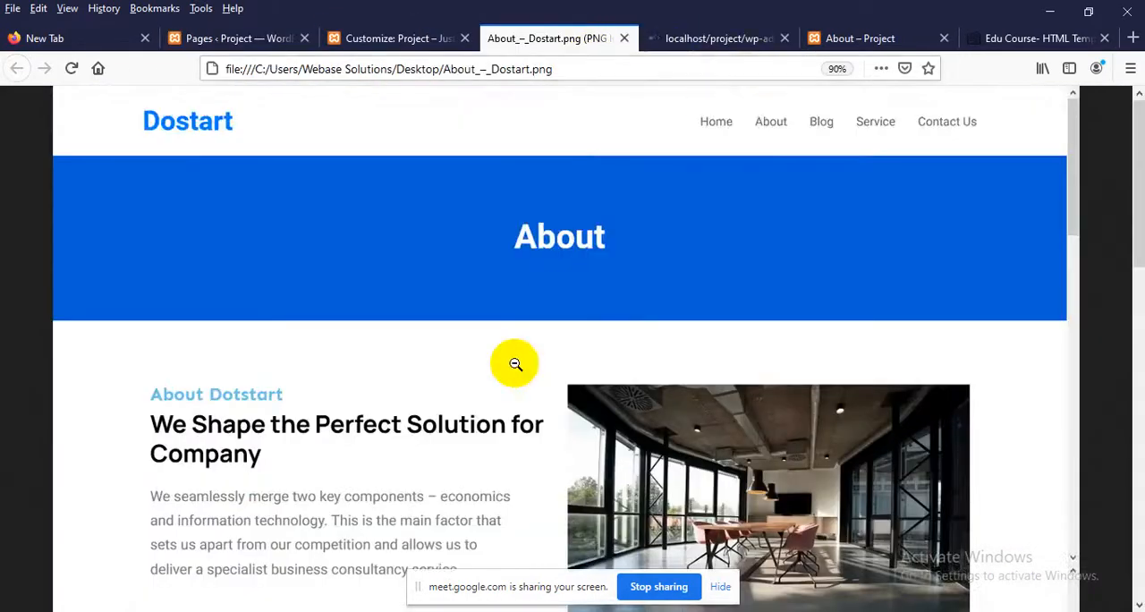
pyautogui.scroll(-3, 649, 196)
pyautogui.click(687, 40)
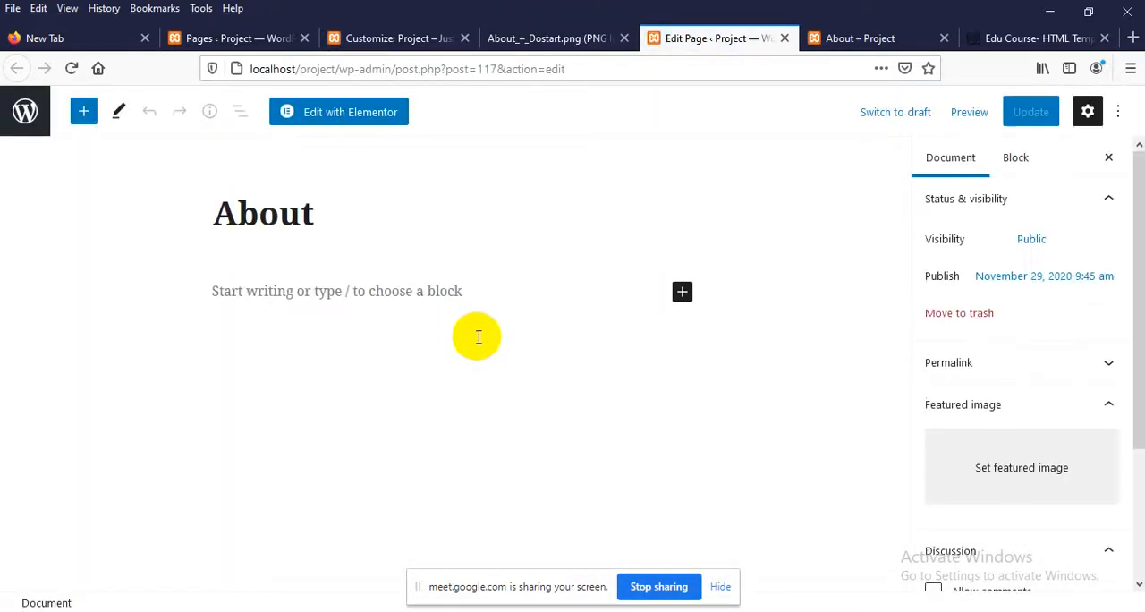
pyautogui.click(339, 114)
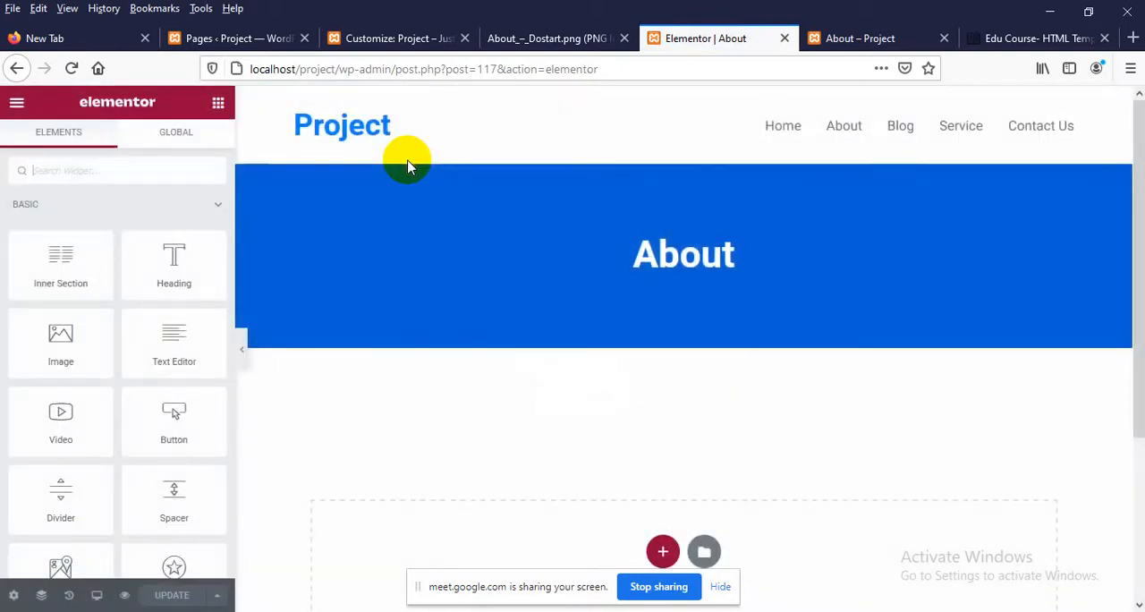
# Compare the empty widget area below the About banner in Elementor with the design's About Dotstart section
pyautogui.scroll(-2, 412, 215)
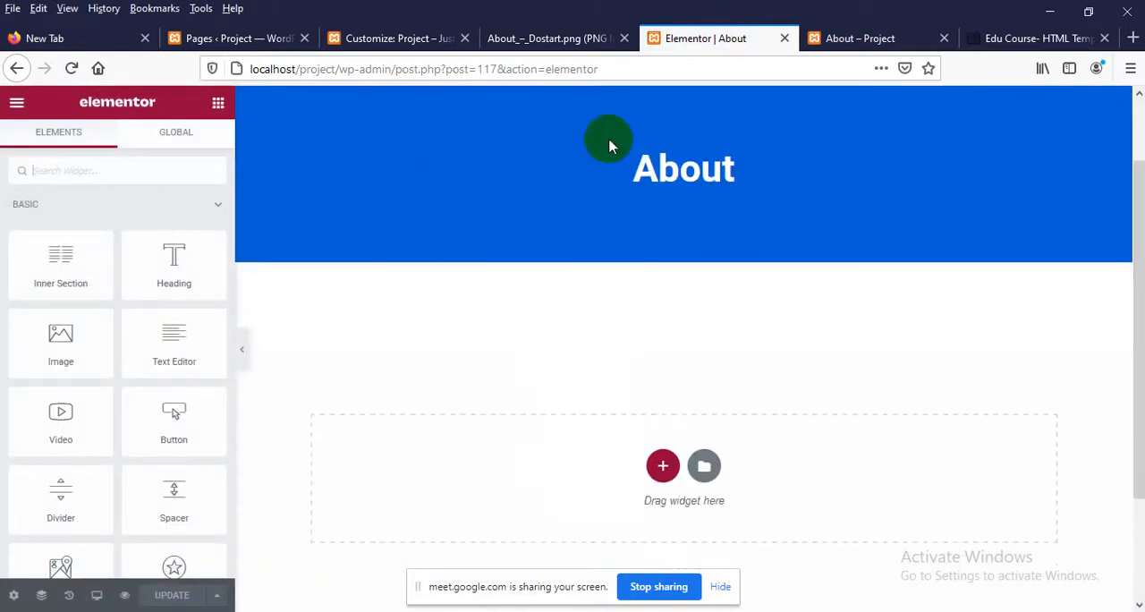
pyautogui.click(529, 38)
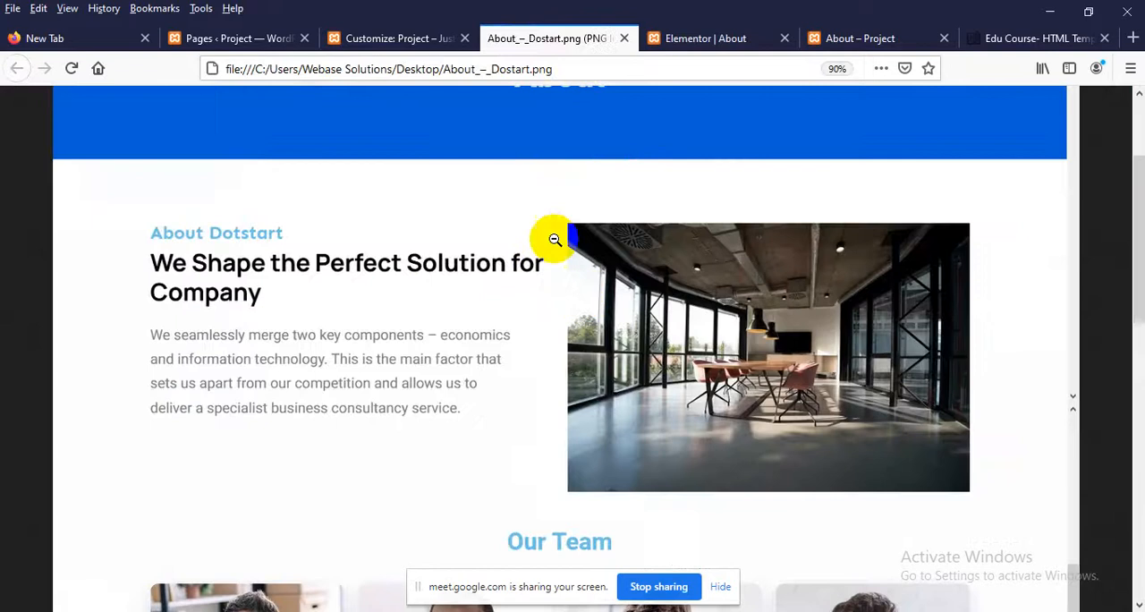
pyautogui.click(687, 39)
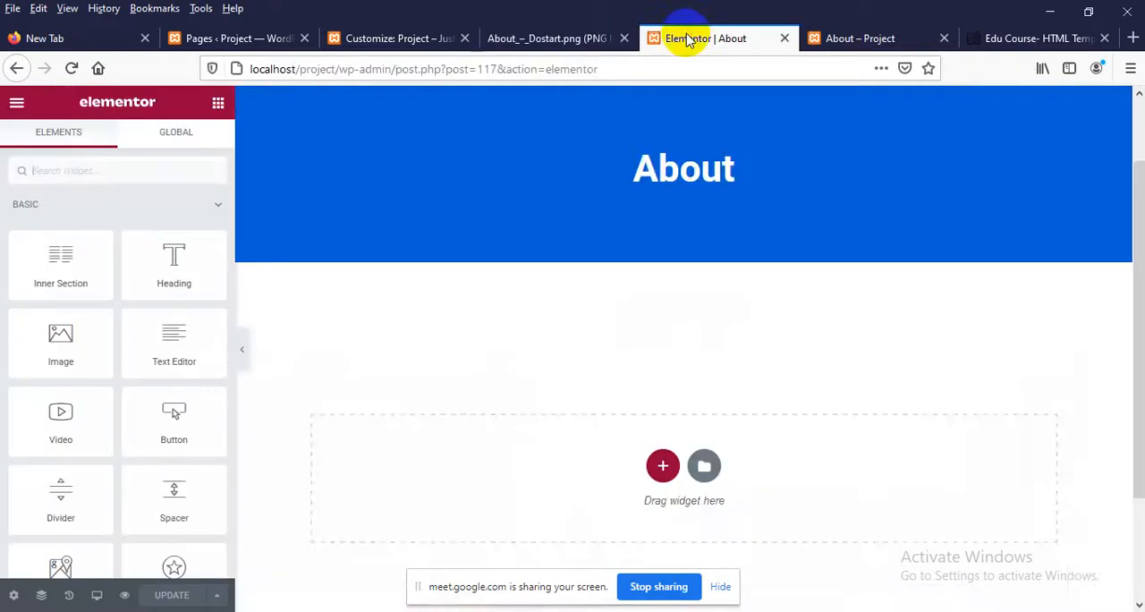
# Add a section with two equal columns in the empty widget area below the About banner
pyautogui.scroll(-1, 445, 371)
pyautogui.scroll(2, 450, 371)
pyautogui.scroll(-3, 530, 409)
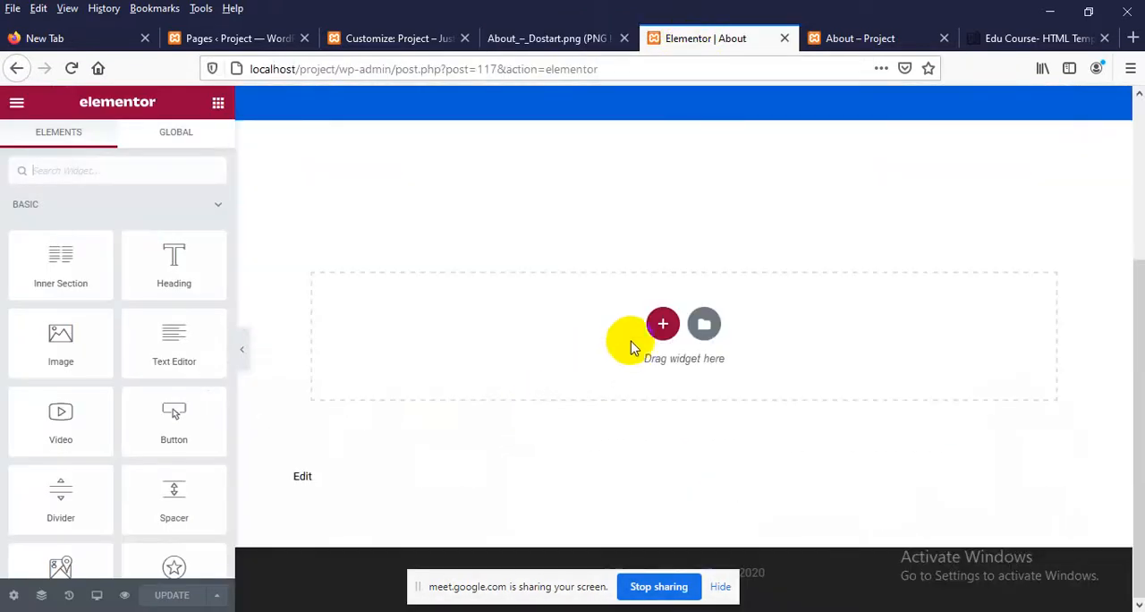
pyautogui.click(661, 325)
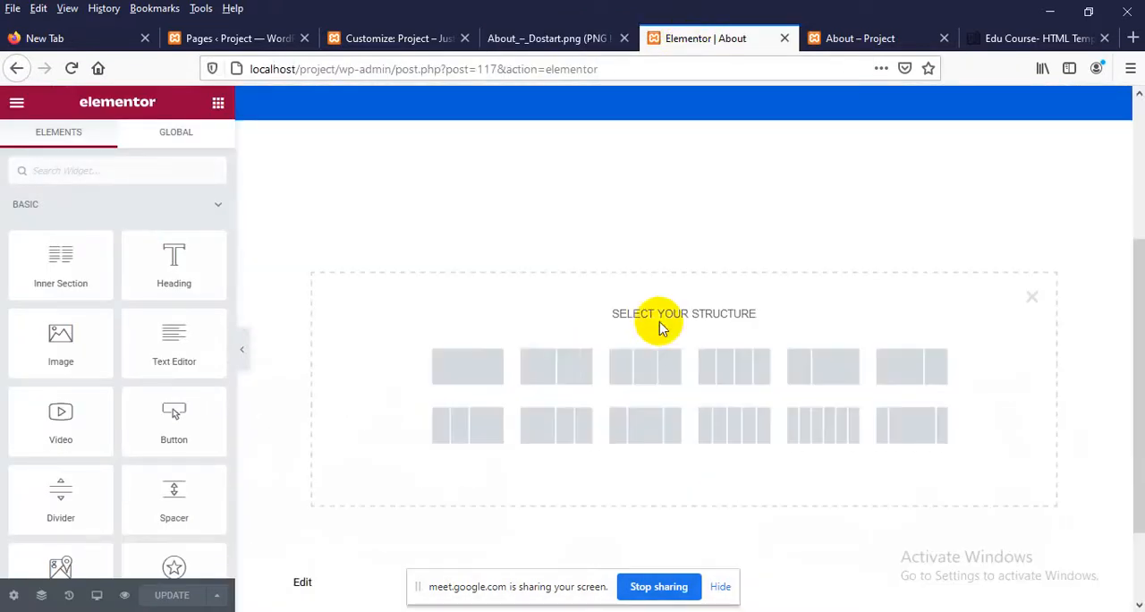
pyautogui.click(559, 376)
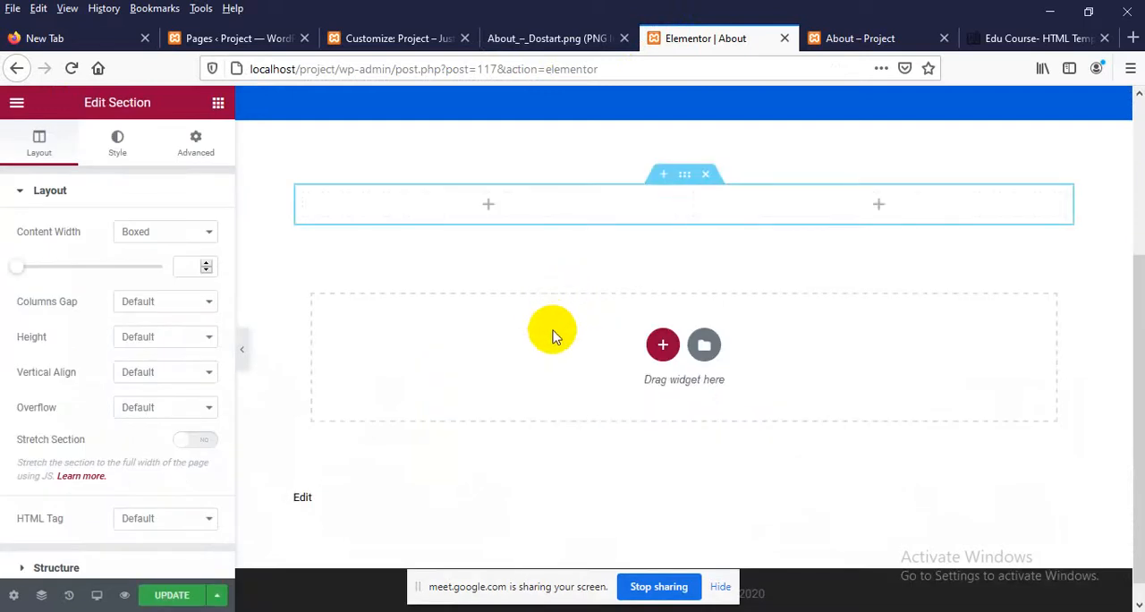
# Check the design's About Dotstart section and add a Heading widget titled About Dostart in the new section's left column
pyautogui.scroll(2, 547, 346)
pyautogui.click(514, 37)
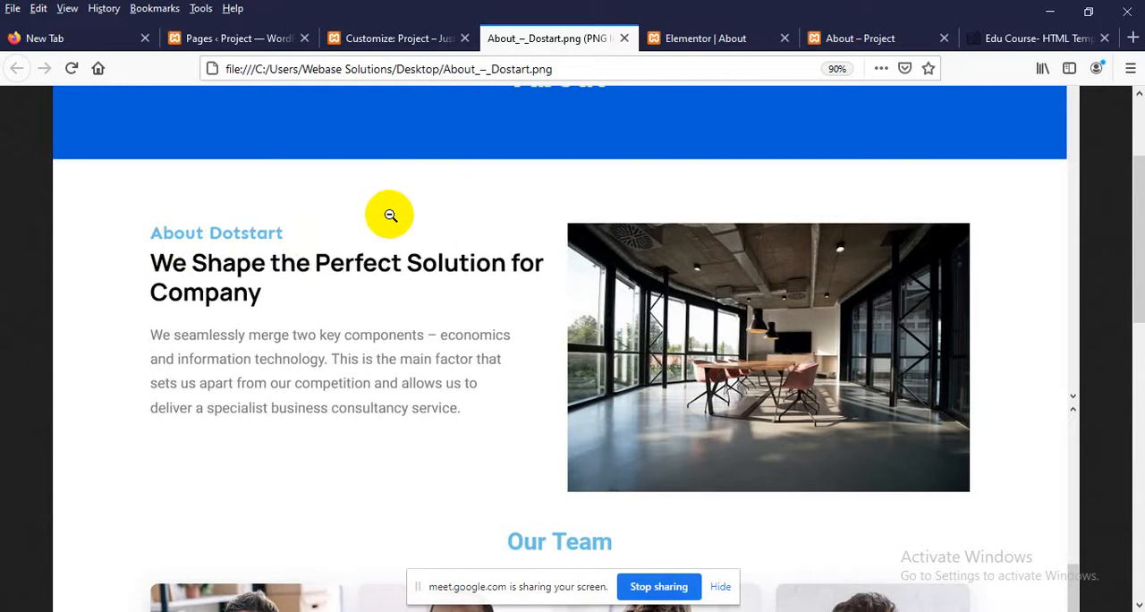
pyautogui.click(689, 38)
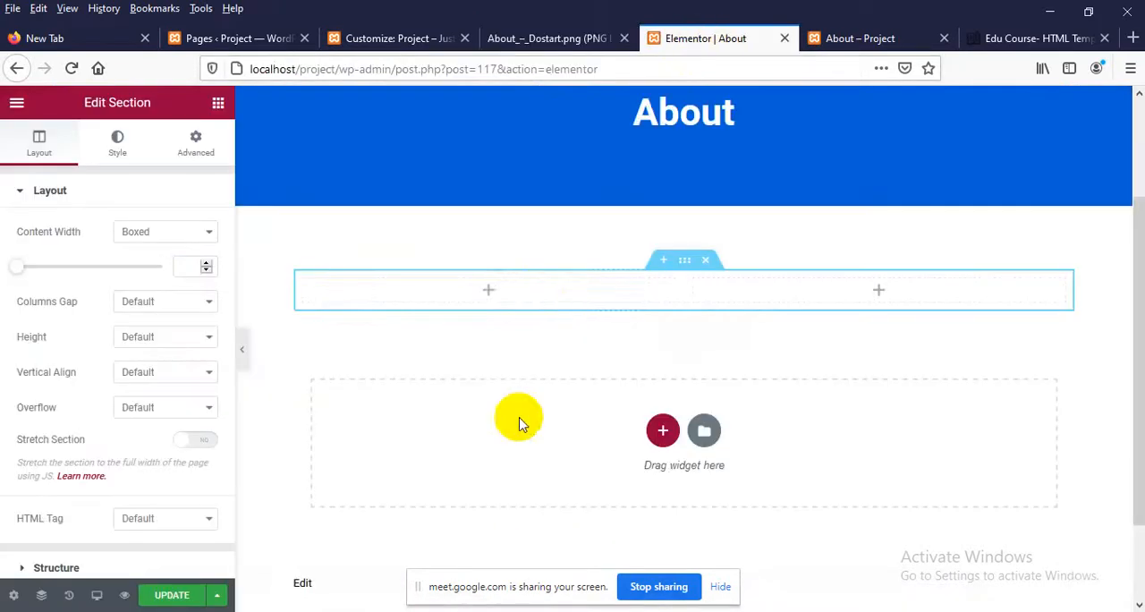
pyautogui.click(493, 291)
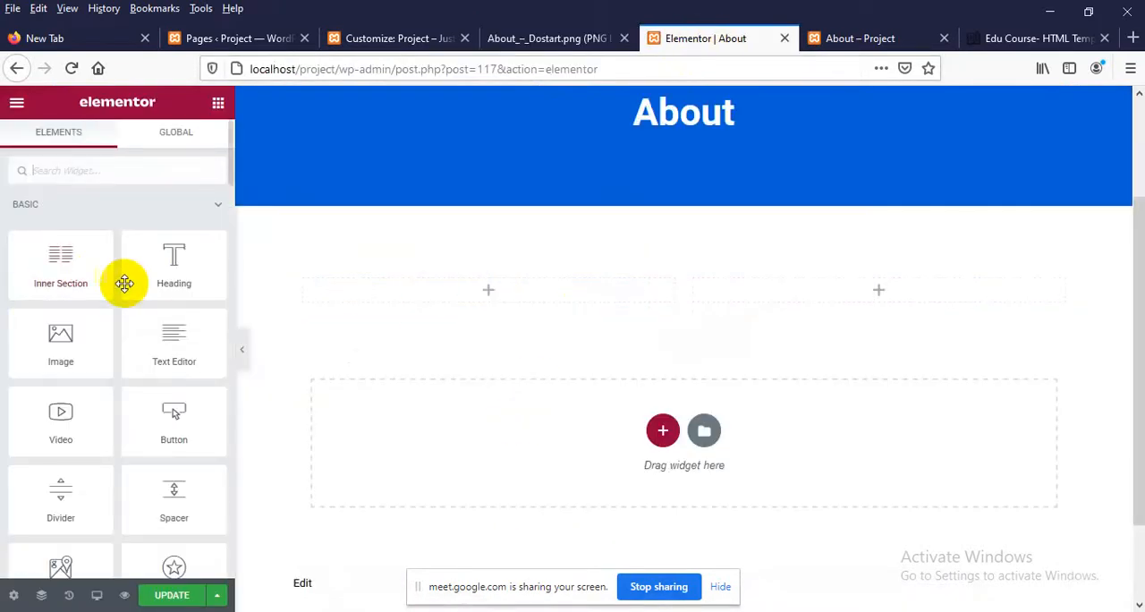
pyautogui.moveTo(124, 279); pyautogui.dragTo(491, 315)
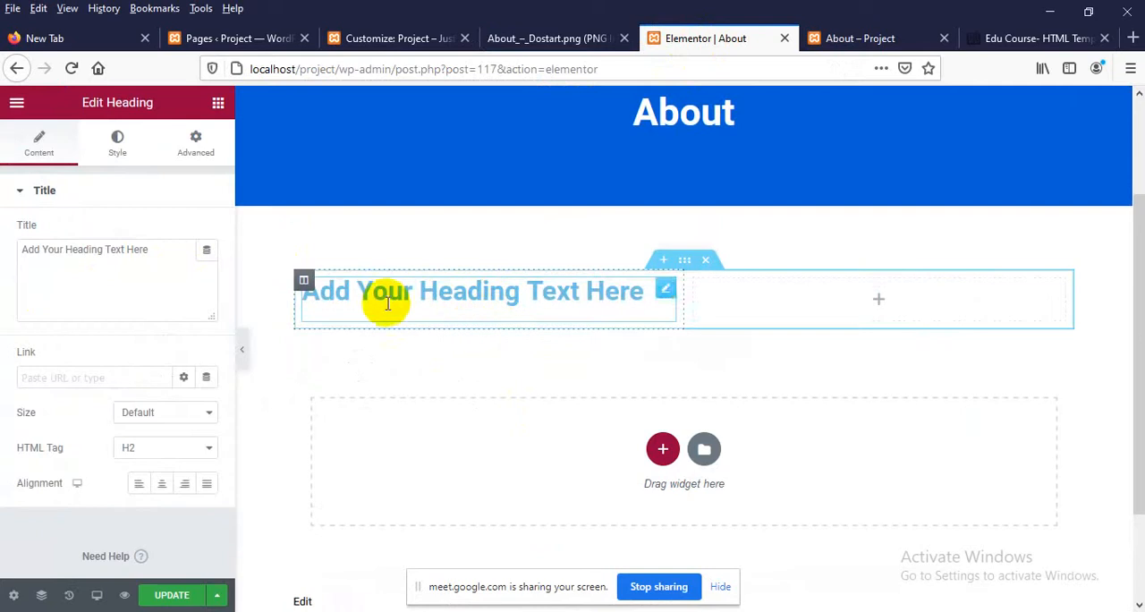
pyautogui.moveTo(154, 252); pyautogui.dragTo(2, 255)
pyautogui.write('A')
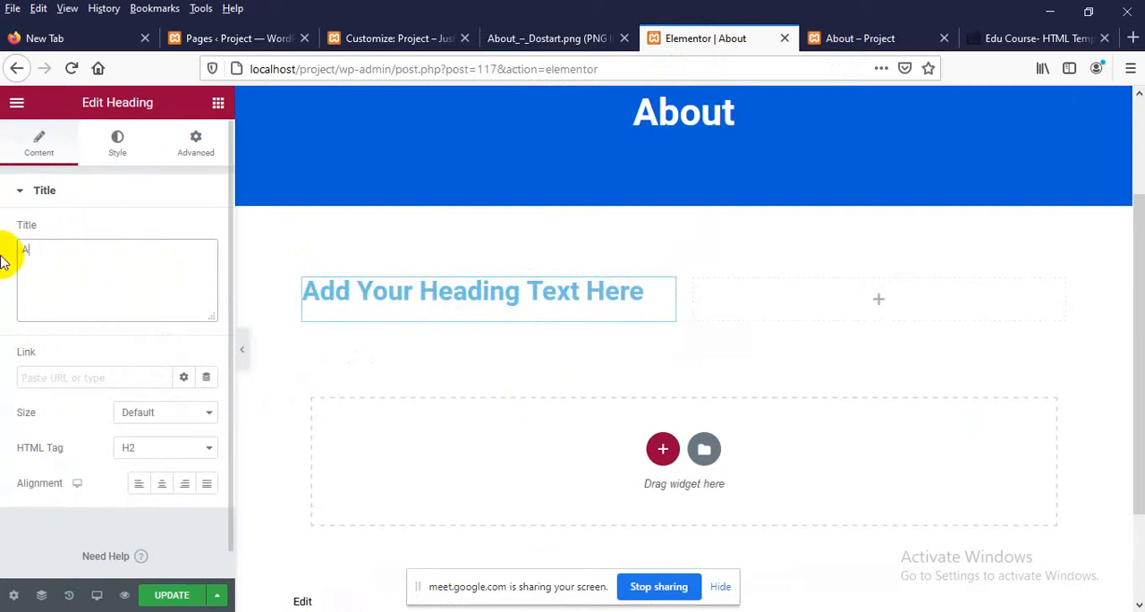
pyautogui.write('bout Dostart')
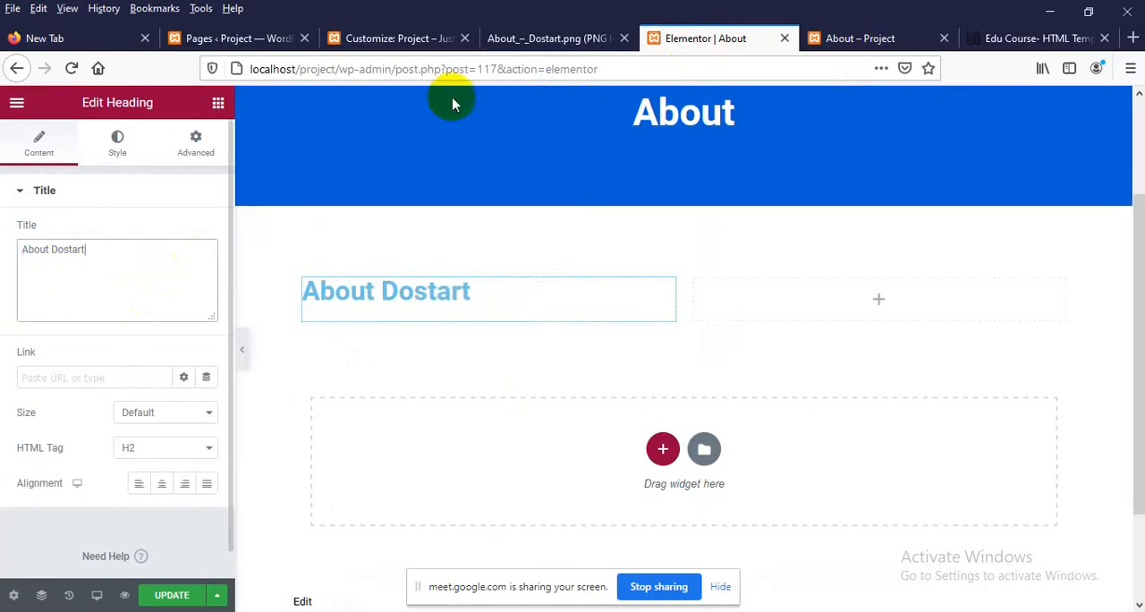
# Launch the pixie.exe colour picker from the Downloads folder and return to the Elementor editor in Firefox
pyautogui.click(1049, 10)
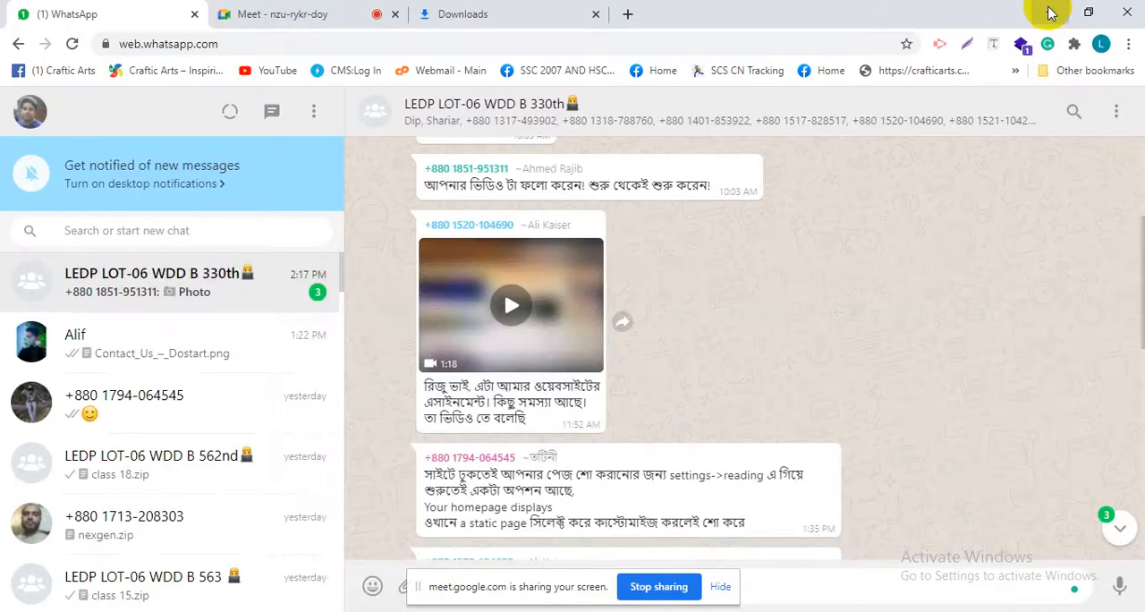
pyautogui.click(1047, 12)
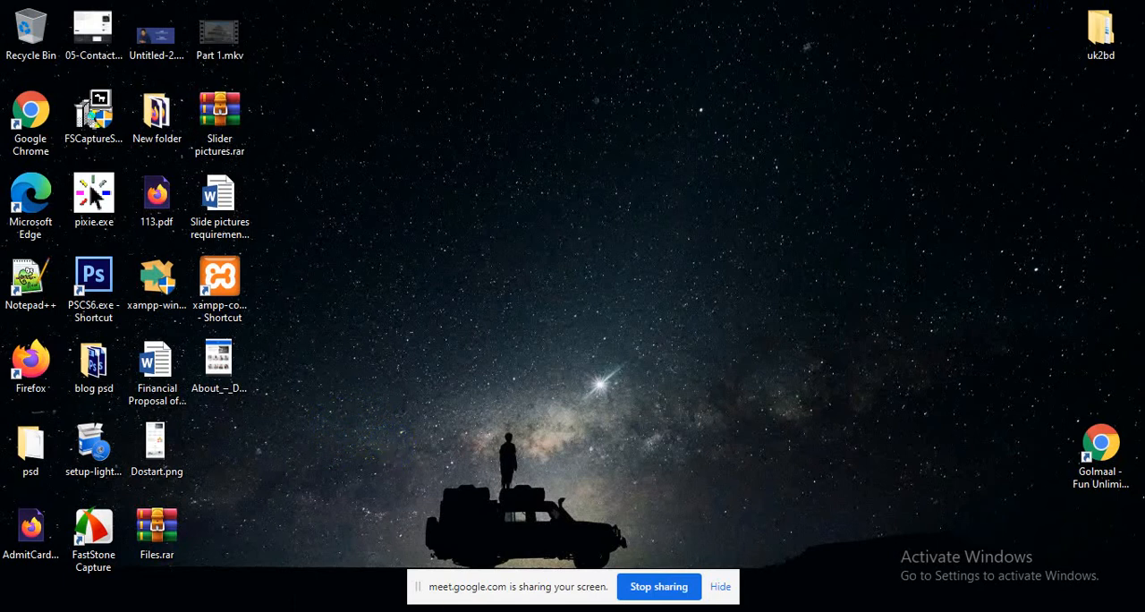
pyautogui.press('super+e')
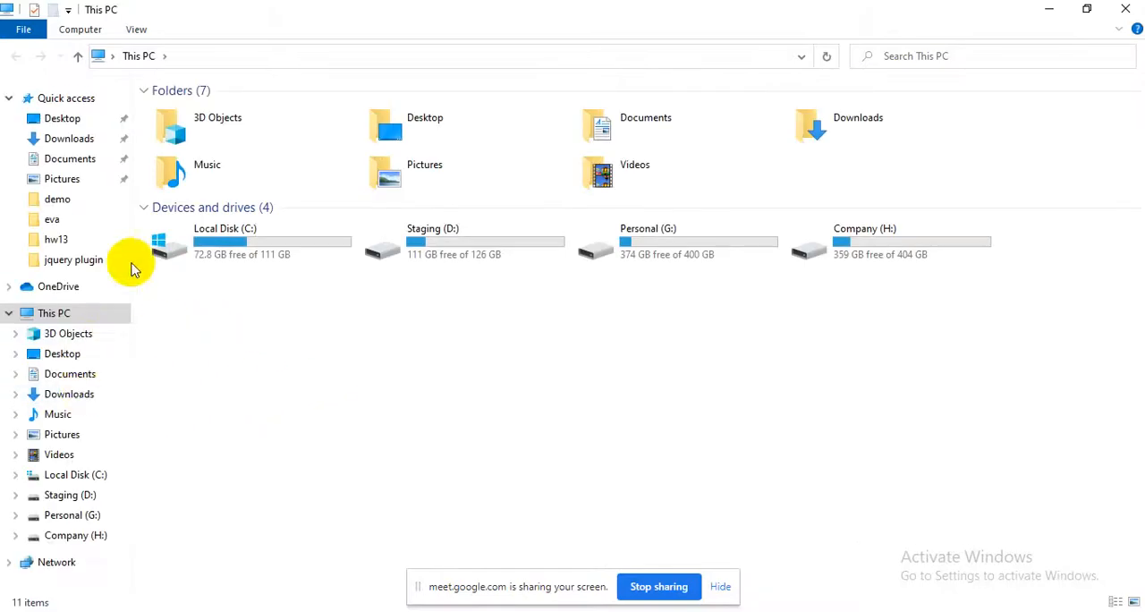
pyautogui.click(69, 139)
pyautogui.doubleClick(197, 178)
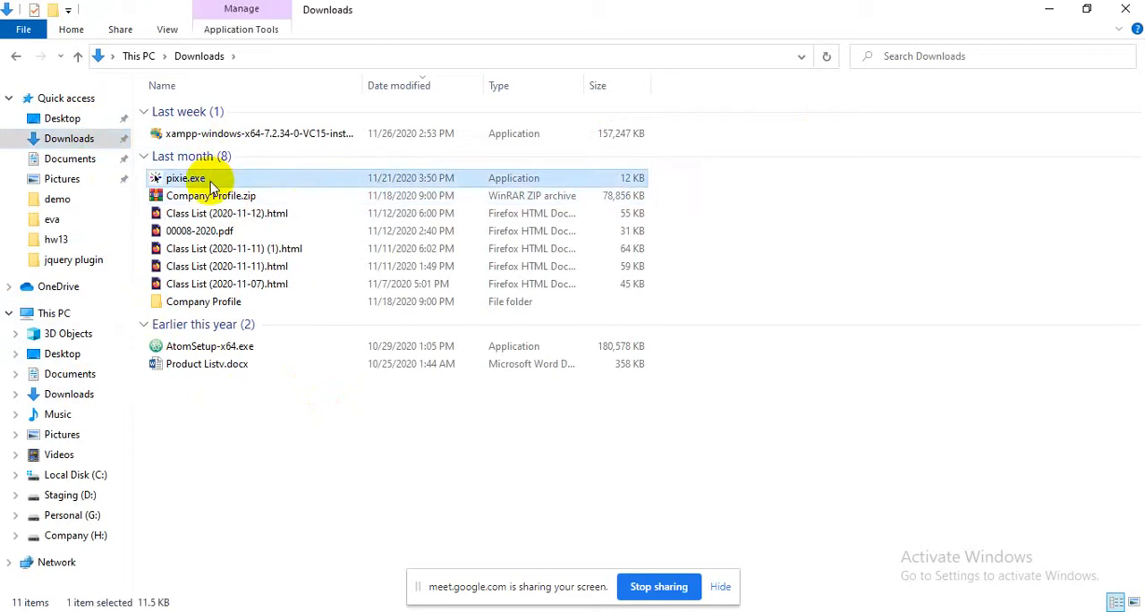
pyautogui.click(1125, 7)
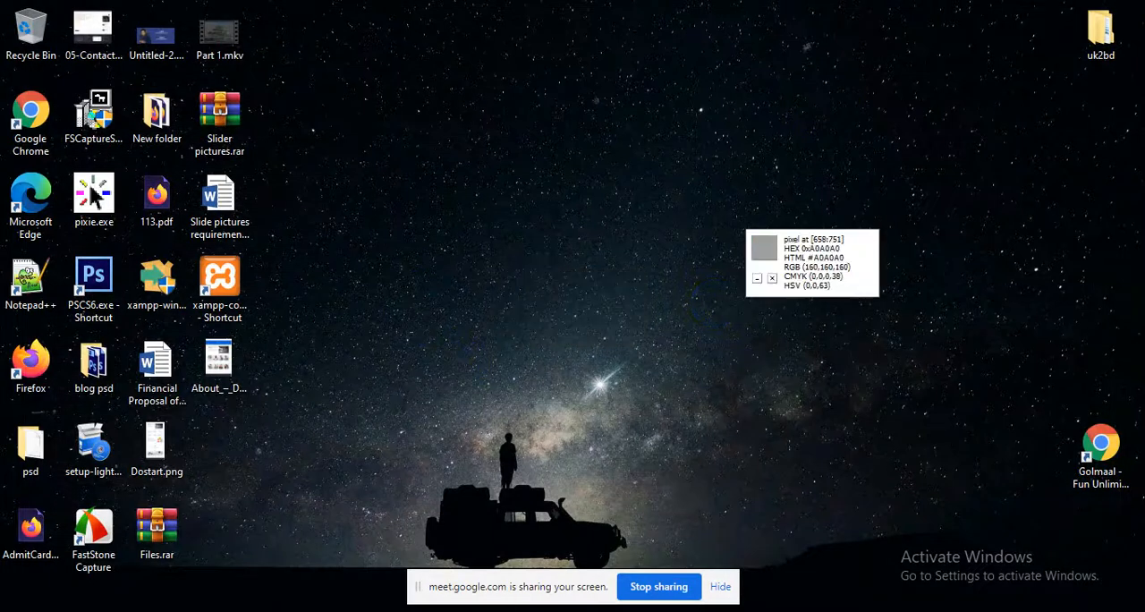
pyautogui.hotkey('alt', 'Tab')
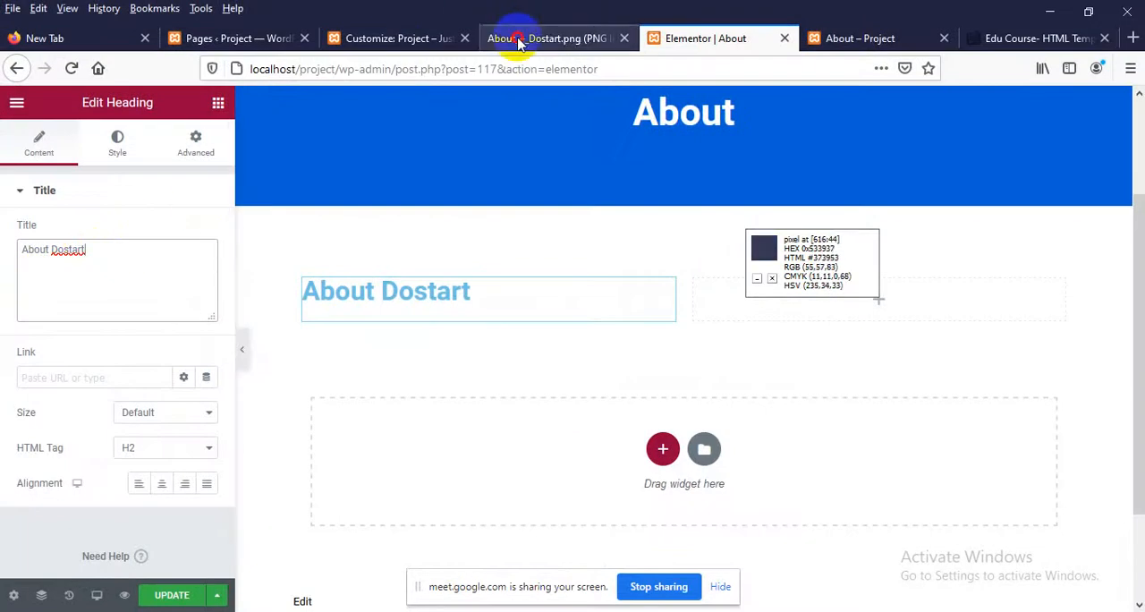
# Sample the light blue of the design's About Dotstart heading with Pixie and apply it as the About Dostart heading's text colour
pyautogui.click(512, 38)
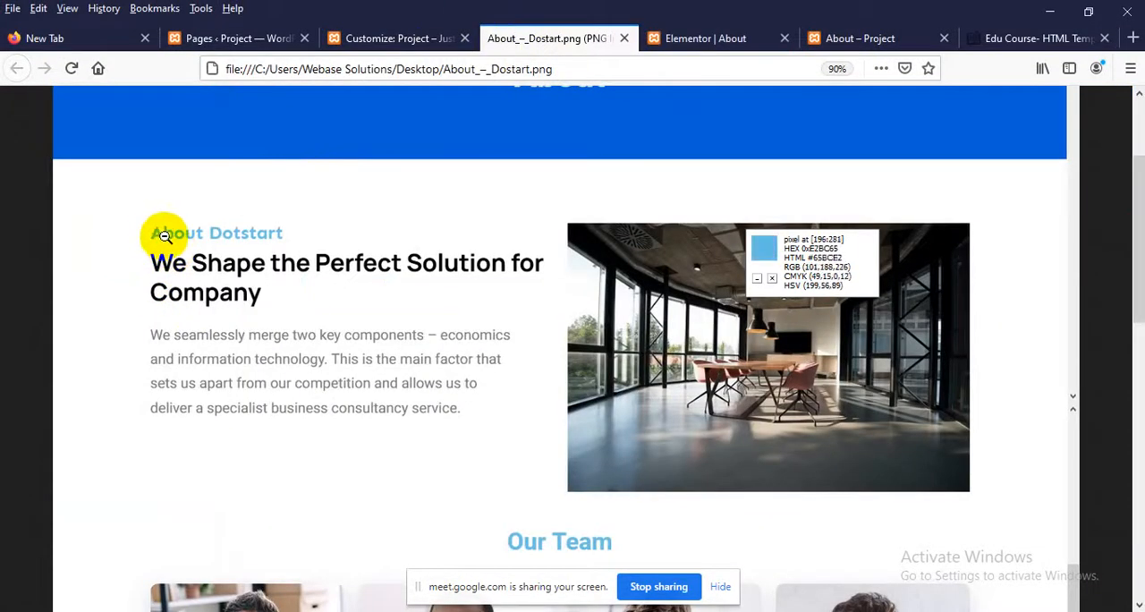
pyautogui.scroll(3, 260, 268)
pyautogui.scroll(-3, 268, 295)
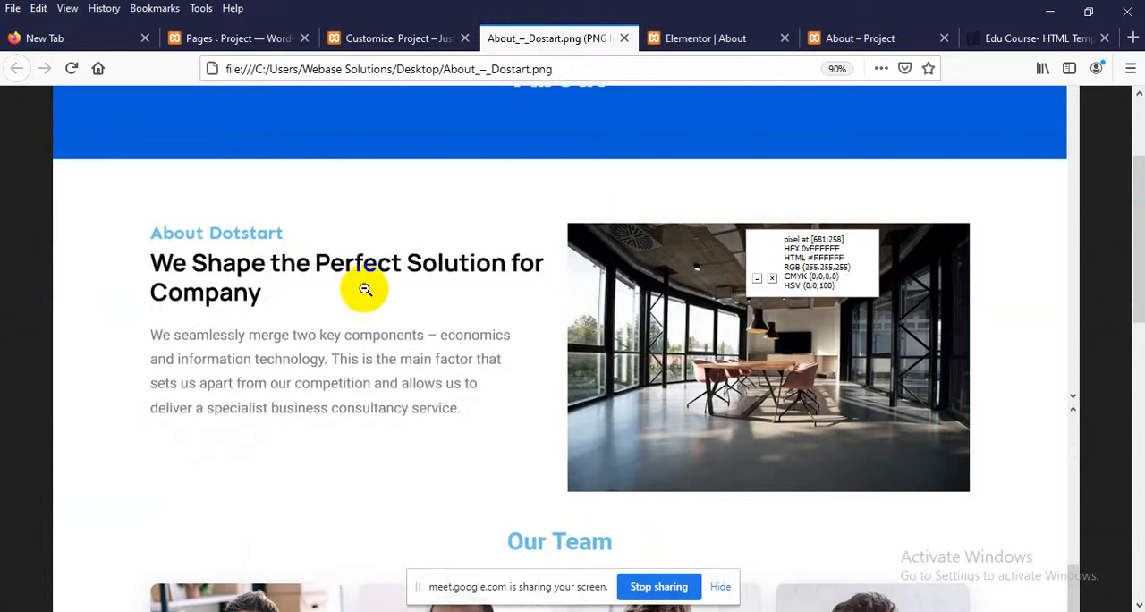
pyautogui.click(658, 33)
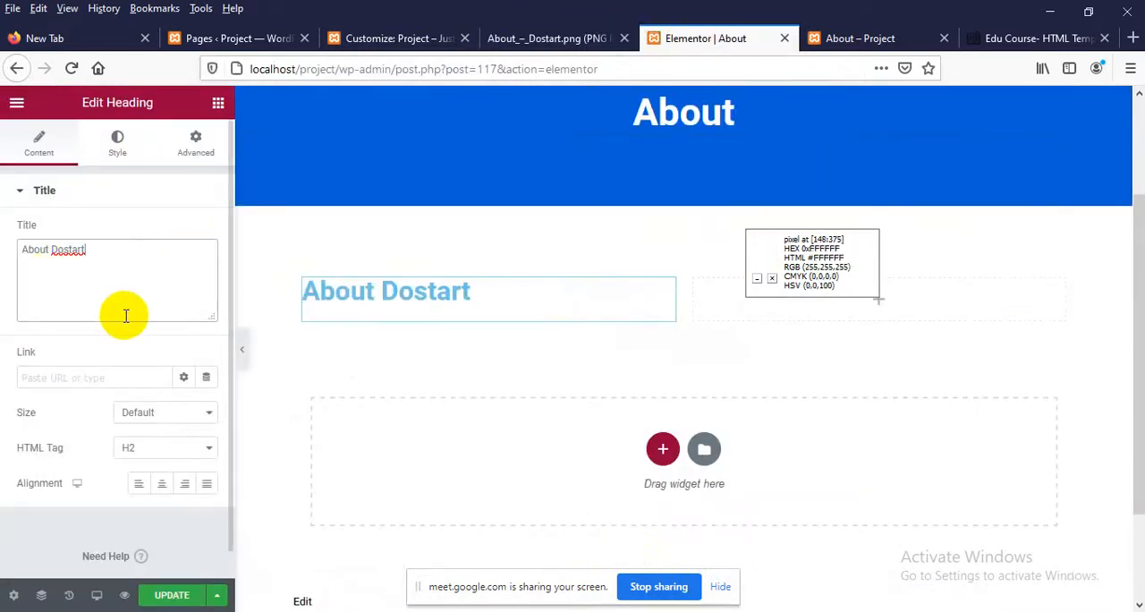
pyautogui.click(120, 150)
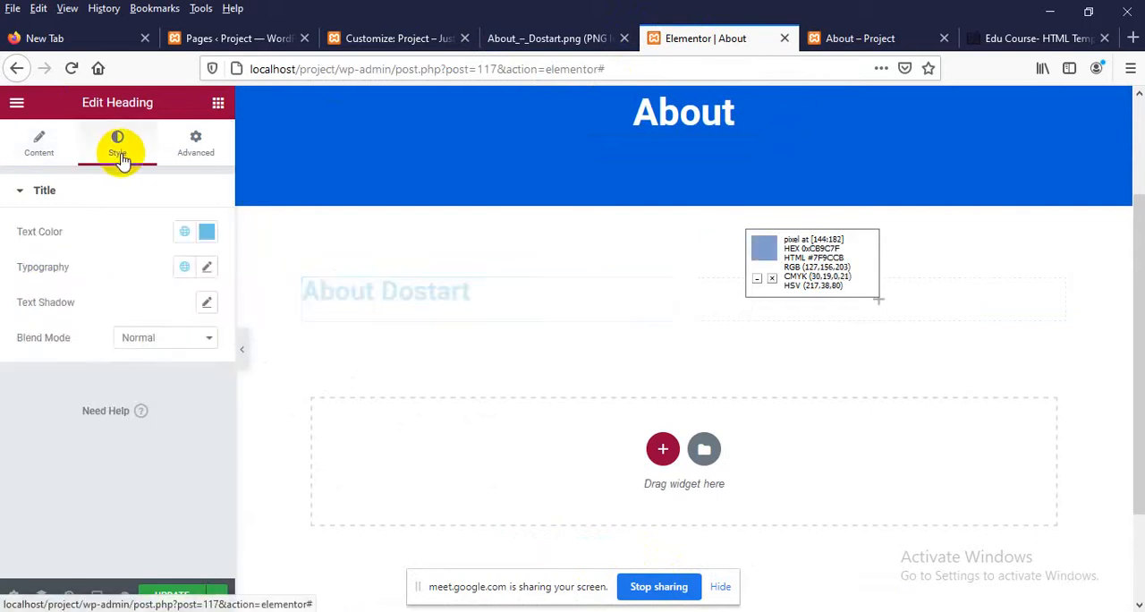
pyautogui.click(207, 232)
pyautogui.click(177, 508)
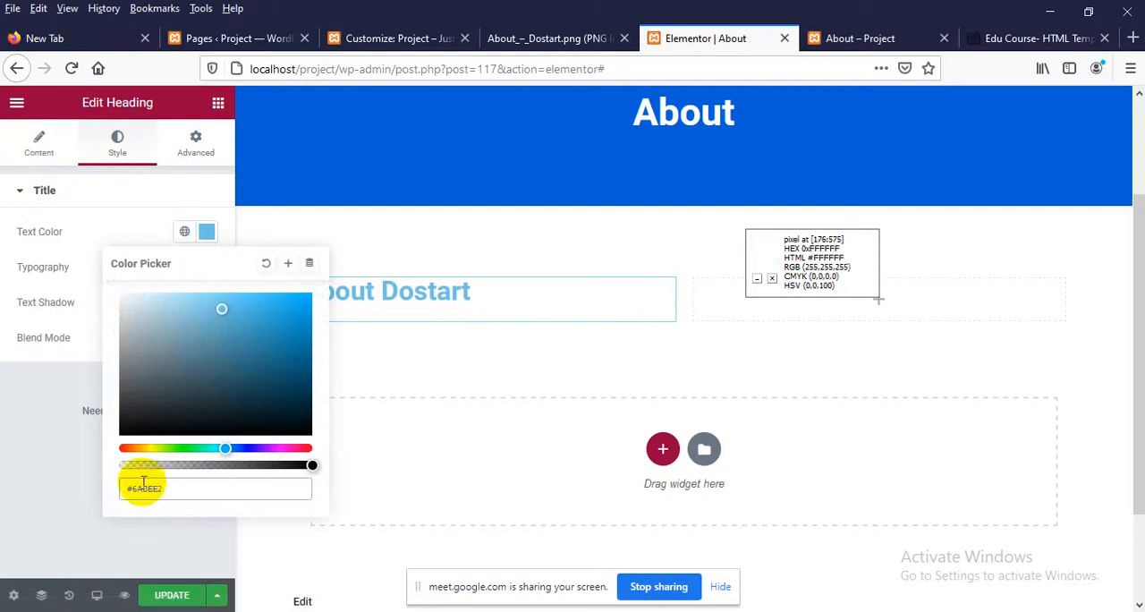
pyautogui.click(27, 481)
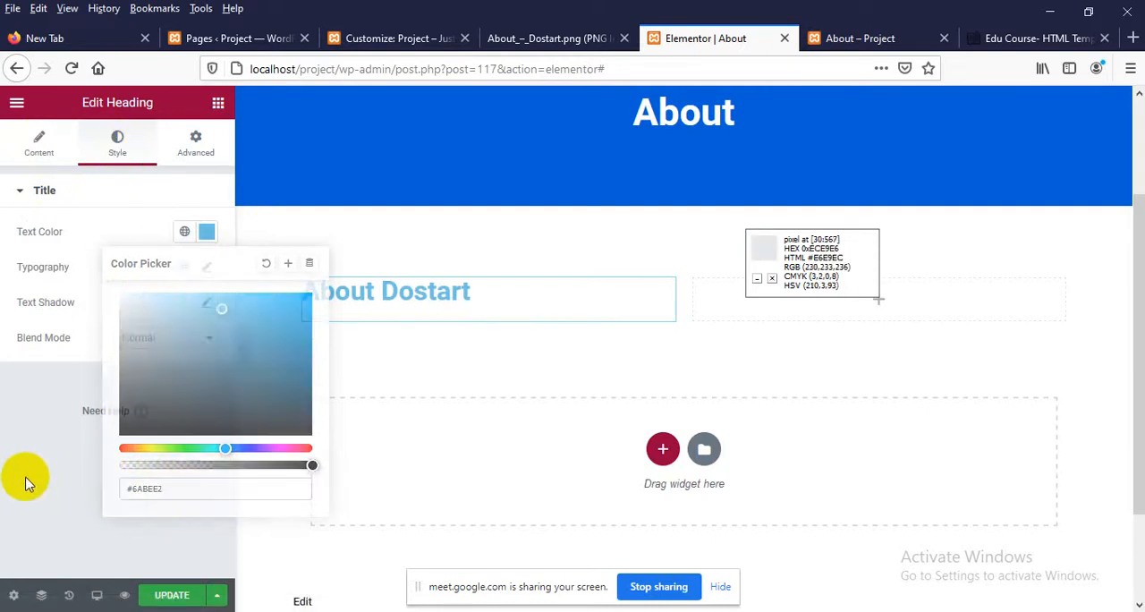
# View the design image at full size and set the About Dostart heading's font size to 22 px
pyautogui.click(535, 34)
pyautogui.click(254, 268)
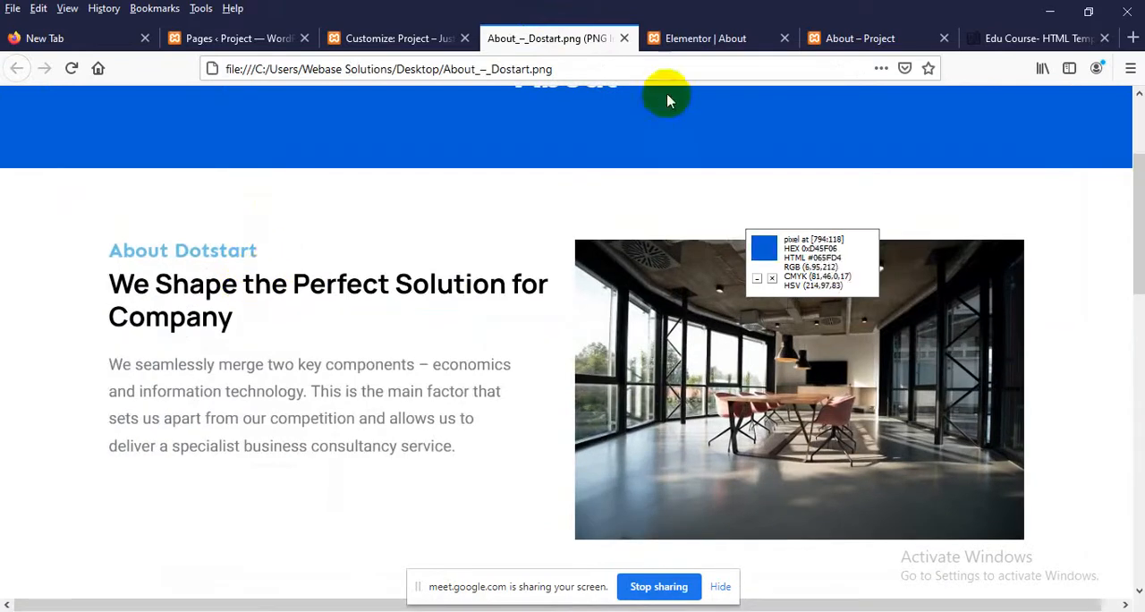
pyautogui.click(706, 38)
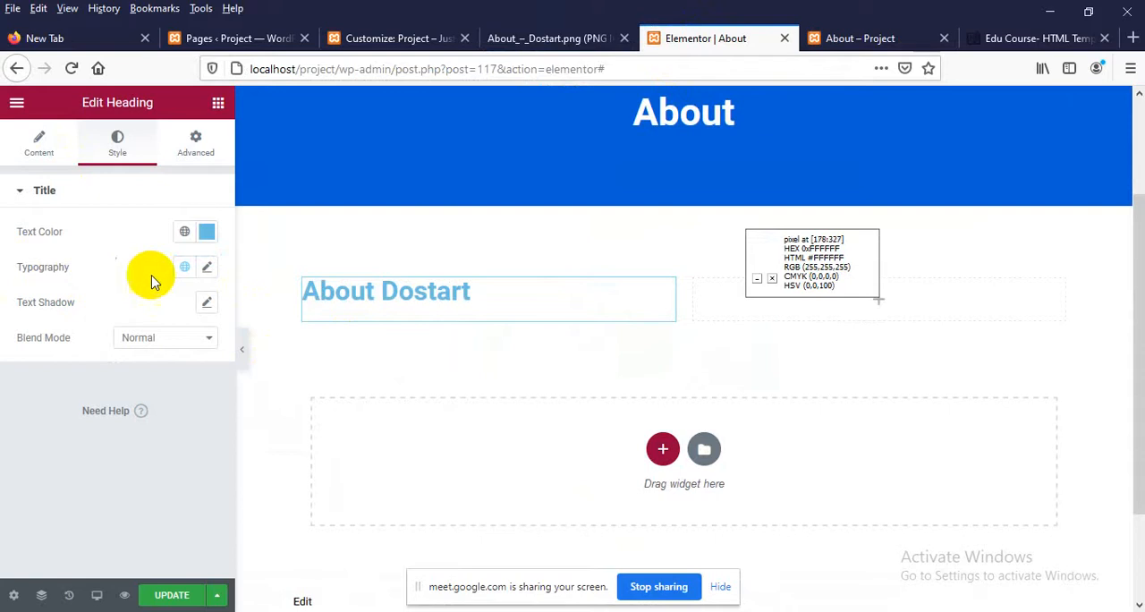
pyautogui.click(207, 270)
pyautogui.scroll(-1, 116, 376)
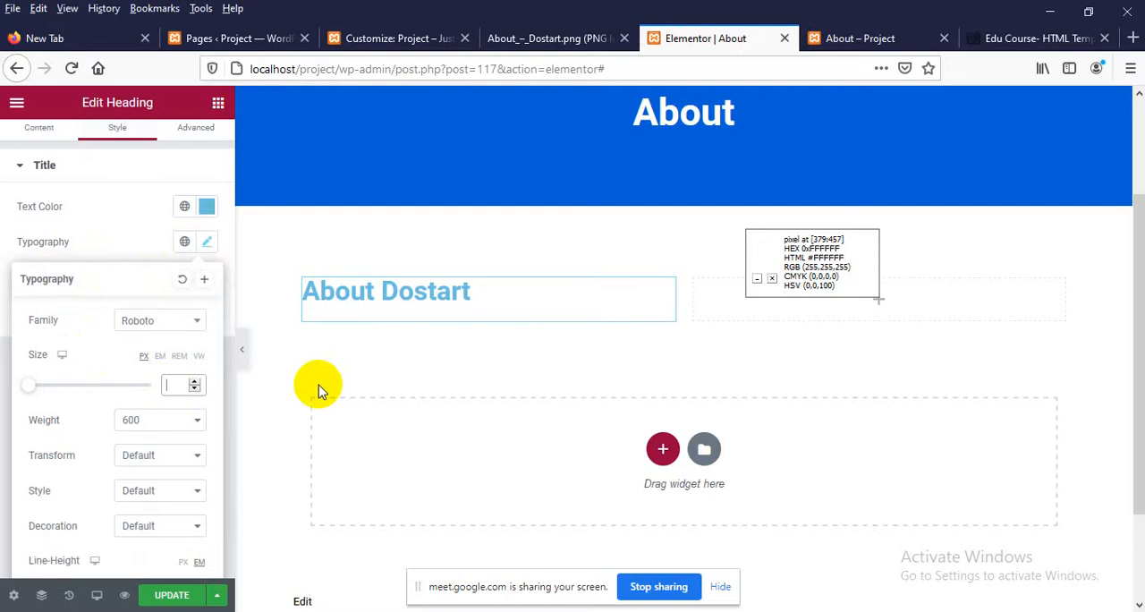
pyautogui.write('22px')
pyautogui.press('BackSpace')
pyautogui.press('BackSpace')
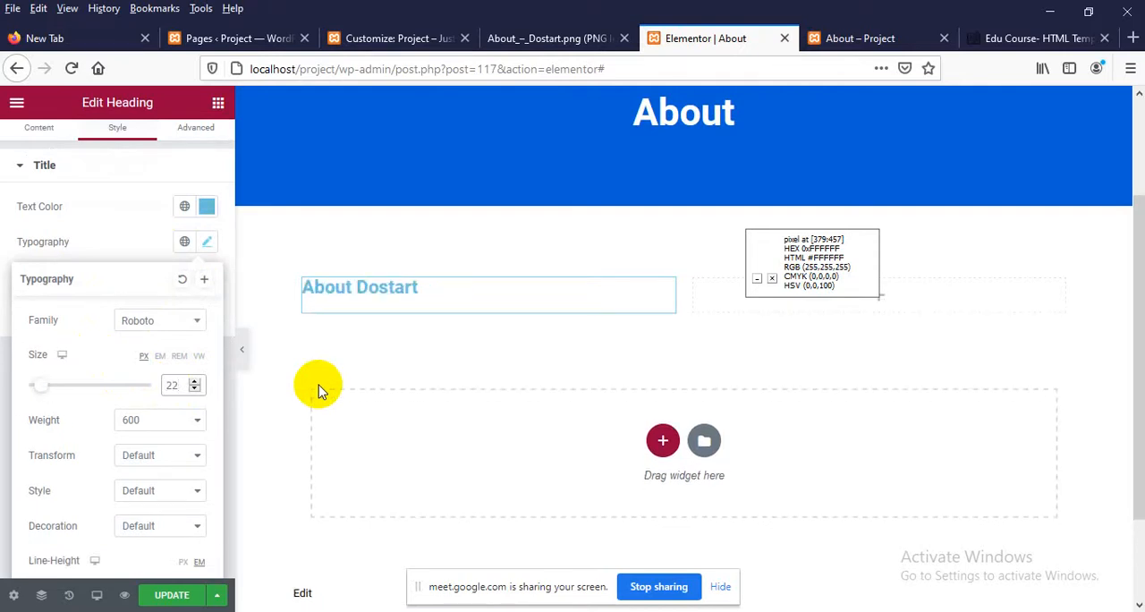
# Compare the heading's font with the design, try the Risque font family on About Dostart, and switch back to Roboto
pyautogui.click(551, 39)
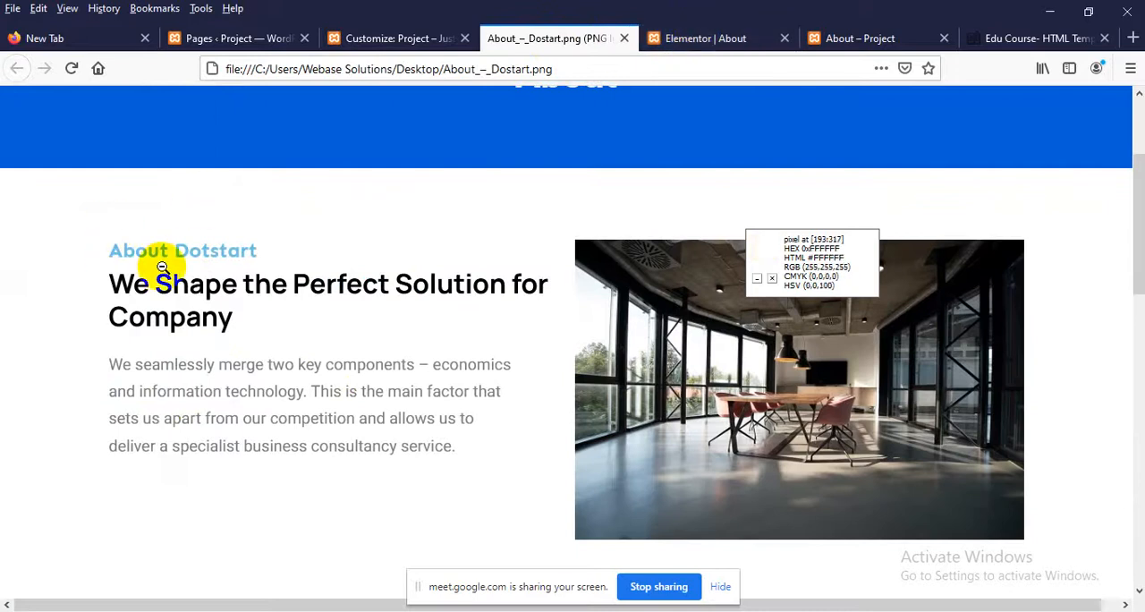
pyautogui.click(708, 40)
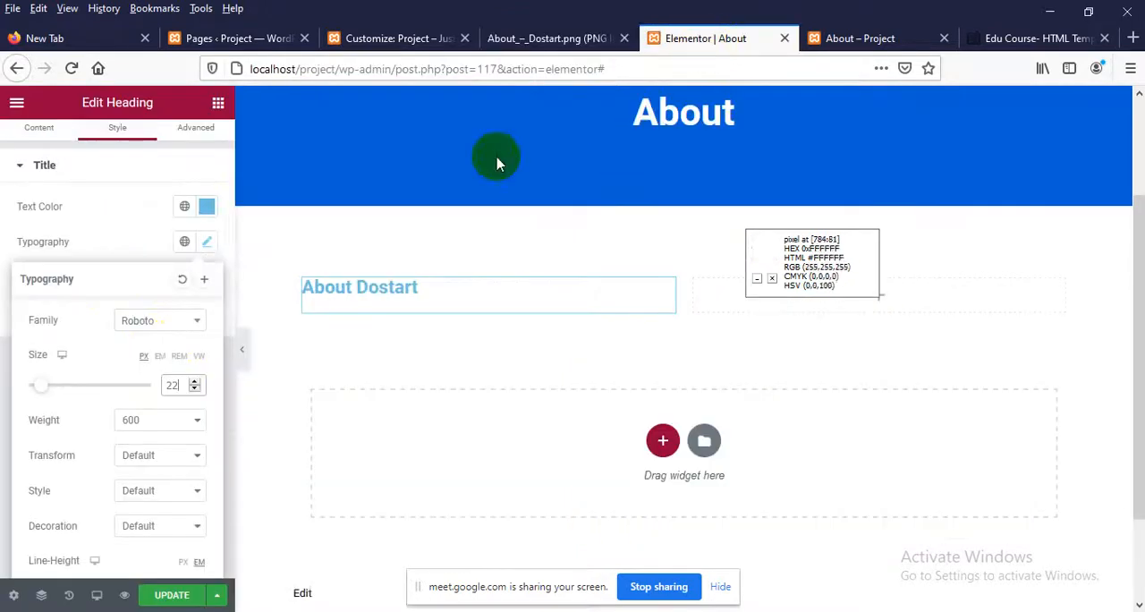
pyautogui.click(148, 322)
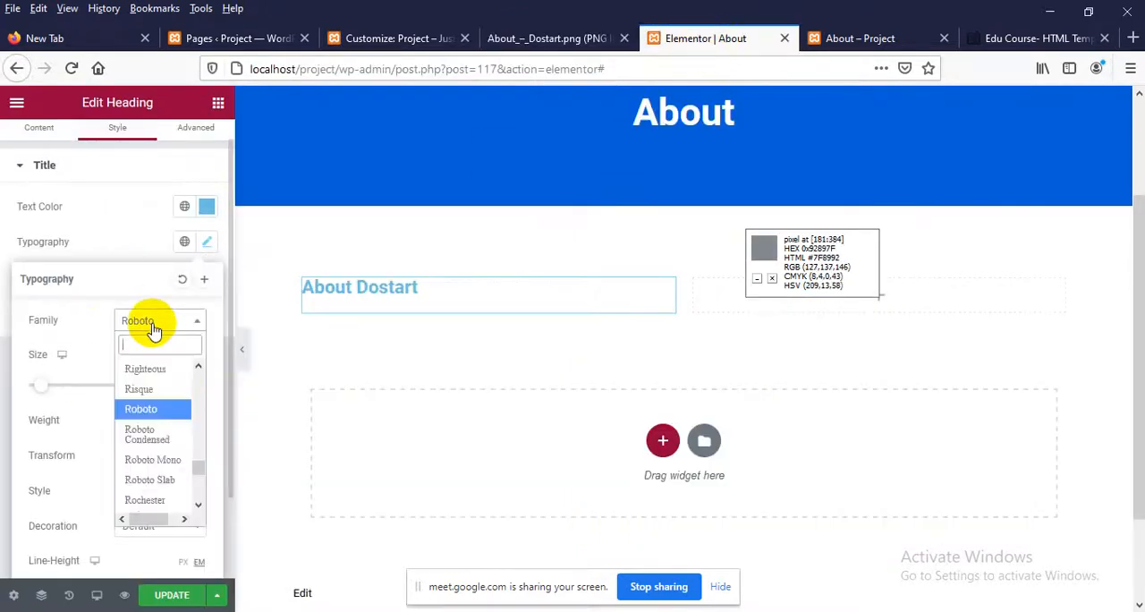
pyautogui.click(143, 391)
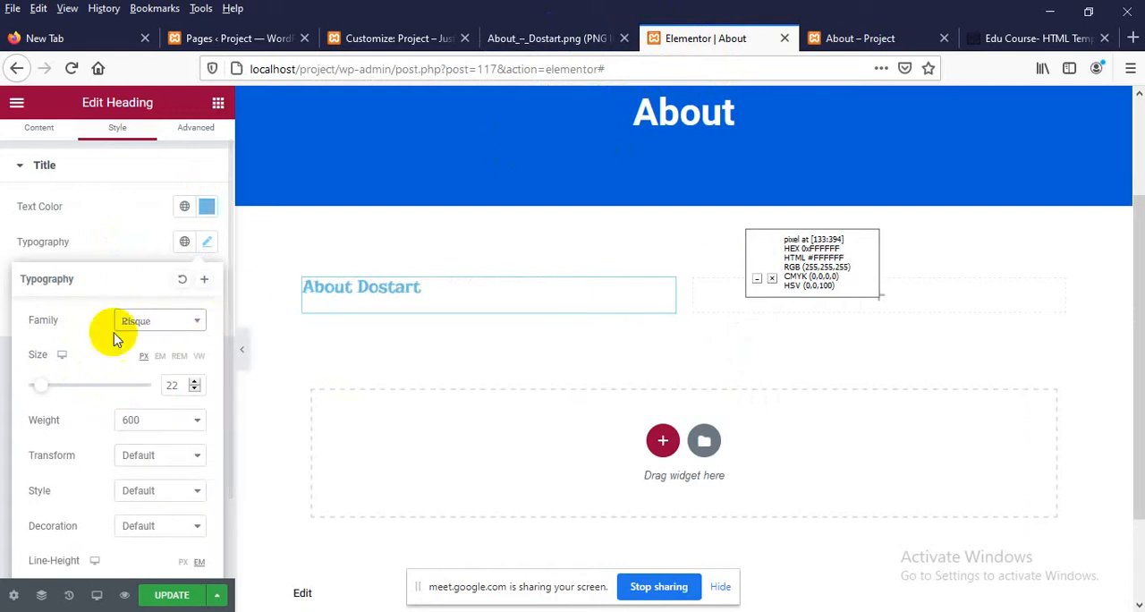
pyautogui.click(152, 324)
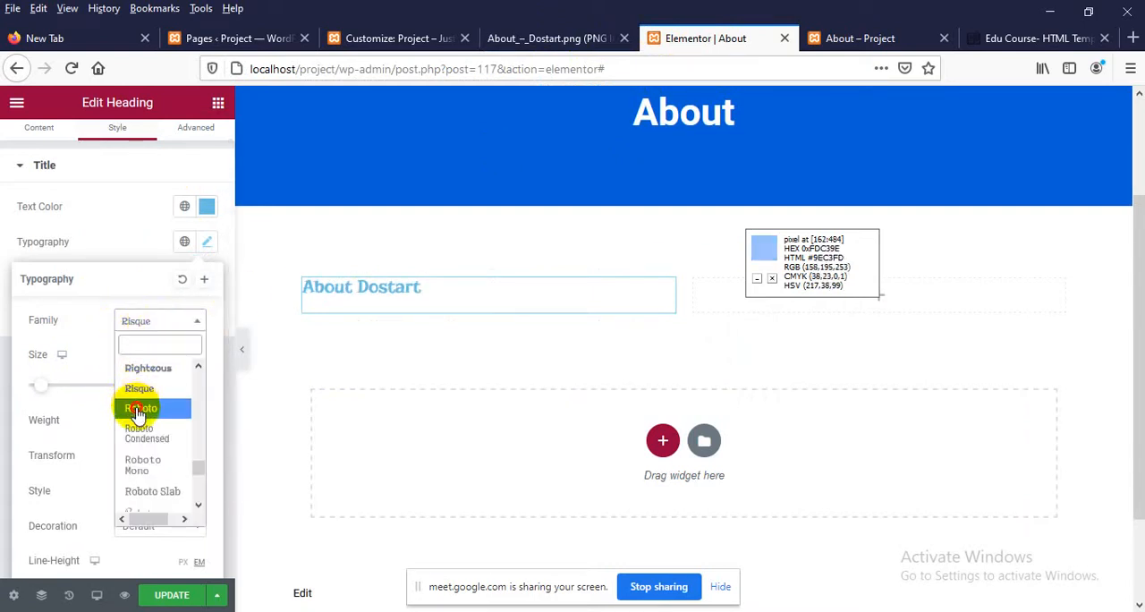
pyautogui.click(139, 408)
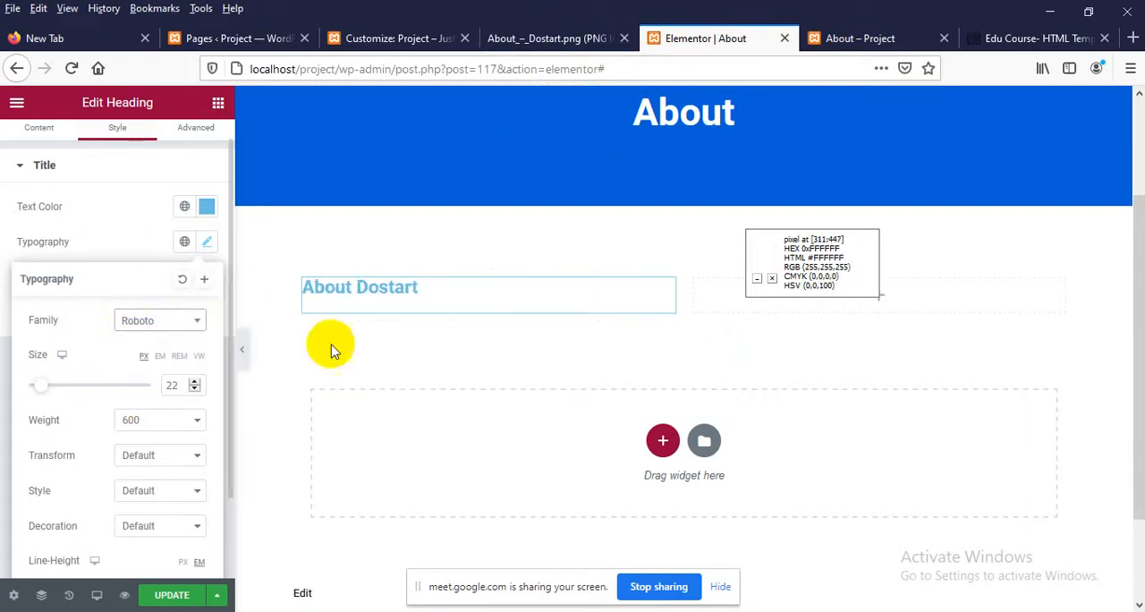
# Add a heading widget below About Dostart and title it "We shape the perfect solution for company", following the design image
pyautogui.click(550, 39)
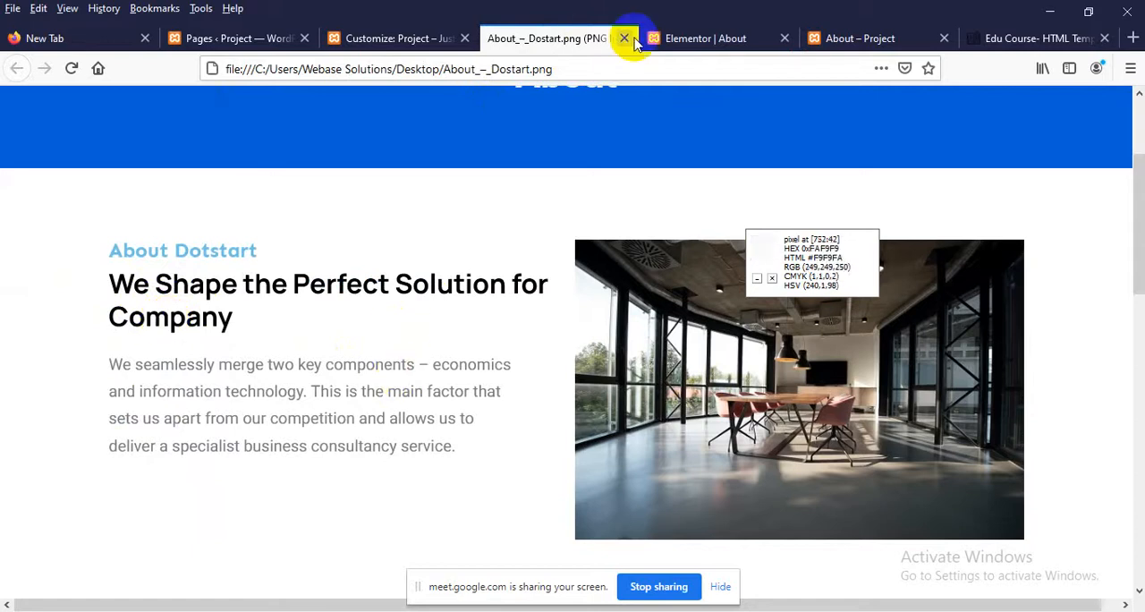
pyautogui.click(662, 37)
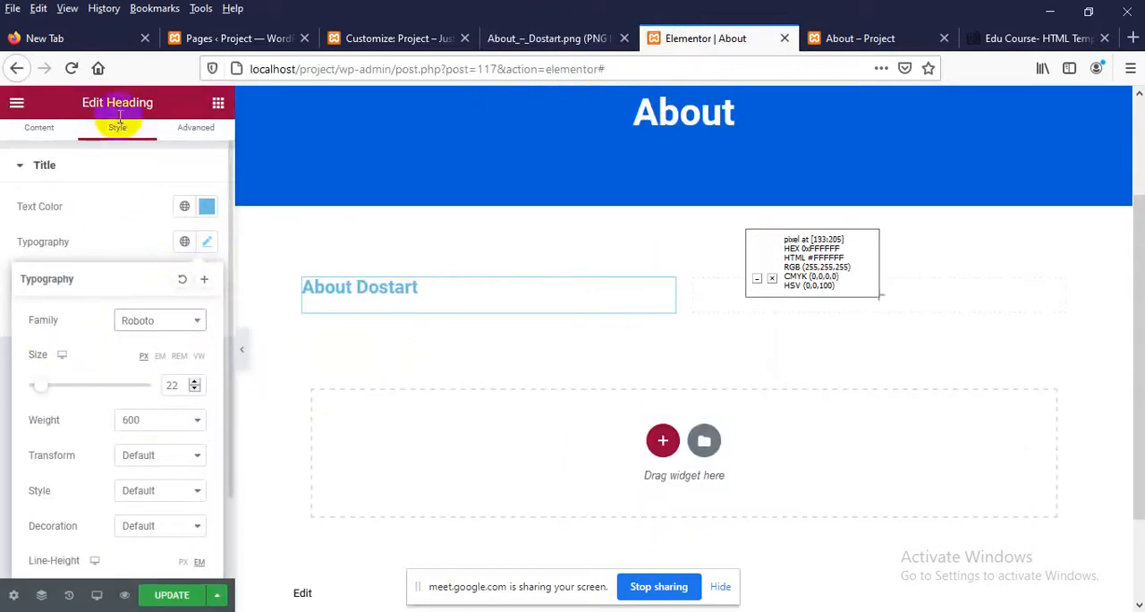
pyautogui.click(217, 105)
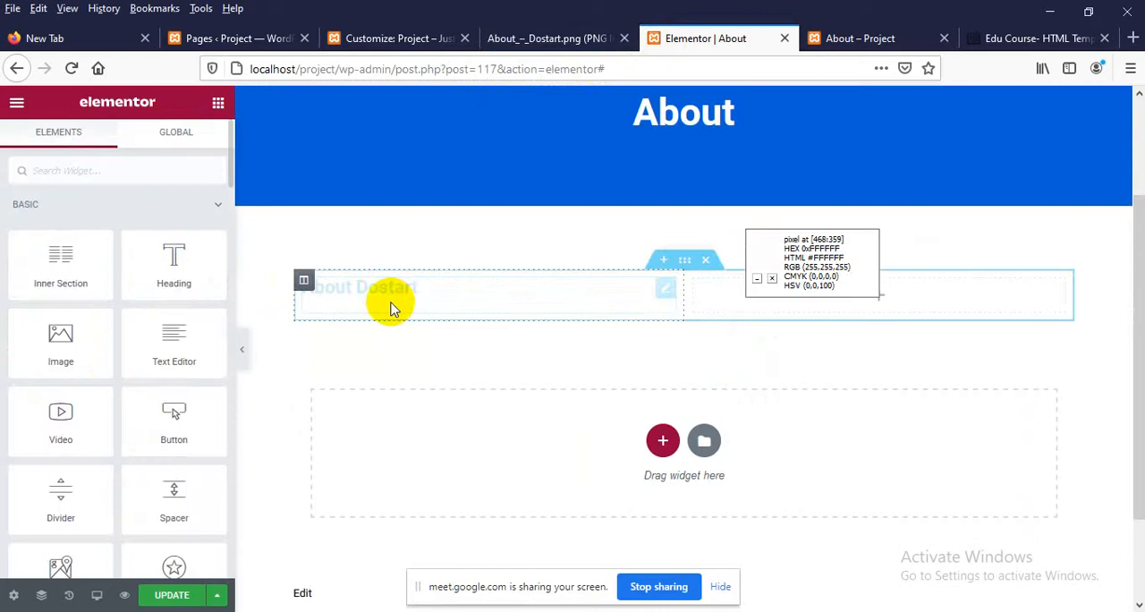
pyautogui.moveTo(172, 253); pyautogui.dragTo(324, 358)
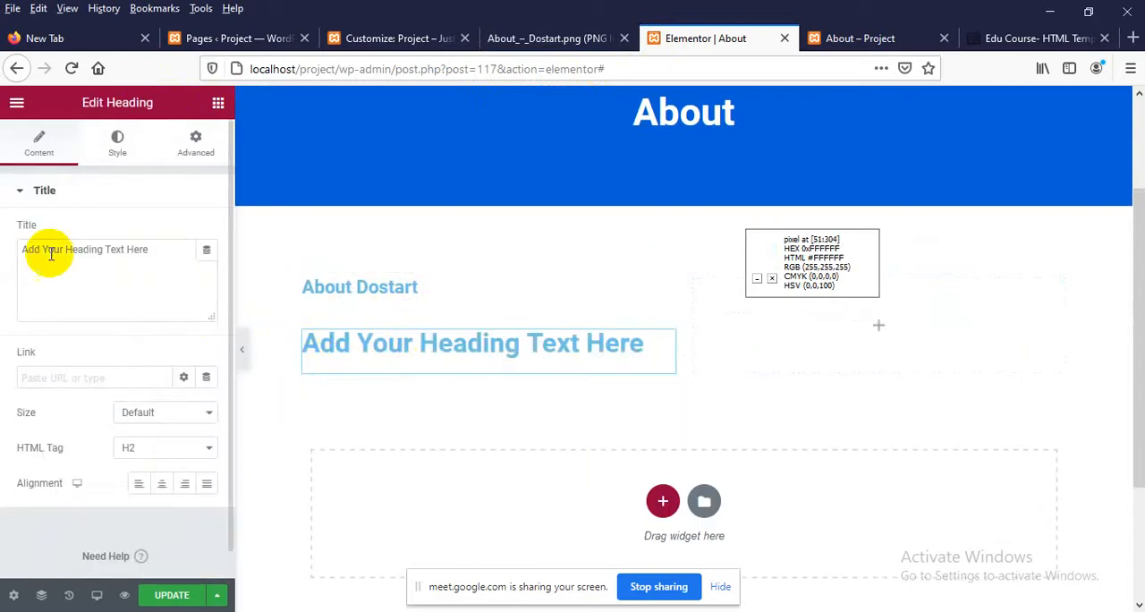
pyautogui.moveTo(153, 244); pyautogui.dragTo(2, 249)
pyautogui.write('We shape')
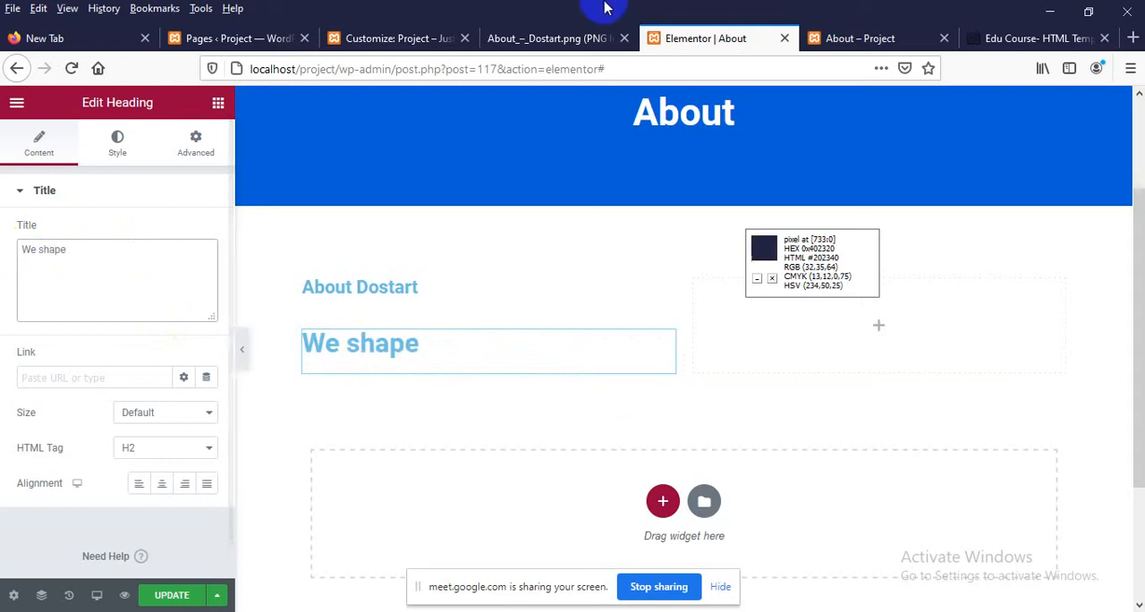
pyautogui.click(526, 38)
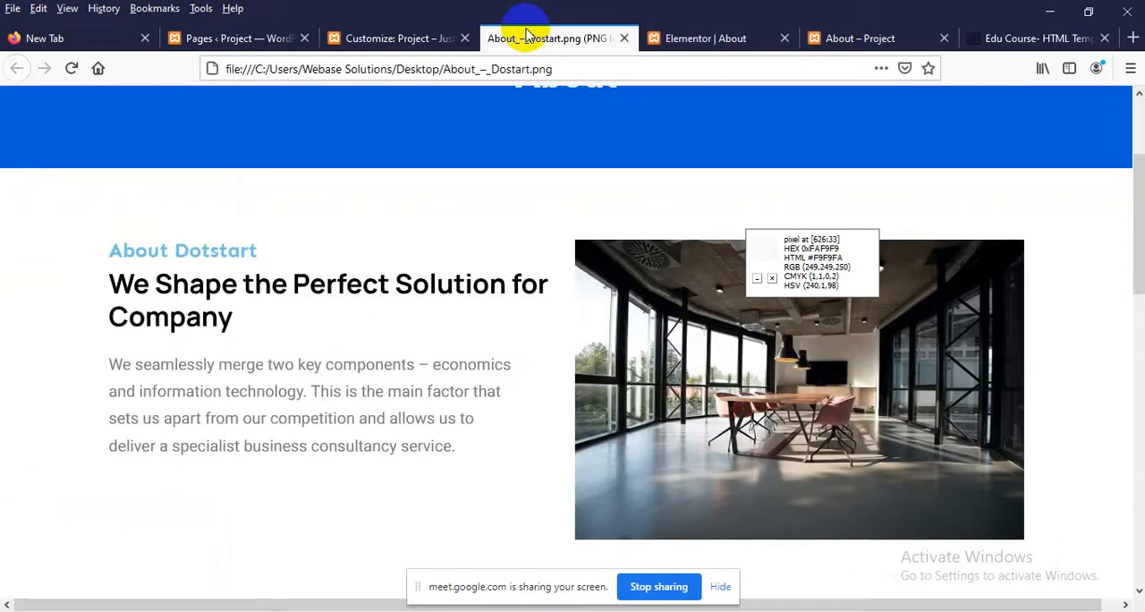
pyautogui.click(720, 38)
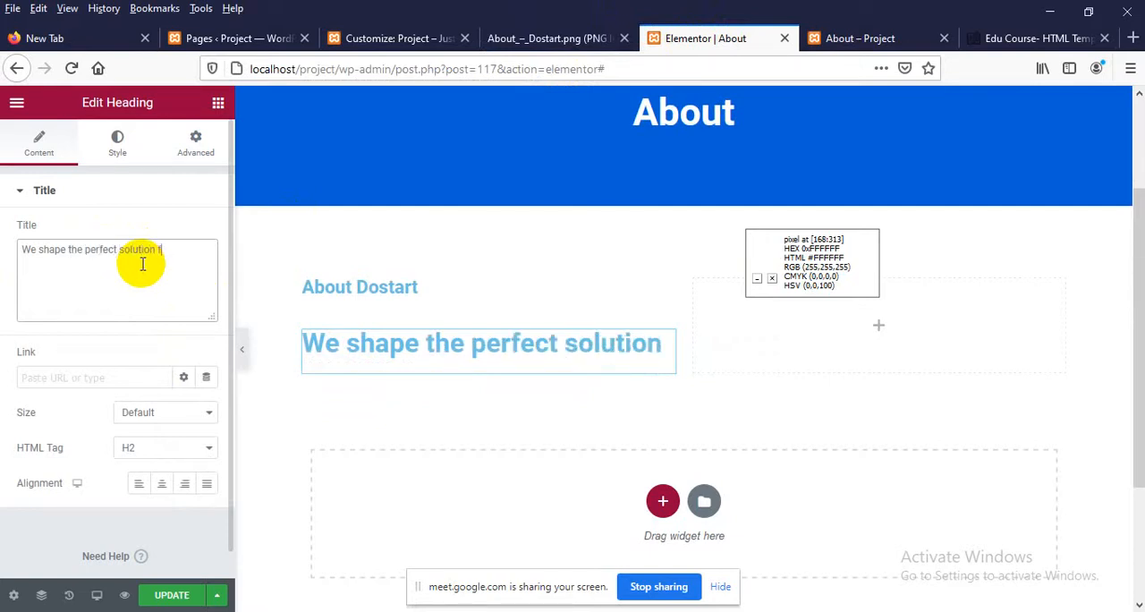
pyautogui.write('or company')
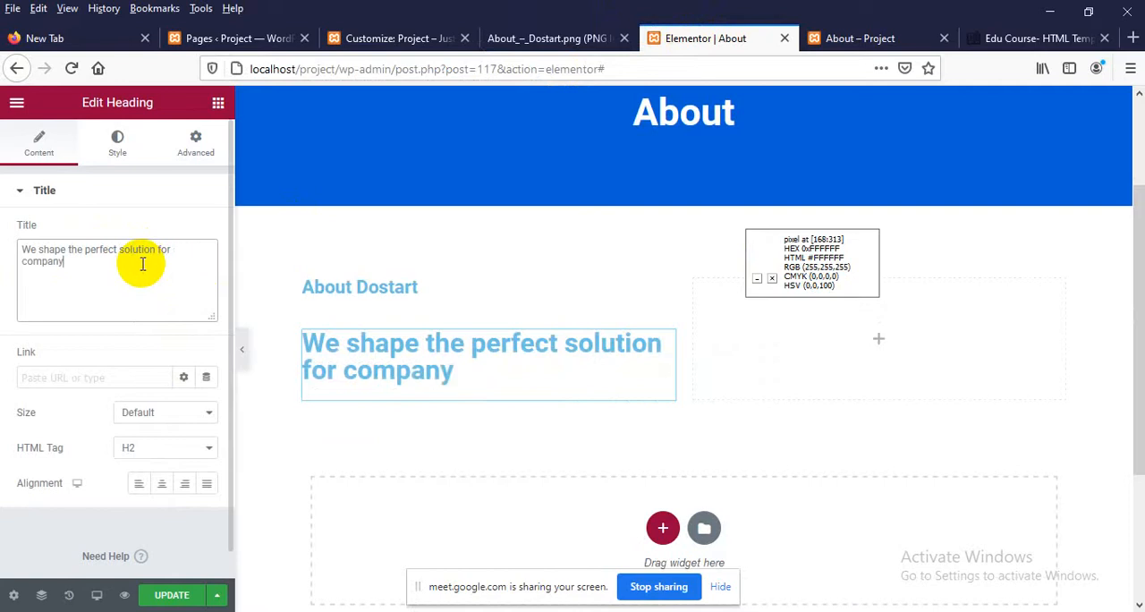
# Check the second heading's colour in the design image and set the new heading's text colour to #000
pyautogui.click(505, 38)
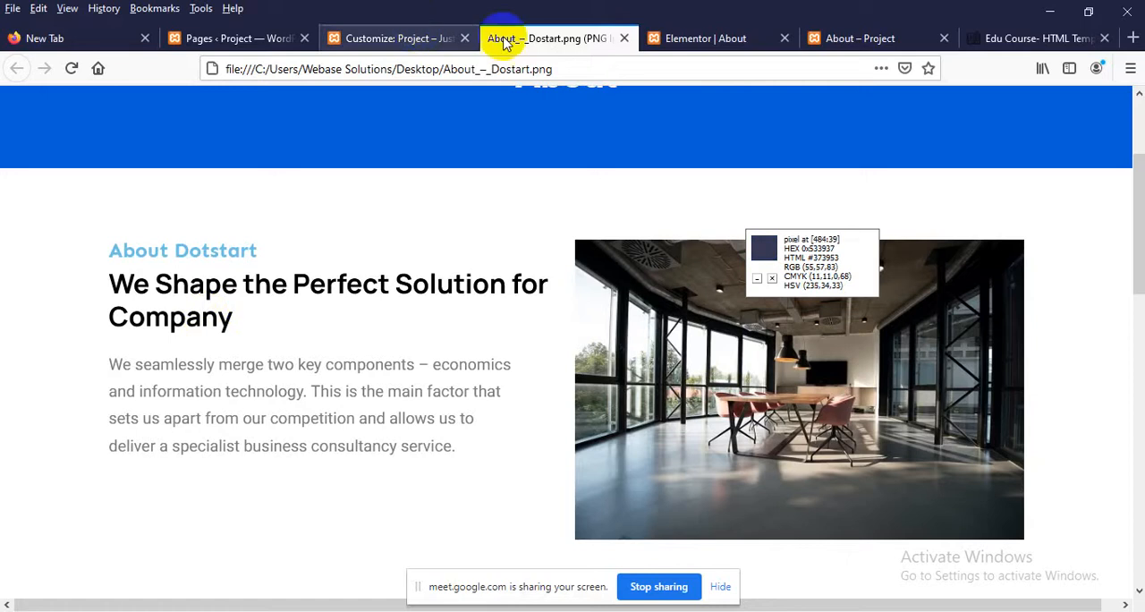
pyautogui.click(658, 37)
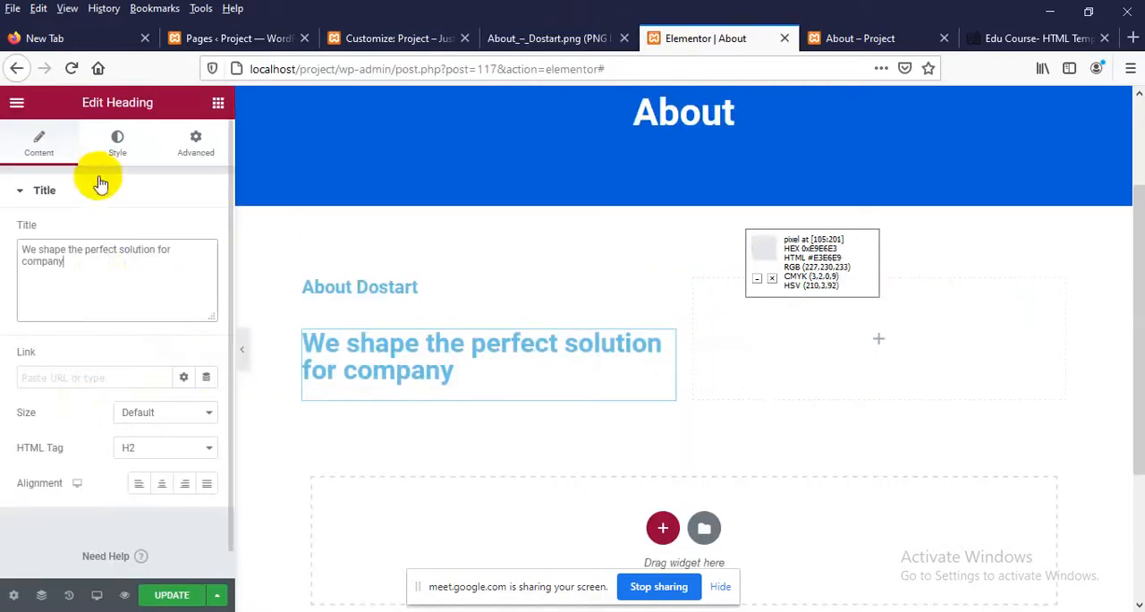
pyautogui.click(134, 152)
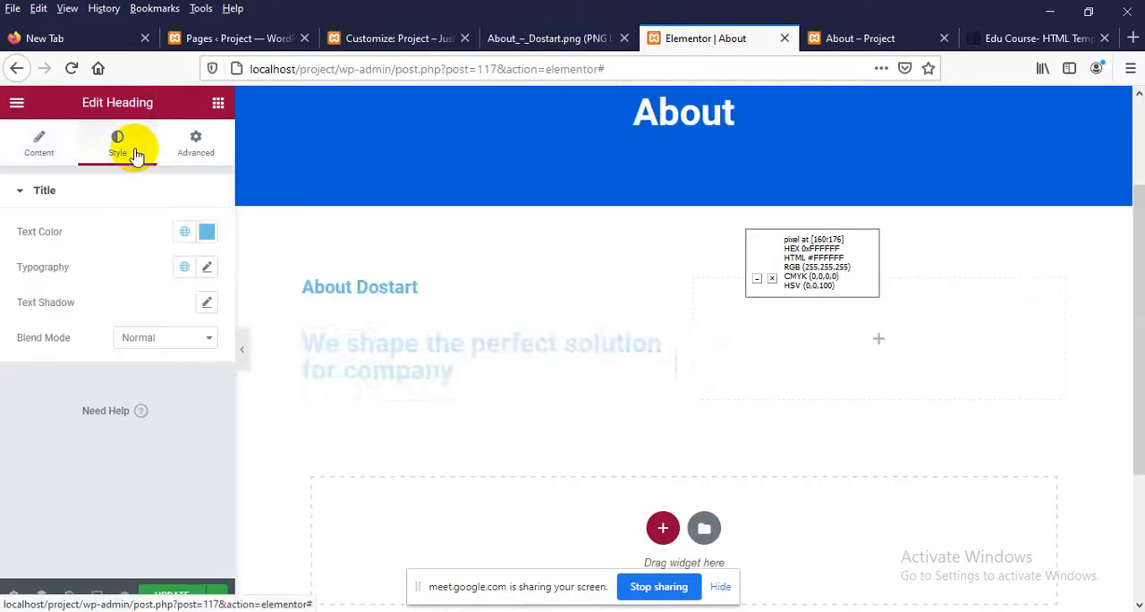
pyautogui.click(205, 235)
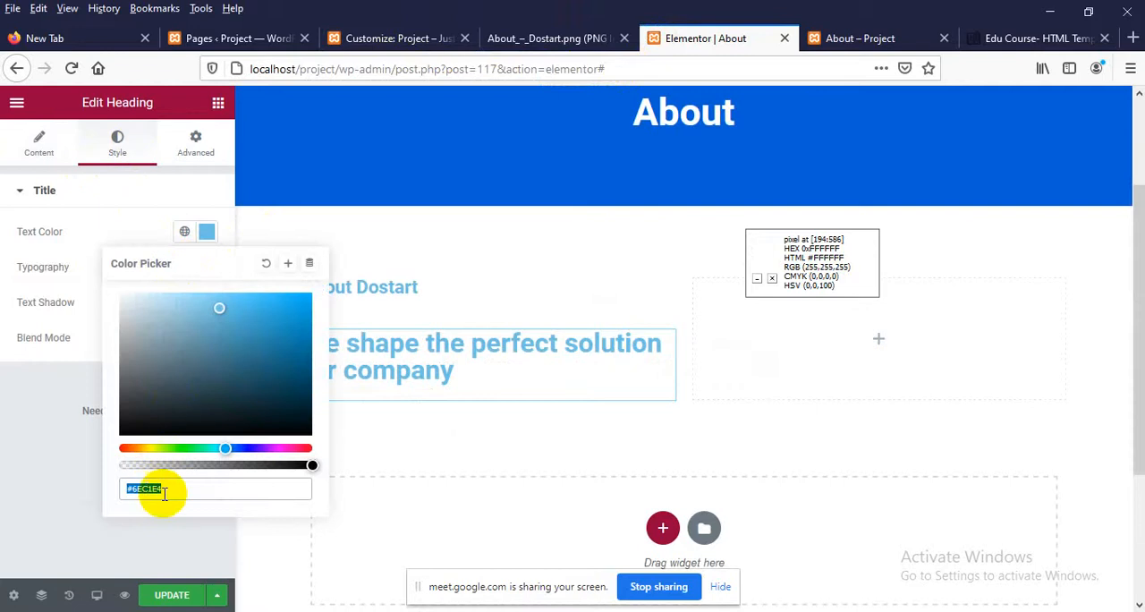
pyautogui.write('#000')
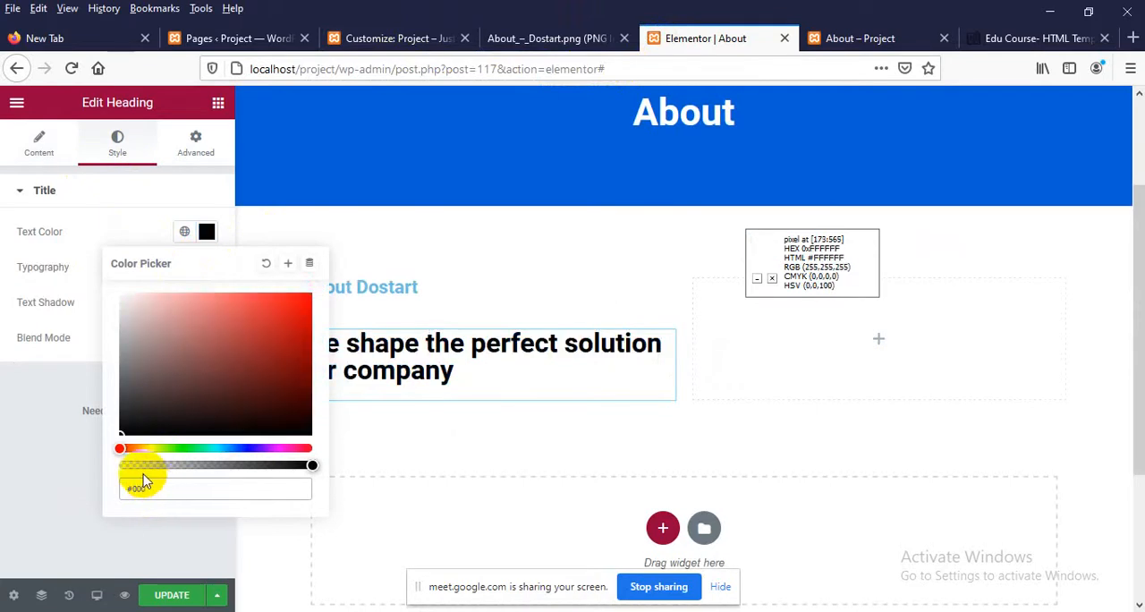
pyautogui.click(5, 398)
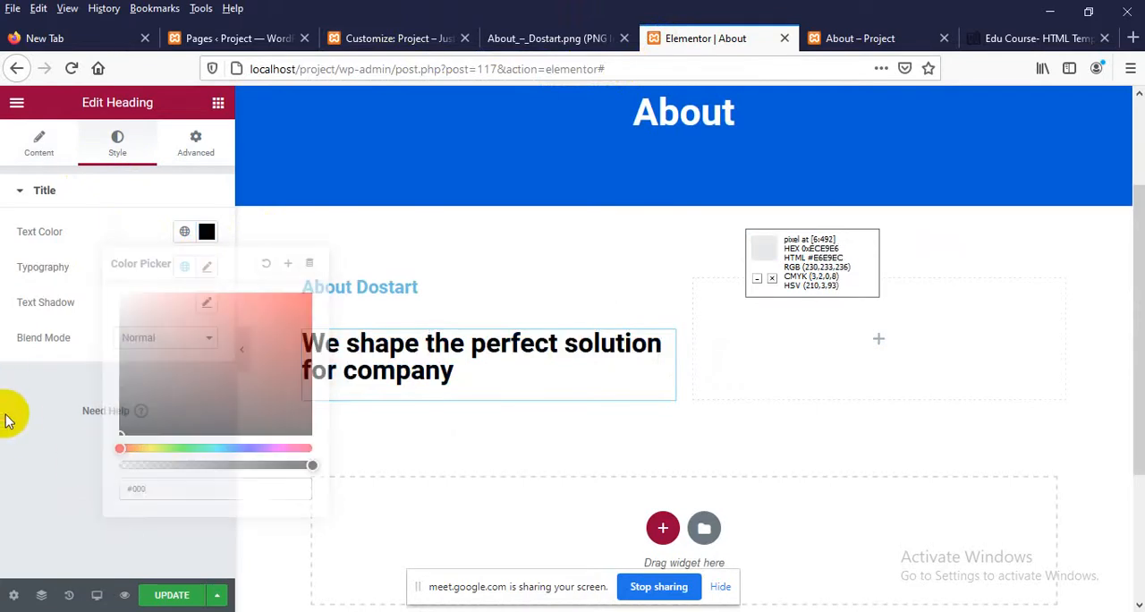
# Compare the second heading with the design image and set its font weight to 500
pyautogui.click(537, 38)
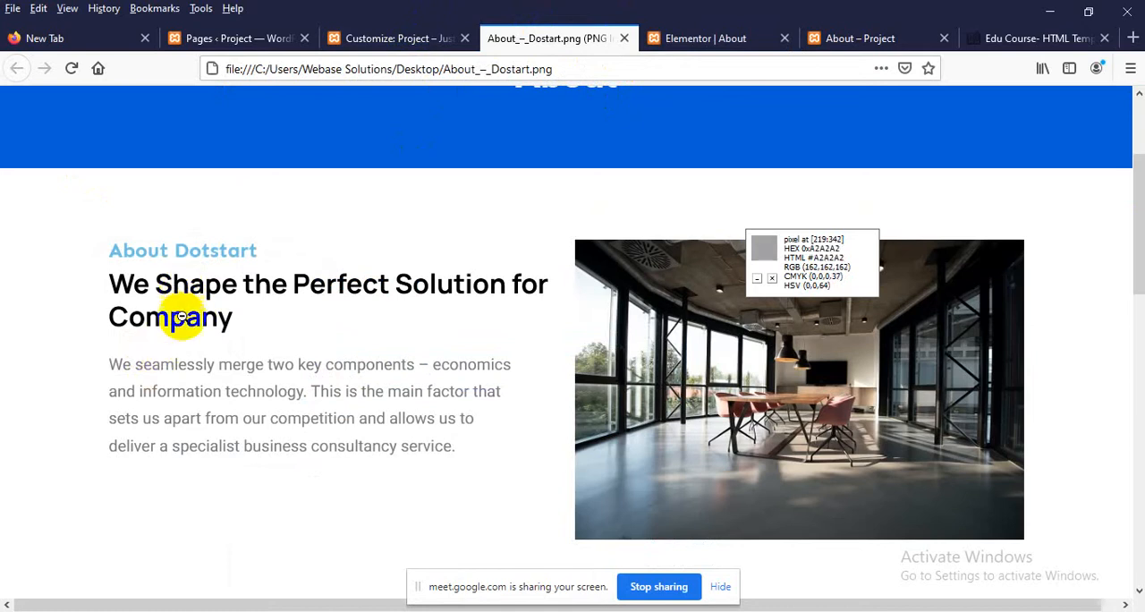
pyautogui.click(690, 44)
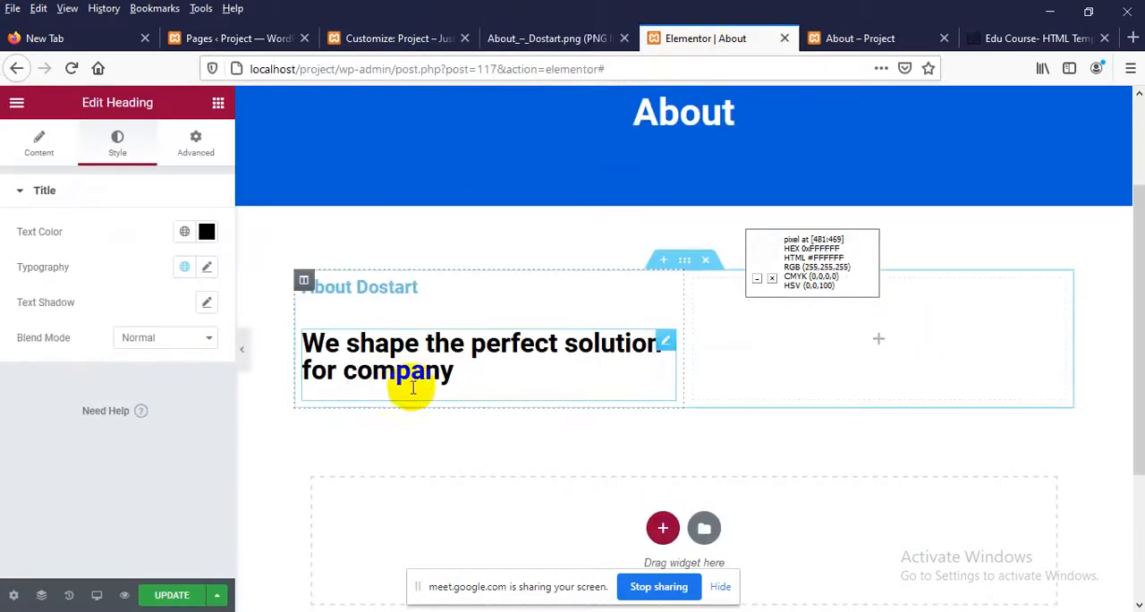
pyautogui.click(206, 267)
pyautogui.scroll(-1, 90, 349)
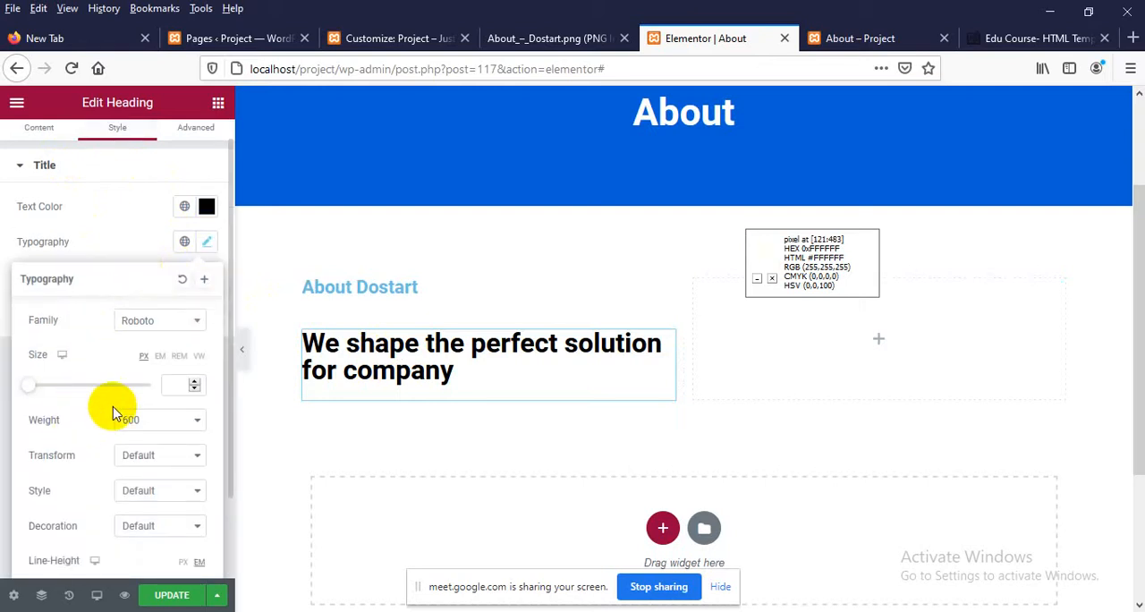
pyautogui.click(165, 428)
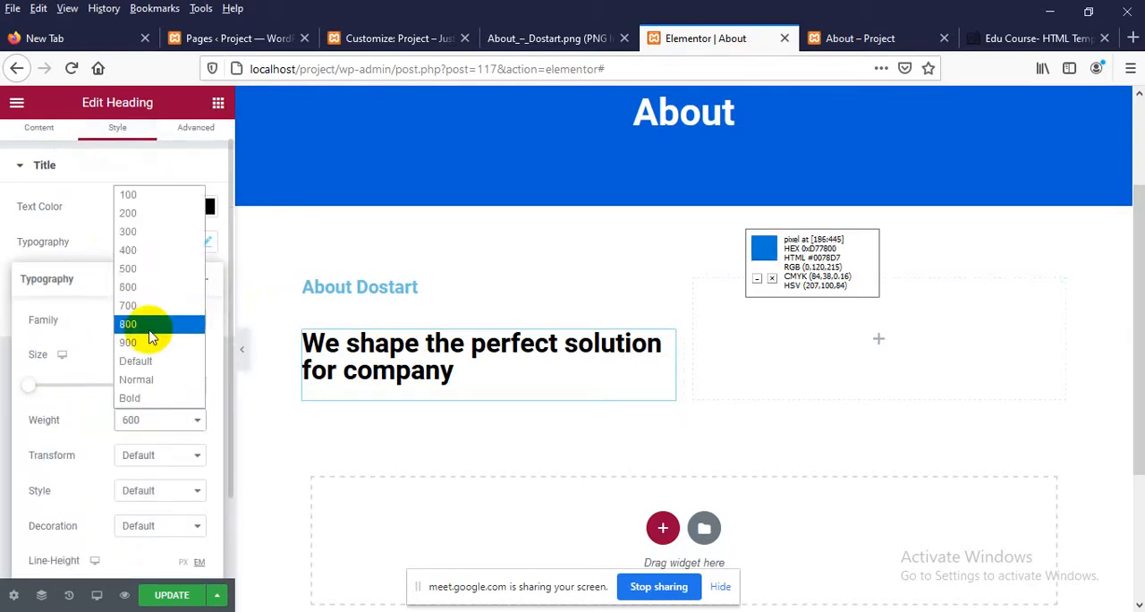
pyautogui.click(151, 270)
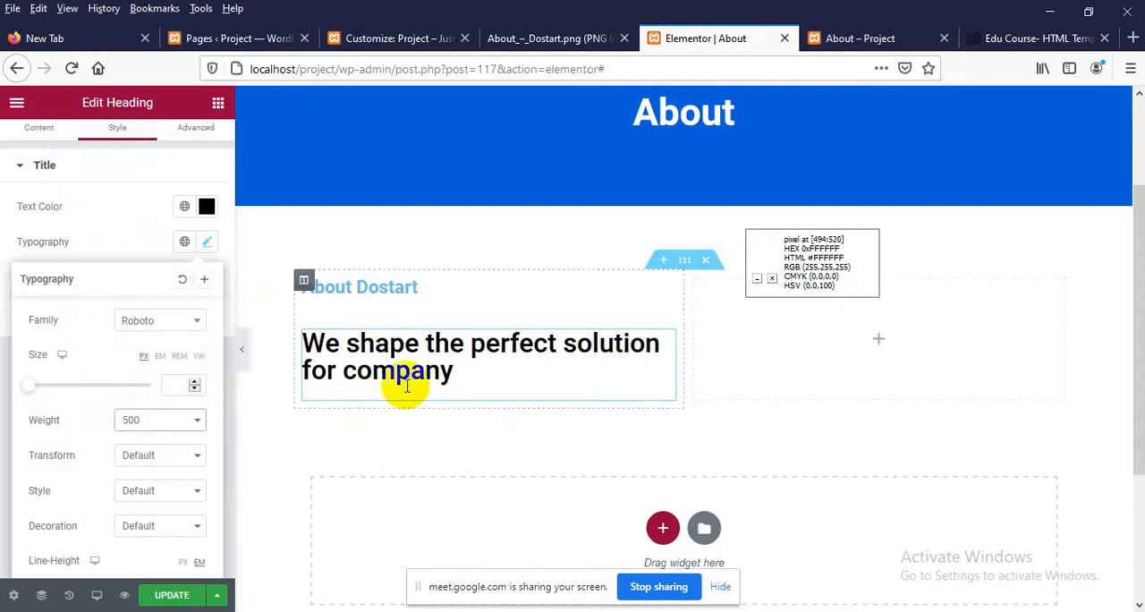
pyautogui.doubleClick(333, 373)
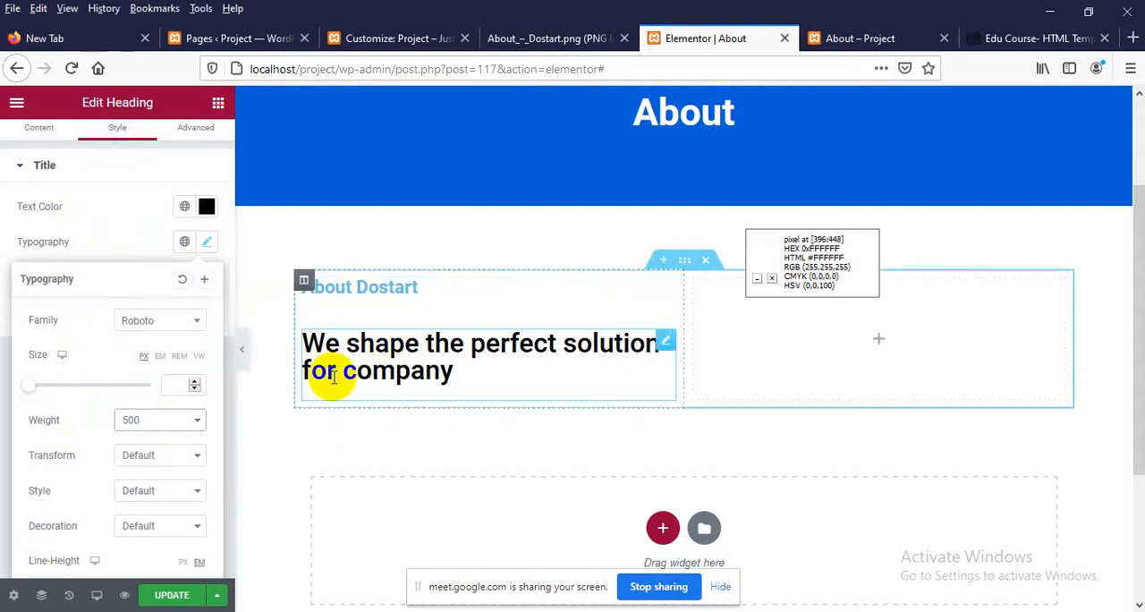
# Set the About Dostart heading's line height to 17 px in its typography settings
pyautogui.click(362, 295)
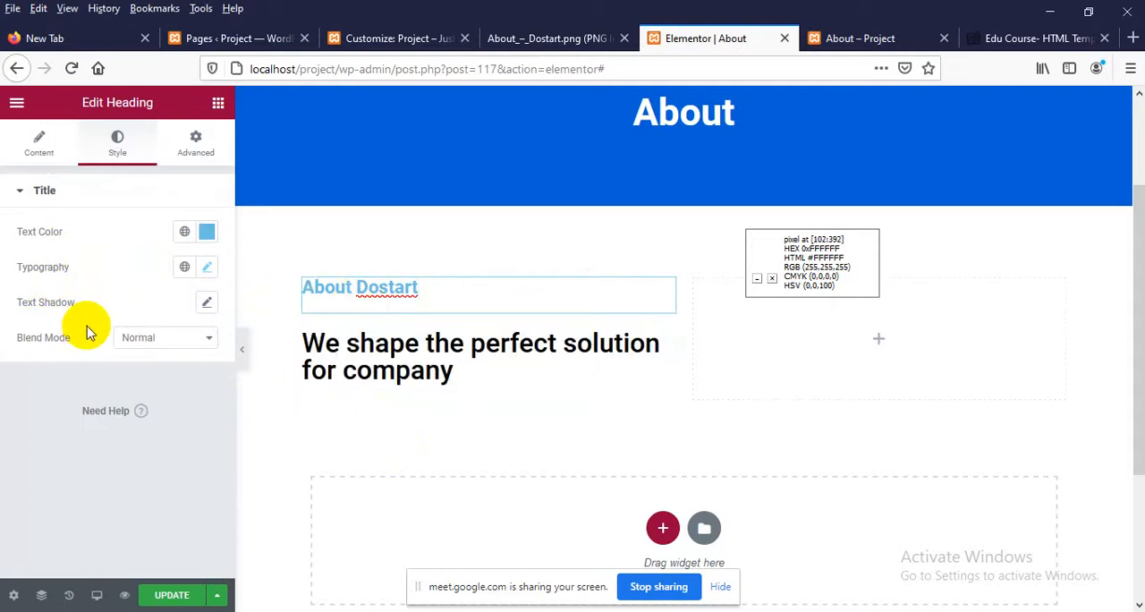
pyautogui.click(205, 266)
pyautogui.scroll(-3, 103, 372)
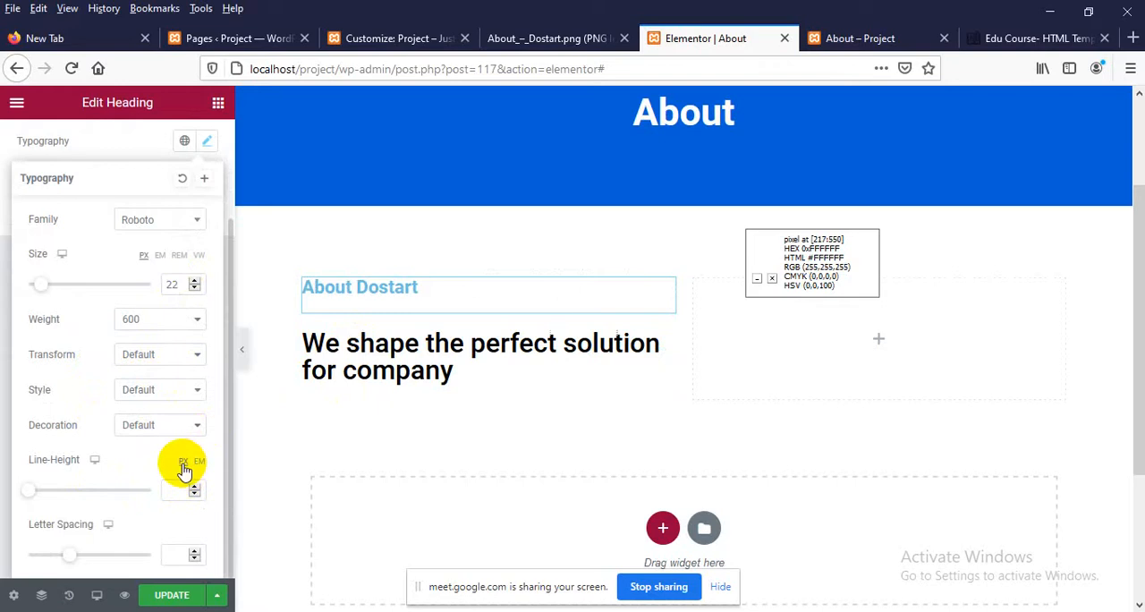
pyautogui.click(176, 488)
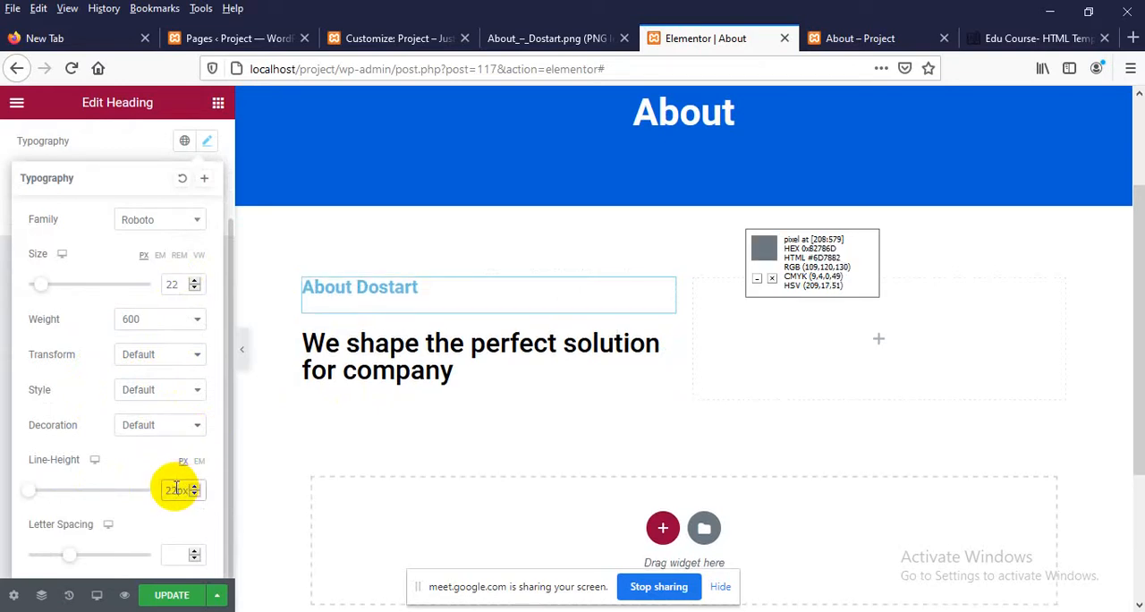
pyautogui.press('Down')
pyautogui.press('Down')
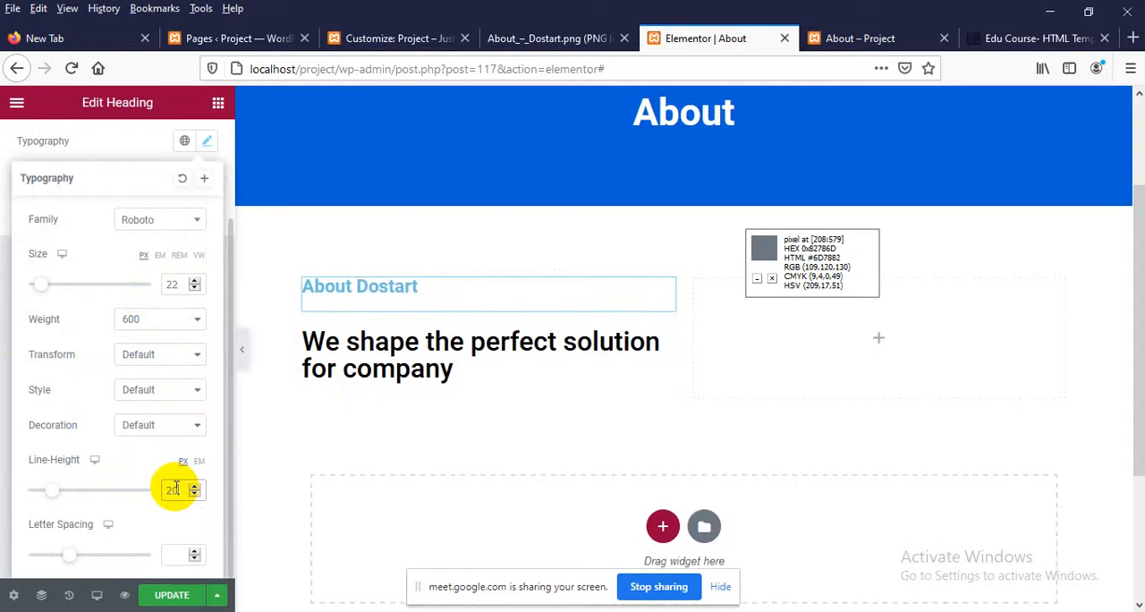
pyautogui.press('Up')
pyautogui.press('Up')
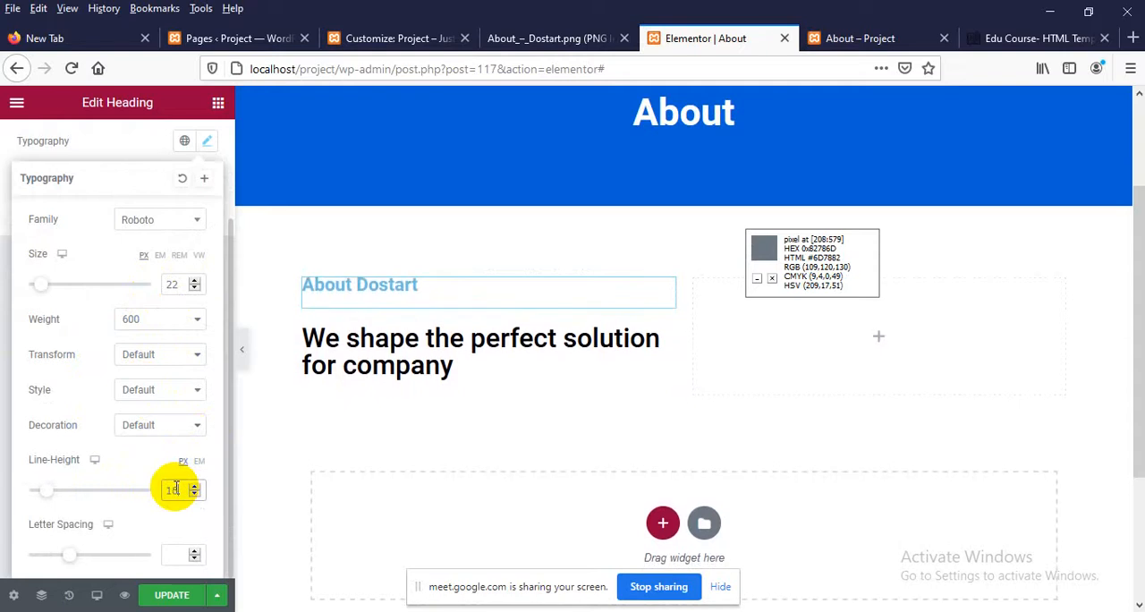
pyautogui.press('Up')
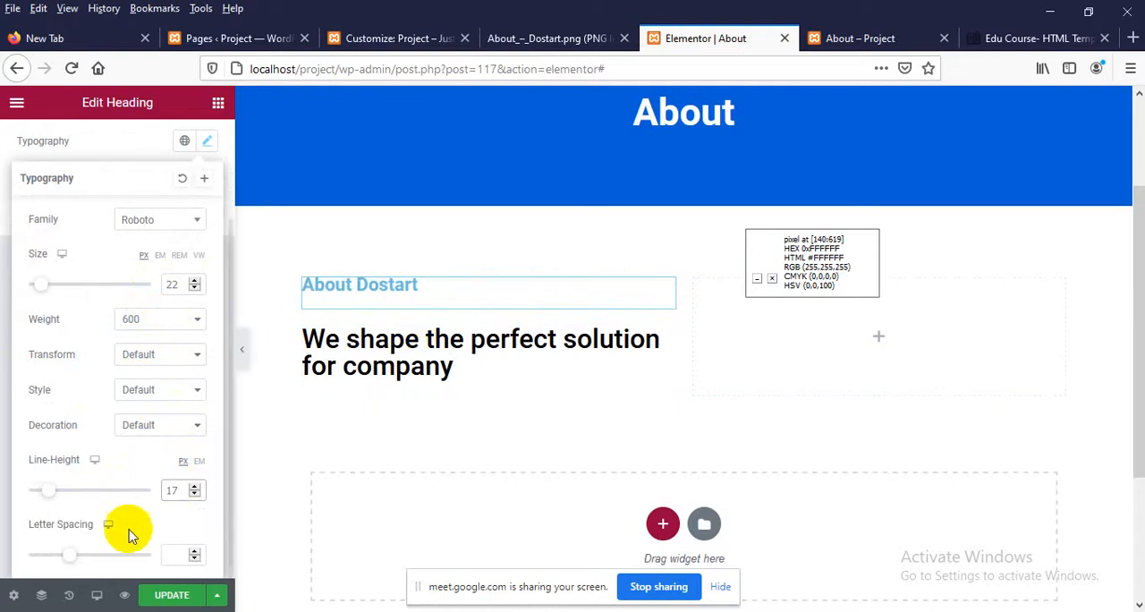
# Update the page, reload the live About page and compare its heading section with the design image
pyautogui.click(166, 597)
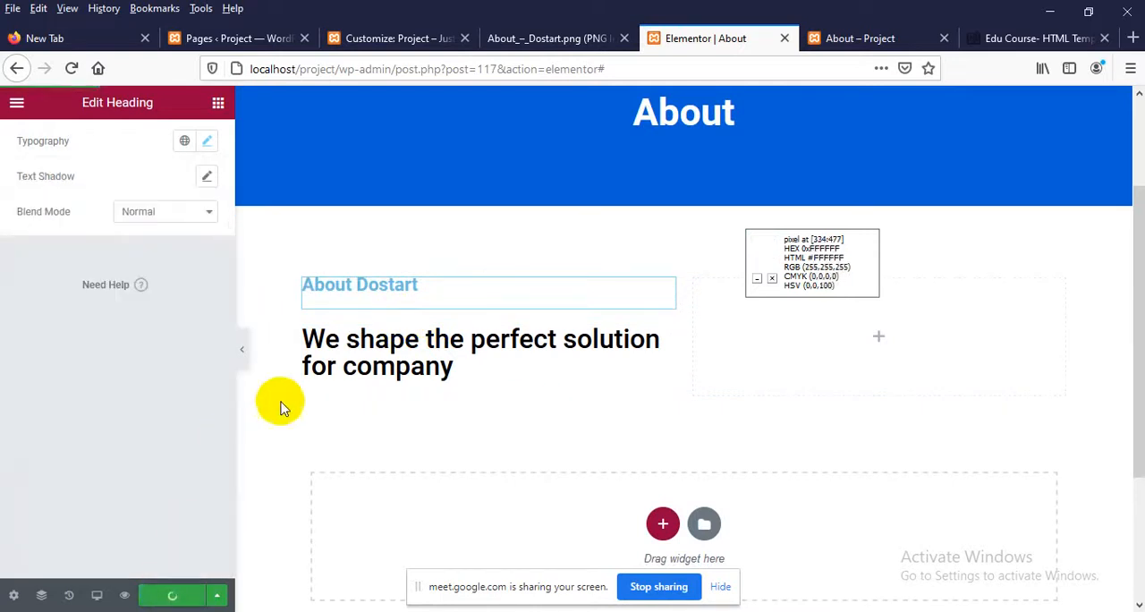
pyautogui.click(861, 35)
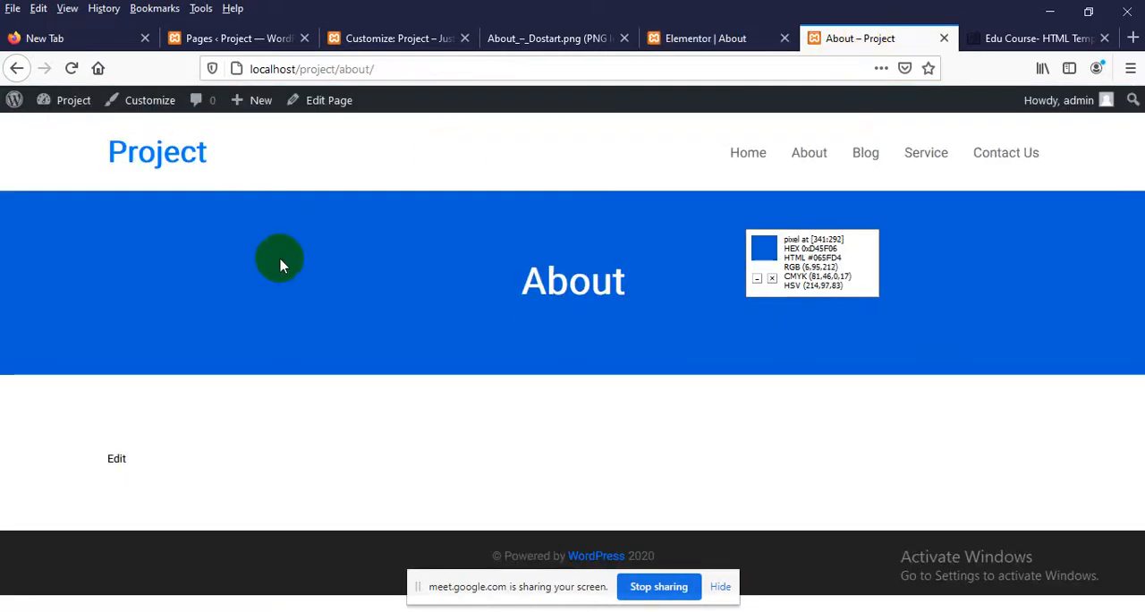
pyautogui.rightClick(283, 245)
pyautogui.click(392, 260)
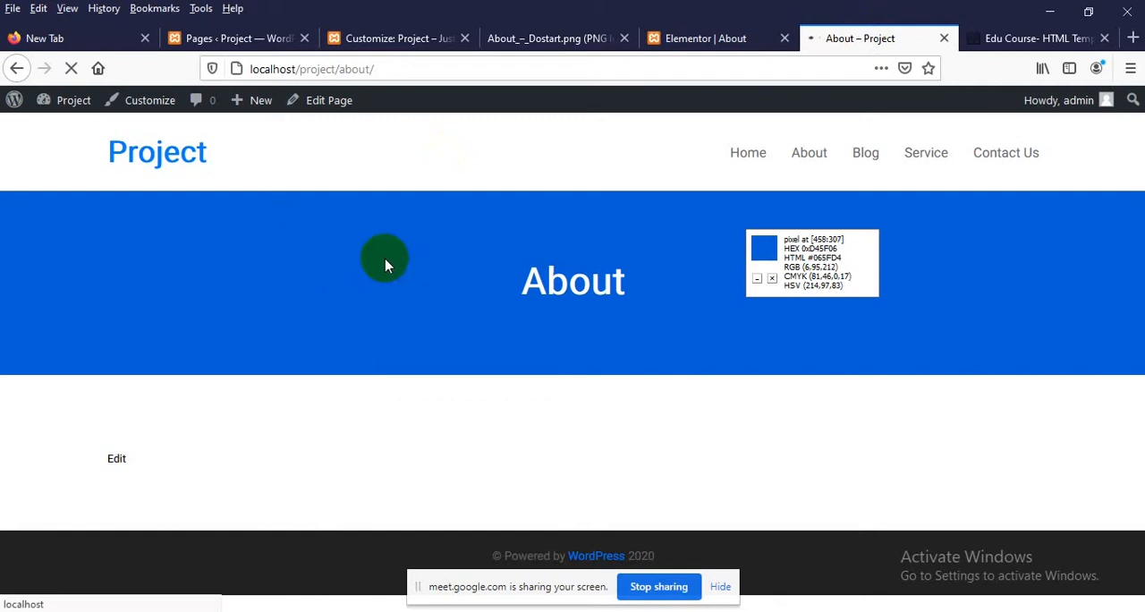
pyautogui.scroll(-2, 355, 297)
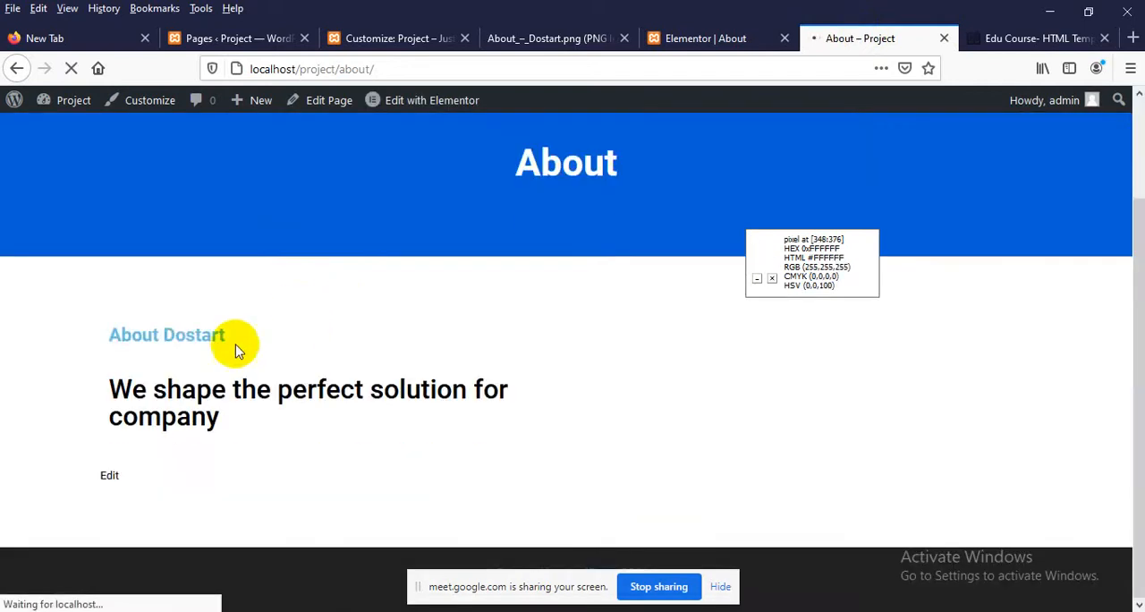
pyautogui.click(523, 36)
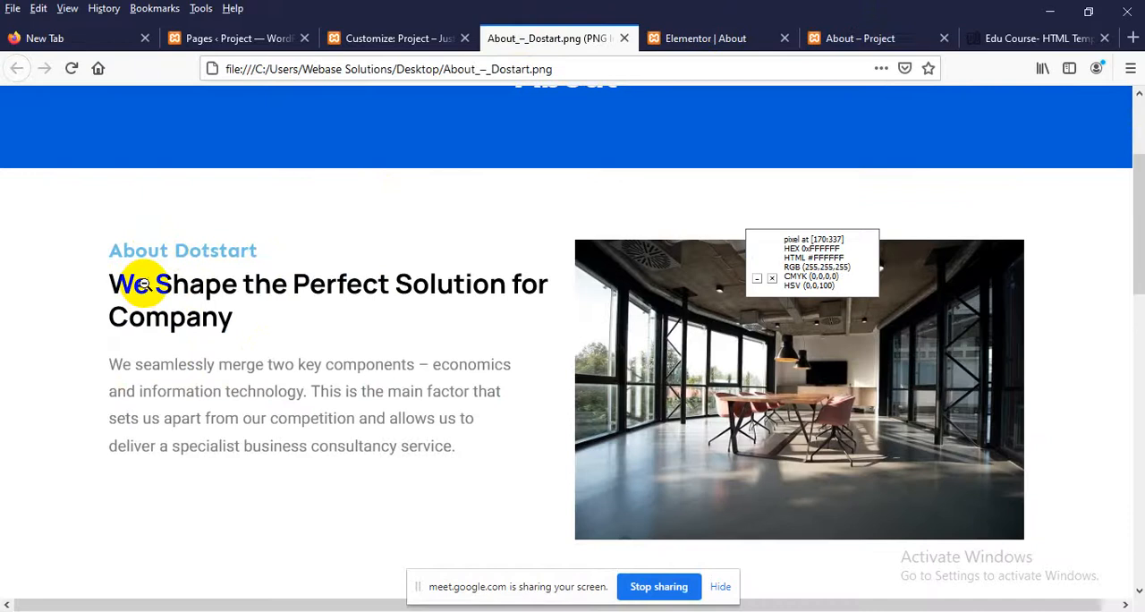
# Set the margin of the "We shape the perfect solution for company" heading to 4 px on all sides
pyautogui.click(673, 38)
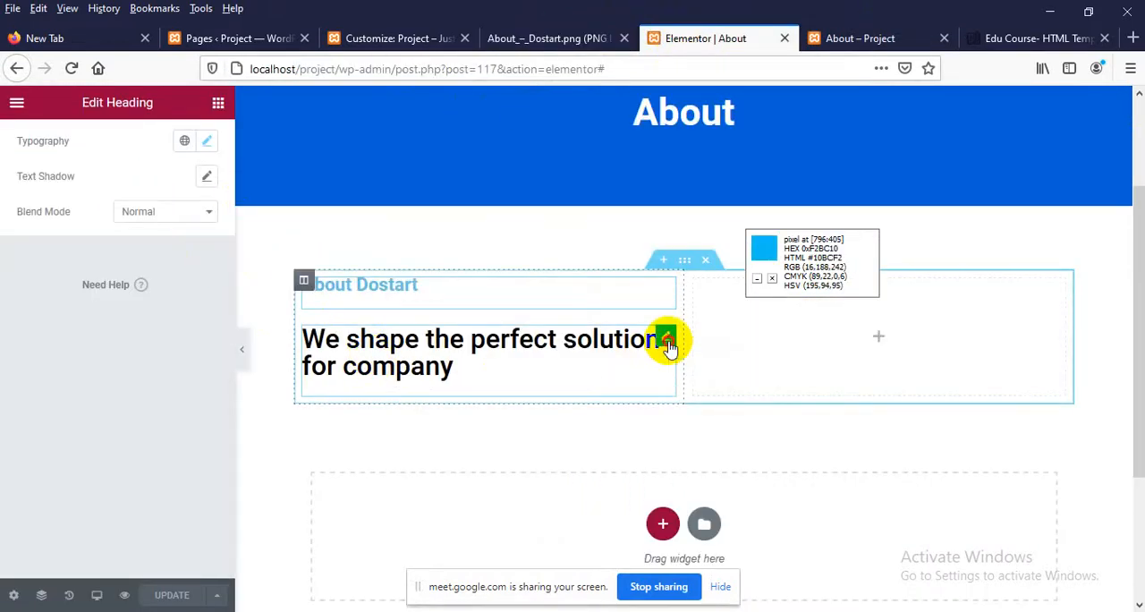
pyautogui.click(669, 344)
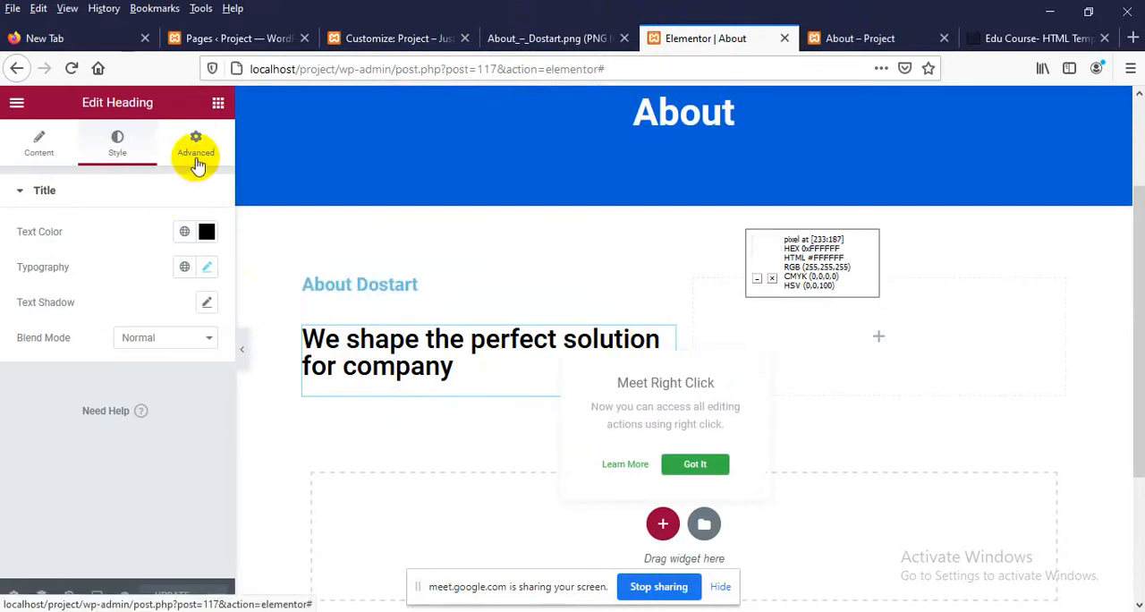
pyautogui.click(197, 154)
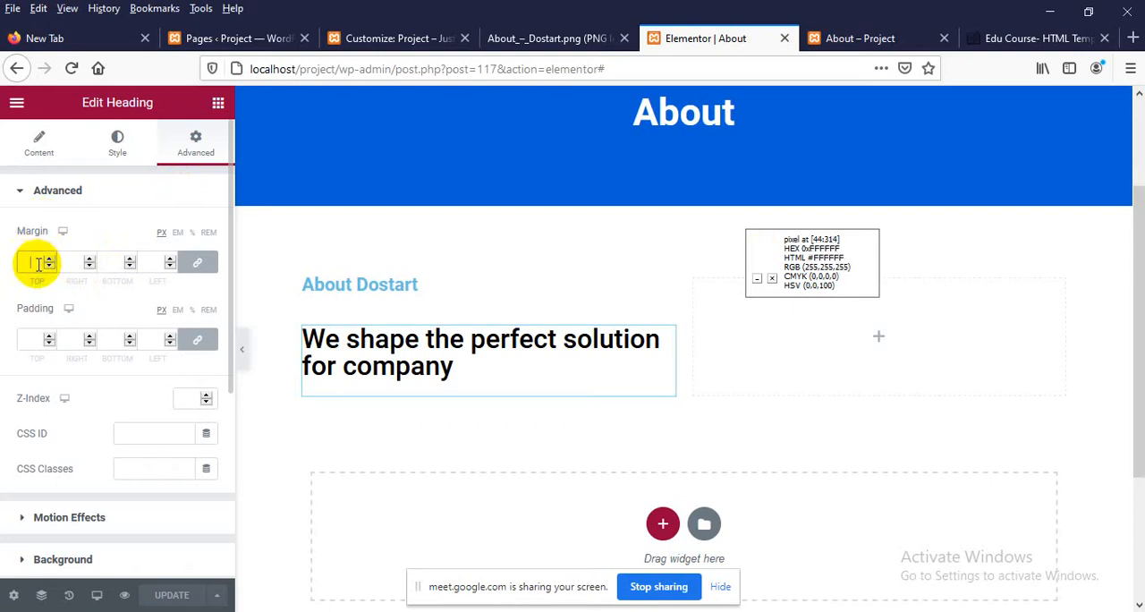
pyautogui.write('3')
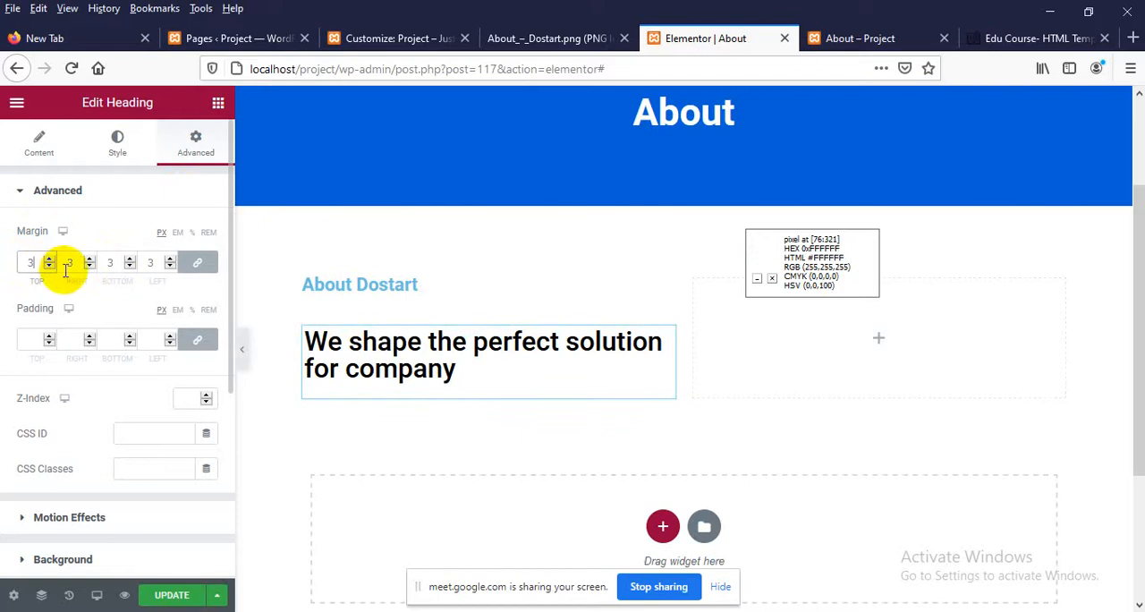
pyautogui.press('Up')
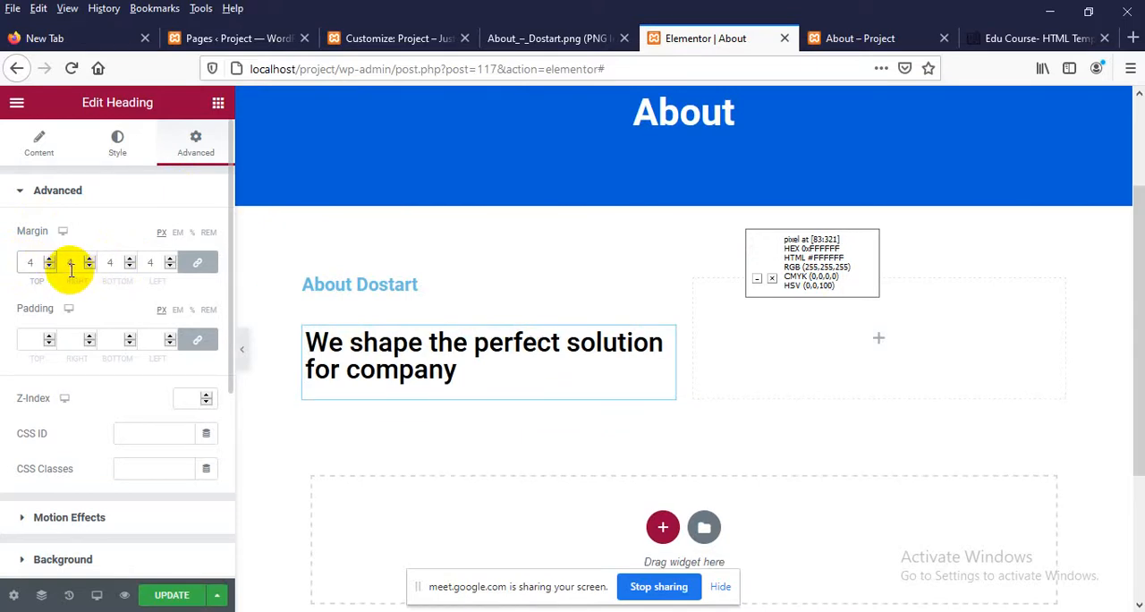
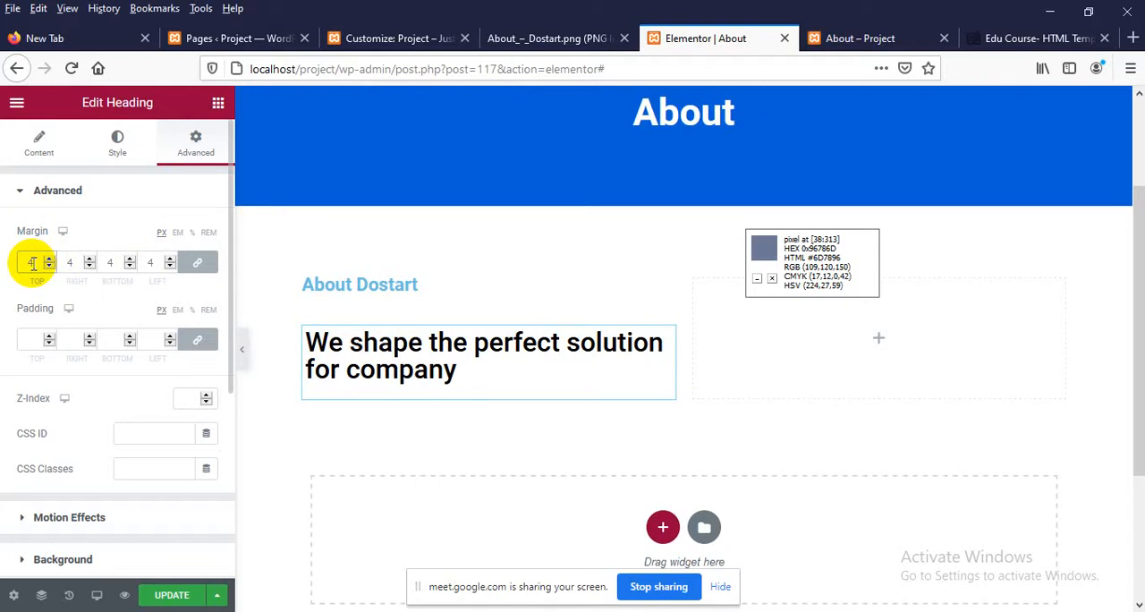
# Set the second heading's margin to 0 px on all sides and unlink the four margin values
pyautogui.click(33, 262)
pyautogui.write('4')
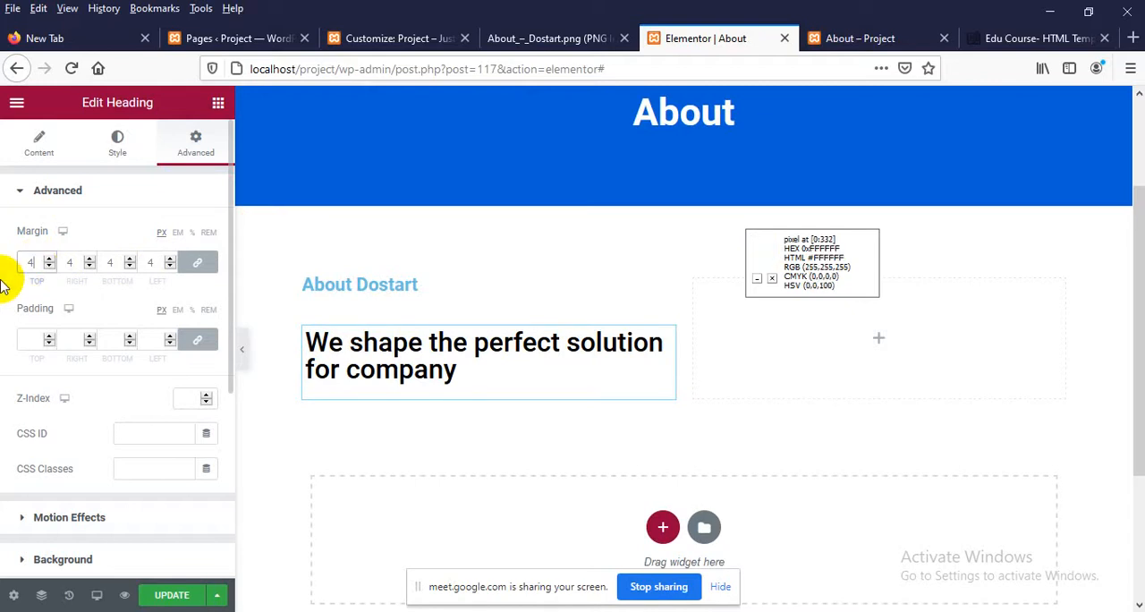
pyautogui.click(206, 268)
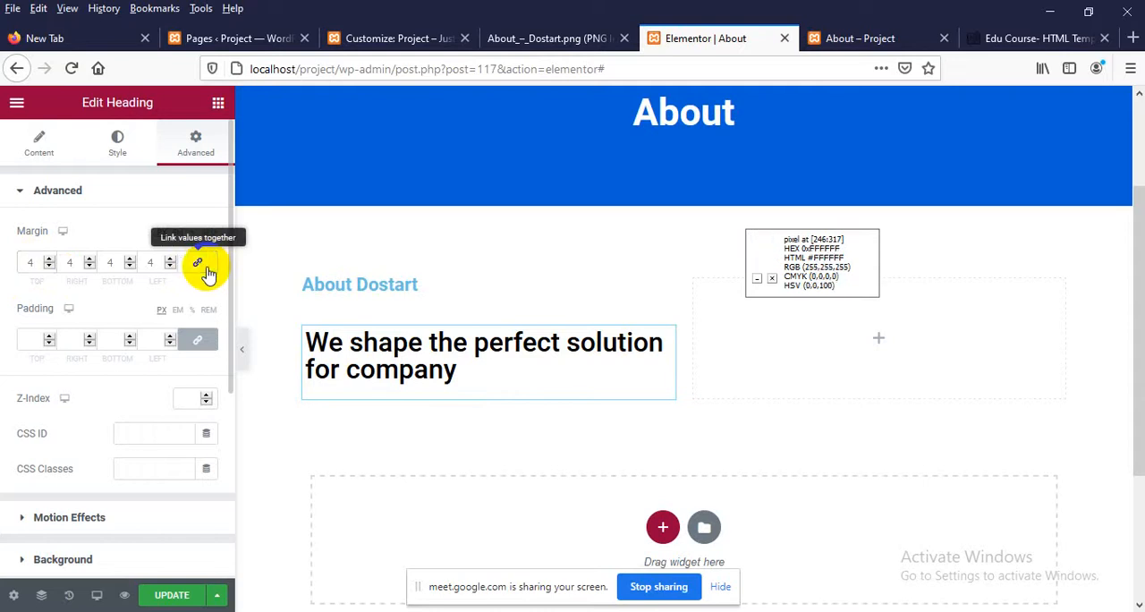
pyautogui.click(206, 269)
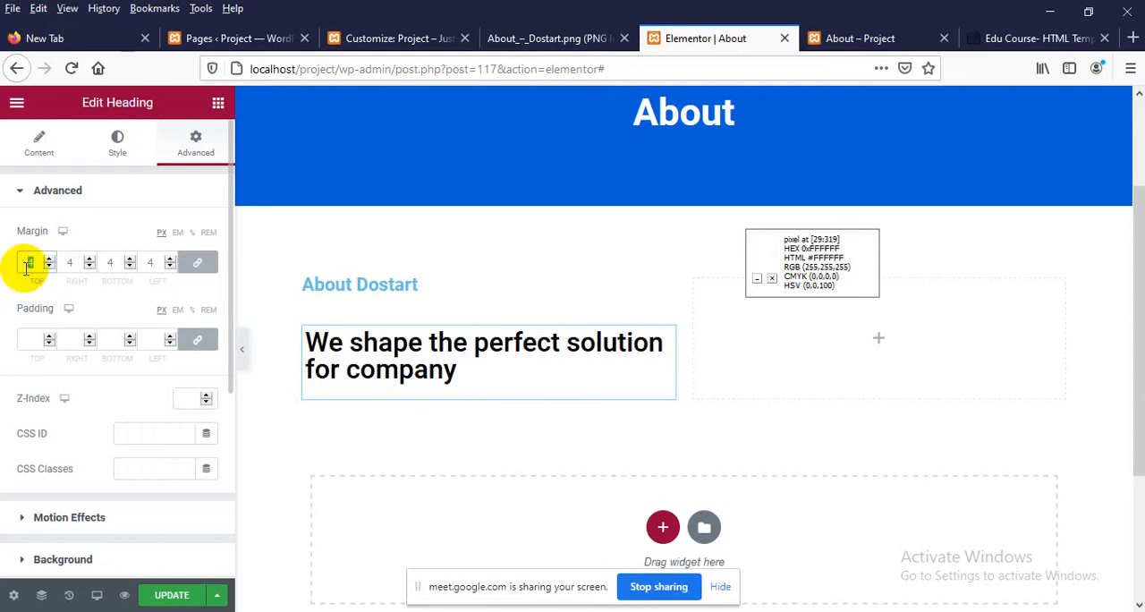
pyautogui.write('0')
pyautogui.click(199, 262)
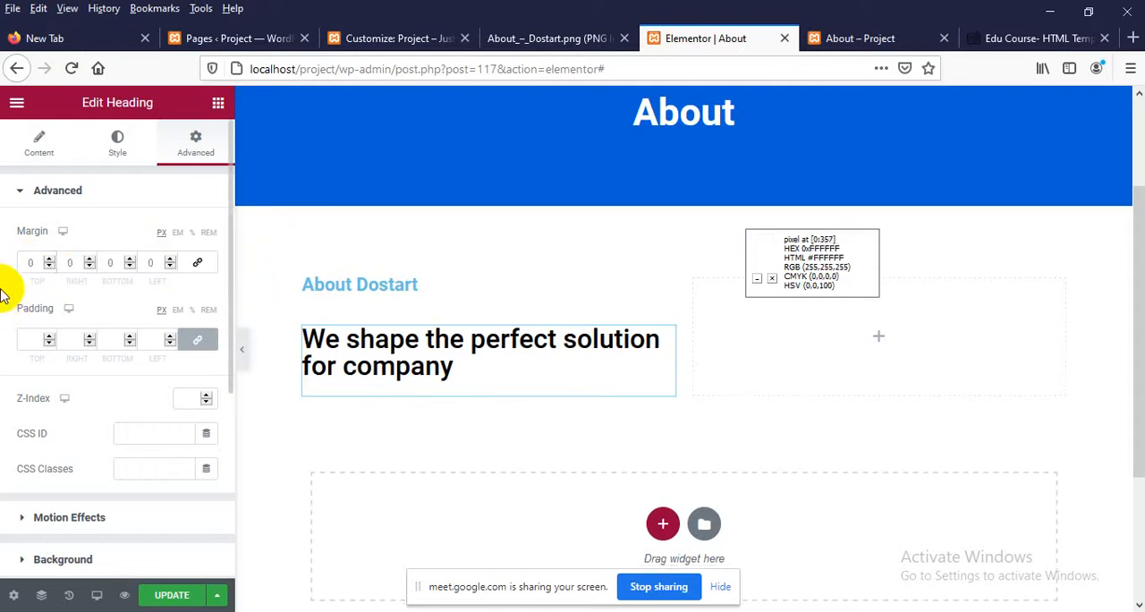
# Set only the top margin of the "We shape the perfect solution for company" heading to -29 px
pyautogui.press('Up')
pyautogui.press('Up')
pyautogui.press('Up')
pyautogui.press('Up')
pyautogui.press('Up')
pyautogui.press('Up')
pyautogui.press('Up')
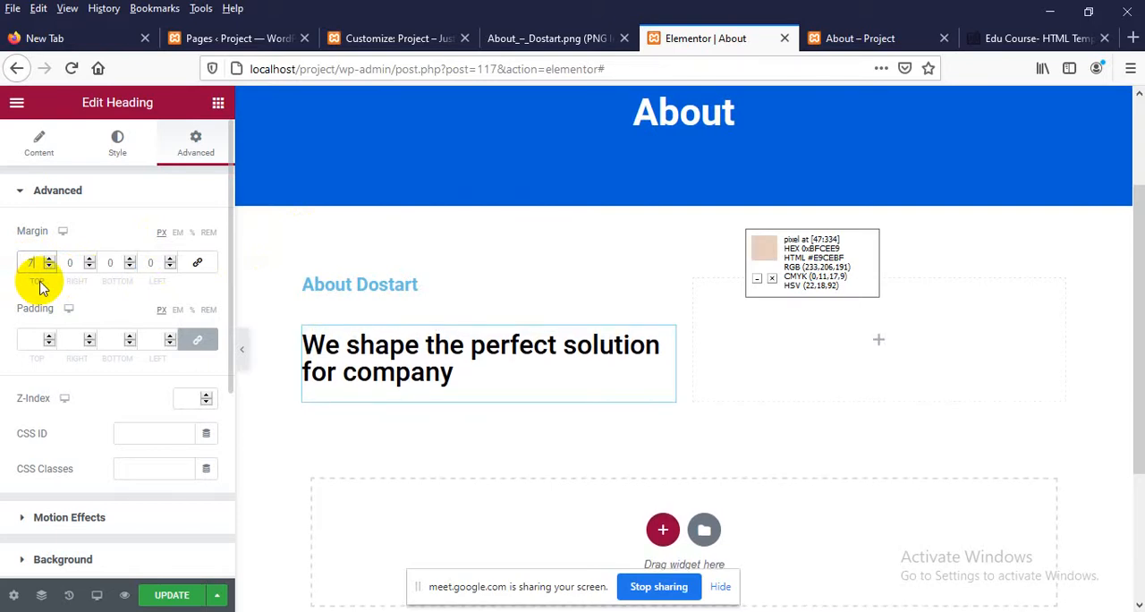
pyautogui.press('Down')
pyautogui.press('Down')
pyautogui.press('Down')
pyautogui.press('Down')
pyautogui.press('Down')
pyautogui.press('Down')
pyautogui.press('Down')
pyautogui.press('Down')
pyautogui.press('Down')
pyautogui.press('Down')
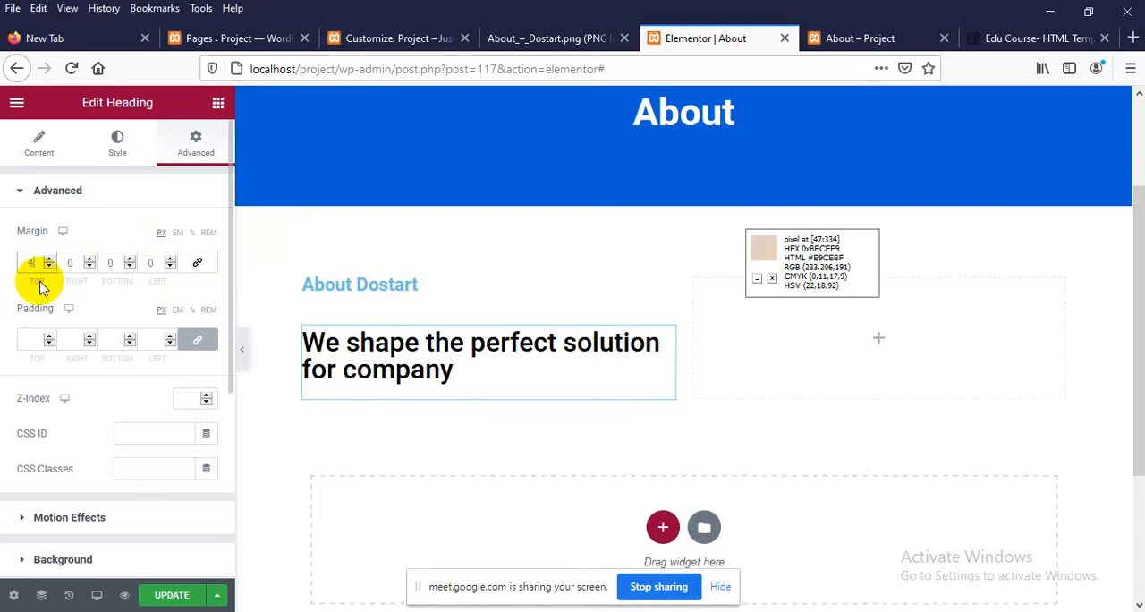
pyautogui.press('Down')
pyautogui.press('Down')
pyautogui.press('Down')
pyautogui.press('Down')
pyautogui.press('Down')
pyautogui.press('Down')
pyautogui.press('Down')
pyautogui.press('Down')
pyautogui.press('Down')
pyautogui.press('Down')
pyautogui.press('Down')
pyautogui.press('Down')
pyautogui.press('Down')
pyautogui.press('Down')
pyautogui.press('Down')
pyautogui.press('Down')
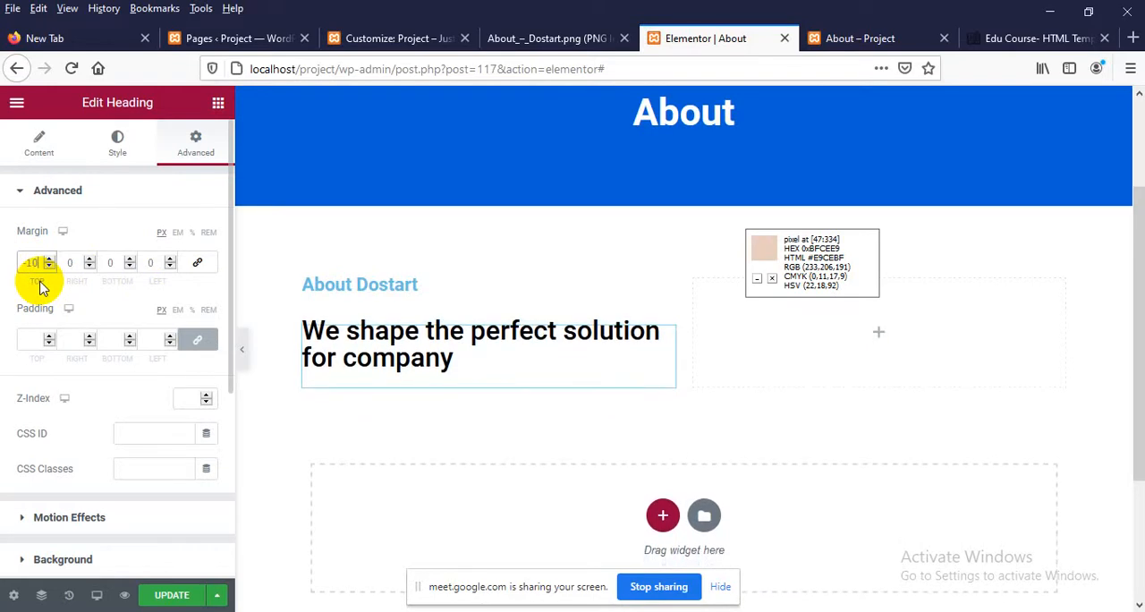
pyautogui.press('Down')
pyautogui.press('Down')
pyautogui.press('Down')
pyautogui.press('Down')
pyautogui.press('Down')
pyautogui.press('Down')
pyautogui.press('Down')
pyautogui.press('Down')
pyautogui.press('Down')
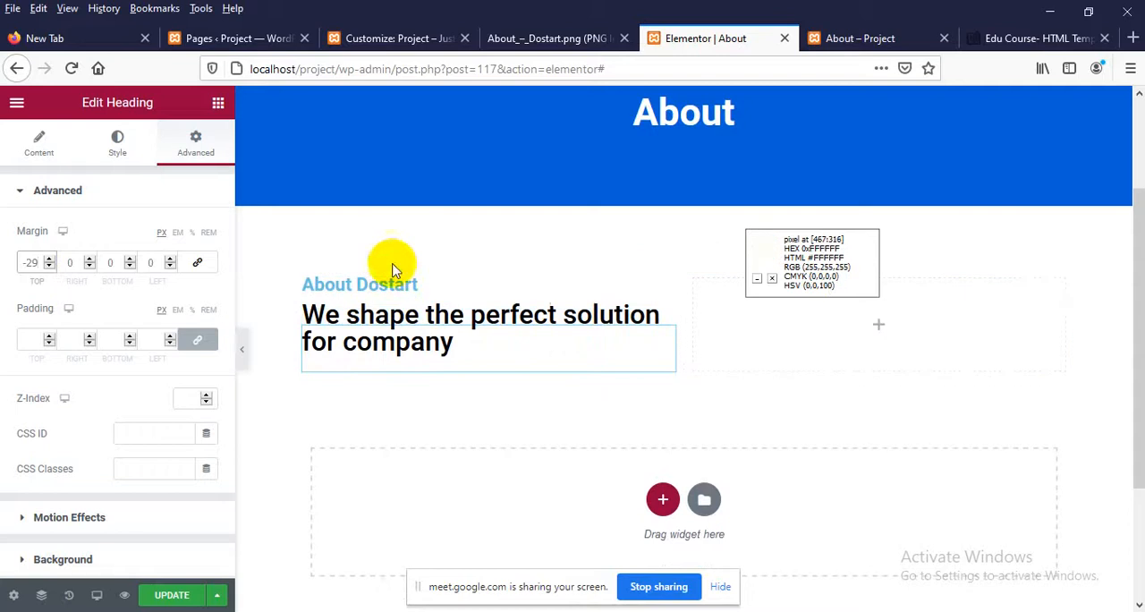
# Update the page, reload the live About page and compare the spacing between its two headings with the design image
pyautogui.click(170, 594)
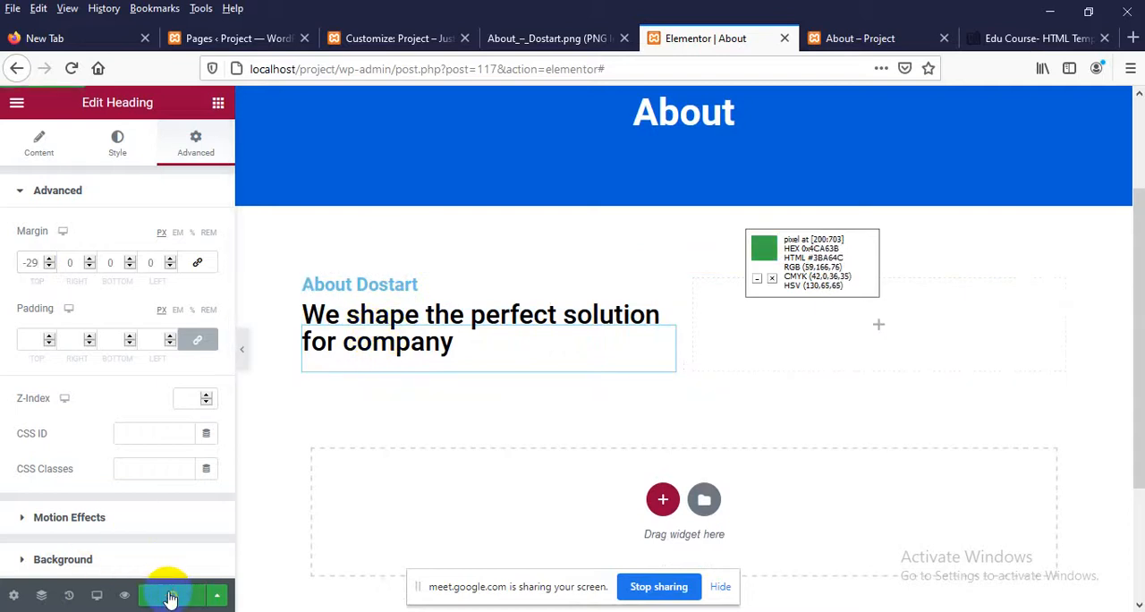
pyautogui.click(823, 39)
pyautogui.rightClick(331, 302)
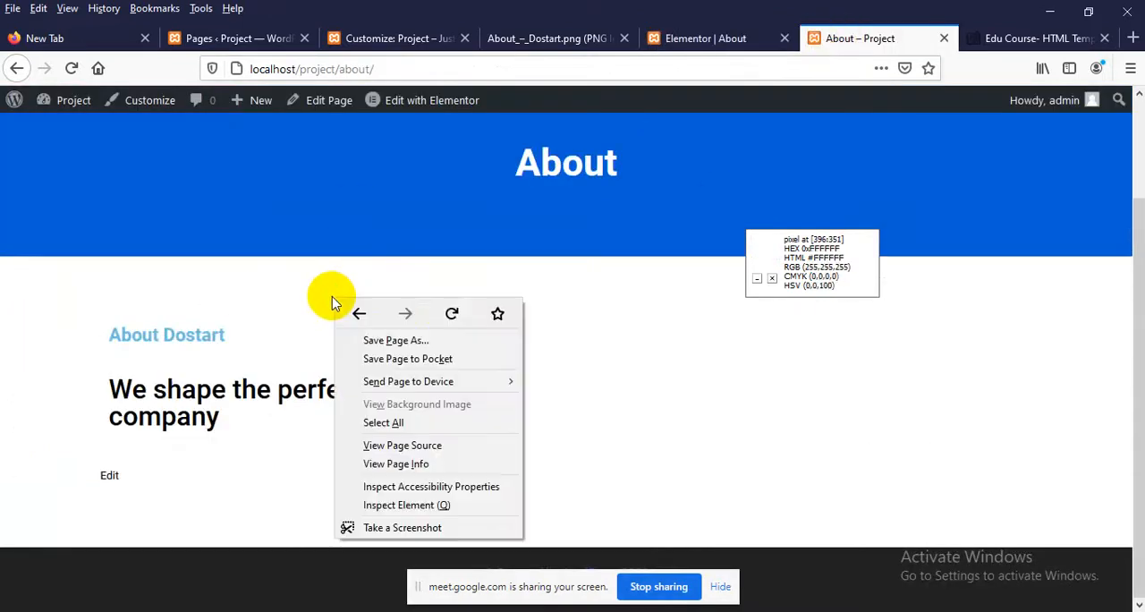
pyautogui.click(449, 314)
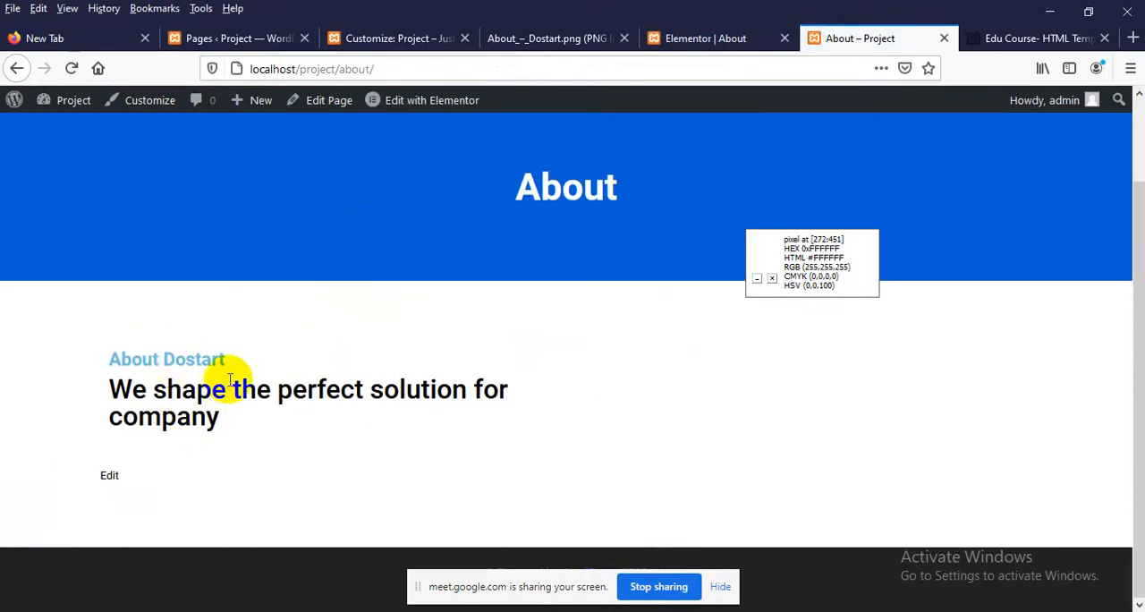
pyautogui.click(549, 38)
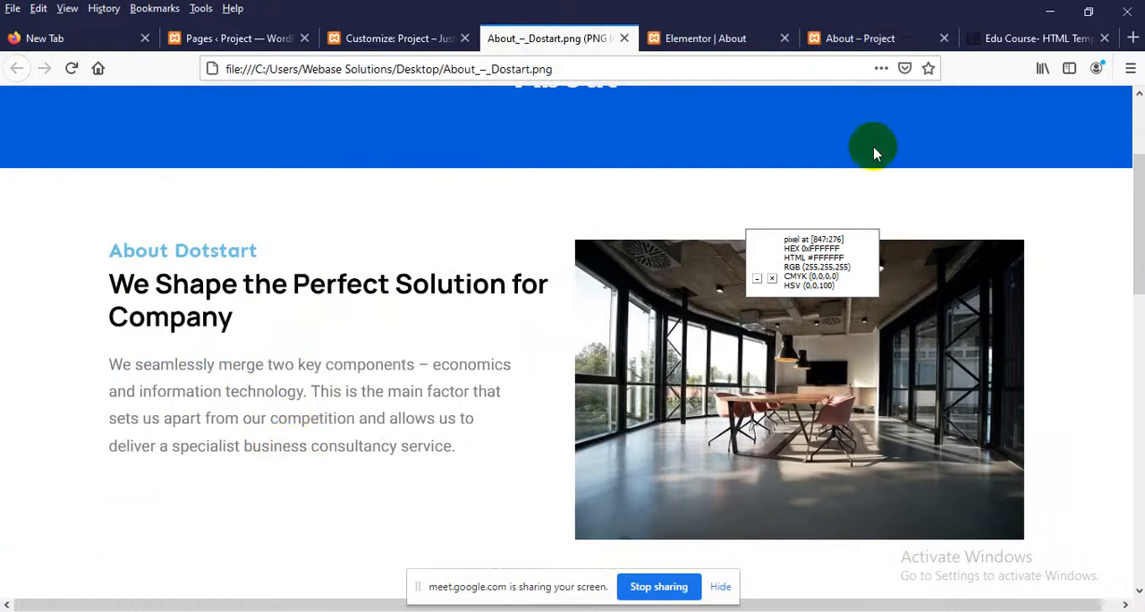
# Copy the first paragraph under "About EduCourse Template" on the Edu Course website, starting "Curabitur ut est a mi fermentum tristique"
pyautogui.click(1000, 38)
pyautogui.scroll(-2, 68, 394)
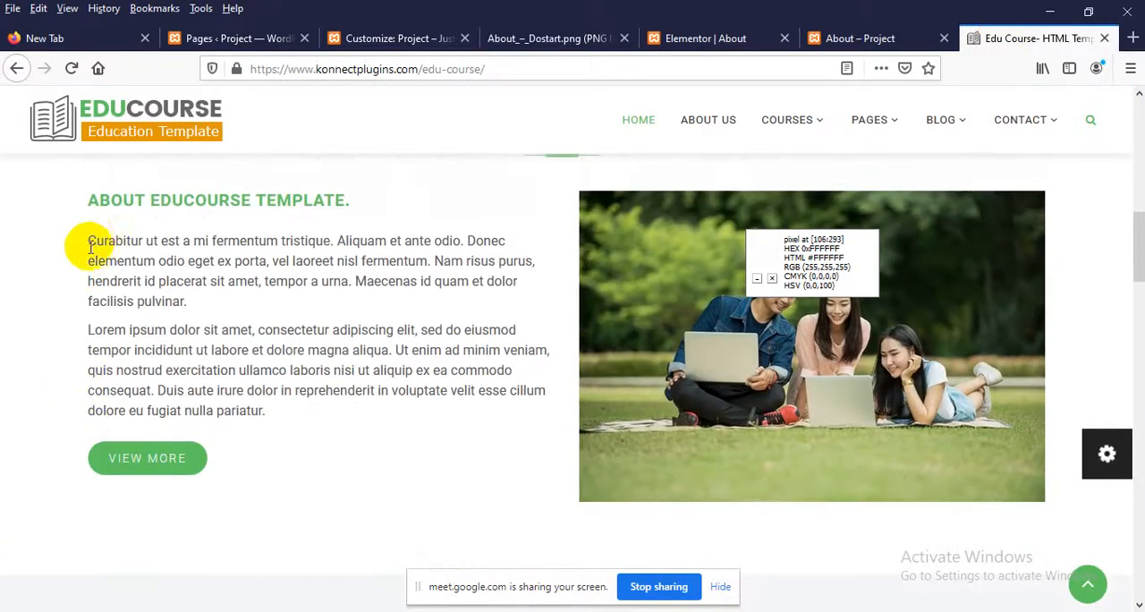
pyautogui.moveTo(80, 242); pyautogui.dragTo(195, 306)
pyautogui.hotkey('ctrl', 'c')
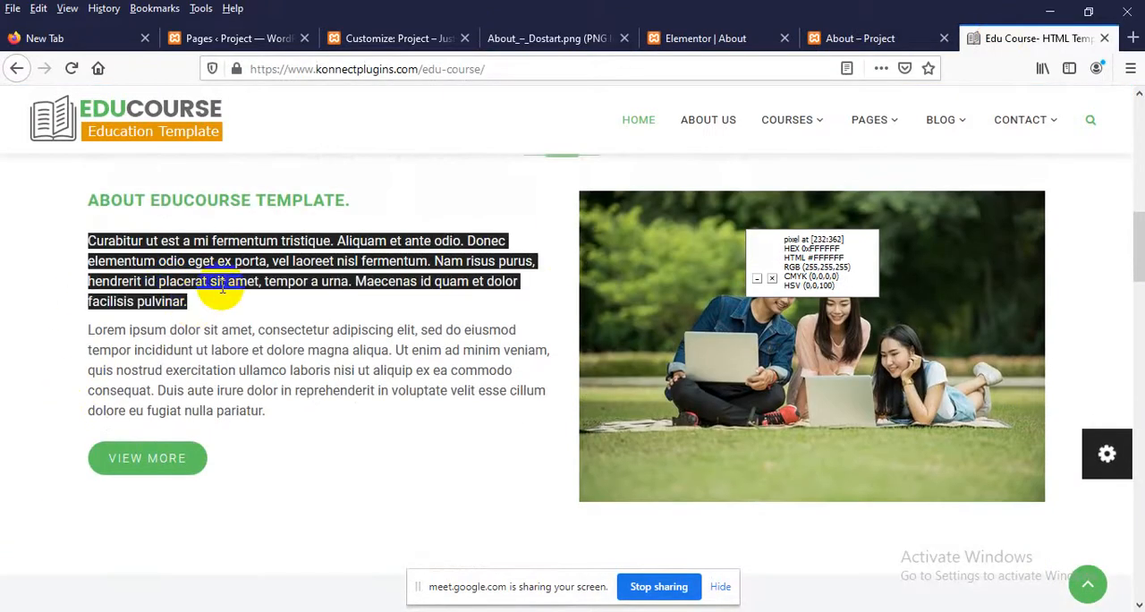
# Add a Text Editor widget below the second heading in Elementor and replace its placeholder text with the copied paragraph
pyautogui.click(685, 39)
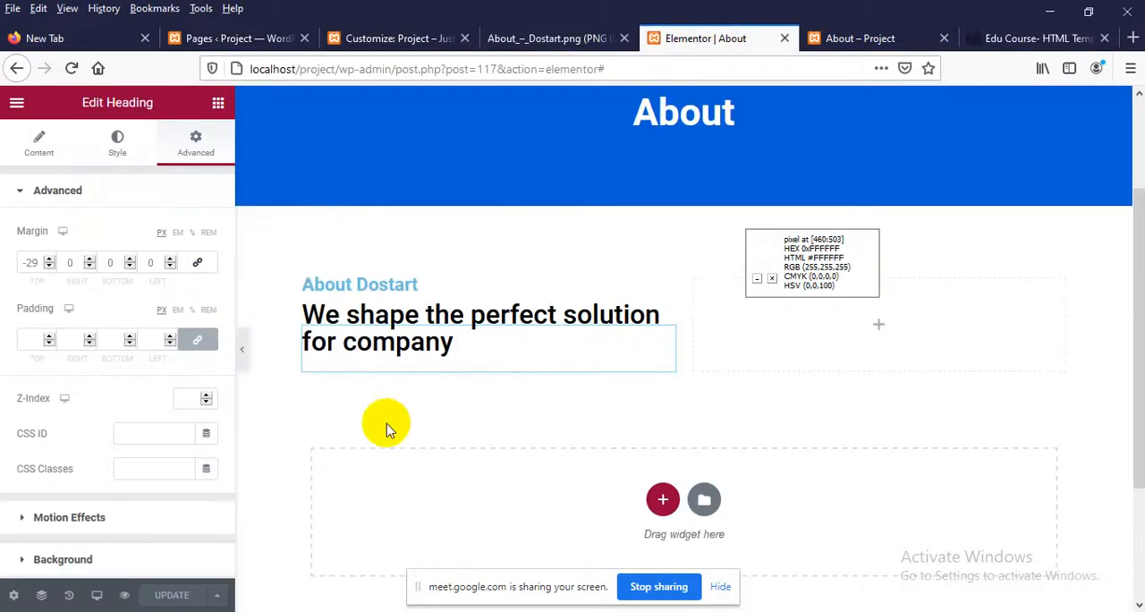
pyautogui.click(217, 105)
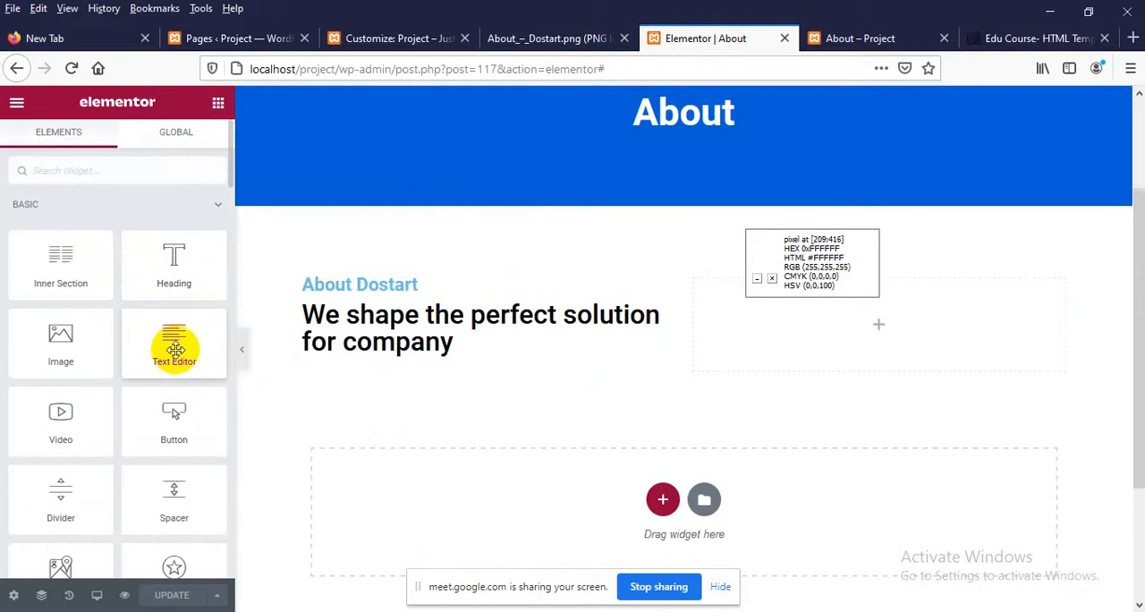
pyautogui.moveTo(172, 342); pyautogui.dragTo(445, 349)
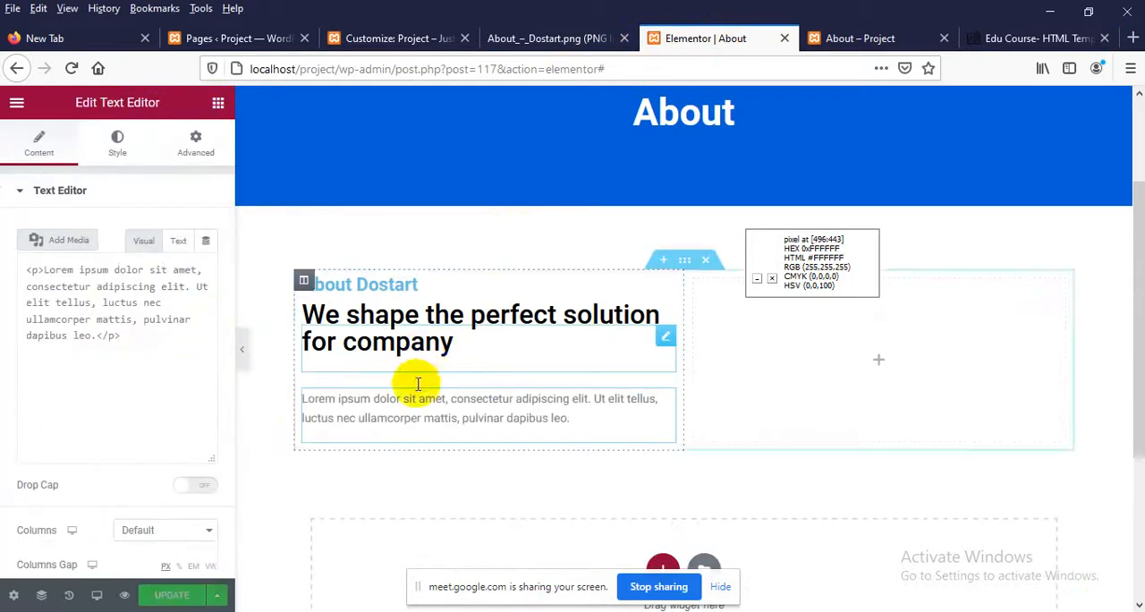
pyautogui.click(178, 241)
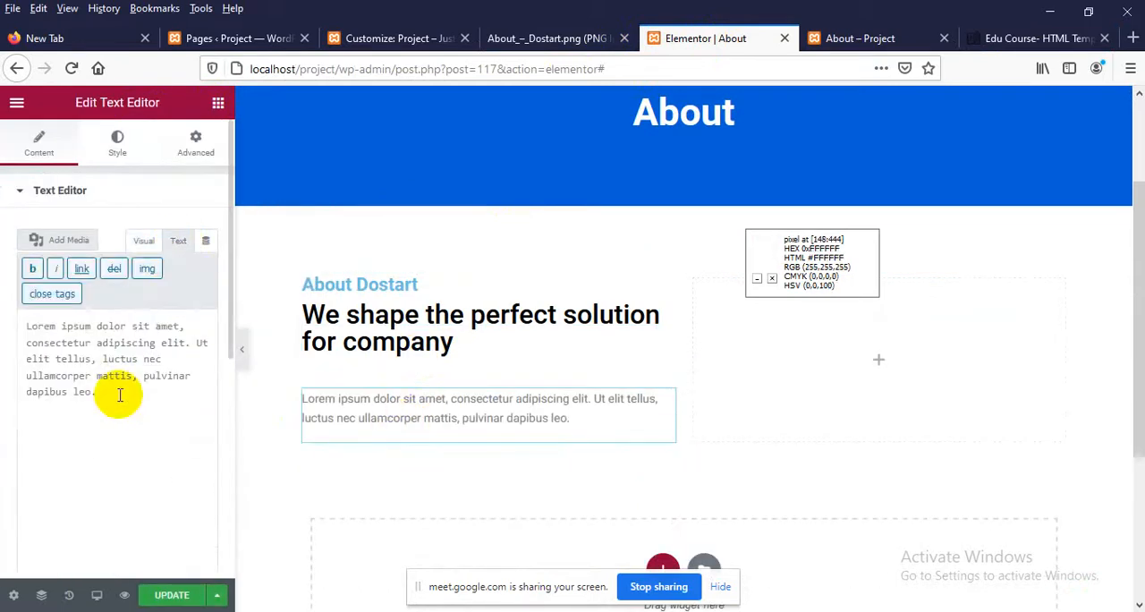
pyautogui.moveTo(117, 390); pyautogui.dragTo(5, 325)
pyautogui.hotkey('ctrl', 'v')
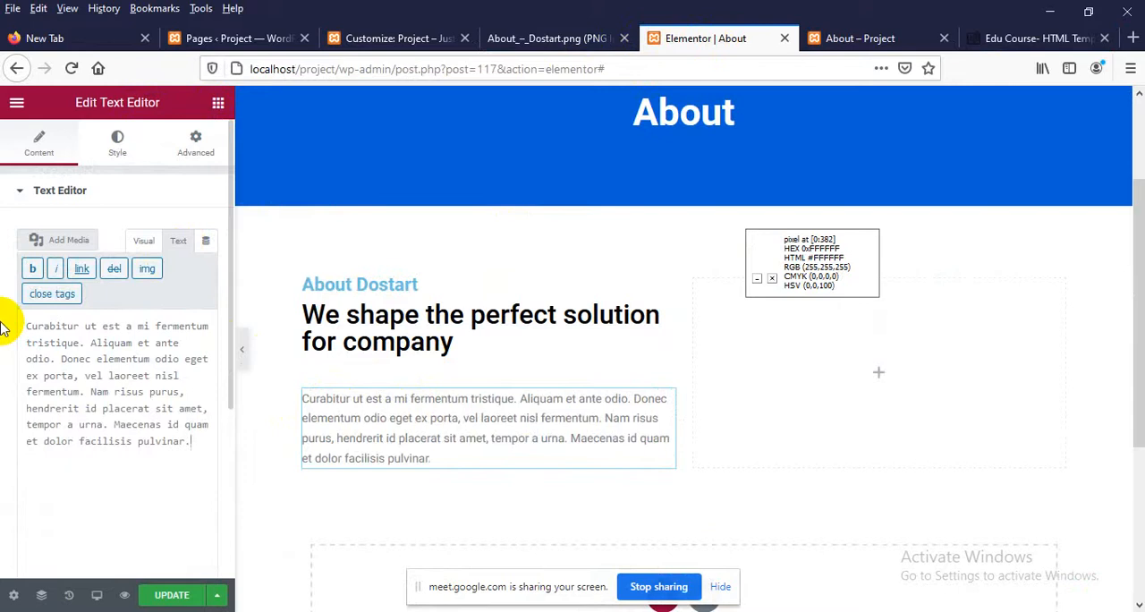
# Check the paragraph against the design image and set its typography size to 17 px
pyautogui.click(543, 39)
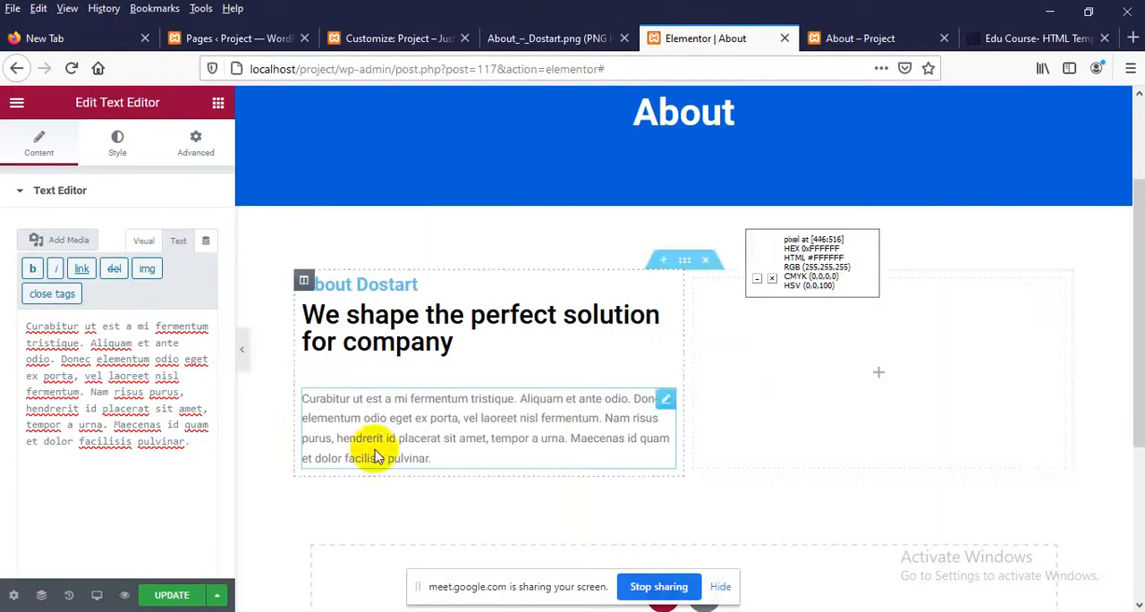
pyautogui.click(119, 157)
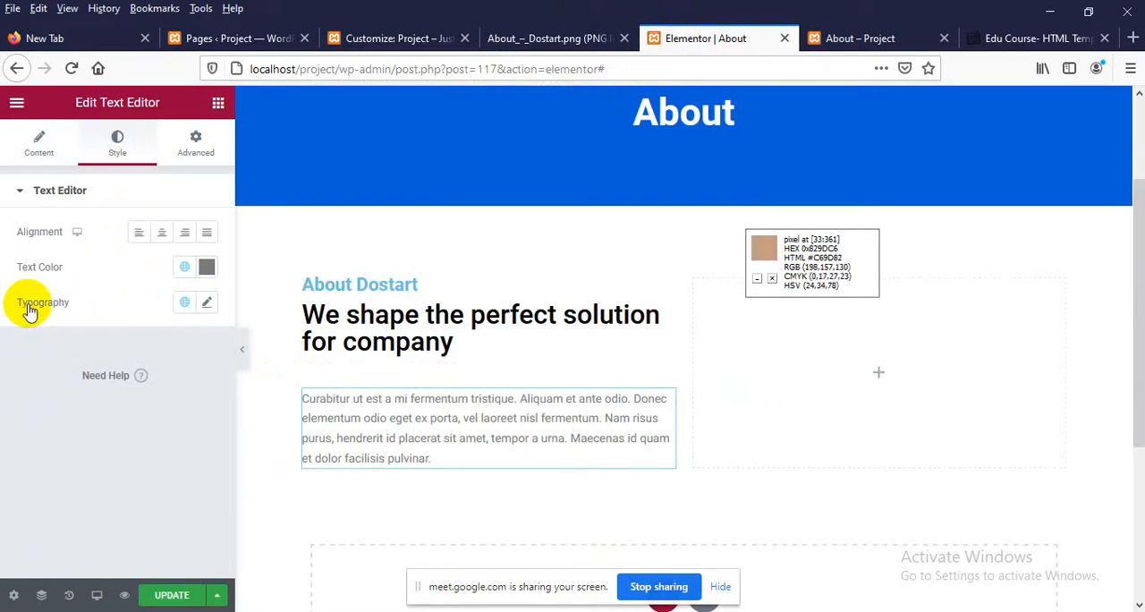
pyautogui.click(209, 307)
pyautogui.scroll(-2, 89, 375)
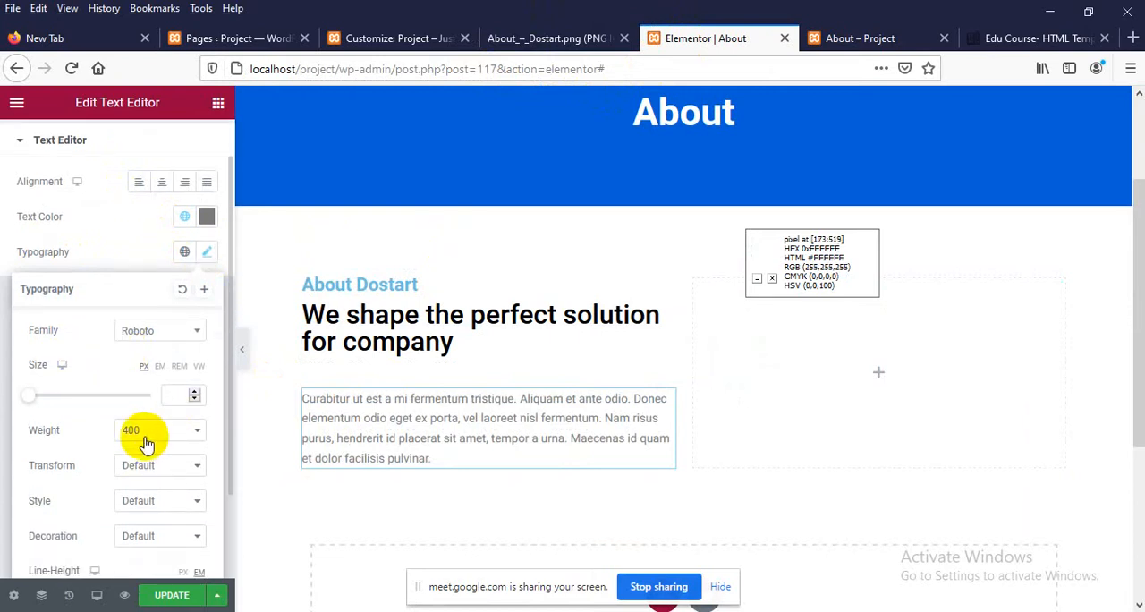
pyautogui.scroll(-1, 143, 440)
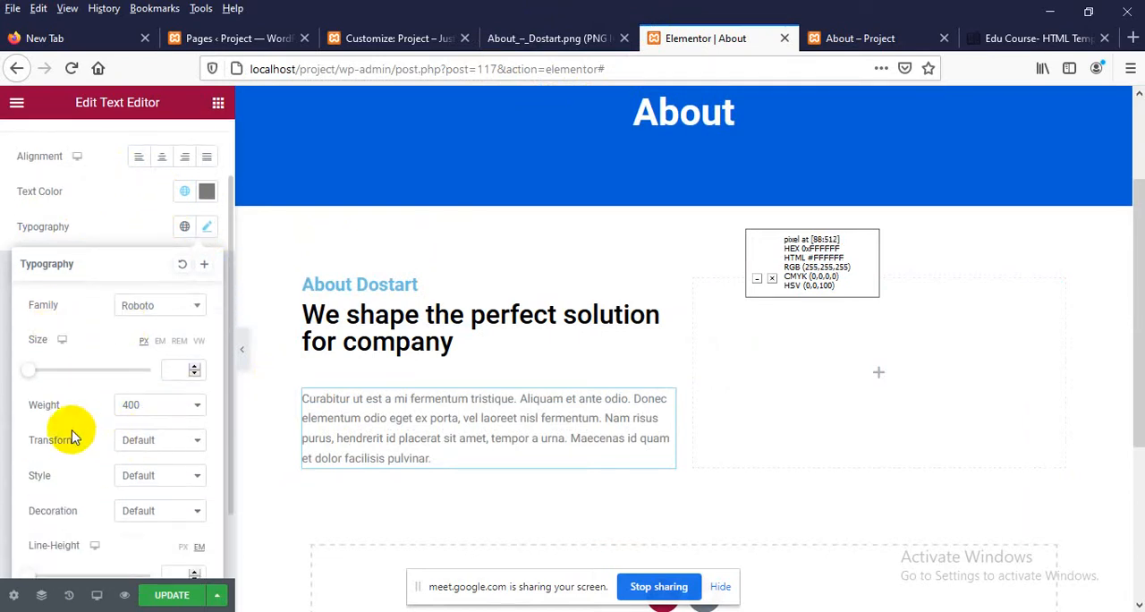
pyautogui.click(147, 440)
pyautogui.click(148, 440)
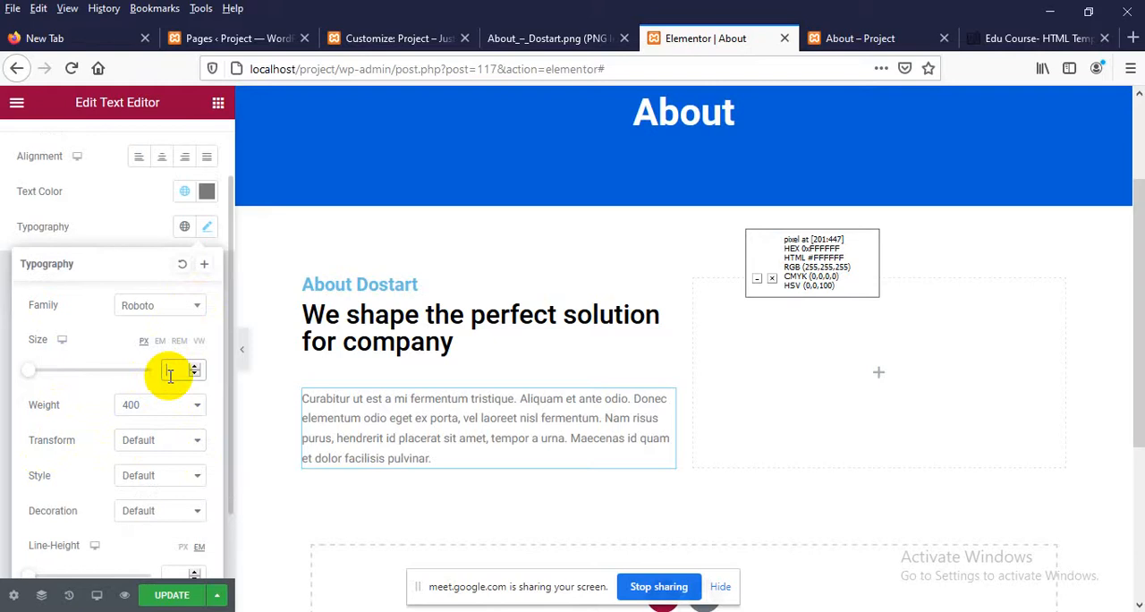
pyautogui.write('17')
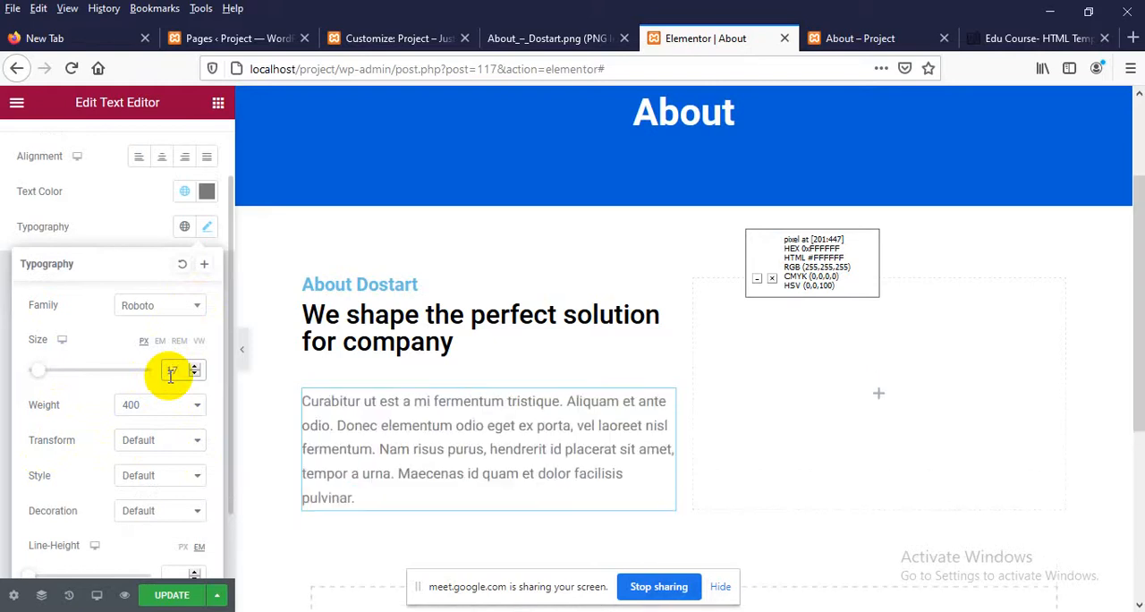
# Compare the resized paragraph's text size and spacing with the design image
pyautogui.click(504, 36)
pyautogui.click(666, 36)
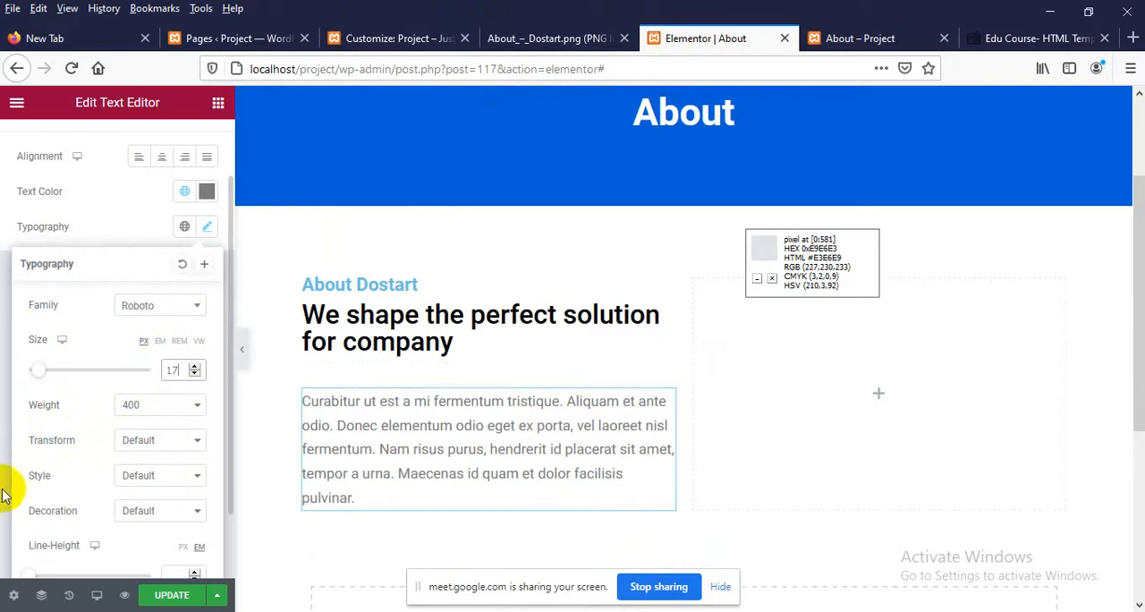
pyautogui.scroll(-2, 626, 456)
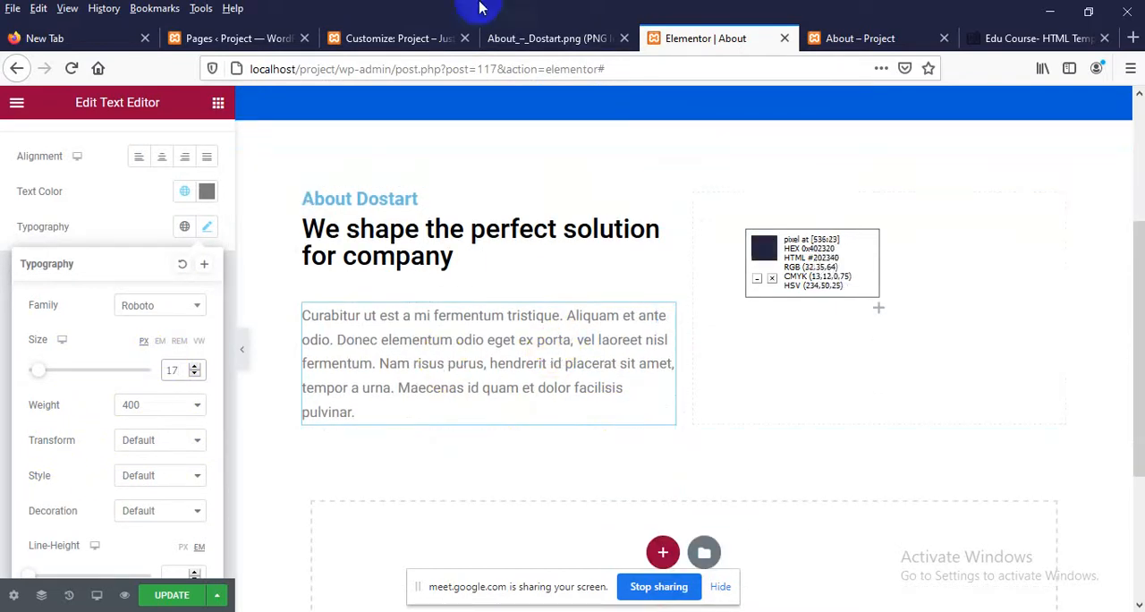
pyautogui.click(514, 46)
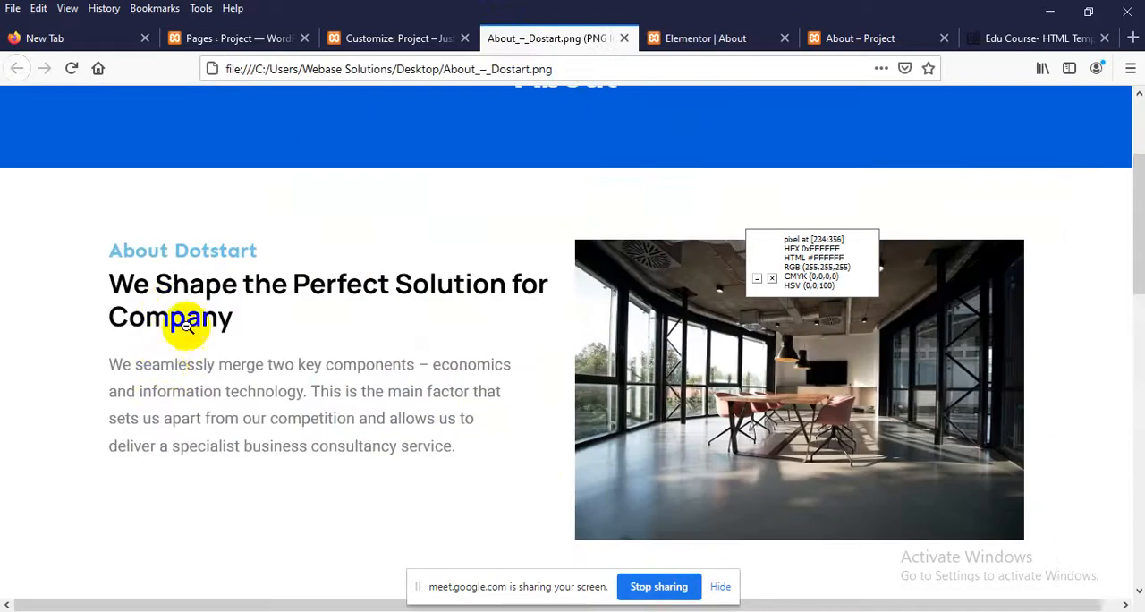
# Update the page, reload the live About page and compare its paragraph and overall section layout with the design image
pyautogui.click(697, 40)
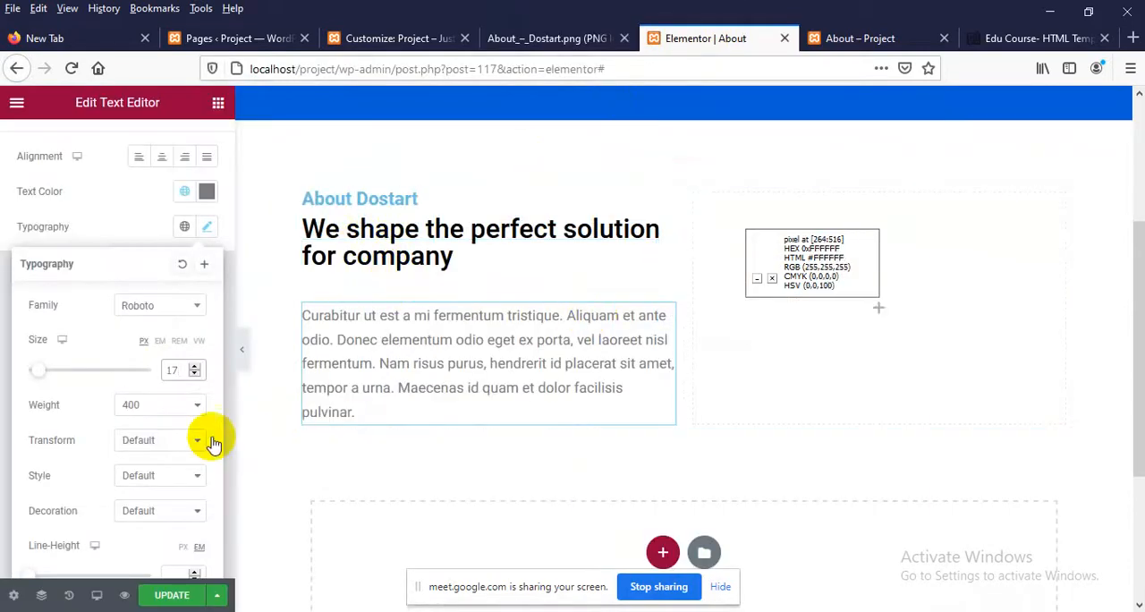
pyautogui.click(172, 597)
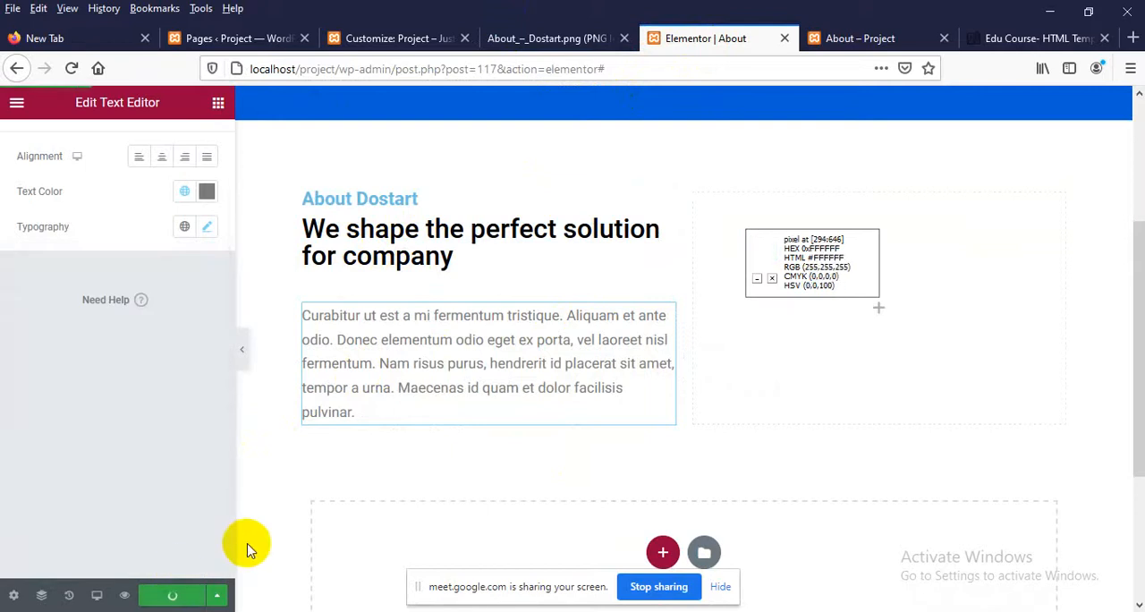
pyautogui.click(550, 38)
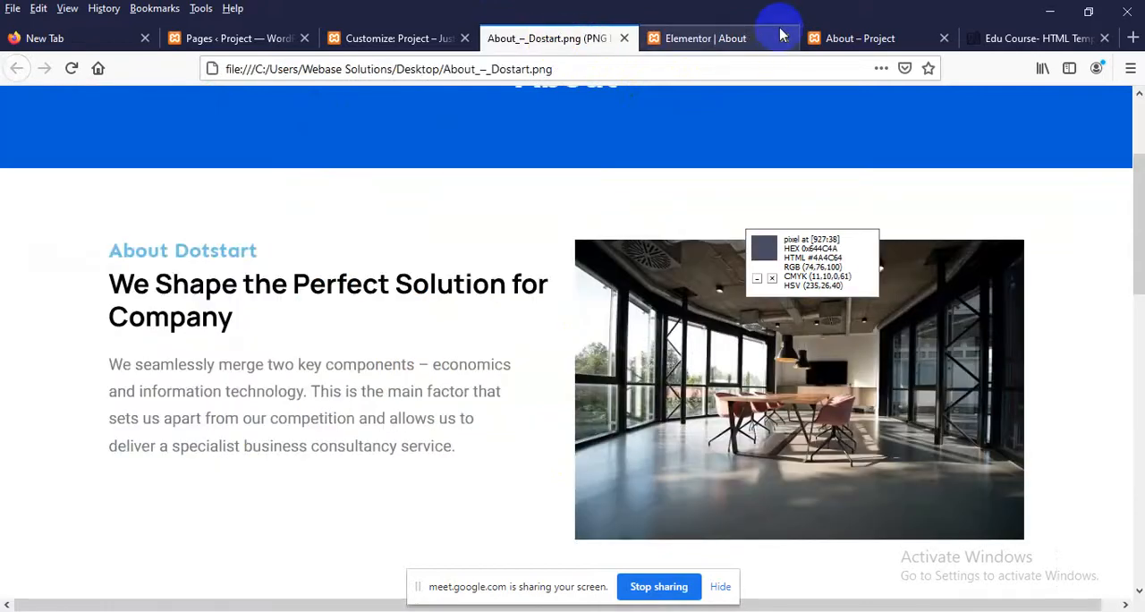
pyautogui.click(854, 39)
pyautogui.rightClick(417, 231)
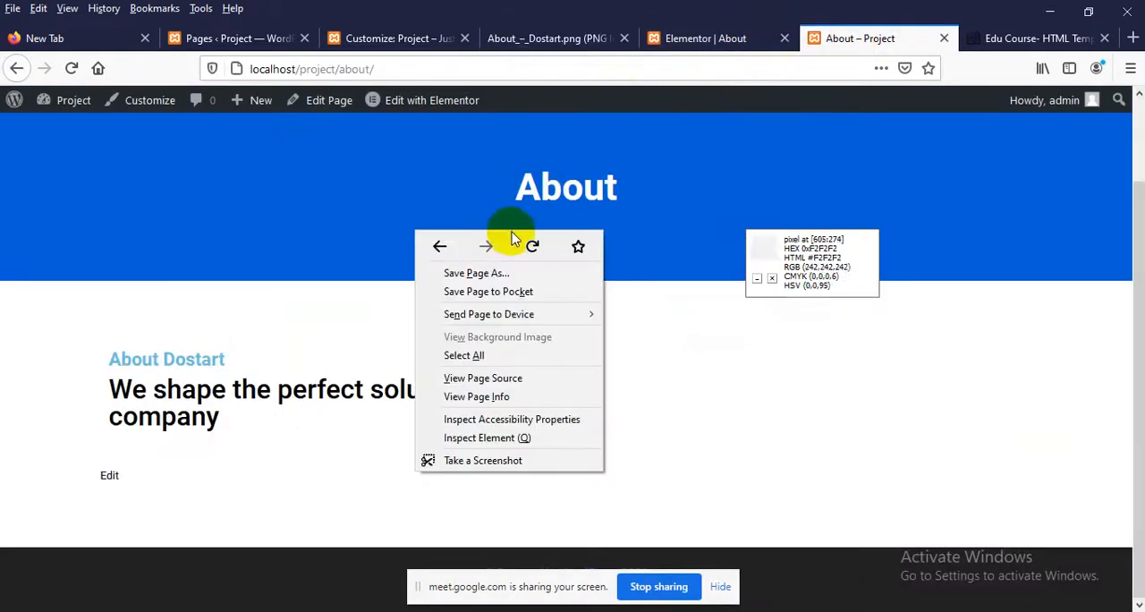
pyautogui.click(533, 244)
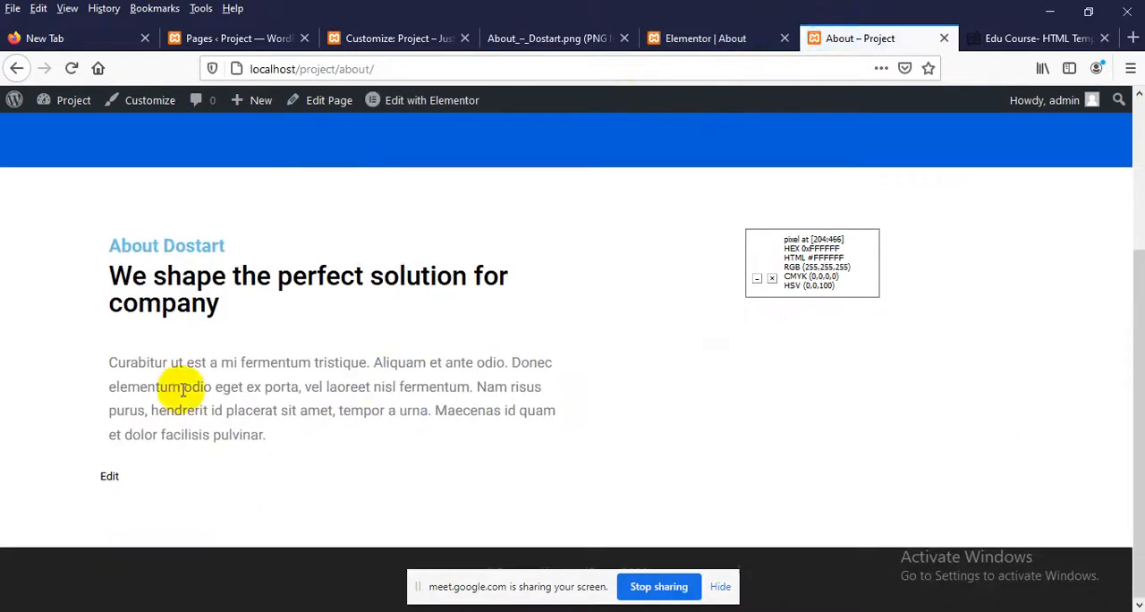
pyautogui.click(519, 37)
pyautogui.scroll(3, 757, 385)
pyautogui.scroll(-2, 771, 408)
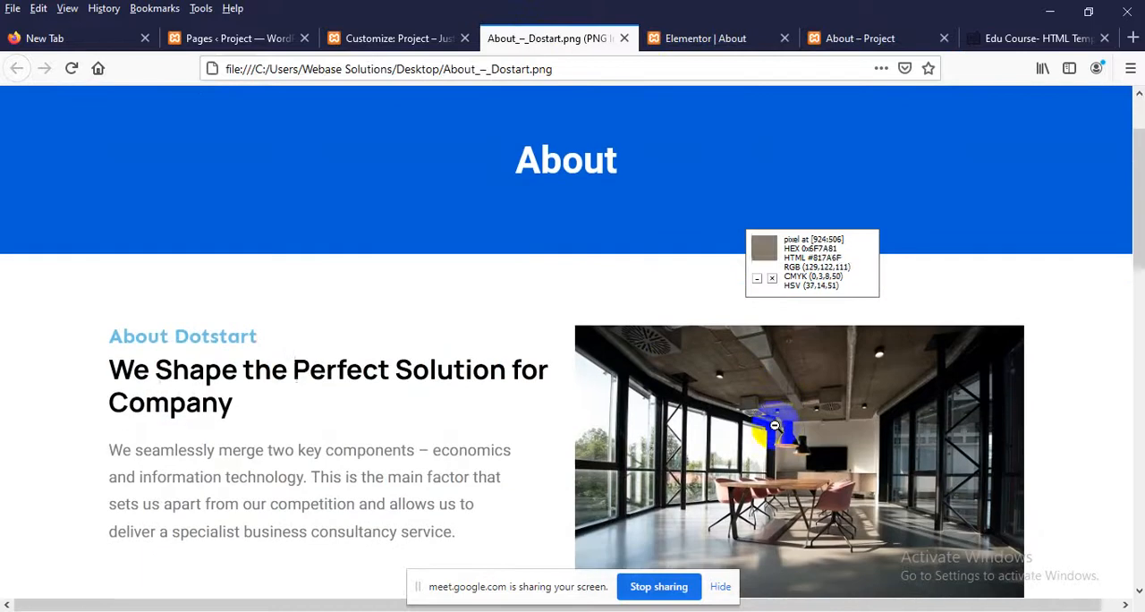
pyautogui.click(704, 39)
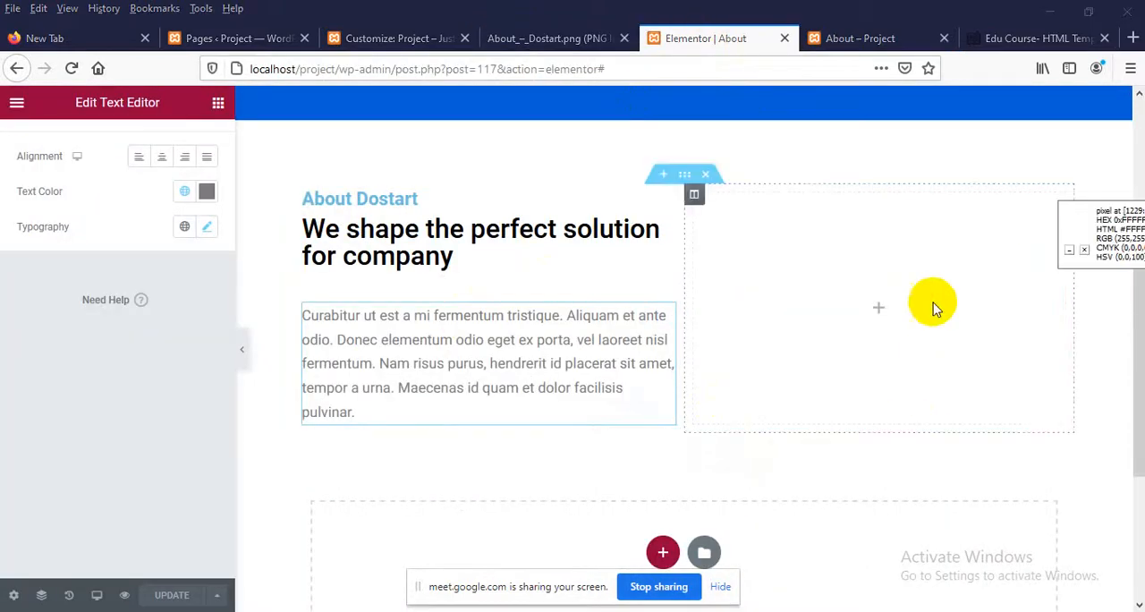
# Add an Image widget to the empty column beside the text and insert the Screenshot_1 meeting-room photo from the media library
pyautogui.click(880, 311)
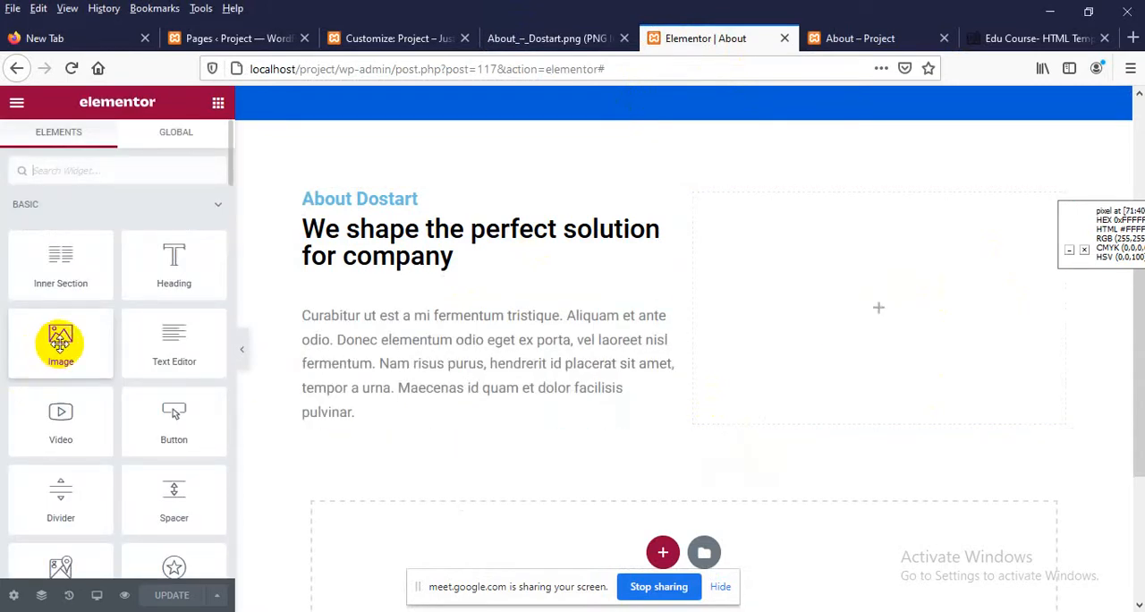
pyautogui.moveTo(61, 342); pyautogui.dragTo(883, 313)
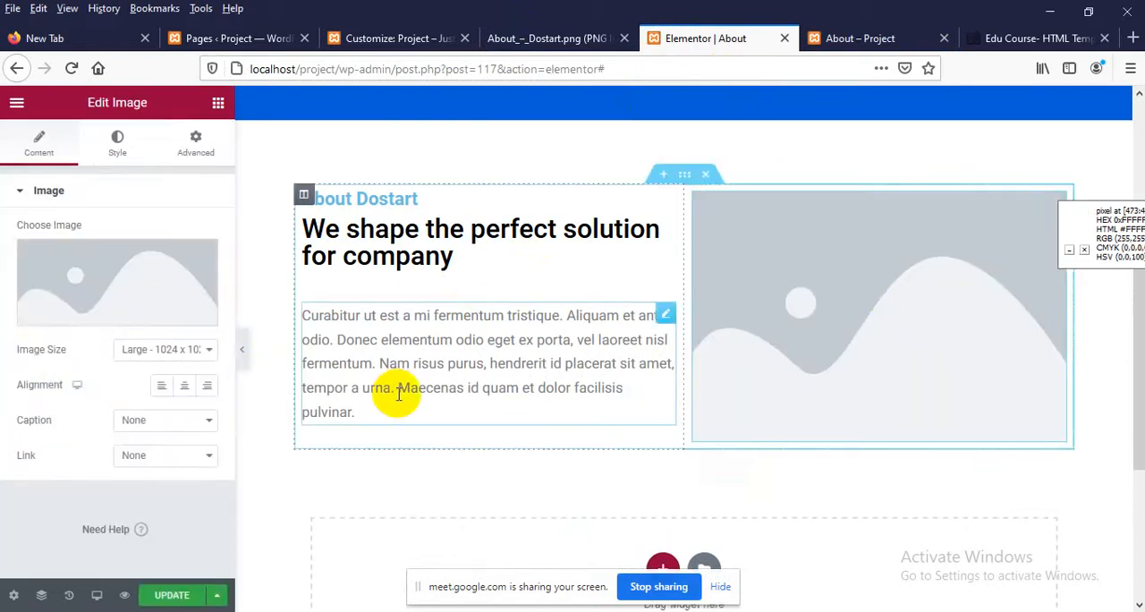
pyautogui.click(73, 299)
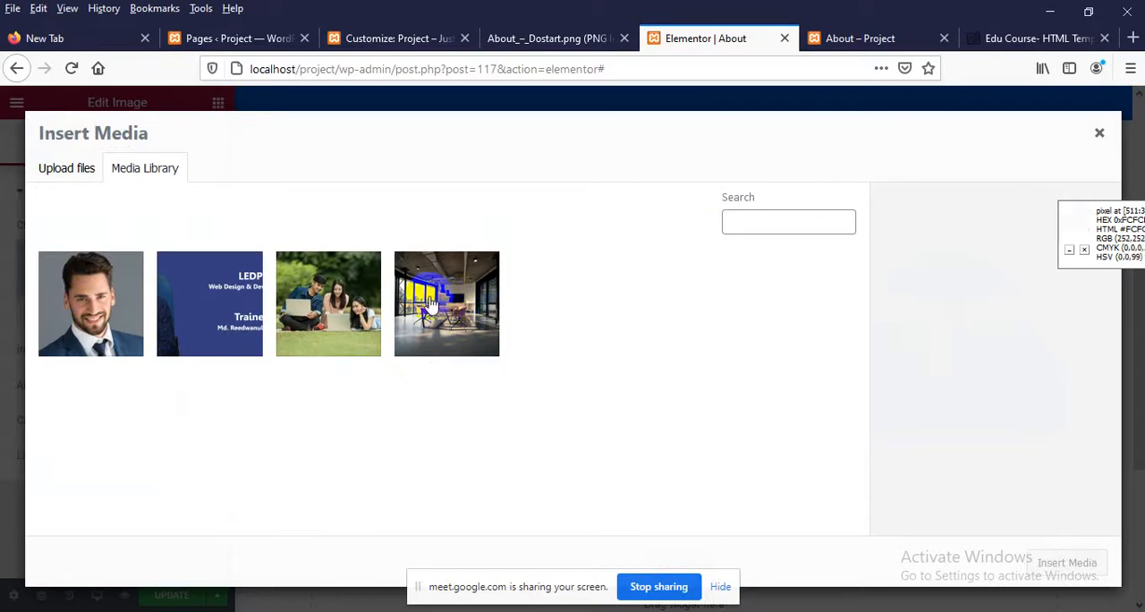
pyautogui.click(145, 183)
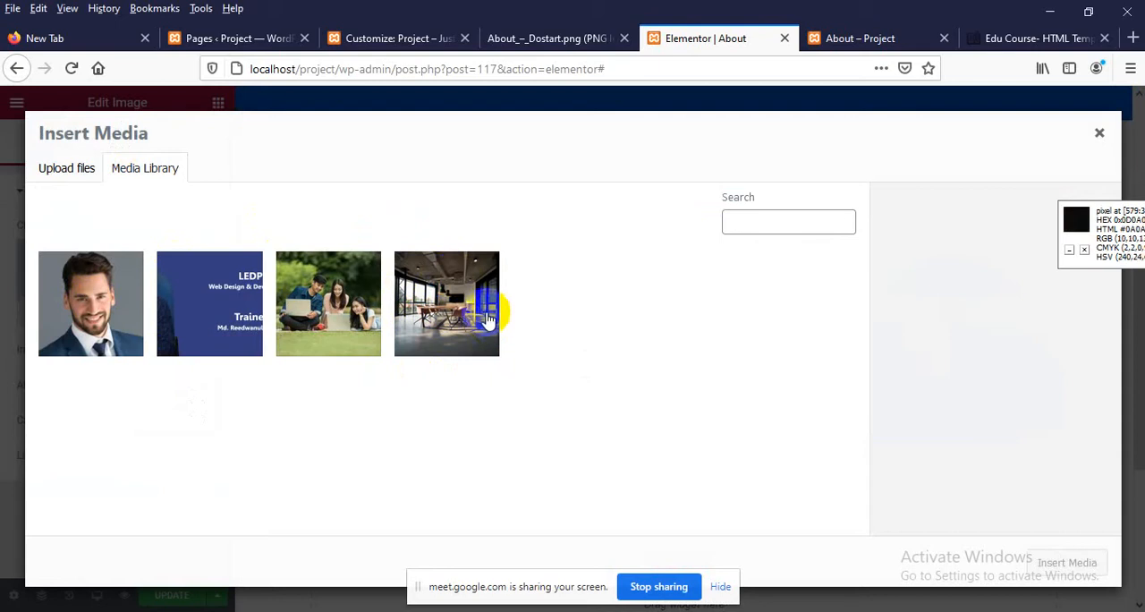
pyautogui.click(68, 174)
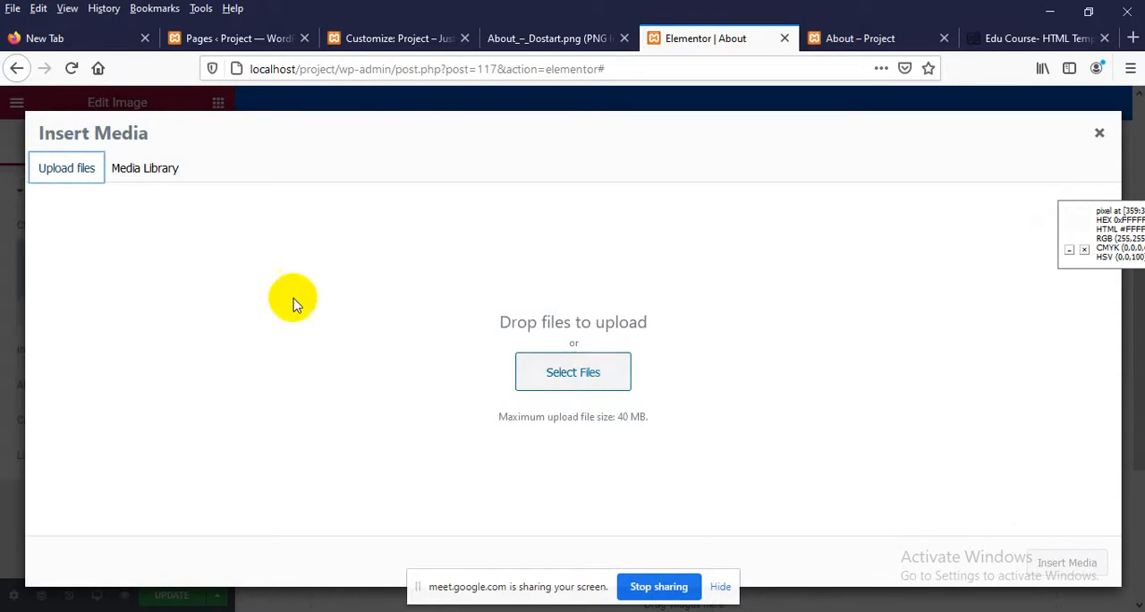
pyautogui.click(143, 170)
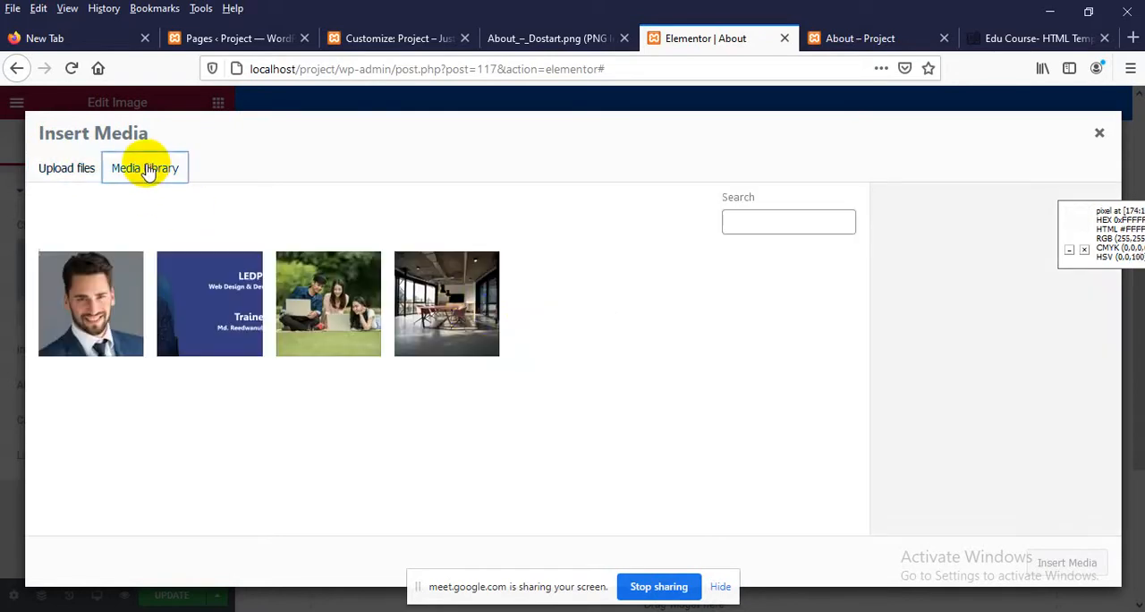
pyautogui.click(456, 324)
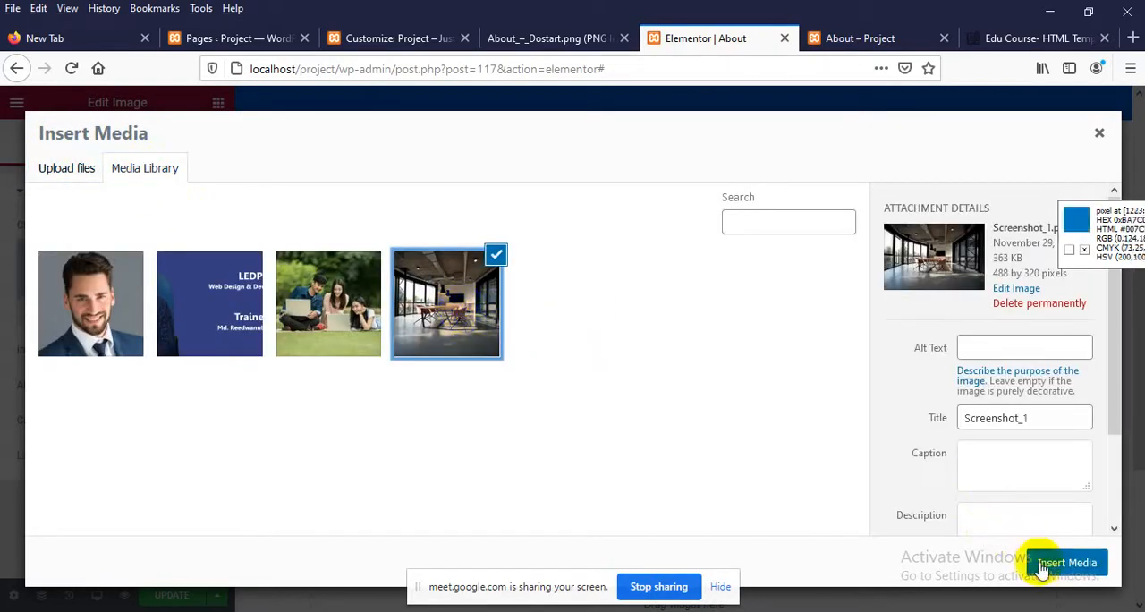
pyautogui.click(1042, 560)
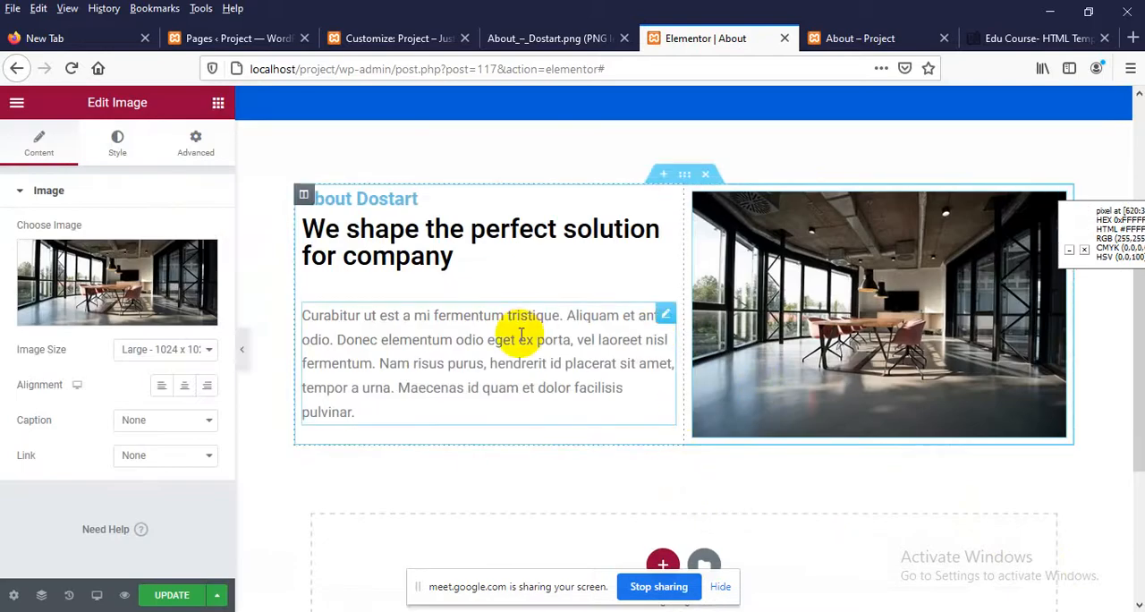
# Update the page in Elementor and reload the live About page to check the new image beside the text
pyautogui.scroll(3, 683, 353)
pyautogui.scroll(-2, 621, 396)
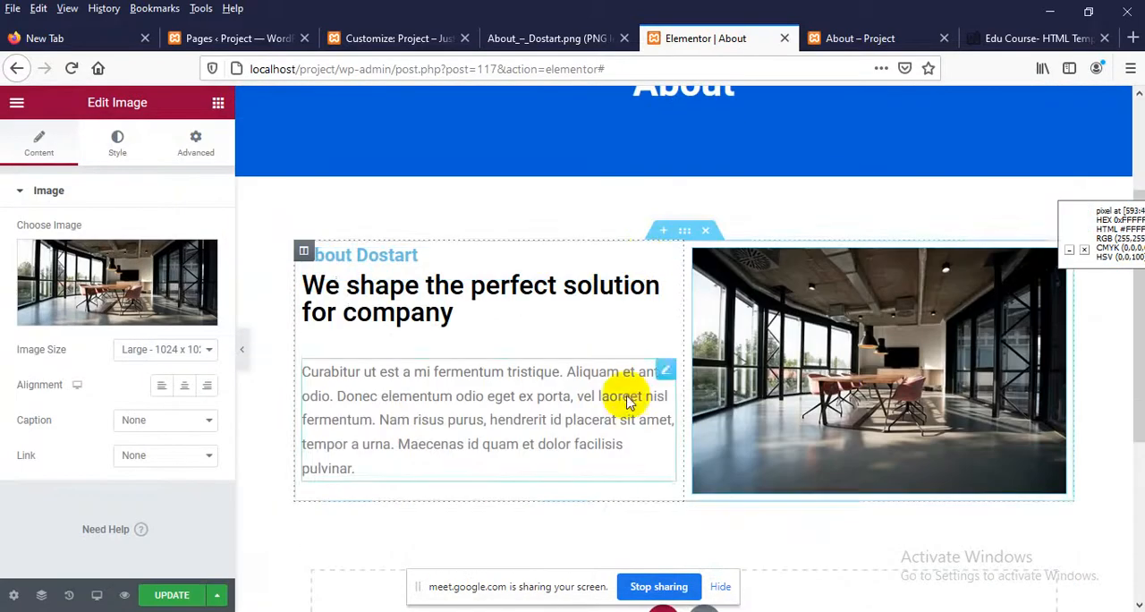
pyautogui.scroll(-2, 887, 391)
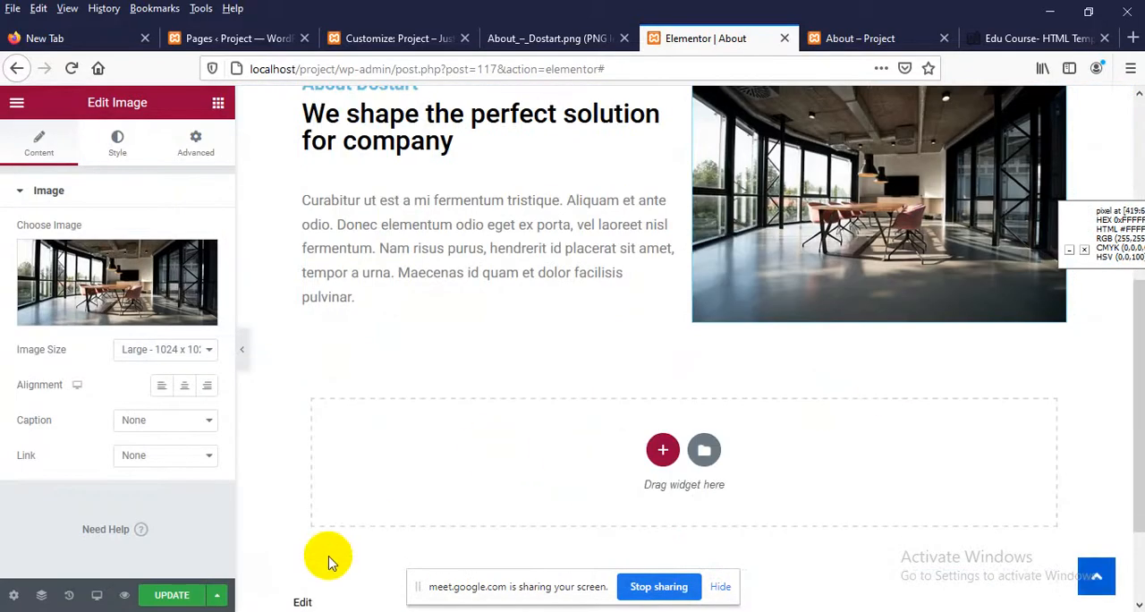
pyautogui.click(172, 594)
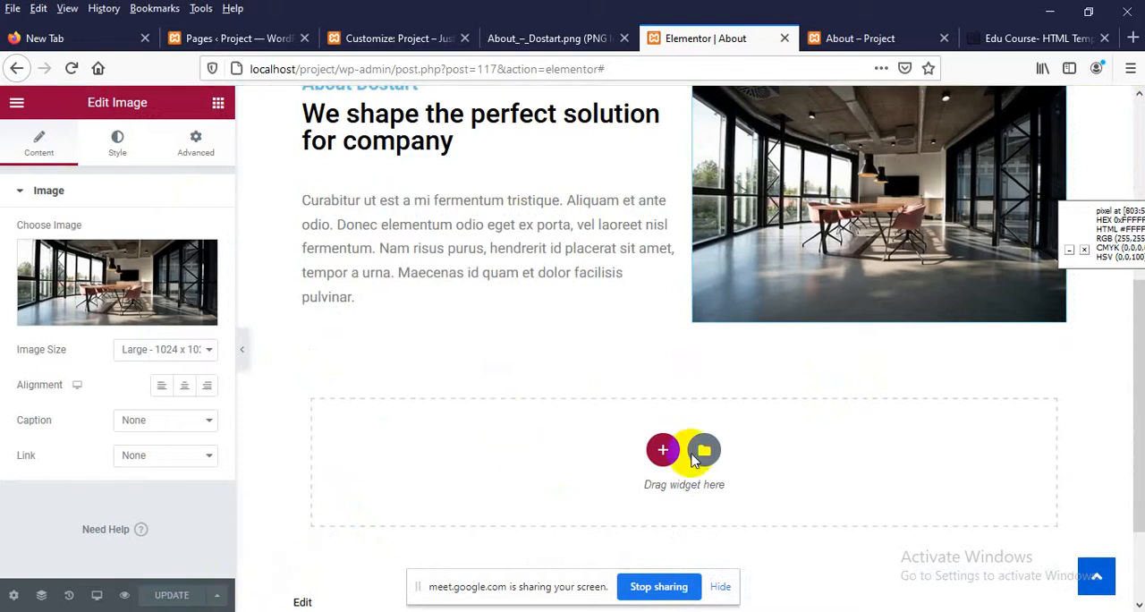
pyautogui.click(851, 38)
pyautogui.rightClick(458, 231)
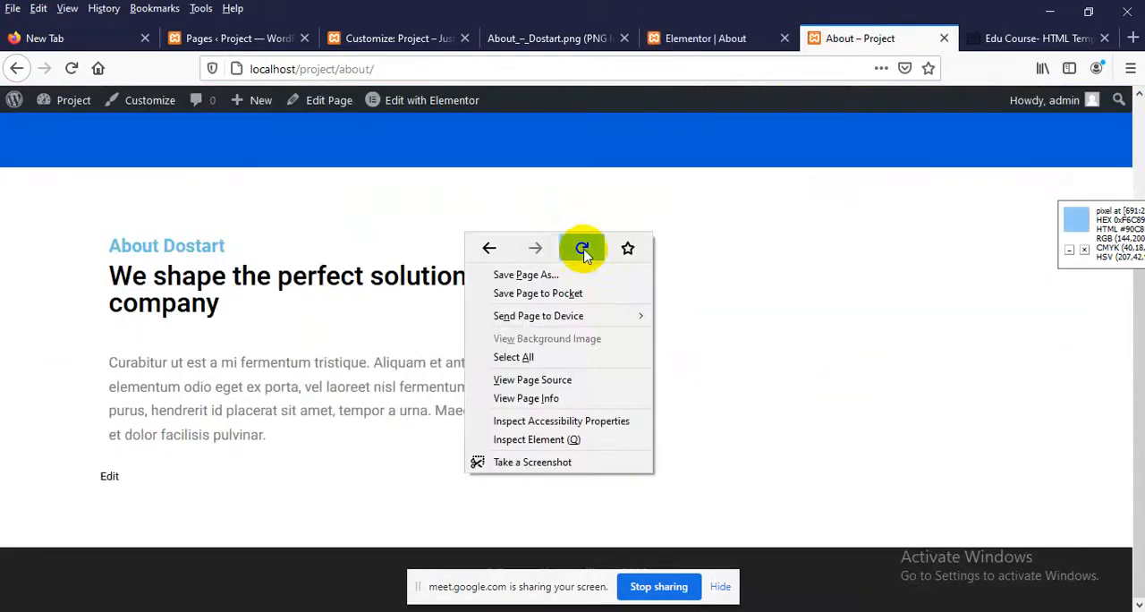
pyautogui.click(583, 246)
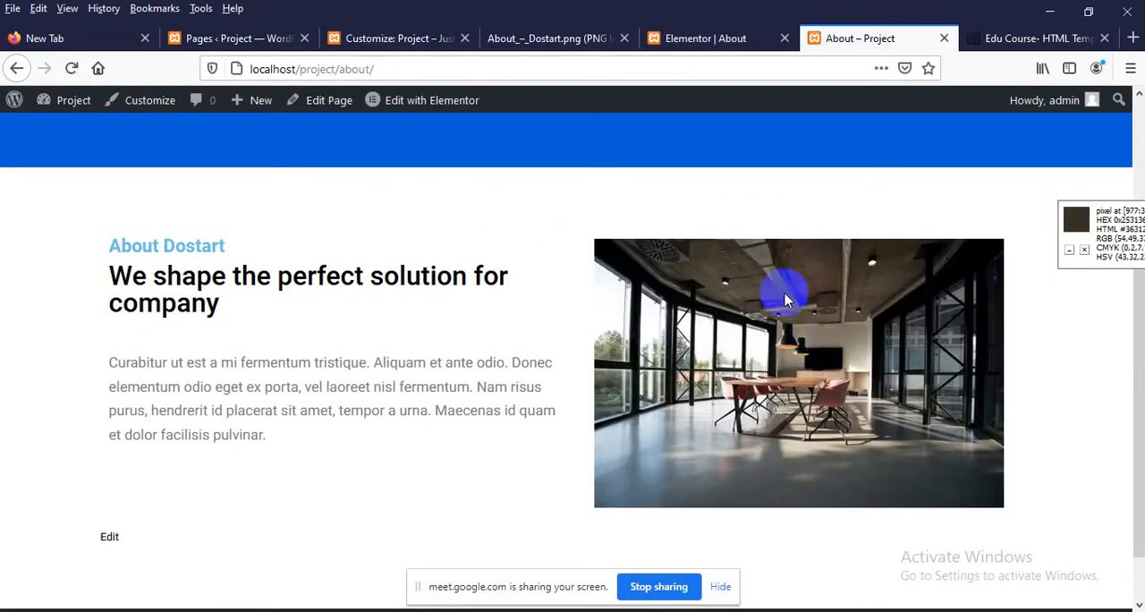
# Back in the Elementor editor, replace the section's image with the Untitled-2 banner from the media library
pyautogui.click(697, 38)
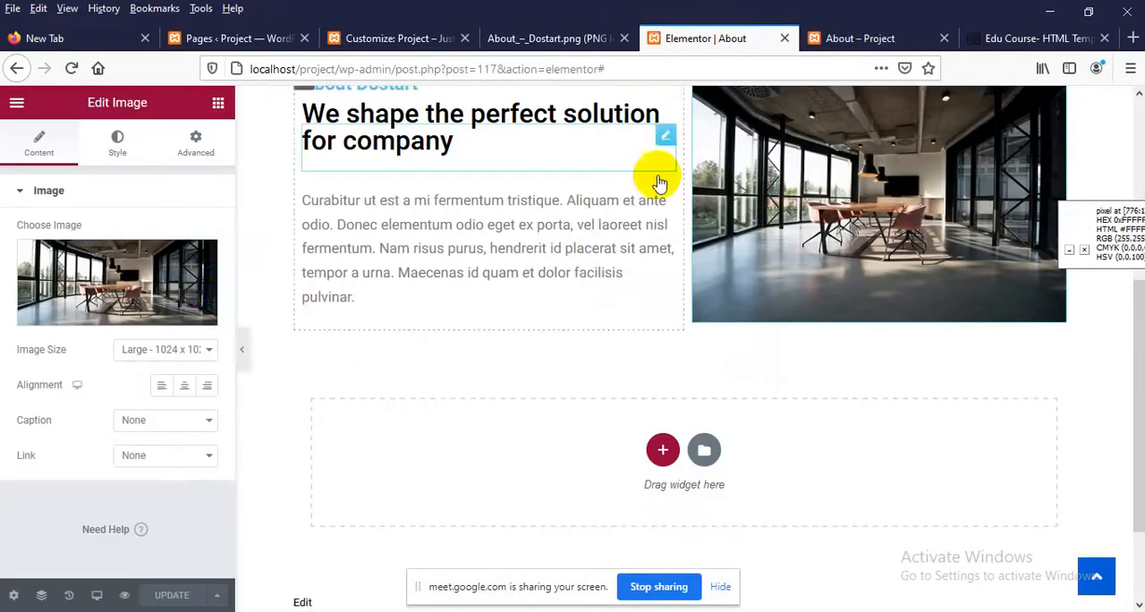
pyautogui.click(168, 293)
pyautogui.click(215, 295)
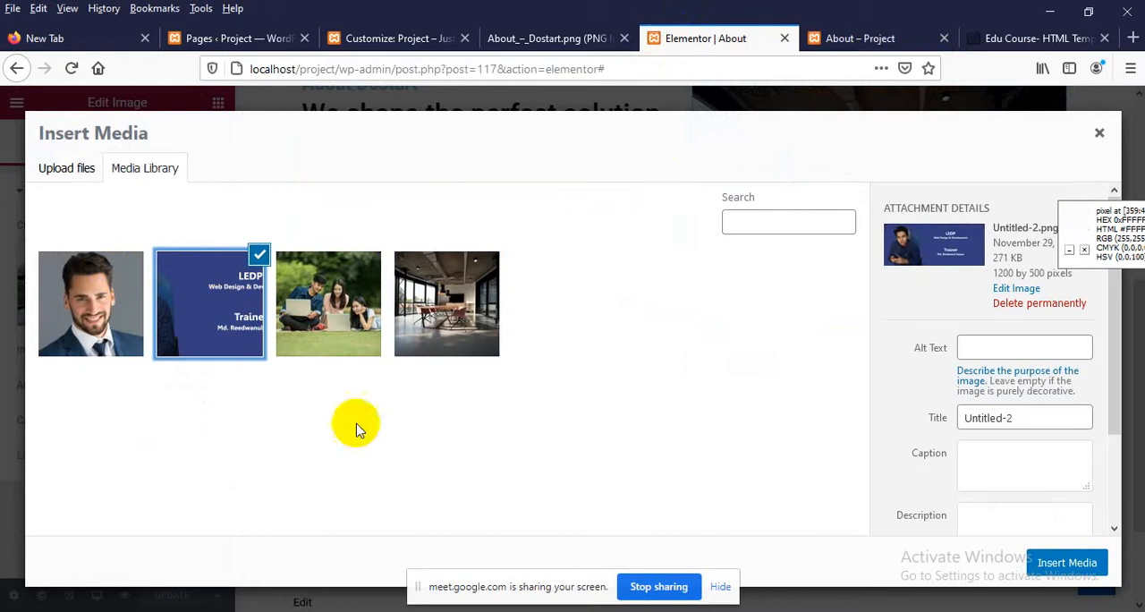
pyautogui.click(1066, 563)
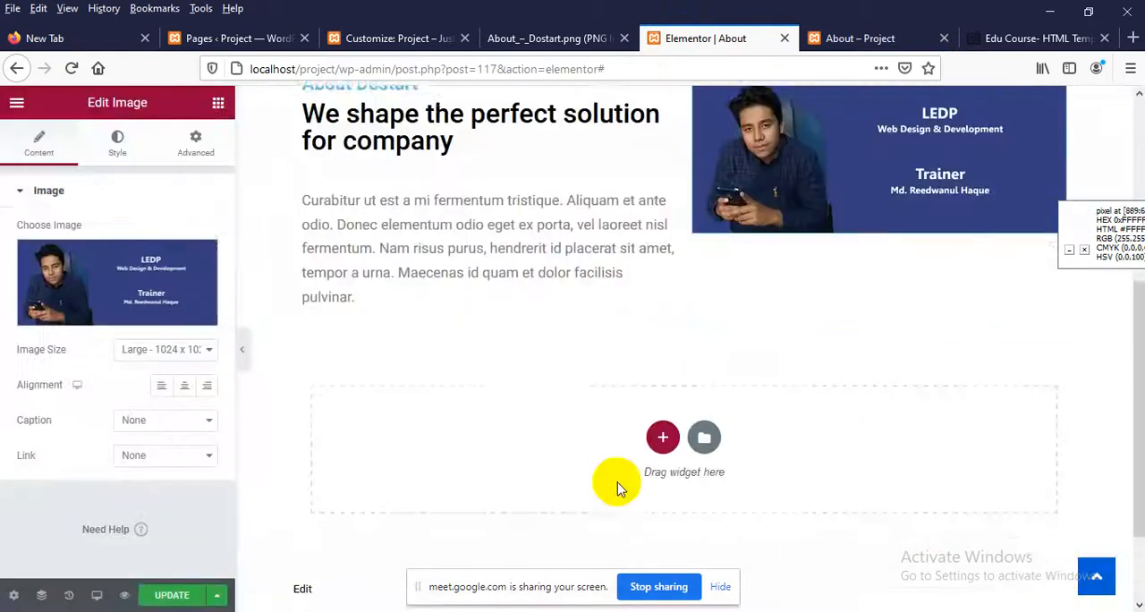
pyautogui.scroll(2, 508, 434)
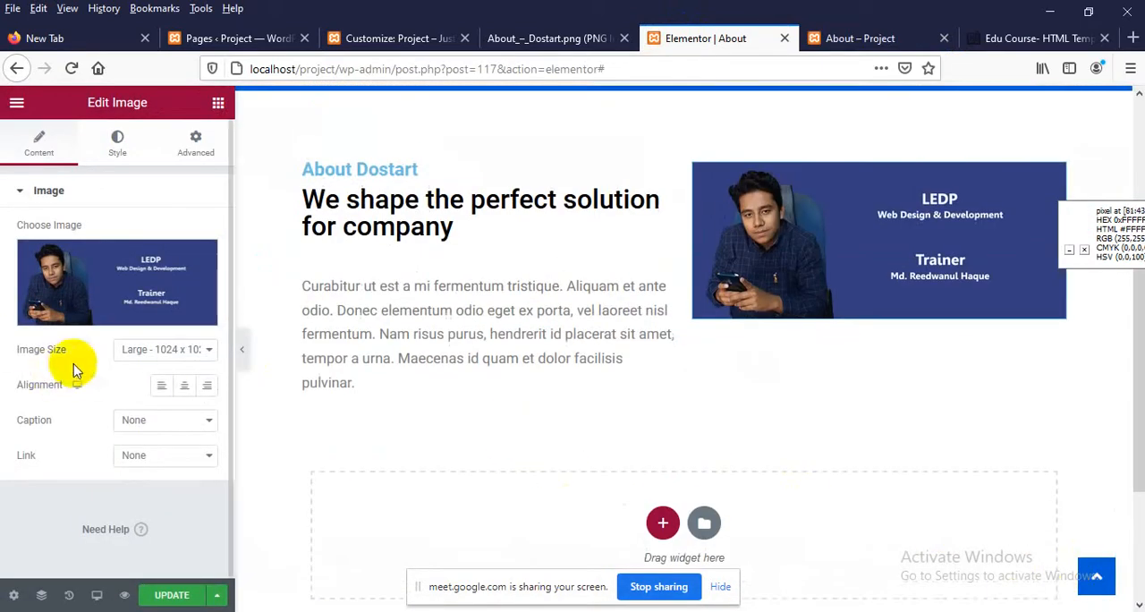
# Set the image size to Full and swap the banner for the Screenshot_1 meeting-room photo
pyautogui.click(134, 350)
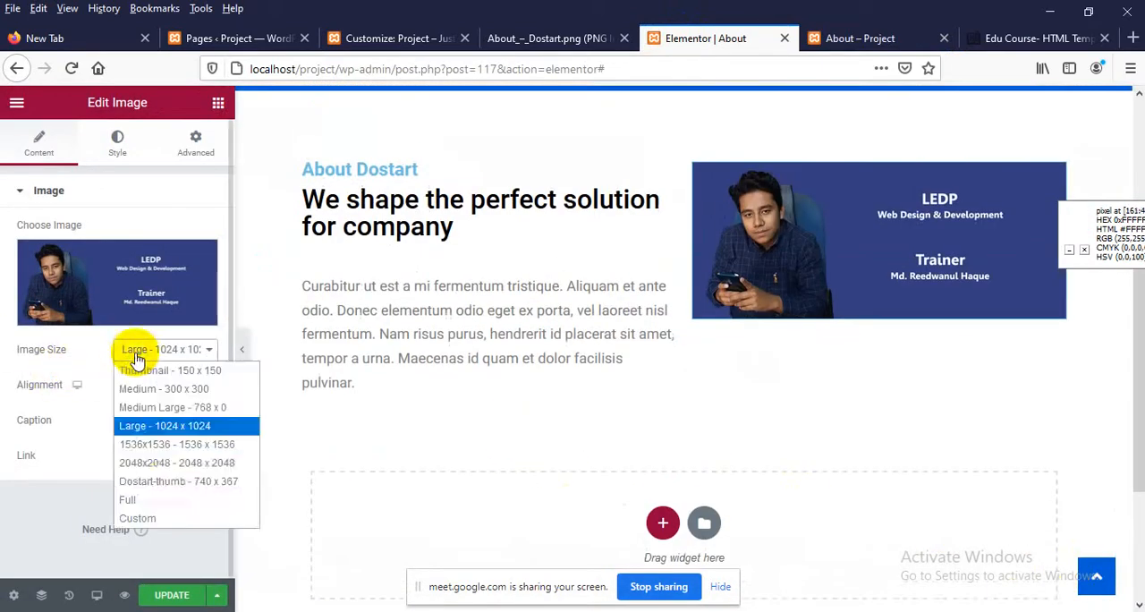
pyautogui.click(138, 499)
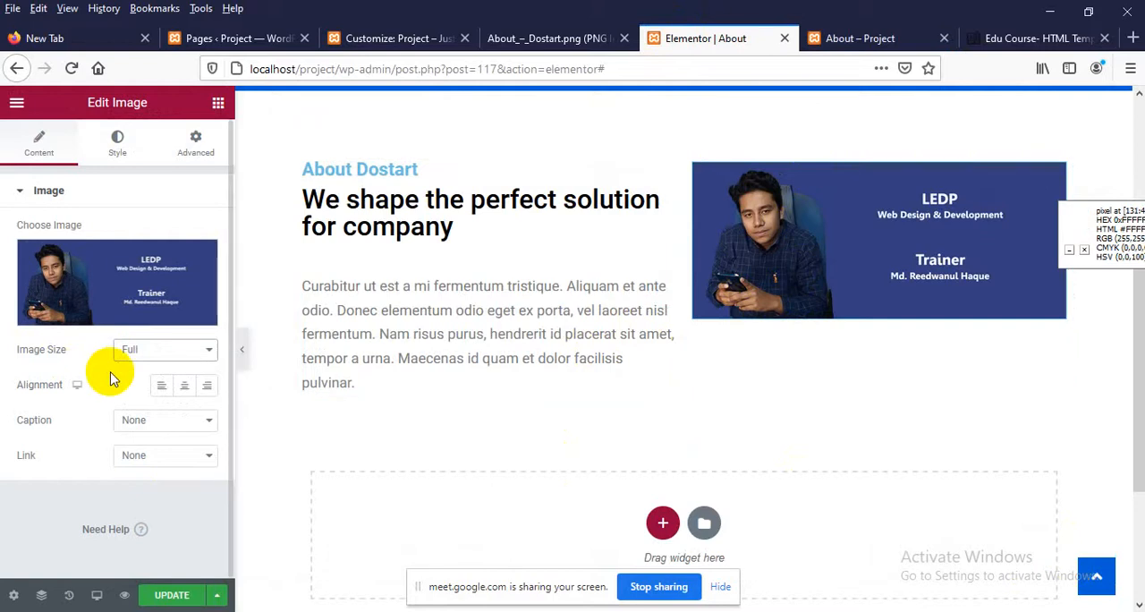
pyautogui.moveTo(109, 286)
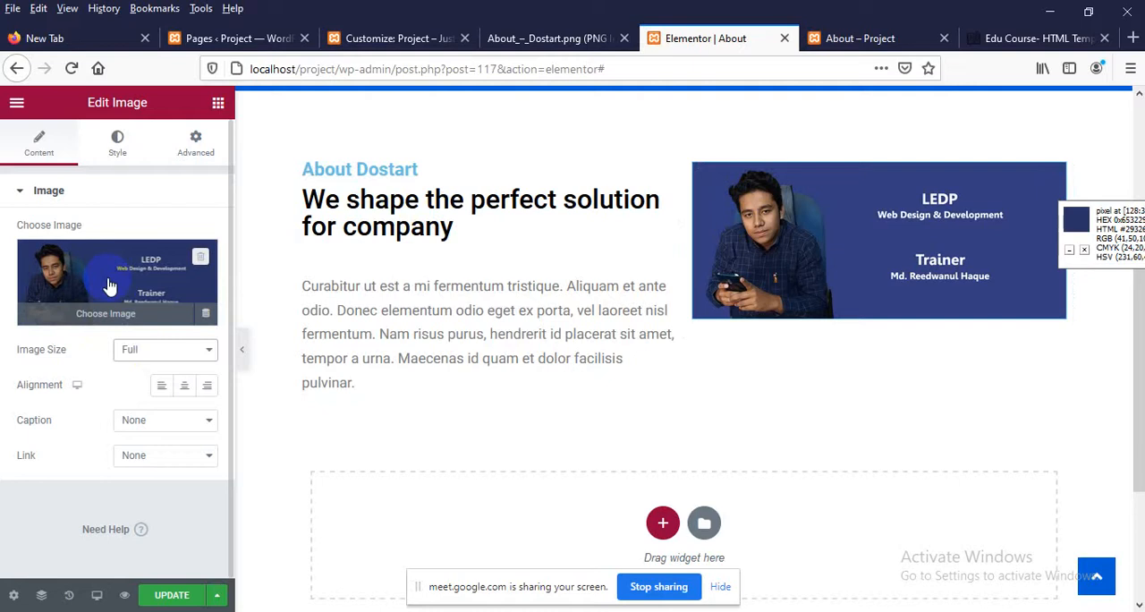
pyautogui.click(109, 285)
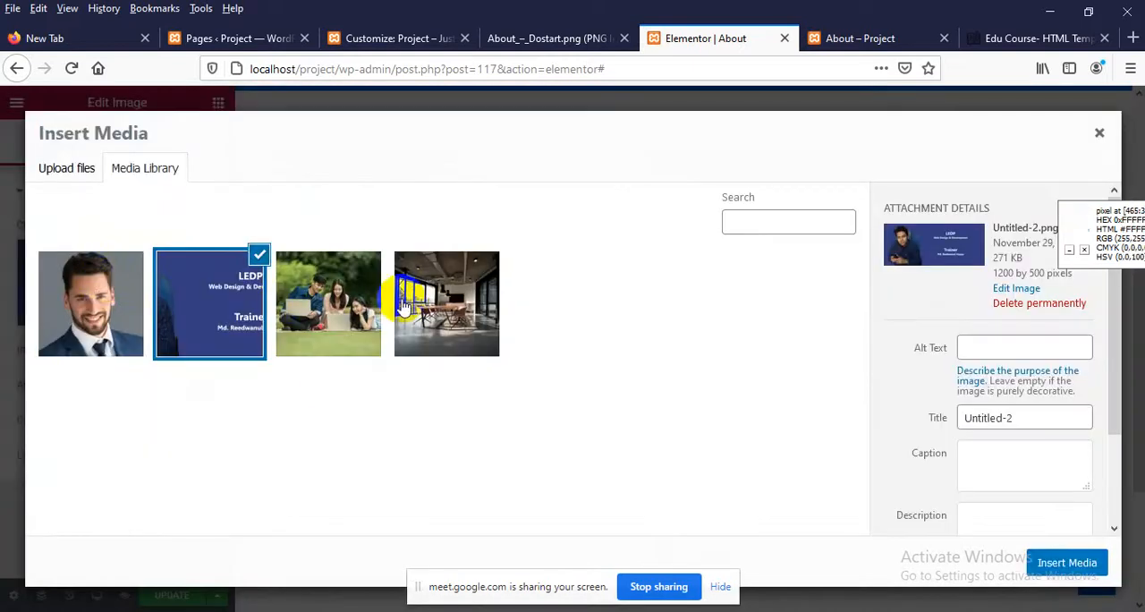
pyautogui.click(407, 300)
pyautogui.click(1064, 565)
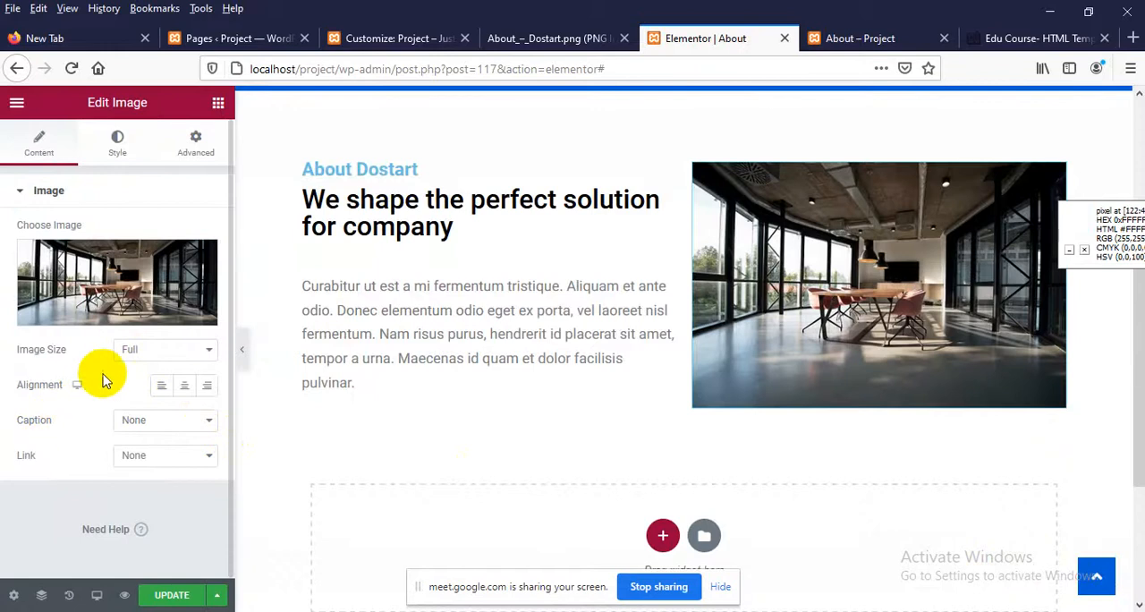
# Choose Full as the image size for the meeting-room photo and update the page
pyautogui.click(139, 355)
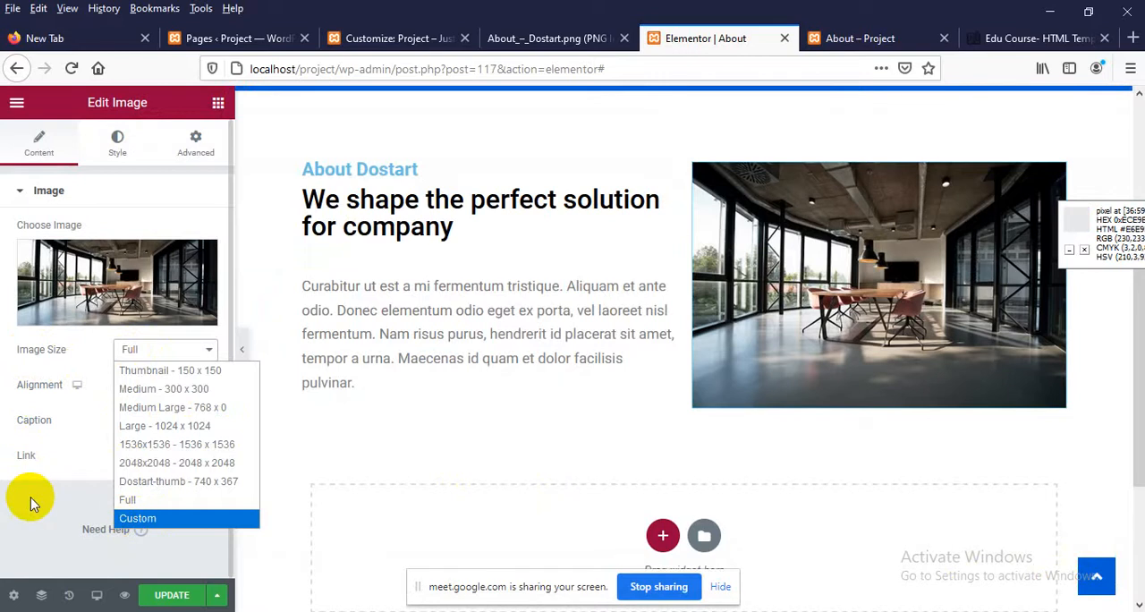
pyautogui.click(145, 499)
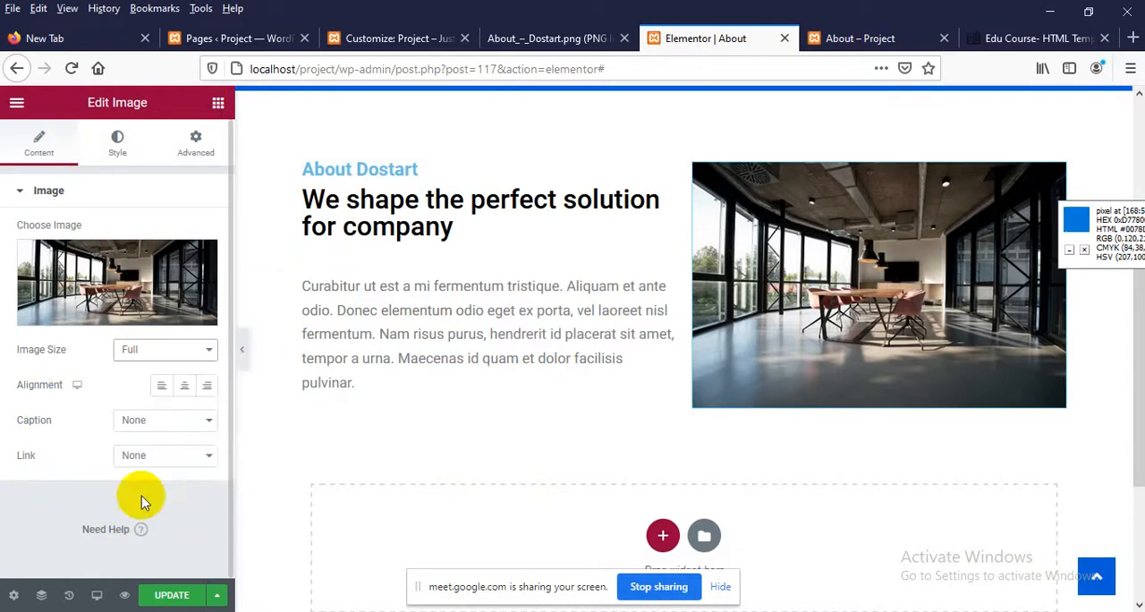
pyautogui.click(167, 597)
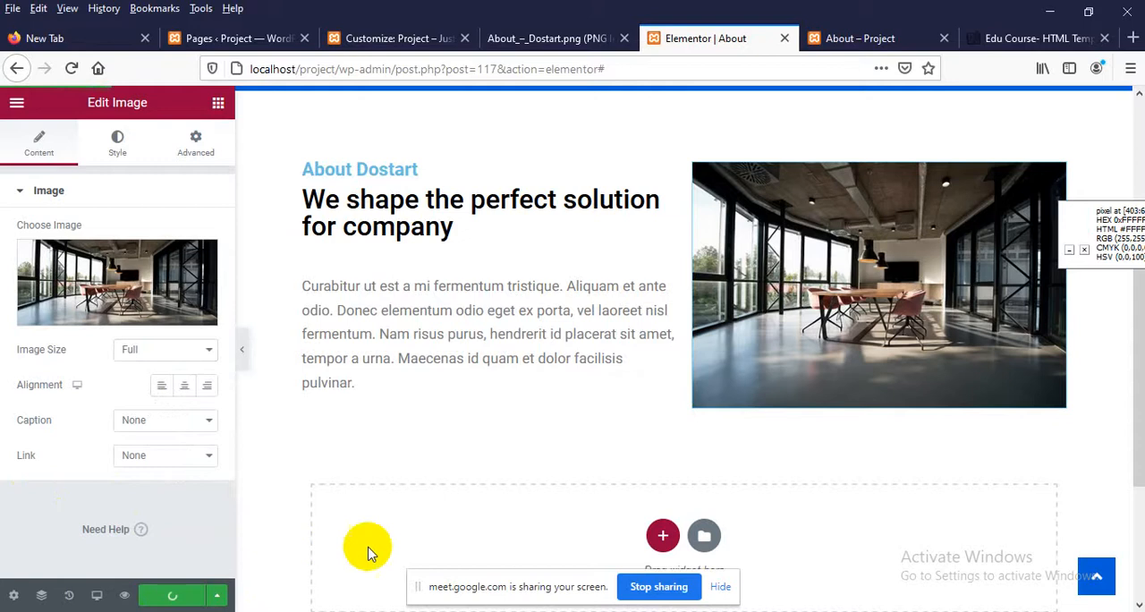
# Reload the live About page and examine how the image sits beside the headings and paragraph
pyautogui.click(836, 36)
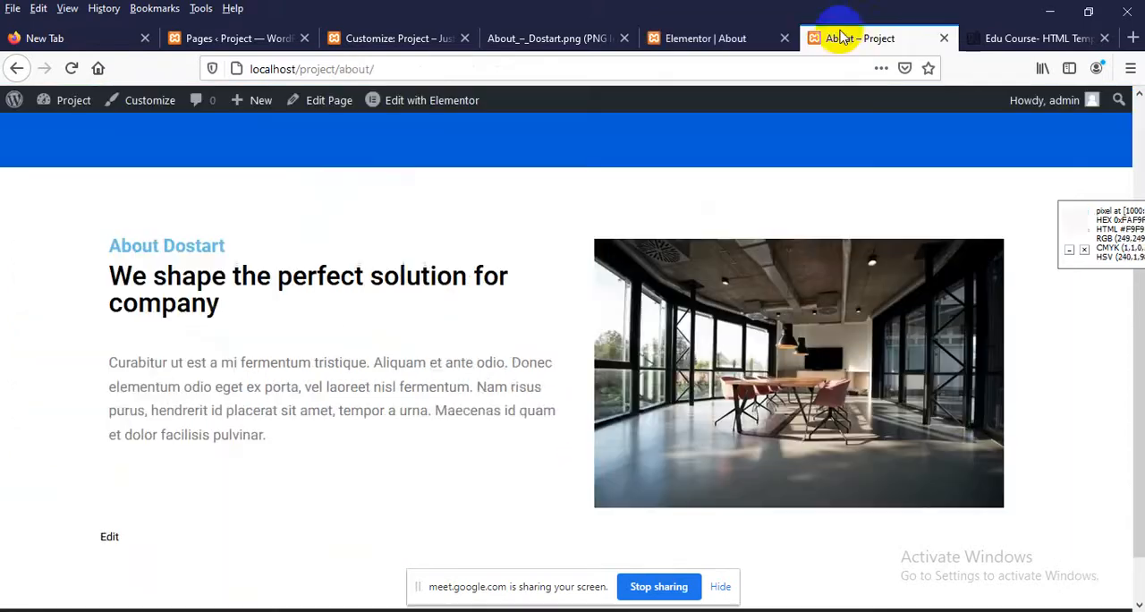
pyautogui.rightClick(431, 248)
pyautogui.click(545, 262)
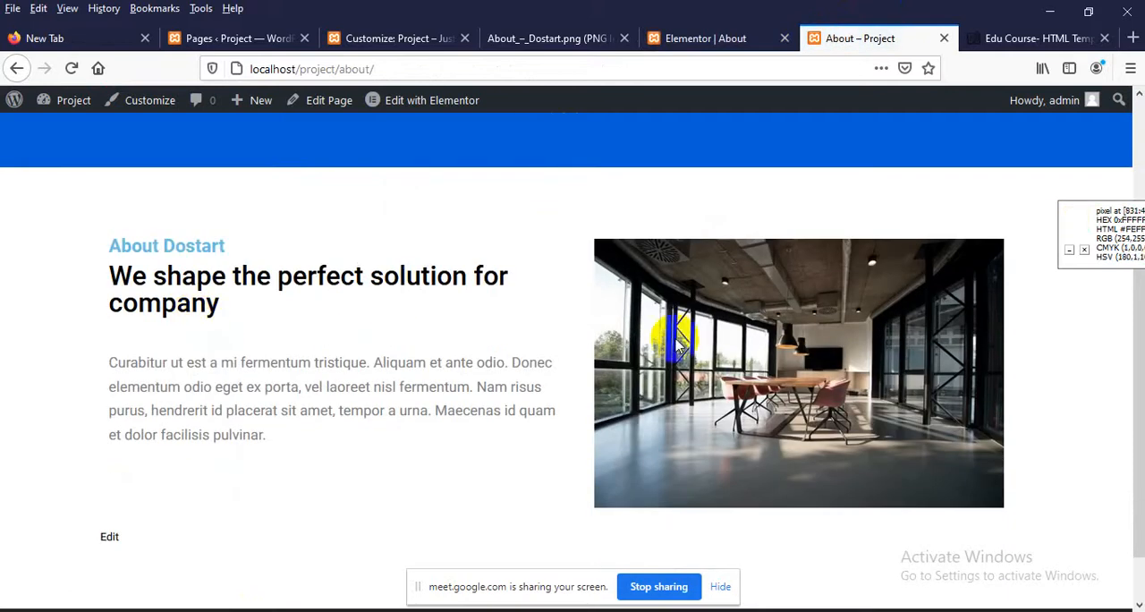
pyautogui.click(841, 341)
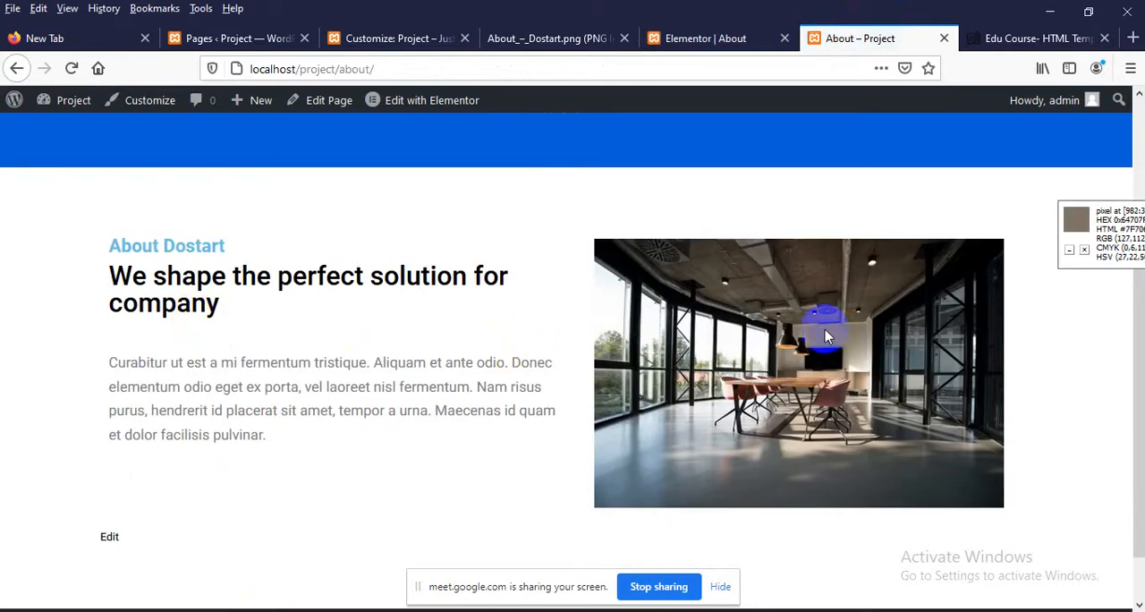
pyautogui.scroll(4, 825, 337)
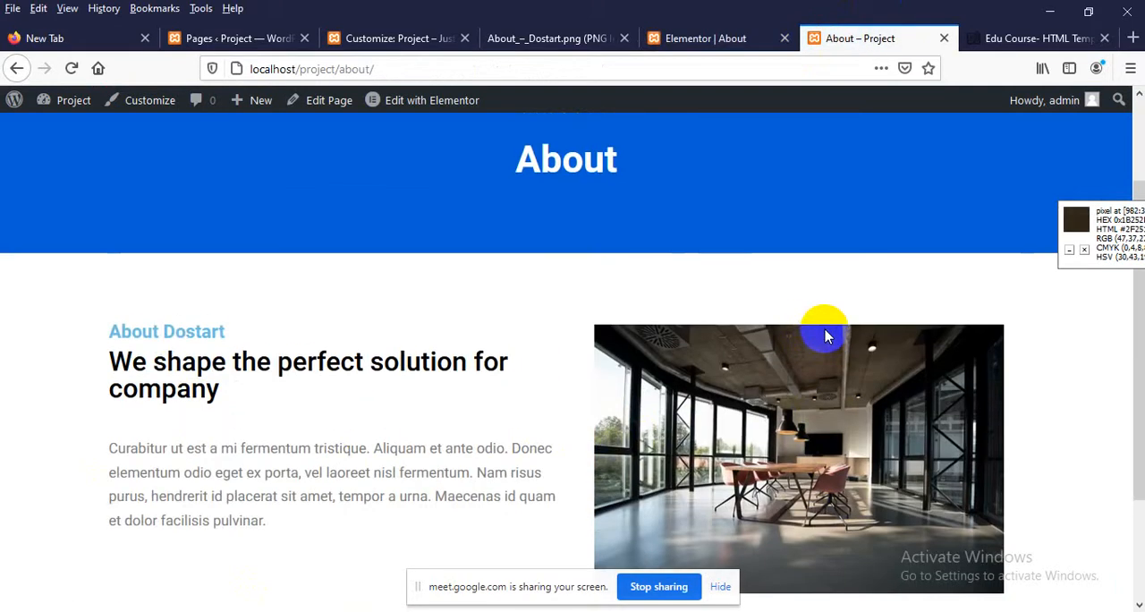
pyautogui.scroll(-3, 825, 339)
pyautogui.scroll(-2, 796, 328)
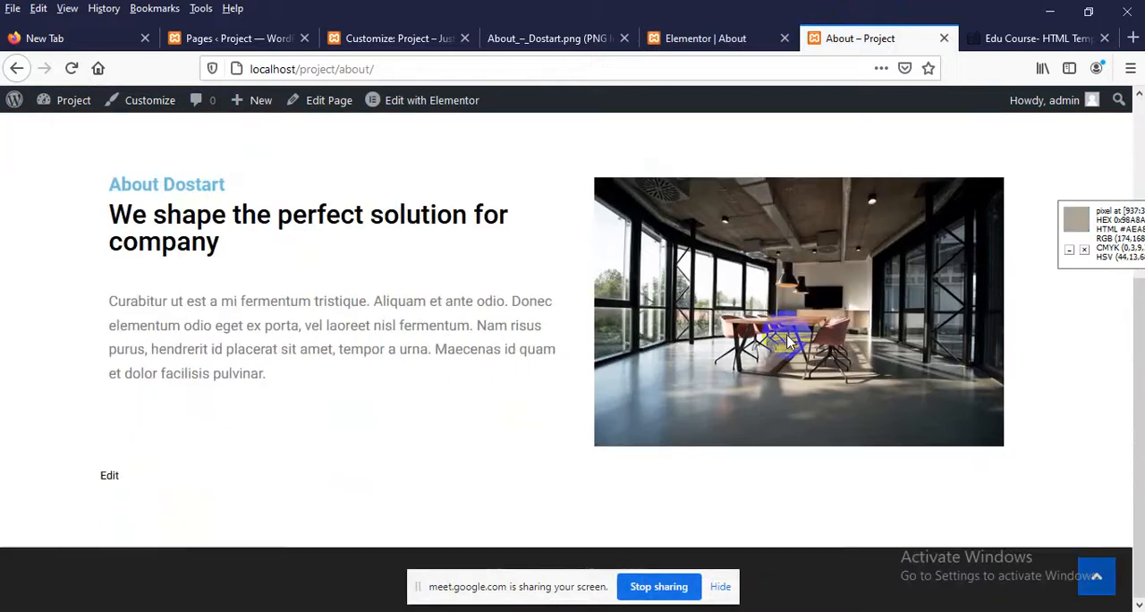
# Review the image widget's advanced settings in Elementor and look over the section in the page preview
pyautogui.click(705, 37)
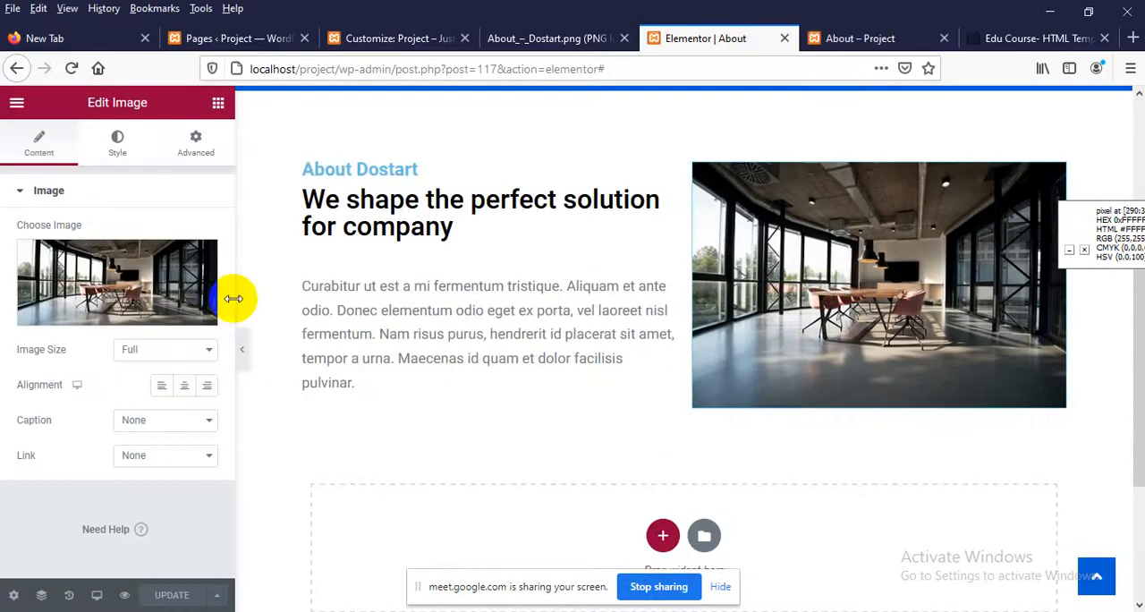
pyautogui.click(197, 152)
pyautogui.scroll(-3, 72, 447)
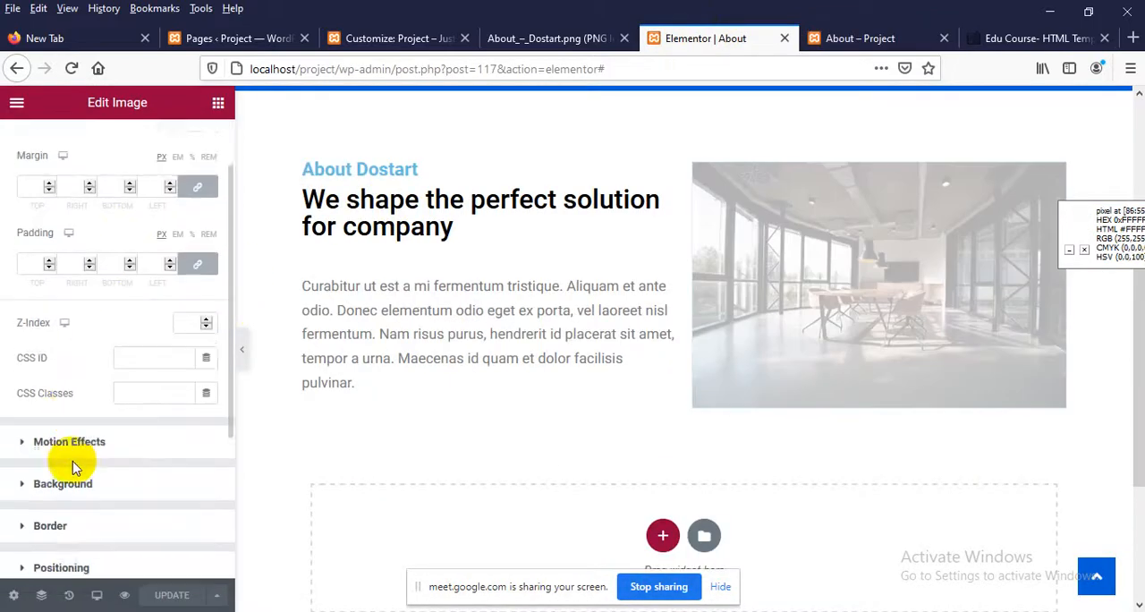
pyautogui.scroll(-1, 77, 460)
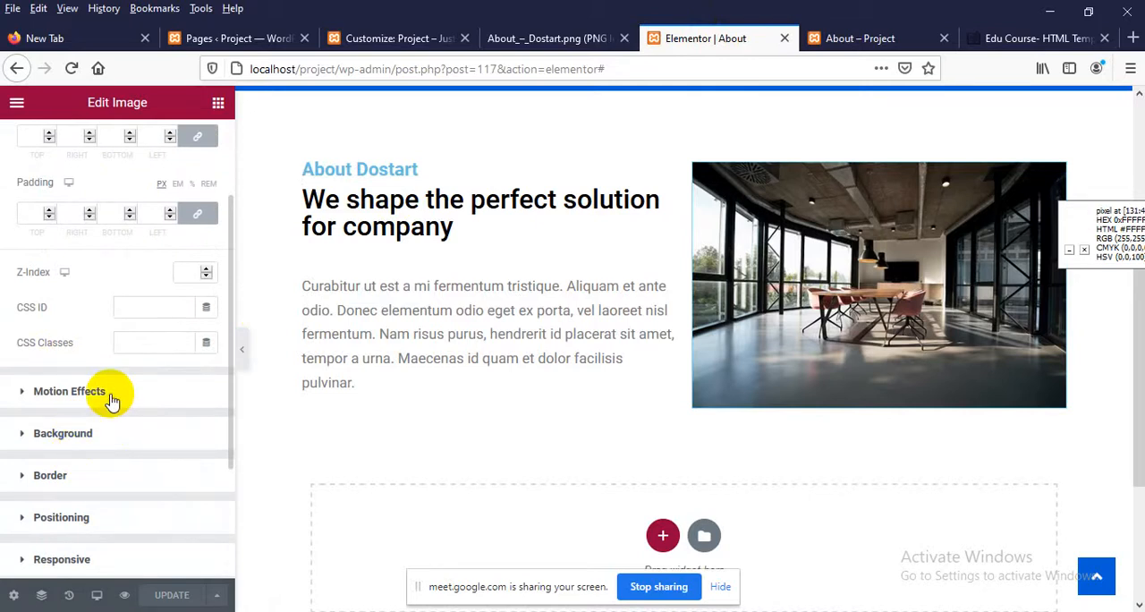
pyautogui.scroll(-1, 111, 401)
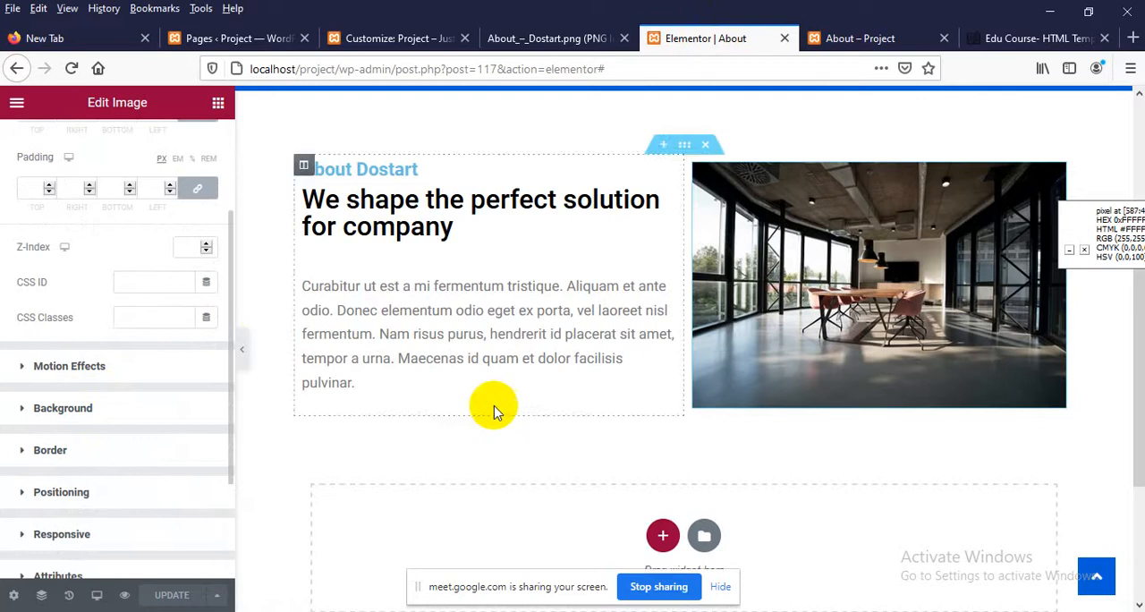
pyautogui.scroll(3, 493, 407)
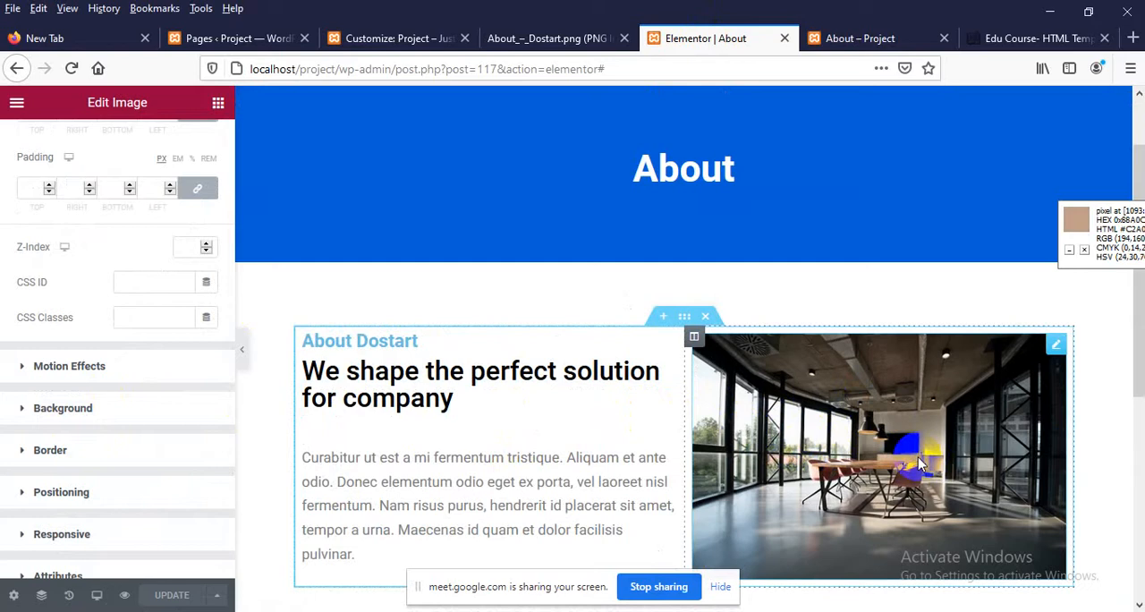
# Review the meeting-room image's responsive visibility options for desktop, tablet and mobile
pyautogui.scroll(-1, 13, 421)
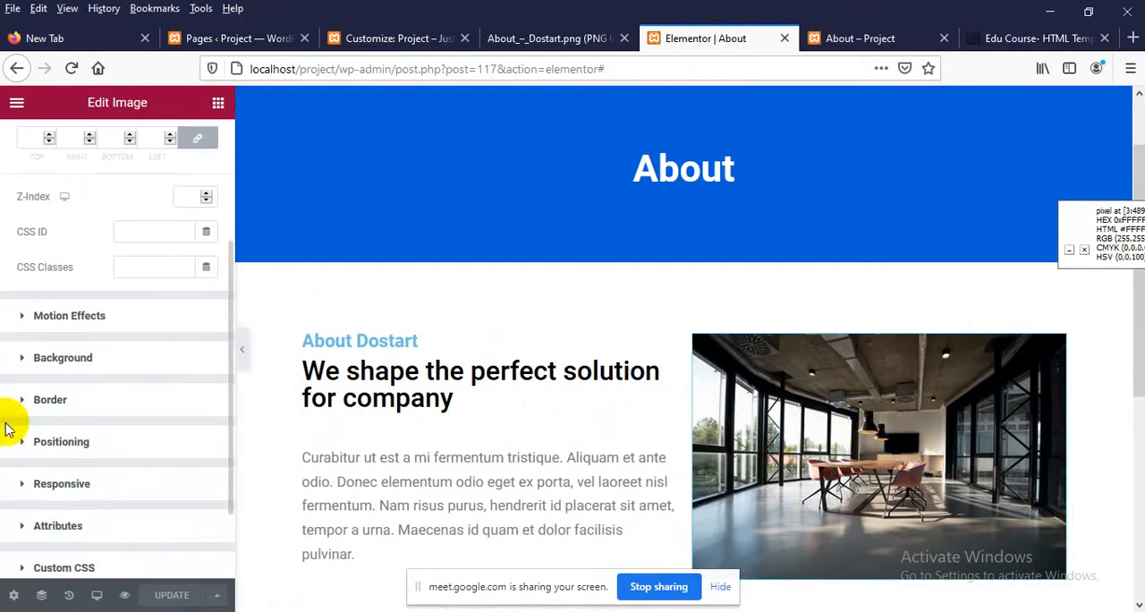
pyautogui.click(73, 484)
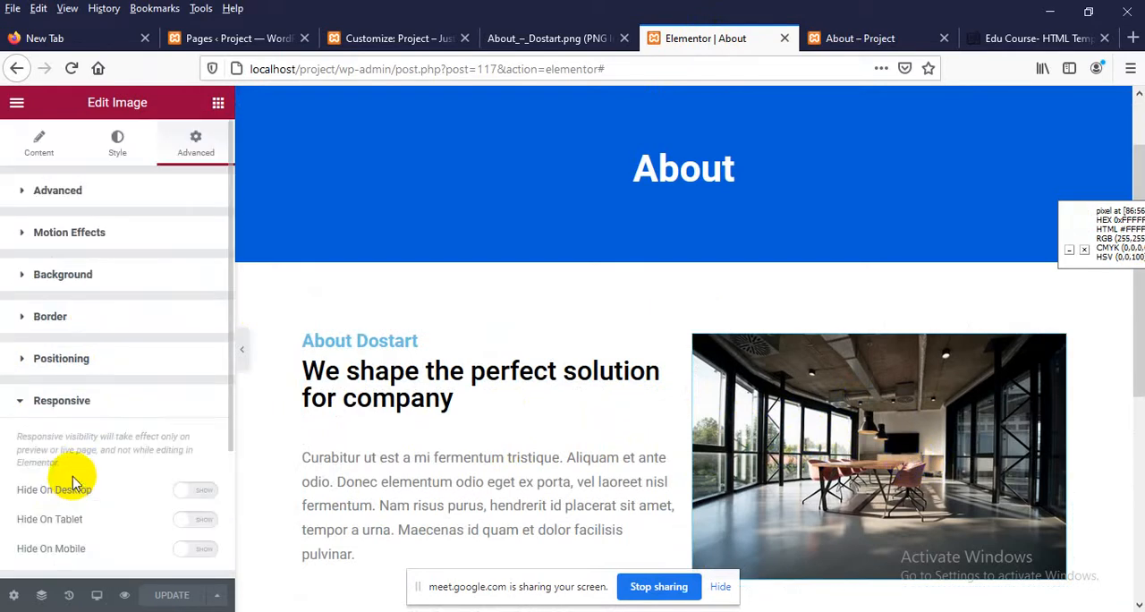
pyautogui.scroll(-1, 146, 454)
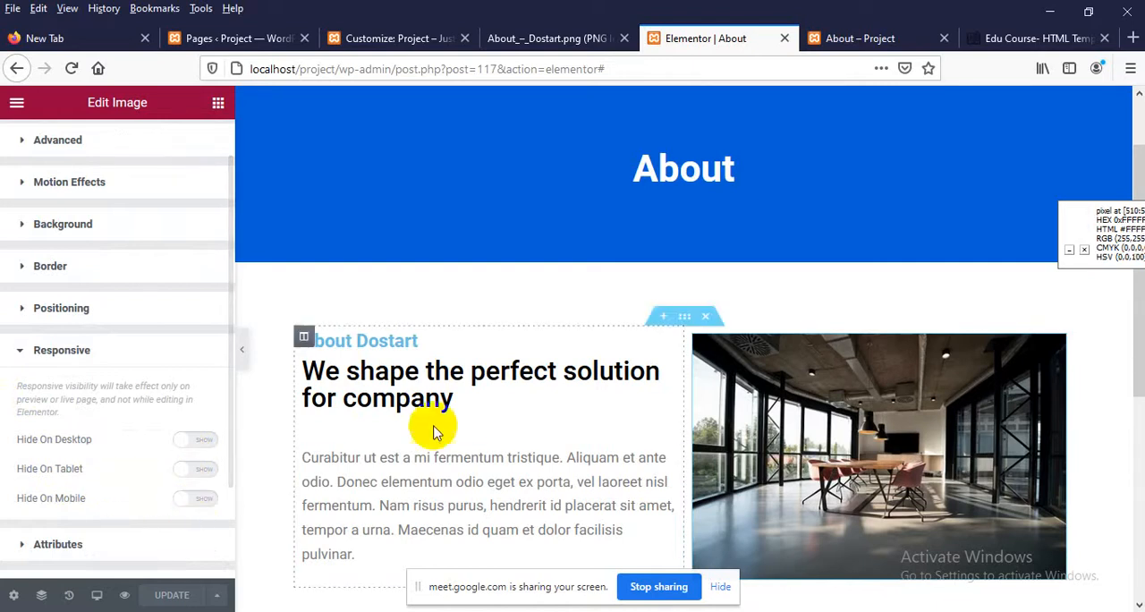
# Examine the Our Team section in the About_–_Dostart.png design and the Edu Course template, and compare them with the page in Elementor
pyautogui.scroll(-3, 534, 388)
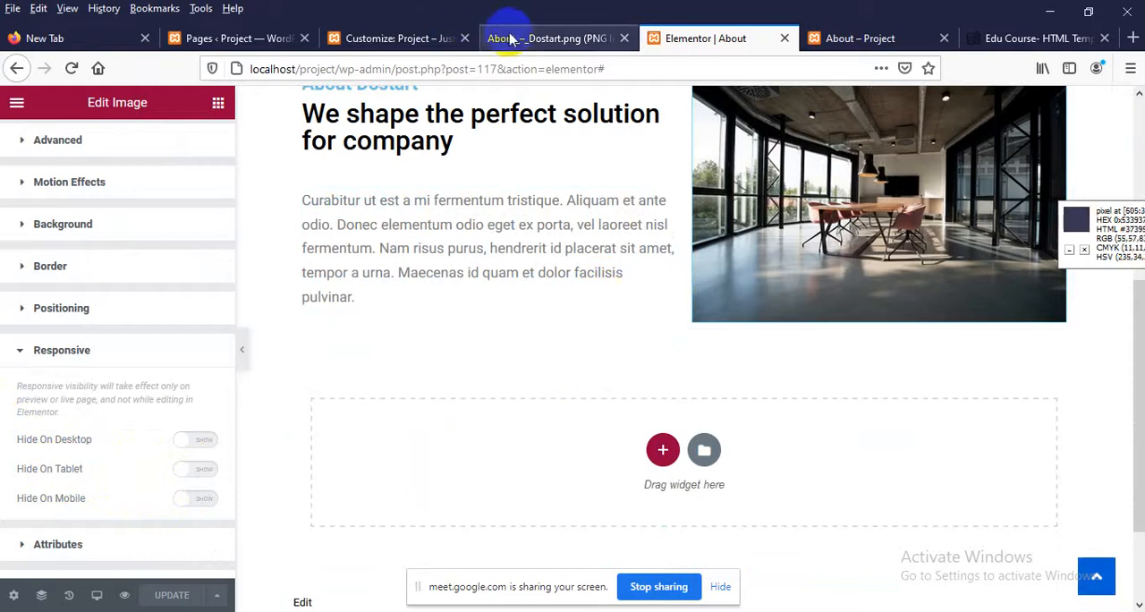
pyautogui.click(516, 40)
pyautogui.scroll(-5, 307, 376)
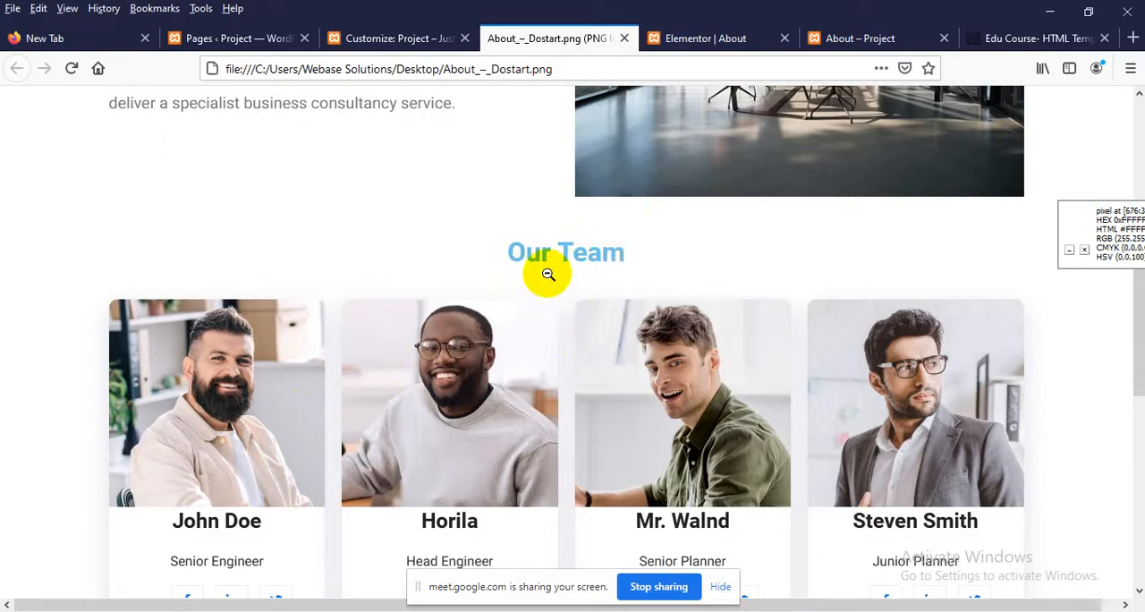
pyautogui.click(1036, 38)
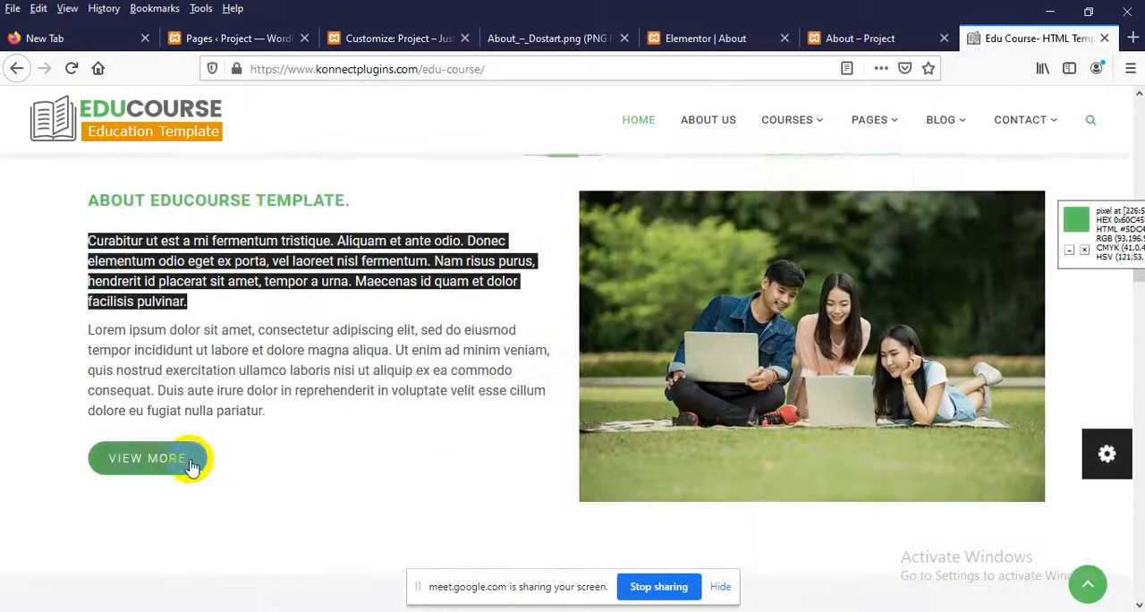
pyautogui.scroll(-3, 268, 454)
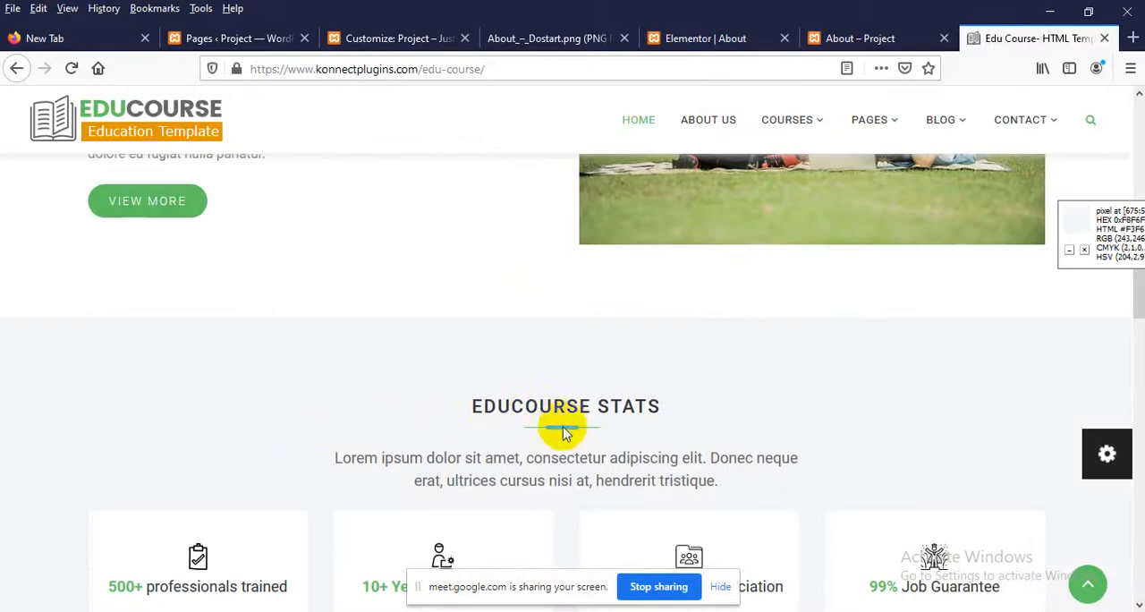
pyautogui.click(701, 37)
pyautogui.scroll(-1, 442, 352)
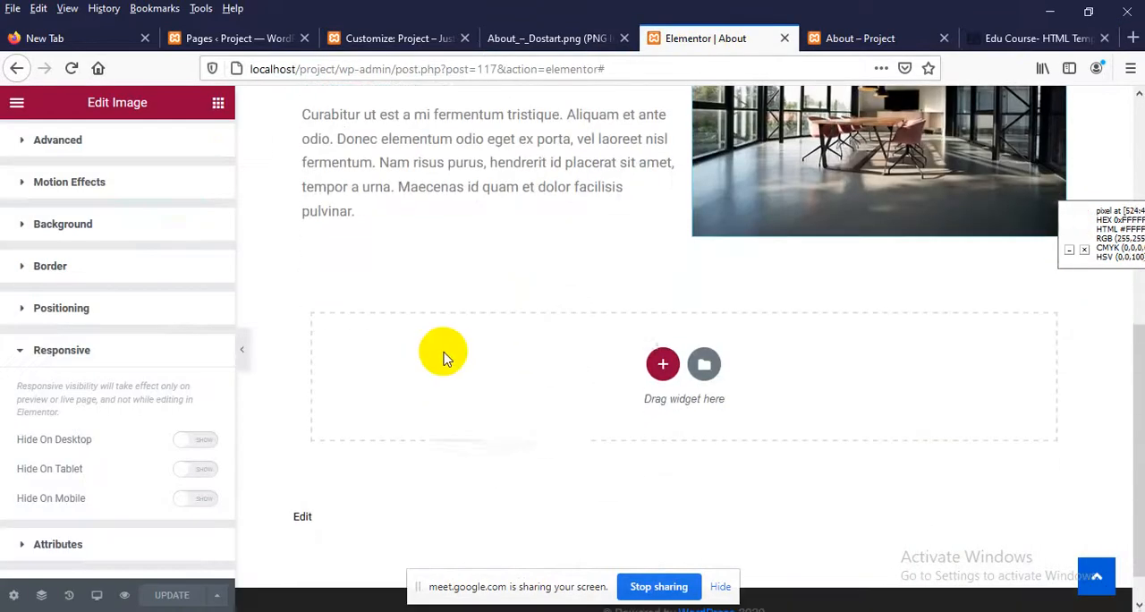
pyautogui.scroll(2, 550, 332)
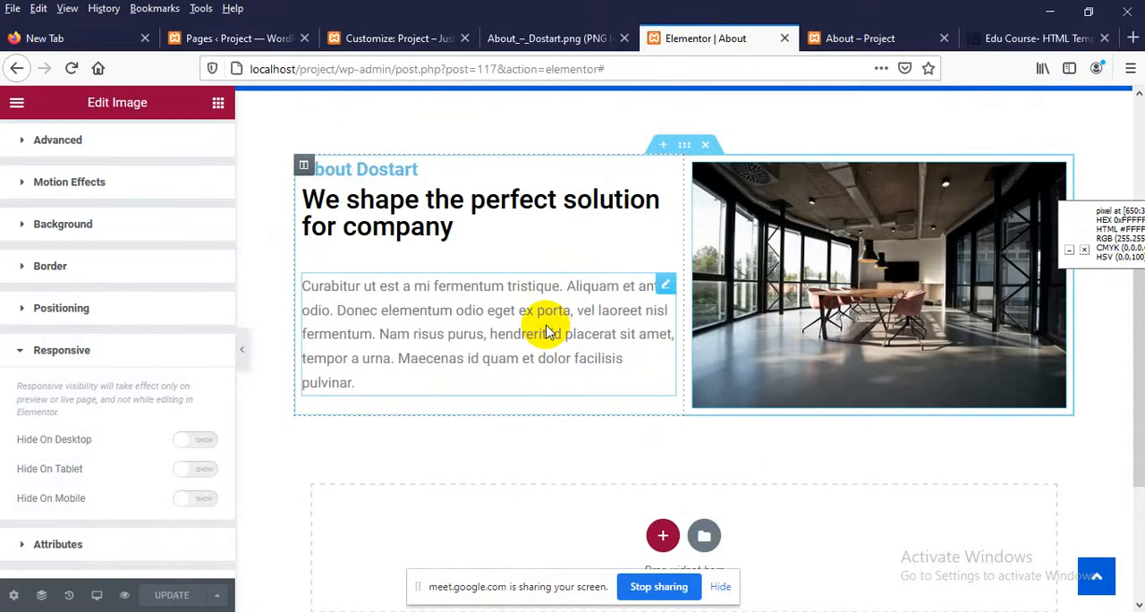
pyautogui.scroll(1, 68, 293)
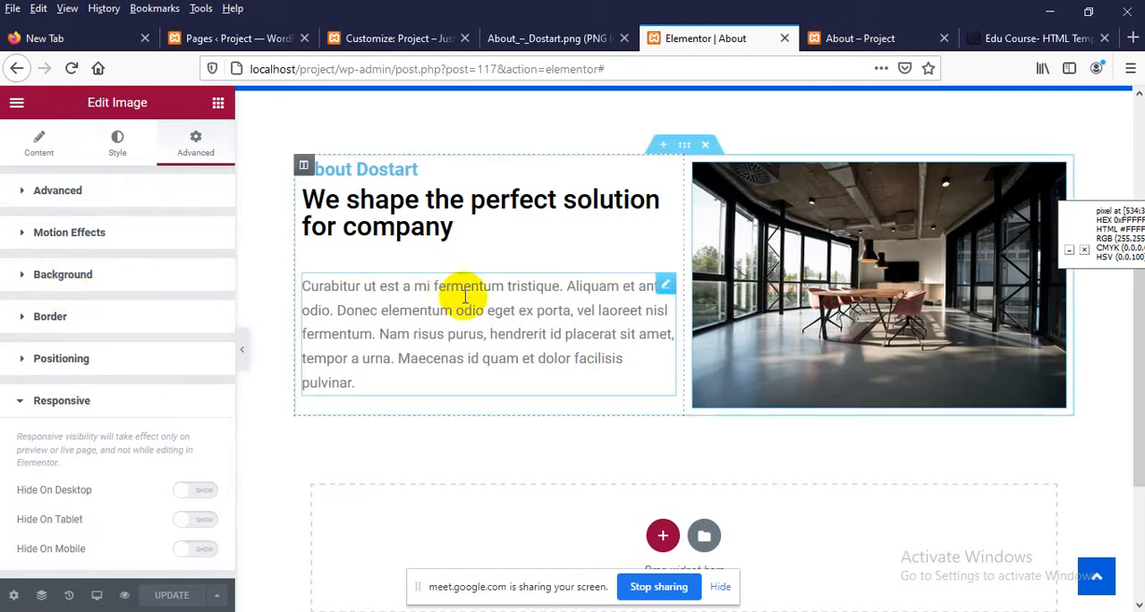
# Check the Our Team layout in the design and add a four-equal-column section below the About Dostart section
pyautogui.scroll(-2, 526, 435)
pyautogui.click(660, 365)
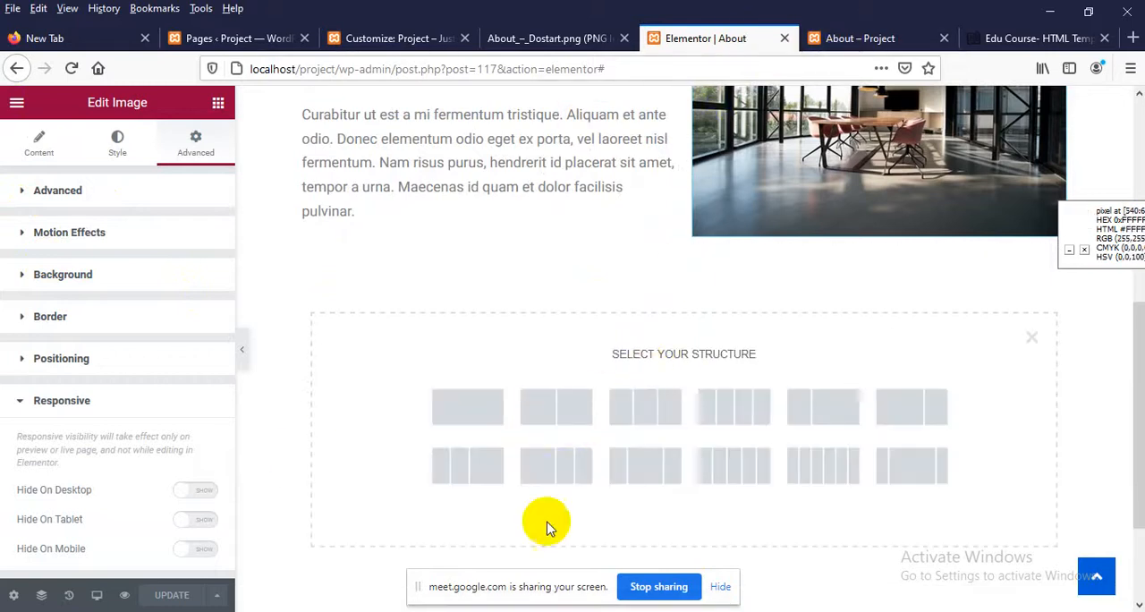
pyautogui.click(577, 36)
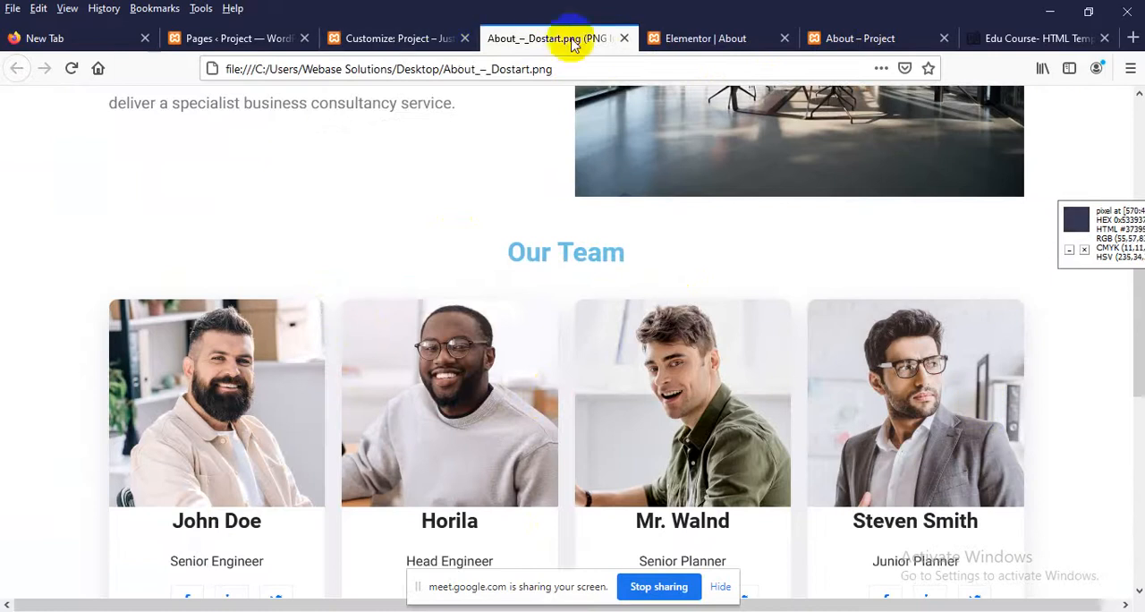
pyautogui.click(676, 36)
pyautogui.scroll(-3, 552, 414)
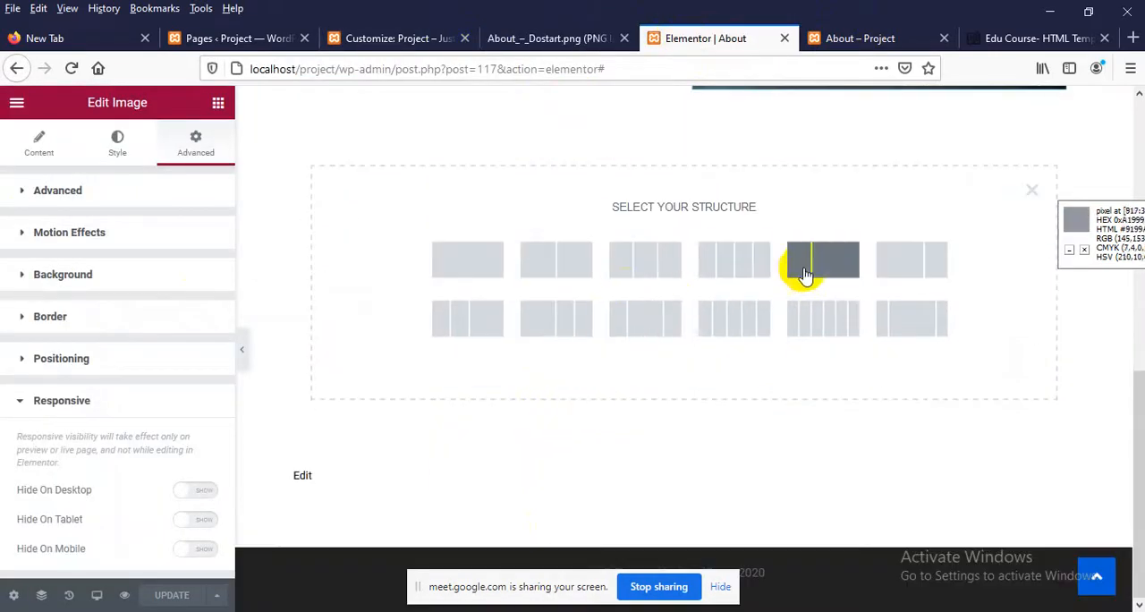
pyautogui.click(734, 268)
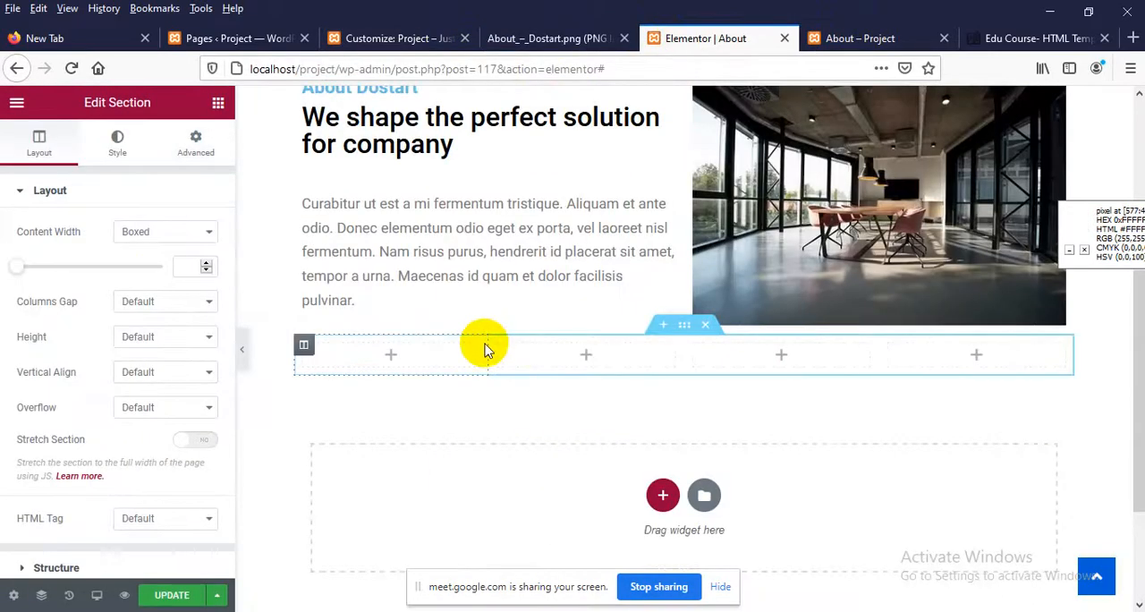
# Open the widget list for the new section's first column and look through the Basic, Pro, General and UTA Elements widgets for a team-member widget
pyautogui.click(391, 356)
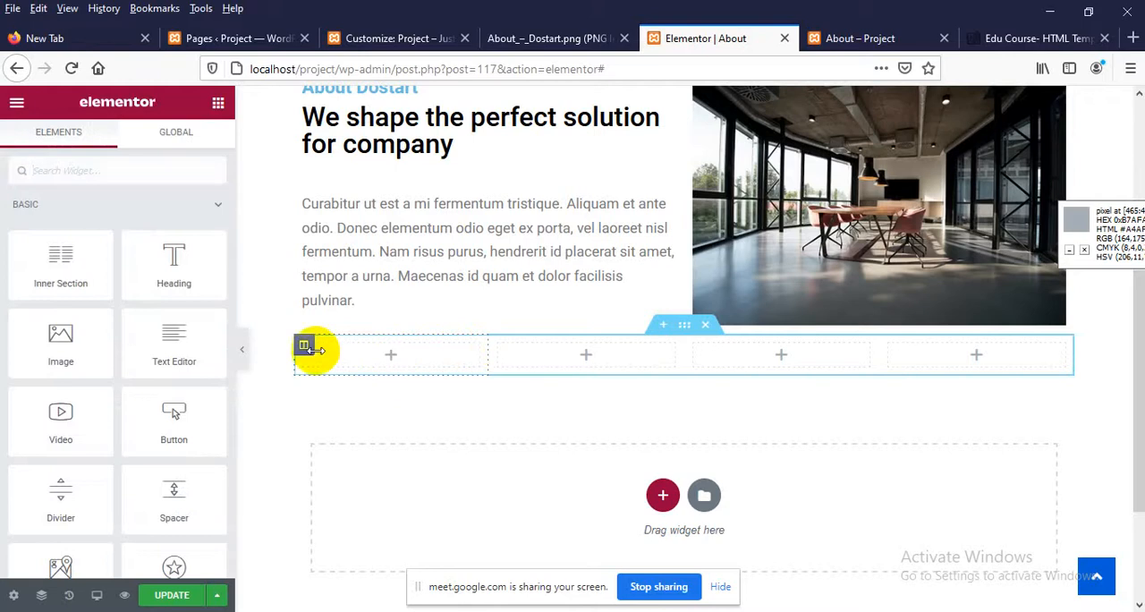
pyautogui.scroll(-4, 77, 348)
pyautogui.scroll(-2, 134, 295)
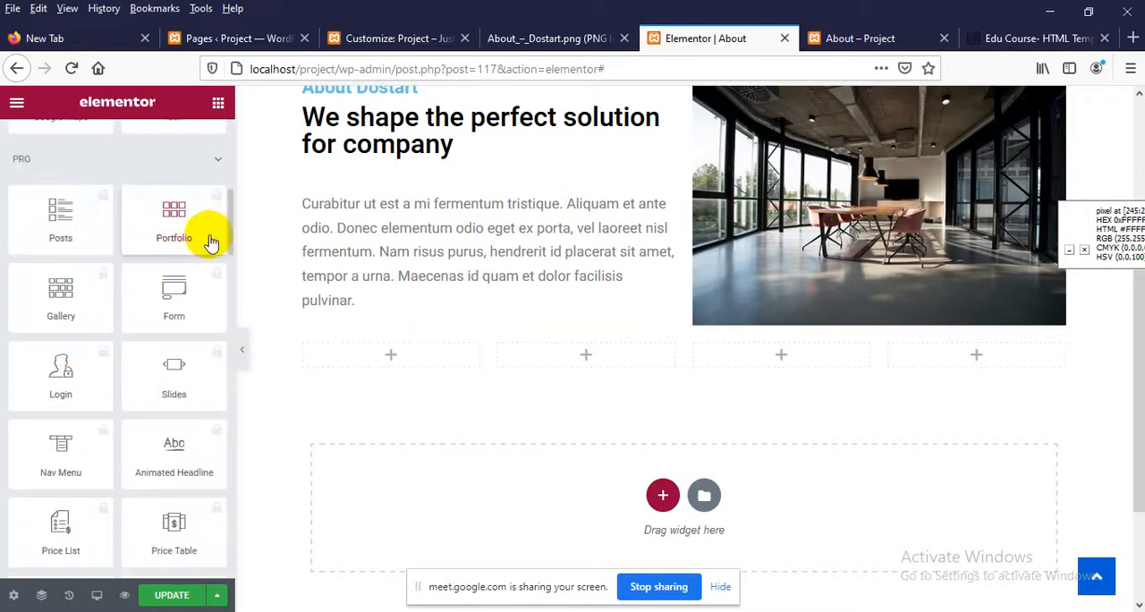
pyautogui.scroll(4, 171, 254)
pyautogui.scroll(2, 171, 254)
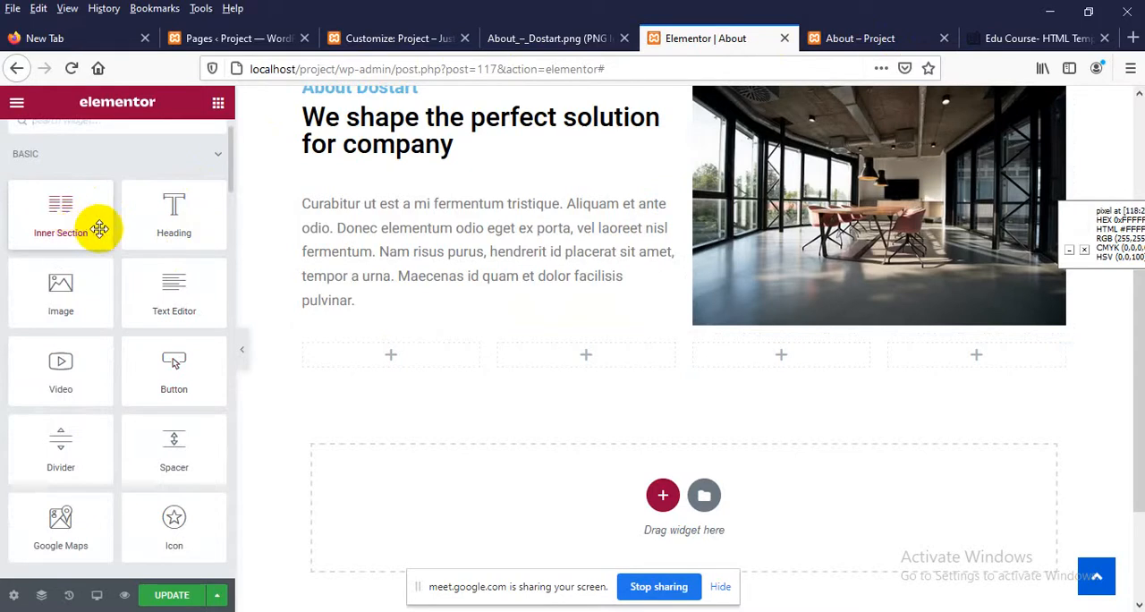
pyautogui.scroll(-3, 159, 223)
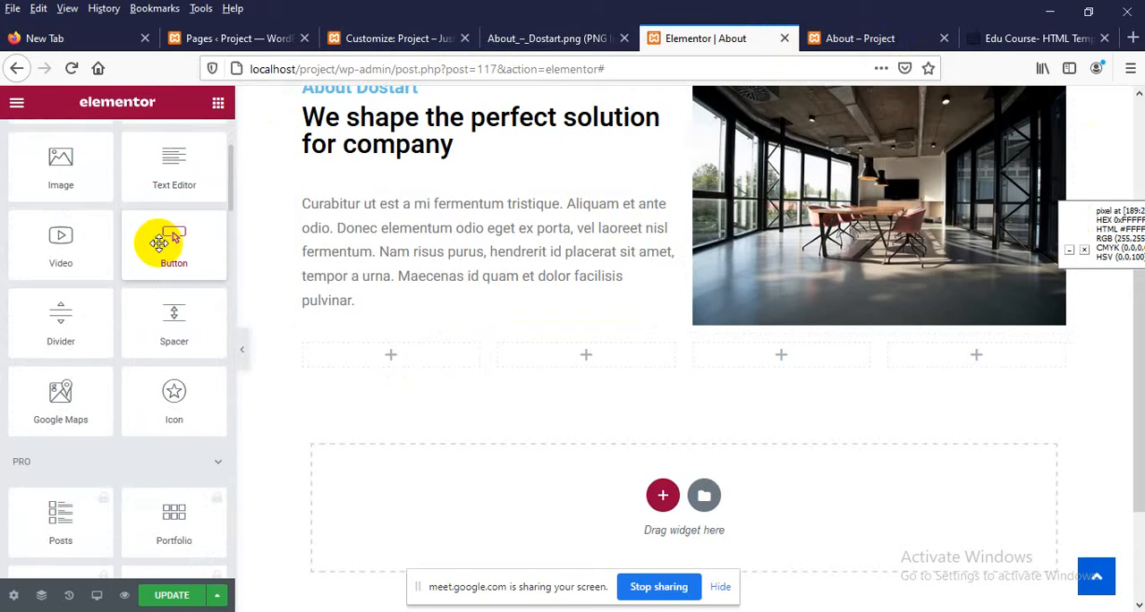
pyautogui.scroll(4, 159, 241)
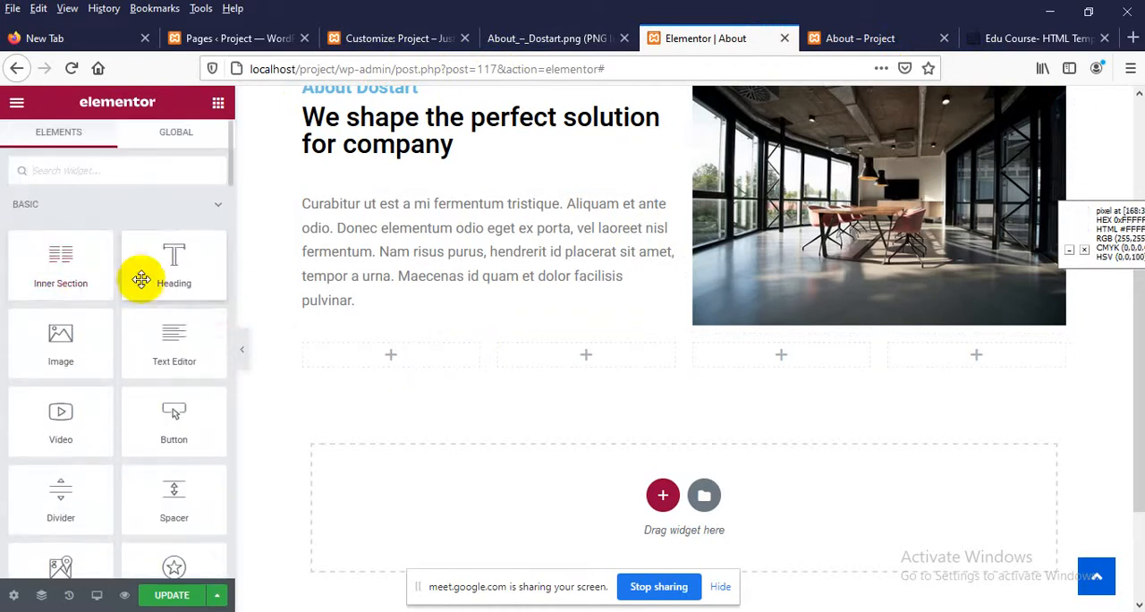
pyautogui.scroll(-10, 106, 340)
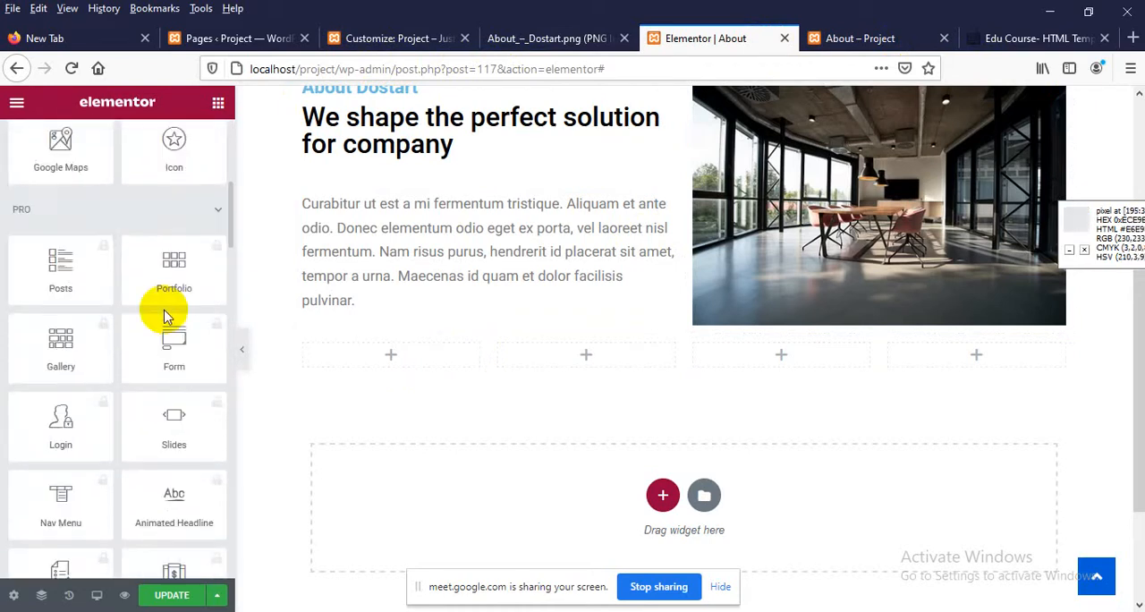
pyautogui.scroll(-2, 27, 210)
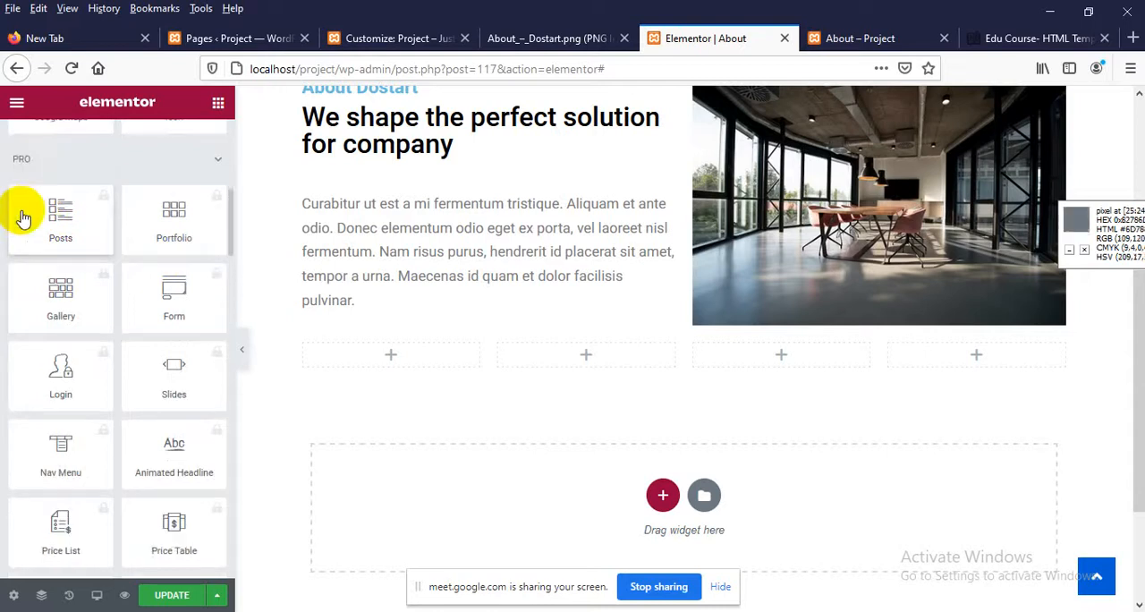
pyautogui.scroll(-6, 65, 267)
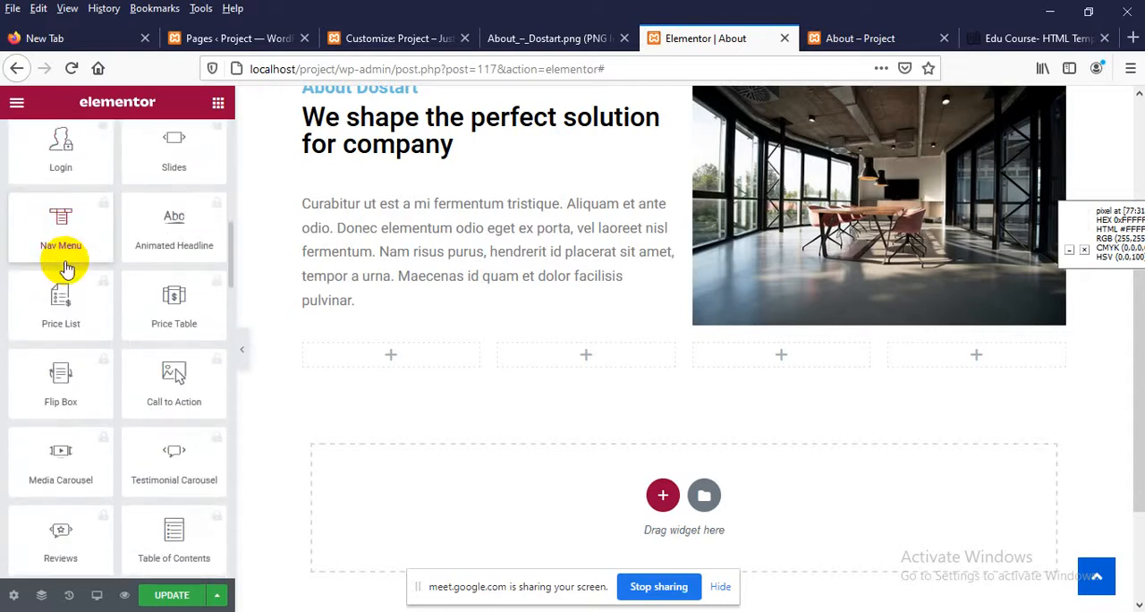
pyautogui.scroll(-7, 65, 267)
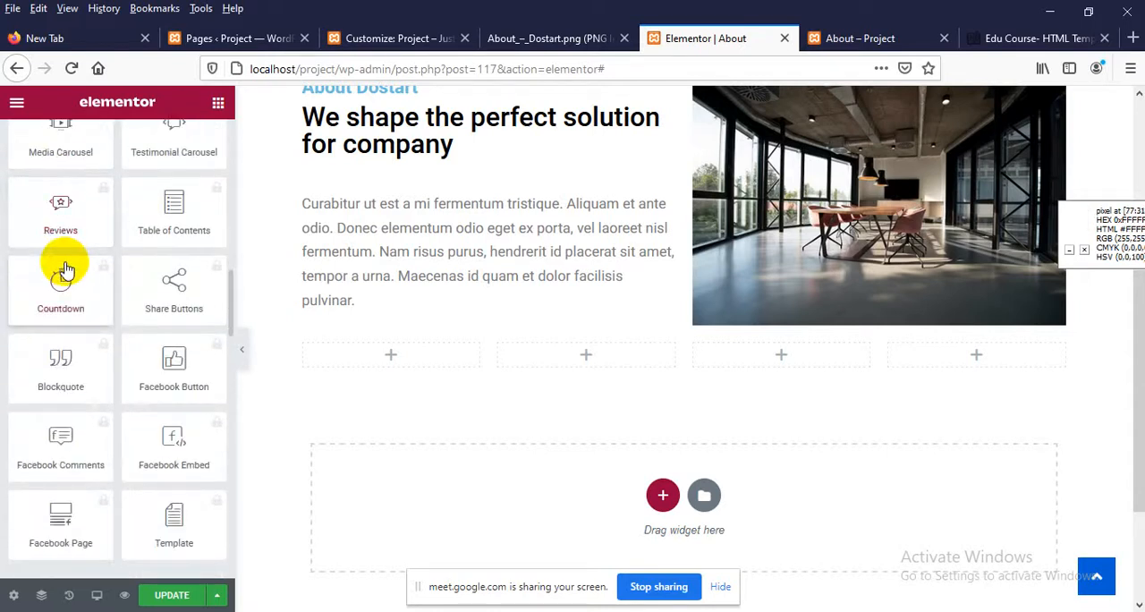
pyautogui.scroll(-5, 64, 266)
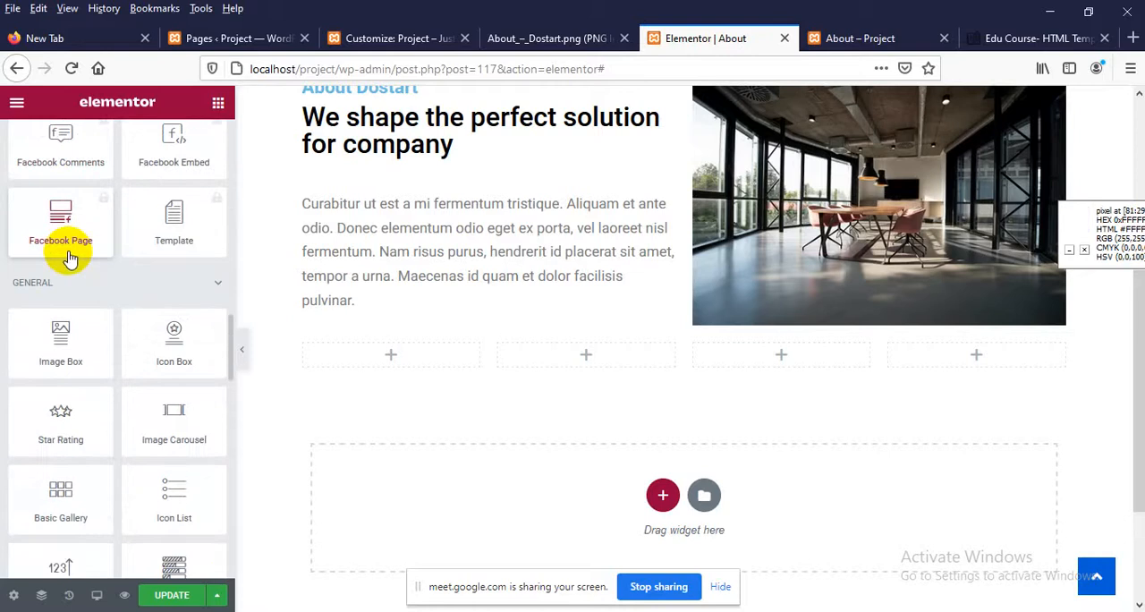
pyautogui.scroll(-1, 70, 256)
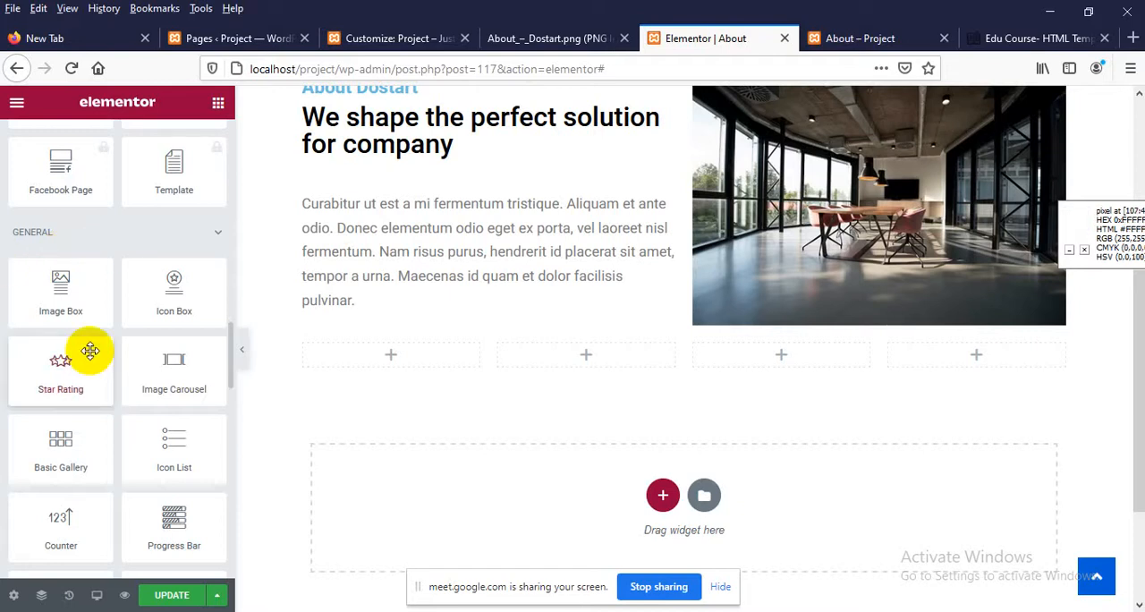
pyautogui.scroll(-1, 85, 359)
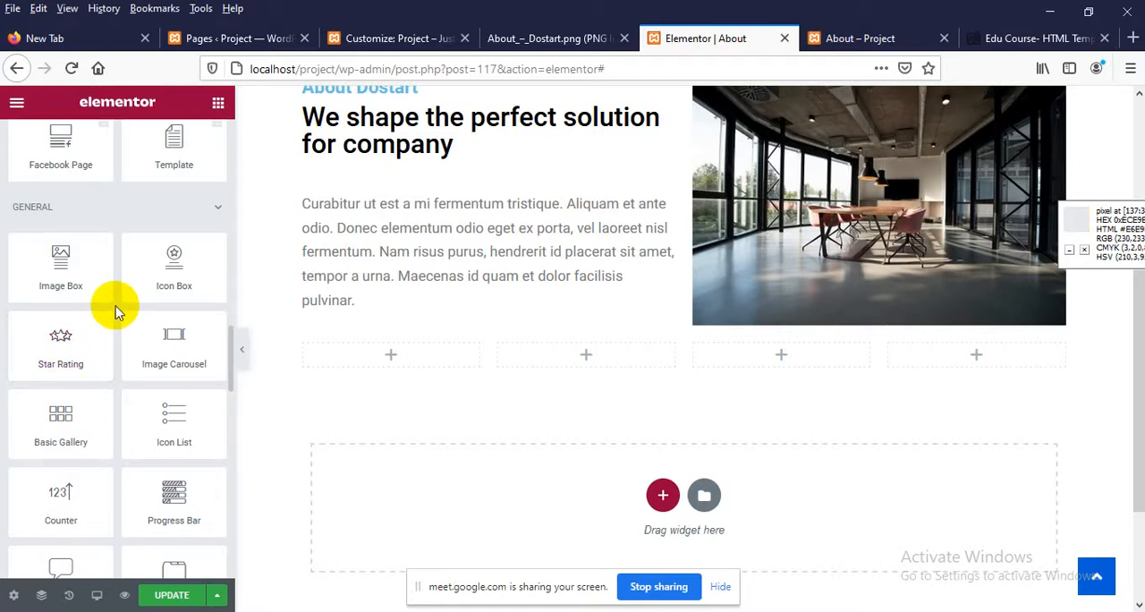
pyautogui.scroll(-3, 154, 336)
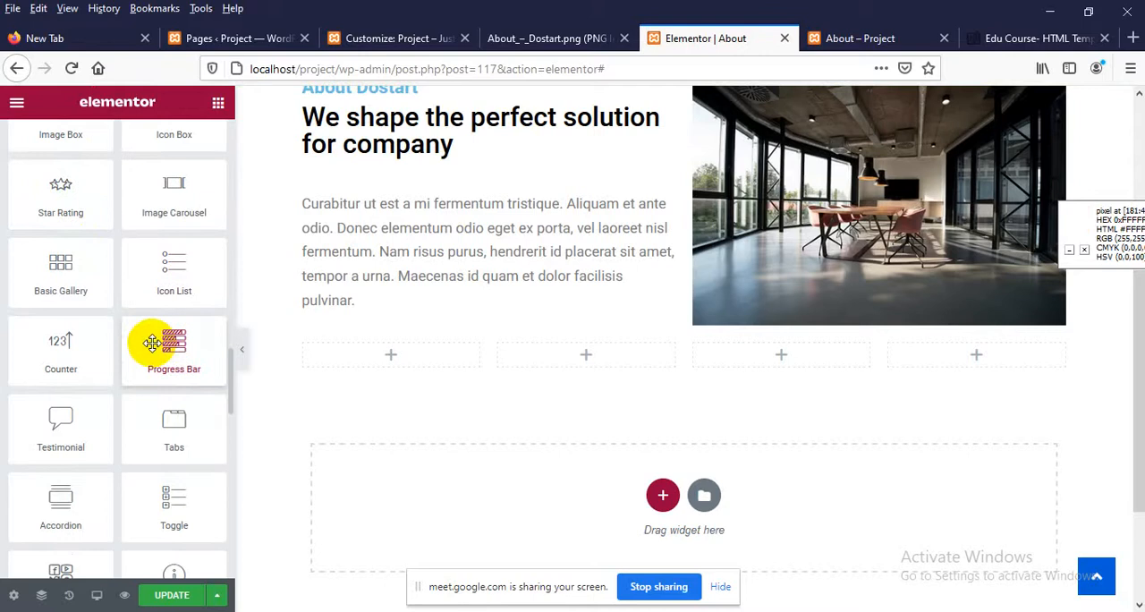
pyautogui.scroll(-5, 152, 343)
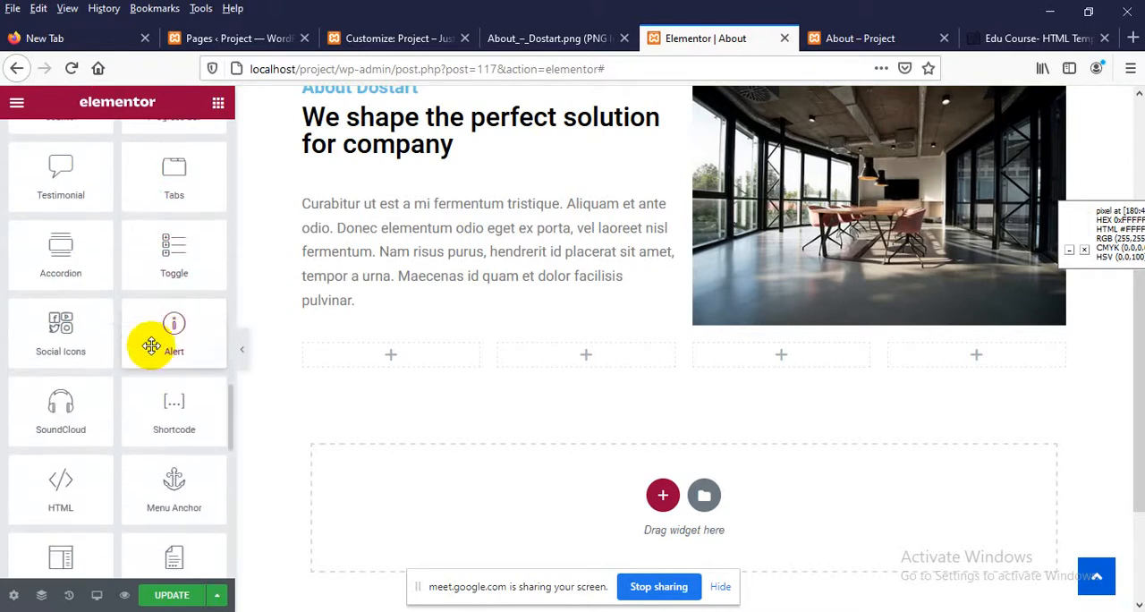
pyautogui.scroll(4, 125, 295)
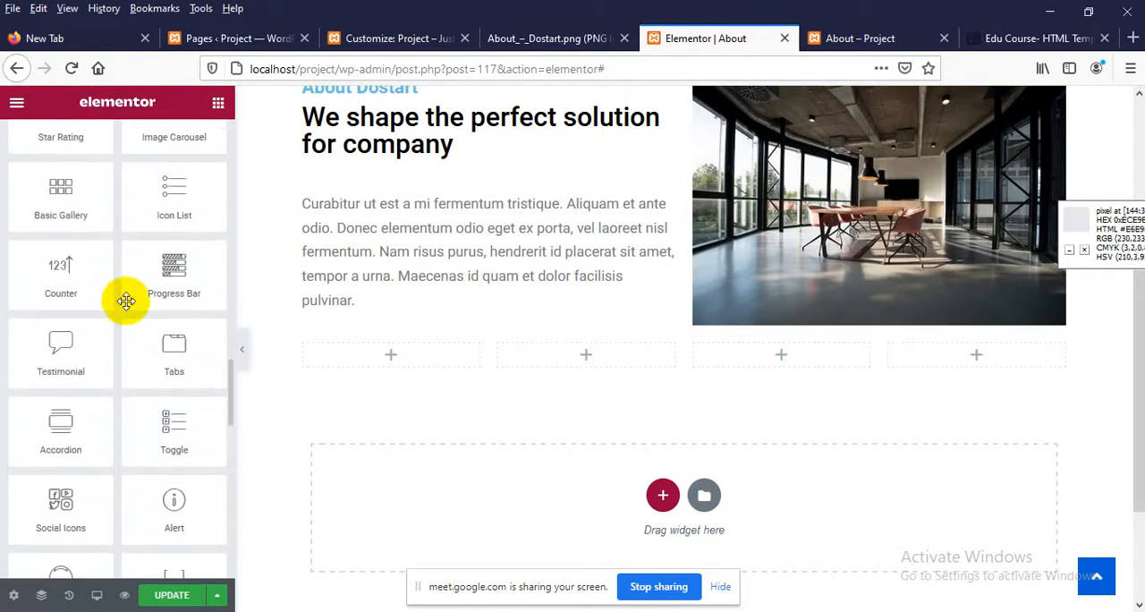
pyautogui.scroll(1, 56, 286)
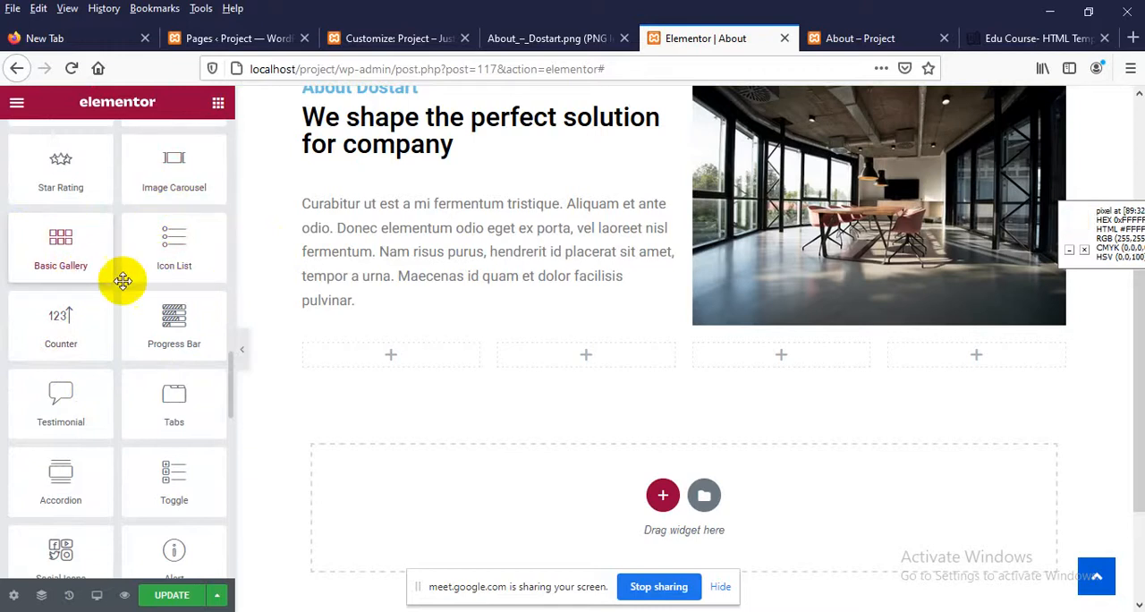
pyautogui.scroll(-3, 122, 281)
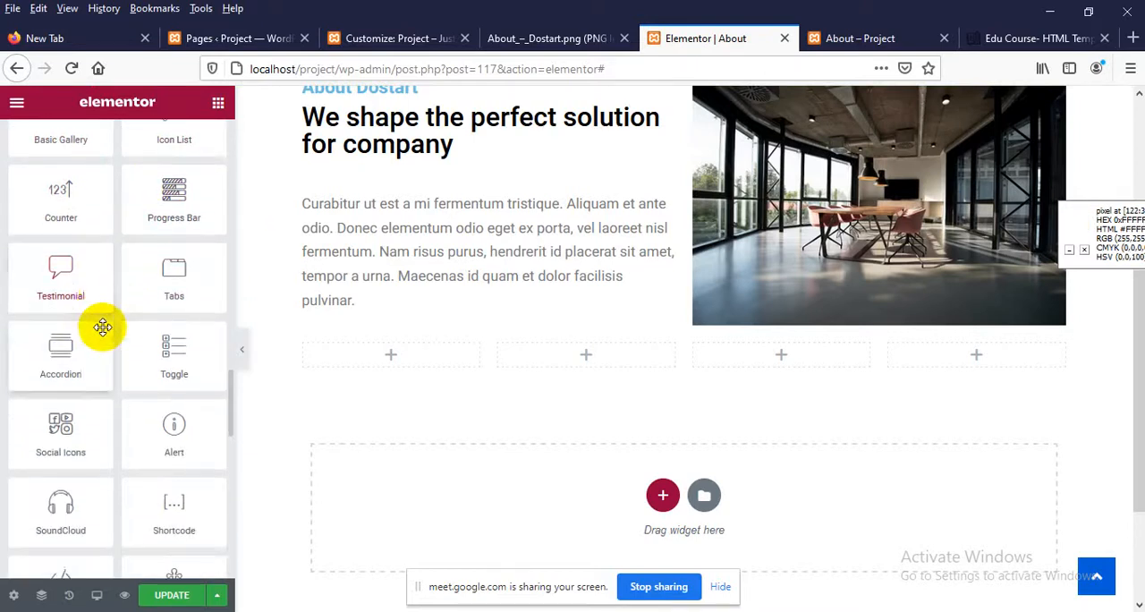
pyautogui.scroll(-1, 134, 317)
pyautogui.scroll(-1, 161, 380)
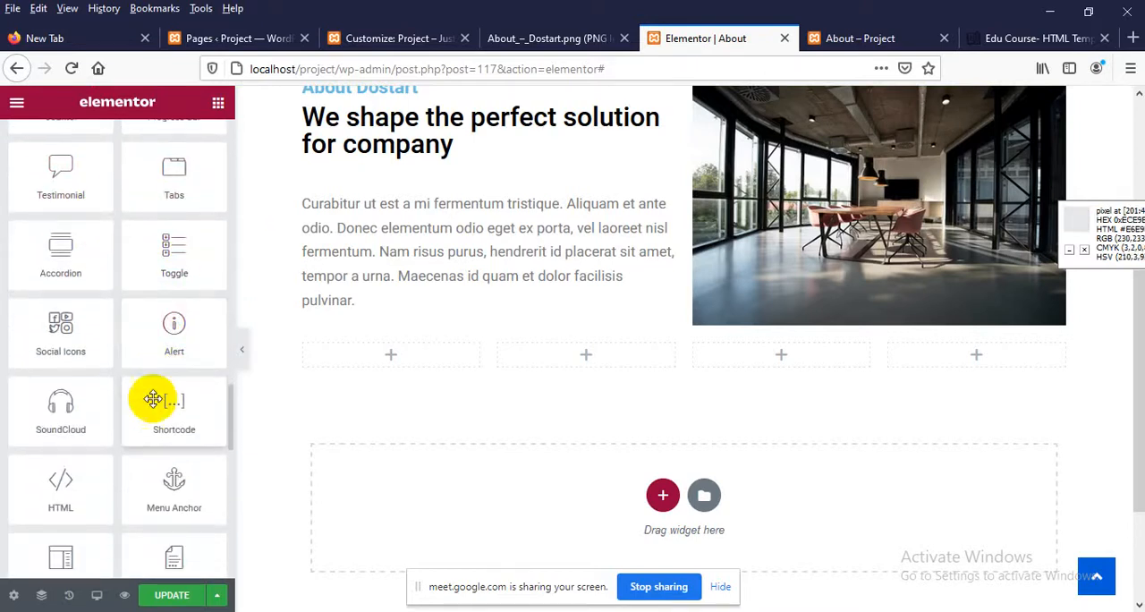
pyautogui.scroll(-5, 90, 391)
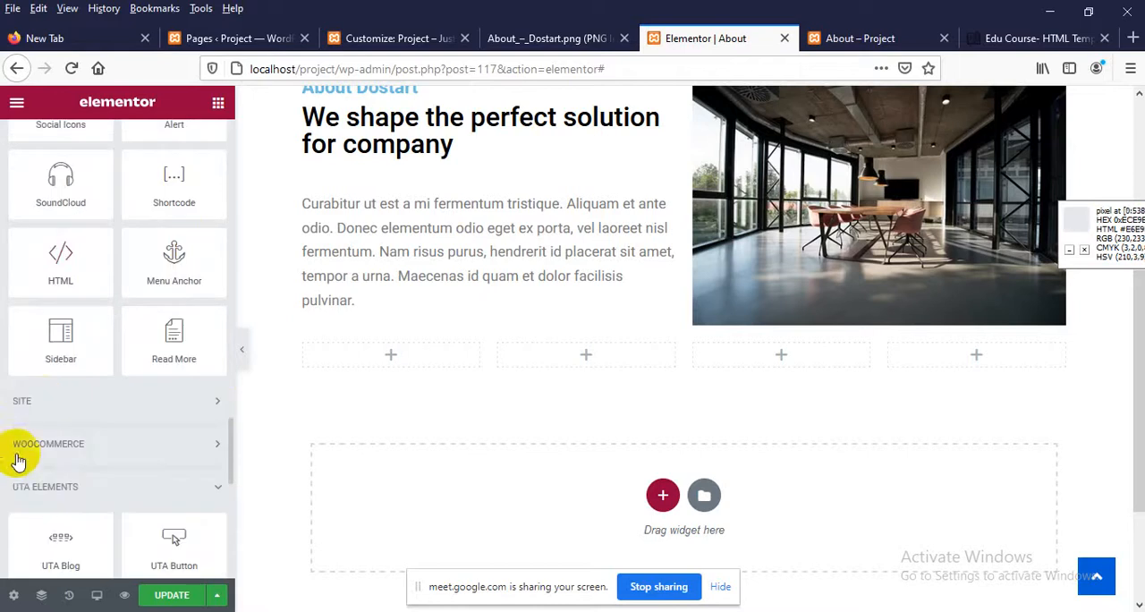
pyautogui.scroll(-3, 19, 460)
pyautogui.scroll(-1, 72, 447)
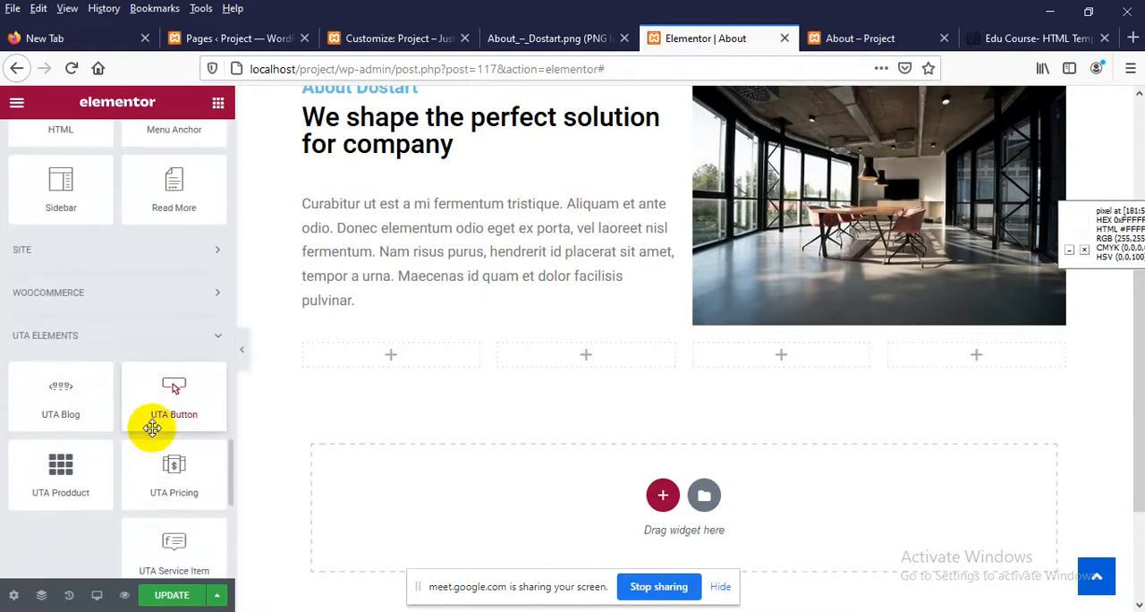
pyautogui.scroll(-2, 152, 428)
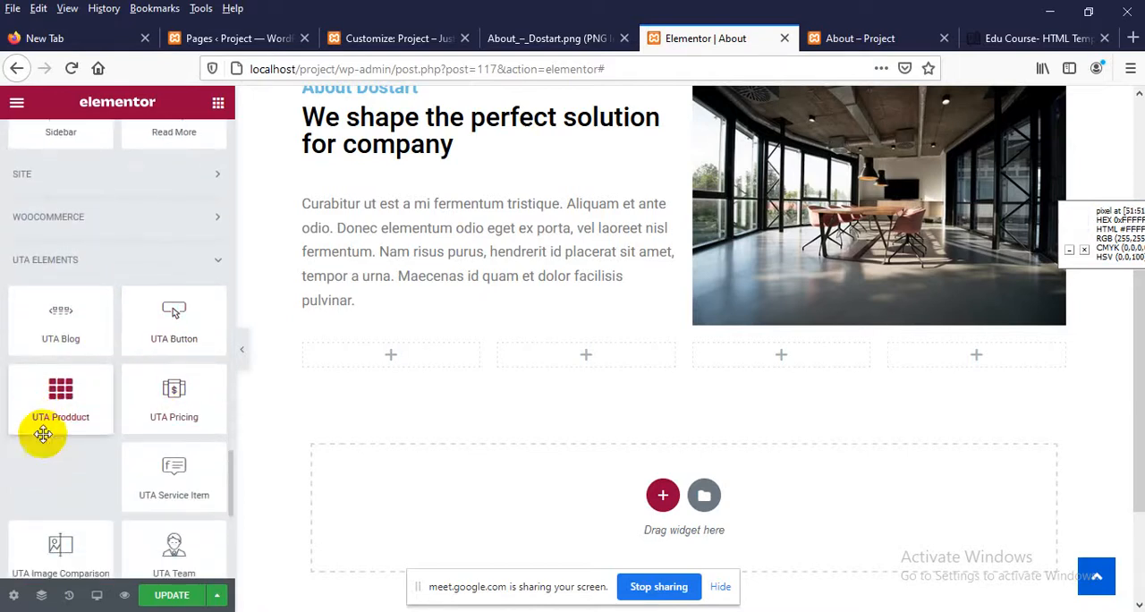
# Look through the remaining UTA Elements widgets and compare them with the service and testimonial sections on the published home page
pyautogui.scroll(-2, 163, 373)
pyautogui.scroll(-1, 169, 391)
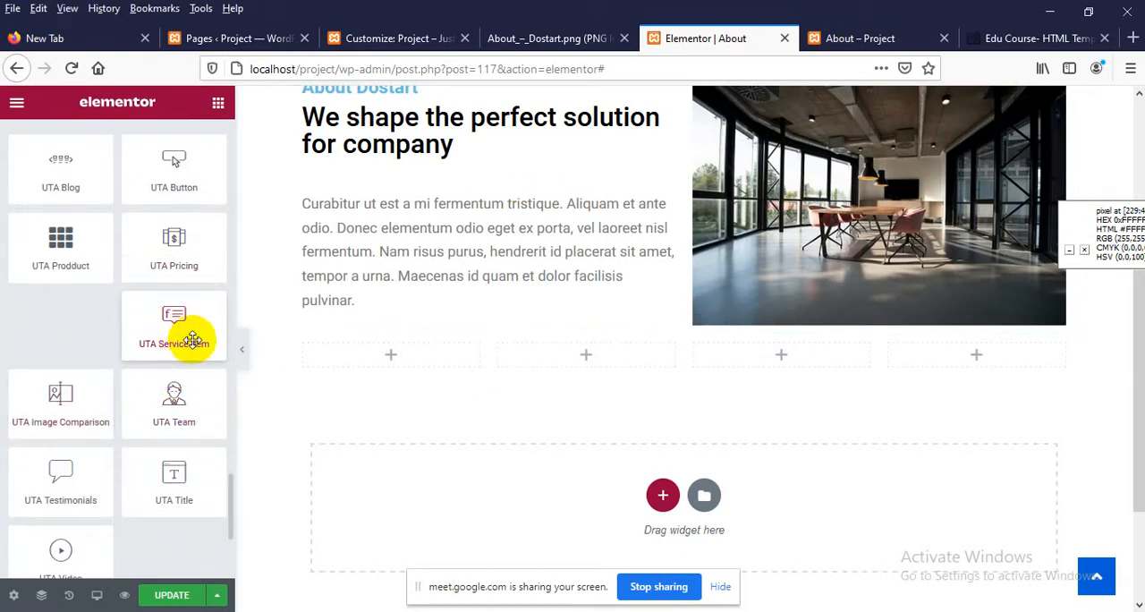
pyautogui.click(850, 38)
pyautogui.scroll(3, 180, 256)
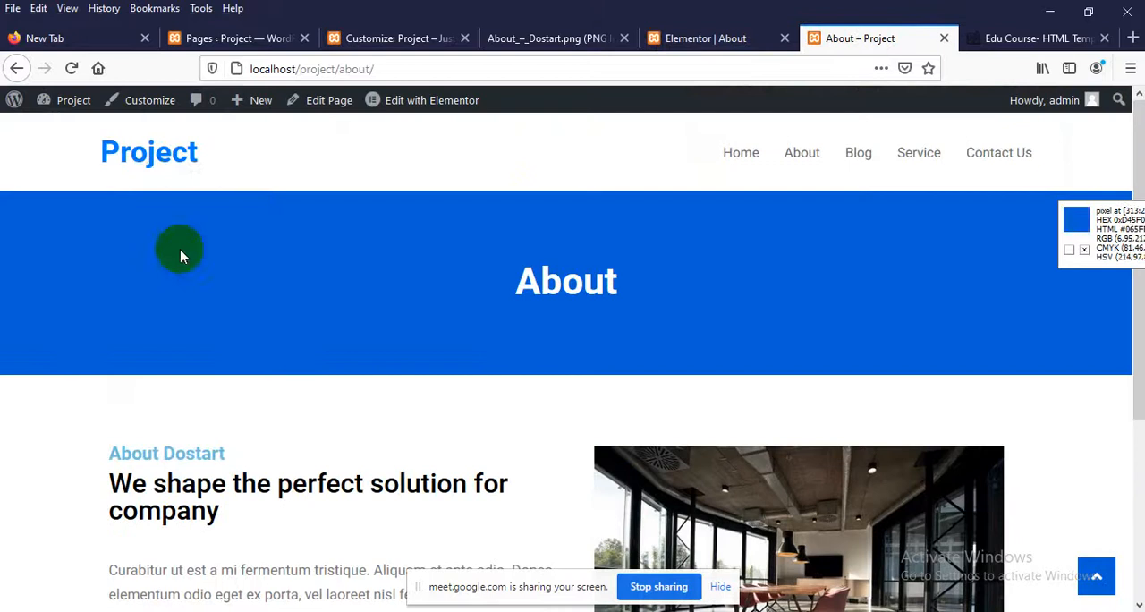
pyautogui.click(148, 158)
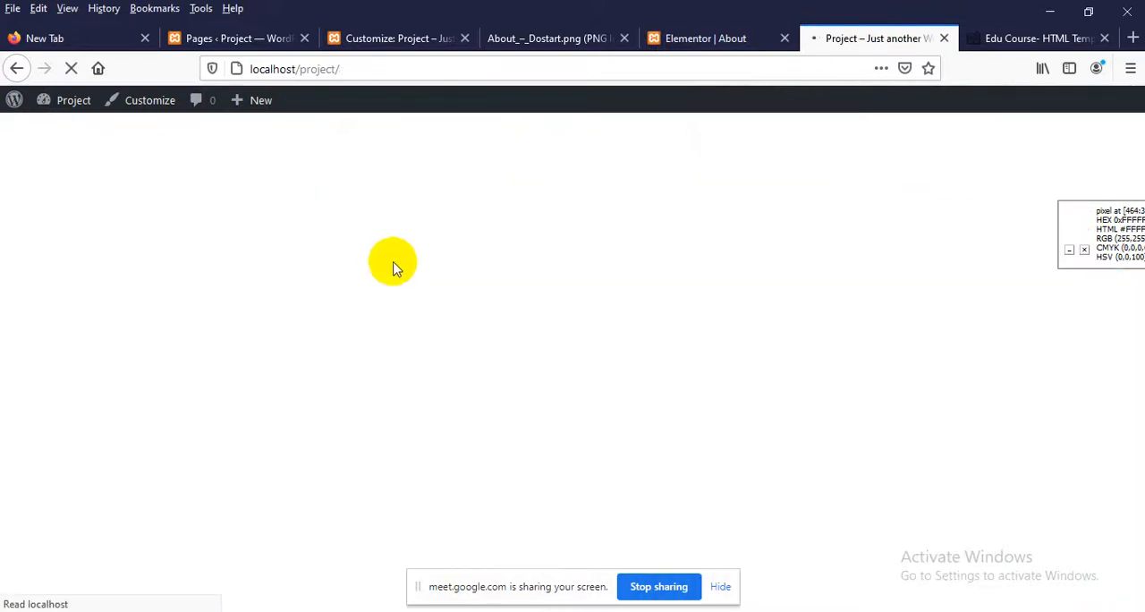
pyautogui.scroll(-15, 398, 308)
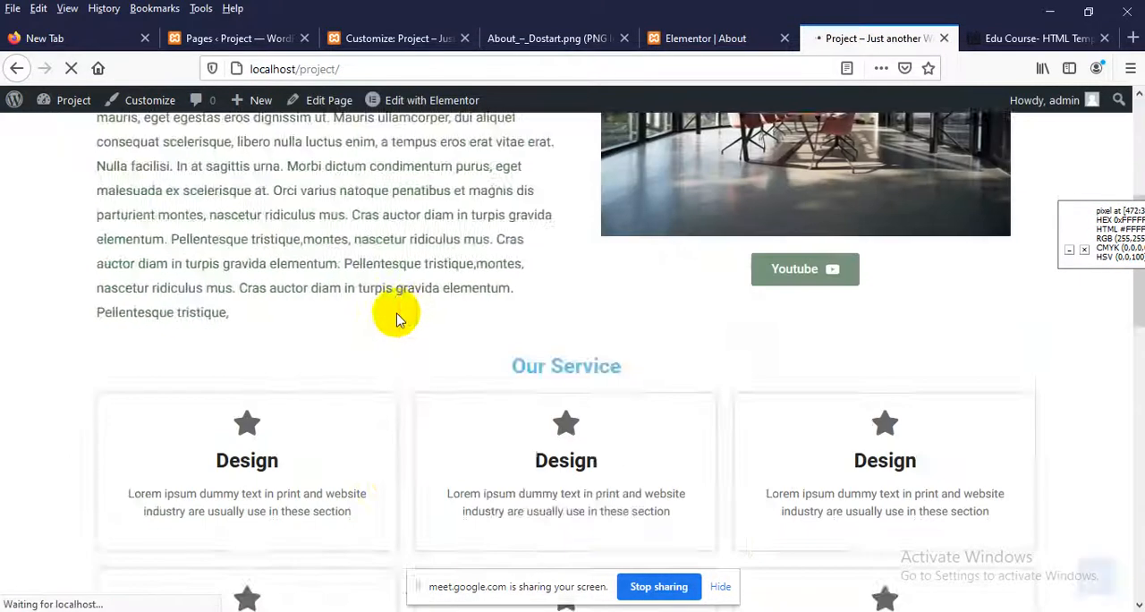
pyautogui.scroll(-3, 394, 313)
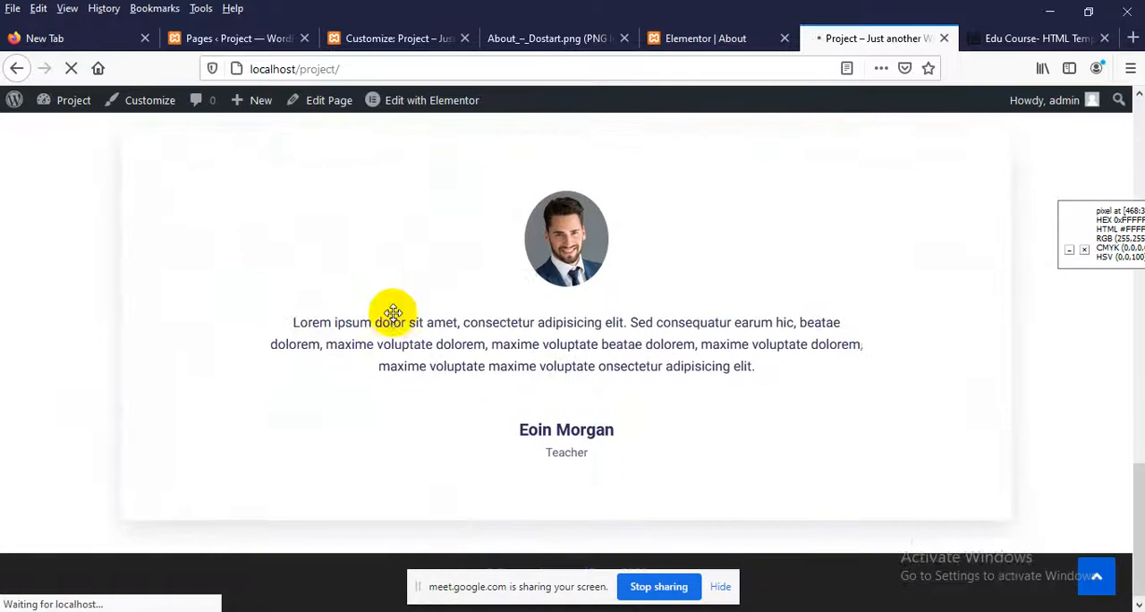
pyautogui.scroll(10, 393, 313)
pyautogui.scroll(-1, 394, 322)
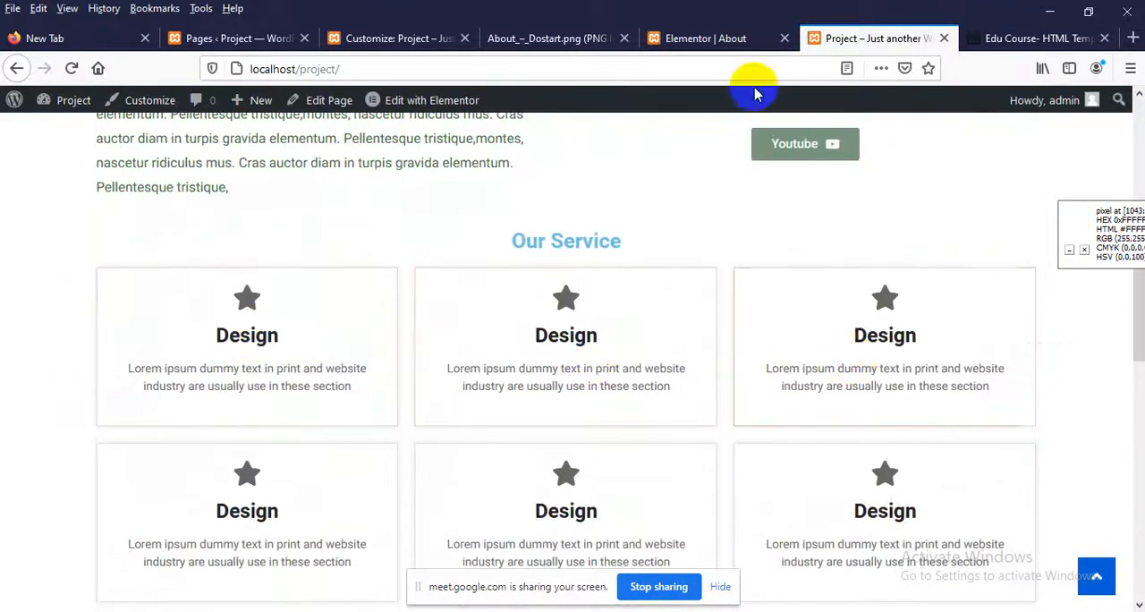
pyautogui.click(680, 39)
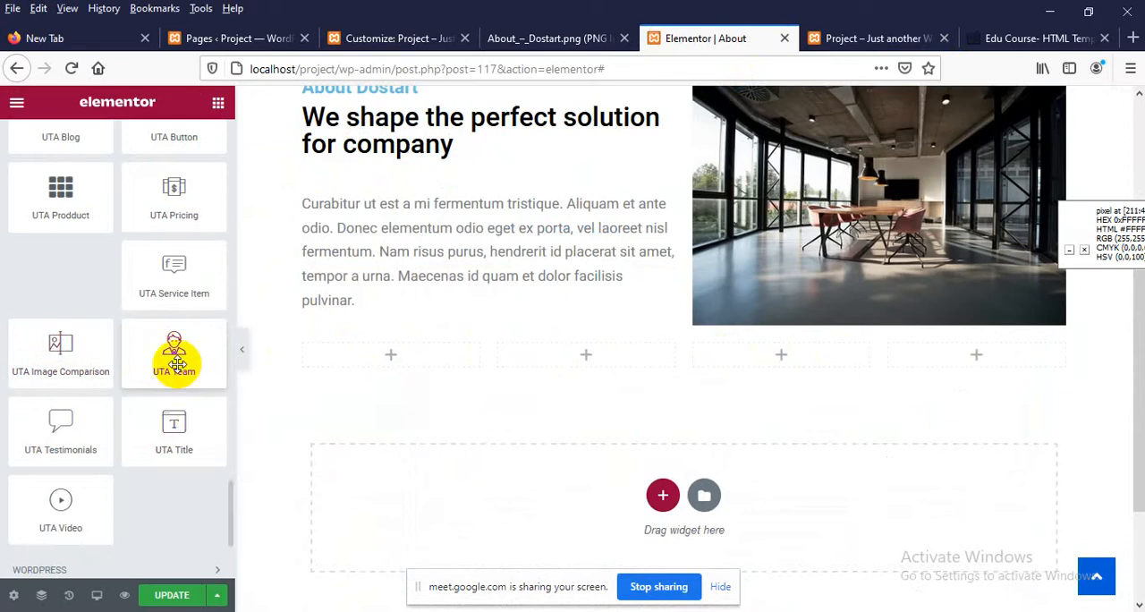
pyautogui.click(872, 36)
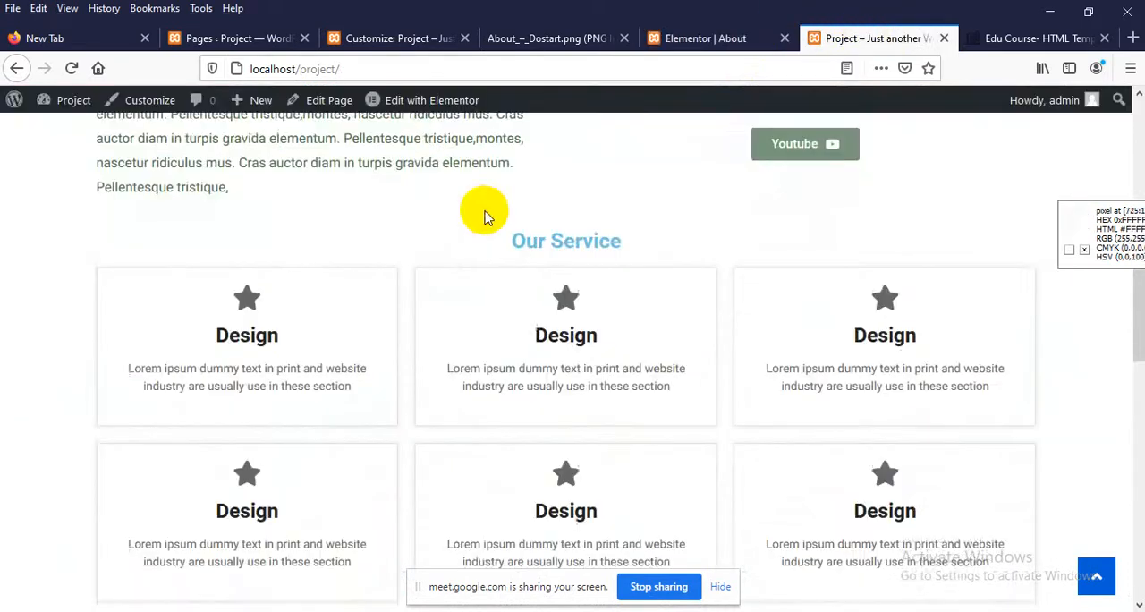
pyautogui.scroll(3, 536, 232)
pyautogui.scroll(3, 577, 250)
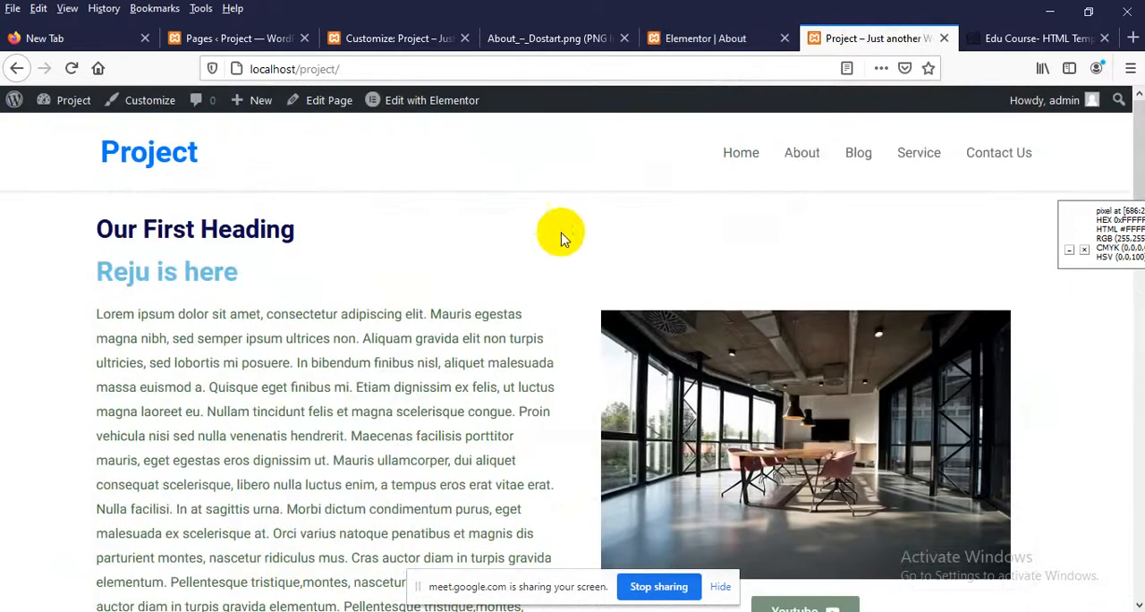
# Add the UTA Team widget to the new section's first column and compare its fields with the design's team cards
pyautogui.click(693, 38)
pyautogui.moveTo(165, 353); pyautogui.dragTo(376, 381)
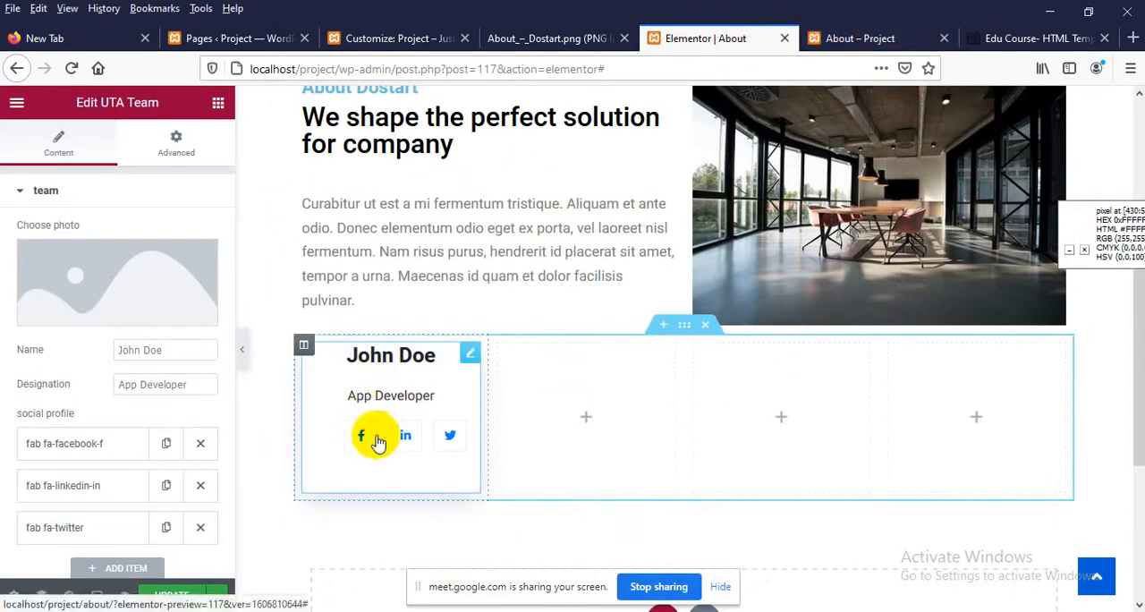
pyautogui.click(553, 39)
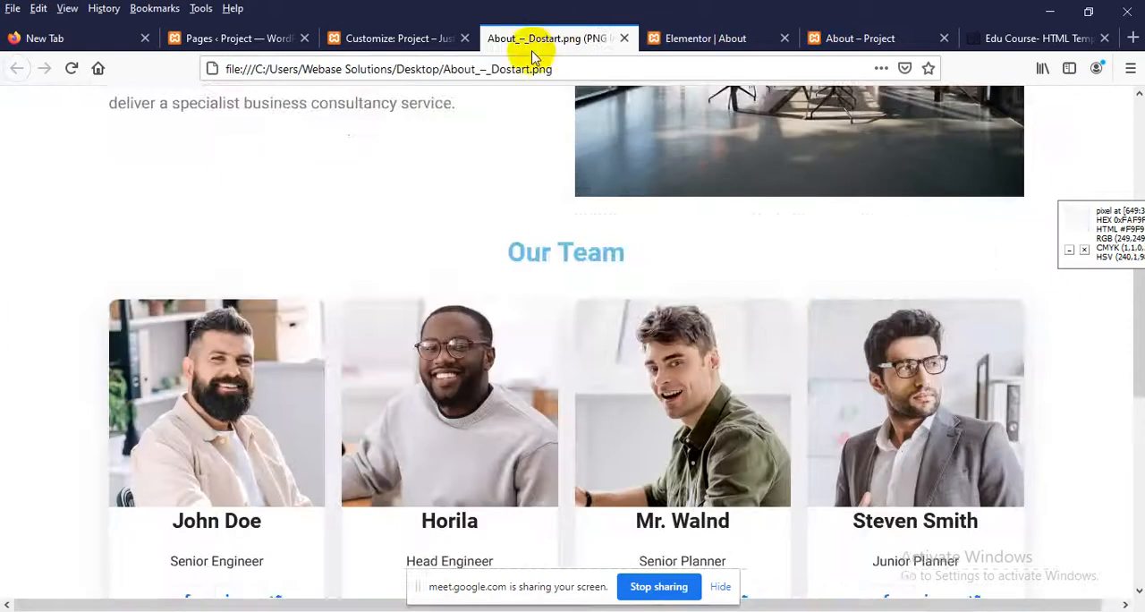
pyautogui.scroll(-3, 113, 294)
pyautogui.scroll(2, 48, 328)
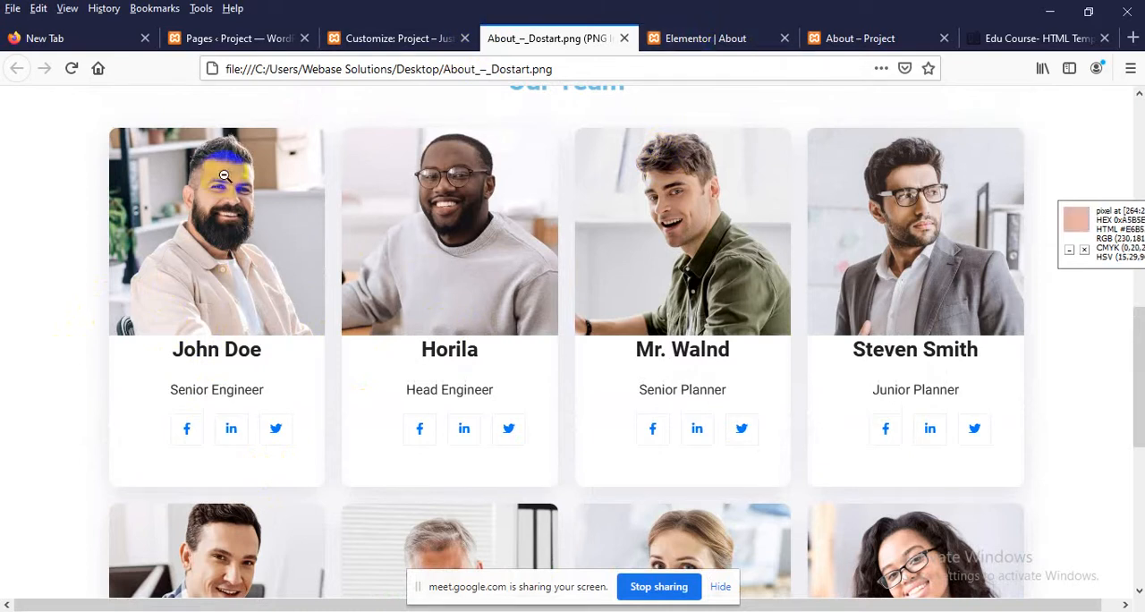
pyautogui.click(676, 42)
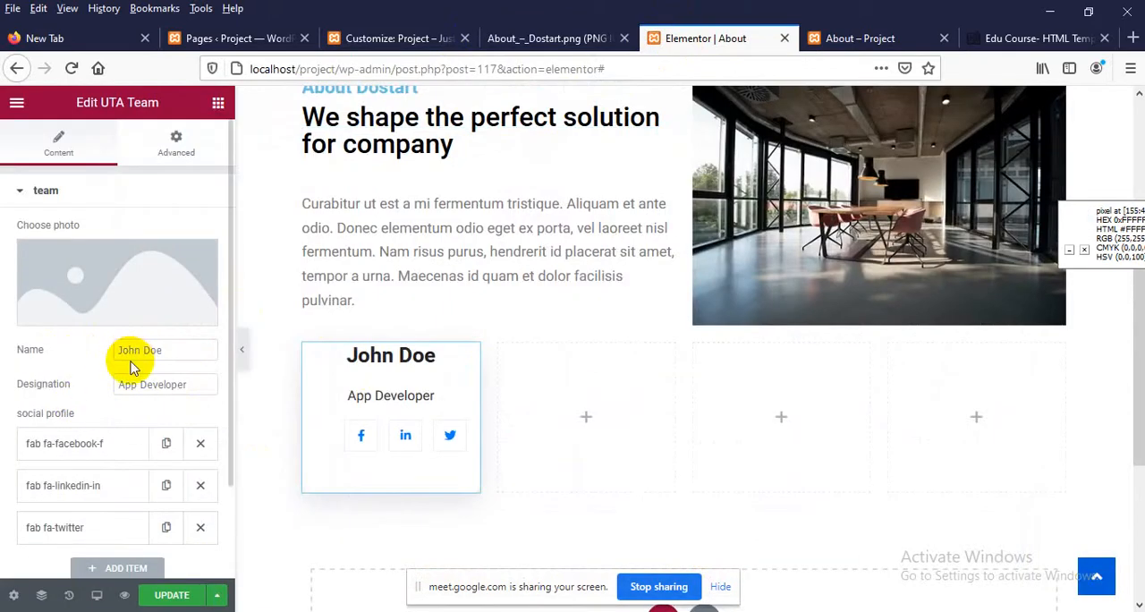
pyautogui.scroll(-1, 134, 370)
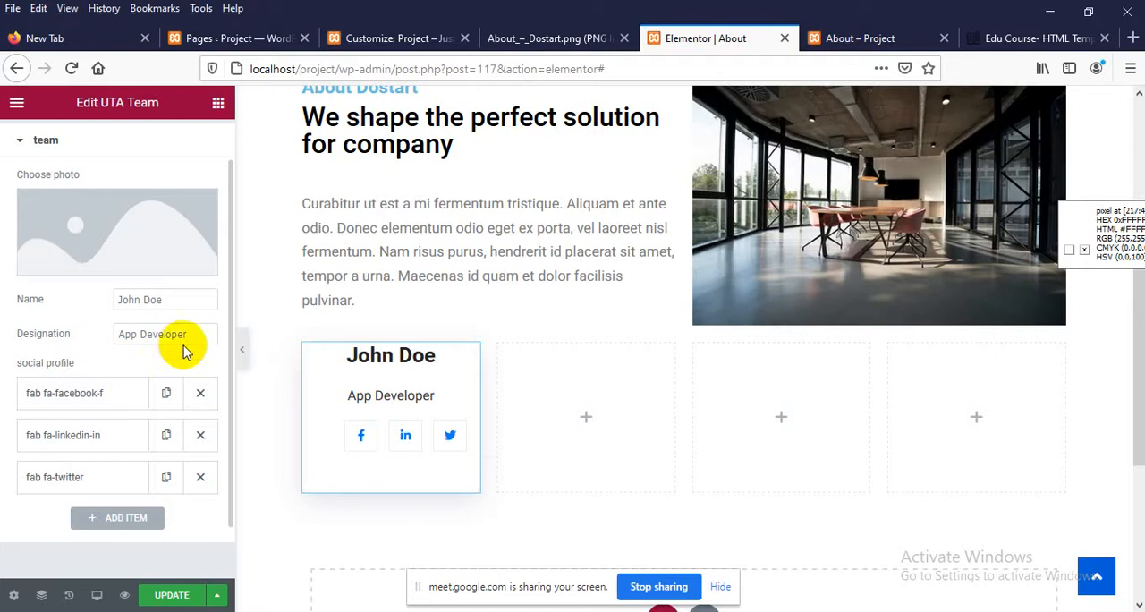
pyautogui.scroll(1, 183, 351)
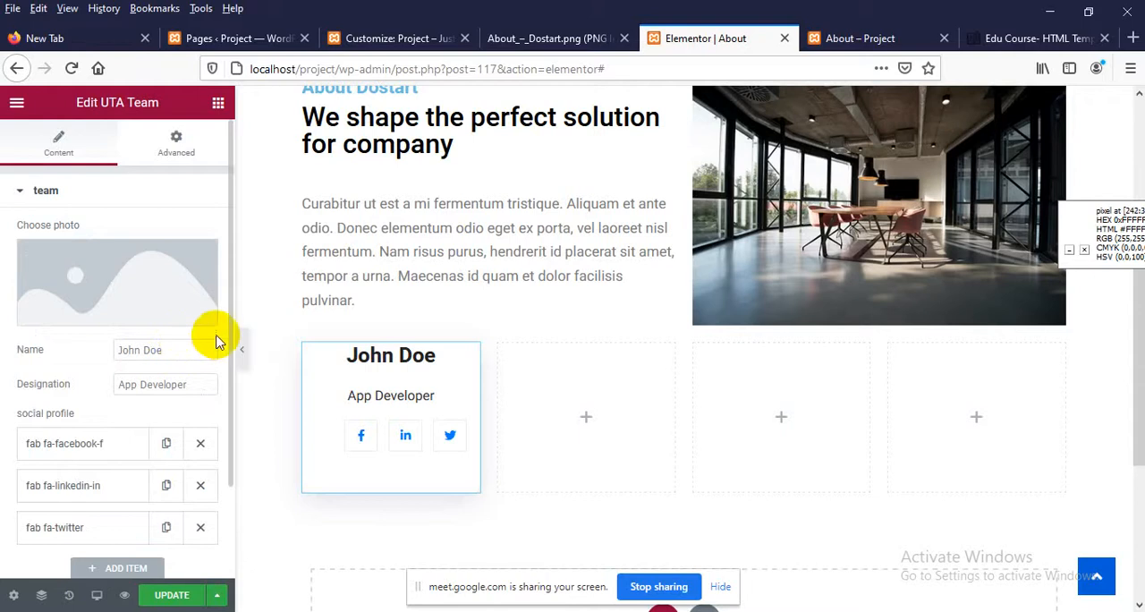
# Review the Elementor and Appearance options in the WordPress admin of the Project site, and return to the Elementor editor
pyautogui.click(271, 43)
pyautogui.scroll(-3, 23, 420)
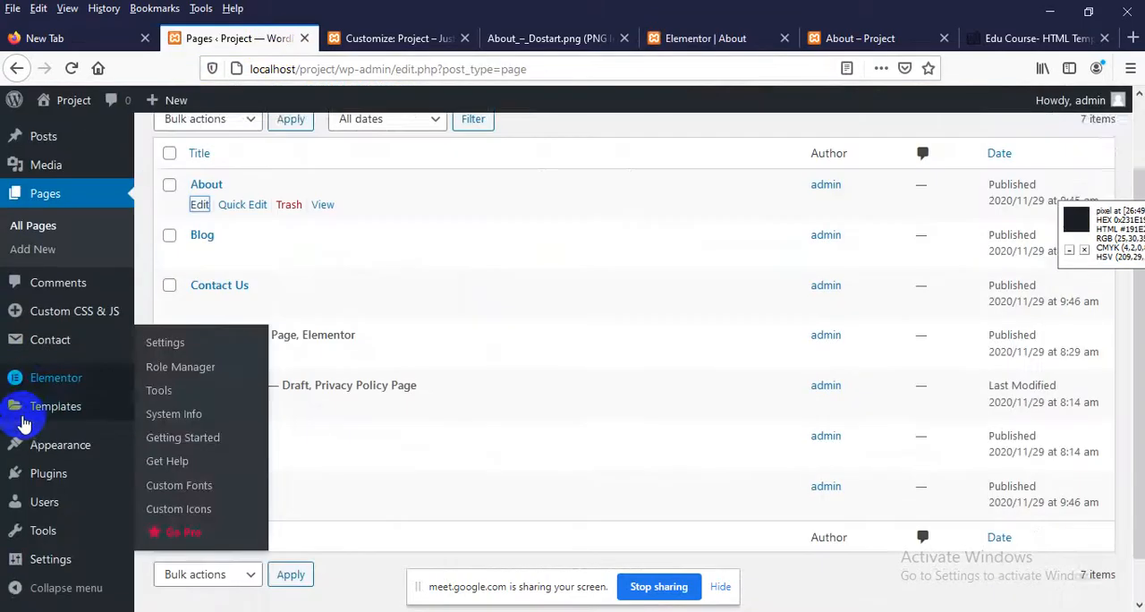
pyautogui.moveTo(45, 394)
pyautogui.moveTo(53, 449)
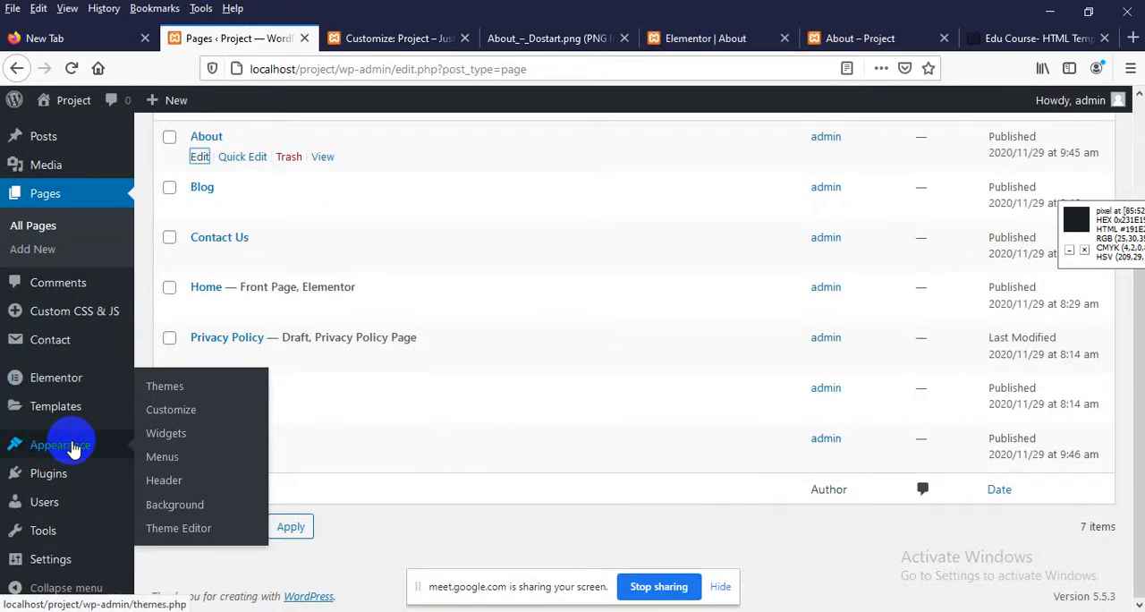
pyautogui.press('Print')
pyautogui.moveTo(143, 369)
pyautogui.mouseDown()
pyautogui.moveTo(173, 503)
pyautogui.moveTo(271, 593)
pyautogui.mouseUp()
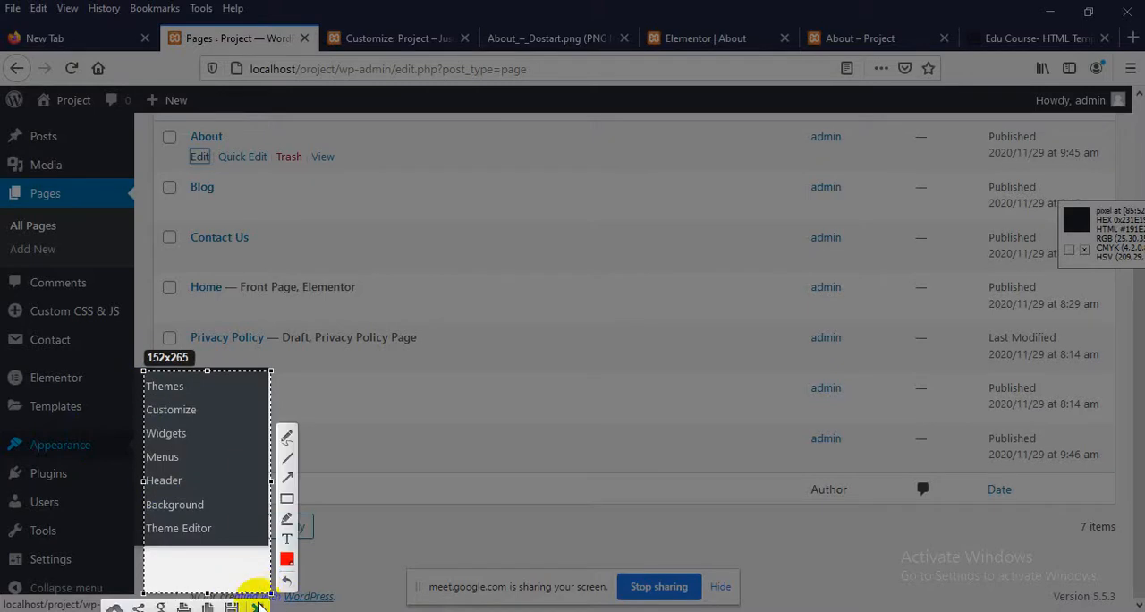
pyautogui.click(257, 606)
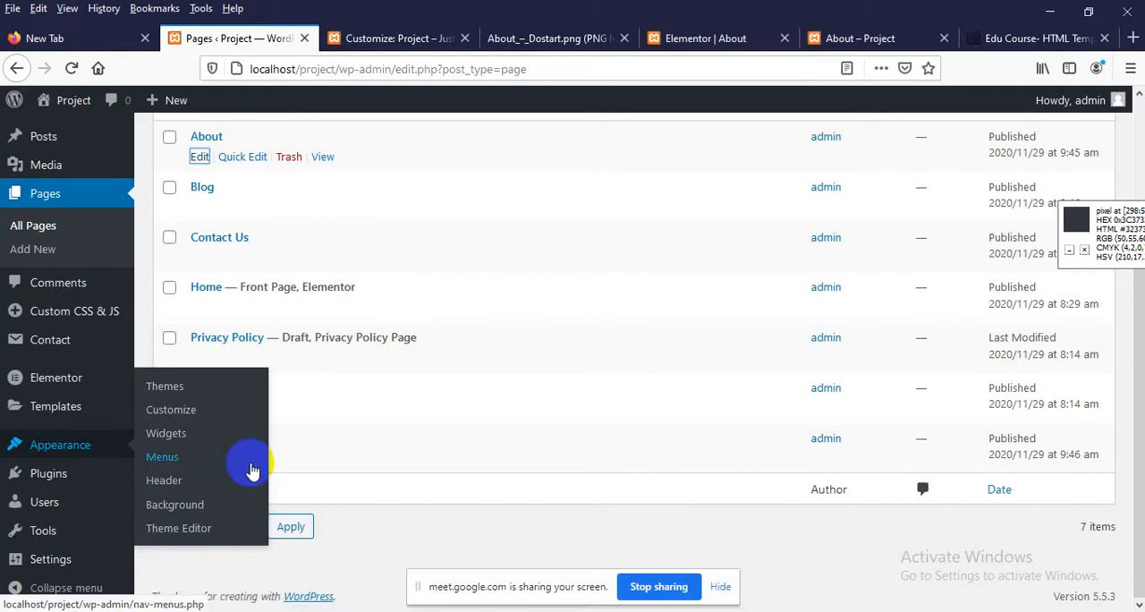
pyautogui.scroll(3, 226, 227)
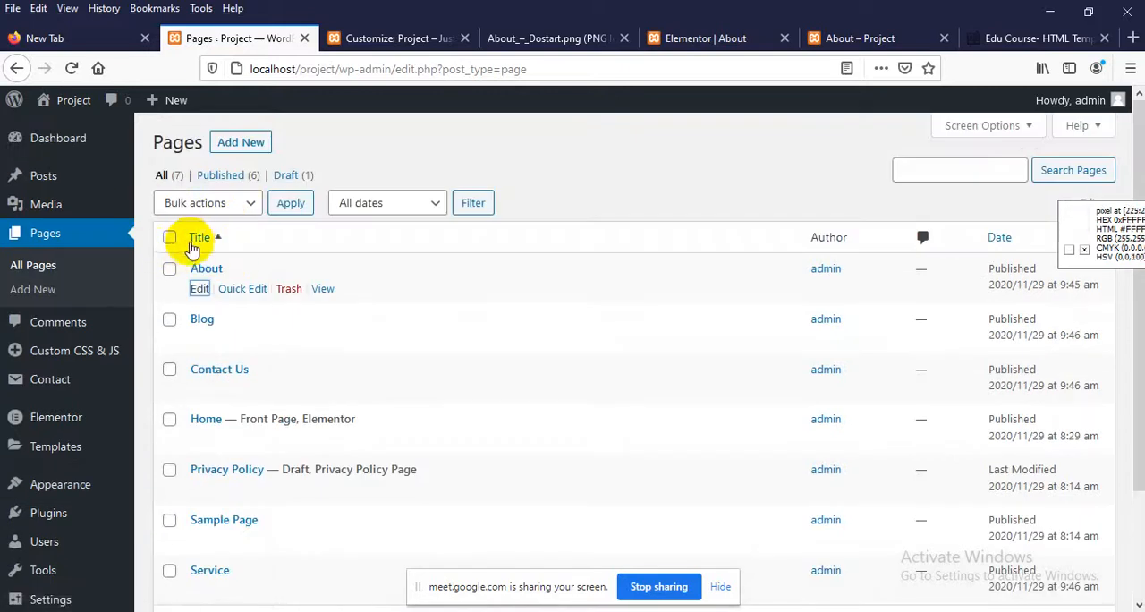
pyautogui.click(170, 239)
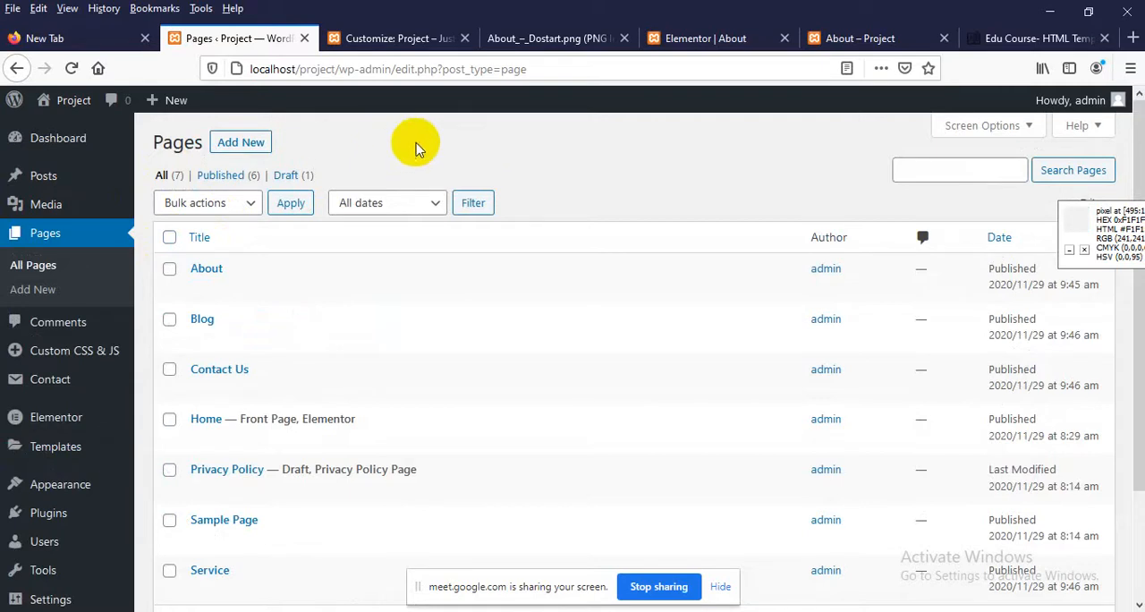
pyautogui.click(724, 38)
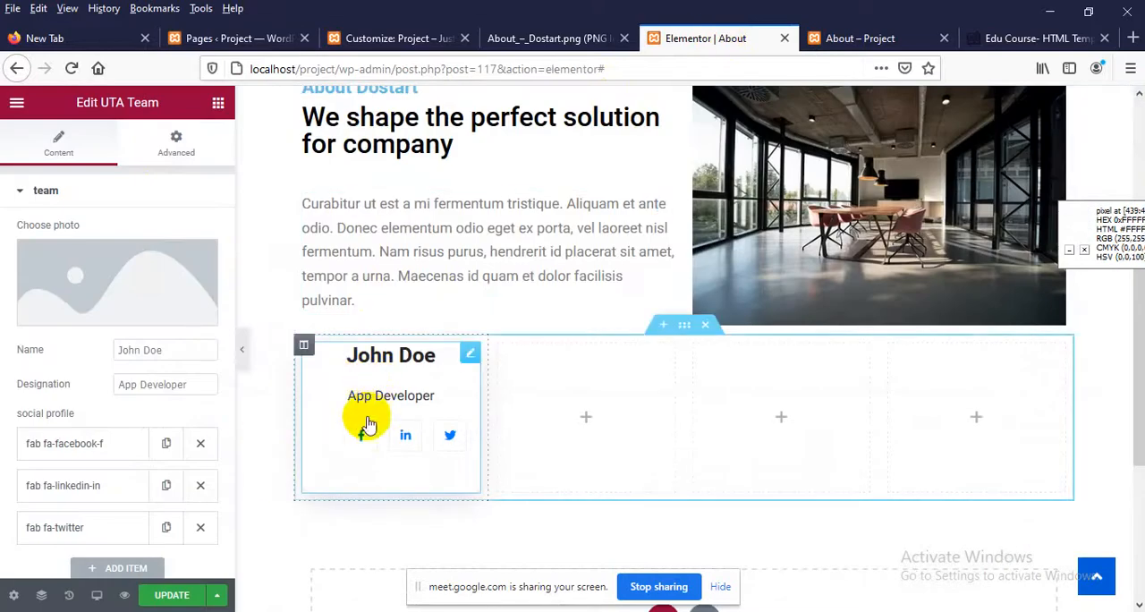
# Check the team photos in the design and set the team card's photo to the suited man's portrait from the media library
pyautogui.scroll(2, 370, 417)
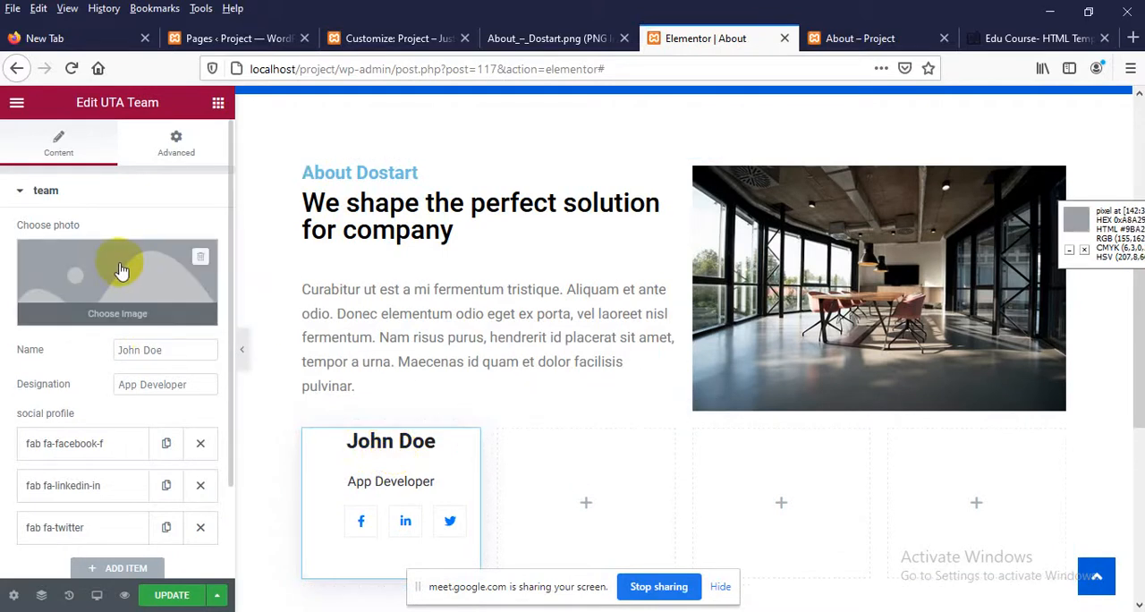
pyautogui.click(507, 40)
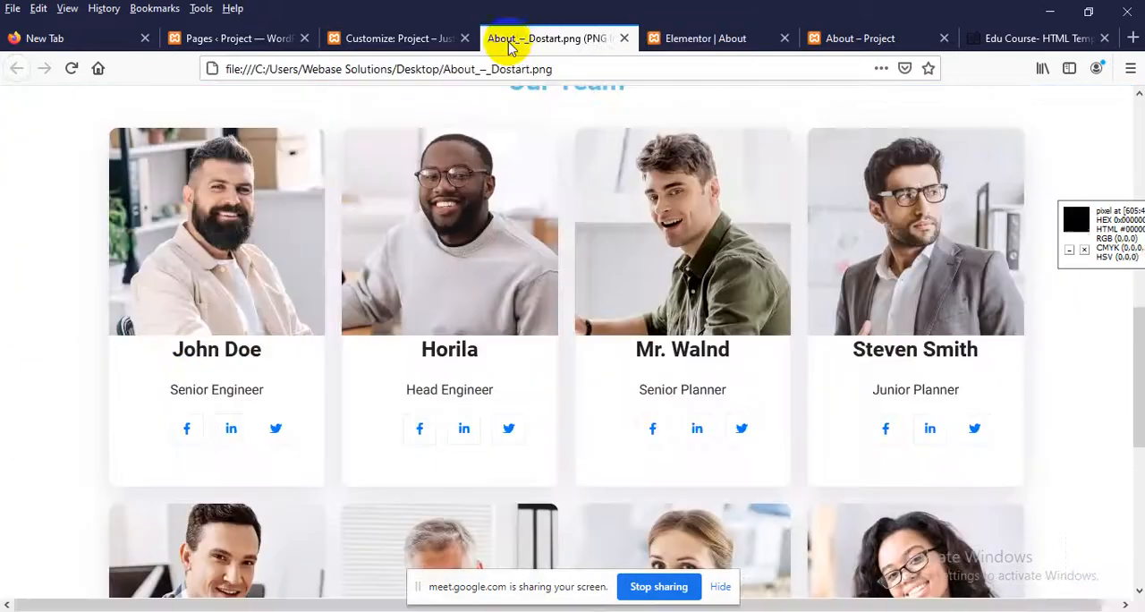
pyautogui.click(707, 43)
pyautogui.click(116, 295)
pyautogui.click(92, 338)
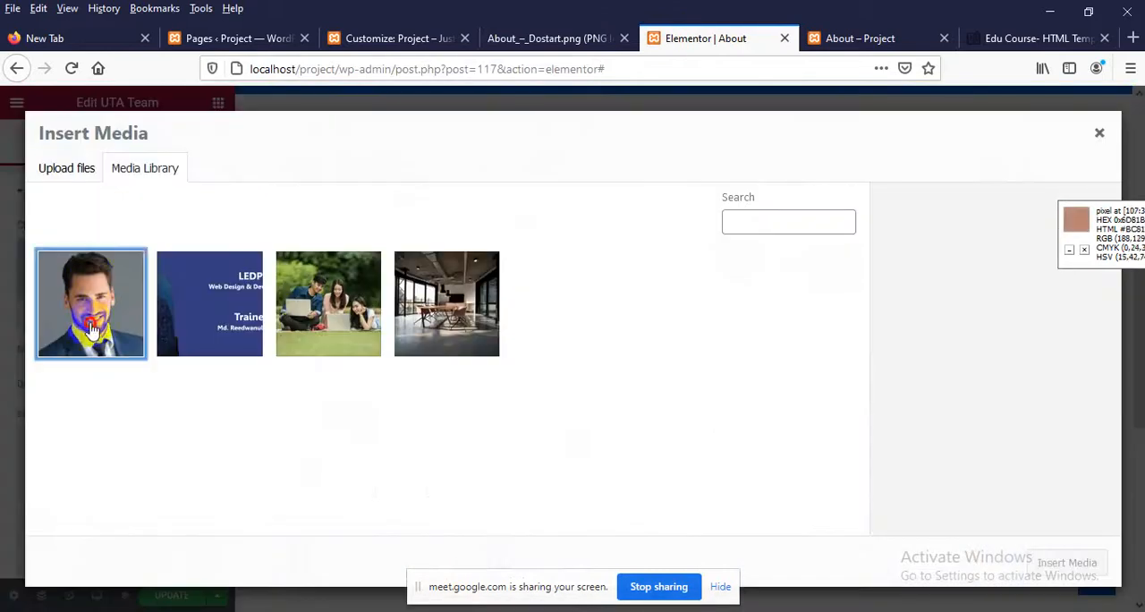
pyautogui.click(1065, 565)
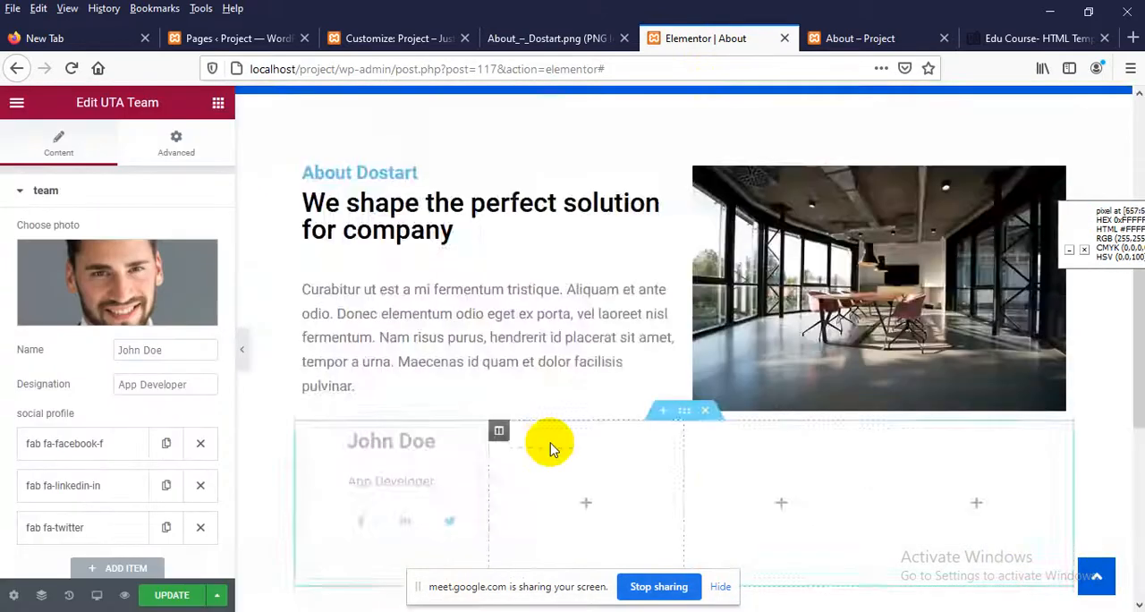
pyautogui.scroll(-3, 399, 407)
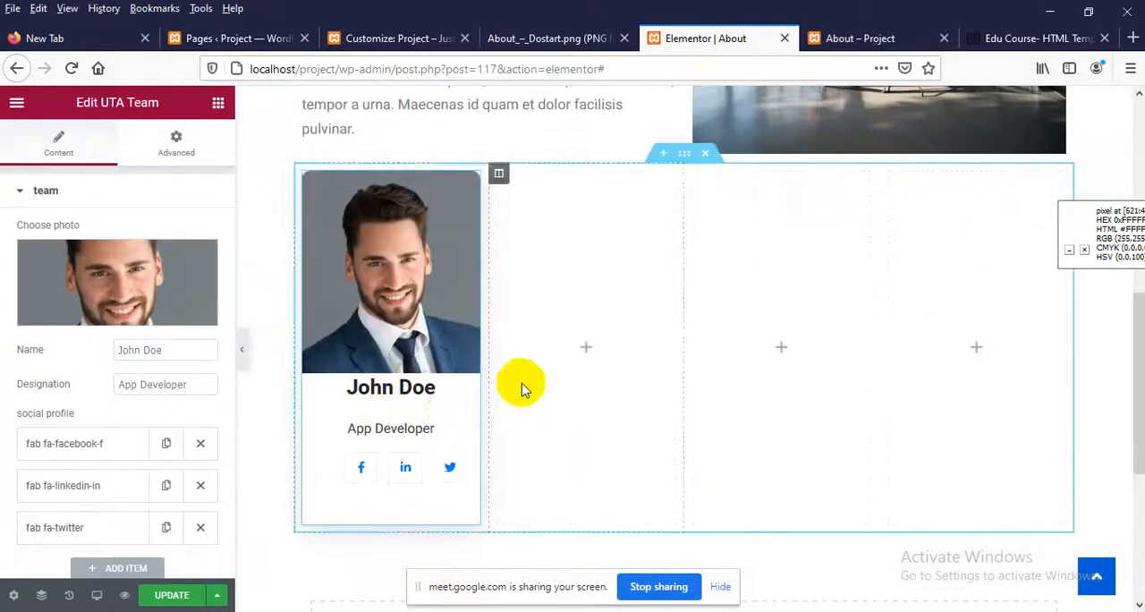
pyautogui.scroll(-2, 376, 465)
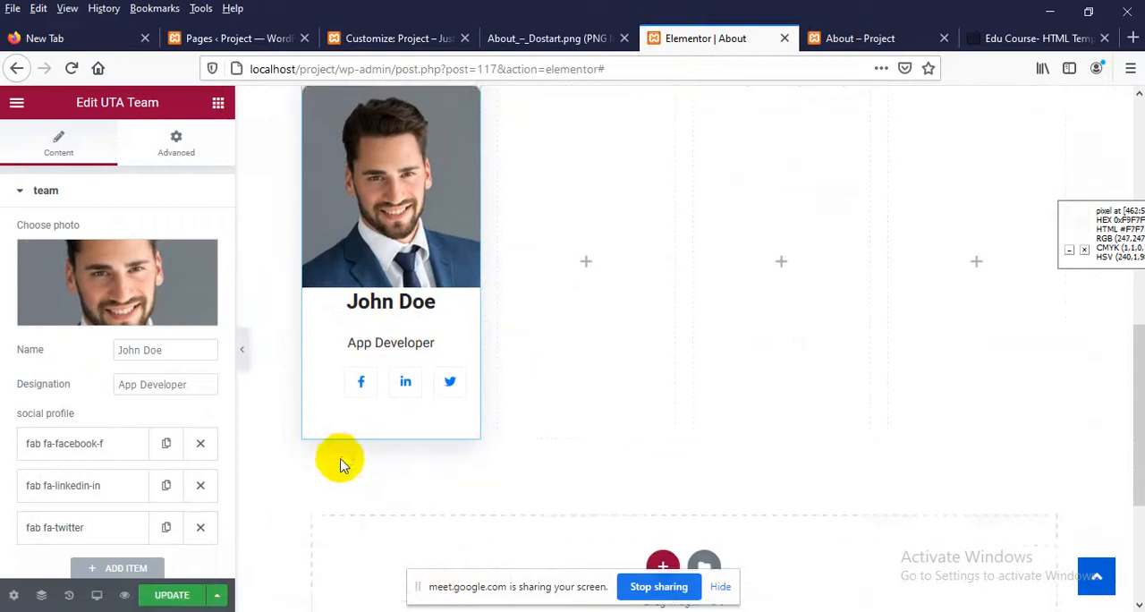
# Try adding a fourth social profile item to the team card, and remove that item
pyautogui.scroll(-1, 65, 514)
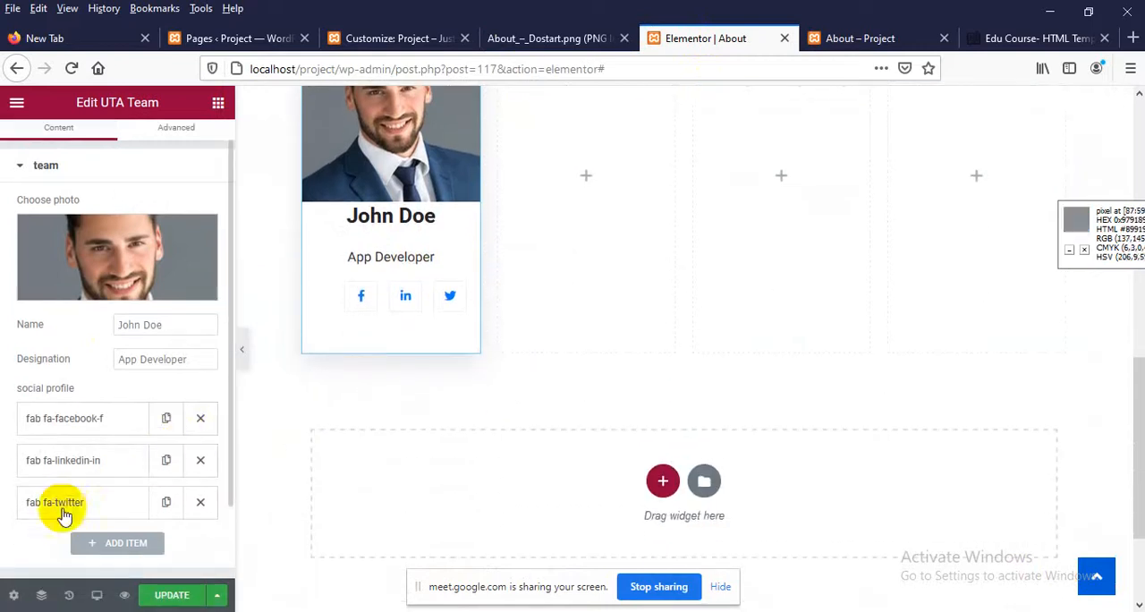
pyautogui.click(97, 542)
pyautogui.scroll(-2, 95, 528)
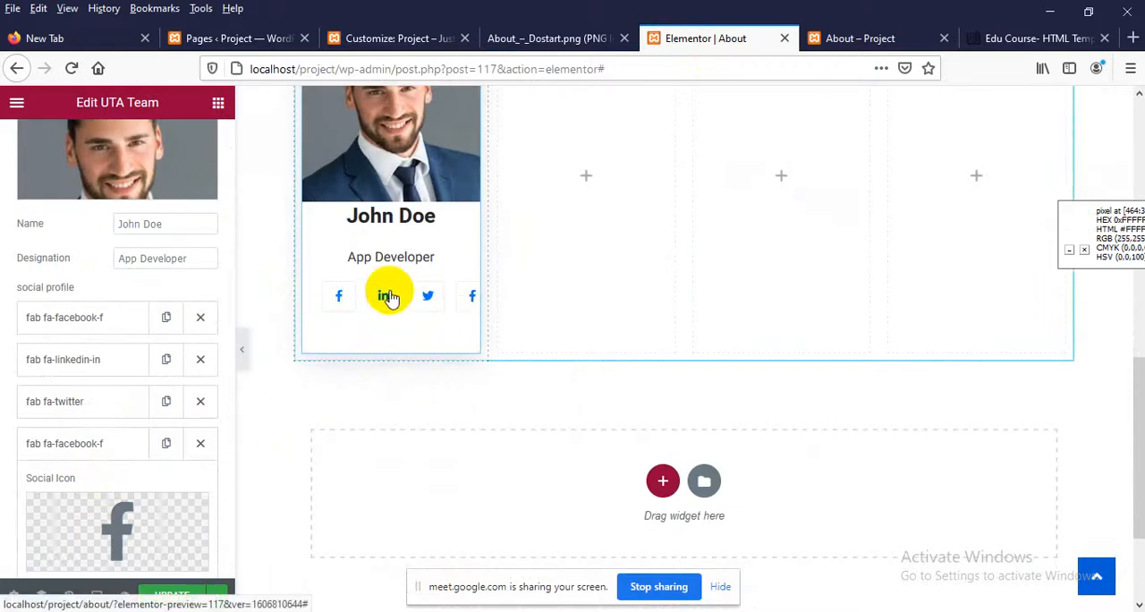
pyautogui.click(208, 445)
# Update the About page, reload its published version and check the new team card's photo, name, designation and social icons
pyautogui.click(164, 594)
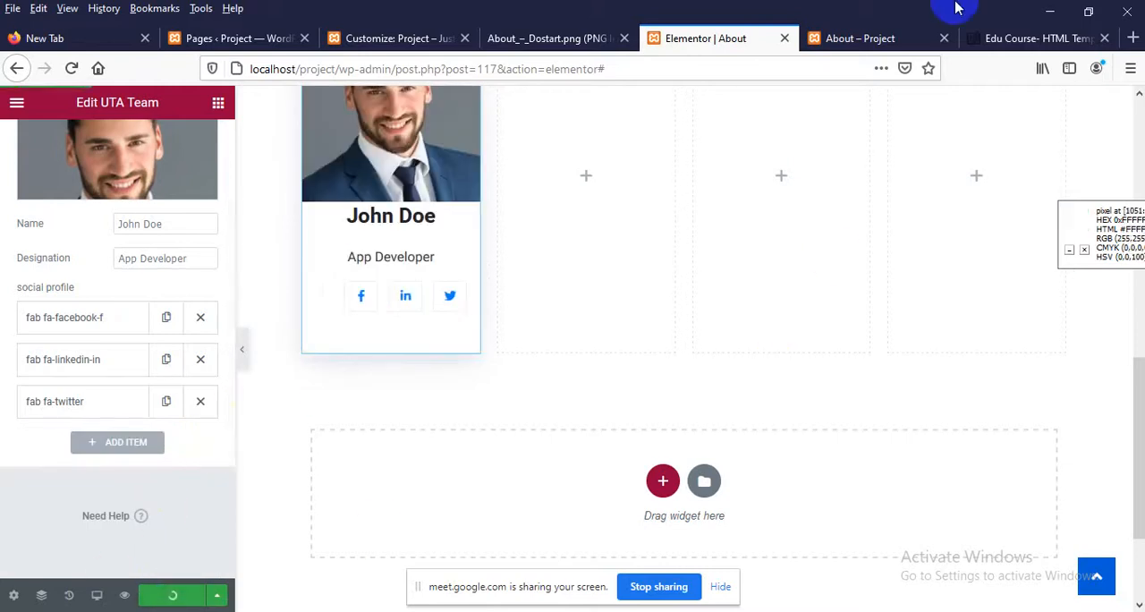
pyautogui.click(860, 37)
pyautogui.rightClick(274, 241)
pyautogui.click(382, 259)
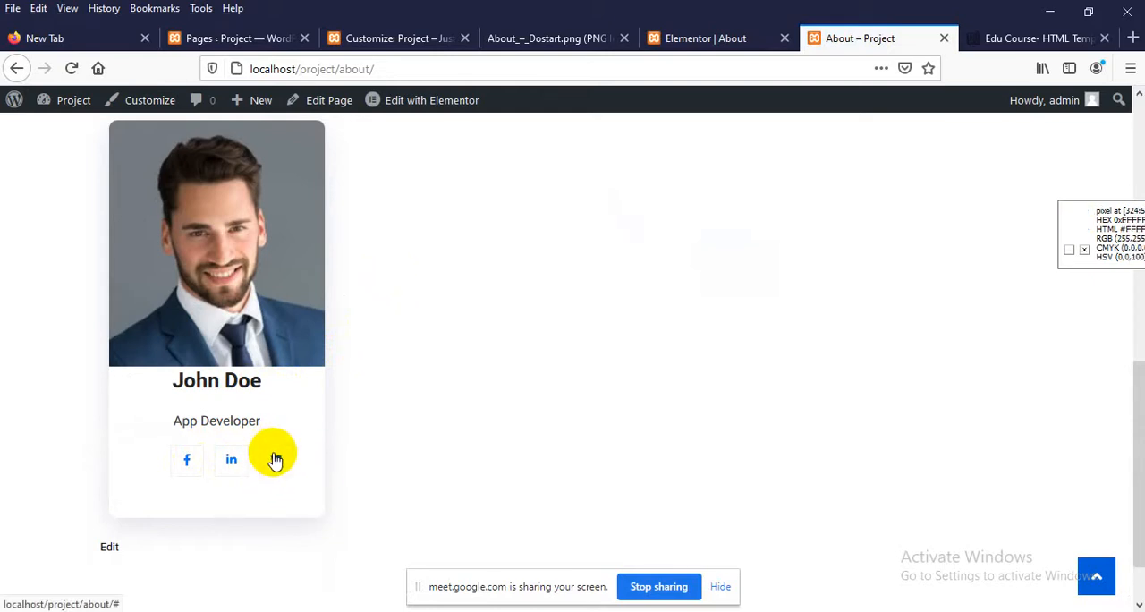
pyautogui.moveTo(173, 387); pyautogui.dragTo(263, 383)
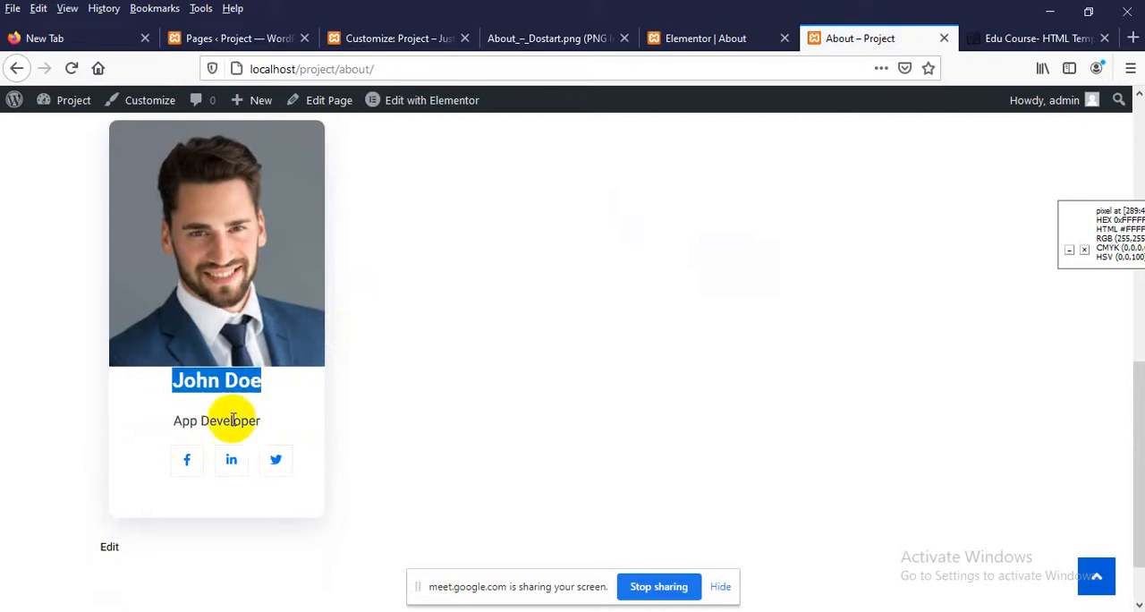
pyautogui.click(242, 388)
pyautogui.scroll(3, 242, 388)
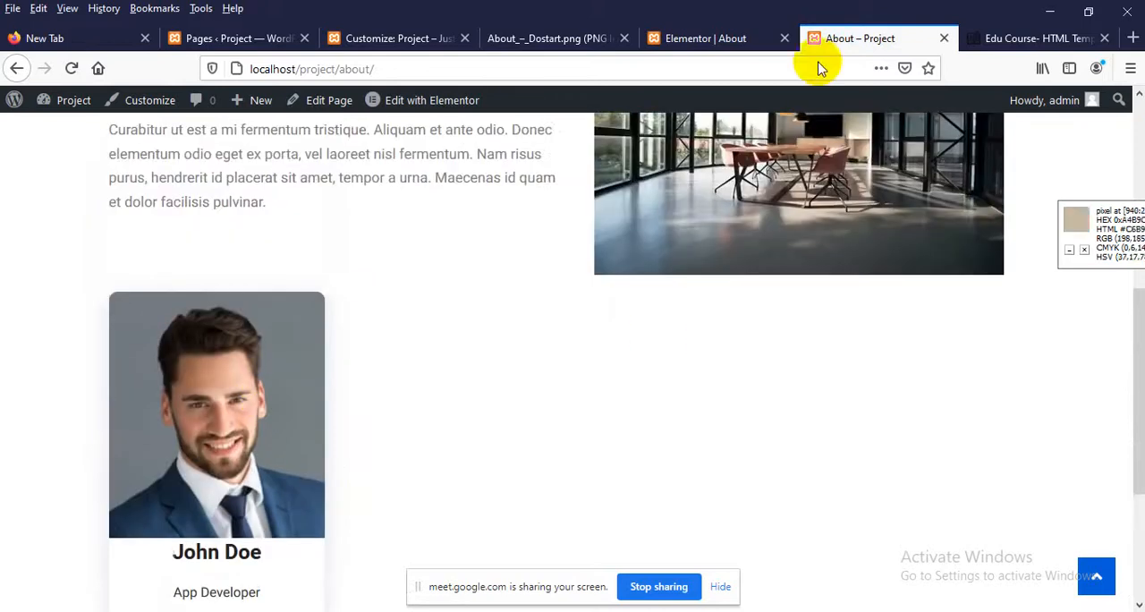
pyautogui.click(760, 36)
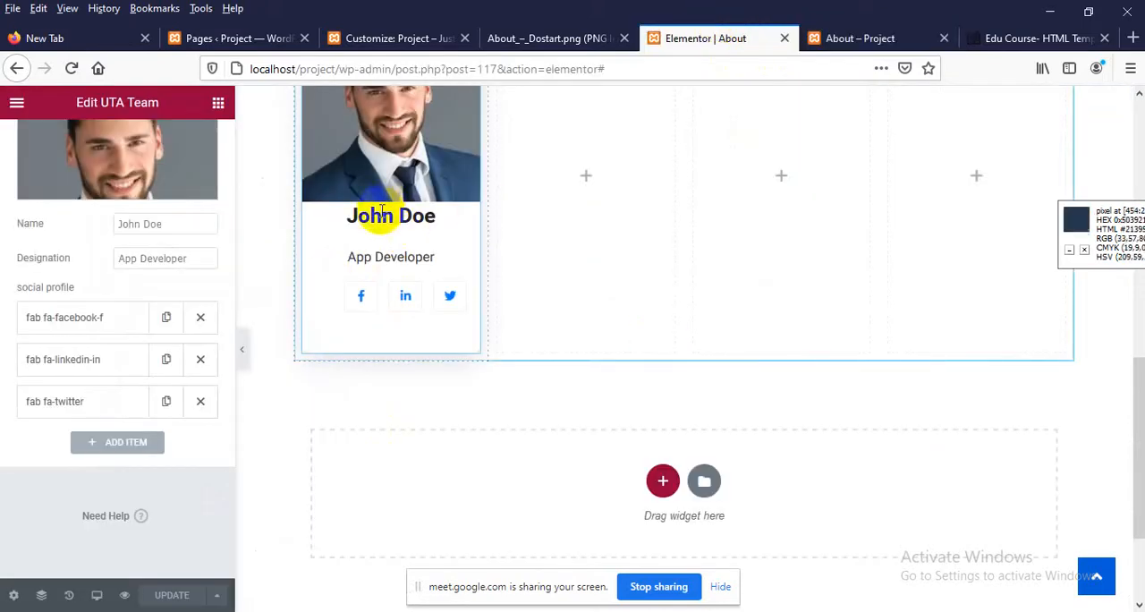
# Set the team card's name to the member's first name and its designation to Web Developer
pyautogui.scroll(1, 22, 259)
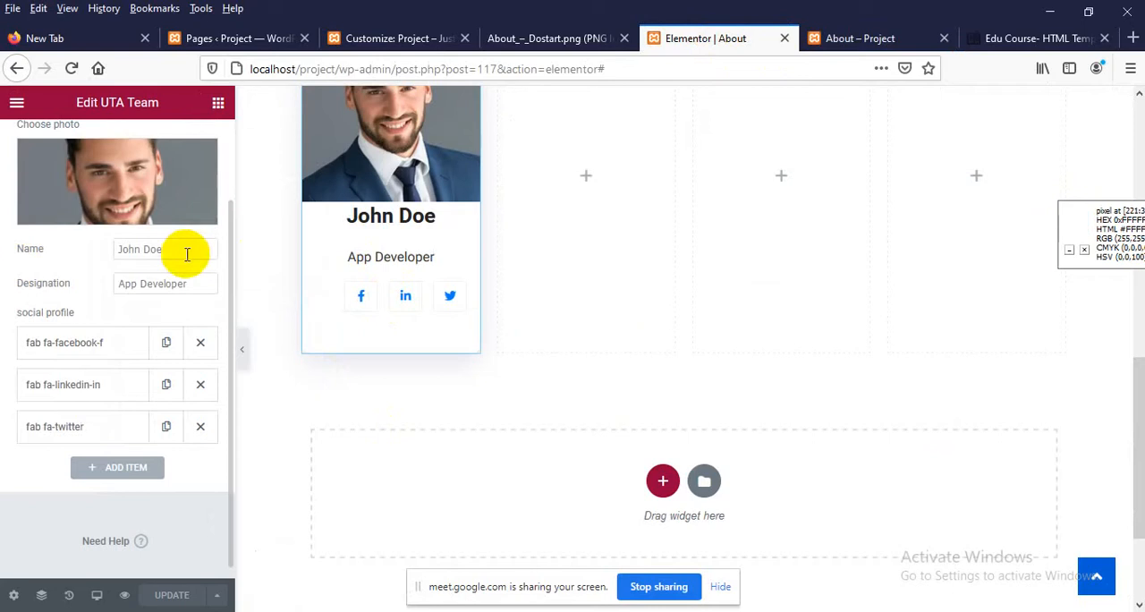
pyautogui.moveTo(173, 253); pyautogui.dragTo(48, 261)
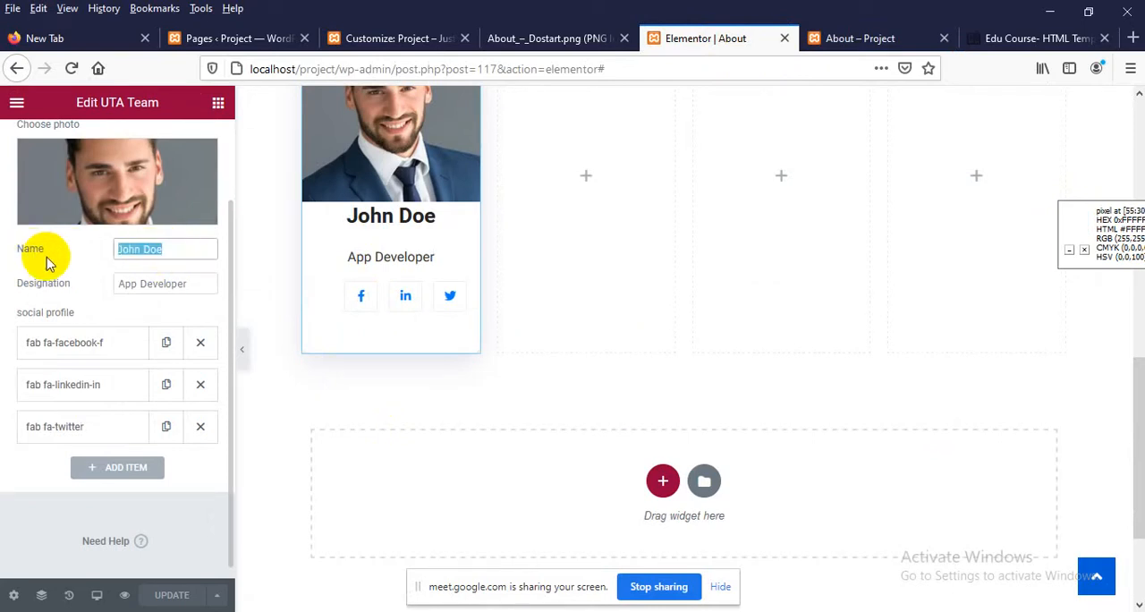
pyautogui.write('Reedwanul')
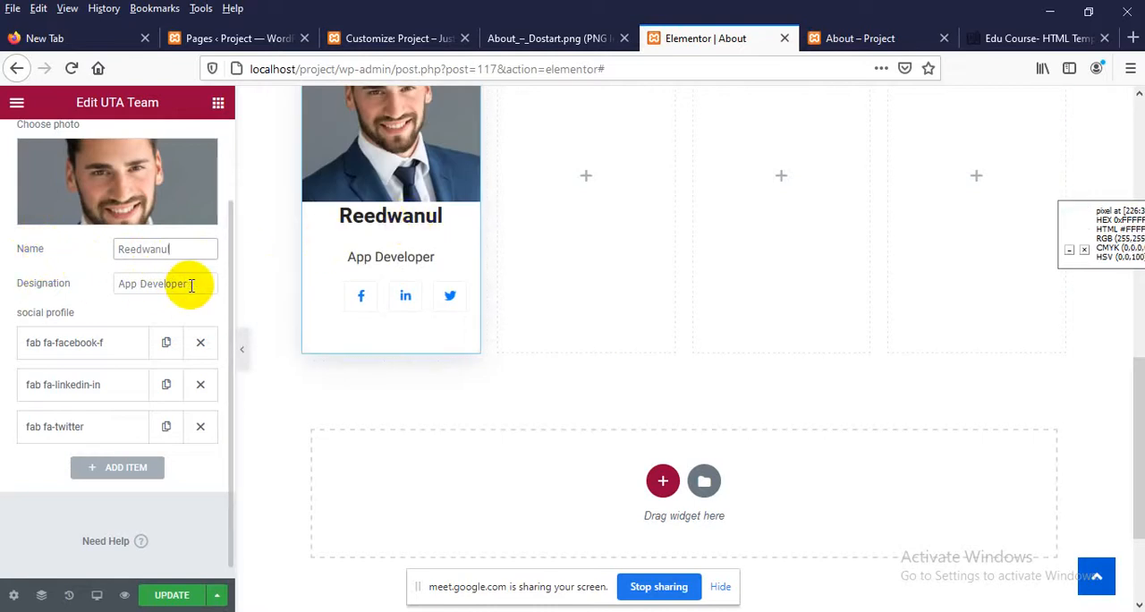
pyautogui.moveTo(191, 283); pyautogui.dragTo(42, 283)
pyautogui.write('Web ')
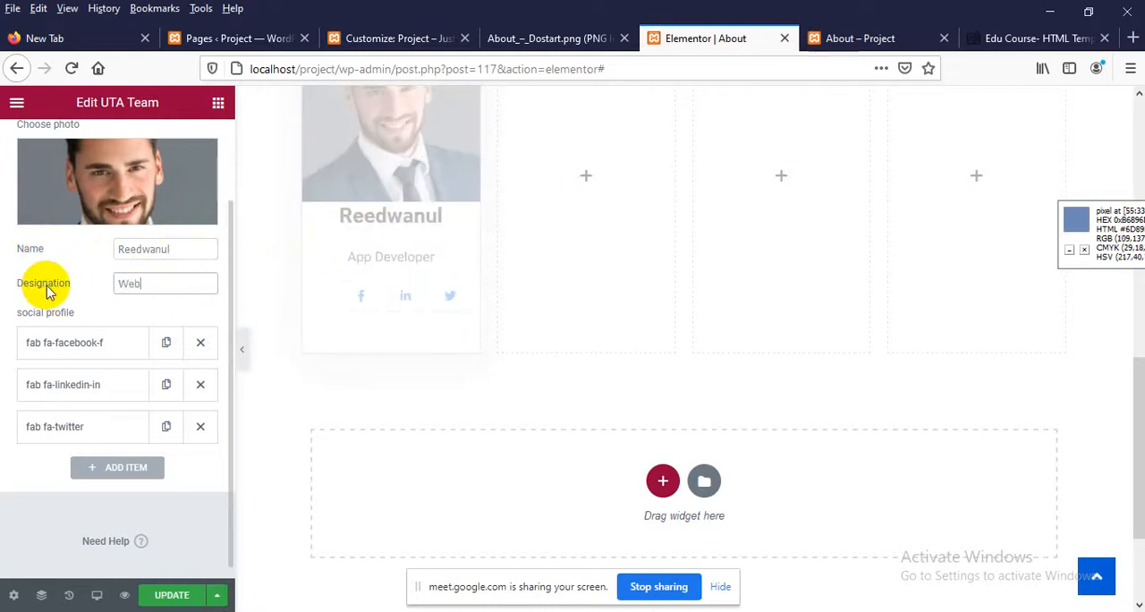
pyautogui.write('Develop')
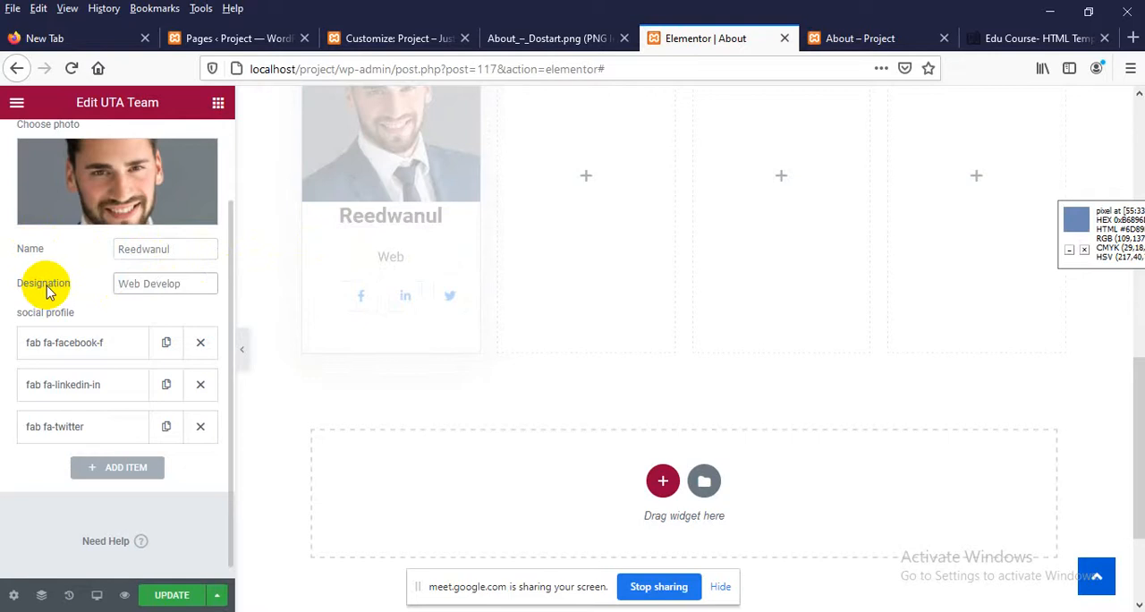
pyautogui.write('er')
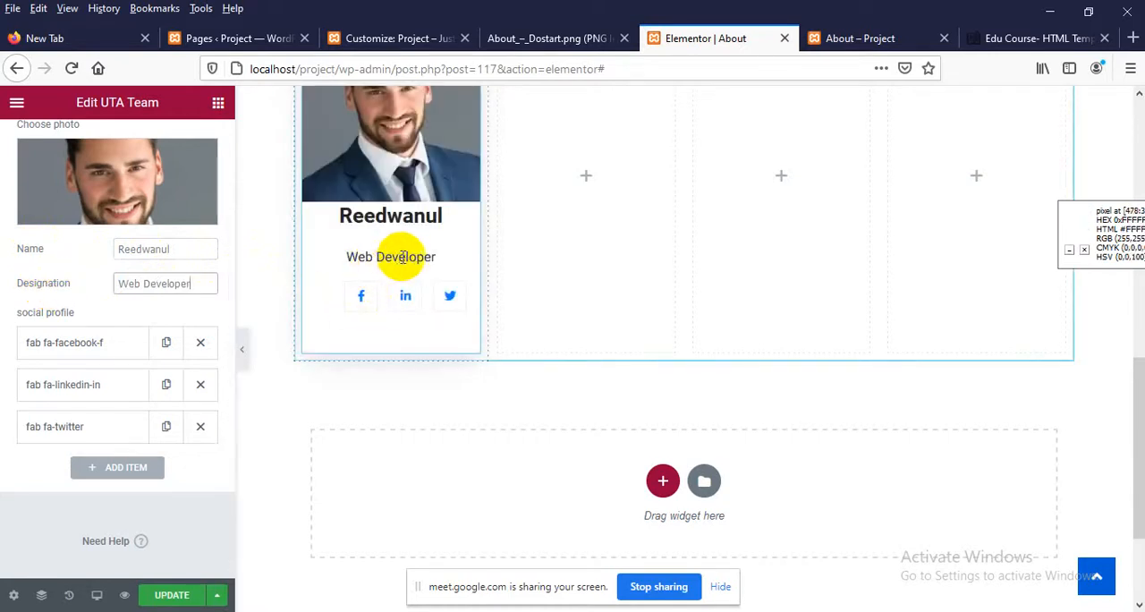
# Replace the Twitter icon in the card's third social profile item with the Youtube icon from the icon library
pyautogui.click(64, 431)
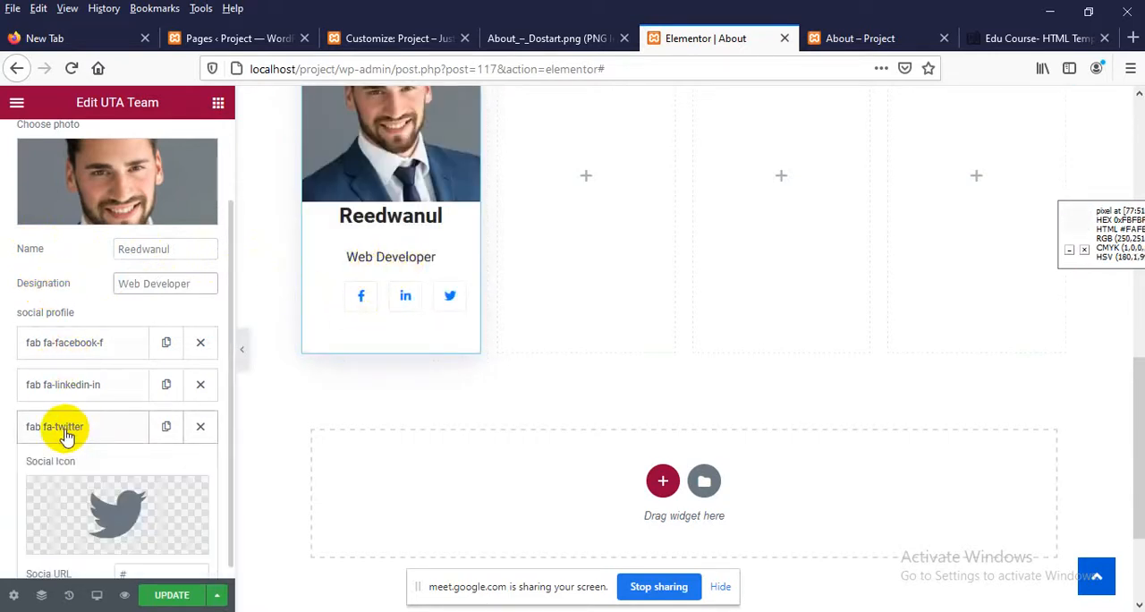
pyautogui.scroll(-1, 64, 433)
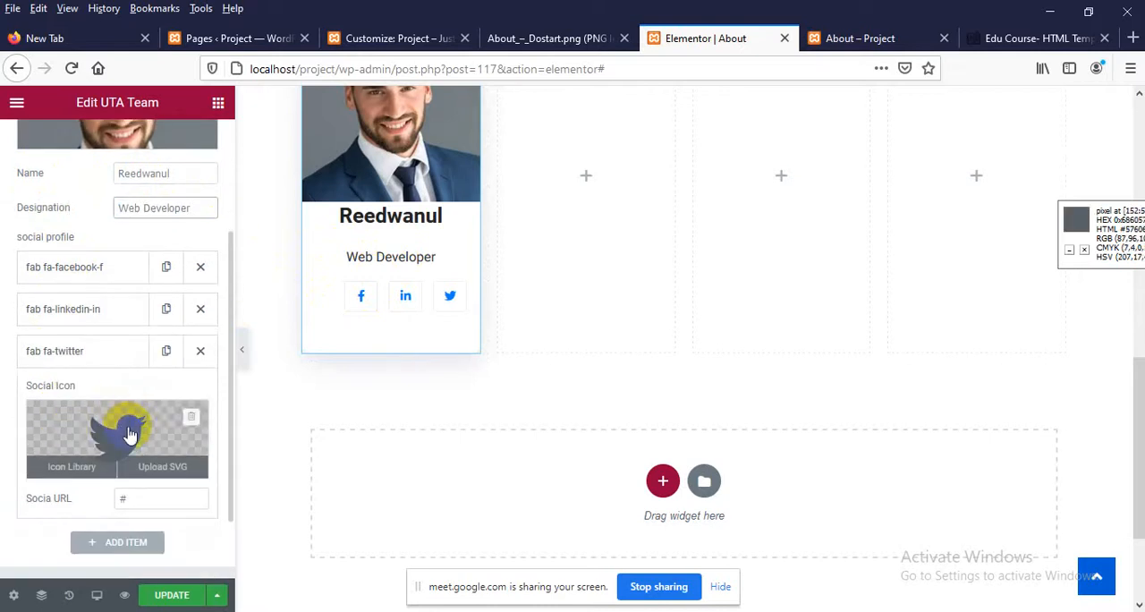
pyautogui.click(130, 434)
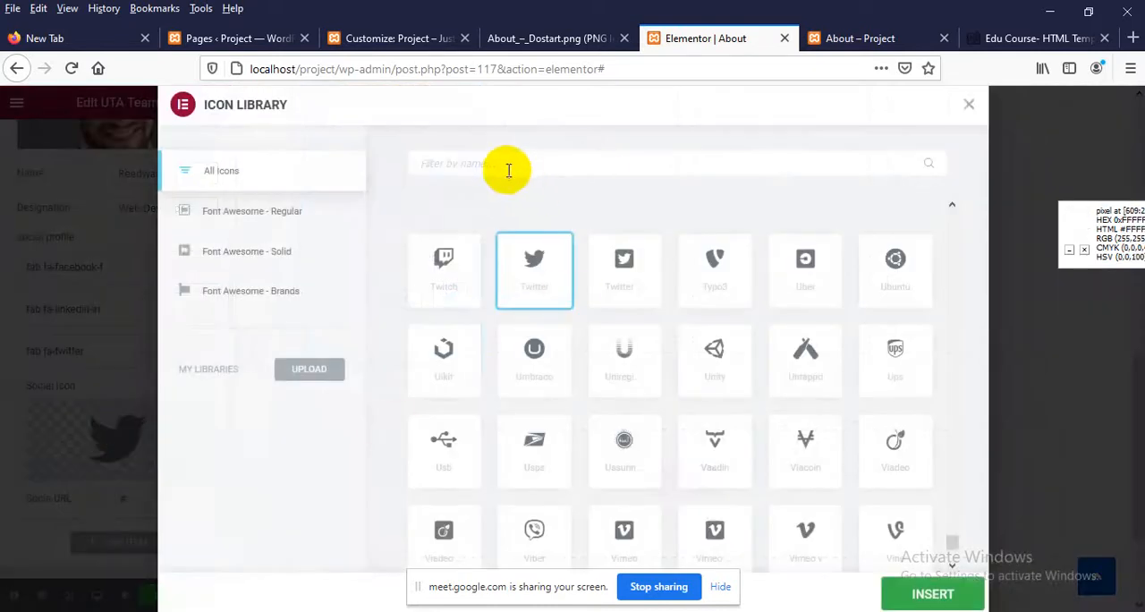
pyautogui.write('youtu')
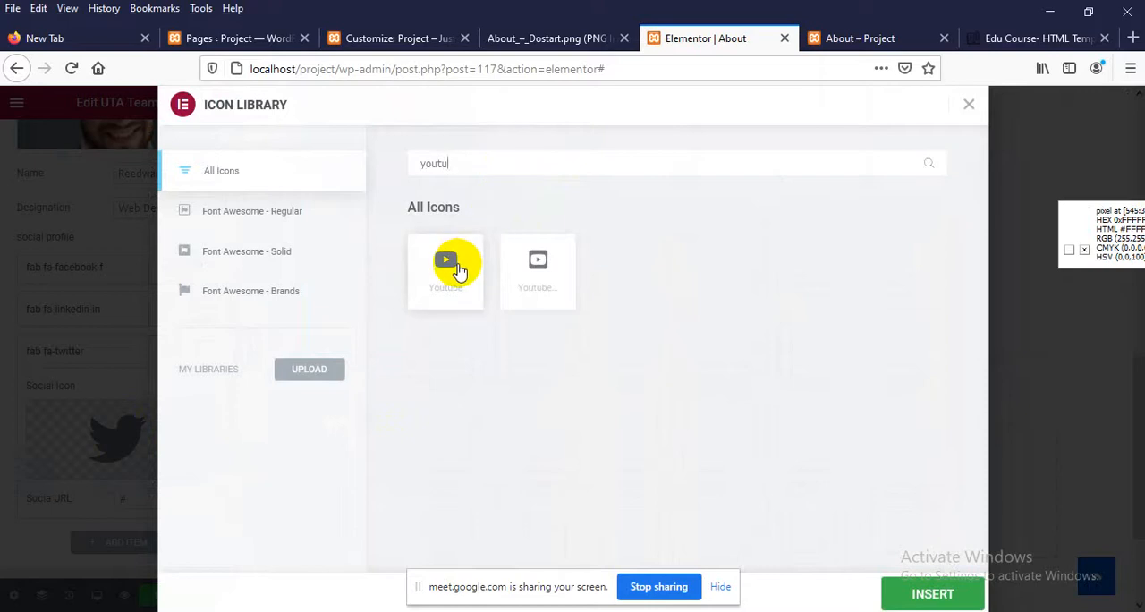
pyautogui.click(927, 601)
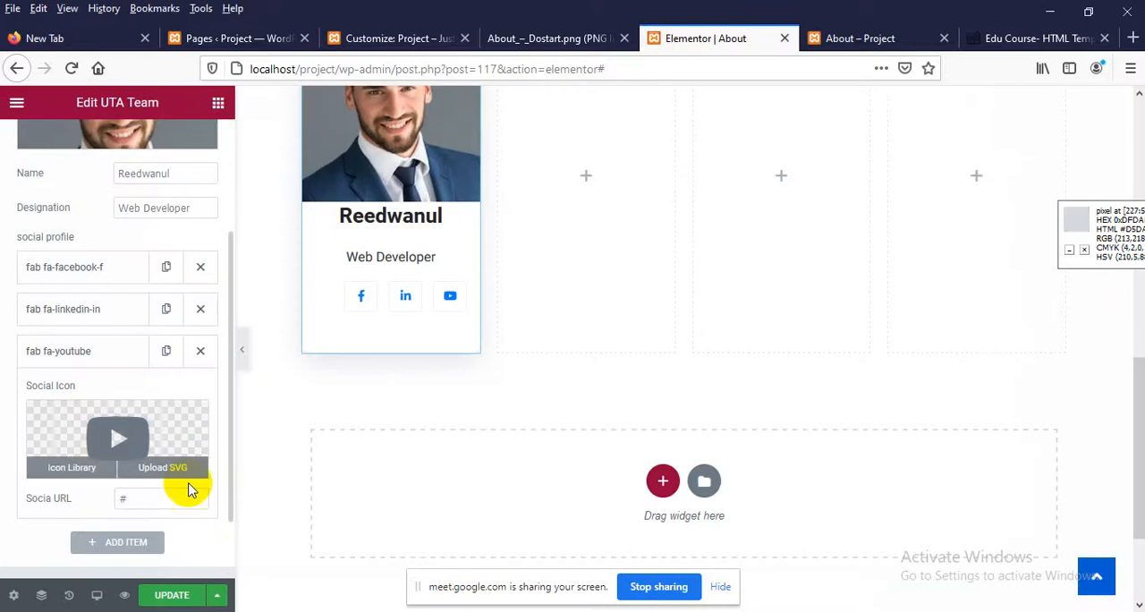
# Update the About page and reload its published version
pyautogui.scroll(-2, 134, 483)
pyautogui.click(176, 595)
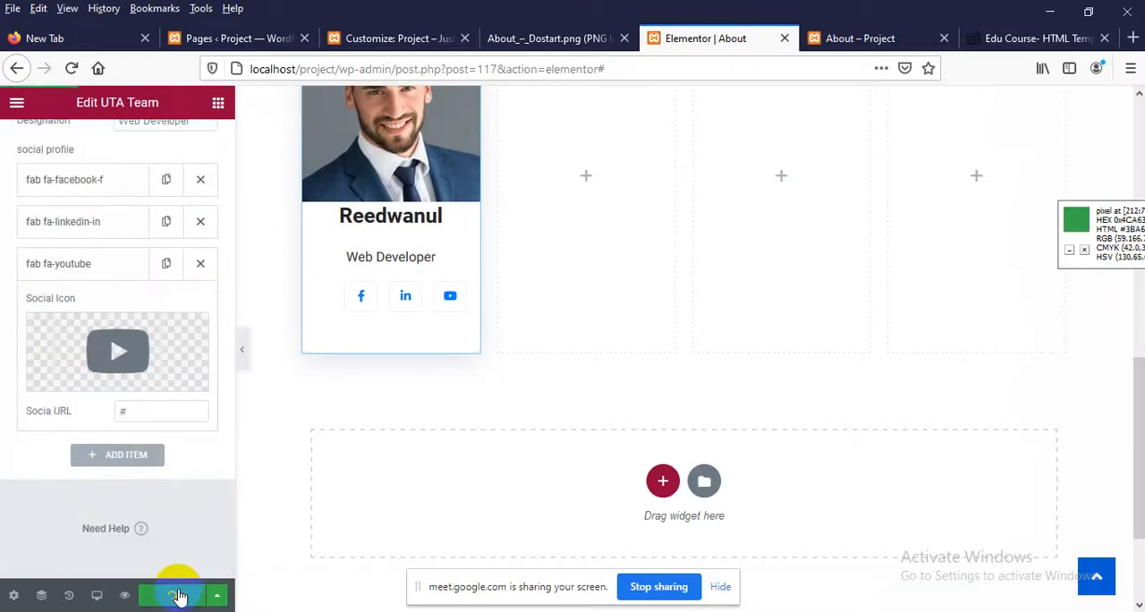
pyautogui.click(885, 38)
pyautogui.rightClick(485, 224)
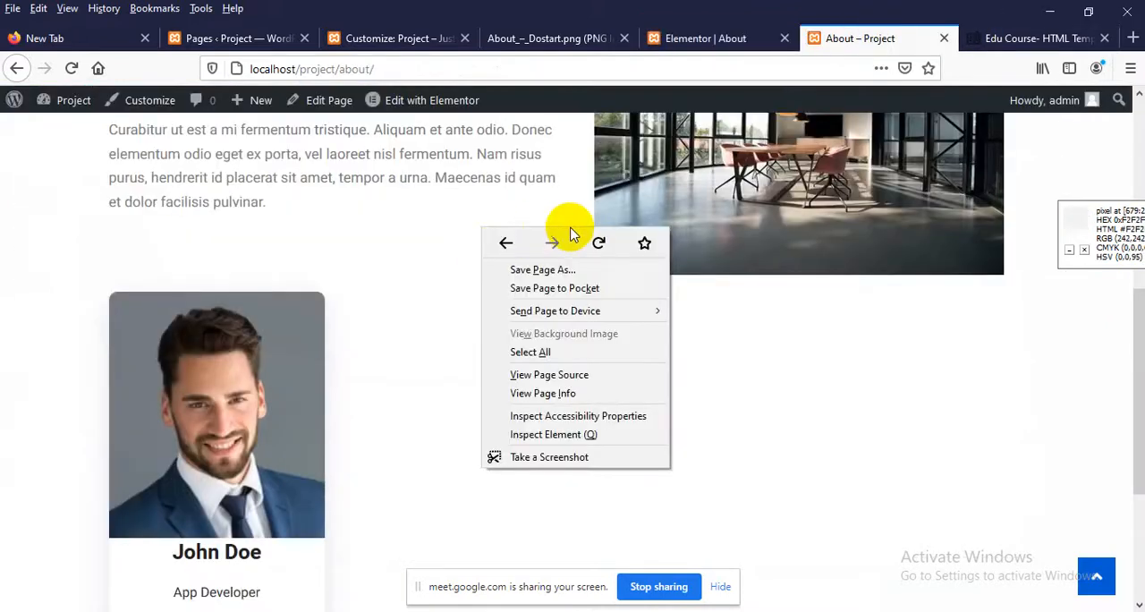
pyautogui.click(594, 237)
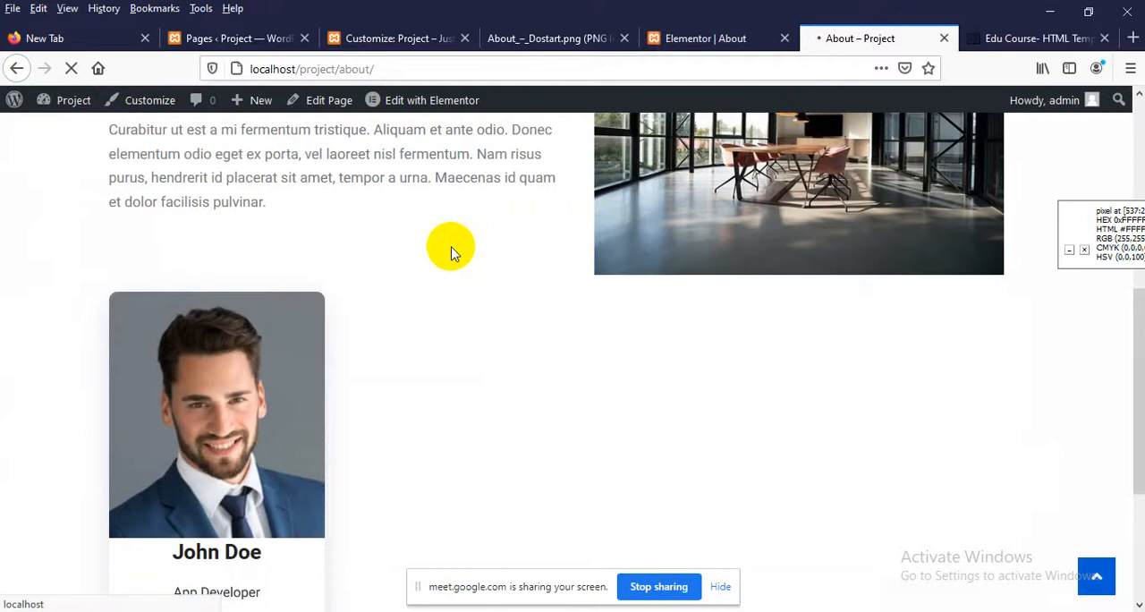
# Check the edited team card on the published page and test its YouTube icon link
pyautogui.scroll(-3, 450, 253)
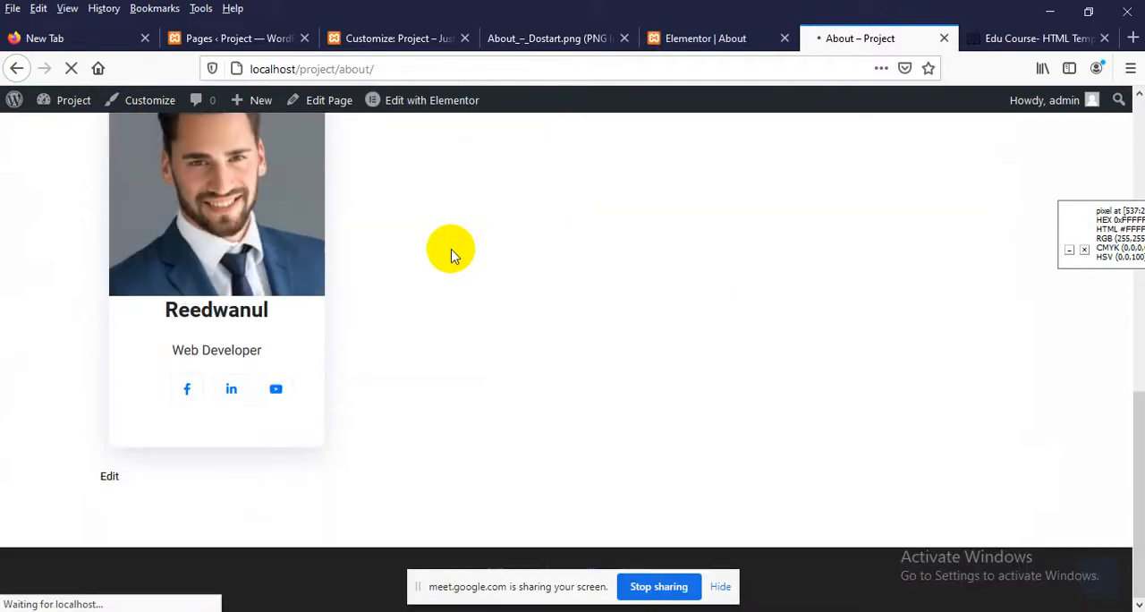
pyautogui.click(271, 392)
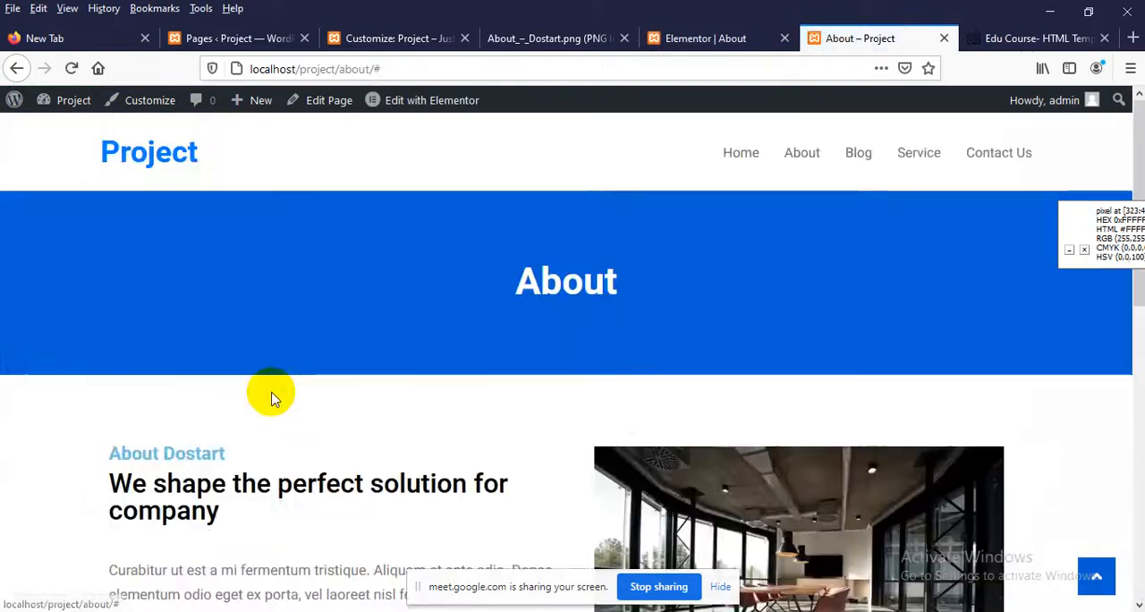
pyautogui.scroll(-7, 271, 394)
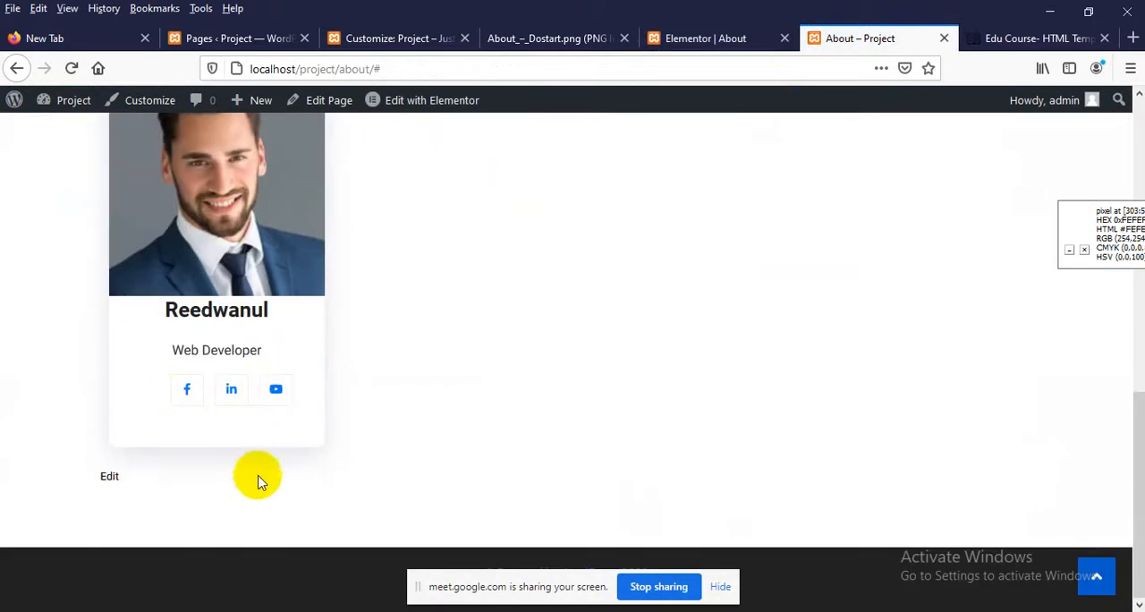
pyautogui.click(275, 388)
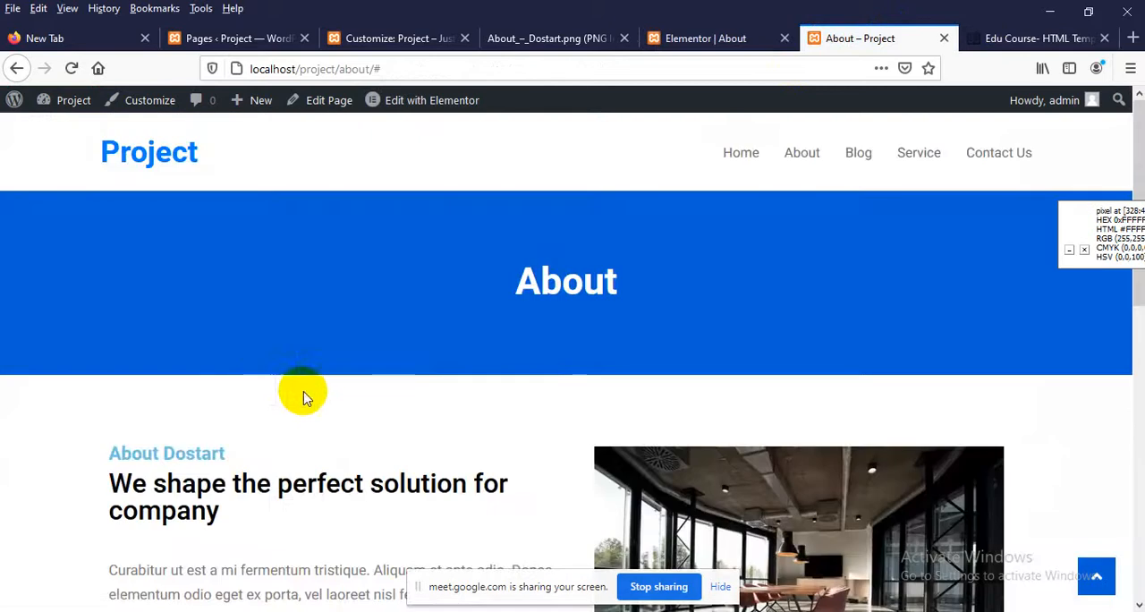
# Open YouTube in a new browser tab and go to the signed-in account's LEDP Training Barguna channel page
pyautogui.click(1133, 39)
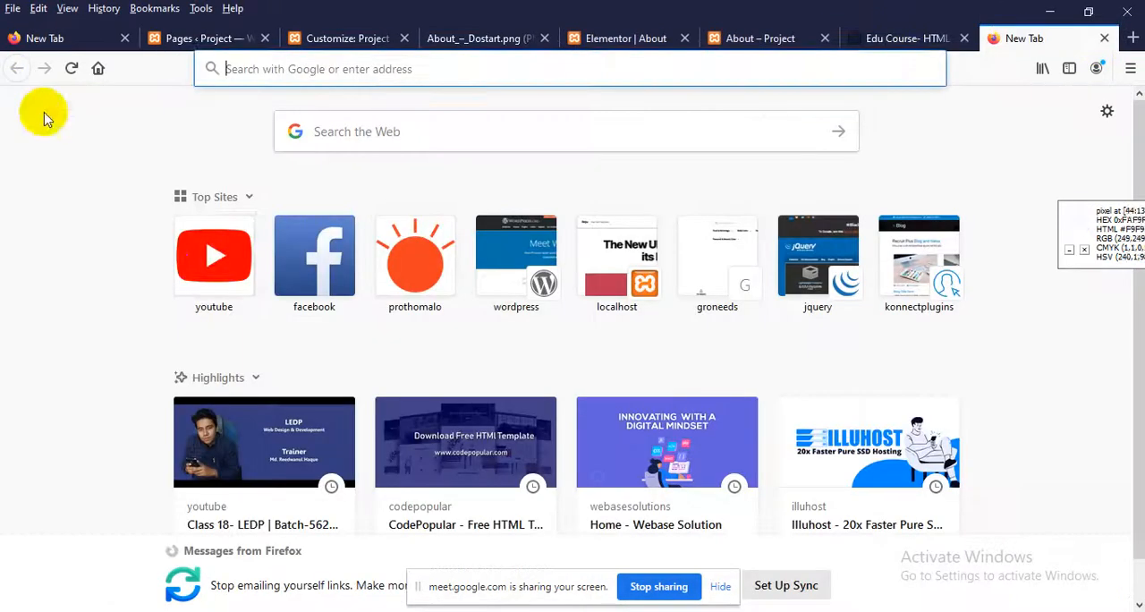
pyautogui.click(206, 259)
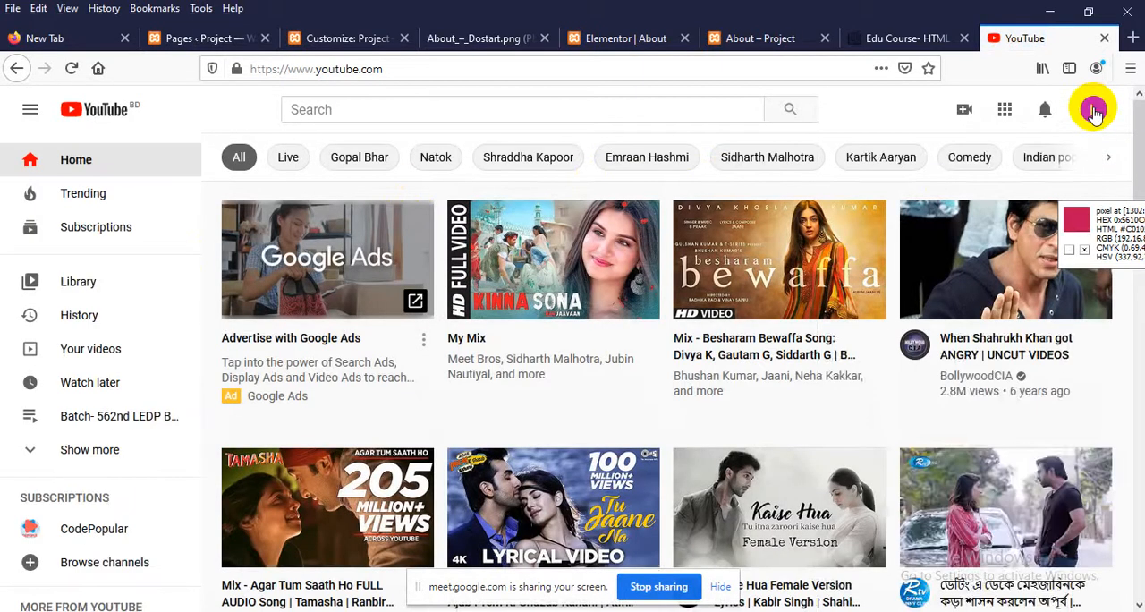
pyautogui.click(1095, 111)
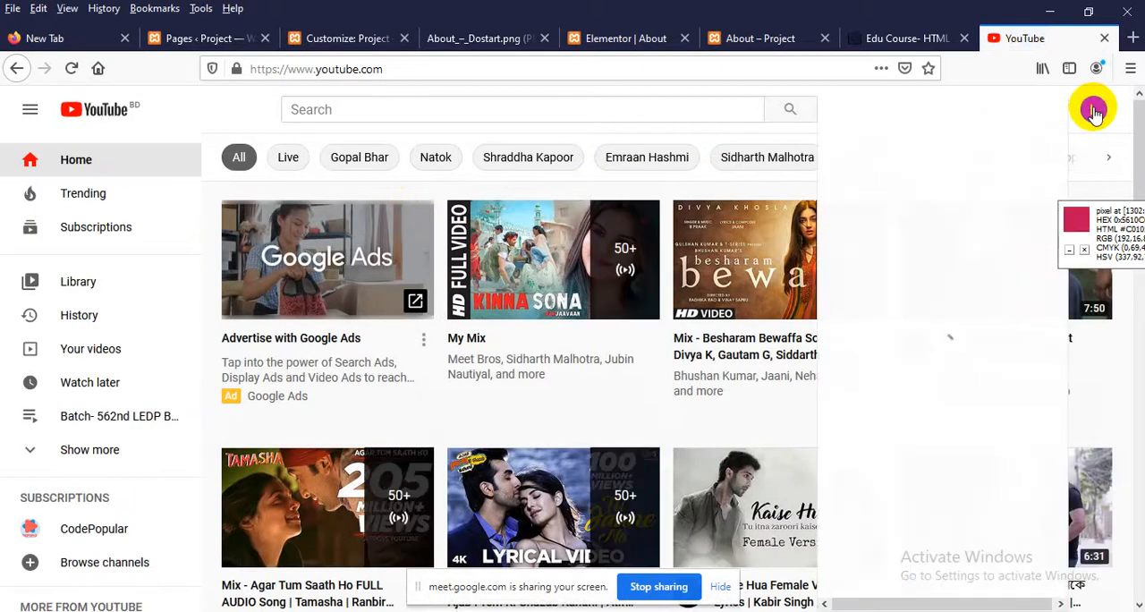
pyautogui.click(917, 186)
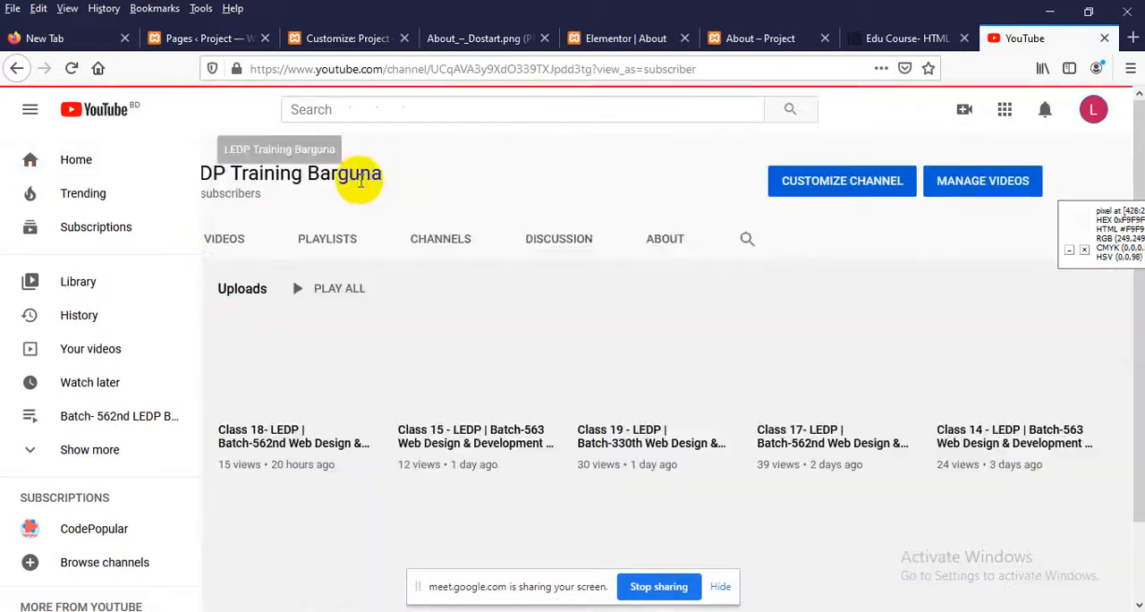
# Copy the full web address of the LEDP Training Barguna channel page
pyautogui.click(355, 71)
pyautogui.rightClick(355, 72)
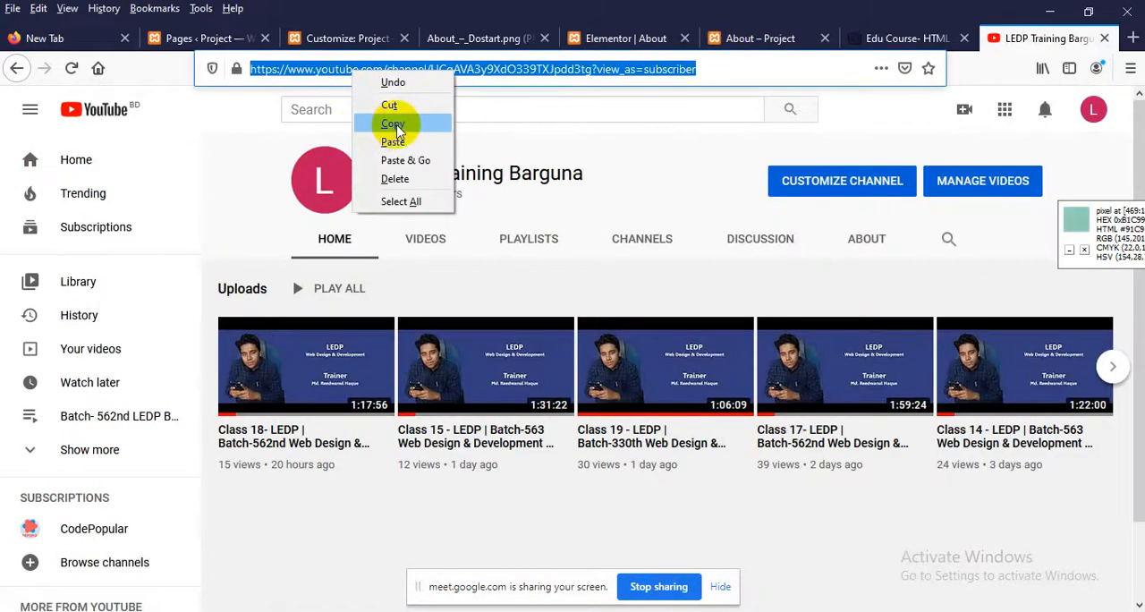
pyautogui.click(265, 115)
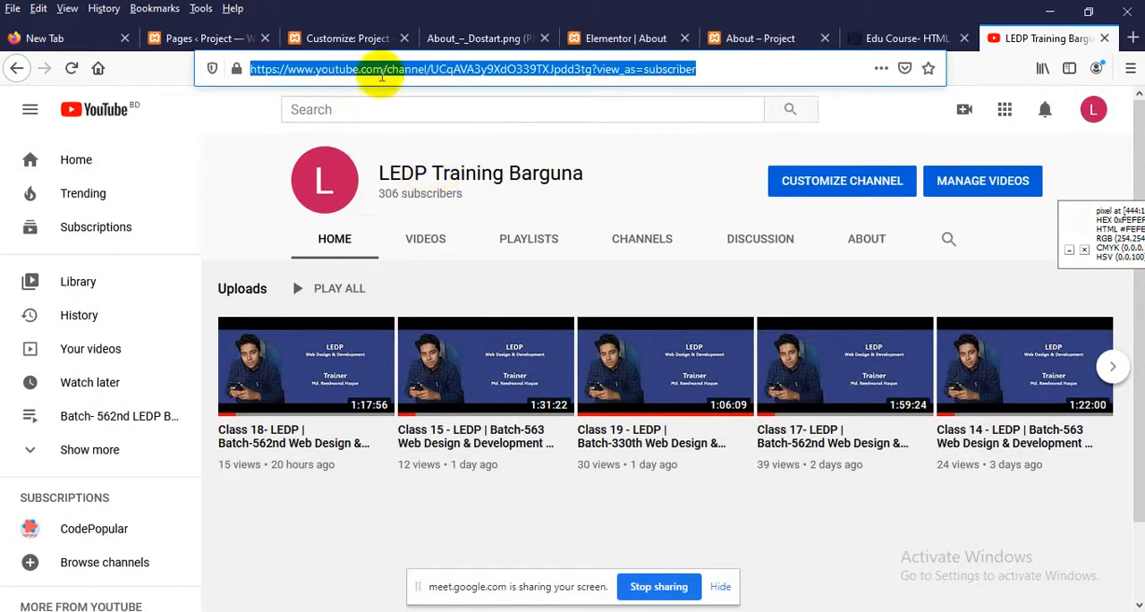
pyautogui.rightClick(378, 70)
pyautogui.click(421, 120)
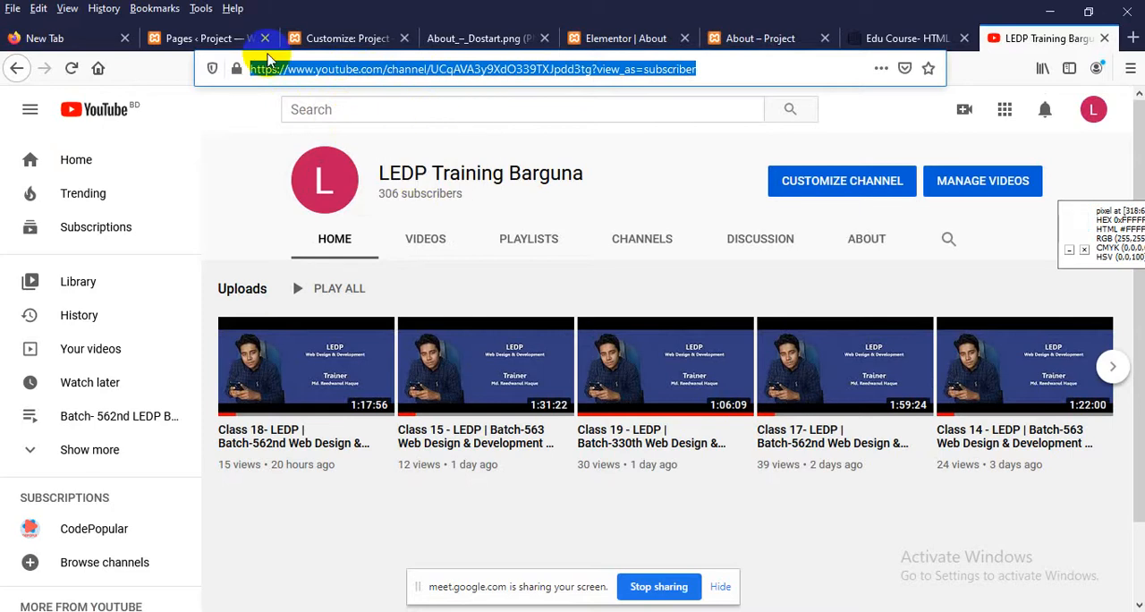
# In the Elementor editor, replace the YouTube item's social URL with the copied channel address and update the About page
pyautogui.click(799, 39)
pyautogui.click(626, 39)
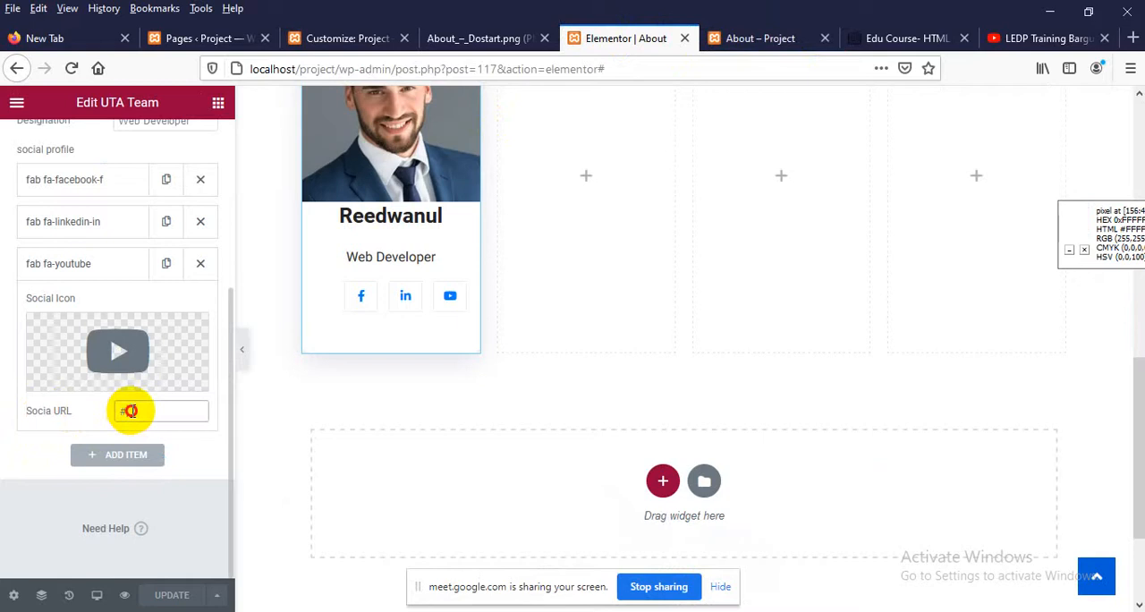
pyautogui.moveTo(130, 411); pyautogui.dragTo(102, 406)
pyautogui.hotkey('ctrl', 'v')
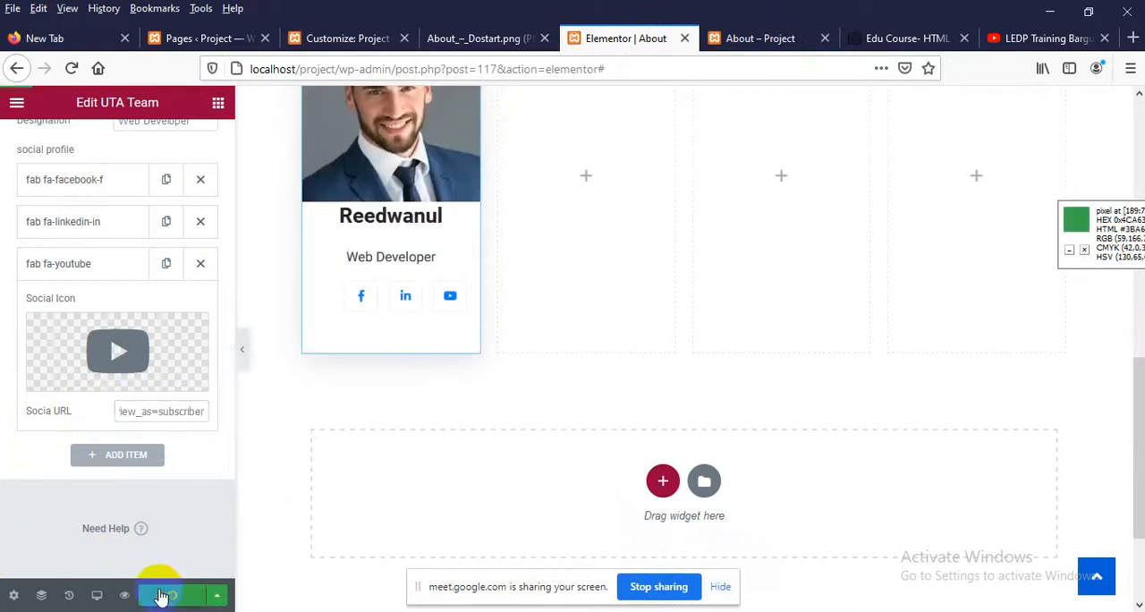
pyautogui.click(161, 597)
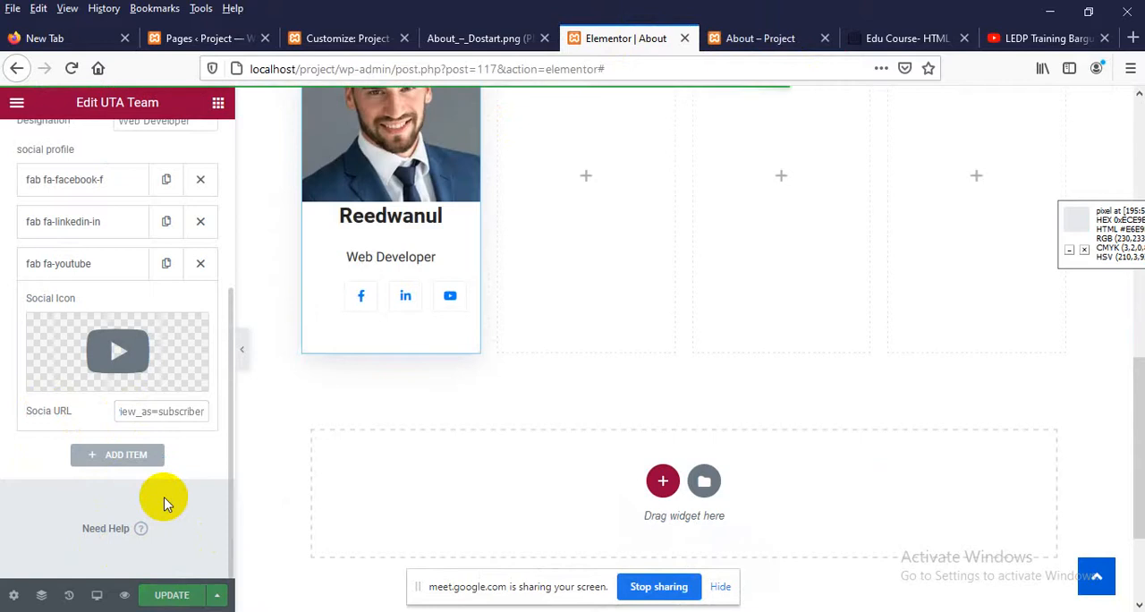
# Reload the published About page, test the team card's YouTube icon link, and return to the About page
pyautogui.click(764, 38)
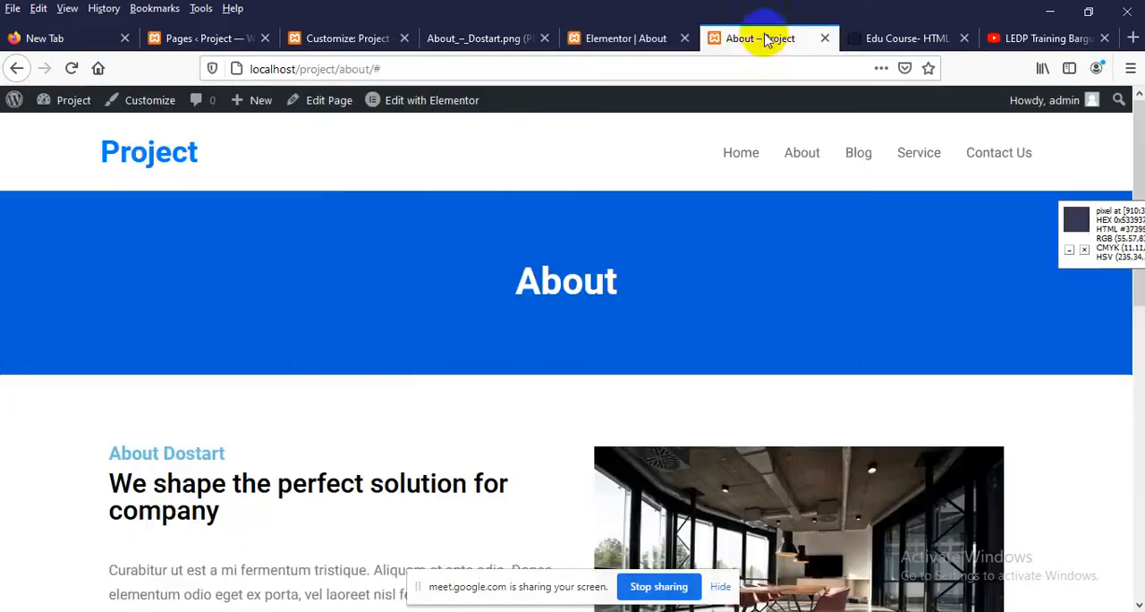
pyautogui.rightClick(310, 168)
pyautogui.click(426, 182)
pyautogui.scroll(-3, 309, 331)
pyautogui.scroll(-5, 309, 332)
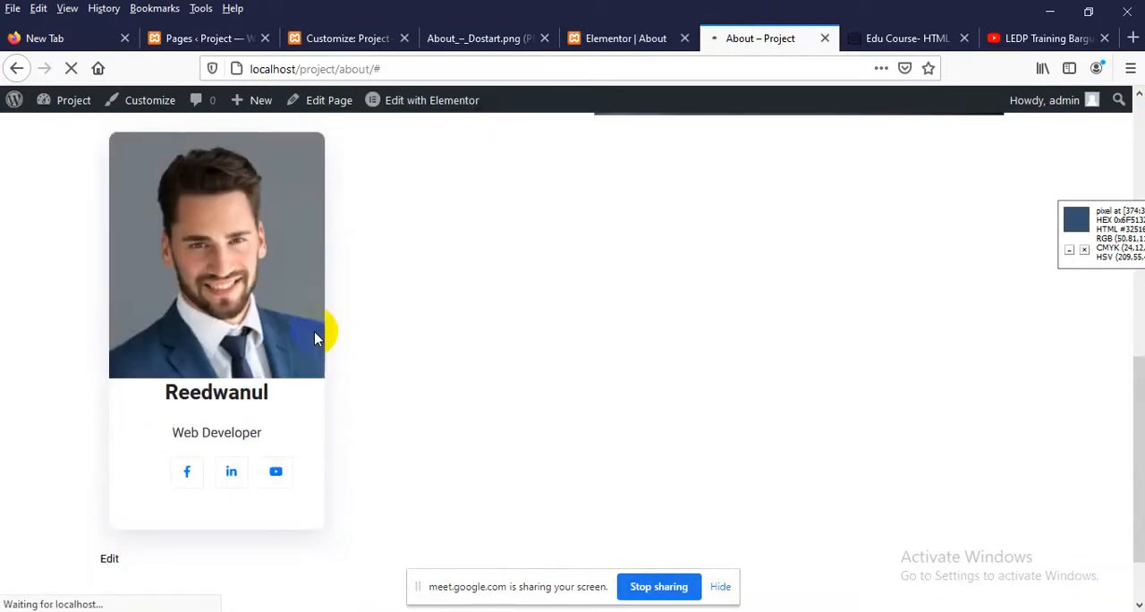
pyautogui.scroll(-1, 317, 334)
pyautogui.click(276, 391)
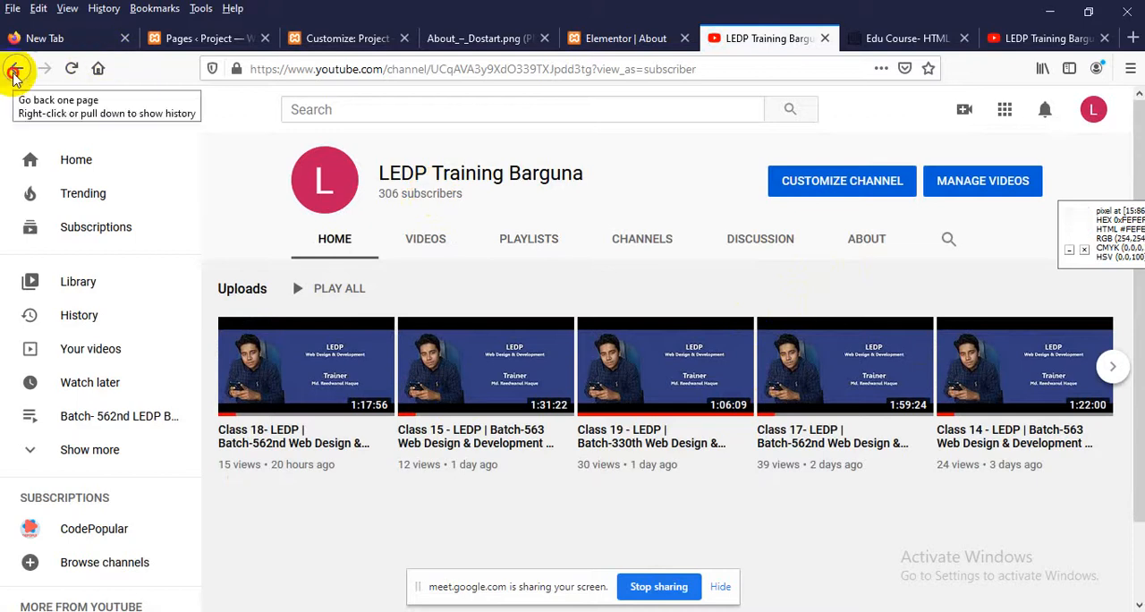
pyautogui.click(14, 71)
pyautogui.scroll(3, 184, 322)
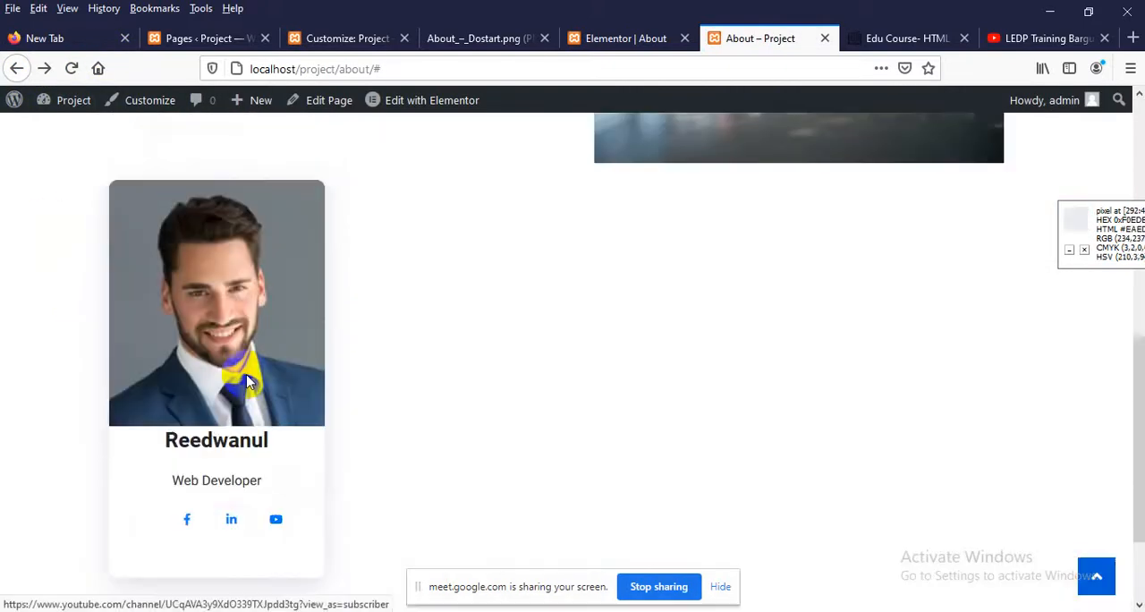
# In the Elementor editor, duplicate the first column's team card and move the copy into the empty second column
pyautogui.click(598, 38)
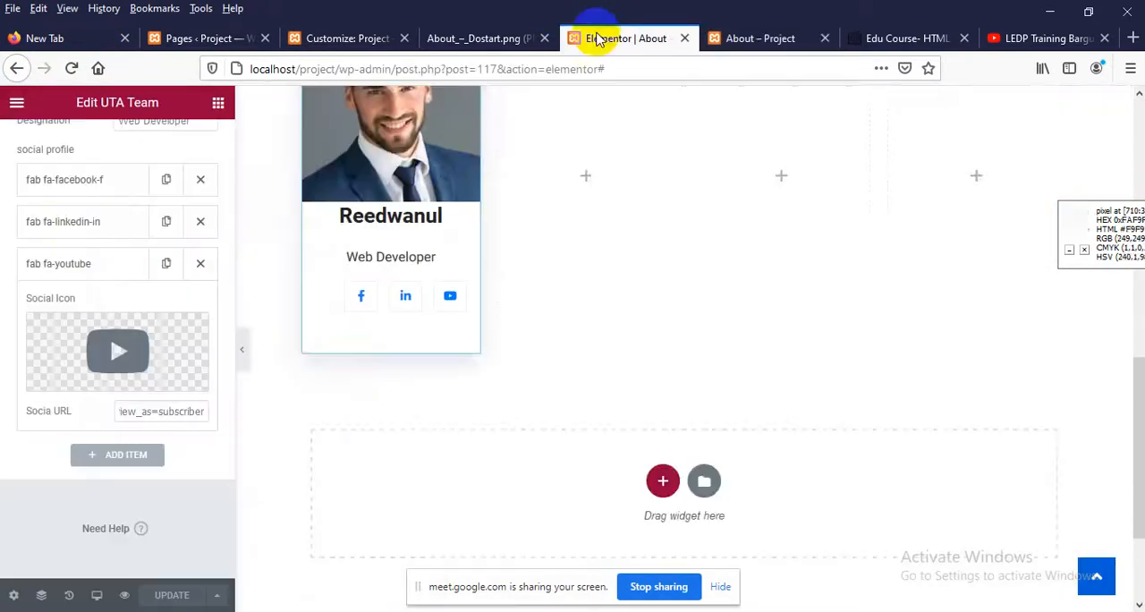
pyautogui.scroll(2, 397, 264)
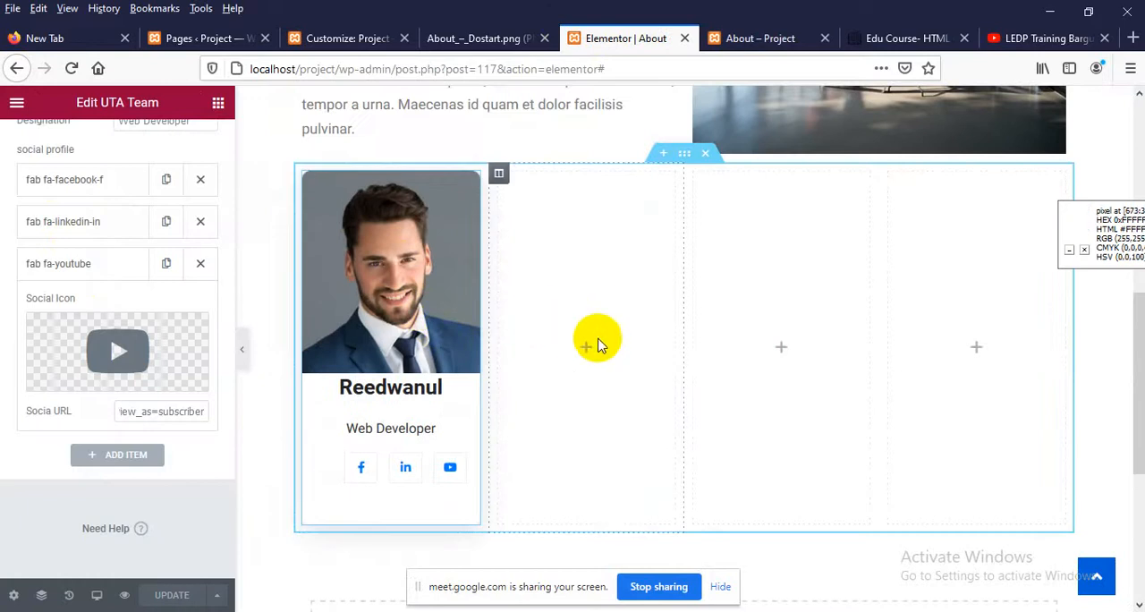
pyautogui.rightClick(472, 192)
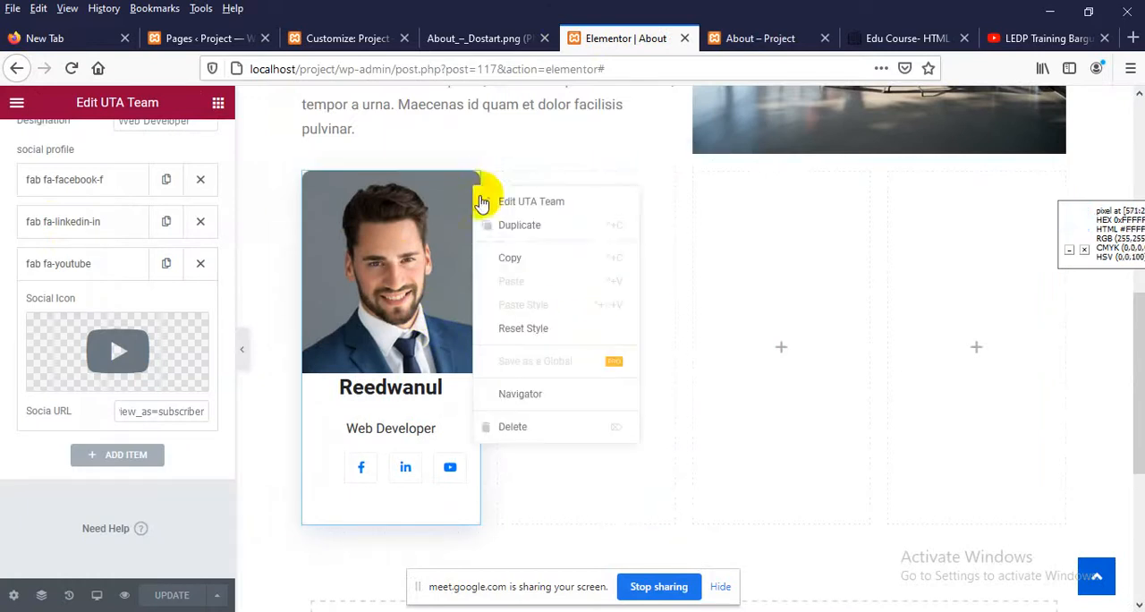
pyautogui.click(498, 230)
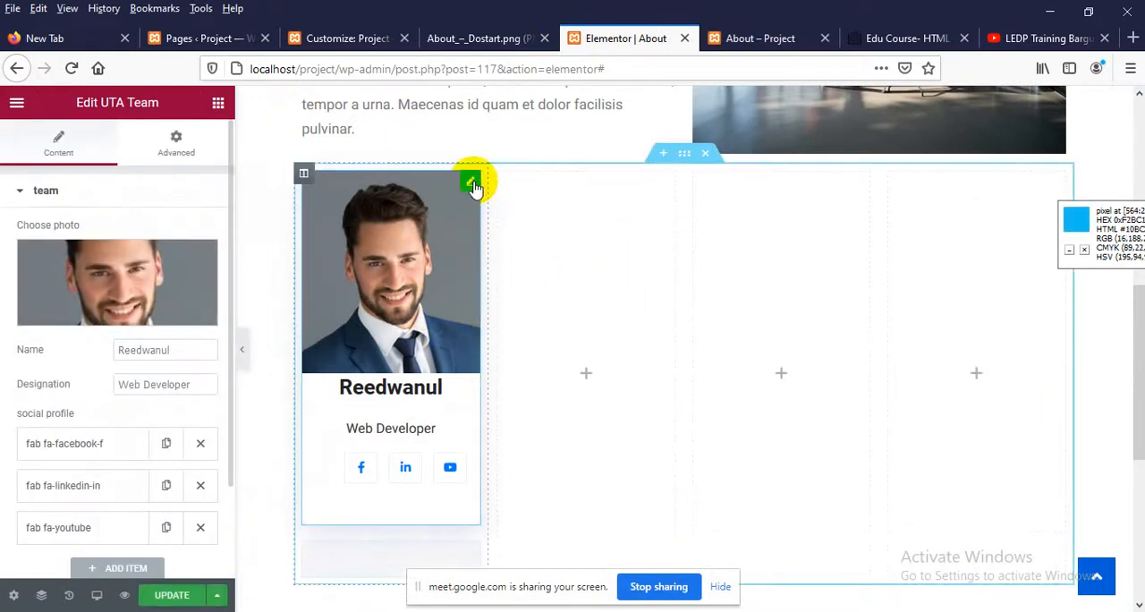
pyautogui.scroll(-7, 448, 268)
pyautogui.scroll(5, 429, 340)
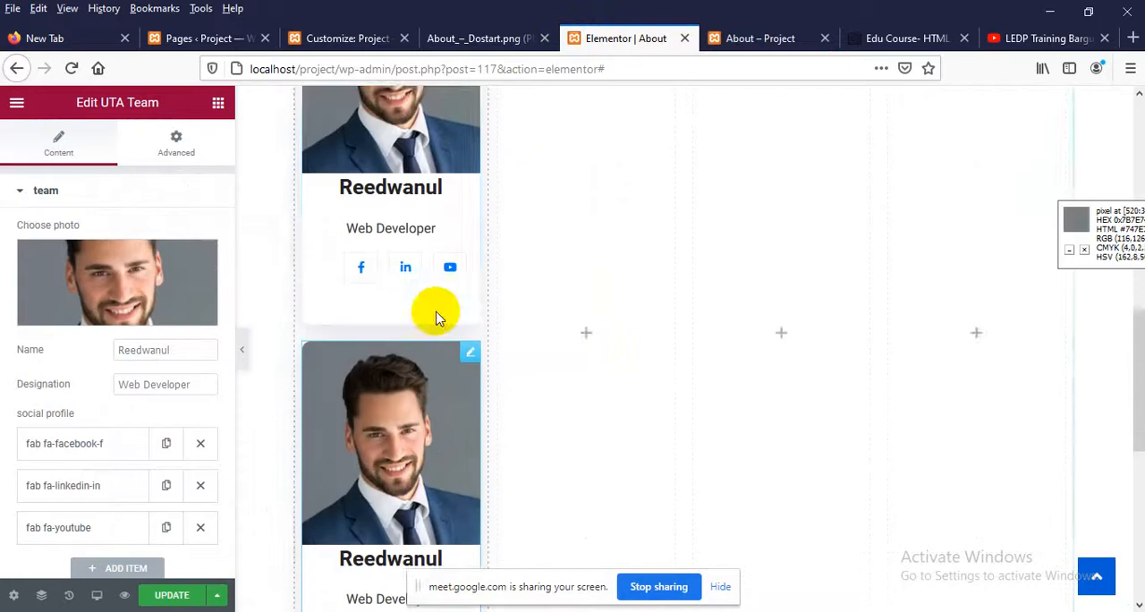
pyautogui.scroll(3, 456, 268)
pyautogui.moveTo(473, 185); pyautogui.dragTo(587, 309)
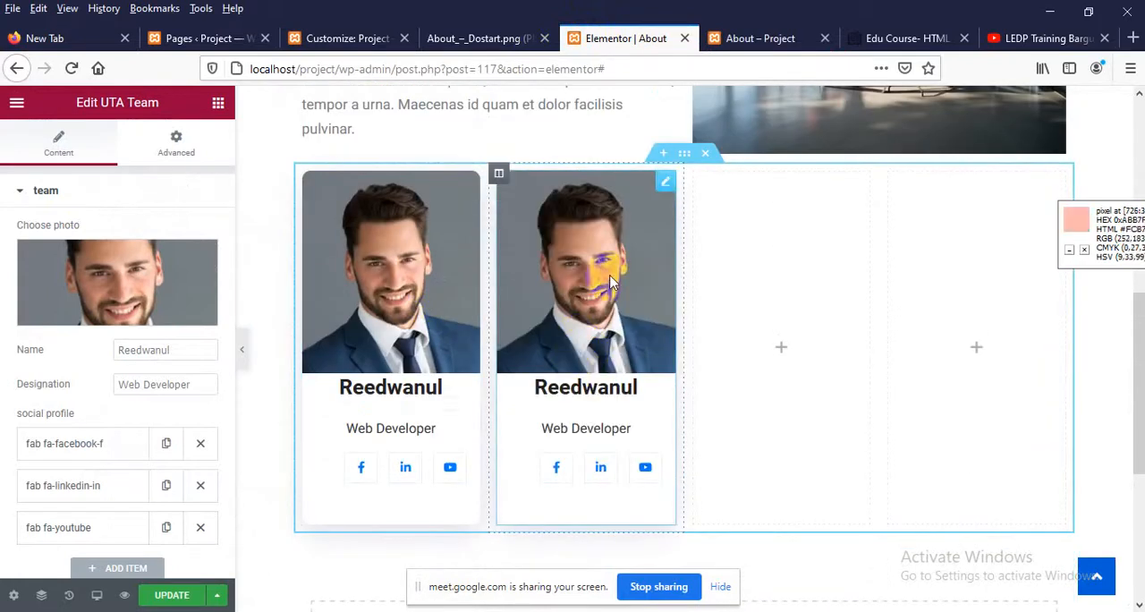
# Capture the second team member's photo from the About_–_Dostart.png mockup and save it to the Desktop as Screenshot_1.png
pyautogui.click(465, 37)
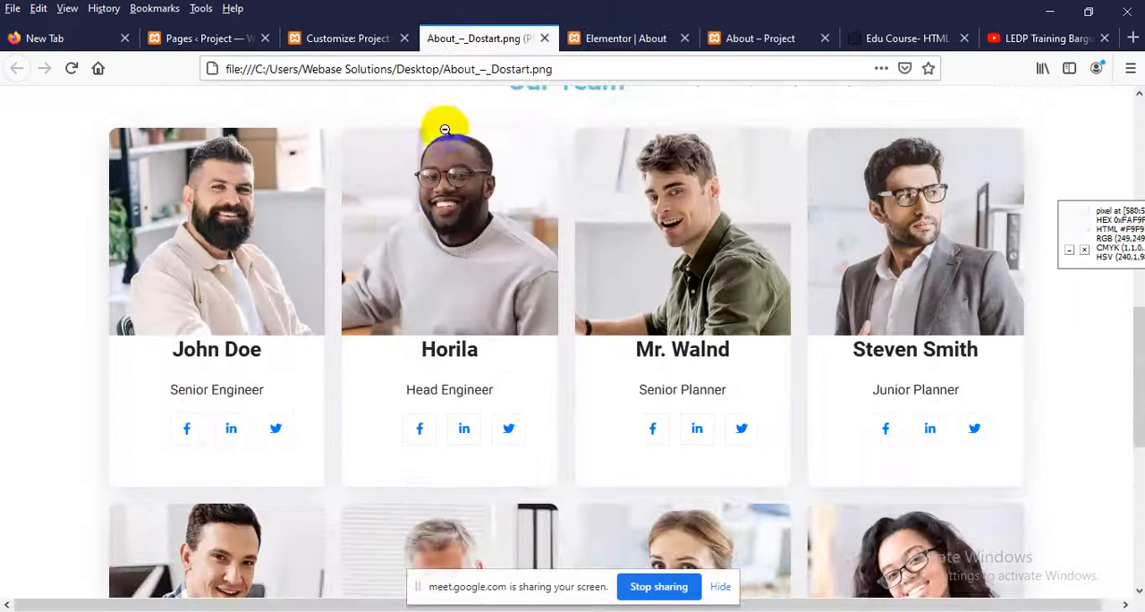
pyautogui.scroll(2, 429, 215)
pyautogui.press('Print')
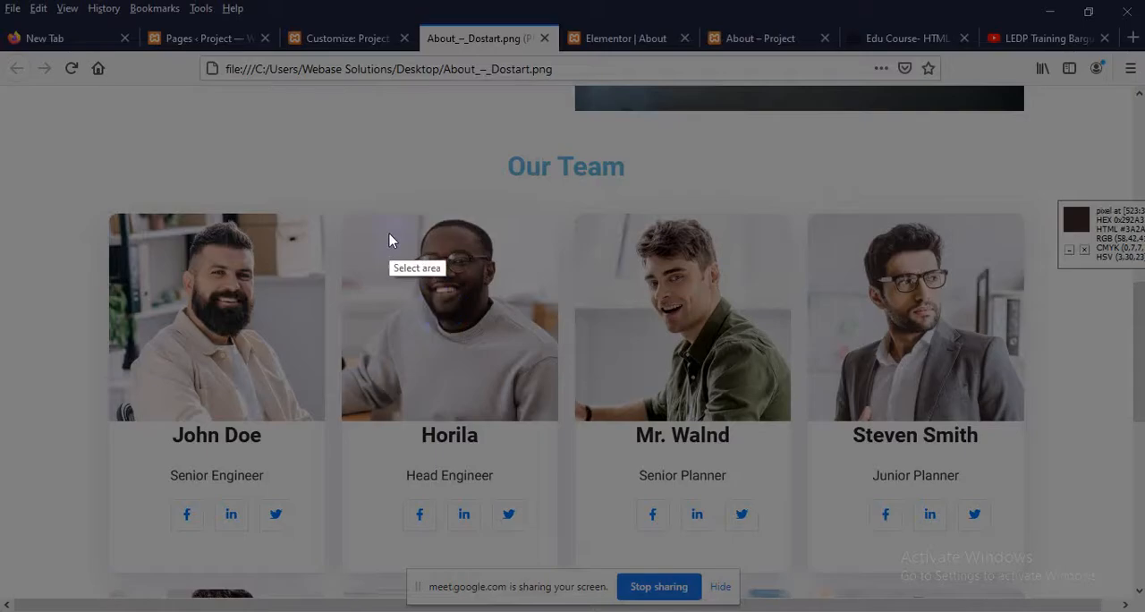
pyautogui.moveTo(349, 219); pyautogui.dragTo(556, 418)
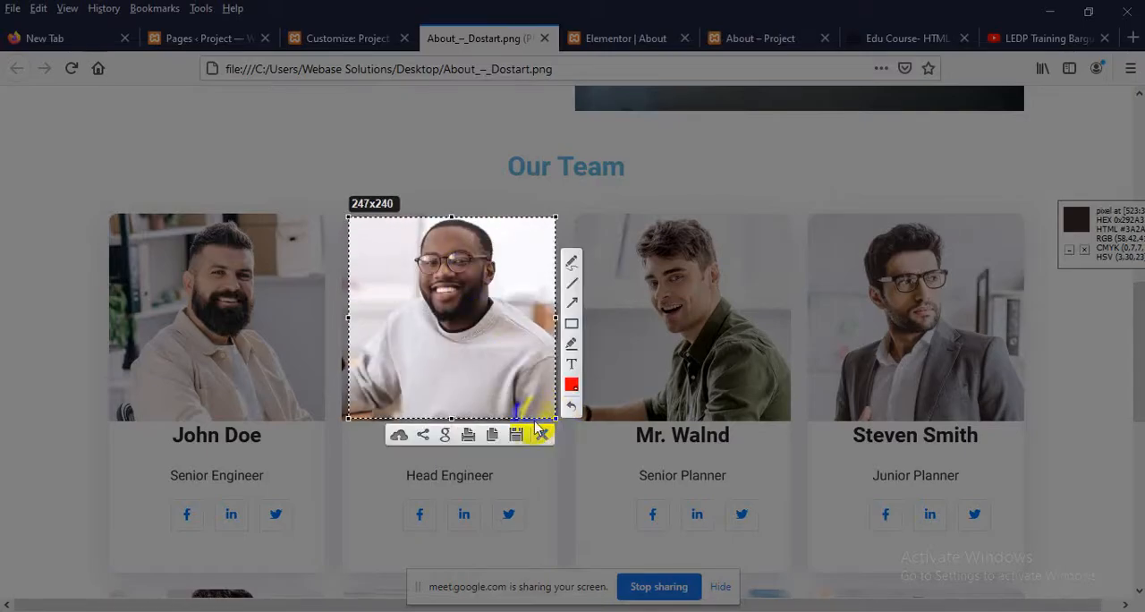
pyautogui.click(516, 436)
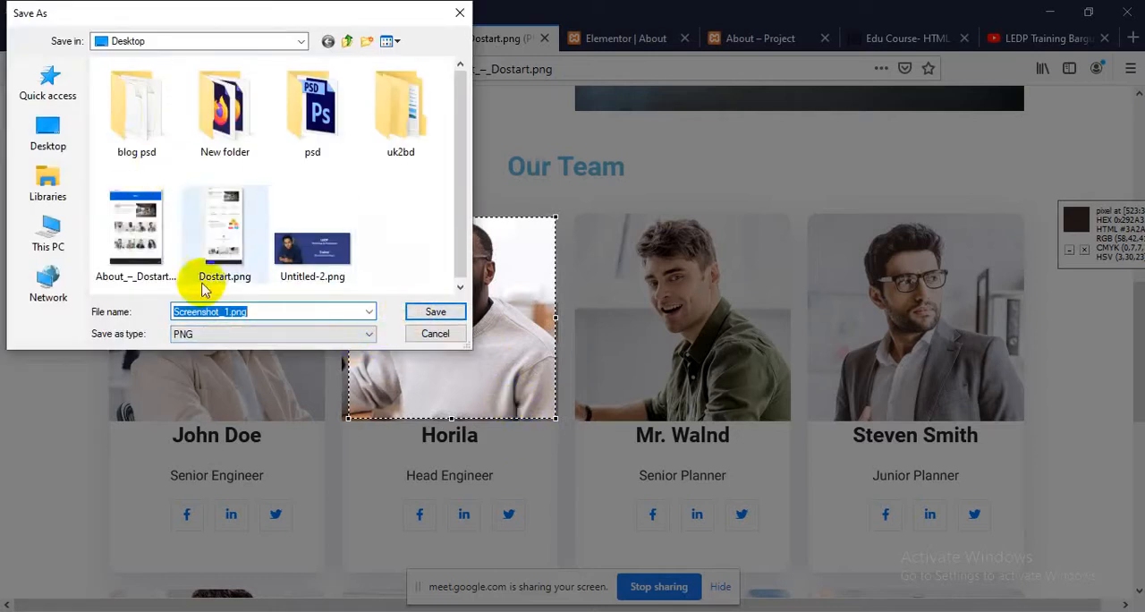
pyautogui.click(438, 310)
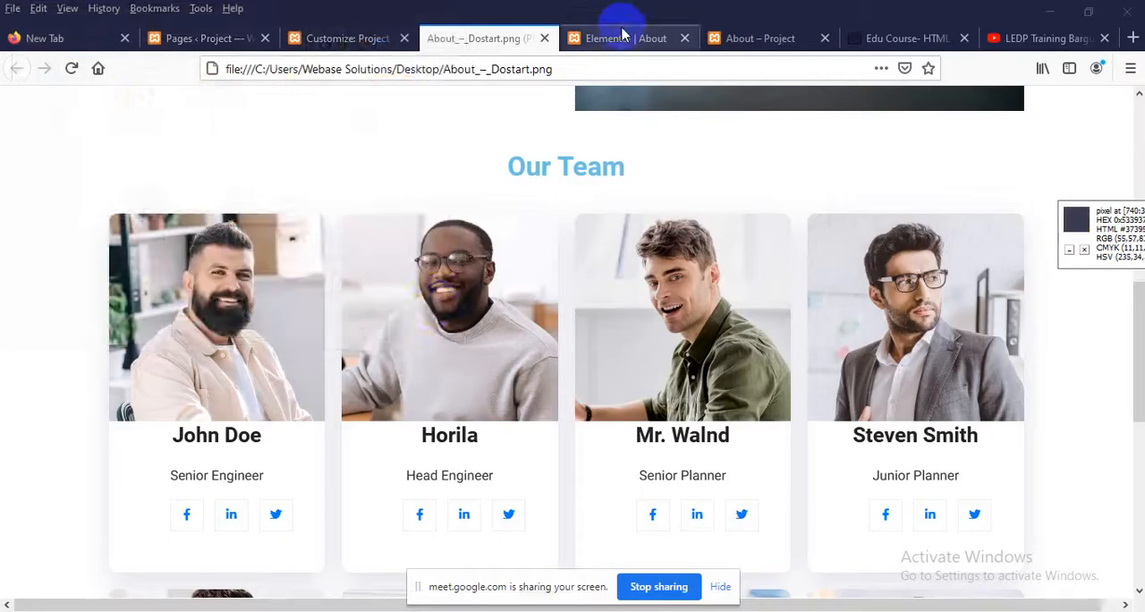
# Back in the Elementor editor, upload Screenshot_1.png from the Desktop and insert it as the second team card's photo
pyautogui.click(631, 35)
pyautogui.click(92, 288)
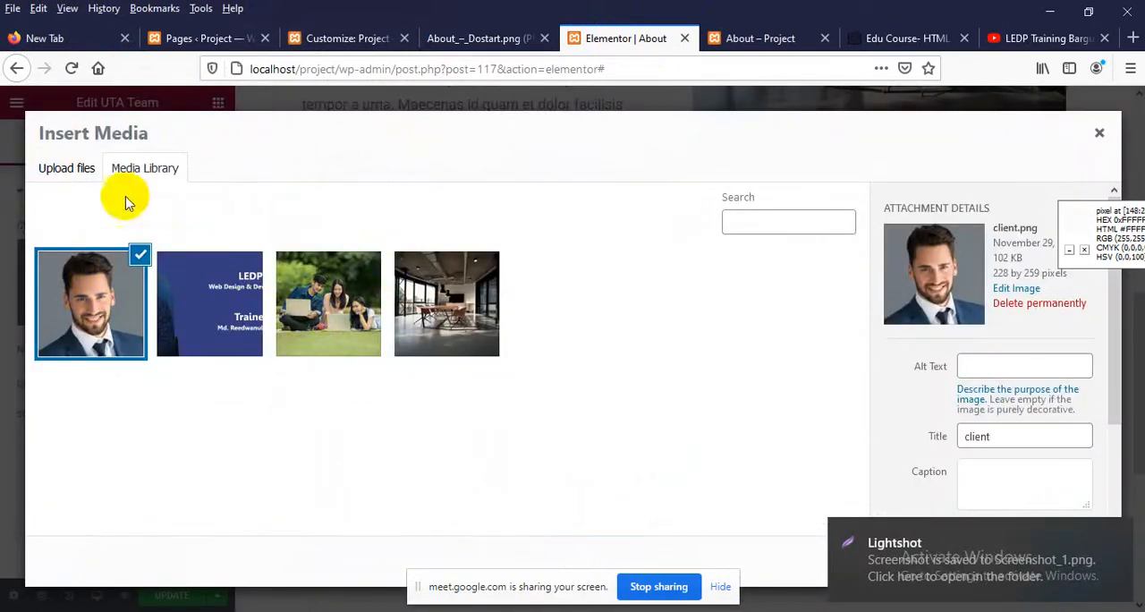
pyautogui.click(59, 171)
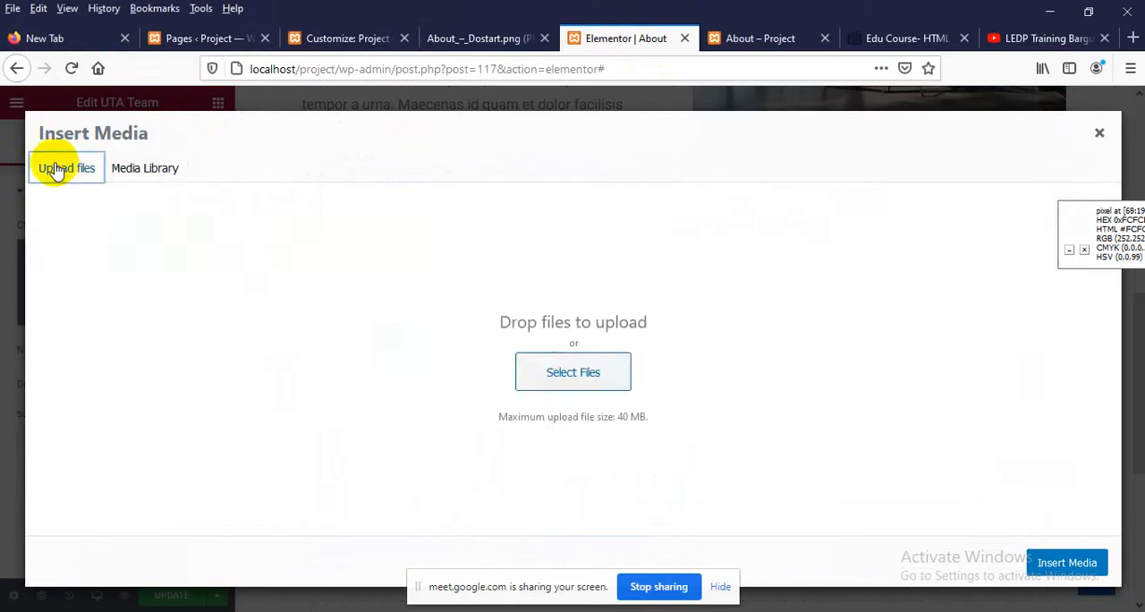
pyautogui.click(554, 377)
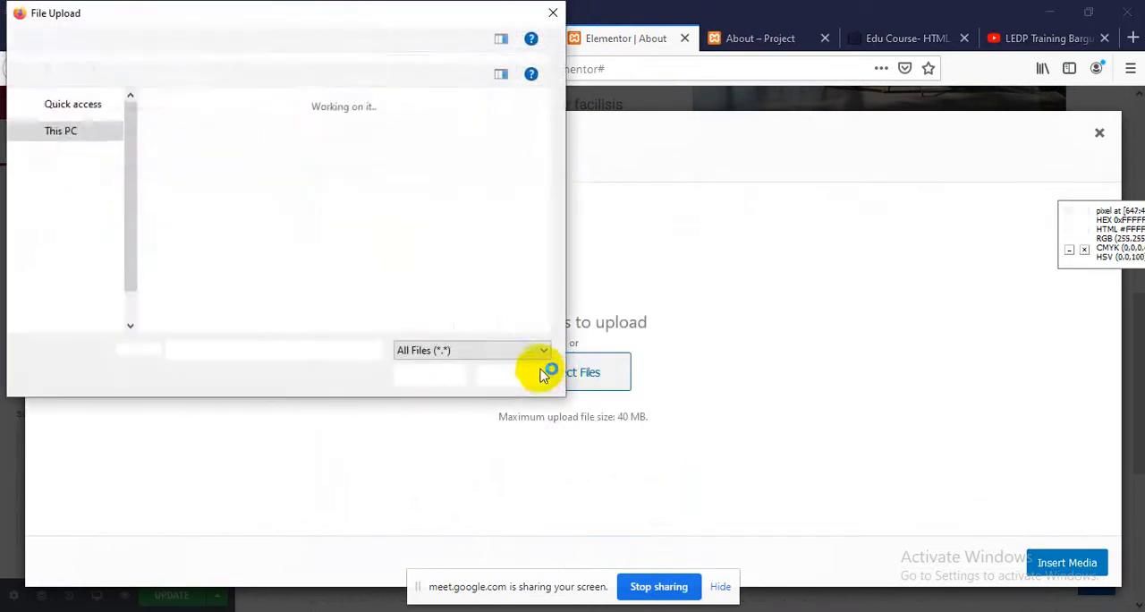
pyautogui.click(404, 259)
pyautogui.press('s')
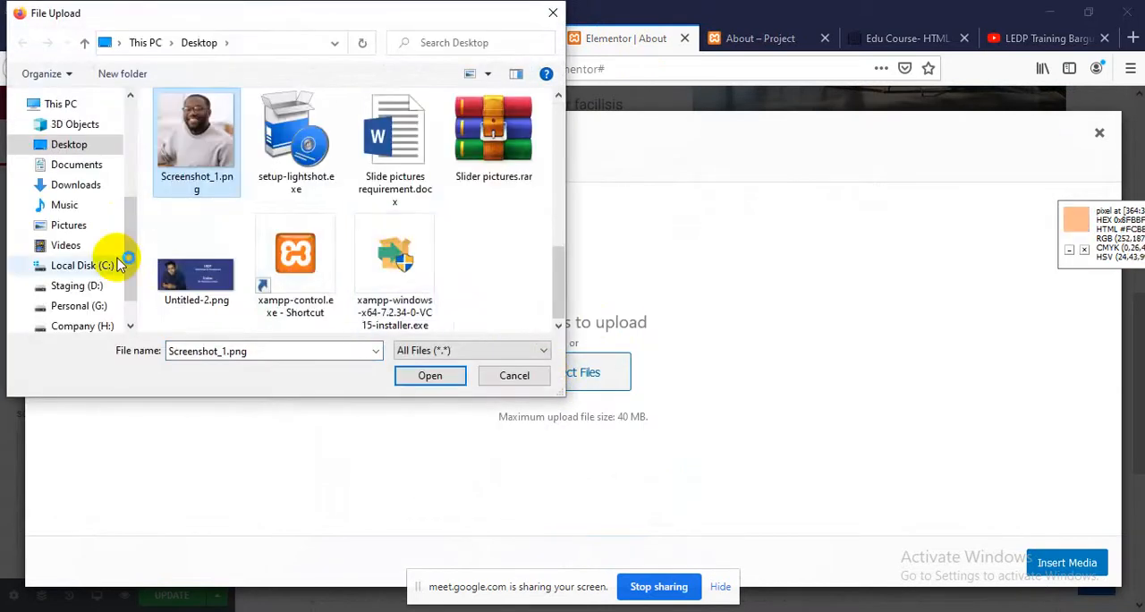
pyautogui.doubleClick(200, 159)
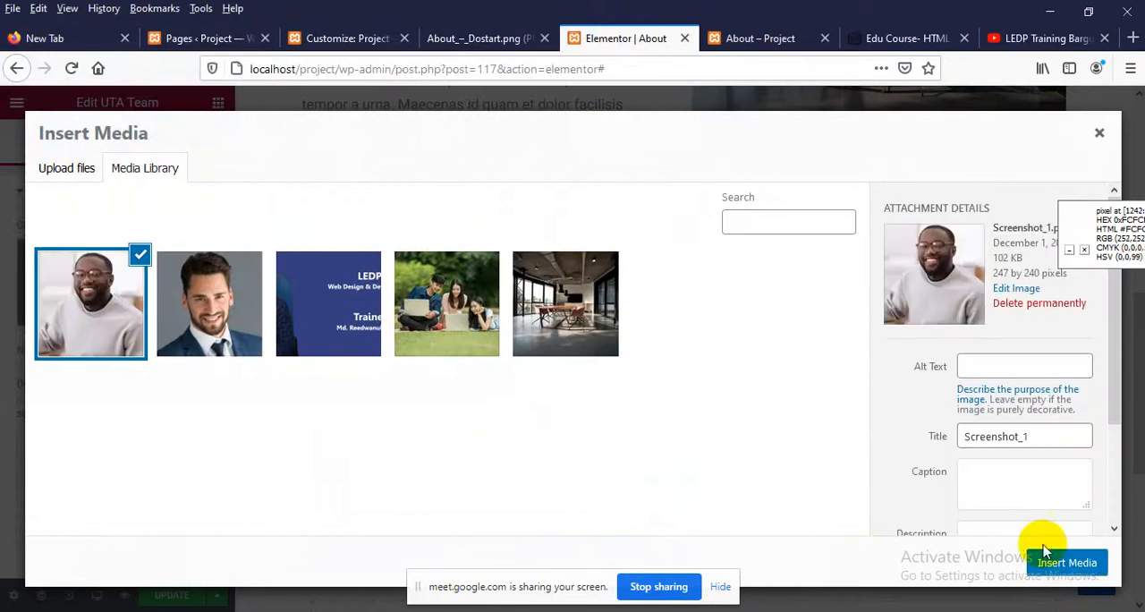
pyautogui.click(1052, 572)
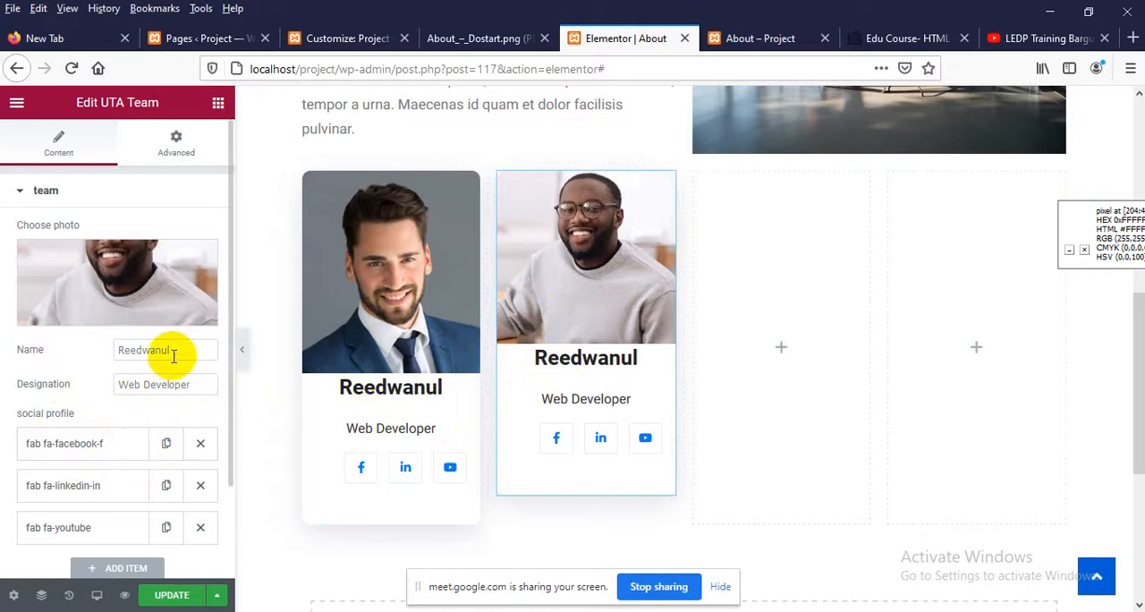
# Replace the second card's name with the new member's full name, set the designation to Head Engineer, and update the page
pyautogui.moveTo(170, 349); pyautogui.dragTo(58, 350)
pyautogui.write('j')
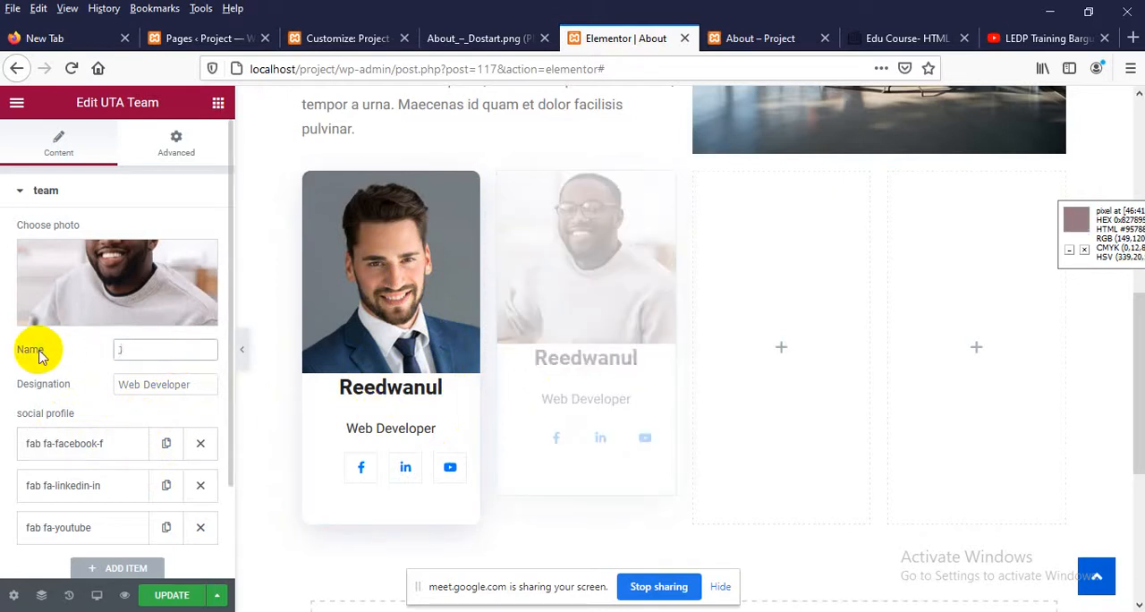
pyautogui.write('ohn Doe')
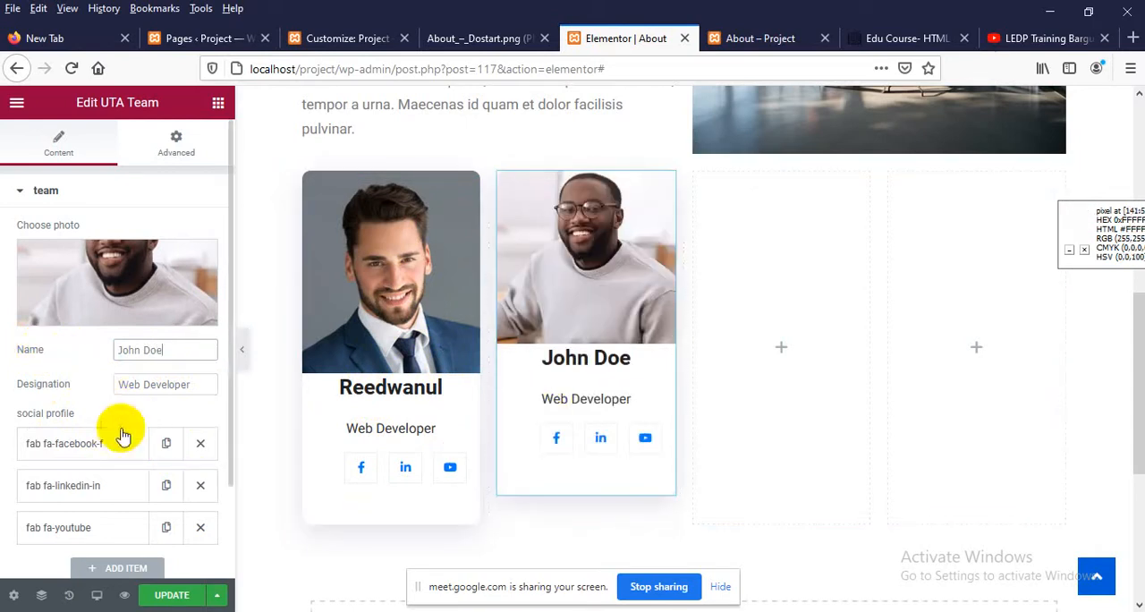
pyautogui.moveTo(198, 384); pyautogui.dragTo(3, 365)
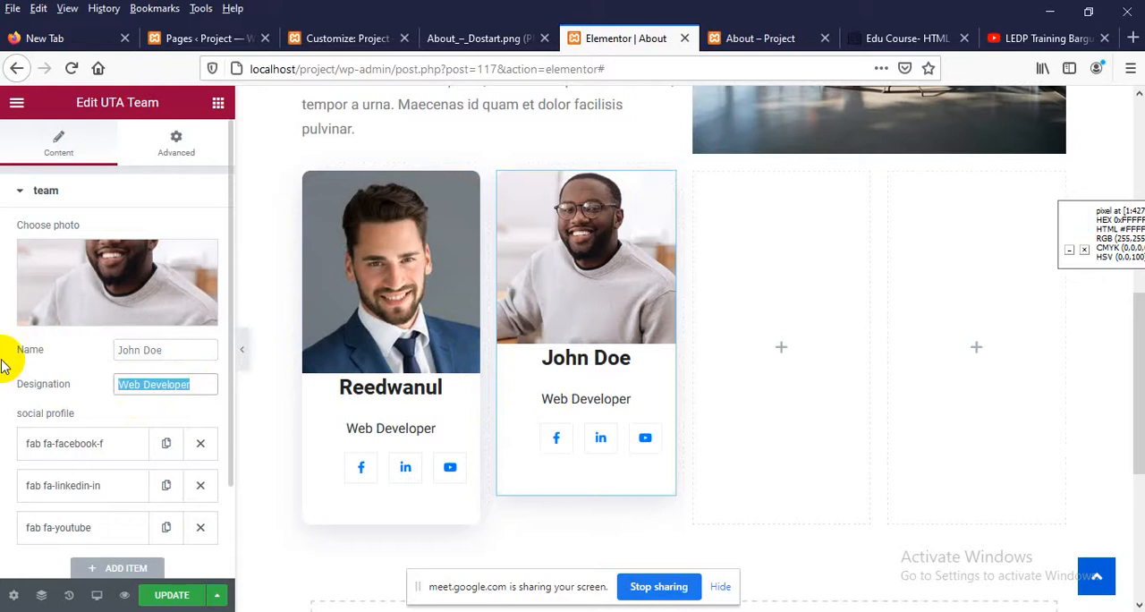
pyautogui.write('Head ')
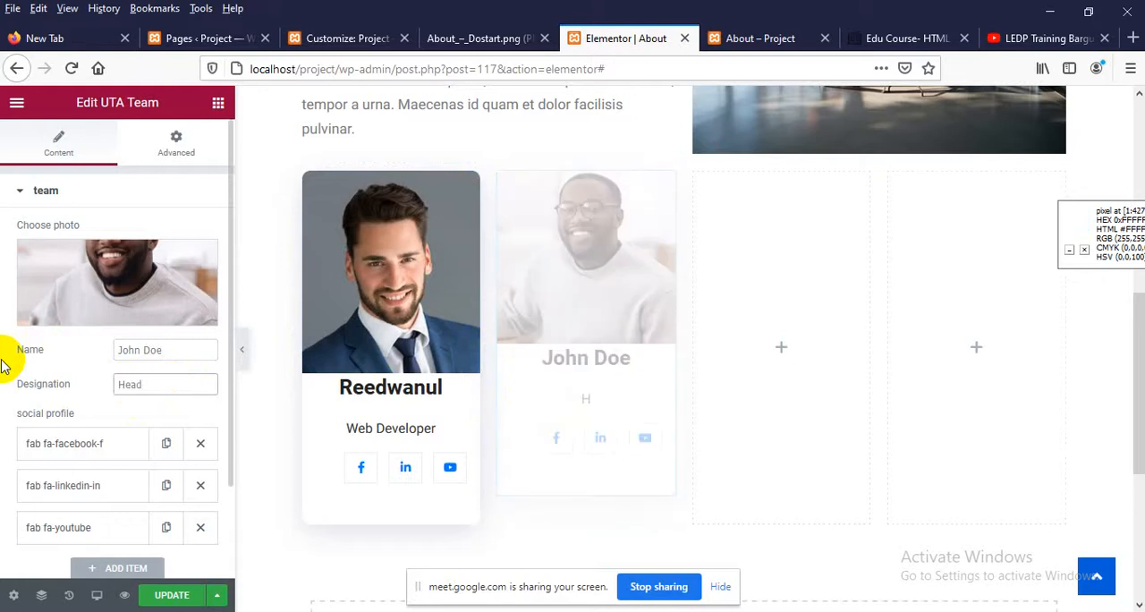
pyautogui.write('Engineer')
pyautogui.click(167, 598)
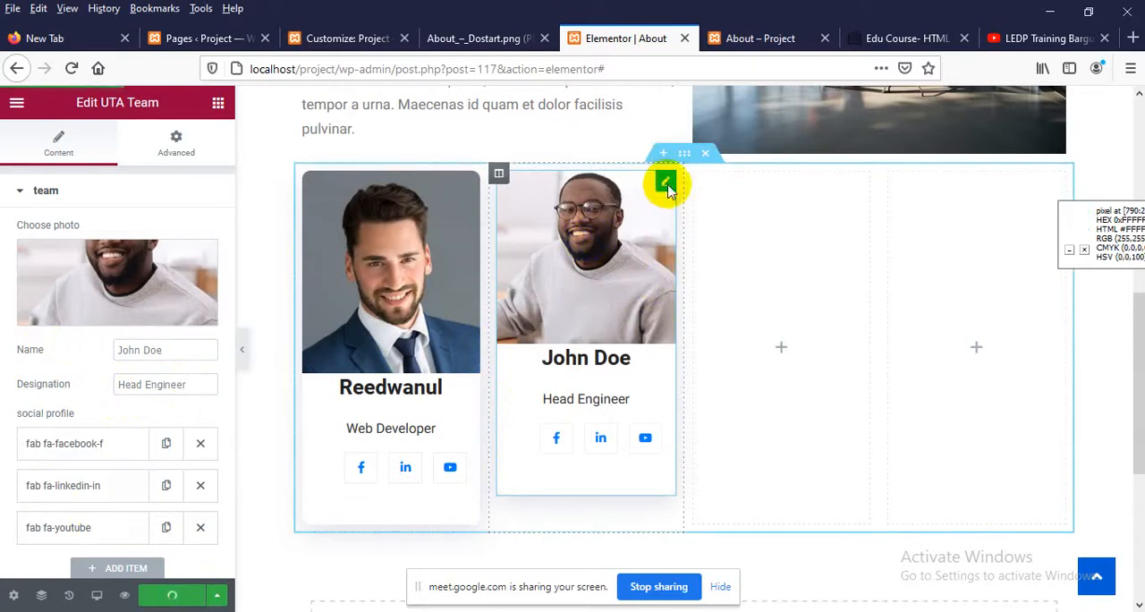
# Duplicate the Head Engineer card and move the copy into the empty fourth column
pyautogui.rightClick(667, 186)
pyautogui.click(699, 224)
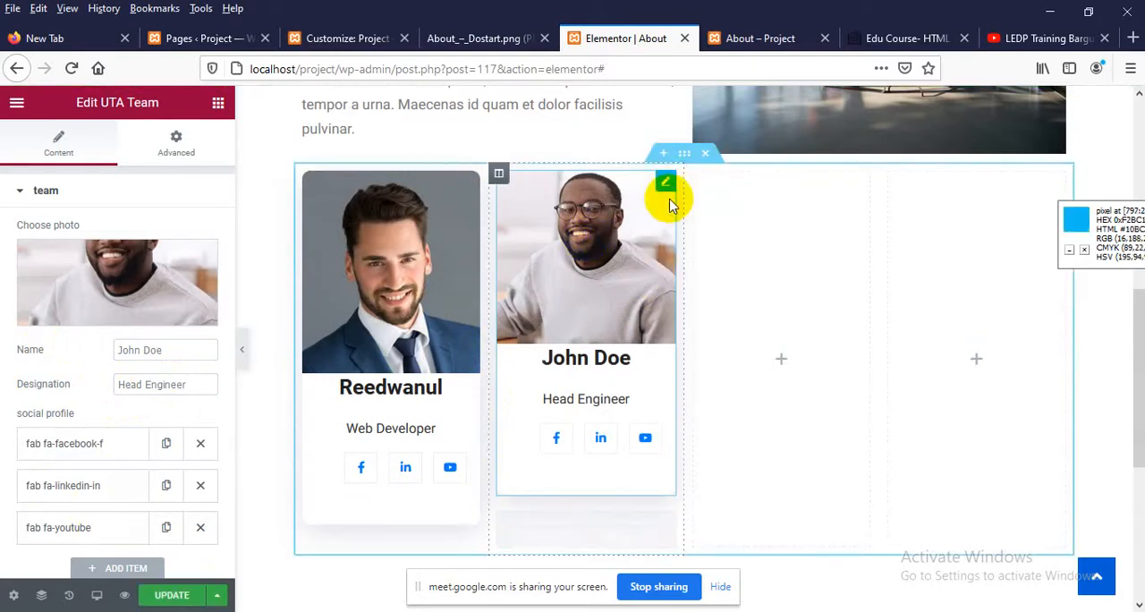
pyautogui.moveTo(666, 182); pyautogui.dragTo(970, 246)
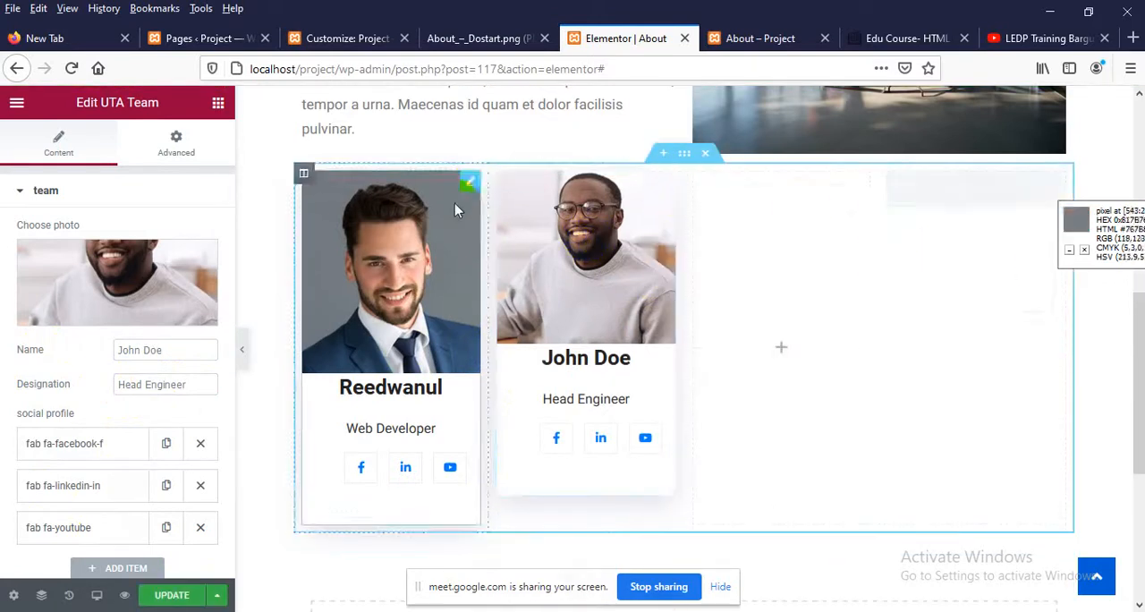
# Duplicate the first column's Web Developer card, move the copy into the empty third column, and update the page
pyautogui.rightClick(468, 182)
pyautogui.click(506, 220)
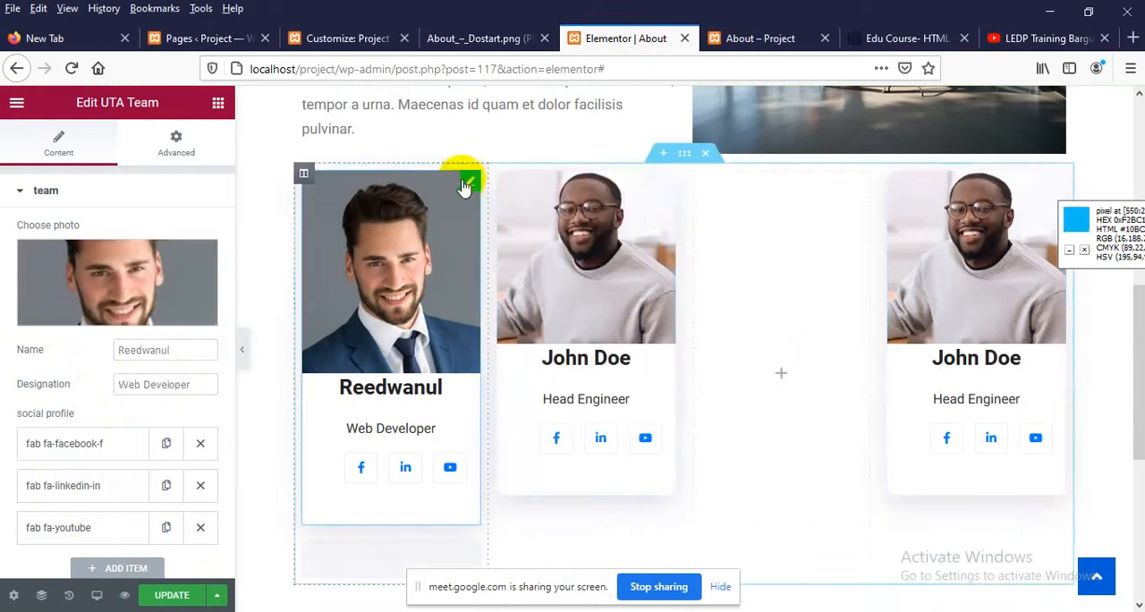
pyautogui.moveTo(464, 185); pyautogui.dragTo(766, 282)
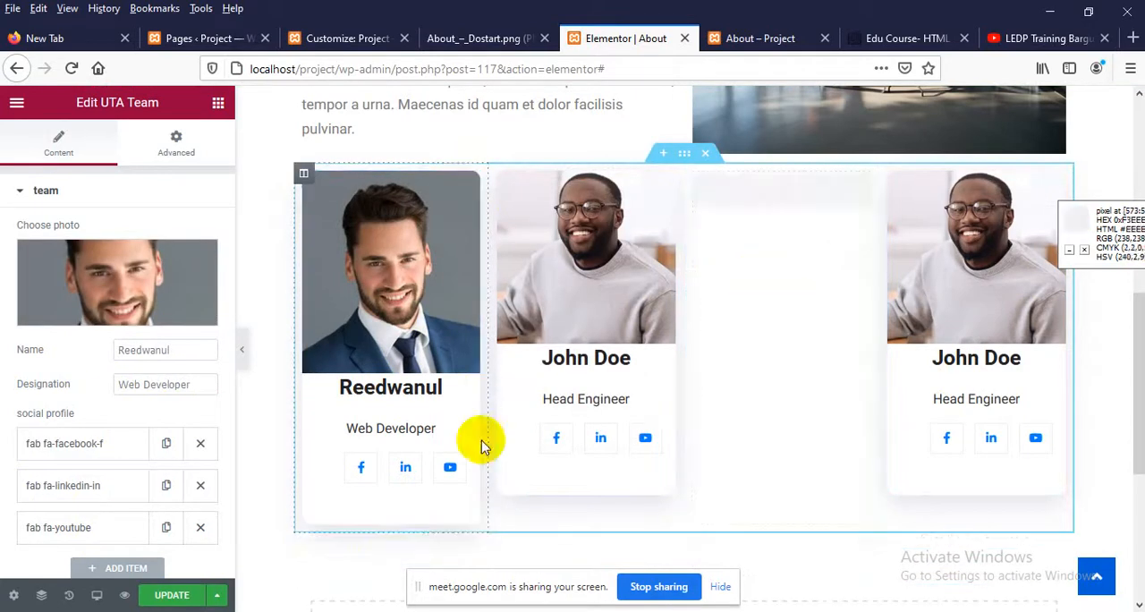
pyautogui.click(172, 594)
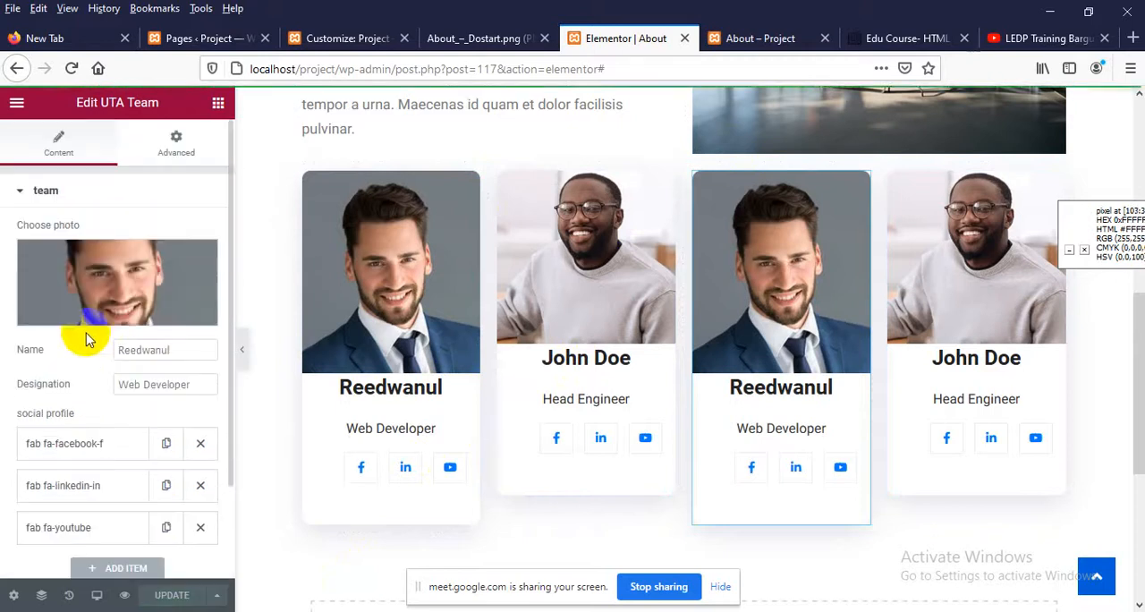
# Reload the published About page and review the row of four team cards
pyautogui.click(774, 38)
pyautogui.rightClick(444, 218)
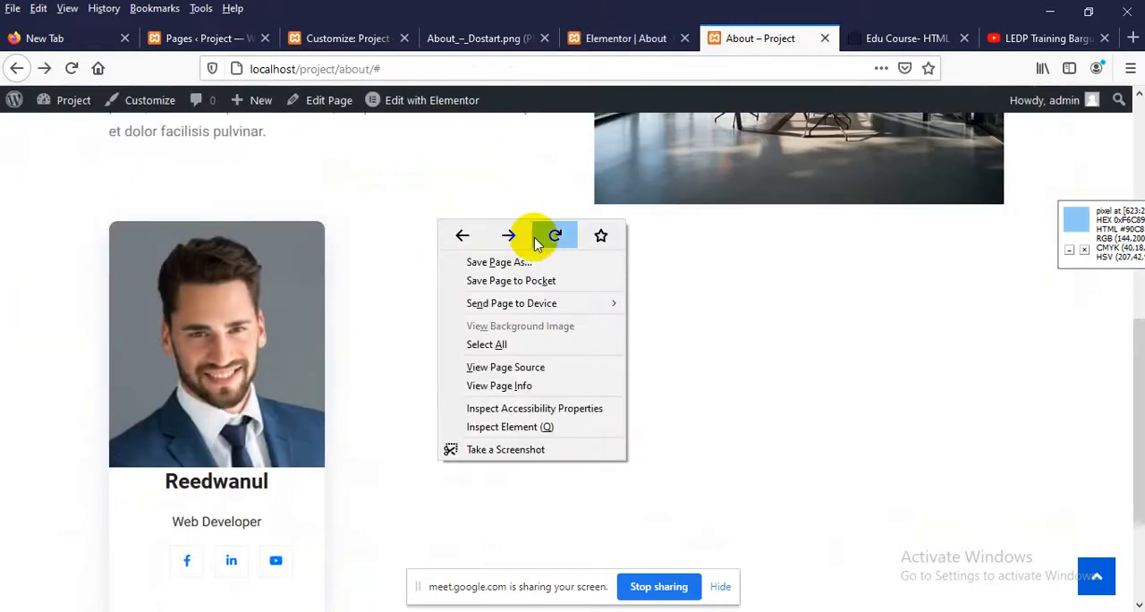
pyautogui.click(552, 234)
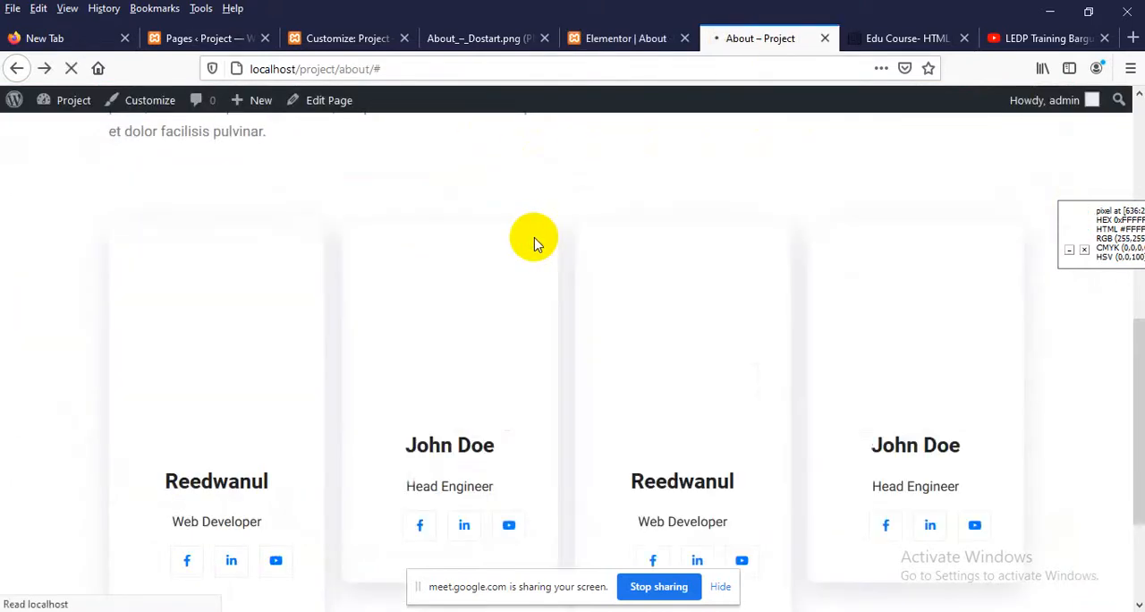
pyautogui.scroll(-2, 534, 246)
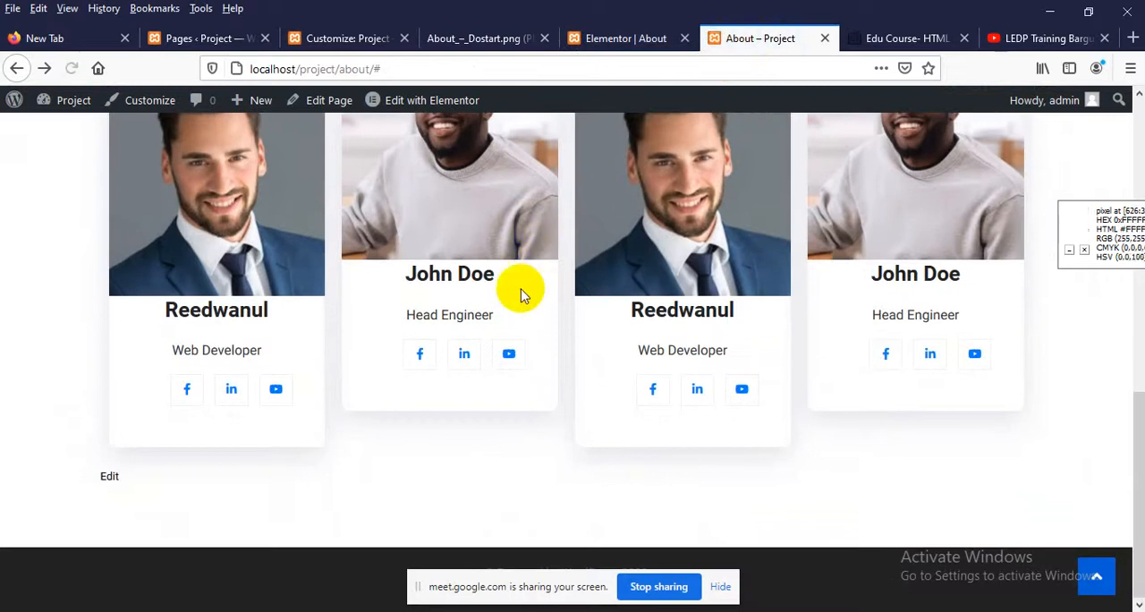
pyautogui.scroll(3, 521, 294)
pyautogui.scroll(-2, 601, 365)
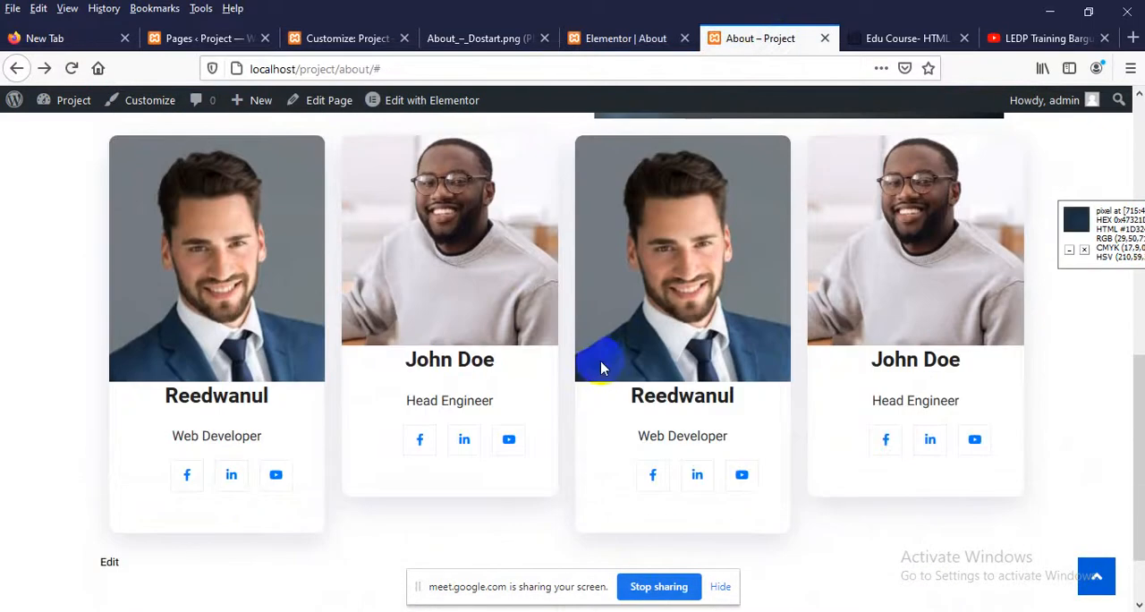
pyautogui.scroll(1, 311, 300)
# Inspect the first team card's photo element and its styles in the browser's developer tools, and close the inspector
pyautogui.rightClick(309, 303)
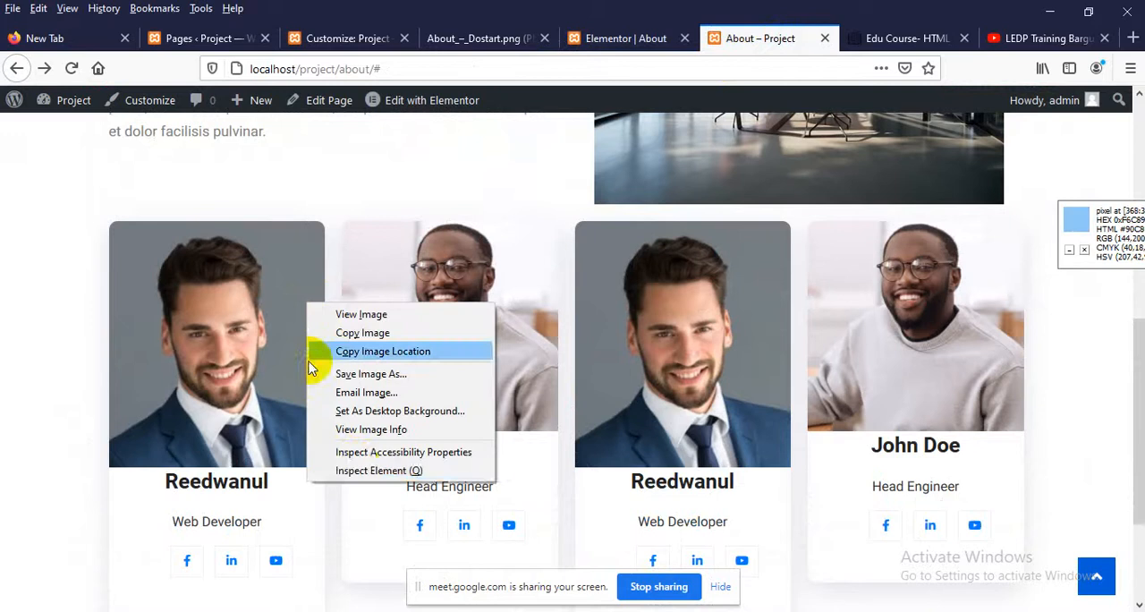
pyautogui.click(355, 481)
pyautogui.scroll(-2, 340, 250)
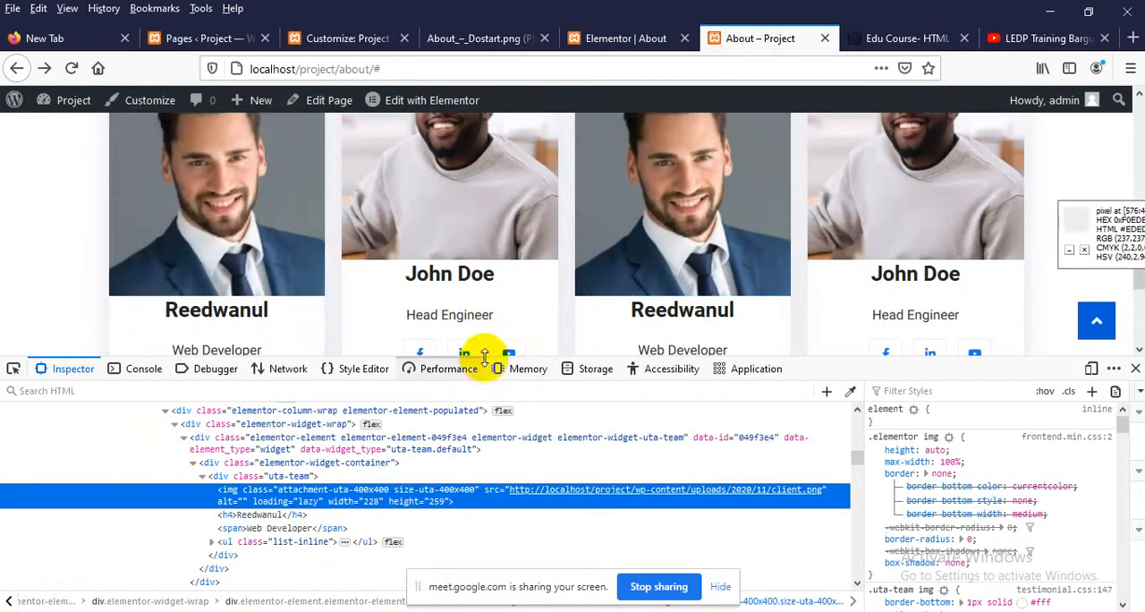
pyautogui.moveTo(485, 356); pyautogui.dragTo(456, 375)
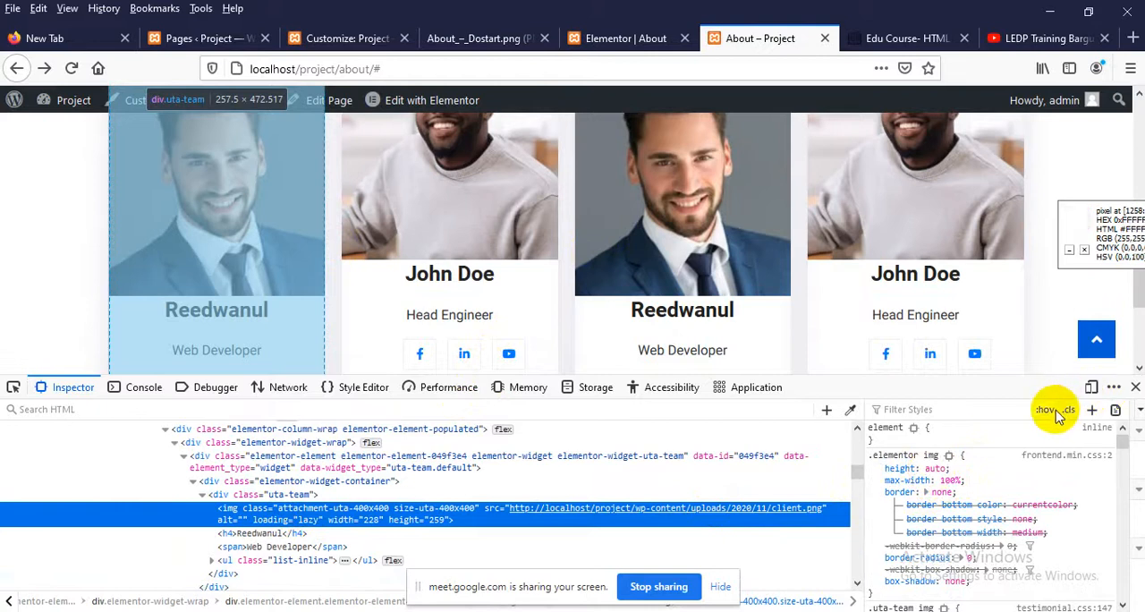
pyautogui.click(1134, 386)
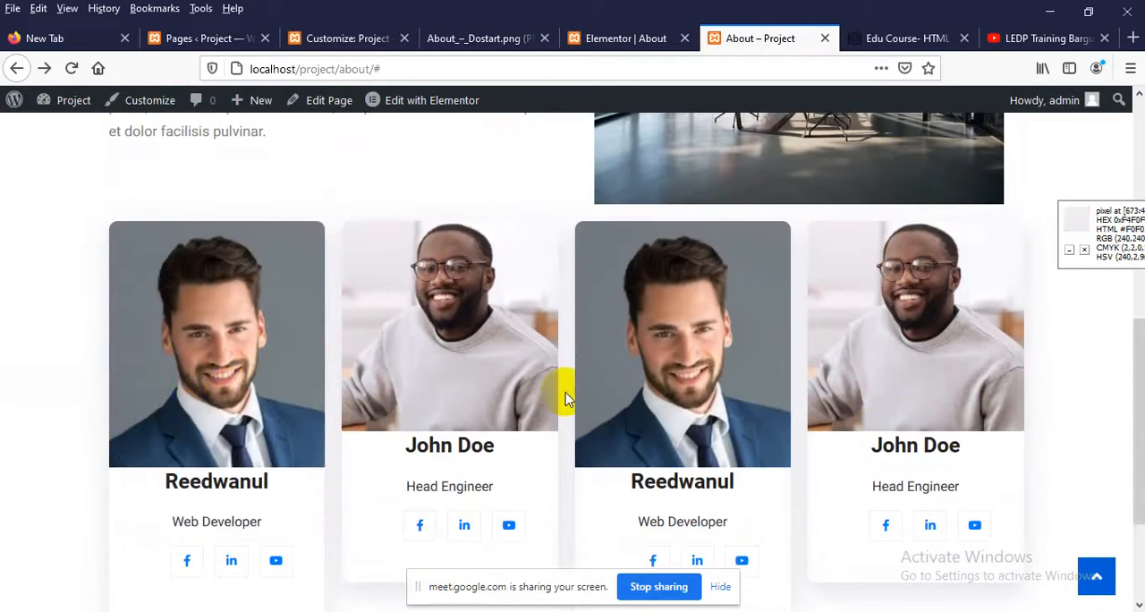
# In the Elementor editor, assign the CSS class our_team to the Web Developer card in the first column
pyautogui.click(617, 38)
pyautogui.scroll(2, 307, 340)
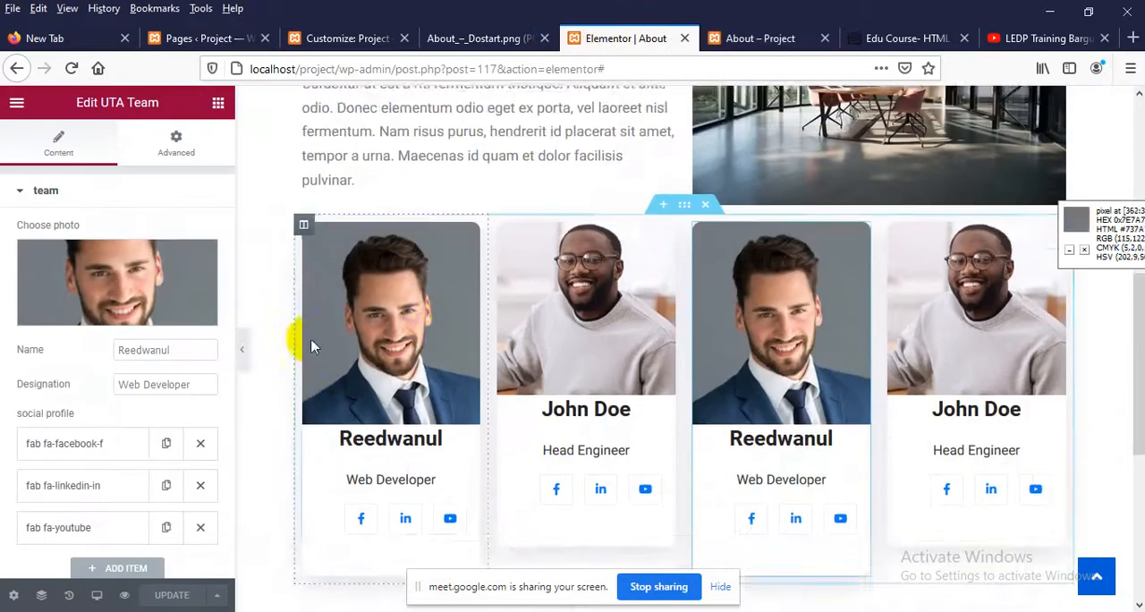
pyautogui.click(469, 272)
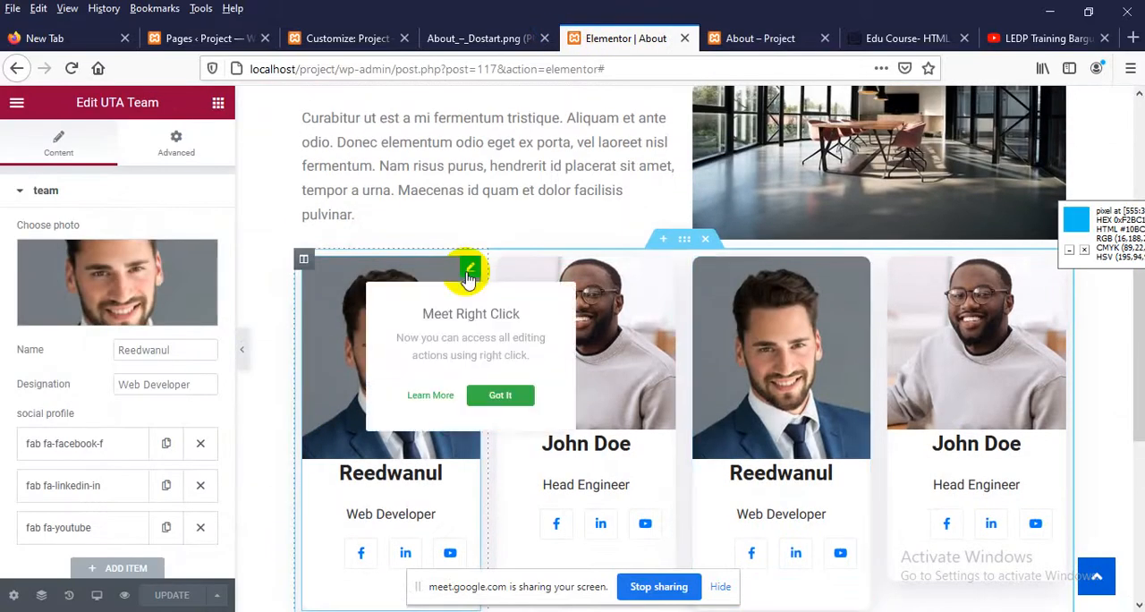
pyautogui.click(174, 148)
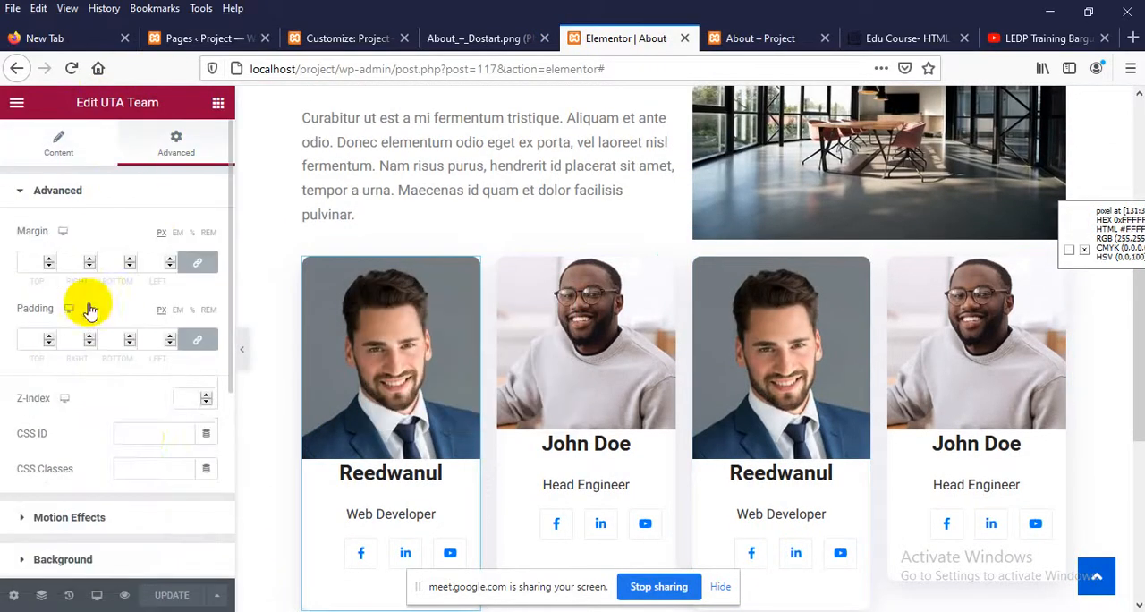
pyautogui.click(146, 468)
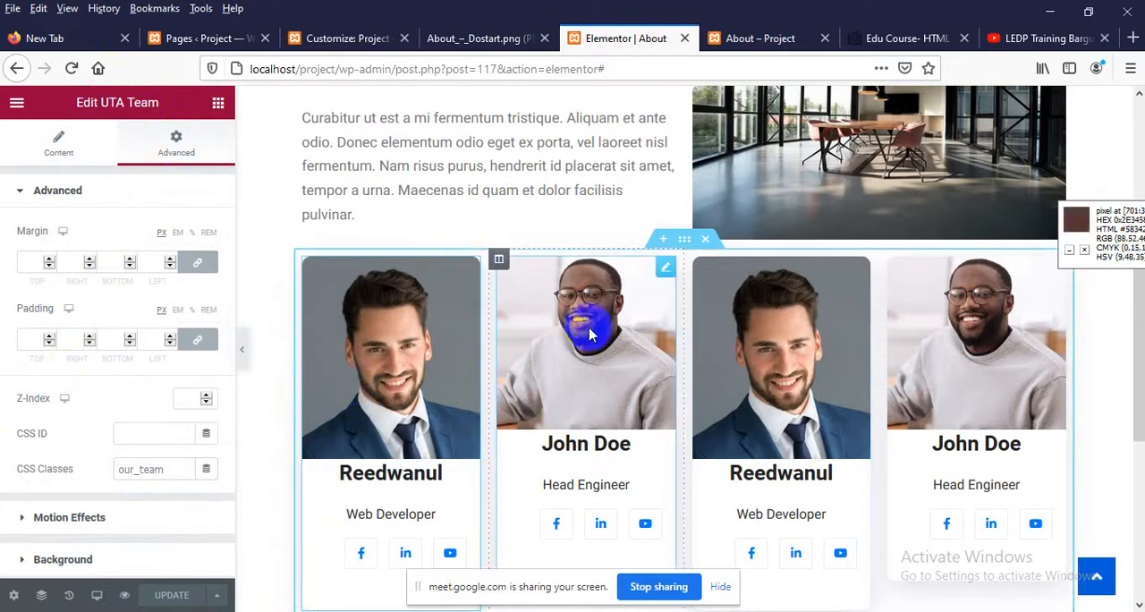
# Assign the CSS class our_team to the Head Engineer card in the second column and update the page
pyautogui.click(664, 270)
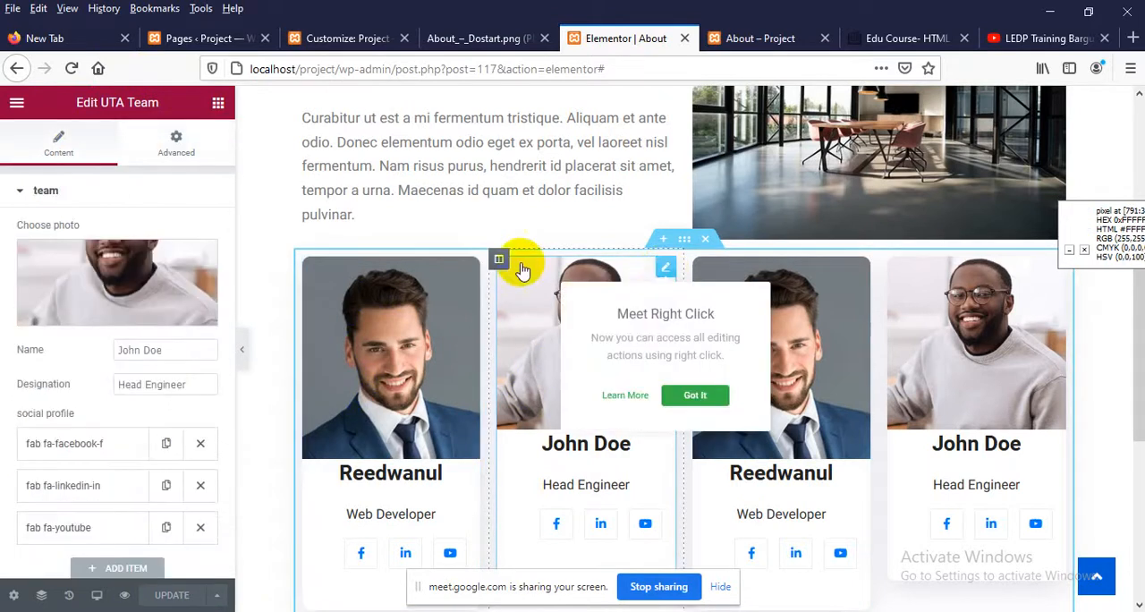
pyautogui.click(183, 140)
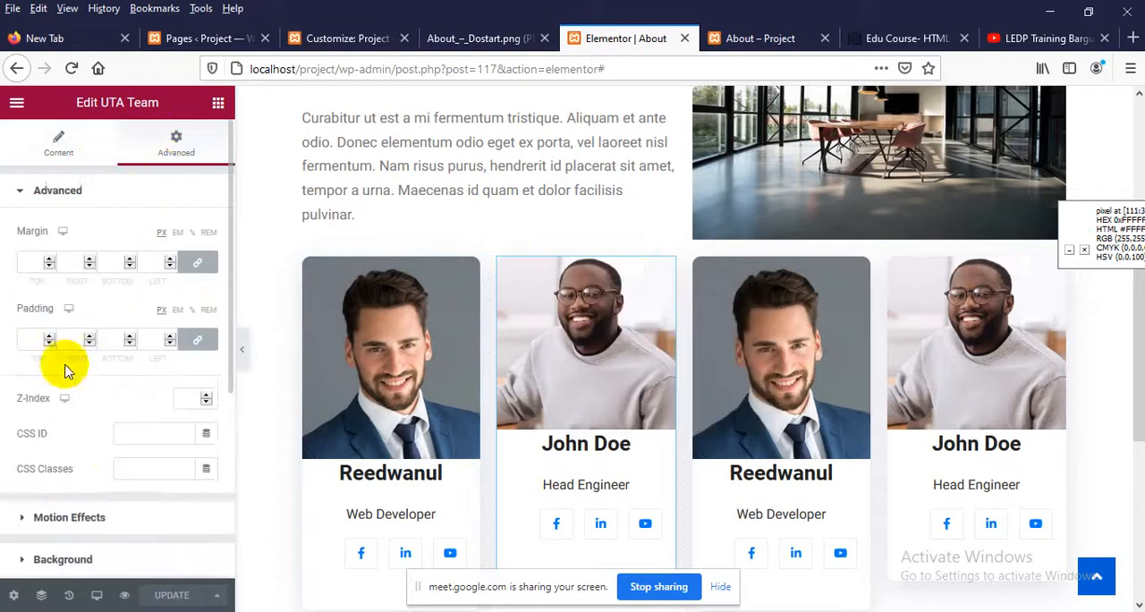
pyautogui.scroll(-1, 128, 439)
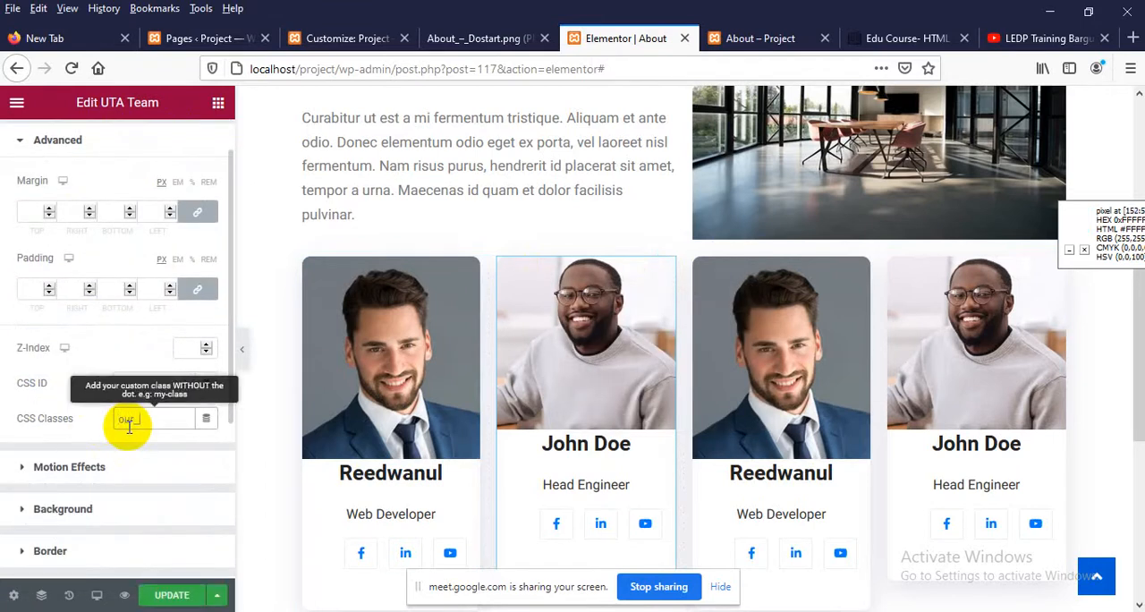
pyautogui.click(130, 425)
pyautogui.write('our_team')
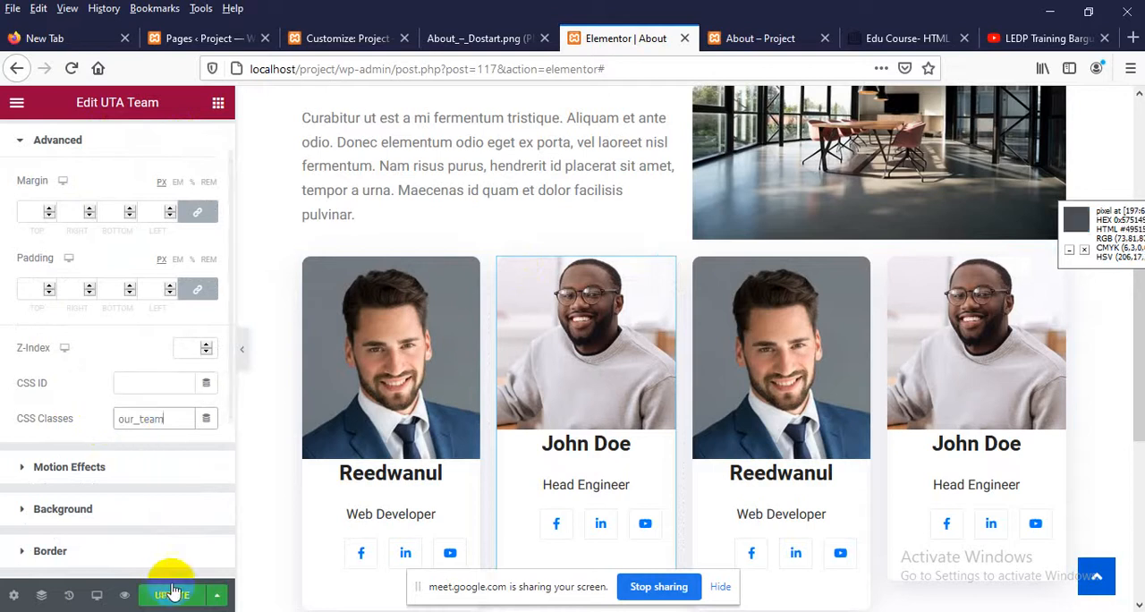
pyautogui.click(165, 594)
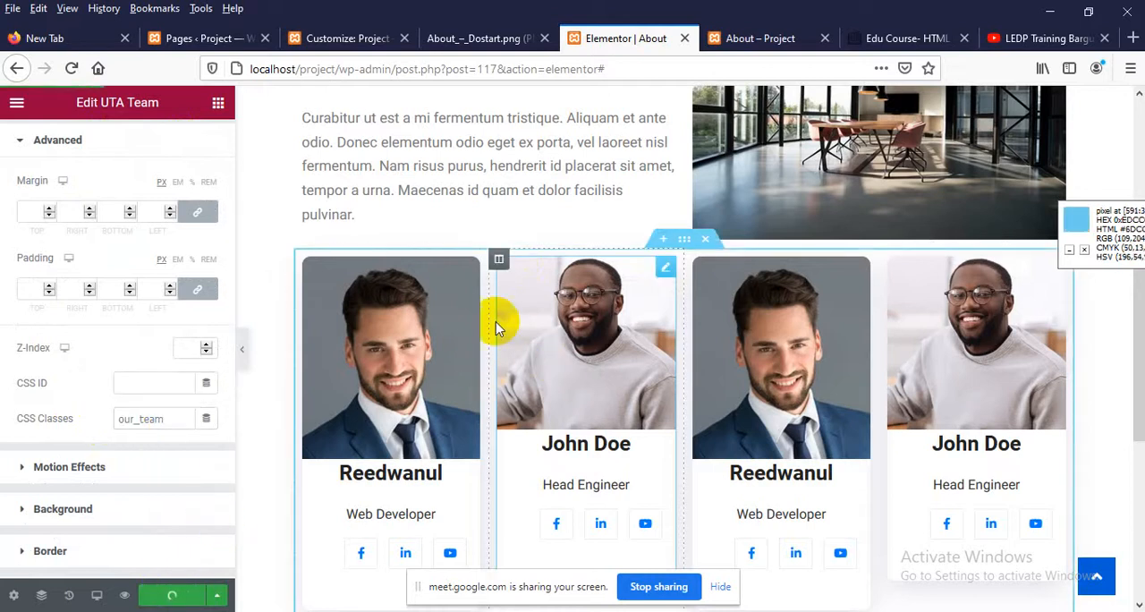
# Reload the published About page, inspect the first team card's markup for the our_team class, and close the inspector
pyautogui.click(716, 37)
pyautogui.rightClick(328, 174)
pyautogui.click(444, 191)
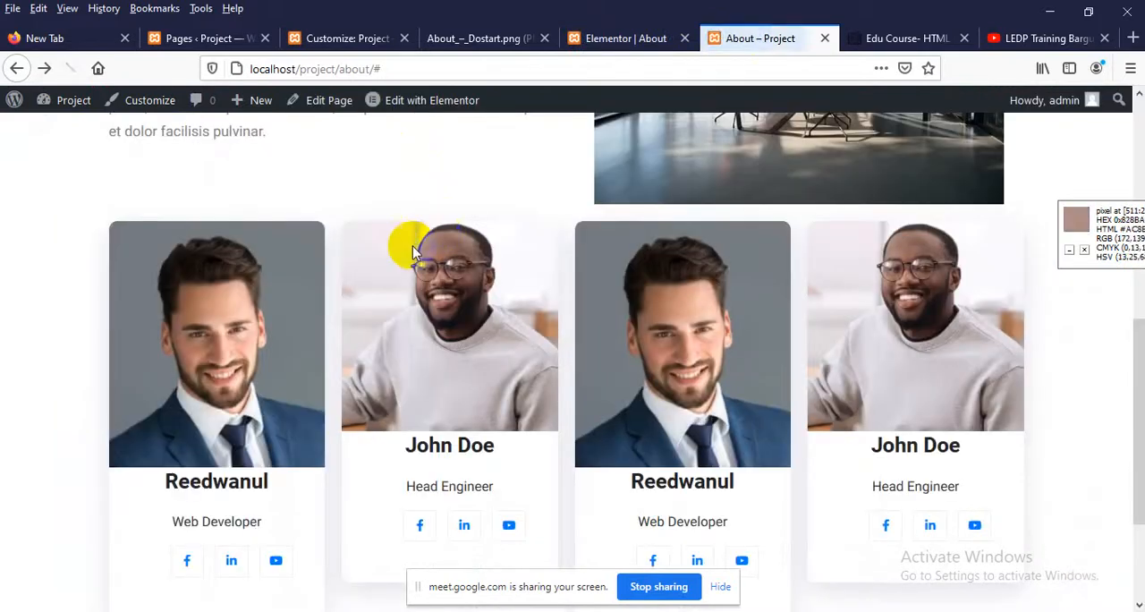
pyautogui.rightClick(195, 311)
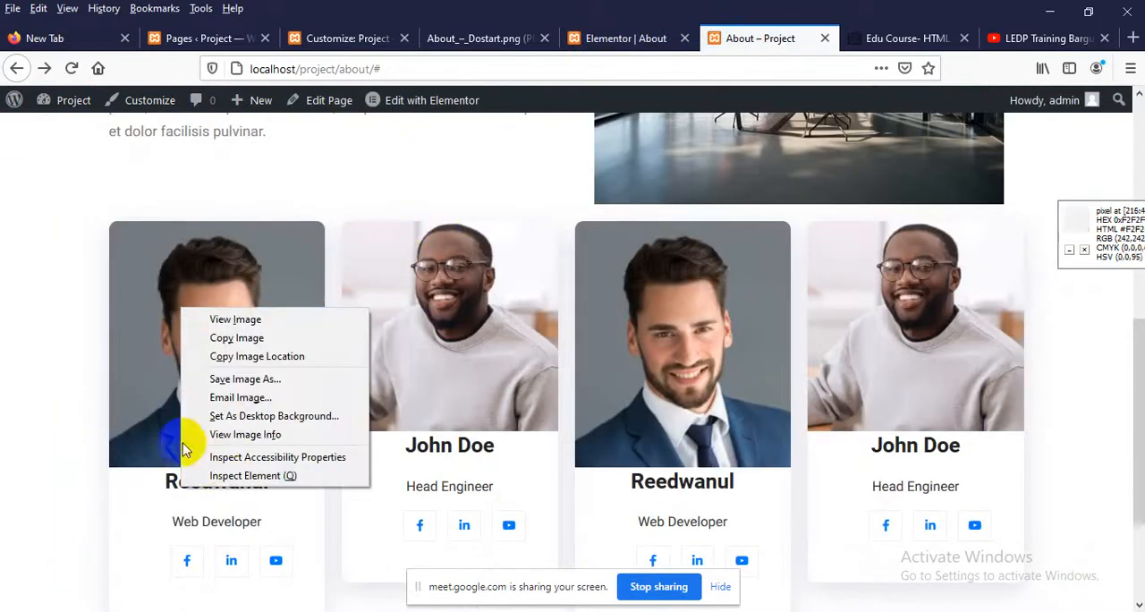
pyautogui.click(228, 474)
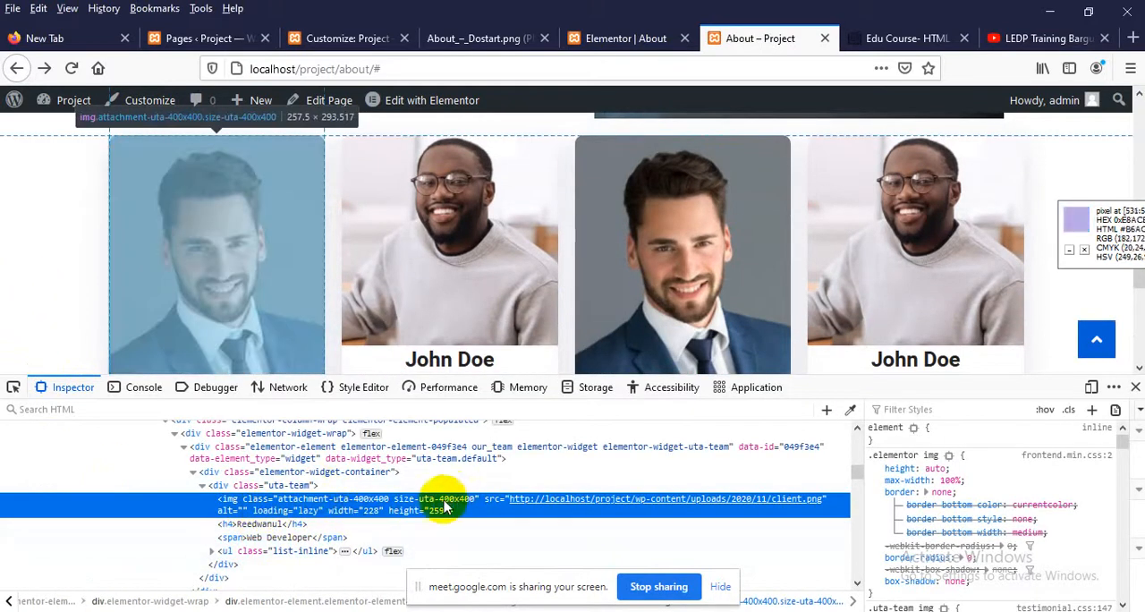
pyautogui.click(259, 489)
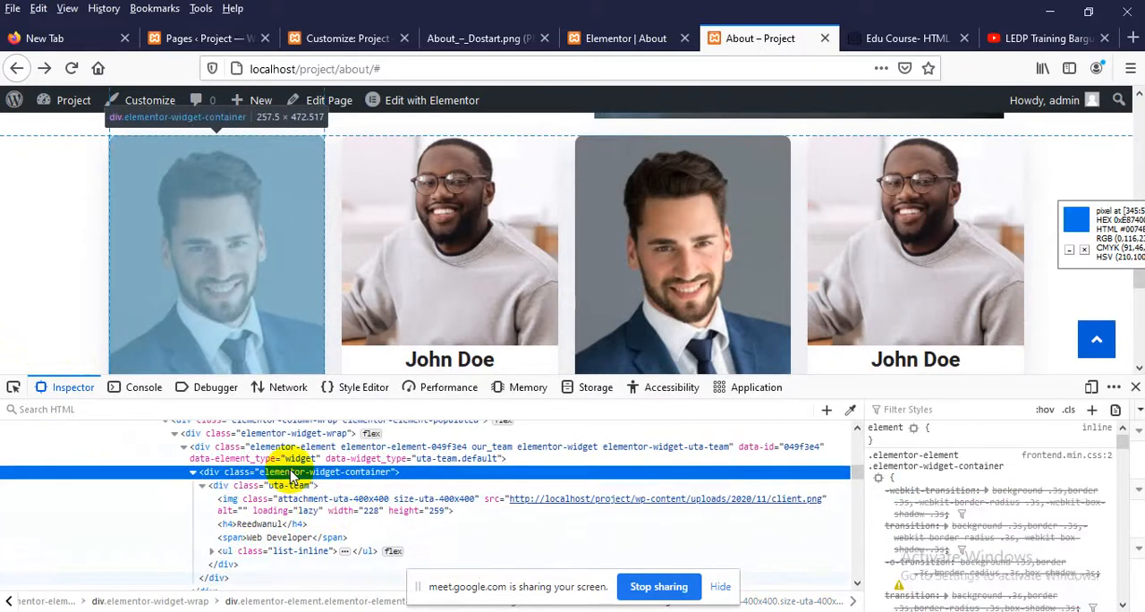
pyautogui.click(488, 457)
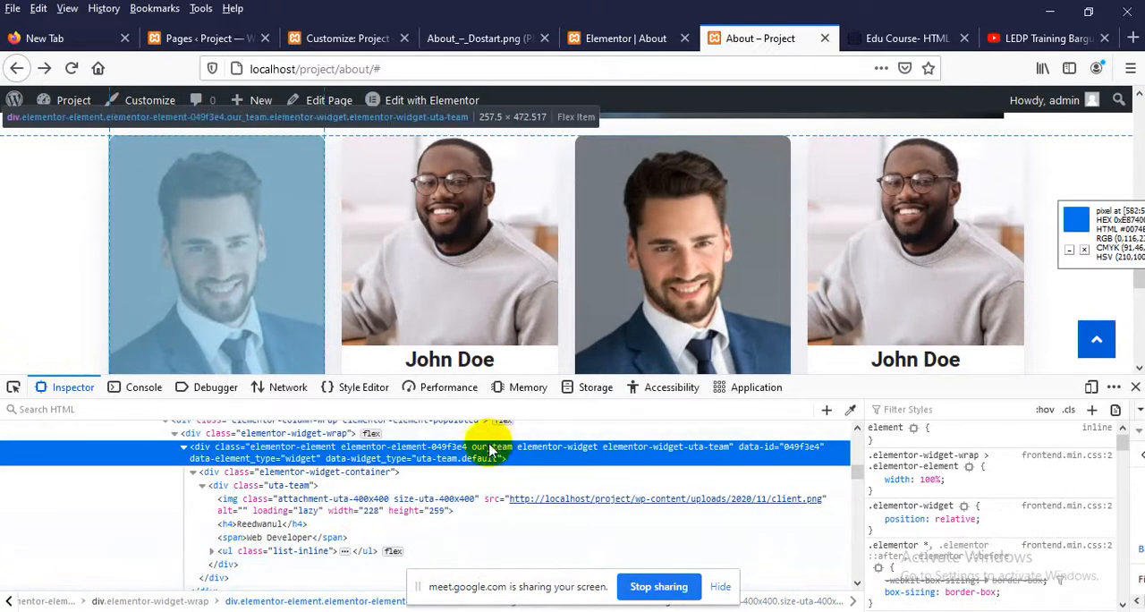
pyautogui.doubleClick(503, 447)
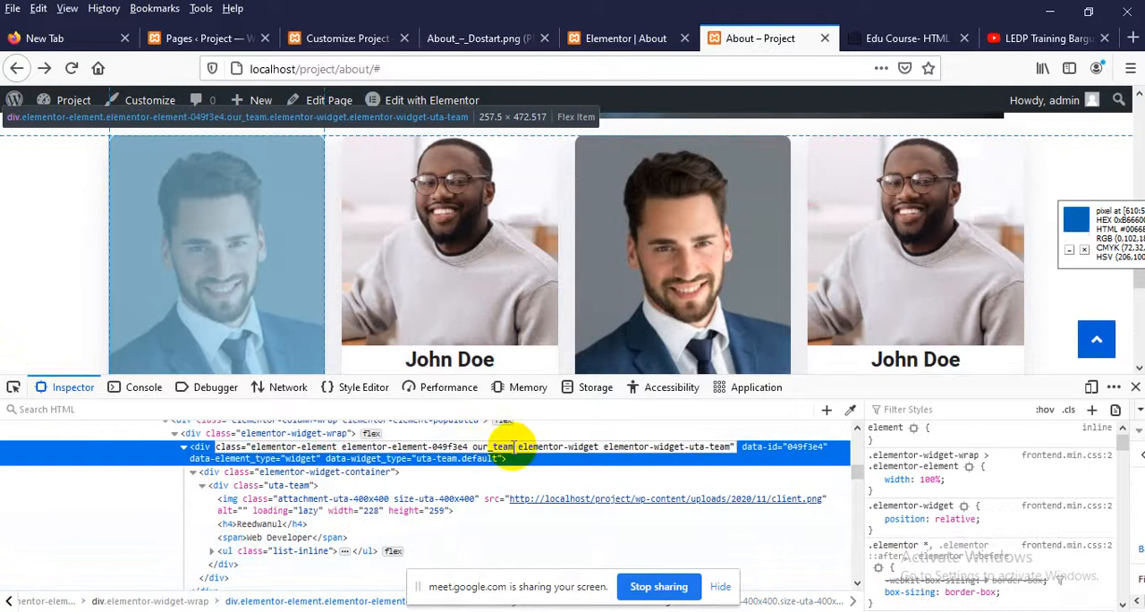
pyautogui.doubleClick(477, 446)
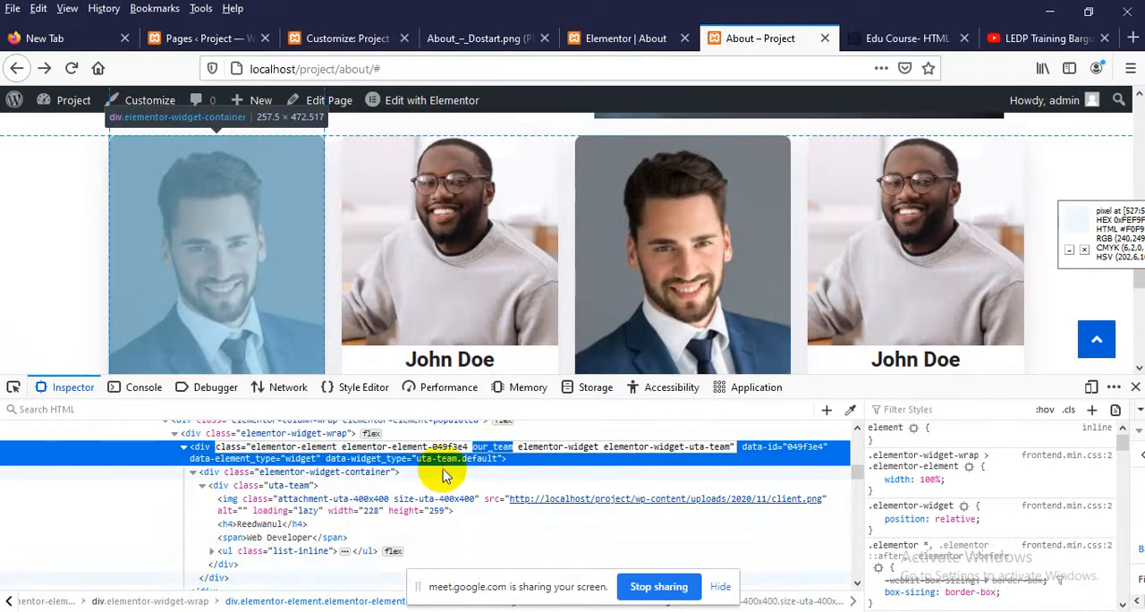
pyautogui.click(1133, 386)
# Measure the height of the first team card's photo area with a screen-capture selection, and discard the capture
pyautogui.press('Print')
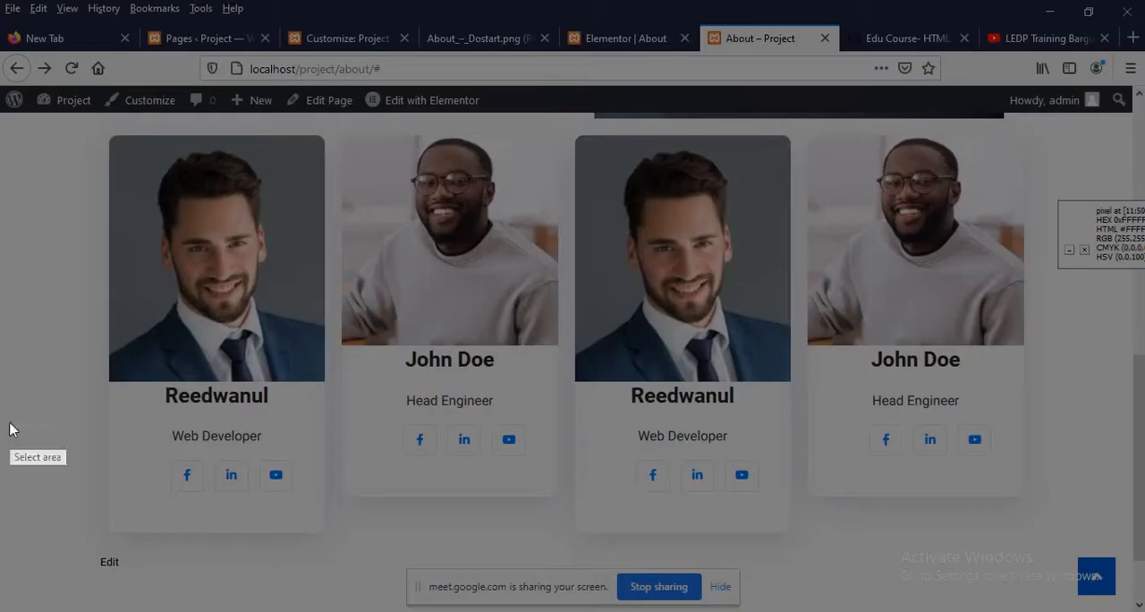
pyautogui.moveTo(174, 135); pyautogui.dragTo(247, 347)
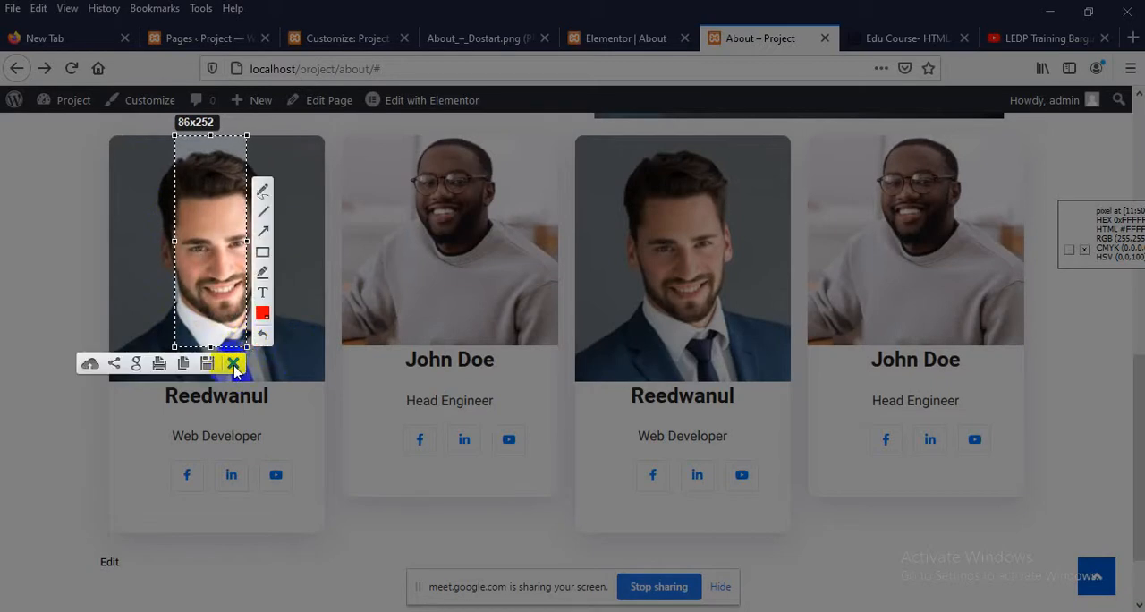
pyautogui.click(233, 363)
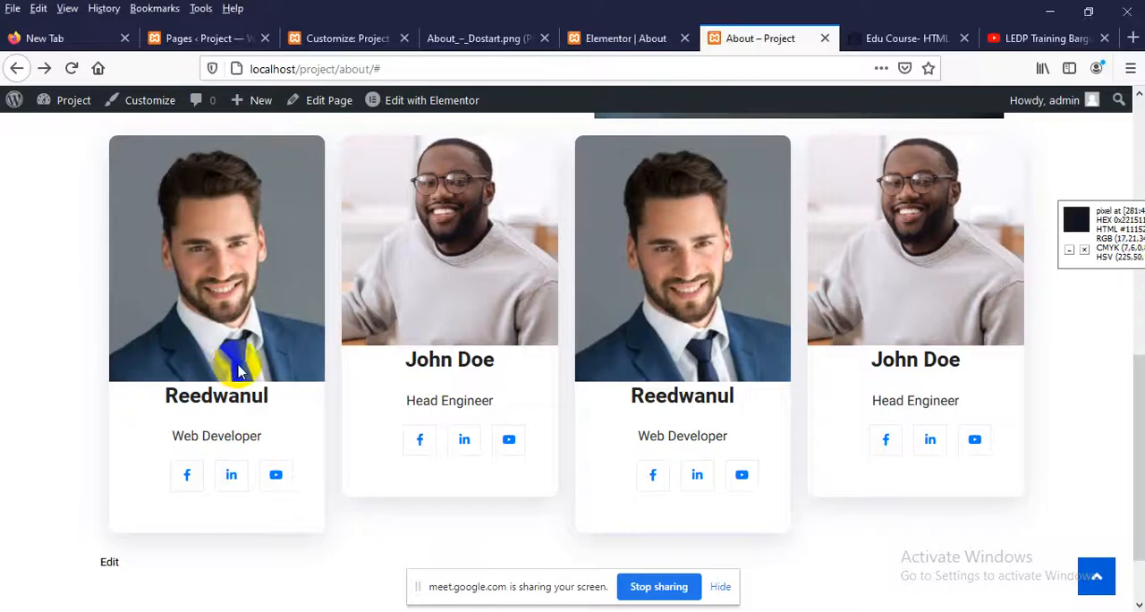
# Open the existing custom-css code of the Custom CSS & JS plugin for editing, and close the blank browser tab
pyautogui.click(221, 41)
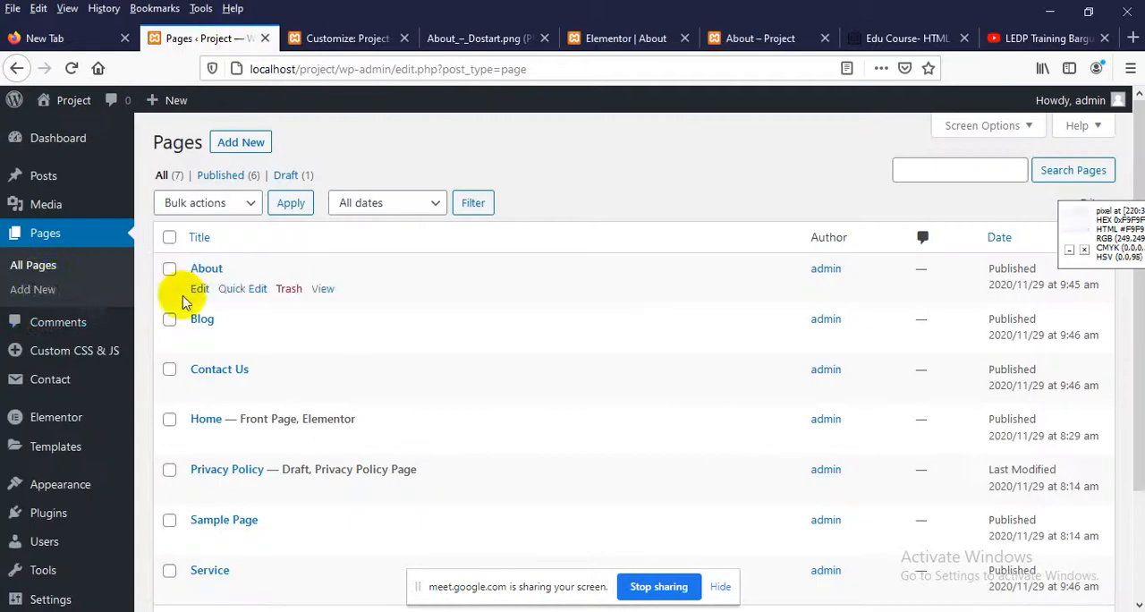
pyautogui.click(55, 349)
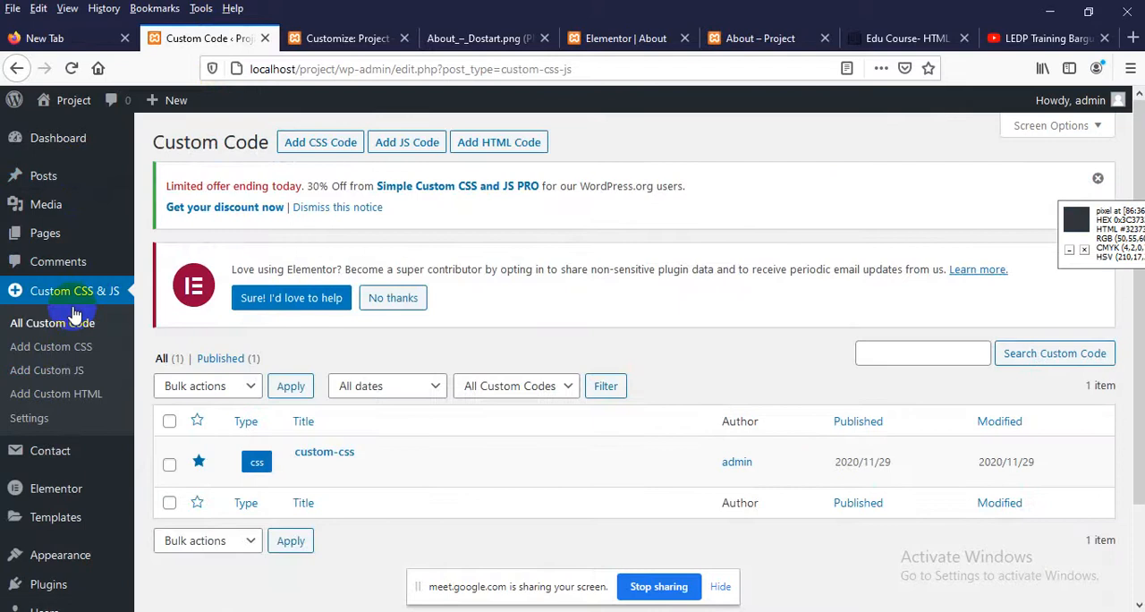
pyautogui.click(302, 472)
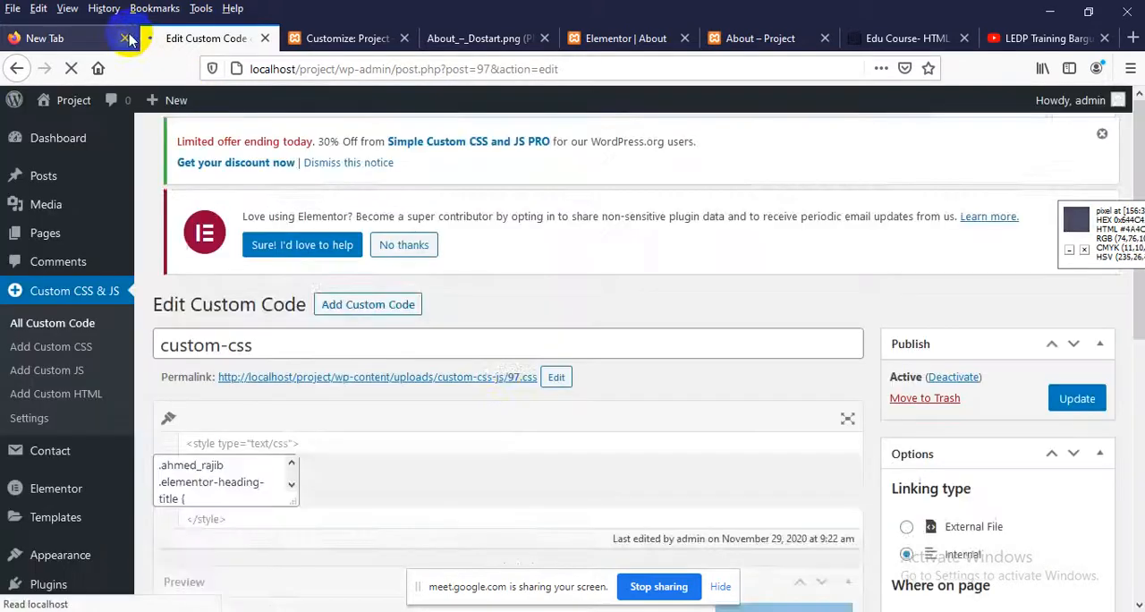
pyautogui.click(126, 38)
pyautogui.scroll(-2, 480, 404)
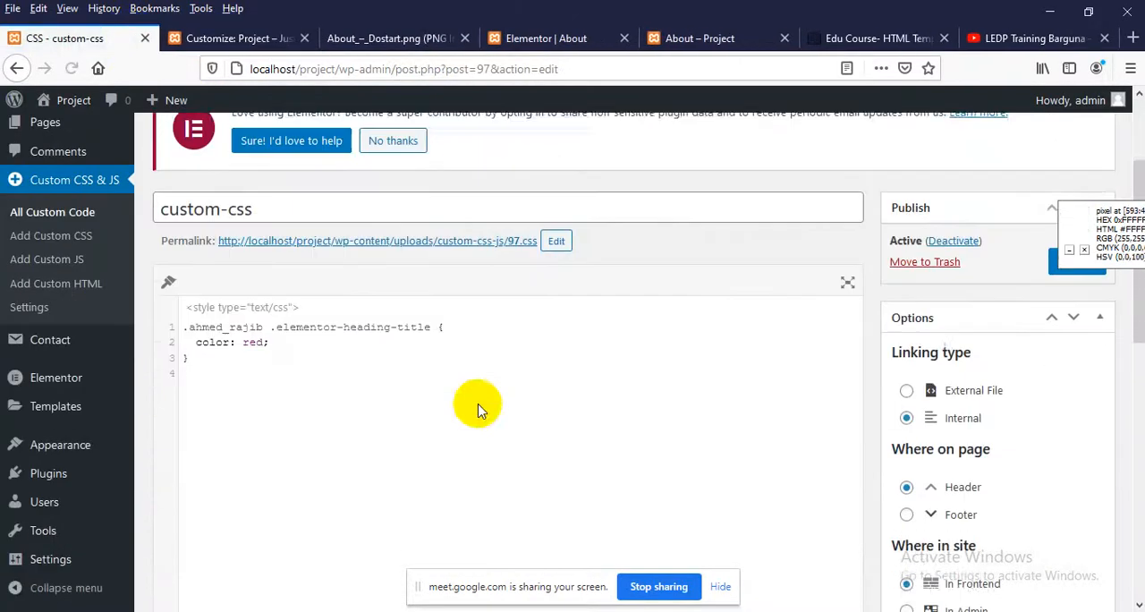
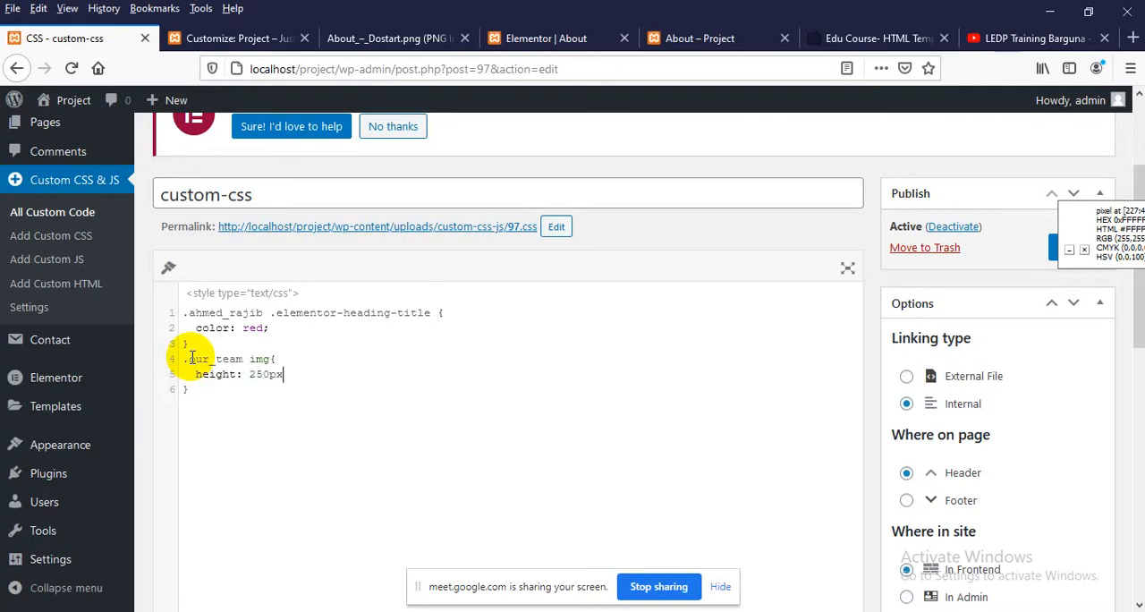
# Complete the .our_team img rule with a height of 250px in the custom CSS and update the code
pyautogui.scroll(-3, 1016, 238)
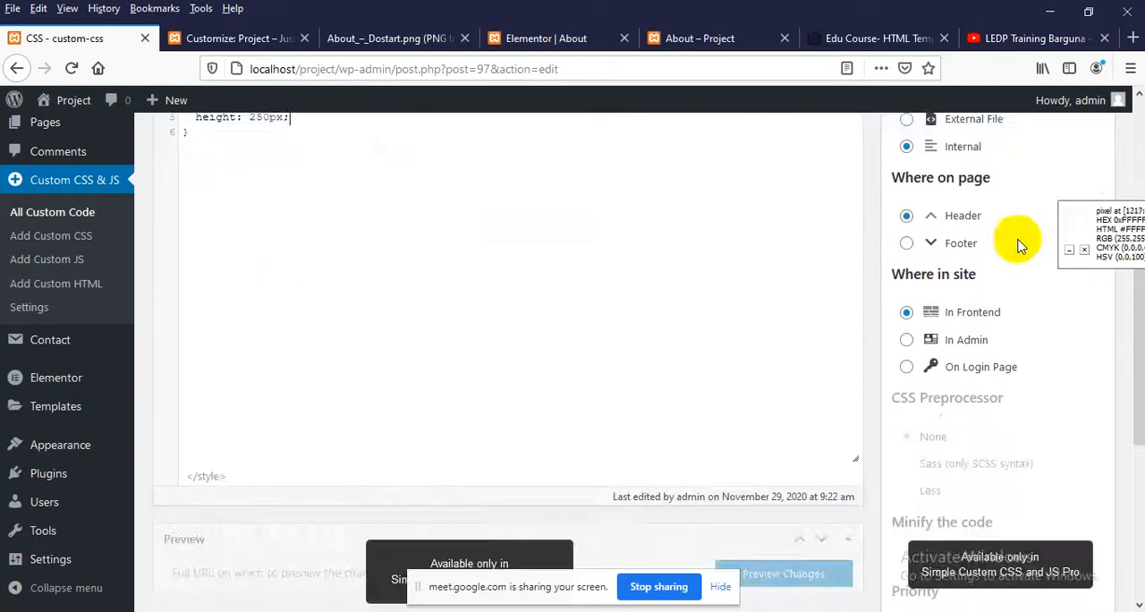
pyautogui.scroll(2, 1073, 179)
pyautogui.click(1101, 159)
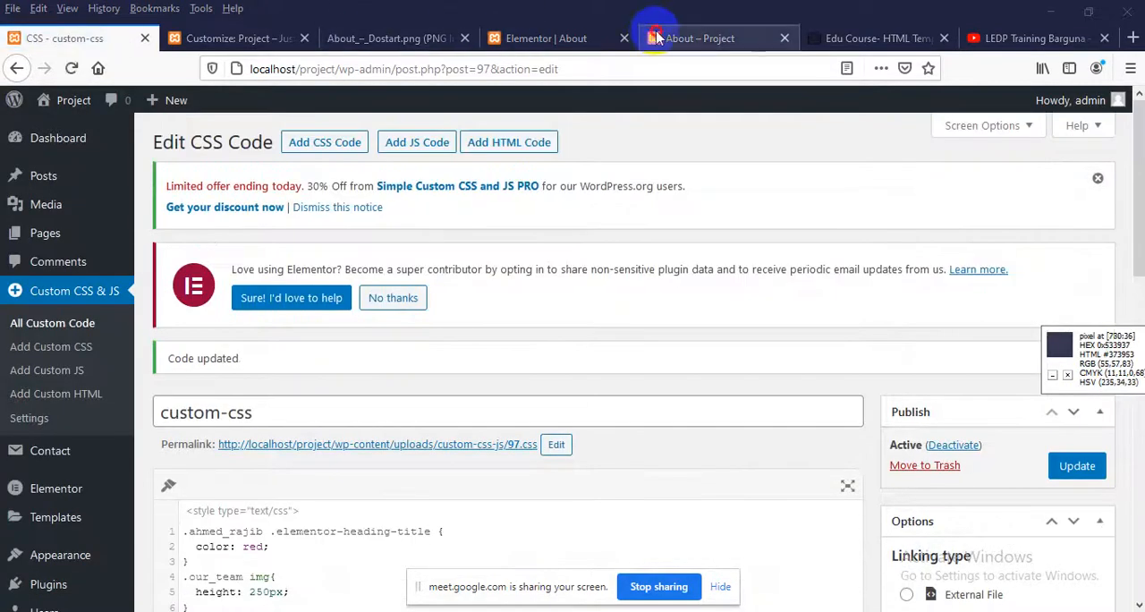
# Reload the published About page and compare the photo heights of the four team cards
pyautogui.click(656, 37)
pyautogui.rightClick(9, 271)
pyautogui.click(120, 289)
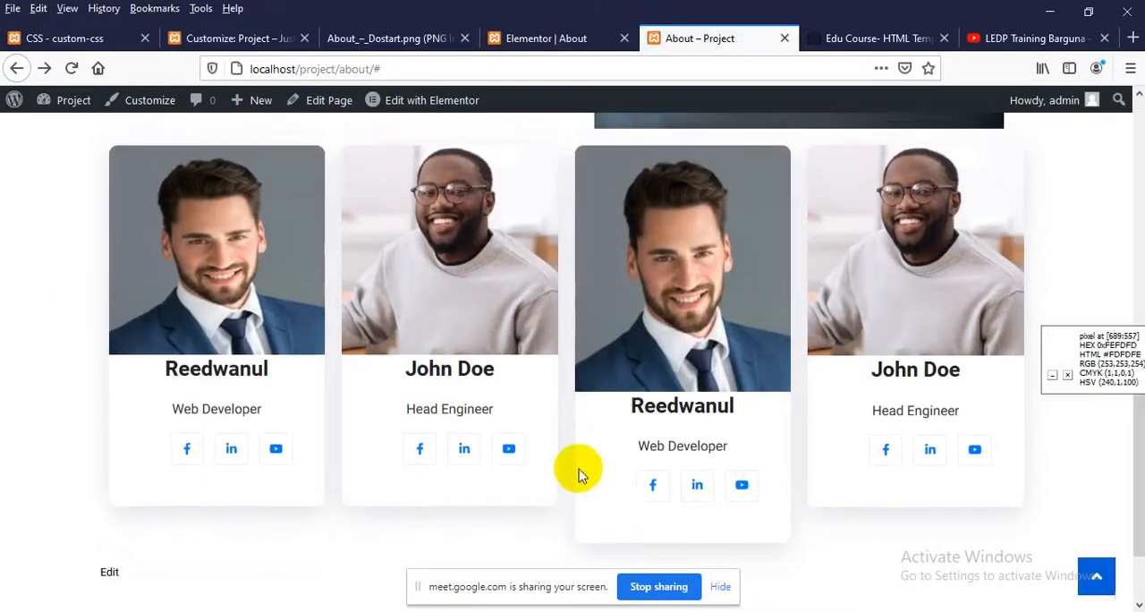
pyautogui.scroll(2, 918, 394)
pyautogui.scroll(-4, 917, 390)
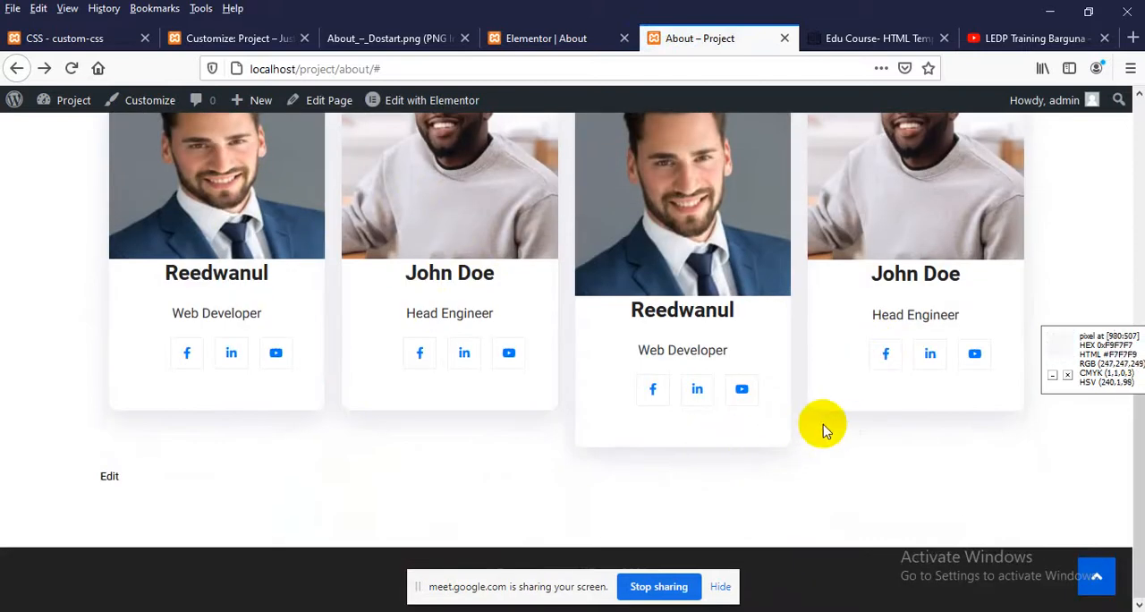
pyautogui.scroll(2, 823, 422)
pyautogui.scroll(2, 463, 231)
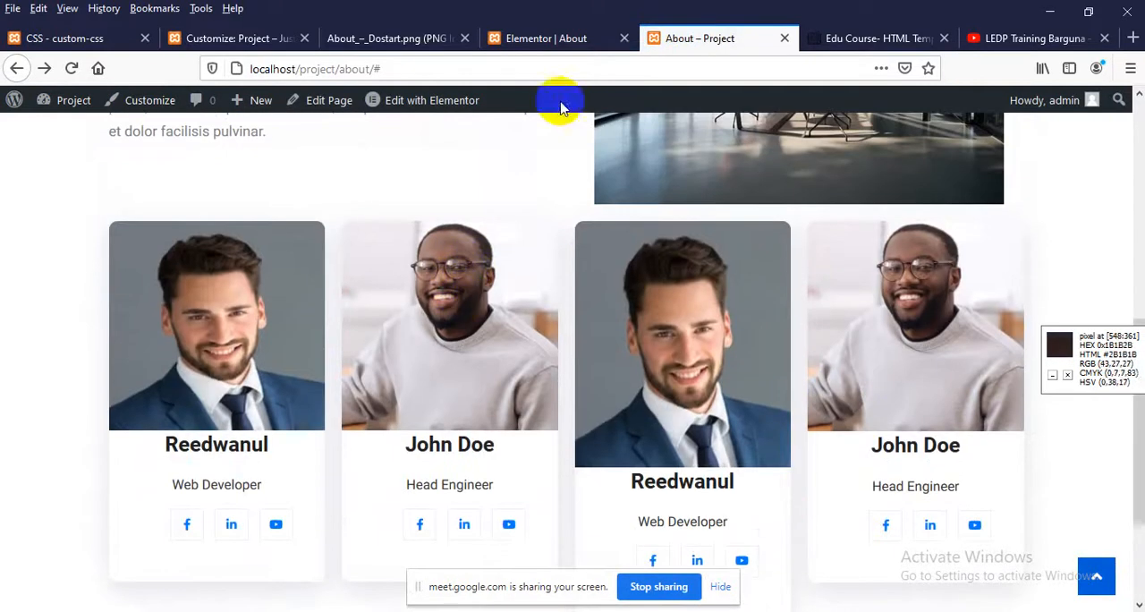
# Assign the CSS class our_team to the Web Developer card in the third column in Elementor and update the page
pyautogui.click(547, 38)
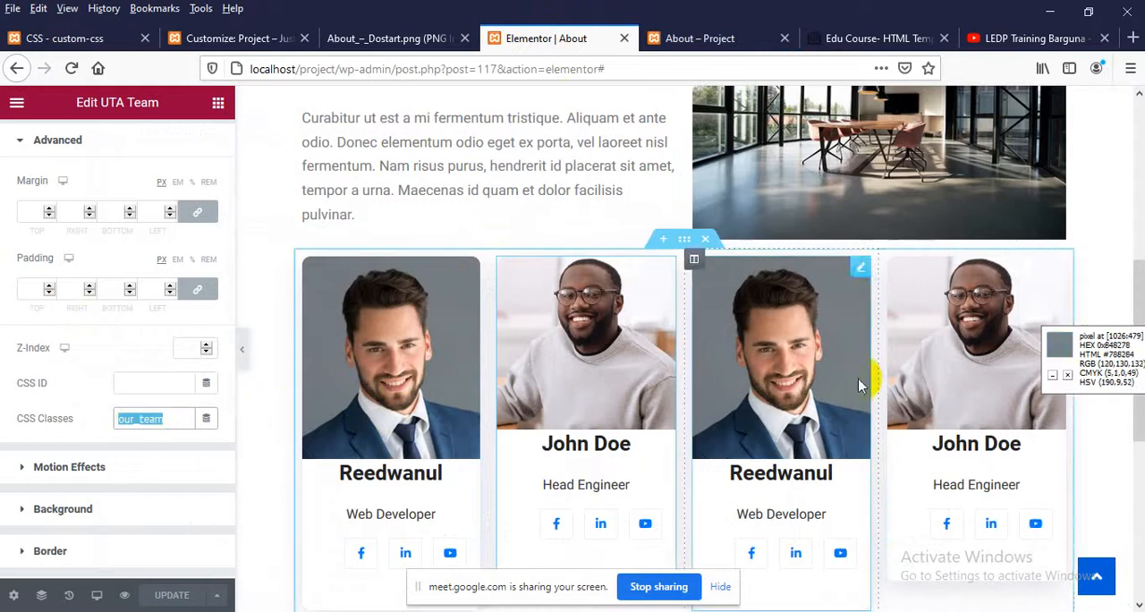
pyautogui.click(731, 278)
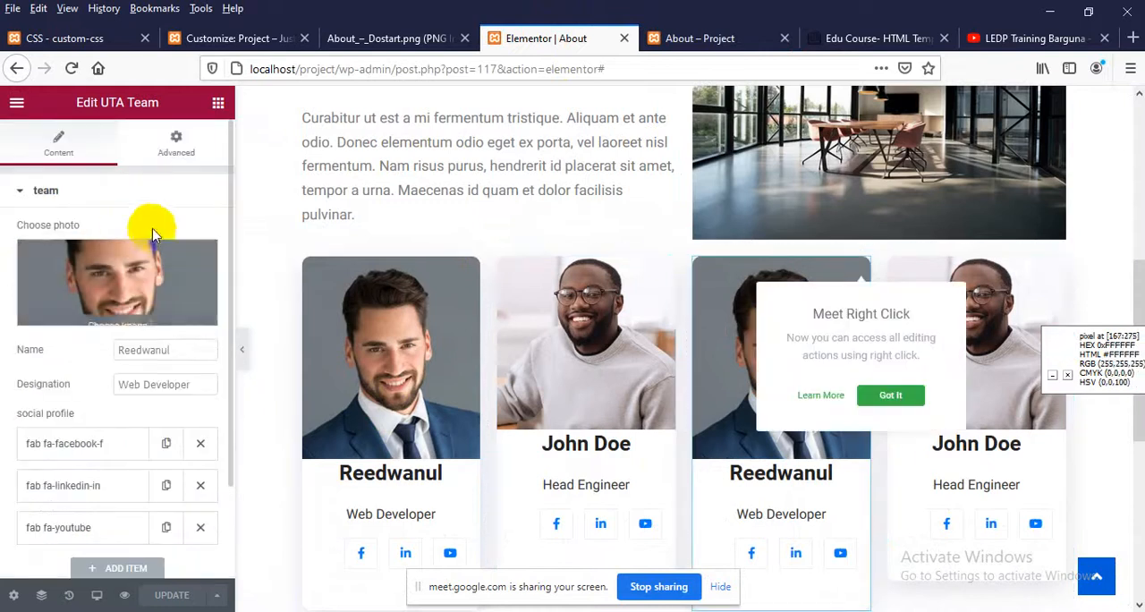
pyautogui.click(175, 145)
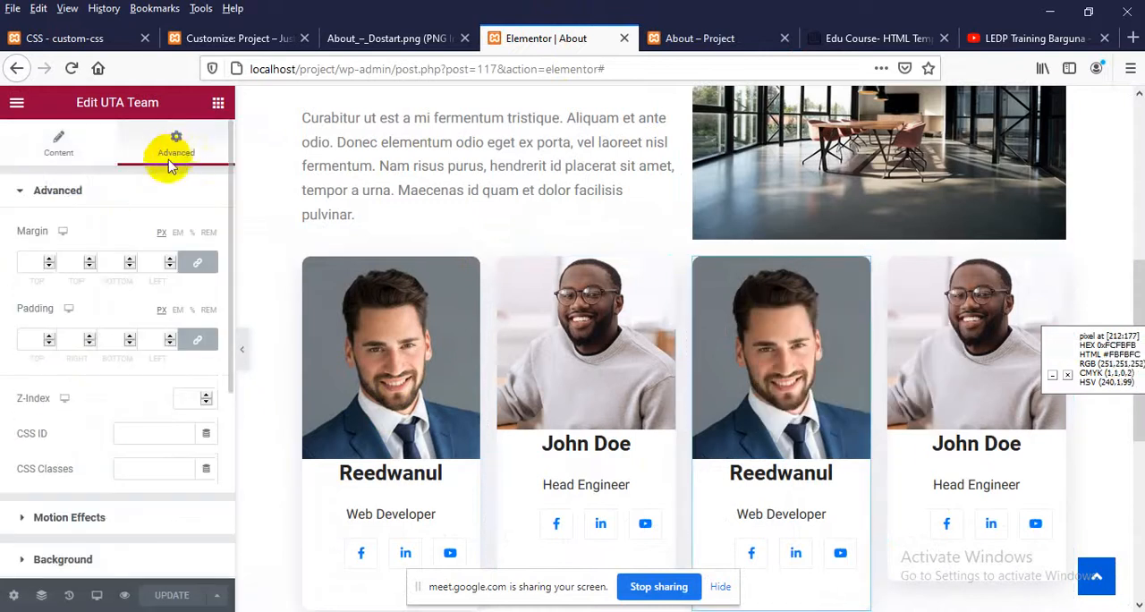
pyautogui.click(136, 472)
pyautogui.write('our_team')
pyautogui.click(173, 594)
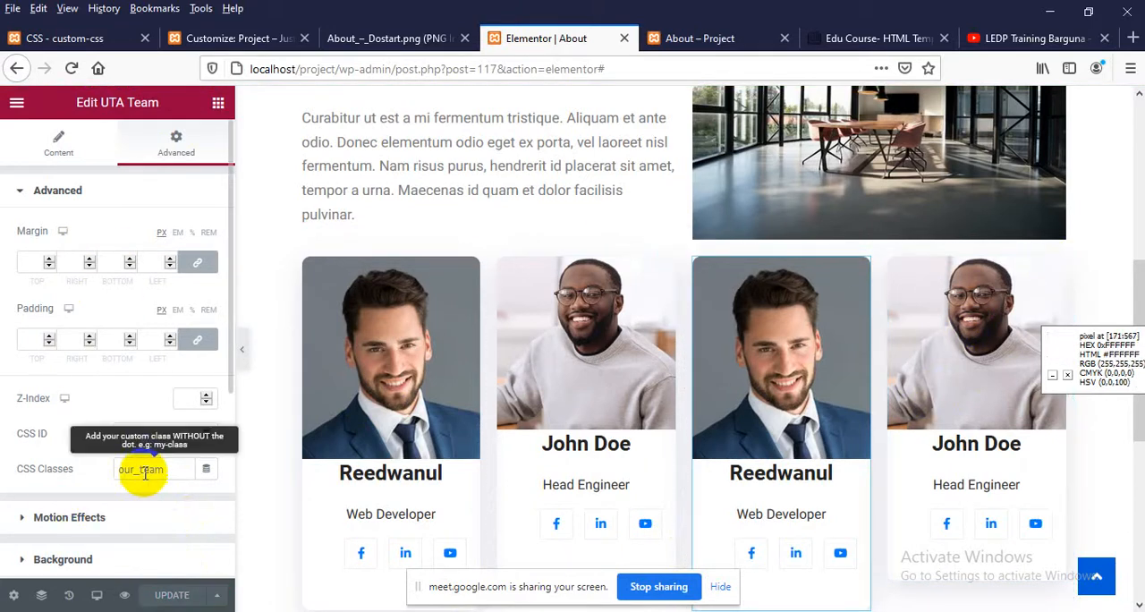
# Assign the CSS class our_team to the Head Engineer card in the fourth column and update the page
pyautogui.click(1053, 266)
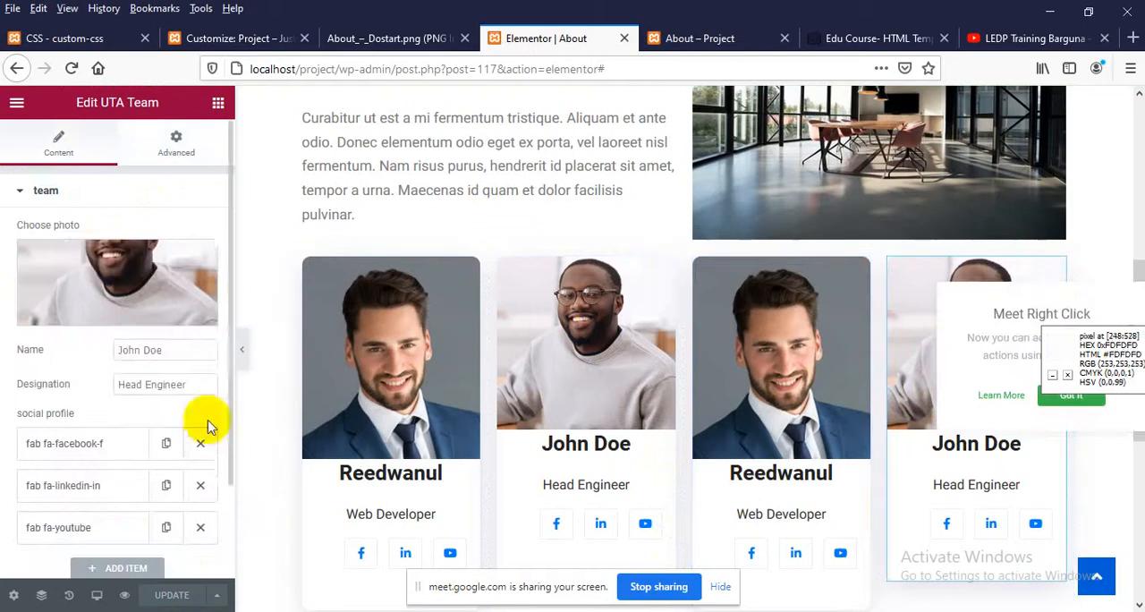
pyautogui.click(177, 146)
pyautogui.click(135, 464)
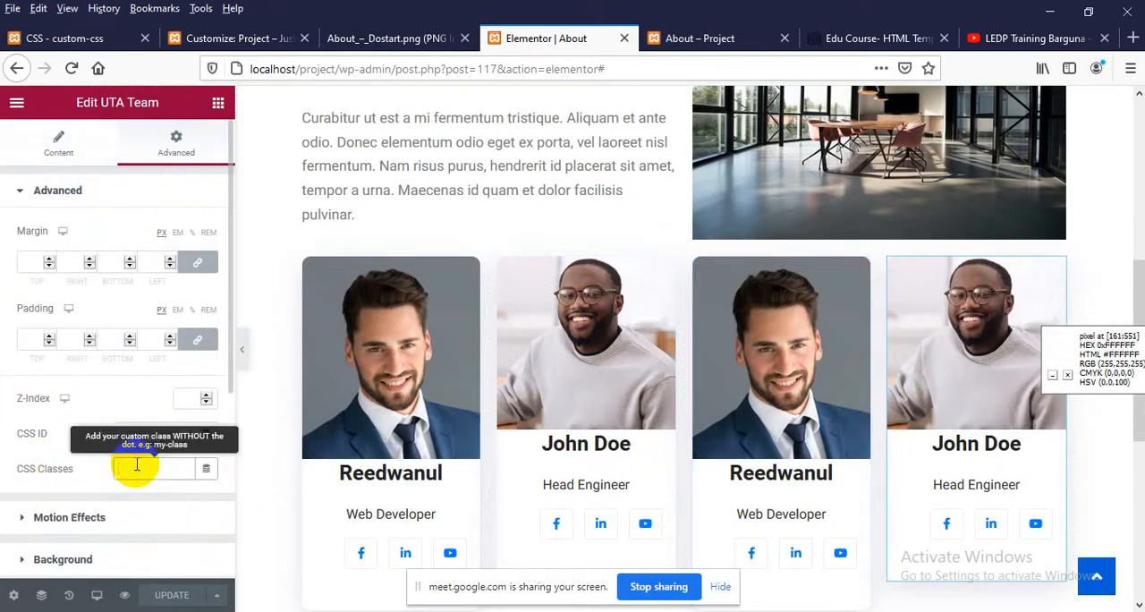
pyautogui.write('our_team')
pyautogui.click(163, 593)
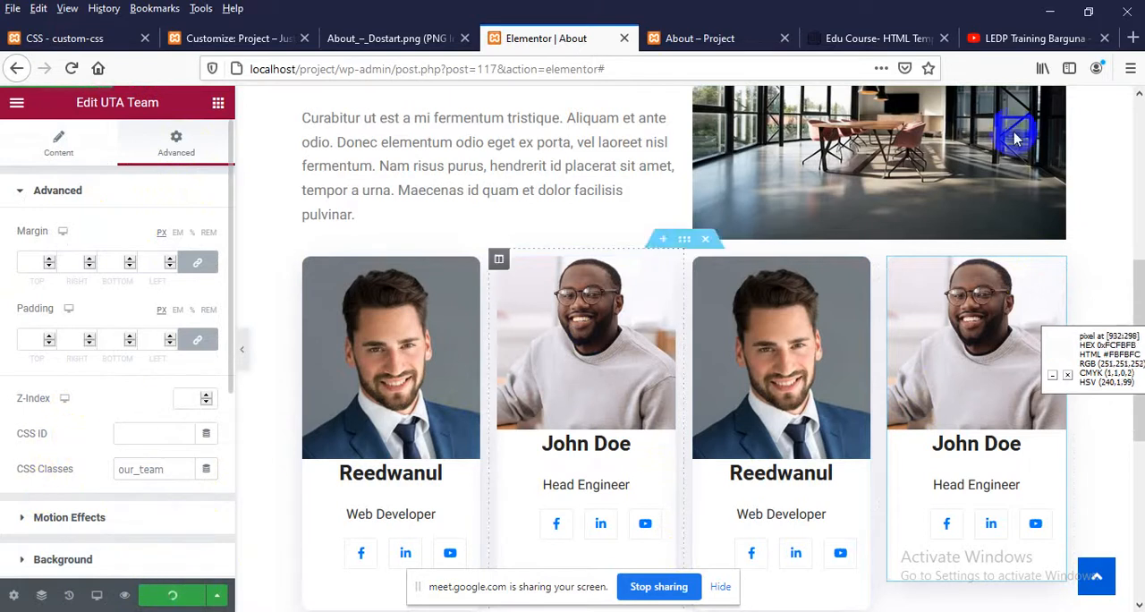
# Reload the published About page and check the photo heights and social icon alignment across the four team cards
pyautogui.click(713, 41)
pyautogui.rightClick(440, 161)
pyautogui.click(553, 177)
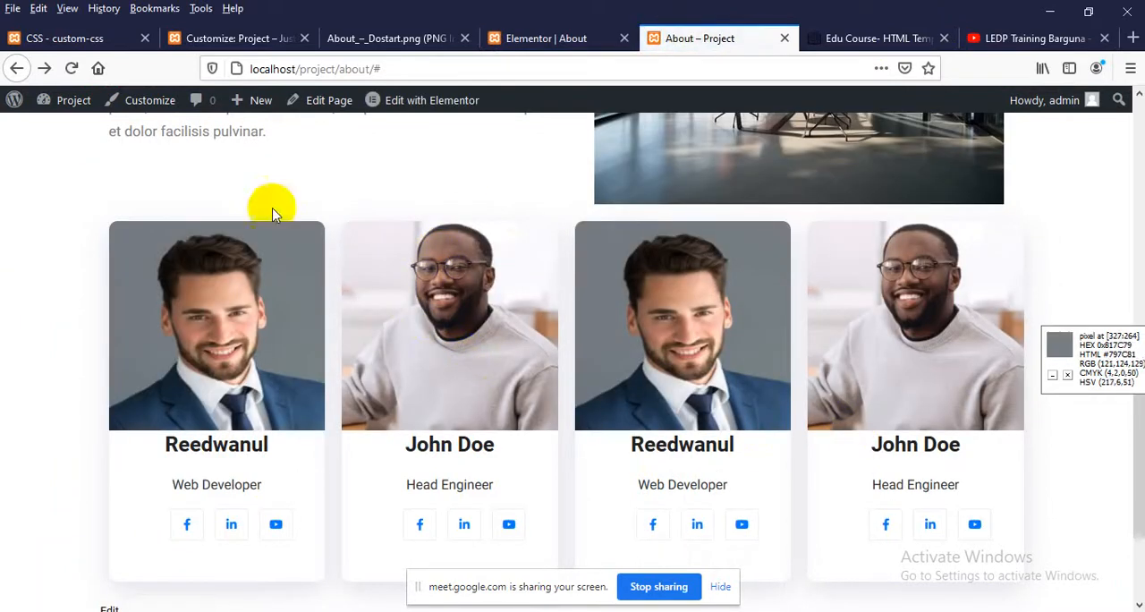
pyautogui.scroll(-3, 812, 363)
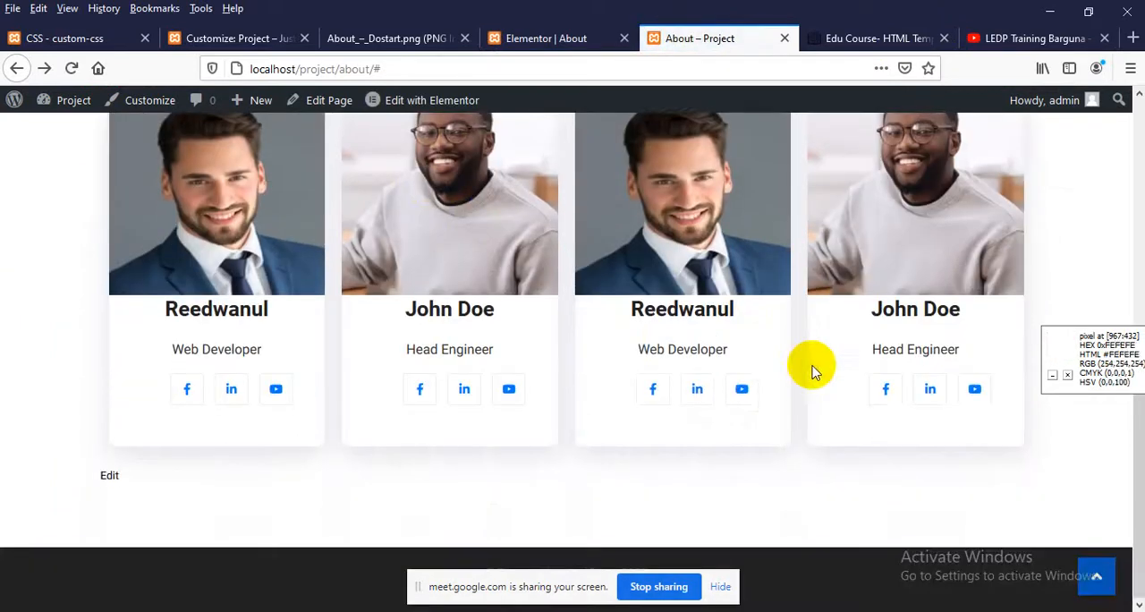
pyautogui.scroll(3, 637, 462)
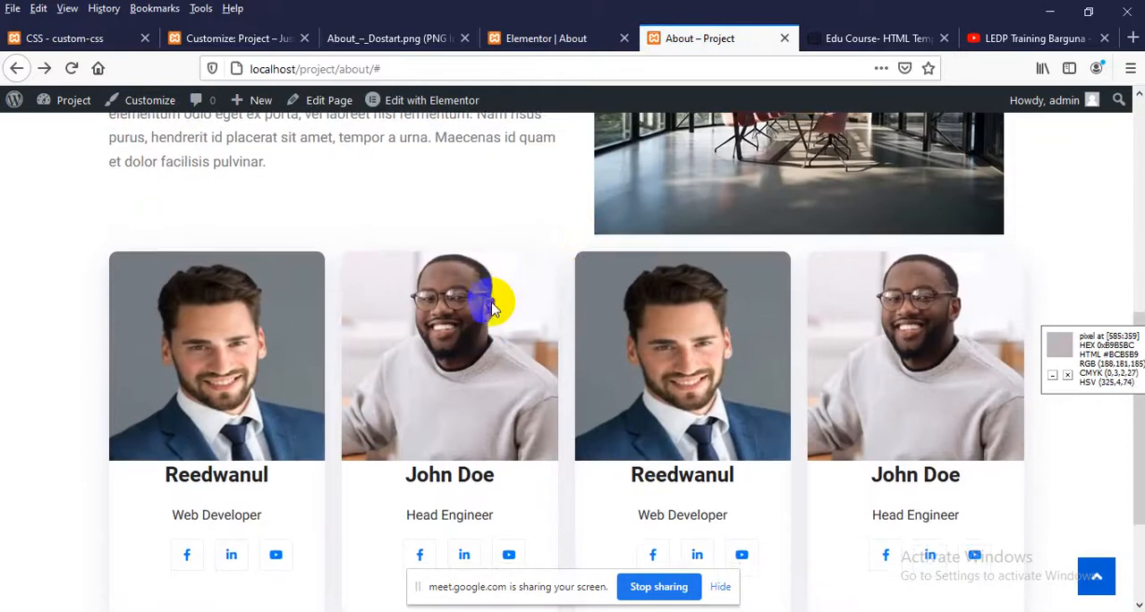
pyautogui.scroll(-2, 494, 306)
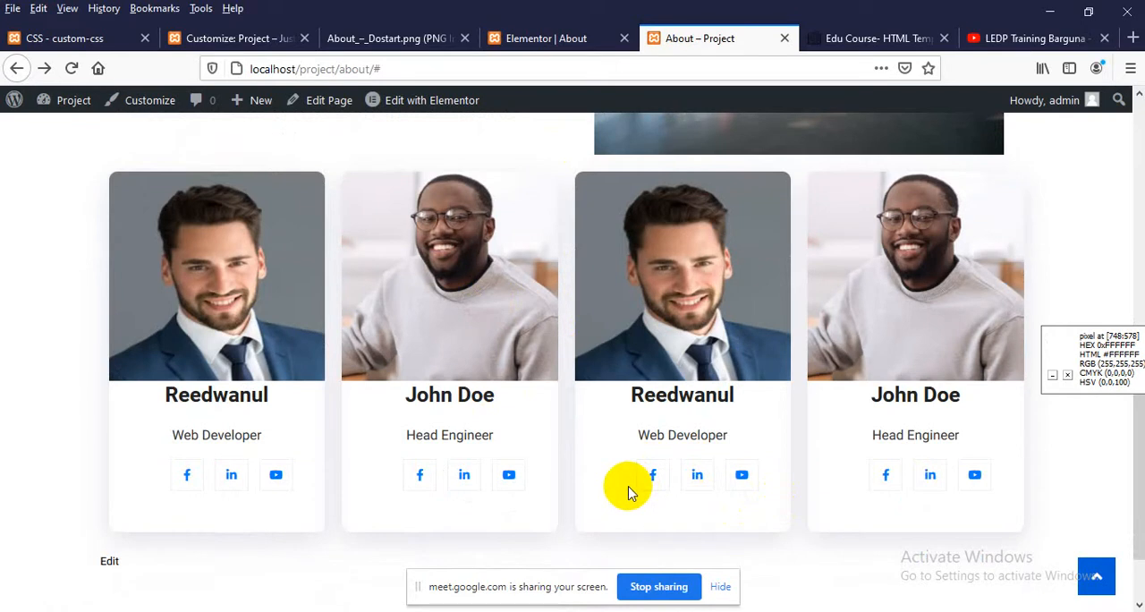
pyautogui.scroll(-2, 570, 514)
# Inspect the social icon list of the second team card and switch off its padding-left declaration in the inspector as a test
pyautogui.rightClick(413, 396)
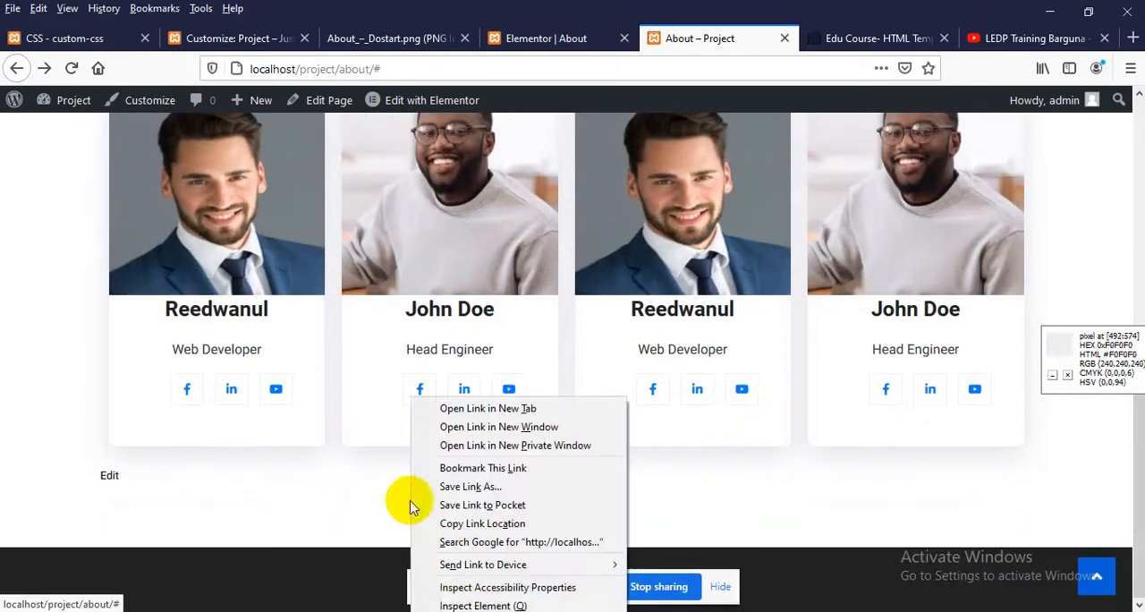
pyautogui.click(457, 606)
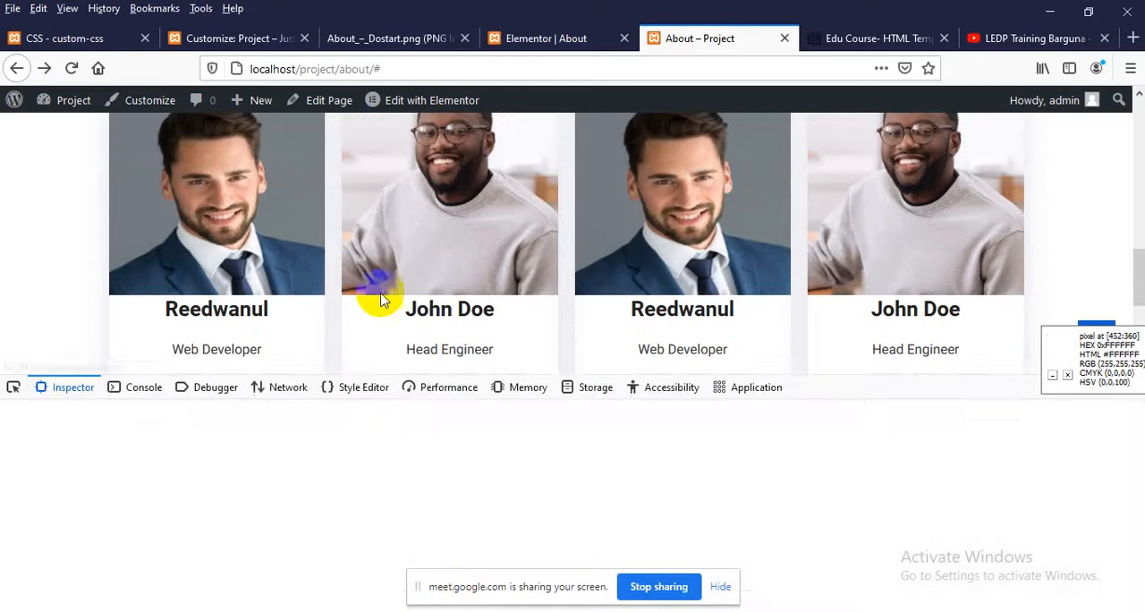
pyautogui.scroll(-2, 378, 286)
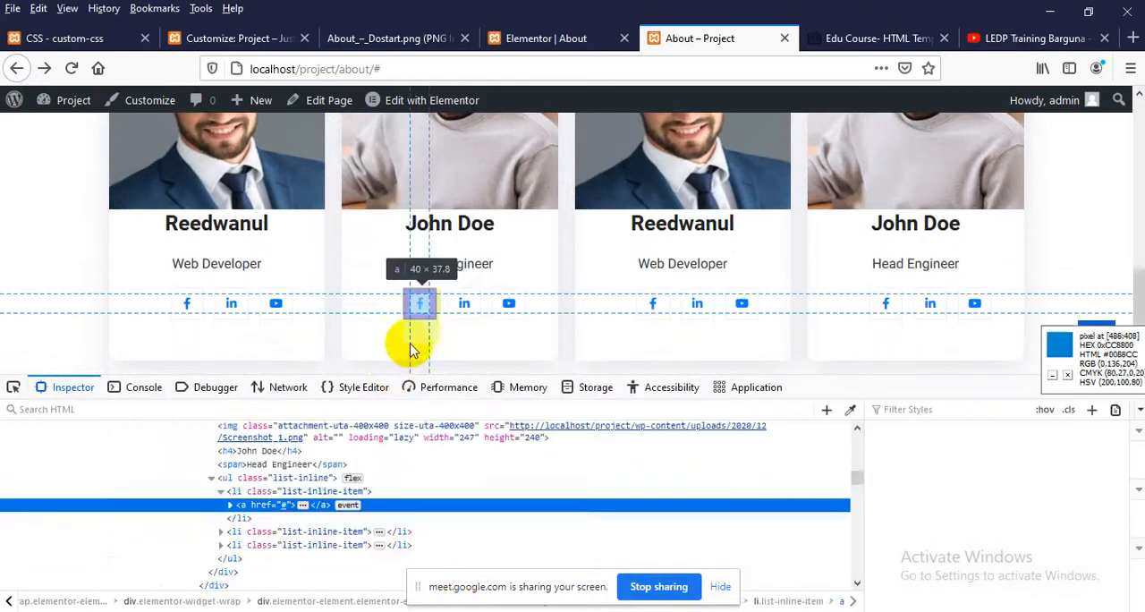
pyautogui.click(273, 480)
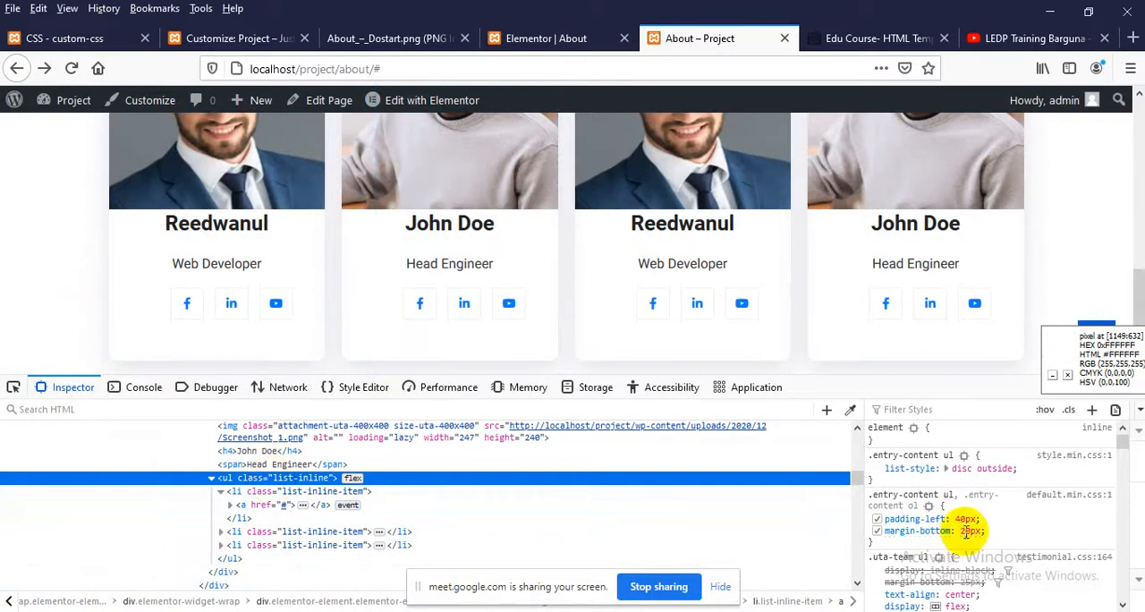
pyautogui.click(877, 519)
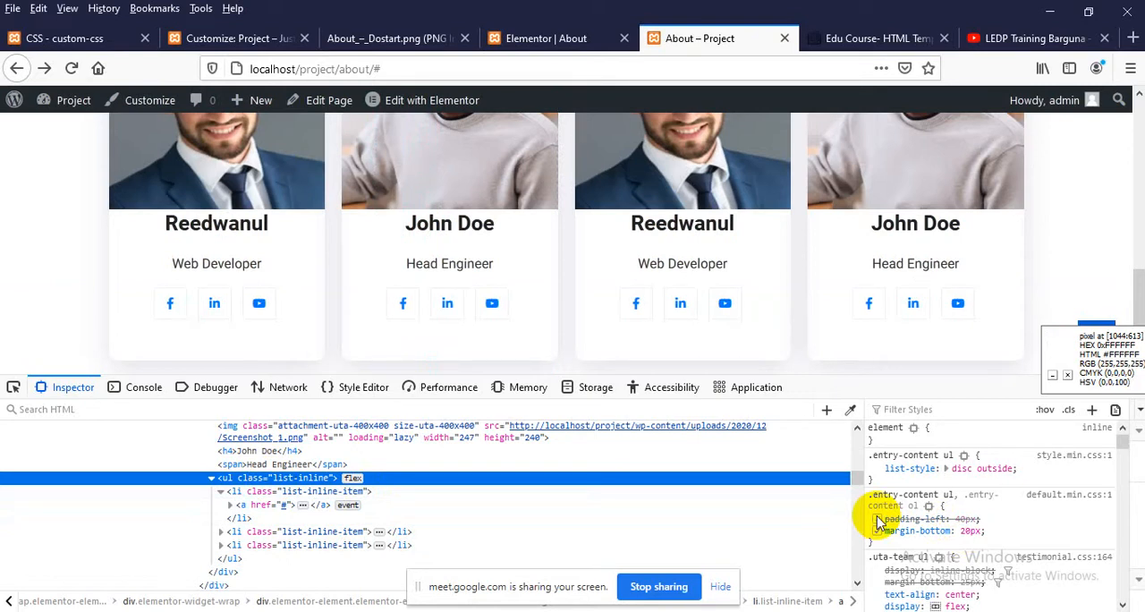
pyautogui.scroll(2, 256, 511)
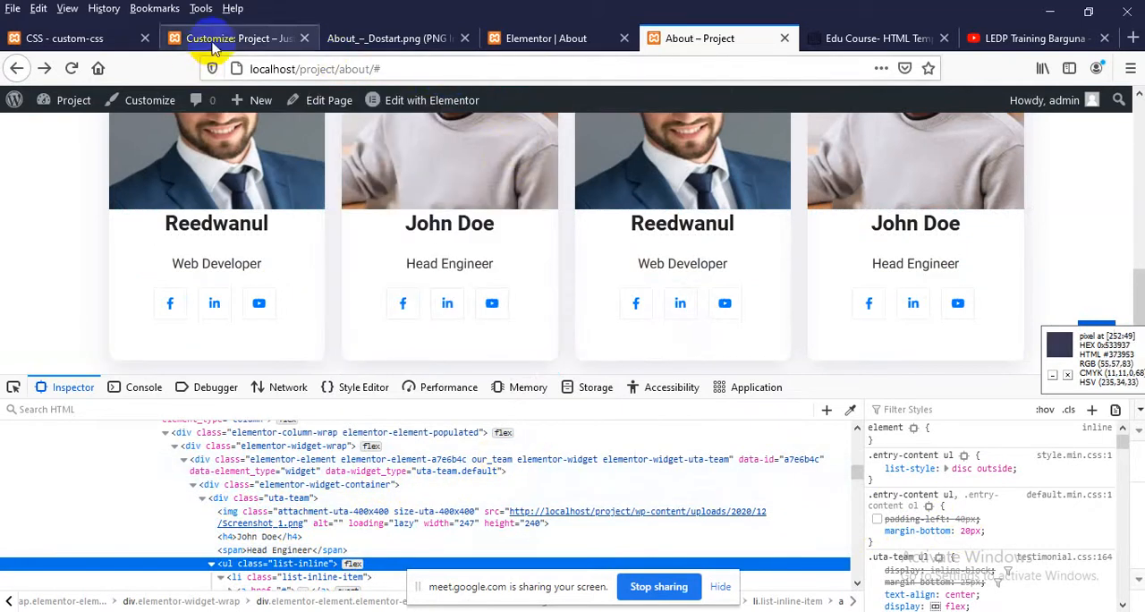
# Add an .our_team ul rule with padding-left: 0px below the image rule in the custom CSS and update the code
pyautogui.click(89, 44)
pyautogui.scroll(-3, 304, 448)
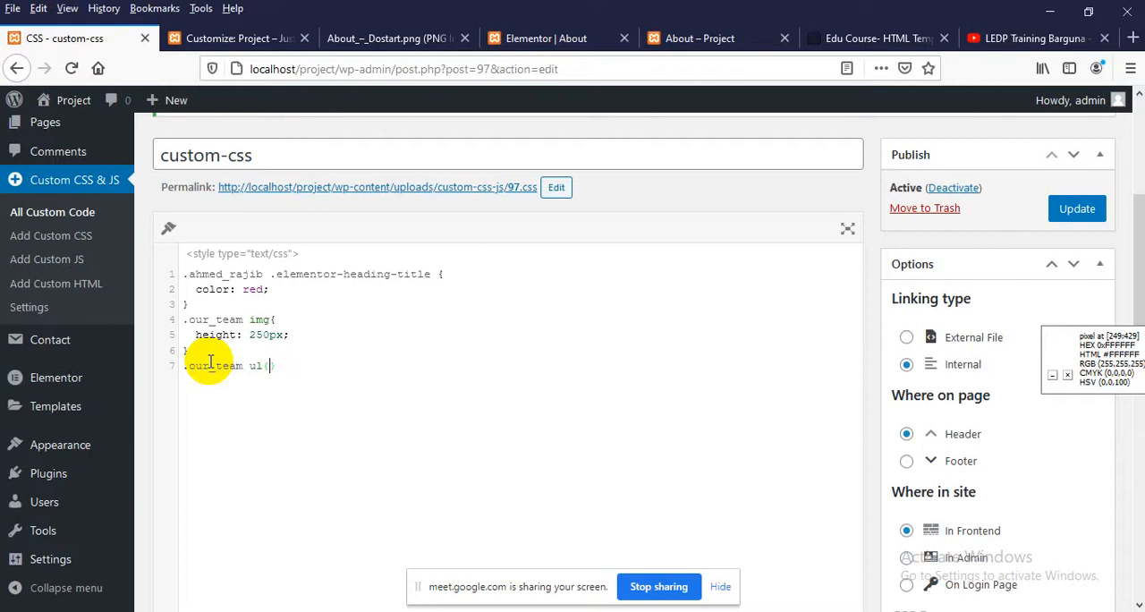
pyautogui.write('paddi')
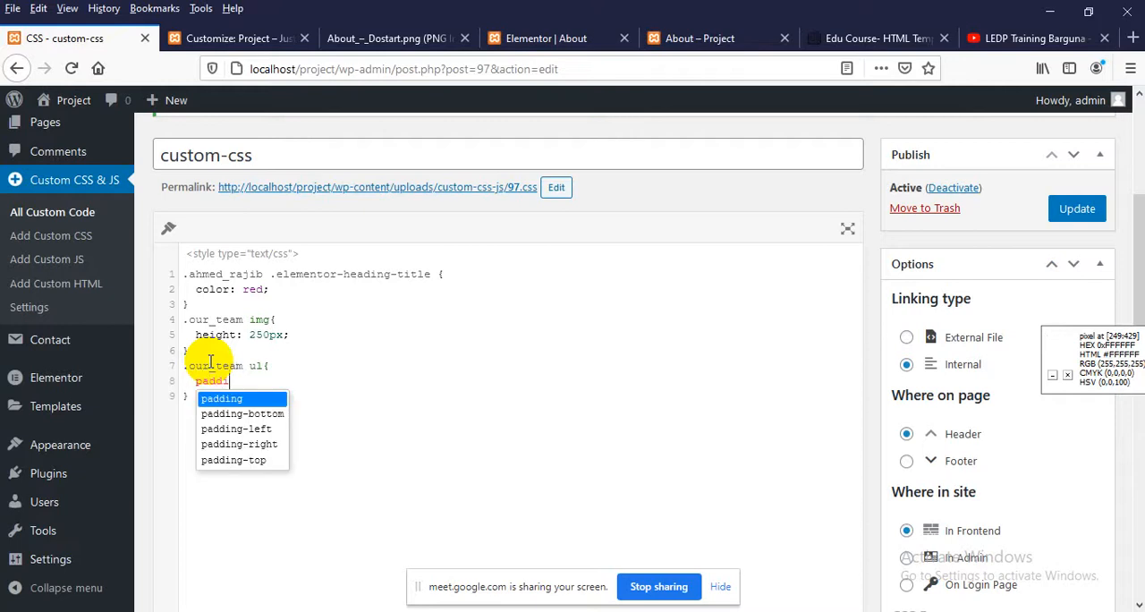
pyautogui.write('ng-left: 0px;')
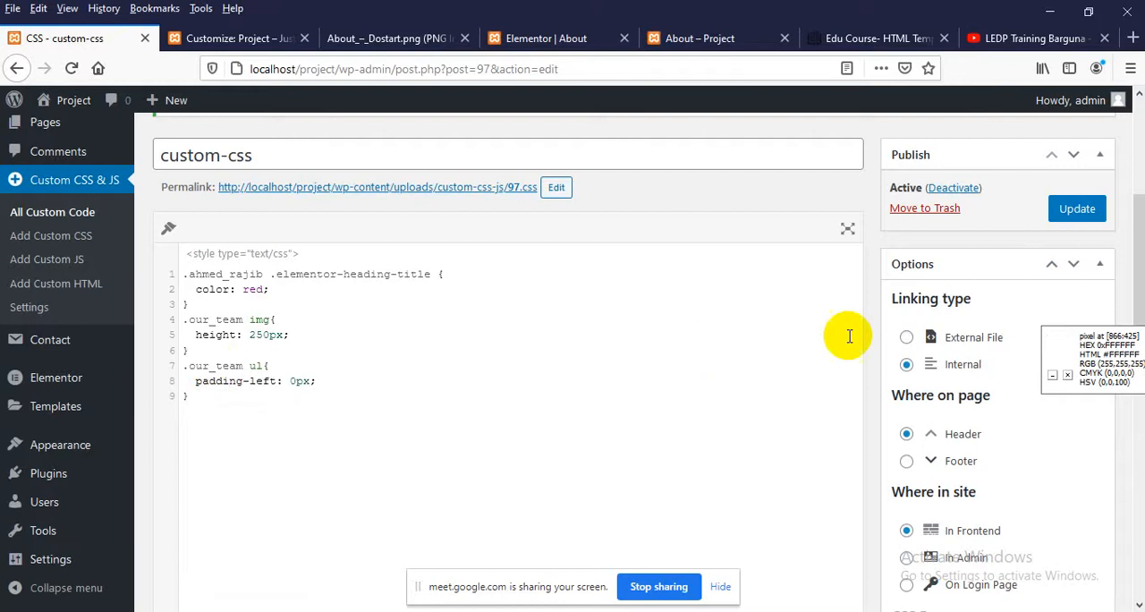
pyautogui.click(1075, 209)
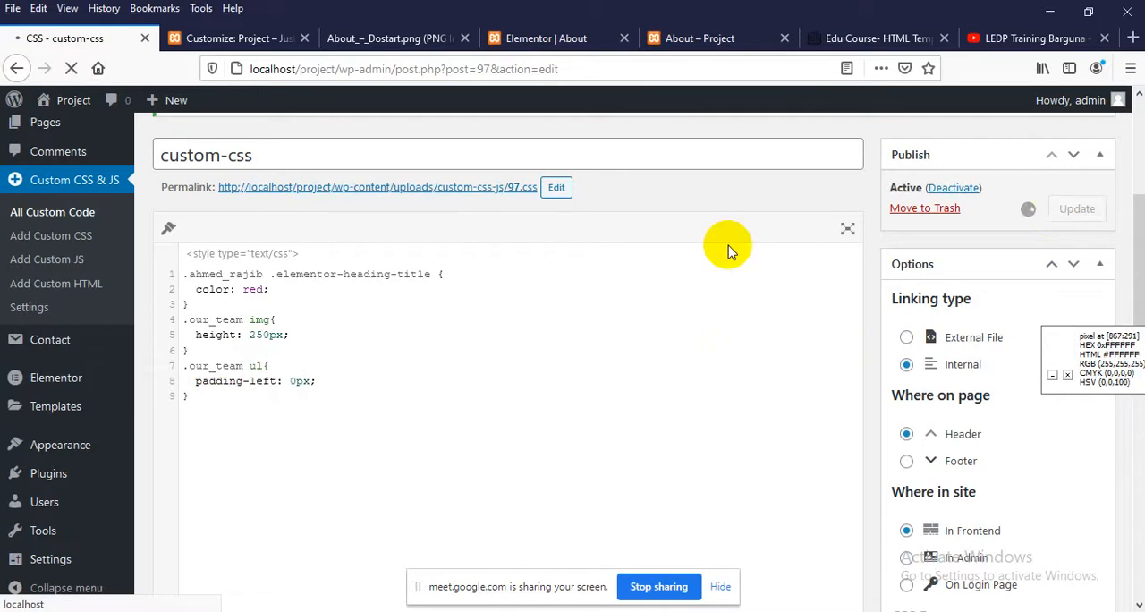
# Reload the published About page with the inspector open to apply the saved list padding
pyautogui.click(673, 41)
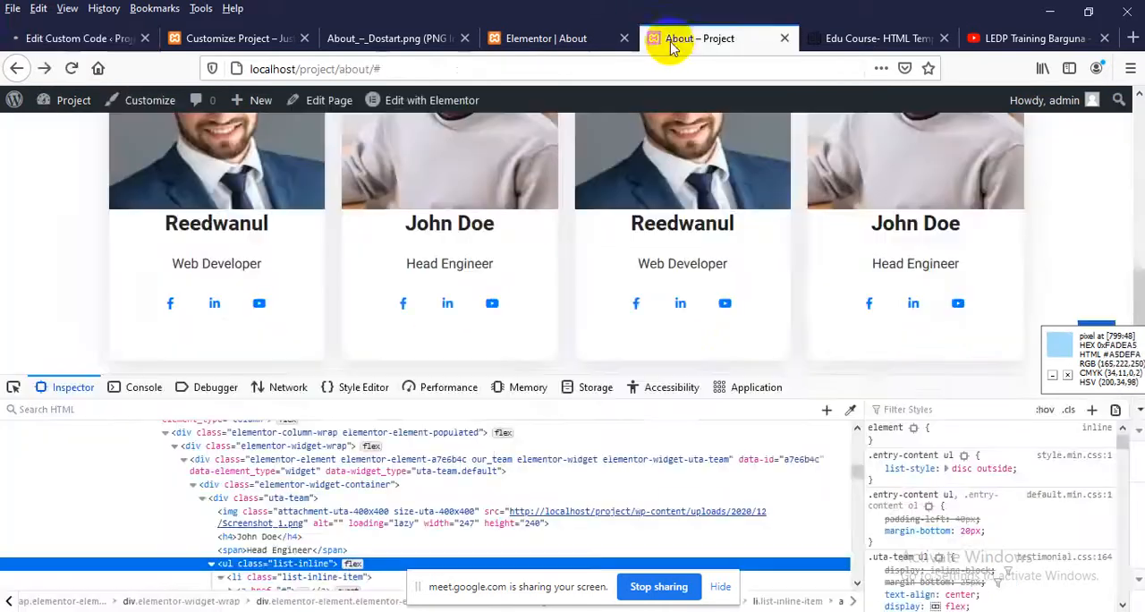
pyautogui.rightClick(7, 234)
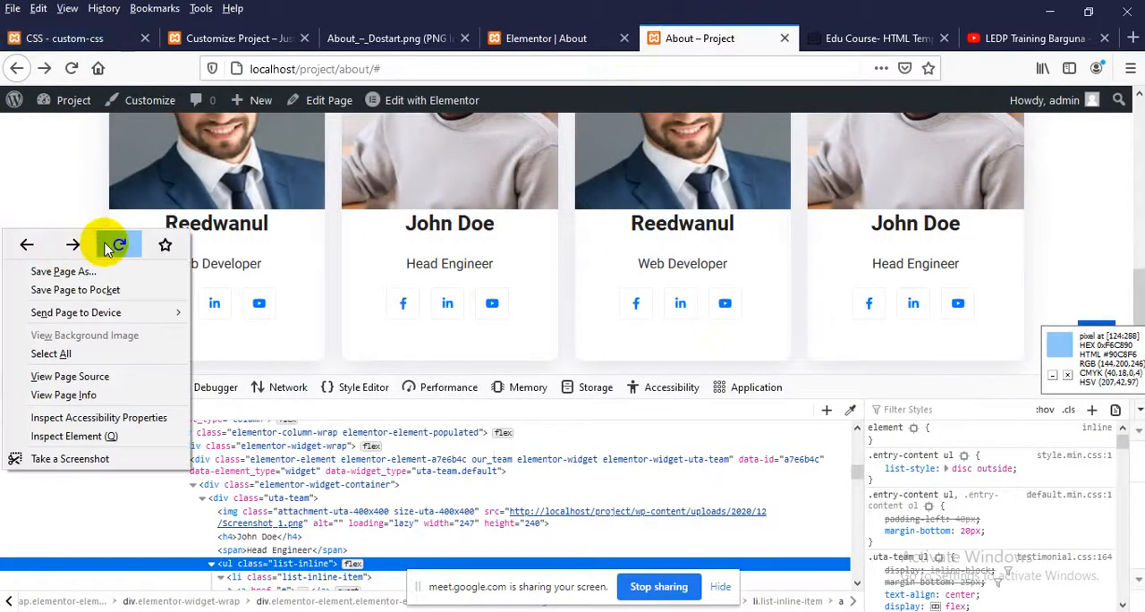
pyautogui.click(117, 245)
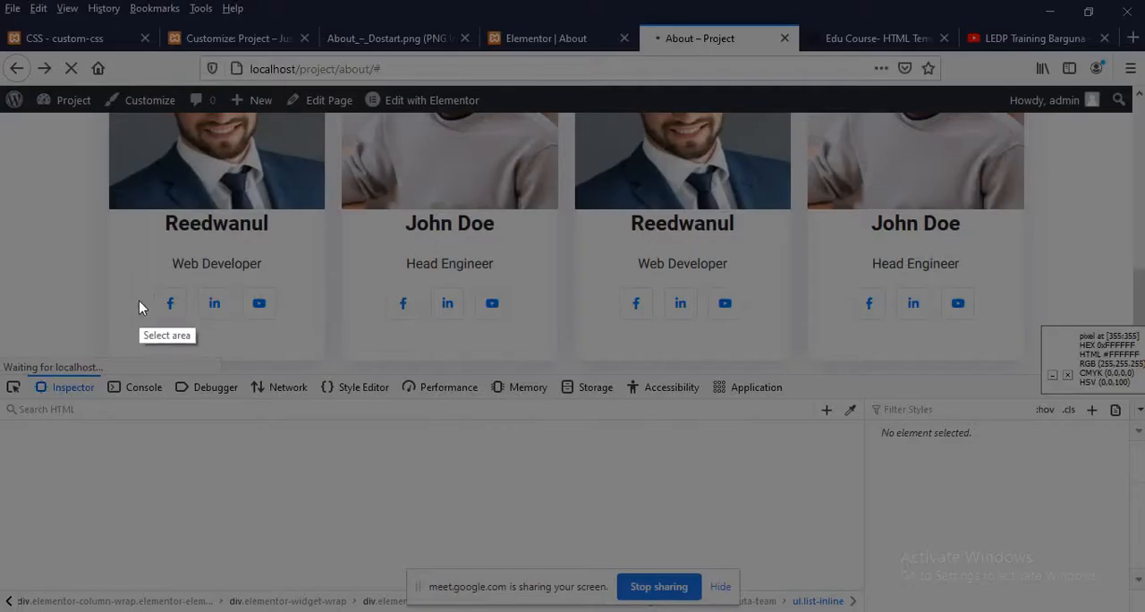
# Measure the gaps beside the first card's social icons with a screen-capture selection, discard the capture, and close the inspector
pyautogui.moveTo(109, 288); pyautogui.dragTo(299, 308)
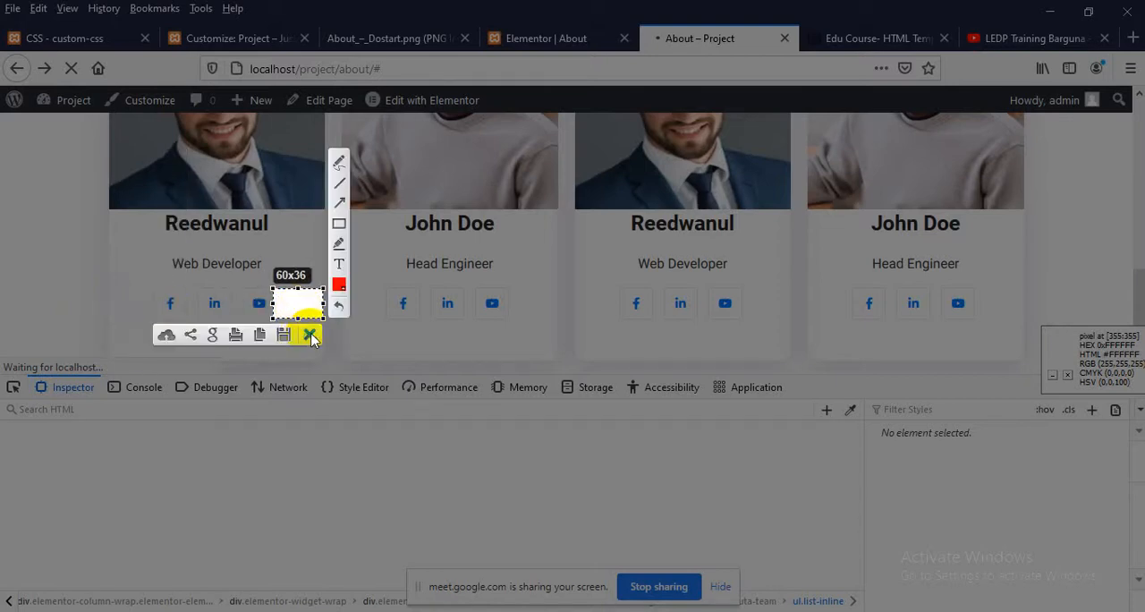
pyautogui.click(310, 334)
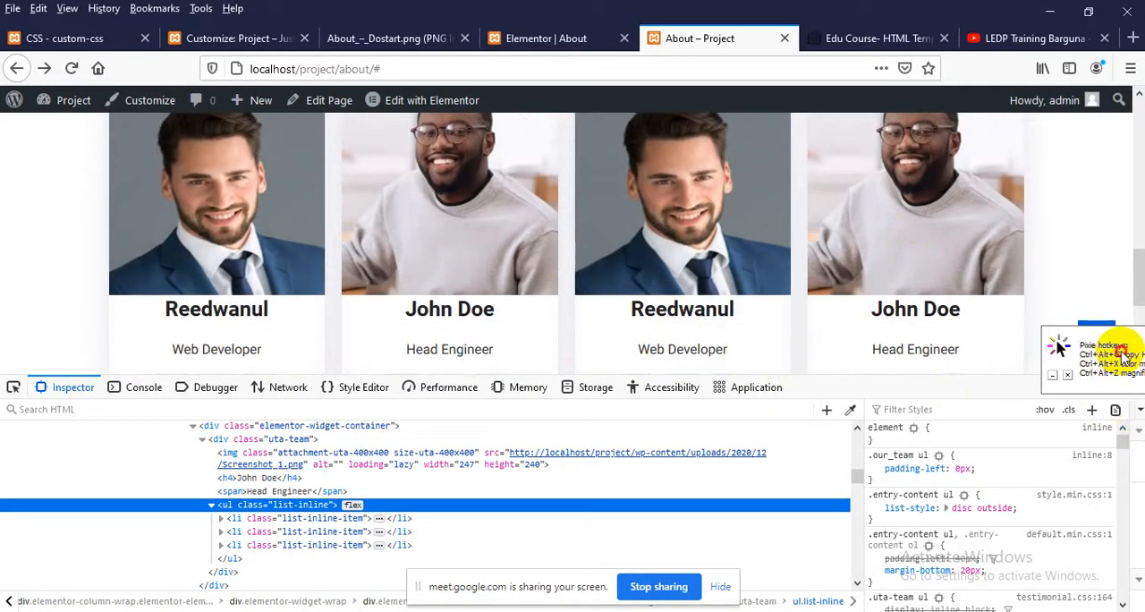
pyautogui.click(1129, 386)
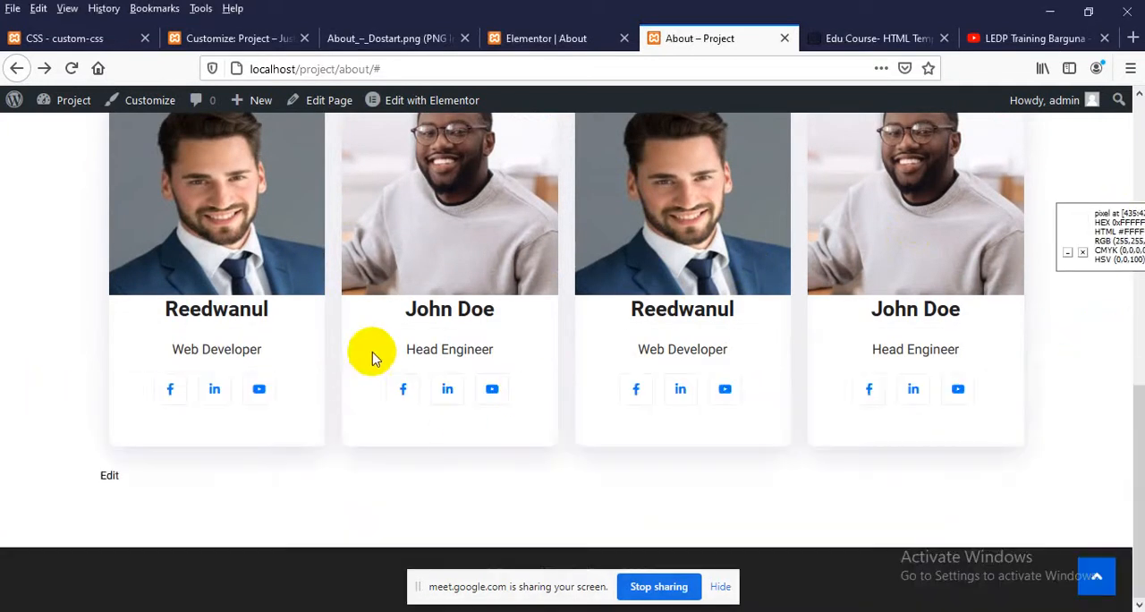
# Review the team cards in the Elementor editor and compare them with the team section of the About_–_Dostart.png design
pyautogui.click(505, 36)
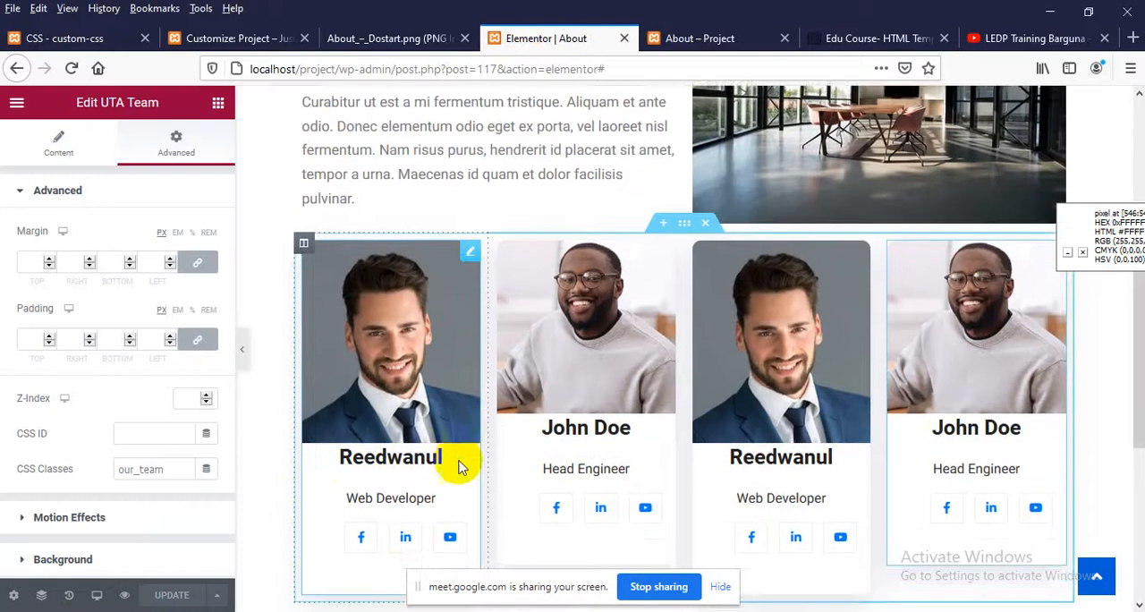
pyautogui.scroll(-2, 458, 466)
pyautogui.scroll(-1, 98, 409)
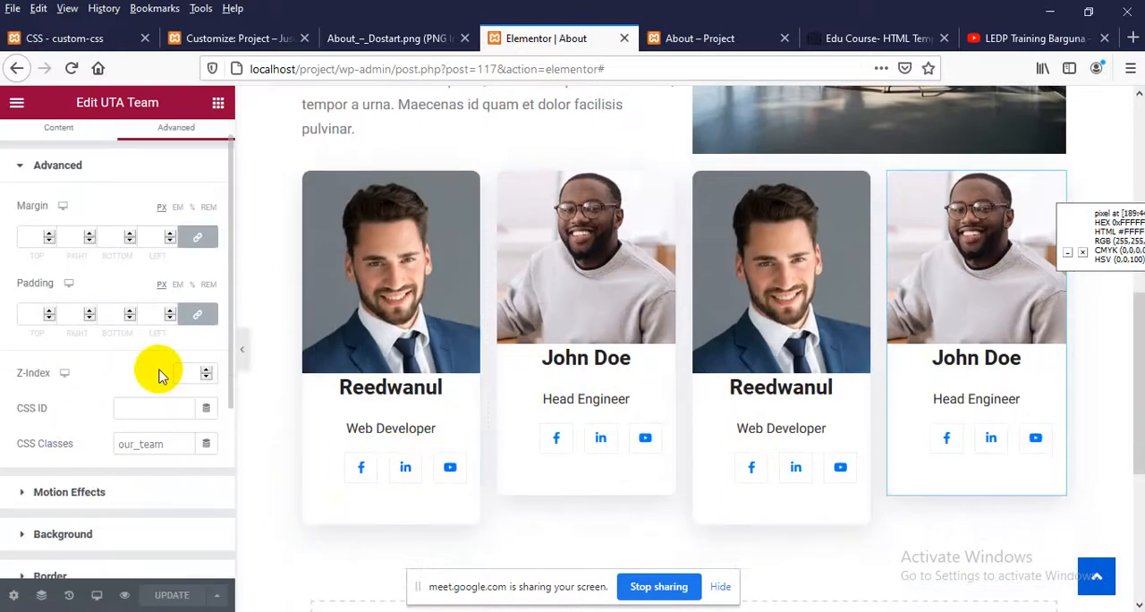
pyautogui.scroll(1, 160, 376)
pyautogui.scroll(4, 384, 500)
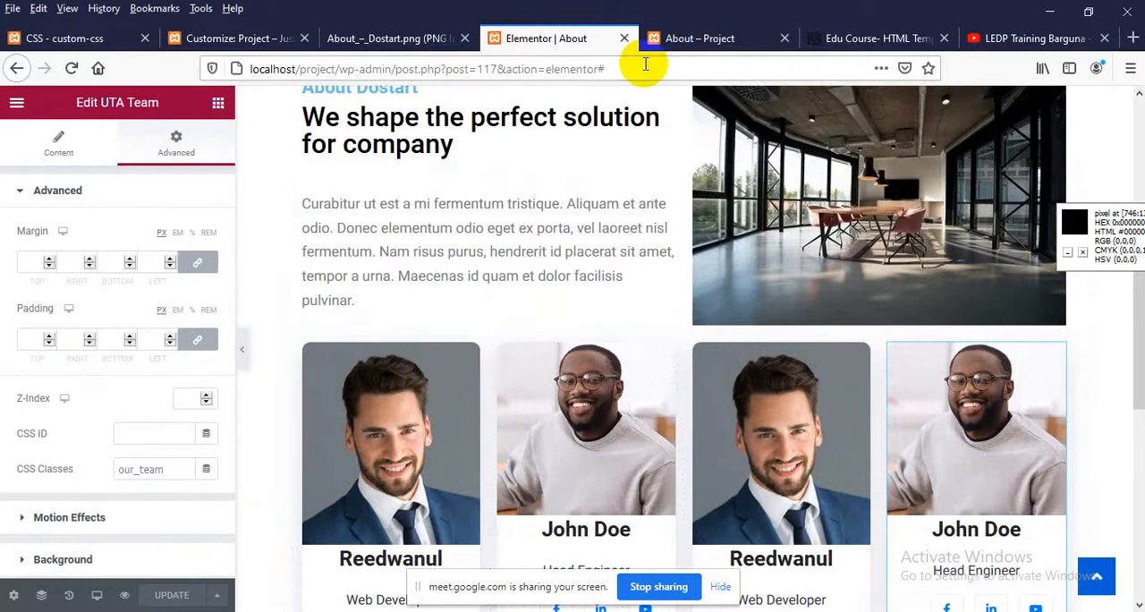
pyautogui.click(393, 38)
pyautogui.scroll(-3, 531, 396)
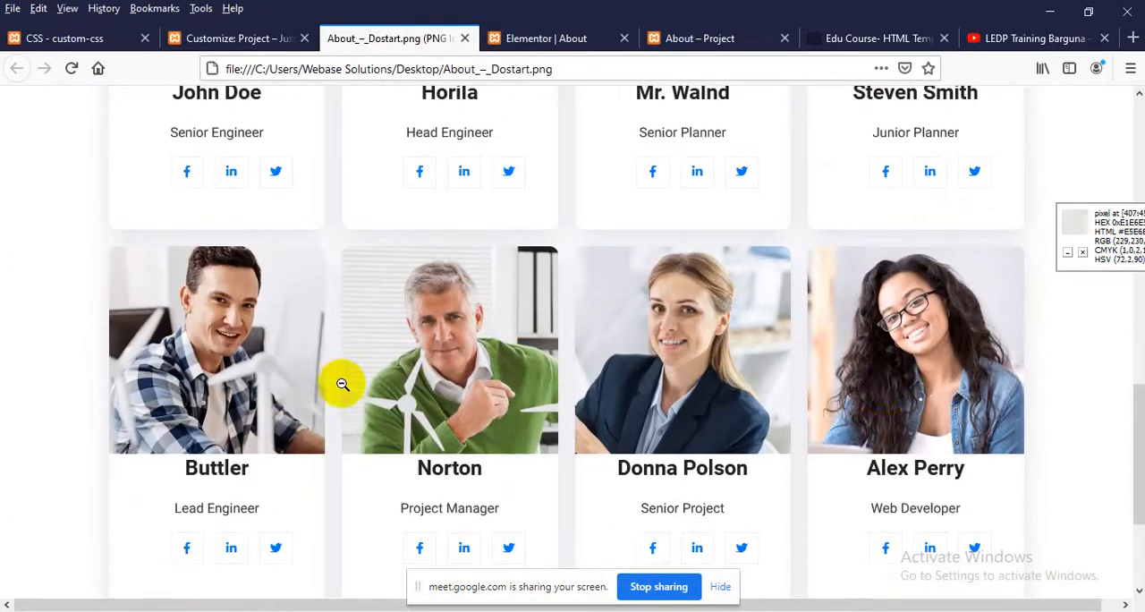
# Duplicate the section holding the four team cards in the Elementor editor and update the page
pyautogui.click(707, 41)
pyautogui.scroll(3, 545, 416)
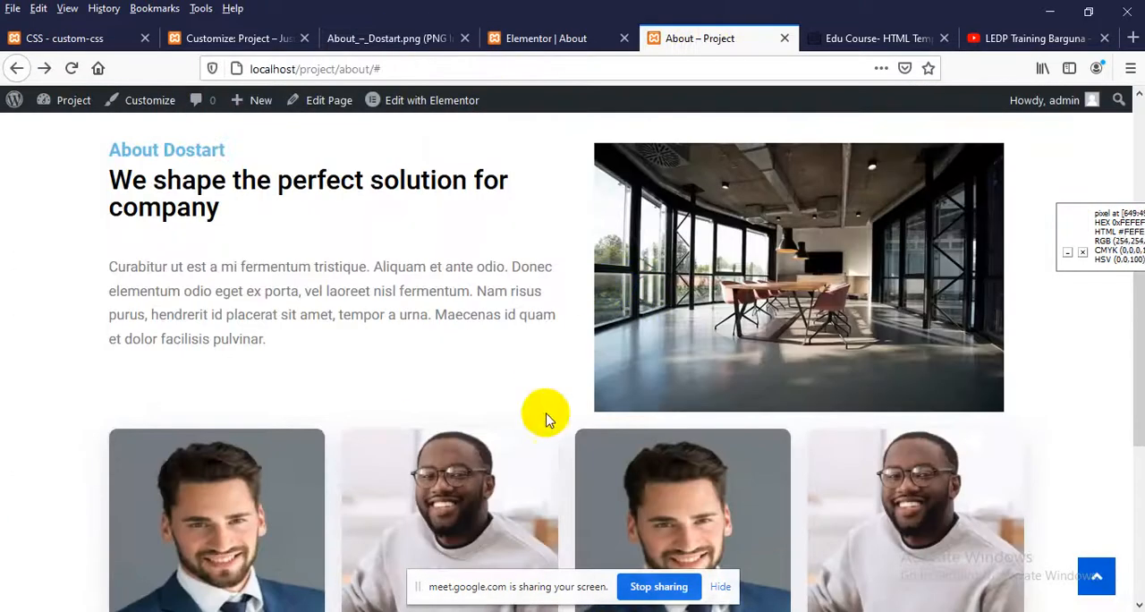
pyautogui.click(581, 36)
pyautogui.scroll(-1, 662, 394)
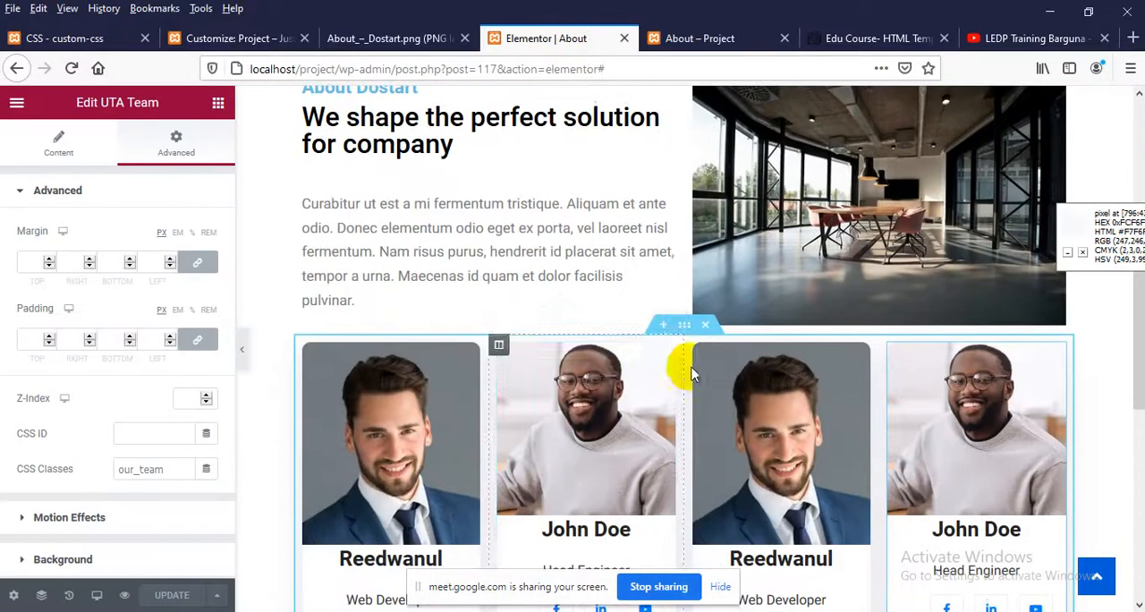
pyautogui.rightClick(687, 332)
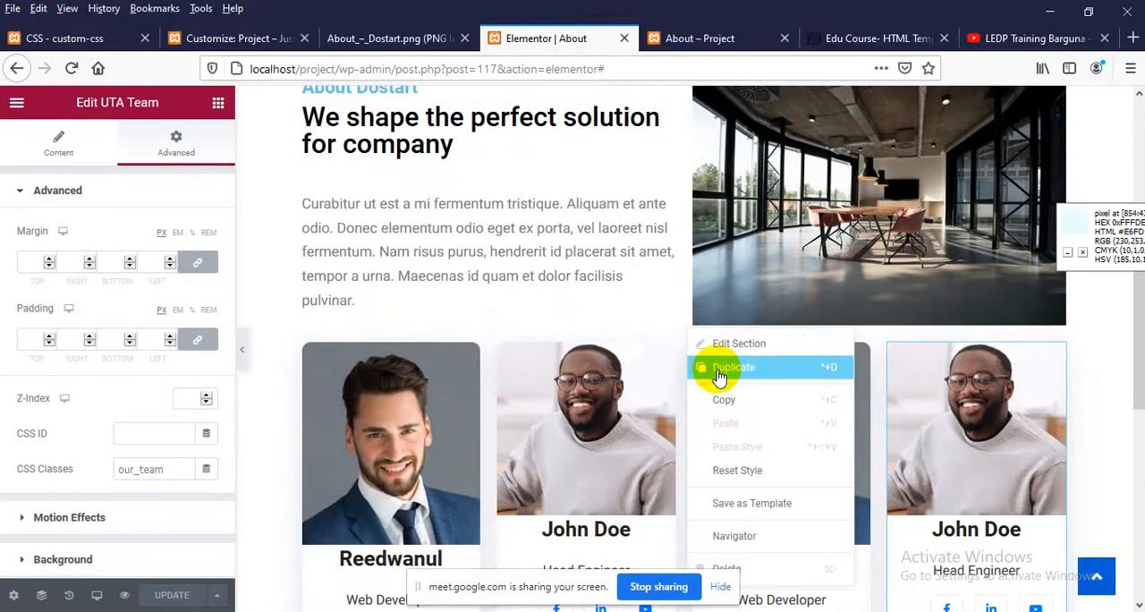
pyautogui.scroll(-1, 582, 411)
pyautogui.hotkey('ctrl', 'd')
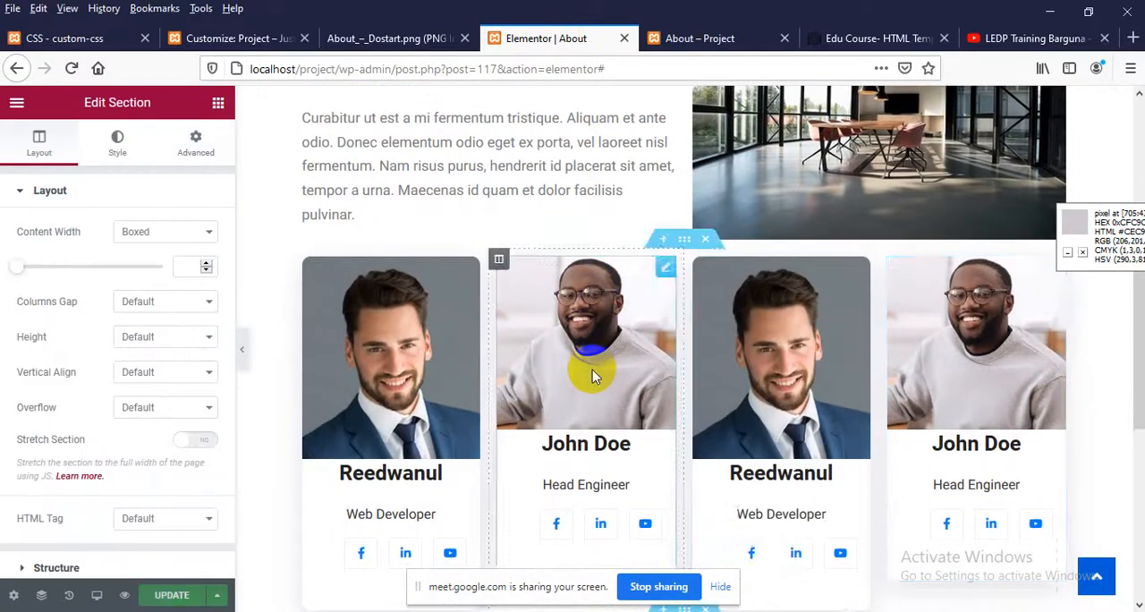
pyautogui.click(171, 595)
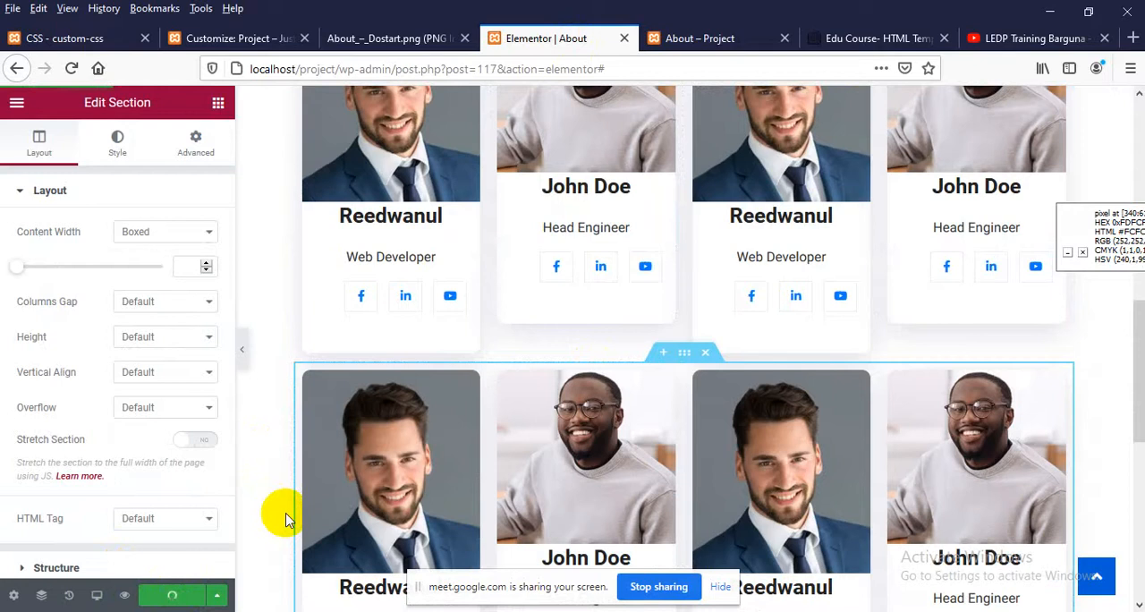
# Reload the published About page at localhost/project/about without the trailing hash and review both rows of team cards
pyautogui.click(694, 39)
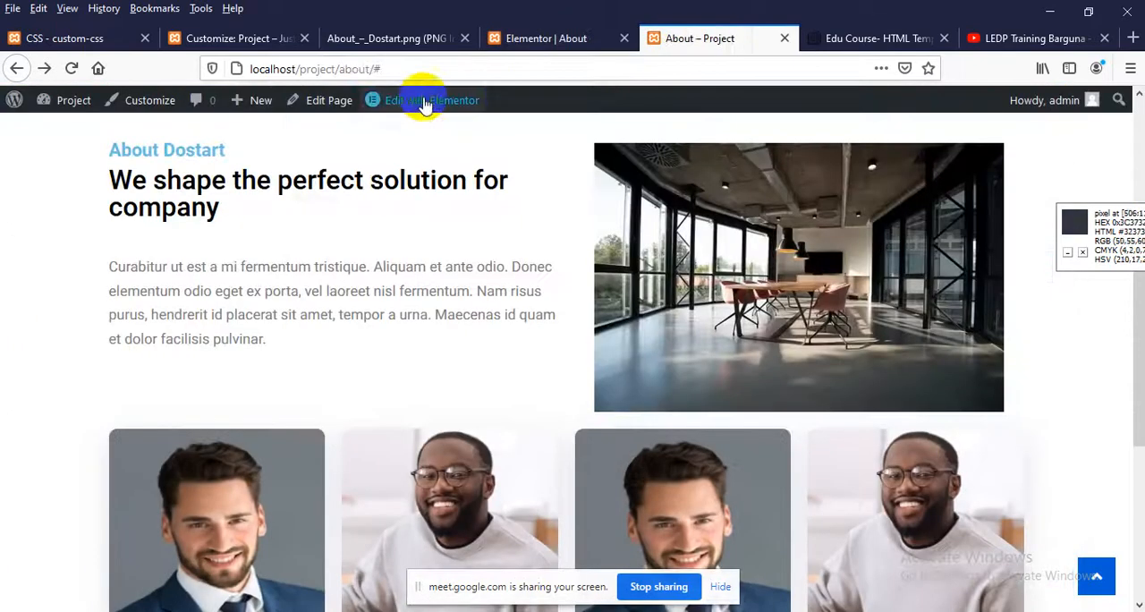
pyautogui.doubleClick(374, 69)
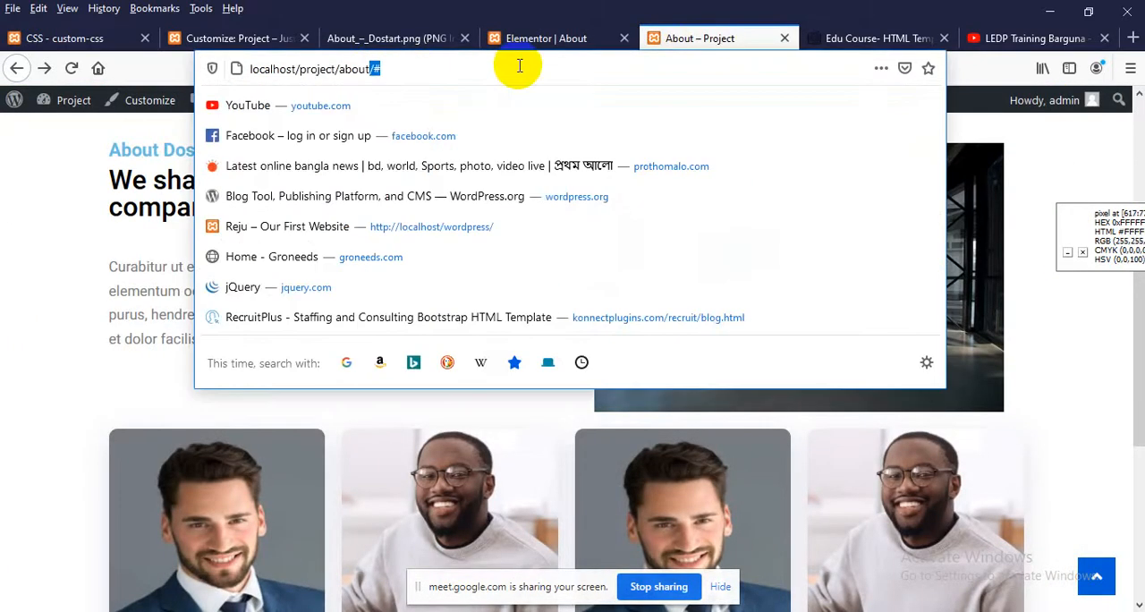
pyautogui.press('BackSpace')
pyautogui.press('Return')
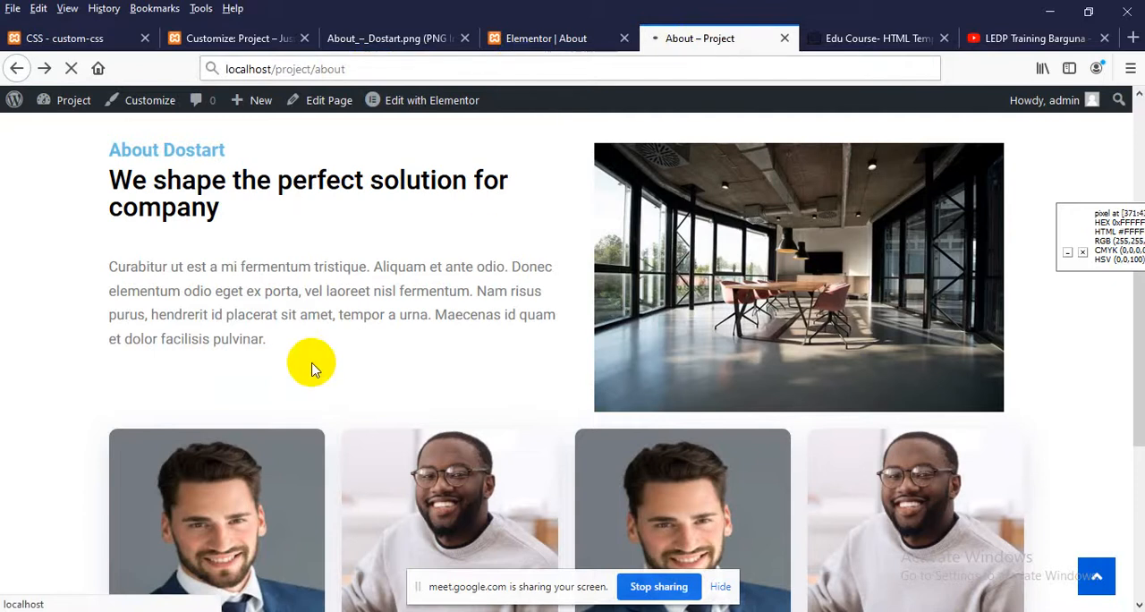
pyautogui.scroll(-8, 295, 362)
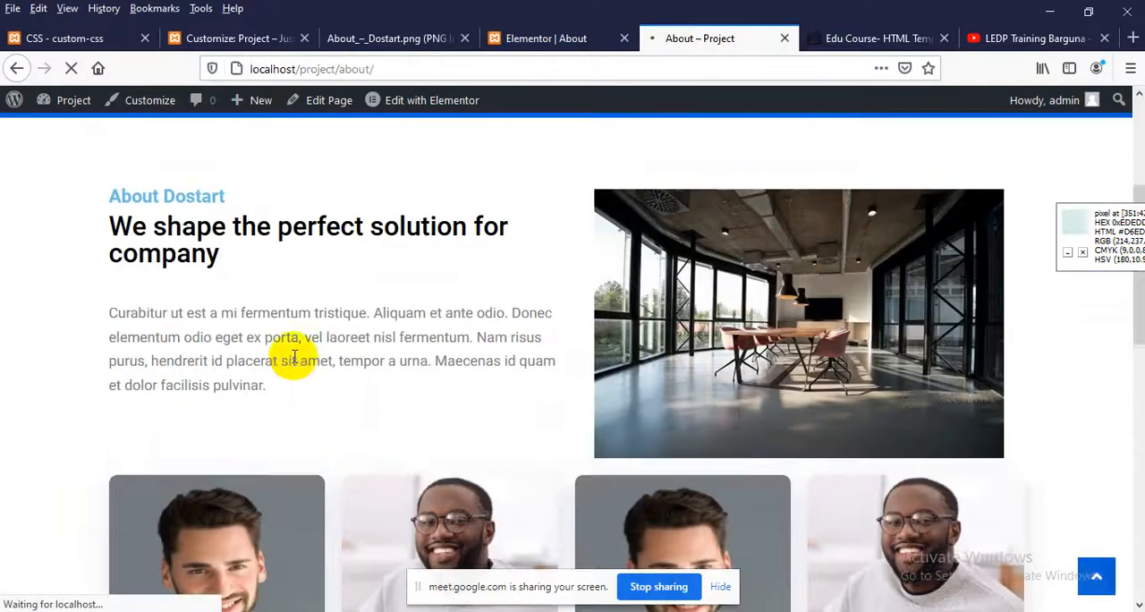
pyautogui.scroll(-1, 295, 363)
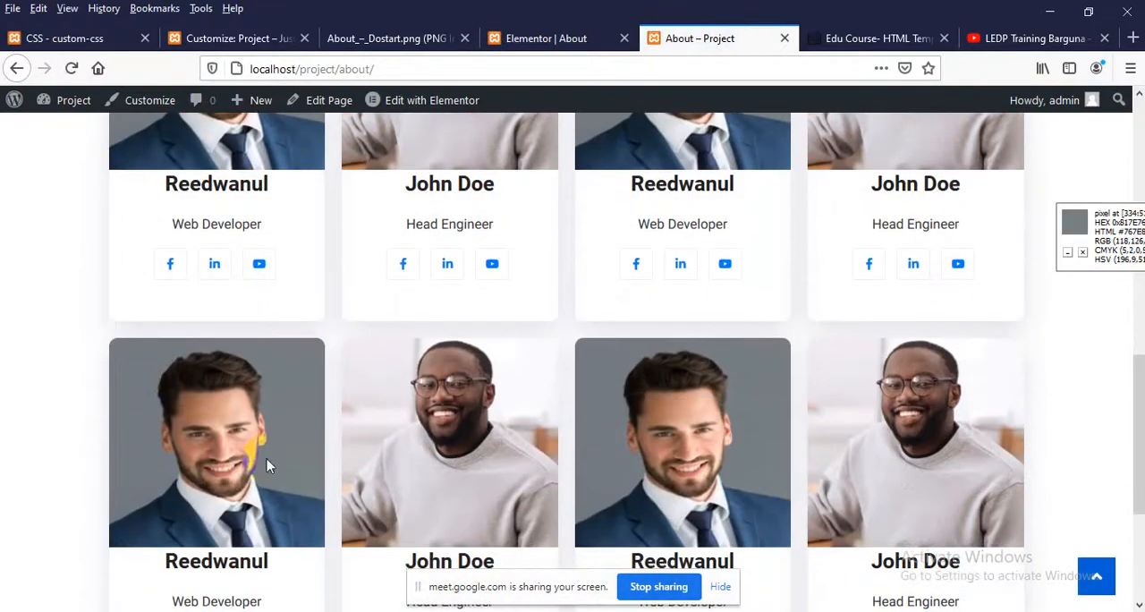
pyautogui.scroll(-2, 639, 481)
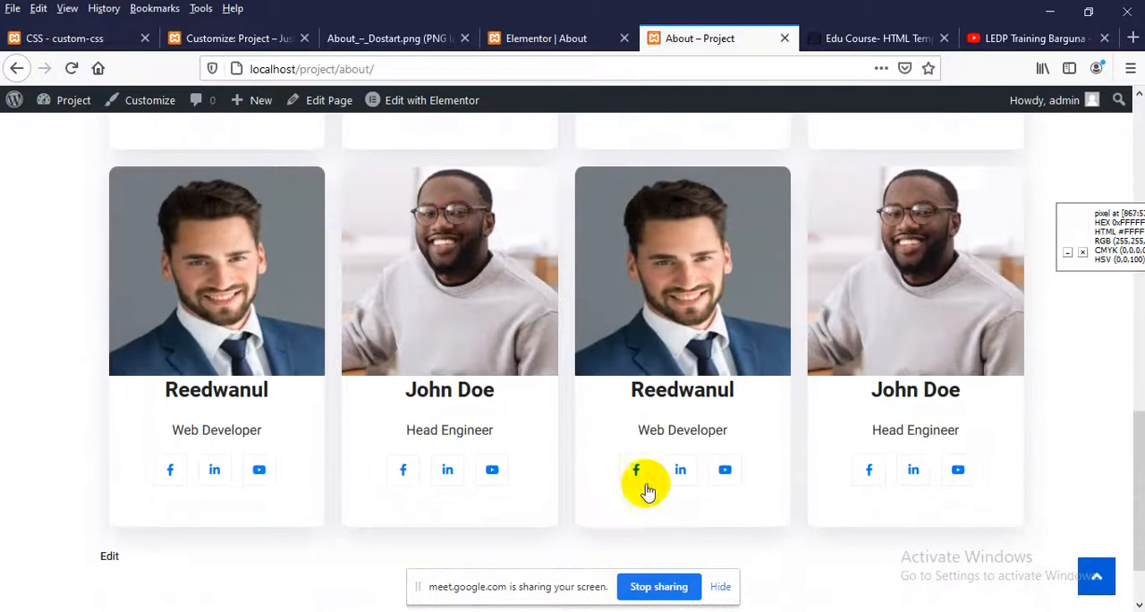
pyautogui.scroll(3, 748, 475)
pyautogui.scroll(2, 660, 426)
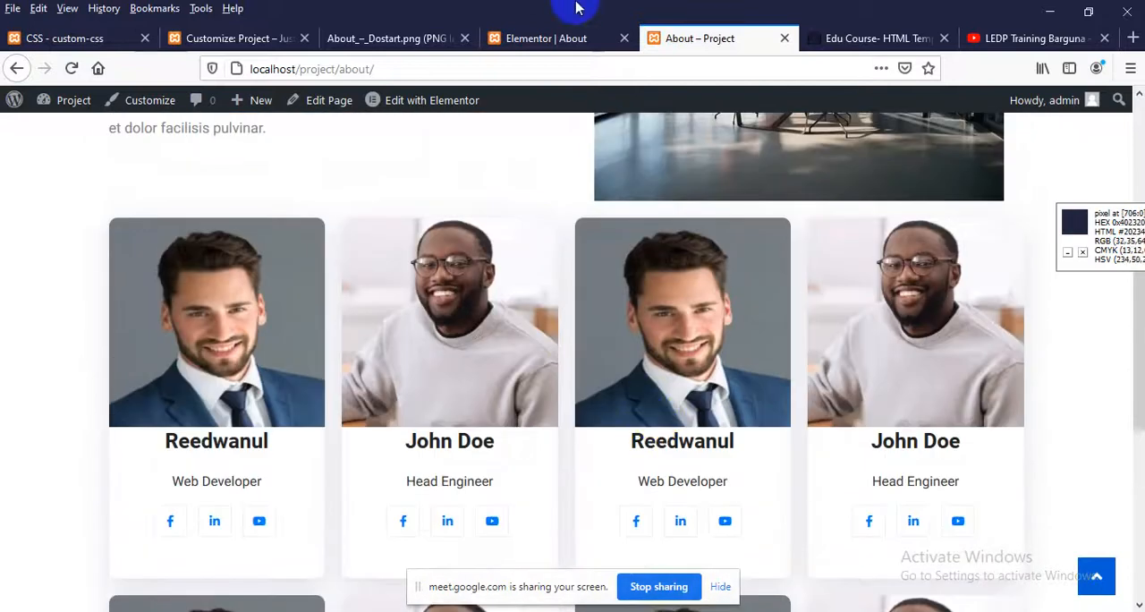
# Check the heading above the team cards in the About_–_Dostart.png design
pyautogui.click(439, 37)
pyautogui.scroll(5, 532, 319)
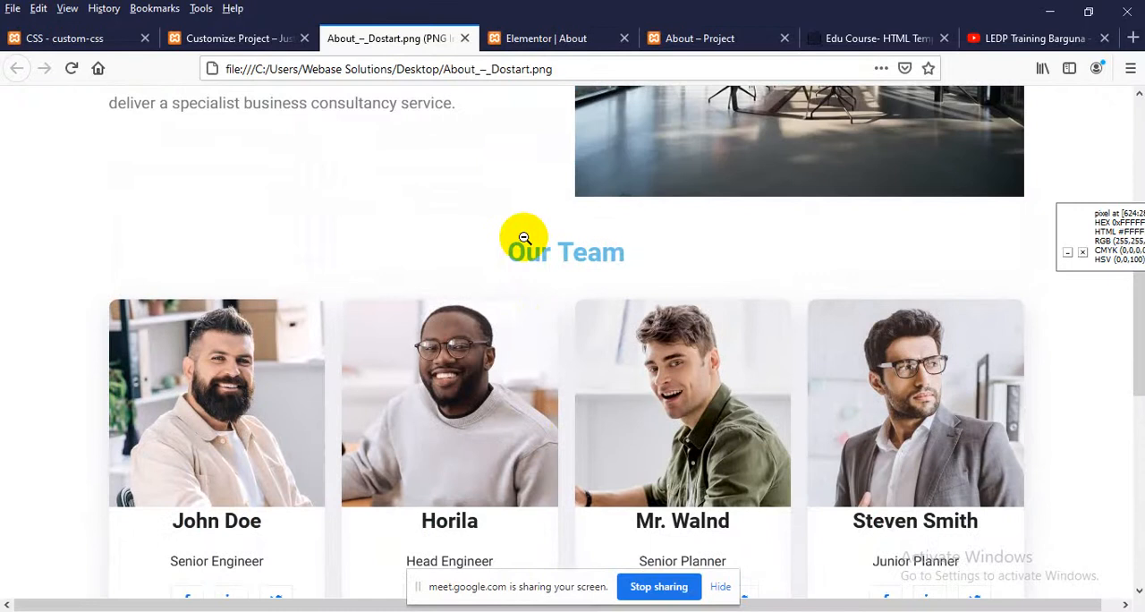
pyautogui.scroll(2, 577, 238)
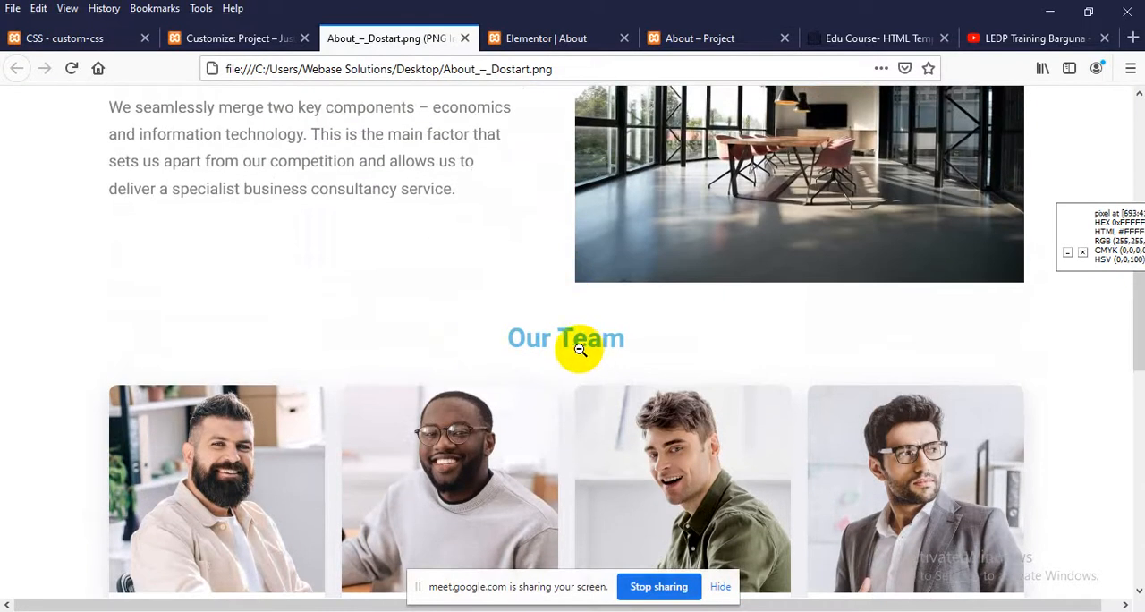
pyautogui.click(821, 43)
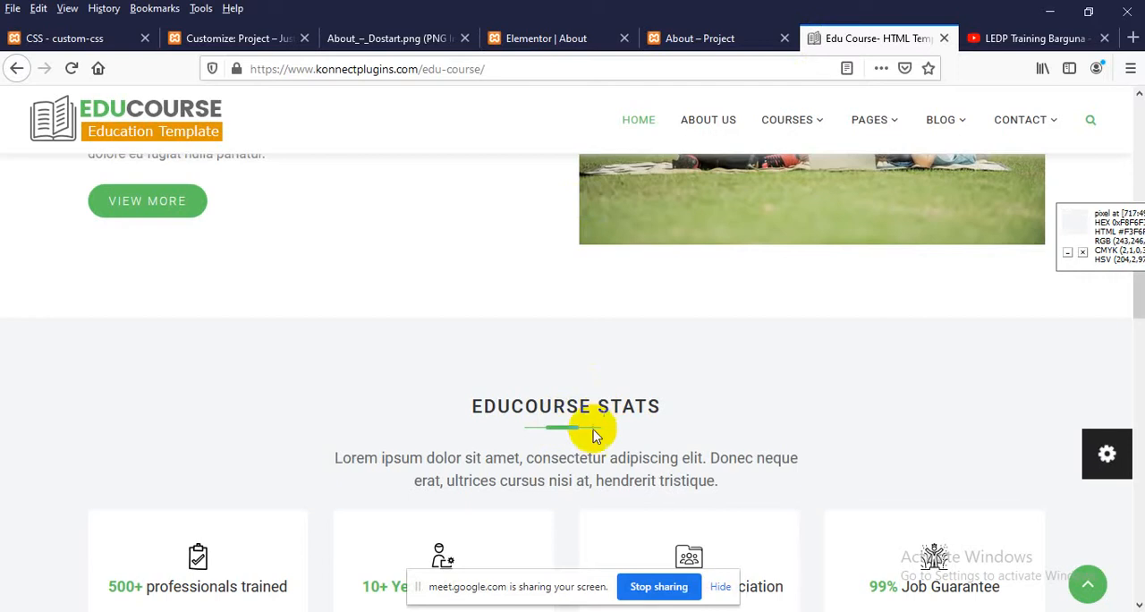
# Add a single-column section in the Elementor editor and move it between the About Dostart section and the first team row
pyautogui.click(528, 42)
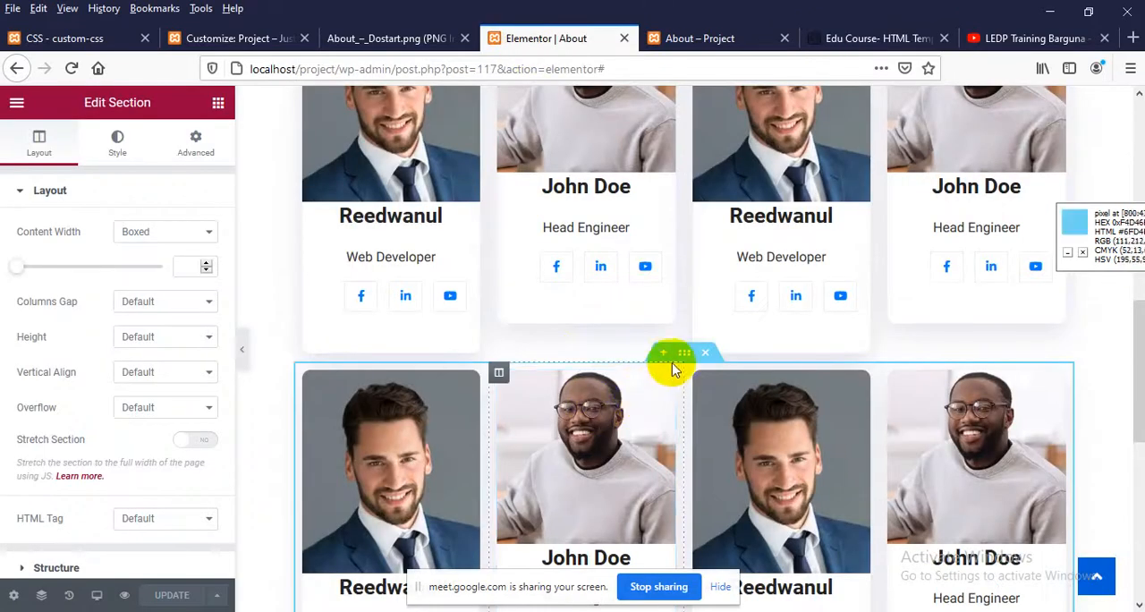
pyautogui.scroll(-4, 664, 363)
pyautogui.scroll(5, 664, 361)
pyautogui.scroll(2, 653, 366)
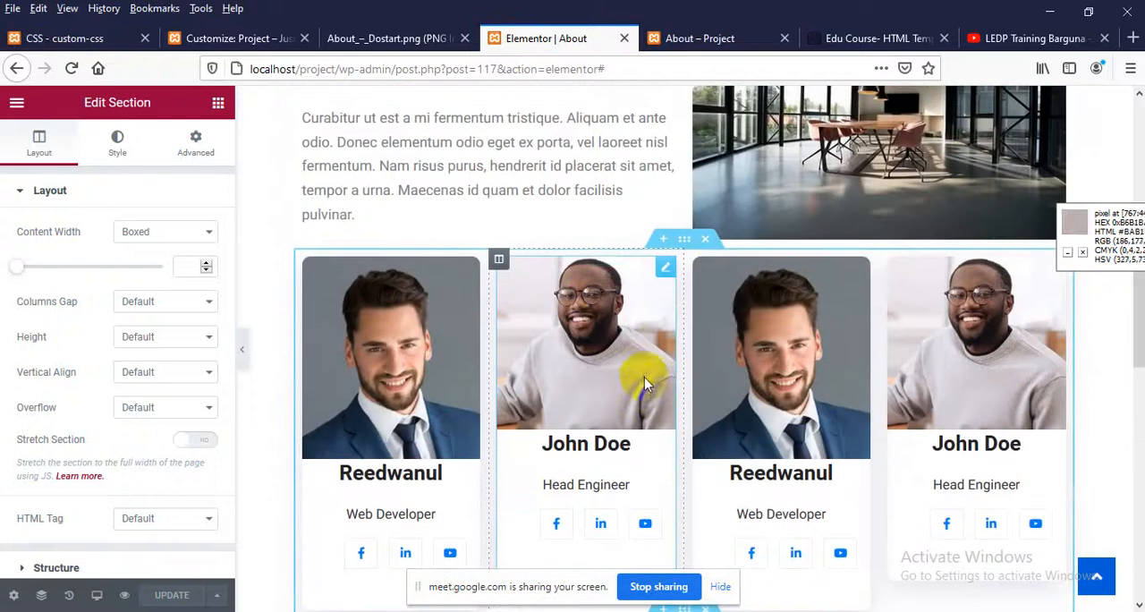
pyautogui.scroll(3, 637, 340)
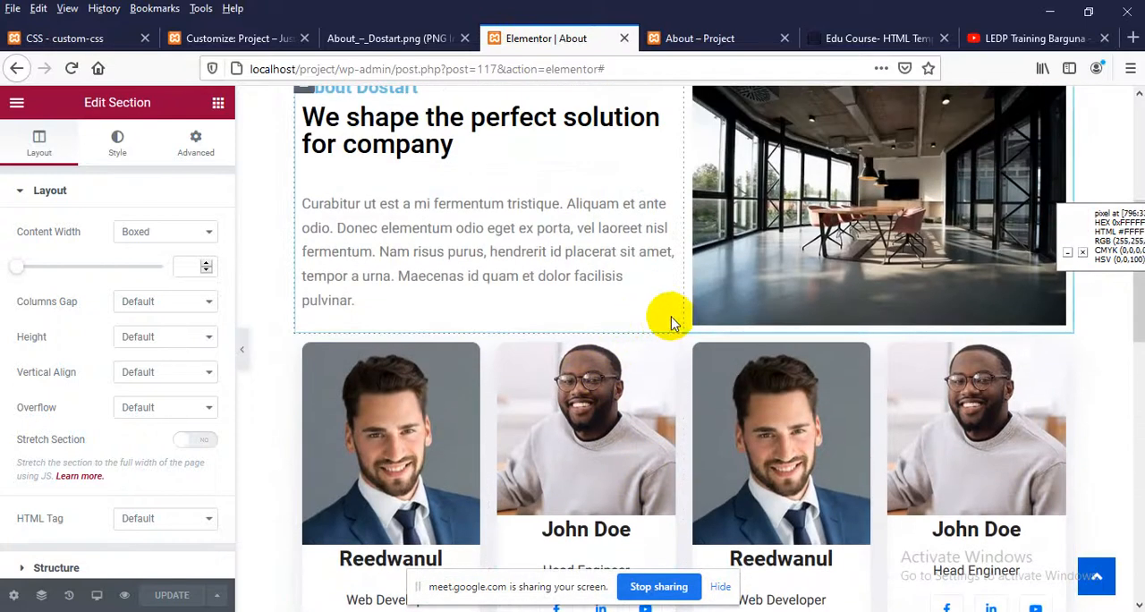
pyautogui.scroll(-4, 637, 358)
pyautogui.scroll(-2, 635, 380)
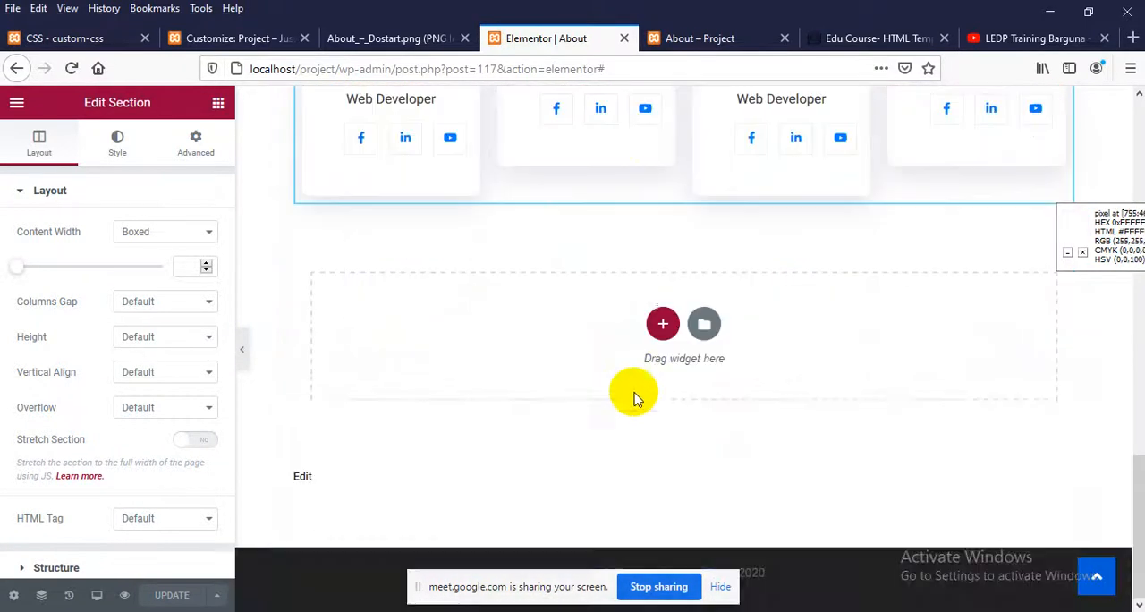
pyautogui.click(661, 324)
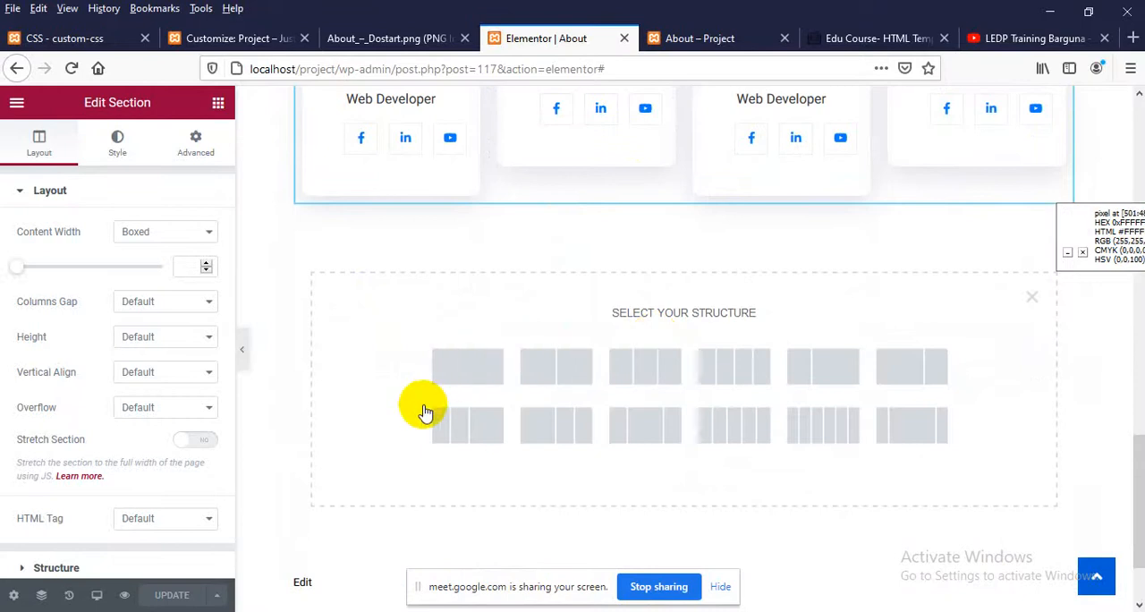
pyautogui.click(469, 366)
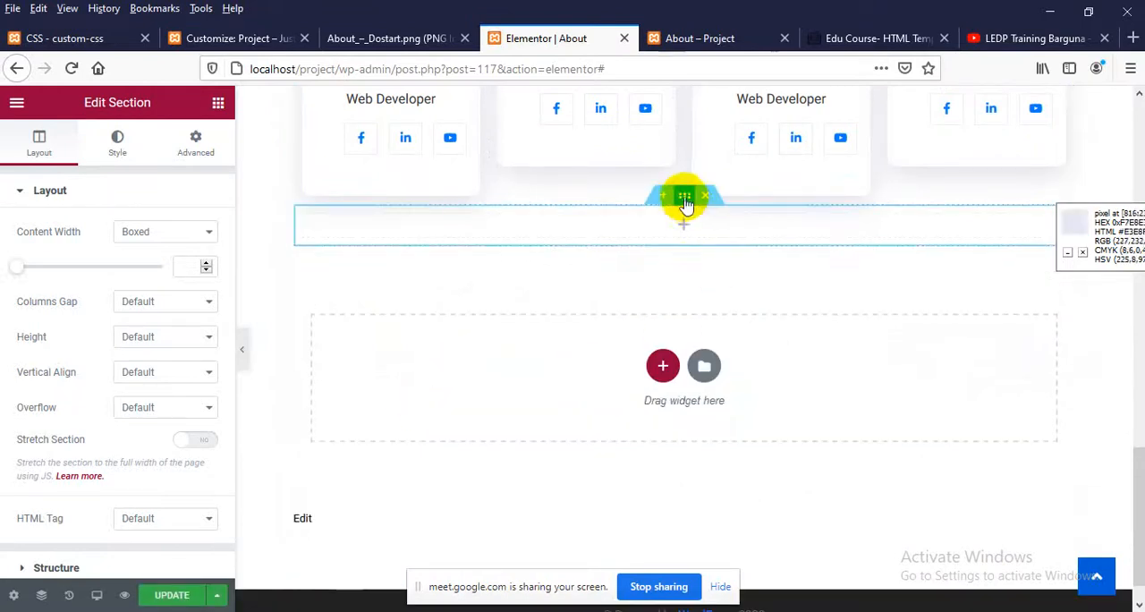
pyautogui.moveTo(683, 196); pyautogui.dragTo(683, 257)
# Insert a Heading widget into the empty section above the team cards and set its title to "Our Team"
pyautogui.click(683, 258)
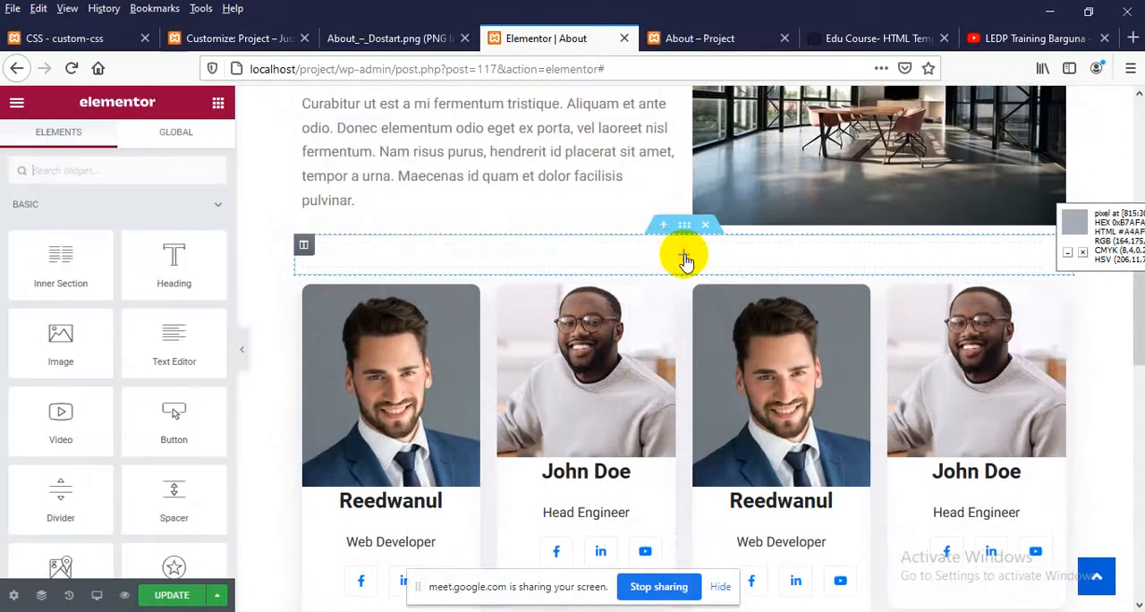
pyautogui.moveTo(157, 273); pyautogui.dragTo(597, 262)
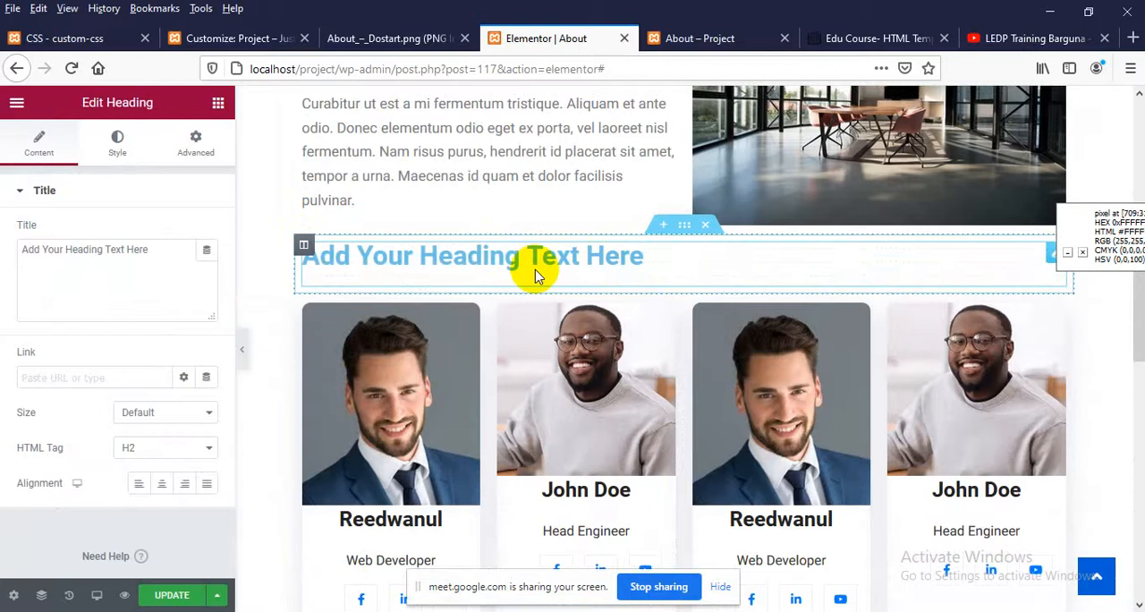
pyautogui.moveTo(153, 248); pyautogui.dragTo(2, 245)
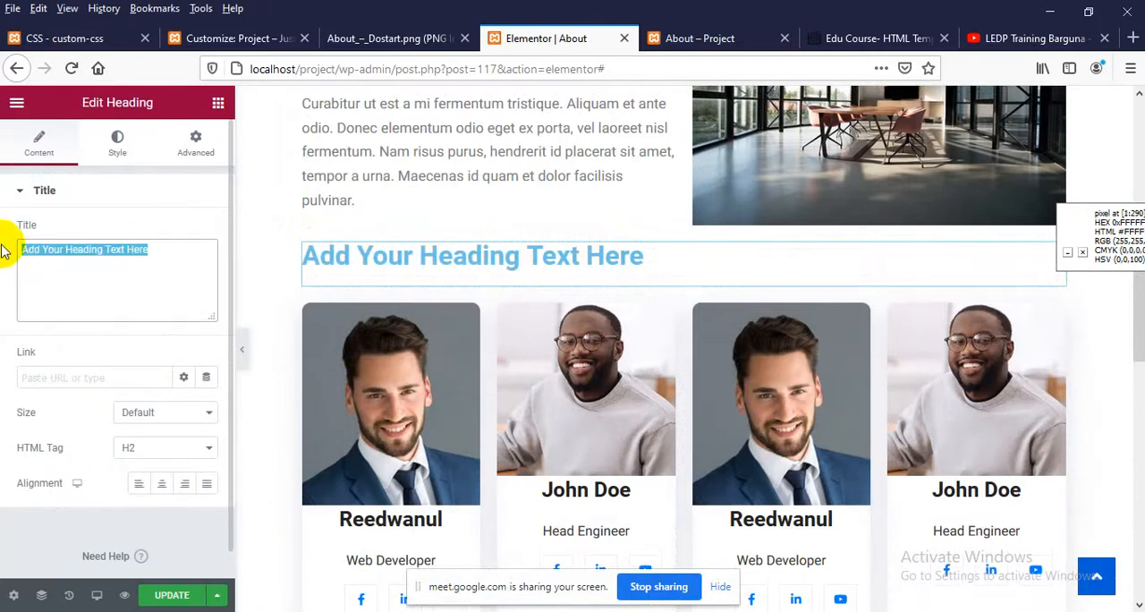
pyautogui.write('Our Team')
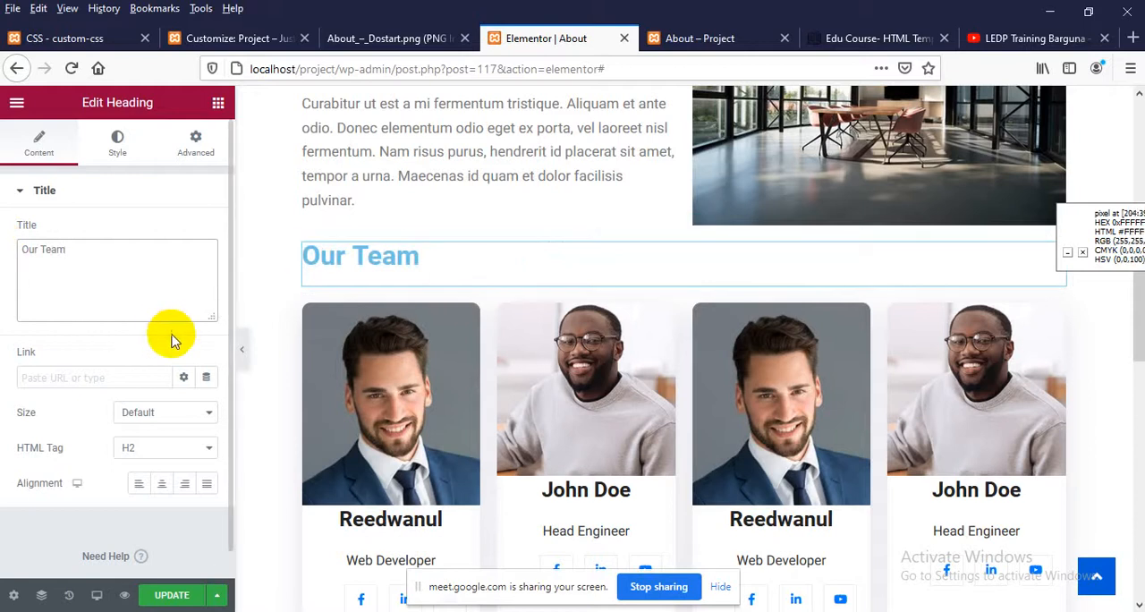
# Compare the Our Team heading with the design and set its typography size to 32 px
pyautogui.click(380, 36)
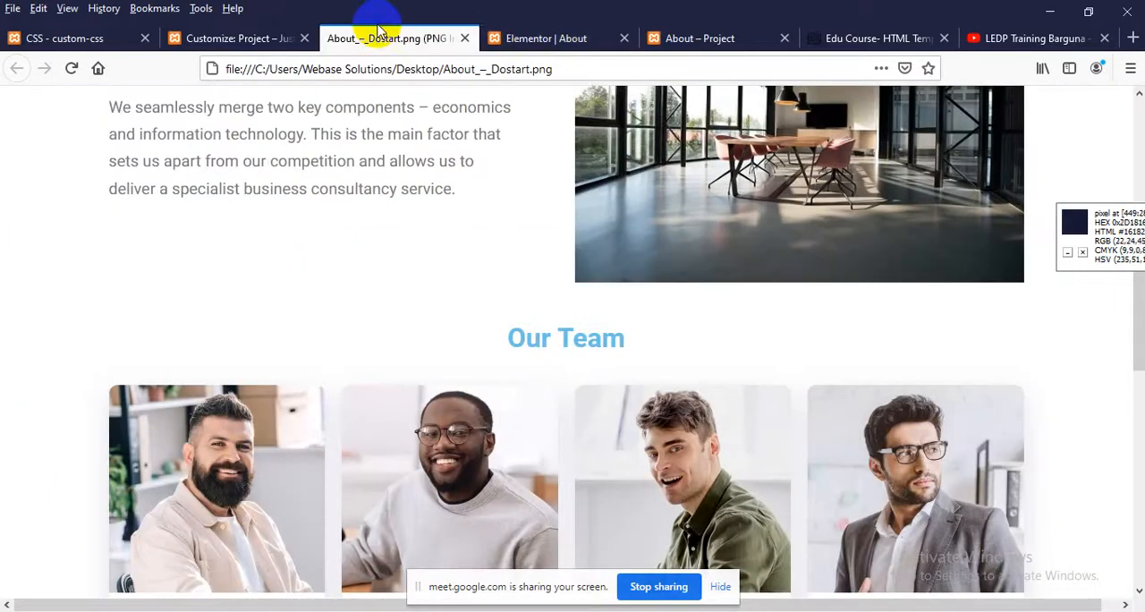
pyautogui.click(559, 38)
pyautogui.scroll(3, 467, 296)
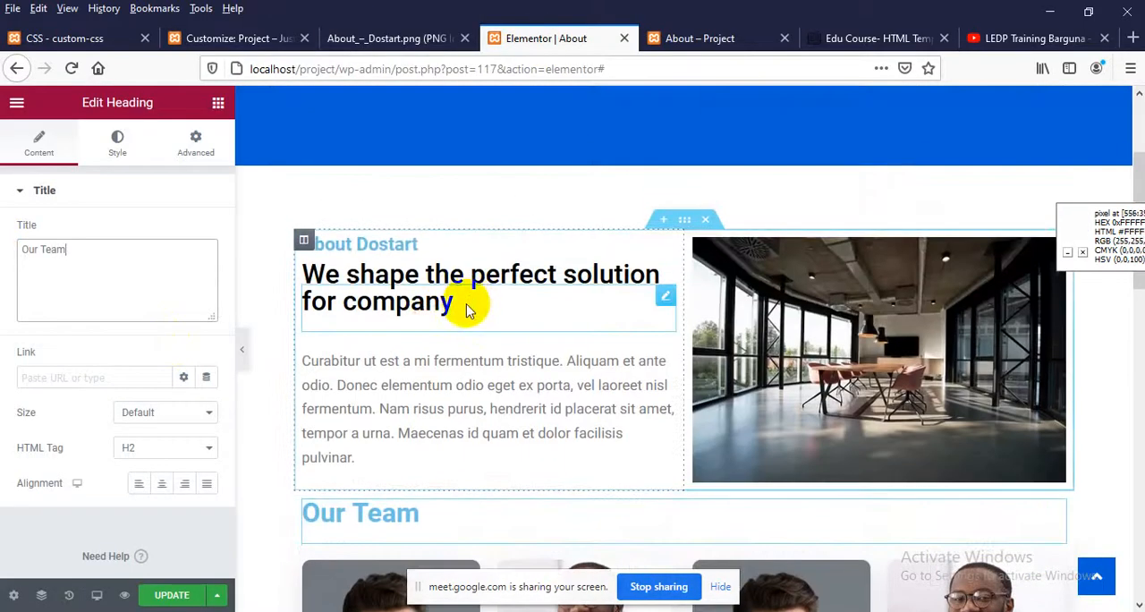
pyautogui.scroll(-2, 432, 333)
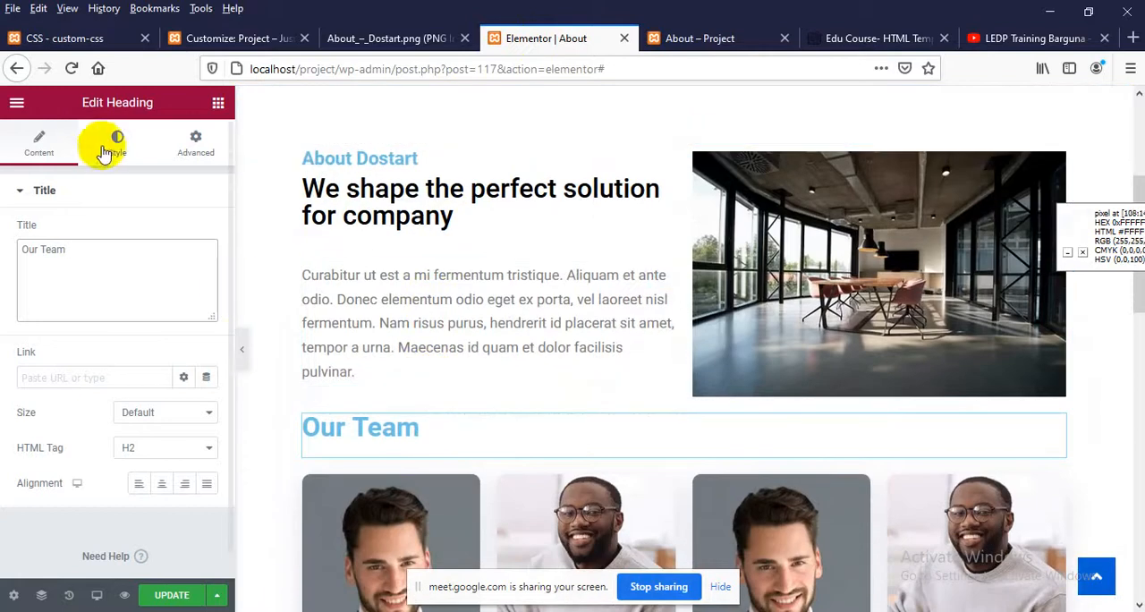
pyautogui.click(112, 143)
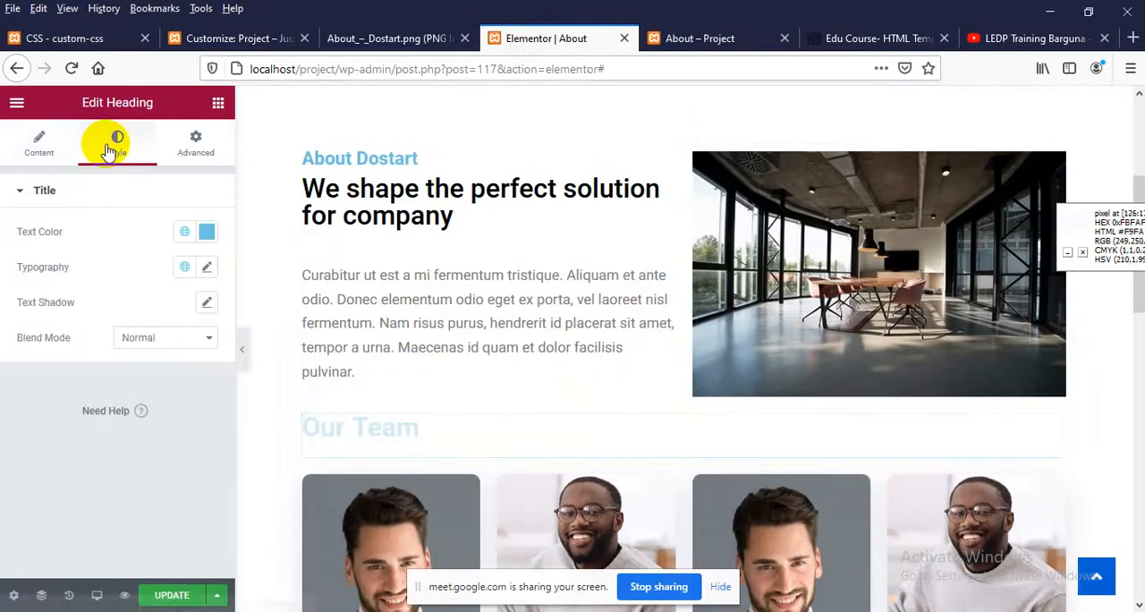
pyautogui.click(208, 269)
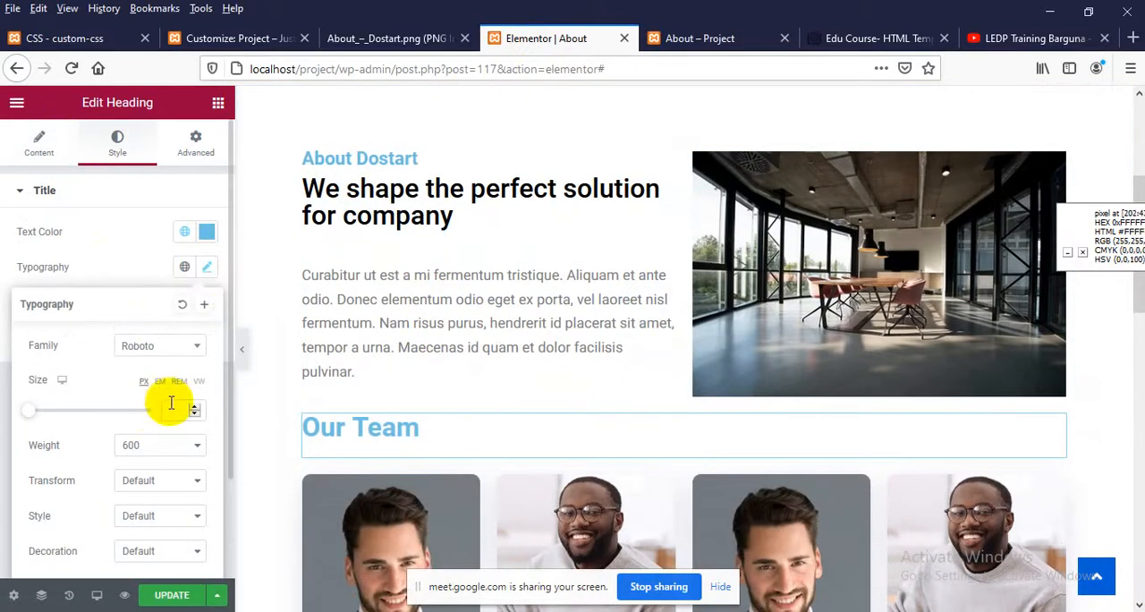
pyautogui.write('25')
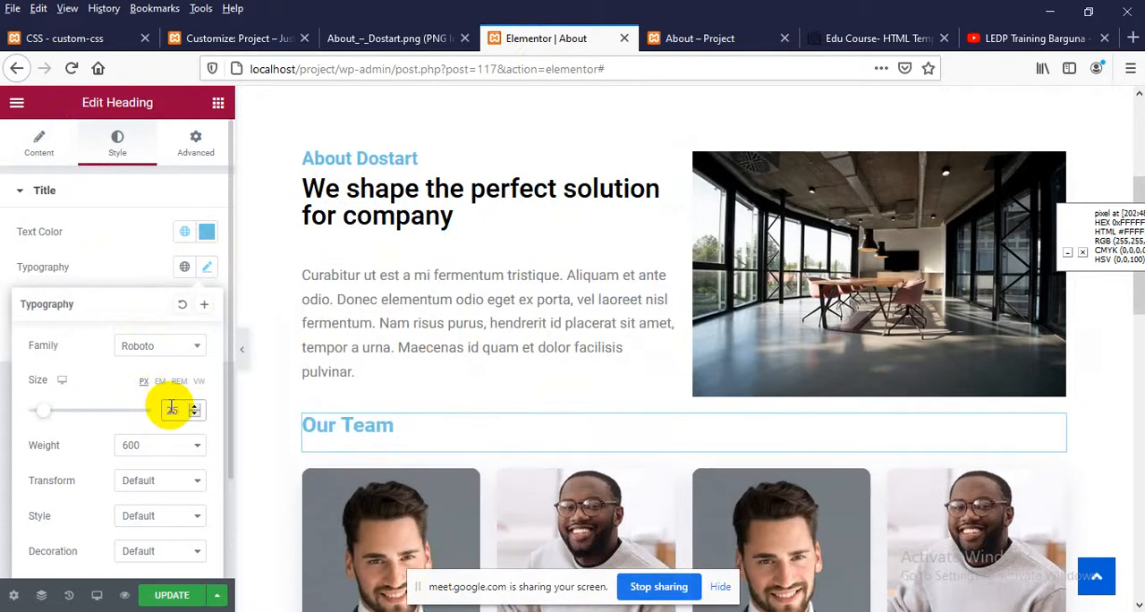
pyautogui.press('Up')
pyautogui.press('Up')
pyautogui.press('Up')
pyautogui.press('Up')
pyautogui.press('Up')
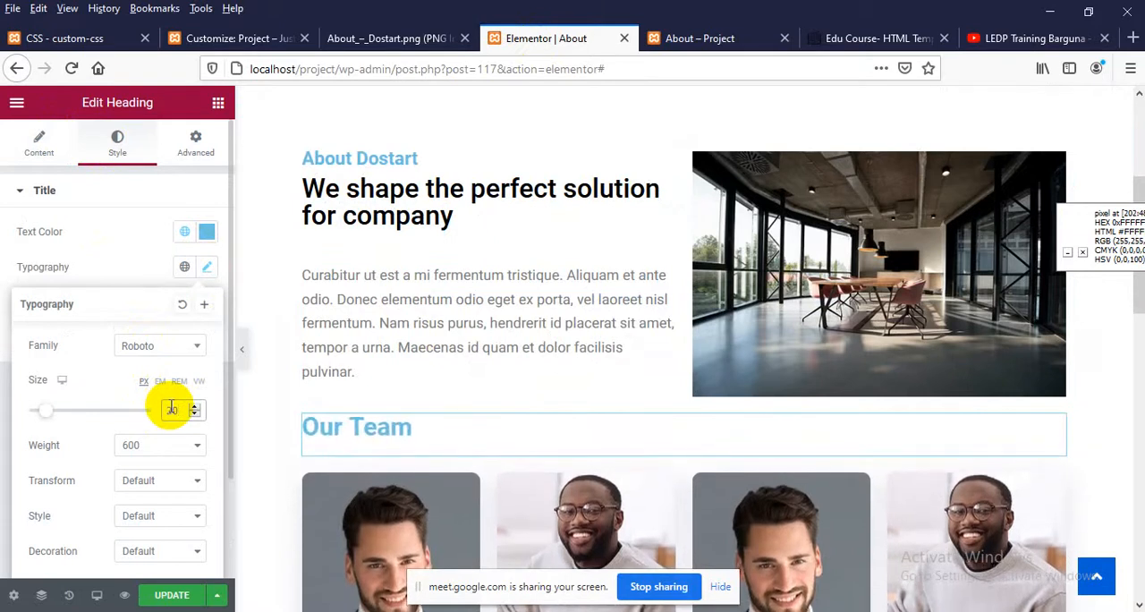
pyautogui.press('Up')
pyautogui.press('Up')
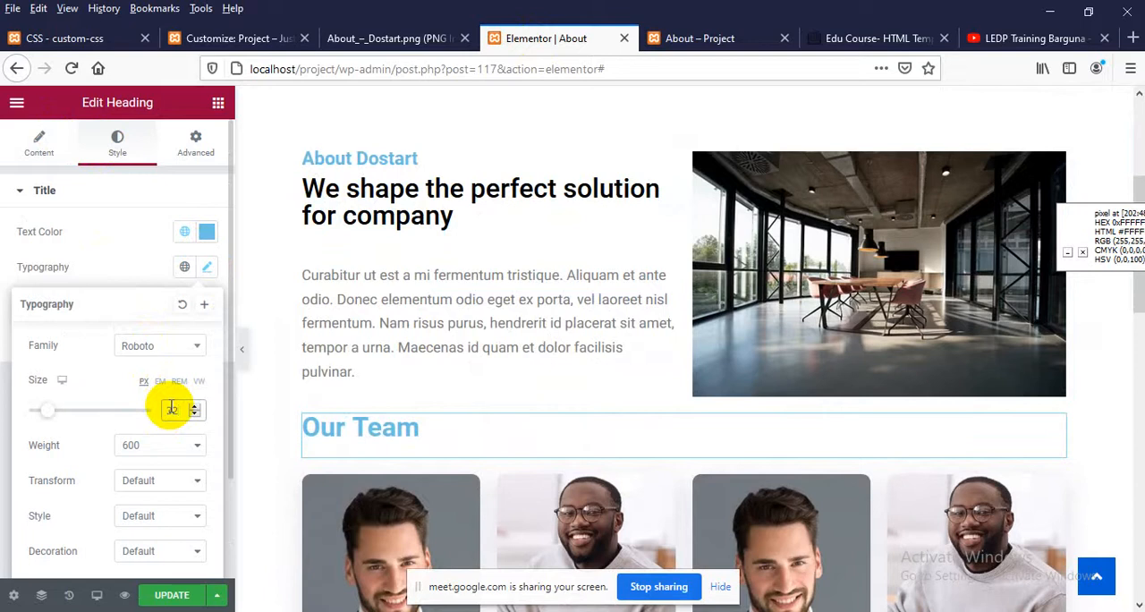
# Center-align the Our Team heading
pyautogui.click(39, 152)
pyautogui.scroll(-1, 102, 421)
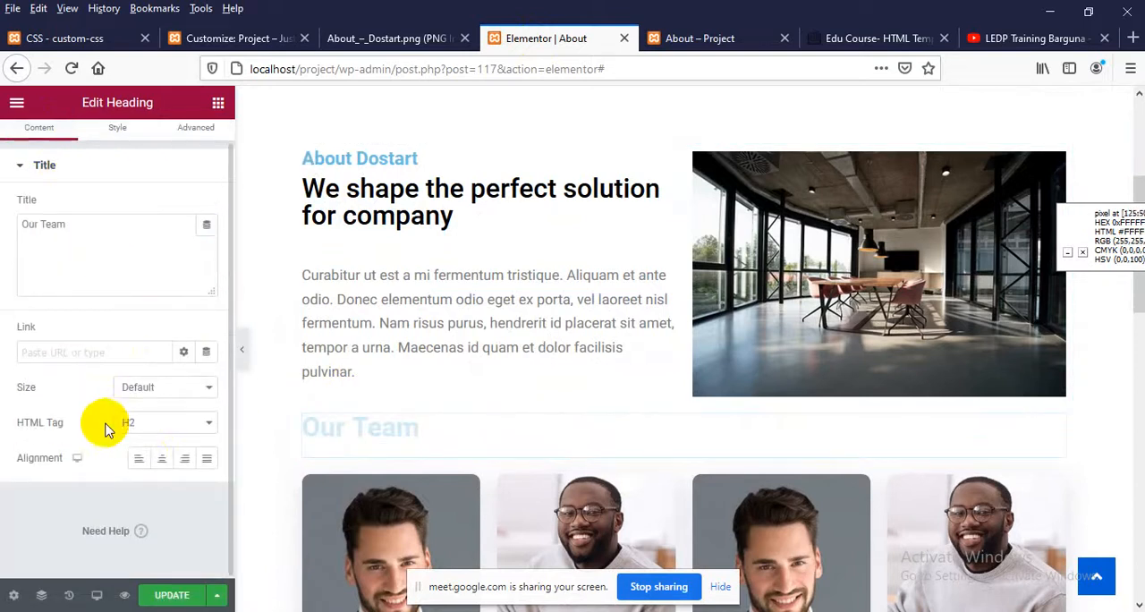
pyautogui.click(163, 460)
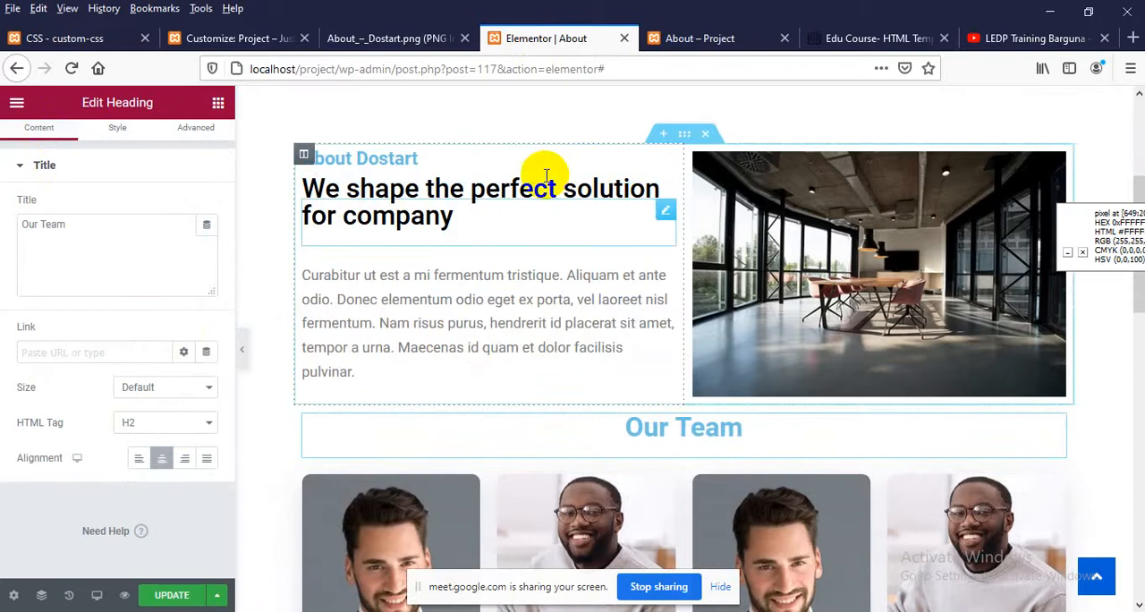
# Compare the heading spacing with the design, set the Our Team section's top padding to 20 px with the sides unlinked, and update the page
pyautogui.click(358, 40)
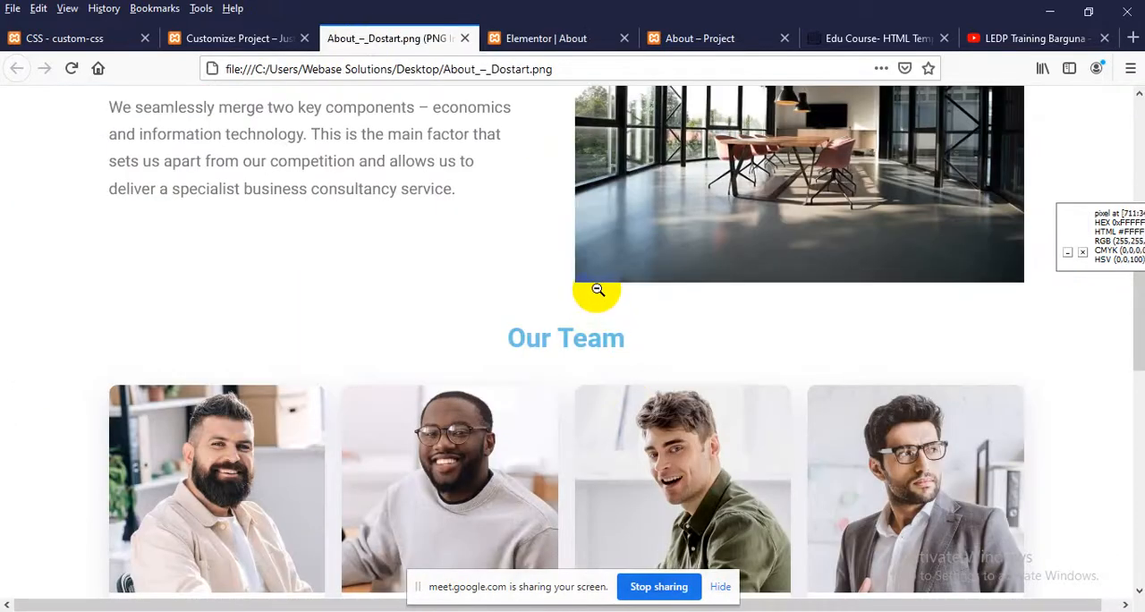
pyautogui.click(552, 41)
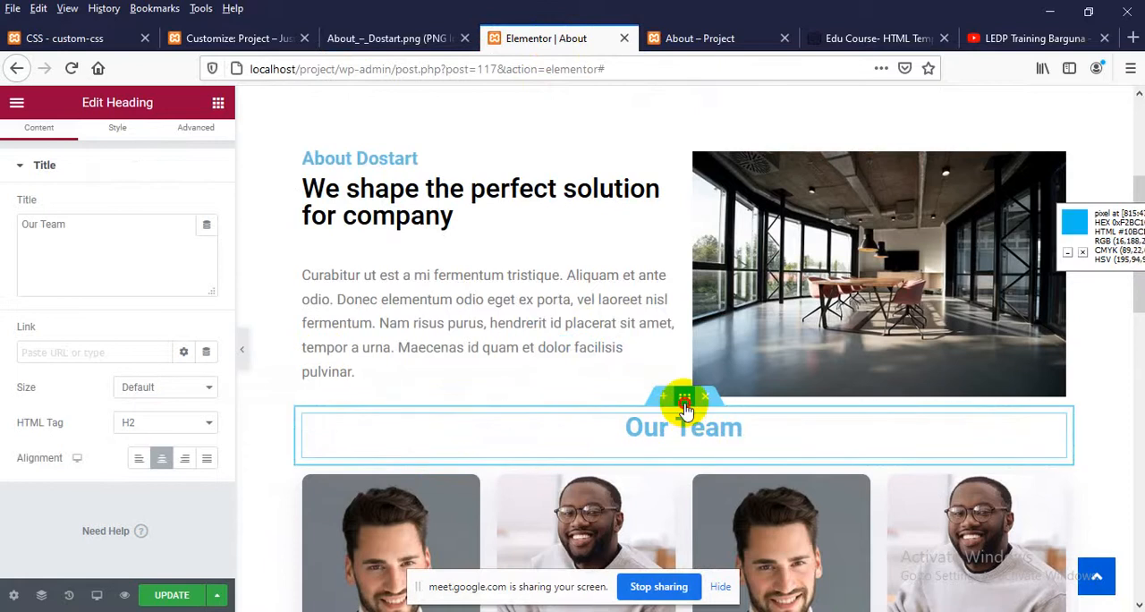
pyautogui.click(684, 399)
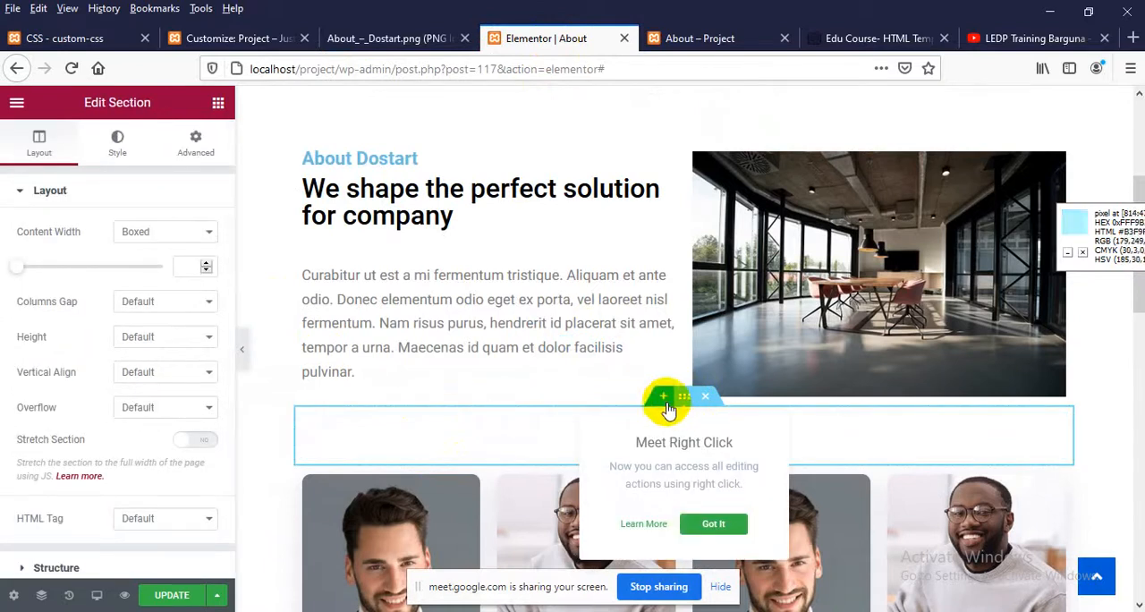
pyautogui.click(207, 140)
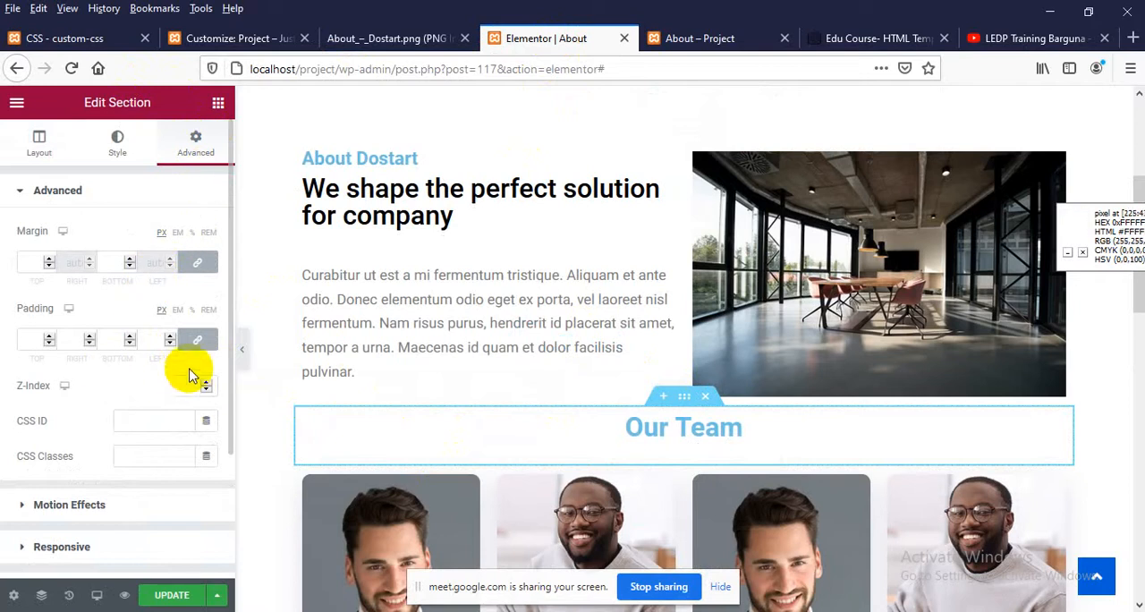
pyautogui.click(191, 339)
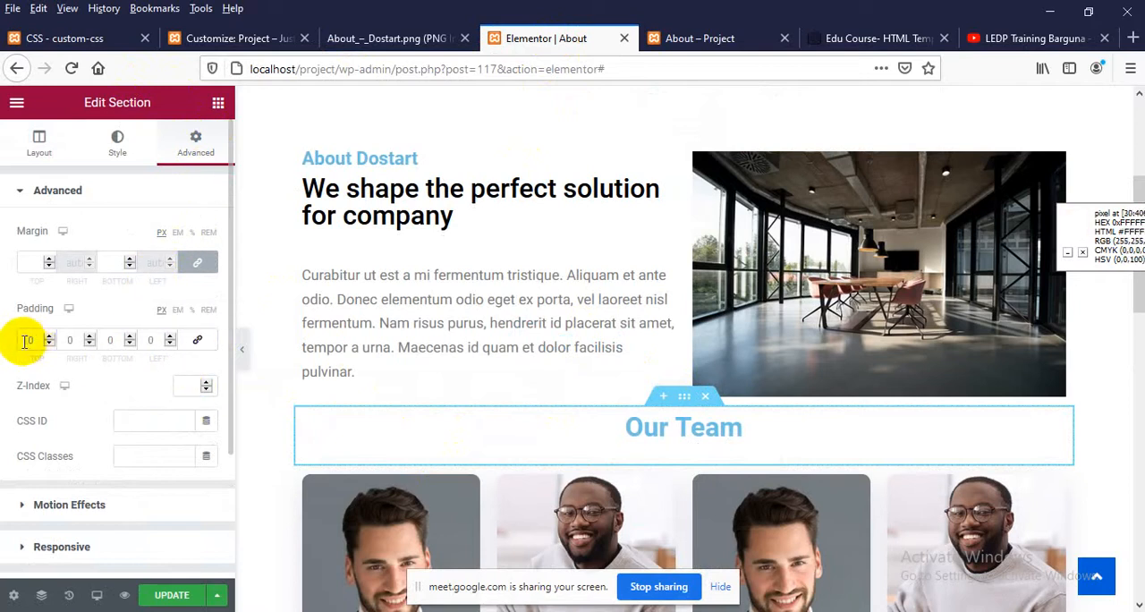
pyautogui.click(27, 340)
pyautogui.write('20')
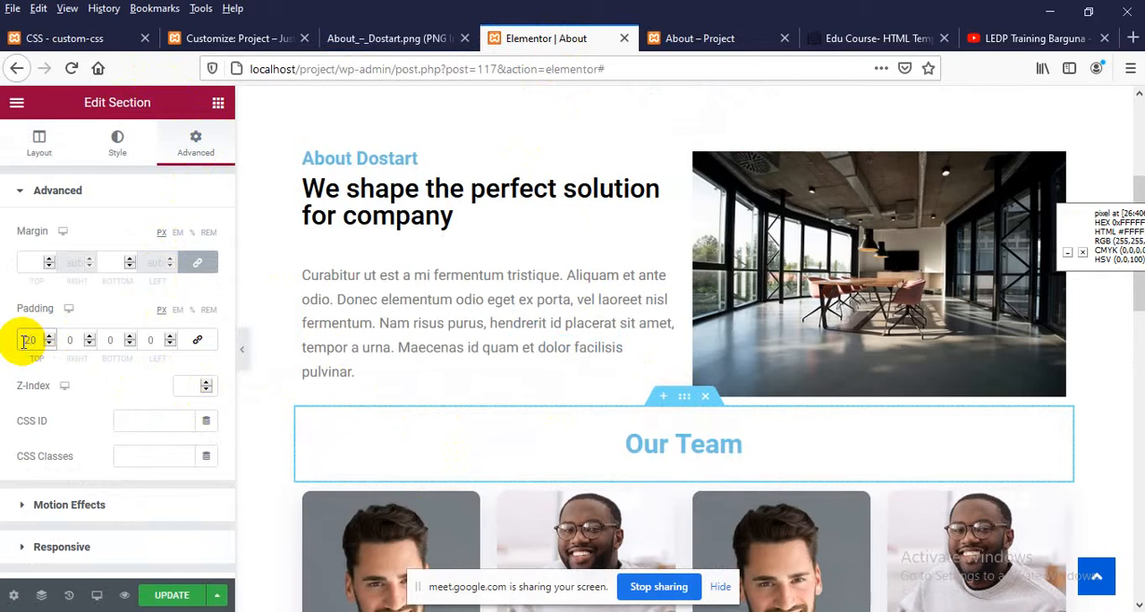
pyautogui.click(169, 596)
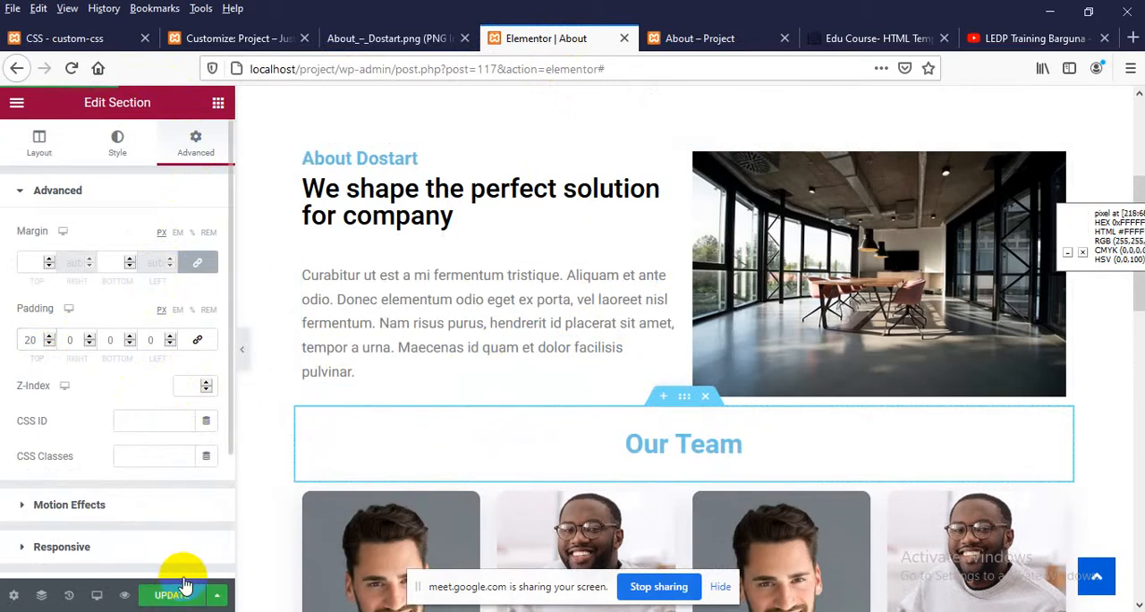
# Reload the live About page and check the spacing around the Our Team heading
pyautogui.click(760, 38)
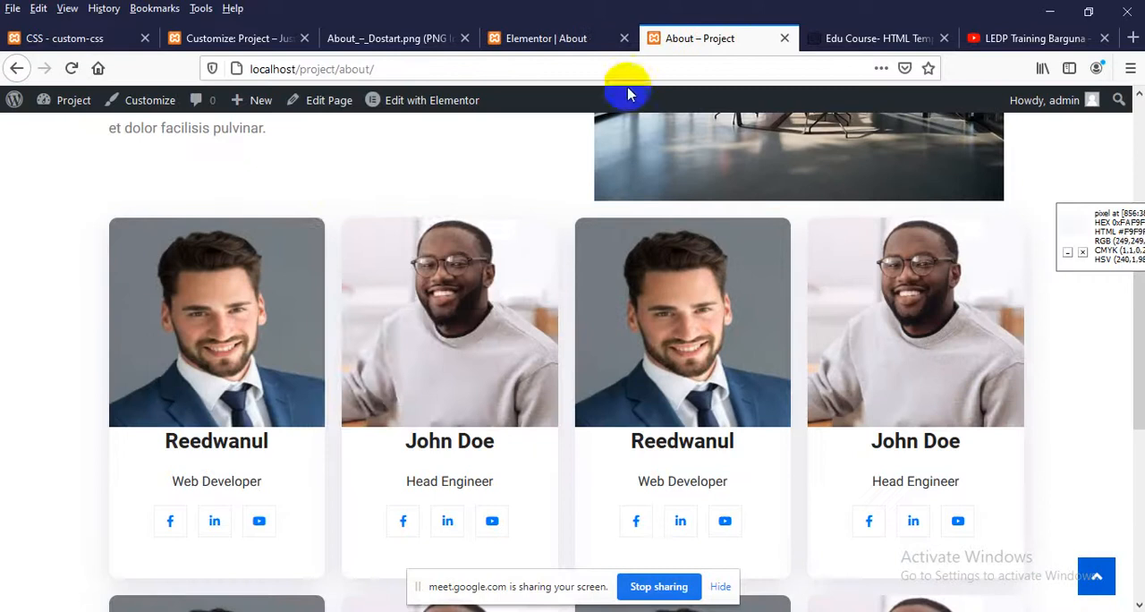
pyautogui.rightClick(302, 189)
pyautogui.click(417, 200)
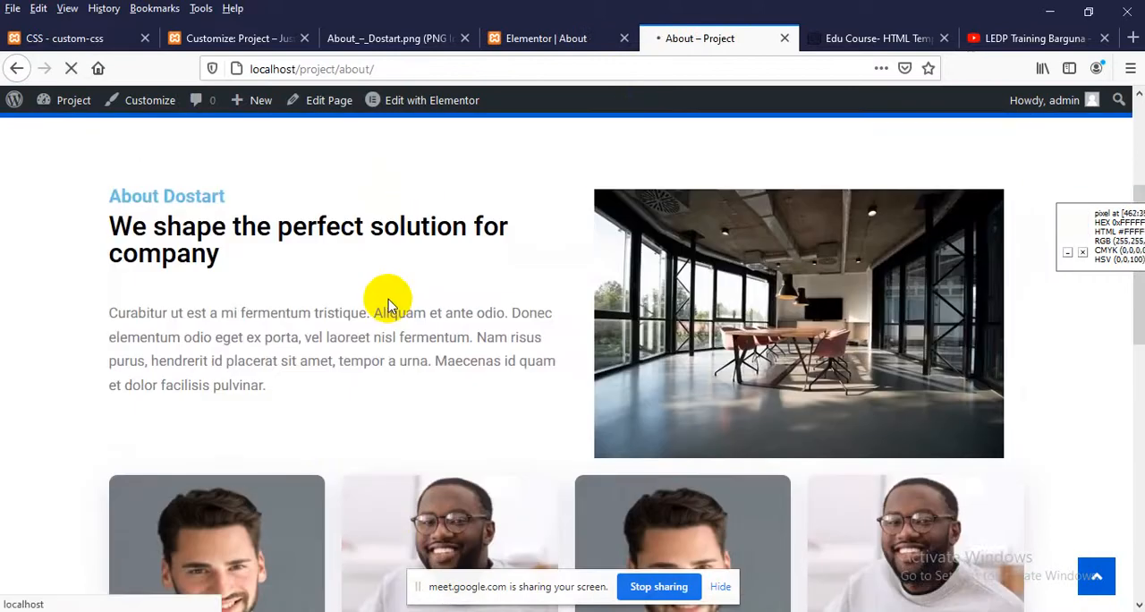
pyautogui.scroll(-3, 388, 298)
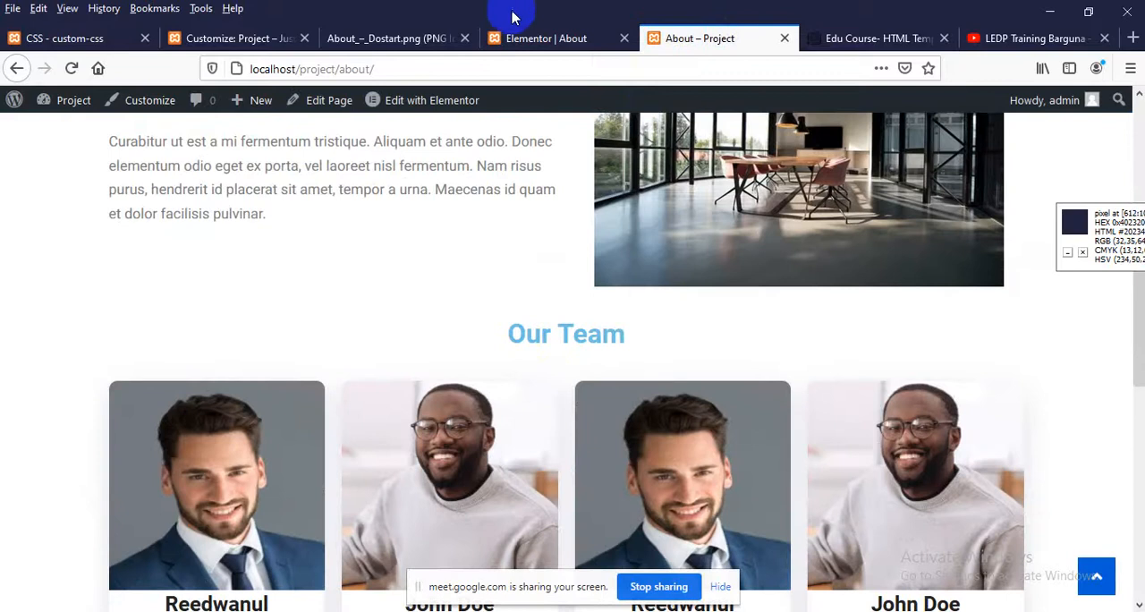
# In the Elementor editor, assign the CSS class about_head to the Our Team heading and update the page
pyautogui.click(550, 39)
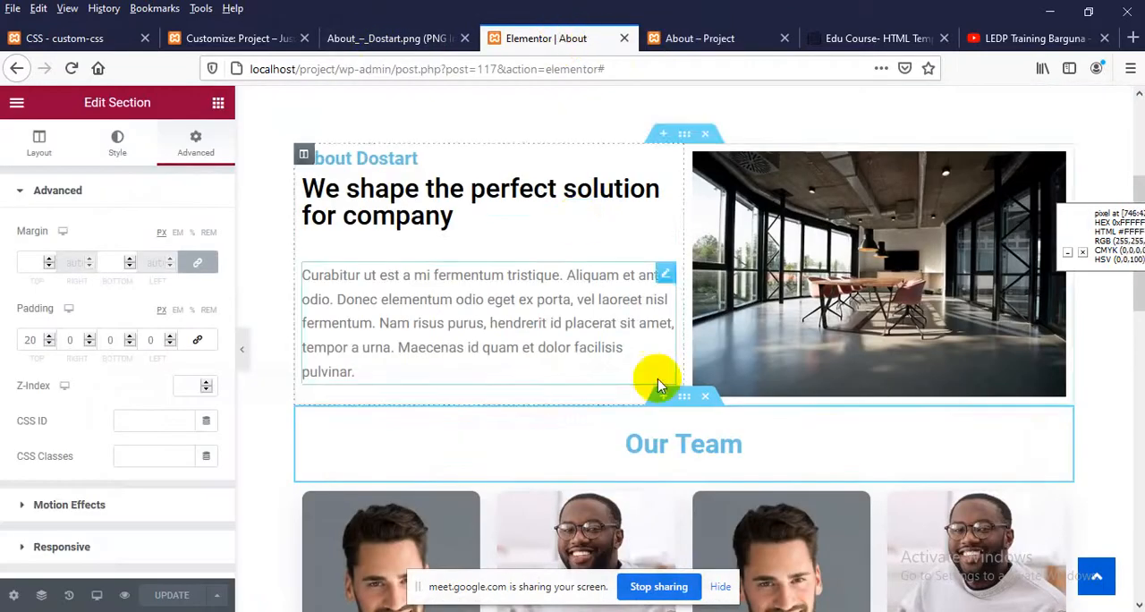
pyautogui.click(690, 38)
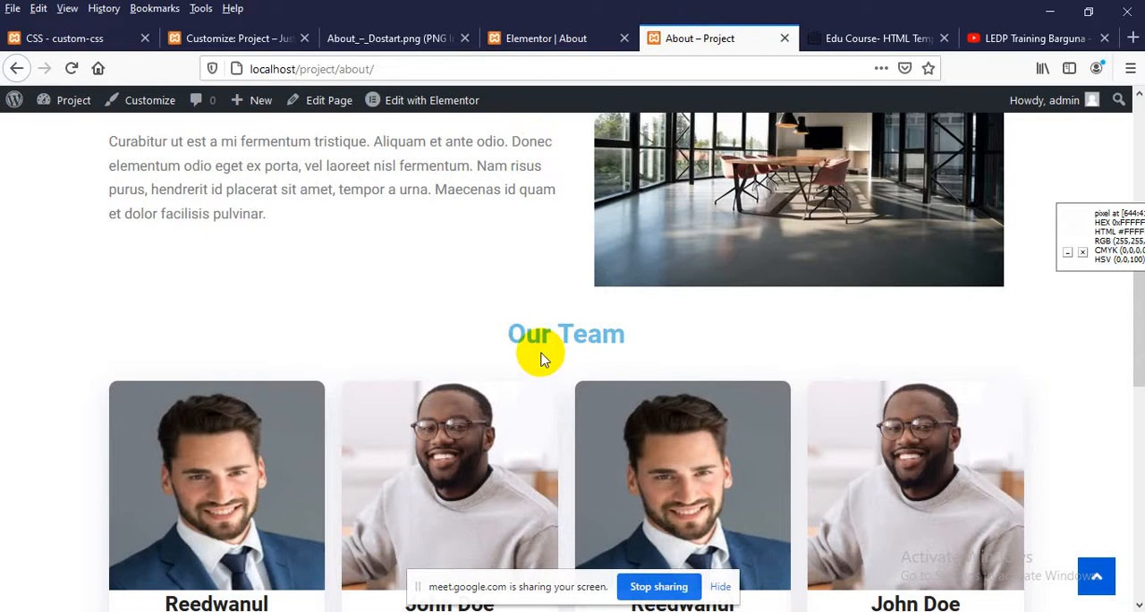
pyautogui.click(576, 38)
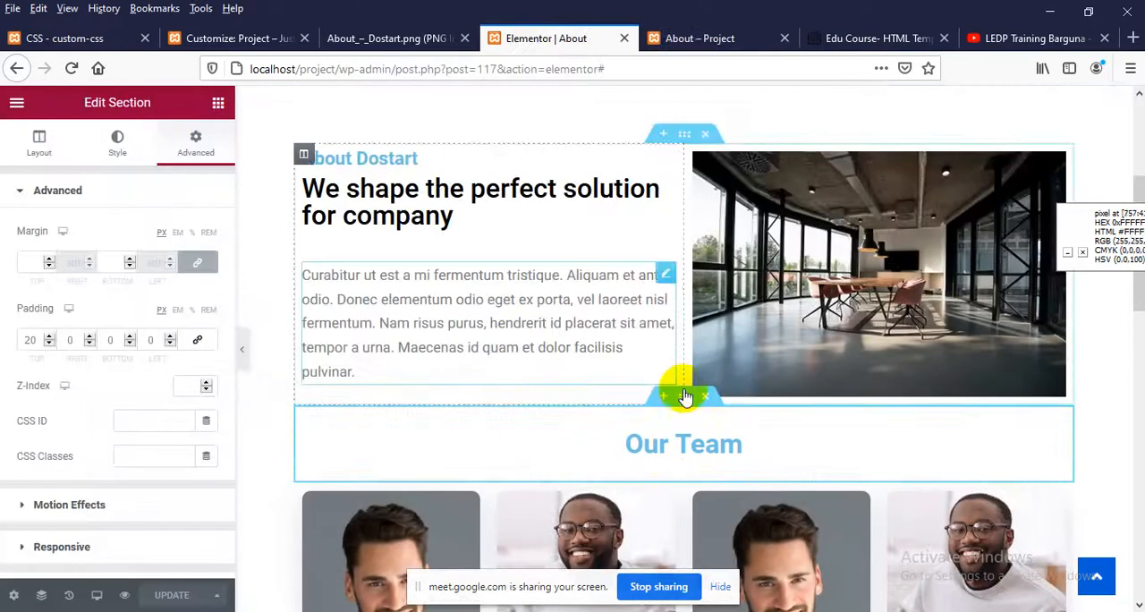
pyautogui.click(680, 444)
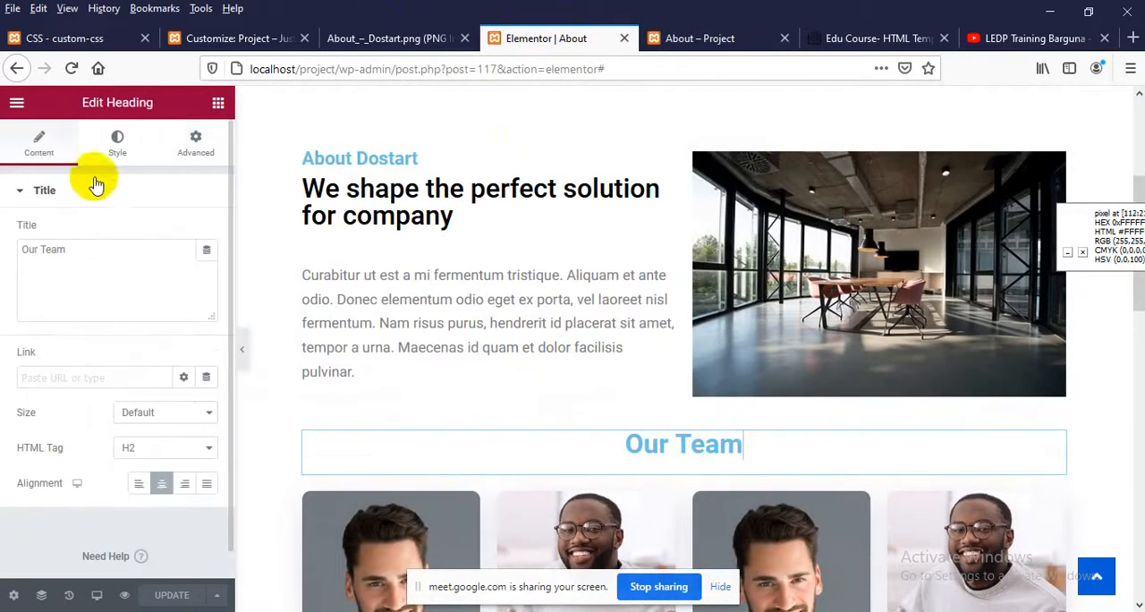
pyautogui.click(196, 143)
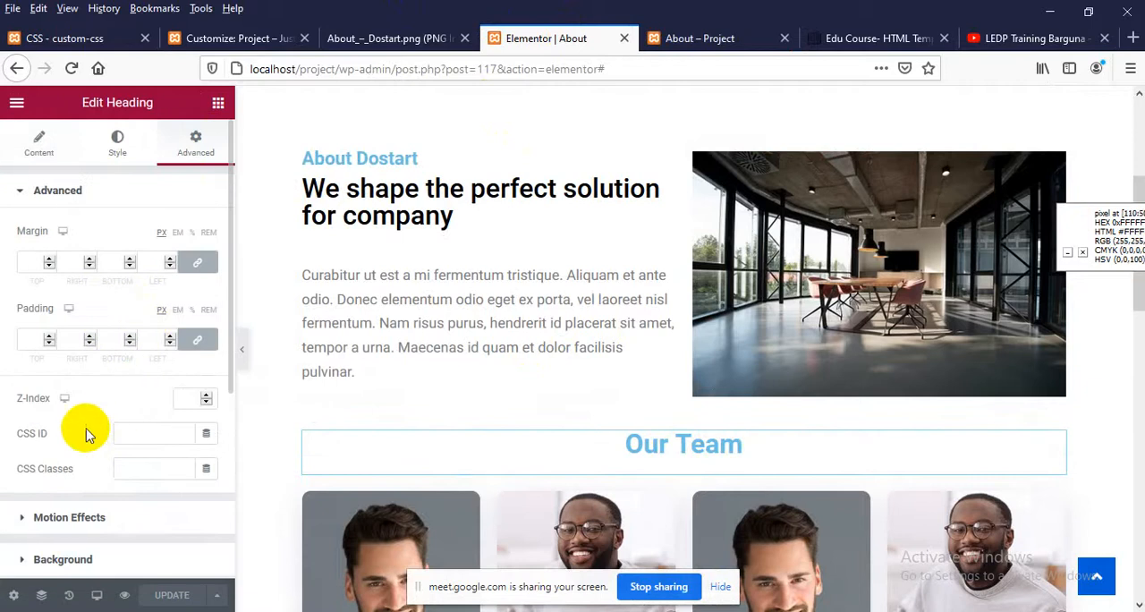
pyautogui.scroll(-1, 116, 429)
pyautogui.click(140, 439)
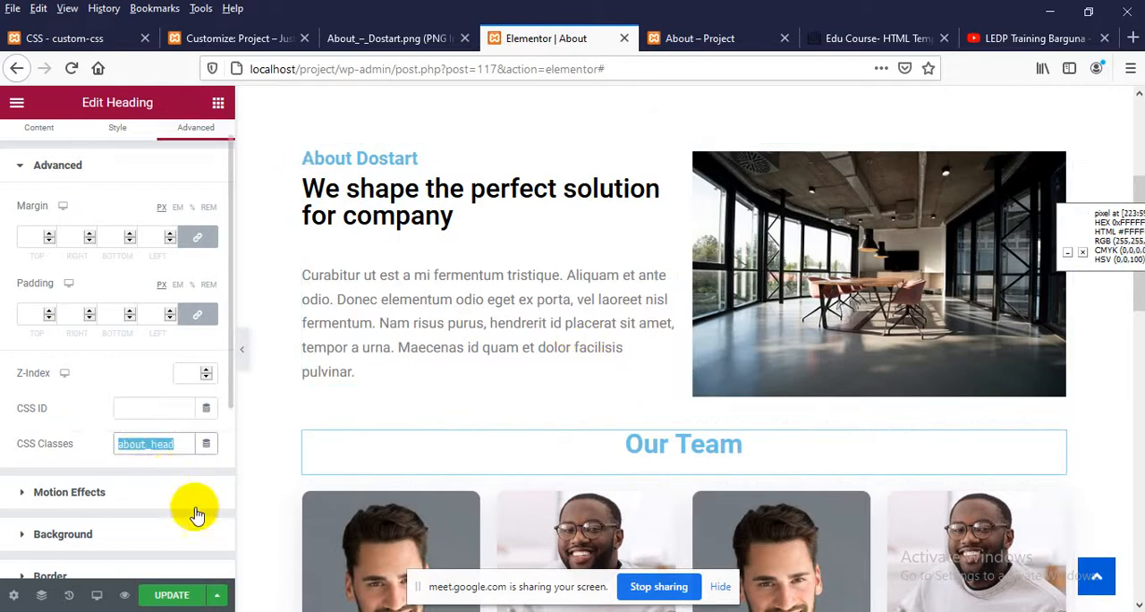
pyautogui.click(166, 593)
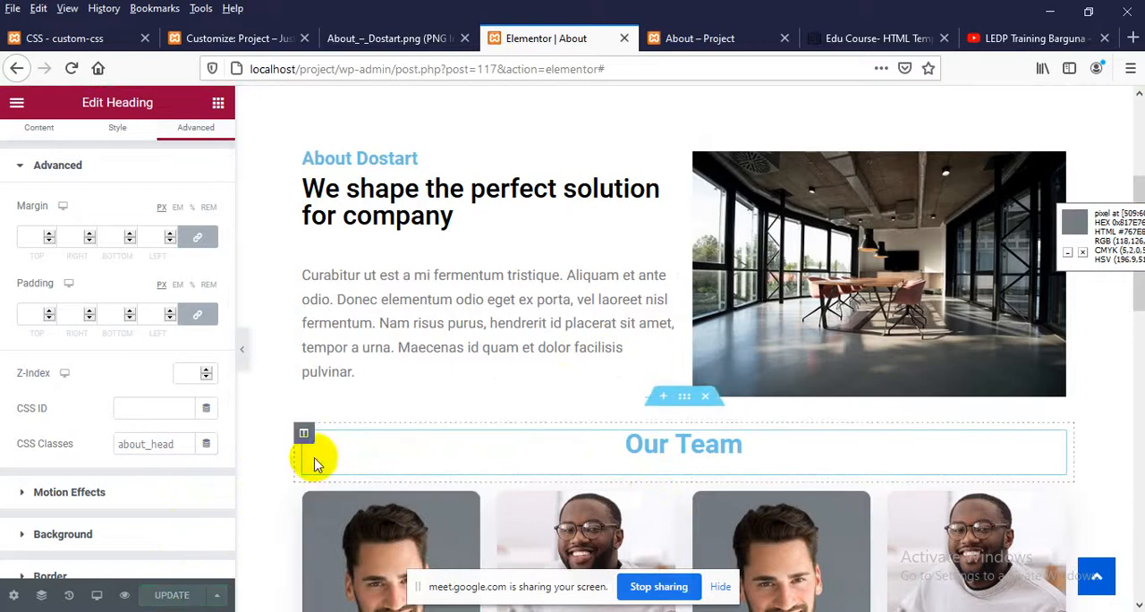
# Reload the live About page and inspect the Our Team heading's wrapper element that carries the about_head class
pyautogui.click(722, 35)
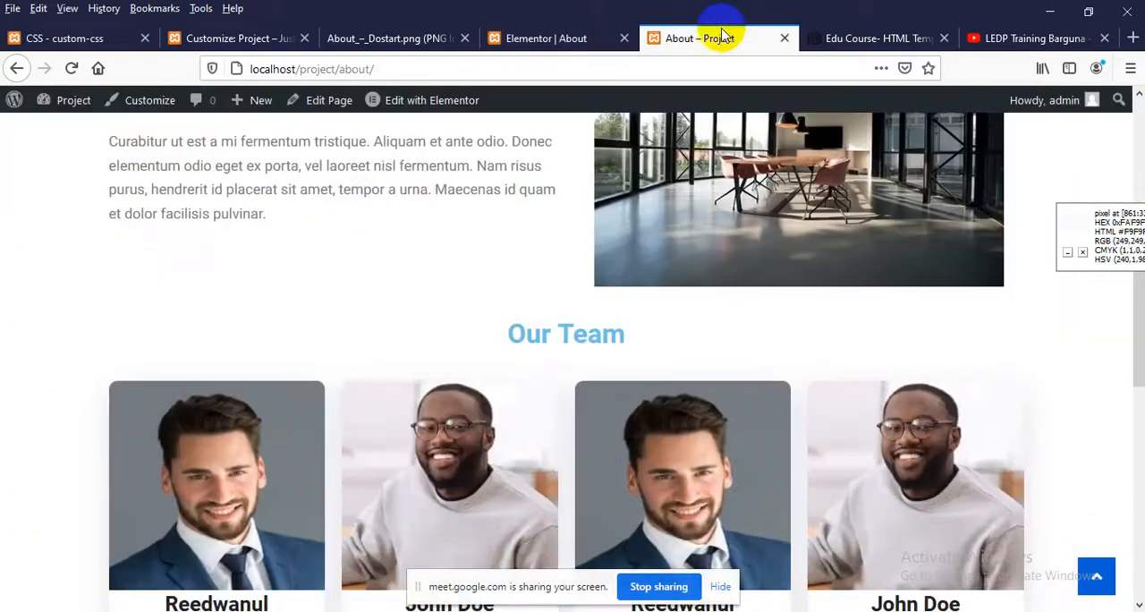
pyautogui.rightClick(364, 231)
pyautogui.click(478, 249)
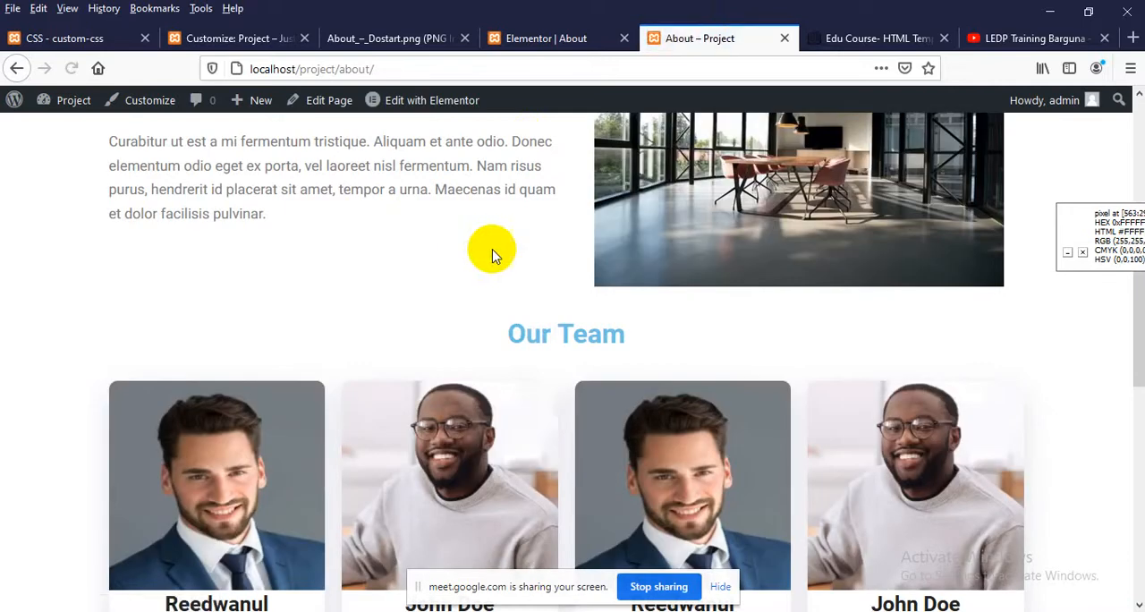
pyautogui.rightClick(554, 300)
pyautogui.click(575, 534)
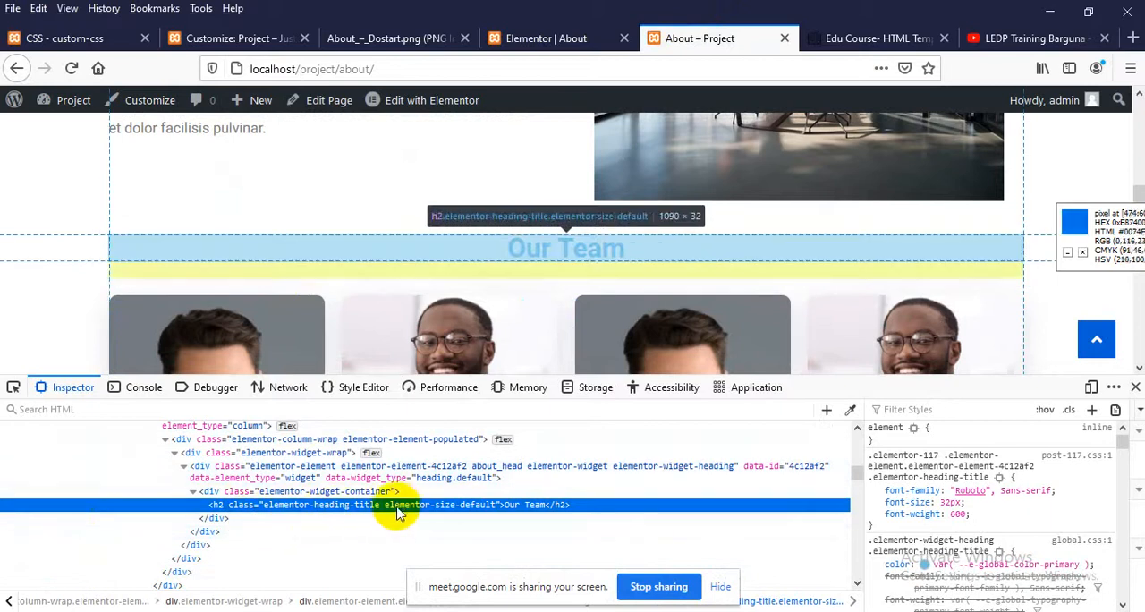
pyautogui.click(483, 471)
pyautogui.press('Print')
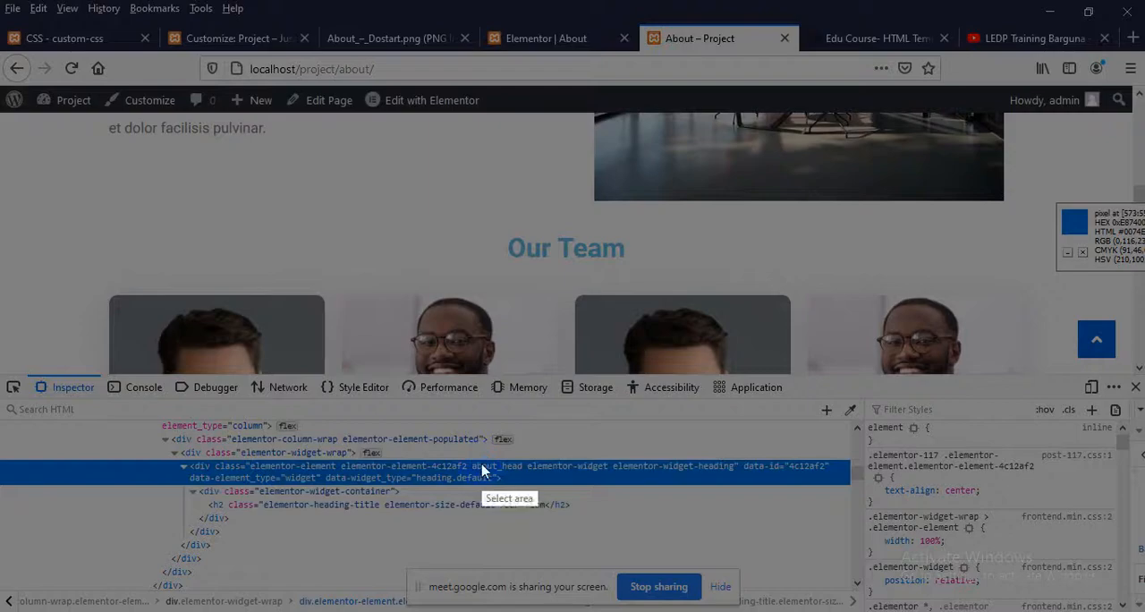
pyautogui.moveTo(332, 122); pyautogui.dragTo(395, 186)
pyautogui.click(383, 206)
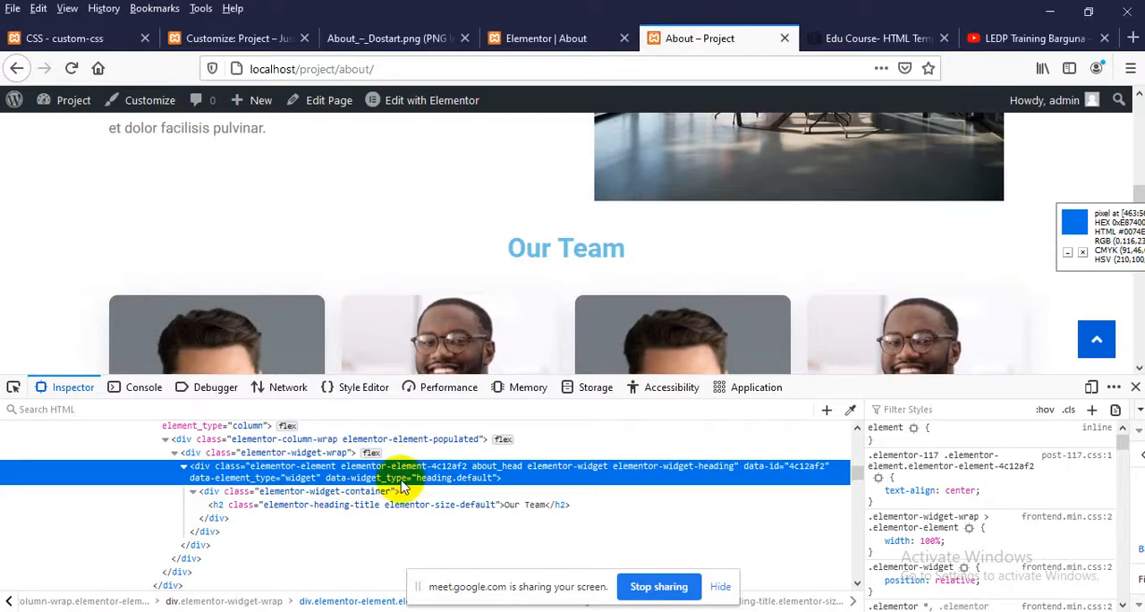
pyautogui.press('Print')
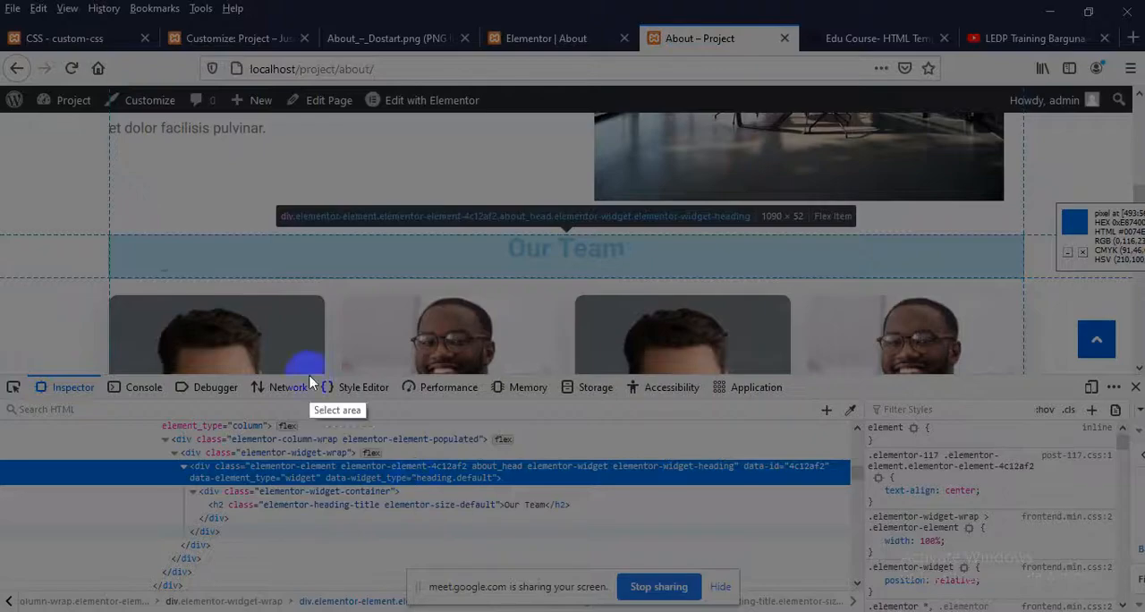
pyautogui.moveTo(107, 235)
pyautogui.mouseDown()
pyautogui.moveTo(859, 285)
pyautogui.moveTo(1022, 268)
pyautogui.moveTo(1012, 265)
pyautogui.moveTo(1025, 280)
pyautogui.mouseUp()
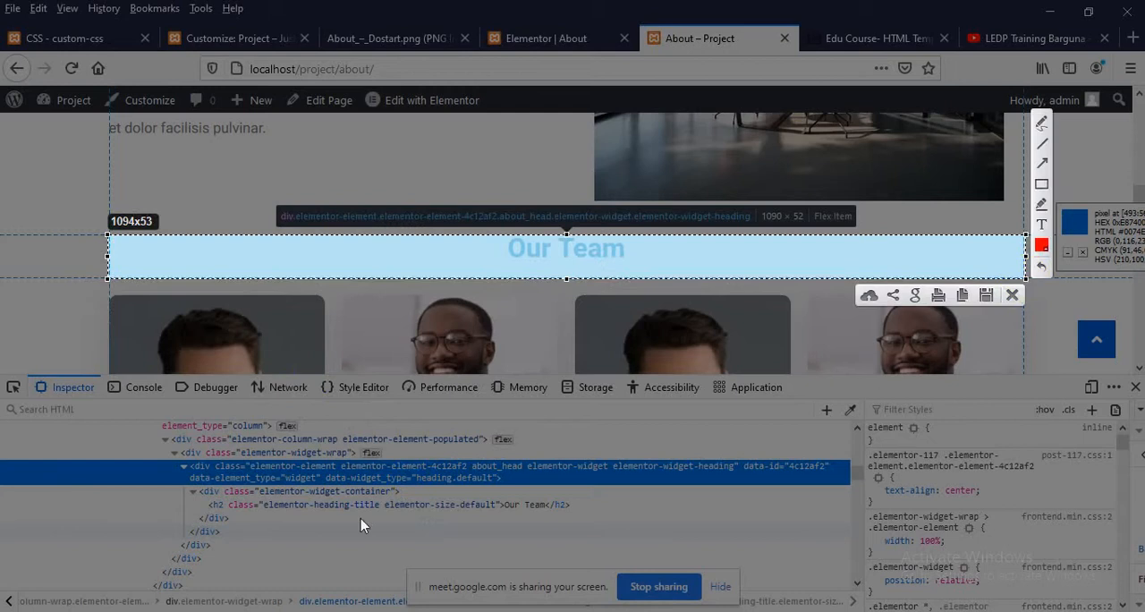
pyautogui.click(984, 296)
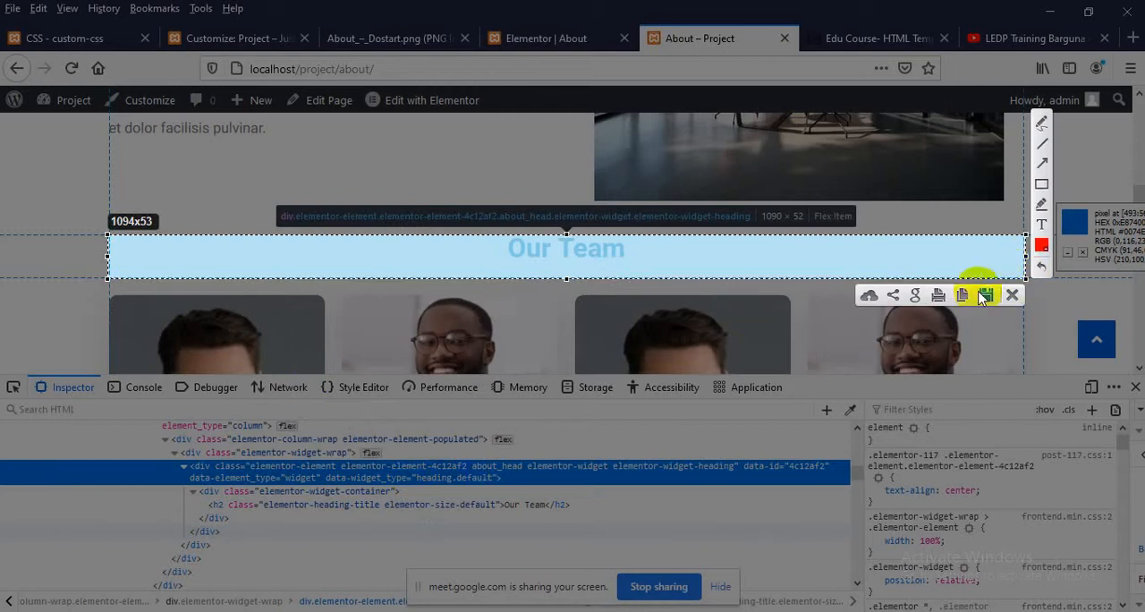
pyautogui.click(1010, 297)
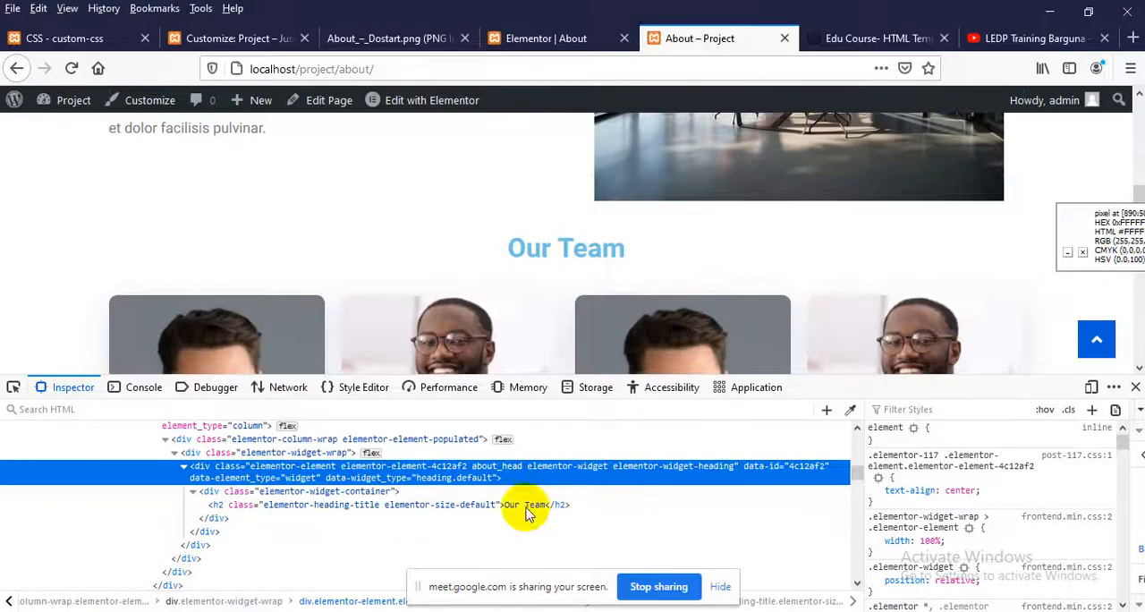
# Inspect the h2 element inside the Our Team heading wrapper and close the page inspector
pyautogui.click(358, 507)
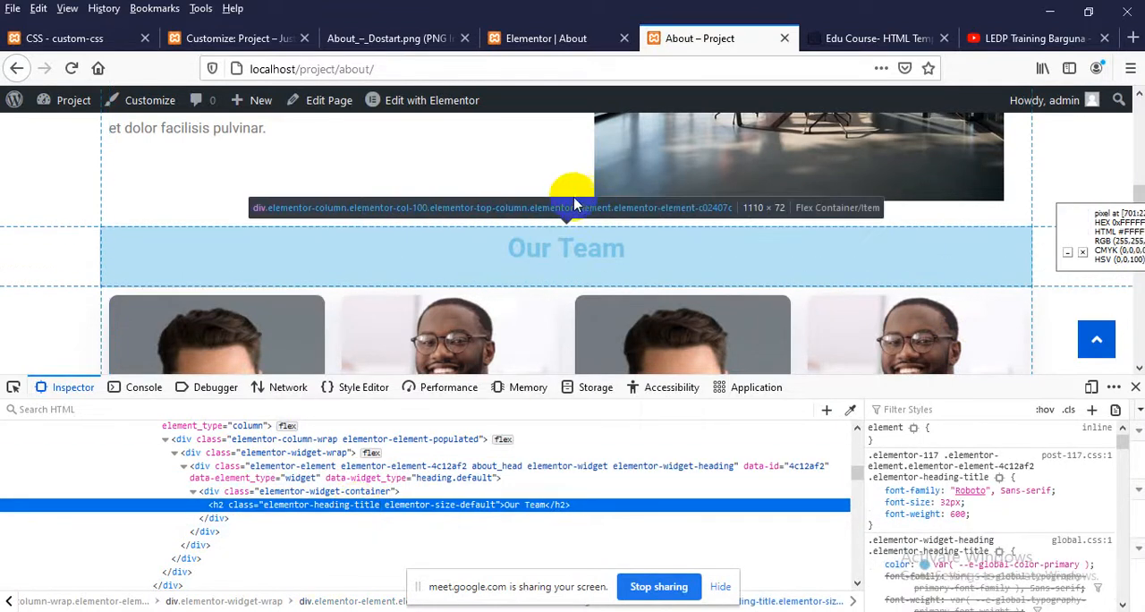
pyautogui.click(1134, 386)
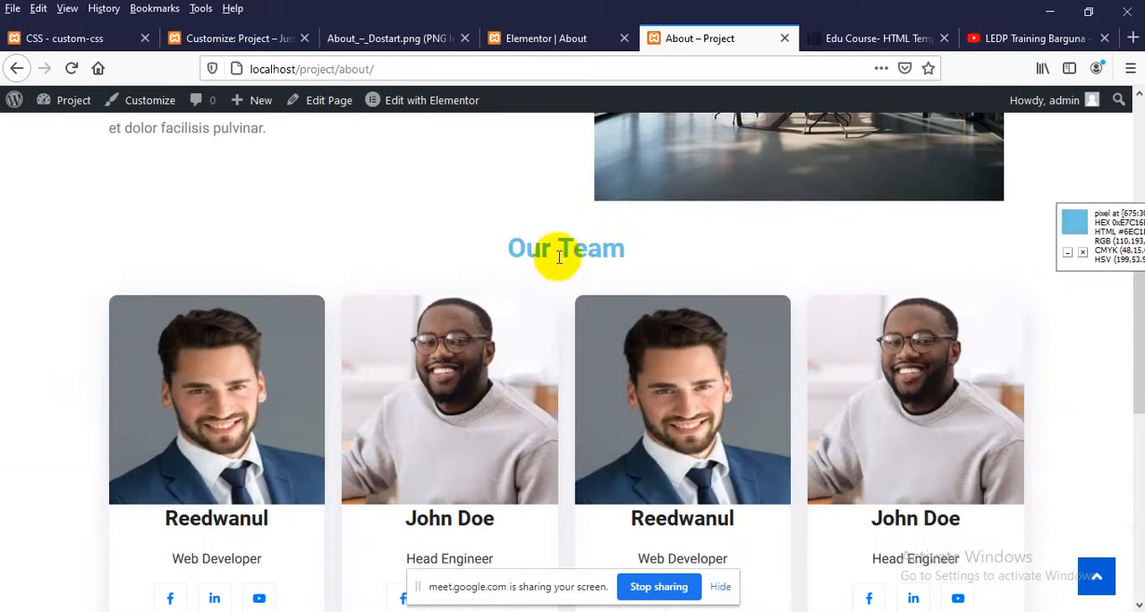
# Move the custom-css browser tab beside the Elementor one and add an empty .about_head:after{} rule below the existing CSS rules
pyautogui.click(264, 38)
pyautogui.moveTo(130, 42); pyautogui.dragTo(447, 45)
pyautogui.scroll(-3, 393, 379)
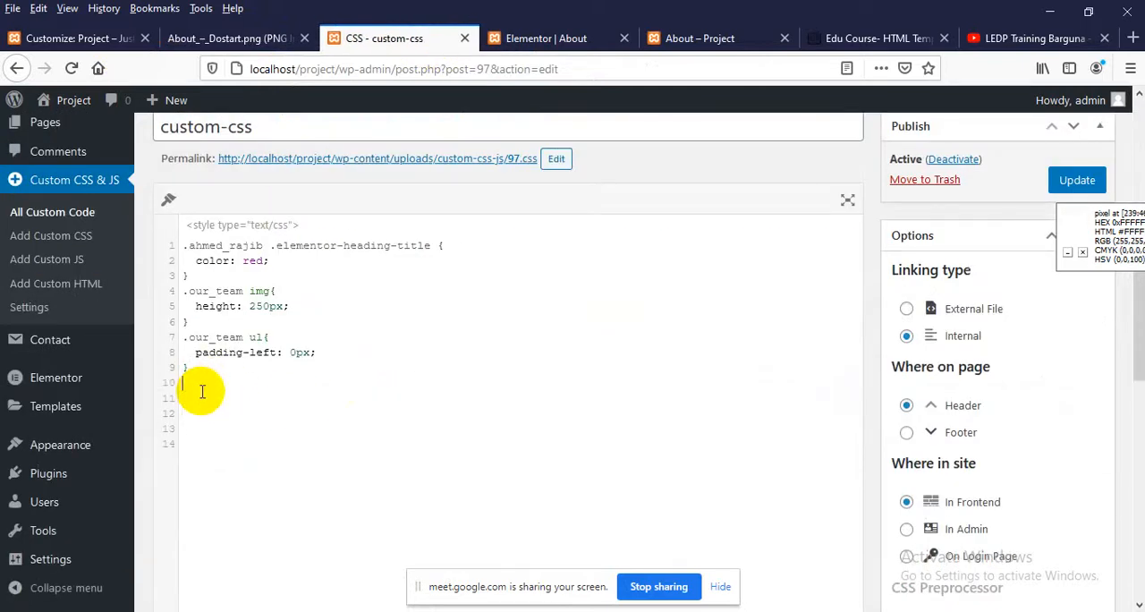
pyautogui.write('about_head:after()')
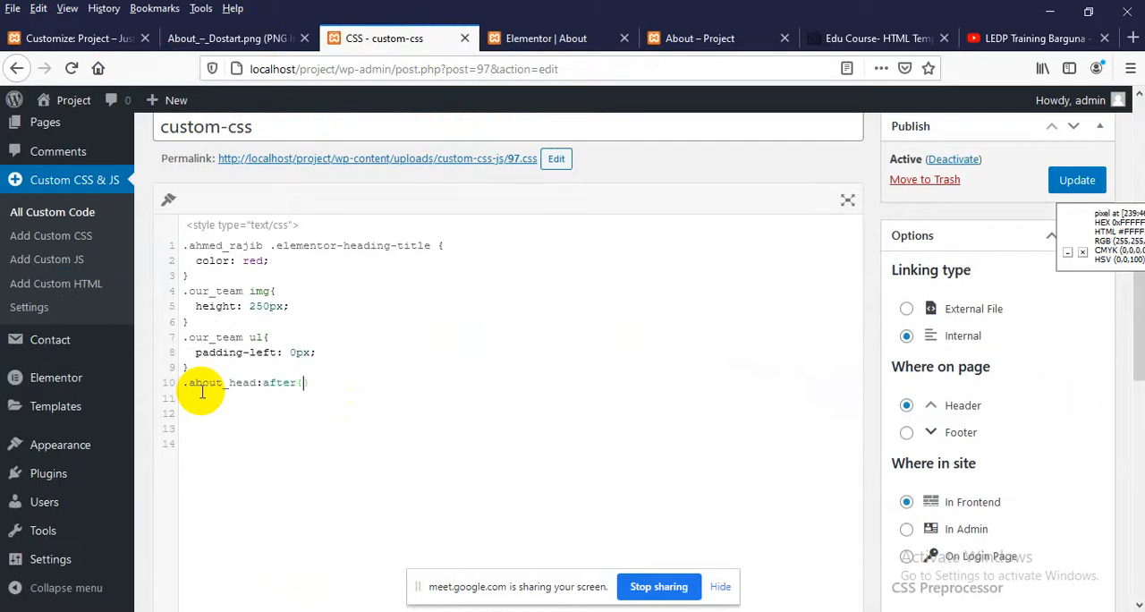
# Insert an .about_head{} rule with position:relative above the .about_head:after rule
pyautogui.press('Up')
pyautogui.press('Return')
pyautogui.write('.about')
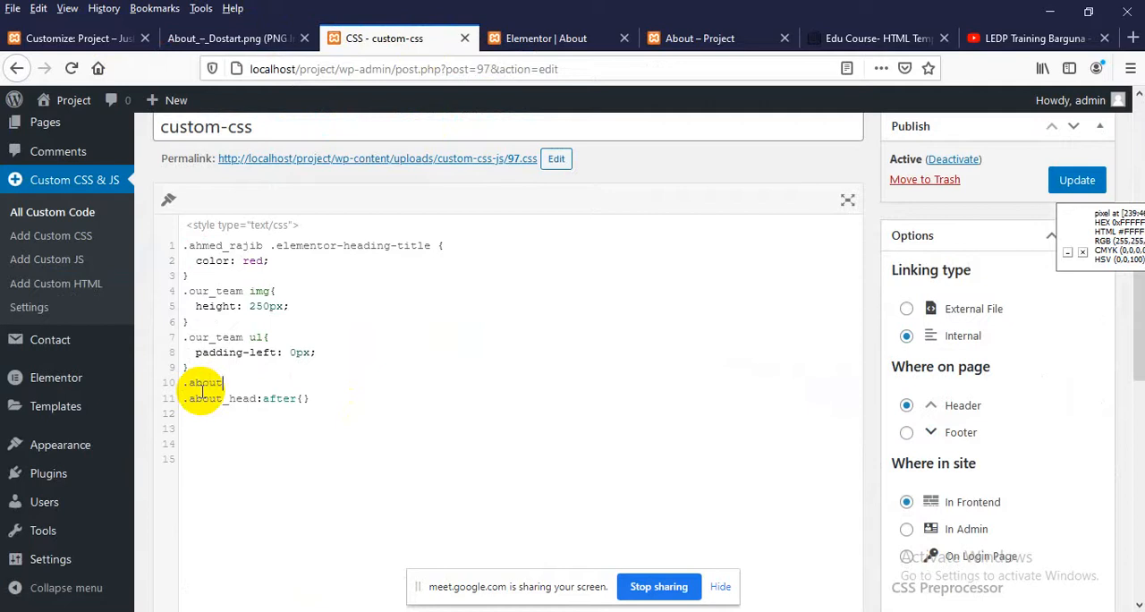
pyautogui.write('_head{')
pyautogui.press('Return')
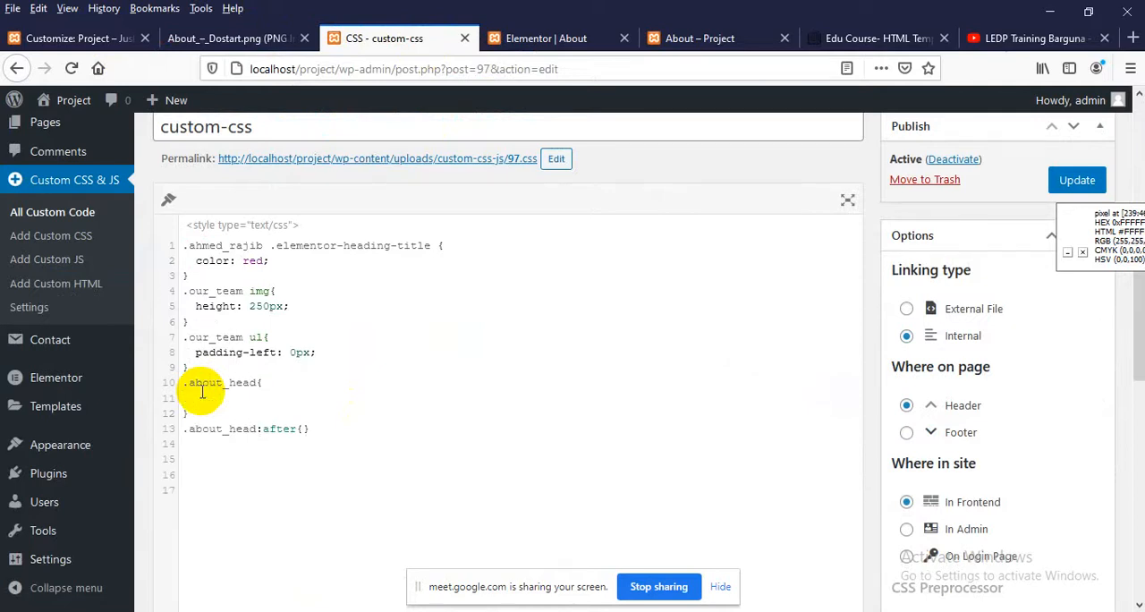
pyautogui.write('pos')
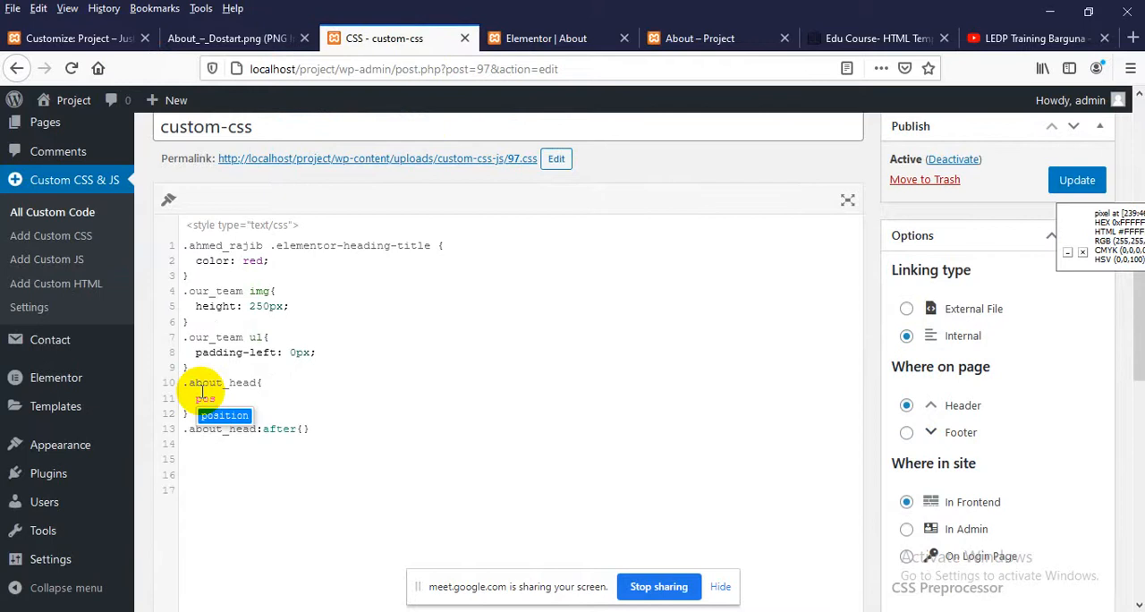
pyautogui.press('Return')
pyautogui.write(':relat')
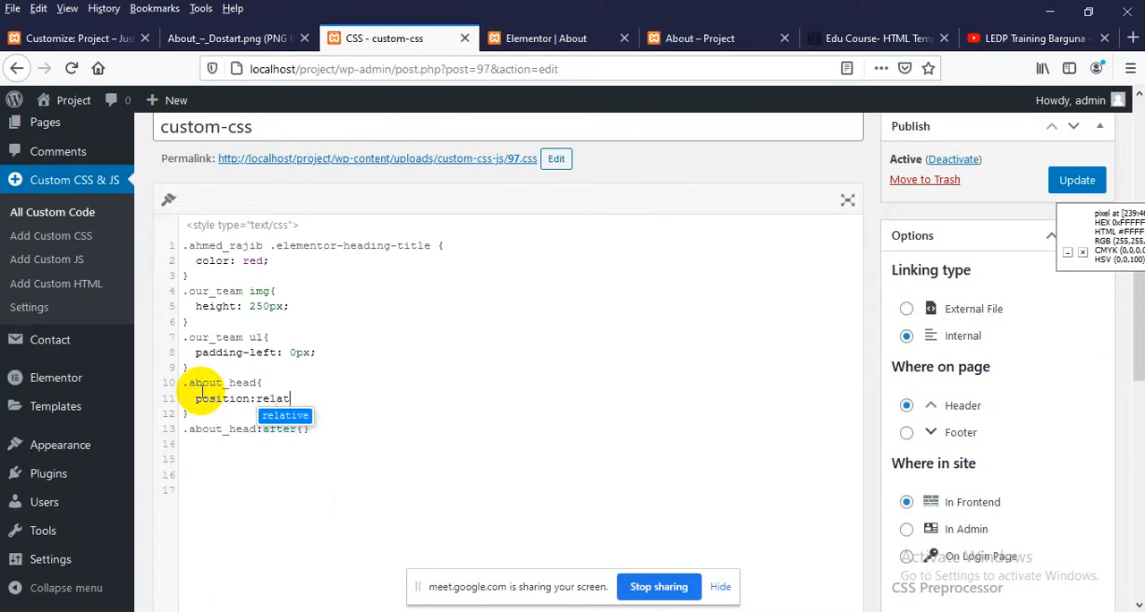
pyautogui.write('ive;')
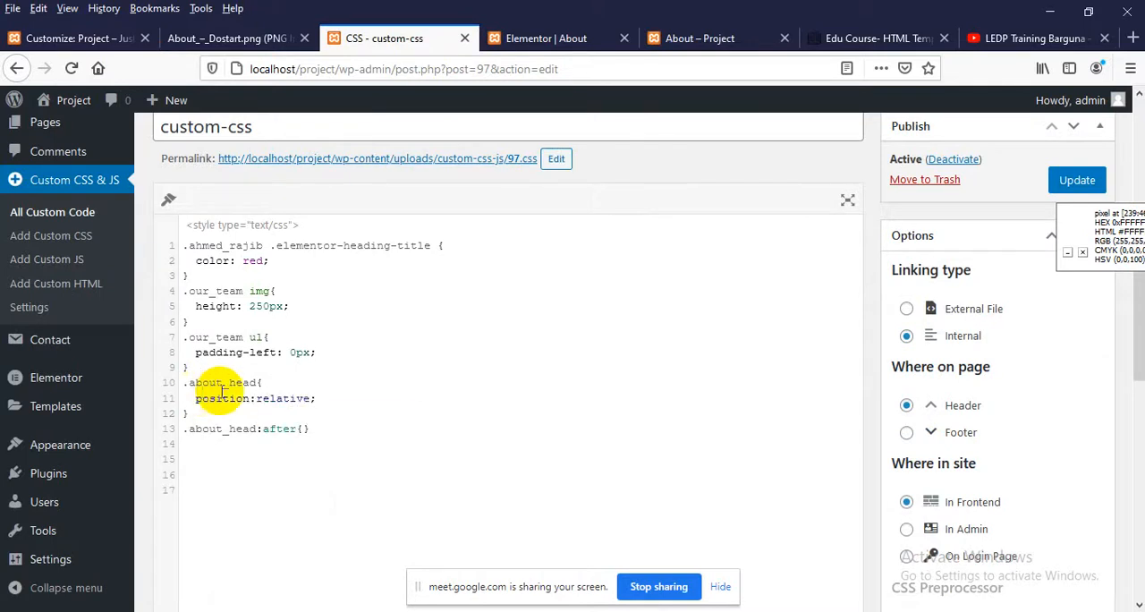
# Fill the .about_head:after rule with content: '' followed by position: absolute
pyautogui.click(303, 429)
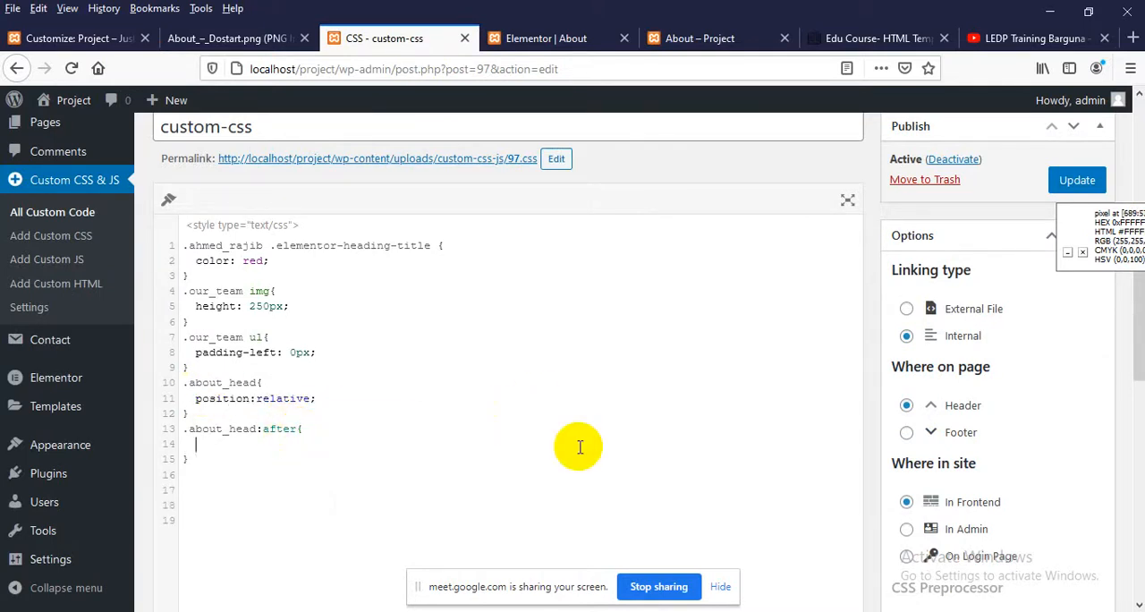
pyautogui.write('posit')
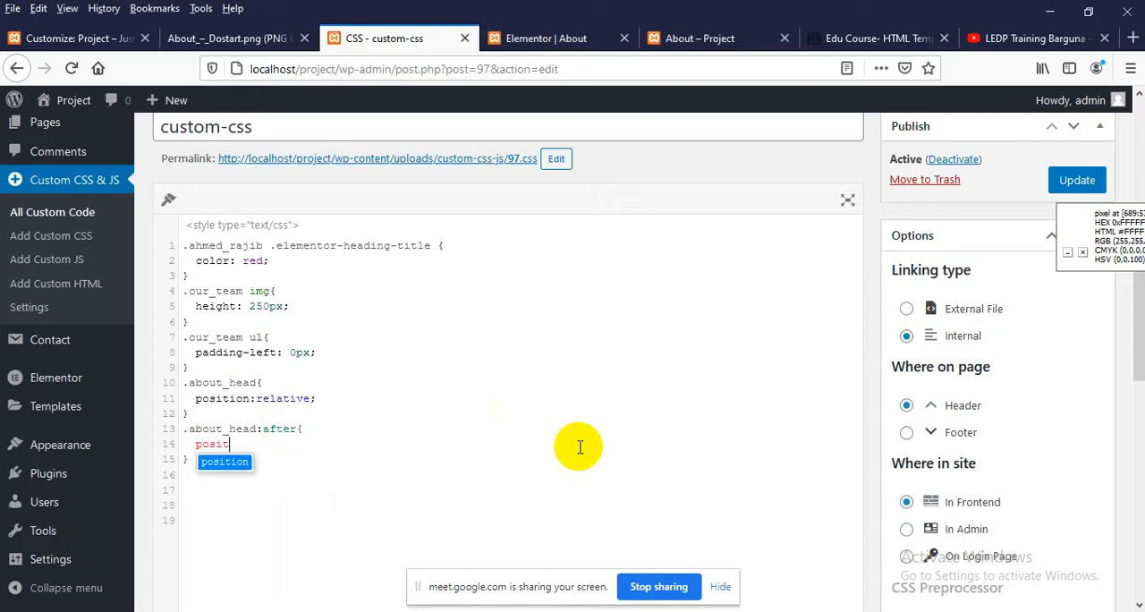
pyautogui.write('ion: absolute;')
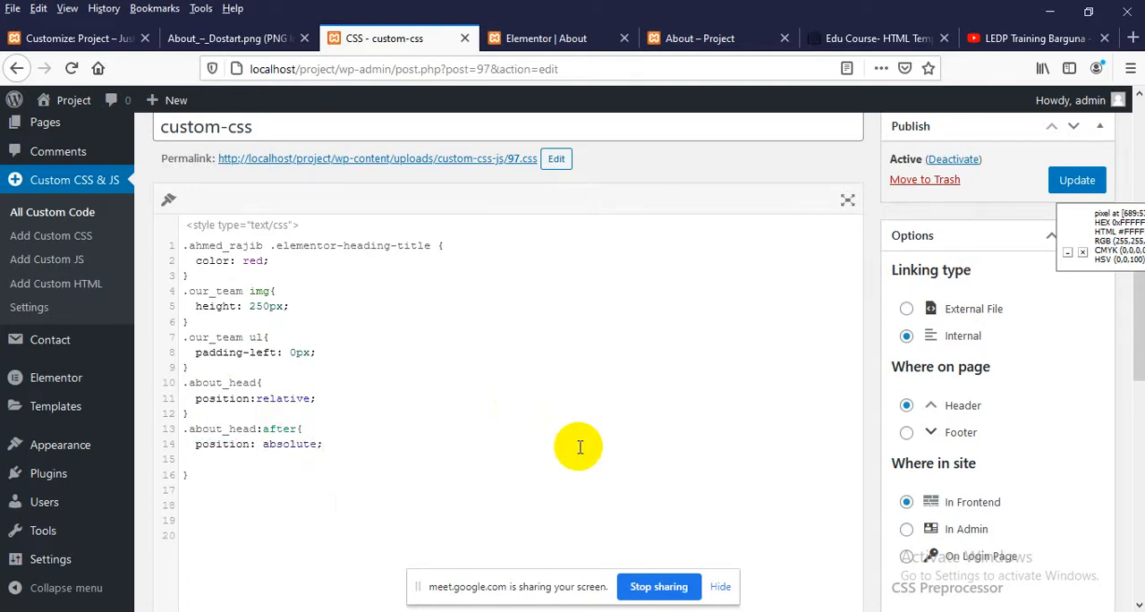
pyautogui.click(324, 436)
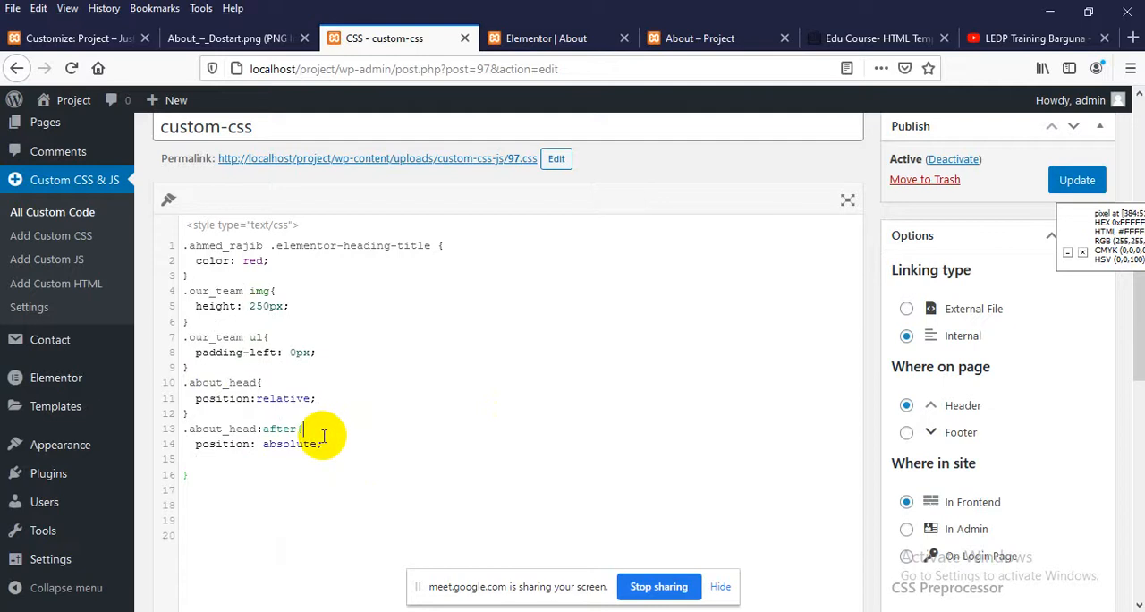
pyautogui.press('Return')
pyautogui.write("content: '';")
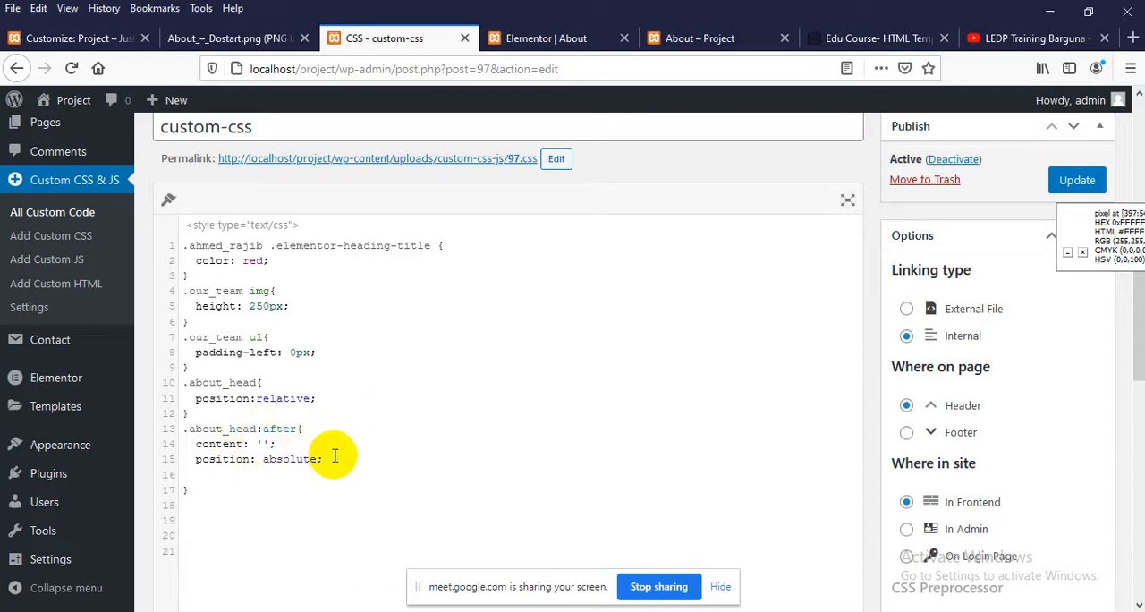
# Add height: 1px, width: 50px and a background property without a value to the .about_head:after rule
pyautogui.click(212, 476)
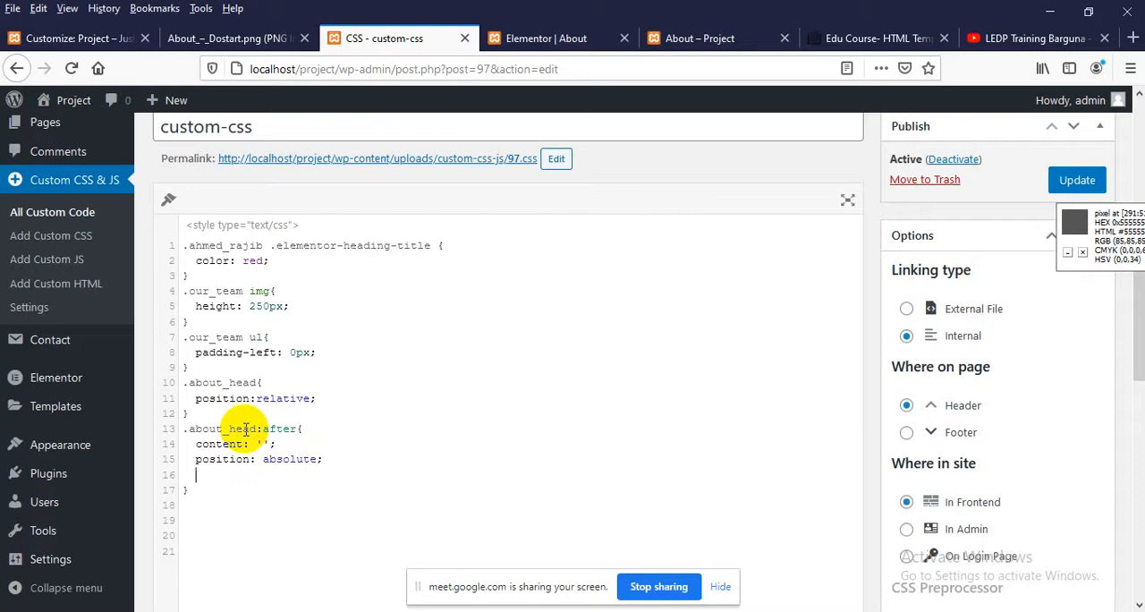
pyautogui.write('eight:')
pyautogui.write(' 2px')
pyautogui.press('BackSpace')
pyautogui.press('BackSpace')
pyautogui.press('BackSpace')
pyautogui.write('1px;   ')
pyautogui.write('width:')
pyautogui.write(' 50px;   ')
pyautogui.write('background:')
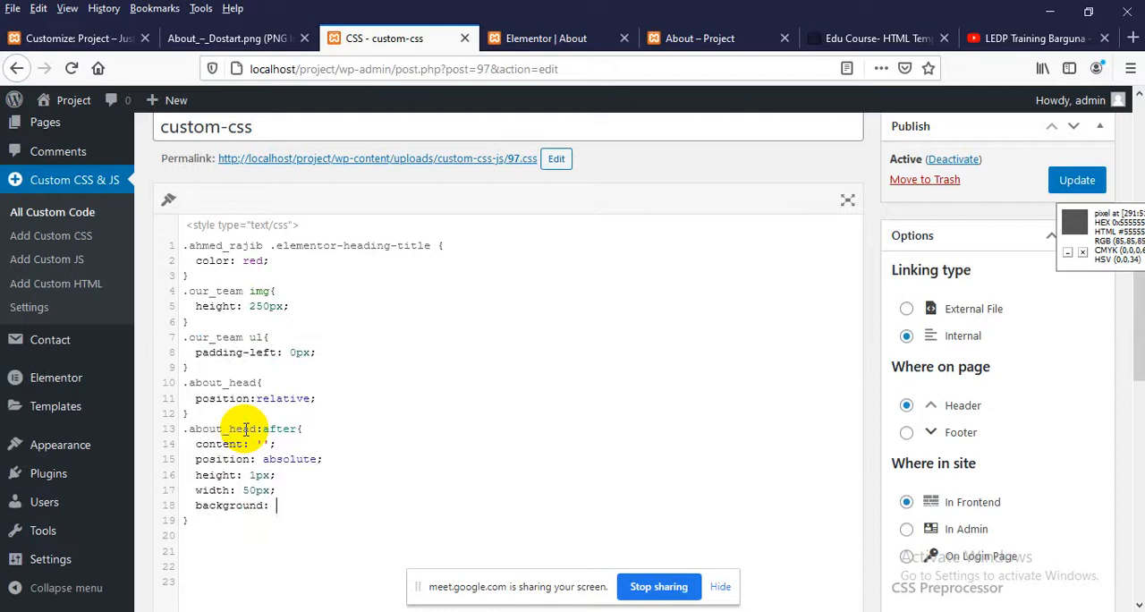
# Inspect the Our Team heading's styles on the live About page and close the page inspector
pyautogui.click(702, 39)
pyautogui.rightClick(559, 237)
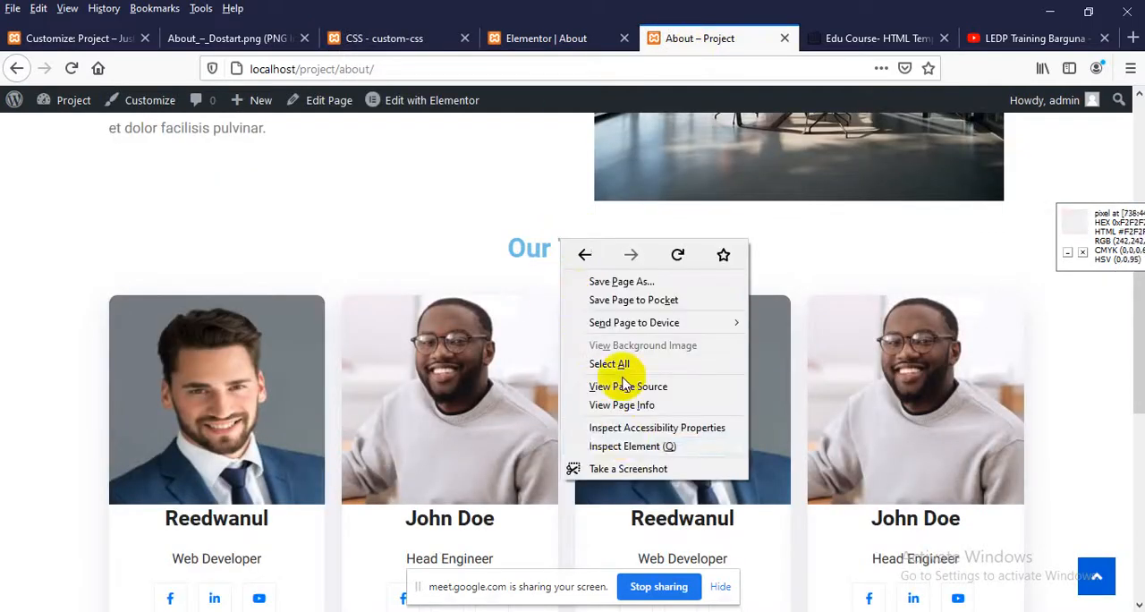
pyautogui.click(617, 442)
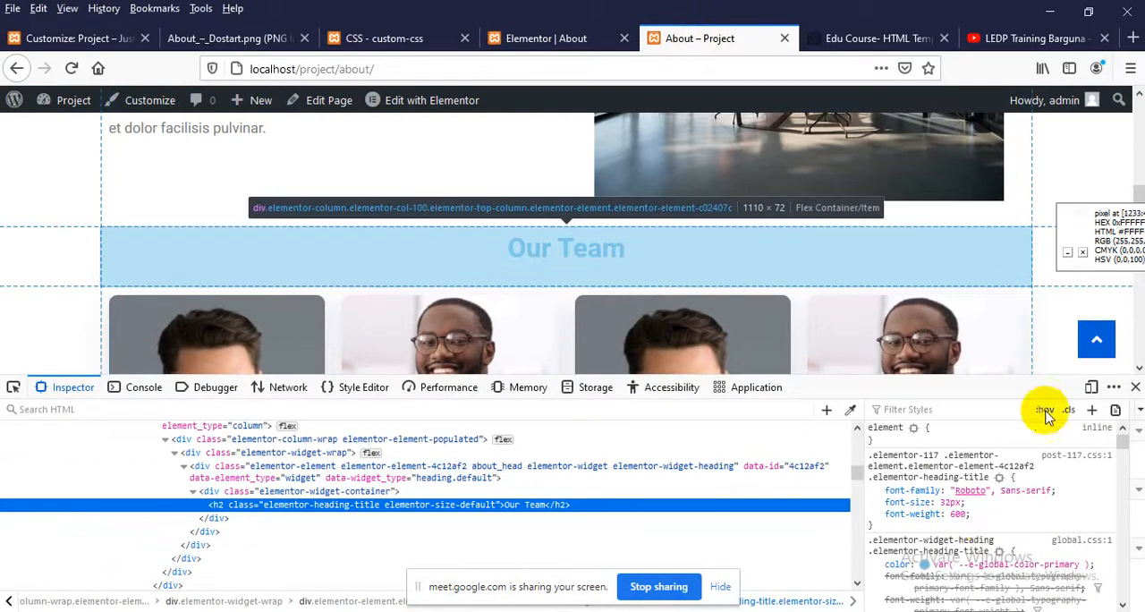
pyautogui.click(1135, 387)
# Copy the About Dostart heading's color #6ABEE2 from the page inspector and use it as the .about_head:after background value
pyautogui.rightClick(187, 193)
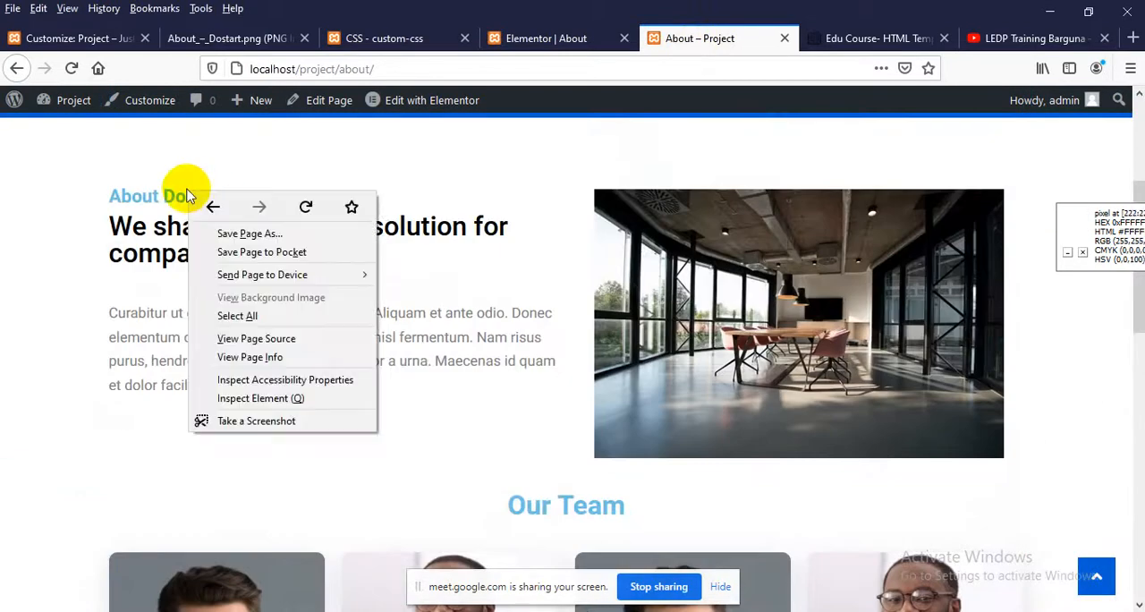
pyautogui.click(237, 400)
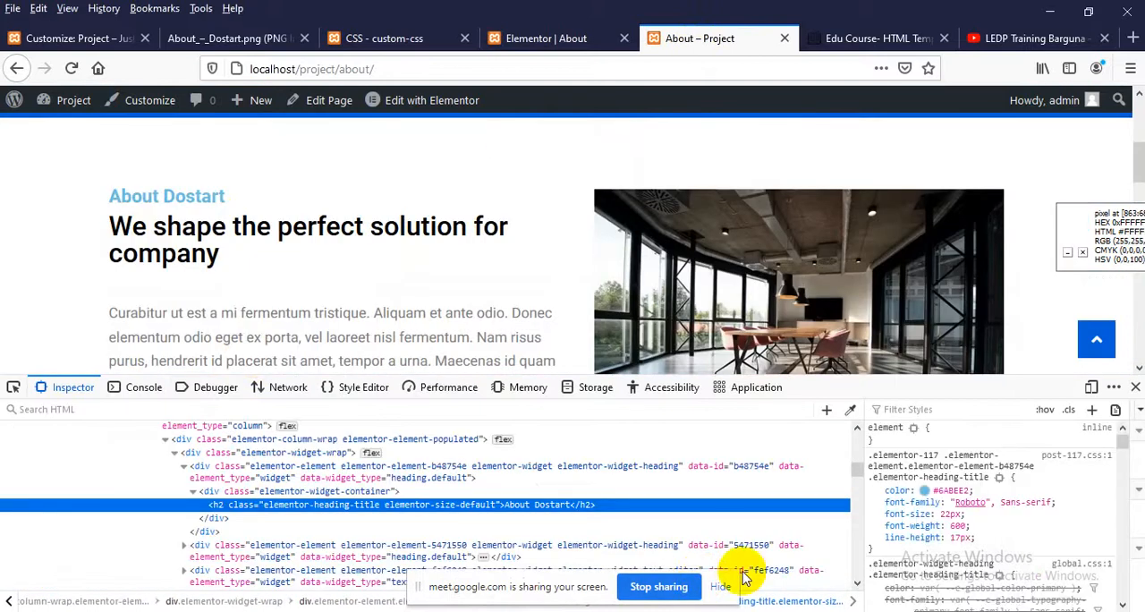
pyautogui.click(939, 491)
pyautogui.hotkey('ctrl', 'c')
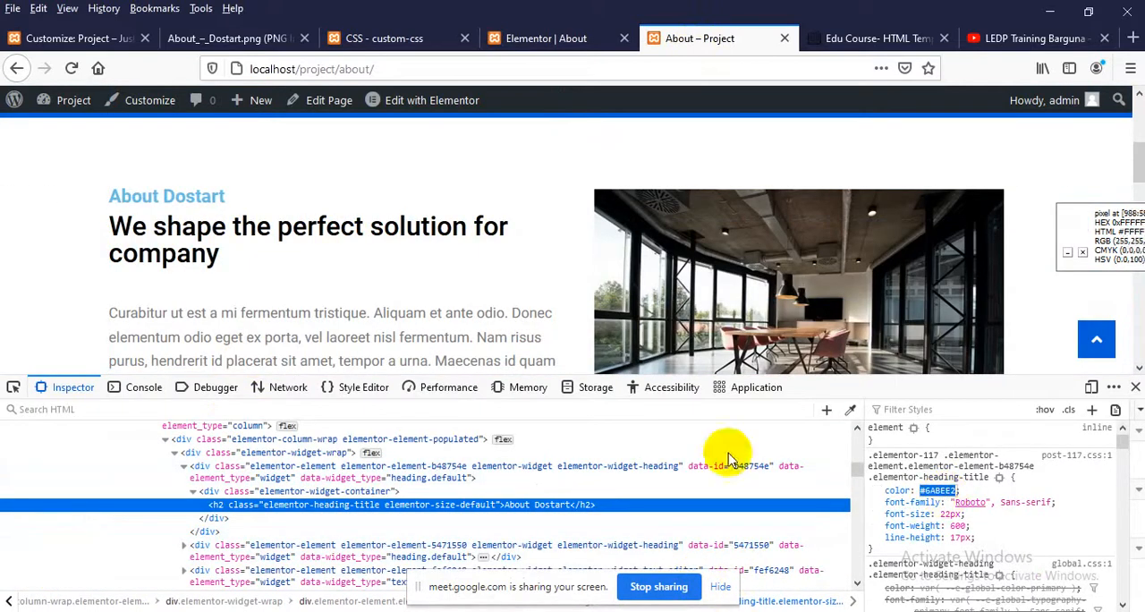
pyautogui.click(344, 36)
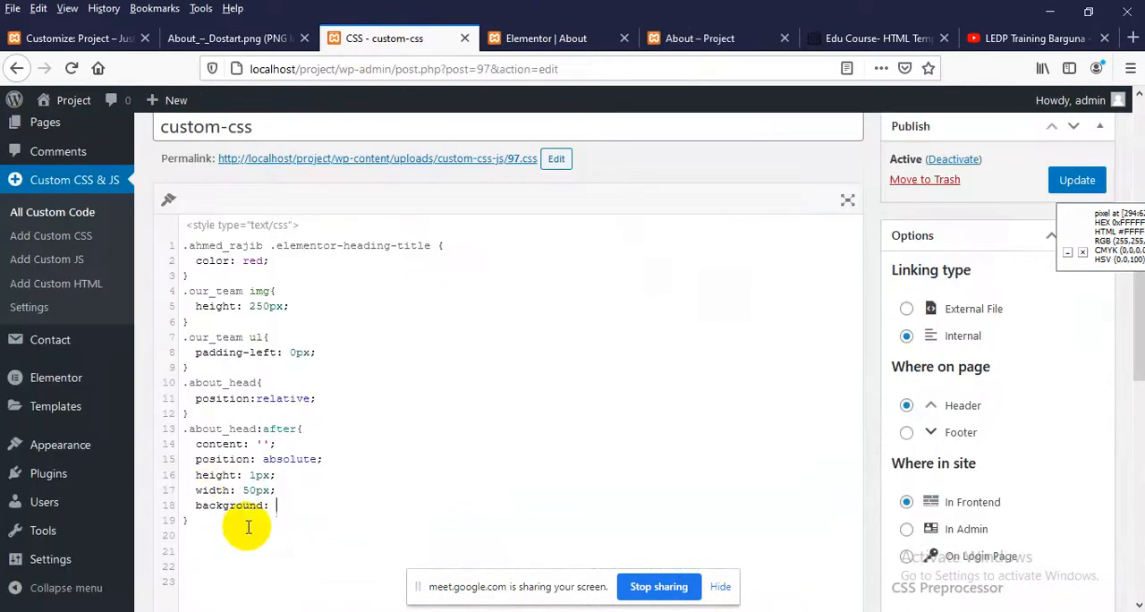
pyautogui.hotkey('ctrl', 'v')
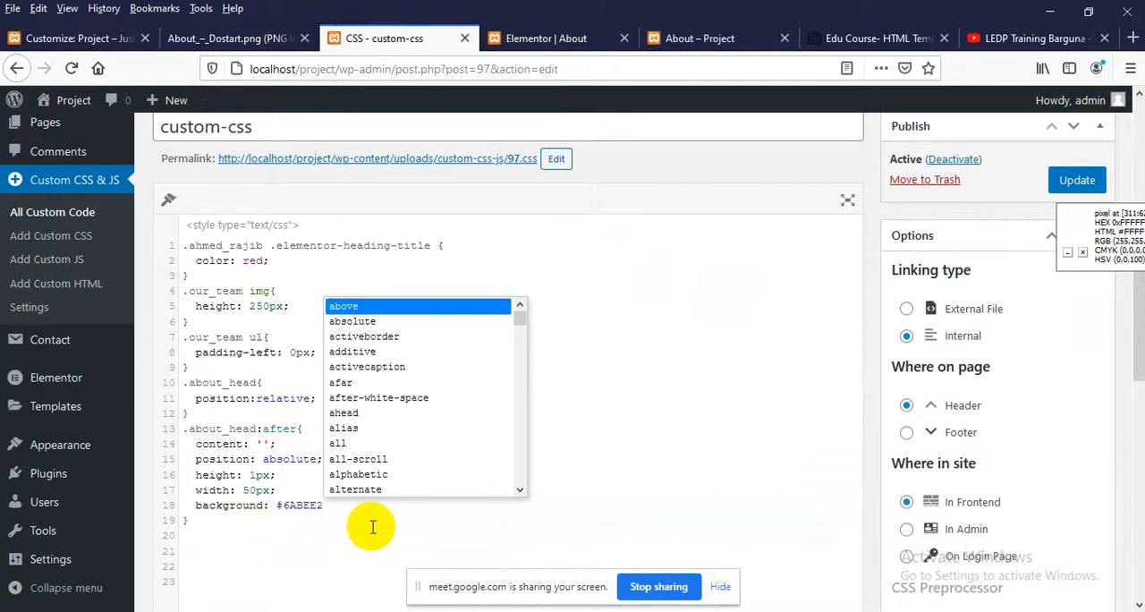
pyautogui.write(';')
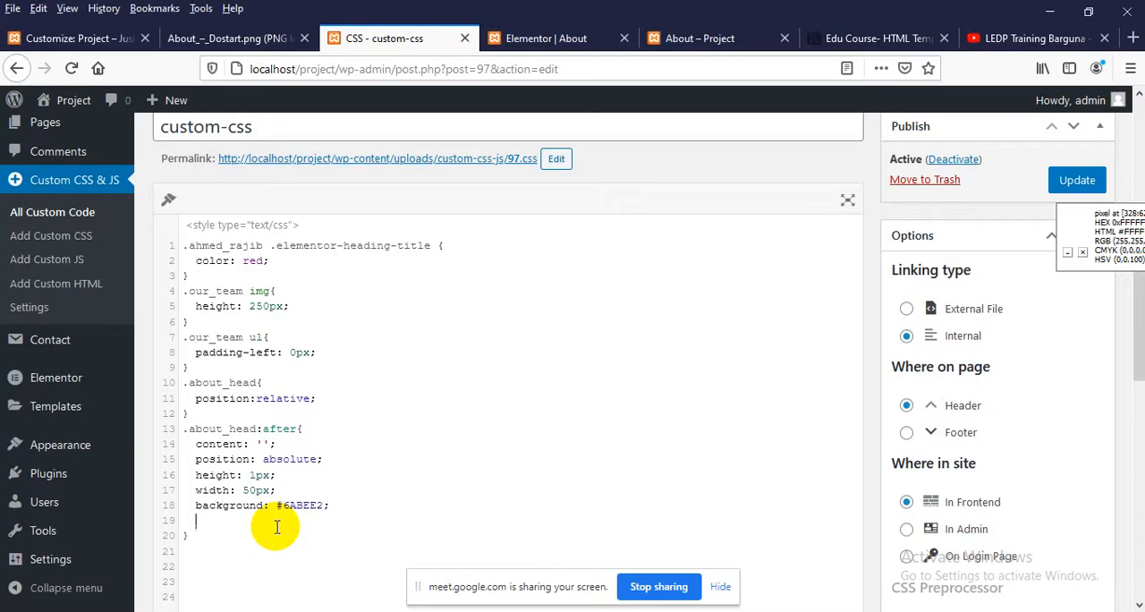
pyautogui.write('top:')
# Add bottom: 0 and left: 50% to the .about_head:after rule and update the custom-css code
pyautogui.press('BackSpace')
pyautogui.press('BackSpace')
pyautogui.write('bottom: ')
pyautogui.write('left:')
pyautogui.write(' 50')
pyautogui.click(1076, 183)
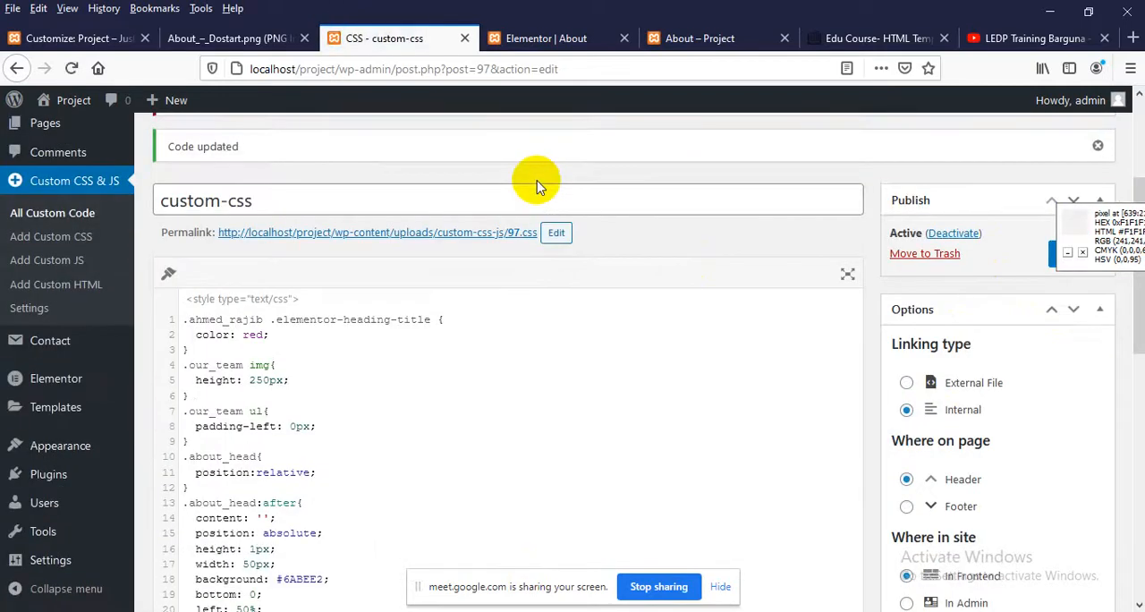
pyautogui.scroll(-2, 492, 313)
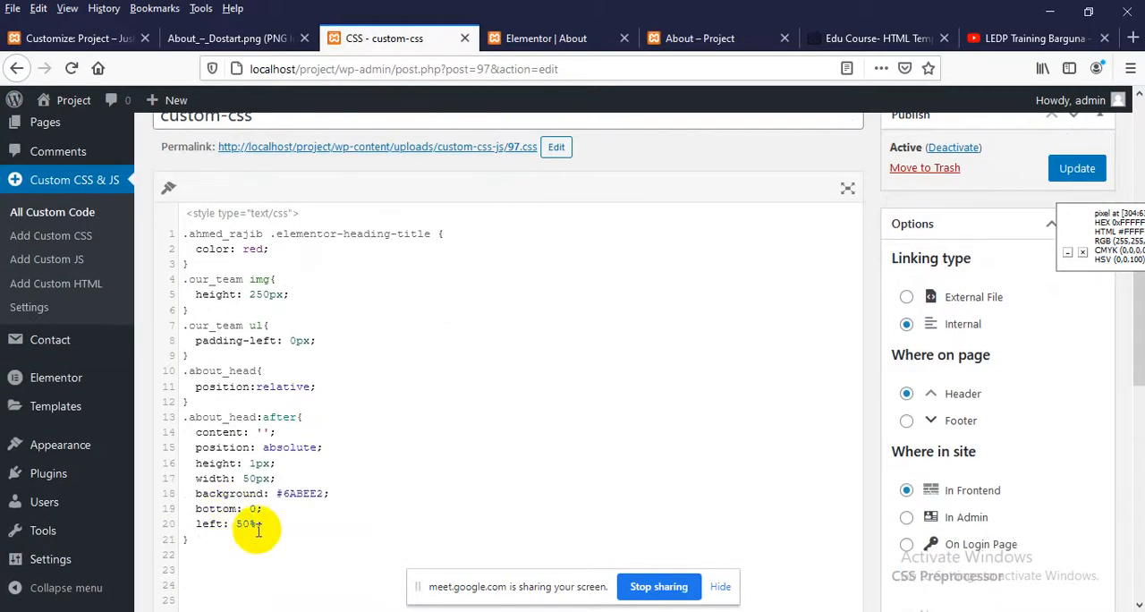
pyautogui.moveTo(264, 524); pyautogui.dragTo(179, 427)
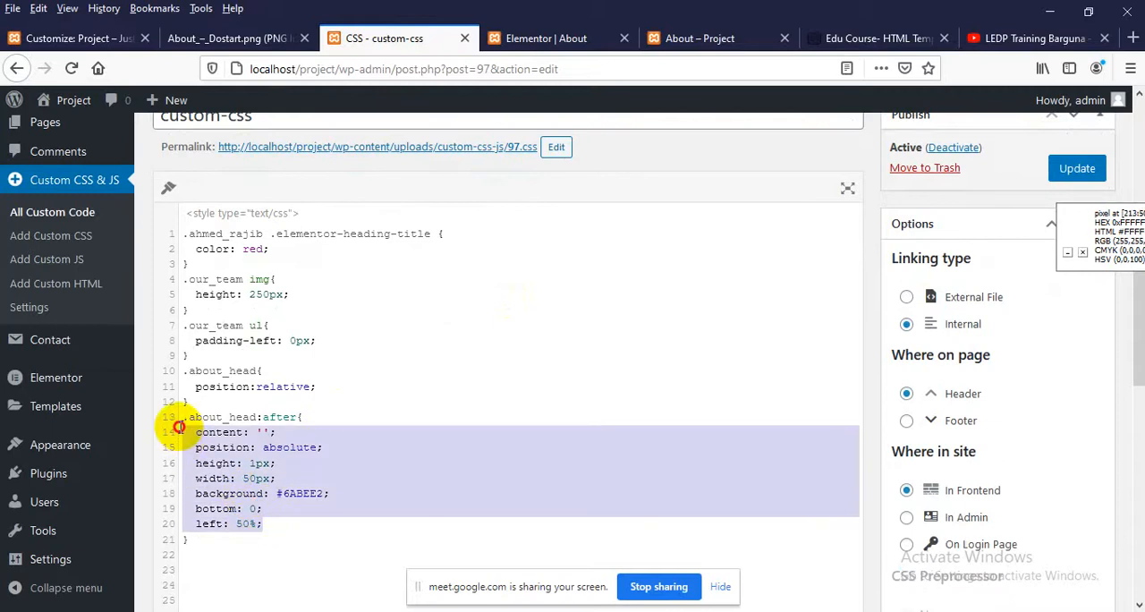
pyautogui.click(262, 447)
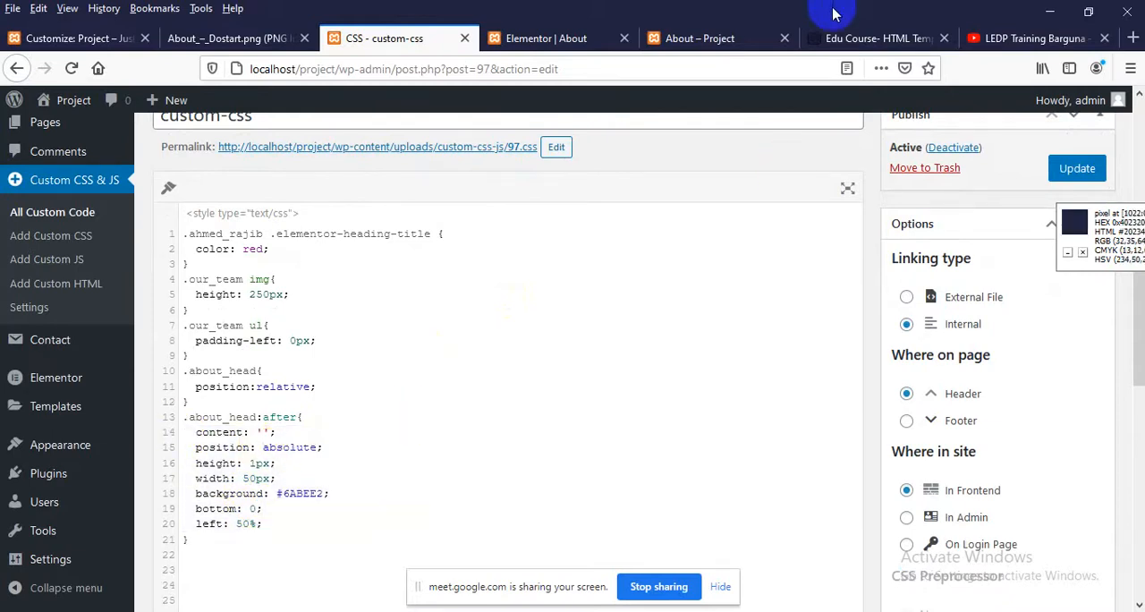
# Reload the live About page, close the page inspector and check the area under the Our Team heading
pyautogui.click(711, 43)
pyautogui.rightClick(304, 264)
pyautogui.click(417, 281)
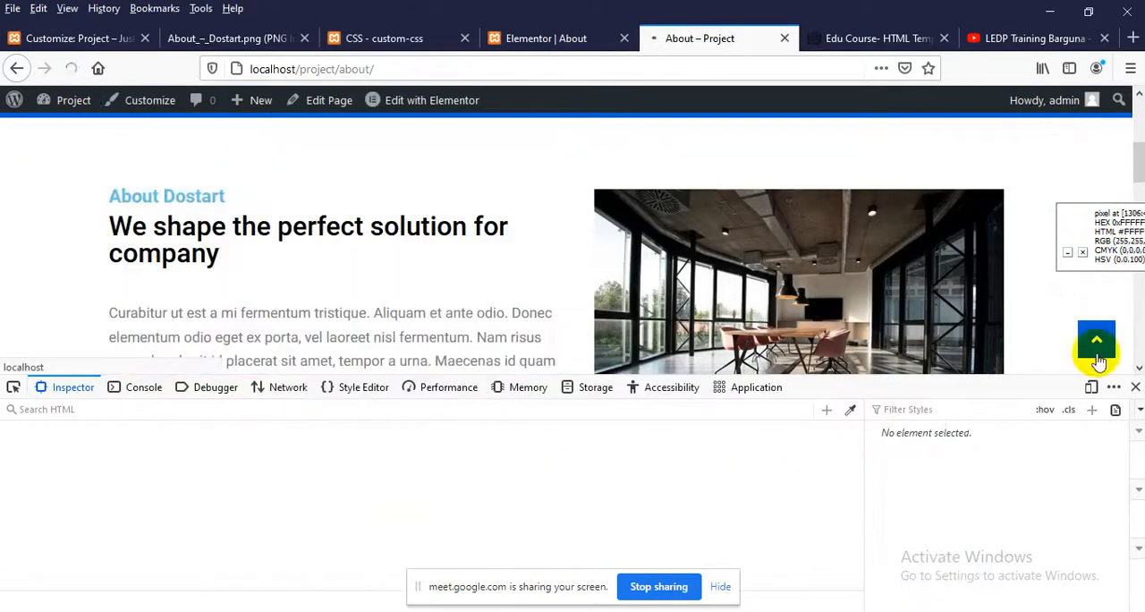
pyautogui.click(1135, 387)
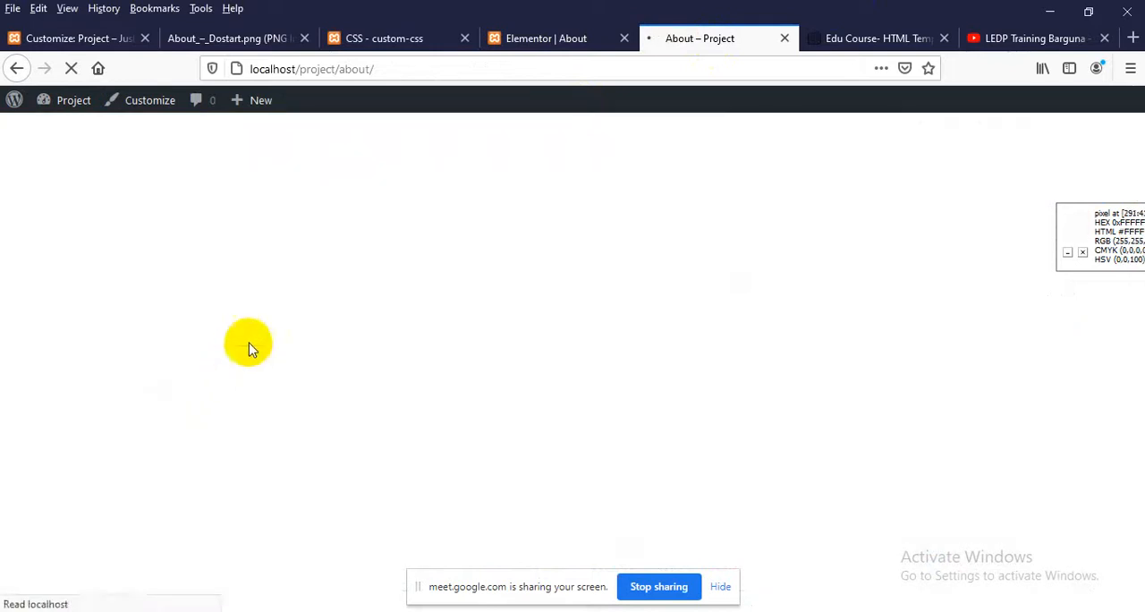
pyautogui.scroll(-5, 250, 347)
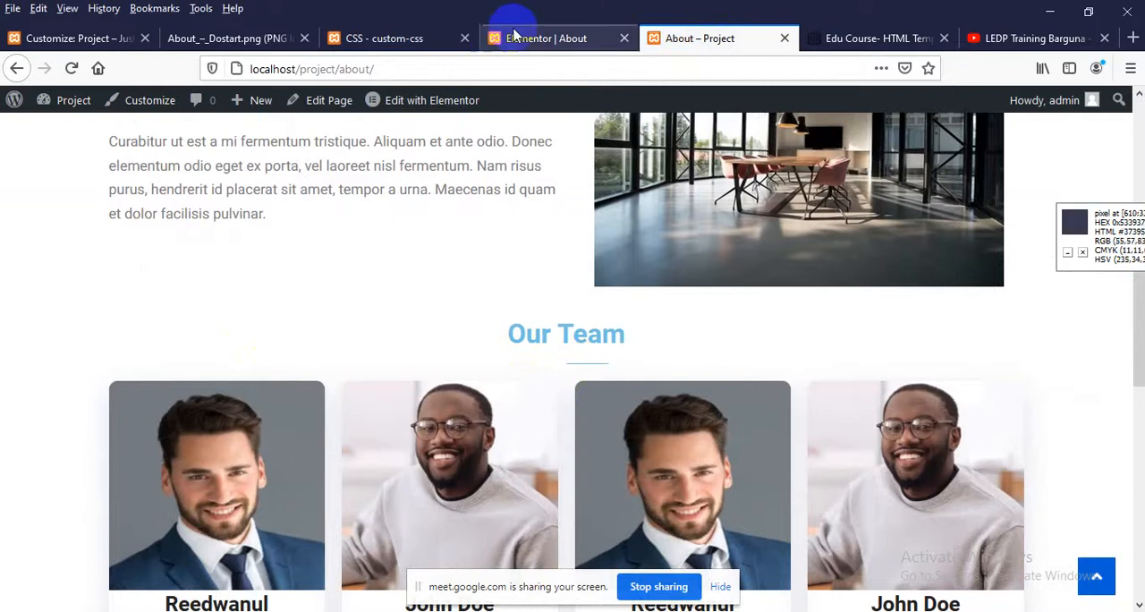
pyautogui.scroll(-1, 517, 393)
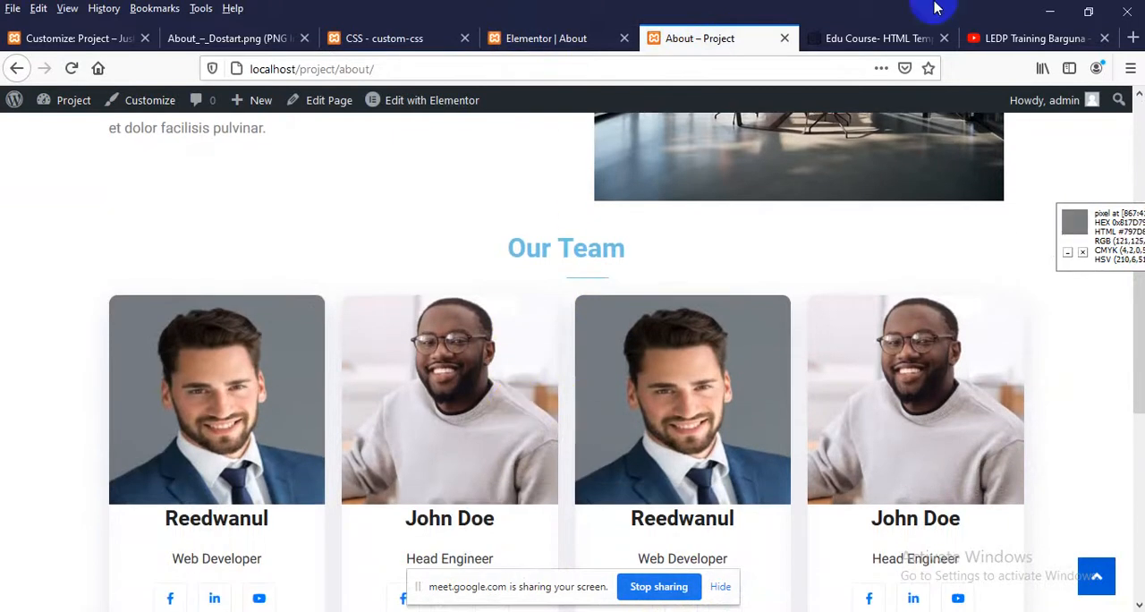
pyautogui.click(848, 41)
pyautogui.click(703, 36)
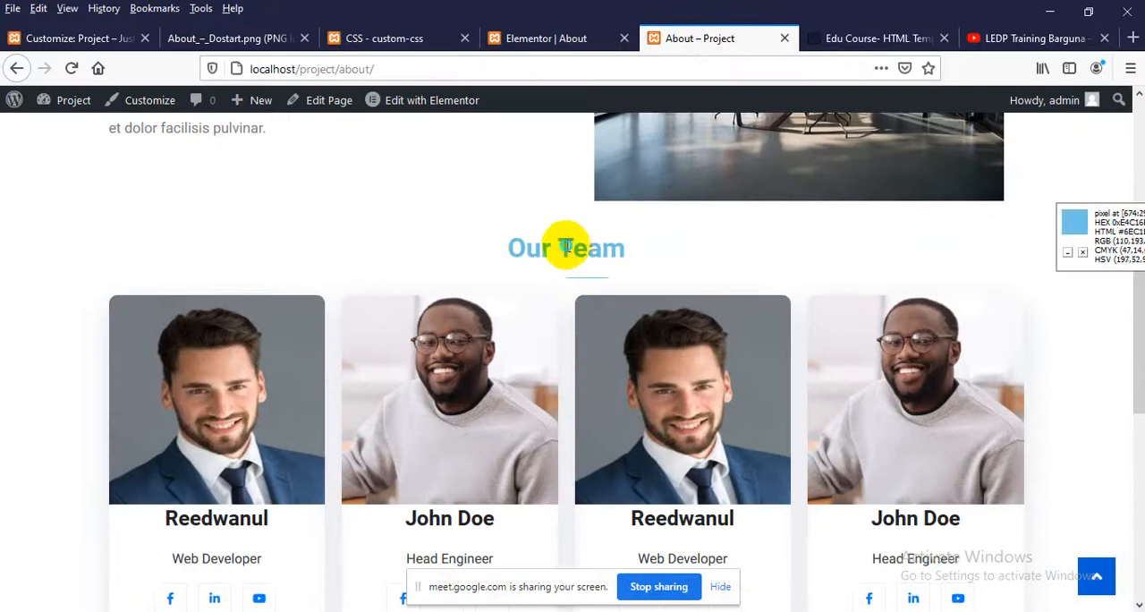
# Inspect the ::after pseudo-element of the Our Team heading's about_head wrapper
pyautogui.rightClick(565, 250)
pyautogui.click(603, 454)
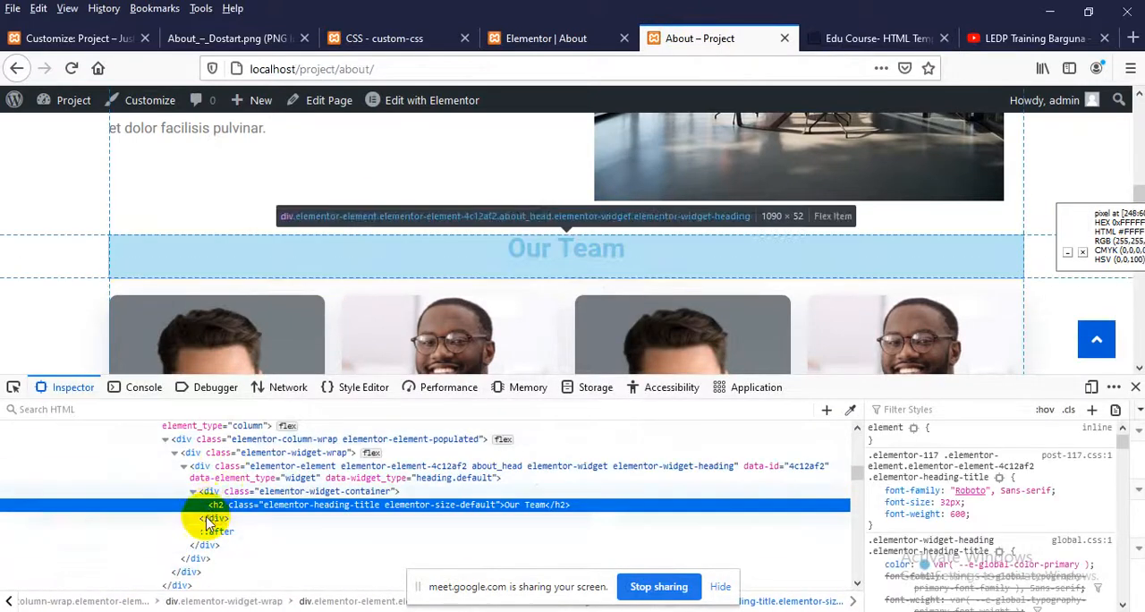
pyautogui.click(498, 471)
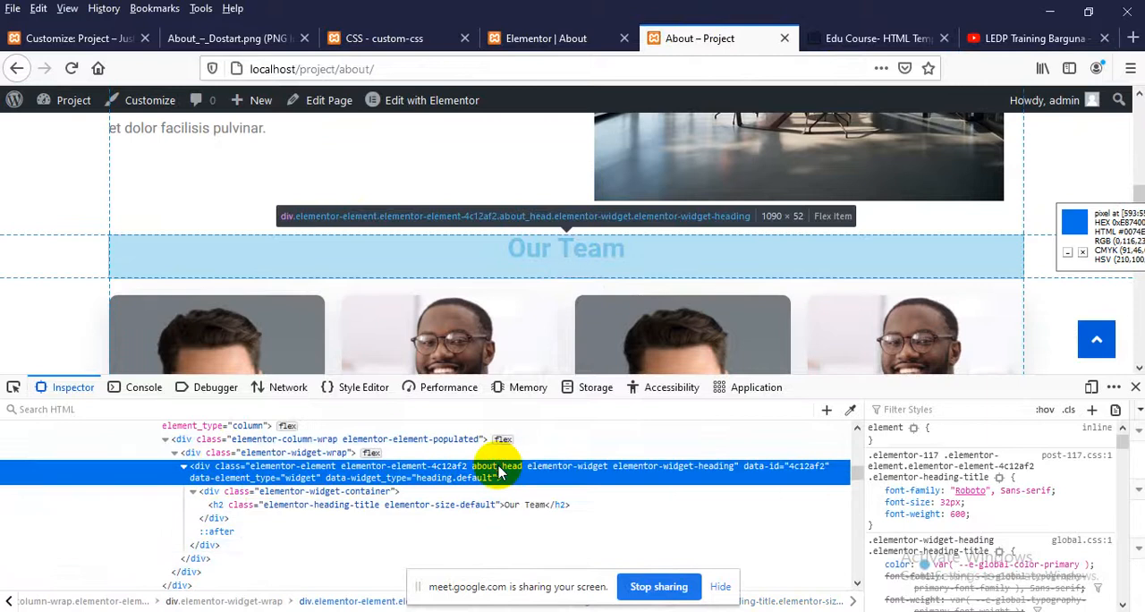
pyautogui.click(220, 534)
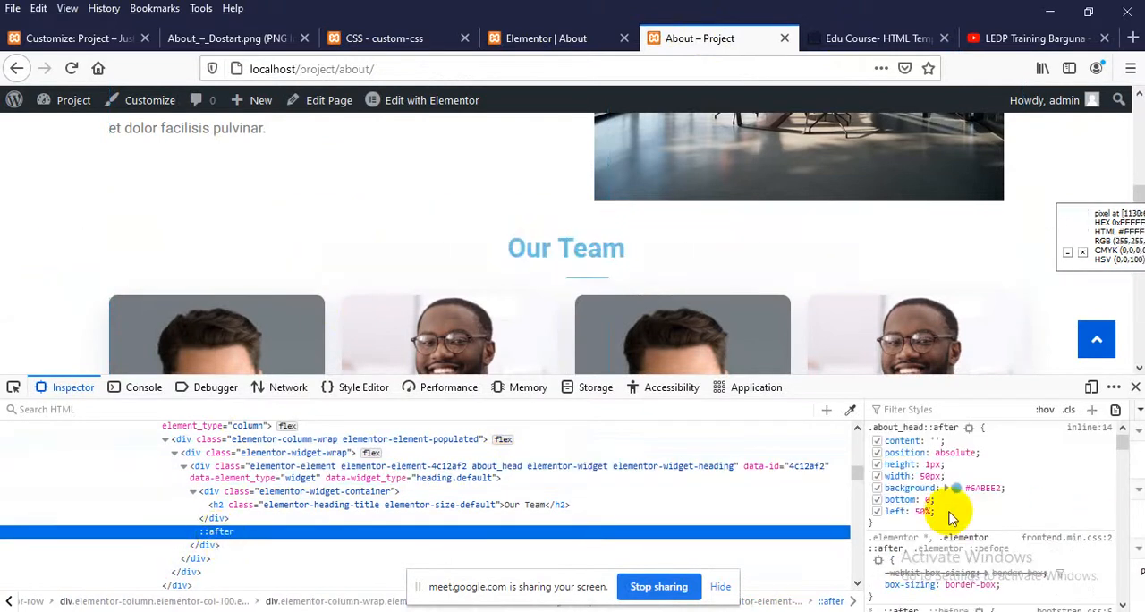
# Increase the .about_head::after width to 70px in the page inspector's style rules
pyautogui.click(930, 476)
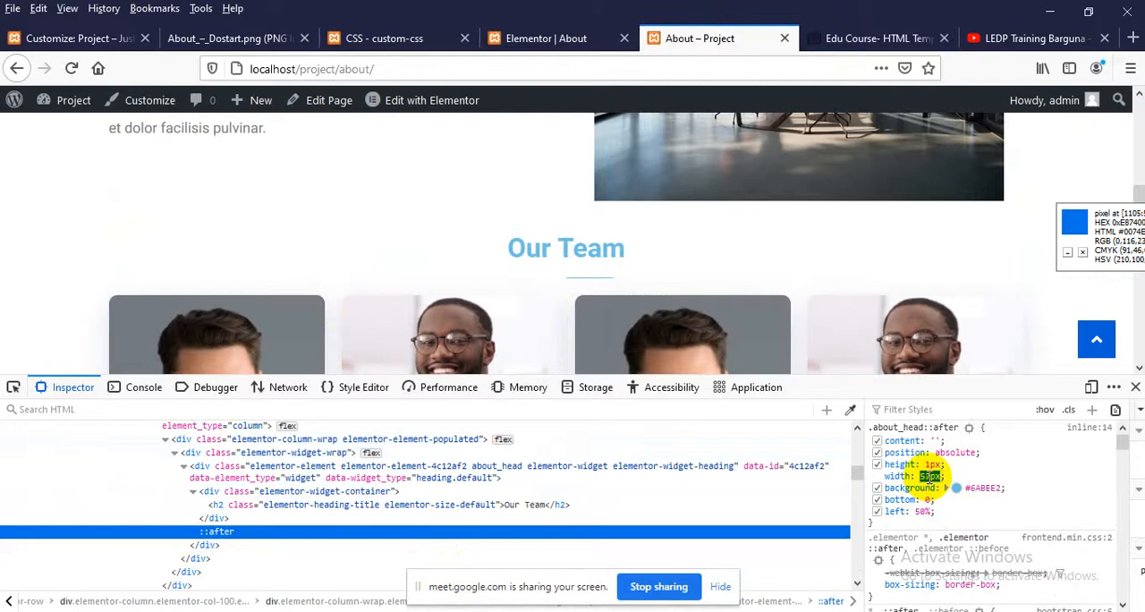
pyautogui.press('Up')
pyautogui.press('Up')
pyautogui.press('Up')
pyautogui.press('Up')
pyautogui.press('Up')
pyautogui.press('Up')
pyautogui.press('Up')
pyautogui.press('Up')
pyautogui.press('Up')
pyautogui.press('Up')
pyautogui.press('Up')
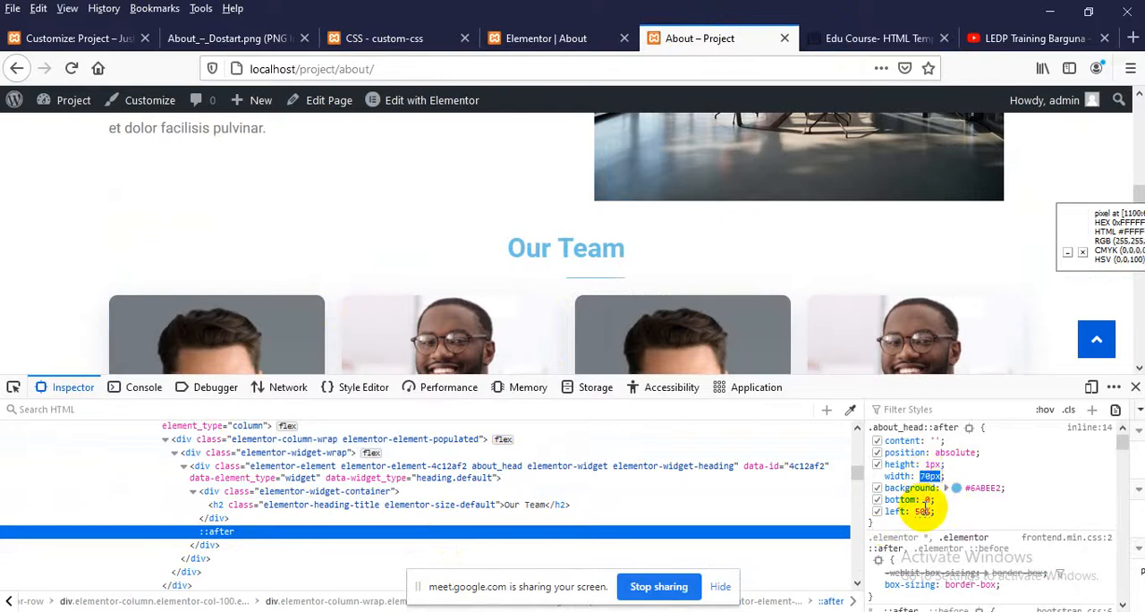
# Set the left offset to 47% and the bottom offset to 17% in the inspector's .about_head::after rule
pyautogui.click(922, 510)
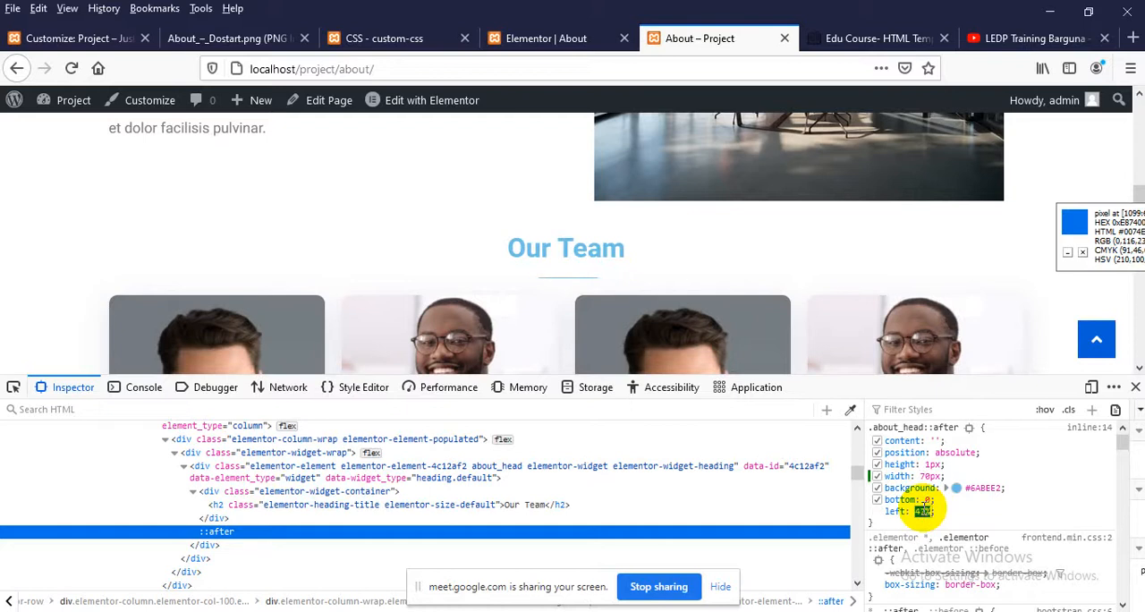
pyautogui.click(928, 503)
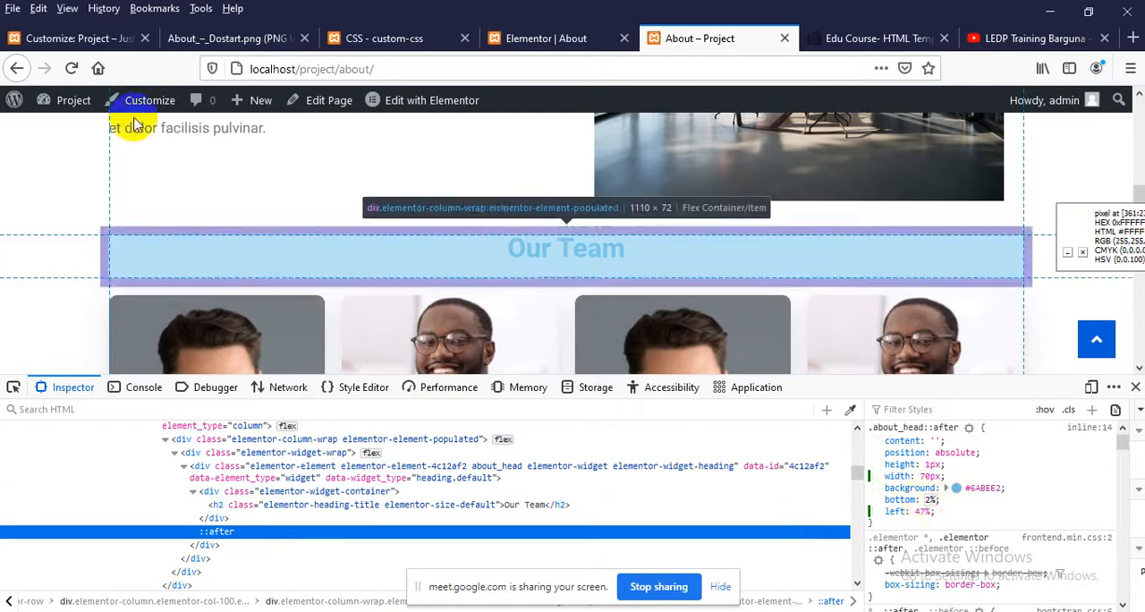
pyautogui.click(932, 500)
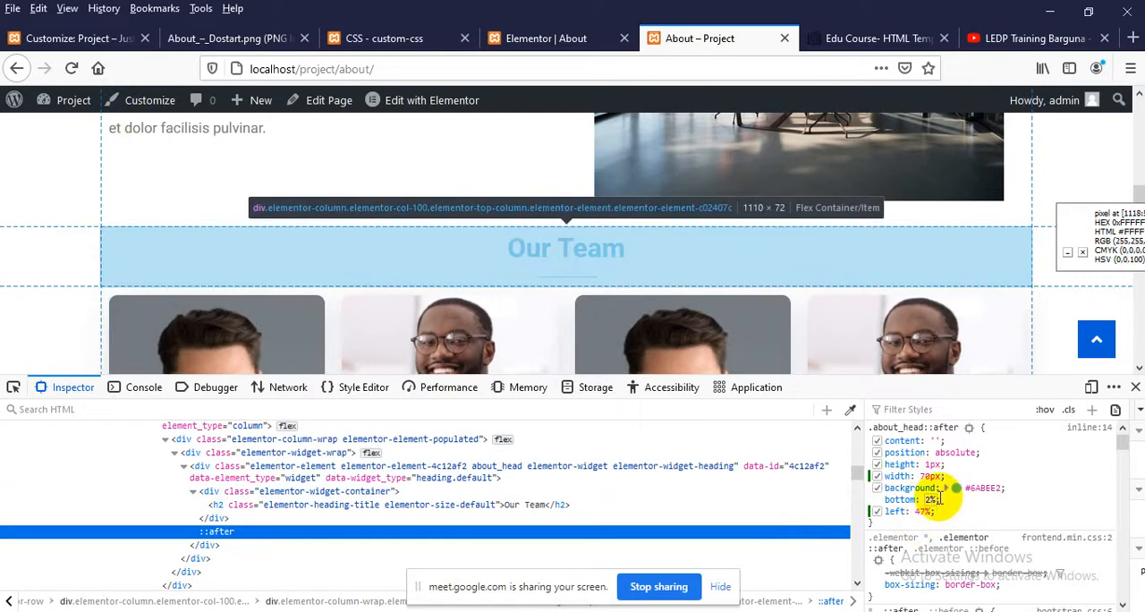
pyautogui.press('Up')
pyautogui.press('Up')
pyautogui.press('Up')
pyautogui.press('Up')
pyautogui.press('Up')
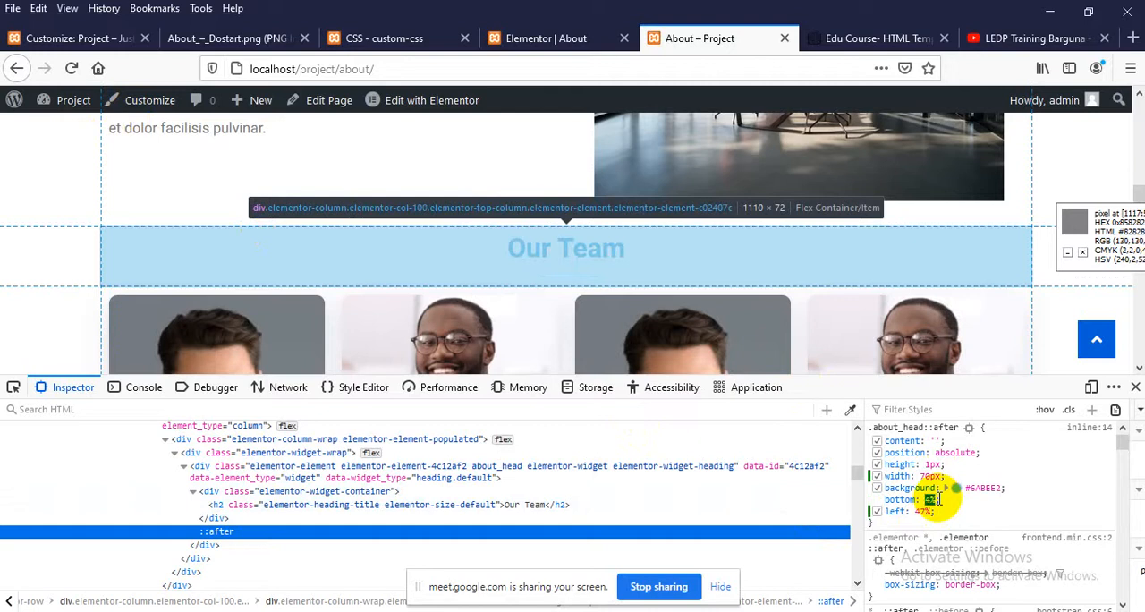
pyautogui.press('Up')
pyautogui.press('Up')
pyautogui.press('Up')
pyautogui.press('Up')
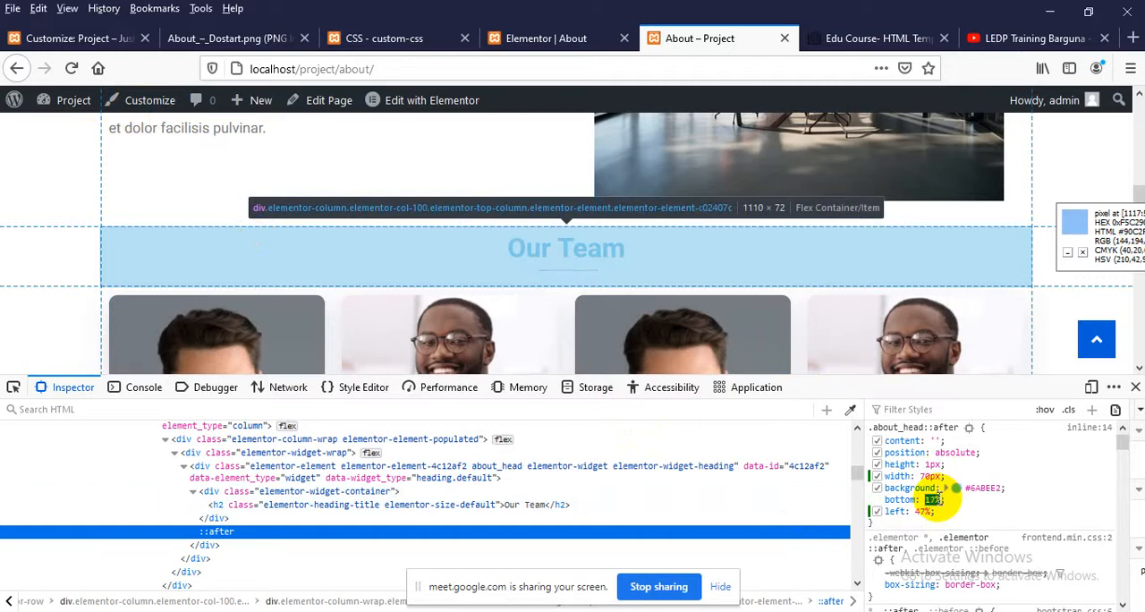
pyautogui.click(203, 536)
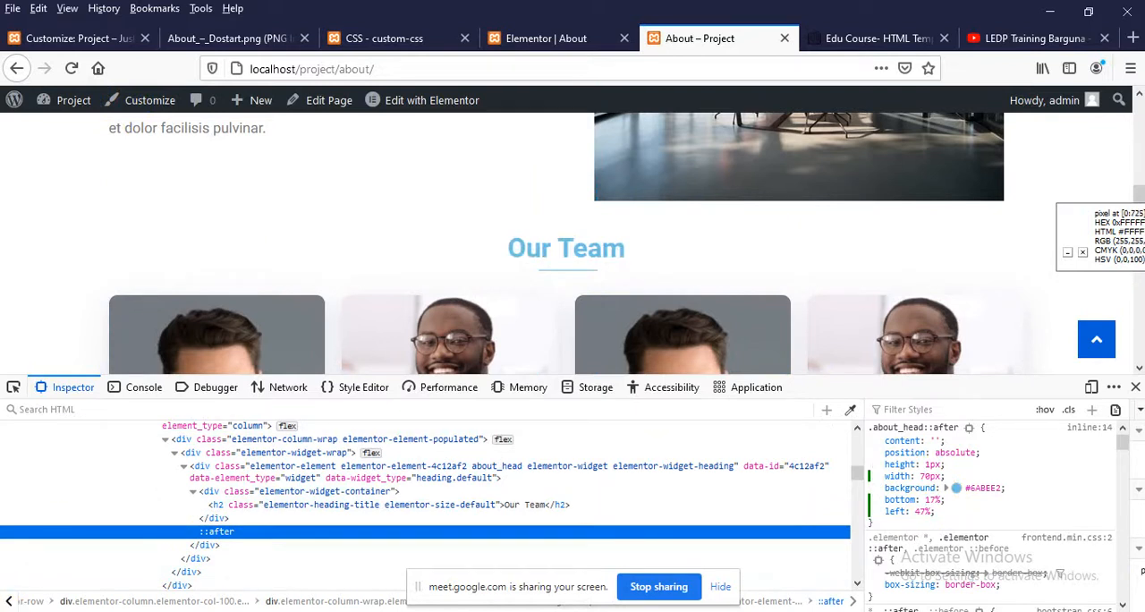
# Set the .about_head::after width to 81px and its left offset to 46% in the page inspector
pyautogui.click(922, 511)
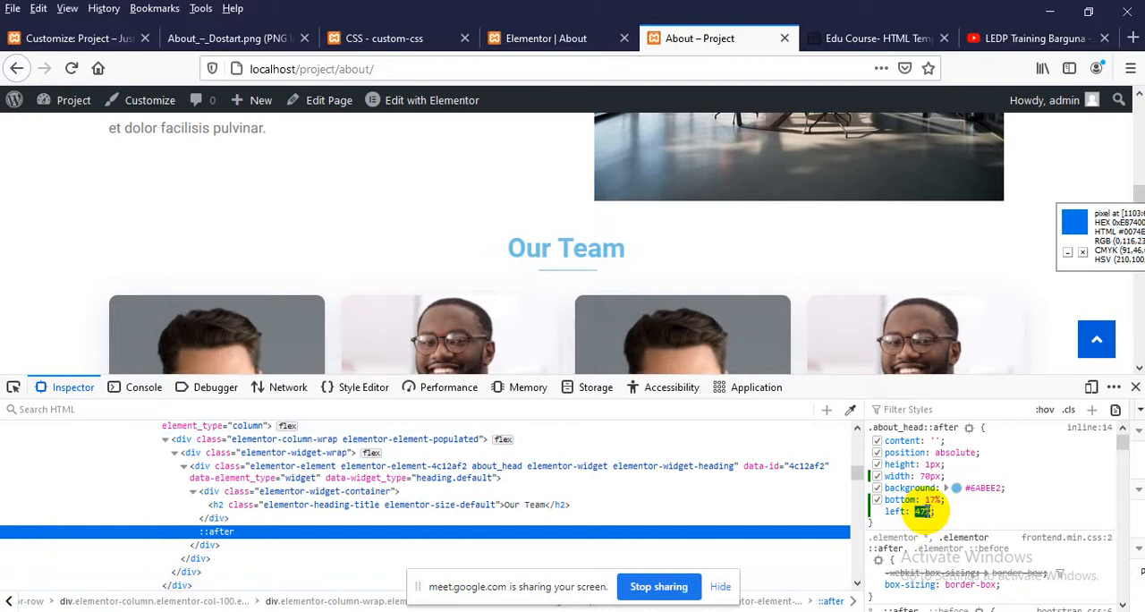
pyautogui.click(930, 475)
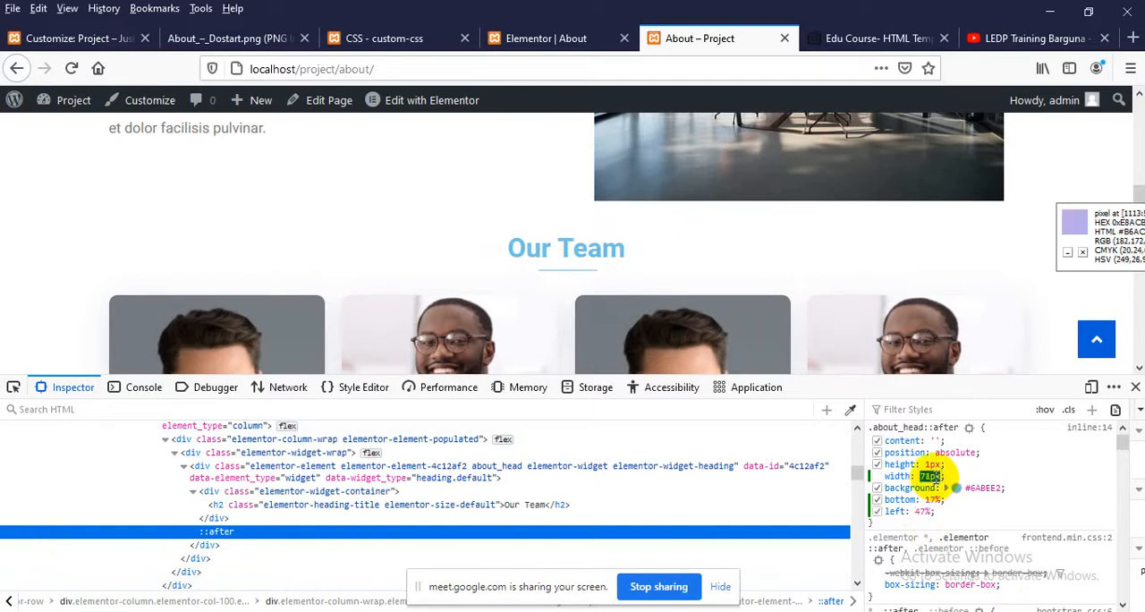
pyautogui.click(921, 511)
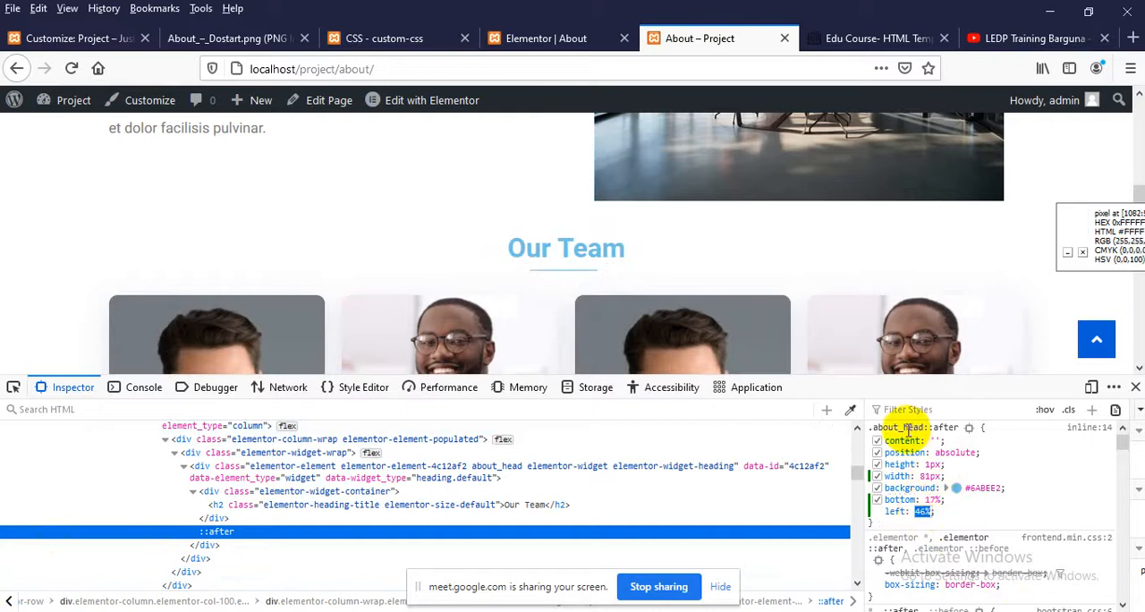
# Copy the adjusted .about_head::after rule from the inspector, replace the existing :after rule in custom-css with it, and update the code
pyautogui.rightClick(906, 428)
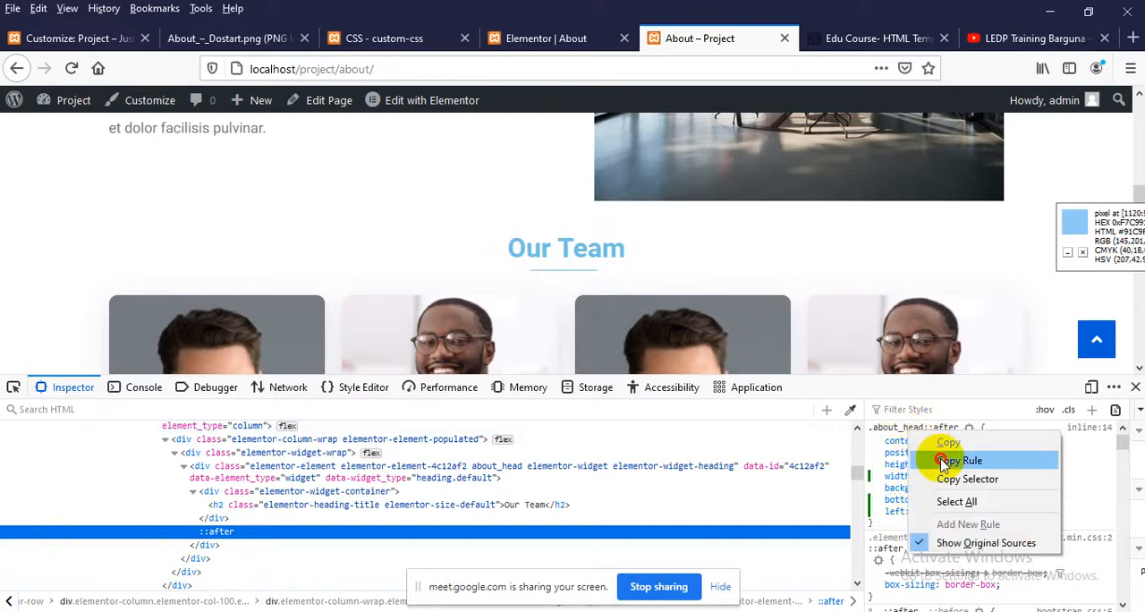
pyautogui.click(941, 461)
pyautogui.click(370, 37)
pyautogui.moveTo(89, 474)
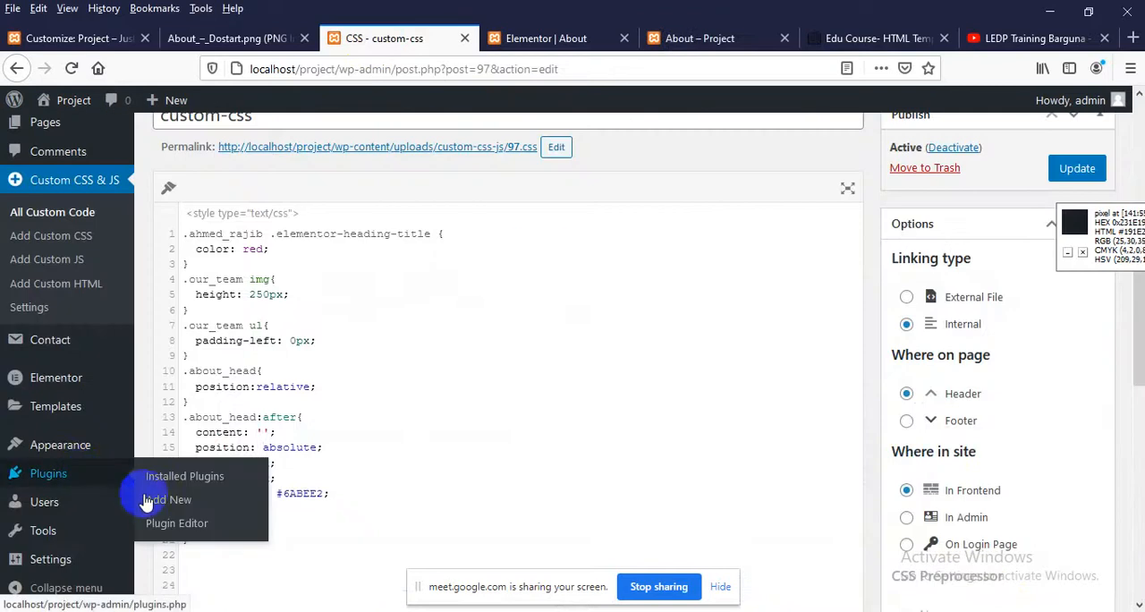
pyautogui.moveTo(190, 539); pyautogui.dragTo(149, 417)
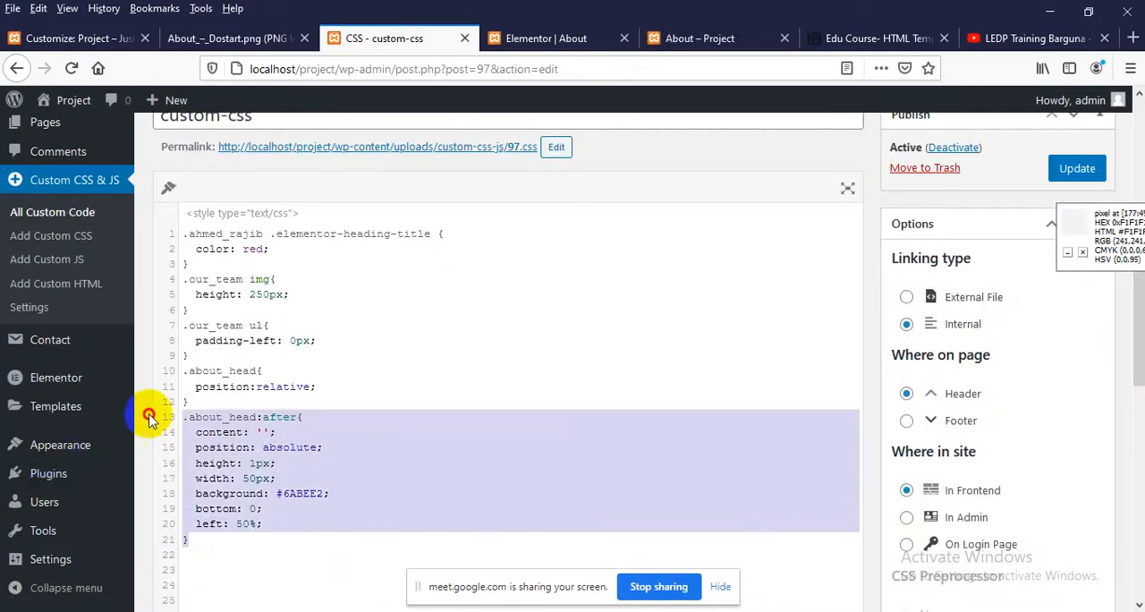
pyautogui.hotkey('ctrl', 'v')
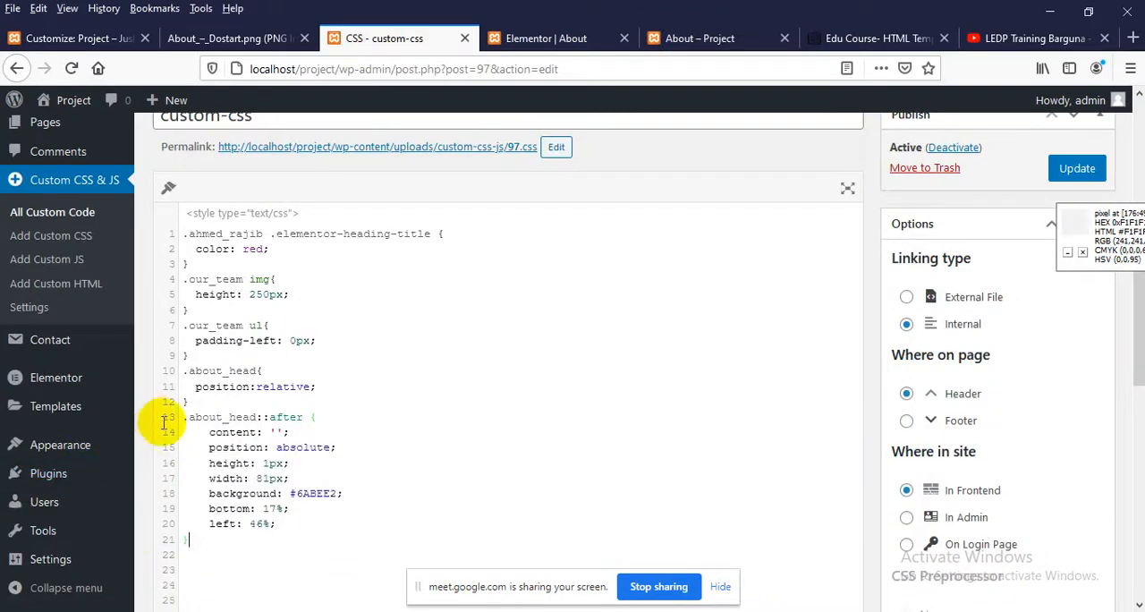
pyautogui.click(1064, 169)
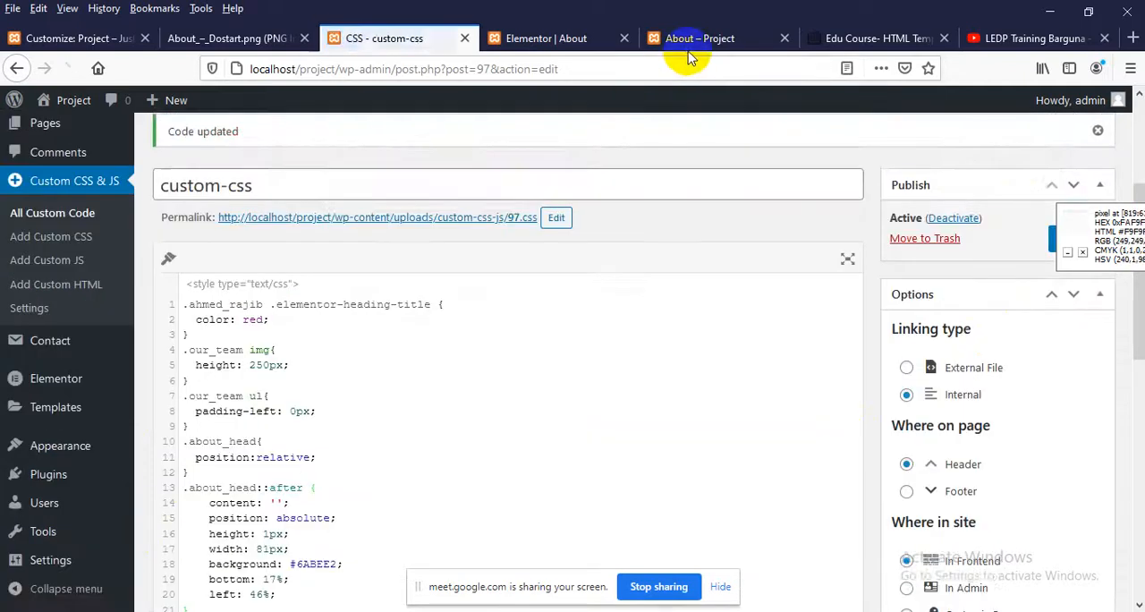
# Reload the live About page and compare the Our Team underline with the heading underline on the Edu Course template
pyautogui.click(697, 40)
pyautogui.rightClick(473, 258)
pyautogui.click(493, 248)
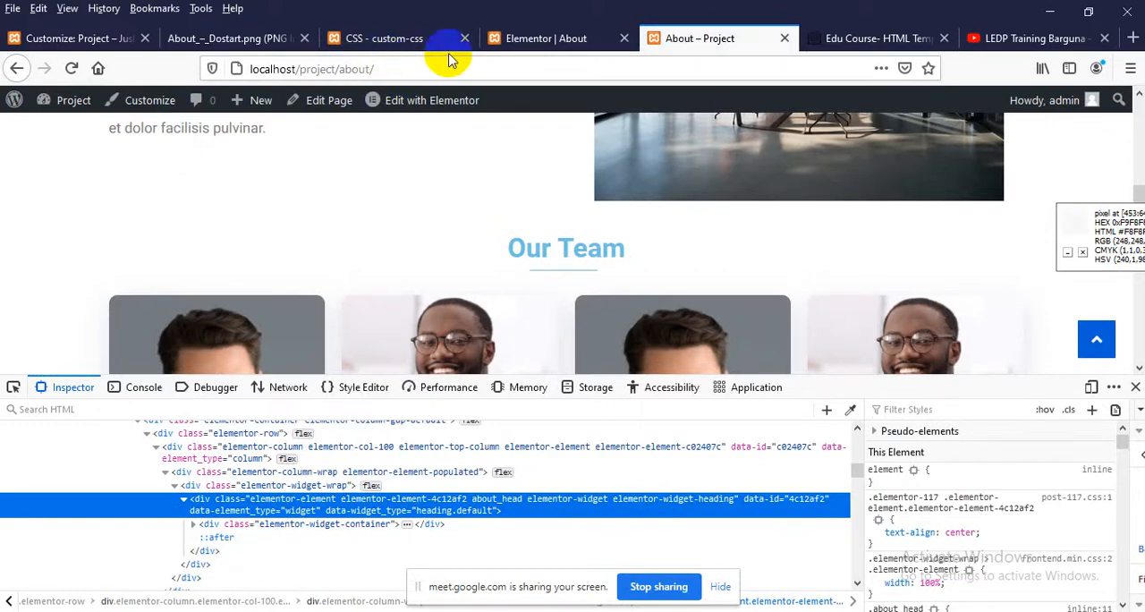
pyautogui.click(864, 36)
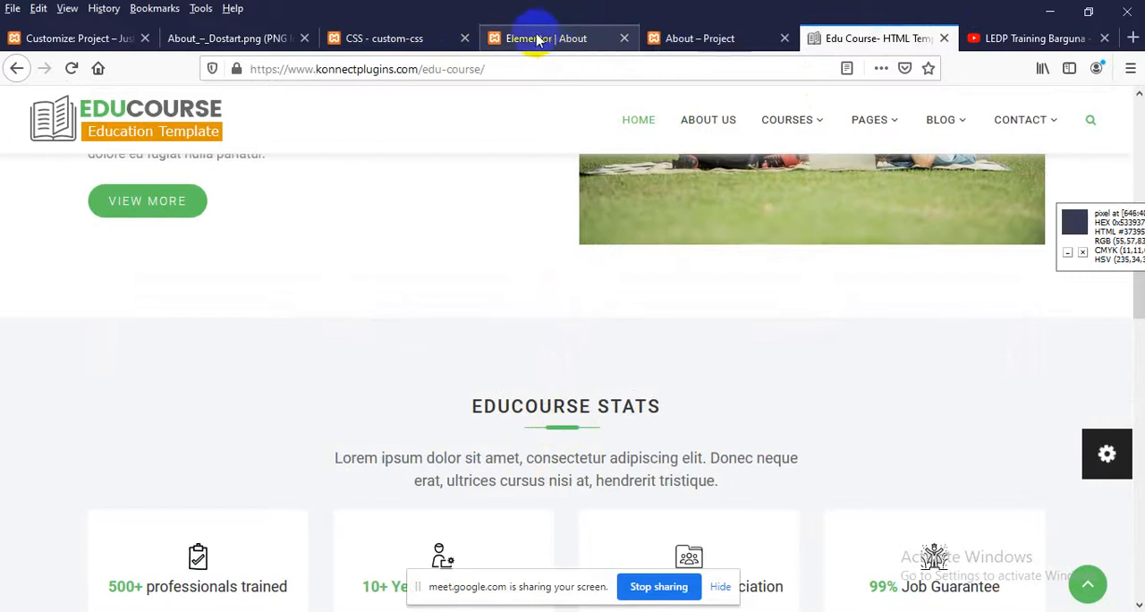
# Add an empty .about_head:before rule below the ::after rule in the custom-css code
pyautogui.click(420, 36)
pyautogui.scroll(-3, 444, 334)
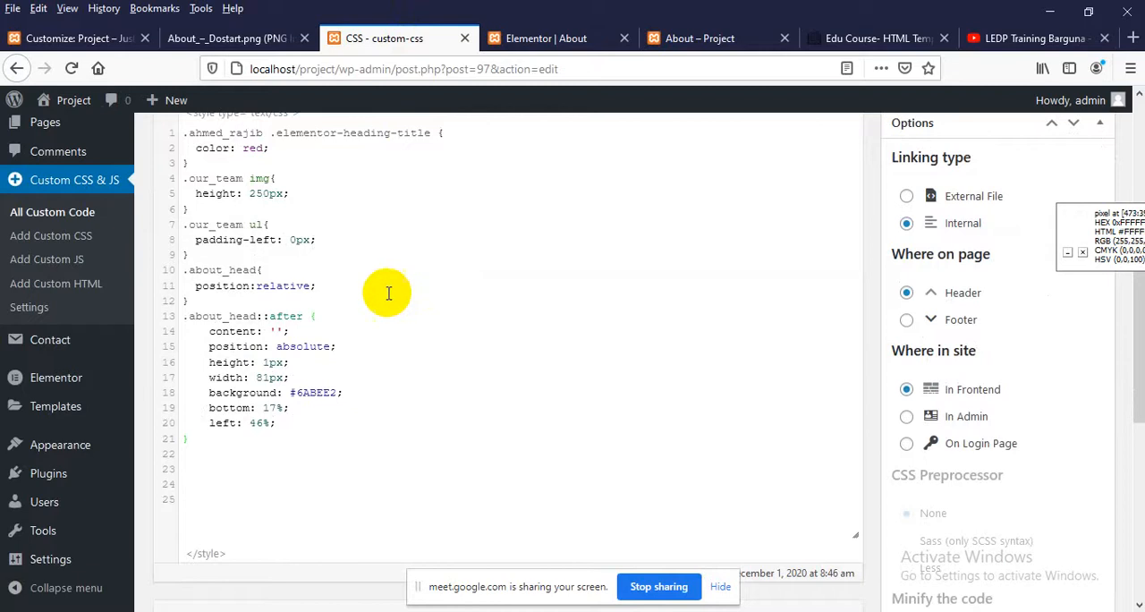
pyautogui.click(188, 452)
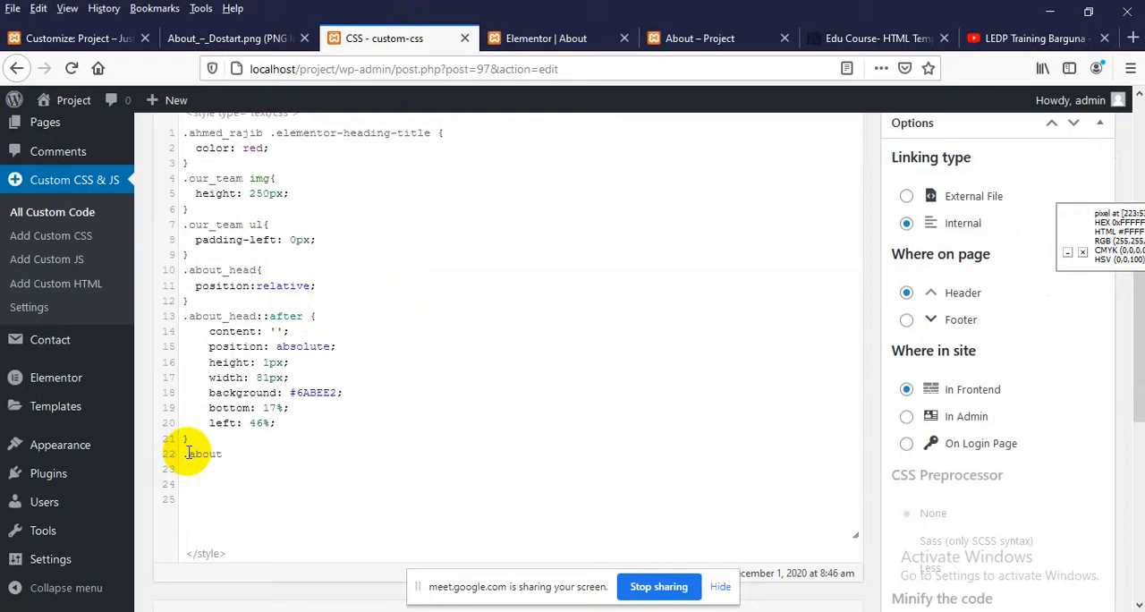
pyautogui.write('.about_head:before{}')
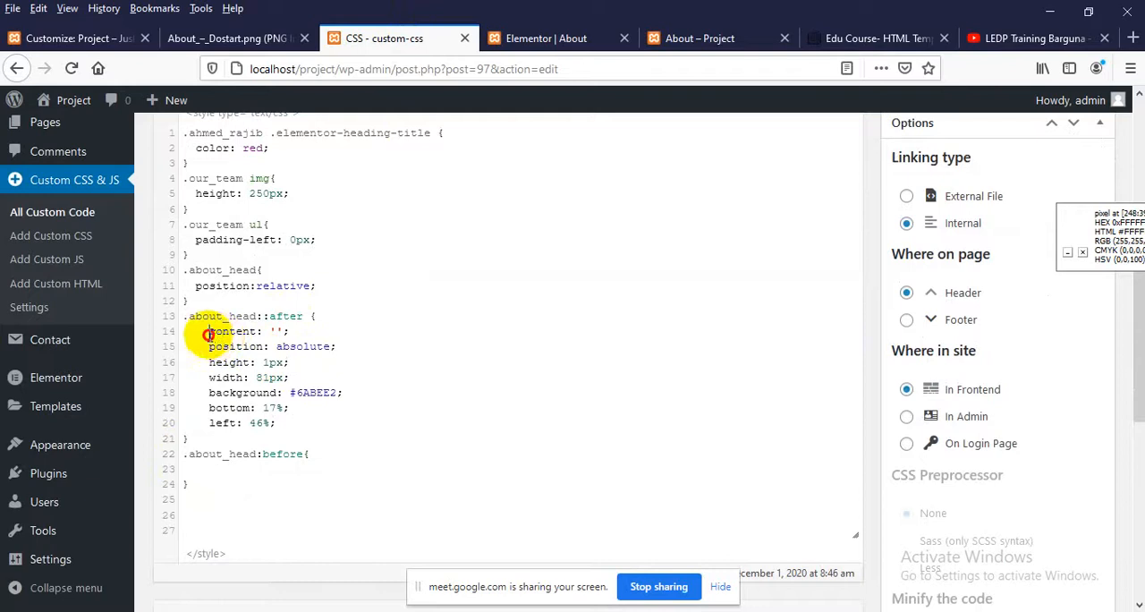
# Copy all declarations of the .about_head::after rule into the .about_head:before rule
pyautogui.moveTo(184, 329); pyautogui.dragTo(313, 422)
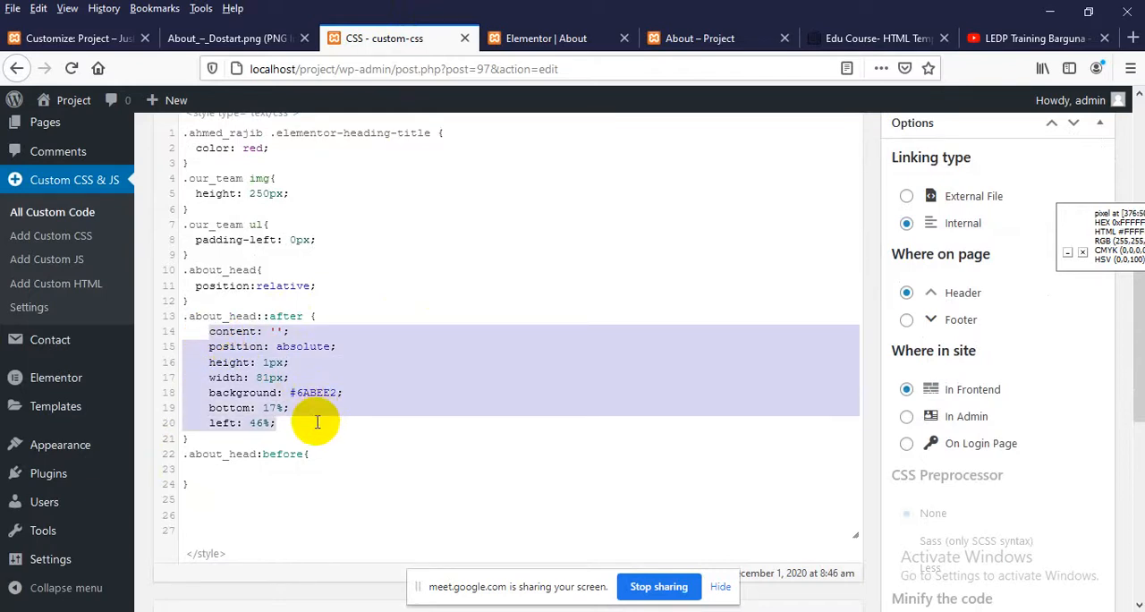
pyautogui.click(215, 472)
pyautogui.hotkey('ctrl', 'v')
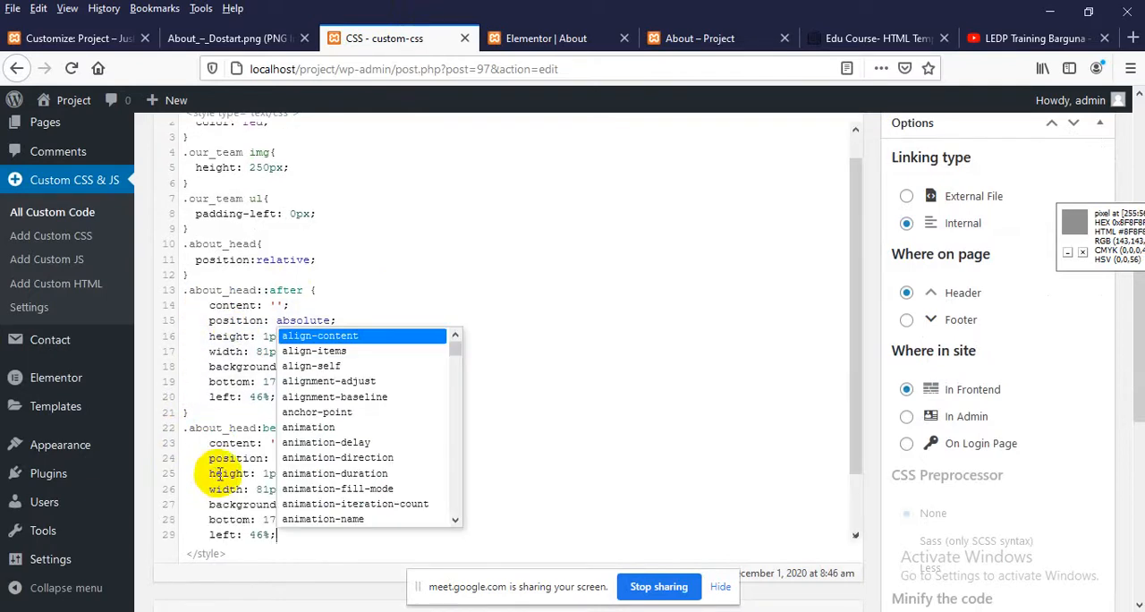
pyautogui.press('Escape')
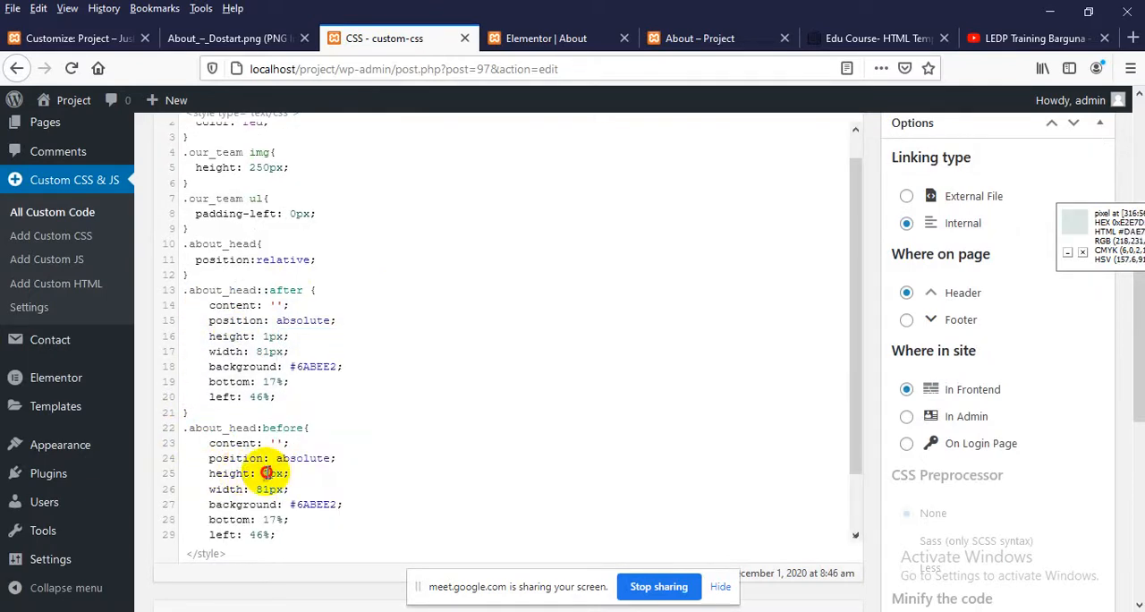
# Set the .about_head:before height to 5px, width to 40px and left to 50%, and update the custom-css code
pyautogui.write('6')
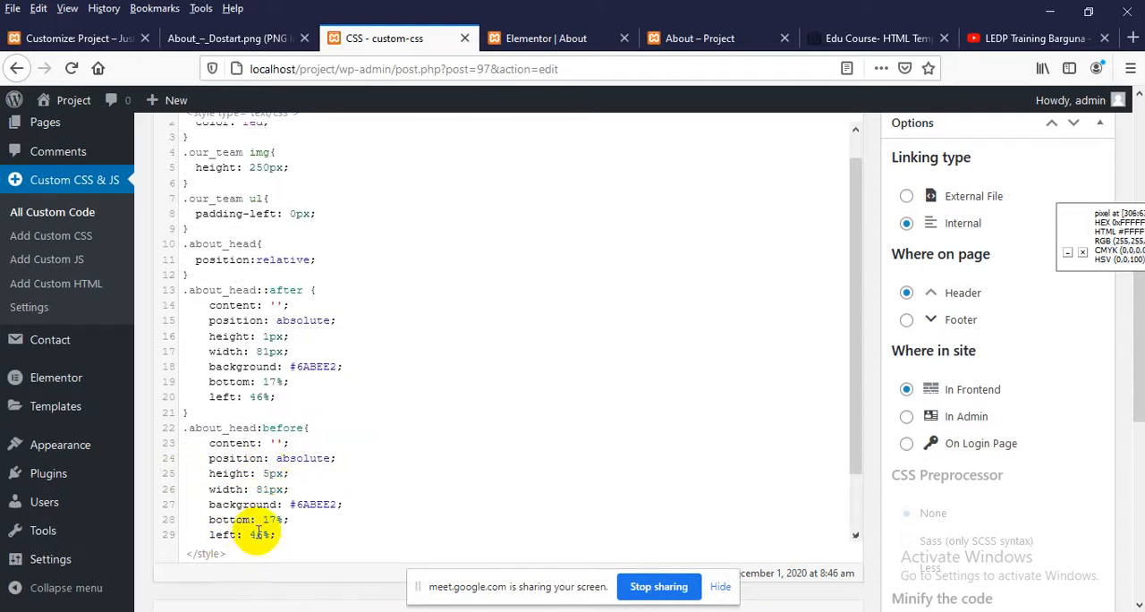
pyautogui.moveTo(257, 490); pyautogui.dragTo(270, 491)
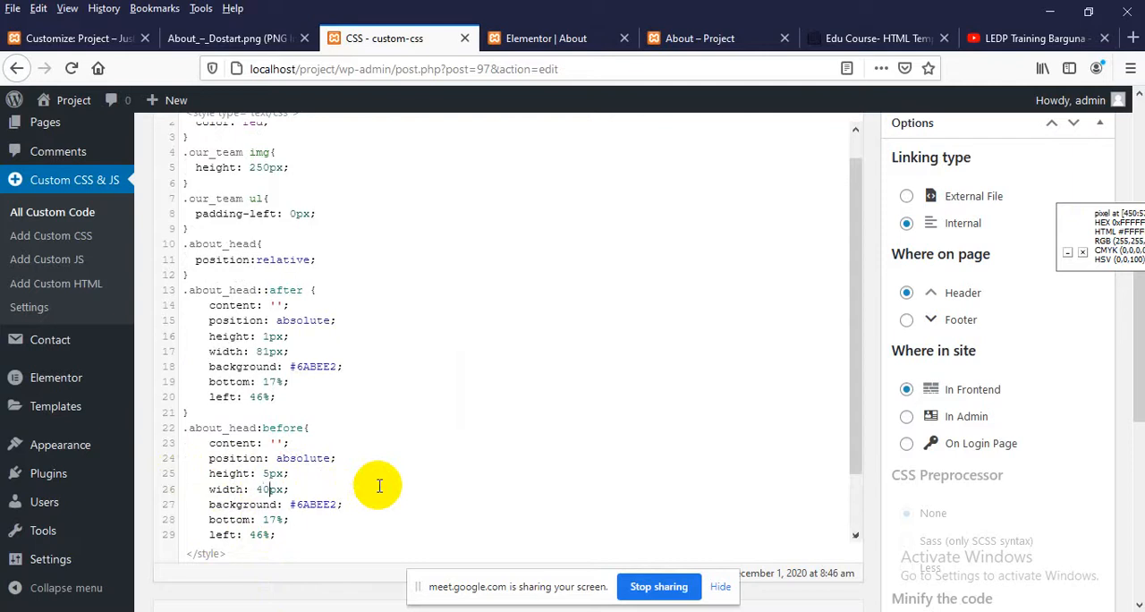
pyautogui.write('40')
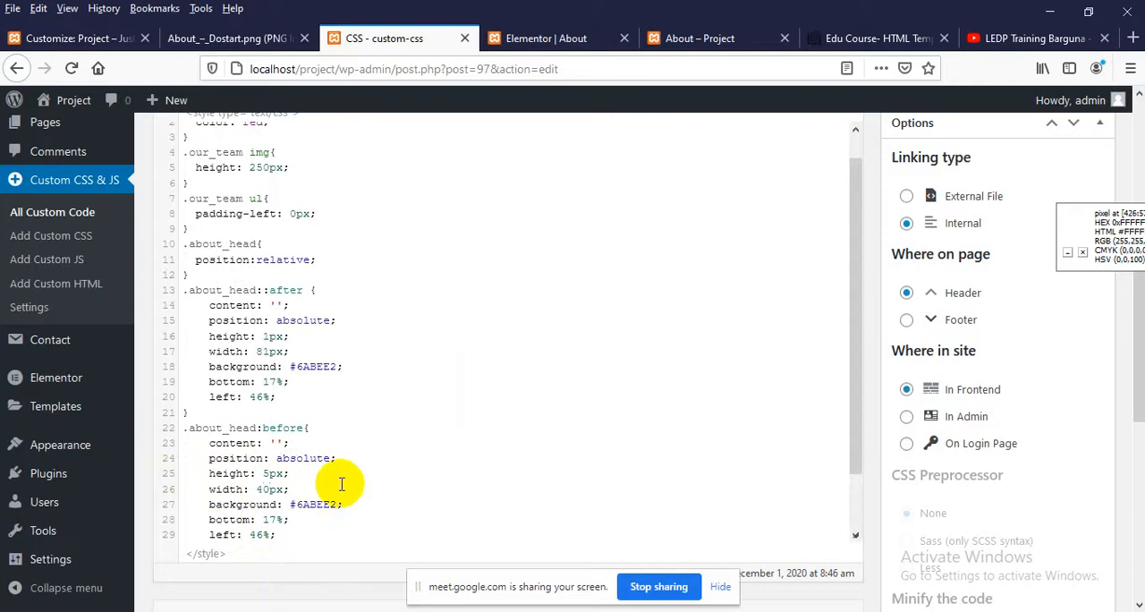
pyautogui.doubleClick(258, 535)
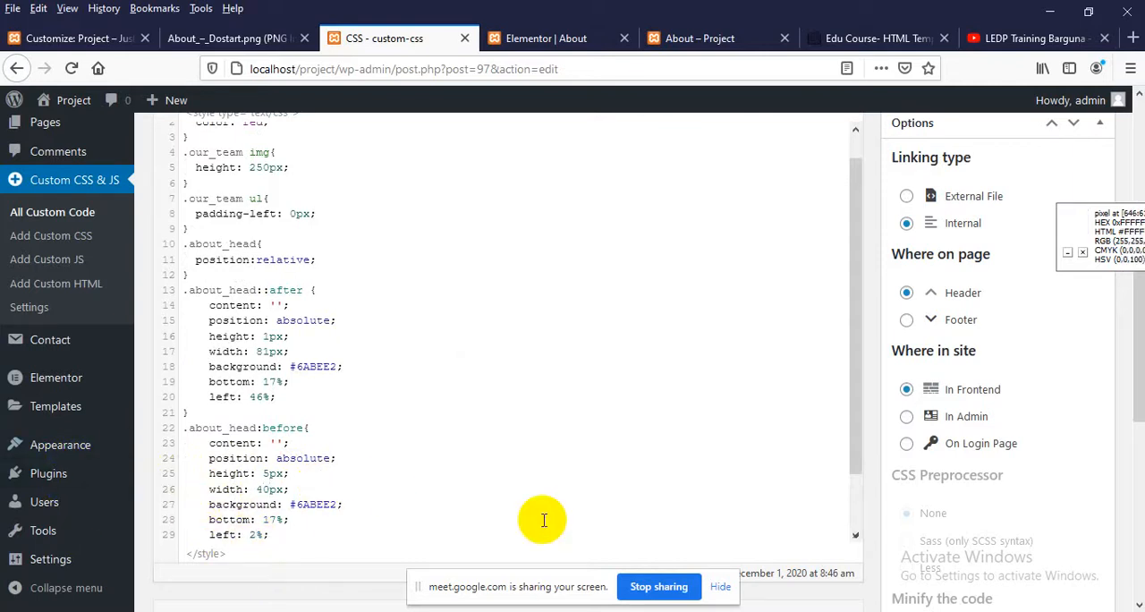
pyautogui.write('50')
pyautogui.hotkey('ctrl', 's')
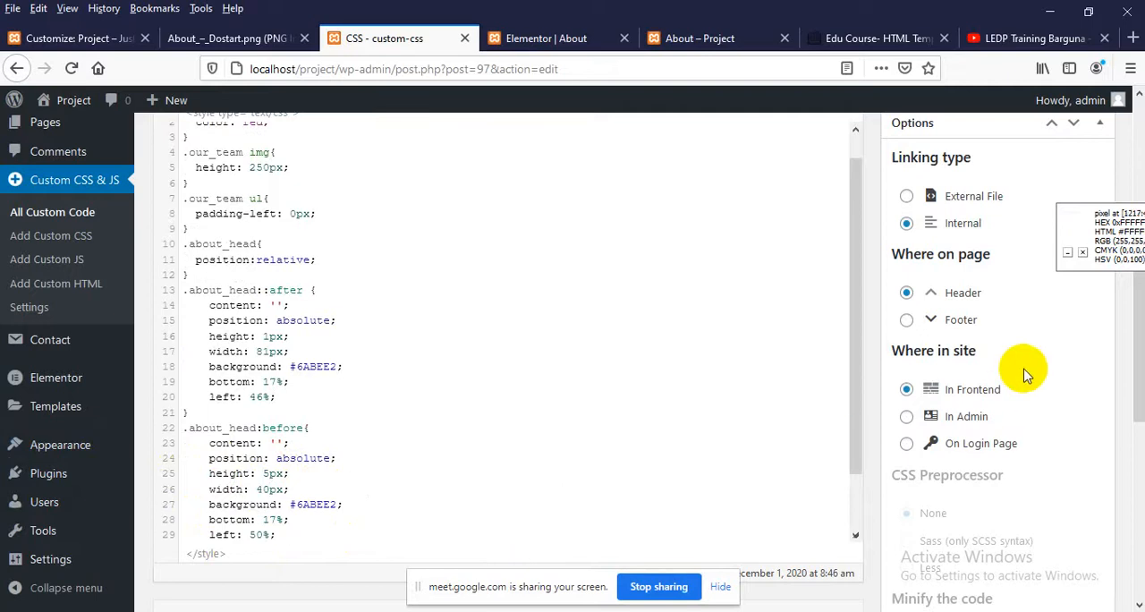
pyautogui.click(1073, 326)
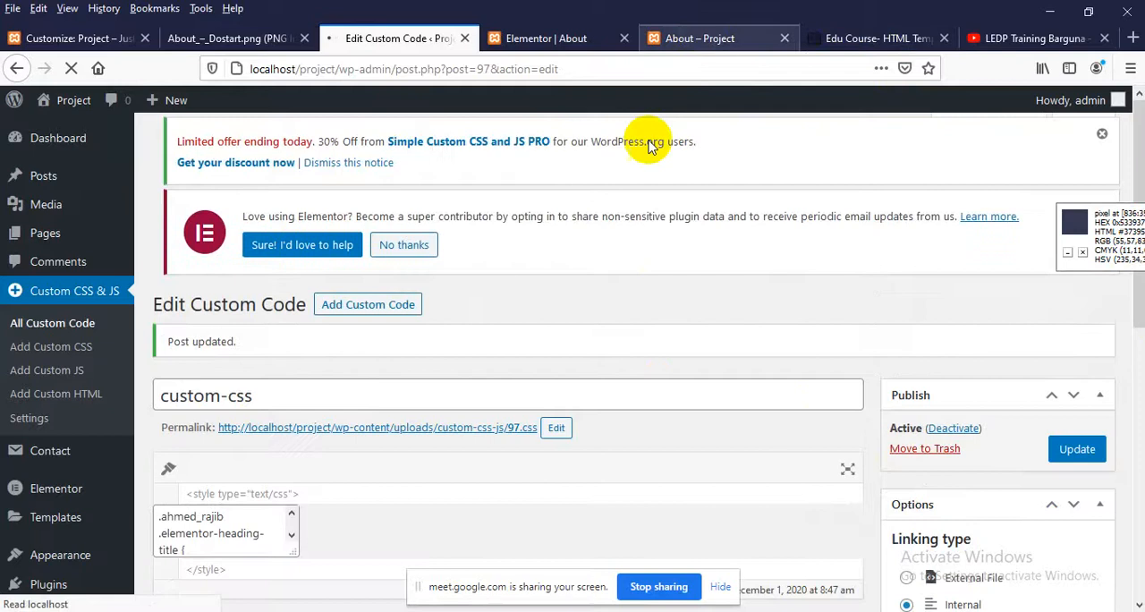
# Reload the live About page and inspect the ::before pseudo-element of the Our Team heading's about_head wrapper
pyautogui.click(699, 37)
pyautogui.rightClick(562, 226)
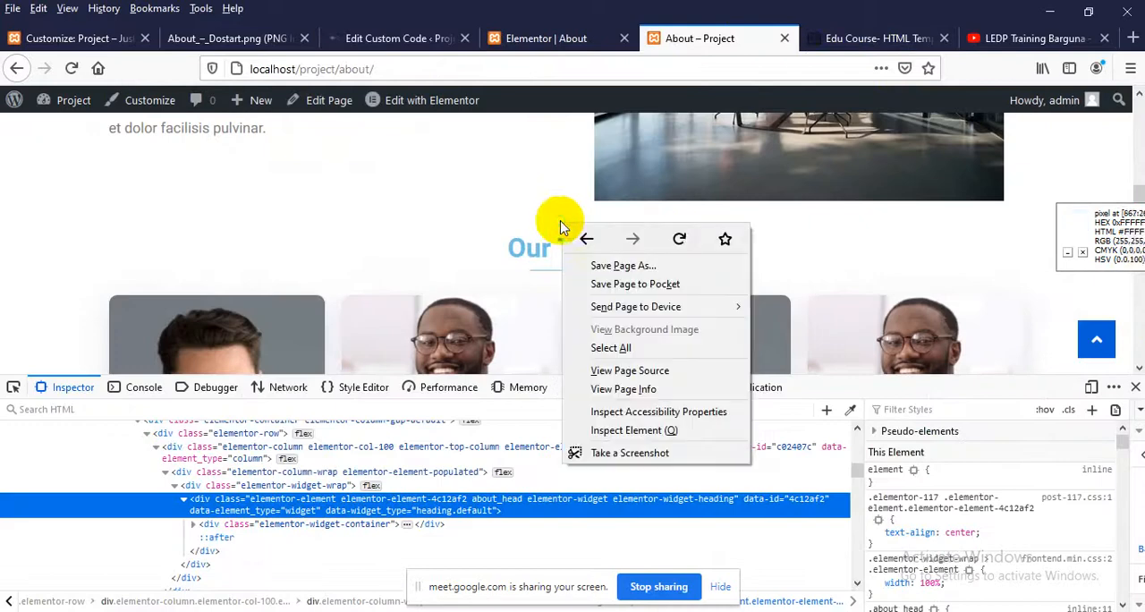
pyautogui.click(678, 235)
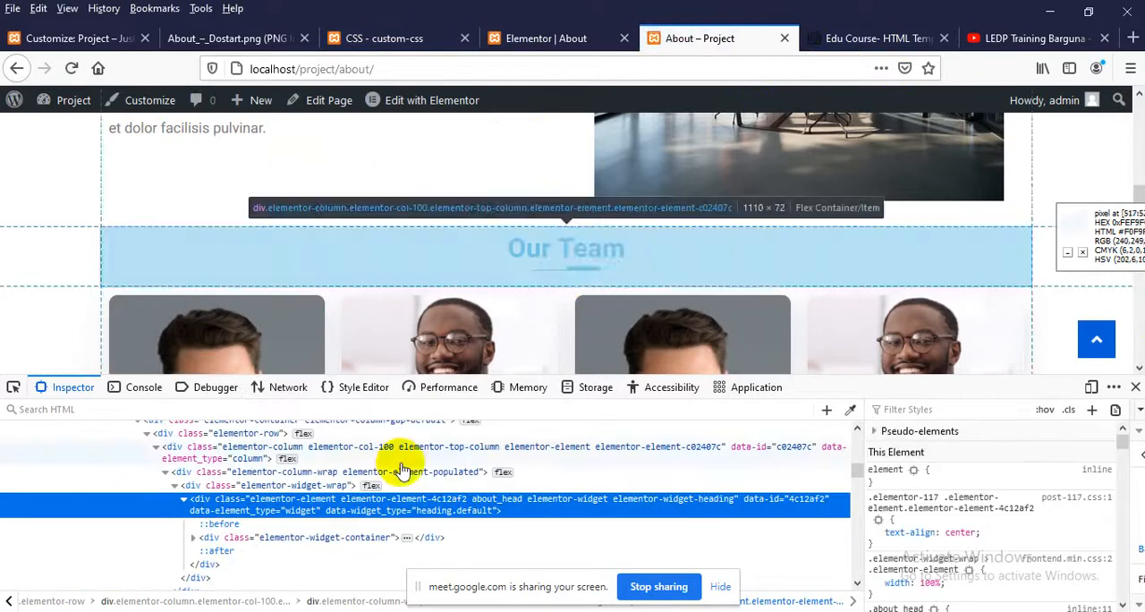
pyautogui.click(210, 527)
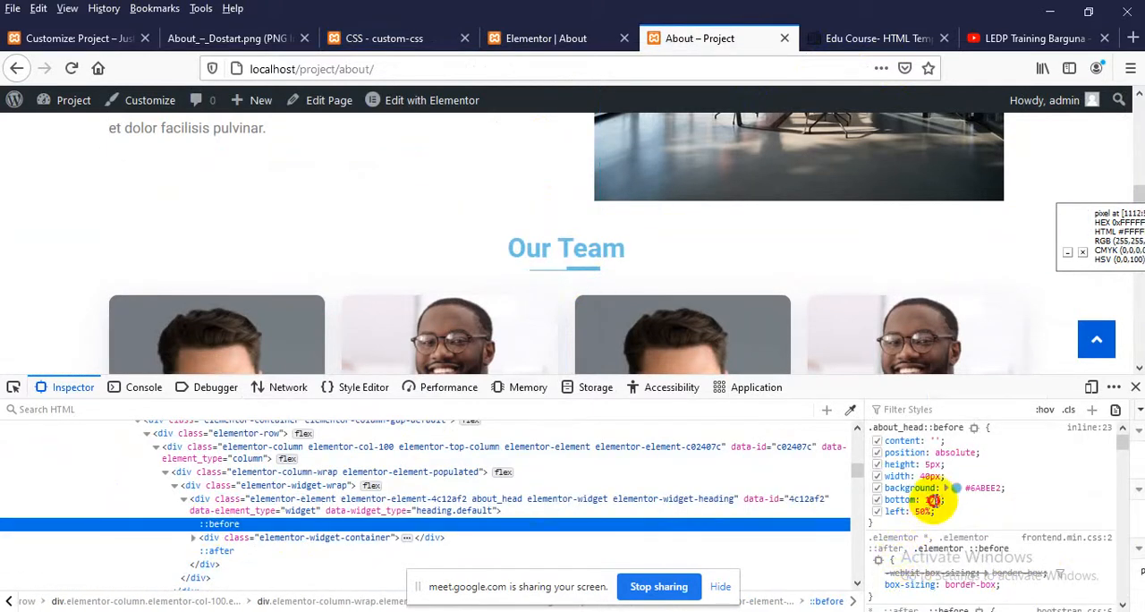
# Adjust the Our Team ::before underline in the inspector to bottom 14% and left 48%
pyautogui.click(933, 501)
pyautogui.press('Up')
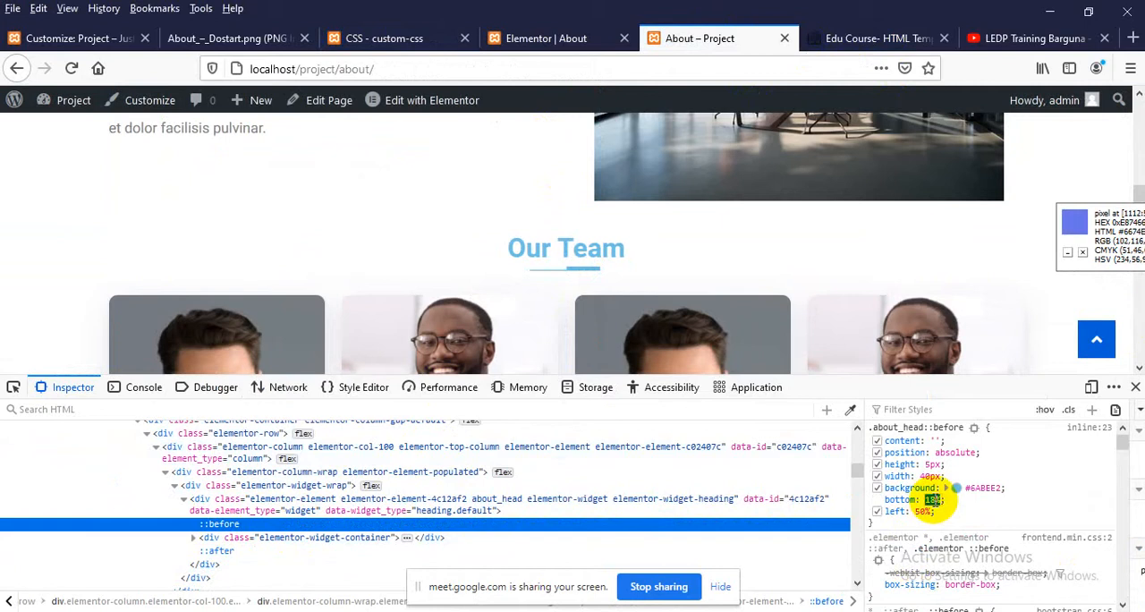
pyautogui.press('Down')
pyautogui.press('Down')
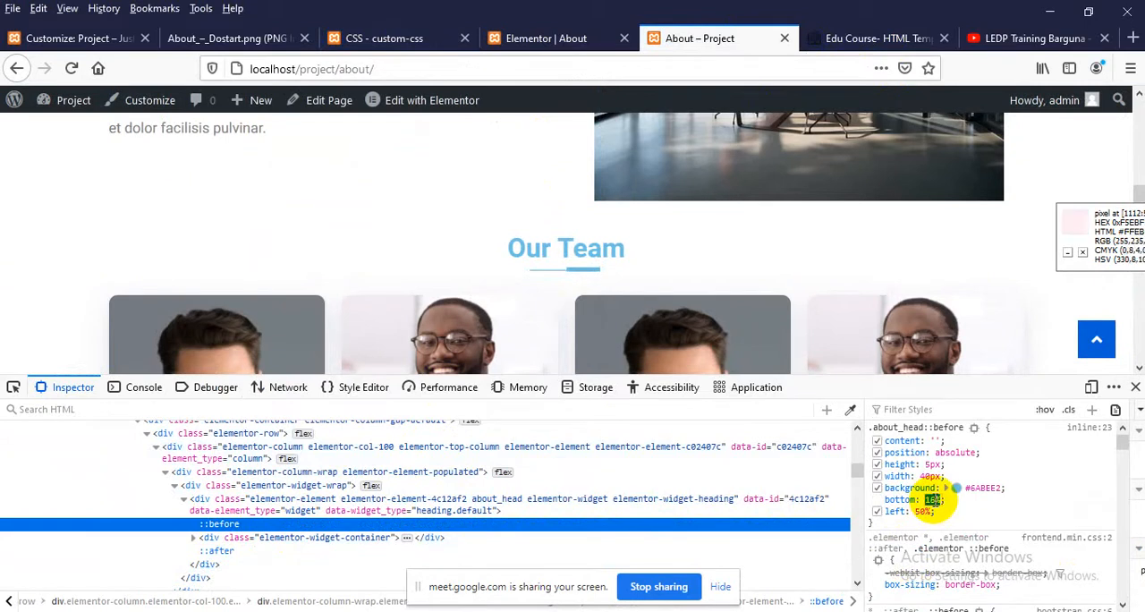
pyautogui.click(921, 510)
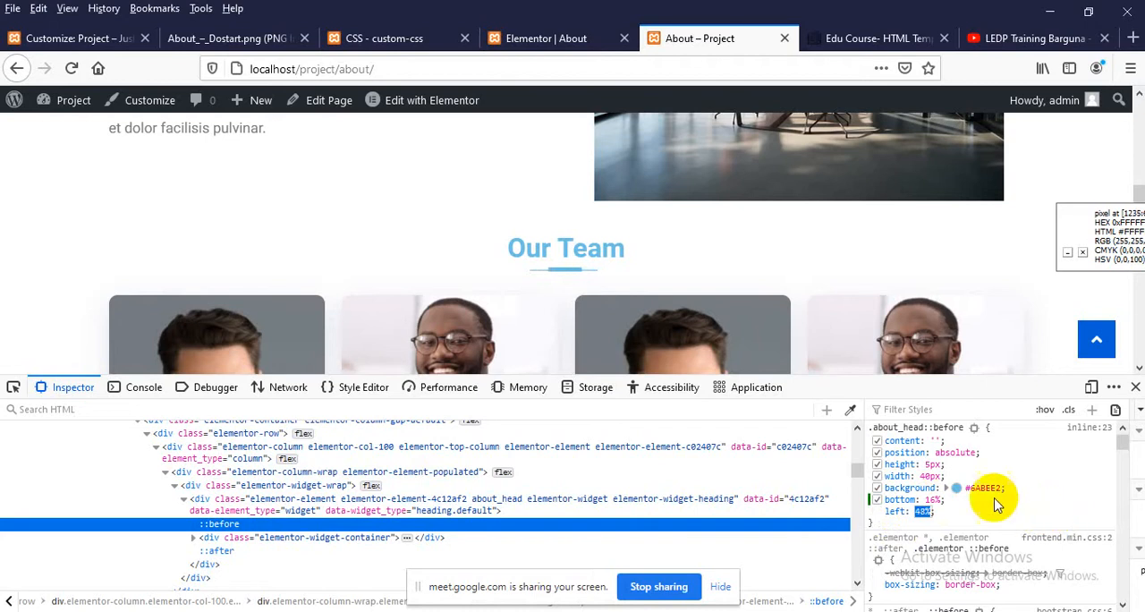
pyautogui.click(933, 499)
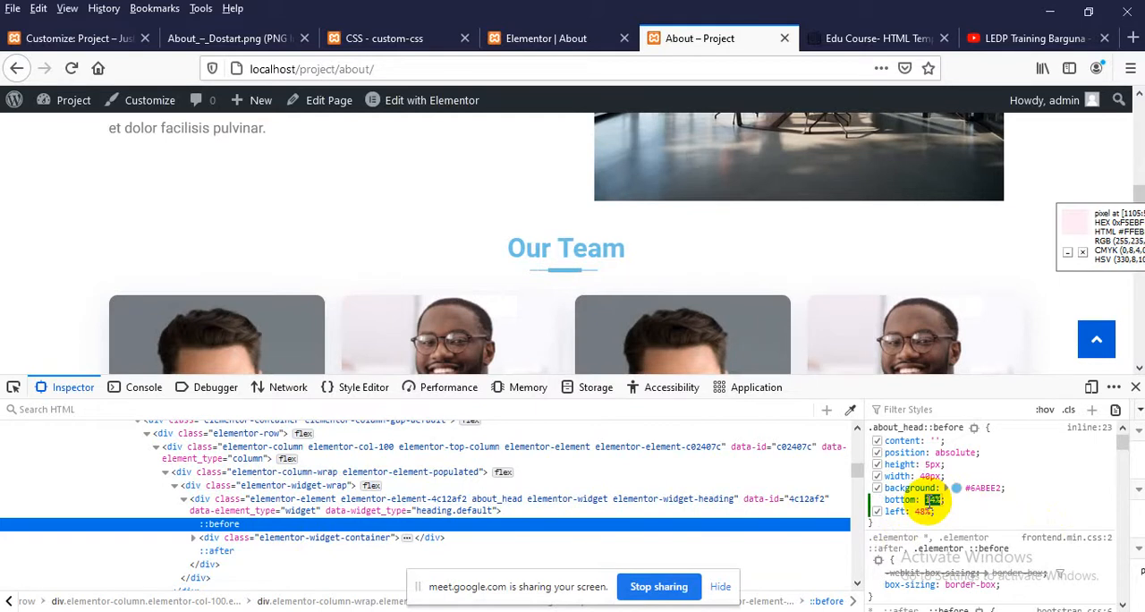
# Add a border-radius of 10px to the inspected .about_head::before rule
pyautogui.press('Tab')
pyautogui.press('Tab')
pyautogui.press('Tab')
pyautogui.write('bo')
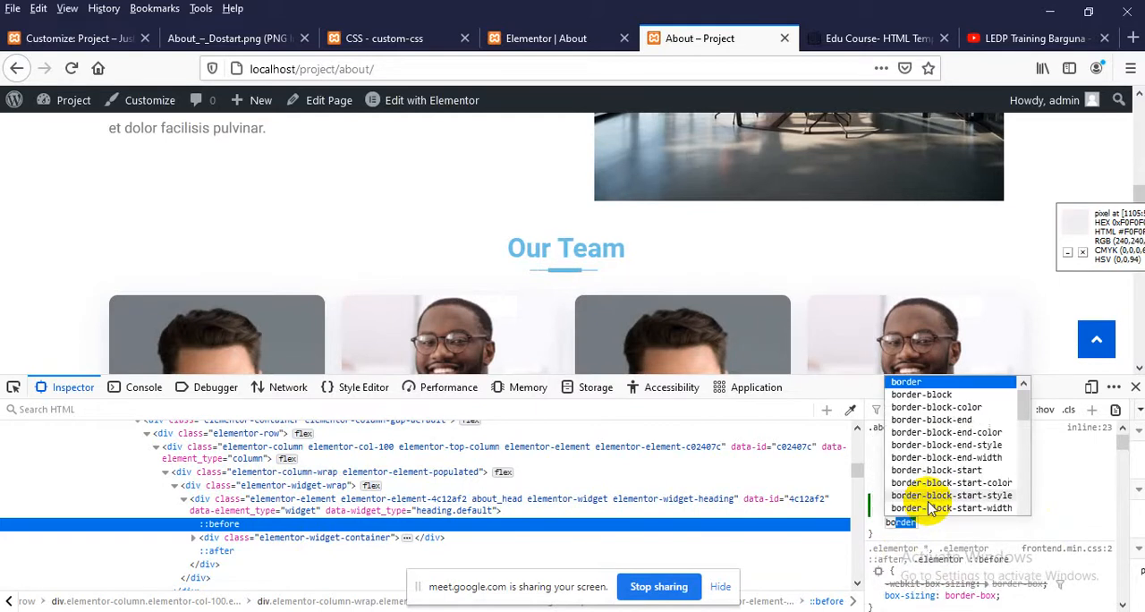
pyautogui.write('rder-radius')
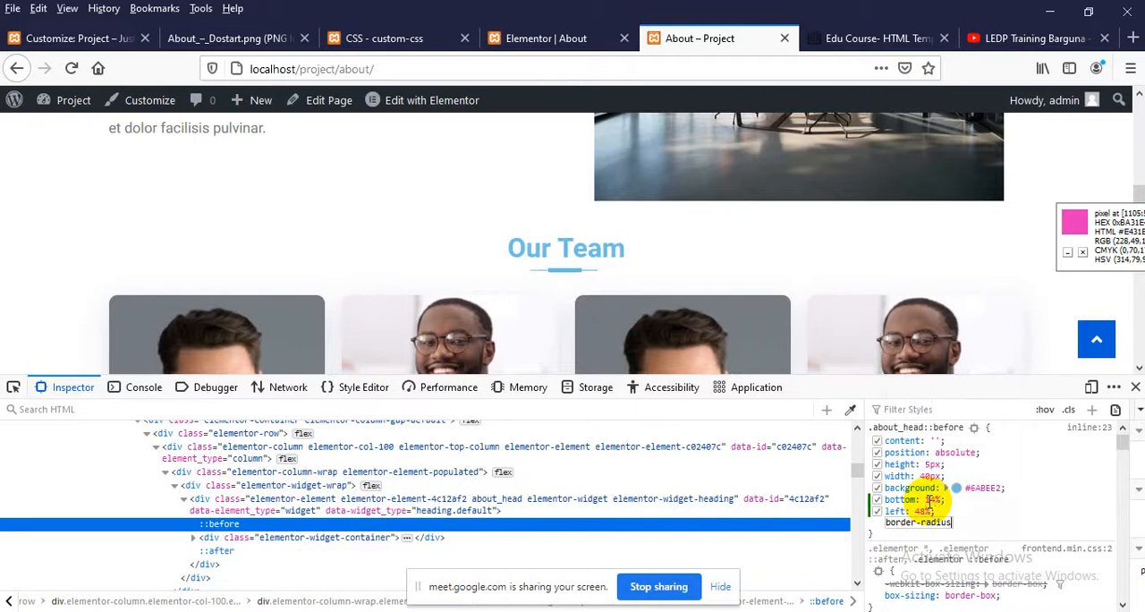
pyautogui.press('Tab')
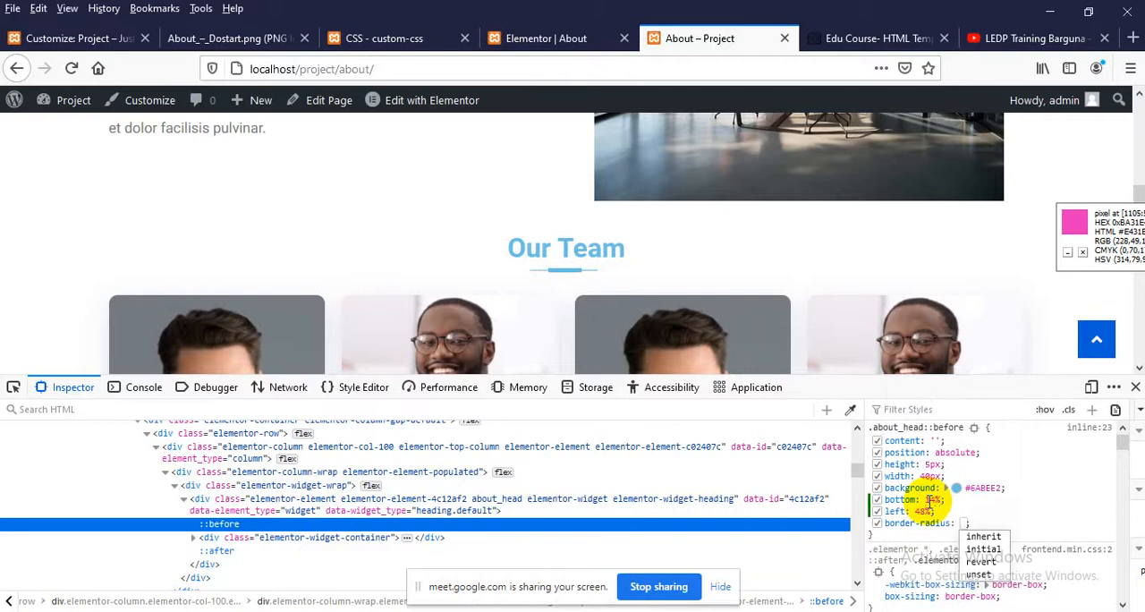
pyautogui.write('20p')
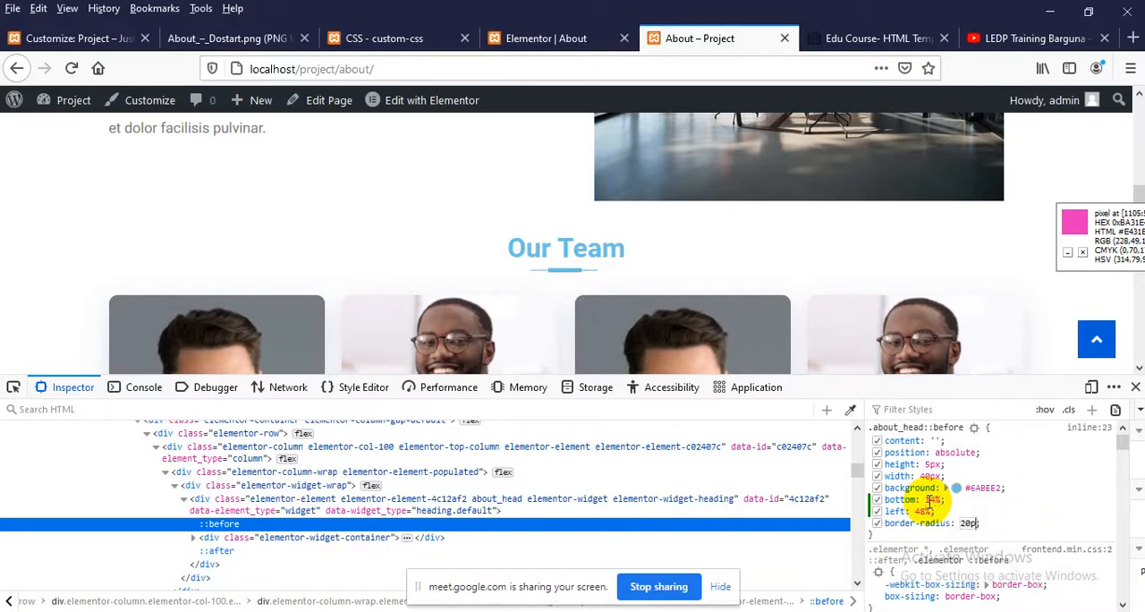
pyautogui.press('BackSpace')
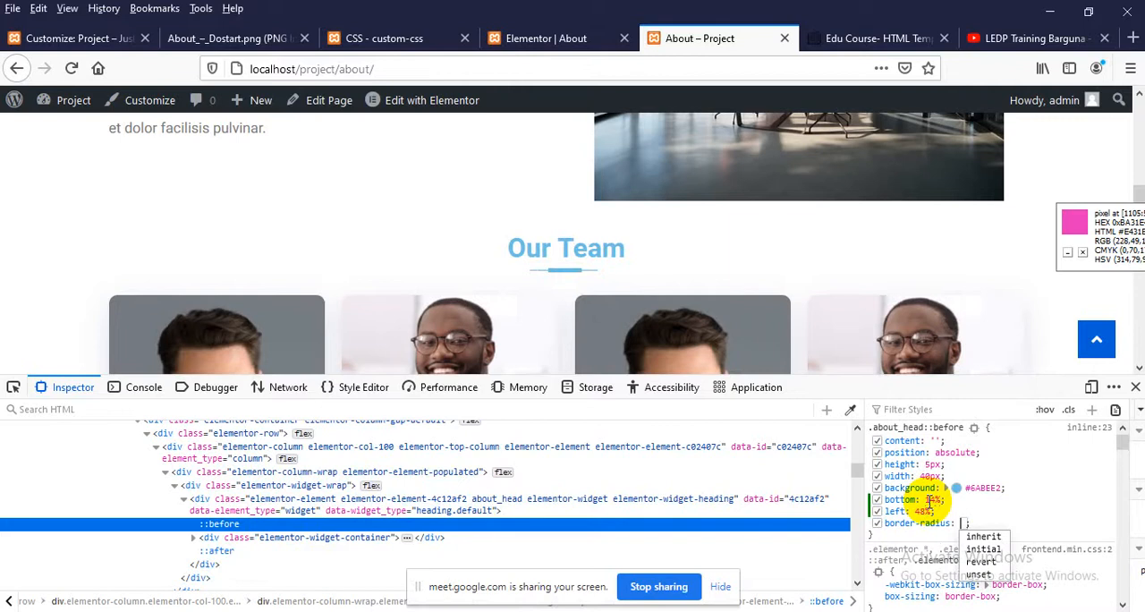
pyautogui.write('10')
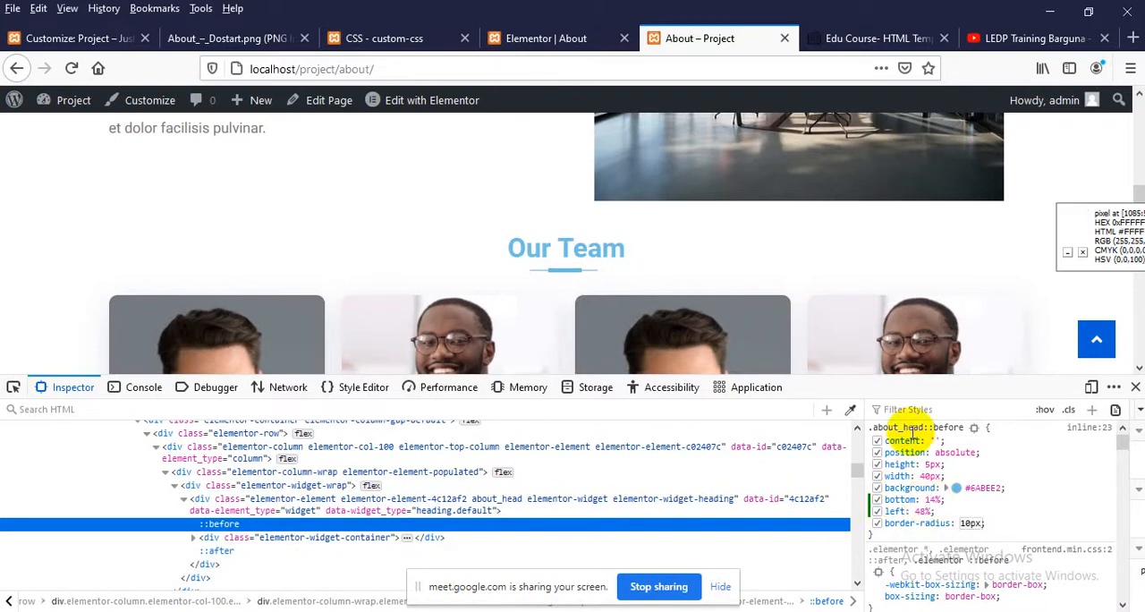
# Replace the .about_head:before rule in custom-css with the adjusted rule copied from the inspector, and update the code
pyautogui.rightClick(914, 429)
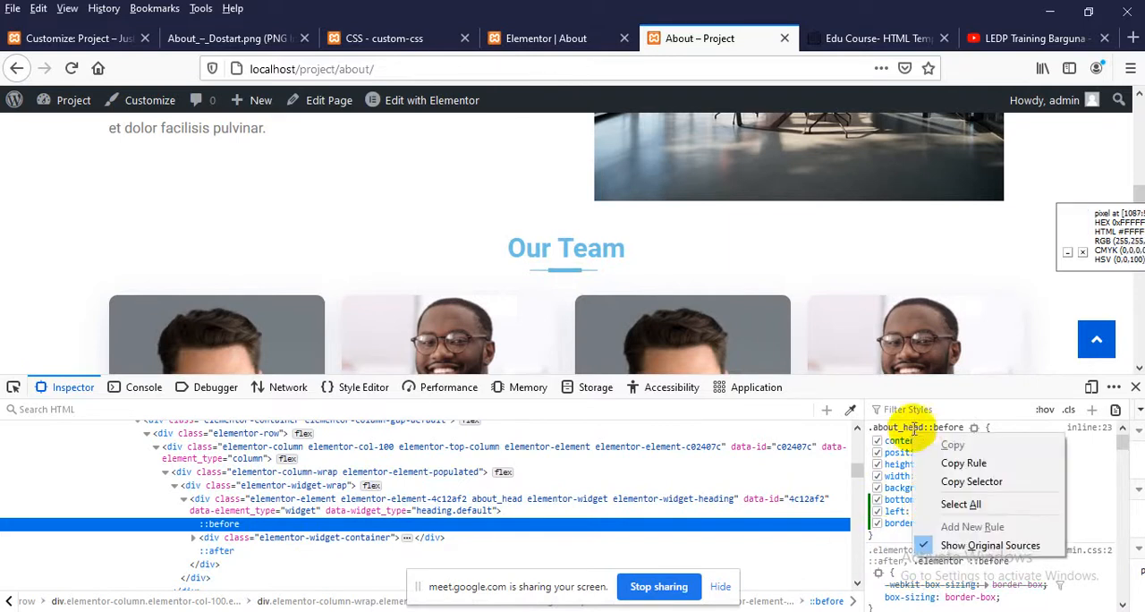
pyautogui.click(945, 462)
pyautogui.click(358, 35)
pyautogui.scroll(-3, 298, 411)
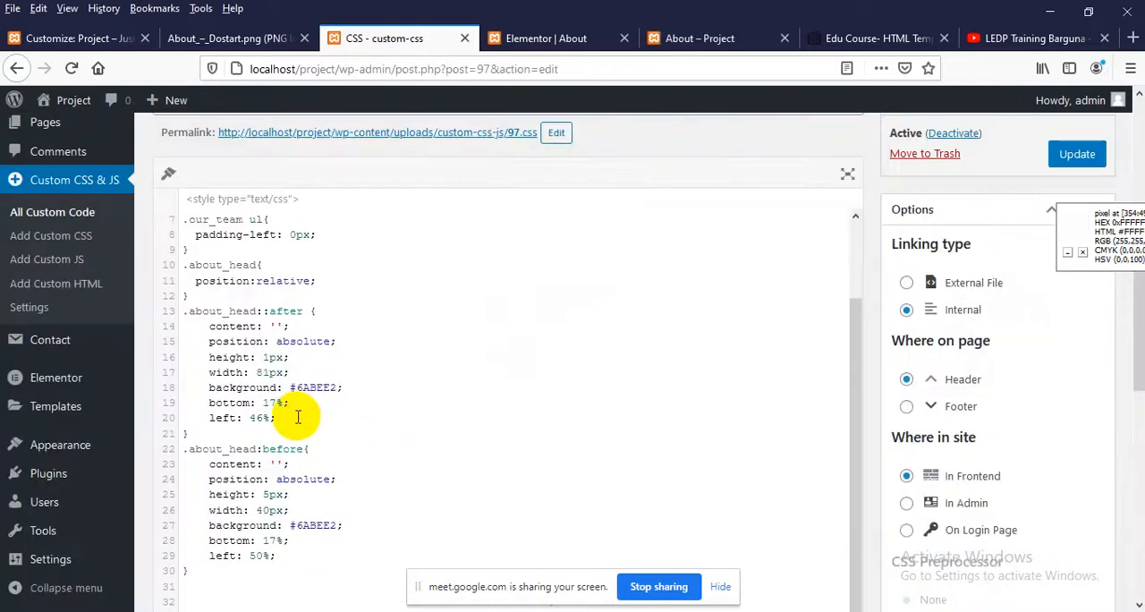
pyautogui.moveTo(202, 478); pyautogui.dragTo(177, 368)
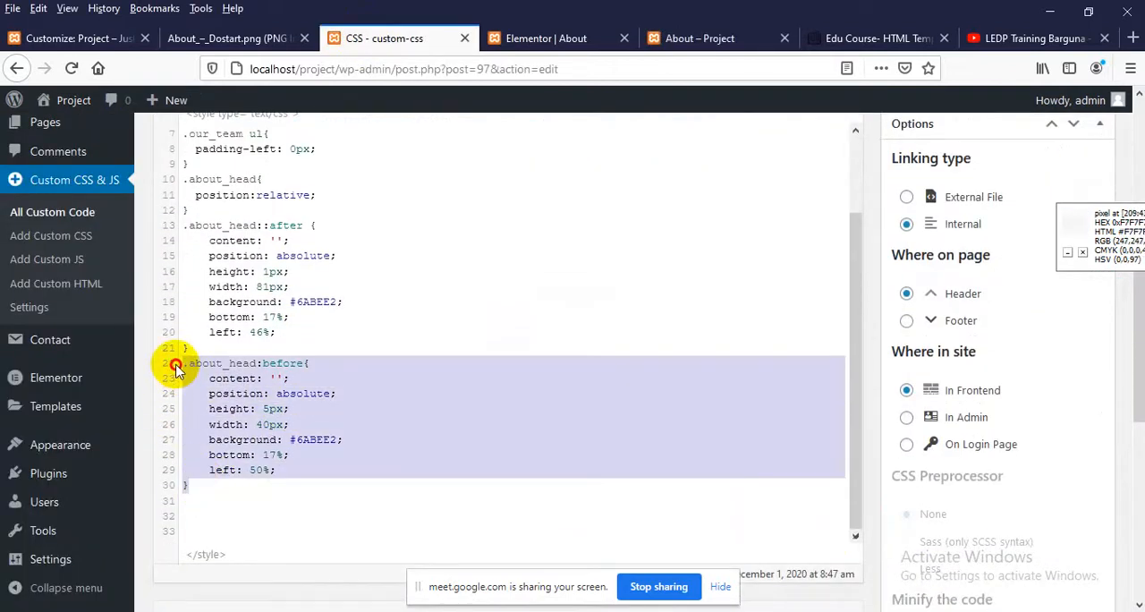
pyautogui.hotkey('ctrl', 'v')
pyautogui.scroll(4, 938, 399)
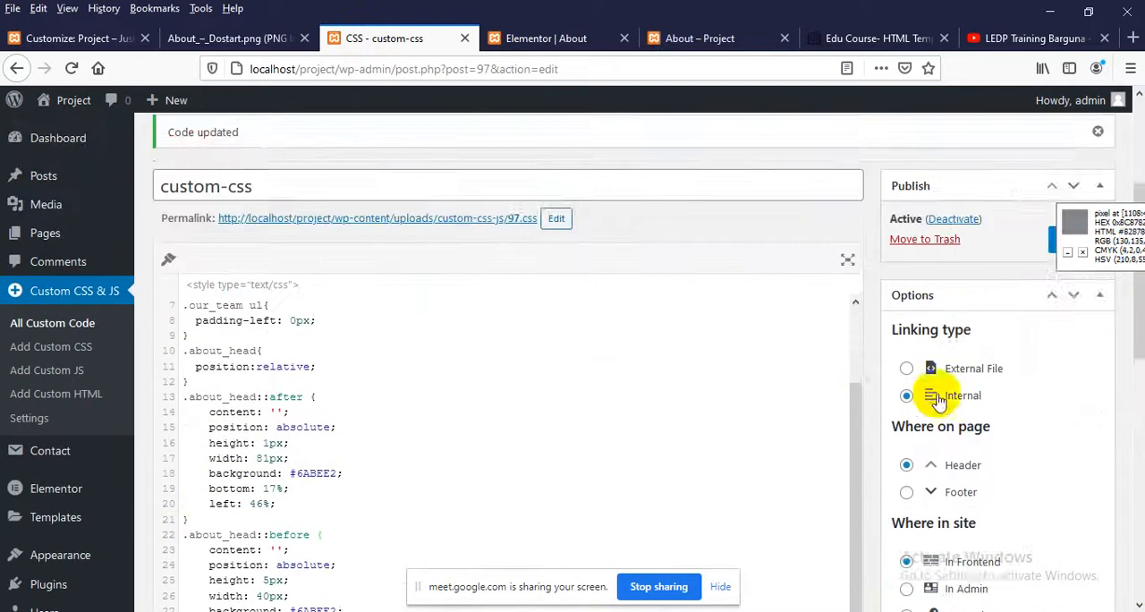
pyautogui.click(1073, 417)
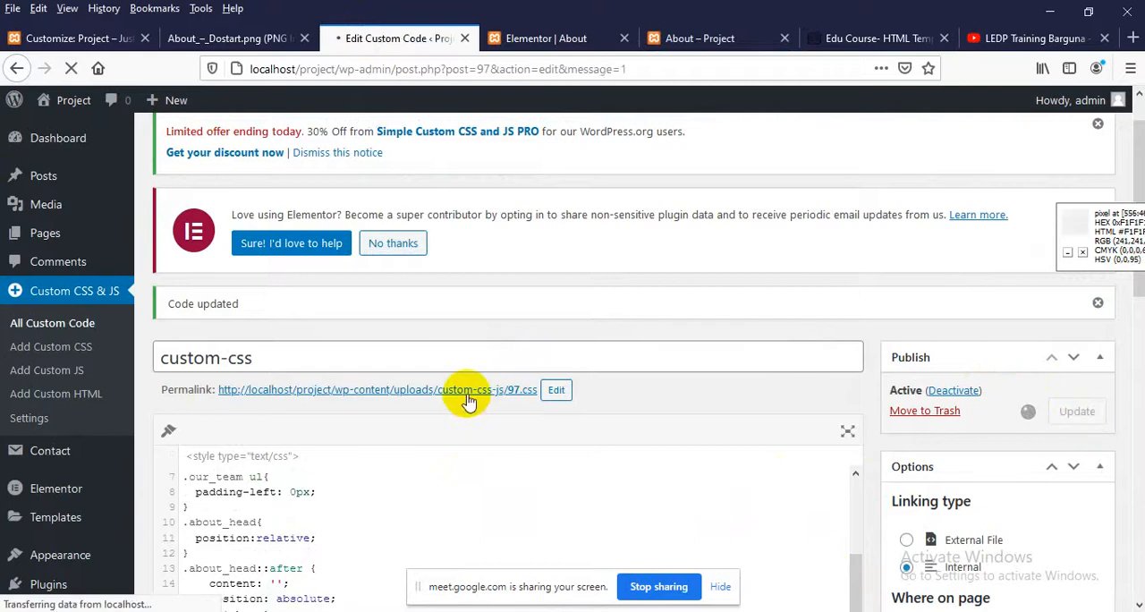
pyautogui.scroll(-3, 459, 391)
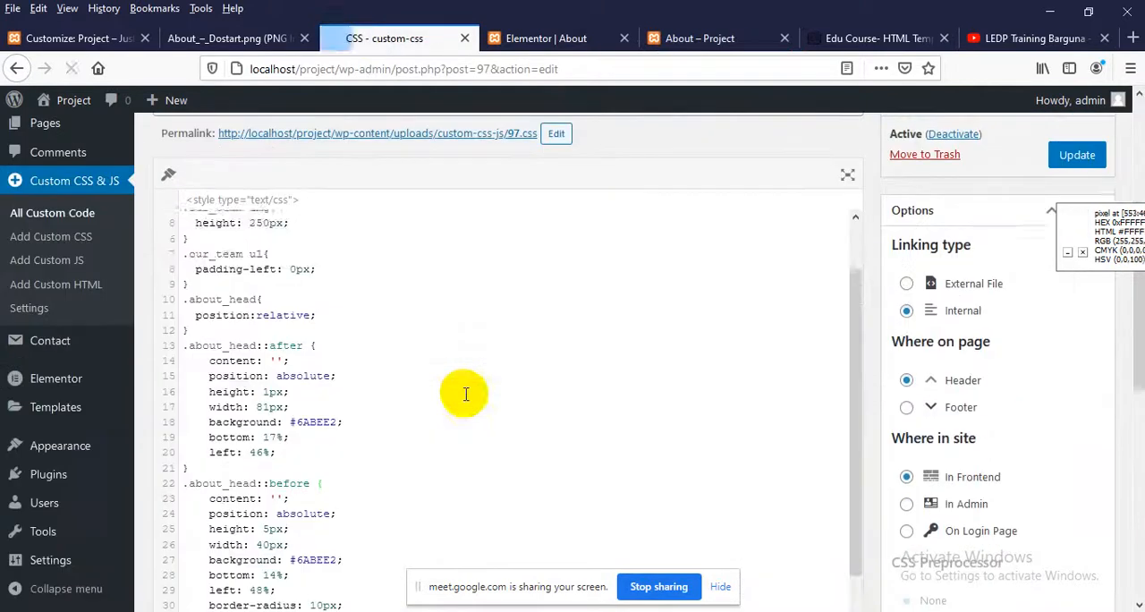
# Reload the live About page, close the inspector and check the underline beneath the Our Team heading
pyautogui.click(677, 36)
pyautogui.rightClick(208, 190)
pyautogui.click(326, 207)
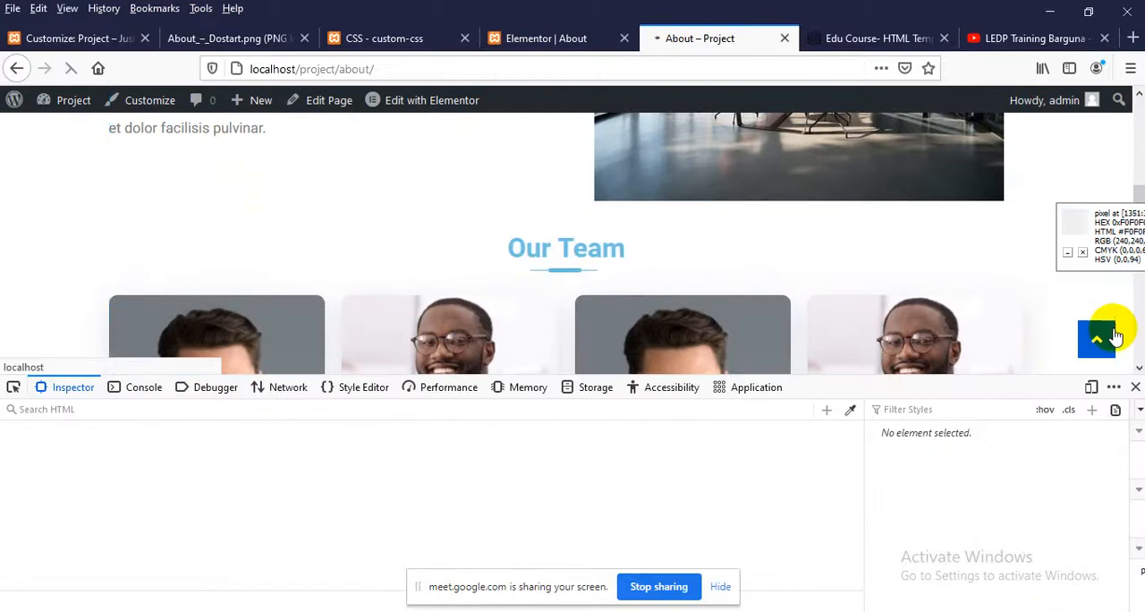
pyautogui.click(1135, 386)
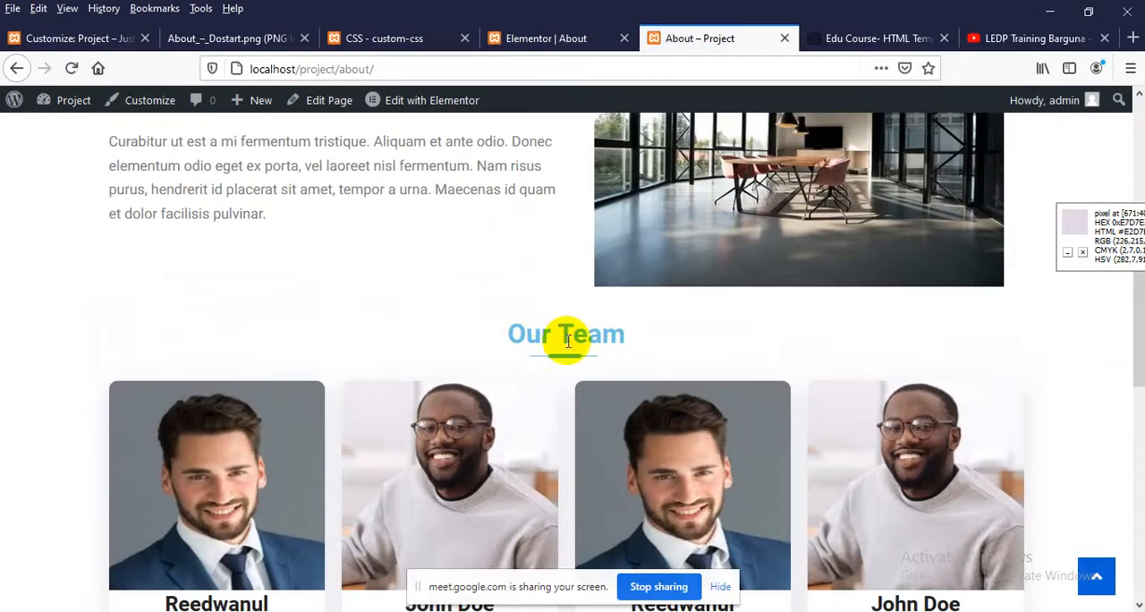
pyautogui.scroll(-2, 567, 347)
pyautogui.scroll(1, 434, 351)
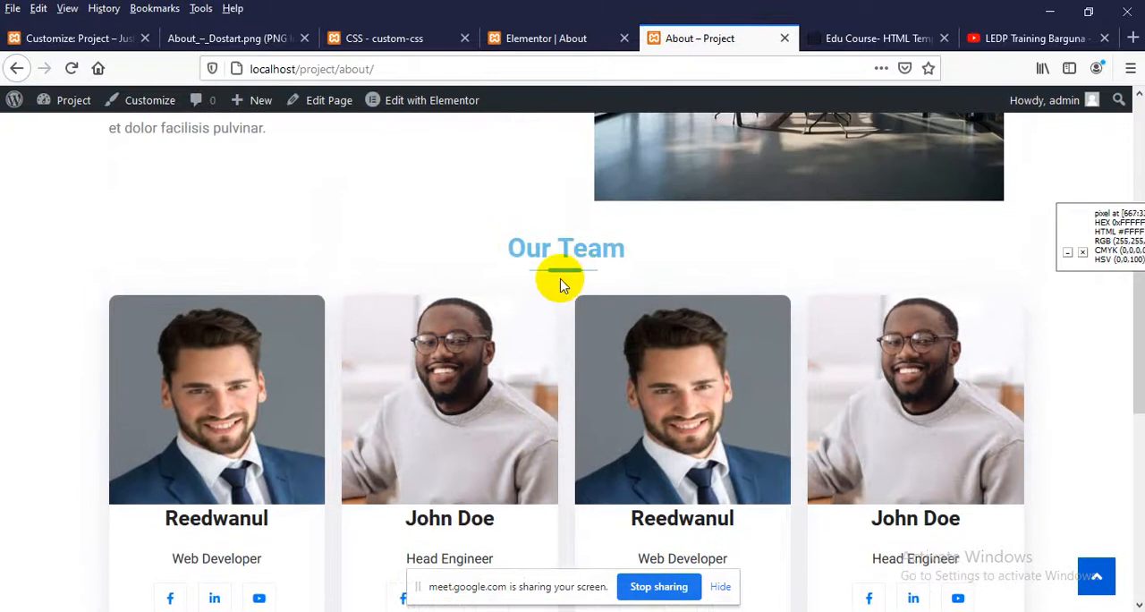
pyautogui.scroll(-6, 559, 284)
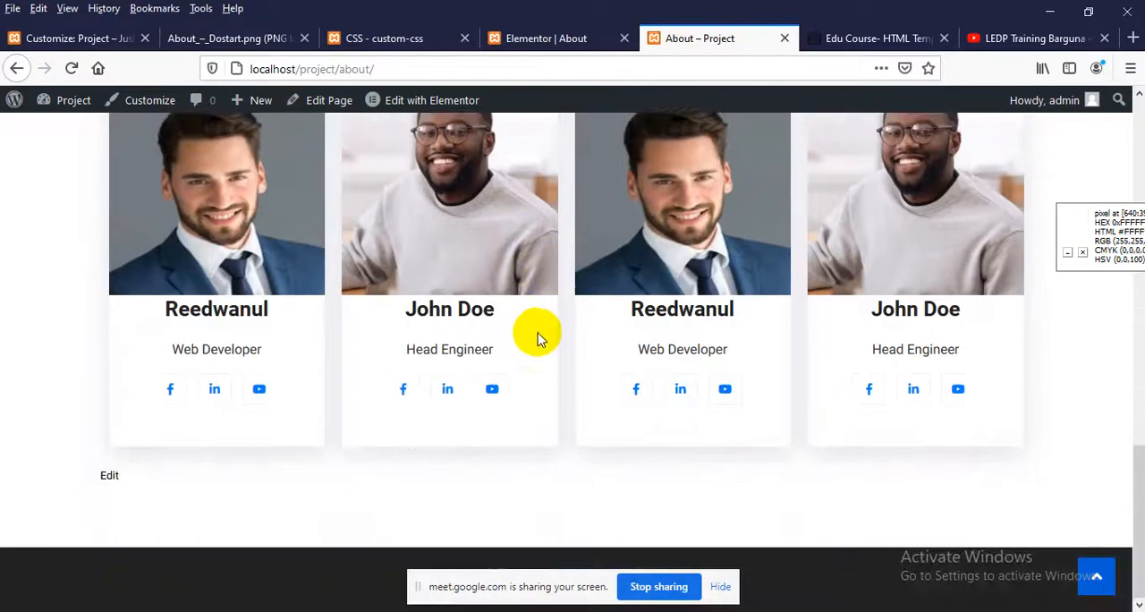
pyautogui.scroll(6, 540, 338)
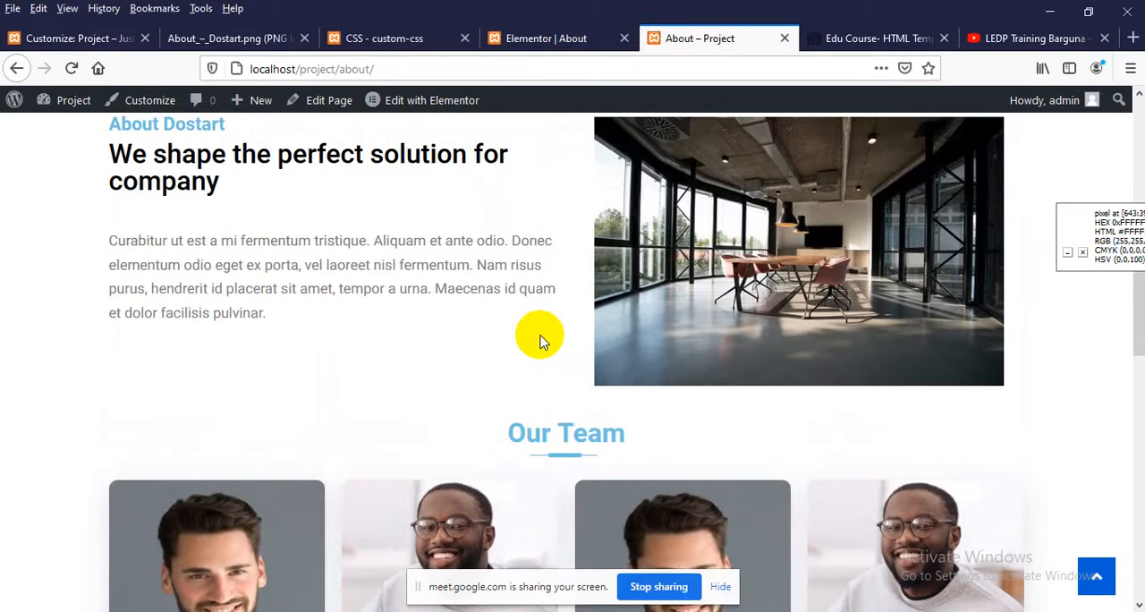
# Preview the About page in responsive design mode at 991 px width and check the Our Team section
pyautogui.hotkey('ctrl', 'shift', 'm')
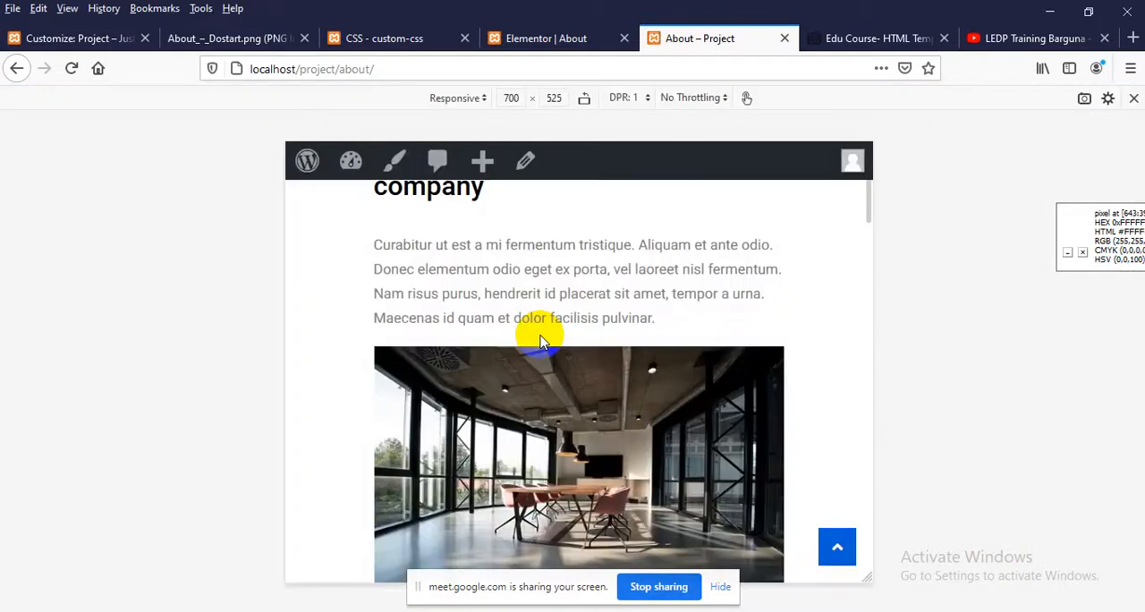
pyautogui.scroll(2, 539, 340)
pyautogui.click(510, 97)
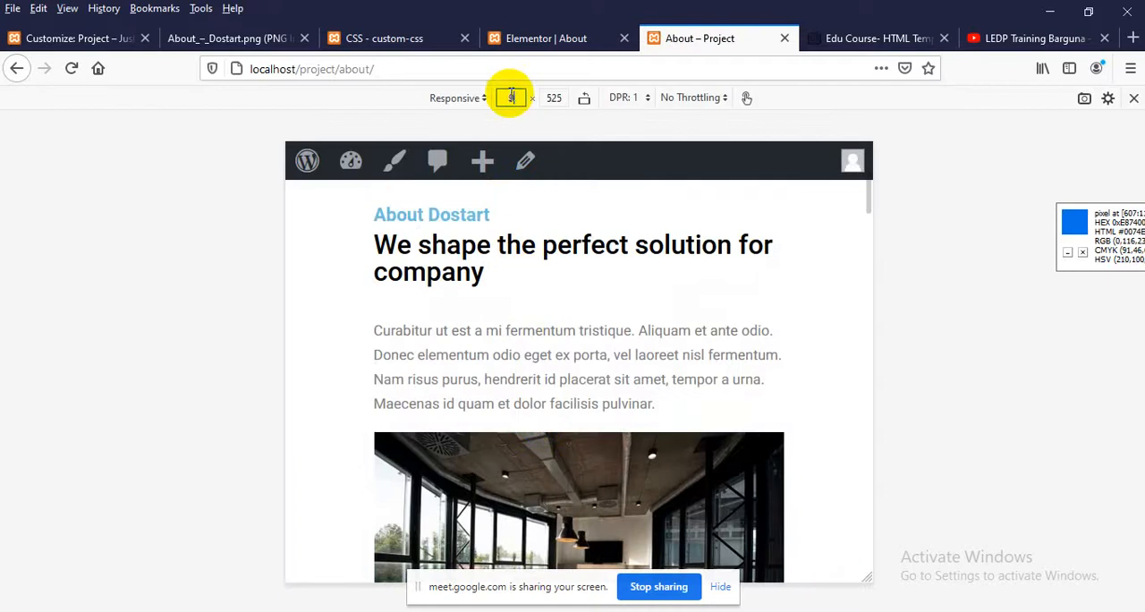
pyautogui.write('991')
pyautogui.press('Return')
pyautogui.scroll(-5, 521, 390)
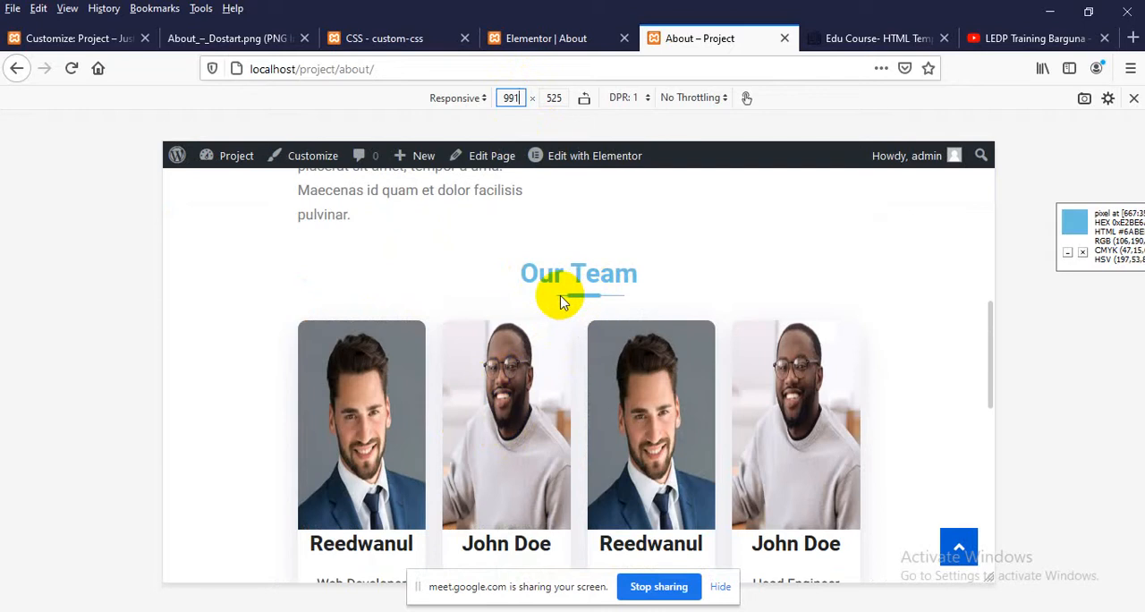
# Set the responsive preview width to 767 px and check the Our Team heading's underline alignment
pyautogui.doubleClick(511, 99)
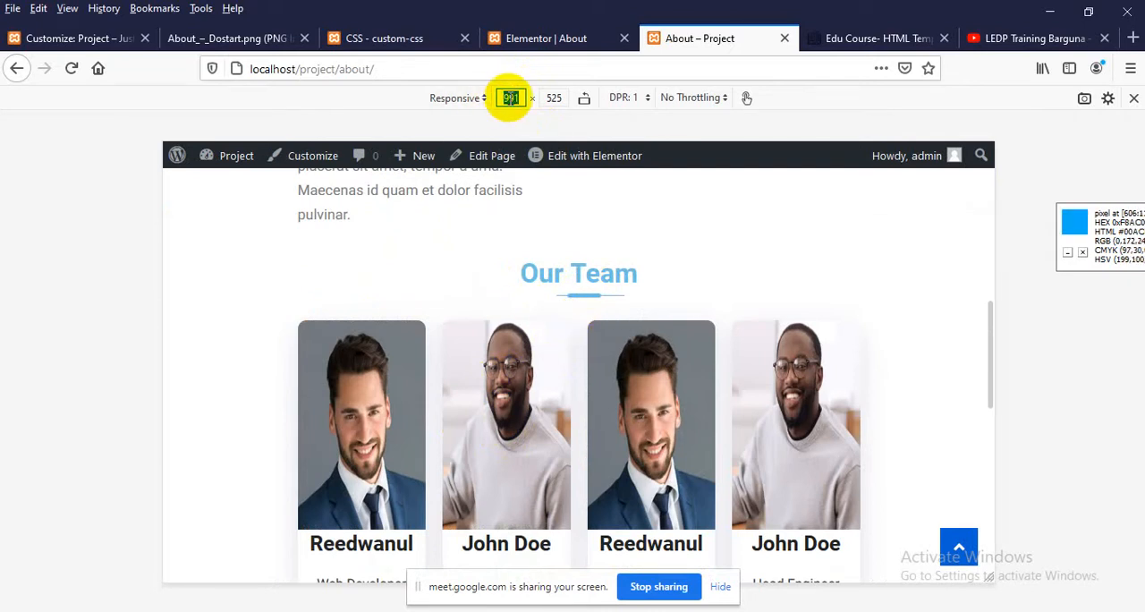
pyautogui.write('767')
pyautogui.press('Return')
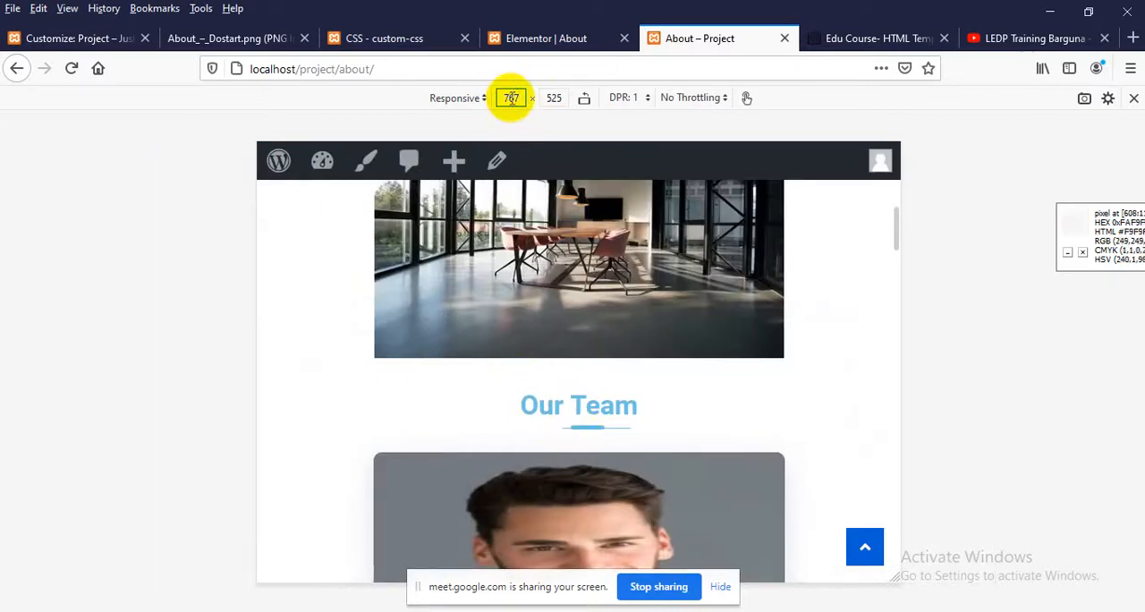
# Set the responsive preview width to 380 px and examine the Our Team underline and member cards
pyautogui.doubleClick(511, 98)
pyautogui.press('BackSpace')
pyautogui.write('380')
pyautogui.press('Return')
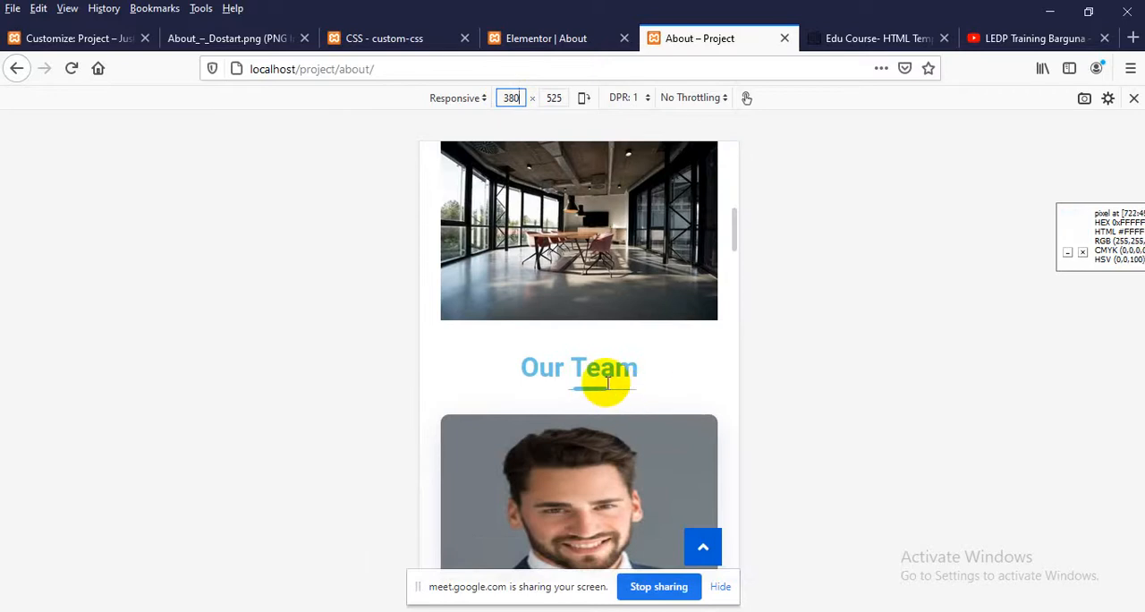
pyautogui.scroll(3, 626, 402)
pyautogui.scroll(-5, 626, 403)
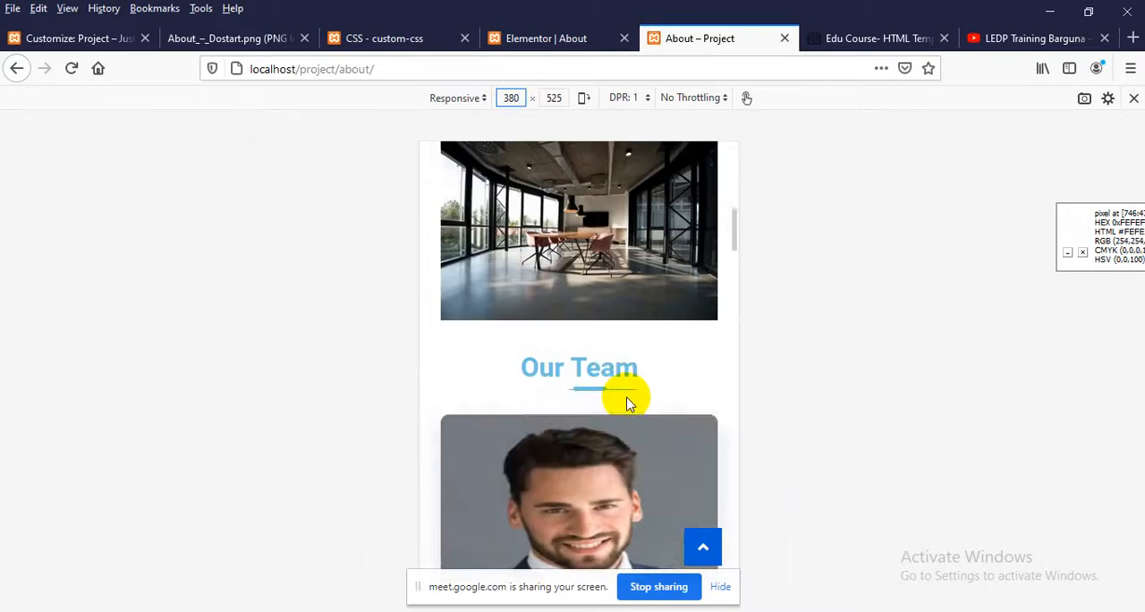
pyautogui.scroll(-3, 626, 402)
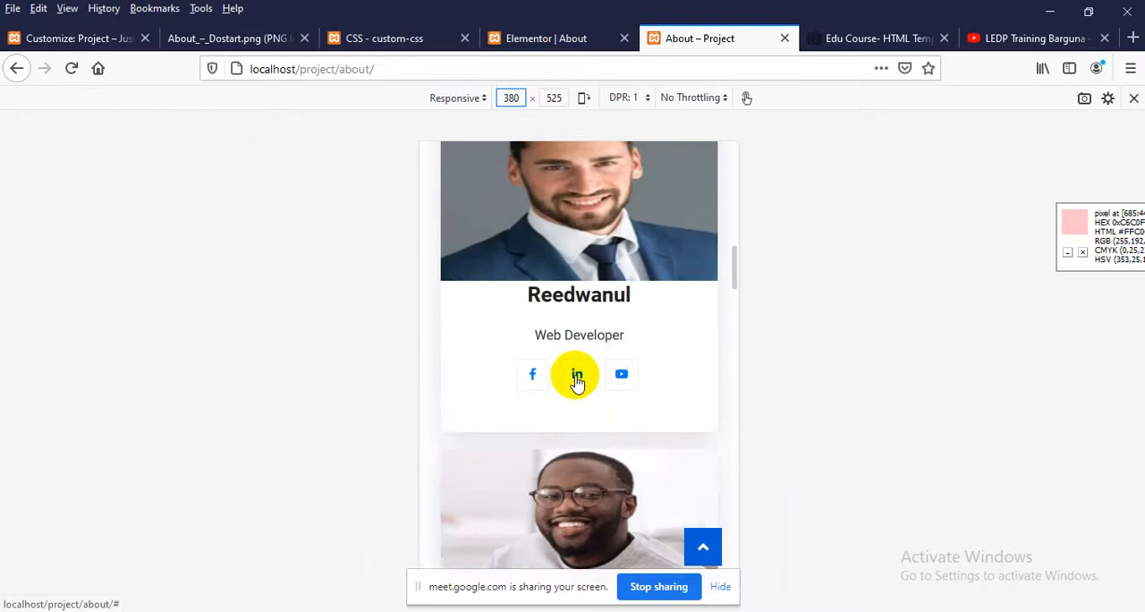
pyautogui.scroll(3, 536, 385)
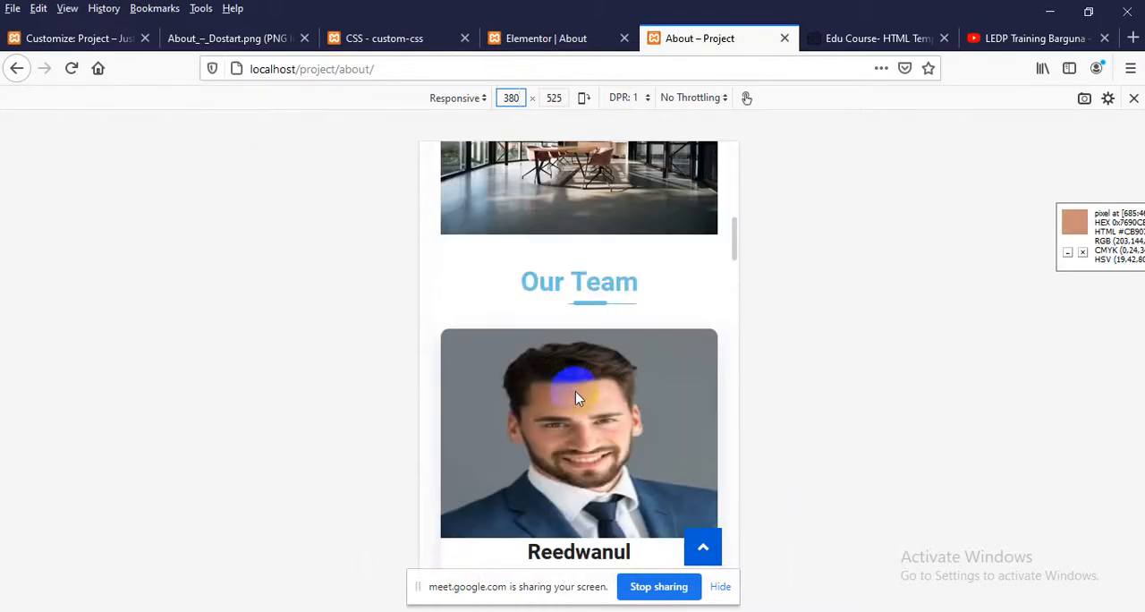
# Return the responsive preview to 991 px width and recheck the Our Team heading underline
pyautogui.doubleClick(511, 97)
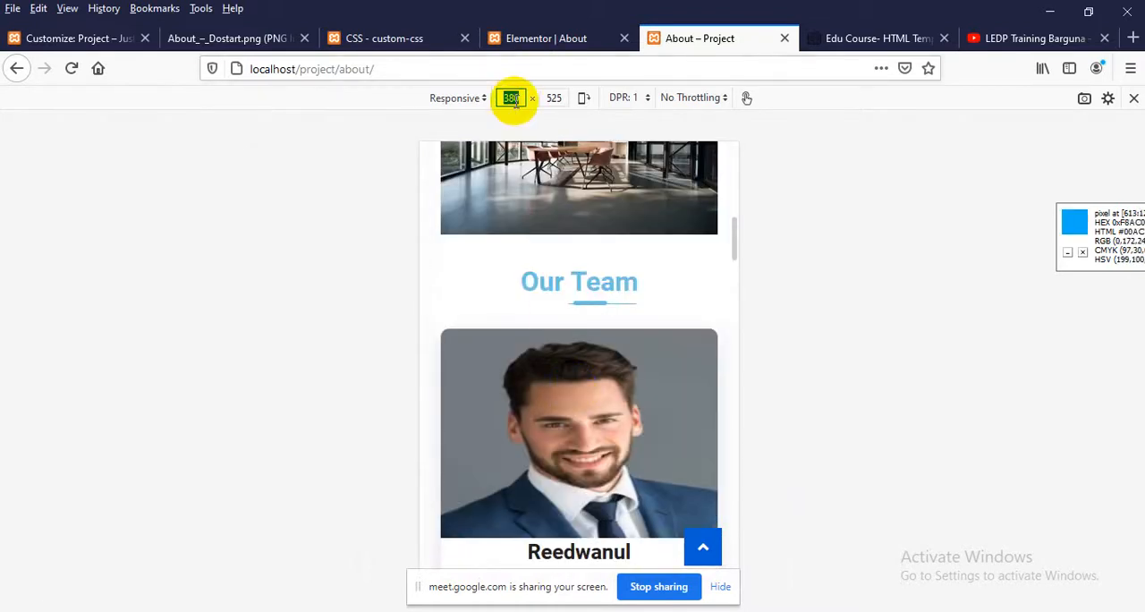
pyautogui.write('991')
pyautogui.press('Return')
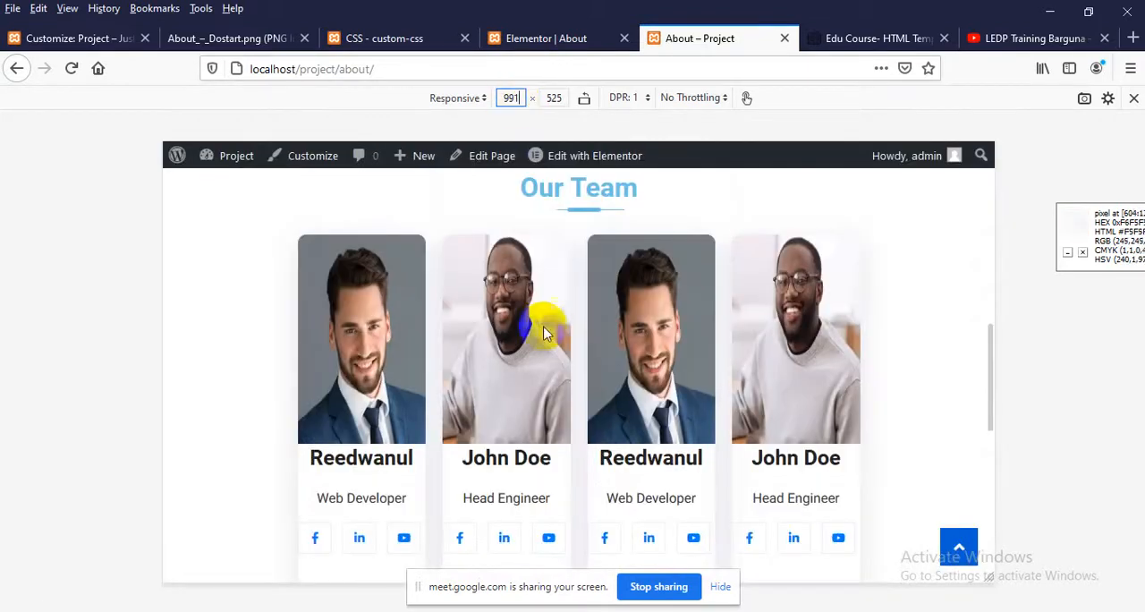
pyautogui.scroll(2, 550, 336)
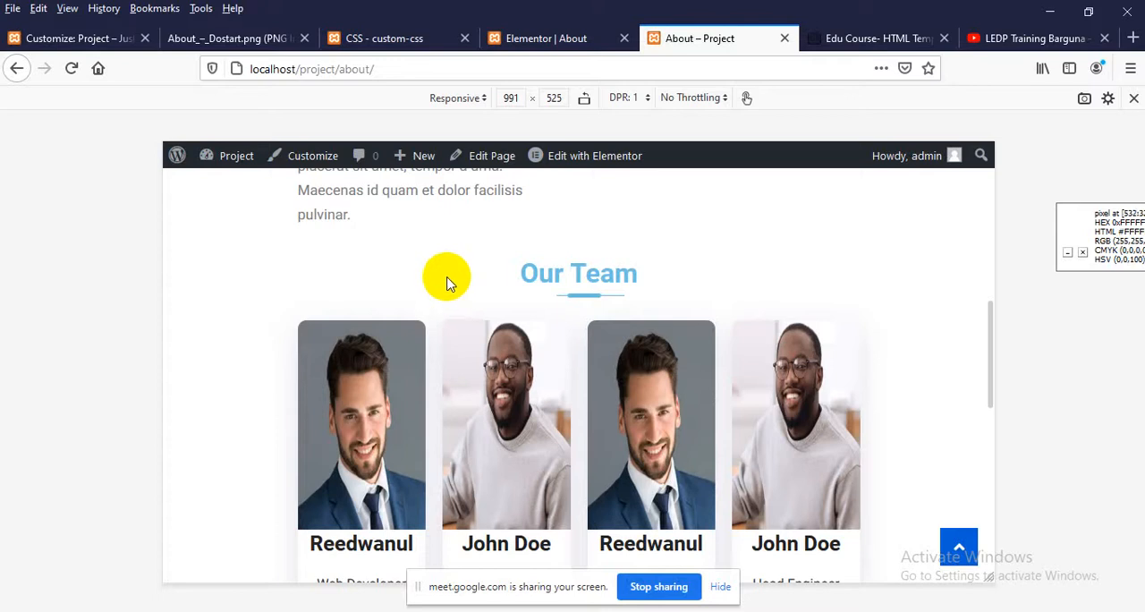
pyautogui.click(380, 40)
pyautogui.scroll(-5, 215, 387)
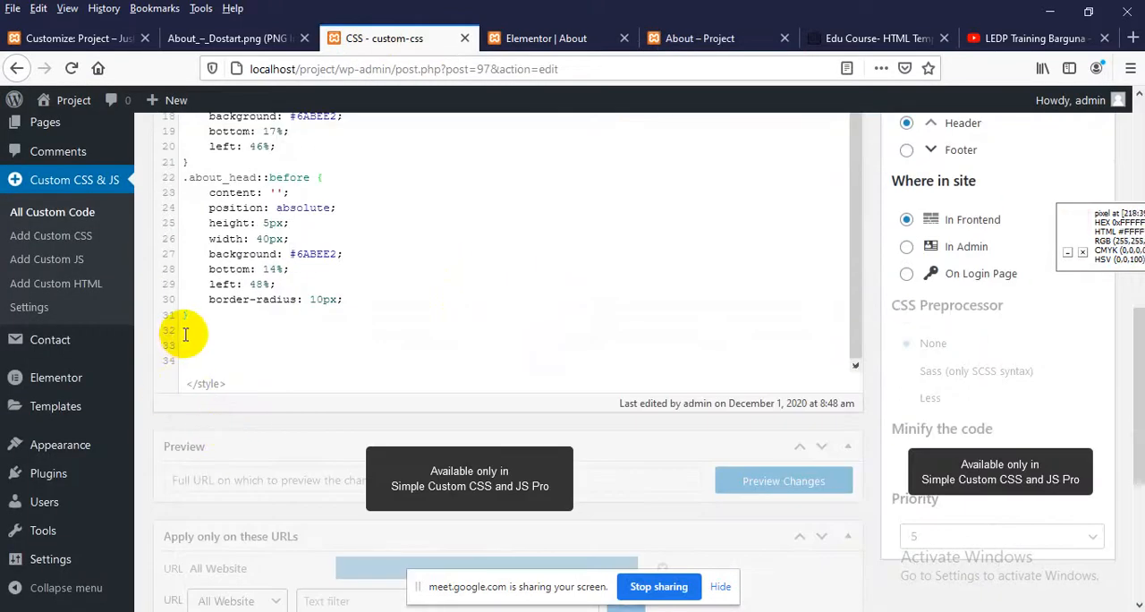
pyautogui.press('Return')
pyautogui.press('Return')
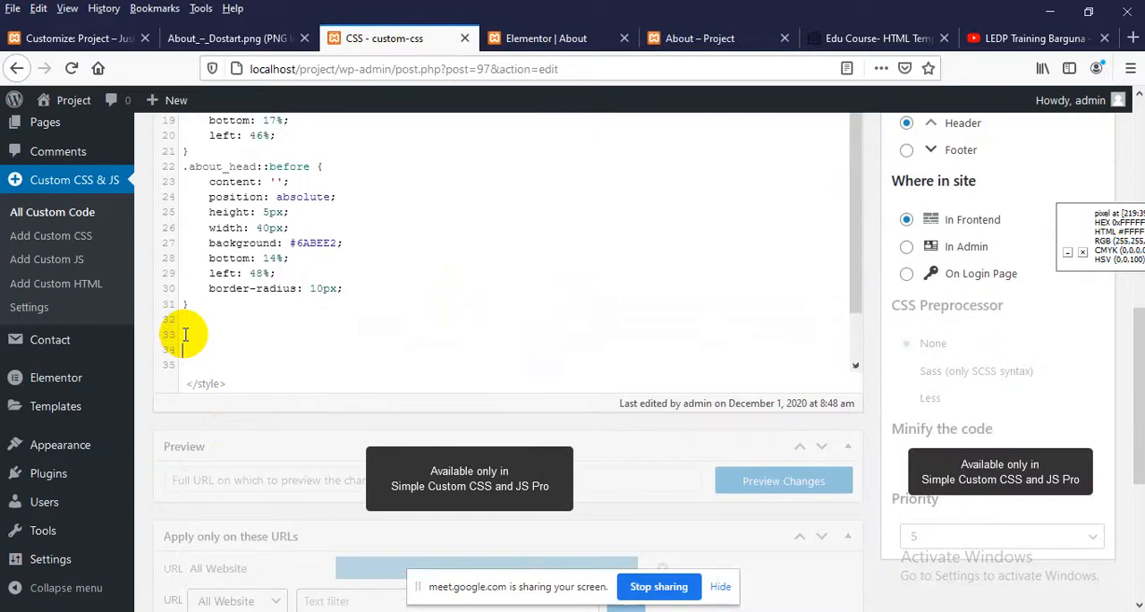
pyautogui.write('@media')
pyautogui.write(' ()')
pyautogui.write('max-width')
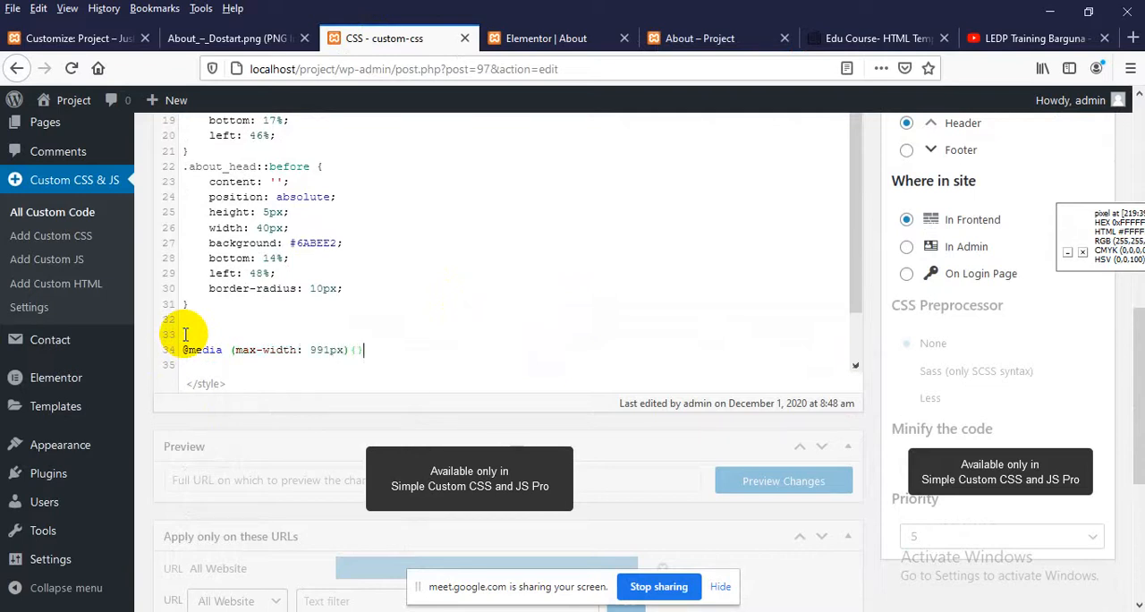
pyautogui.write(': 991px){')
pyautogui.press('Return')
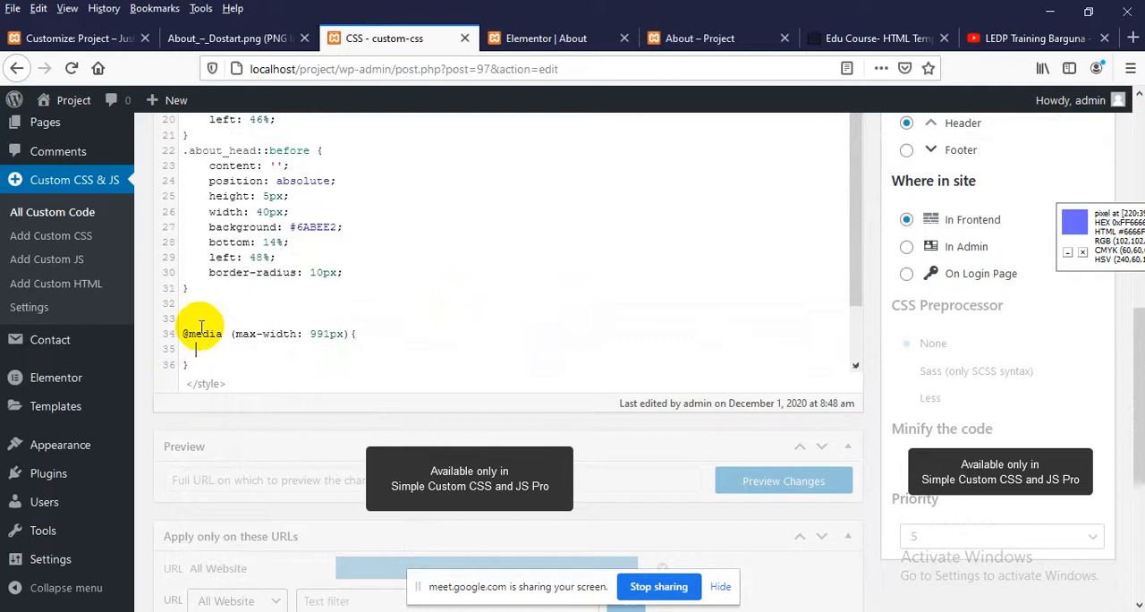
# Inspect the Our Team heading's ::after element on the About page and try a left offset of 44%
pyautogui.scroll(2, 323, 265)
pyautogui.click(726, 38)
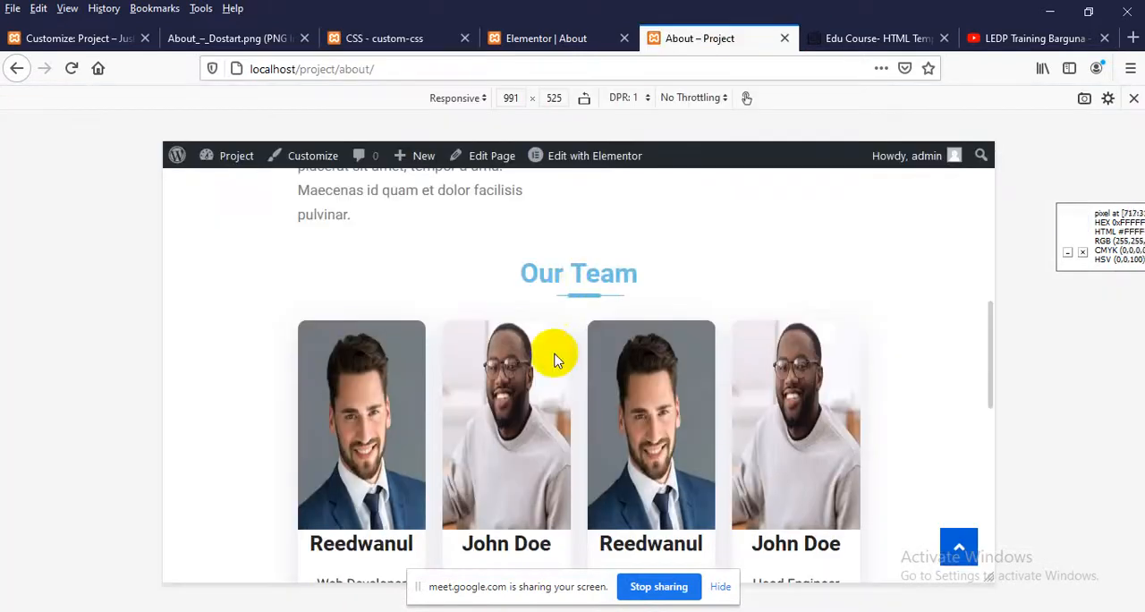
pyautogui.rightClick(566, 291)
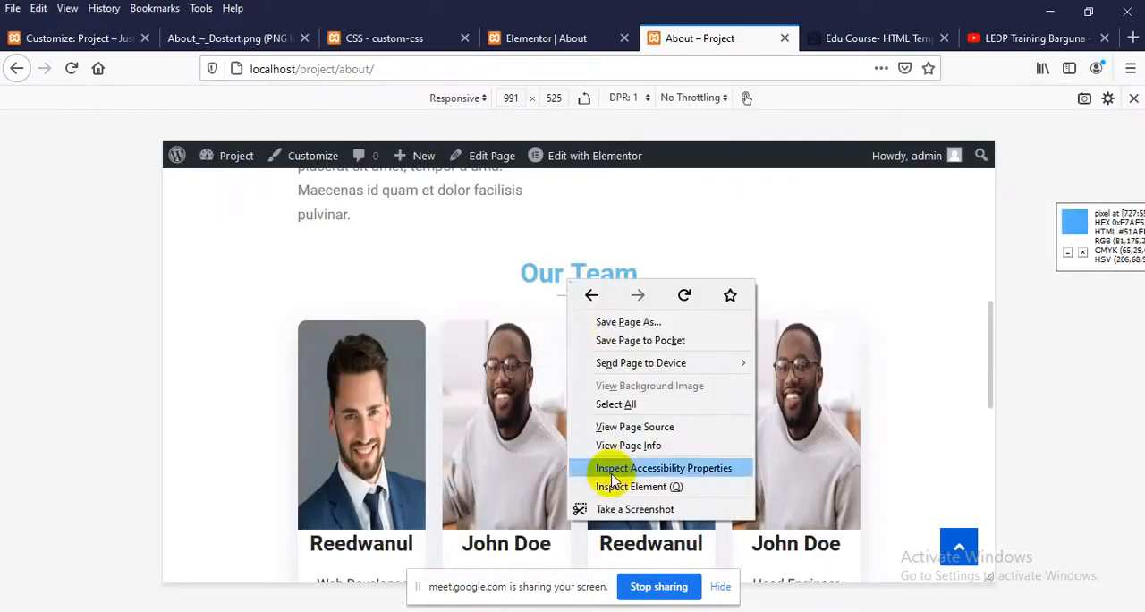
pyautogui.click(606, 487)
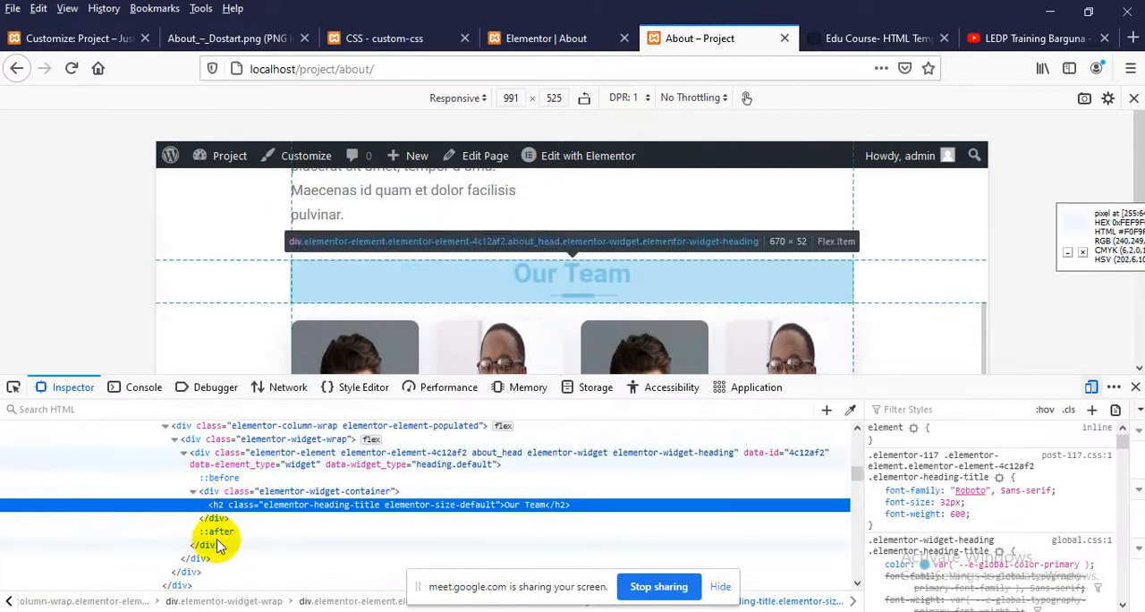
pyautogui.click(250, 533)
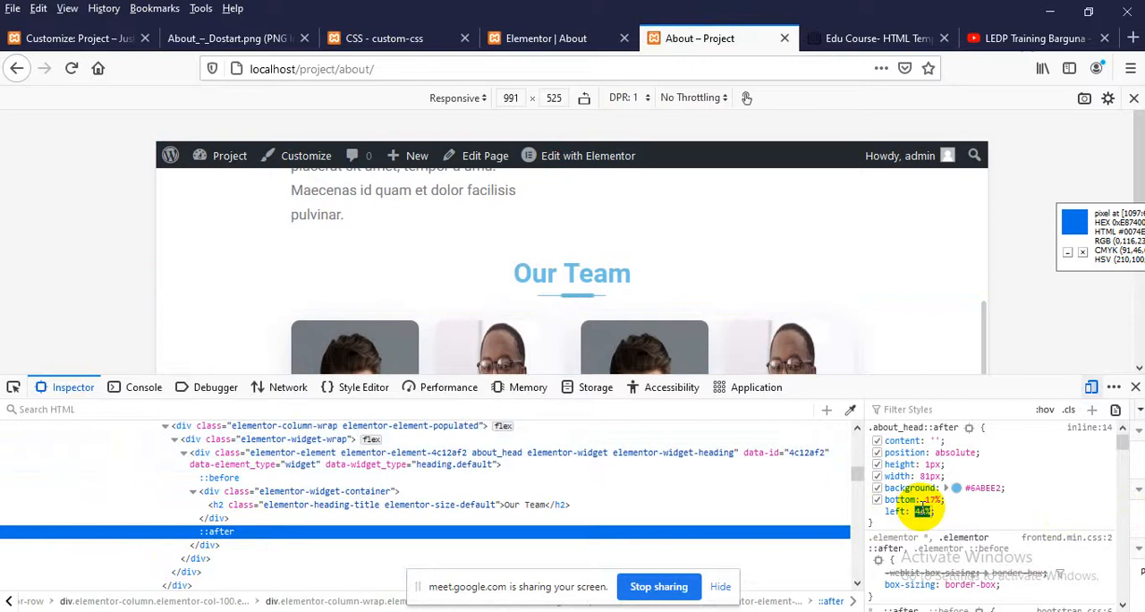
pyautogui.press('Down')
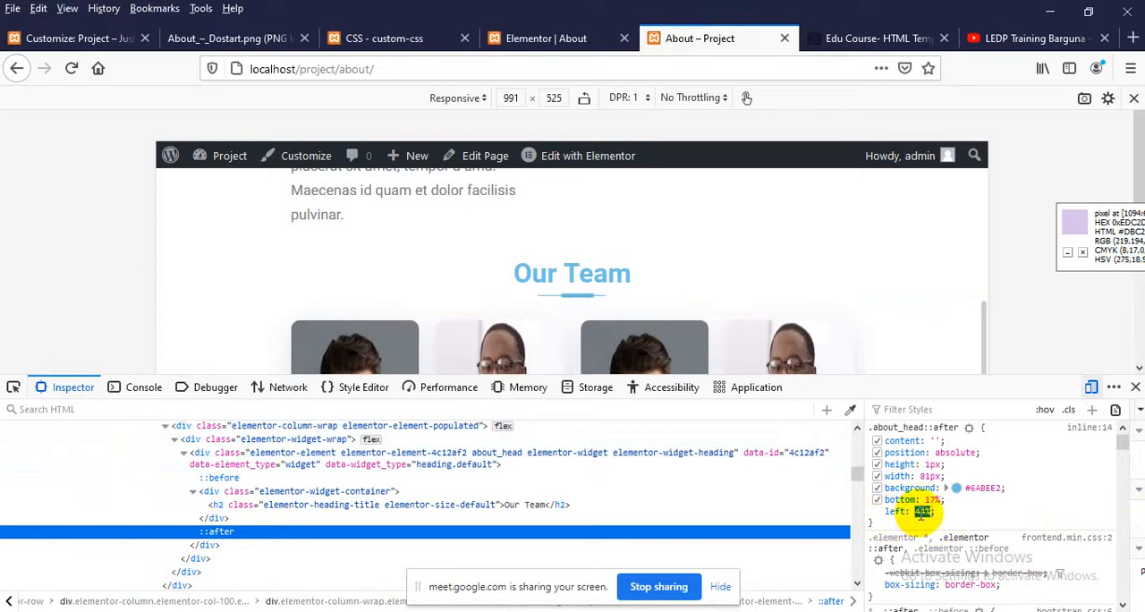
# Add an .about_head::after rule with left: 44% inside the 991px media query in custom-css
pyautogui.click(398, 37)
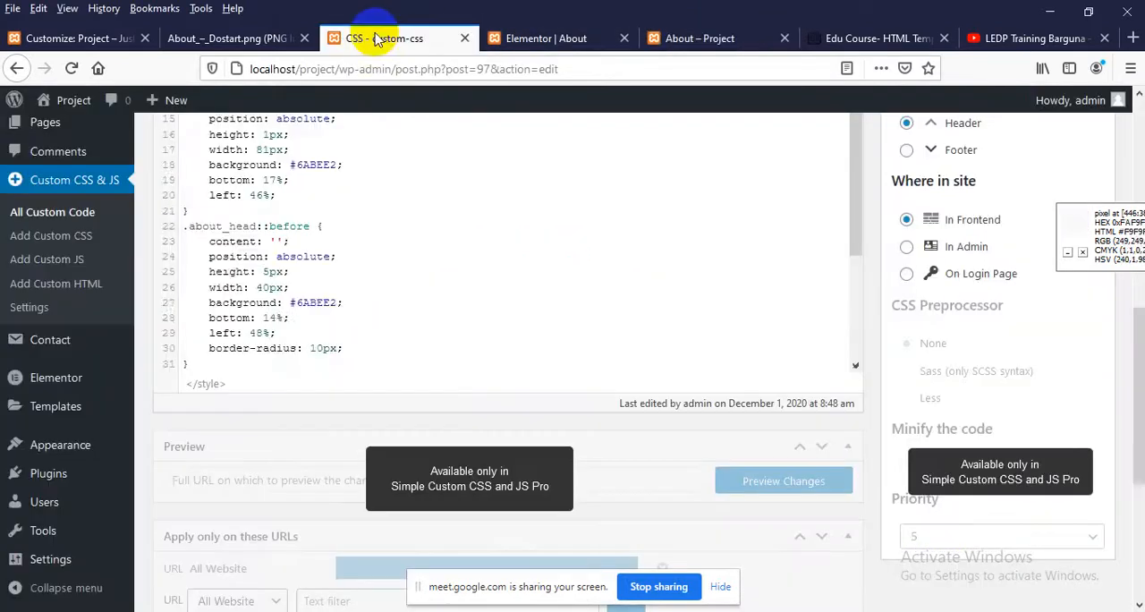
pyautogui.scroll(3, 218, 269)
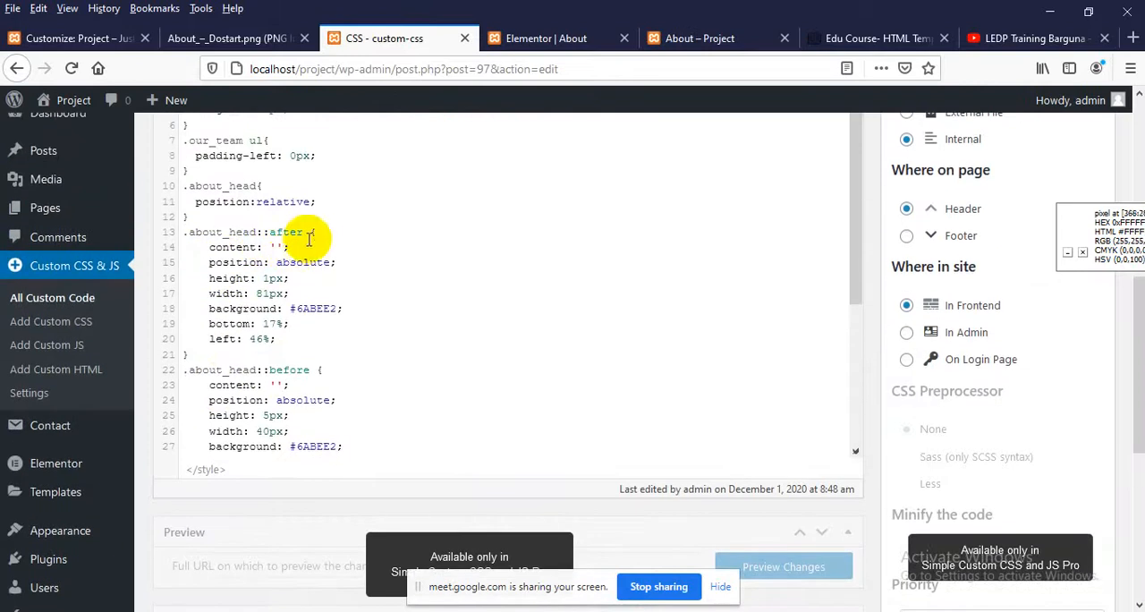
pyautogui.moveTo(318, 232); pyautogui.dragTo(176, 245)
pyautogui.hotkey('ctrl', 'c')
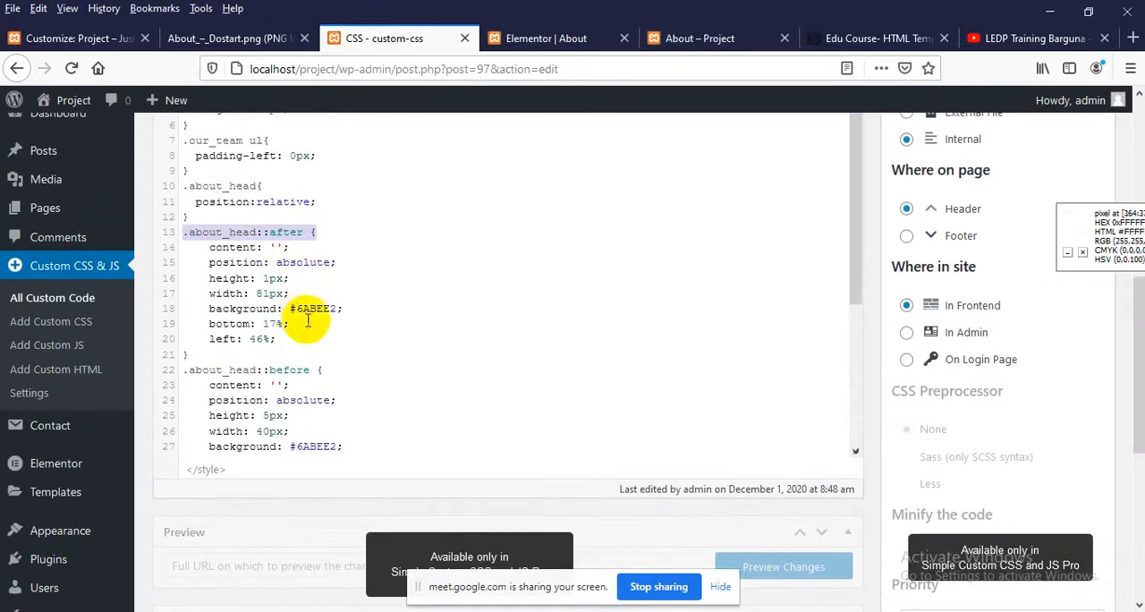
pyautogui.scroll(-4, 298, 322)
pyautogui.hotkey('ctrl', 'v')
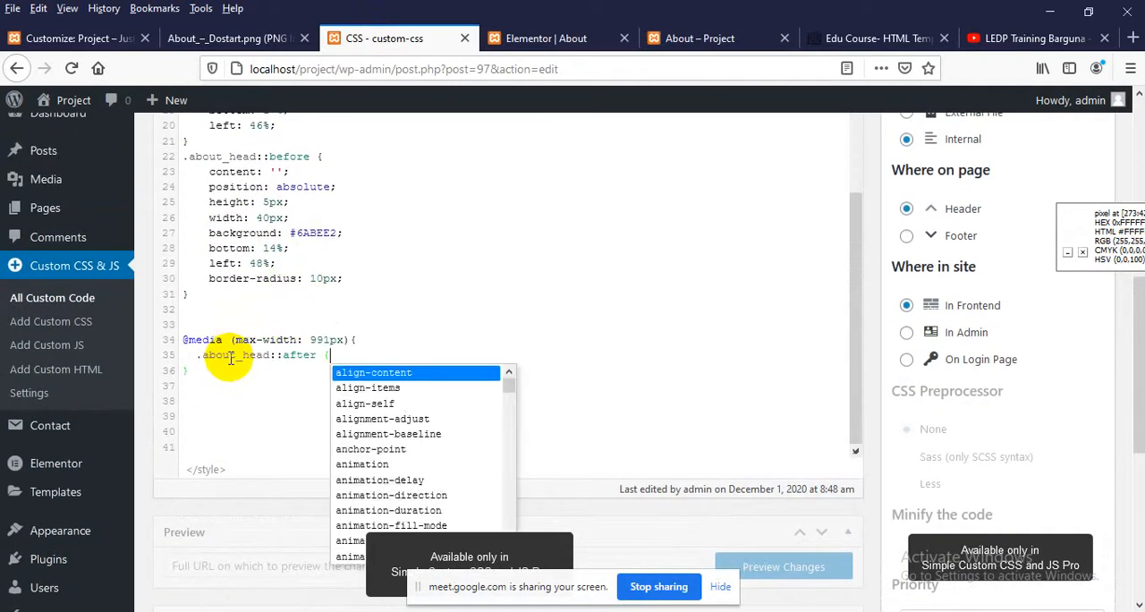
pyautogui.write('}')
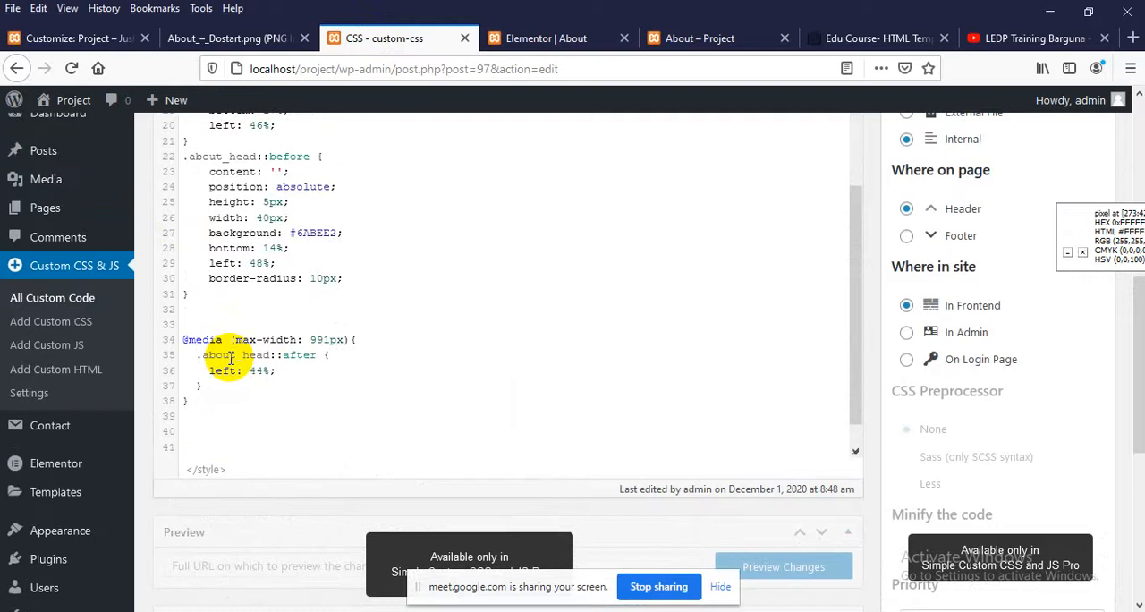
# Update the custom-css code and reload the About page preview
pyautogui.scroll(5, 501, 357)
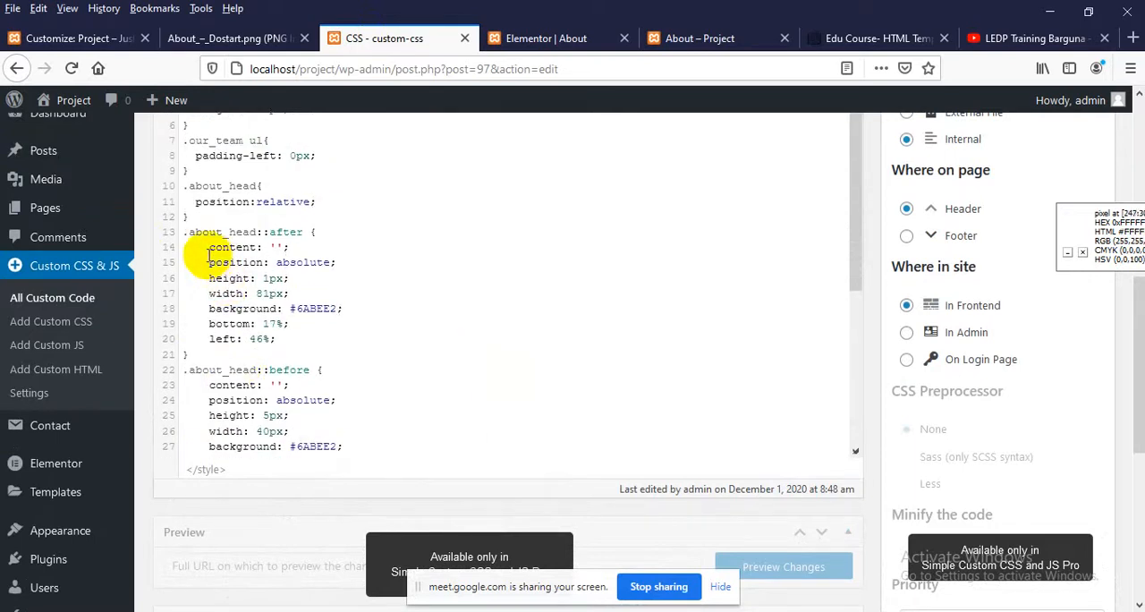
pyautogui.scroll(3, 953, 304)
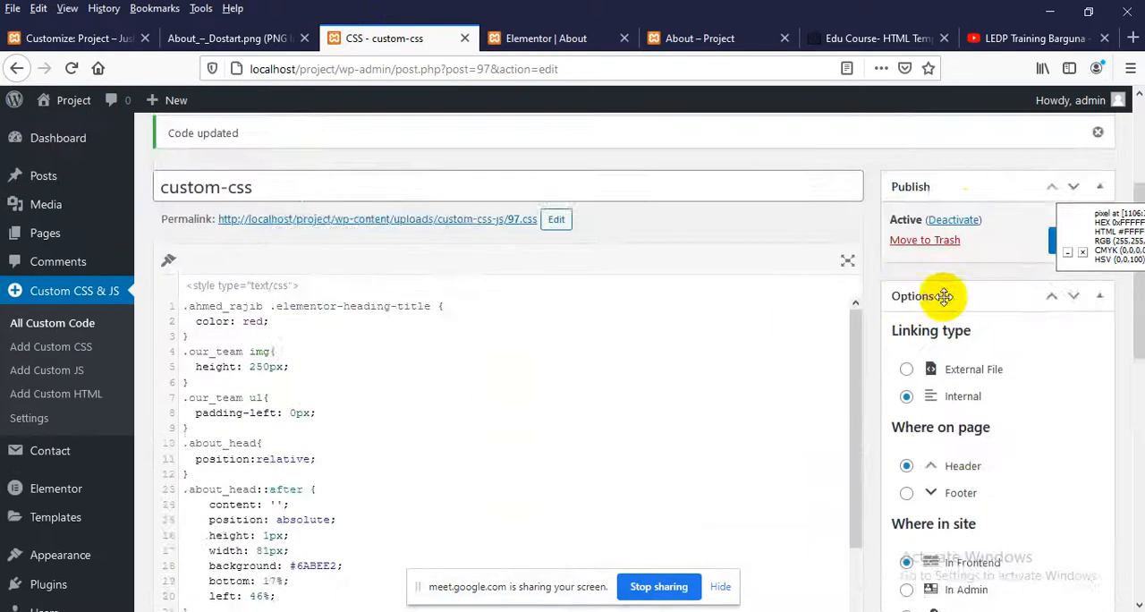
pyautogui.scroll(2, 965, 301)
pyautogui.click(1065, 428)
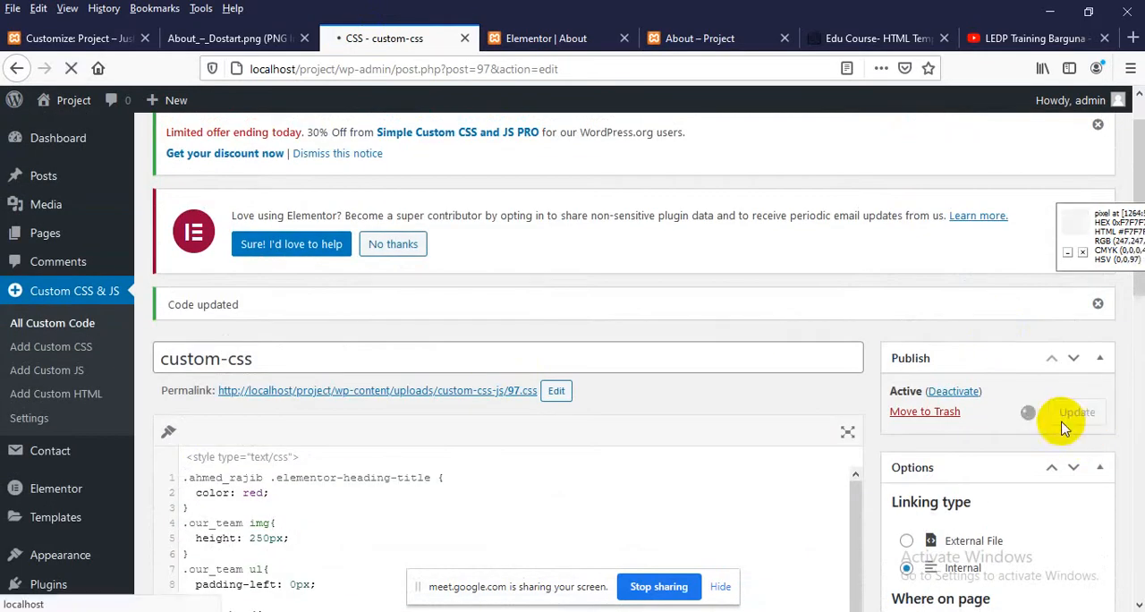
pyautogui.click(706, 43)
pyautogui.rightClick(245, 226)
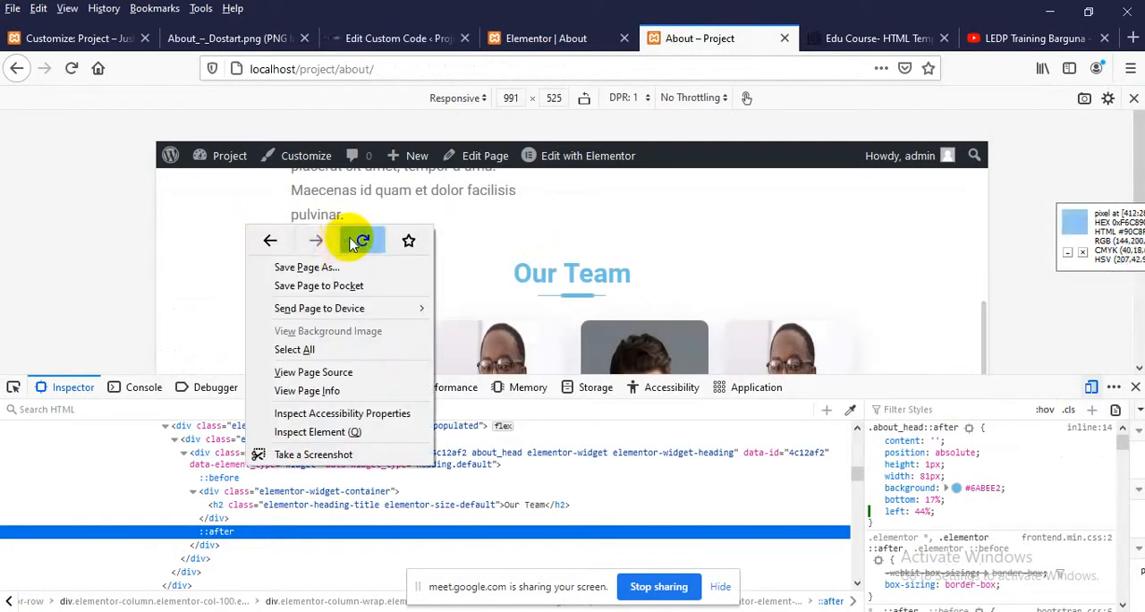
pyautogui.click(358, 238)
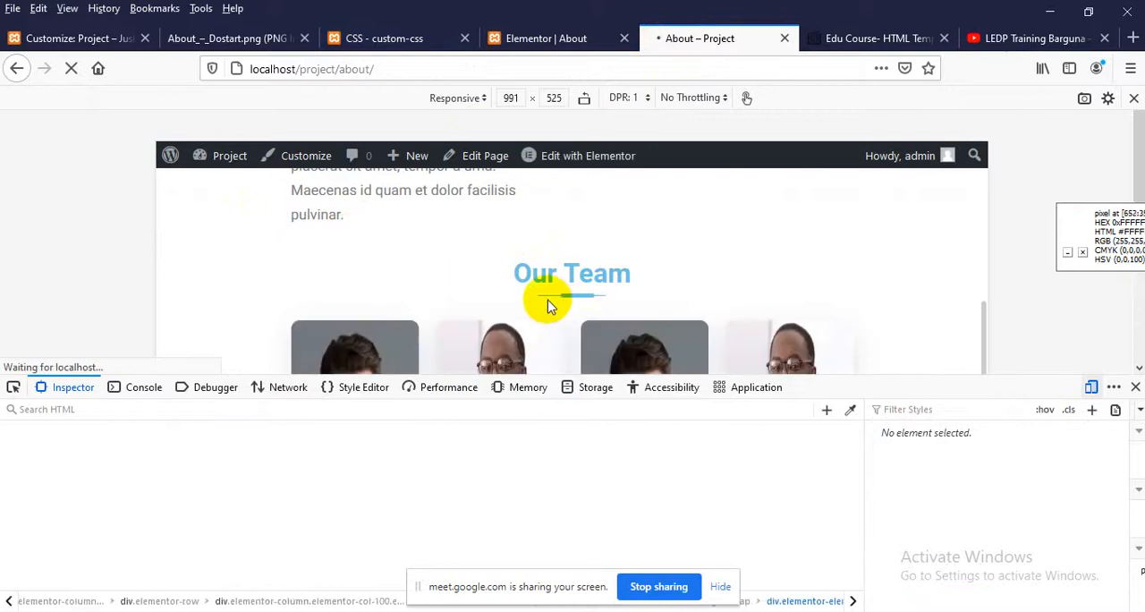
# Inspect the Our Team heading's ::before element and try a left offset of 47%
pyautogui.rightClick(554, 272)
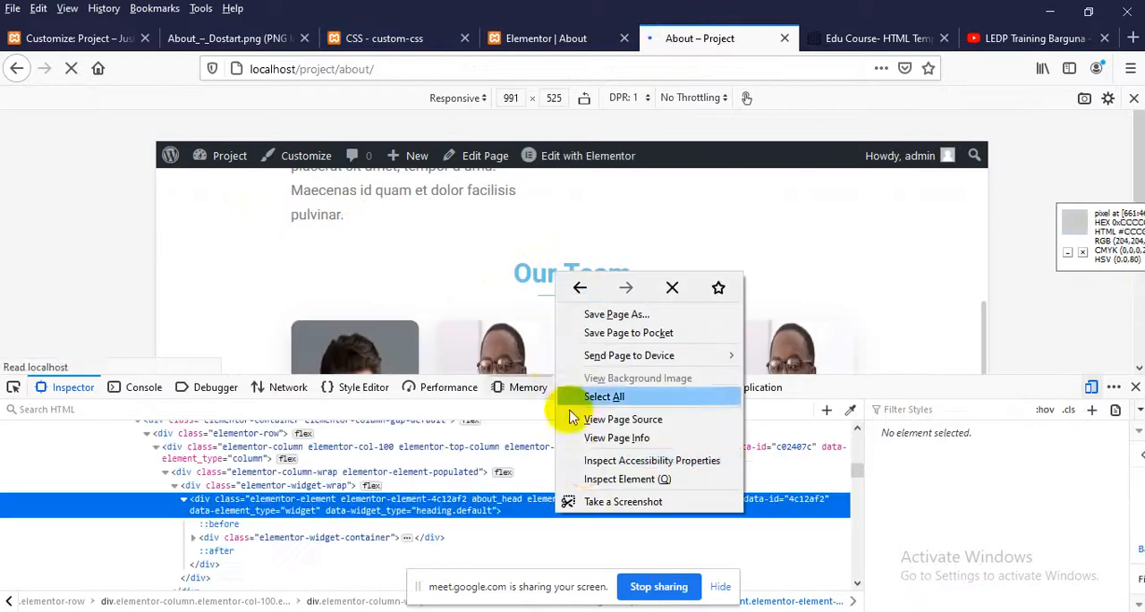
pyautogui.click(590, 479)
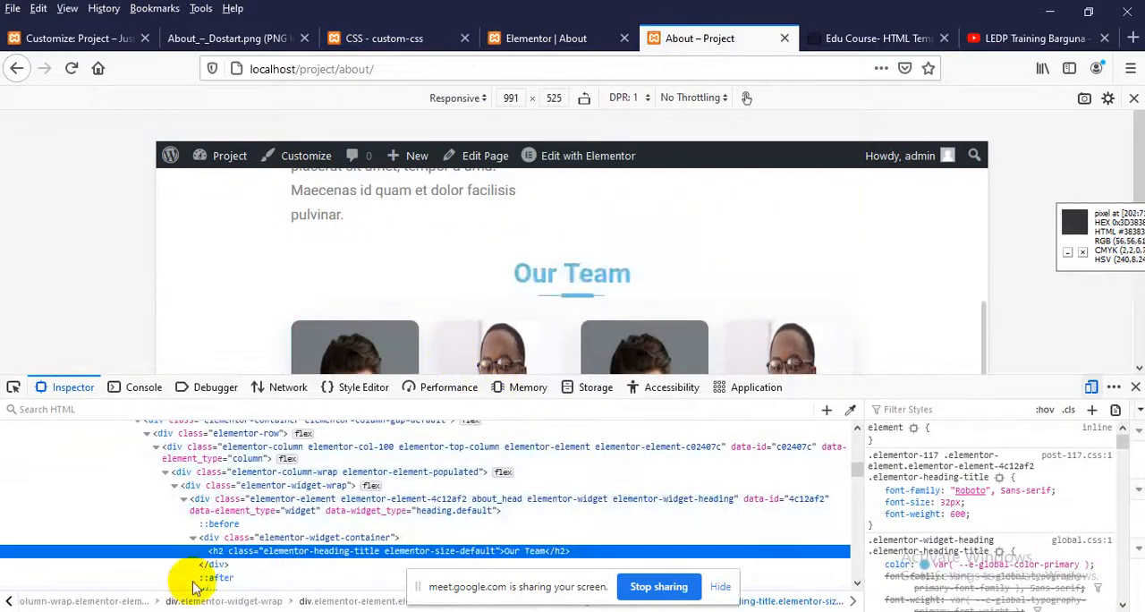
pyautogui.click(224, 524)
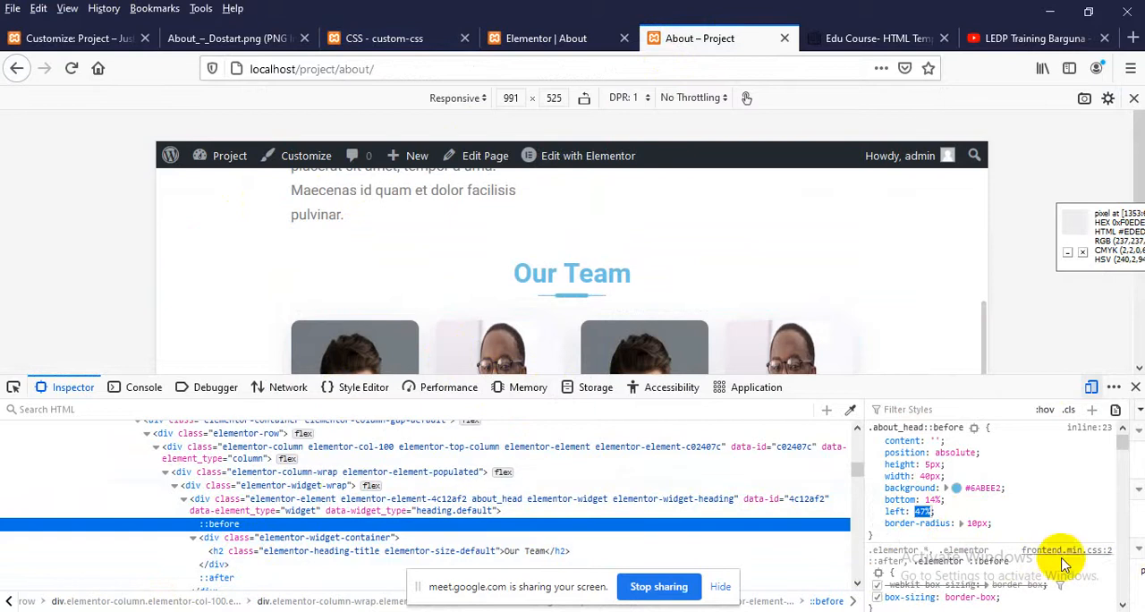
# Duplicate the ::after rule inside the 991px media query in custom-css as .about_head::before with left: 47%
pyautogui.click(380, 38)
pyautogui.scroll(-5, 256, 447)
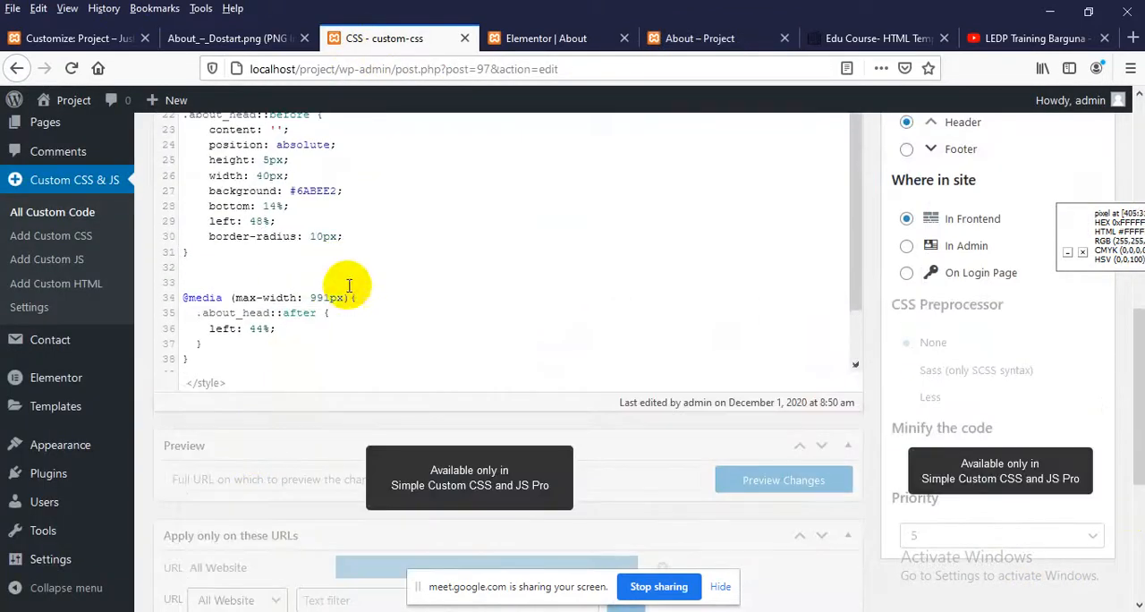
pyautogui.moveTo(365, 297); pyautogui.dragTo(352, 345)
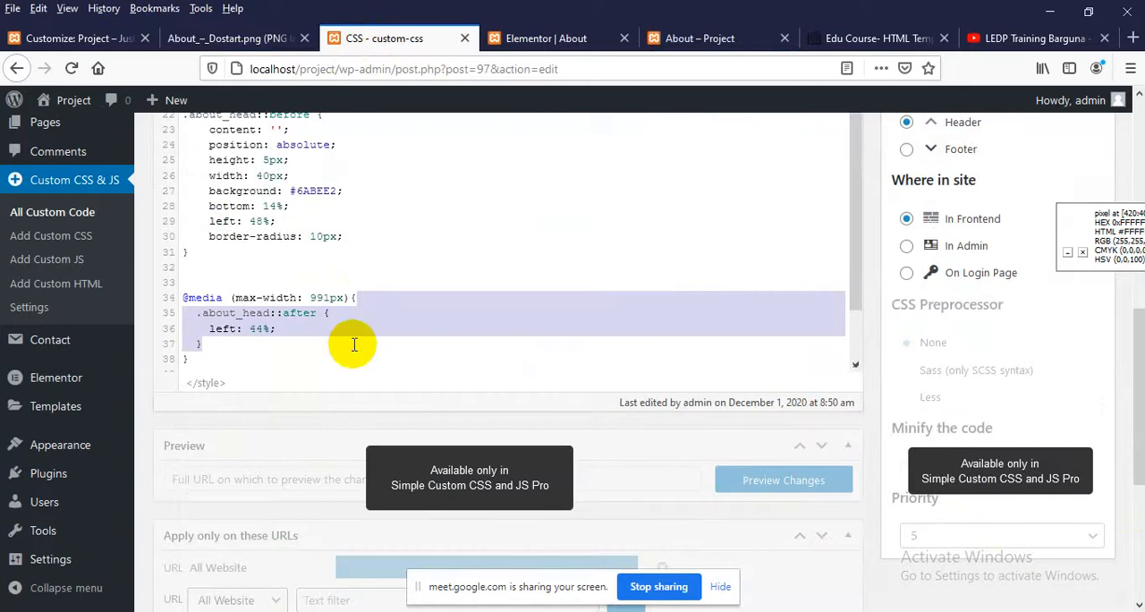
pyautogui.hotkey('ctrl', 'c')
pyautogui.click(354, 344)
pyautogui.hotkey('ctrl', 'v')
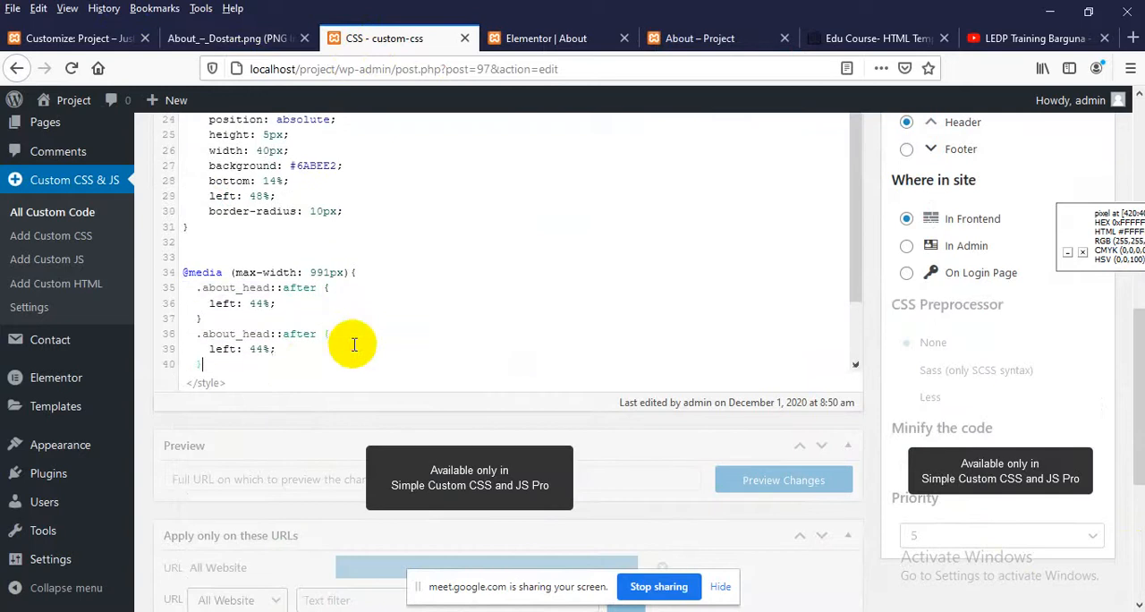
pyautogui.doubleClick(291, 333)
pyautogui.write('befor')
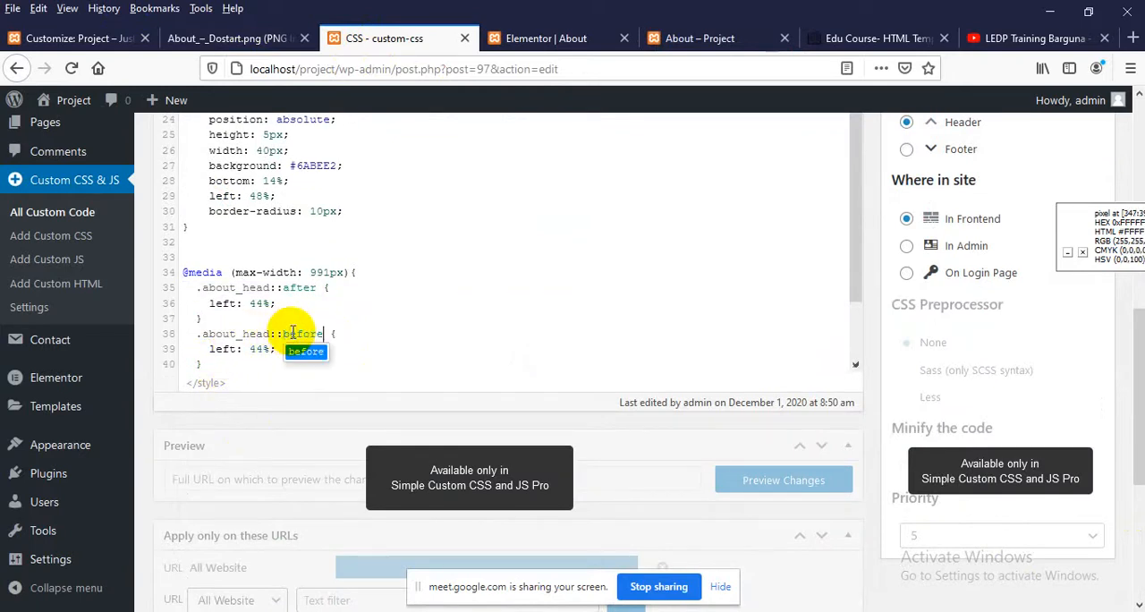
pyautogui.press('Return')
pyautogui.moveTo(257, 351); pyautogui.dragTo(263, 353)
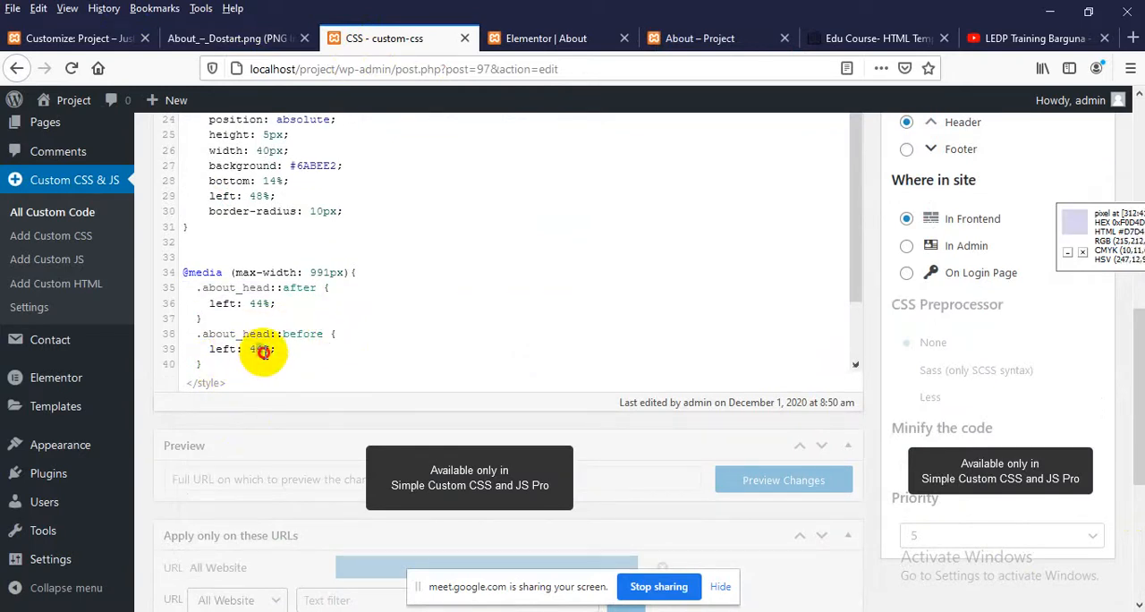
pyautogui.write('7')
# Update the custom-css code, close the About page's inspector and reload the page
pyautogui.scroll(10, 832, 281)
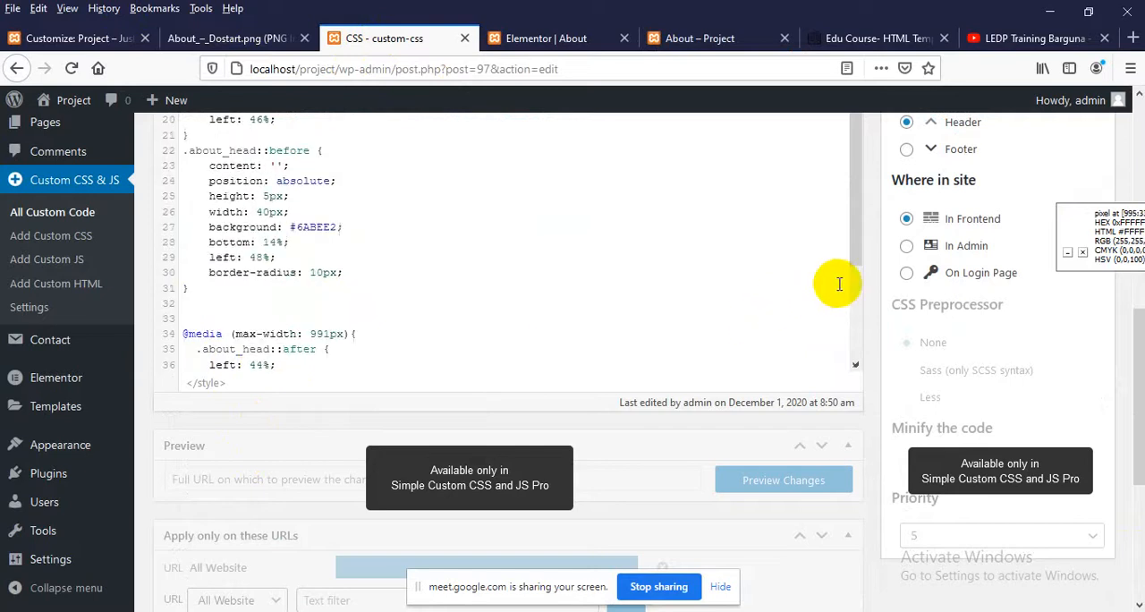
pyautogui.click(1076, 159)
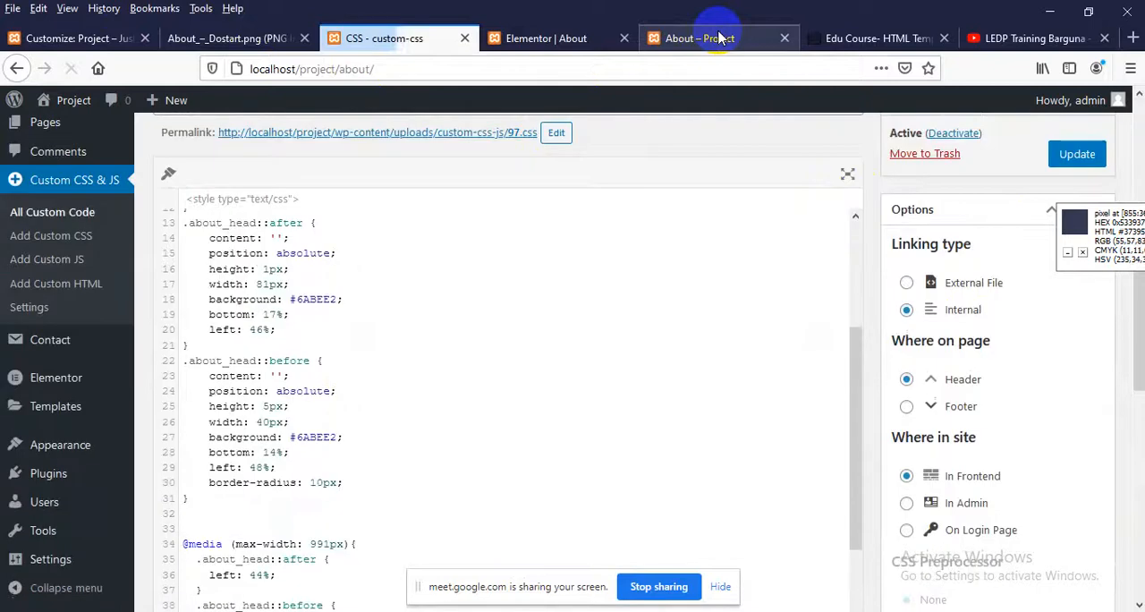
pyautogui.click(714, 37)
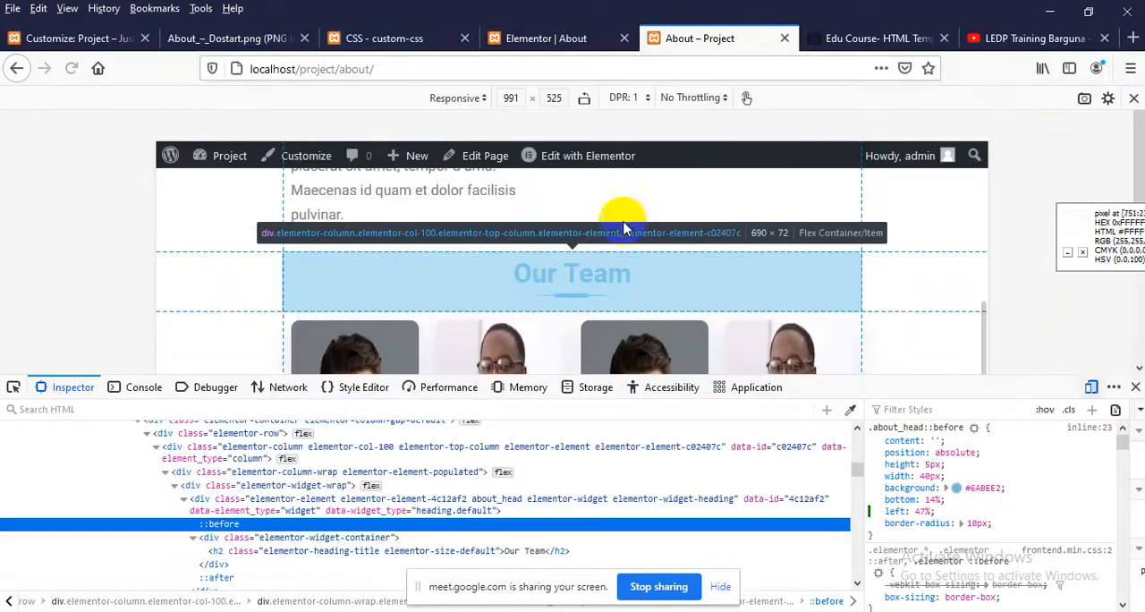
pyautogui.click(1135, 387)
pyautogui.scroll(3, 304, 264)
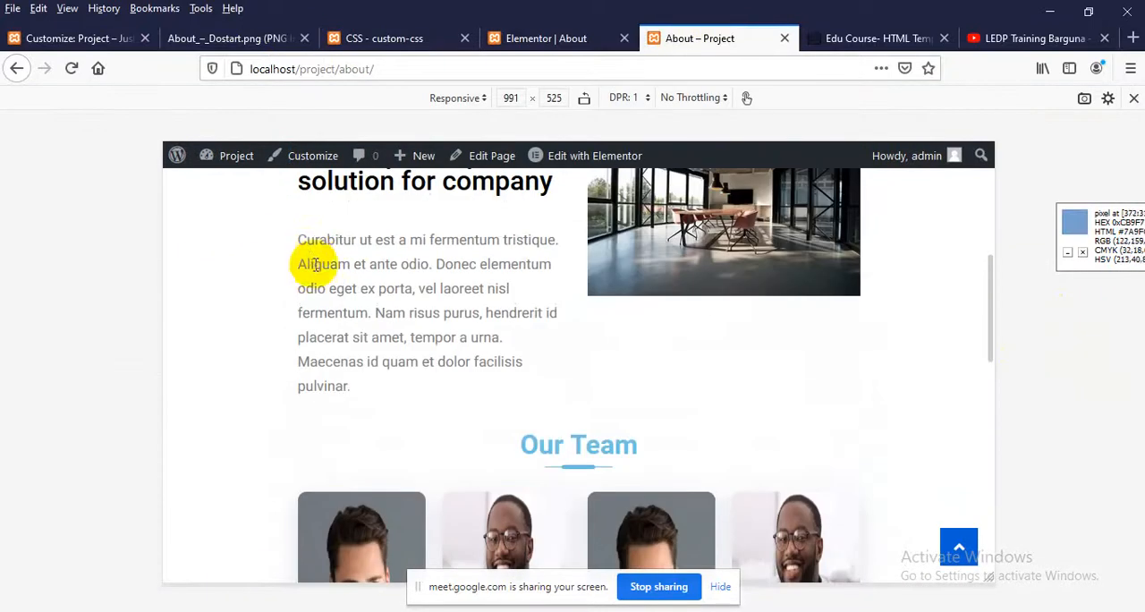
pyautogui.rightClick(313, 265)
pyautogui.click(451, 283)
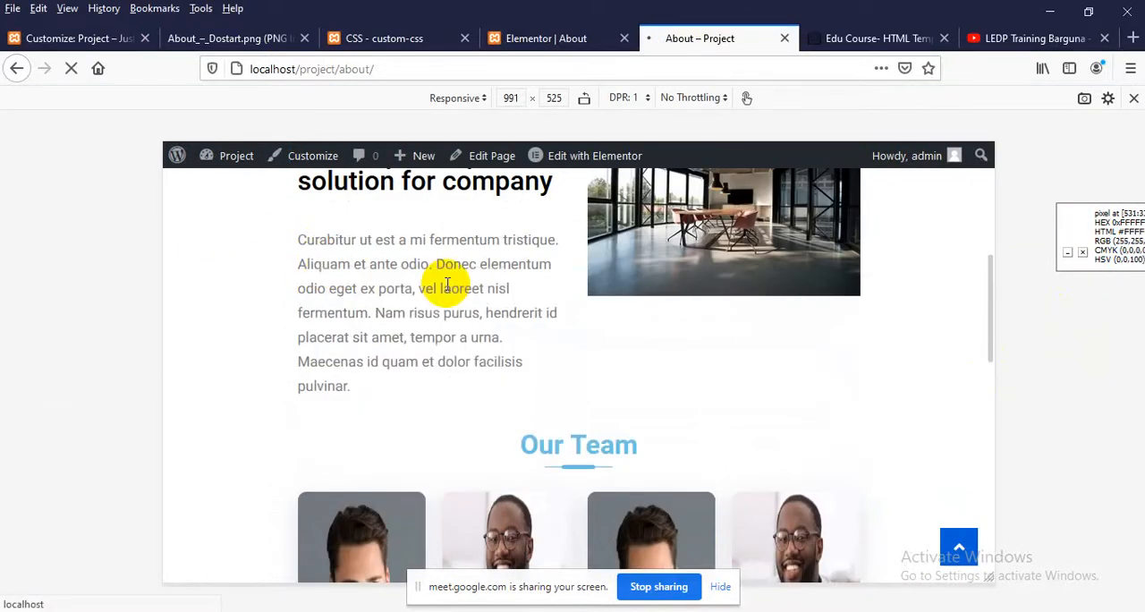
# Examine the Our Team heading's underline and the member cards in the 991 px preview
pyautogui.scroll(-2, 466, 397)
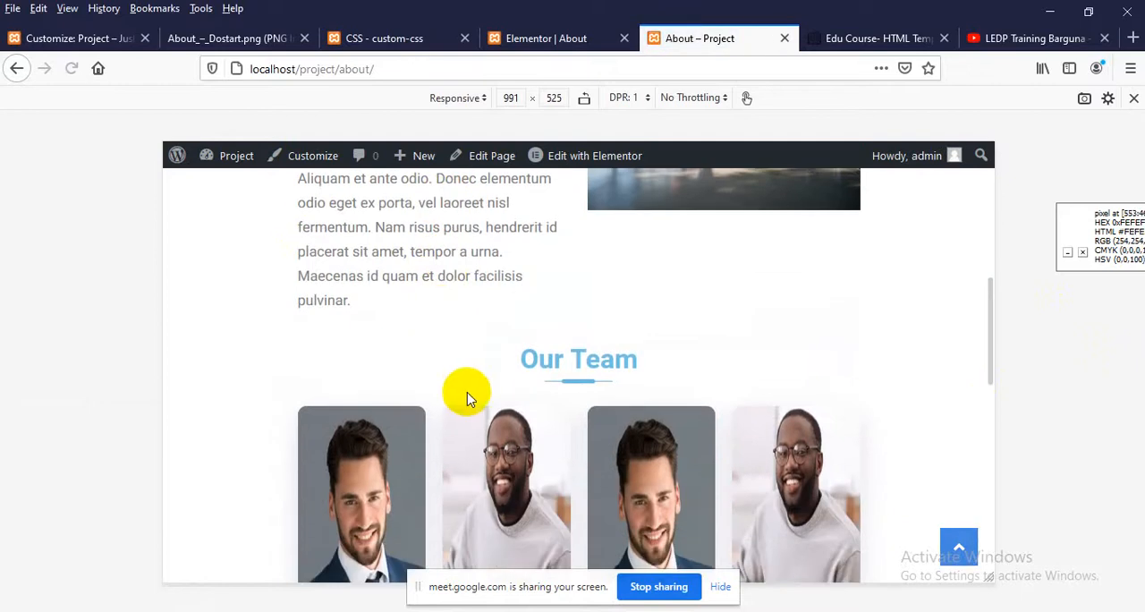
pyautogui.scroll(-6, 467, 394)
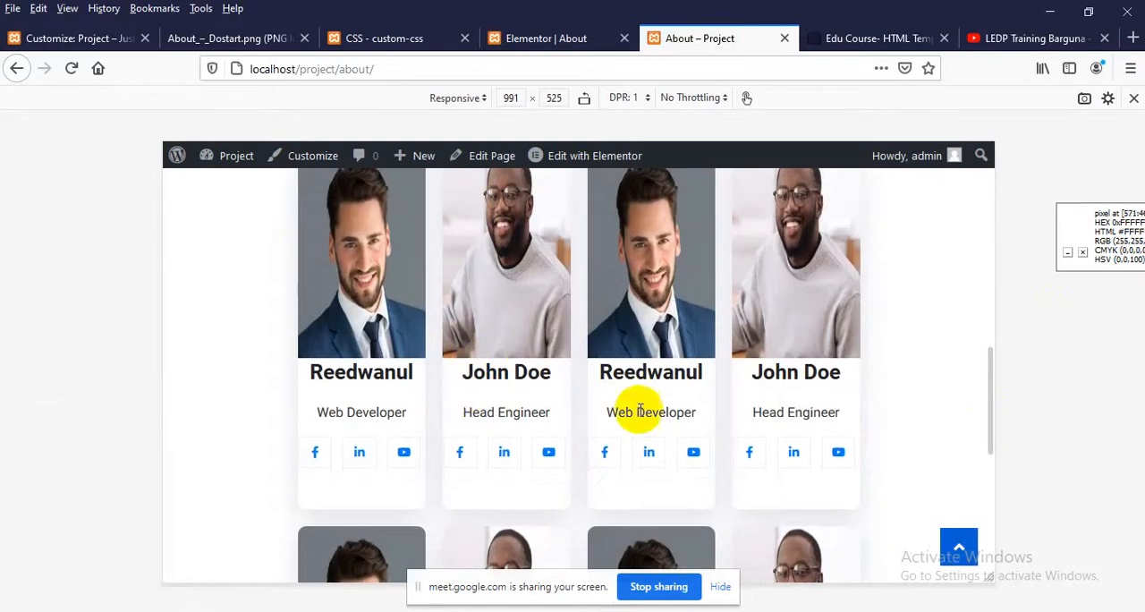
pyautogui.scroll(-2, 638, 409)
pyautogui.scroll(4, 638, 409)
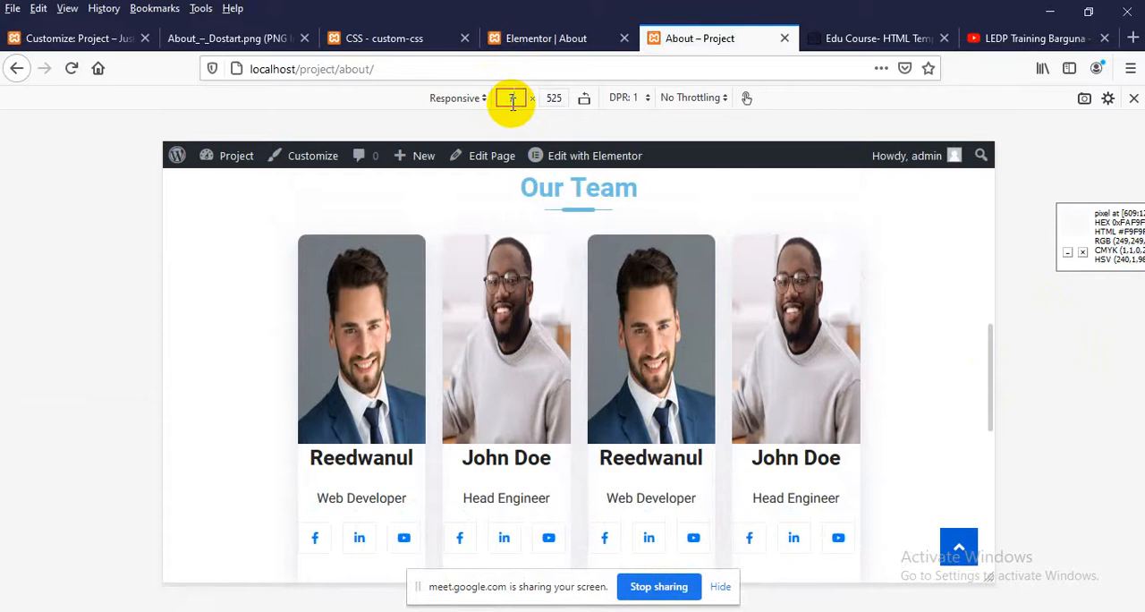
# Set the responsive preview width to 767 and examine the Our Team heading's underline and the member cards
pyautogui.press('Return')
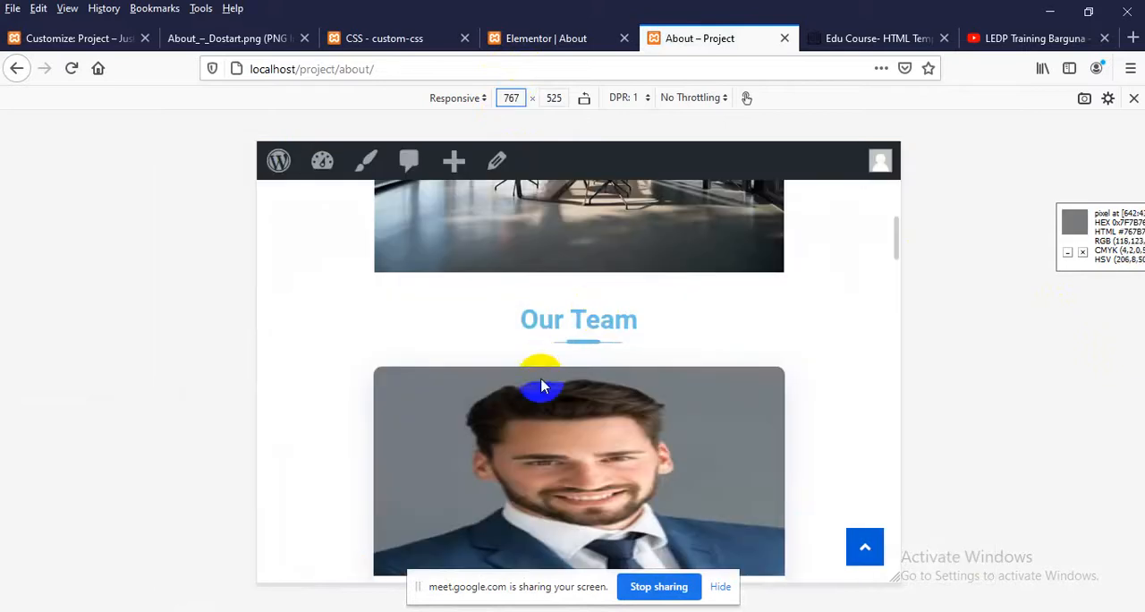
pyautogui.scroll(-2, 593, 319)
pyautogui.scroll(2, 590, 305)
pyautogui.scroll(-4, 608, 286)
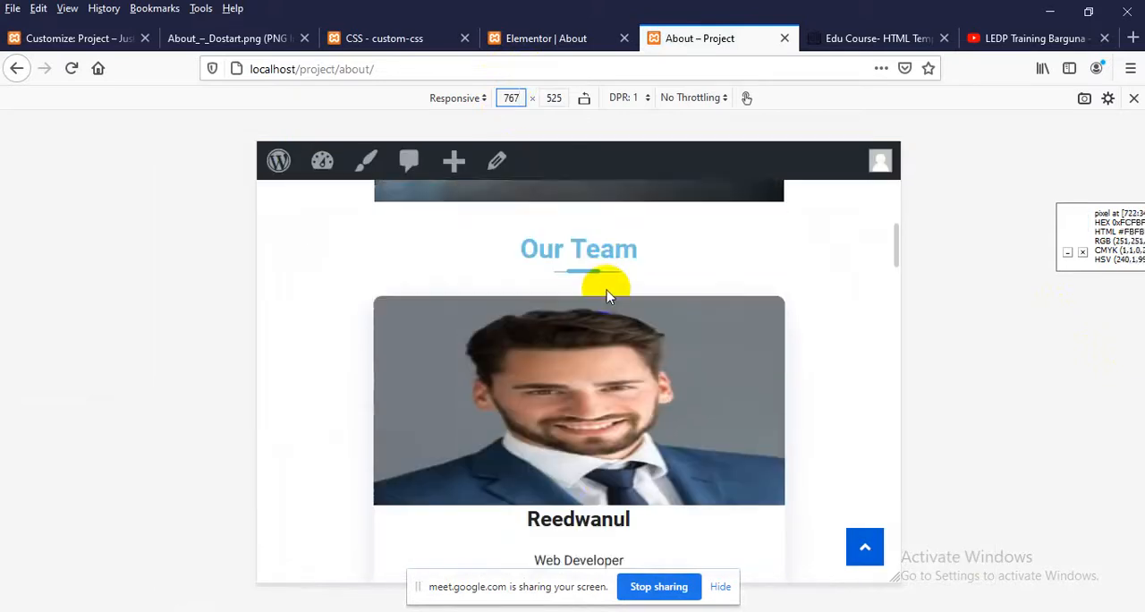
pyautogui.scroll(-1, 607, 295)
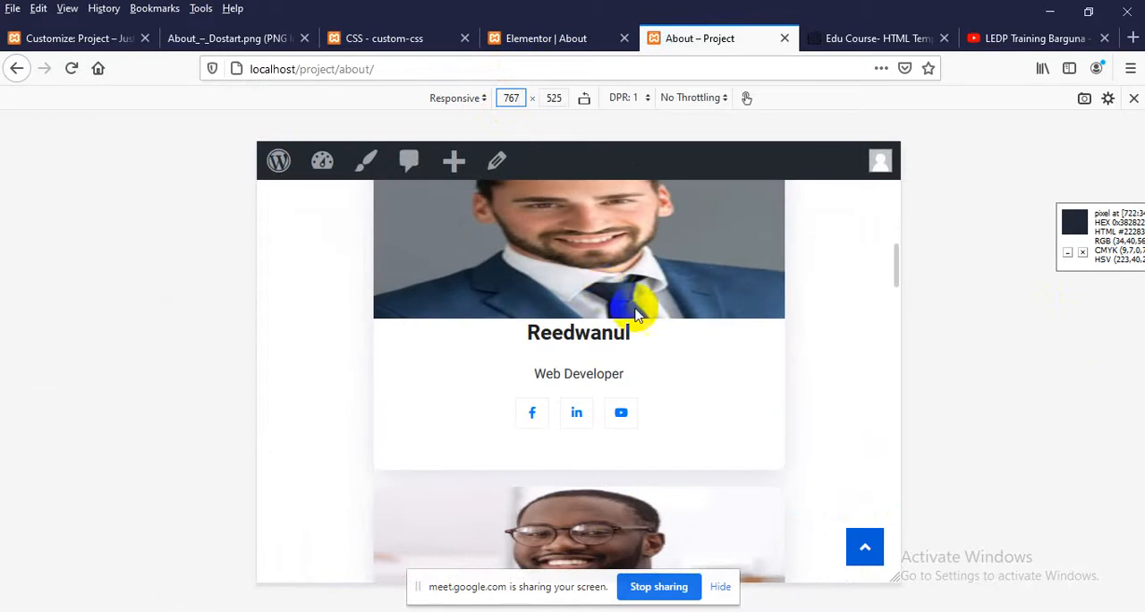
pyautogui.scroll(10, 607, 298)
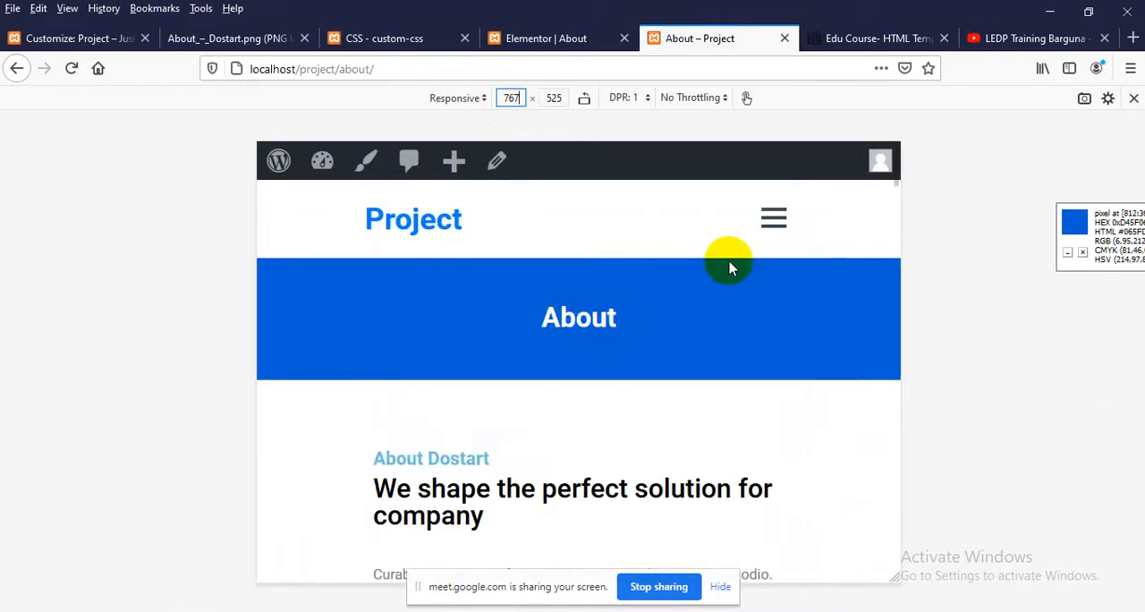
# Close the responsive preview and review the About page's Our Team section at full desktop width
pyautogui.click(1133, 97)
pyautogui.scroll(-7, 537, 304)
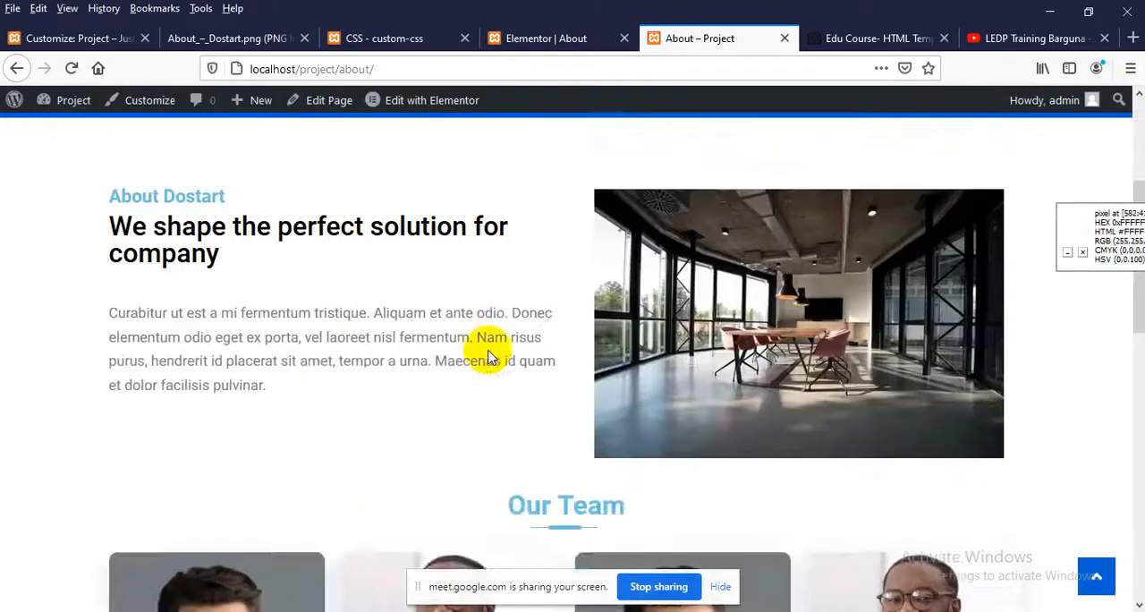
pyautogui.scroll(2, 605, 366)
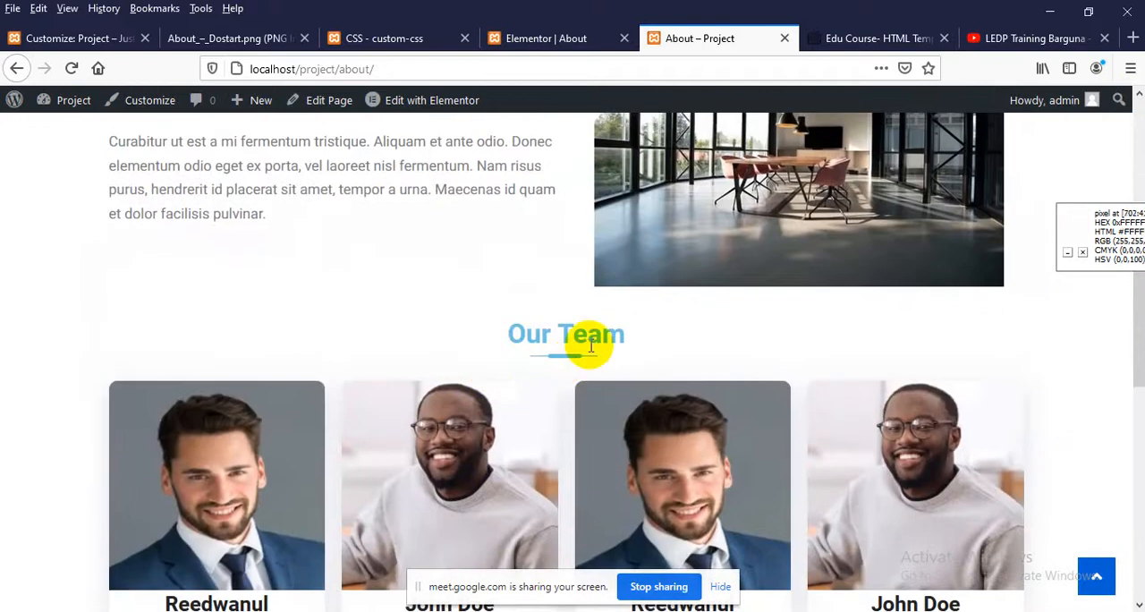
pyautogui.scroll(8, 590, 346)
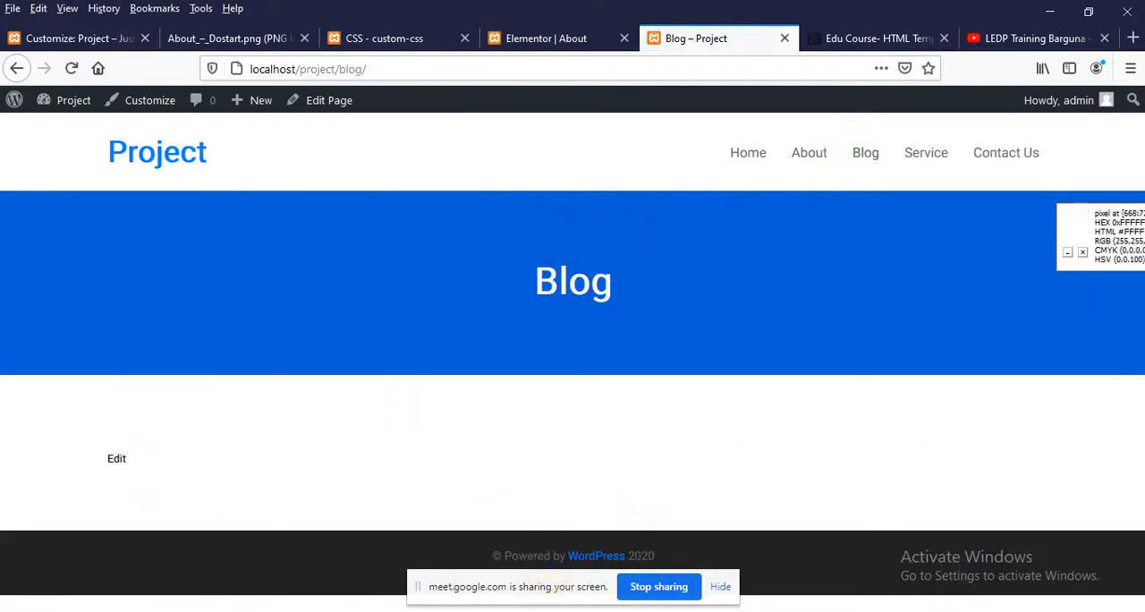
# Switch to the Chrome window with WhatsApp Web
pyautogui.click(493, 532)
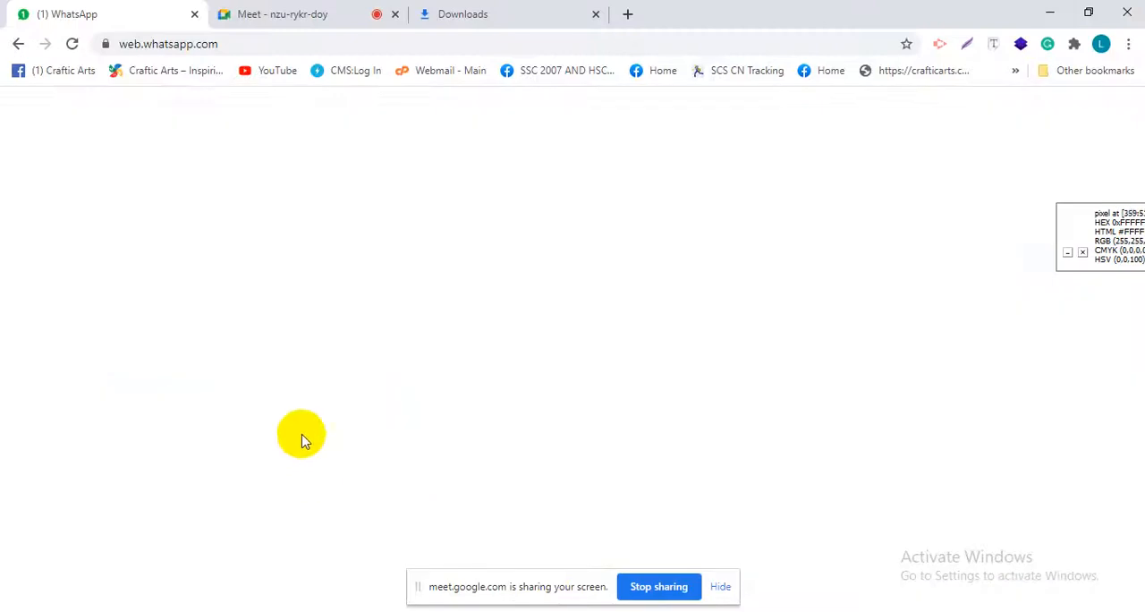
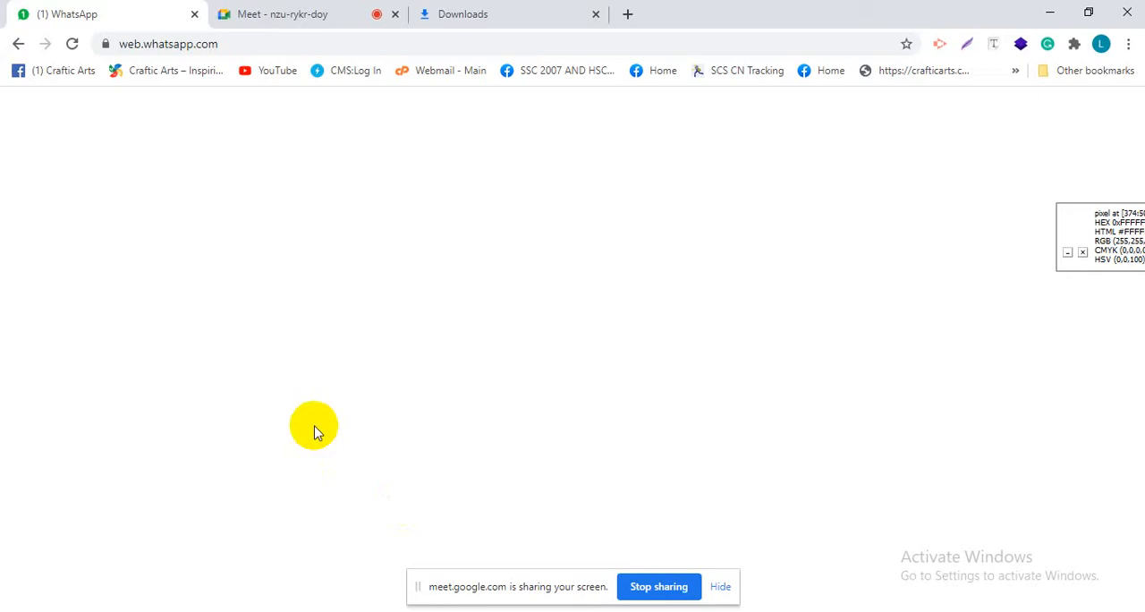
# Switch to the Firefox window with the Elementor About editor and review the Our Team heading's advanced settings
pyautogui.click(645, 611)
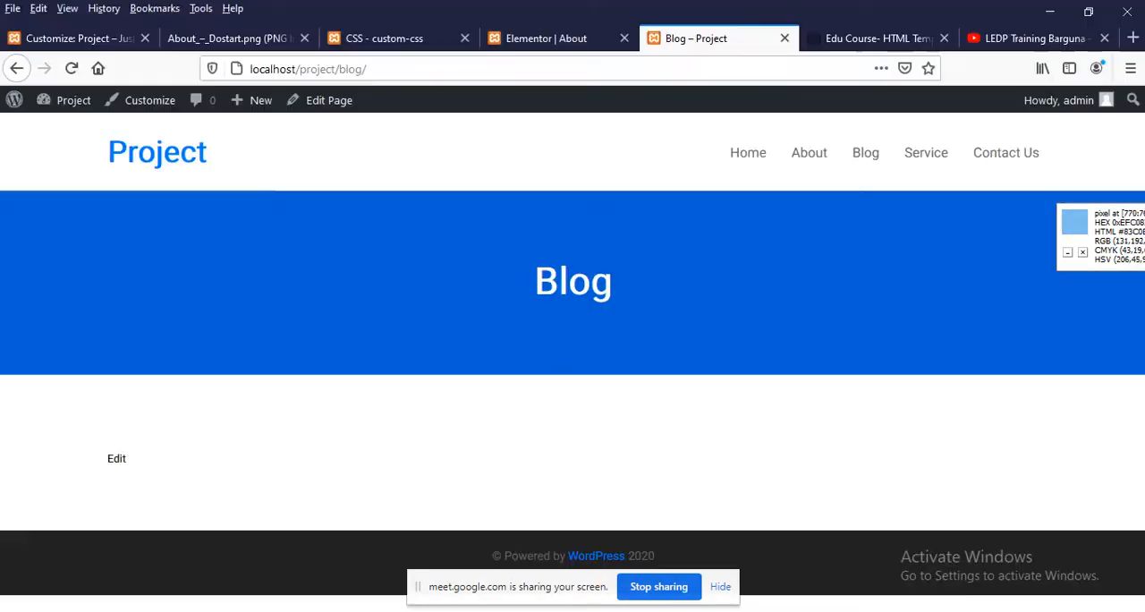
pyautogui.click(536, 37)
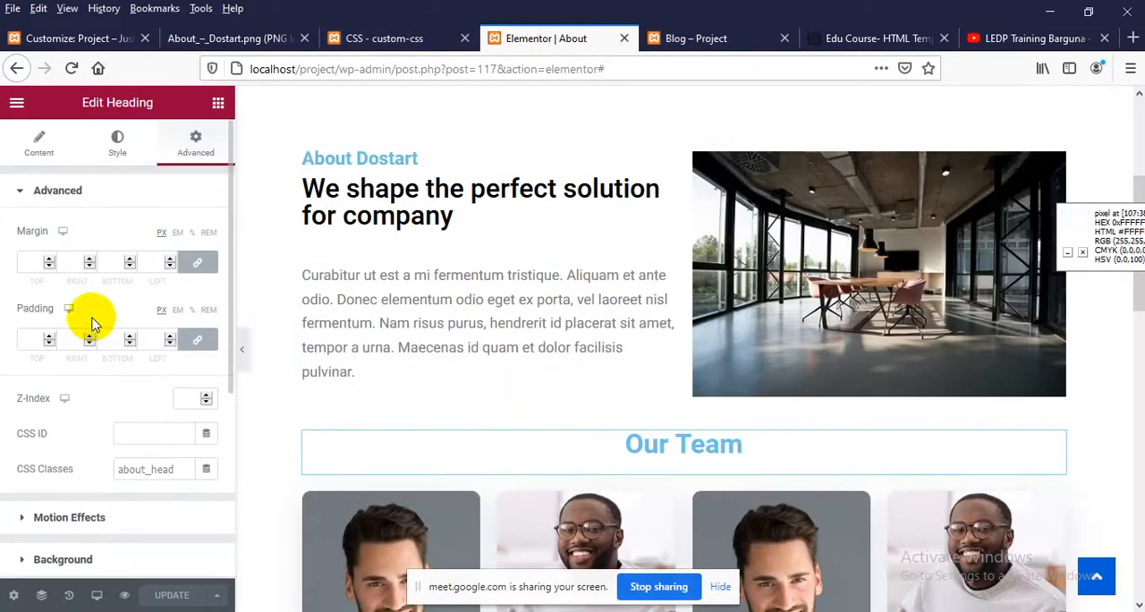
pyautogui.scroll(-2, 90, 317)
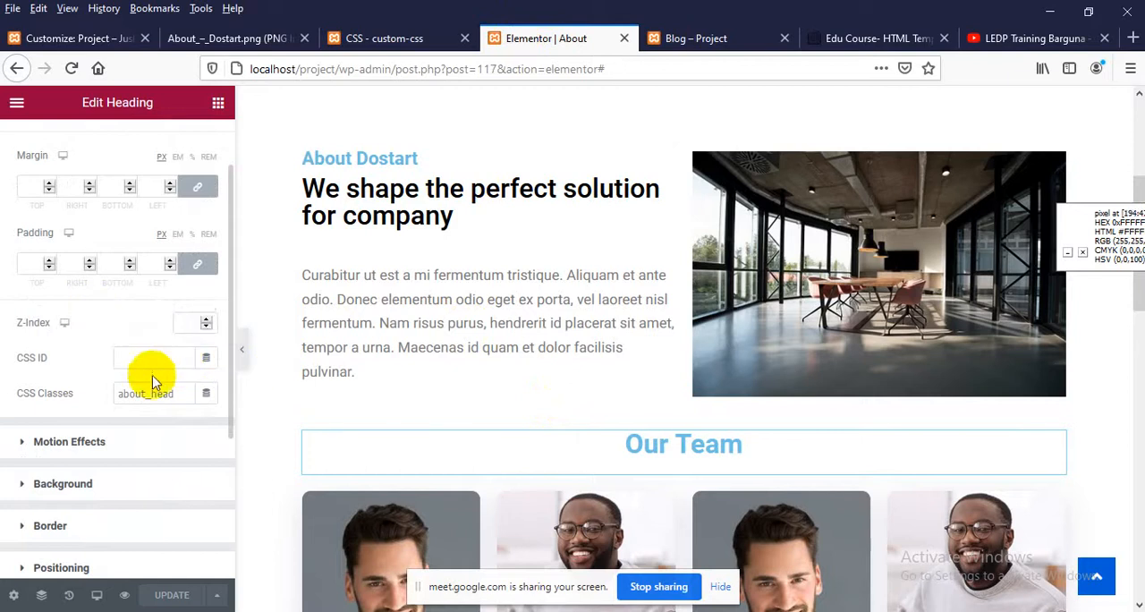
pyautogui.scroll(2, 626, 358)
pyautogui.scroll(-1, 498, 342)
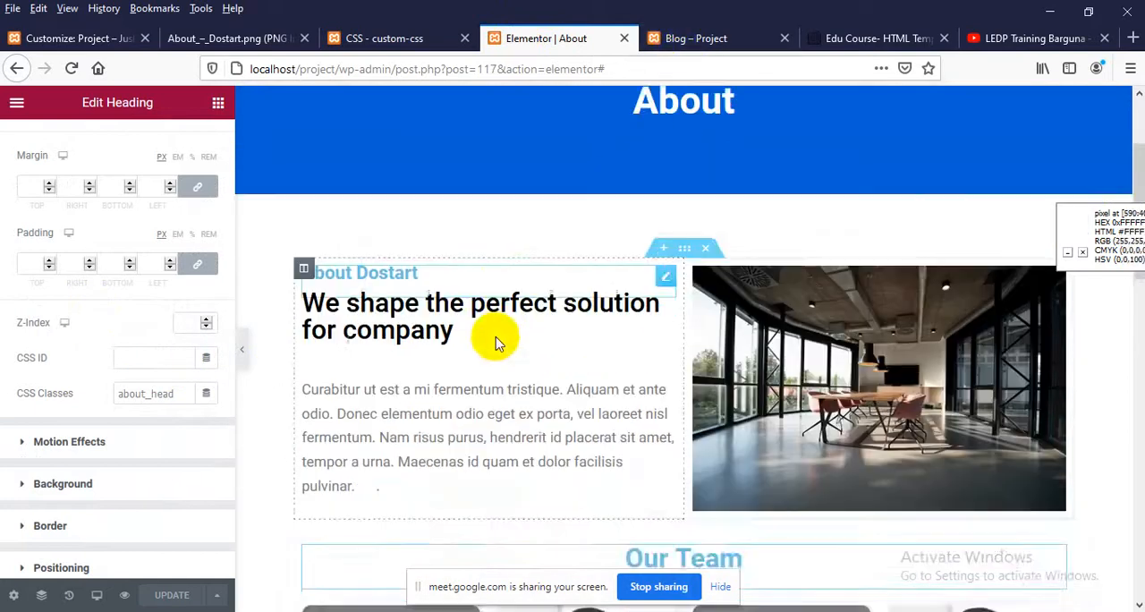
pyautogui.scroll(-3, 498, 342)
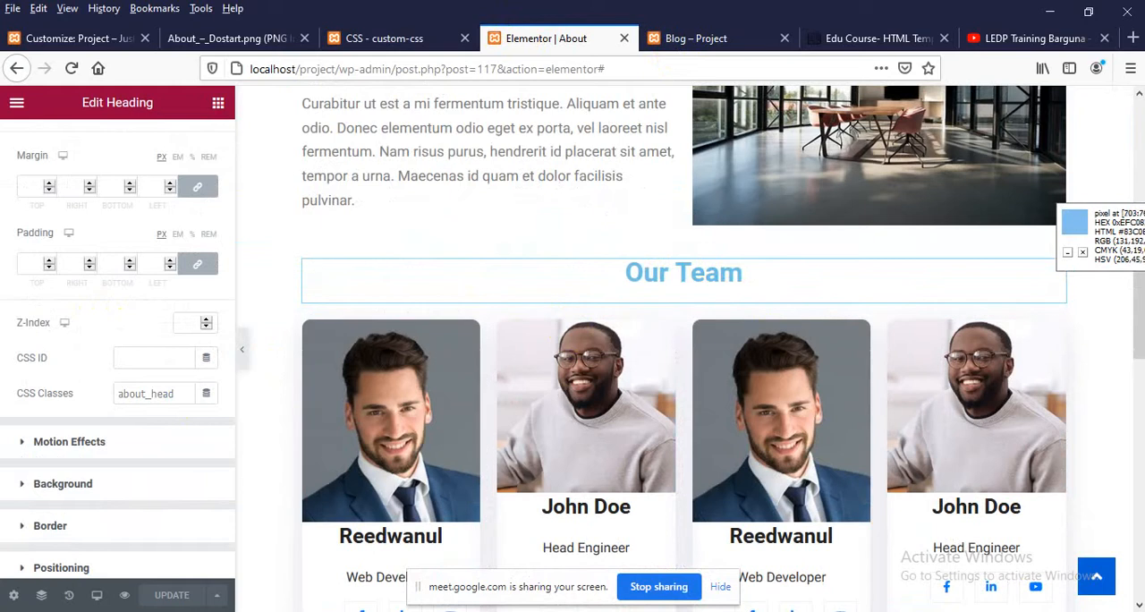
# Reload WhatsApp Web in the Chrome window and return to the Elementor editor in Firefox
pyautogui.click(491, 526)
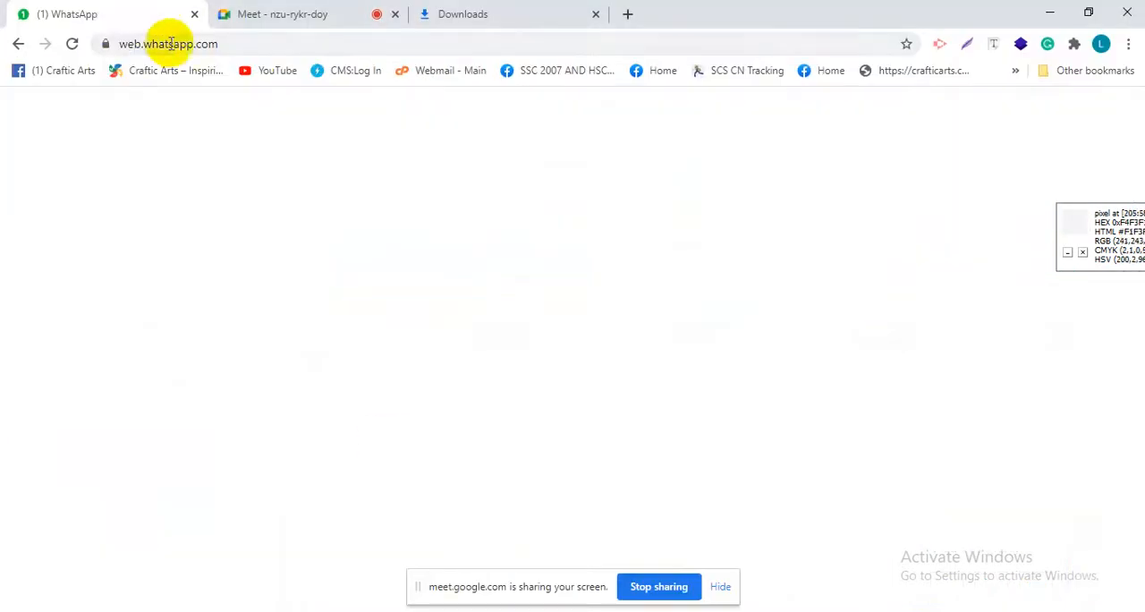
pyautogui.click(70, 46)
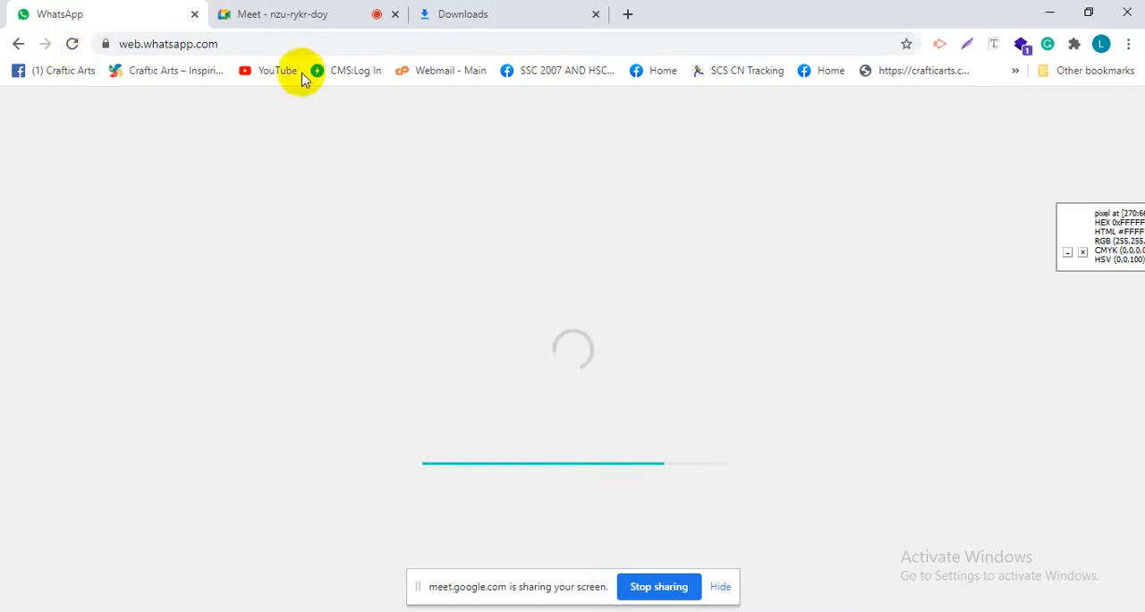
pyautogui.click(590, 611)
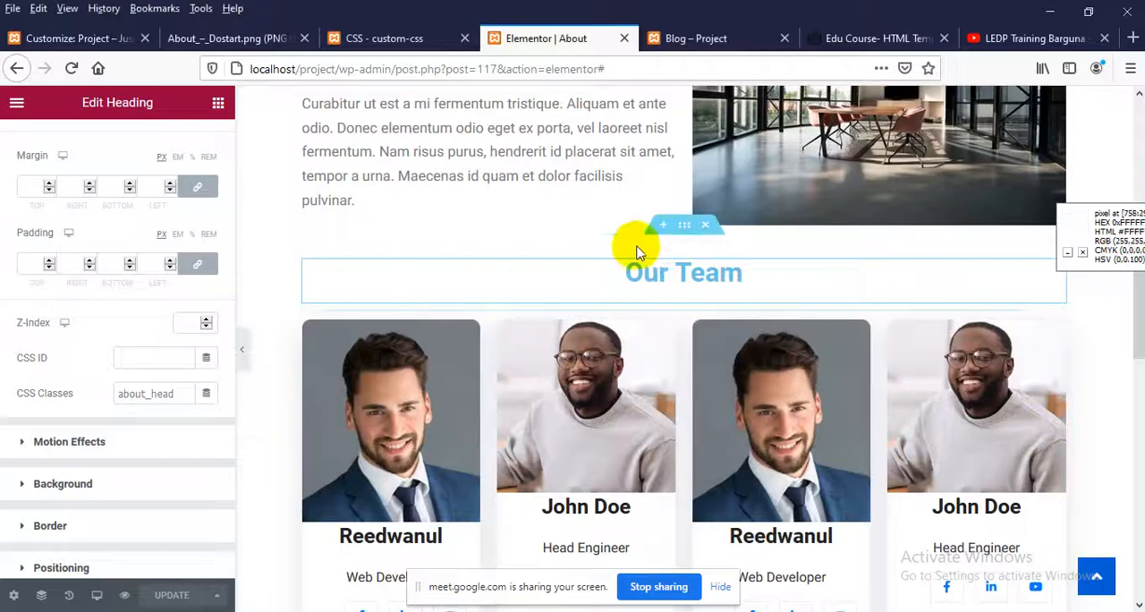
# Review the Our Team heading's advanced settings and the layout settings of the member cards' section
pyautogui.scroll(-3, 150, 546)
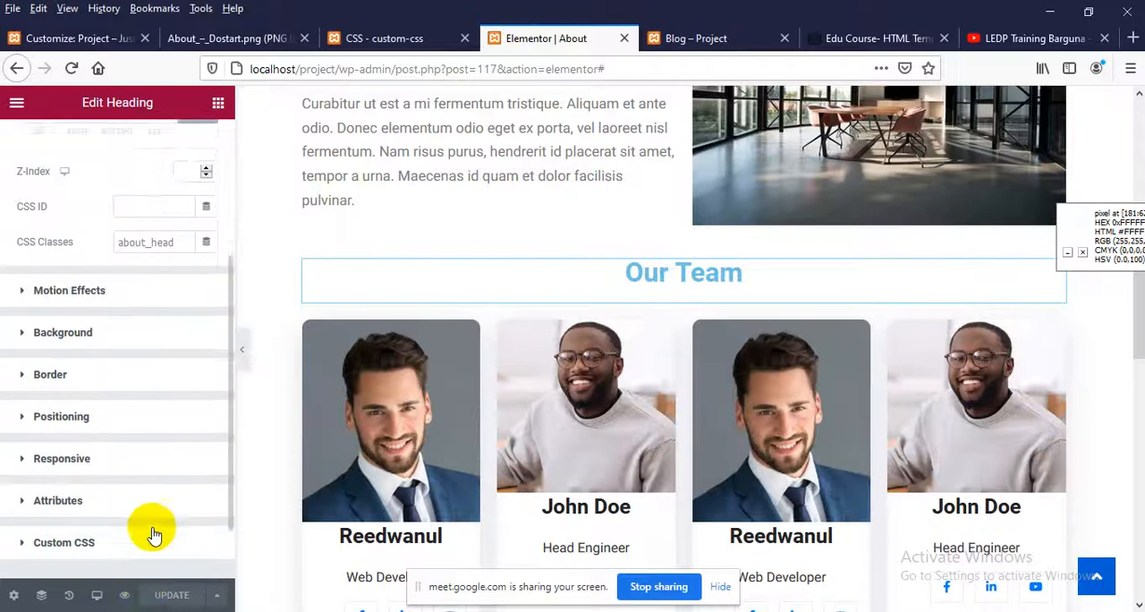
pyautogui.scroll(1, 153, 528)
pyautogui.scroll(4, 579, 453)
pyautogui.scroll(-3, 580, 454)
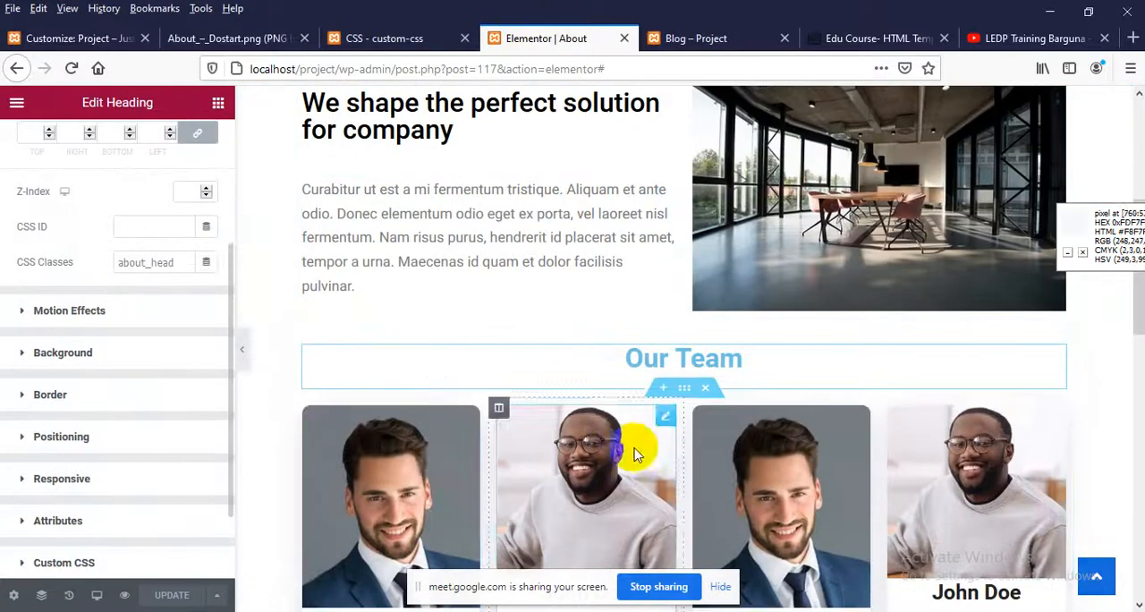
pyautogui.click(685, 387)
pyautogui.scroll(-2, 125, 378)
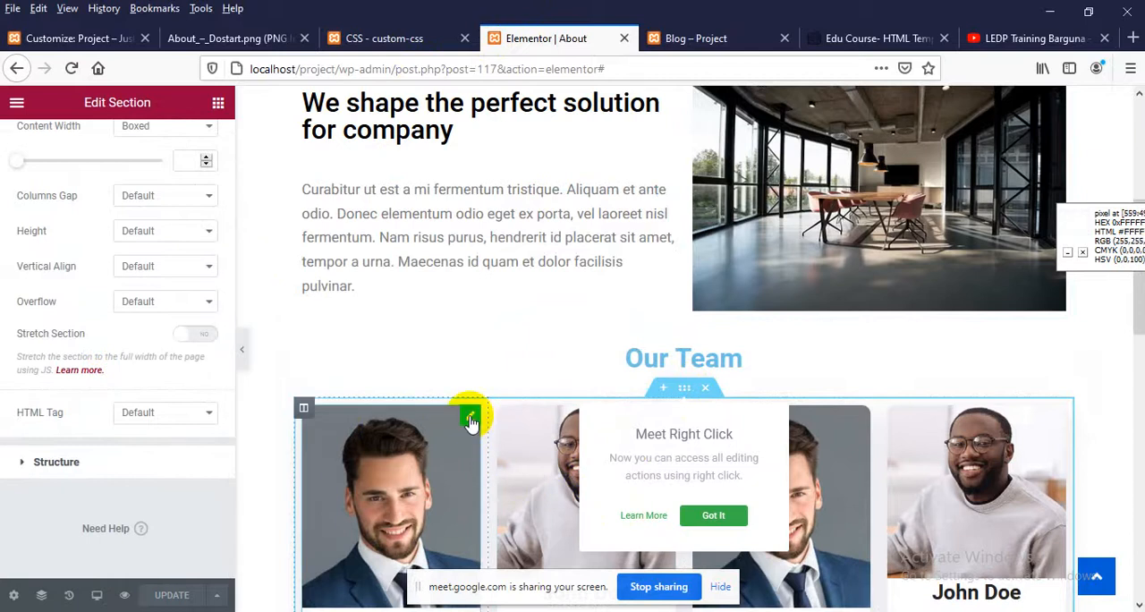
# Open the first team member card's widget and review its advanced settings
pyautogui.click(472, 418)
pyautogui.scroll(-2, 135, 532)
pyautogui.scroll(1, 28, 190)
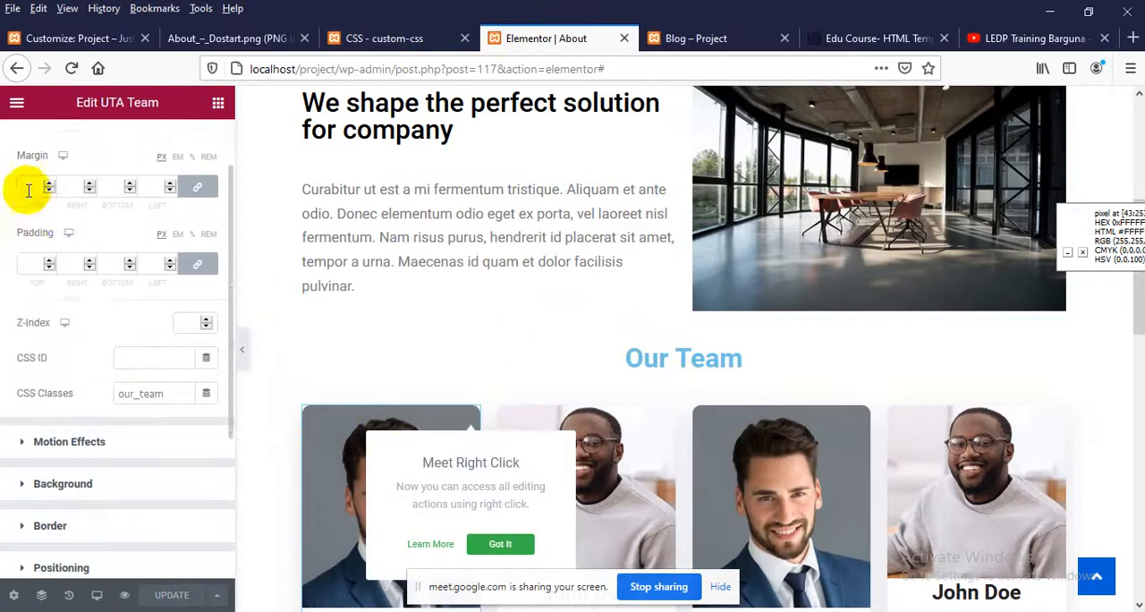
pyautogui.scroll(1, 45, 206)
pyautogui.scroll(-3, 159, 348)
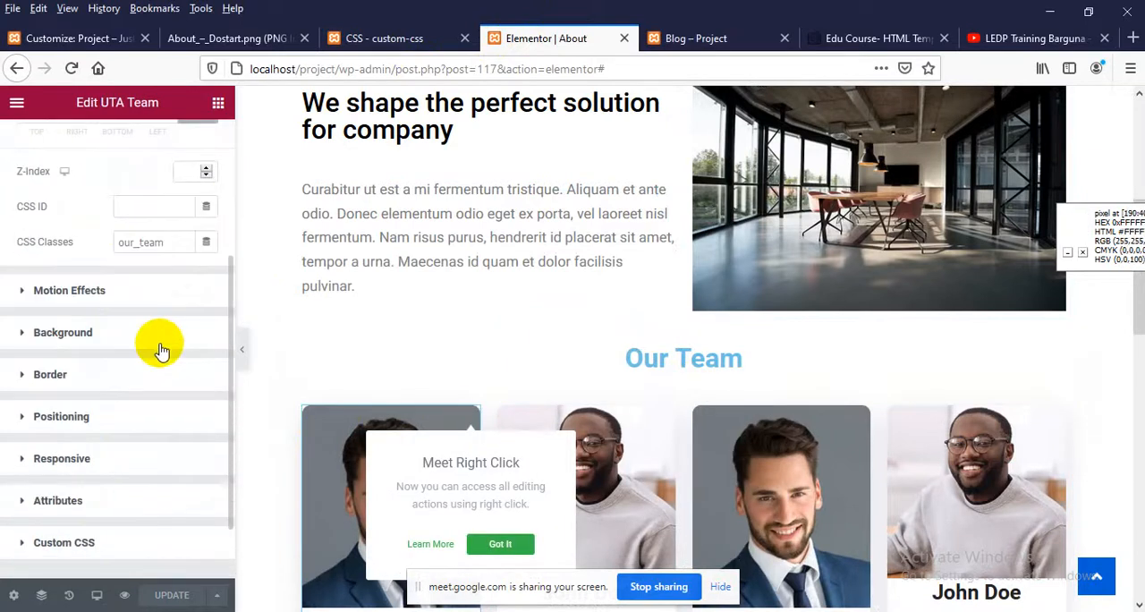
pyautogui.scroll(-2, 161, 353)
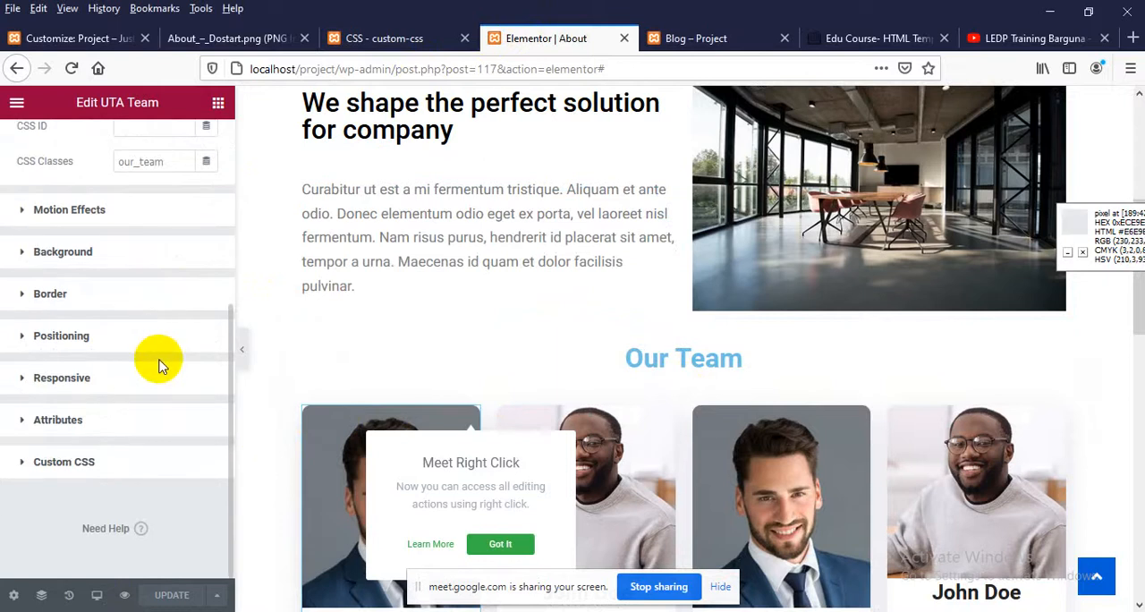
# Switch the editor to the tablet preview and set the first team member column's width to 50%
pyautogui.click(96, 595)
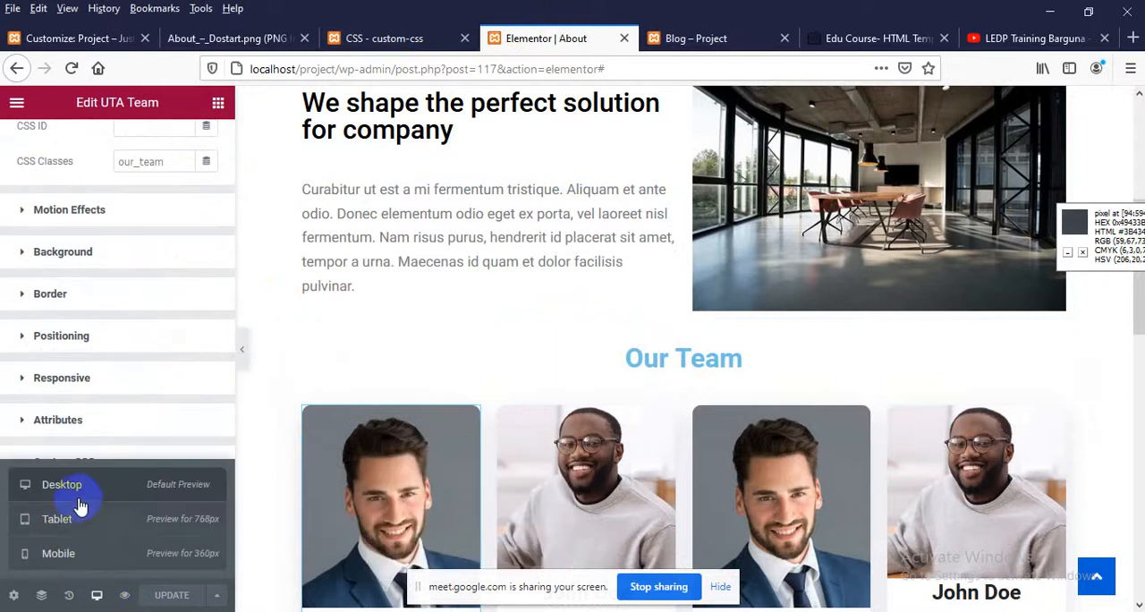
pyautogui.click(78, 527)
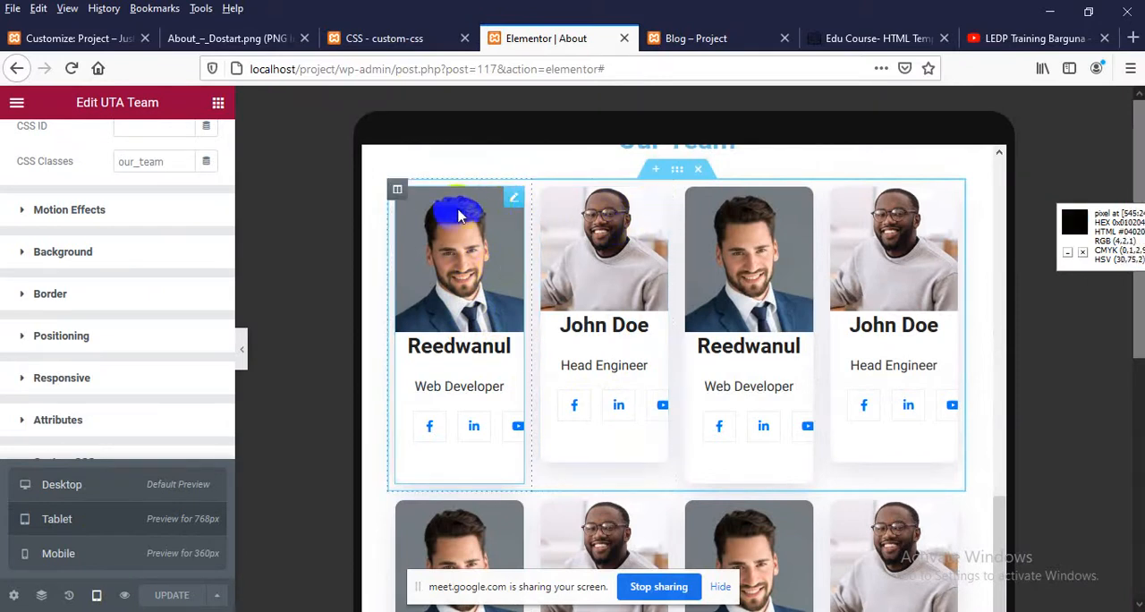
pyautogui.click(517, 199)
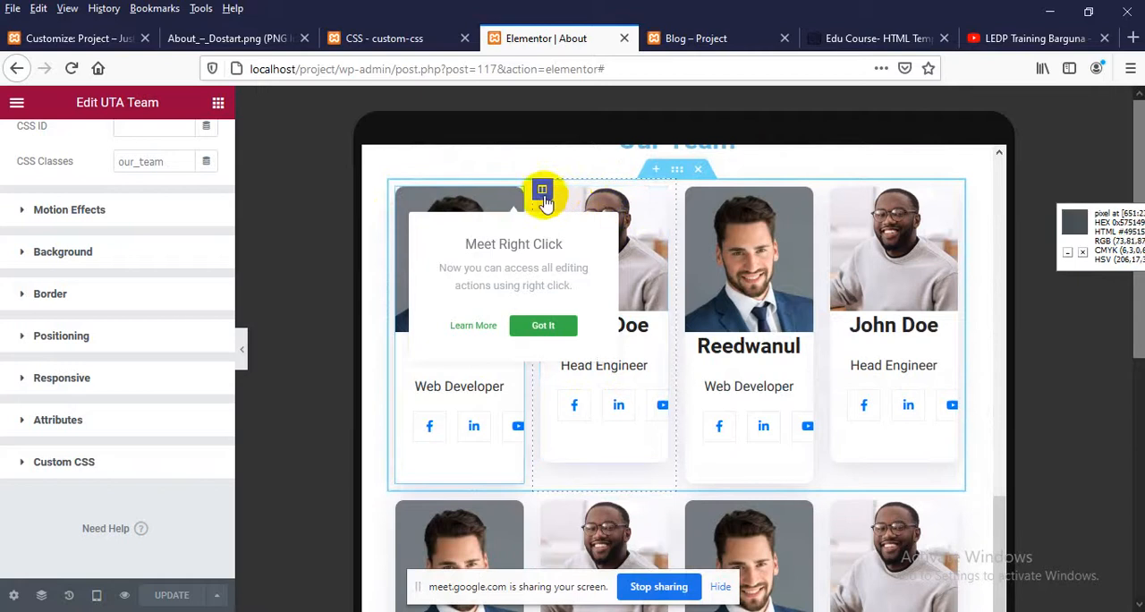
pyautogui.click(541, 191)
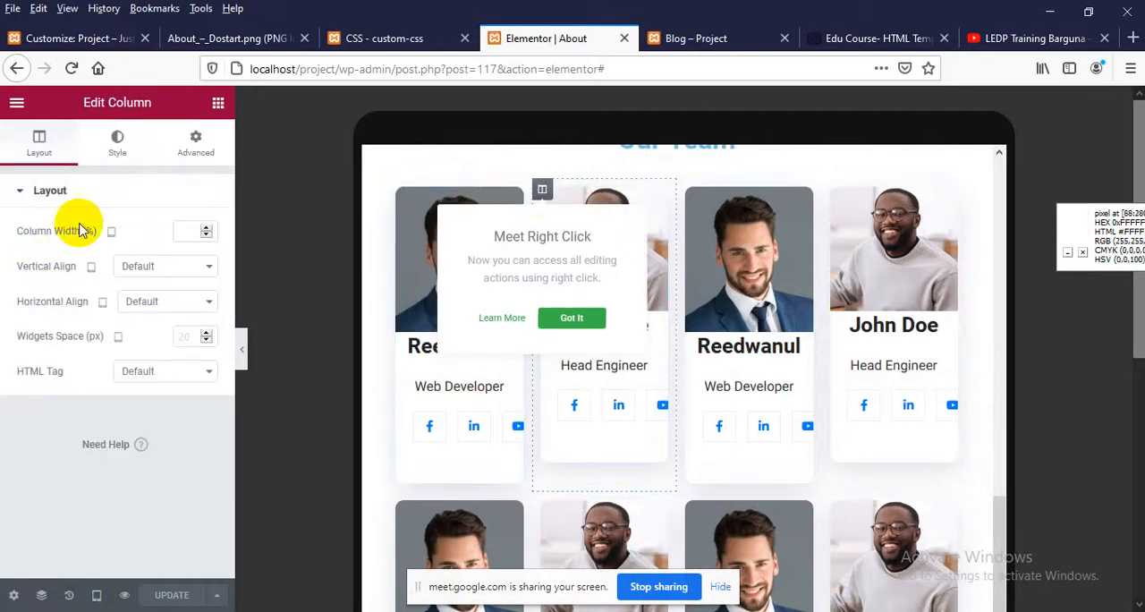
pyautogui.click(433, 204)
pyautogui.click(397, 190)
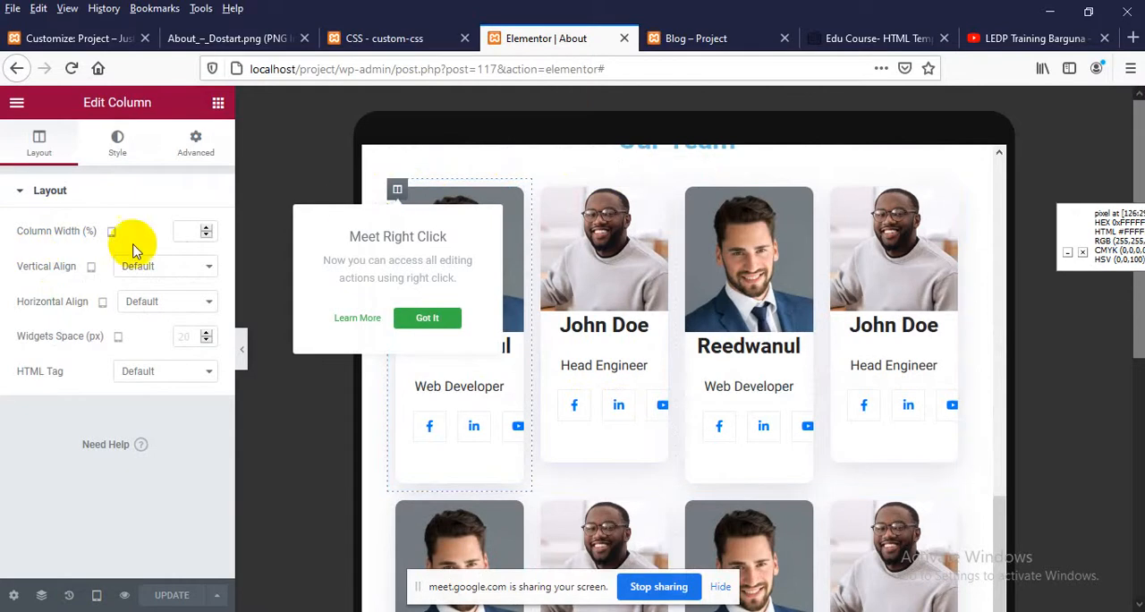
pyautogui.click(196, 231)
pyautogui.write('50')
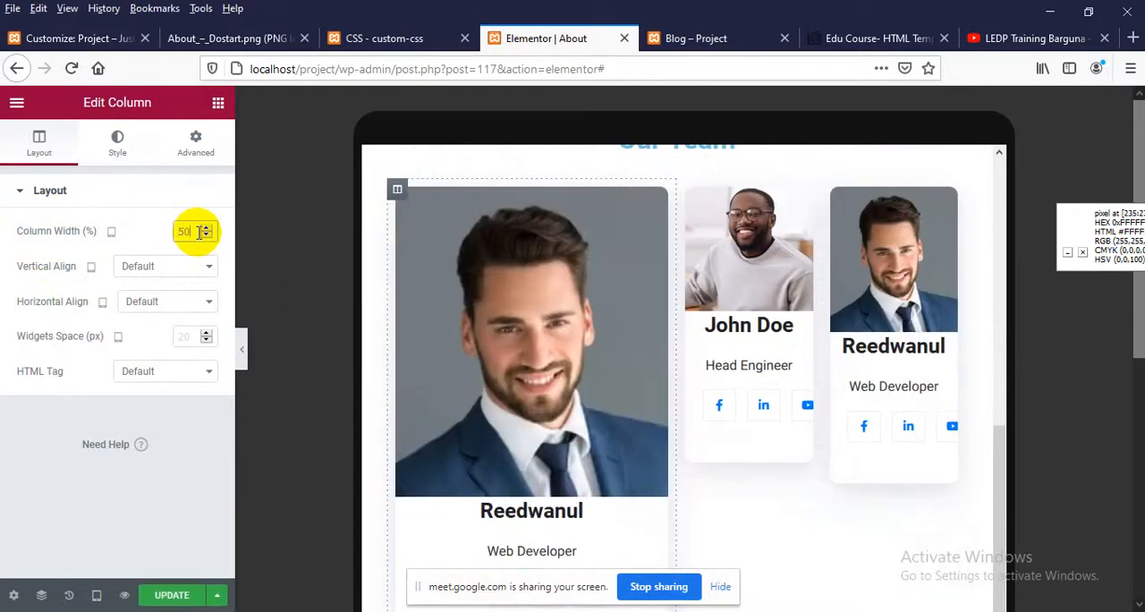
# Set the second team member column's tablet width to 50% and update the page
pyautogui.scroll(-2, 483, 383)
pyautogui.scroll(3, 483, 382)
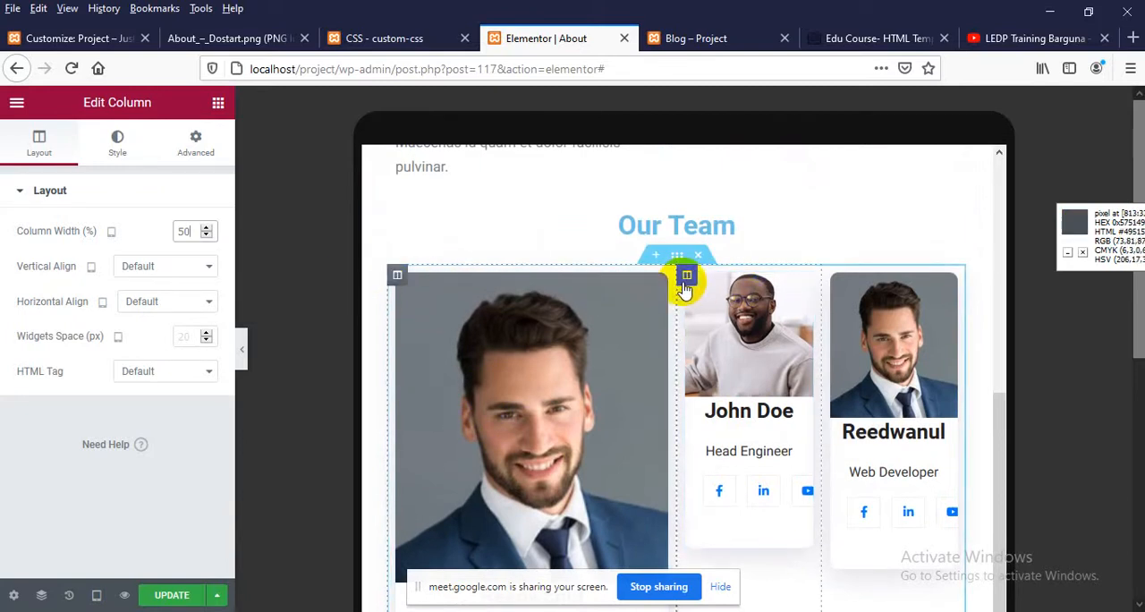
pyautogui.click(685, 289)
pyautogui.click(181, 233)
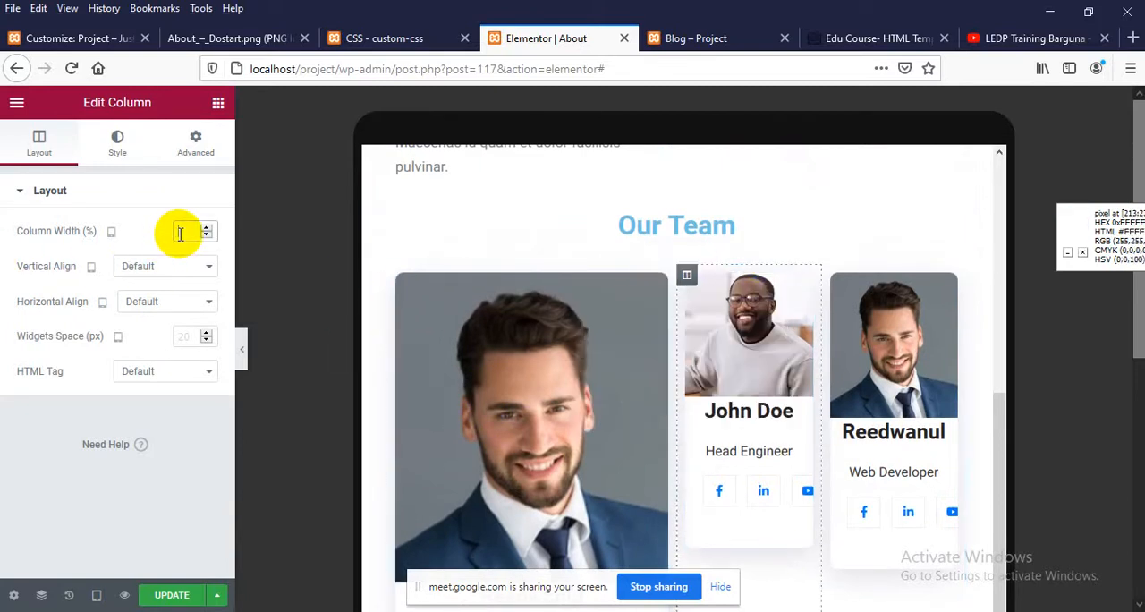
pyautogui.write('50')
pyautogui.scroll(-2, 449, 317)
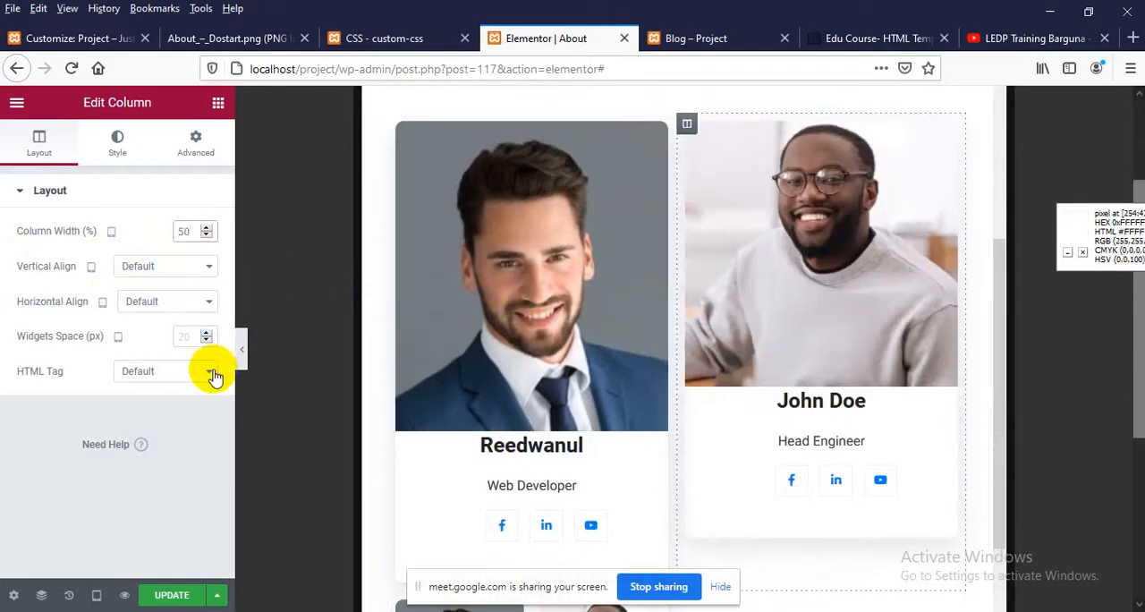
pyautogui.click(98, 596)
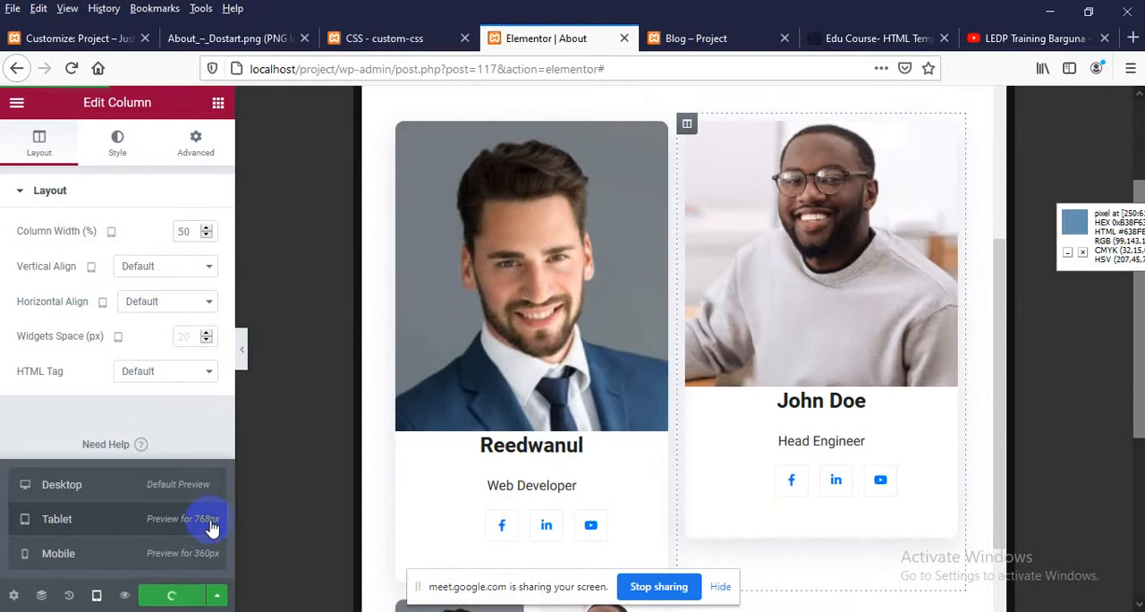
# Open the live About page from the Blog page and go to the Our Team member cards
pyautogui.click(810, 37)
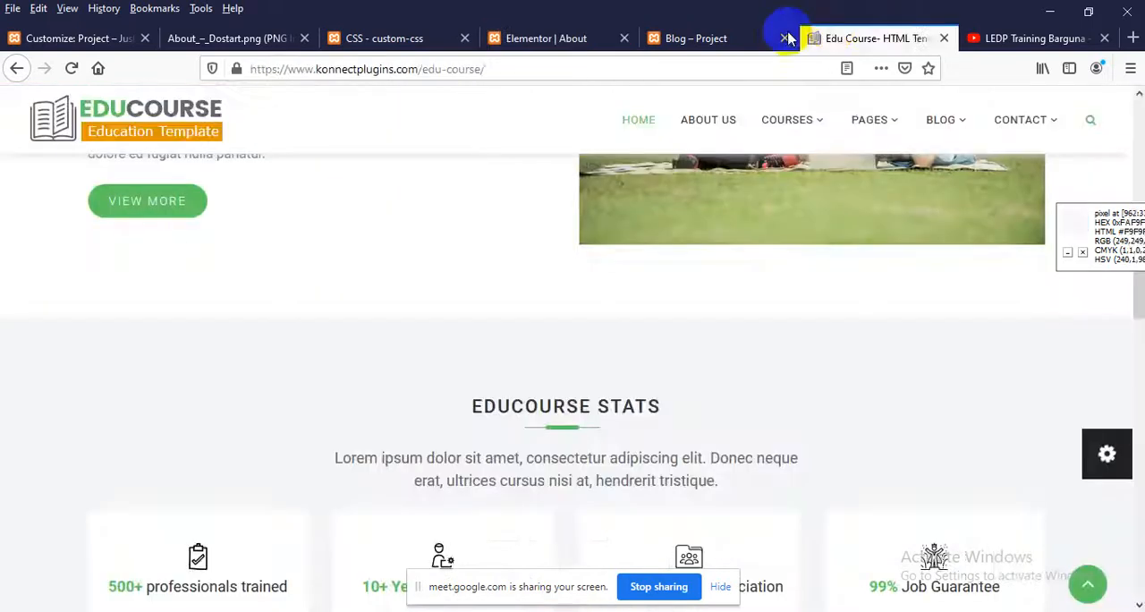
pyautogui.click(672, 41)
pyautogui.rightClick(385, 257)
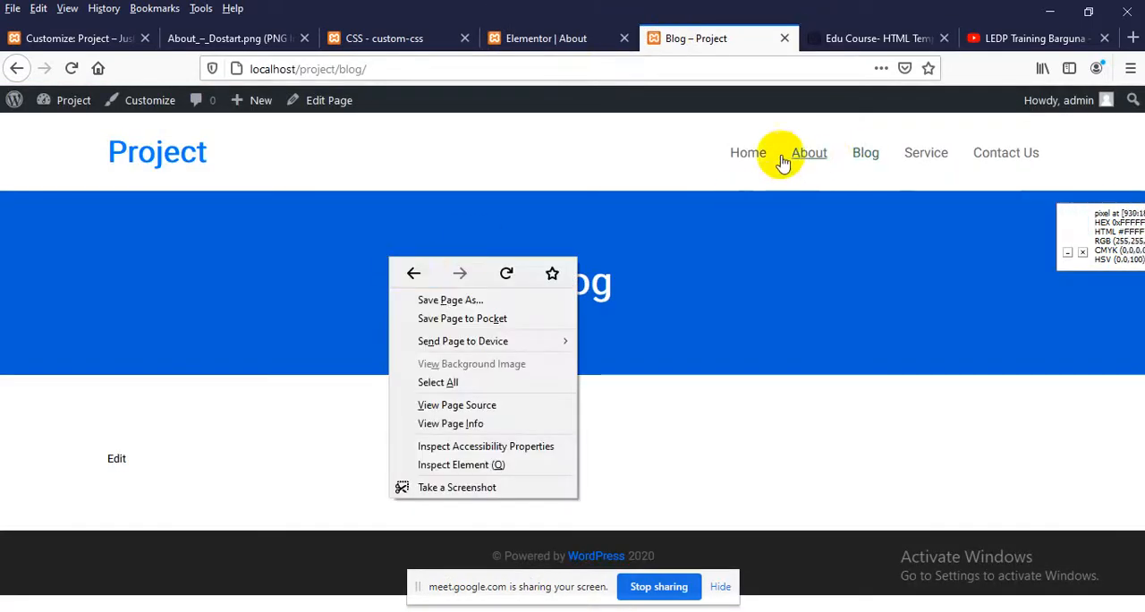
pyautogui.click(810, 153)
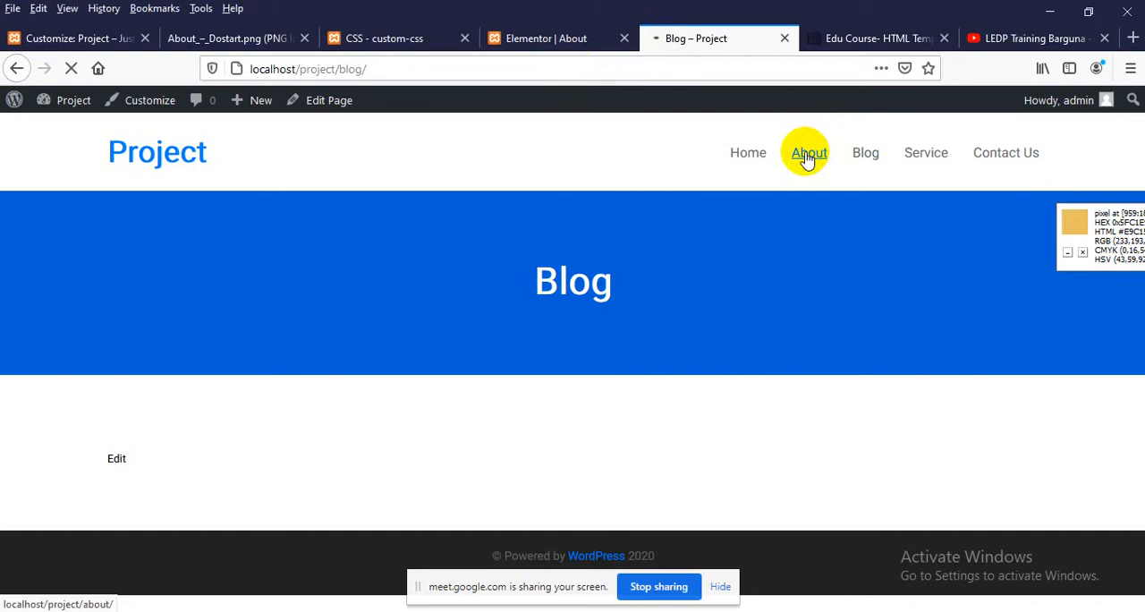
pyautogui.scroll(-8, 442, 338)
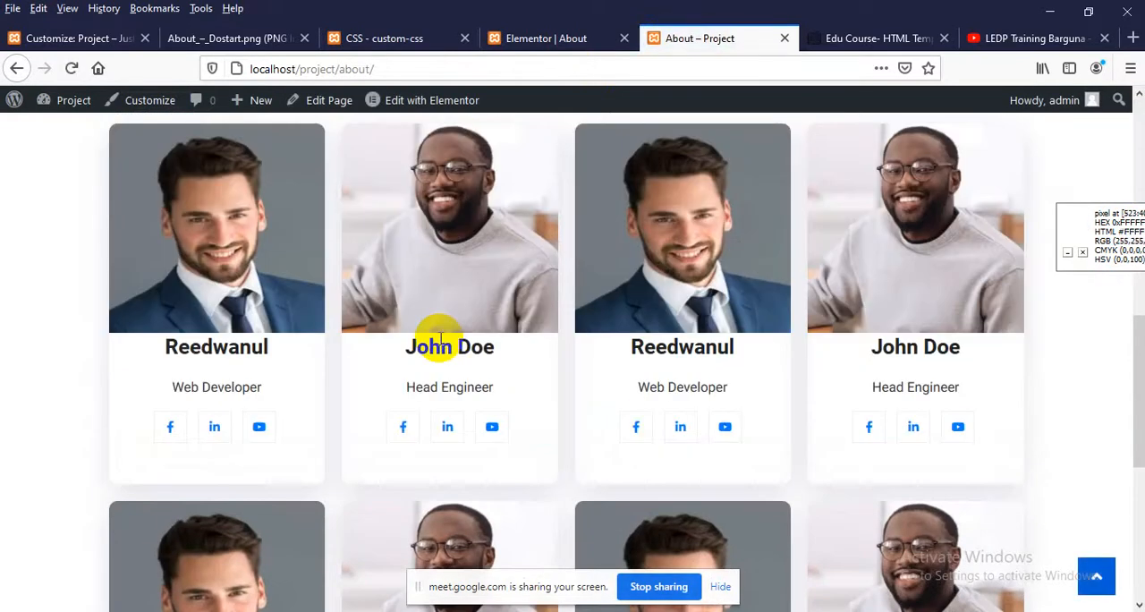
# Preview the live About page at a responsive width of 991 and examine the member cards' column layout
pyautogui.hotkey('ctrl', 'shift', 'm')
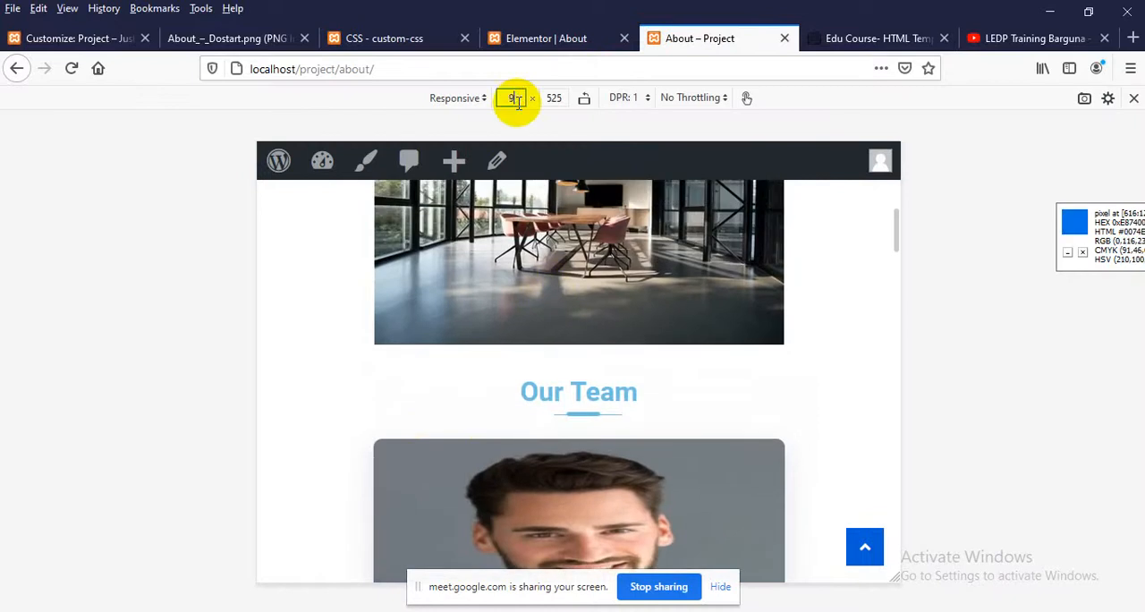
pyautogui.press('Return')
pyautogui.scroll(-3, 510, 327)
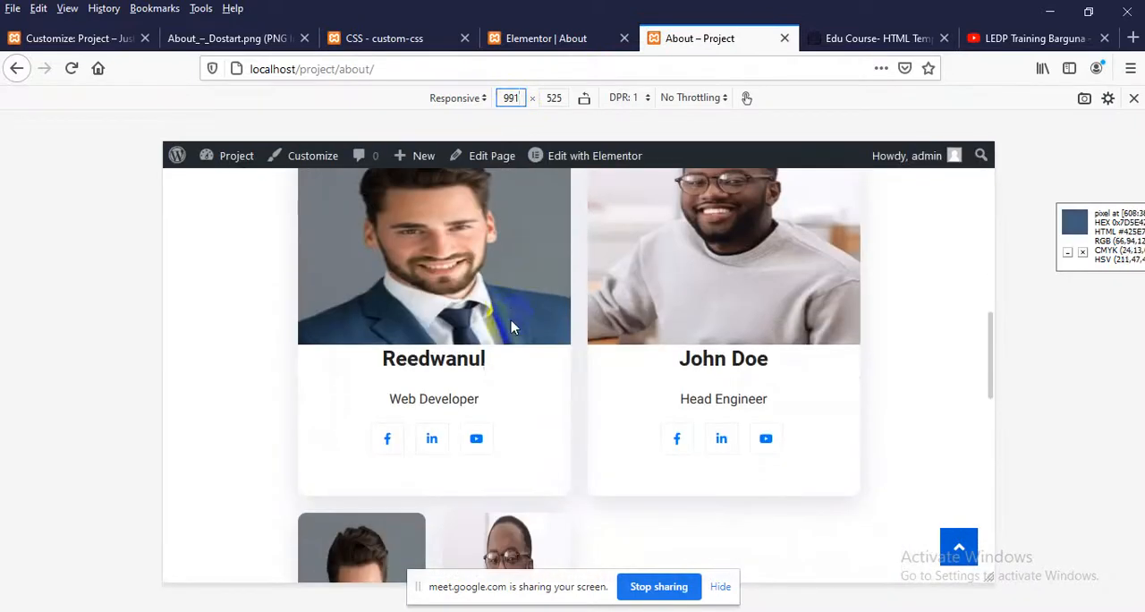
pyautogui.scroll(1, 545, 334)
pyautogui.scroll(3, 653, 355)
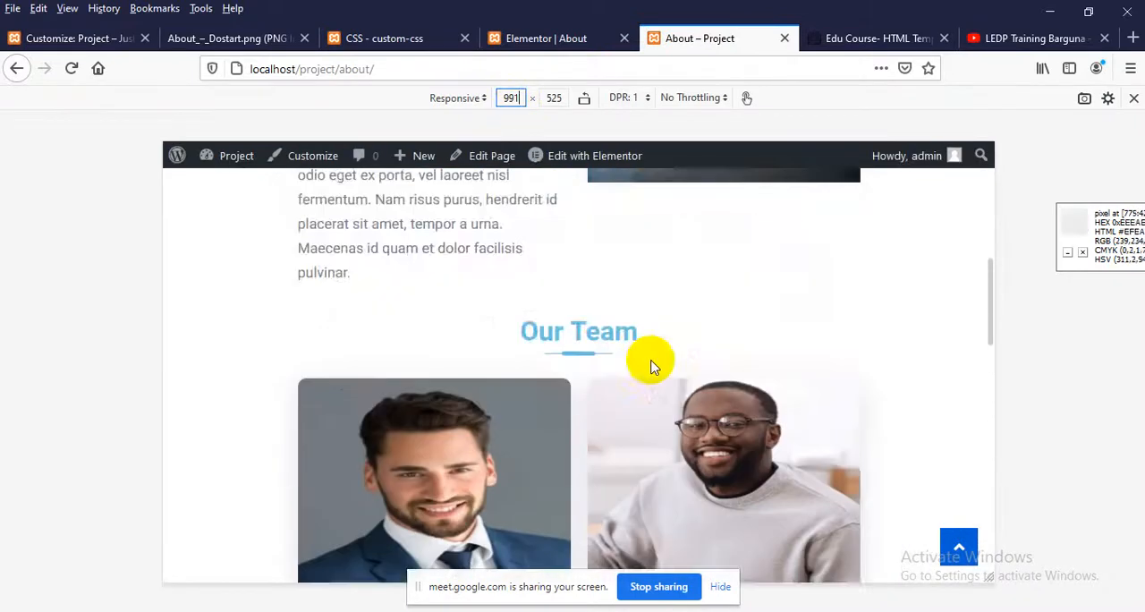
pyautogui.scroll(-1, 648, 375)
pyautogui.scroll(-1, 617, 382)
pyautogui.scroll(-2, 480, 455)
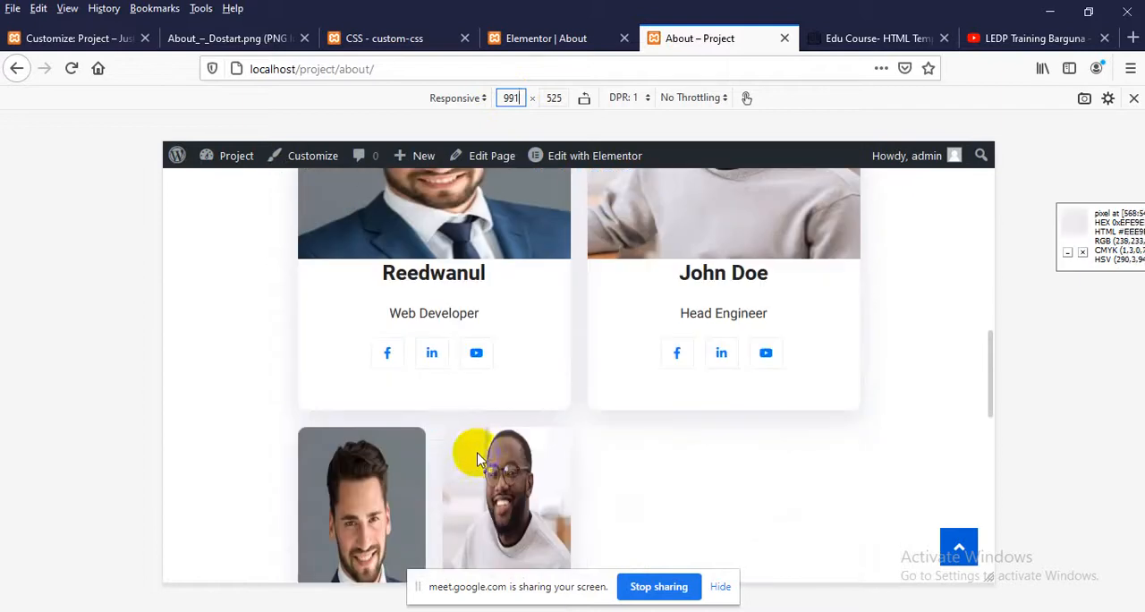
# Return to the Elementor About editor, switch to the desktop preview and check the Our Team member cards
pyautogui.click(506, 38)
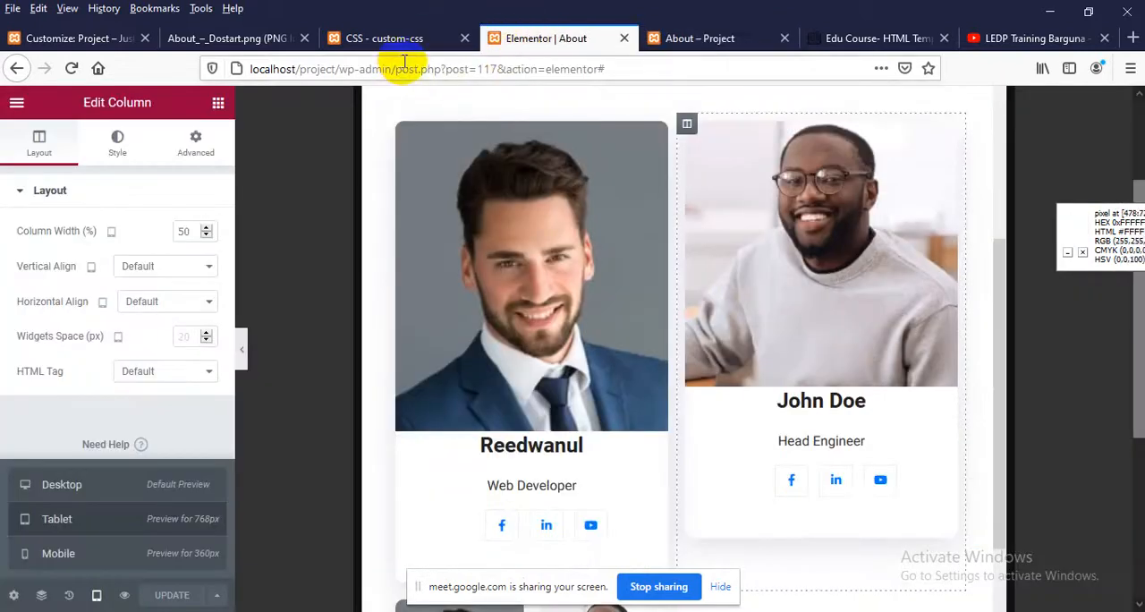
pyautogui.click(90, 497)
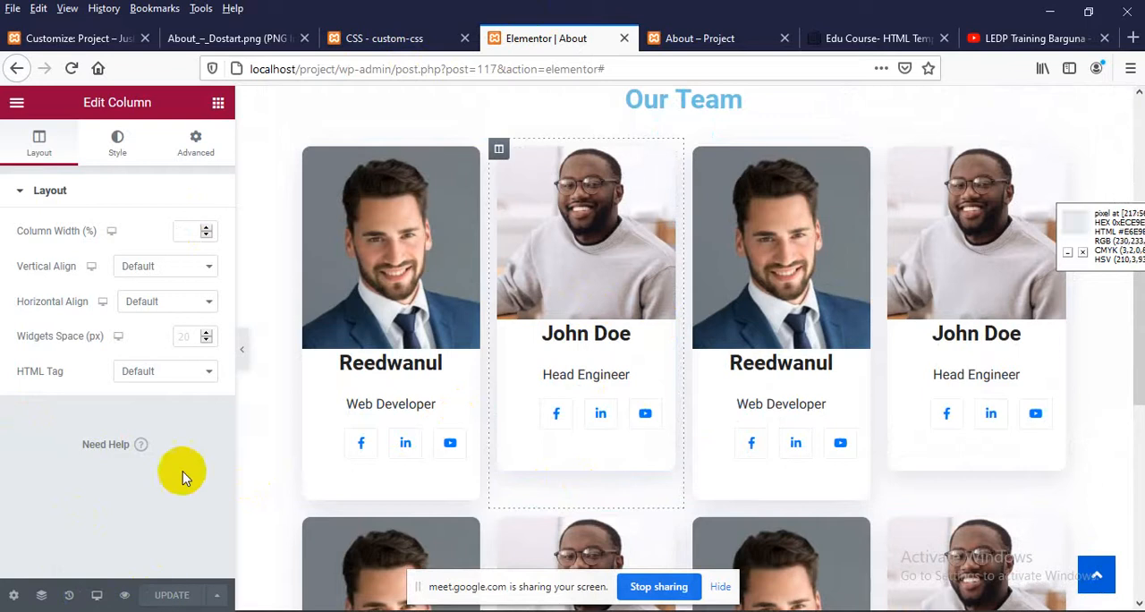
pyautogui.scroll(4, 587, 459)
pyautogui.scroll(-3, 485, 454)
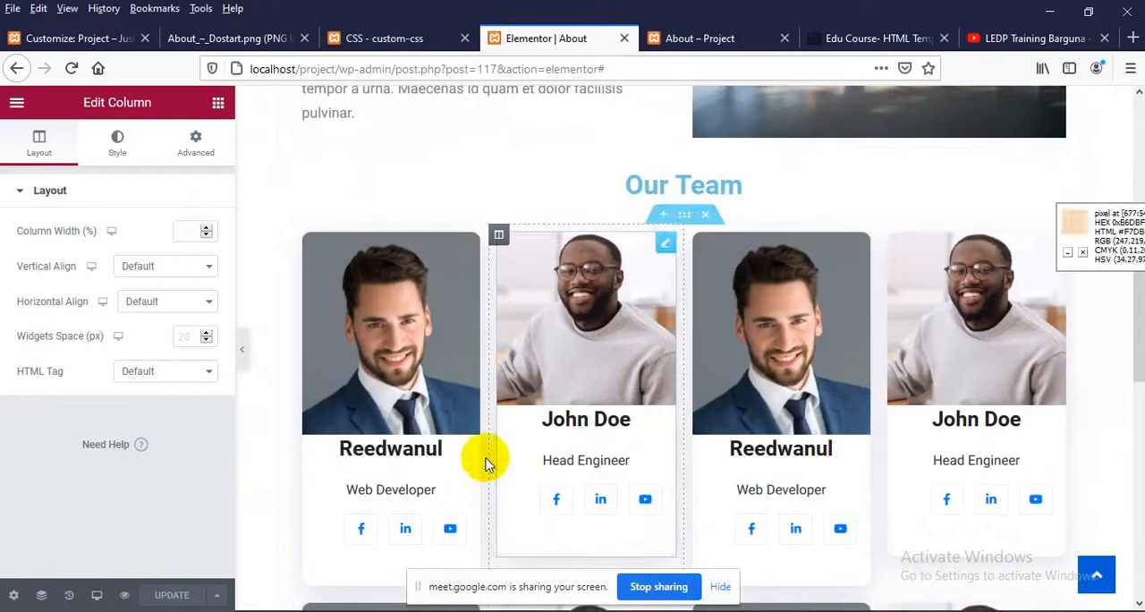
# Switch the Elementor preview to mobile and examine how the About content and Our Team cards stack at 360px
pyautogui.click(98, 597)
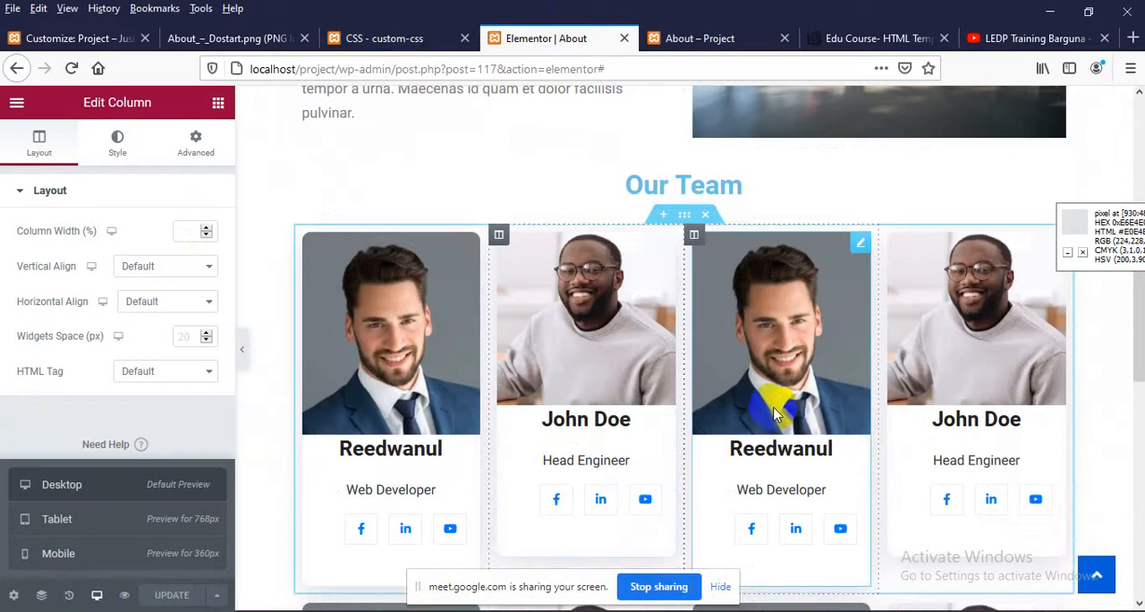
pyautogui.scroll(3, 758, 422)
pyautogui.scroll(3, 621, 378)
pyautogui.scroll(-3, 631, 383)
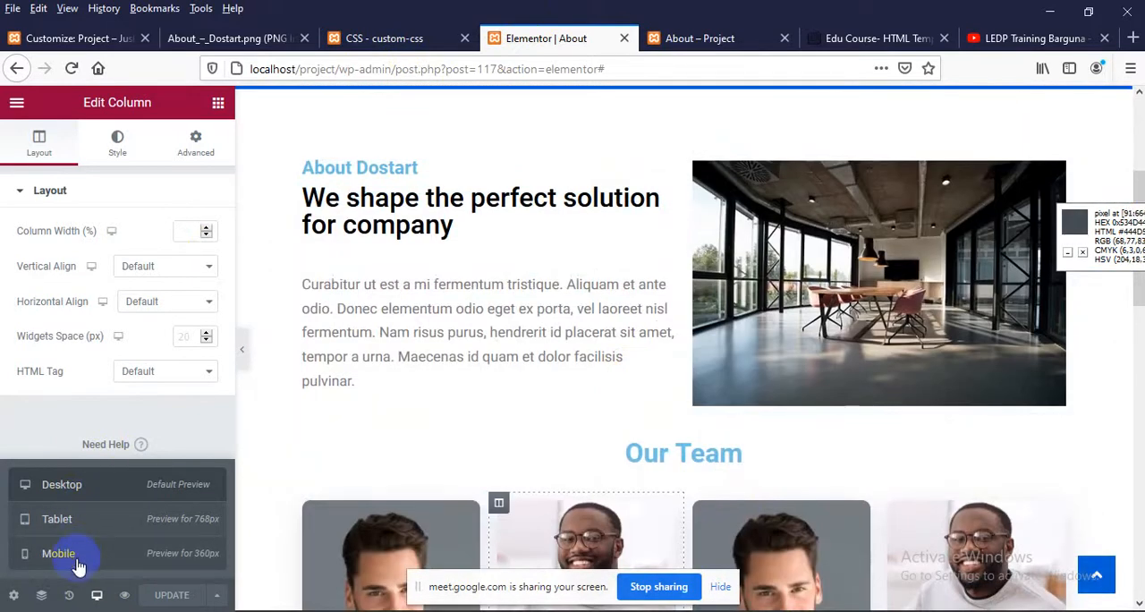
pyautogui.click(51, 555)
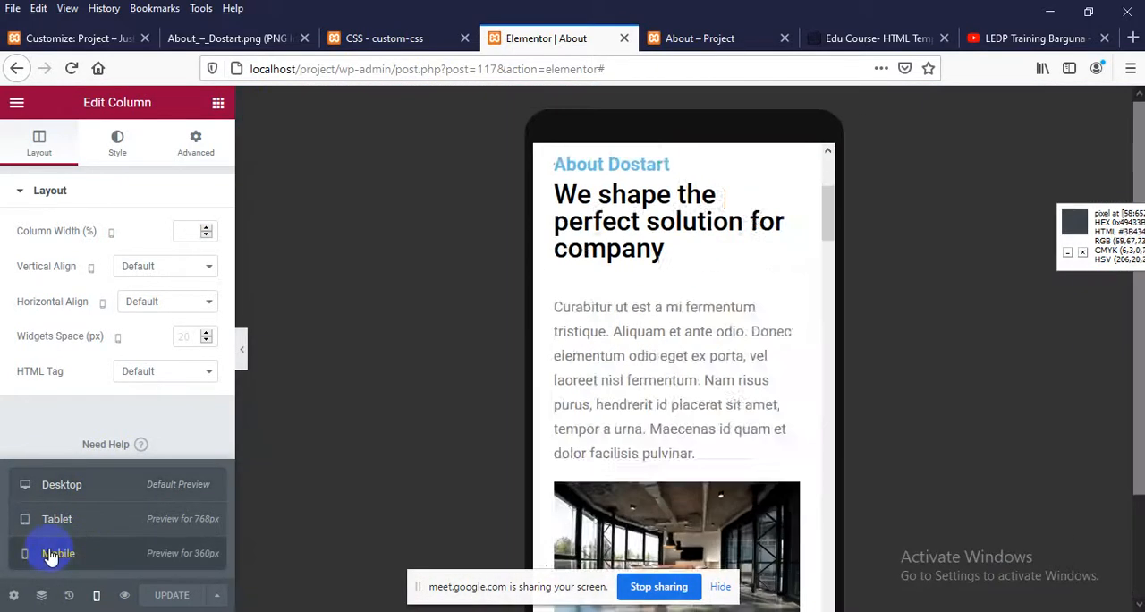
pyautogui.scroll(-10, 679, 385)
pyautogui.scroll(10, 724, 381)
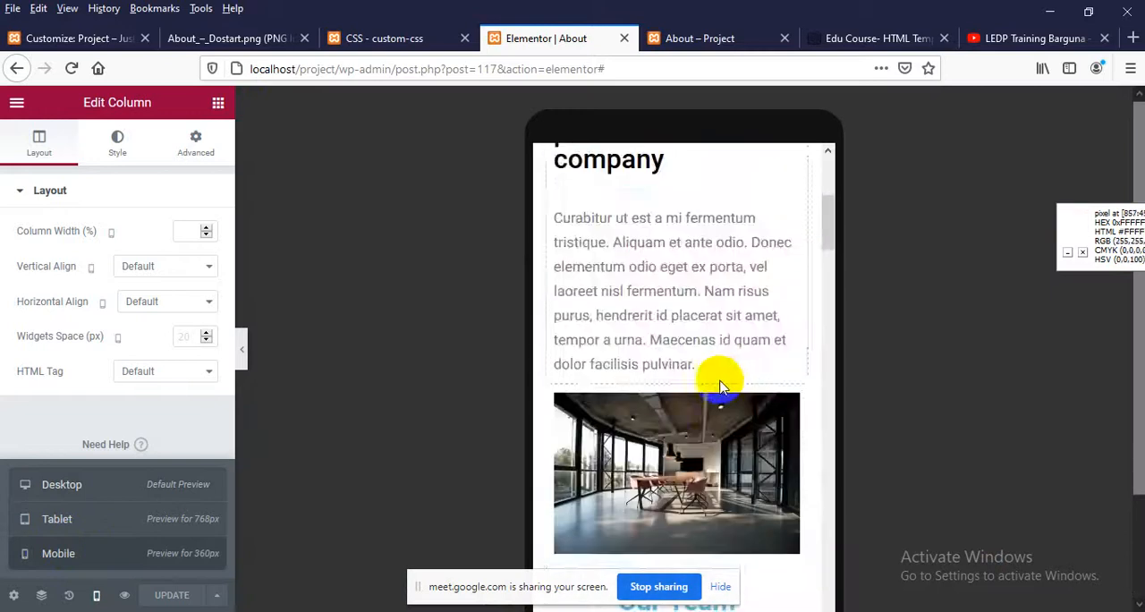
pyautogui.scroll(-15, 722, 386)
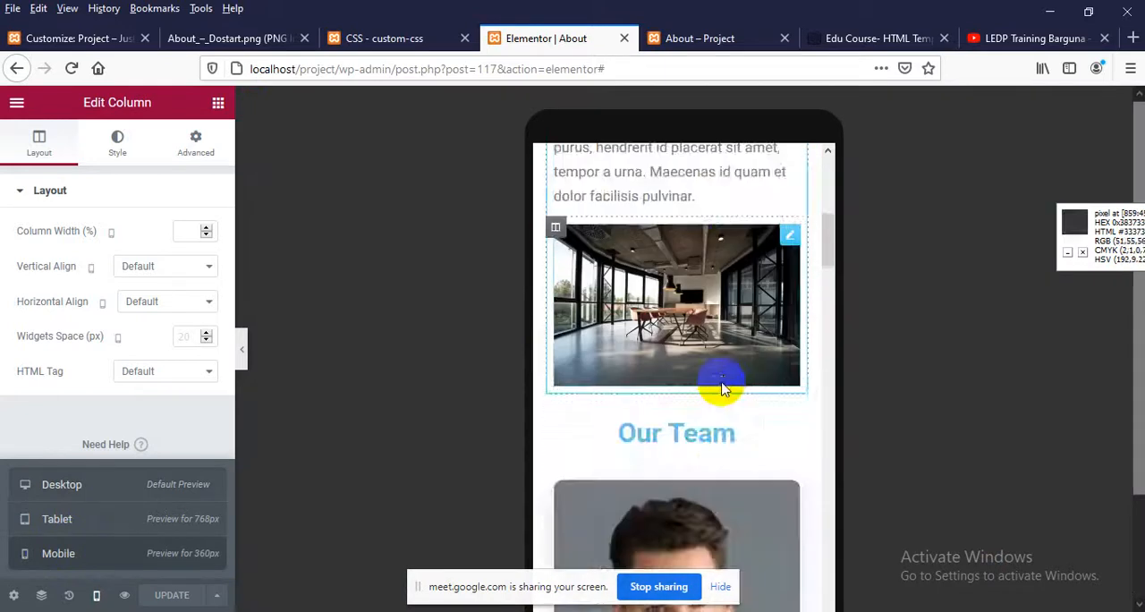
pyautogui.scroll(-5, 715, 396)
pyautogui.scroll(5, 714, 394)
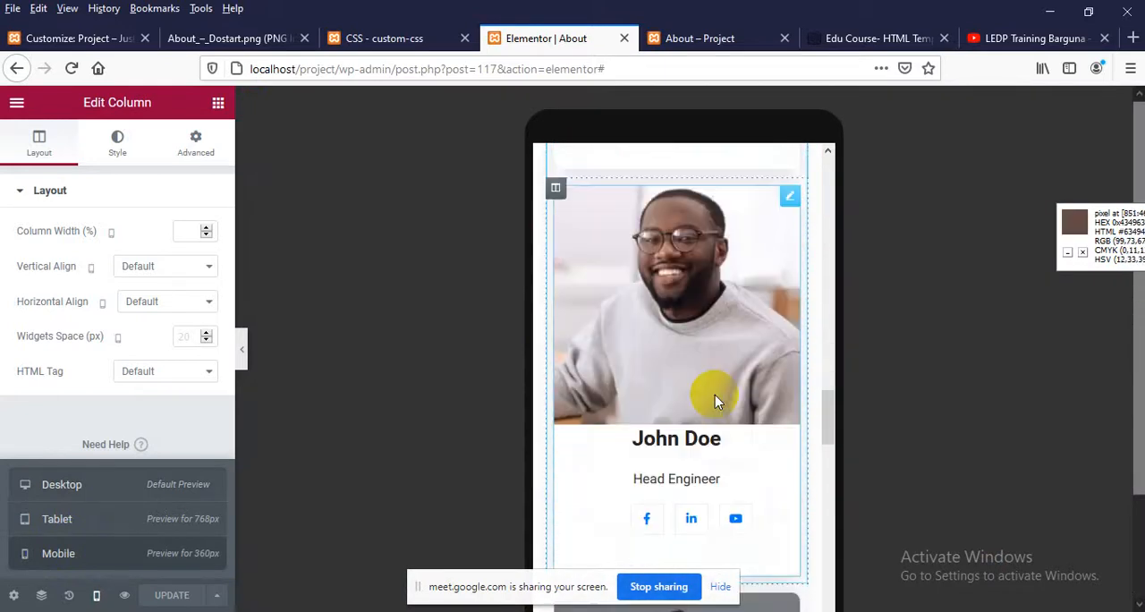
pyautogui.scroll(-2, 714, 395)
# Switch to the tablet preview and compare the column layout of the two Our Team rows
pyautogui.click(72, 532)
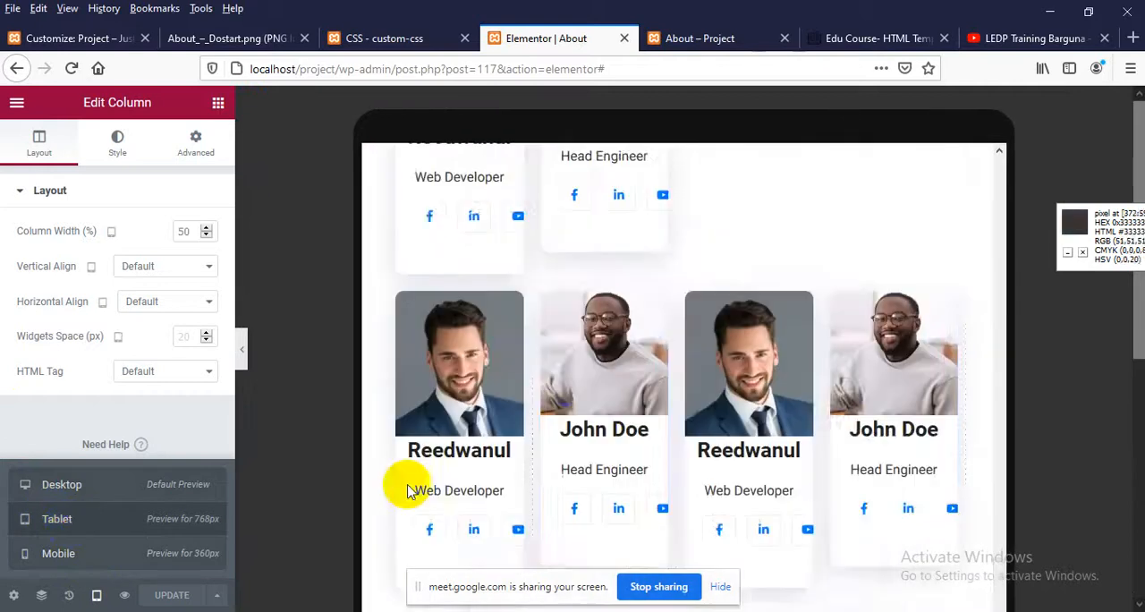
pyautogui.scroll(5, 565, 399)
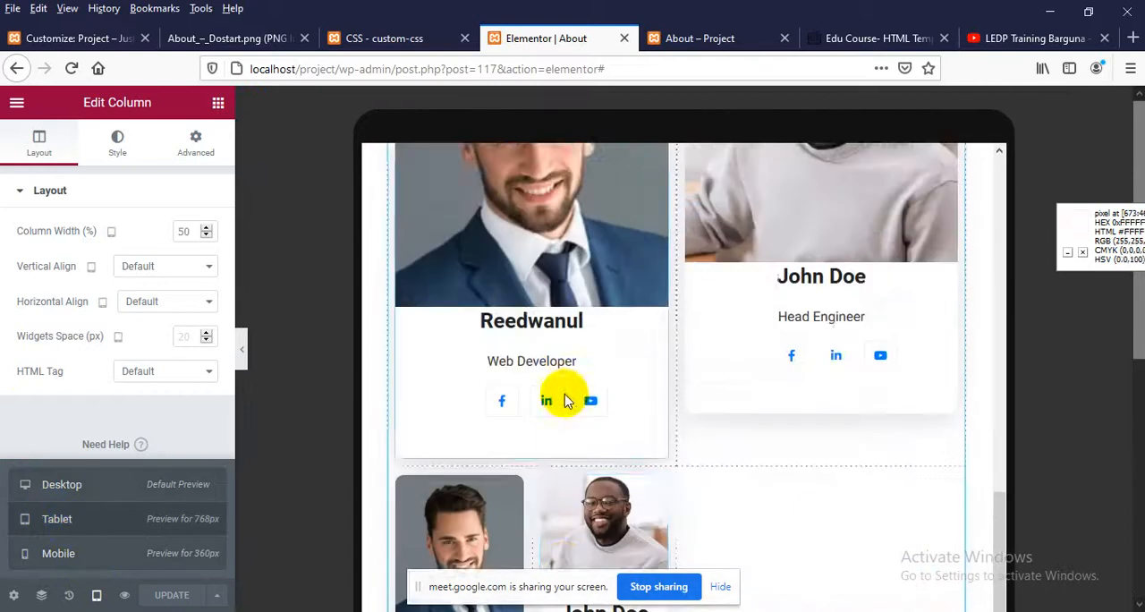
pyautogui.scroll(-8, 539, 398)
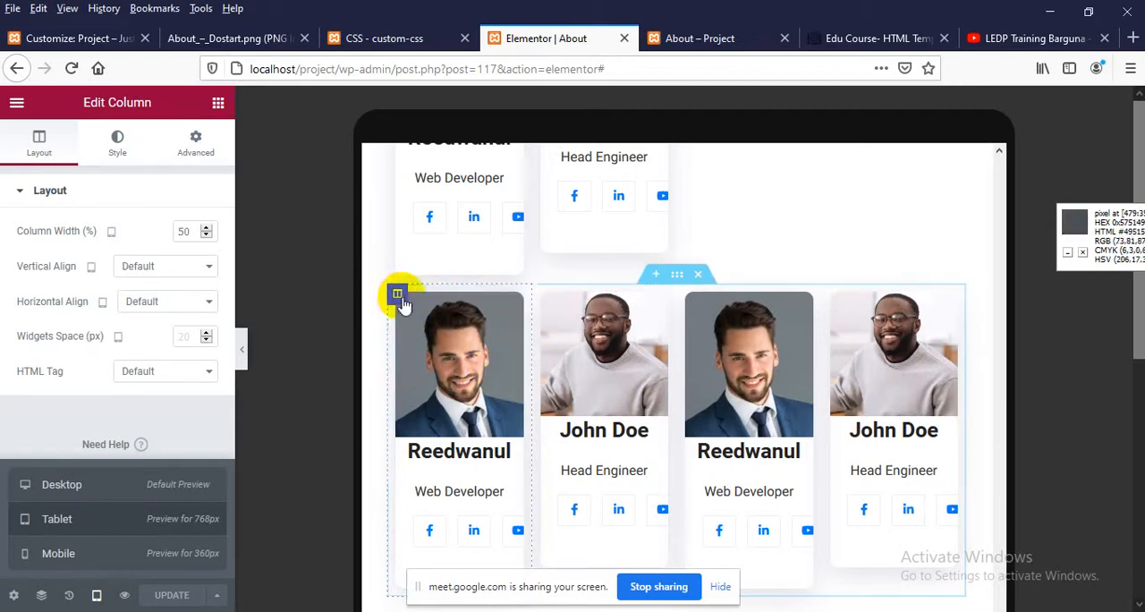
# Try a tablet column width of 50% on the first member column of the second Our Team row
pyautogui.click(398, 297)
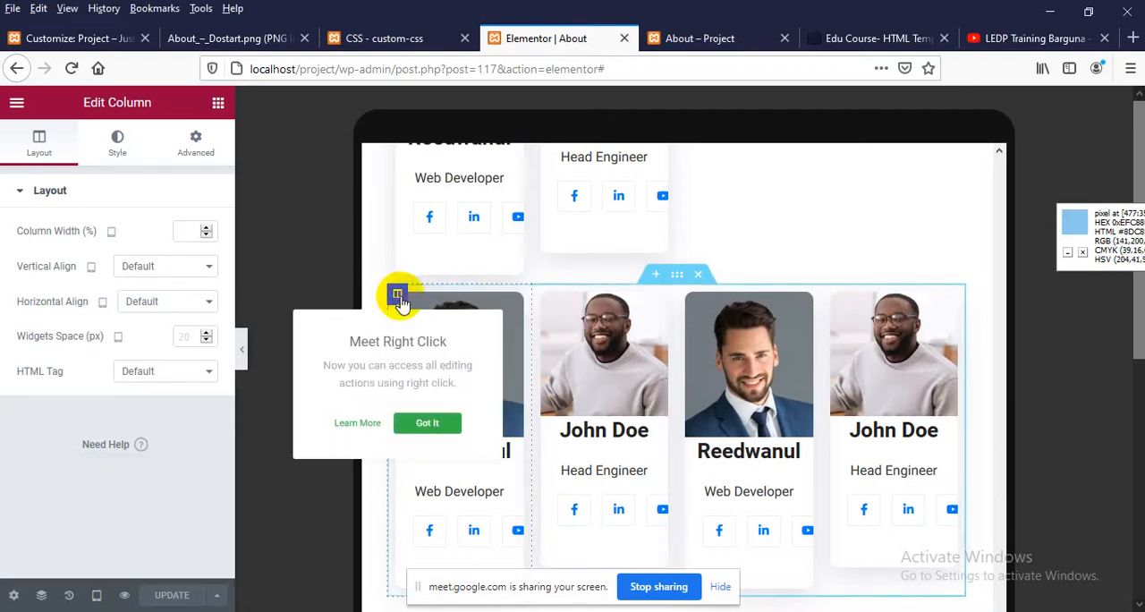
pyautogui.click(46, 235)
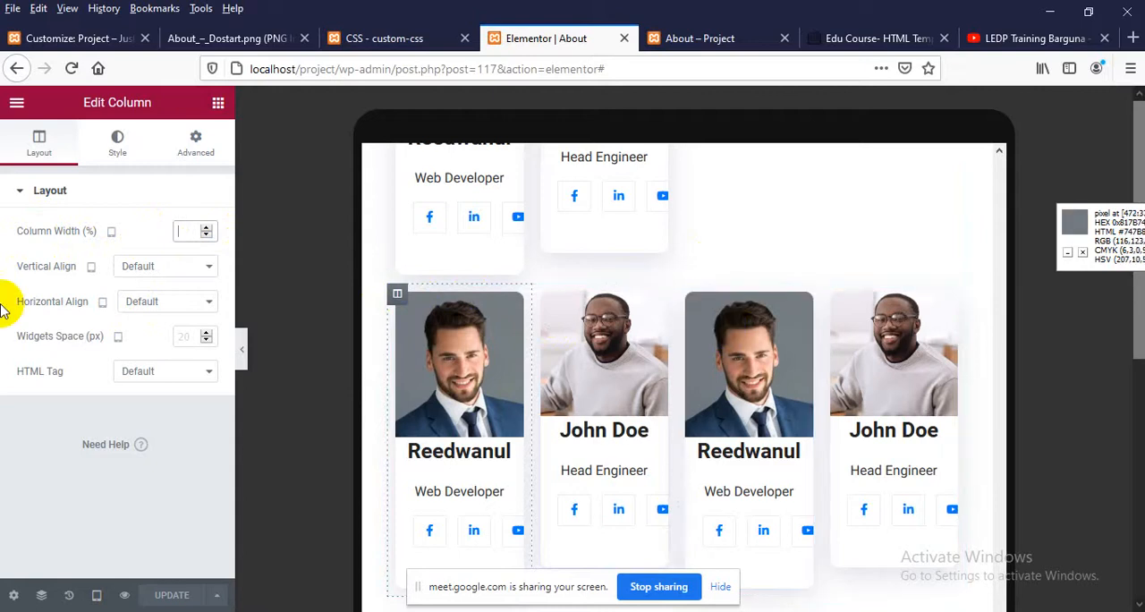
pyautogui.write('50')
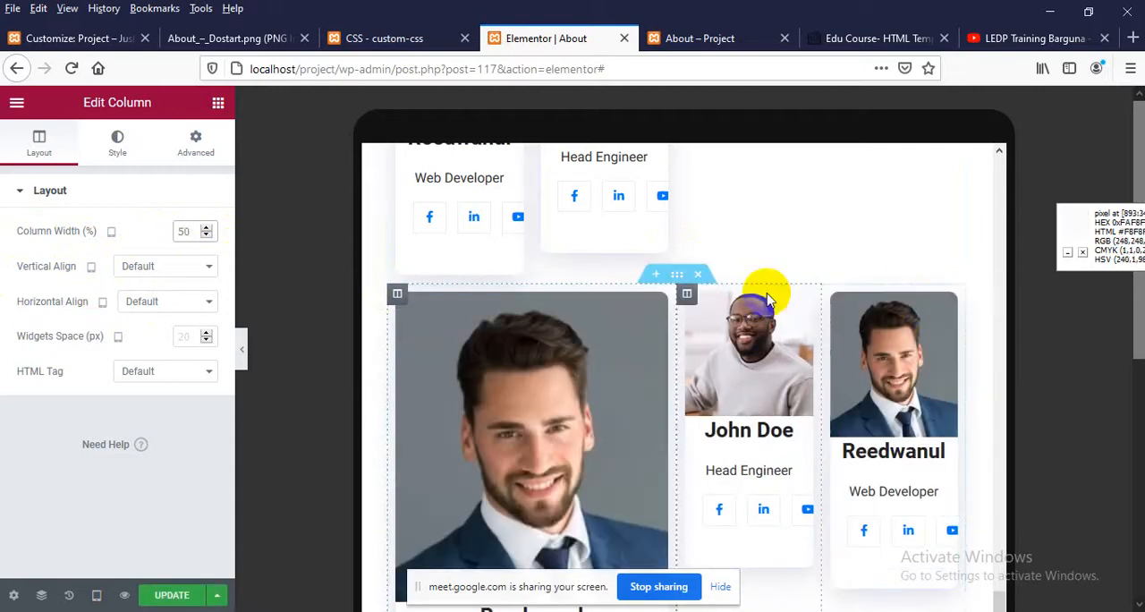
pyautogui.scroll(-3, 761, 289)
pyautogui.scroll(3, 742, 302)
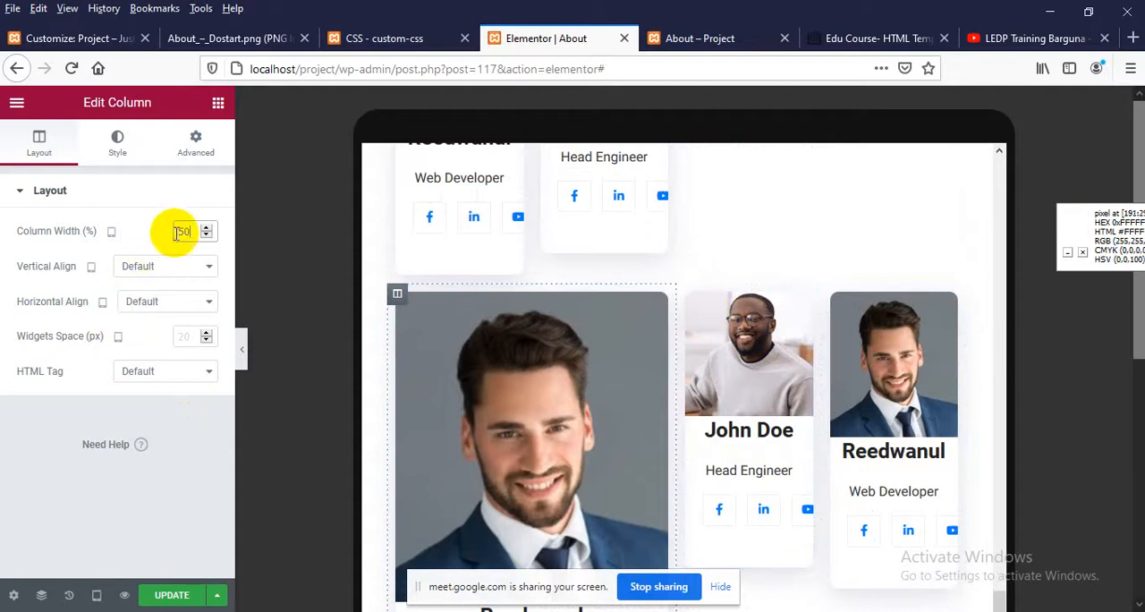
pyautogui.press('BackSpace')
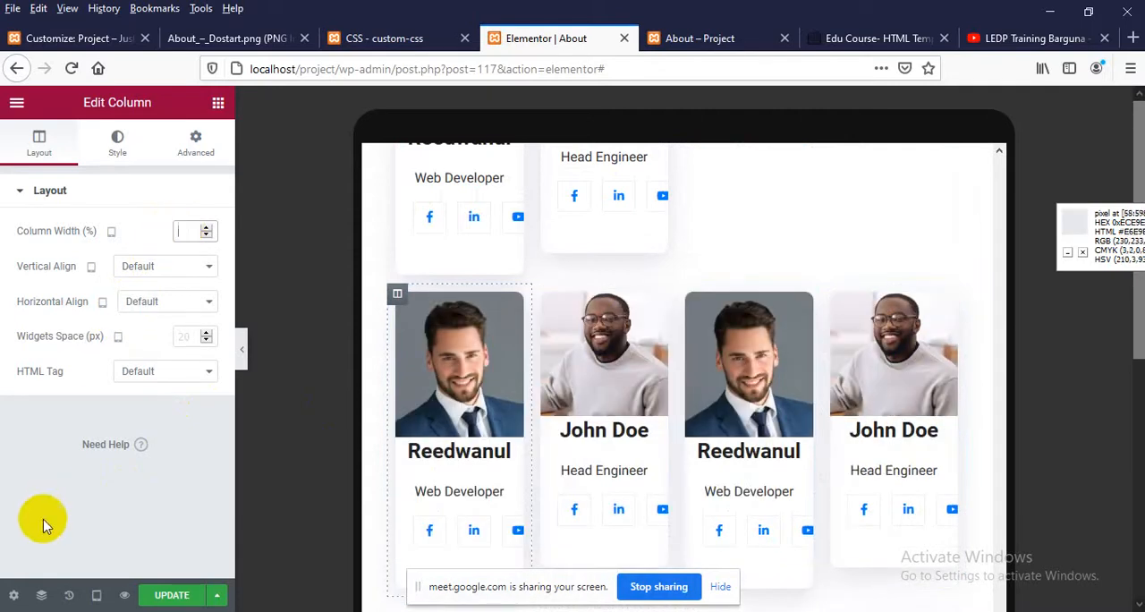
# Return to the desktop preview and review both rows of Our Team cards down to the end of the page
pyautogui.click(97, 596)
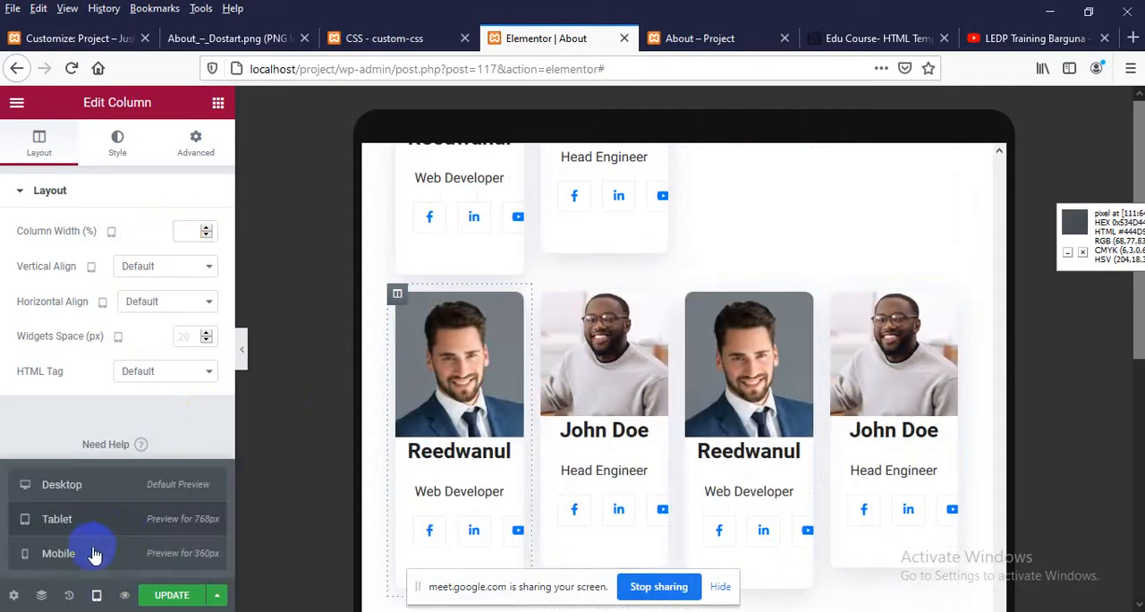
pyautogui.click(107, 497)
pyautogui.scroll(5, 550, 503)
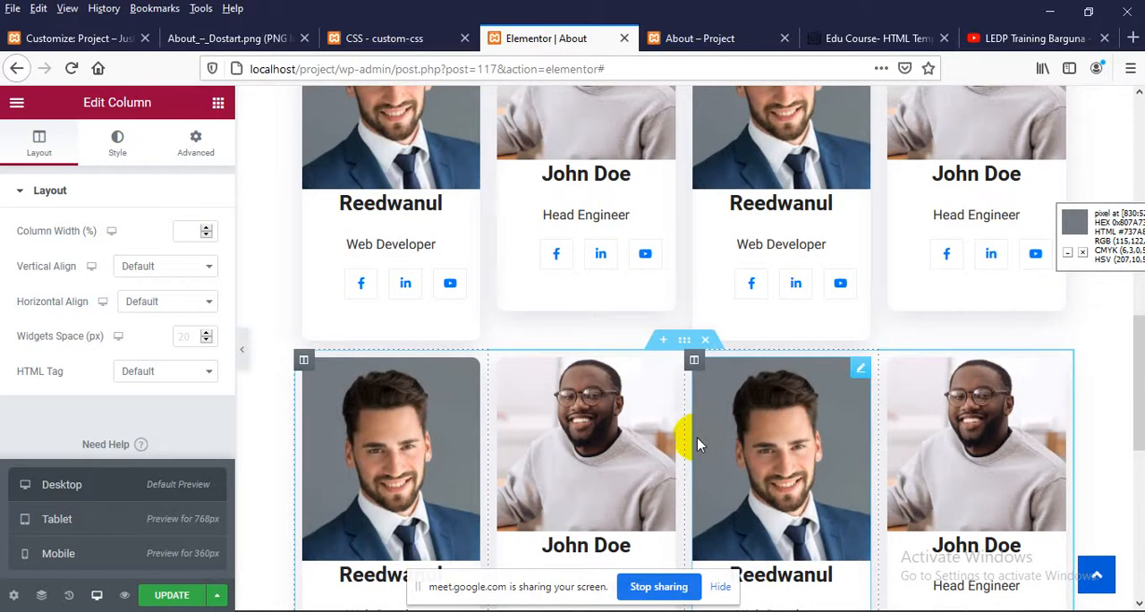
pyautogui.scroll(2, 488, 353)
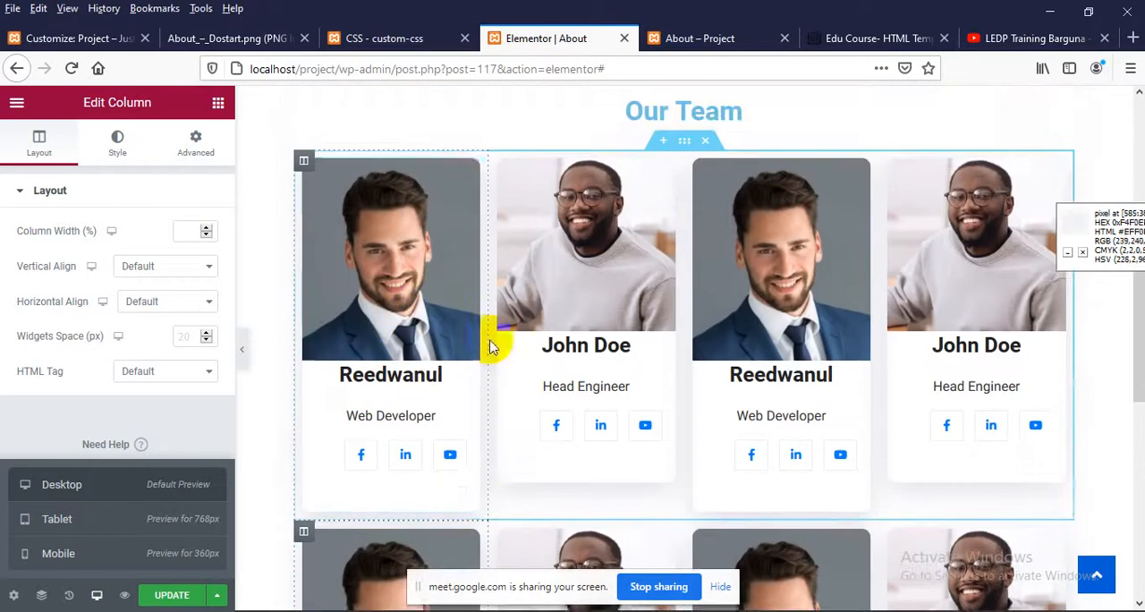
pyautogui.scroll(-8, 646, 358)
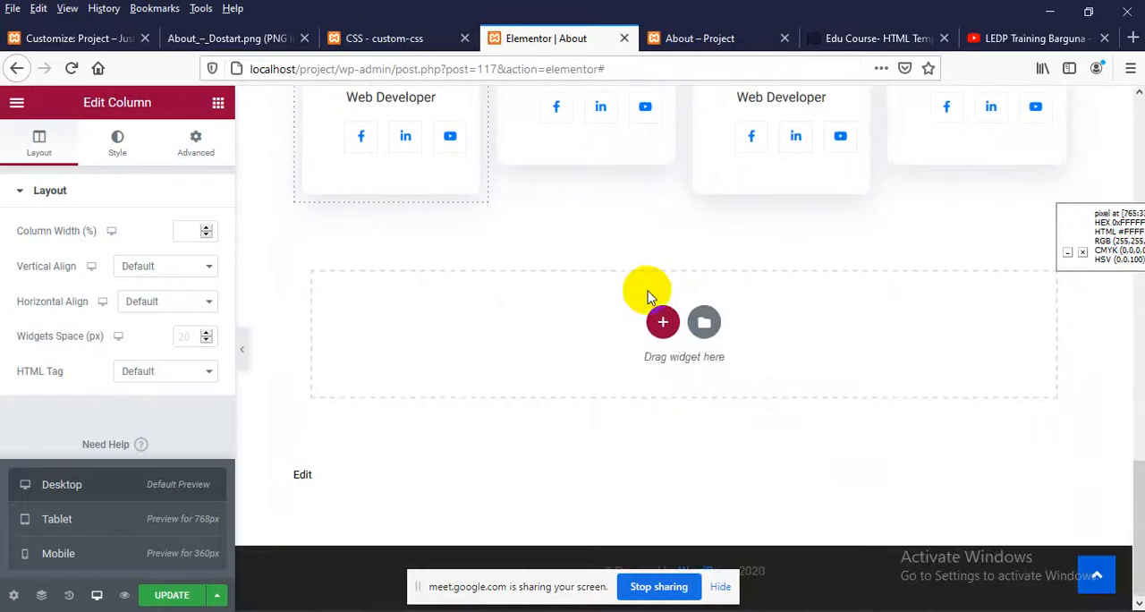
pyautogui.click(662, 322)
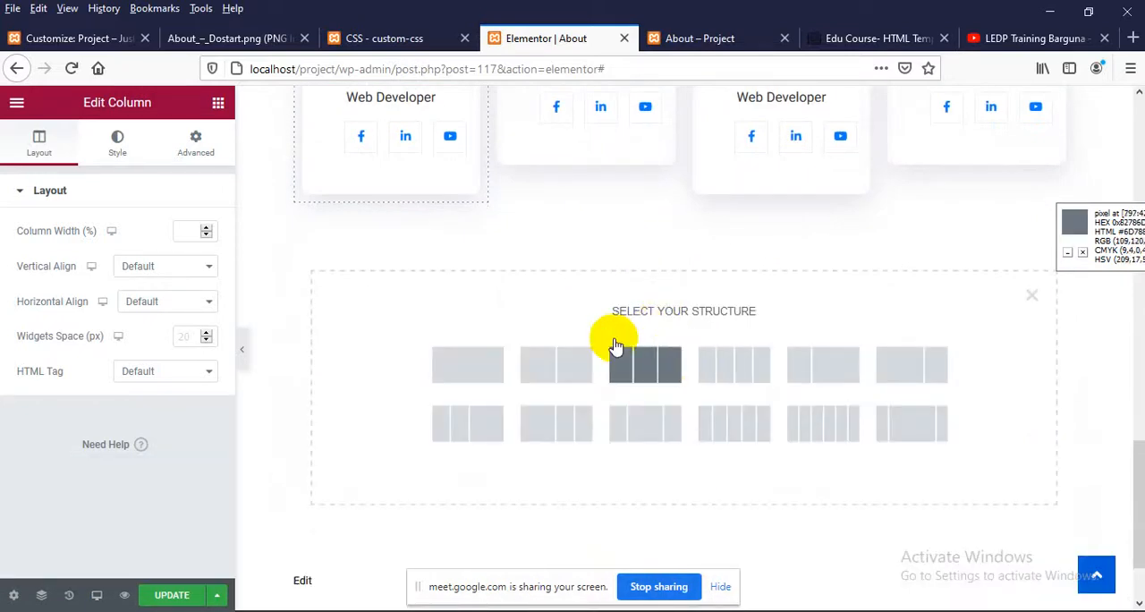
pyautogui.click(1031, 296)
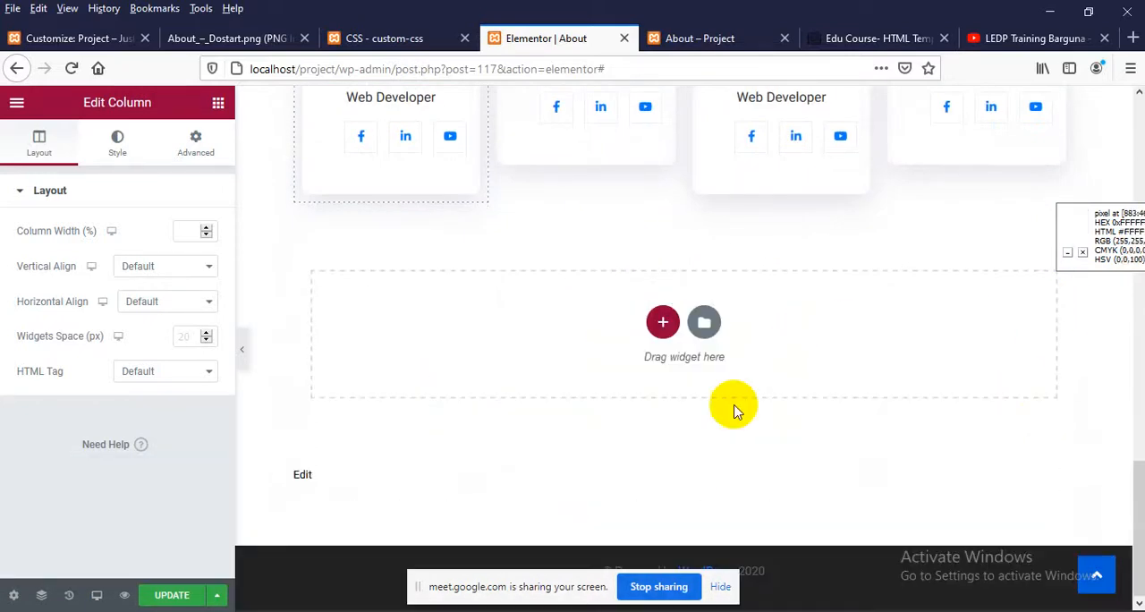
pyautogui.scroll(4, 733, 435)
pyautogui.scroll(3, 612, 458)
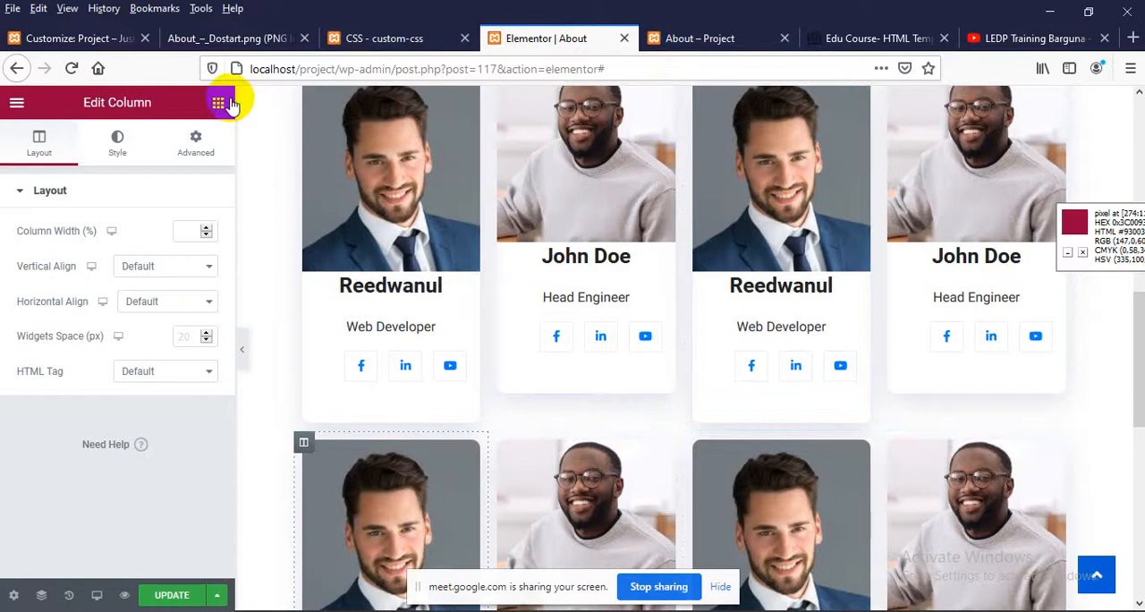
# Switch to WhatsApp Web in Chrome and save Blog_–_Dostart.png from the contact's chat to the Desktop
pyautogui.click(1059, 10)
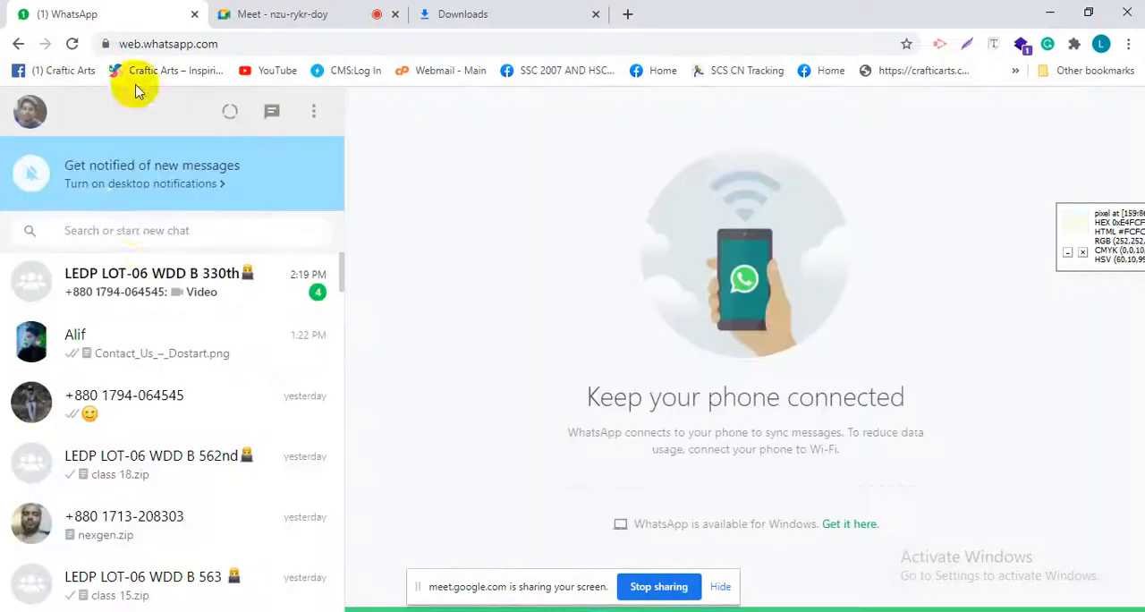
pyautogui.click(139, 350)
pyautogui.click(1035, 356)
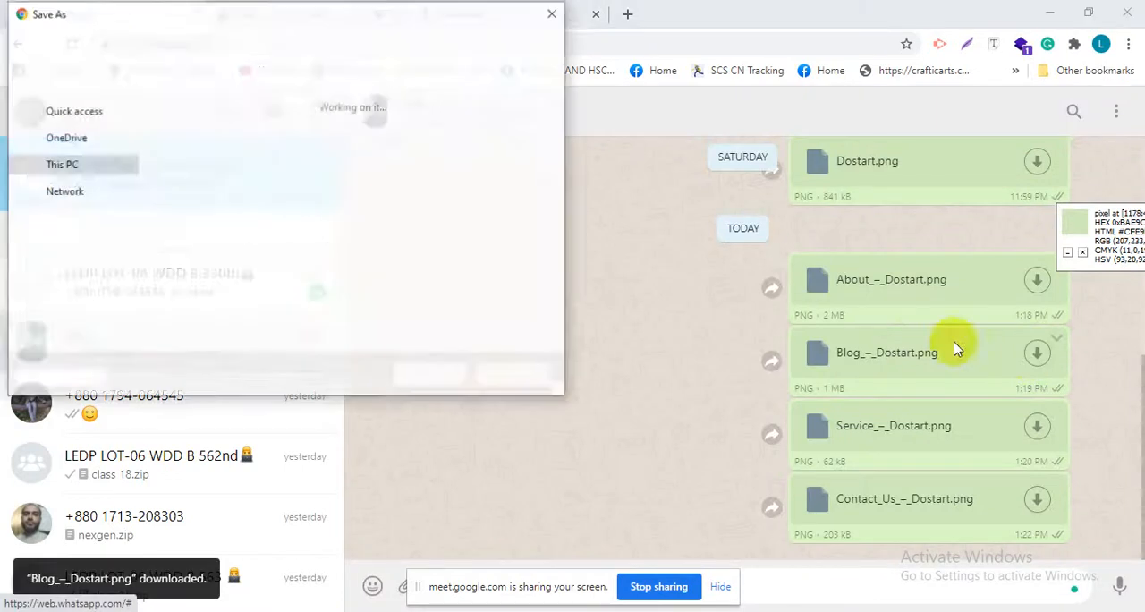
pyautogui.click(429, 376)
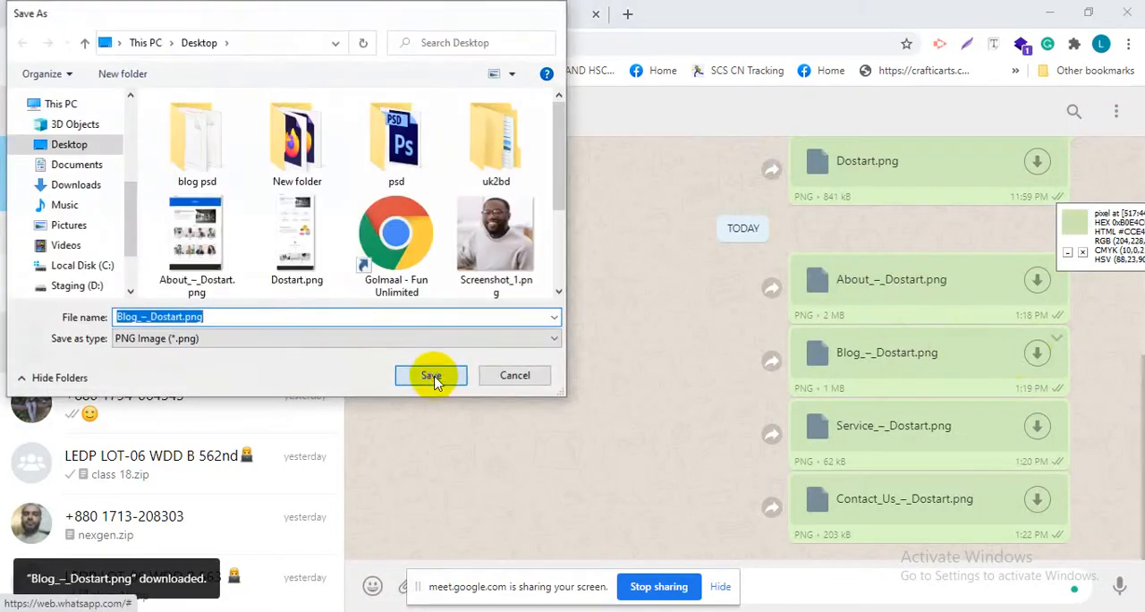
# Locate the downloaded Blog_–_Dostart.png in its folder and open it in Firefox in place of the About mockup
pyautogui.click(1073, 587)
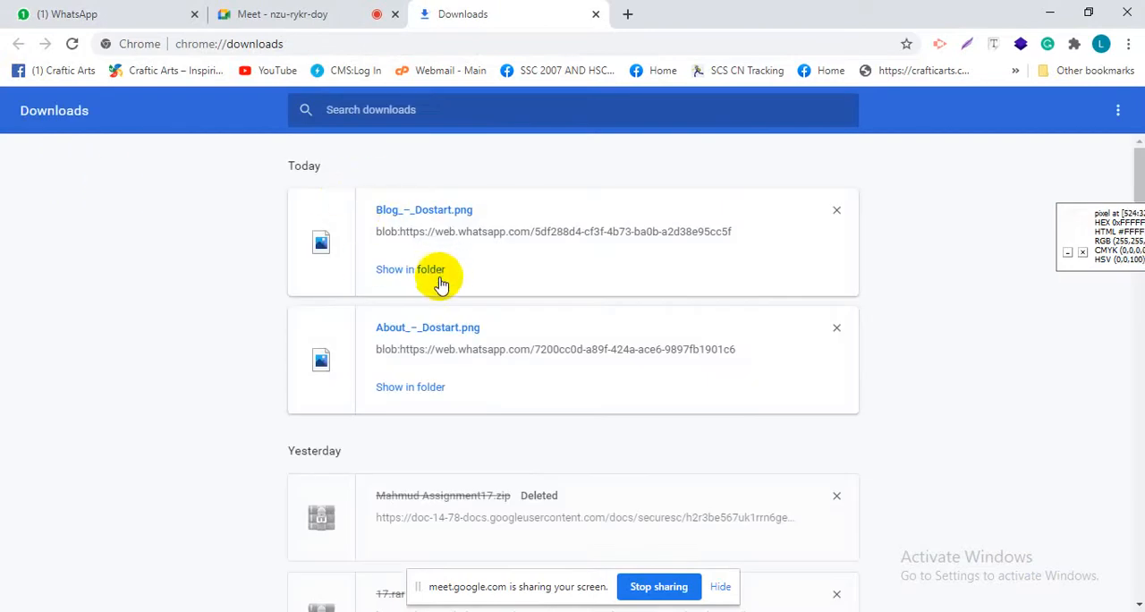
pyautogui.click(426, 272)
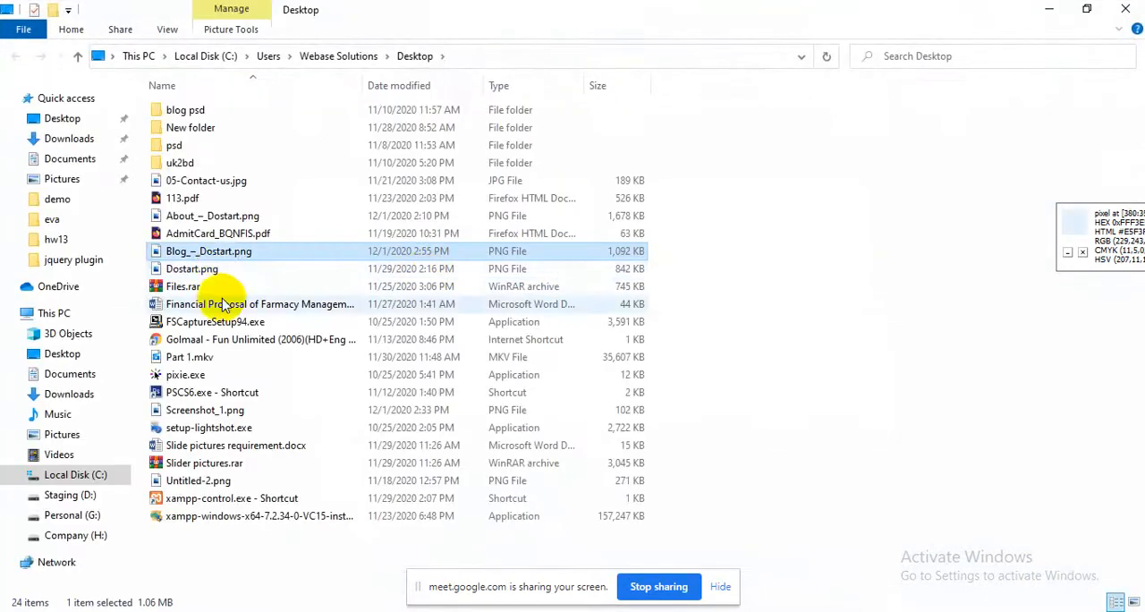
pyautogui.doubleClick(223, 273)
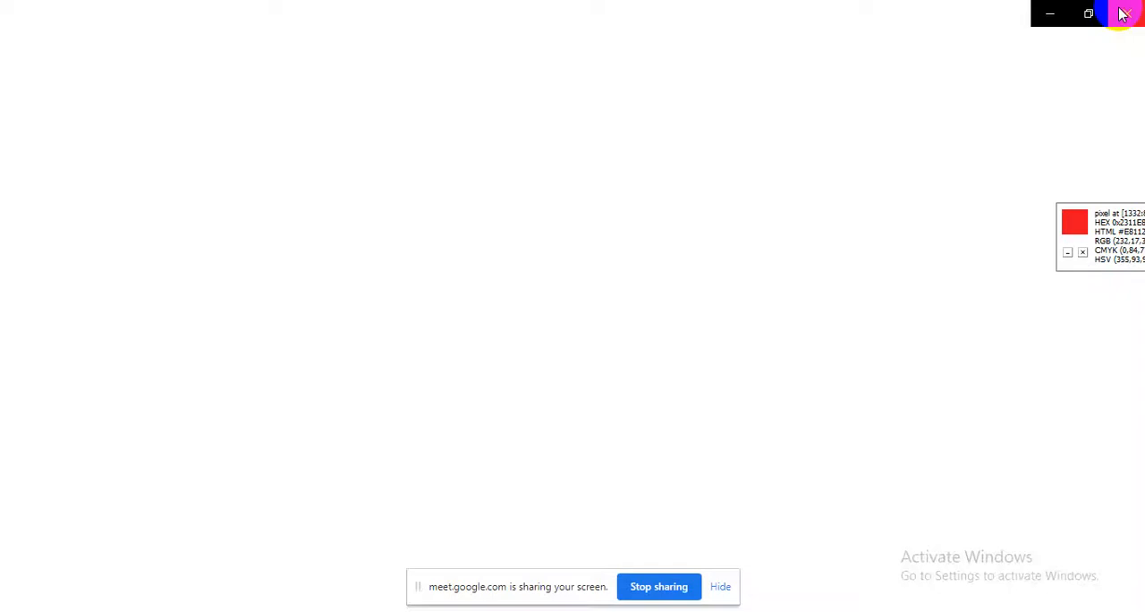
pyautogui.click(1123, 14)
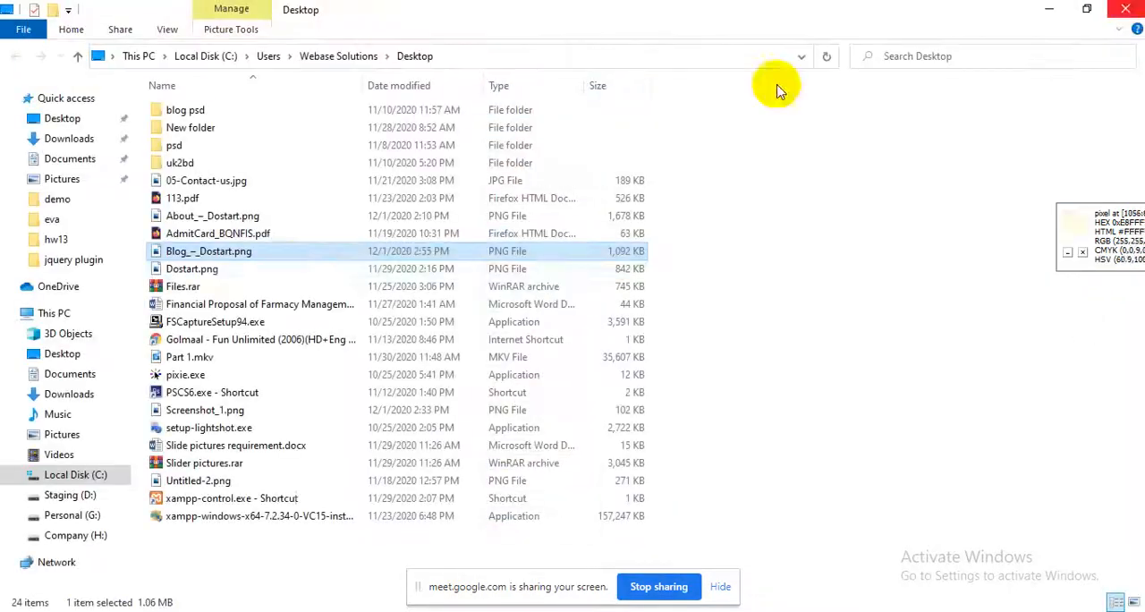
pyautogui.moveTo(230, 250); pyautogui.dragTo(228, 49)
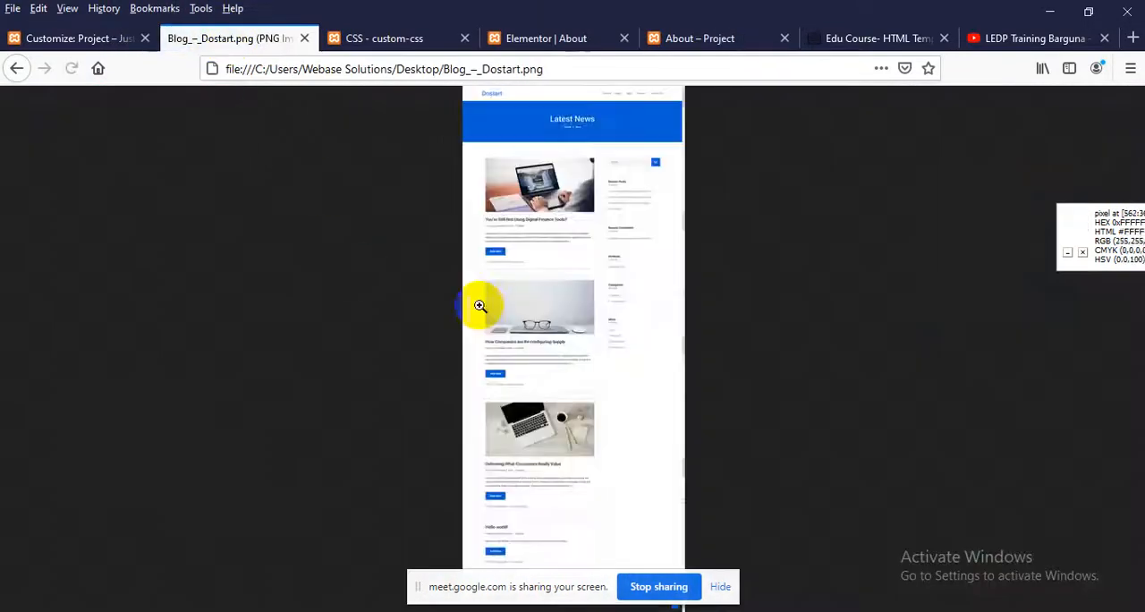
# View the Blog mockup at full size with 90% zoom and examine its header, post list, sidebar and footer
pyautogui.click(503, 315)
pyautogui.scroll(5, 504, 315)
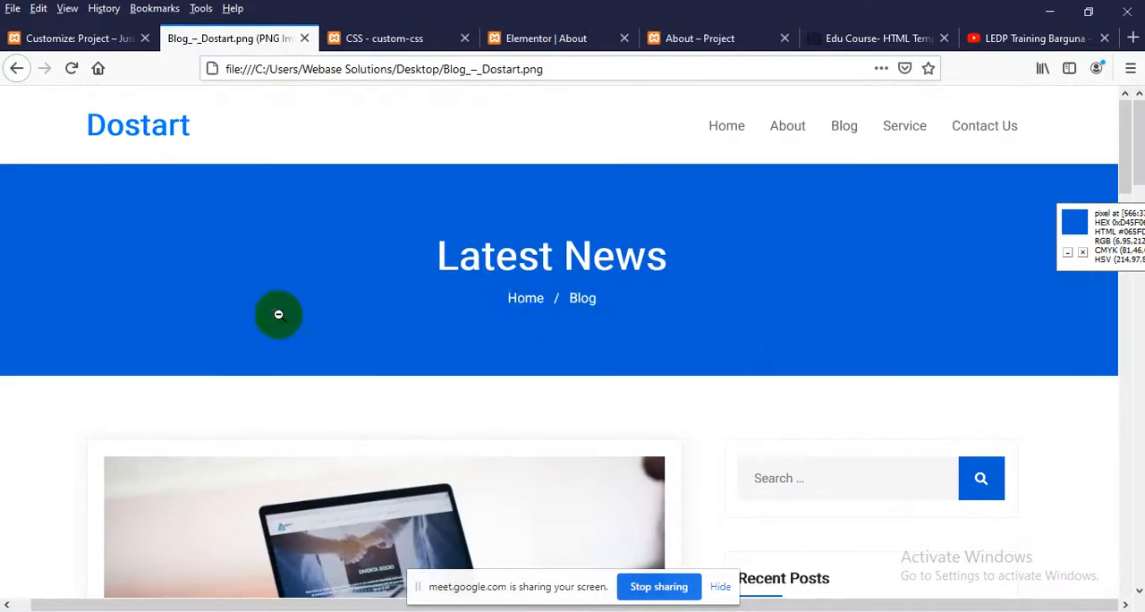
pyautogui.hotkey('ctrl', '-')
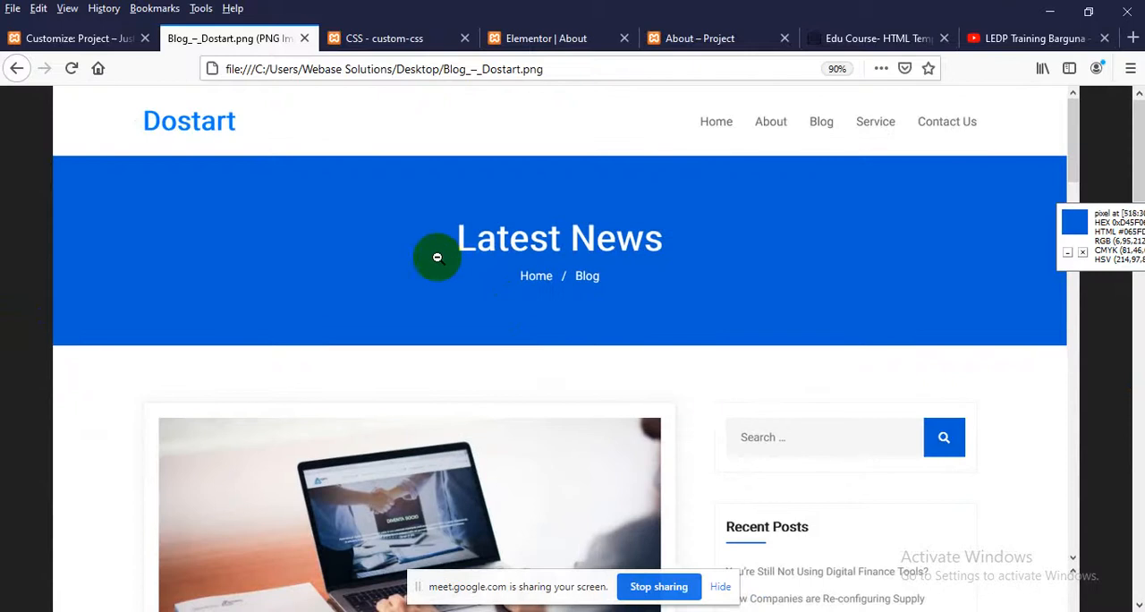
pyautogui.scroll(-3, 650, 306)
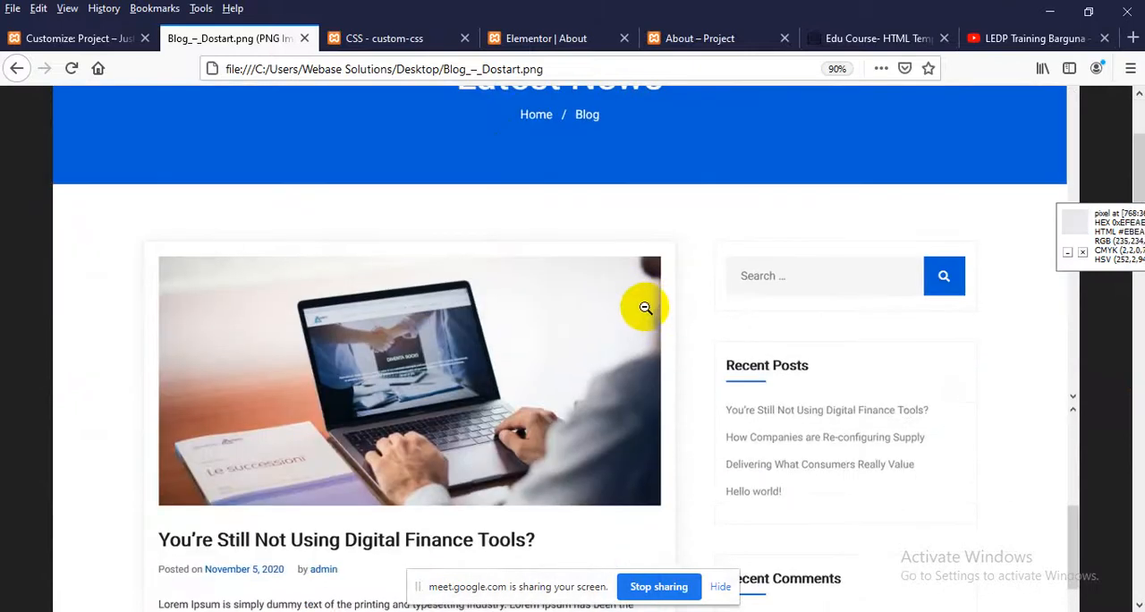
pyautogui.scroll(-5, 647, 306)
pyautogui.scroll(2, 404, 306)
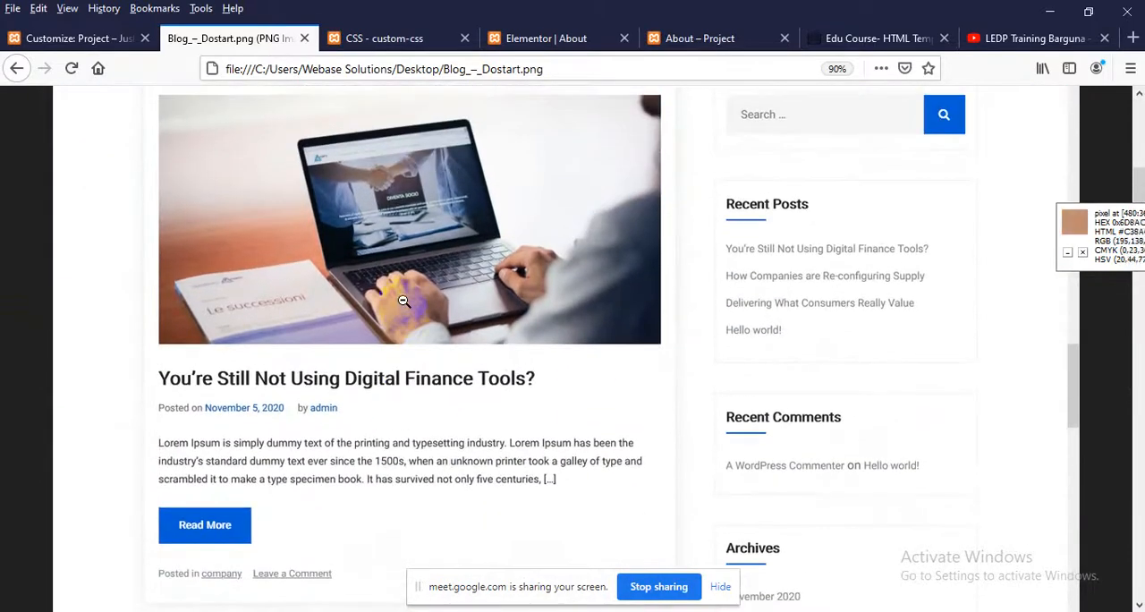
pyautogui.scroll(-10, 402, 301)
pyautogui.scroll(-10, 401, 300)
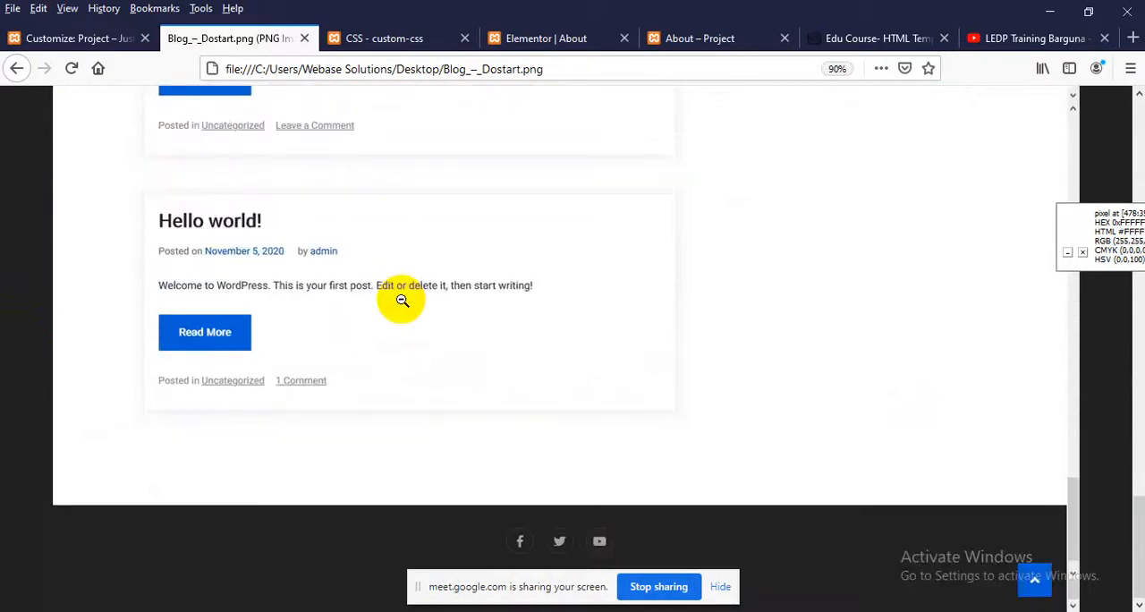
pyautogui.scroll(20, 399, 303)
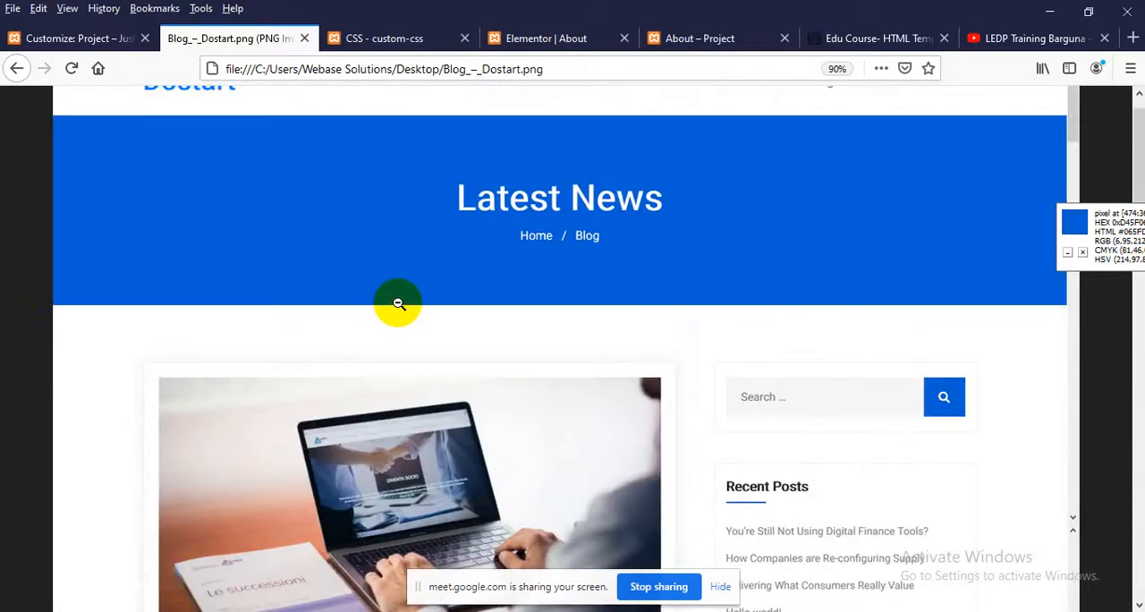
# Open the WordPress Posts list in its own browser tab, starting from the custom-css admin page
pyautogui.click(695, 28)
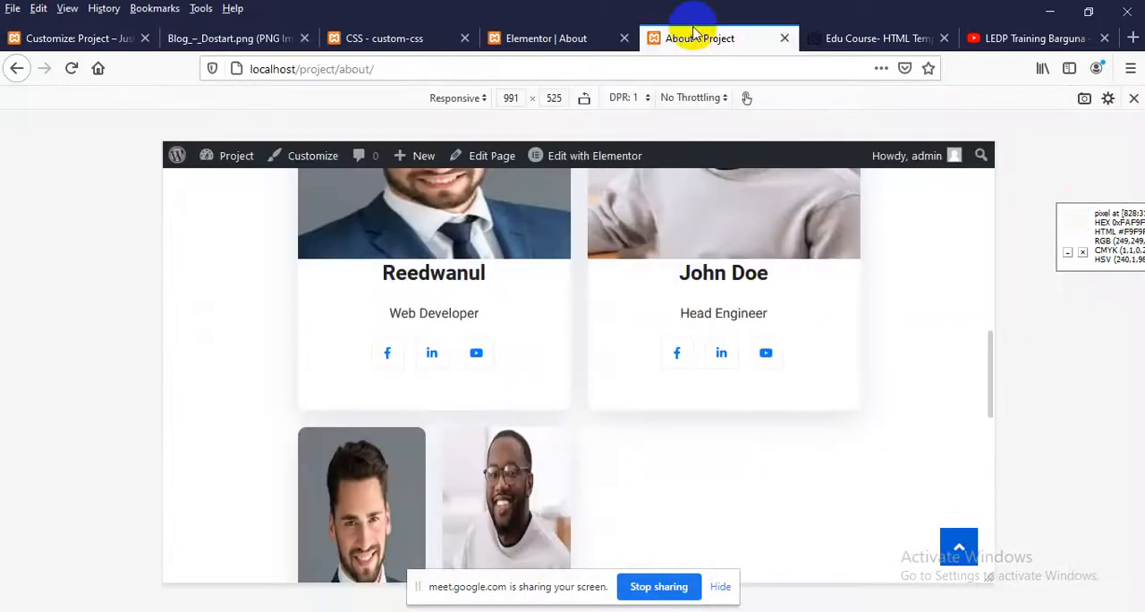
pyautogui.click(385, 40)
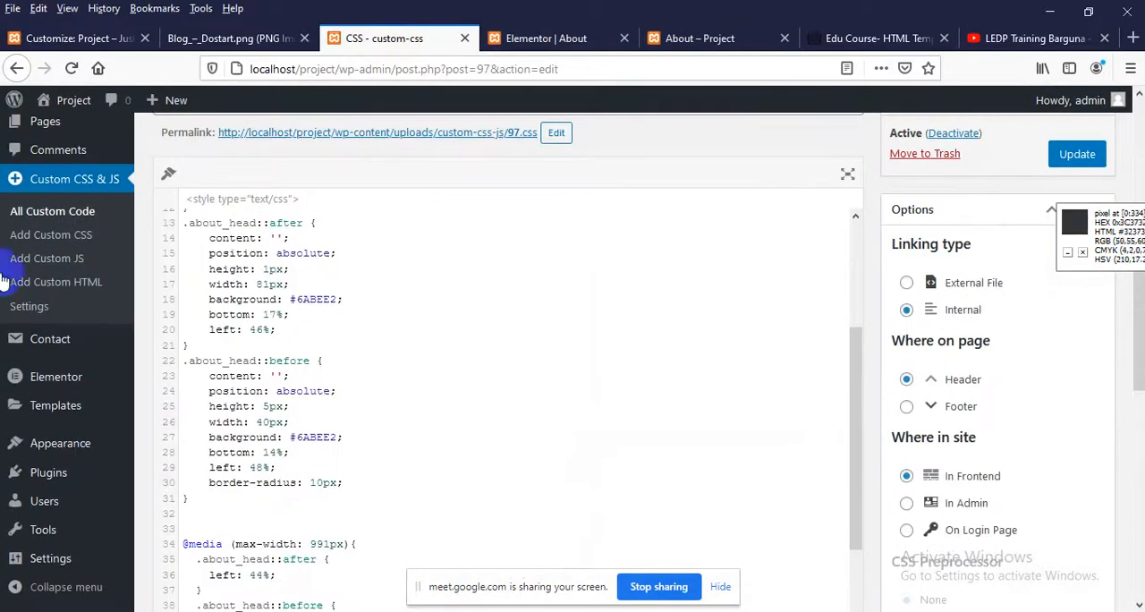
pyautogui.scroll(2, 27, 257)
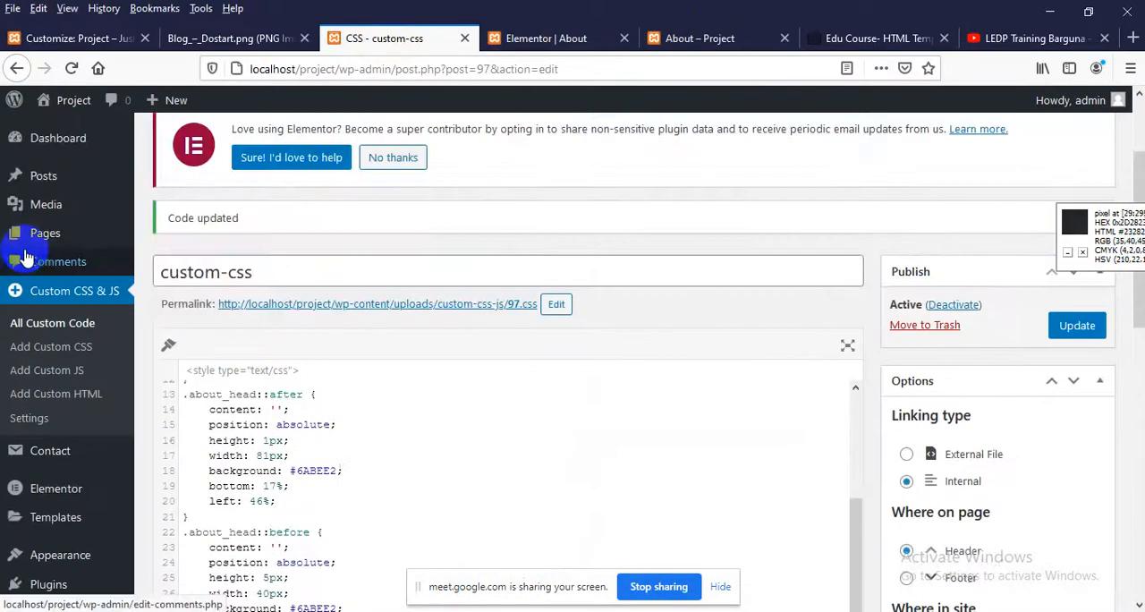
pyautogui.middleClick(52, 186)
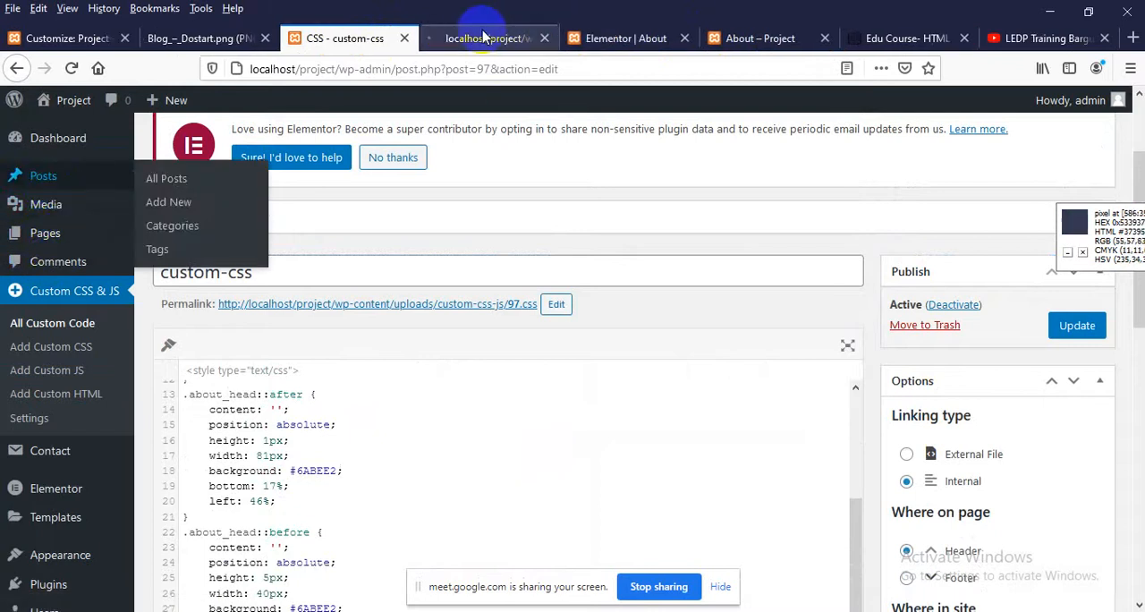
pyautogui.click(449, 40)
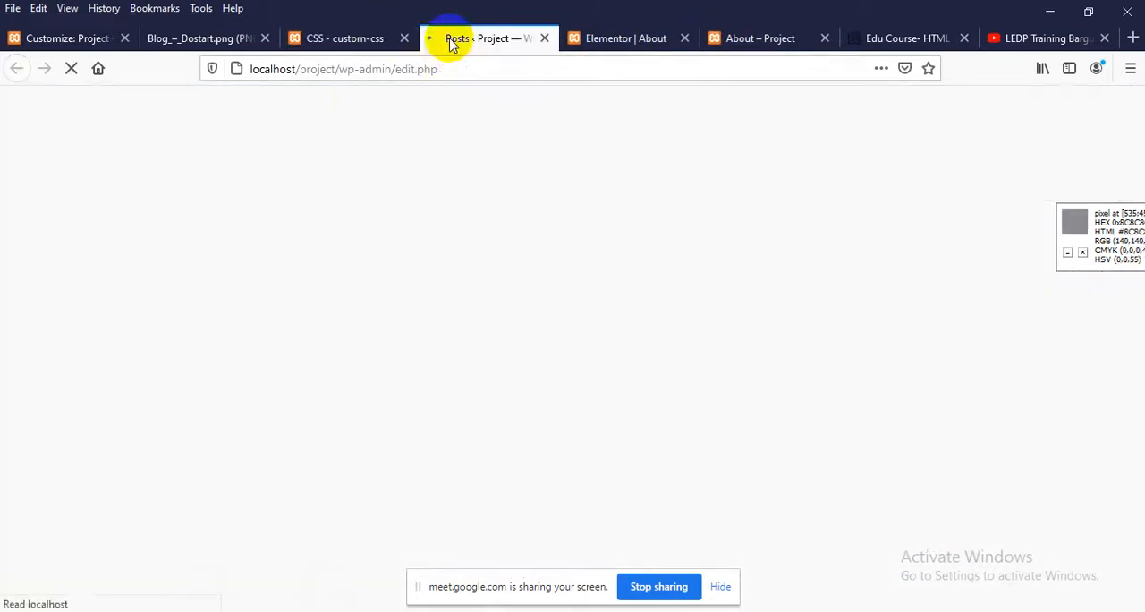
pyautogui.scroll(-2, 356, 240)
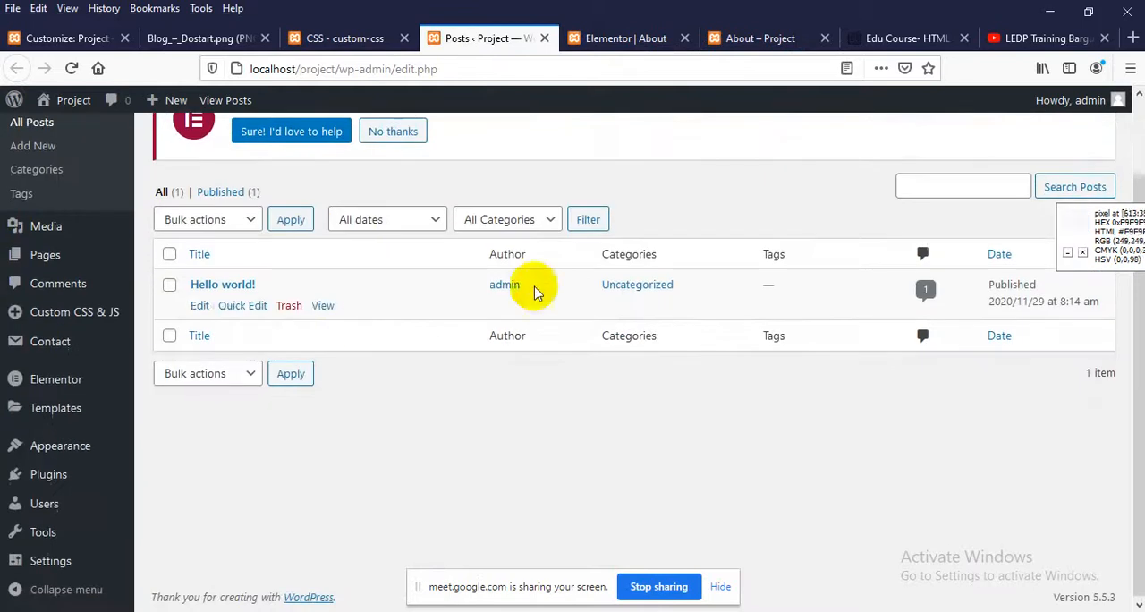
# Close the responsive preview of the About page and open the site's Blog page
pyautogui.click(745, 38)
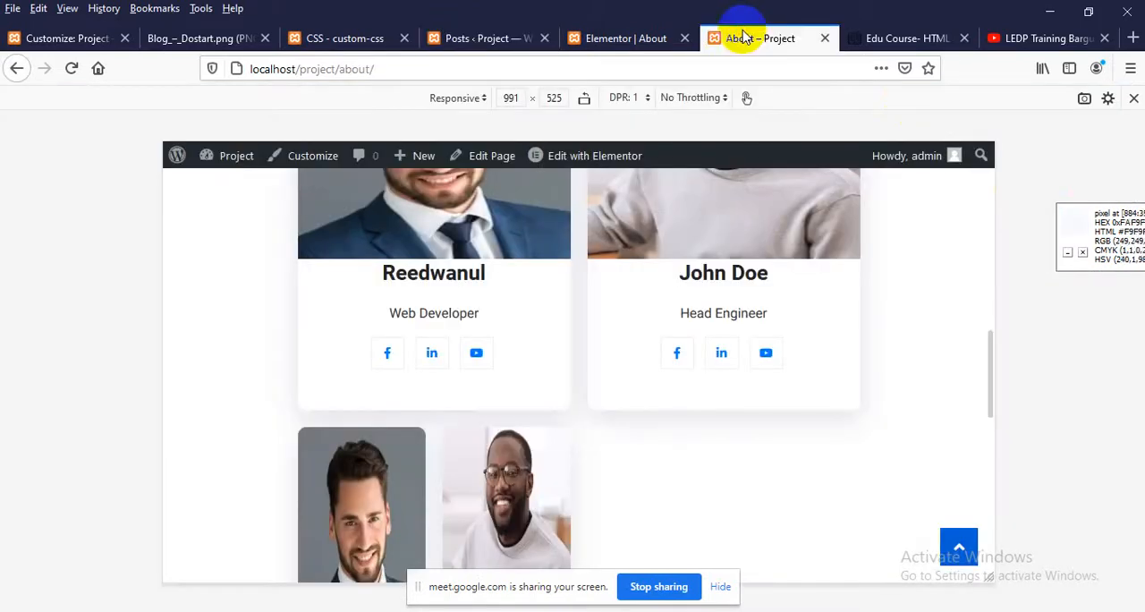
pyautogui.click(1131, 98)
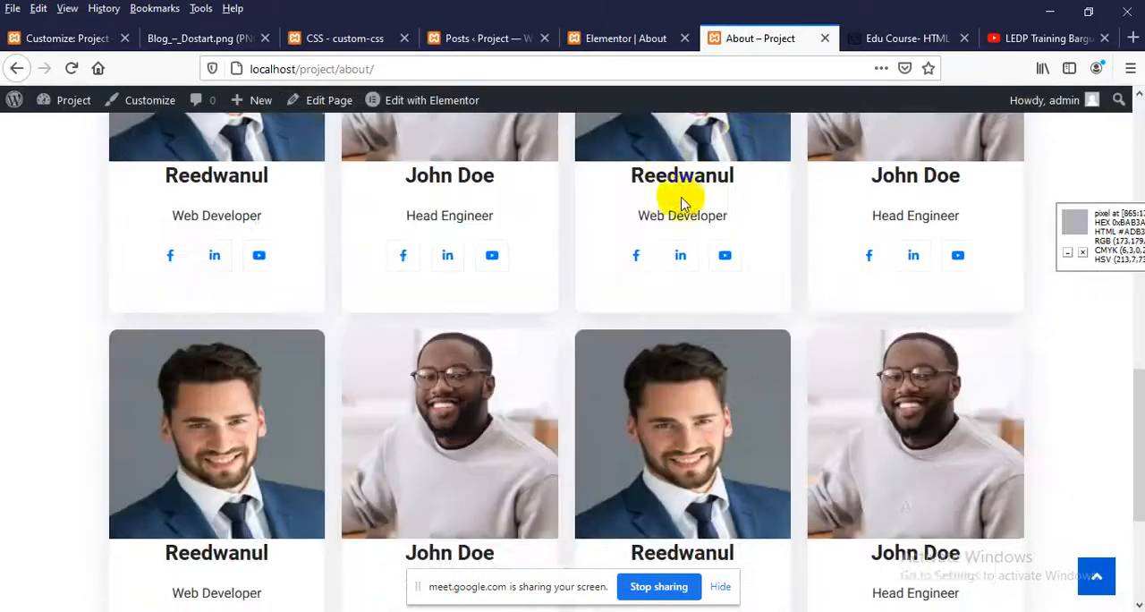
pyautogui.scroll(15, 655, 240)
pyautogui.click(855, 156)
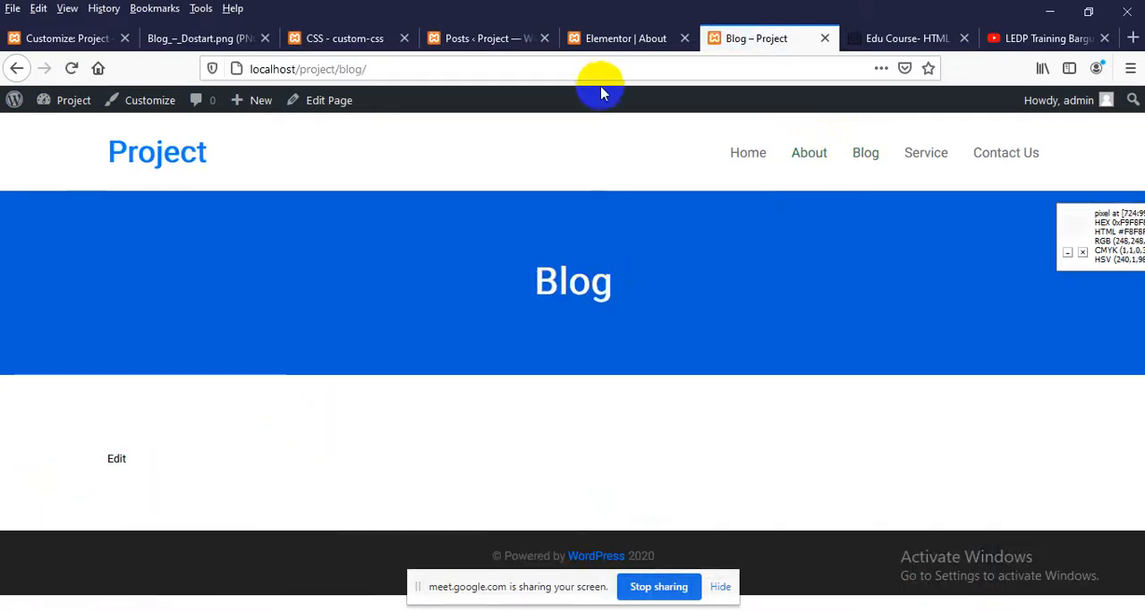
# Leave the theme customizer for the WordPress dashboard at localhost/project/wp-admin/, discarding its unsaved data
pyautogui.click(62, 41)
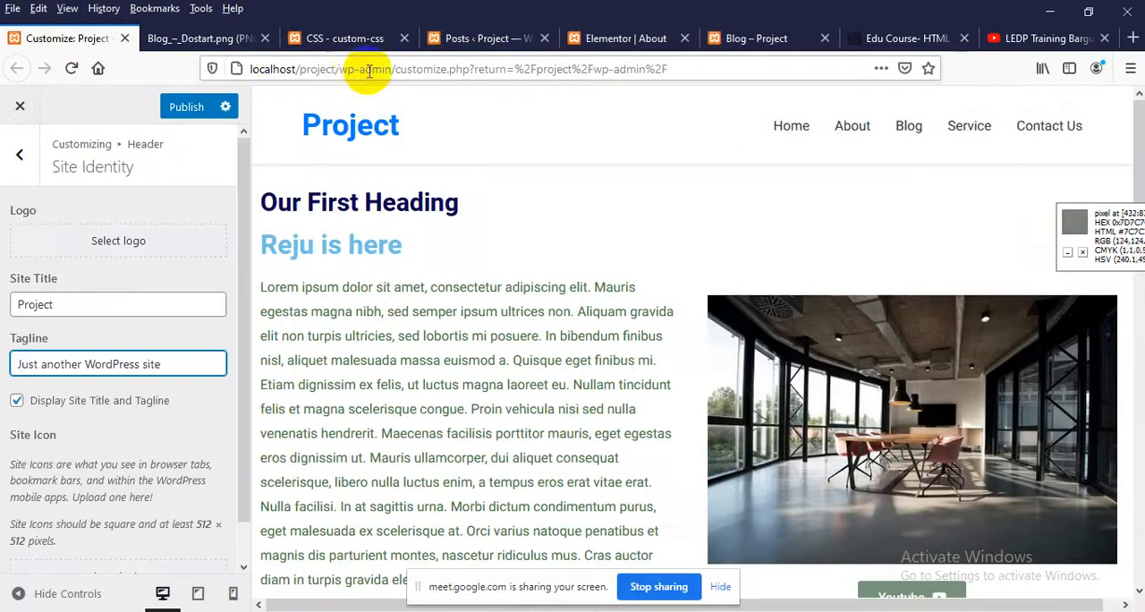
pyautogui.moveTo(397, 69); pyautogui.dragTo(768, 70)
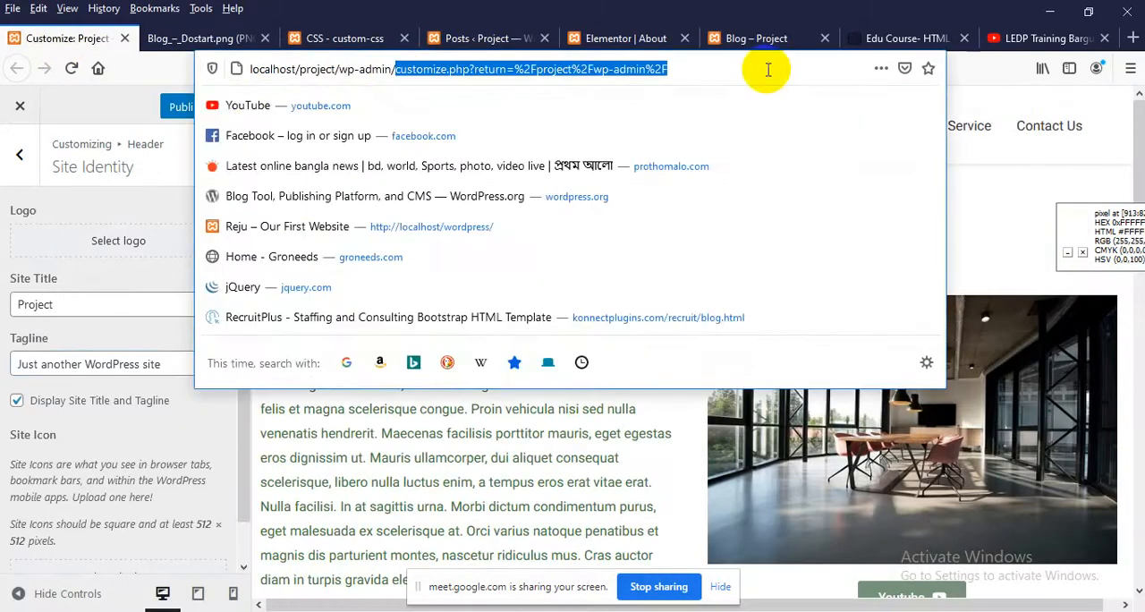
pyautogui.press('BackSpace')
pyautogui.press('Return')
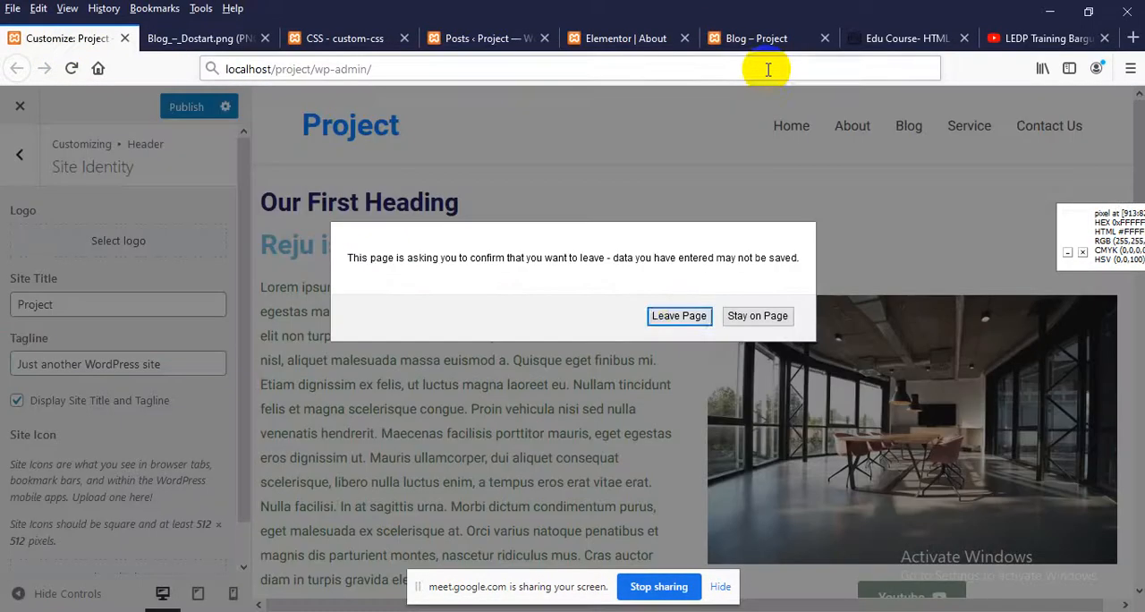
pyautogui.click(677, 316)
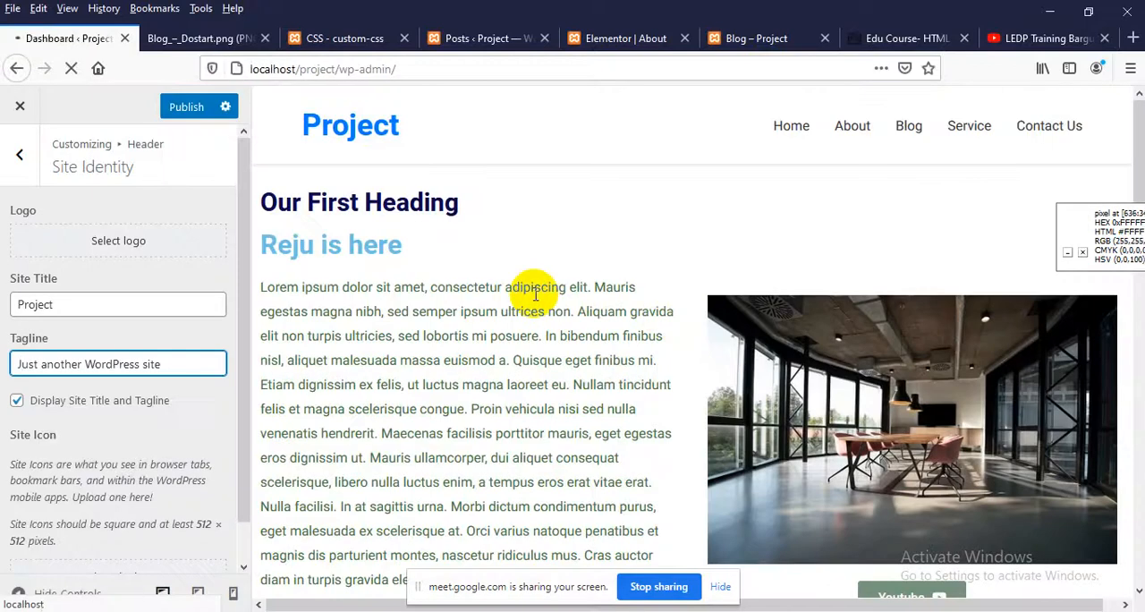
# Set Blog as the posts page in the Reading settings, keep Home as the homepage, and save the changes
pyautogui.scroll(-6, 94, 427)
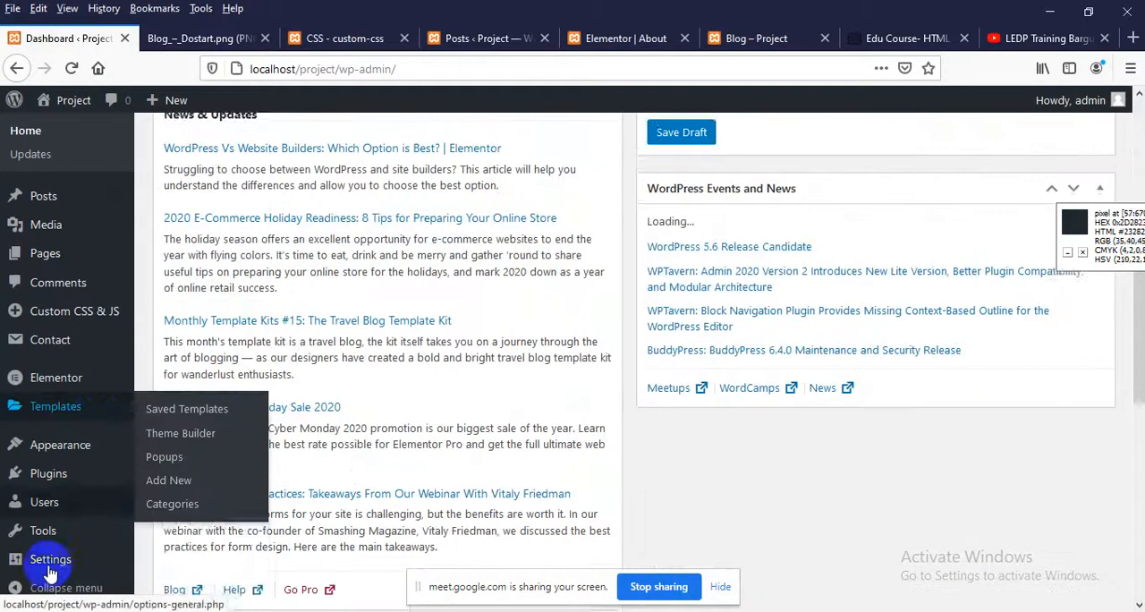
pyautogui.moveTo(51, 561)
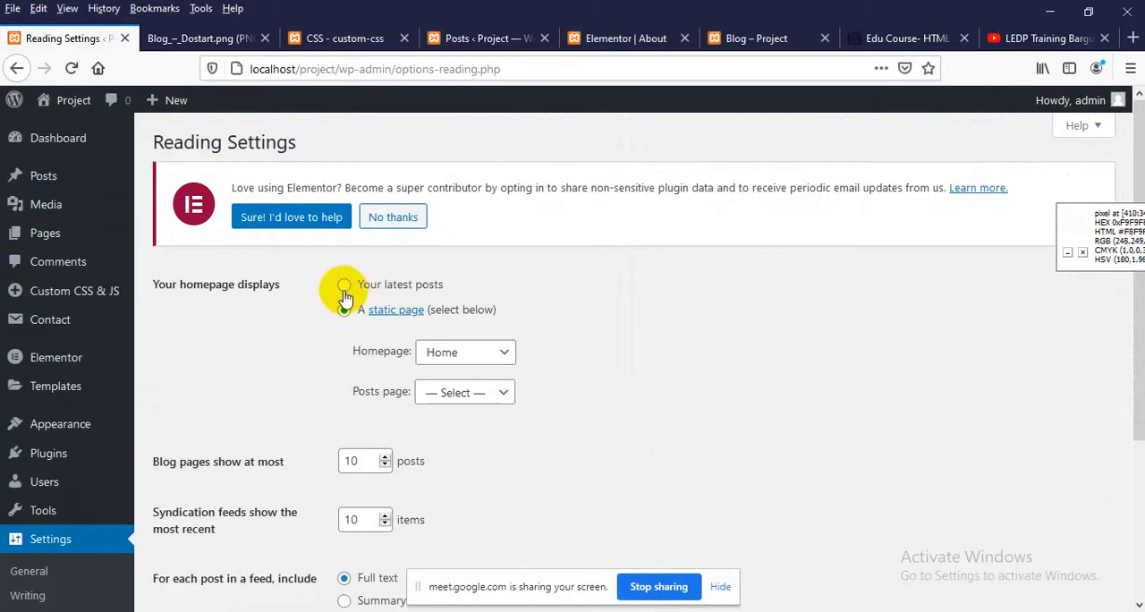
pyautogui.click(463, 354)
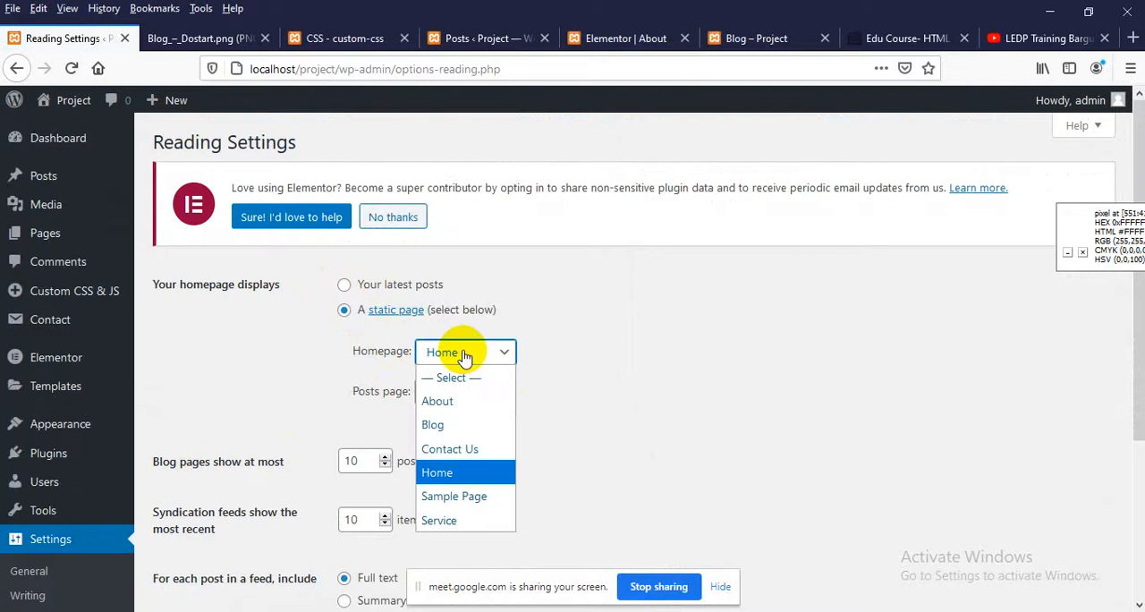
pyautogui.click(602, 425)
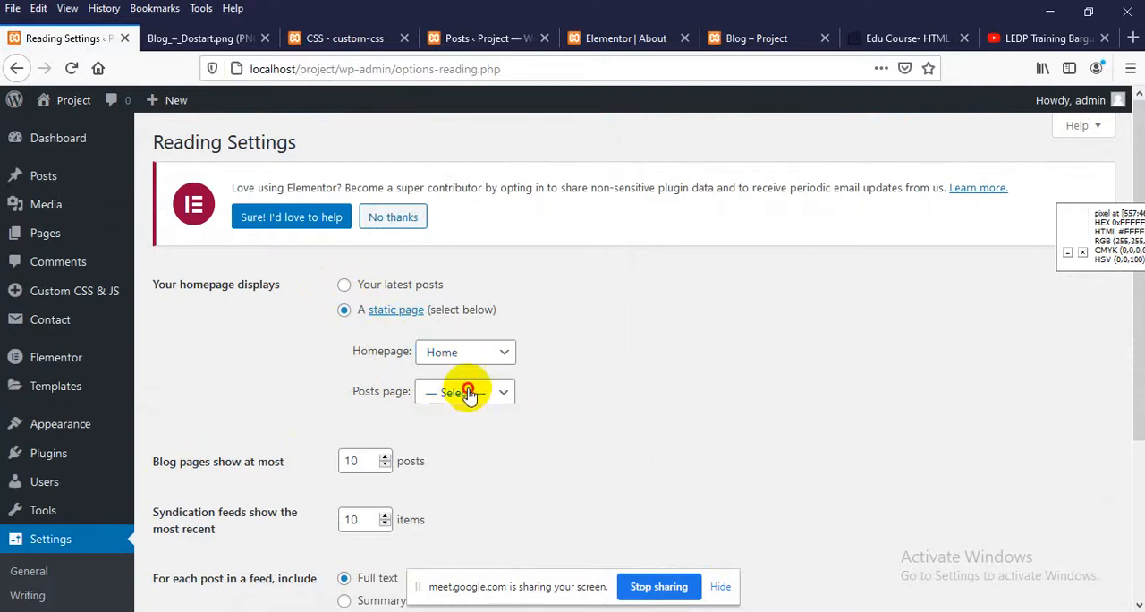
pyautogui.click(468, 393)
pyautogui.click(465, 462)
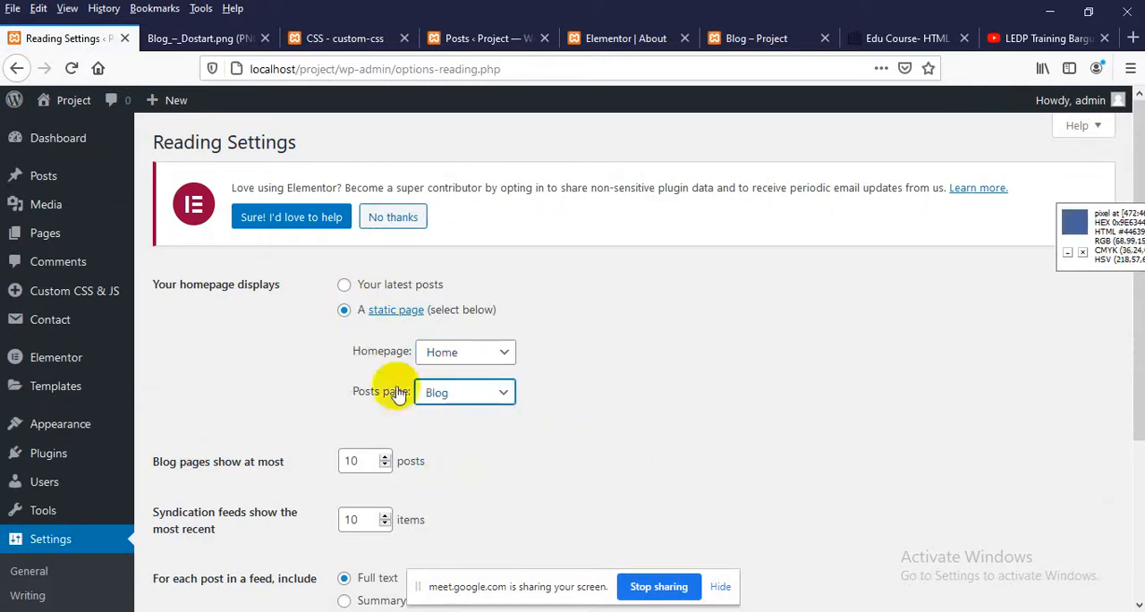
pyautogui.scroll(-3, 179, 465)
pyautogui.click(177, 536)
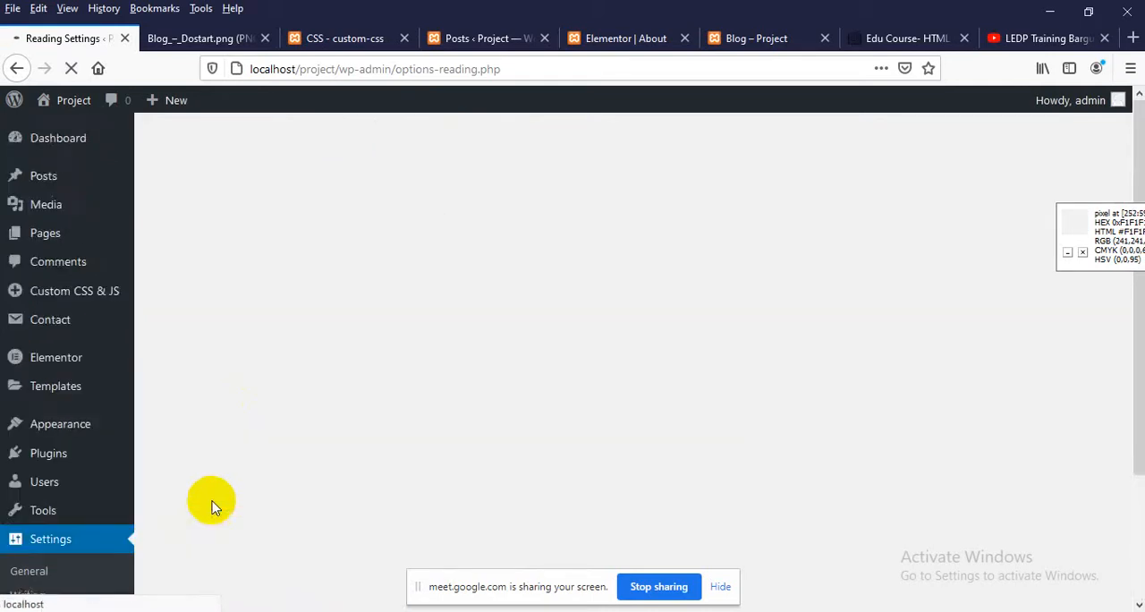
# Reload the site's Blog page and review its header, post list and sidebar widgets
pyautogui.click(747, 40)
pyautogui.rightClick(340, 236)
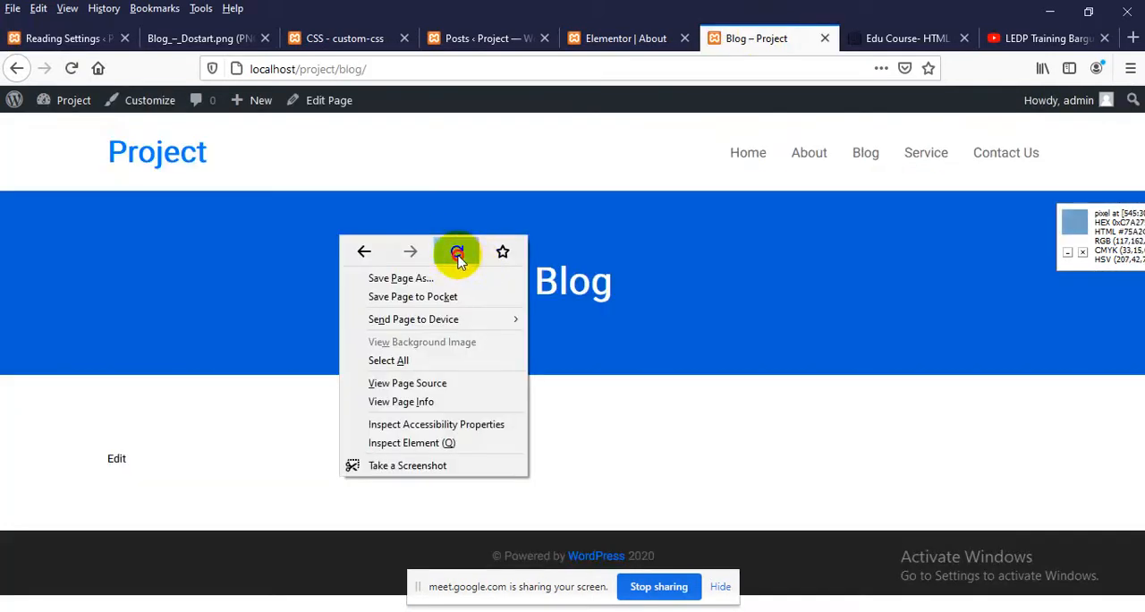
pyautogui.click(457, 253)
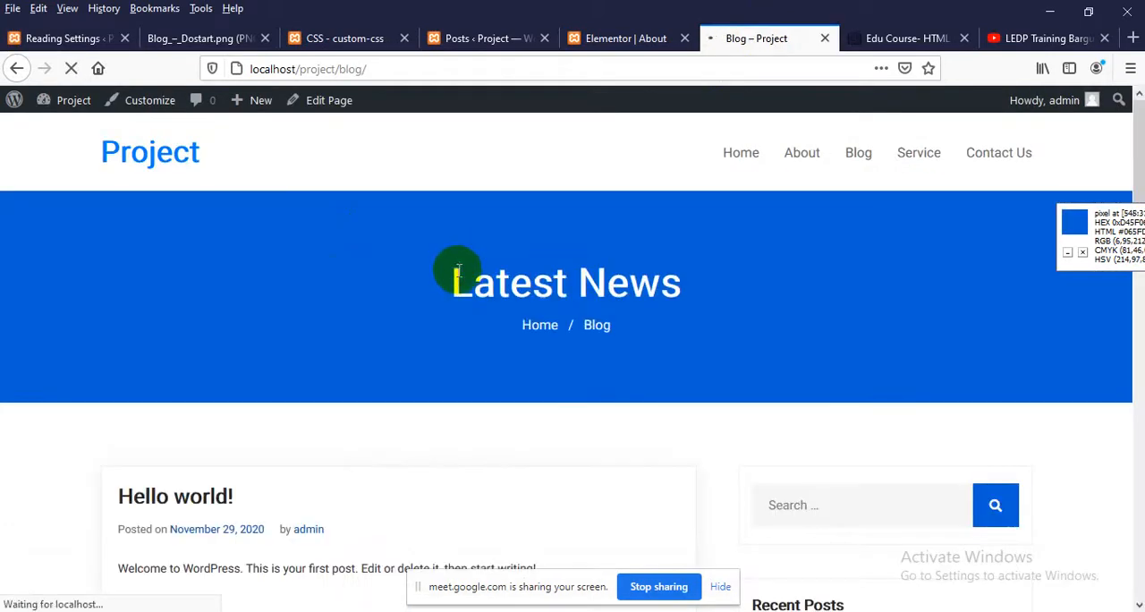
pyautogui.scroll(-8, 457, 270)
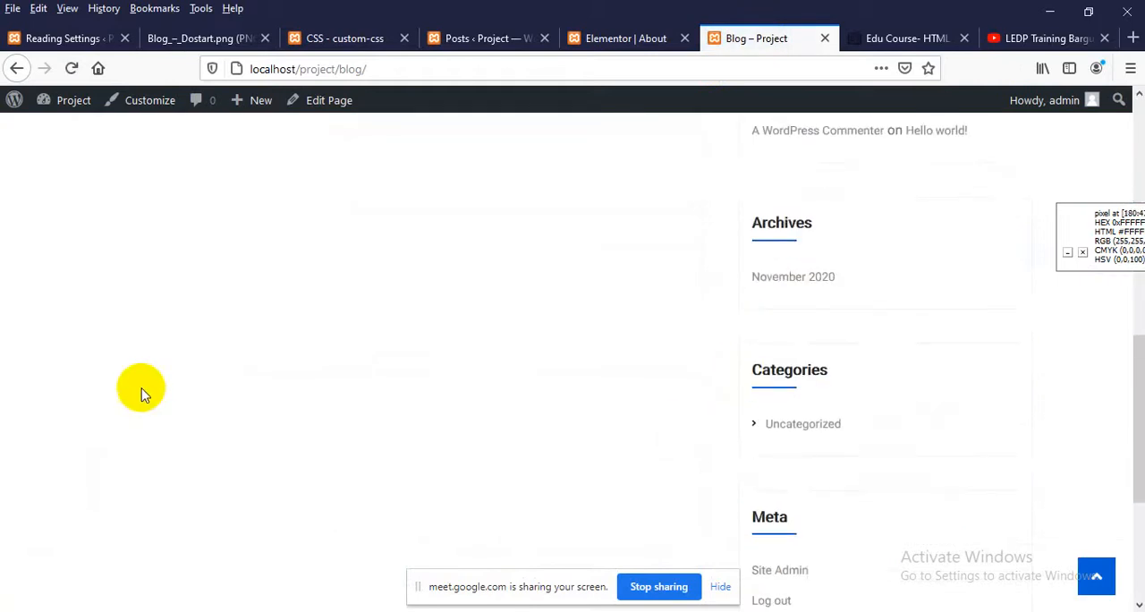
pyautogui.scroll(5, 140, 394)
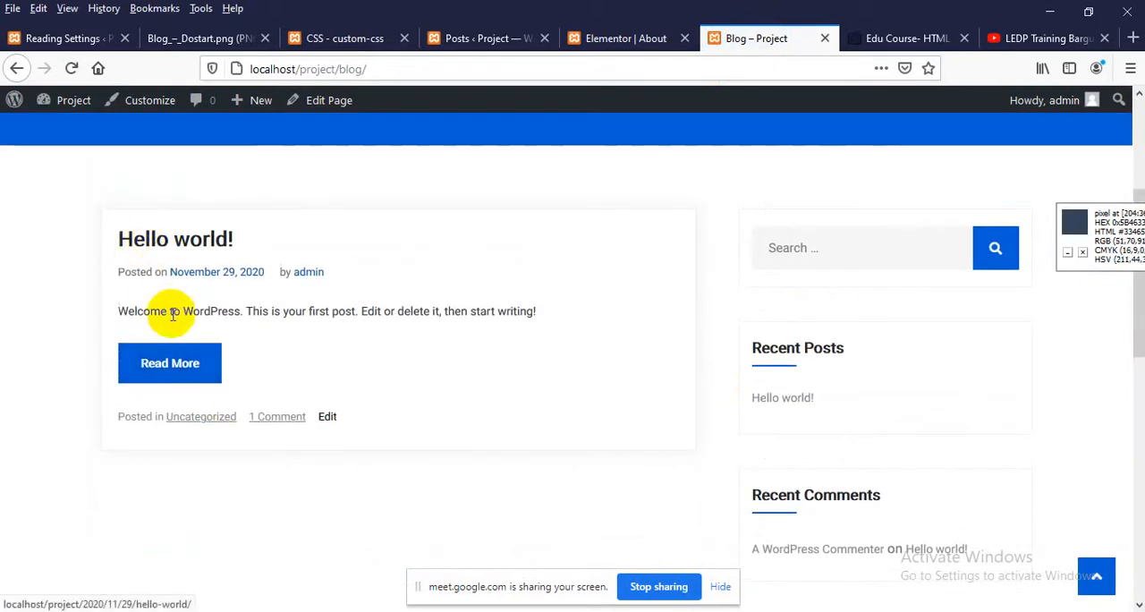
# Start a new WordPress post and look through its document settings as far as the featured image
pyautogui.click(468, 41)
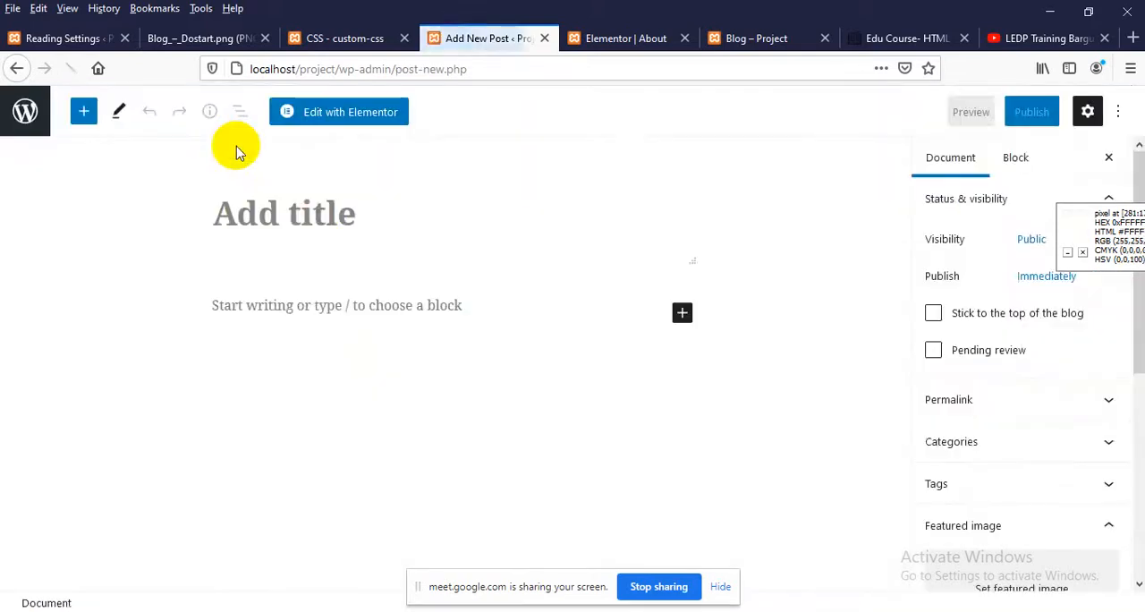
pyautogui.scroll(-3, 981, 325)
pyautogui.scroll(3, 975, 340)
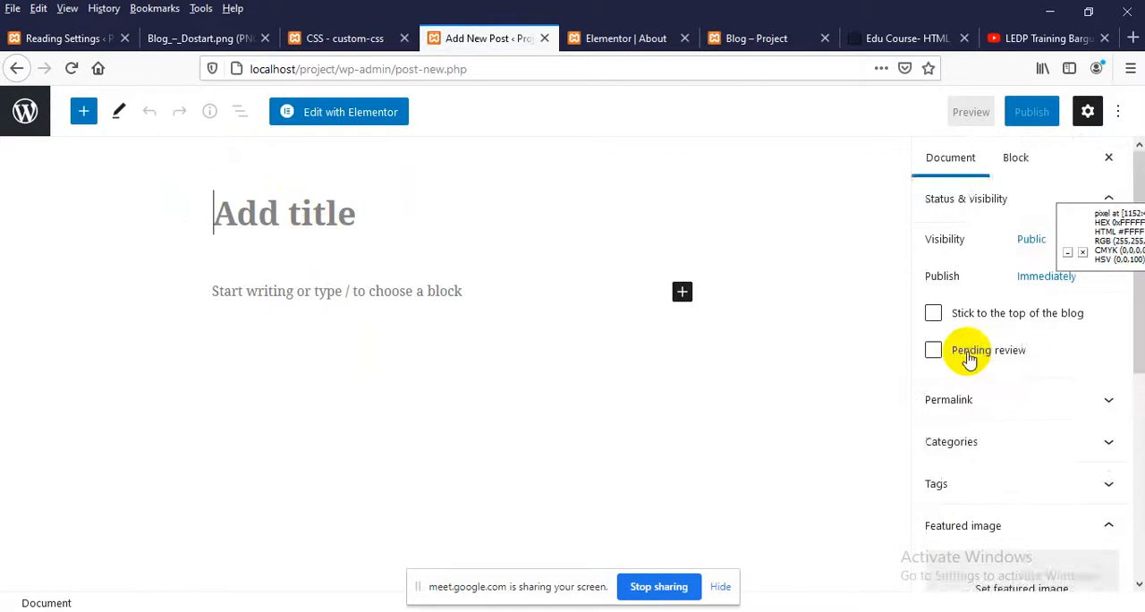
pyautogui.scroll(-1, 966, 355)
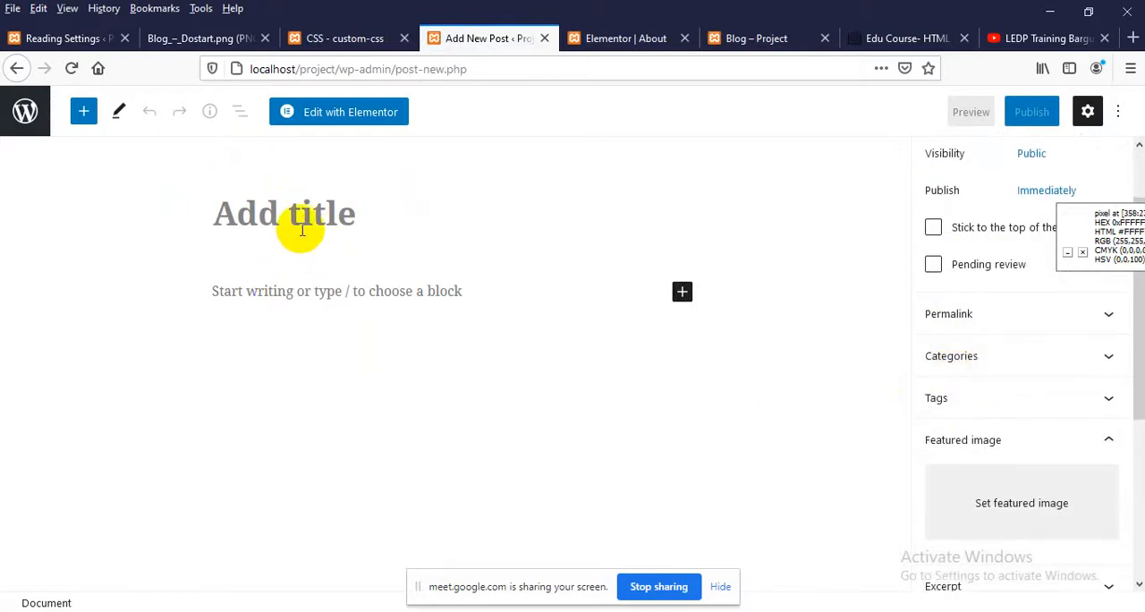
# Open the Blogs page of the Edu Course template and examine its posts, images and sidebar
pyautogui.click(906, 44)
pyautogui.scroll(3, 739, 301)
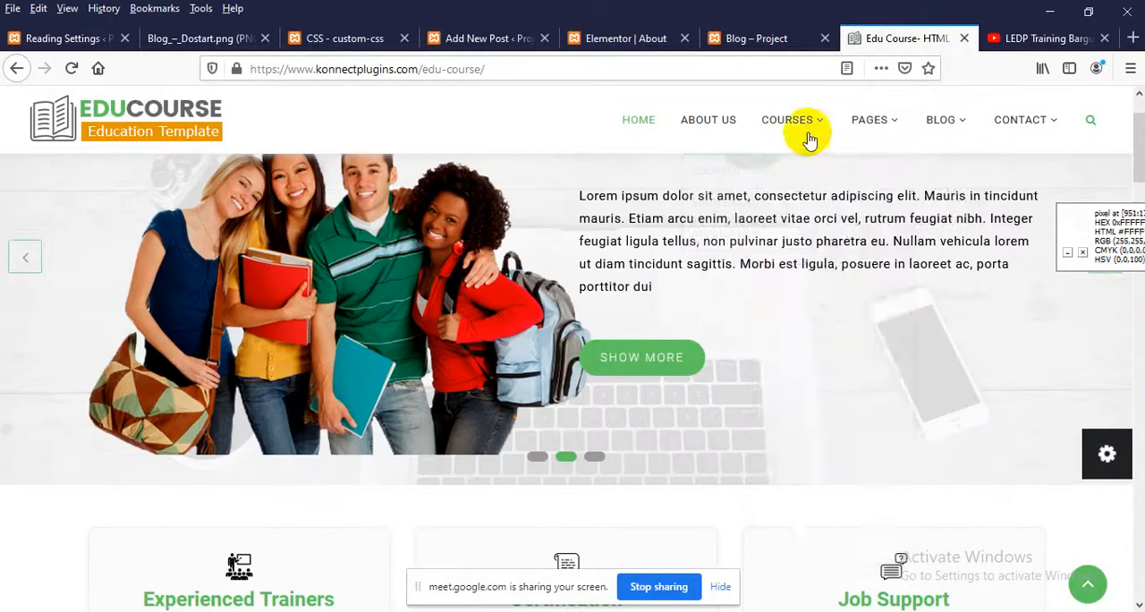
pyautogui.moveTo(890, 143)
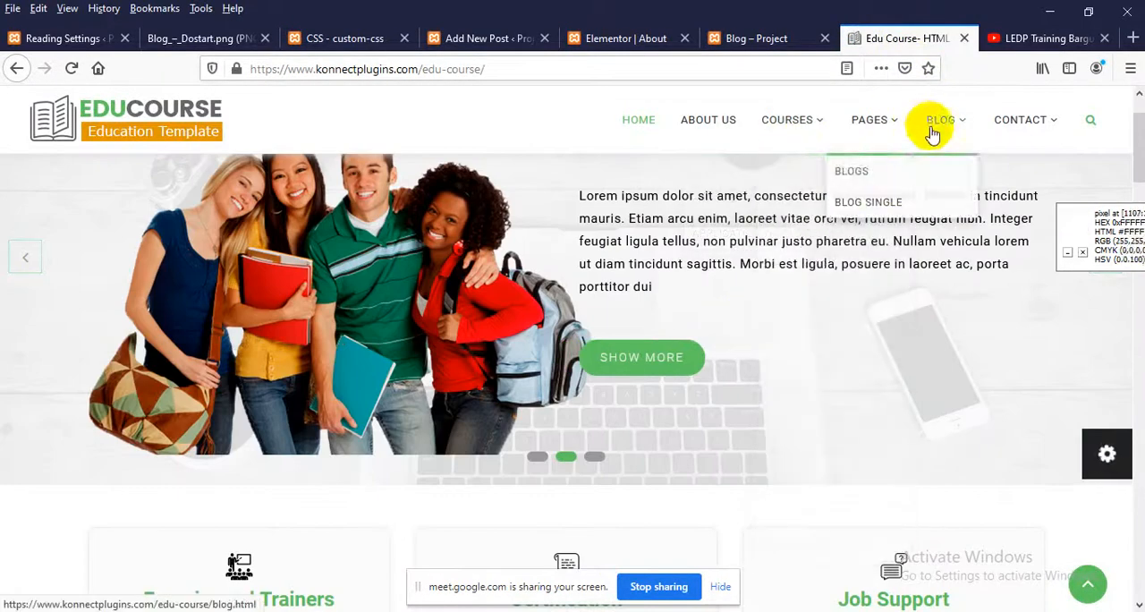
pyautogui.click(889, 182)
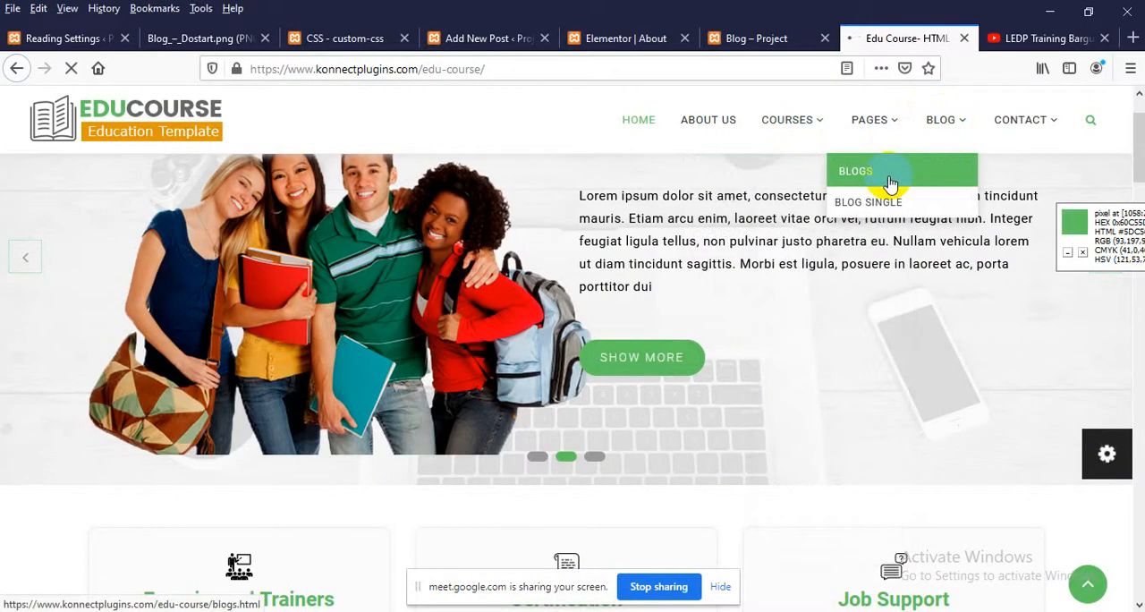
pyautogui.scroll(-5, 362, 304)
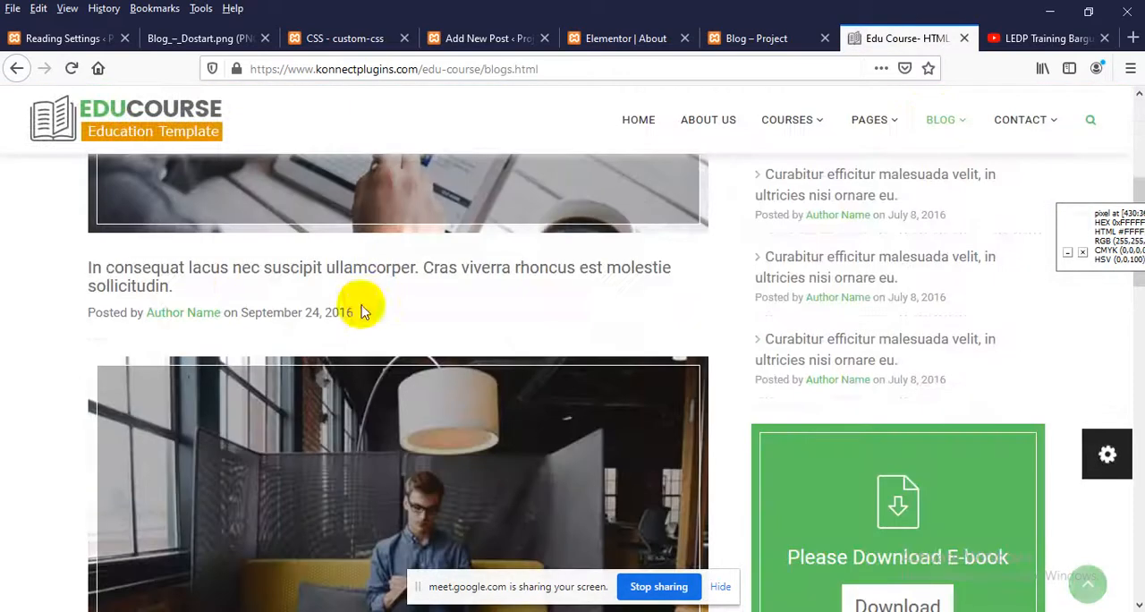
pyautogui.scroll(5, 281, 331)
pyautogui.scroll(-4, 365, 329)
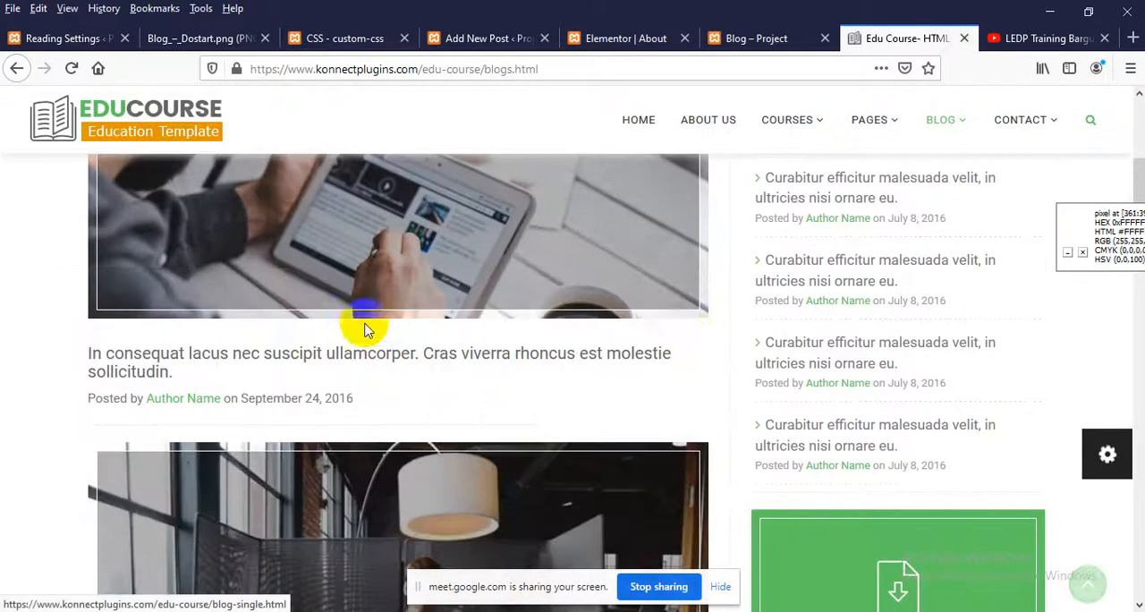
pyautogui.scroll(-10, 808, 409)
pyautogui.scroll(4, 362, 421)
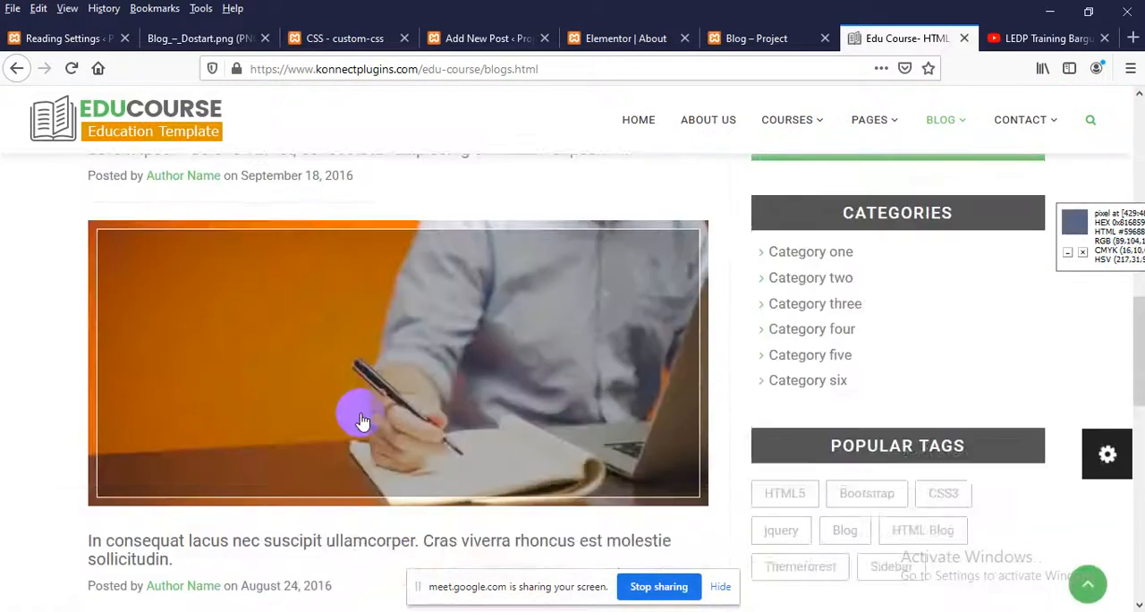
pyautogui.scroll(10, 362, 421)
pyautogui.scroll(-4, 276, 389)
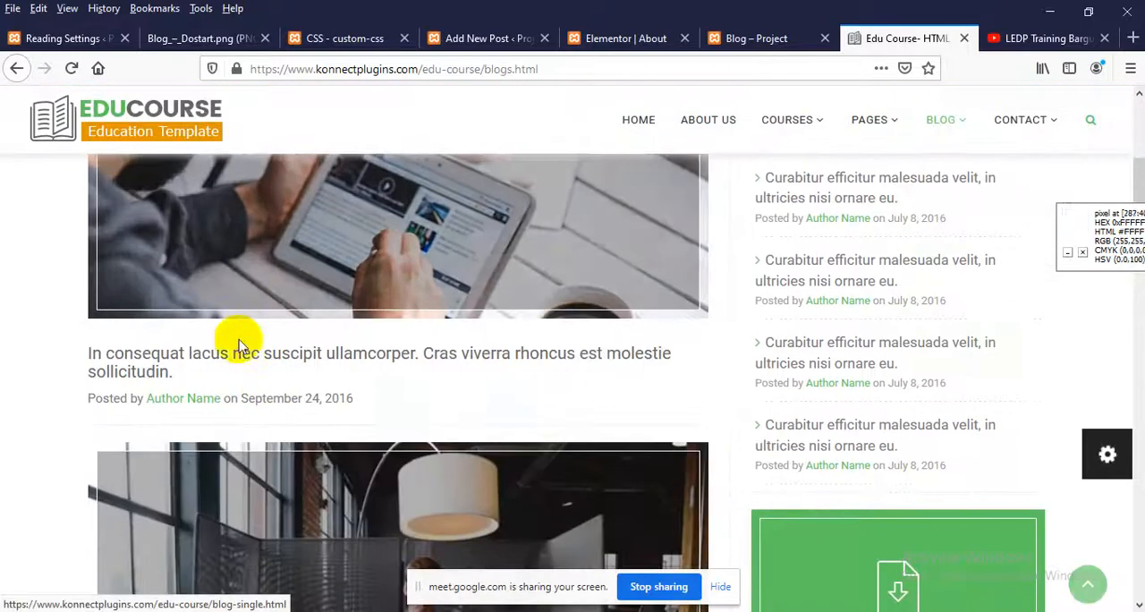
# Open the first post of the Edu Course blog and examine its image and body text
pyautogui.click(288, 269)
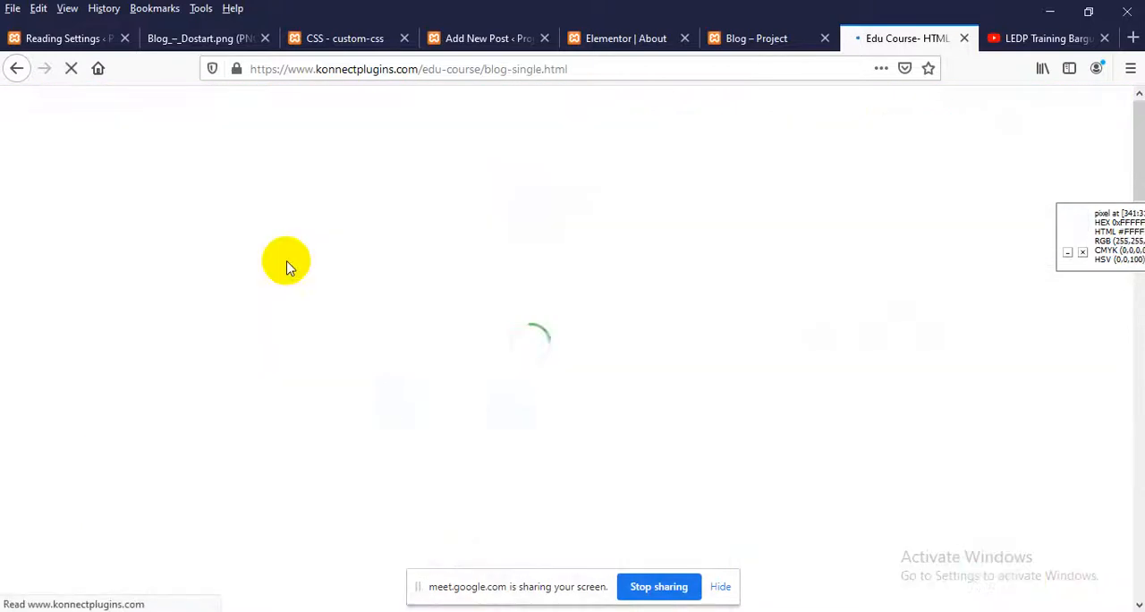
pyautogui.scroll(-4, 256, 344)
pyautogui.scroll(-10, 250, 344)
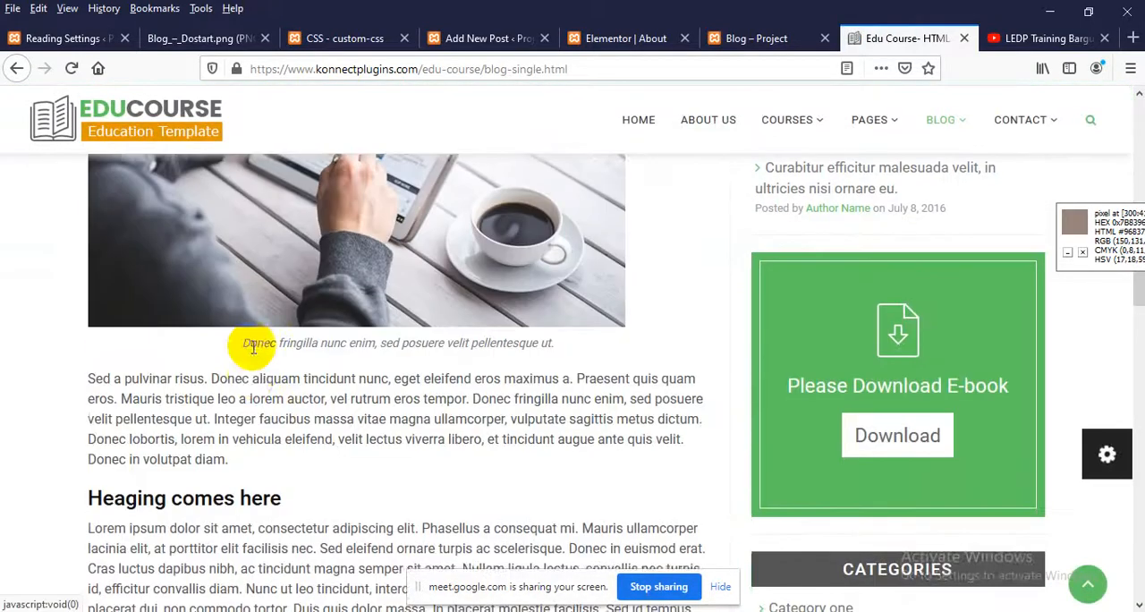
# Copy the first post's title from the Edu Course blog list and paste it as the new WordPress post's title
pyautogui.scroll(12, 253, 336)
pyautogui.scroll(3, 253, 349)
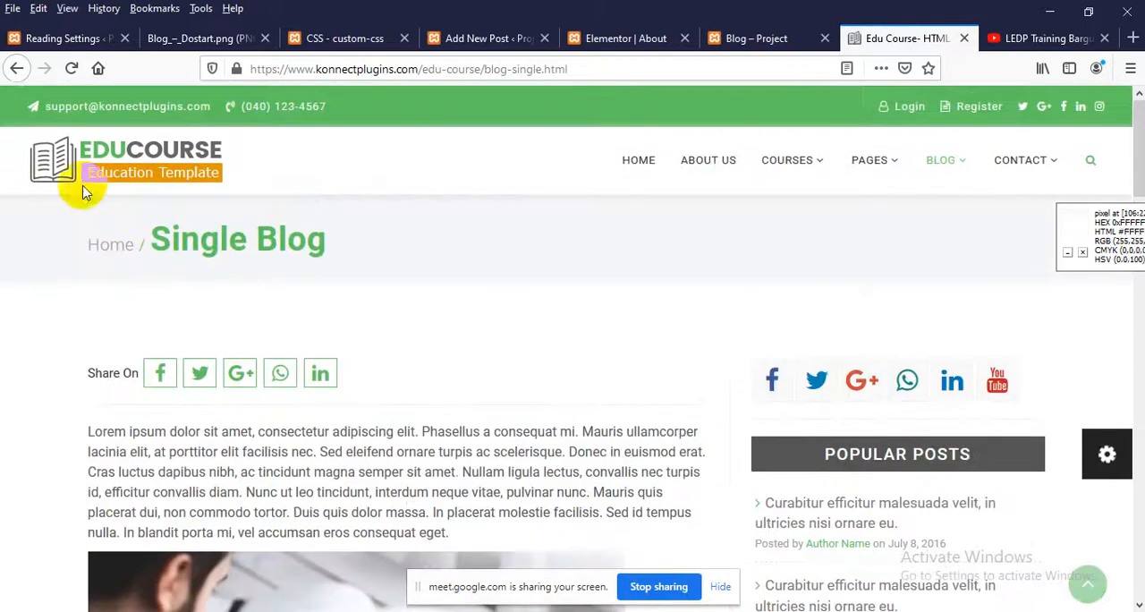
pyautogui.click(17, 68)
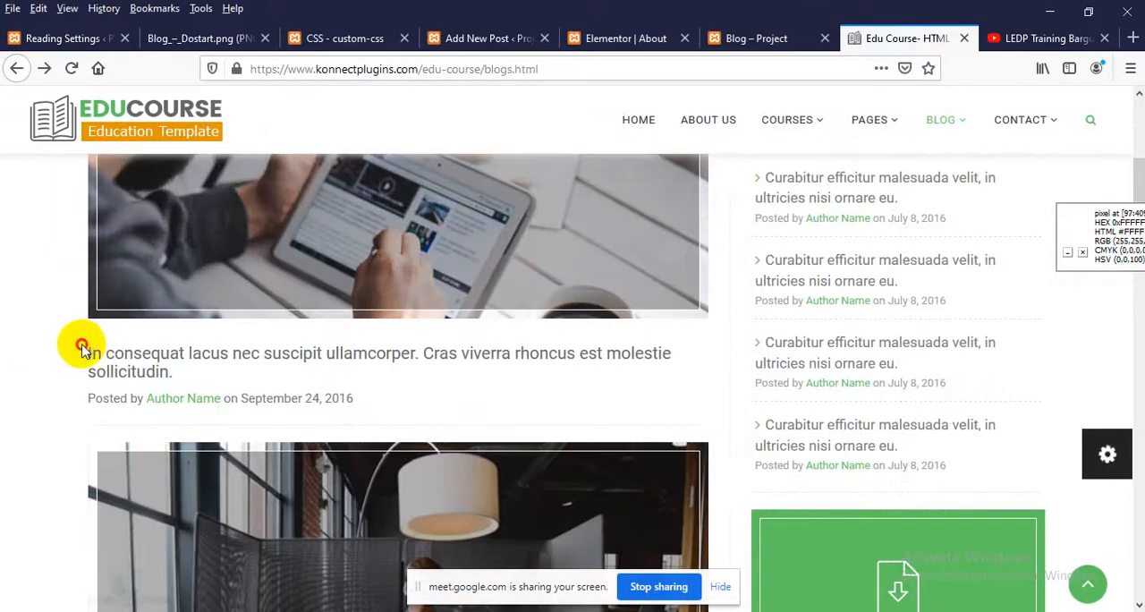
pyautogui.moveTo(84, 347); pyautogui.dragTo(179, 374)
pyautogui.hotkey('ctrl', 'c')
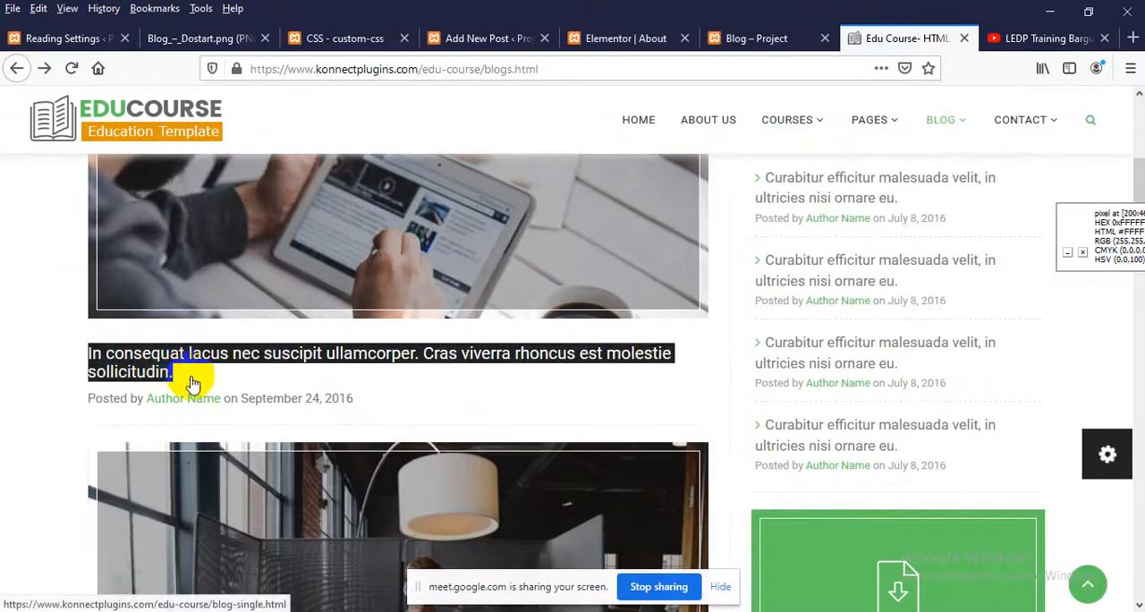
pyautogui.click(439, 36)
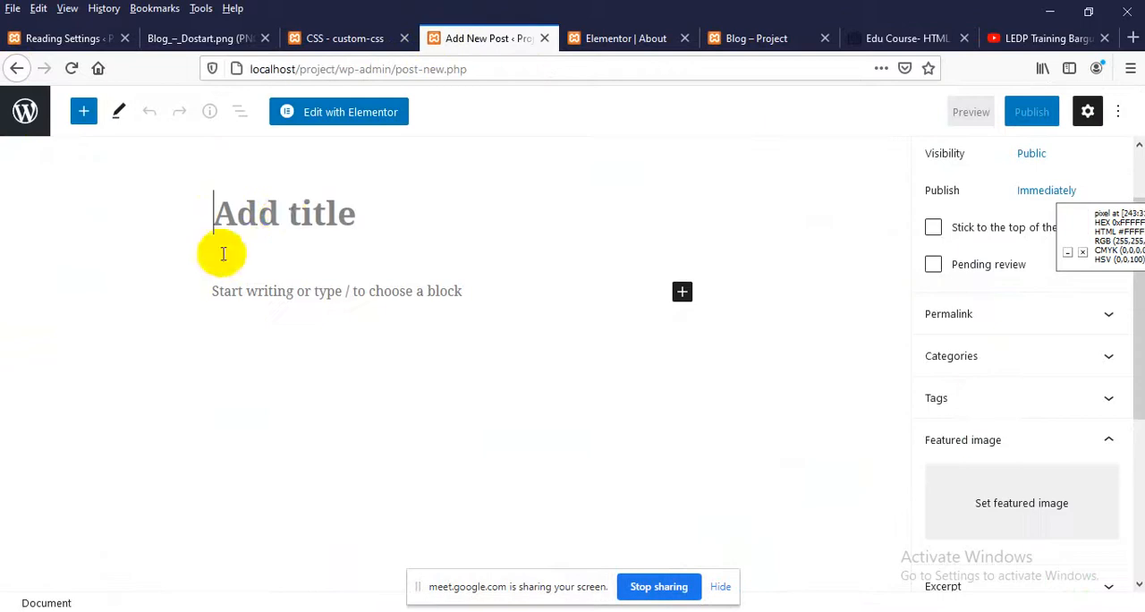
pyautogui.hotkey('ctrl', 'v')
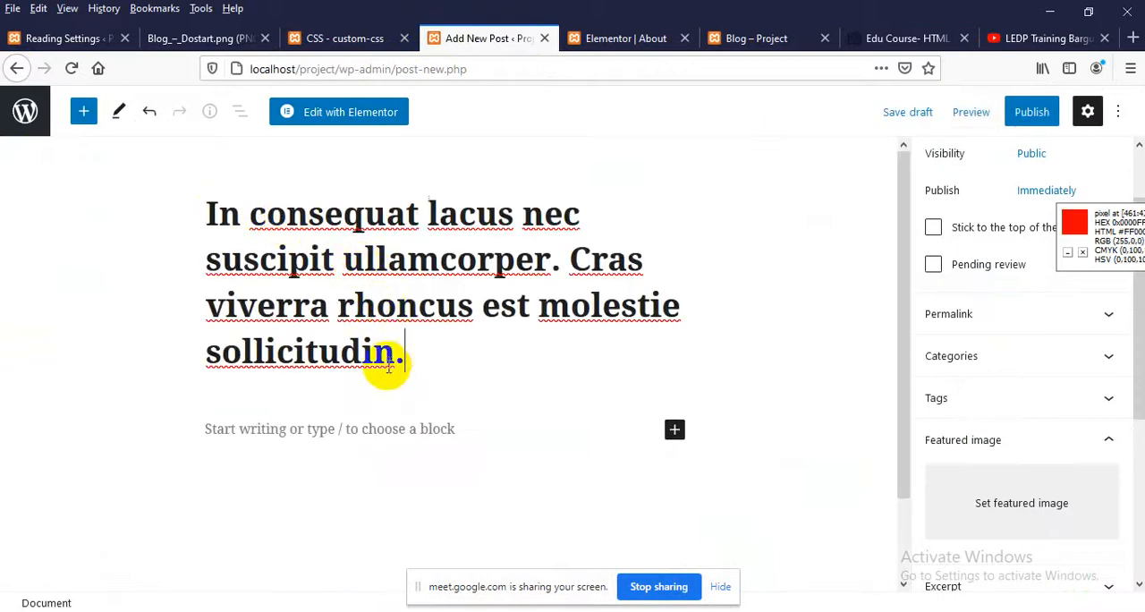
# Check the site's Blog page, reopen the first Edu Course blog post and examine its image and body text
pyautogui.click(750, 43)
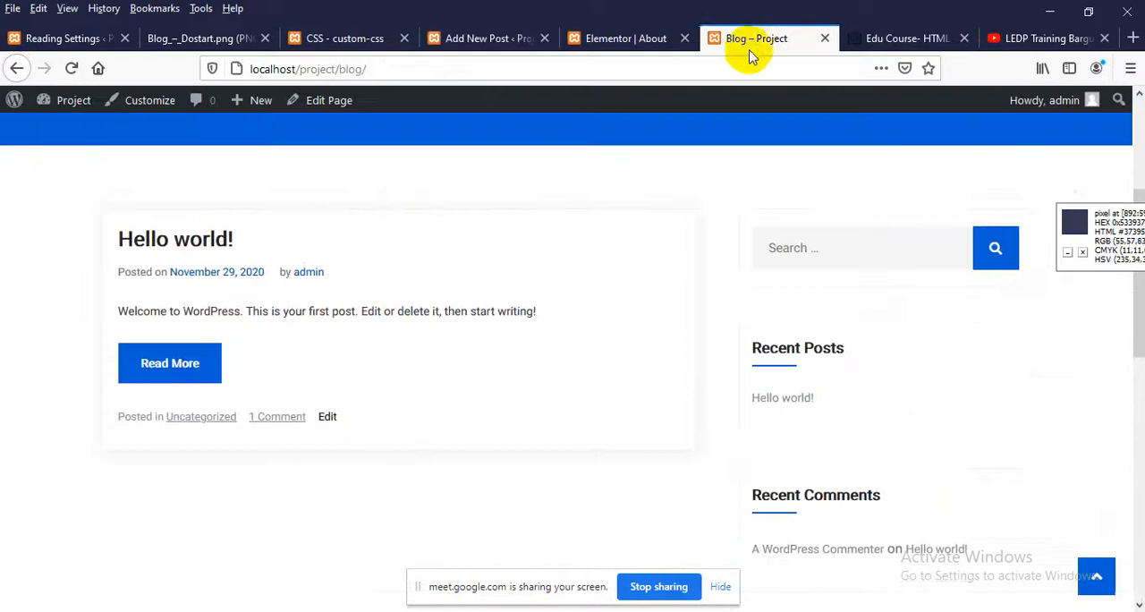
pyautogui.click(858, 38)
pyautogui.scroll(2, 294, 360)
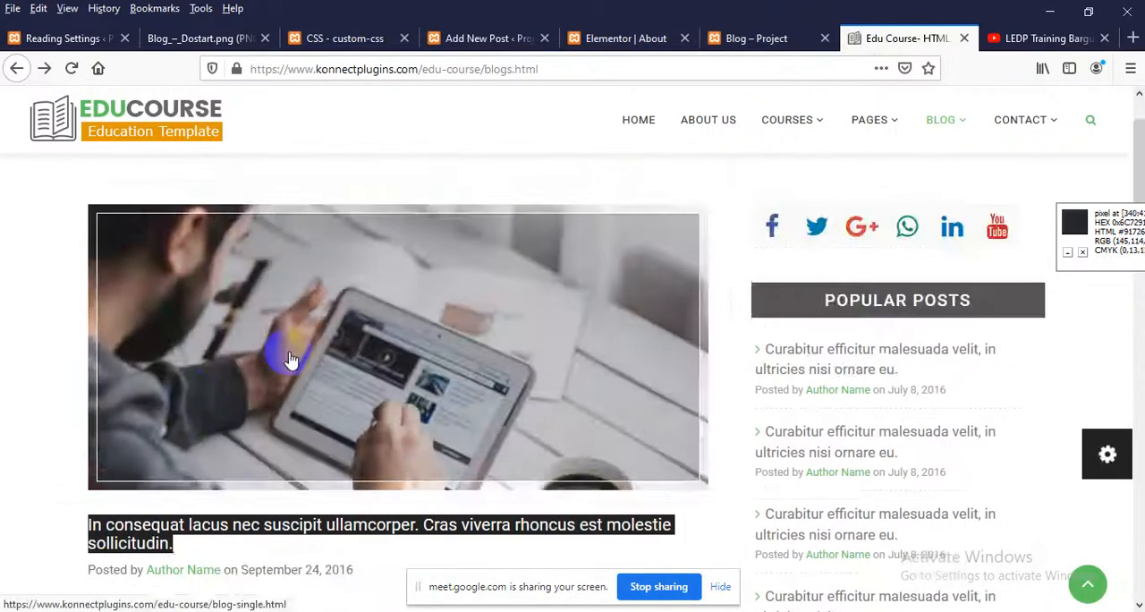
pyautogui.click(296, 356)
pyautogui.scroll(-10, 289, 396)
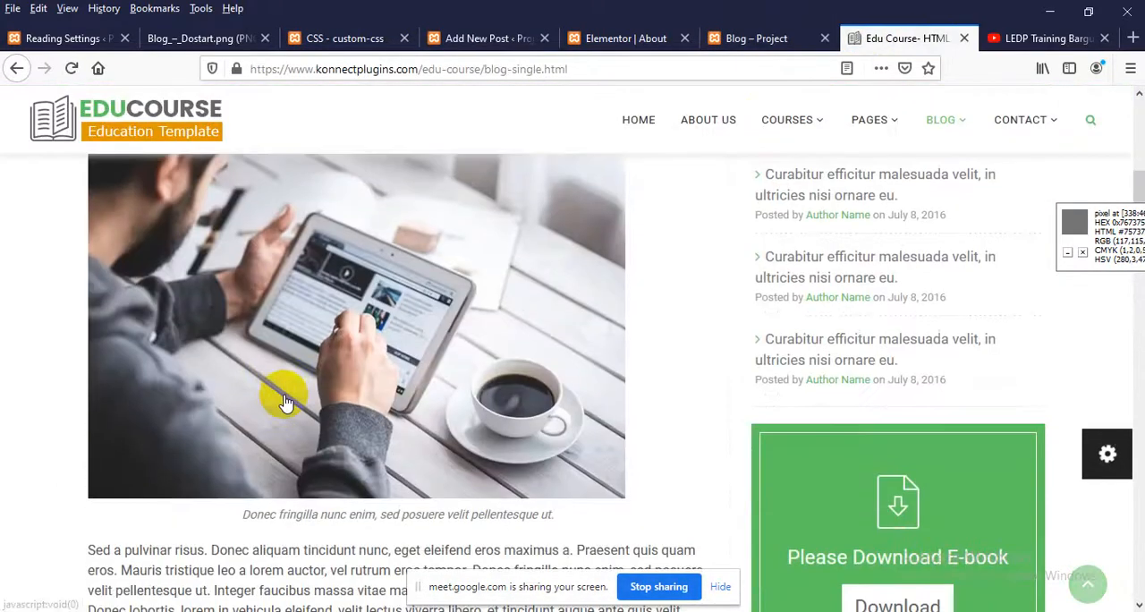
pyautogui.scroll(-2, 284, 398)
pyautogui.scroll(-6, 283, 399)
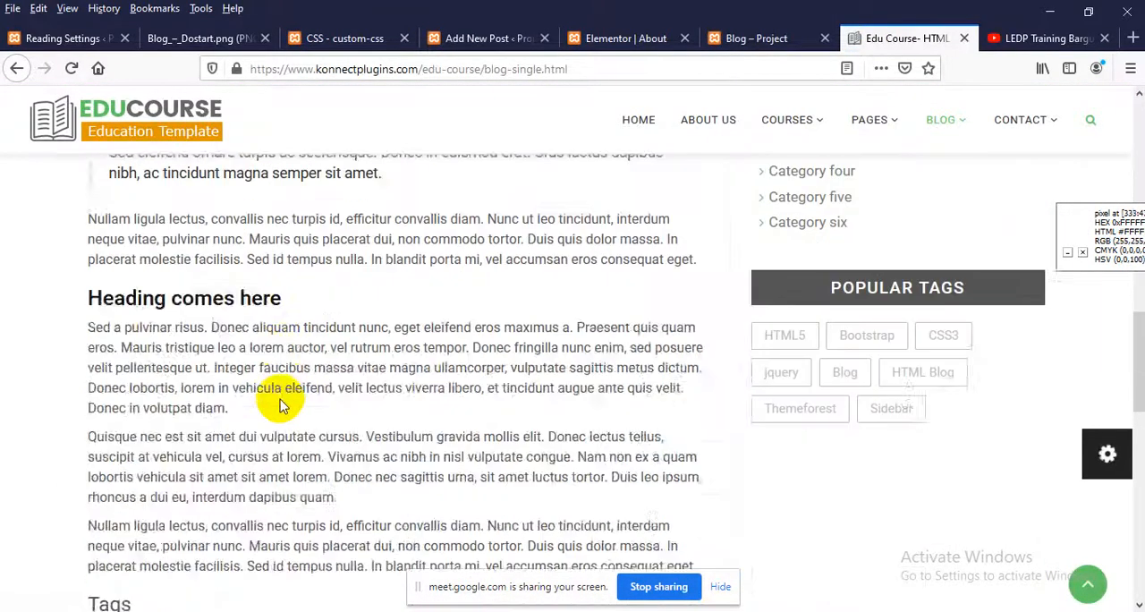
pyautogui.scroll(8, 282, 395)
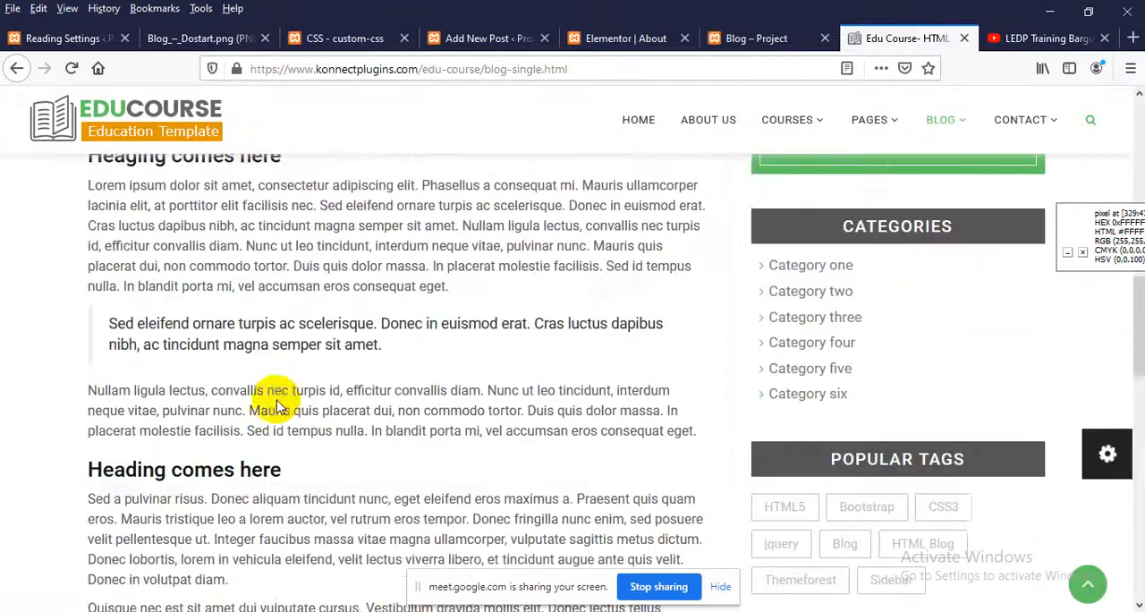
# Open The Daily Star news website in place of the template page, decline its news alerts and look over the top stories
pyautogui.click(322, 69)
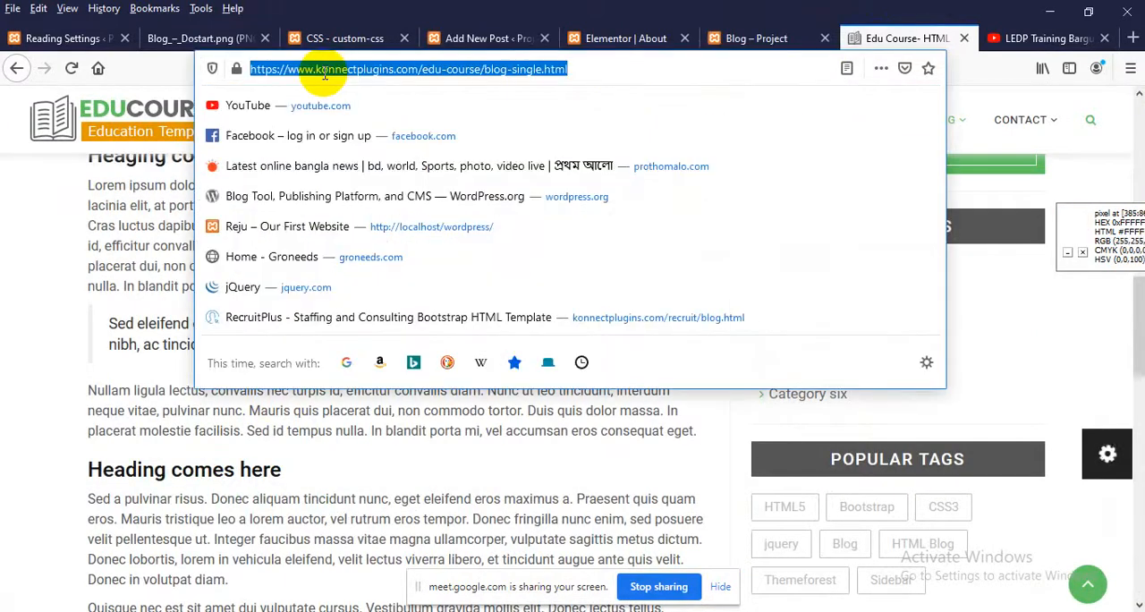
pyautogui.write('theda')
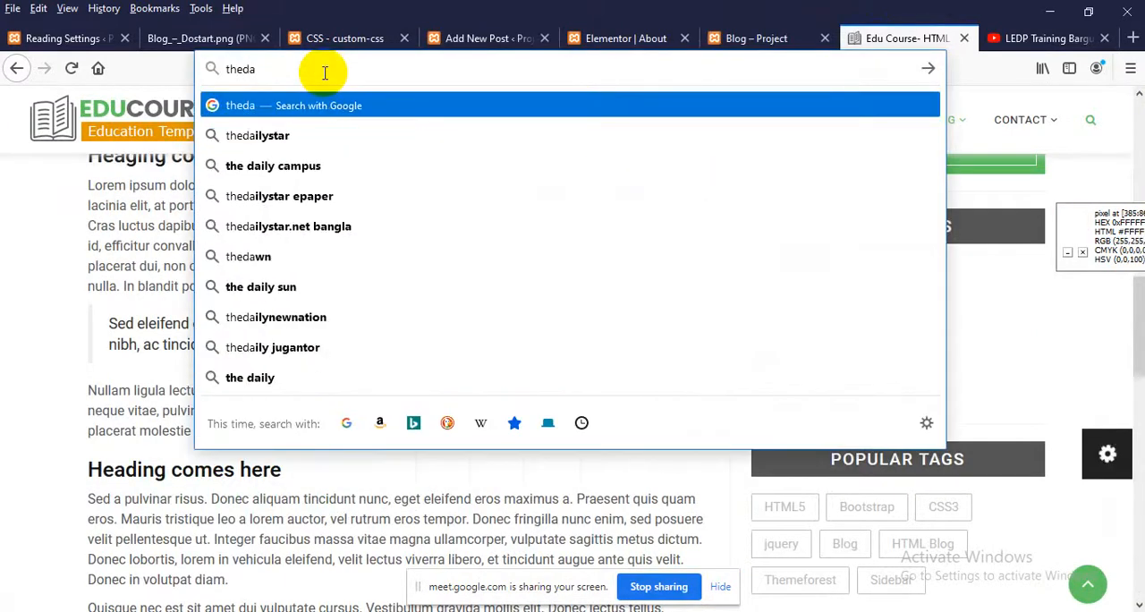
pyautogui.press('Down')
pyautogui.press('Return')
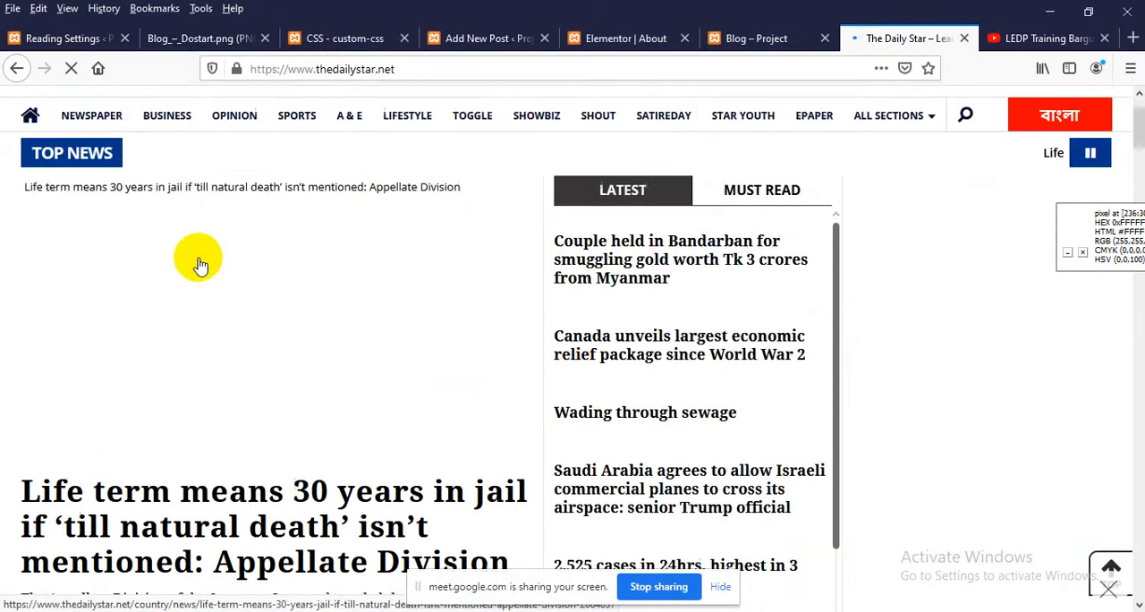
pyautogui.scroll(-3, 198, 260)
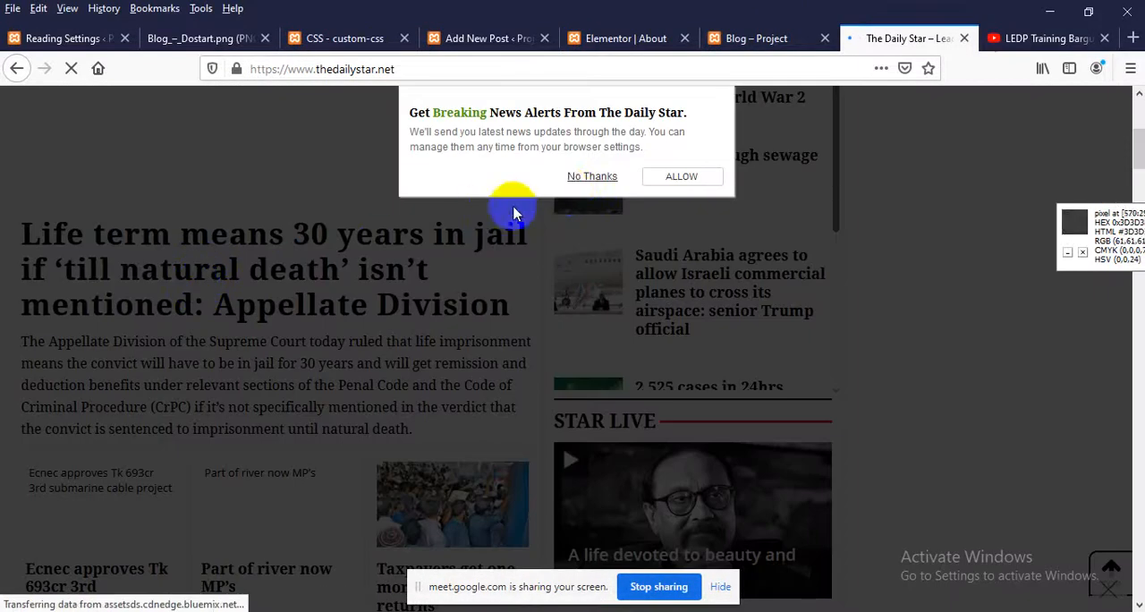
pyautogui.click(582, 177)
pyautogui.scroll(-2, 102, 345)
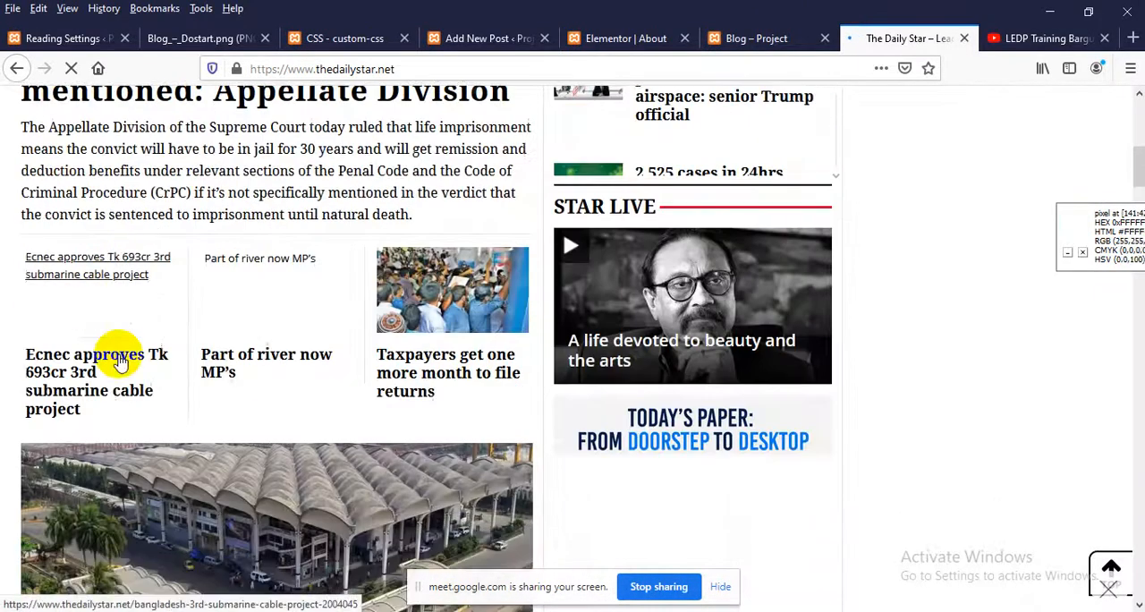
pyautogui.scroll(3, 121, 358)
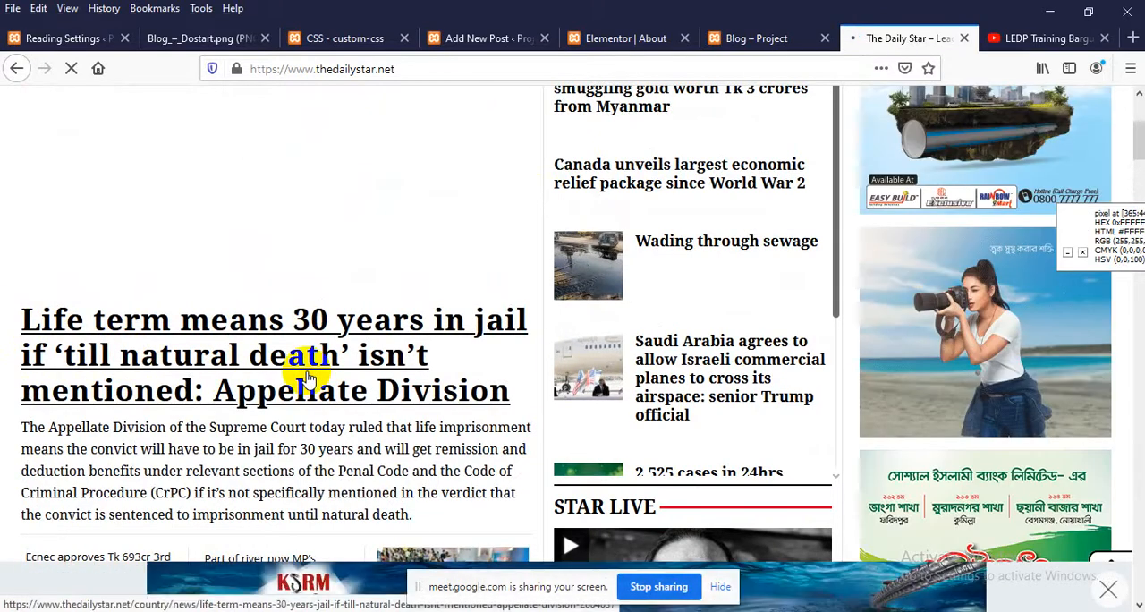
# Open the lead story on life terms and copy its paragraphs from "However, the apex court said" through "in the short verdict."
pyautogui.click(231, 354)
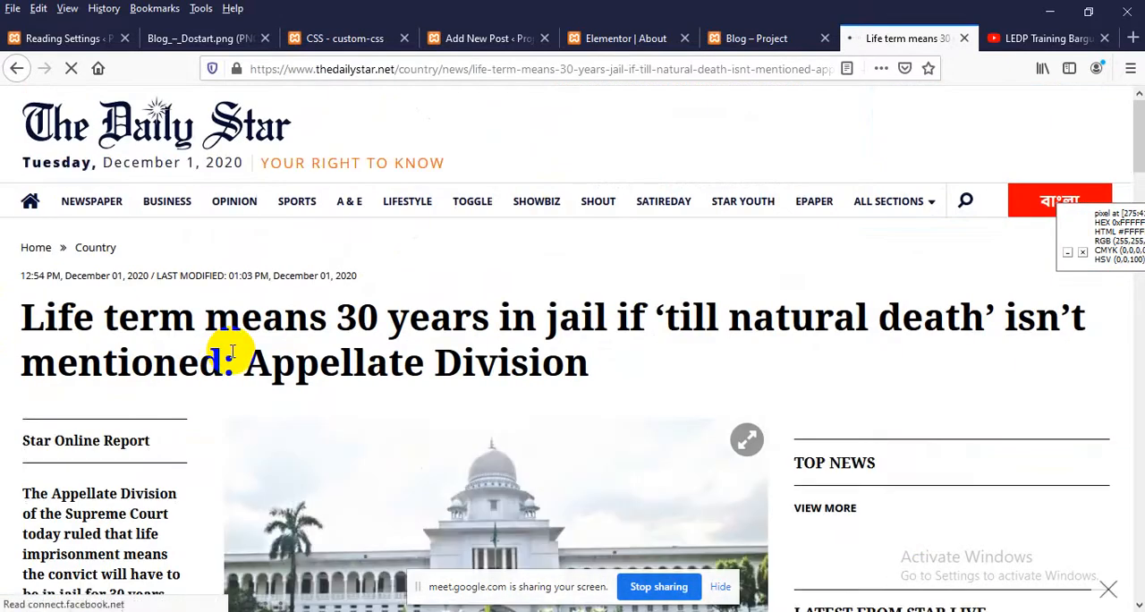
pyautogui.scroll(-5, 274, 358)
pyautogui.scroll(3, 20, 421)
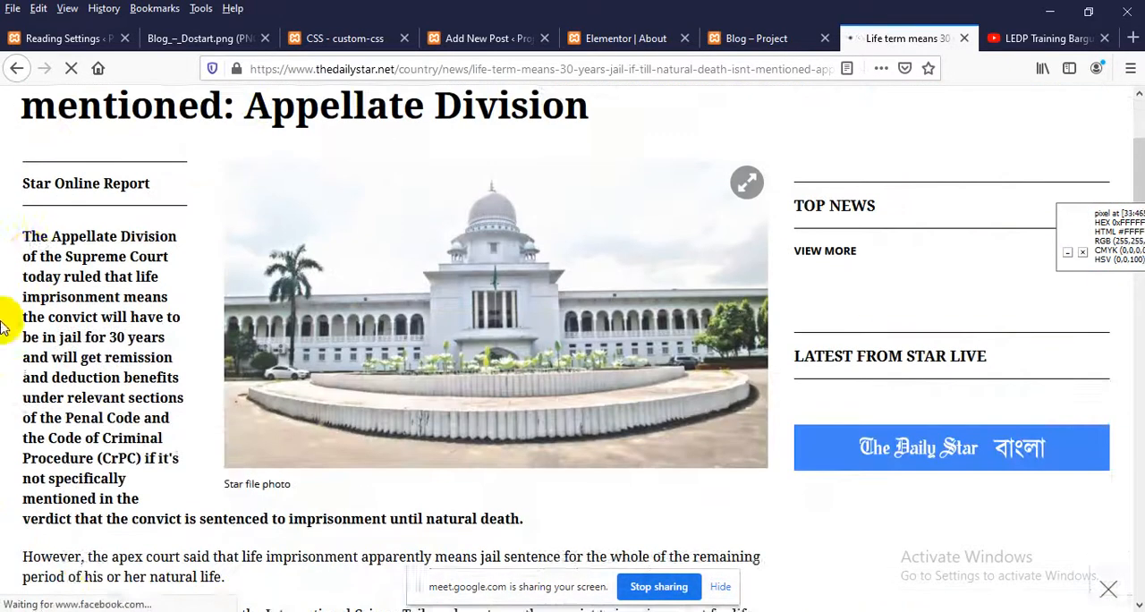
pyautogui.scroll(-5, 53, 295)
pyautogui.scroll(3, 34, 301)
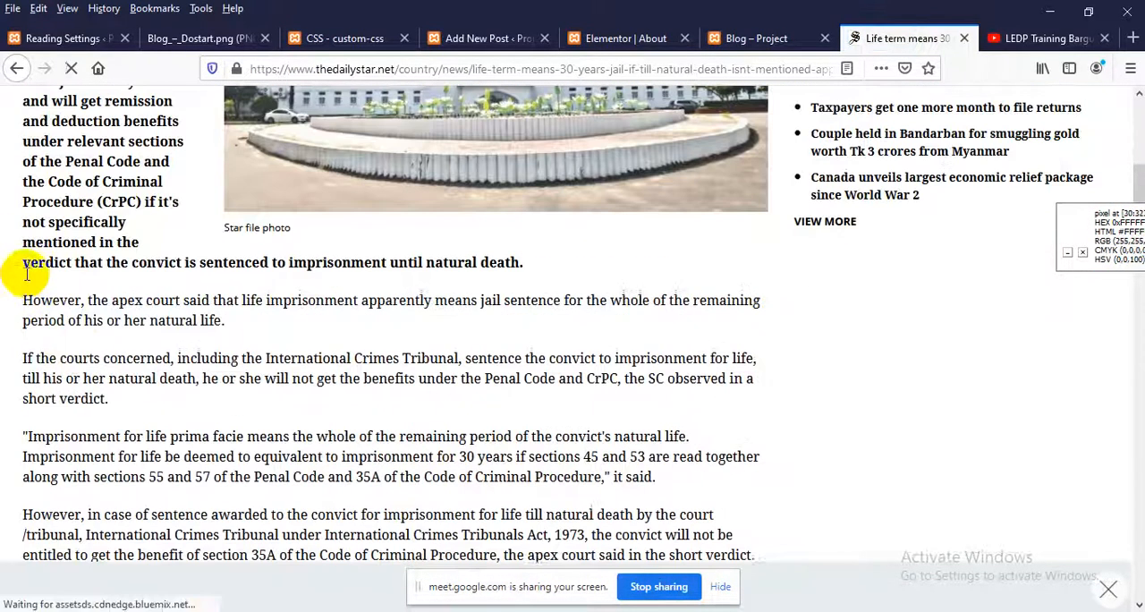
pyautogui.moveTo(16, 298); pyautogui.dragTo(93, 437)
pyautogui.hotkey('ctrl', 'c')
pyautogui.scroll(-3, 542, 322)
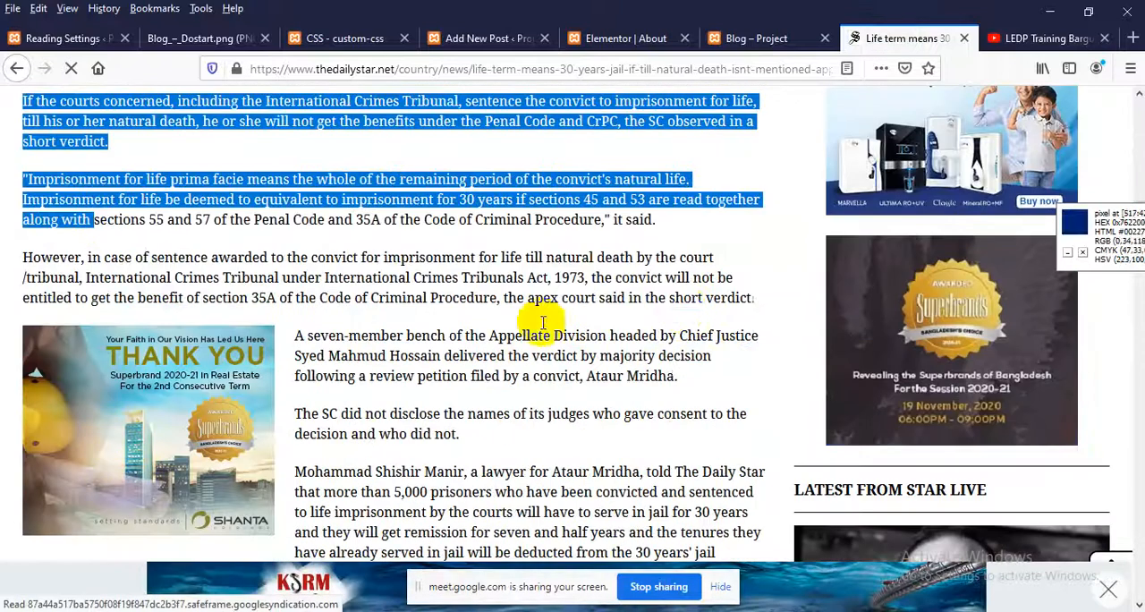
pyautogui.keyDown('shift'); pyautogui.click(756, 298); pyautogui.keyUp('shift')
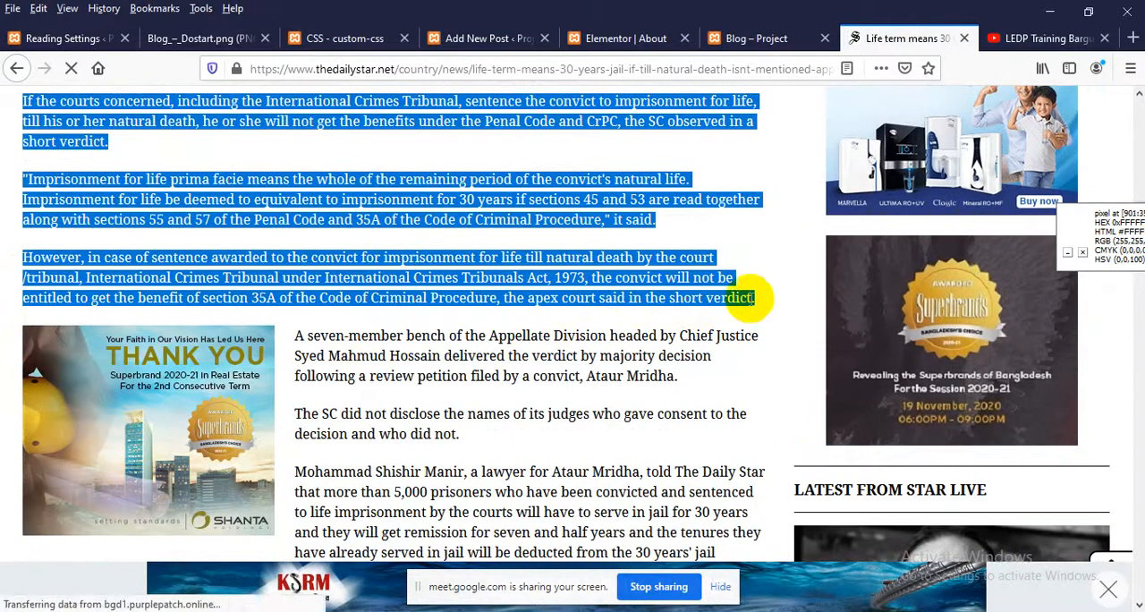
# Paste the copied news paragraphs into the body of the new WordPress post
pyautogui.click(488, 39)
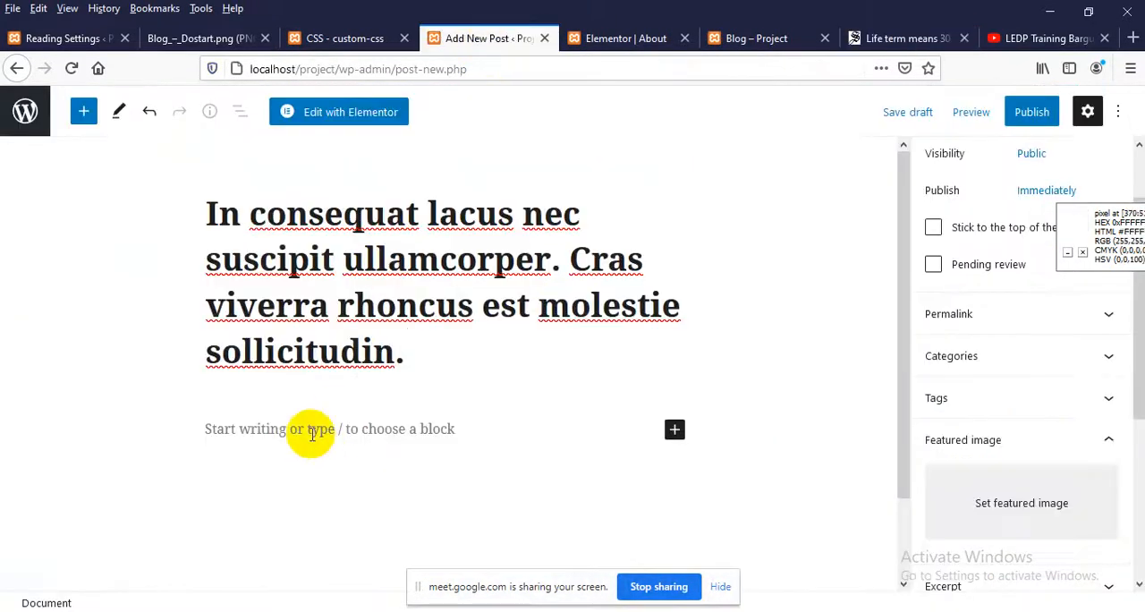
pyautogui.scroll(-2, 309, 433)
pyautogui.click(291, 346)
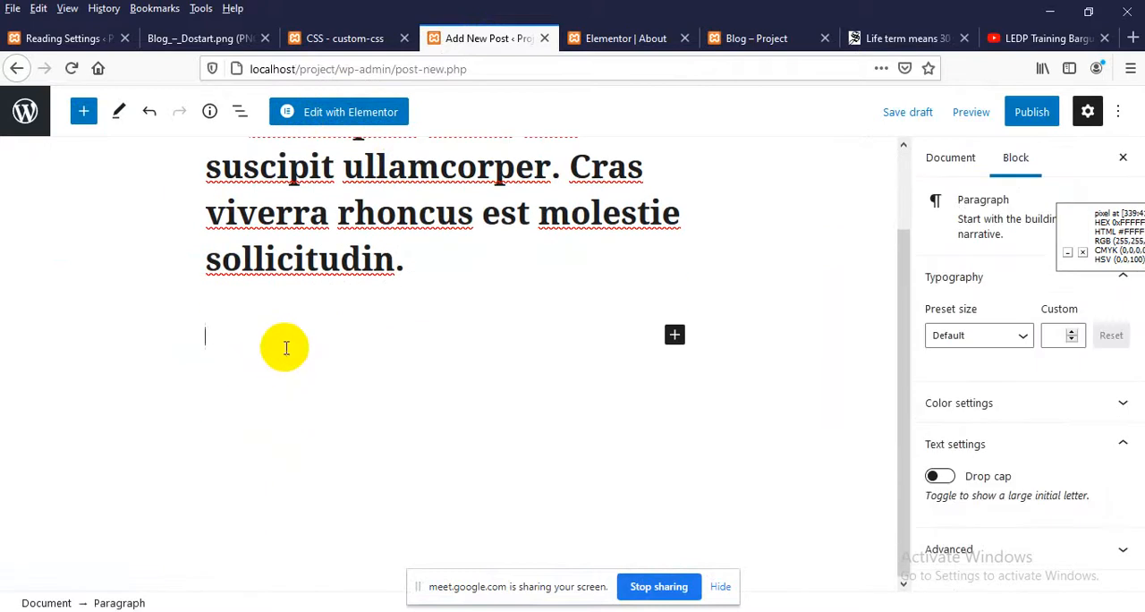
pyautogui.hotkey('ctrl', 'v')
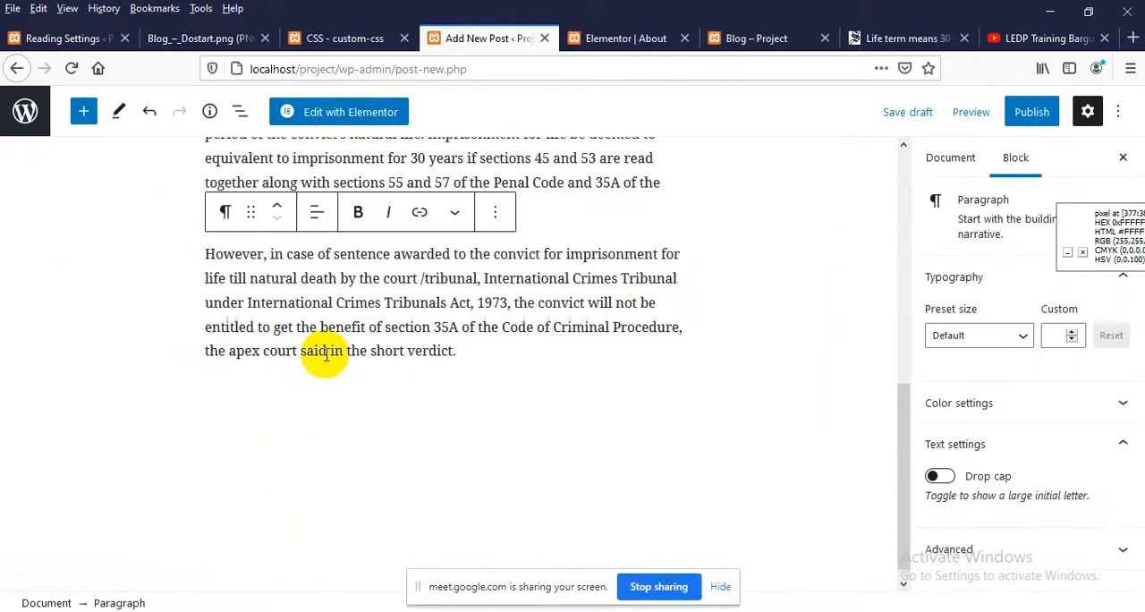
pyautogui.scroll(5, 304, 344)
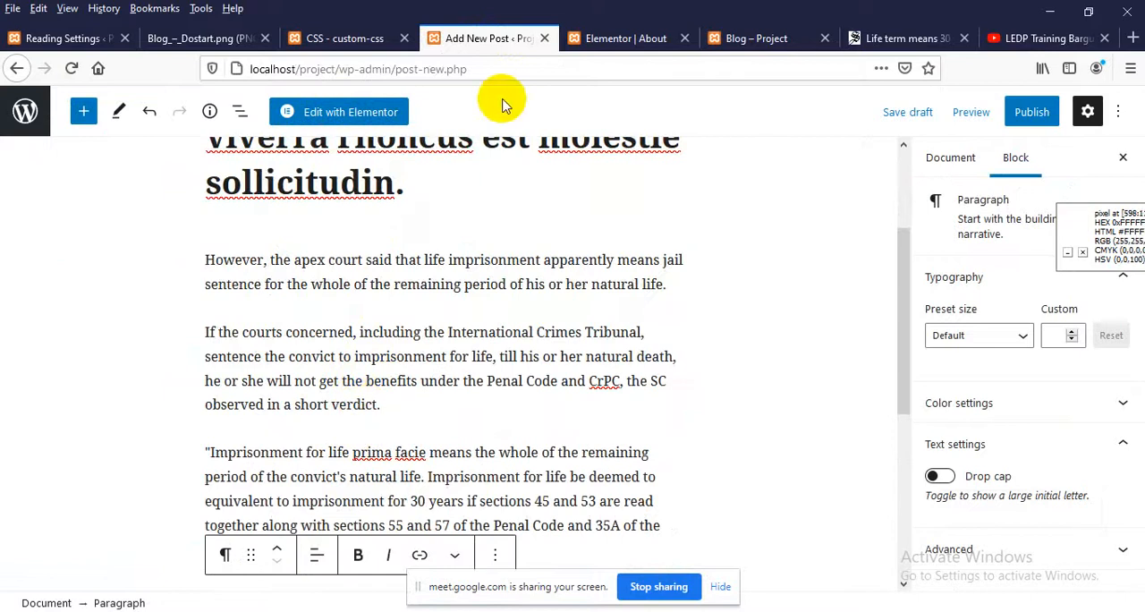
# Compare the site's Blog page with the Dostart blog mockup, looking at the post image and sidebar
pyautogui.click(757, 37)
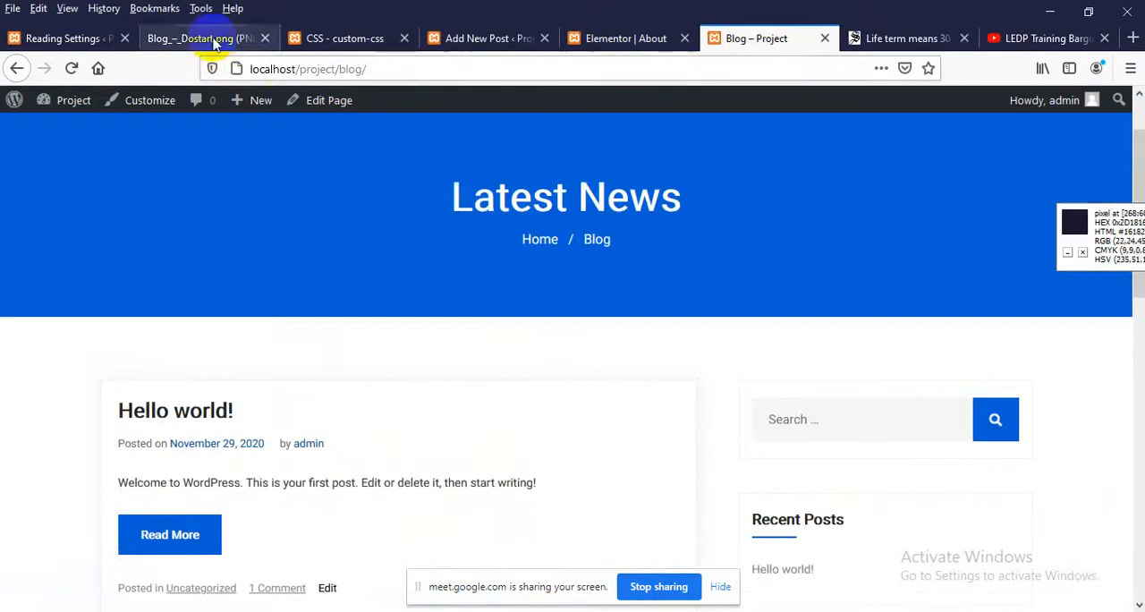
pyautogui.click(205, 37)
pyautogui.scroll(-5, 301, 348)
pyautogui.scroll(3, 180, 256)
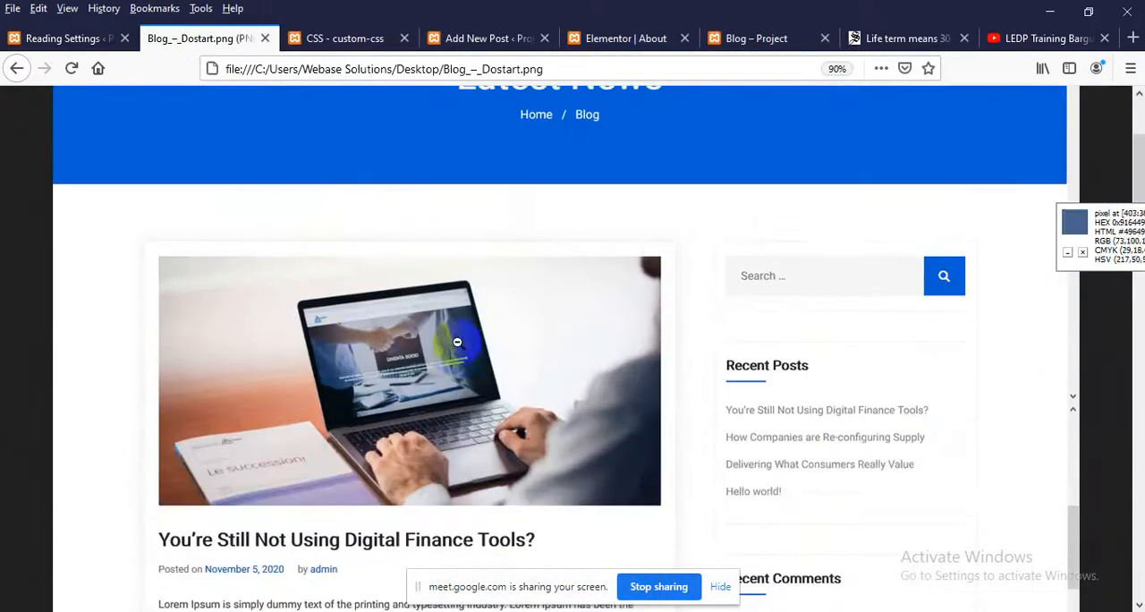
# Open the news story's court building photo as a standalone image and save it to the Desktop as supreme_court_7.jpg
pyautogui.click(908, 37)
pyautogui.scroll(5, 474, 331)
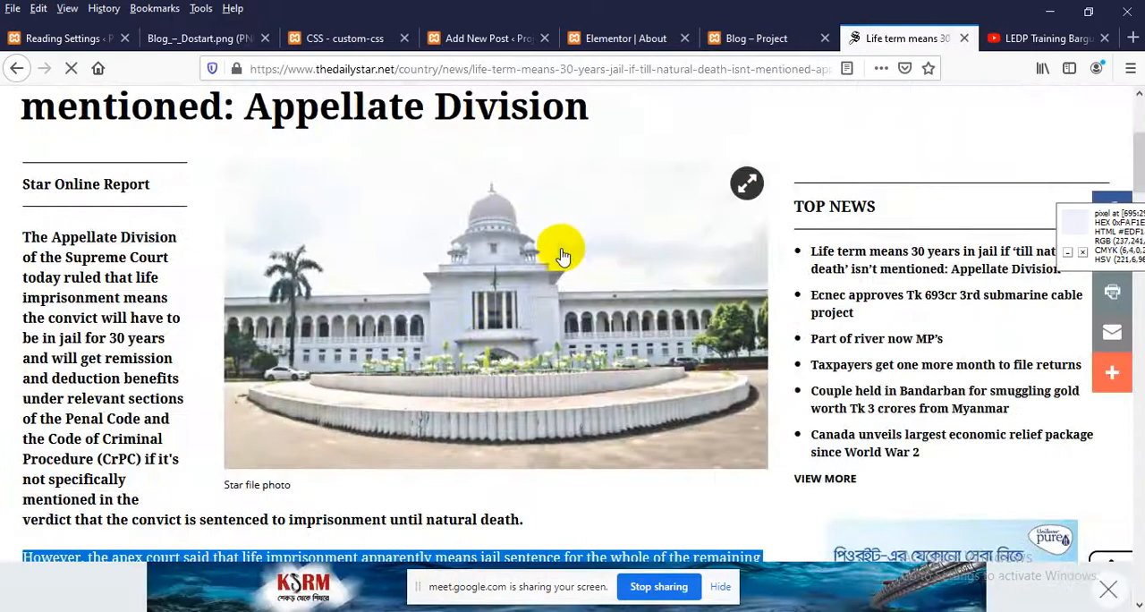
pyautogui.click(677, 173)
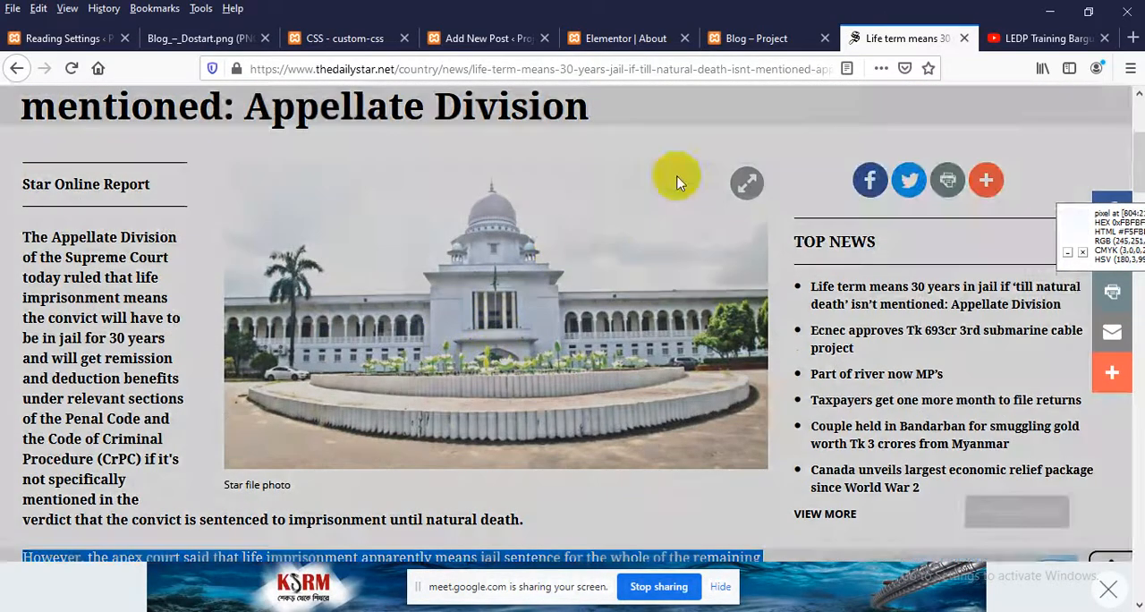
pyautogui.rightClick(536, 253)
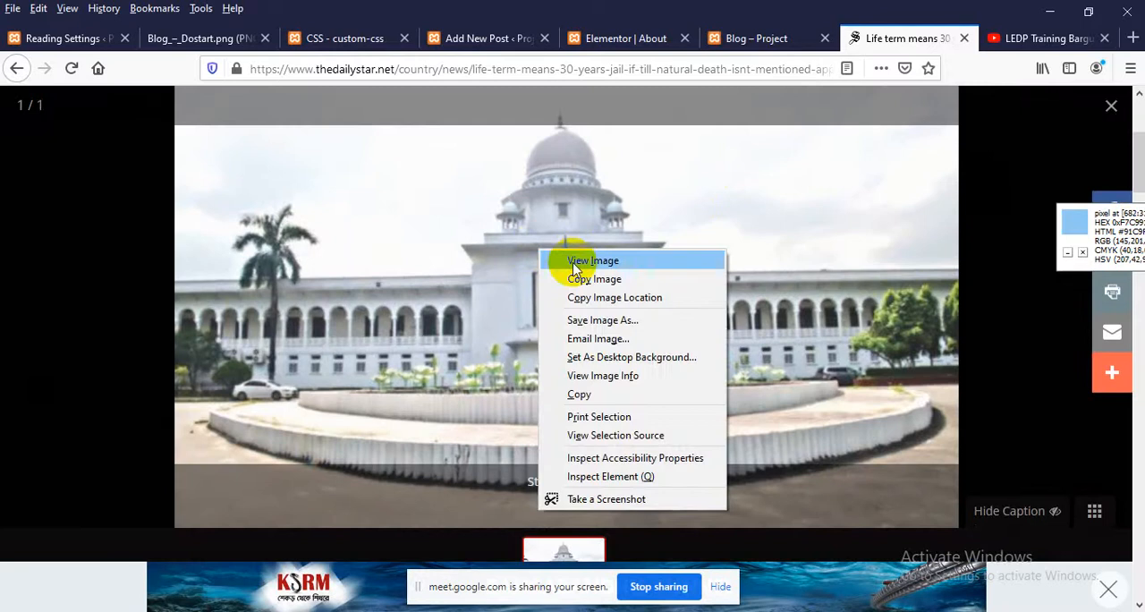
pyautogui.click(573, 260)
pyautogui.rightClick(513, 239)
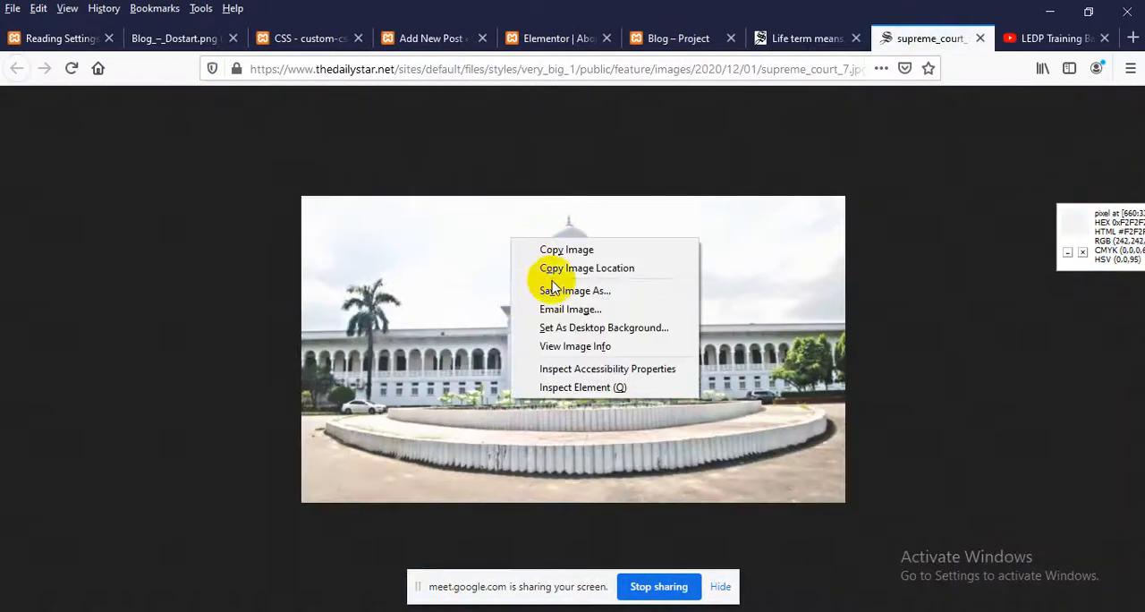
pyautogui.click(550, 291)
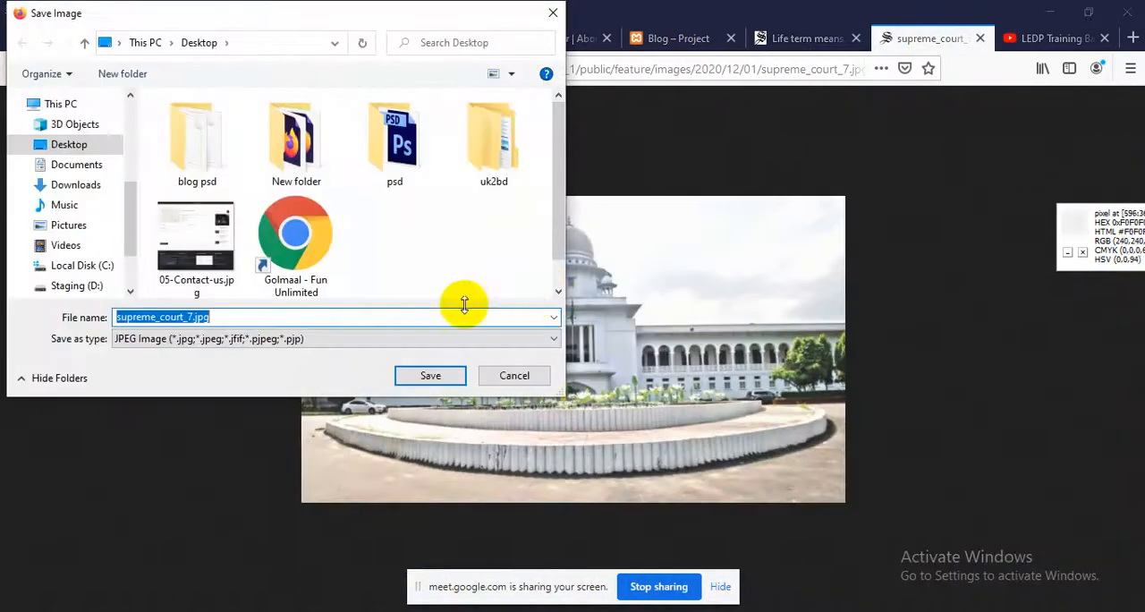
pyautogui.click(430, 376)
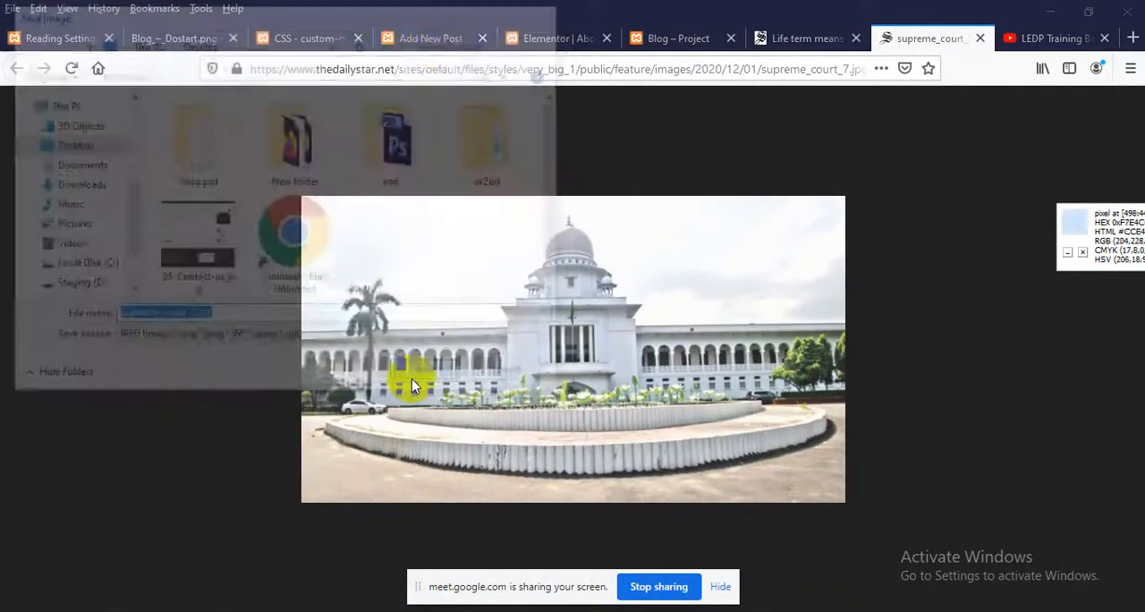
# Return to the new WordPress post in the editor and publish it publicly and immediately
pyautogui.click(429, 41)
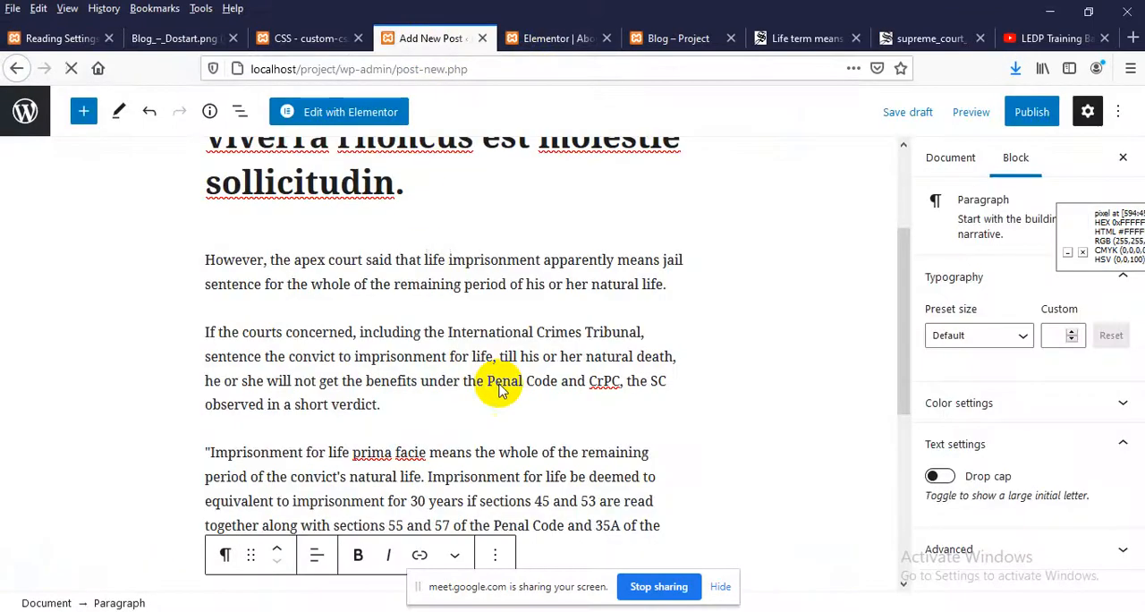
pyautogui.click(1031, 115)
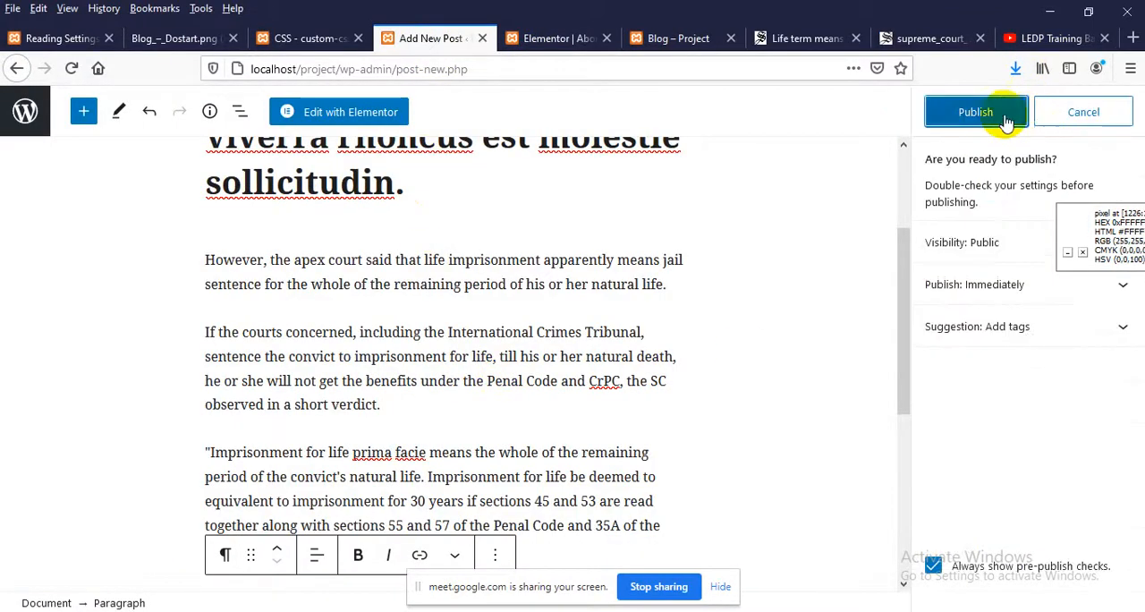
pyautogui.click(980, 116)
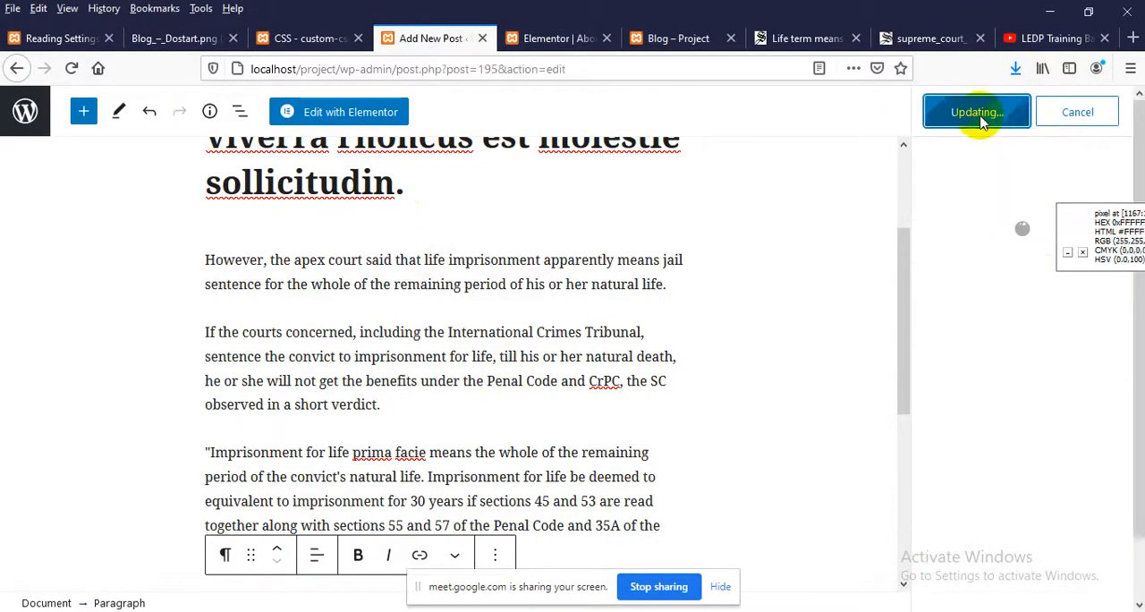
# Reload the site's Blog page and examine how the new post's title, date, excerpt and Read More link are listed
pyautogui.click(680, 38)
pyautogui.scroll(2, 286, 220)
pyautogui.rightClick(253, 229)
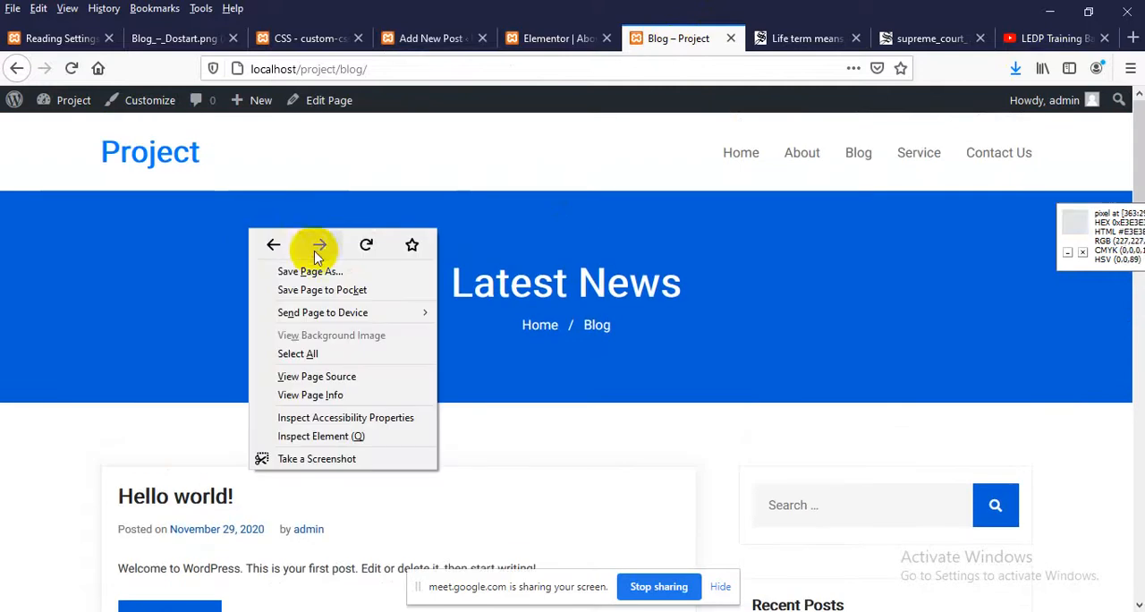
pyautogui.click(362, 245)
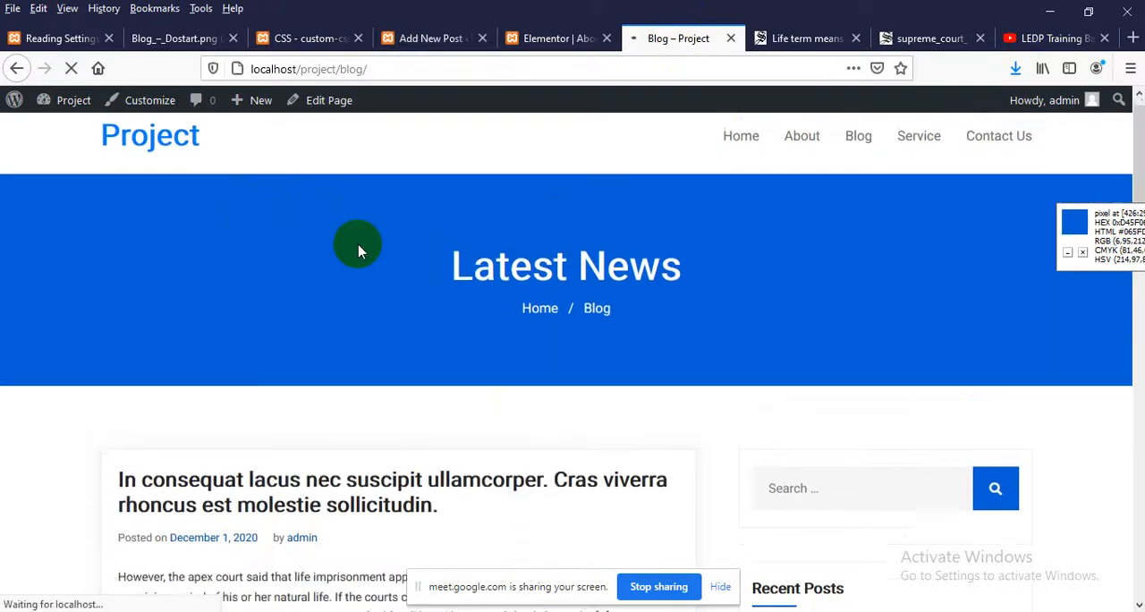
pyautogui.scroll(-2, 360, 248)
pyautogui.scroll(-1, 188, 331)
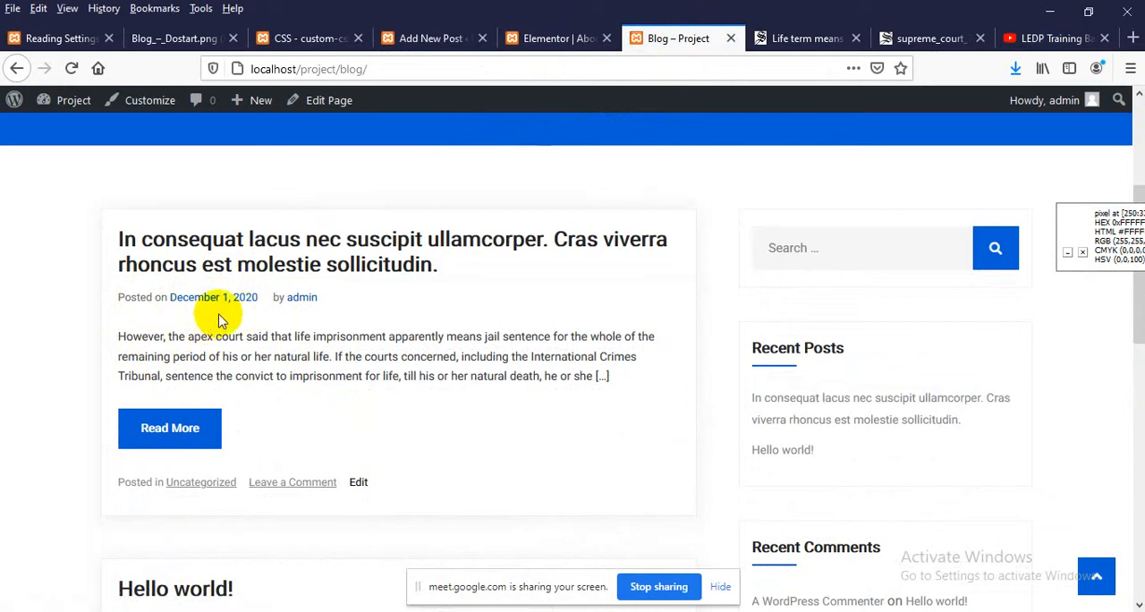
pyautogui.scroll(-3, 223, 313)
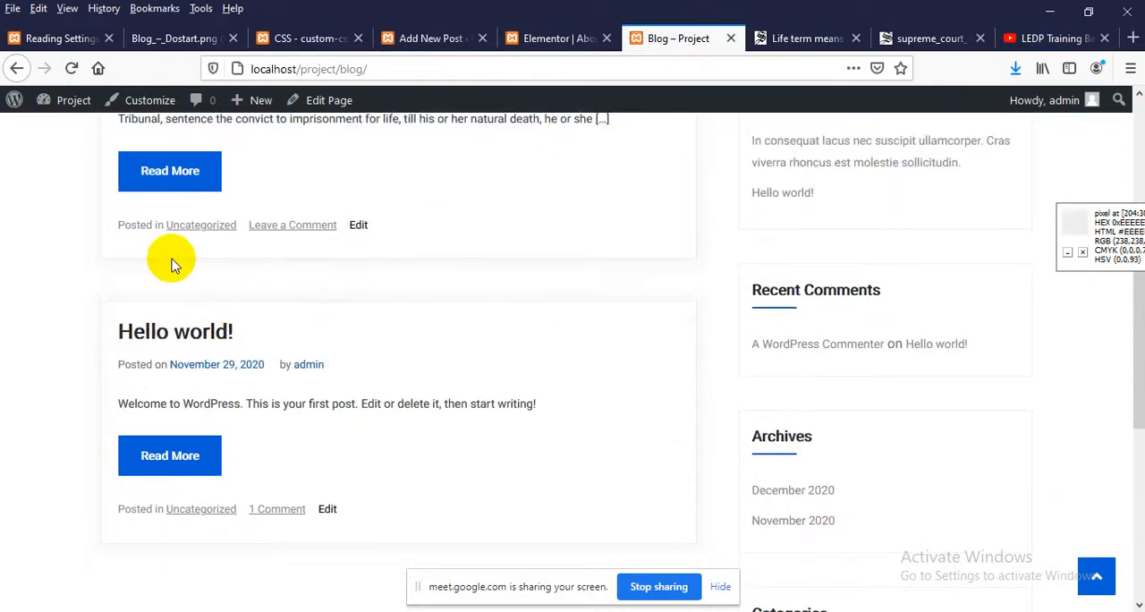
pyautogui.scroll(2, 174, 266)
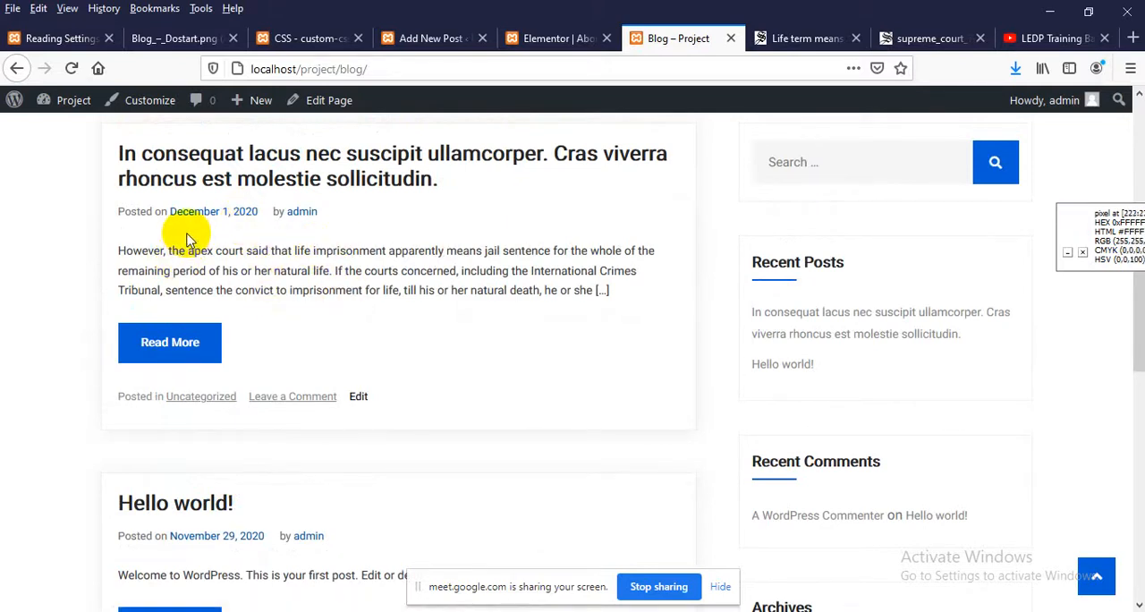
pyautogui.scroll(2, 188, 240)
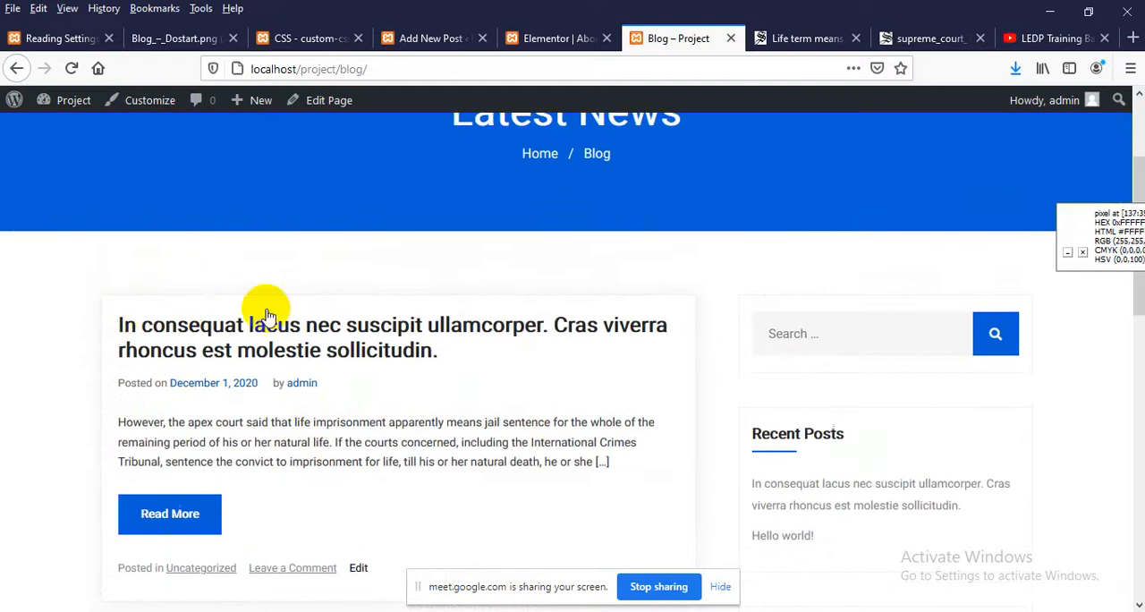
pyautogui.scroll(-1, 595, 327)
pyautogui.scroll(2, 230, 358)
pyautogui.scroll(-2, 229, 358)
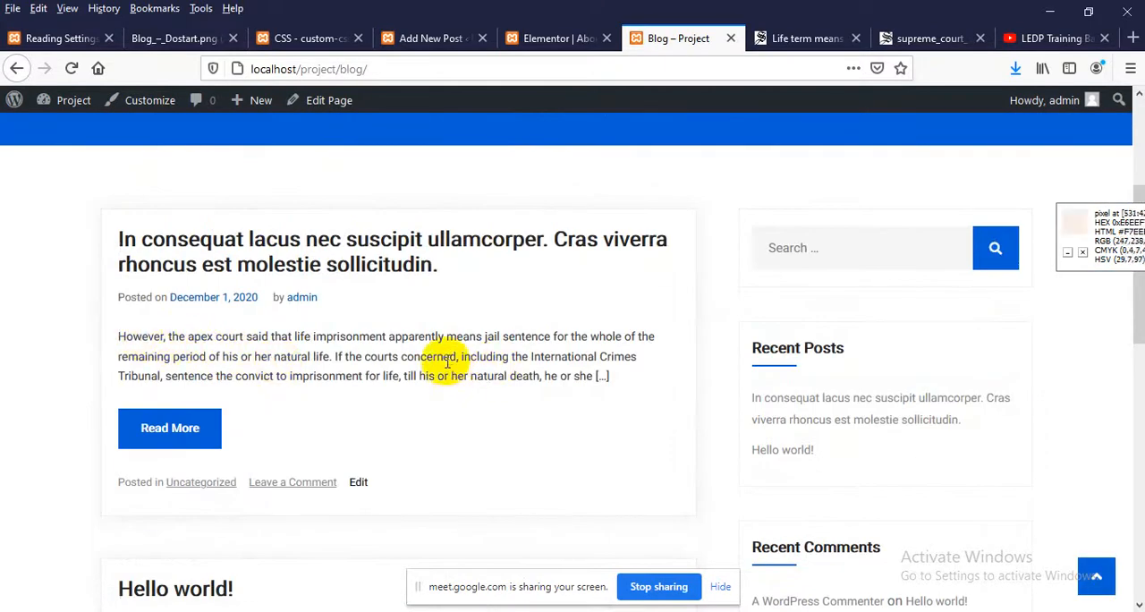
# Open the new post from its title on the Blog page, look through its content, and return to the listing
pyautogui.click(304, 259)
pyautogui.scroll(-3, 302, 259)
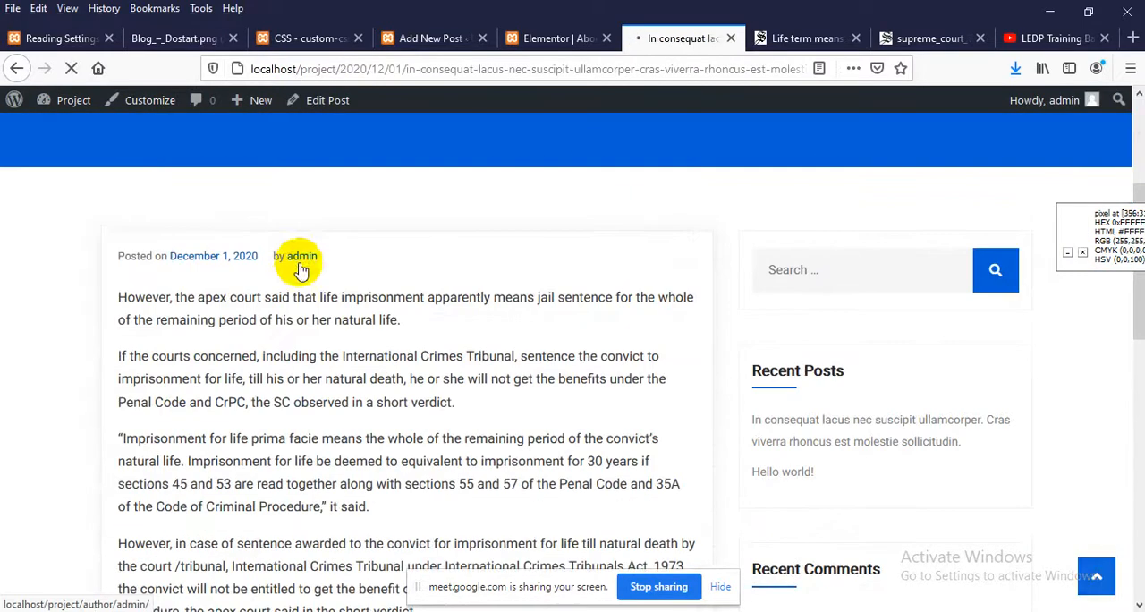
pyautogui.scroll(-3, 295, 273)
pyautogui.scroll(2, 241, 225)
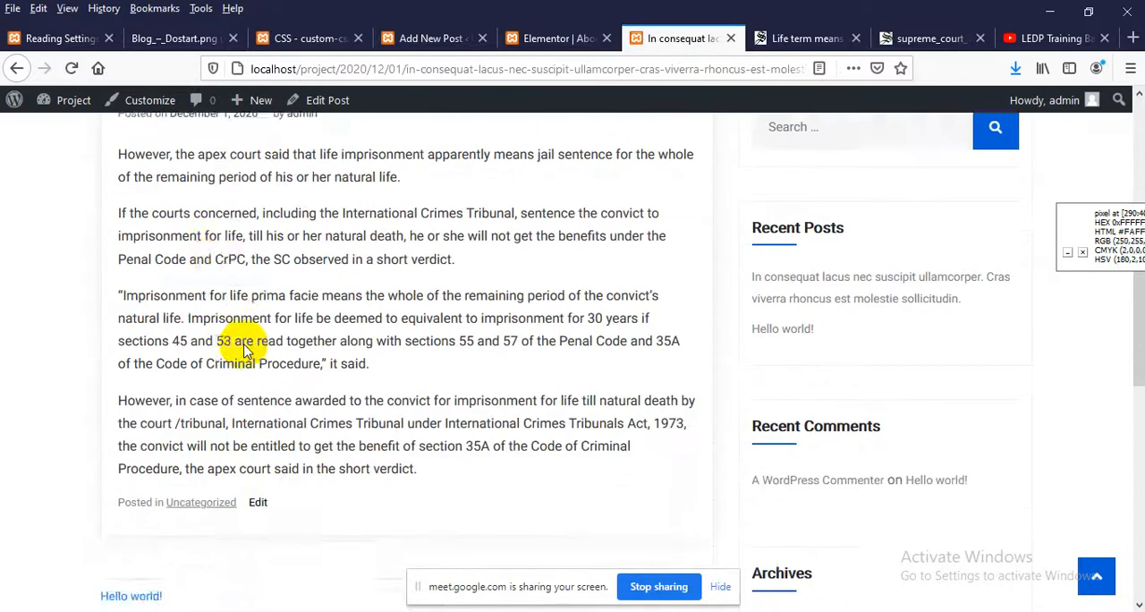
pyautogui.scroll(-3, 216, 314)
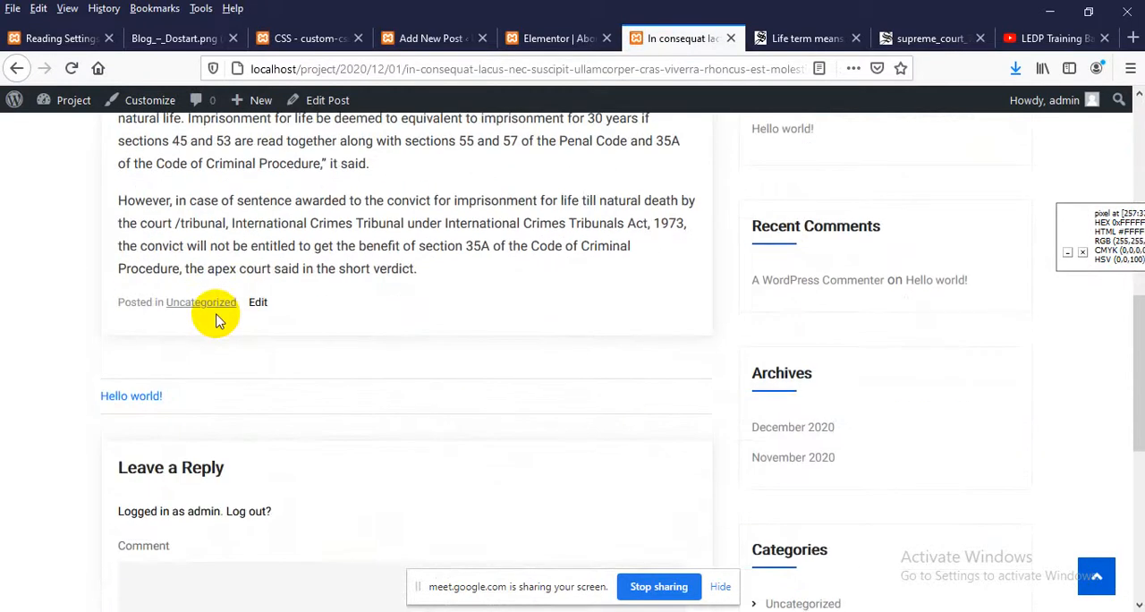
pyautogui.click(16, 69)
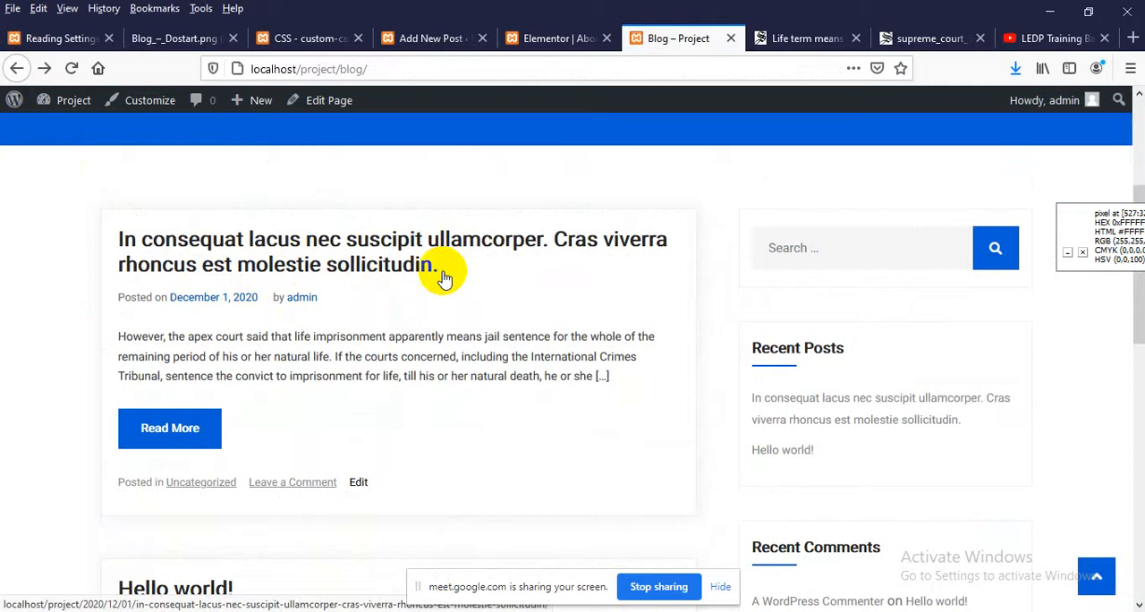
# Open the full post through its Read More link, review the body paragraphs, and go back to the Blog page
pyautogui.click(151, 432)
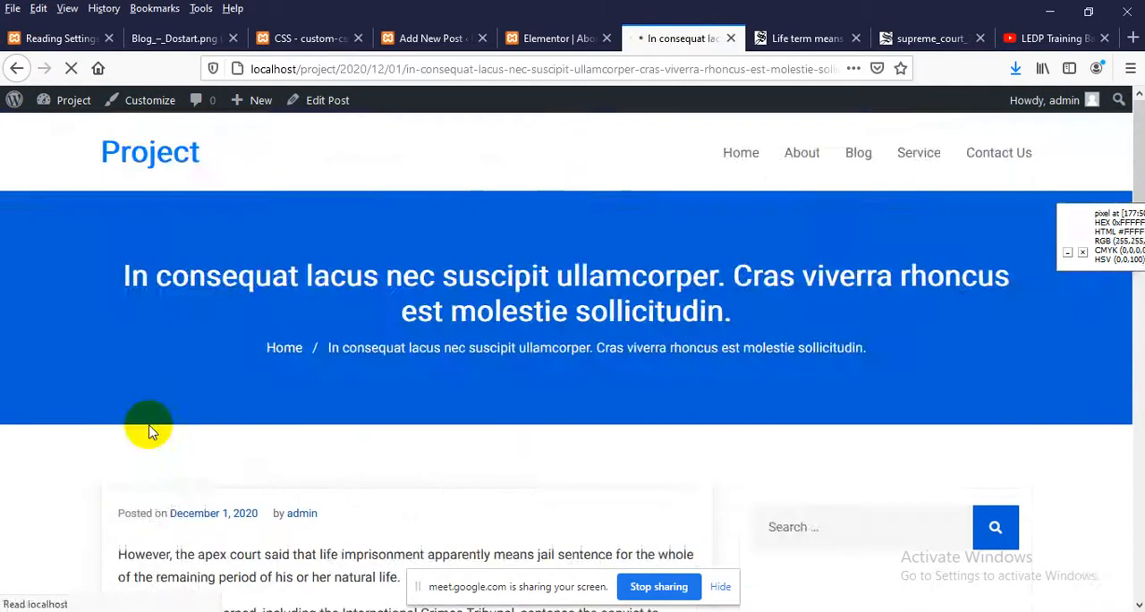
pyautogui.scroll(-3, 241, 411)
pyautogui.scroll(-3, 260, 394)
pyautogui.scroll(3, 255, 375)
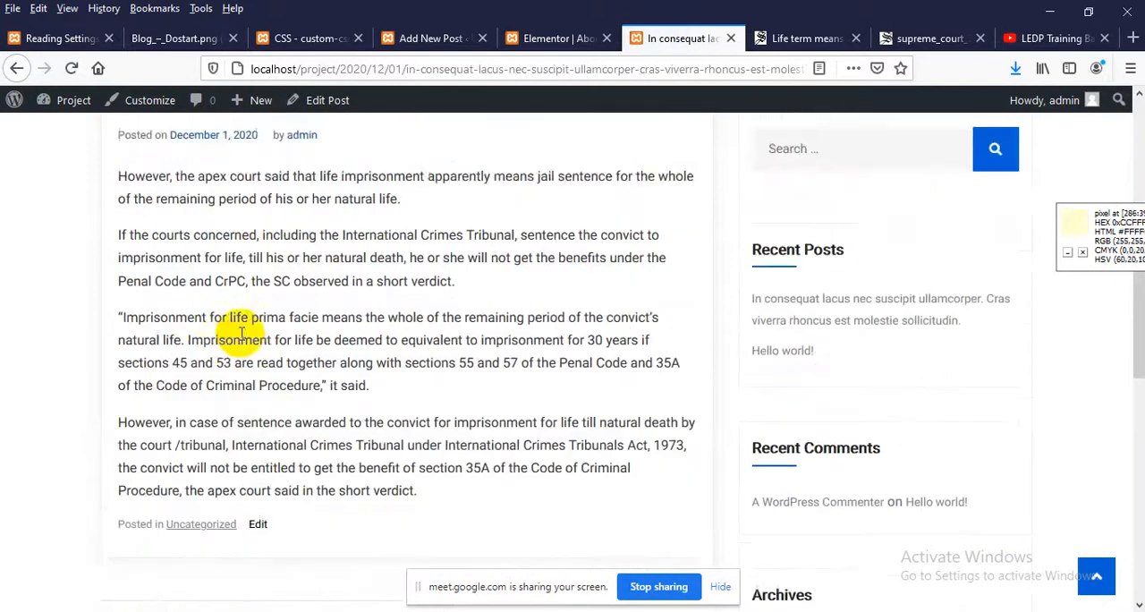
pyautogui.scroll(-2, 370, 306)
pyautogui.scroll(2, 209, 286)
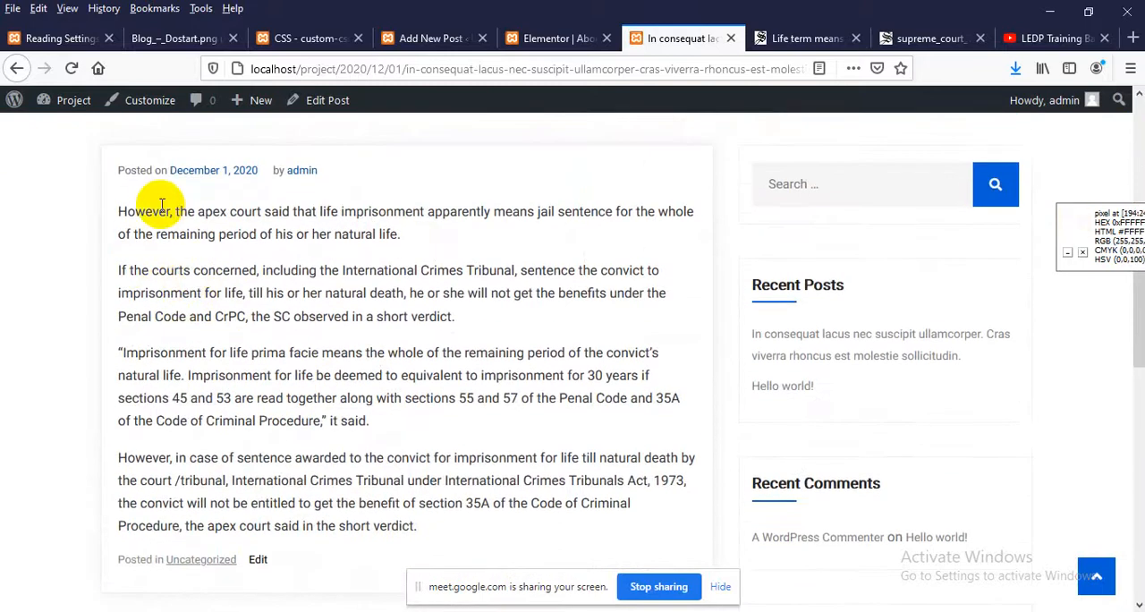
pyautogui.moveTo(114, 208); pyautogui.dragTo(367, 480)
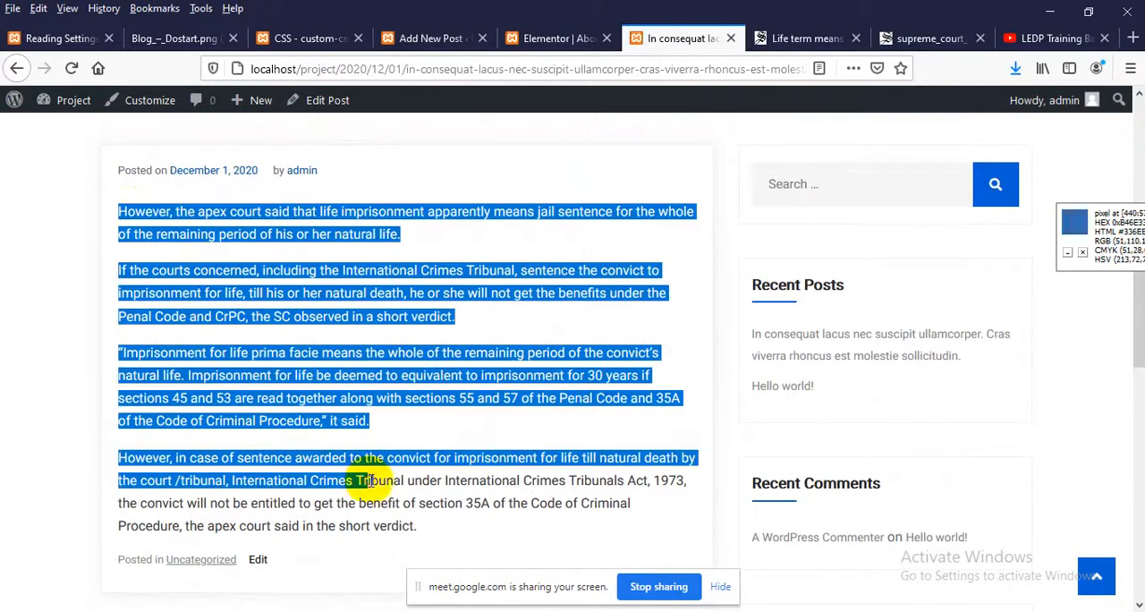
pyautogui.click(15, 70)
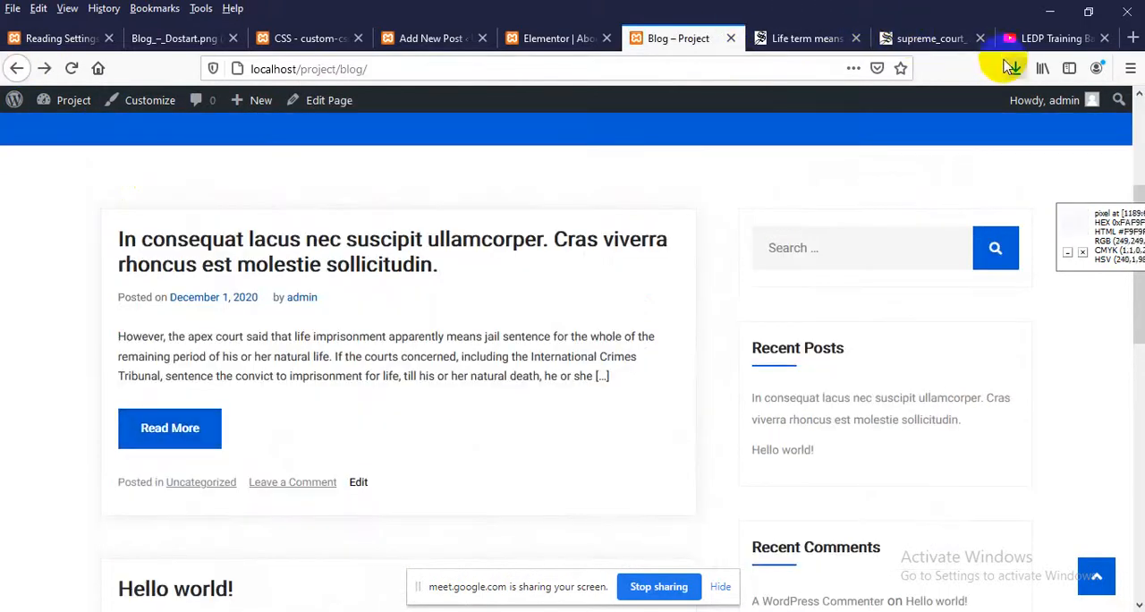
# Return to the post editor, dismiss the post-publish panel, and show the featured image option in the document settings
pyautogui.click(529, 36)
pyautogui.click(662, 37)
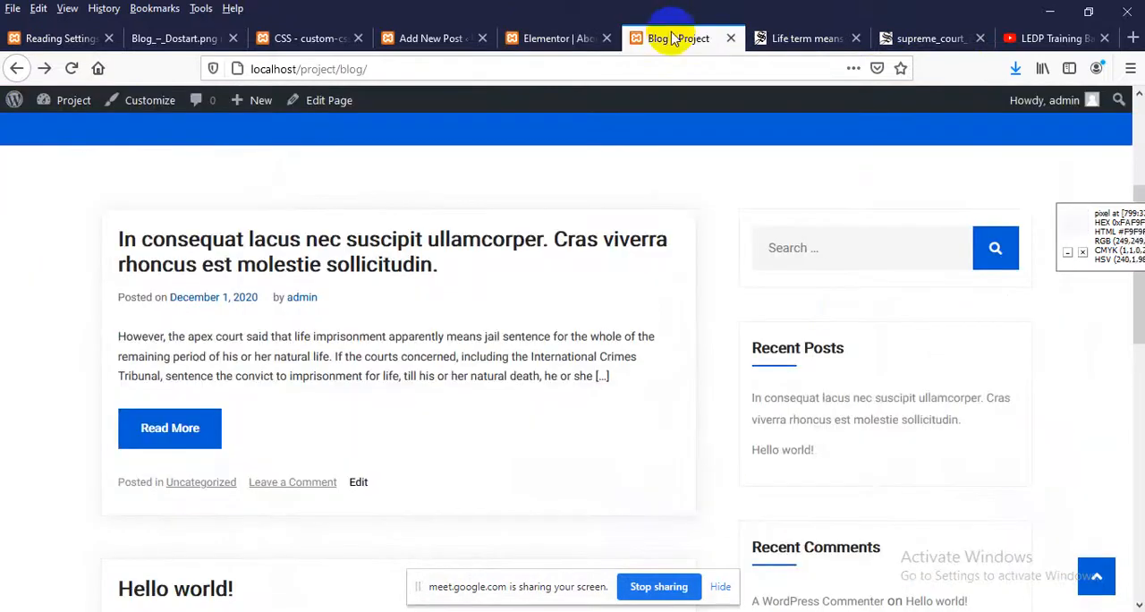
pyautogui.click(428, 38)
pyautogui.scroll(-2, 891, 358)
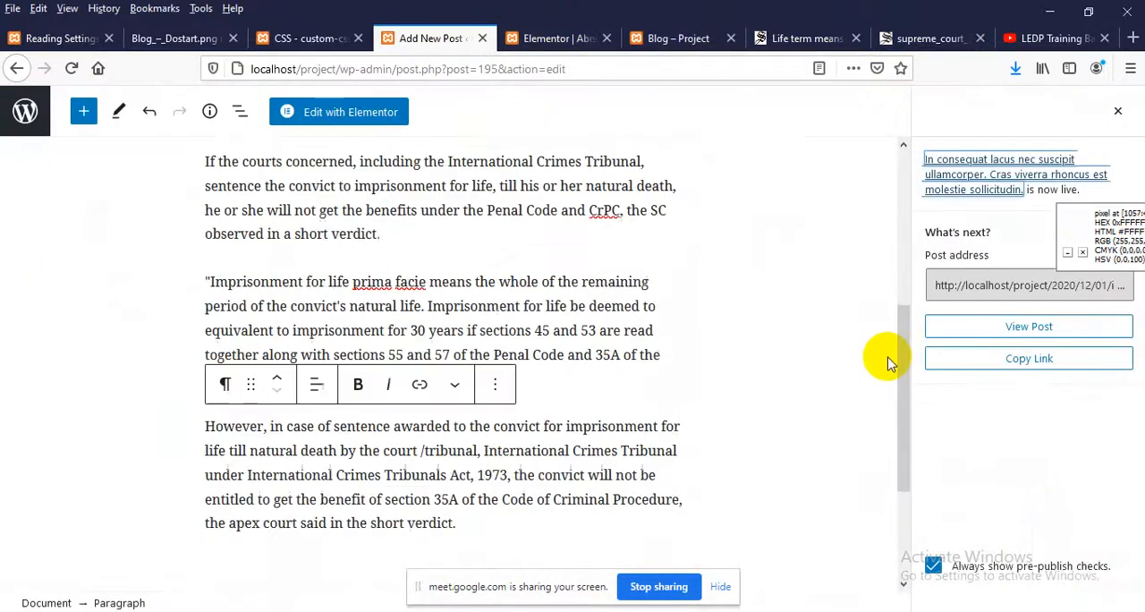
pyautogui.scroll(2, 892, 358)
pyautogui.click(1114, 113)
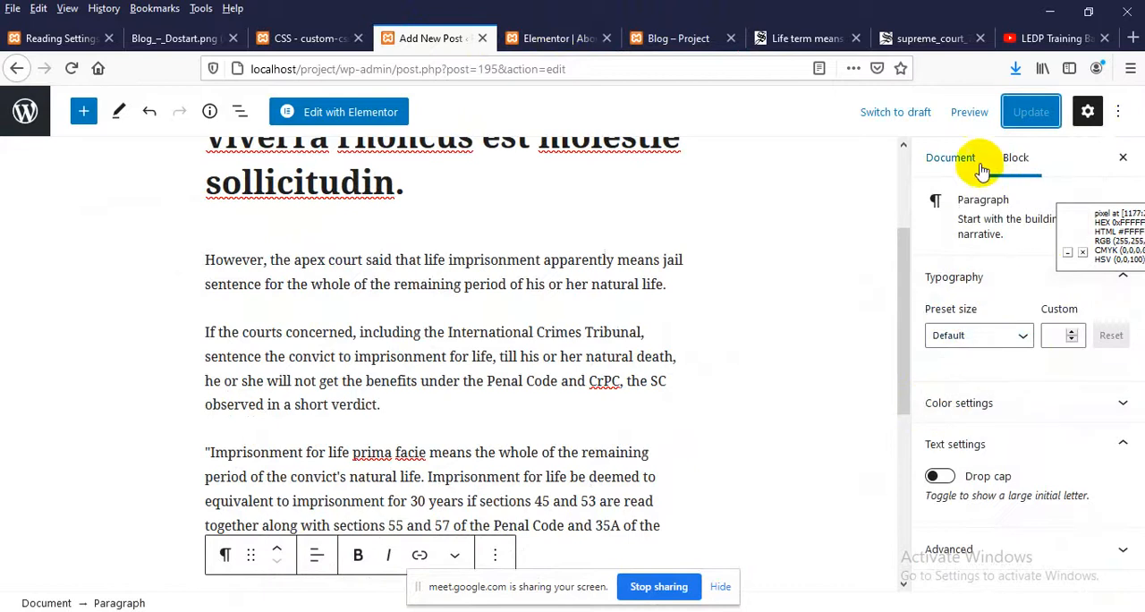
pyautogui.click(949, 161)
pyautogui.scroll(-3, 952, 487)
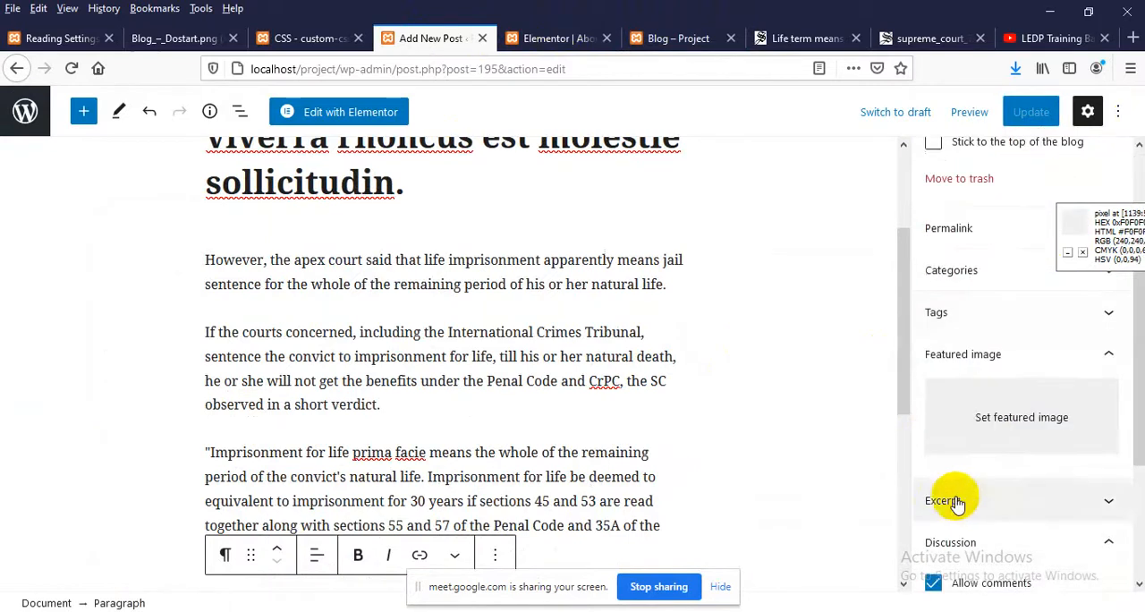
# Upload supreme_court_7.jpg from the Desktop, set it as the post's featured image, and update the post
pyautogui.click(1019, 427)
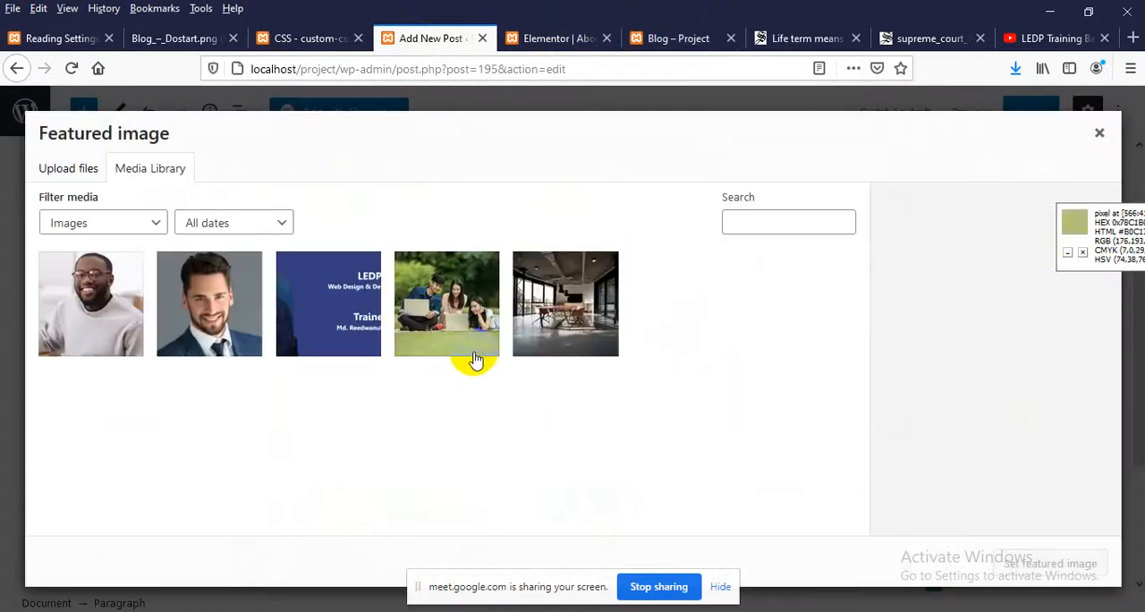
pyautogui.click(45, 165)
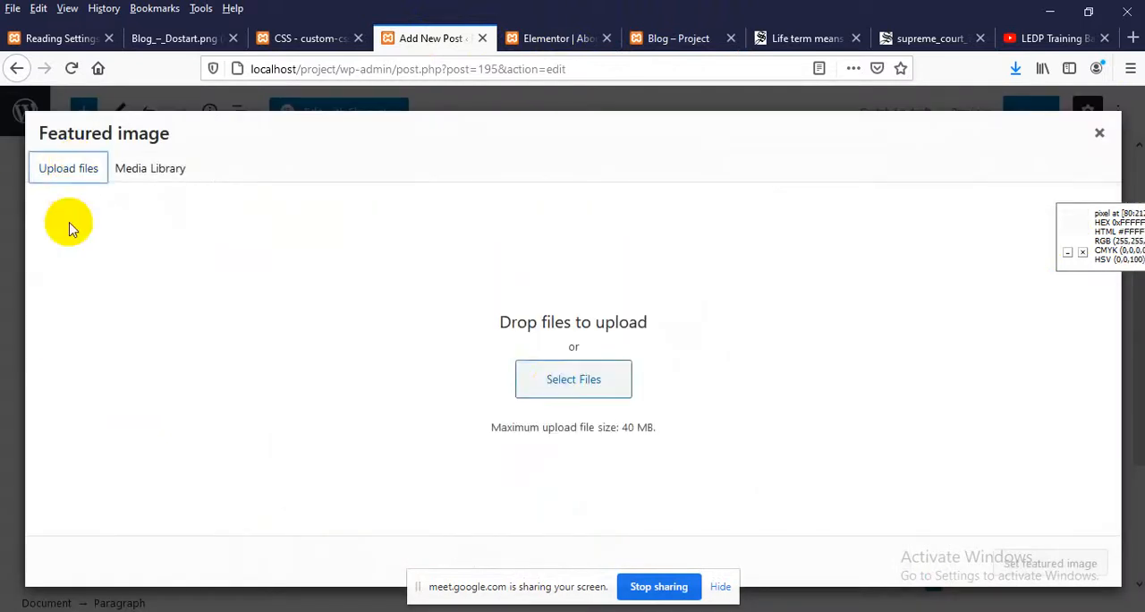
pyautogui.click(556, 385)
pyautogui.click(416, 270)
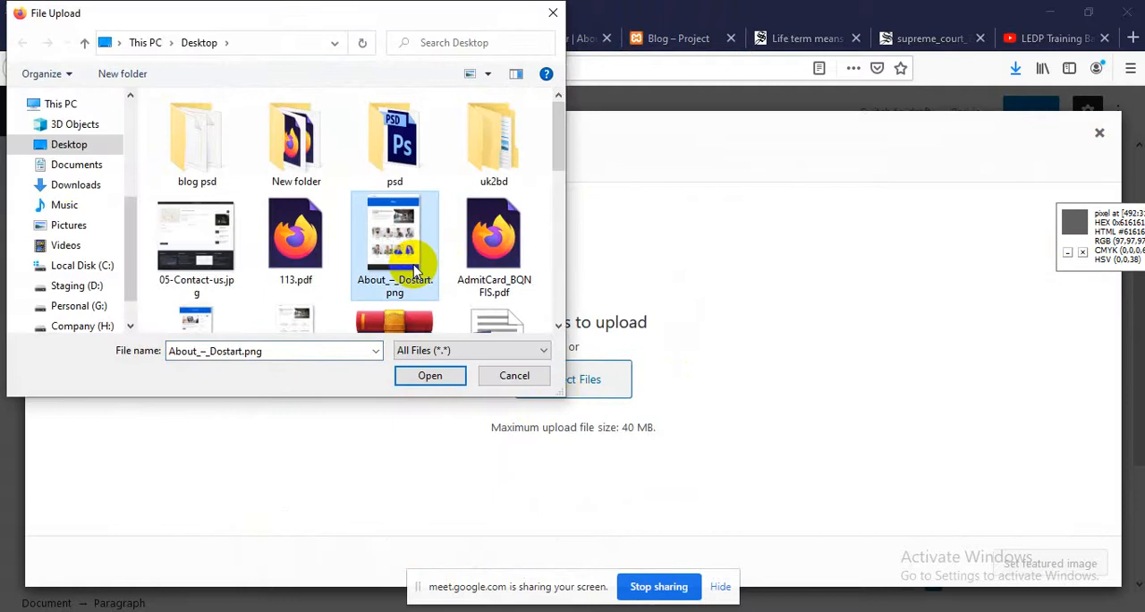
pyautogui.press('s')
pyautogui.press('s')
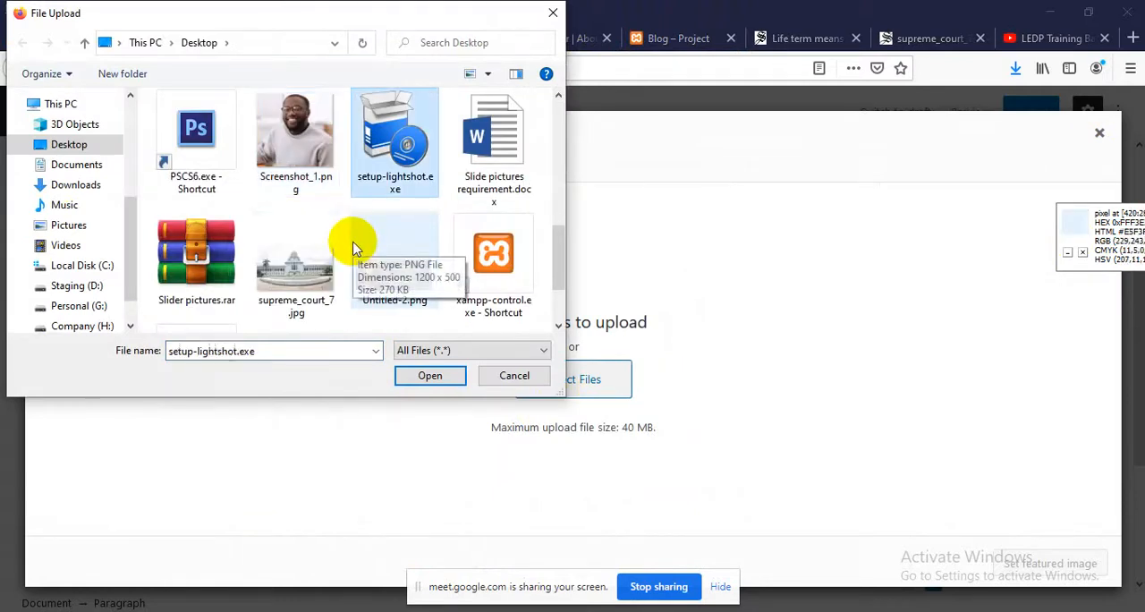
pyautogui.doubleClick(300, 278)
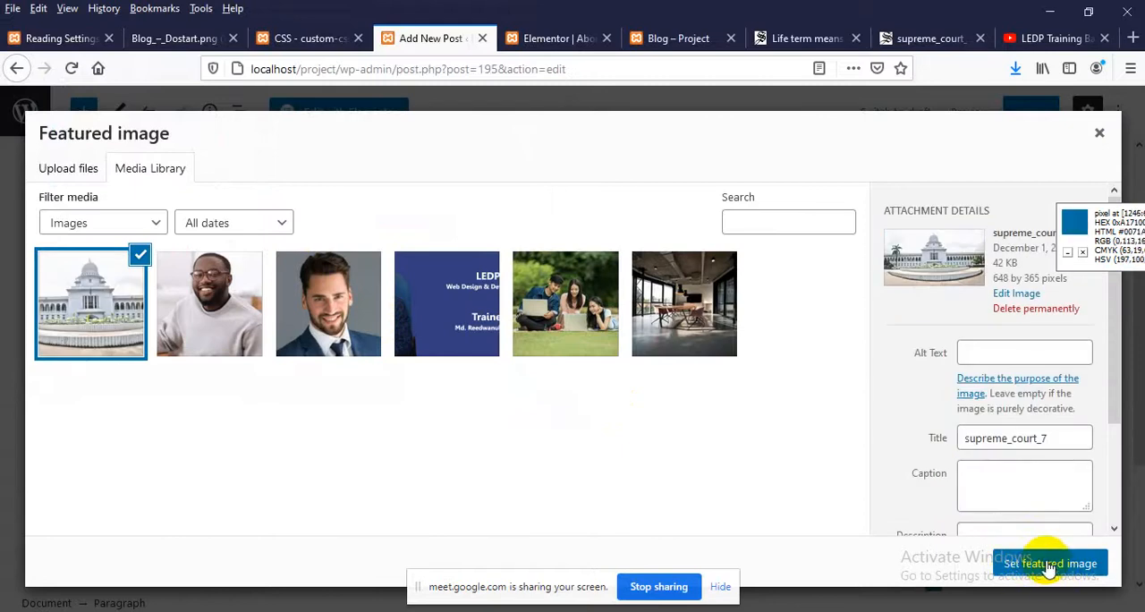
pyautogui.click(1048, 564)
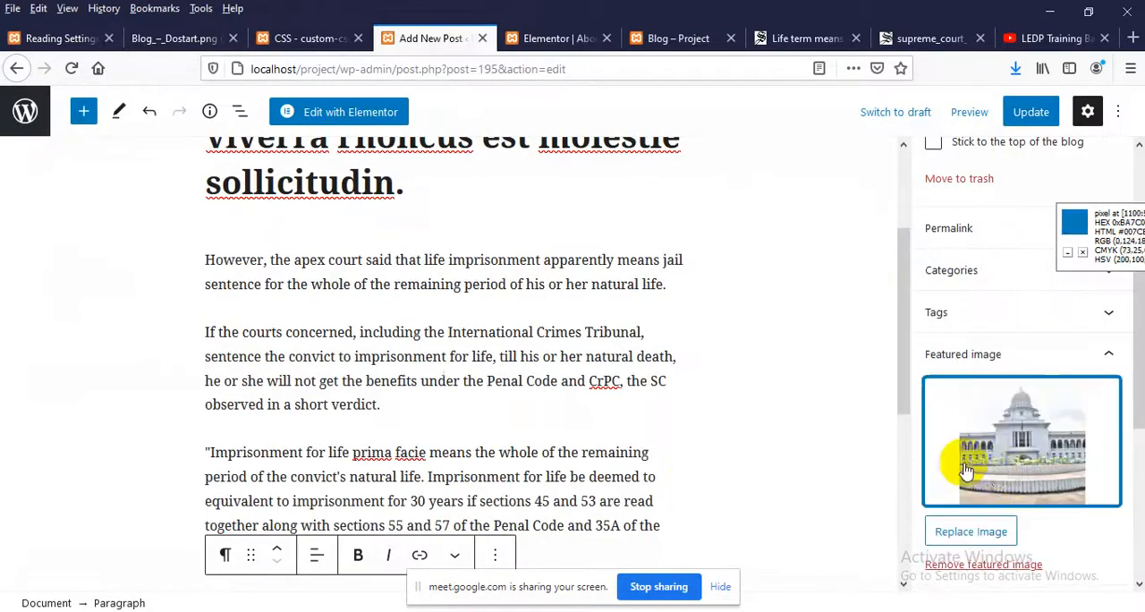
pyautogui.click(1030, 118)
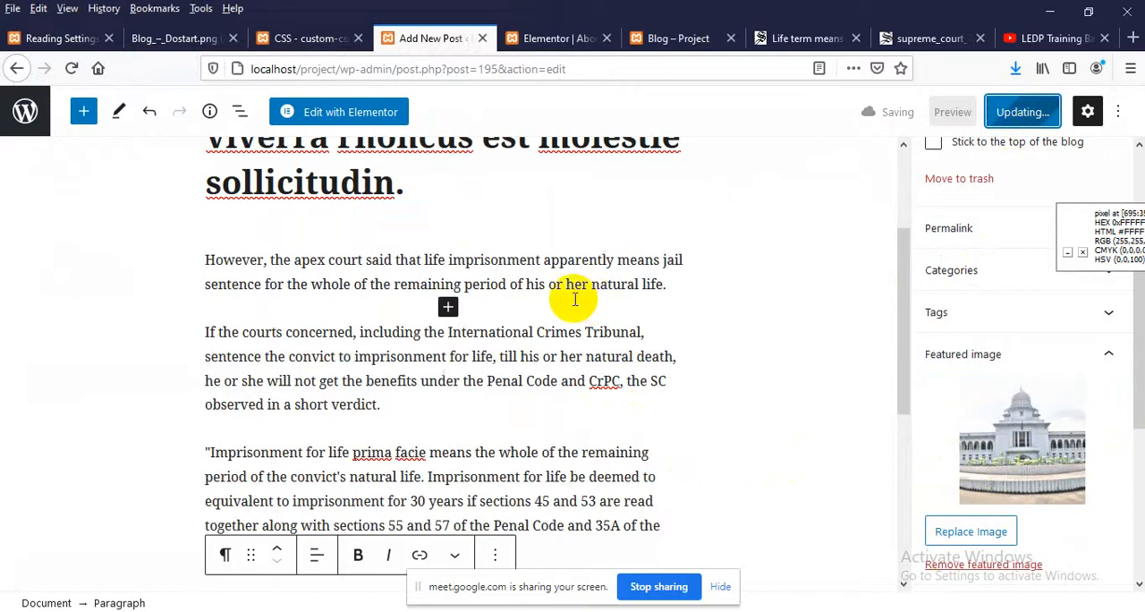
# Reload the Blog page and check how the featured image appears with the new post's title and excerpt
pyautogui.click(677, 36)
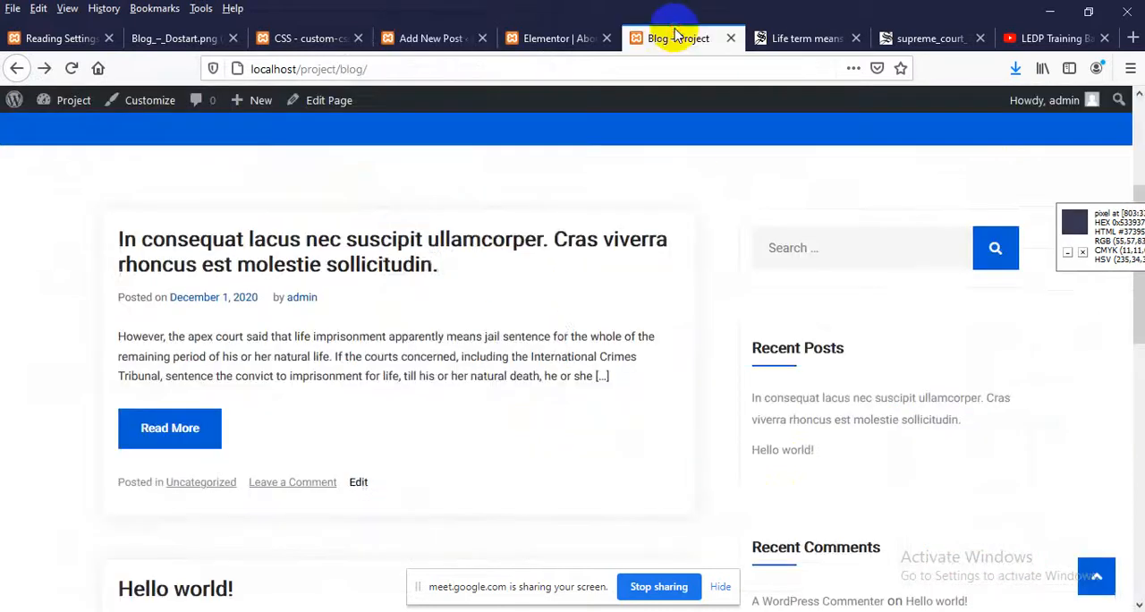
pyautogui.rightClick(379, 220)
pyautogui.click(494, 236)
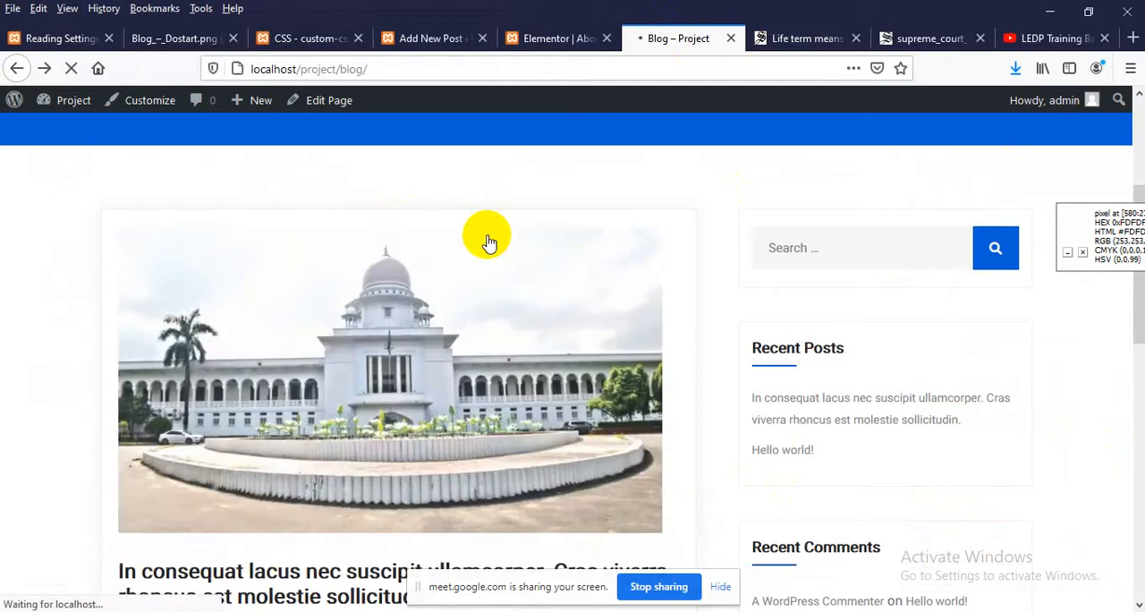
pyautogui.scroll(-2, 488, 244)
pyautogui.scroll(-3, 385, 322)
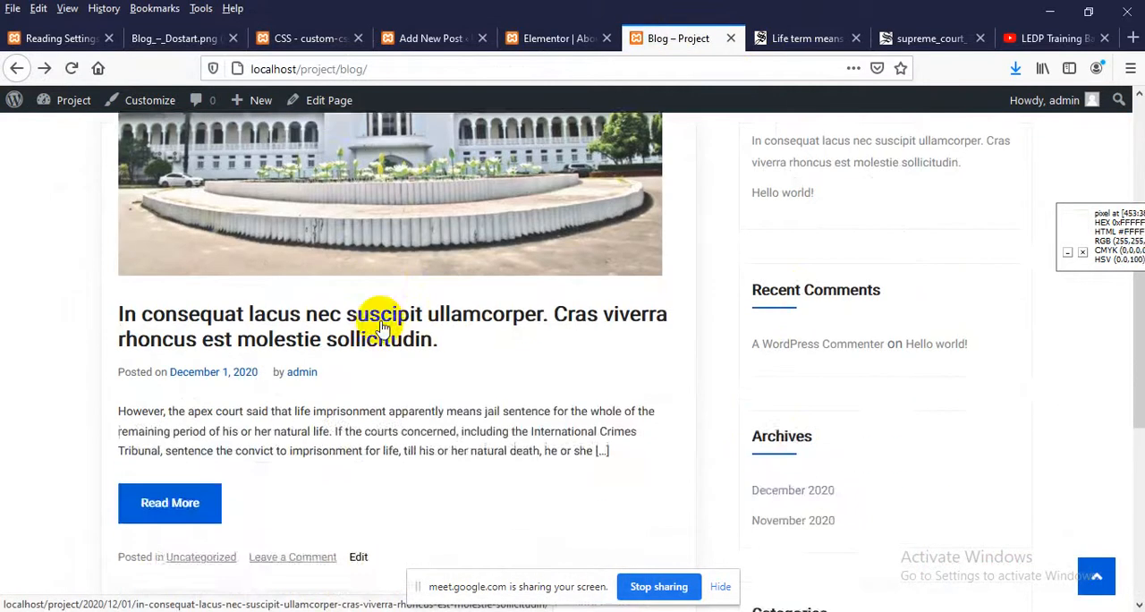
pyautogui.scroll(3, 366, 304)
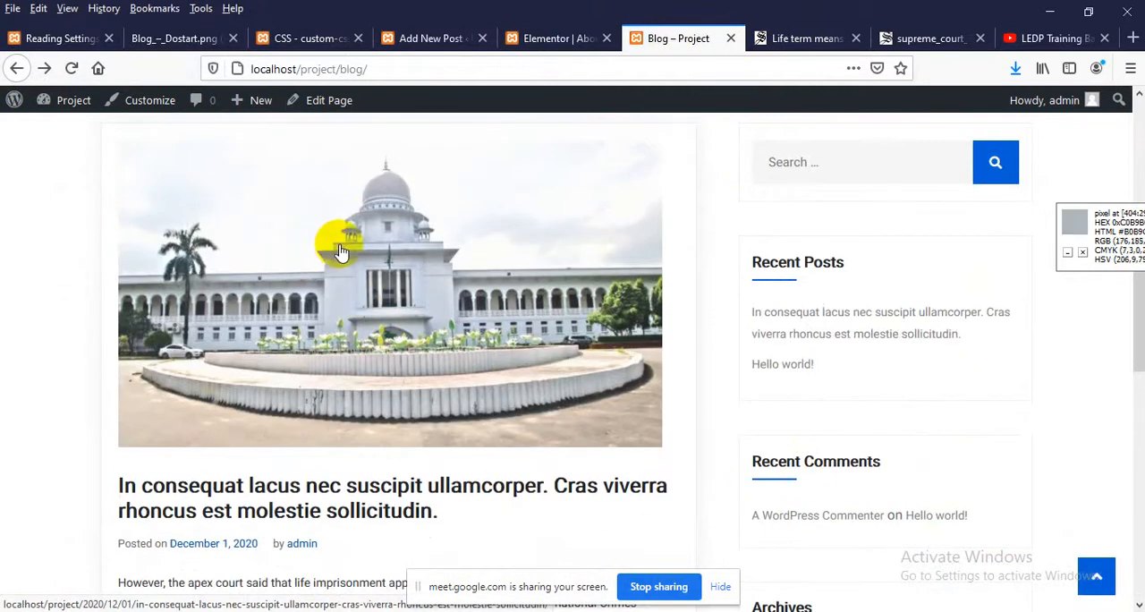
pyautogui.scroll(2, 357, 277)
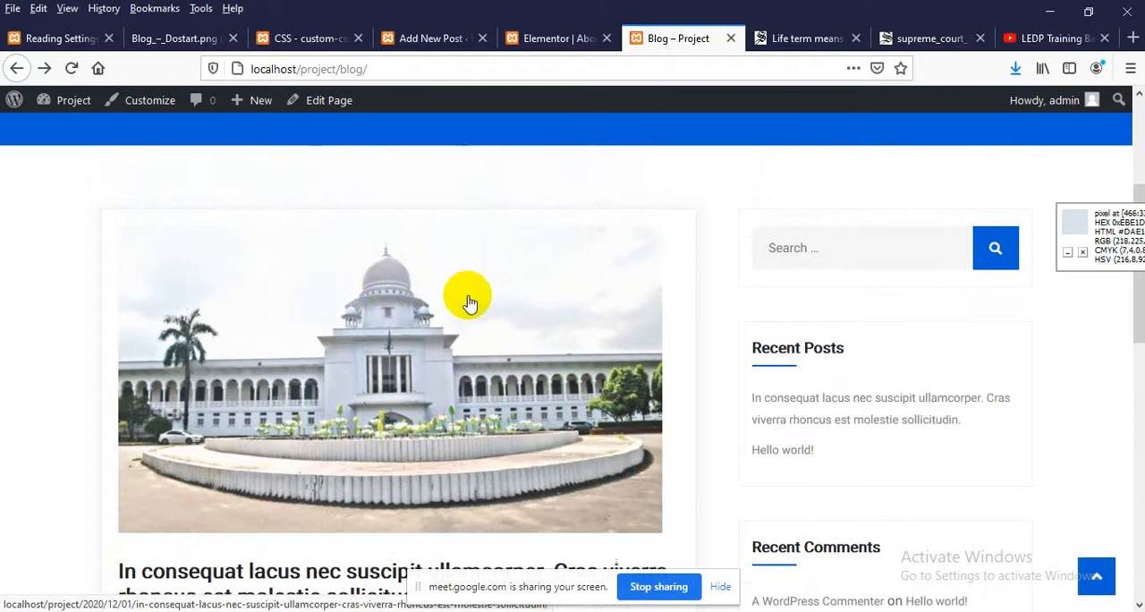
# Return to the post editor, open the supreme court post in Elementor, and look over its content down to the last paragraph
pyautogui.click(407, 38)
pyautogui.scroll(3, 376, 289)
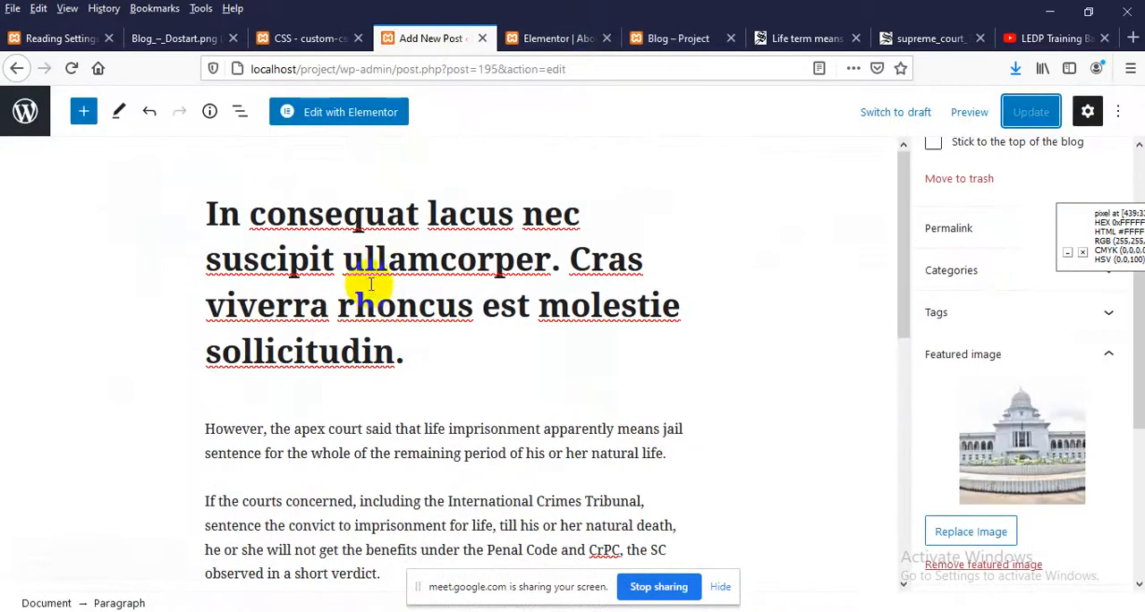
pyautogui.click(358, 119)
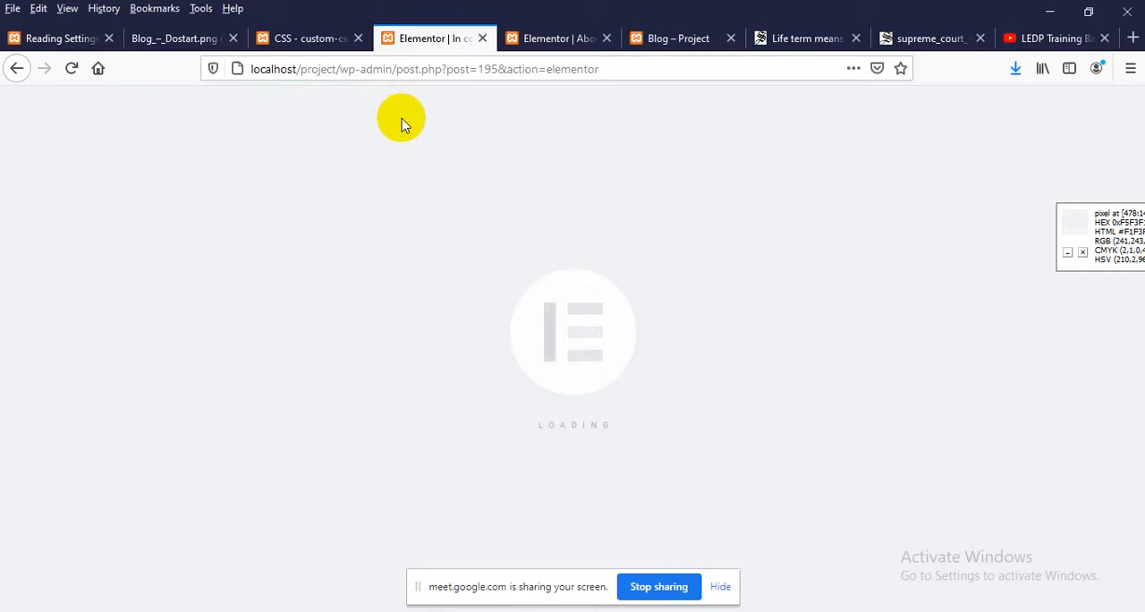
pyautogui.scroll(-3, 549, 212)
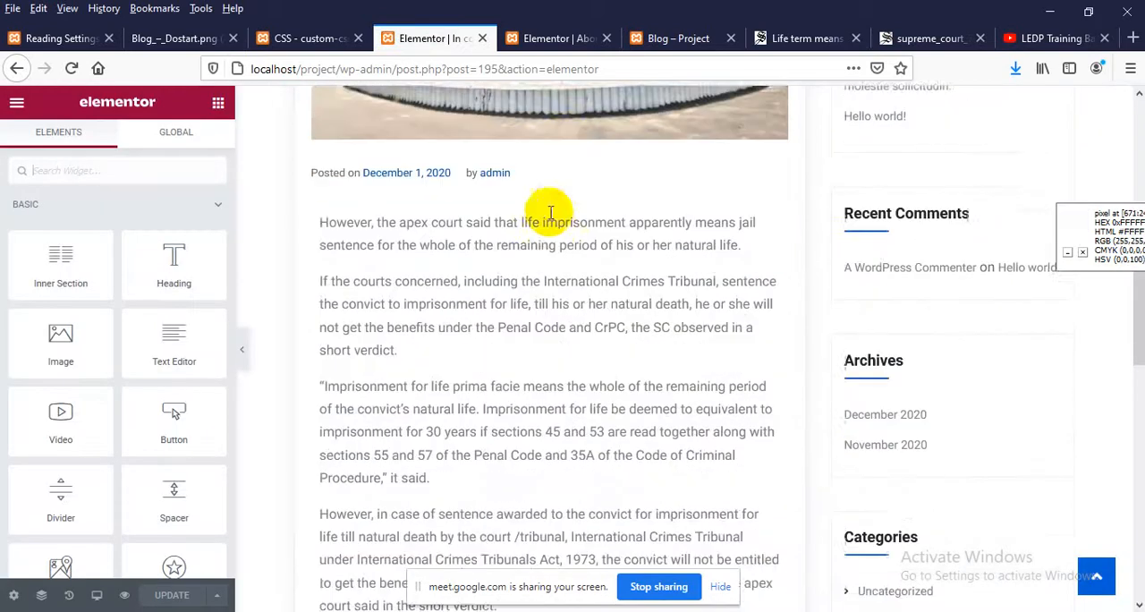
pyautogui.scroll(-2, 505, 299)
pyautogui.scroll(5, 518, 225)
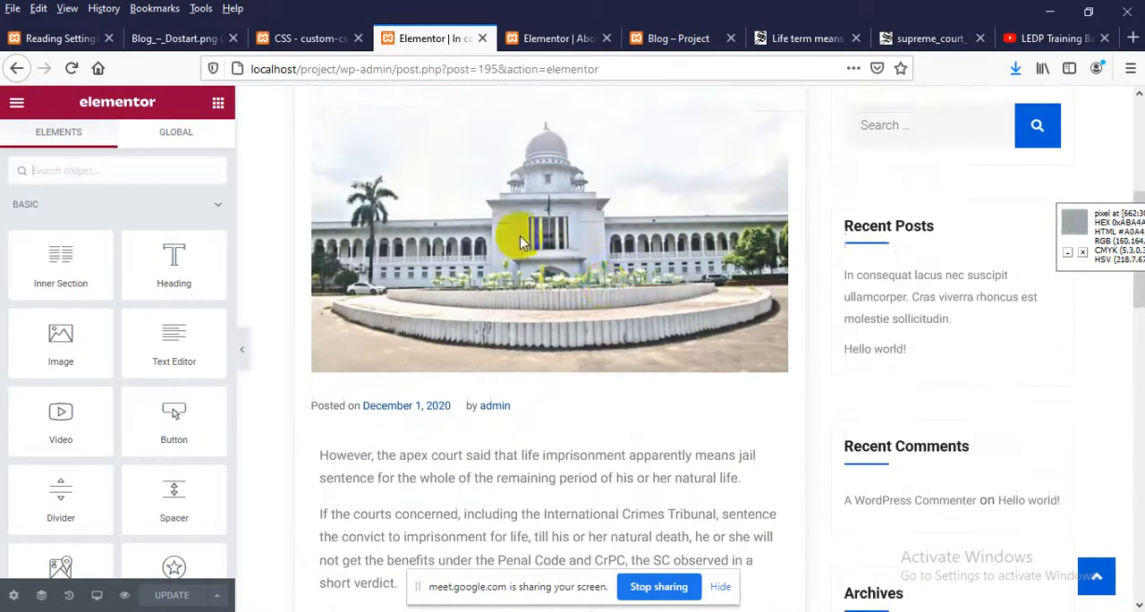
pyautogui.scroll(-5, 501, 251)
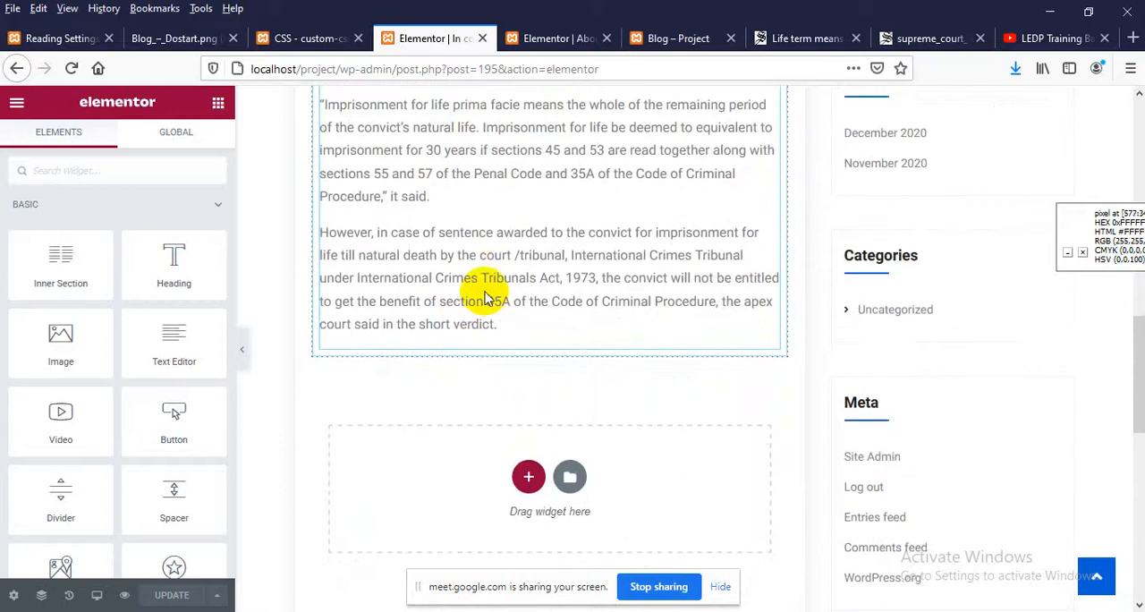
# Add a single-column section below the post's last paragraph and place an Image widget in it
pyautogui.click(528, 477)
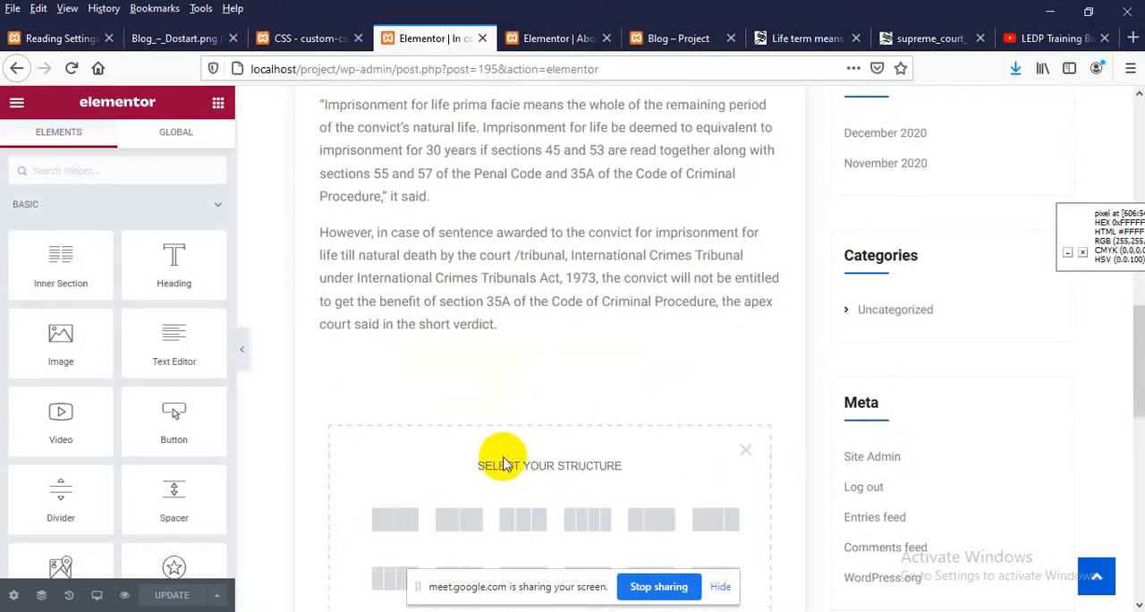
pyautogui.click(402, 530)
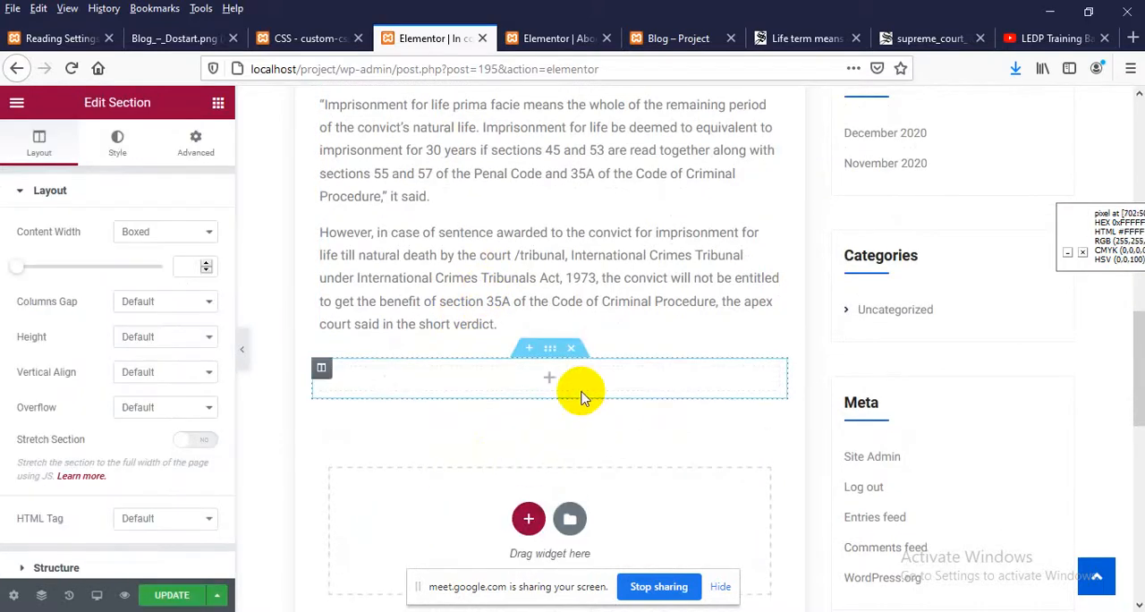
pyautogui.click(549, 382)
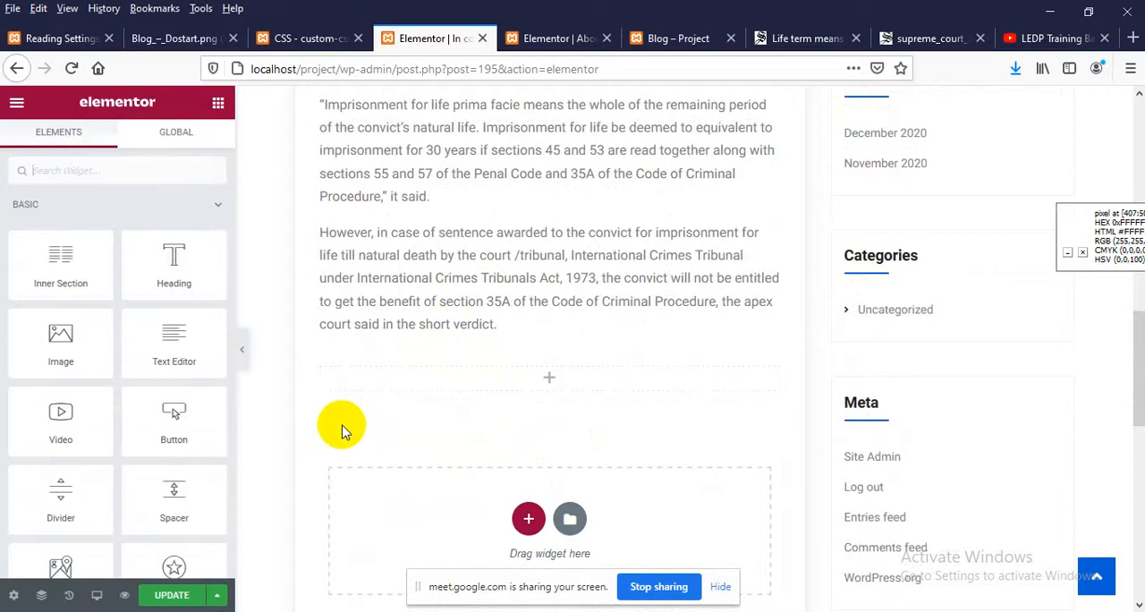
pyautogui.moveTo(82, 335); pyautogui.dragTo(524, 374)
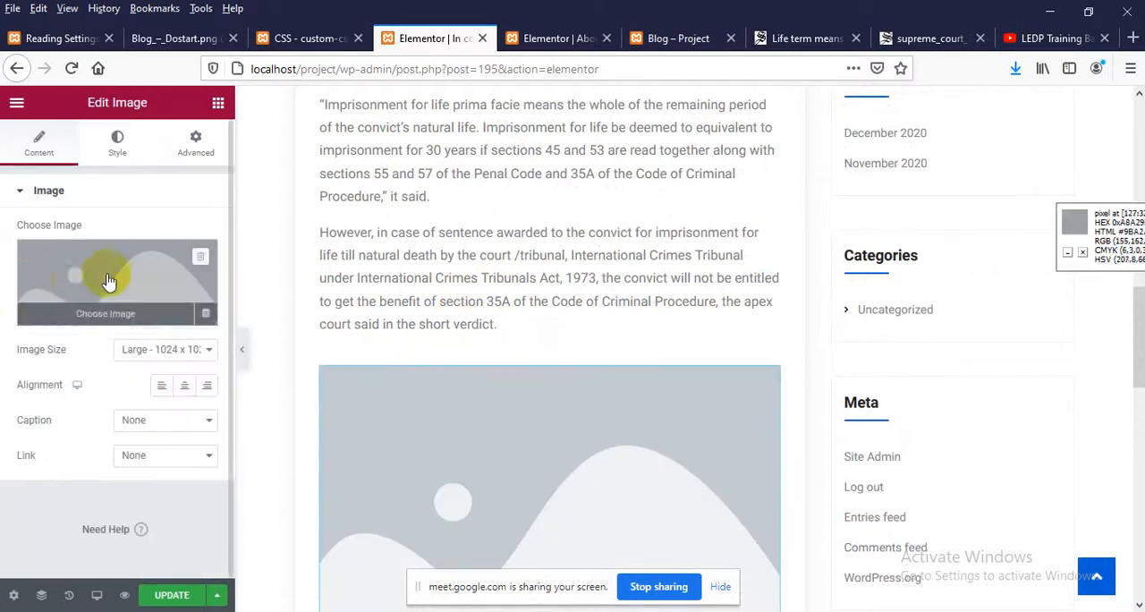
# Set the Image widget's picture to Untitled-2.png from the media library and update the post
pyautogui.click(102, 277)
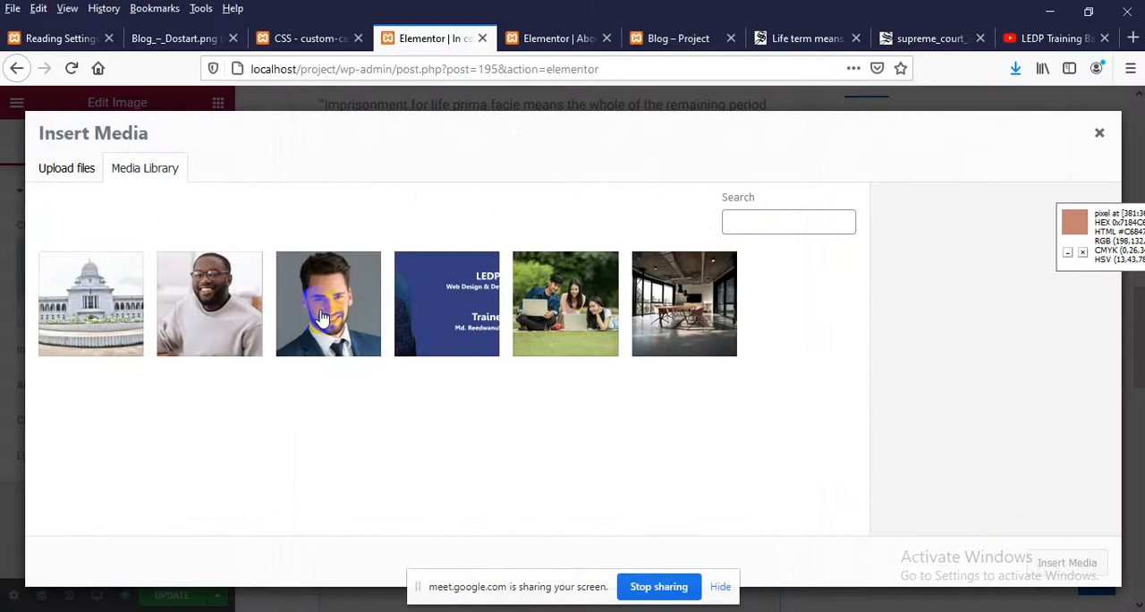
pyautogui.click(427, 296)
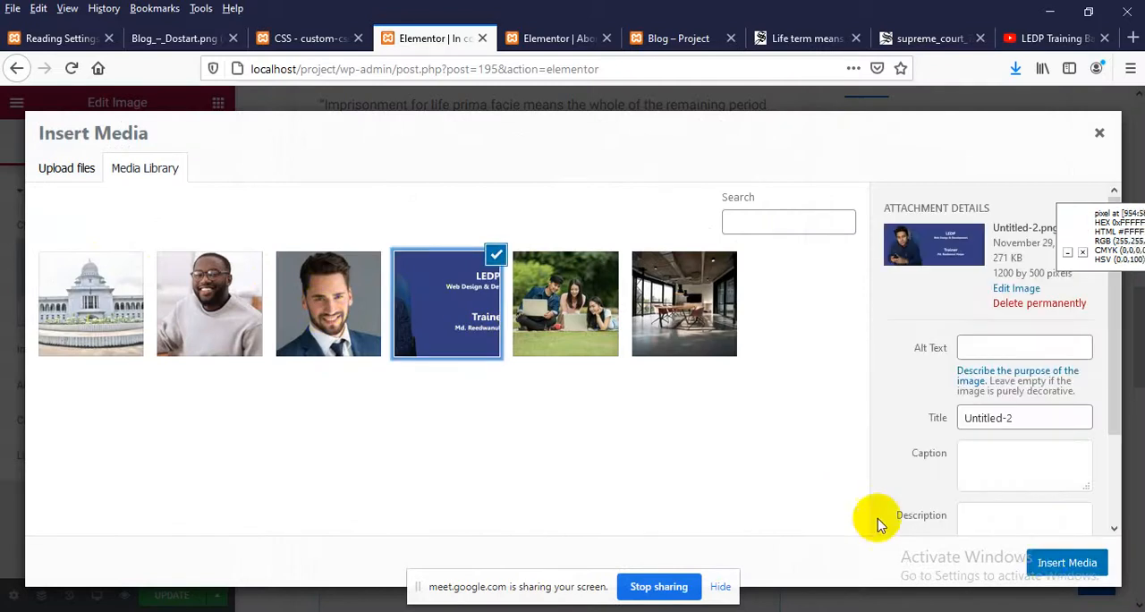
pyautogui.click(1067, 561)
pyautogui.scroll(-1, 283, 568)
pyautogui.click(176, 601)
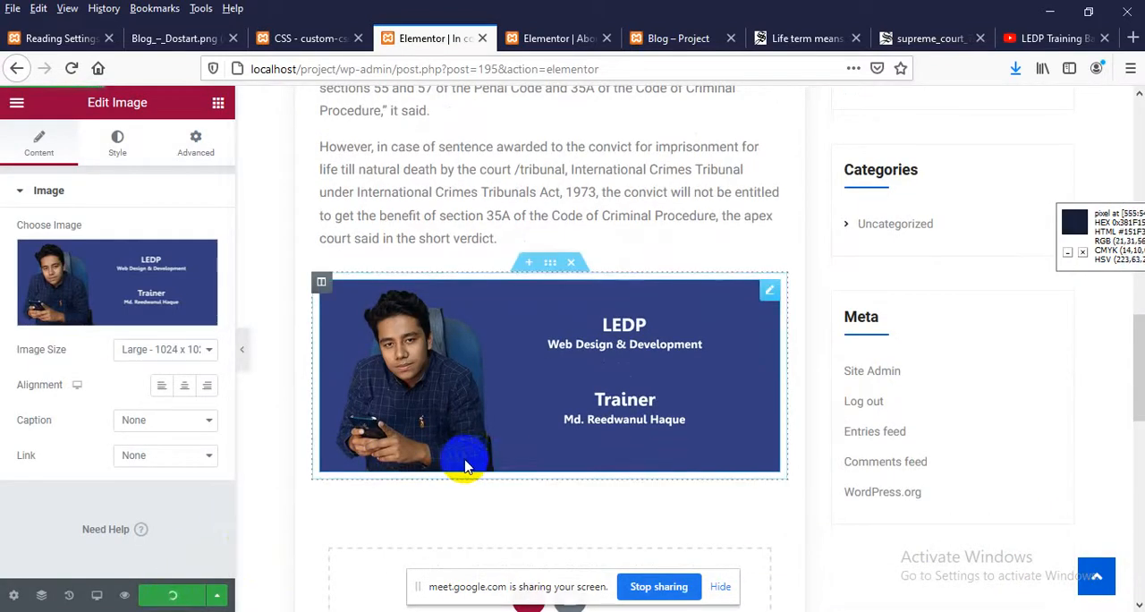
# Reload the Blog page and open the full supreme court post from its entry
pyautogui.click(677, 37)
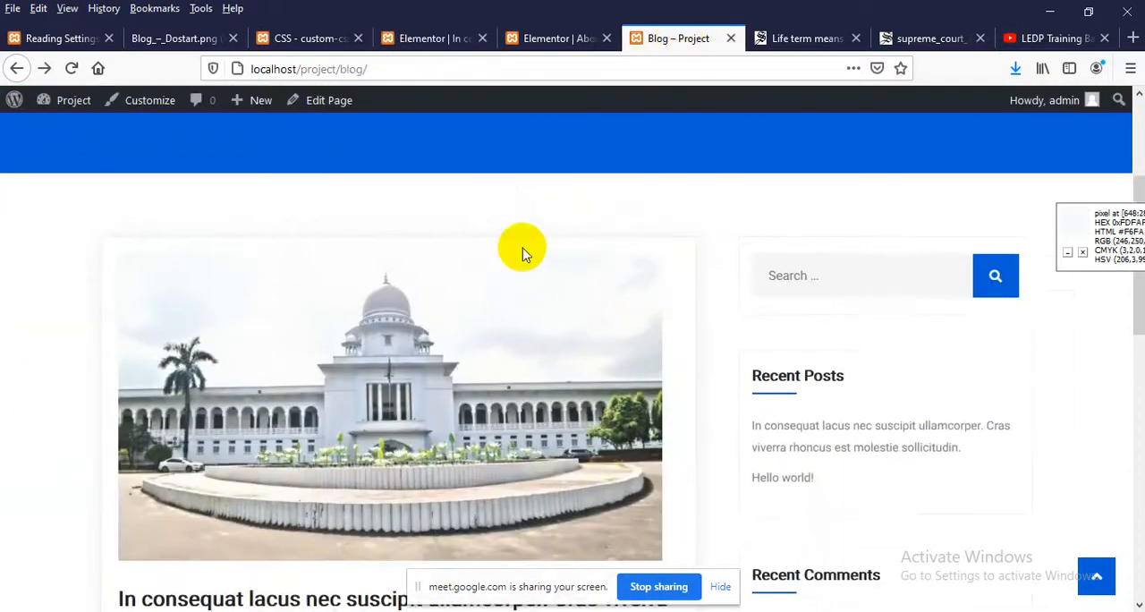
pyautogui.scroll(-4, 523, 253)
pyautogui.rightClick(4, 308)
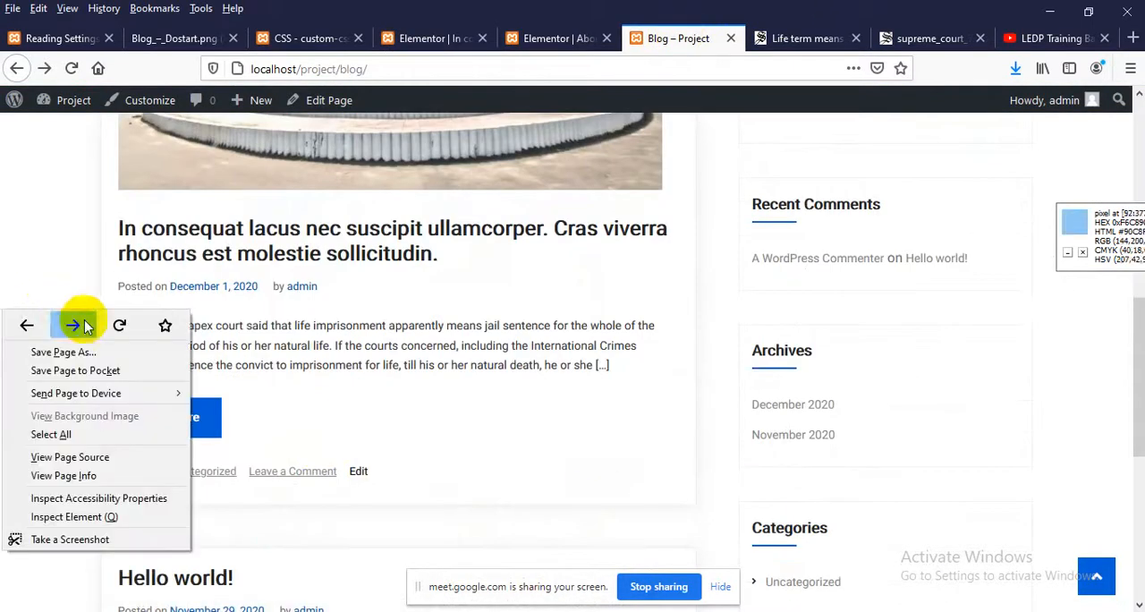
pyautogui.click(116, 326)
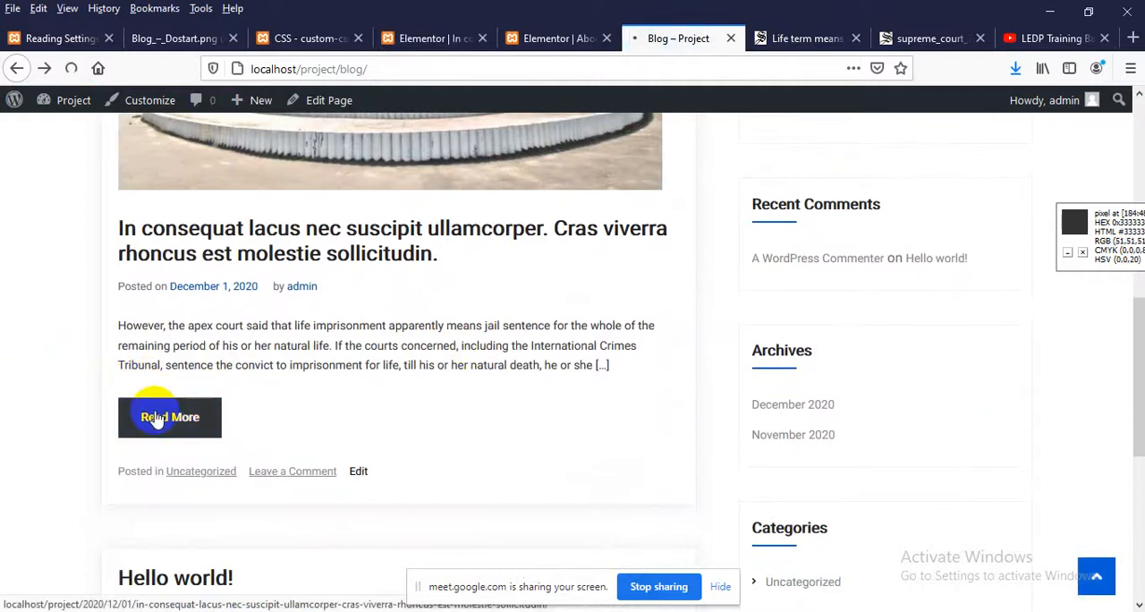
pyautogui.click(392, 347)
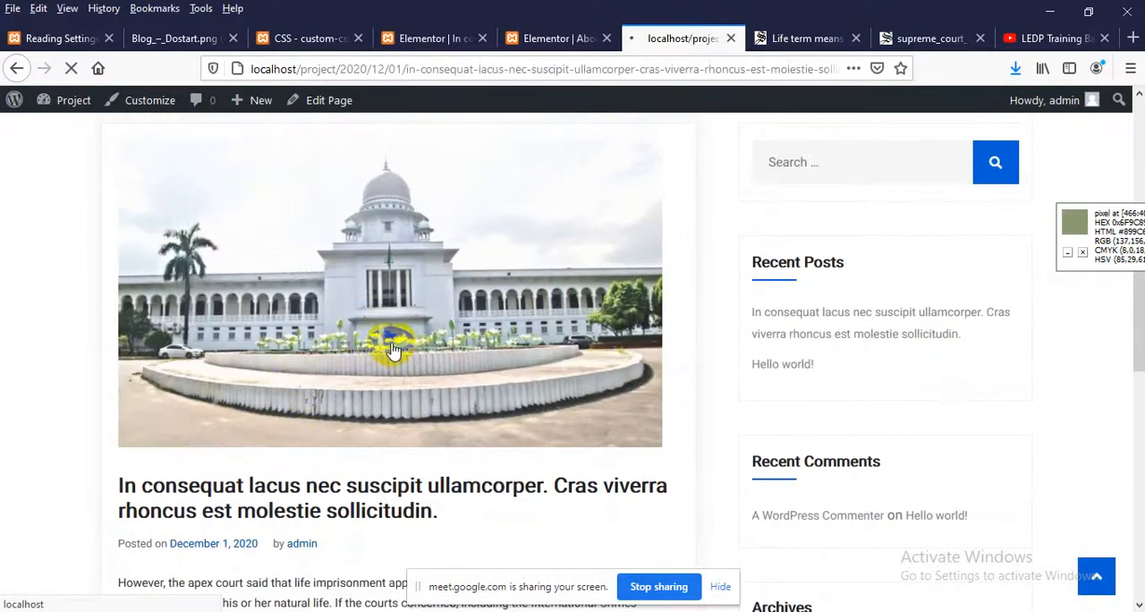
# Examine the full post page, checking the body paragraphs, the banner image below them, and the comment form
pyautogui.scroll(-10, 403, 331)
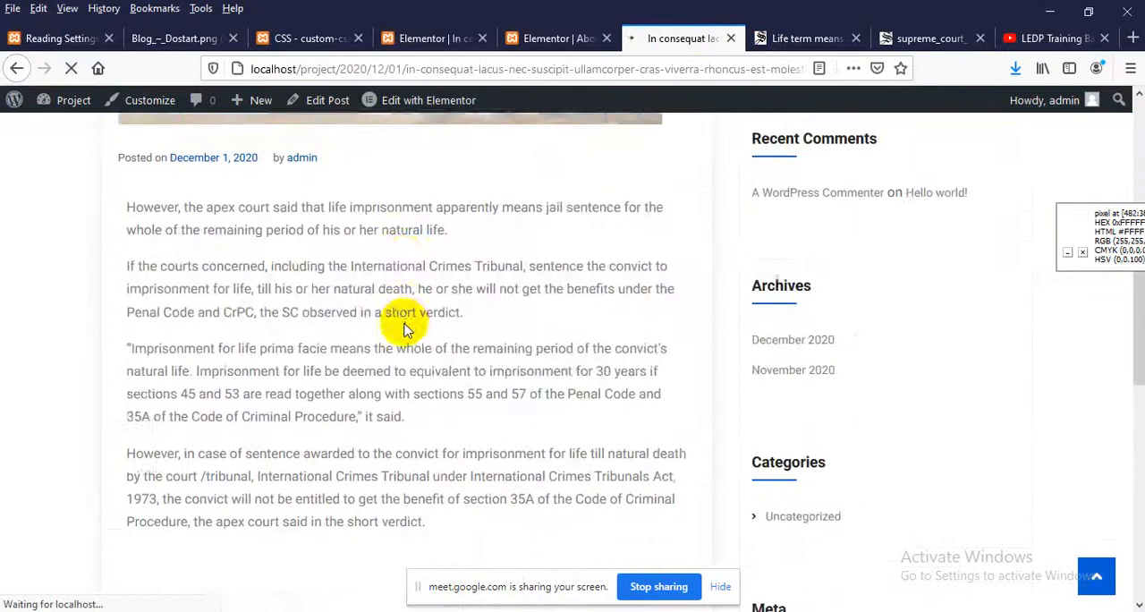
pyautogui.scroll(-3, 352, 427)
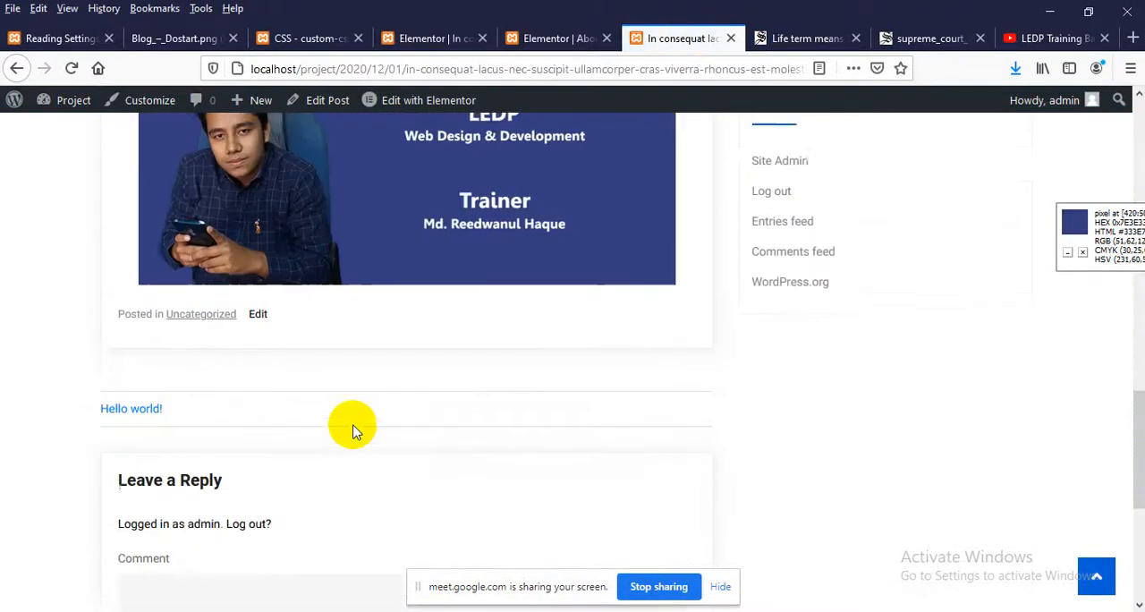
pyautogui.scroll(1, 353, 427)
pyautogui.scroll(2, 353, 428)
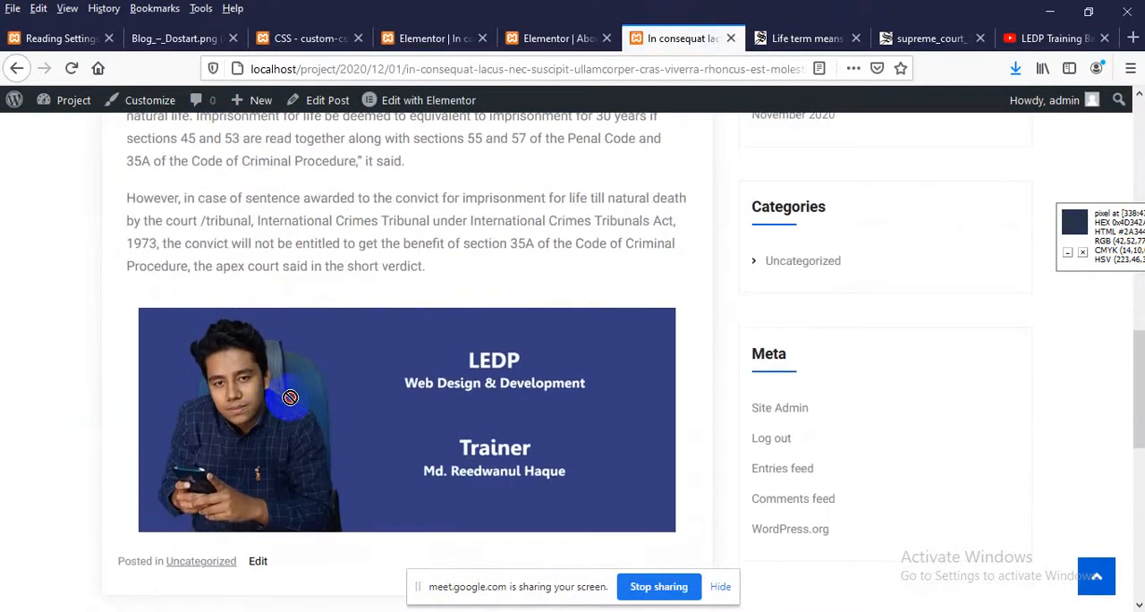
pyautogui.scroll(1, 324, 403)
pyautogui.scroll(-6, 323, 402)
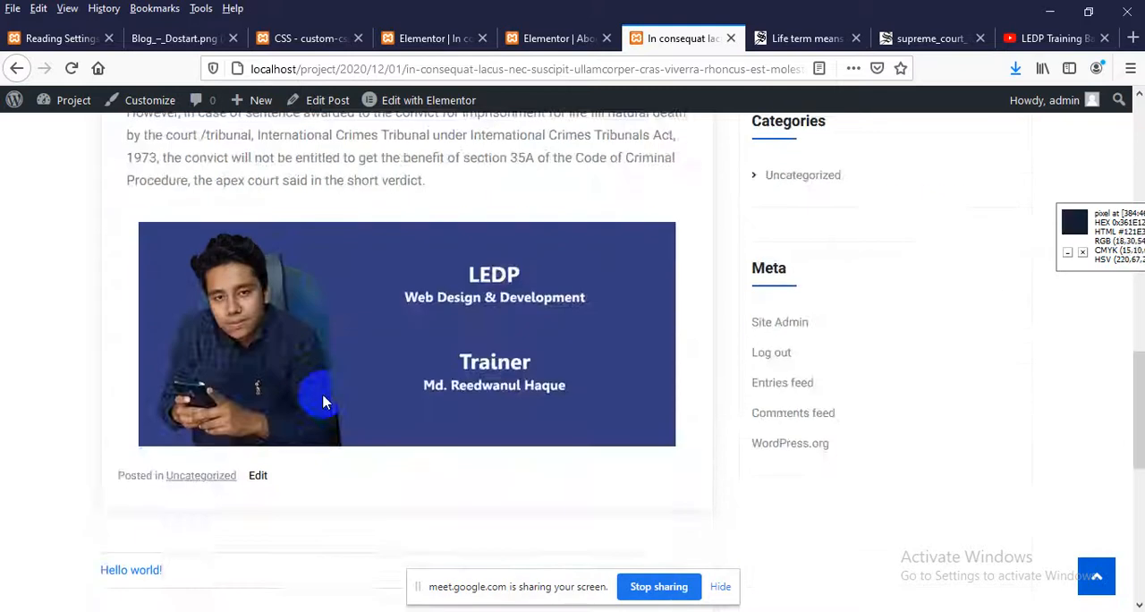
pyautogui.scroll(2, 195, 301)
pyautogui.scroll(-3, 147, 455)
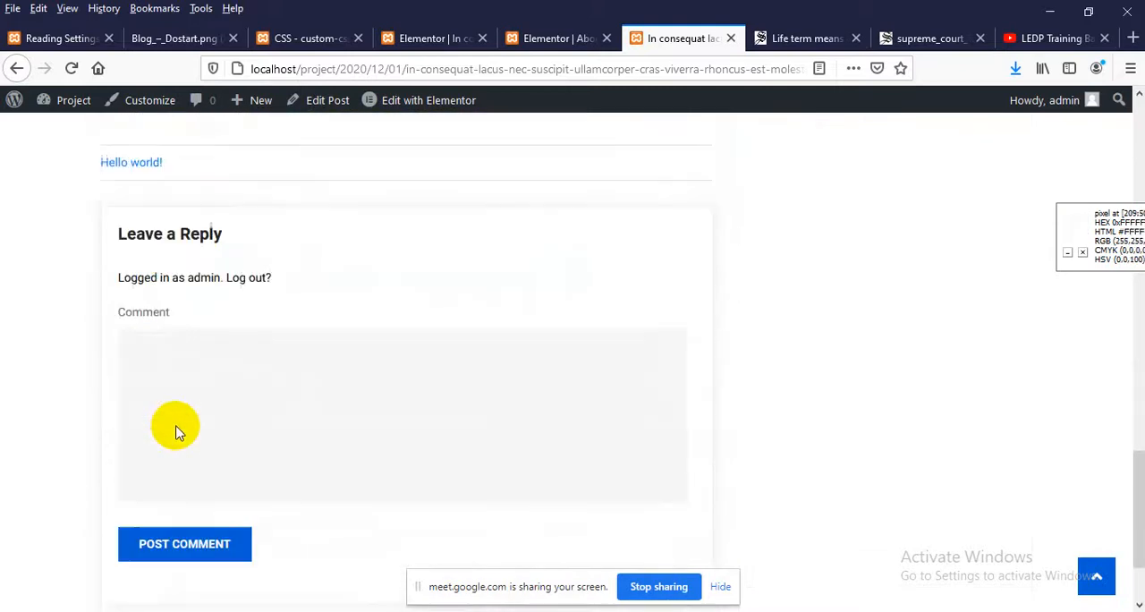
pyautogui.scroll(8, 189, 386)
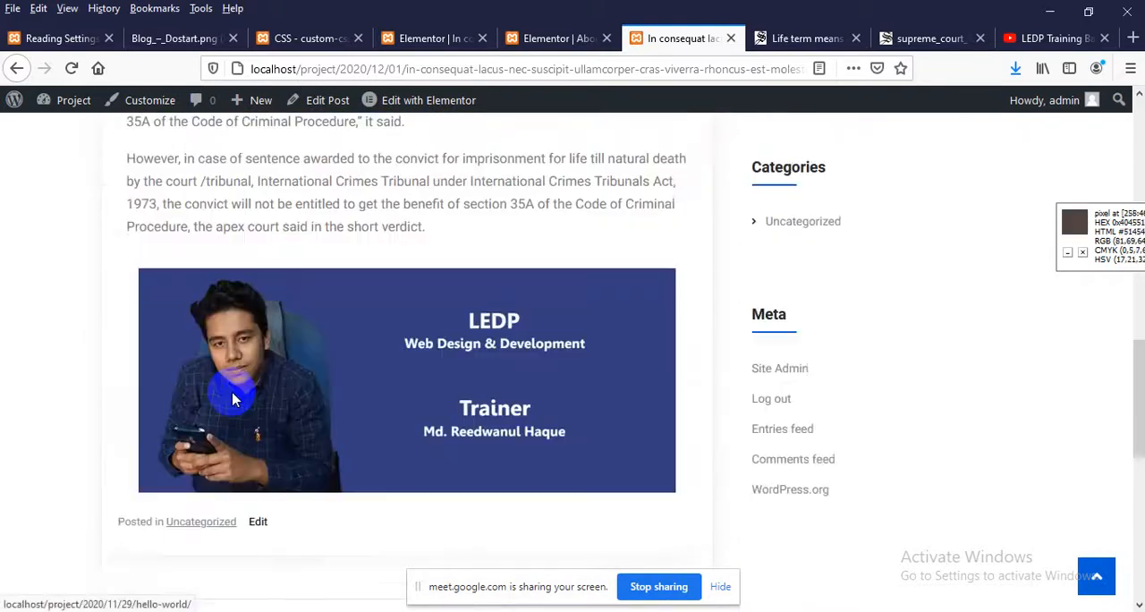
# Copy the post's web address and load it in a new private window
pyautogui.click(586, 70)
pyautogui.rightClick(586, 70)
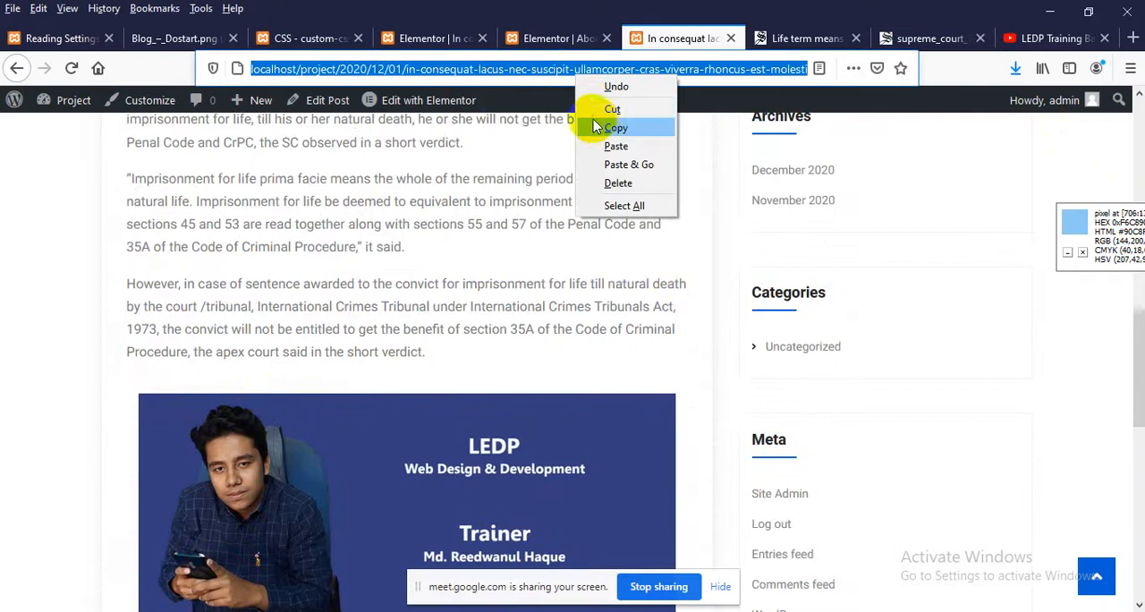
pyautogui.click(608, 124)
pyautogui.click(1130, 68)
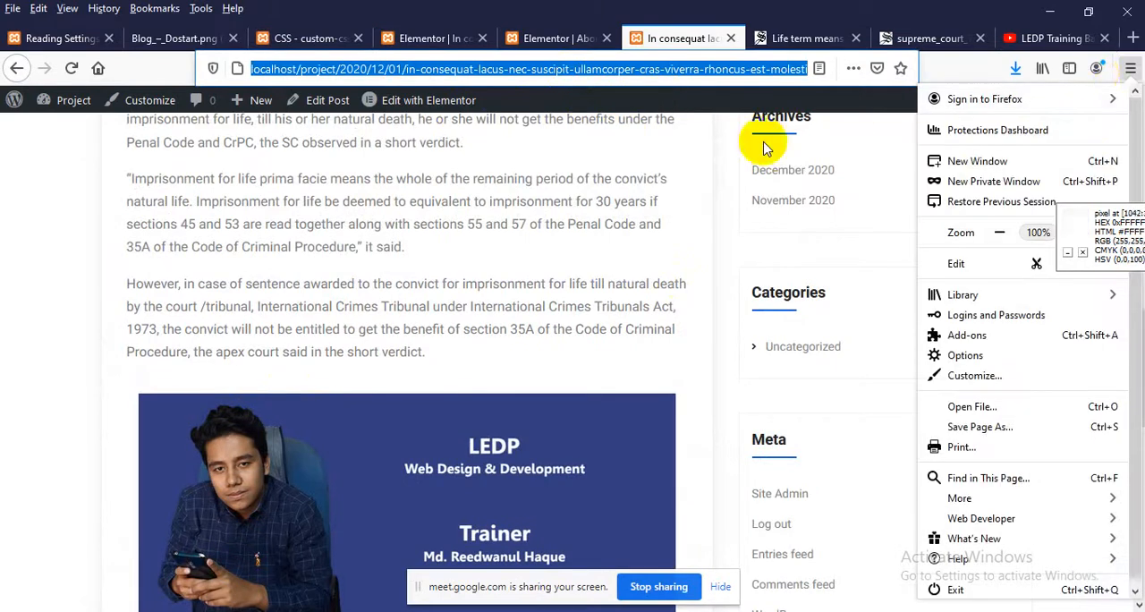
pyautogui.click(596, 187)
pyautogui.scroll(3, 961, 123)
pyautogui.scroll(-7, 268, 357)
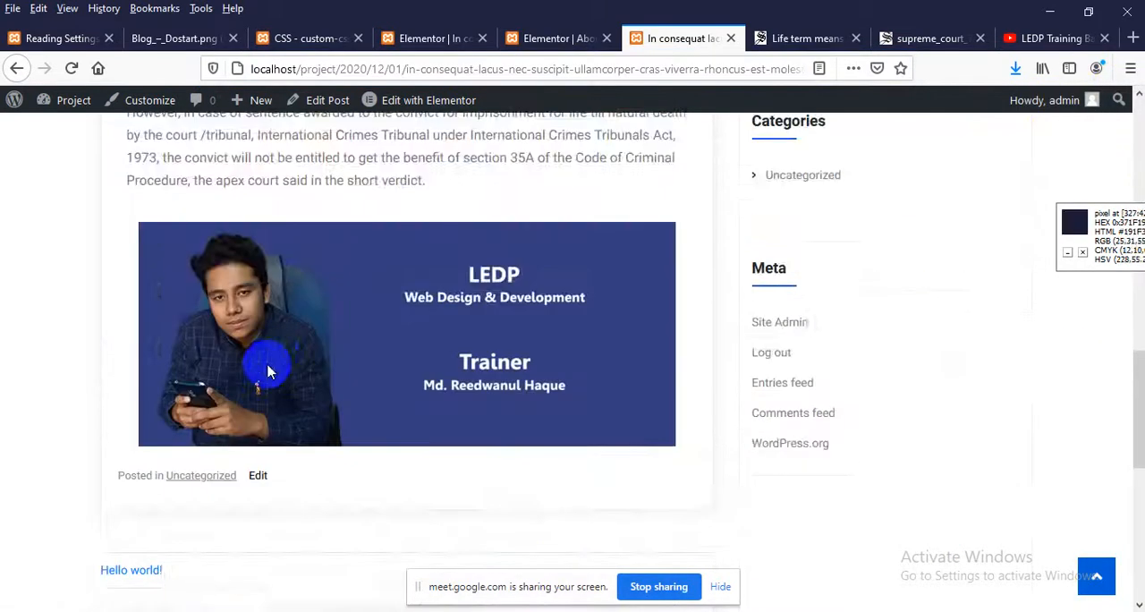
pyautogui.click(1131, 68)
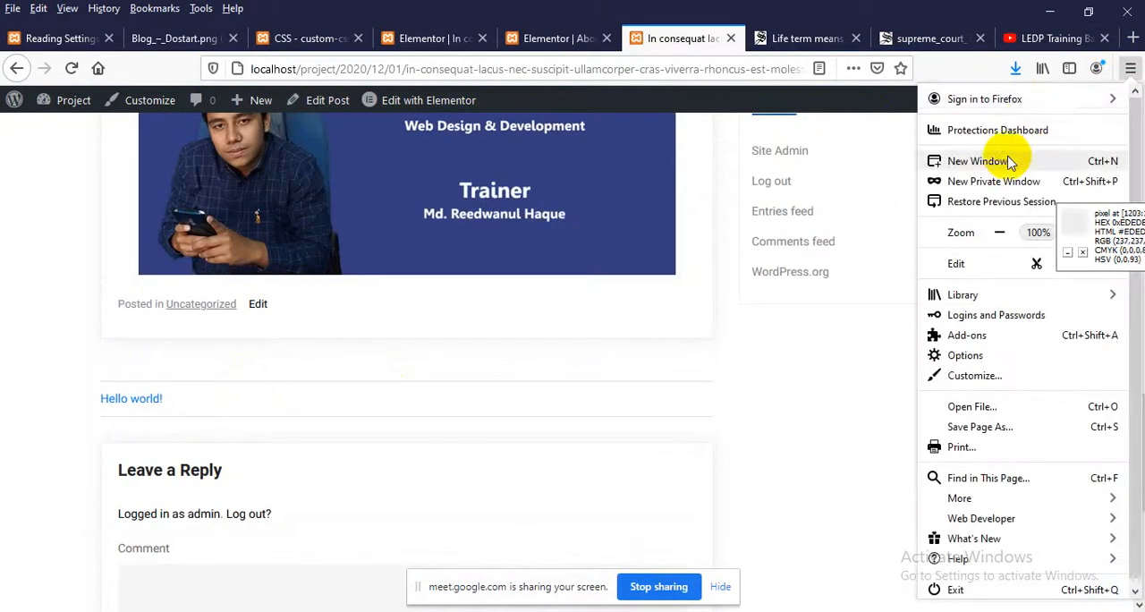
pyautogui.click(984, 181)
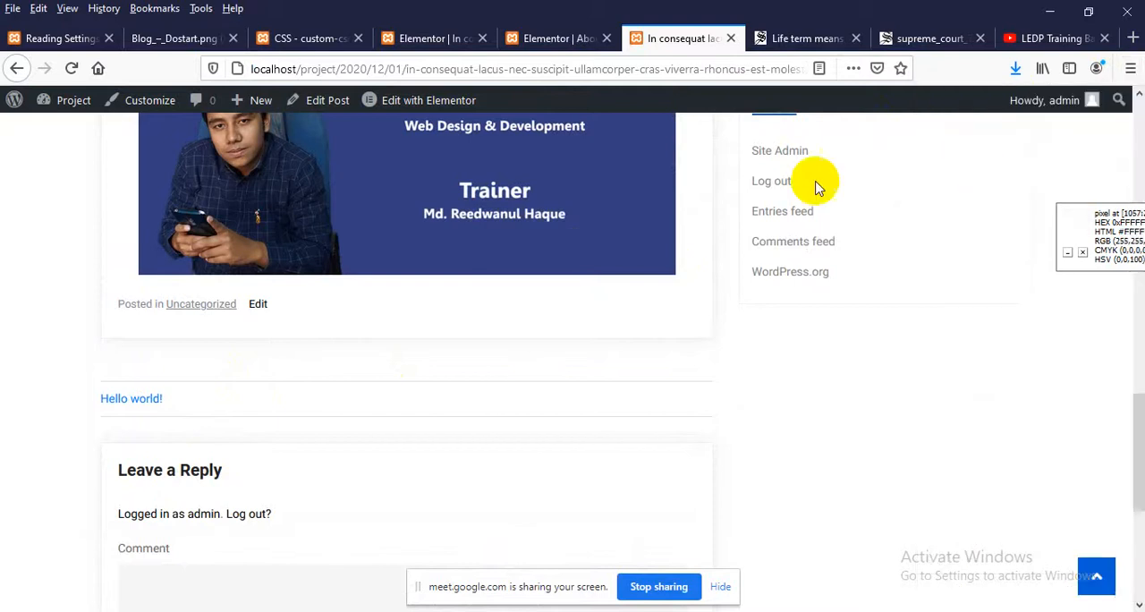
pyautogui.rightClick(312, 77)
pyautogui.click(334, 162)
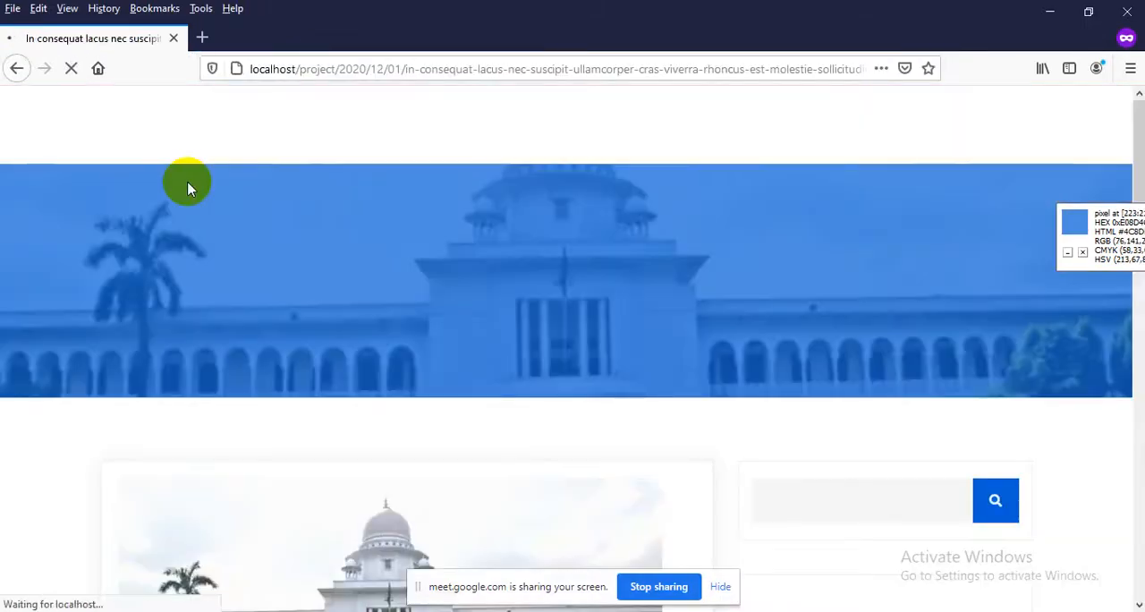
# Examine the post as a logged-out visitor, checking its body text, the banner image, and the comment form's fields
pyautogui.scroll(-10, 212, 209)
pyautogui.scroll(-6, 214, 217)
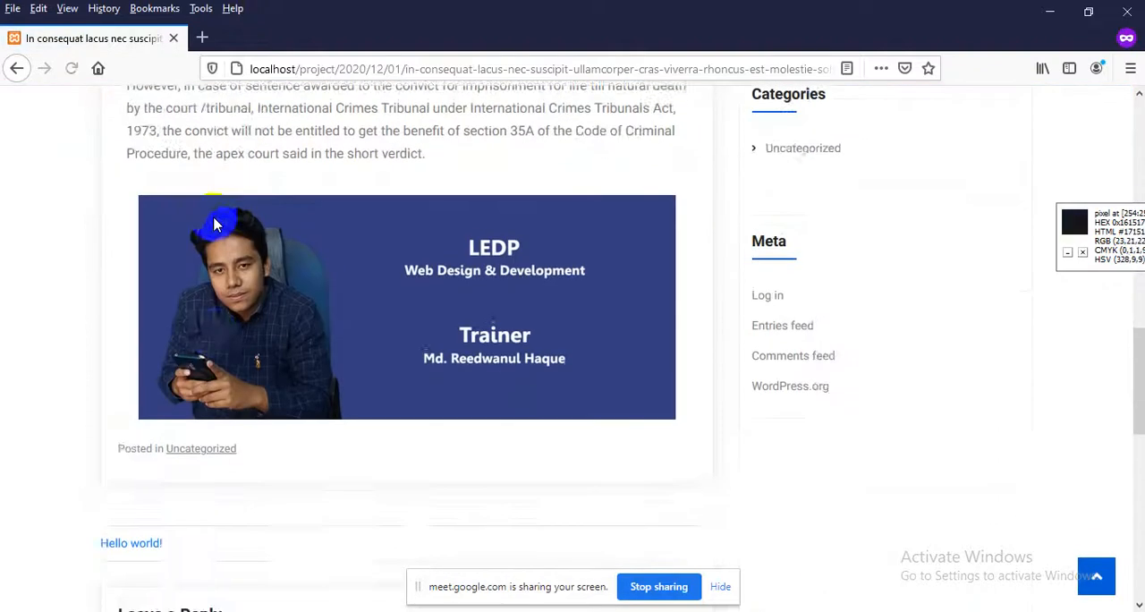
pyautogui.scroll(-2, 166, 332)
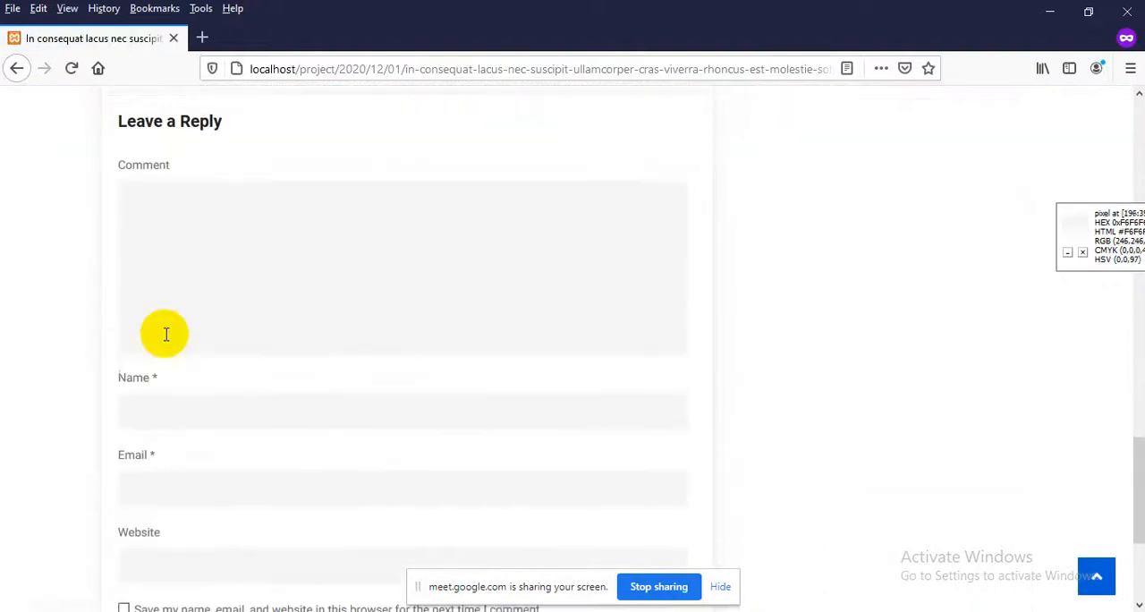
pyautogui.scroll(3, 199, 355)
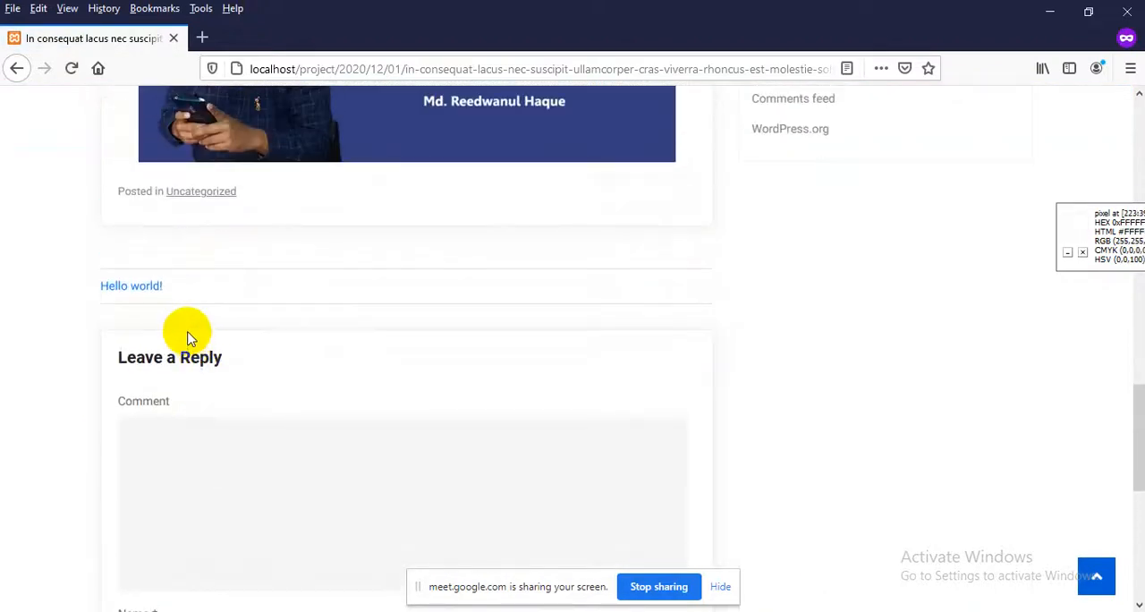
pyautogui.scroll(-1, 189, 336)
pyautogui.scroll(15, 191, 334)
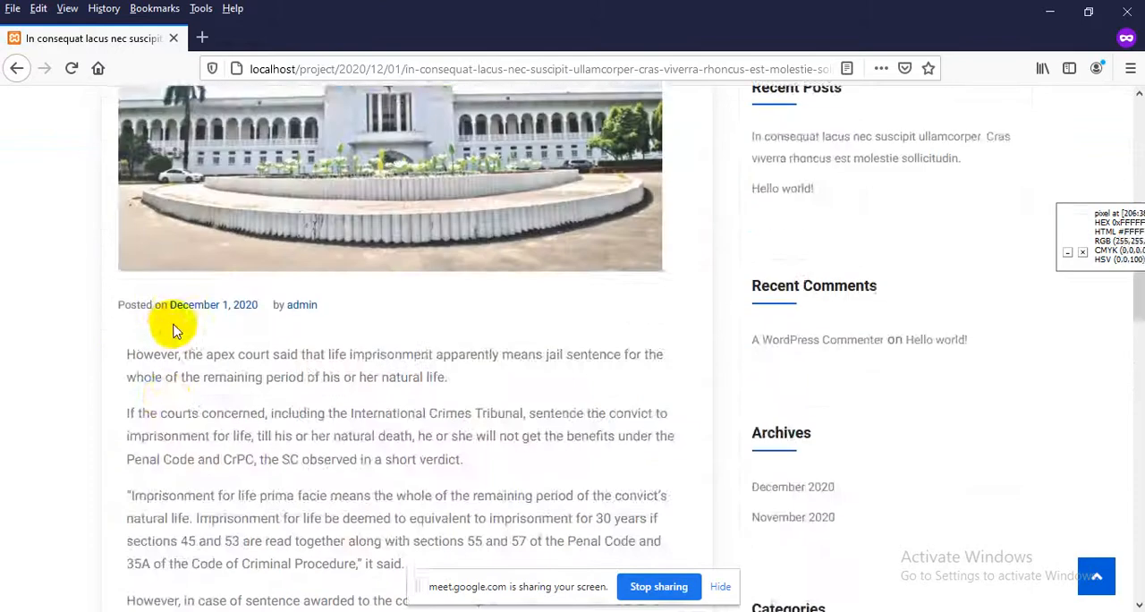
pyautogui.scroll(-2, 170, 331)
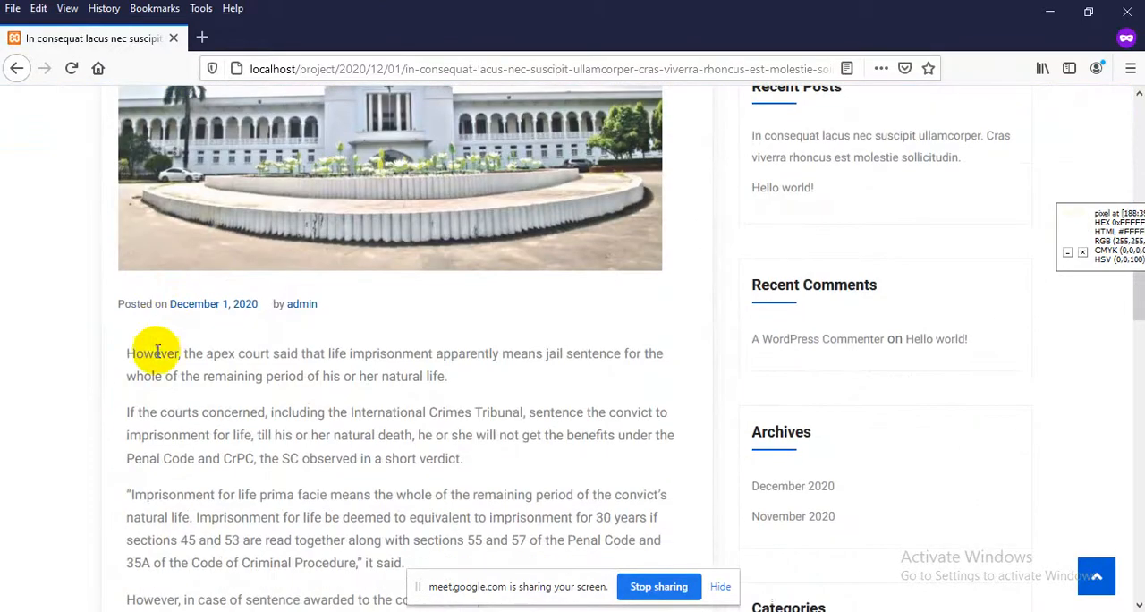
pyautogui.scroll(-4, 286, 368)
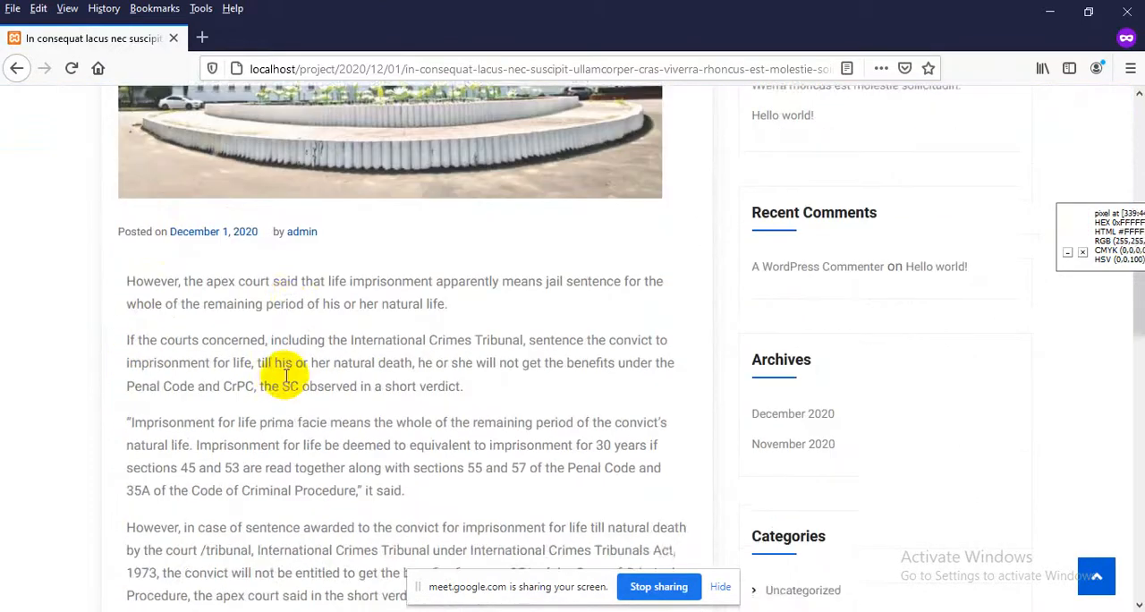
pyautogui.scroll(-1, 352, 391)
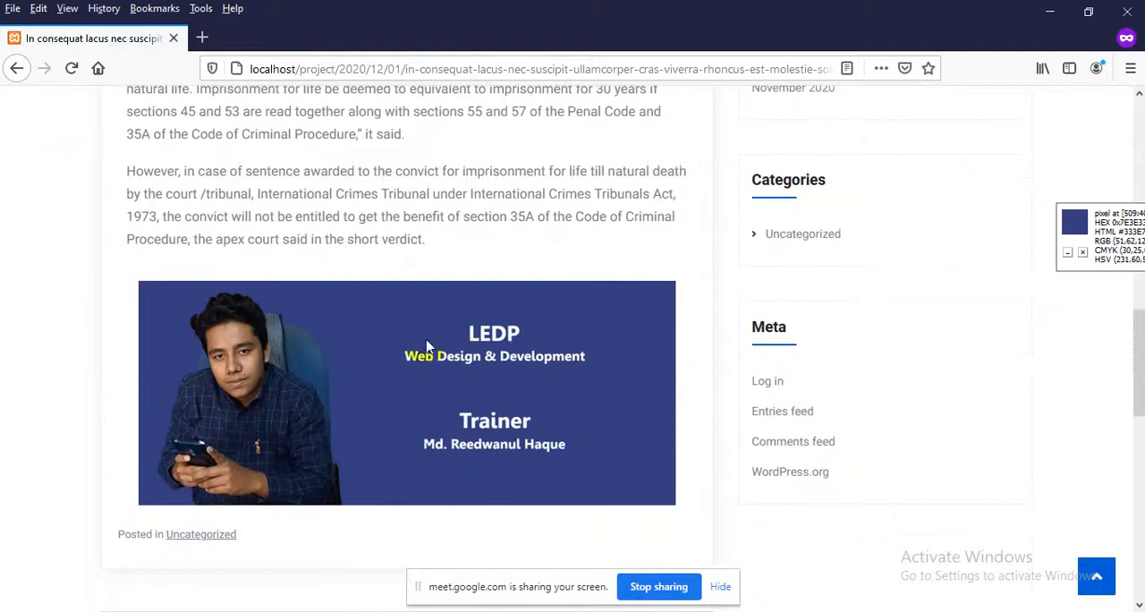
# Enter "Yes good post" as the comment in the reply form below the post
pyautogui.scroll(-2, 420, 335)
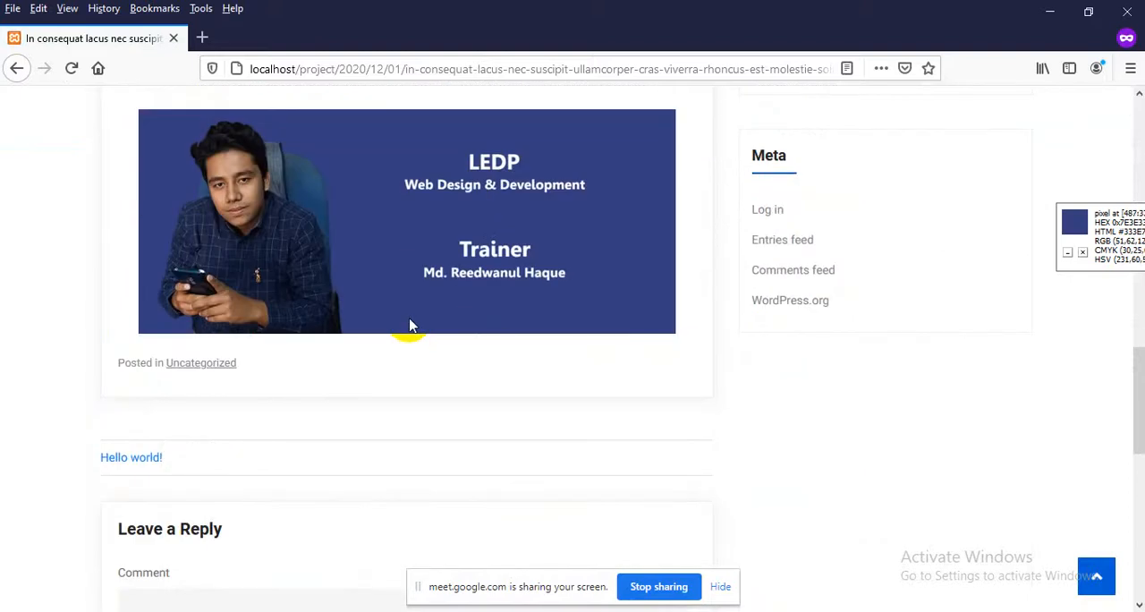
pyautogui.scroll(7, 439, 298)
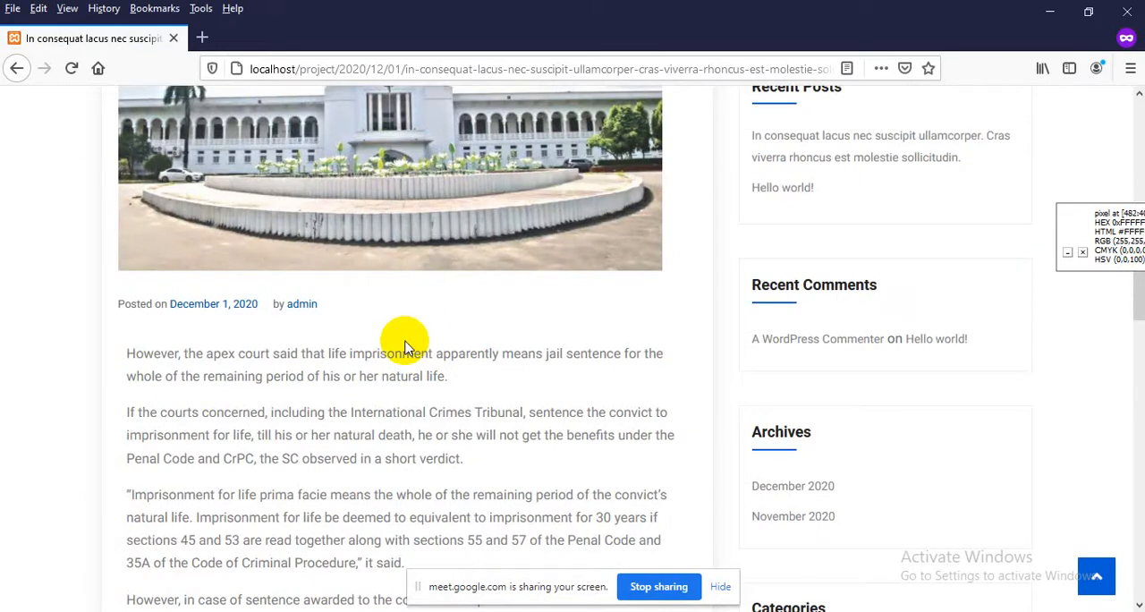
pyautogui.scroll(3, 404, 347)
pyautogui.scroll(-10, 396, 327)
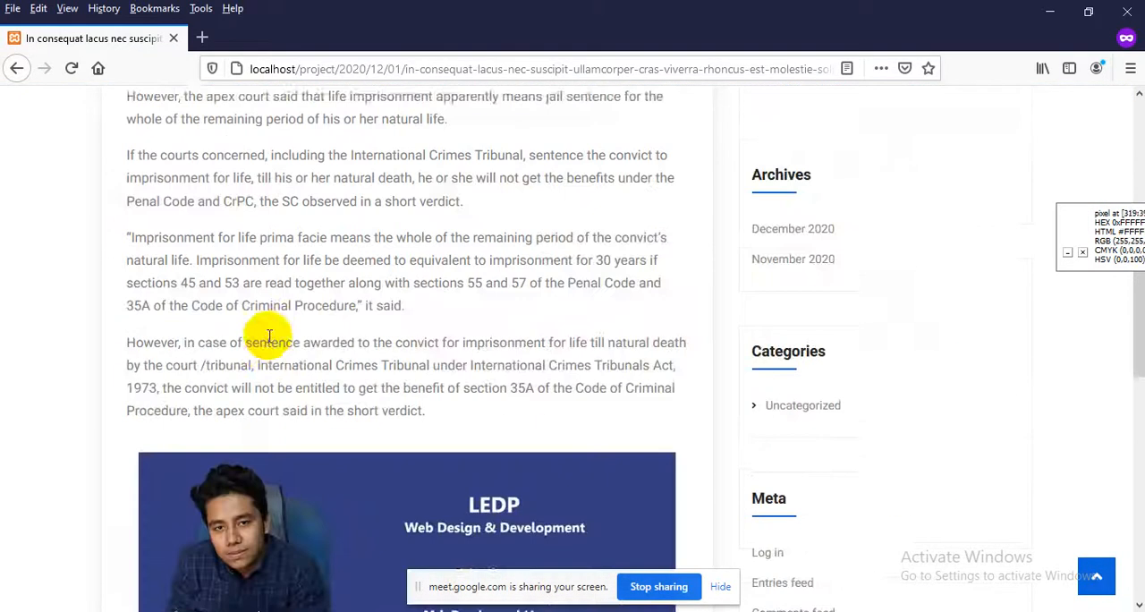
pyautogui.scroll(-4, 272, 343)
pyautogui.click(206, 298)
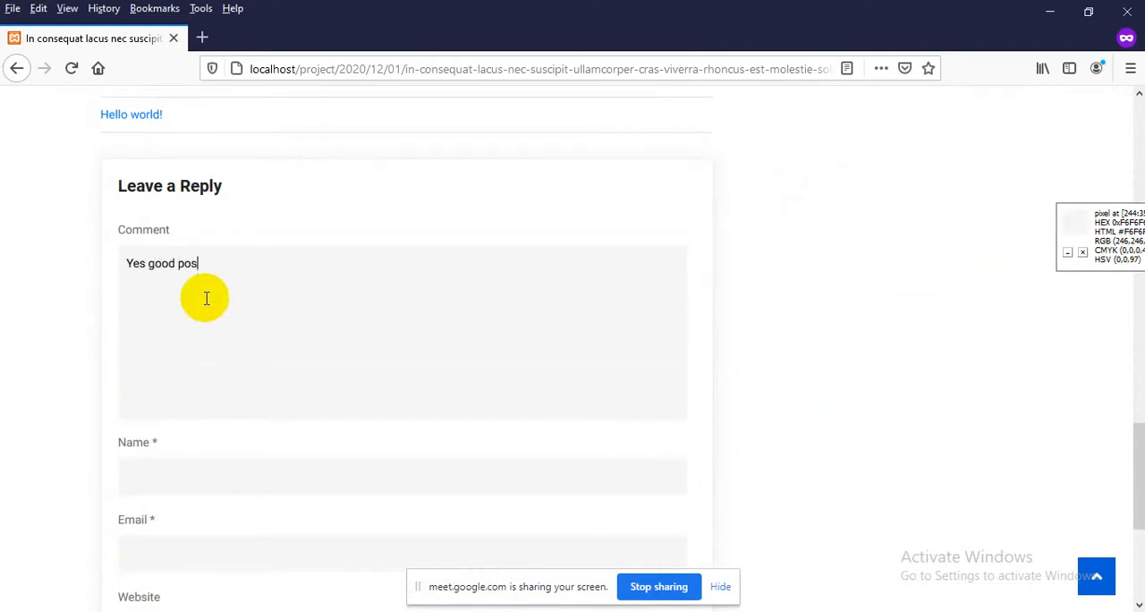
pyautogui.scroll(-3, 206, 297)
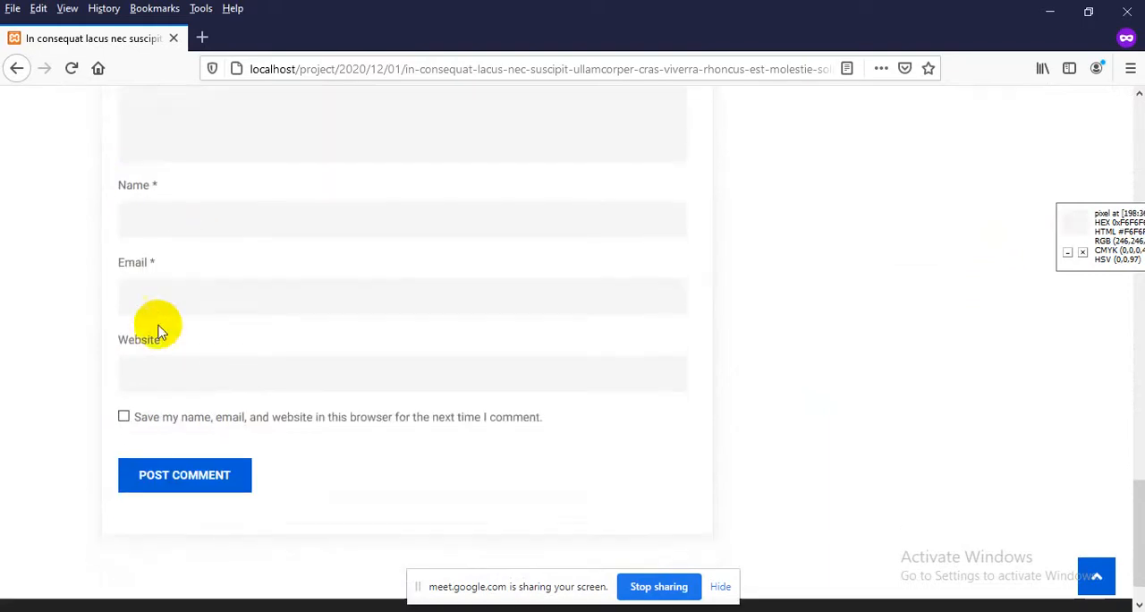
pyautogui.click(149, 224)
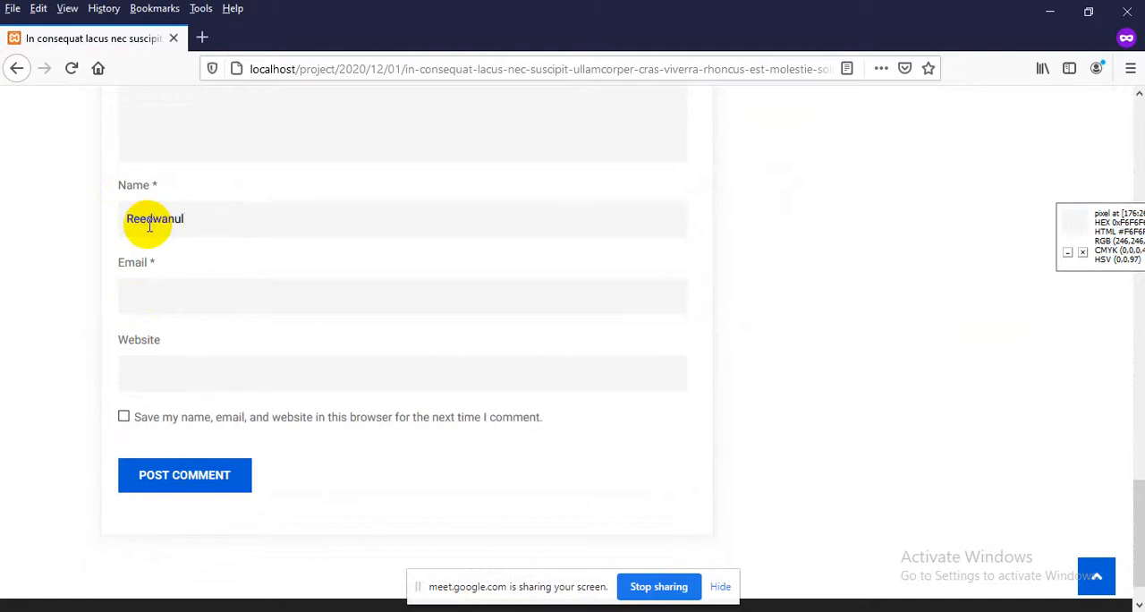
pyautogui.click(167, 297)
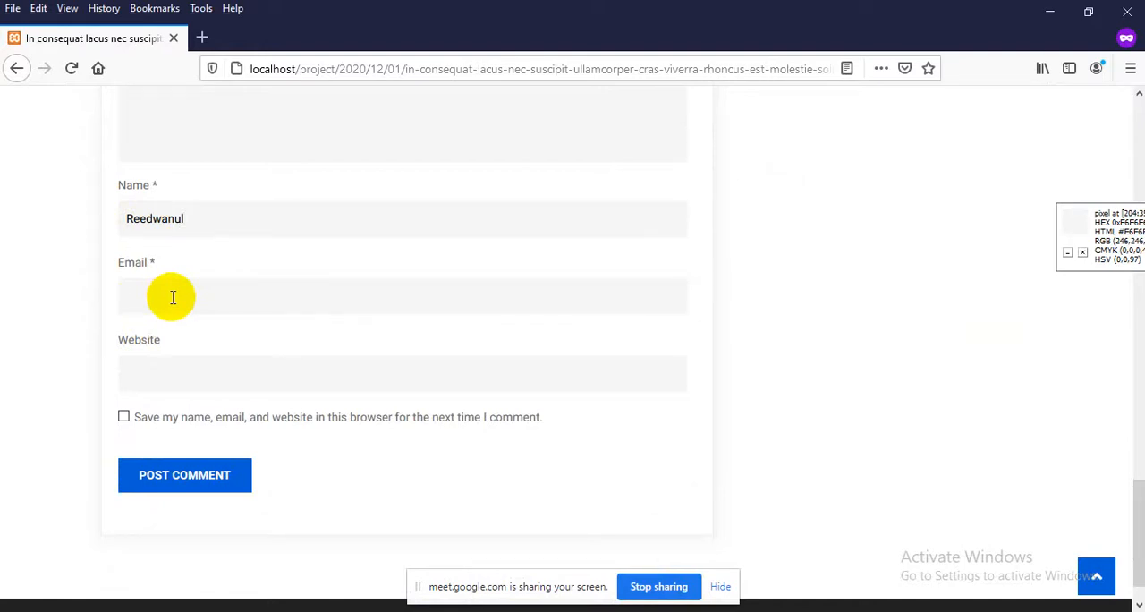
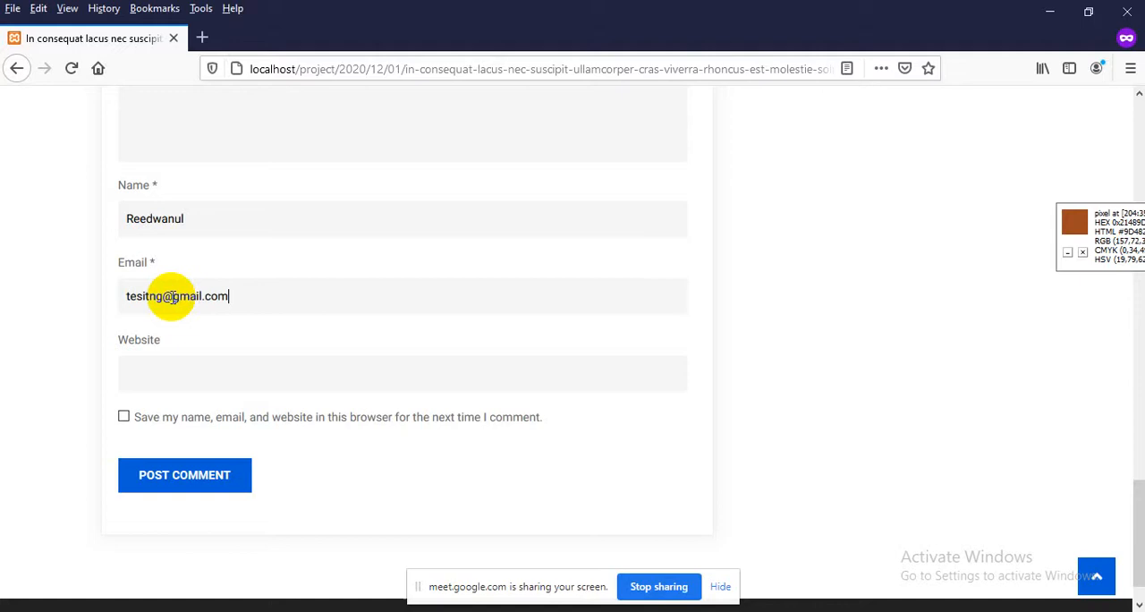
pyautogui.press('Tab')
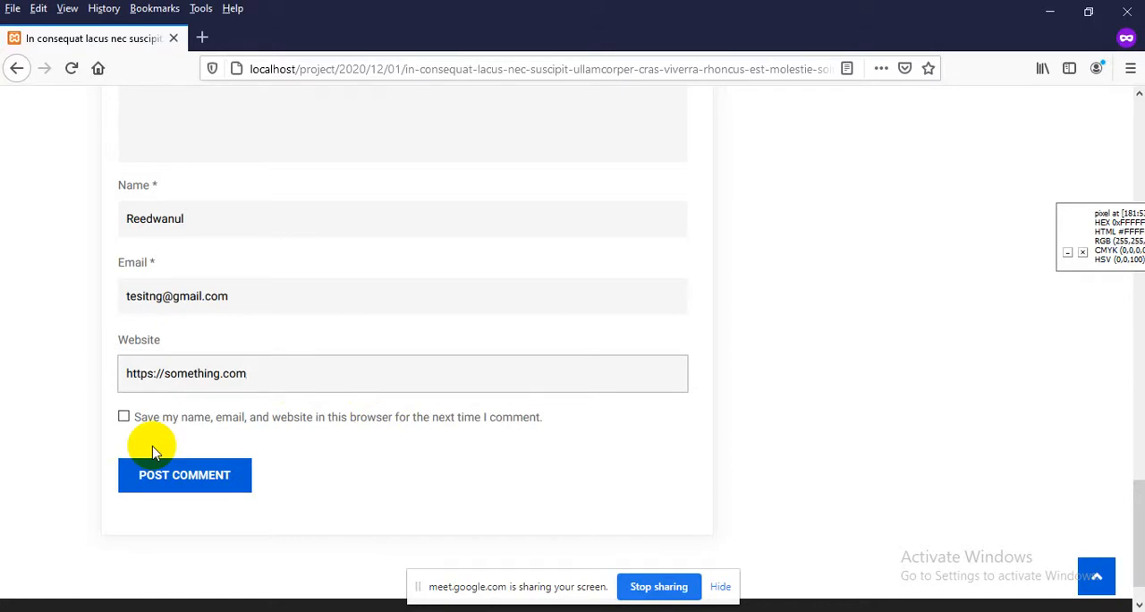
# Review the completed reply form, checking the comment, name, e-mail and website fields and the post above it
pyautogui.scroll(3, 161, 449)
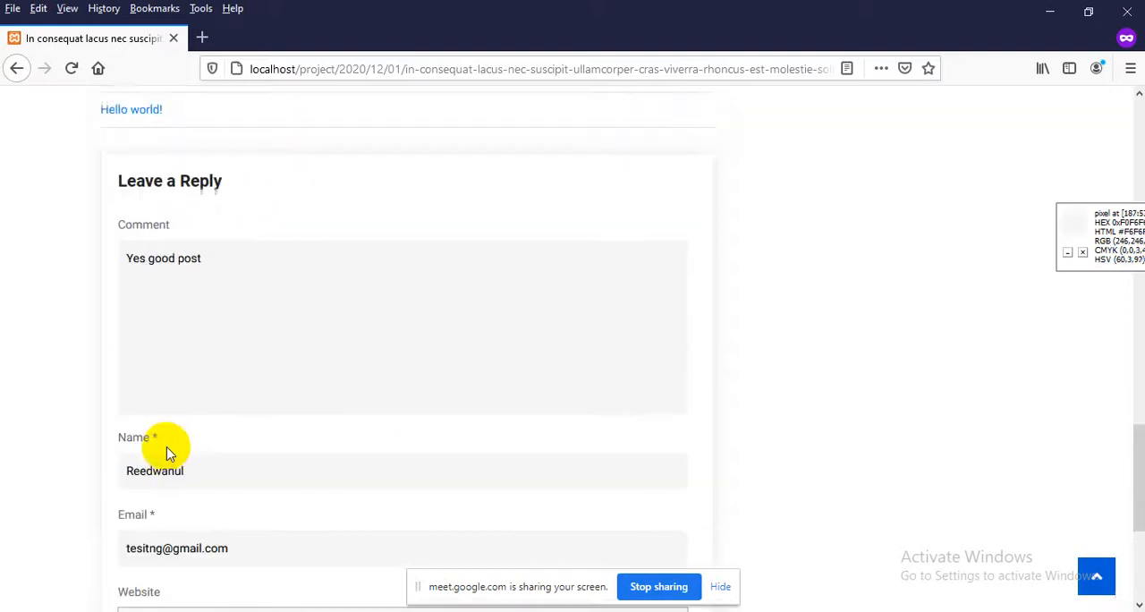
pyautogui.scroll(-1, 201, 295)
pyautogui.click(187, 247)
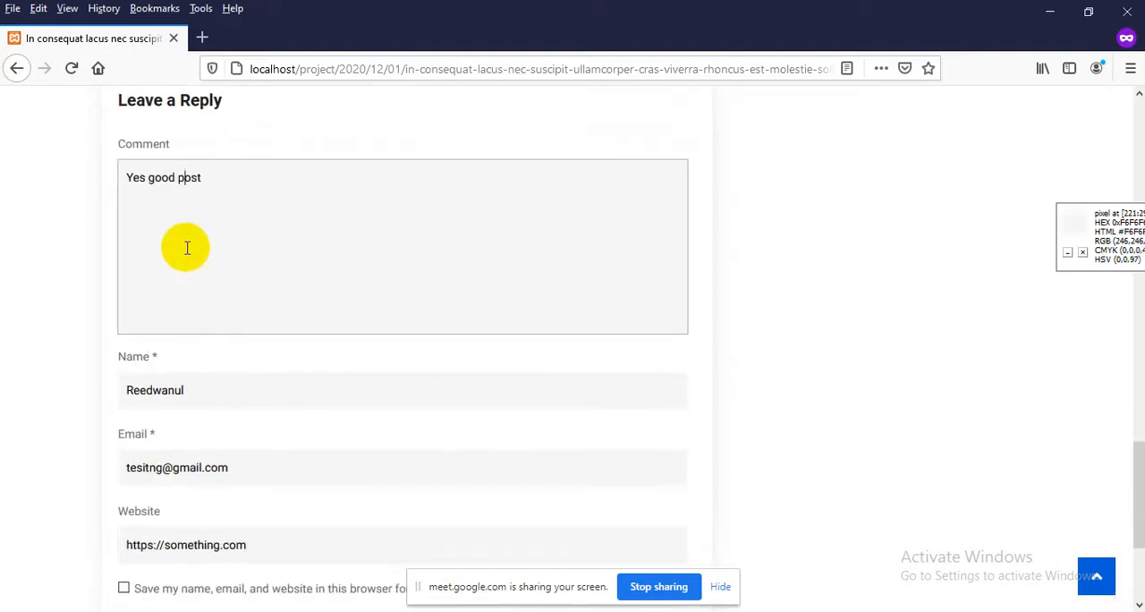
pyautogui.scroll(-1, 187, 248)
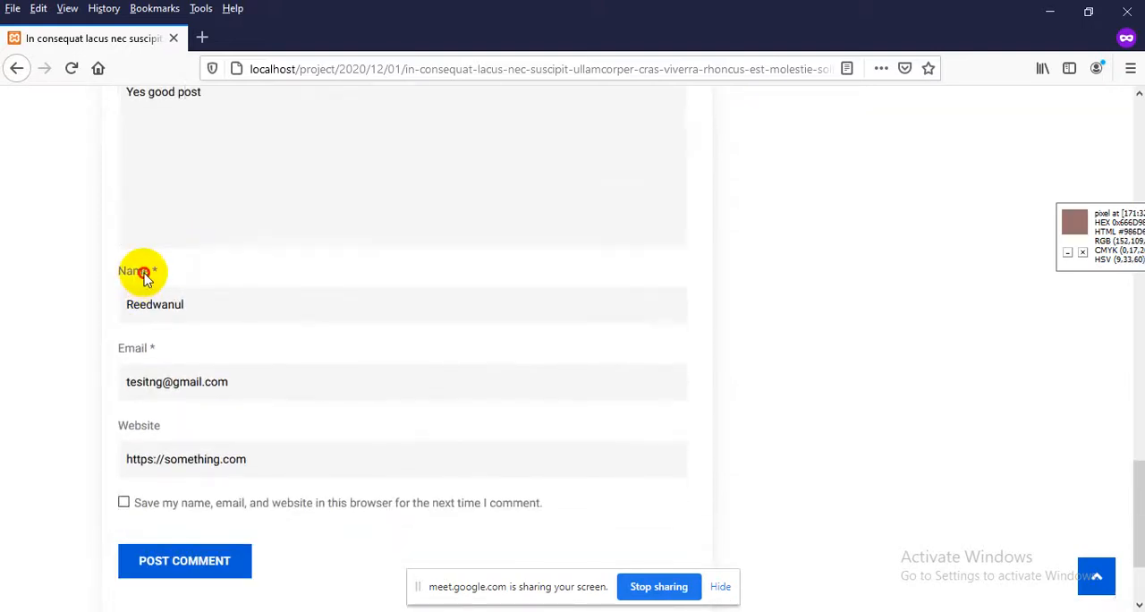
pyautogui.press('Tab')
pyautogui.press('Tab')
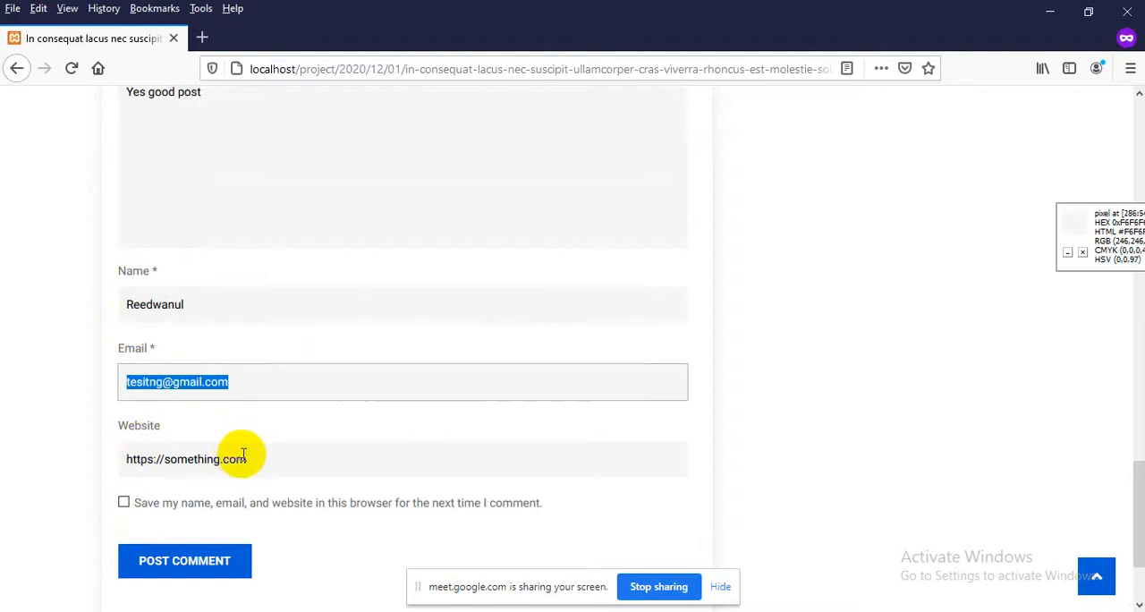
pyautogui.scroll(1, 246, 454)
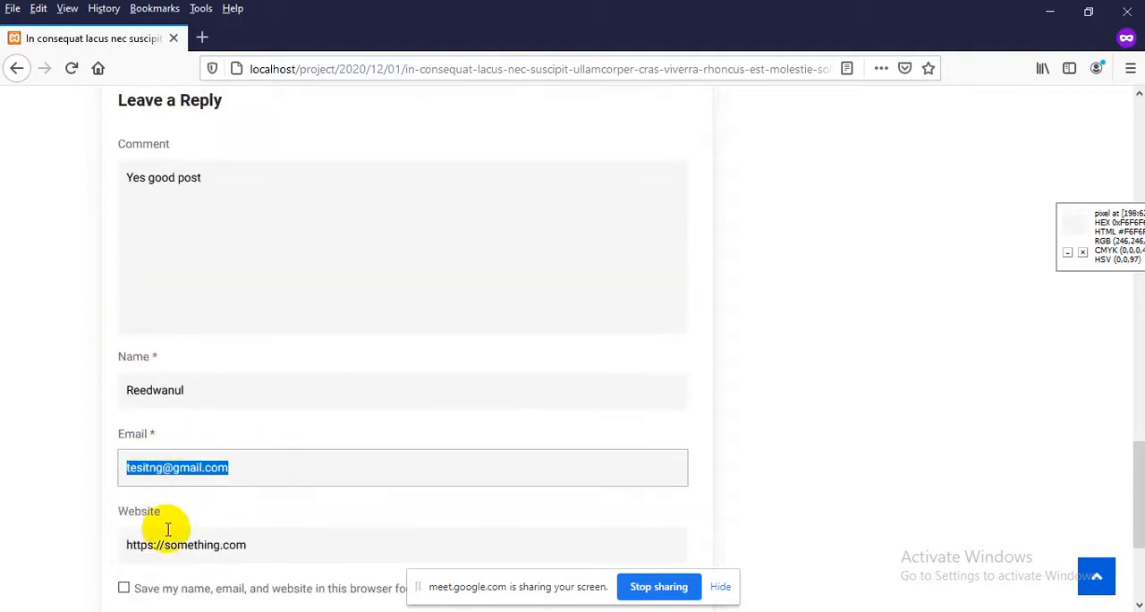
pyautogui.scroll(2, 115, 227)
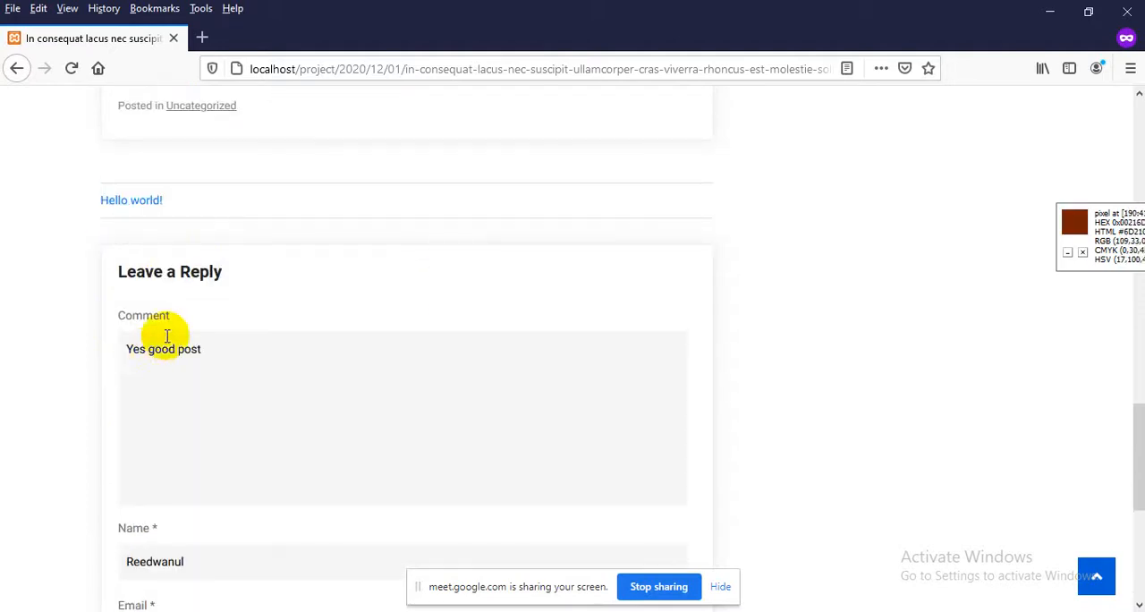
pyautogui.scroll(-1, 171, 384)
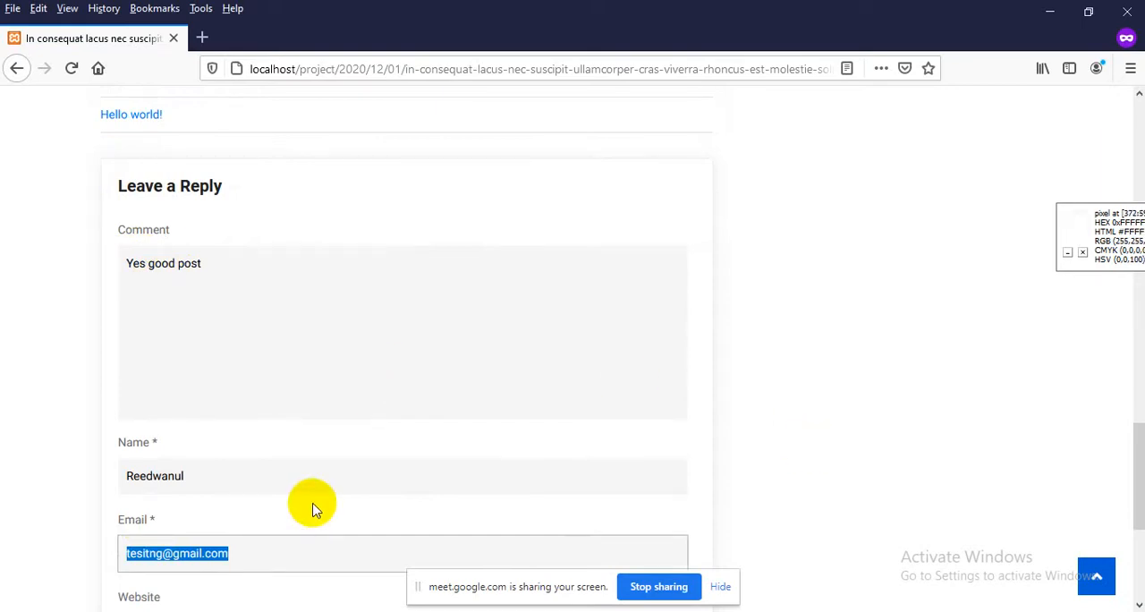
pyautogui.scroll(4, 383, 375)
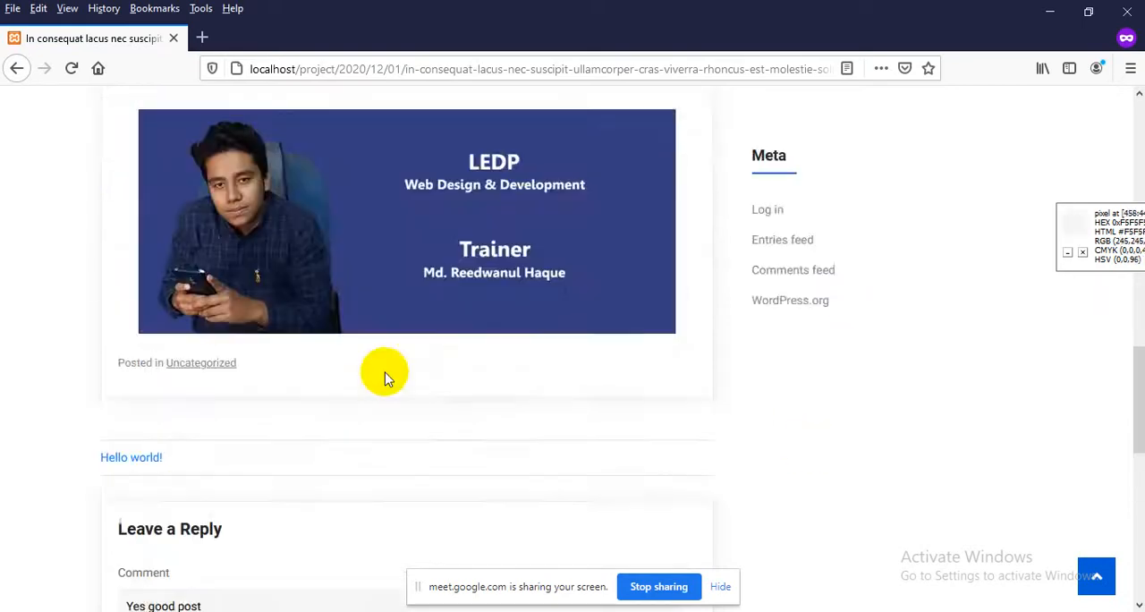
# Submit the comment on the post and view its entry above the reply form
pyautogui.scroll(-3, 383, 363)
pyautogui.scroll(-4, 672, 305)
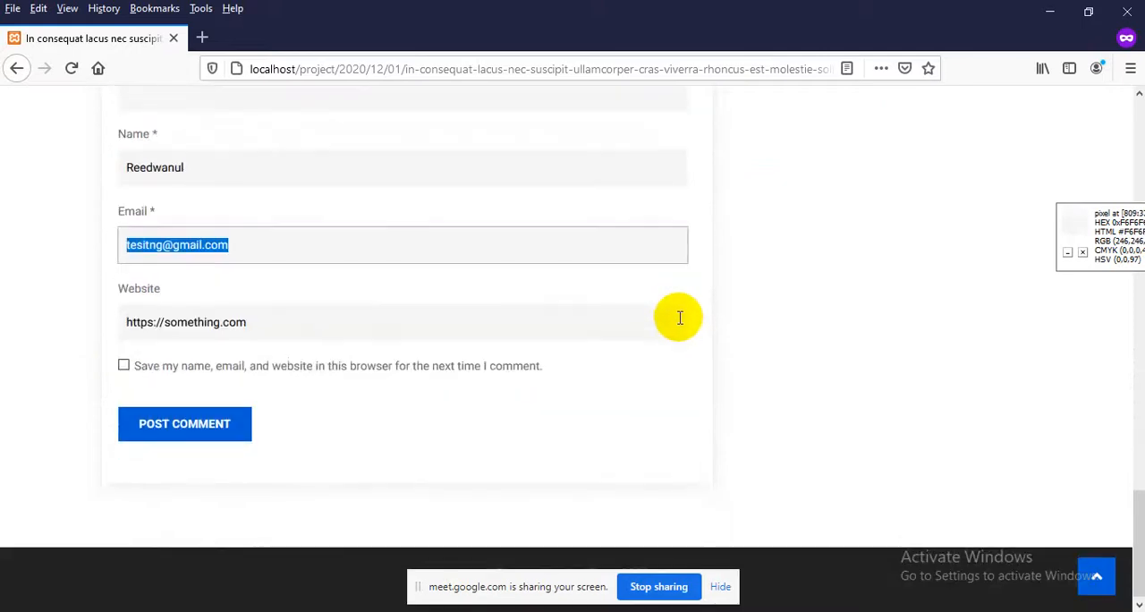
pyautogui.click(185, 433)
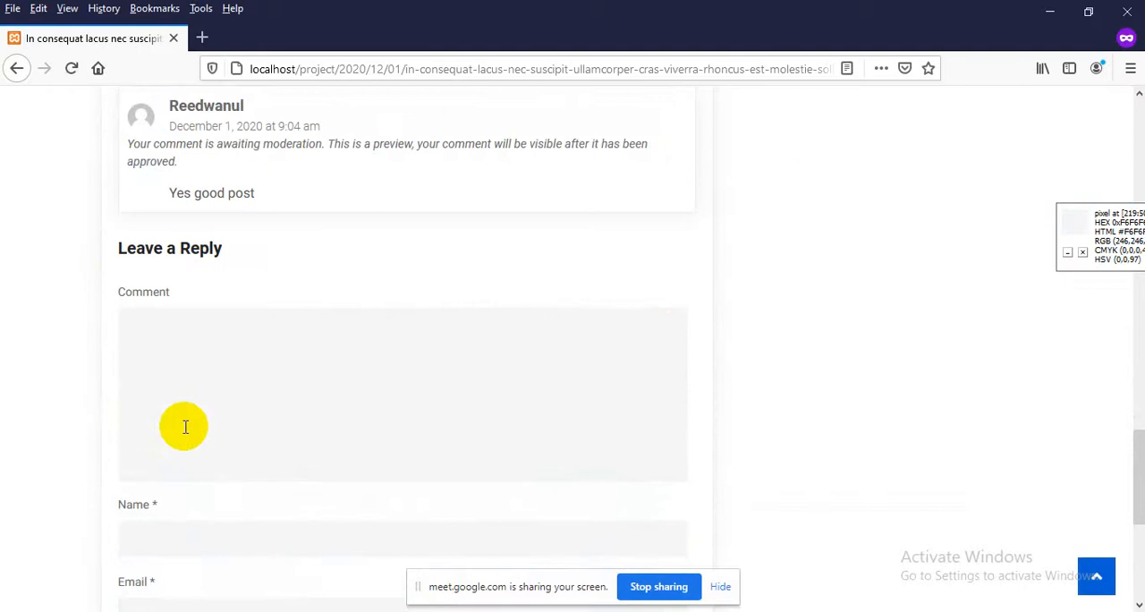
pyautogui.scroll(3, 185, 426)
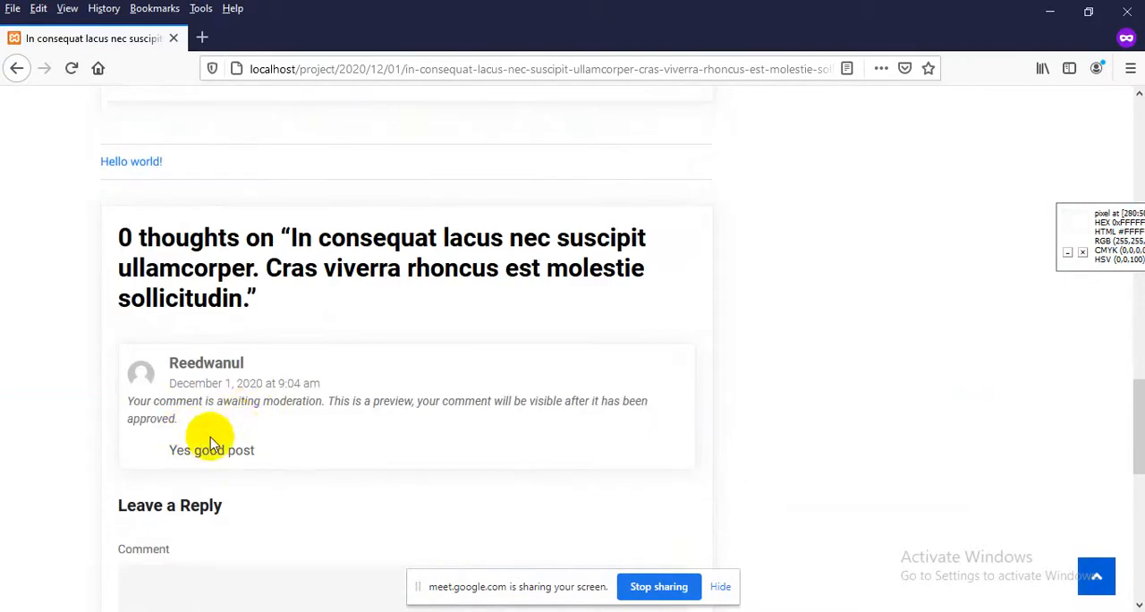
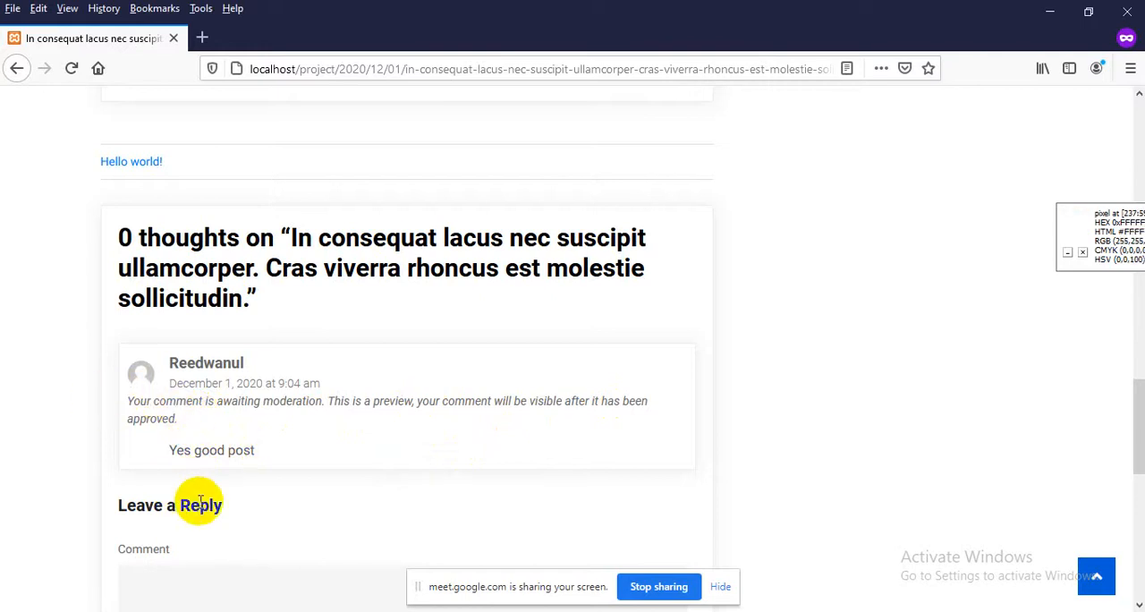
# Switch to the logged-in browser window, reload the post page and check its comment section
pyautogui.moveTo(612, 611)
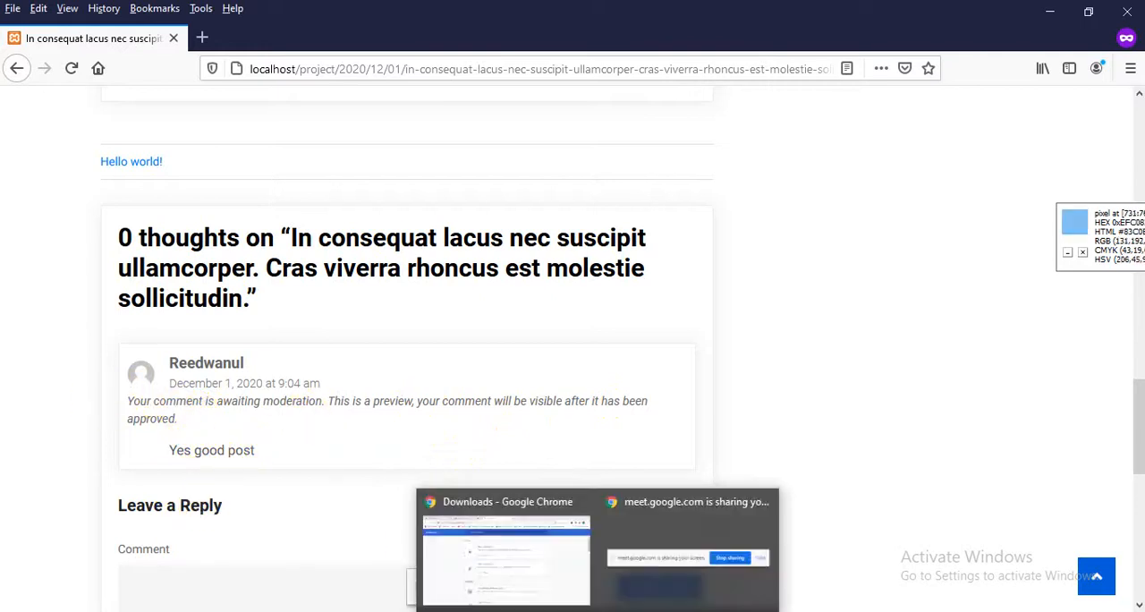
pyautogui.click(567, 549)
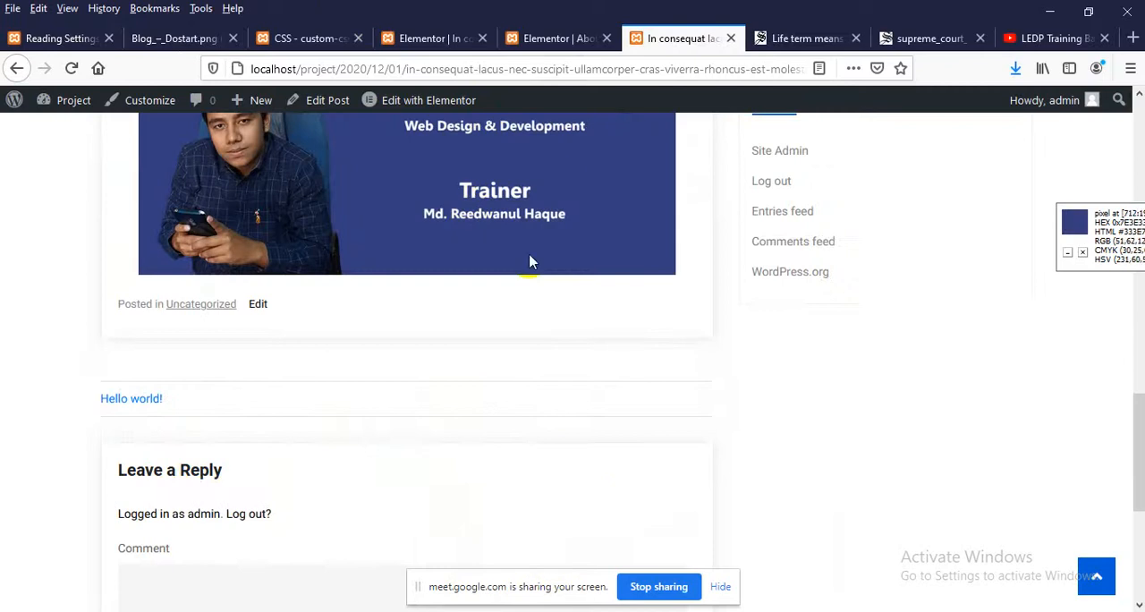
pyautogui.scroll(-2, 378, 402)
pyautogui.scroll(5, 358, 384)
pyautogui.scroll(-6, 328, 378)
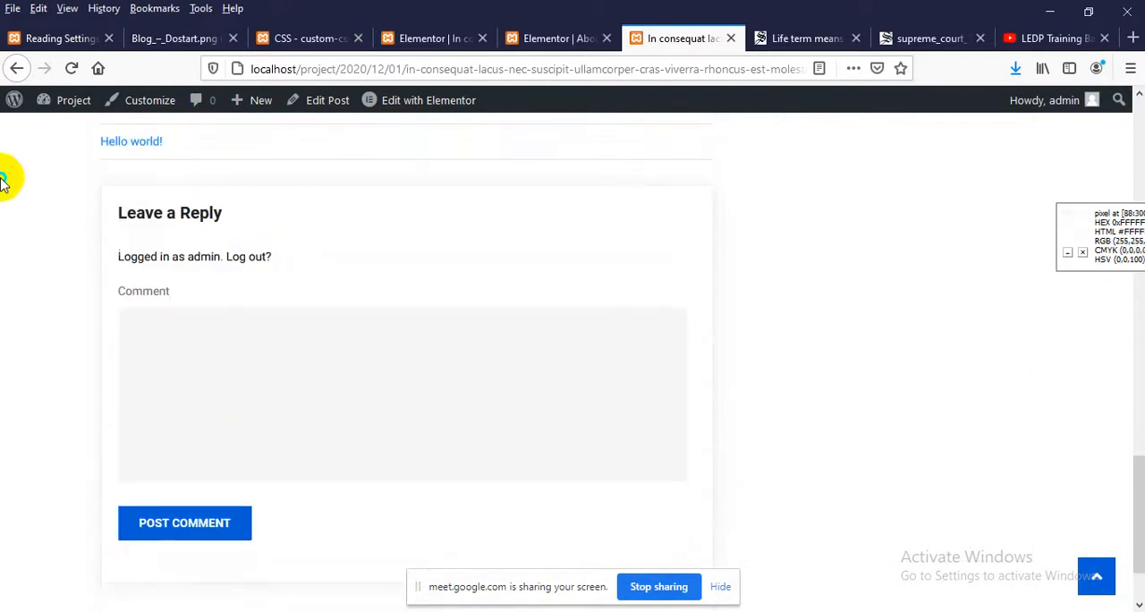
pyautogui.rightClick(3, 182)
pyautogui.click(102, 194)
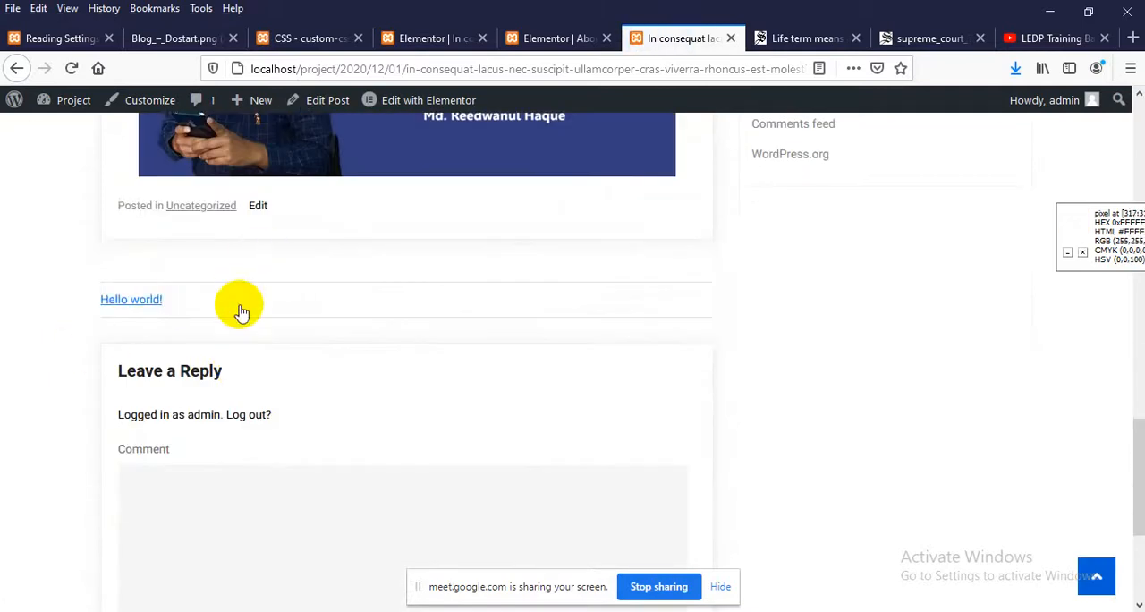
pyautogui.scroll(-2, 240, 302)
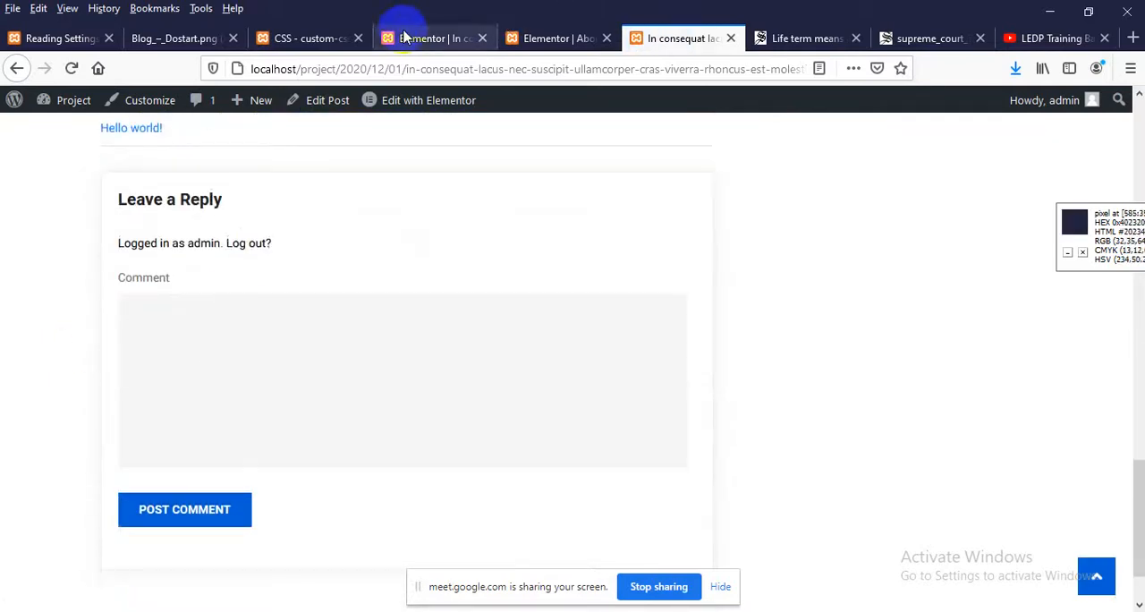
# Open the Comments list in the WordPress dashboard and examine the pending "Yes good post" comment
pyautogui.click(276, 37)
pyautogui.click(46, 37)
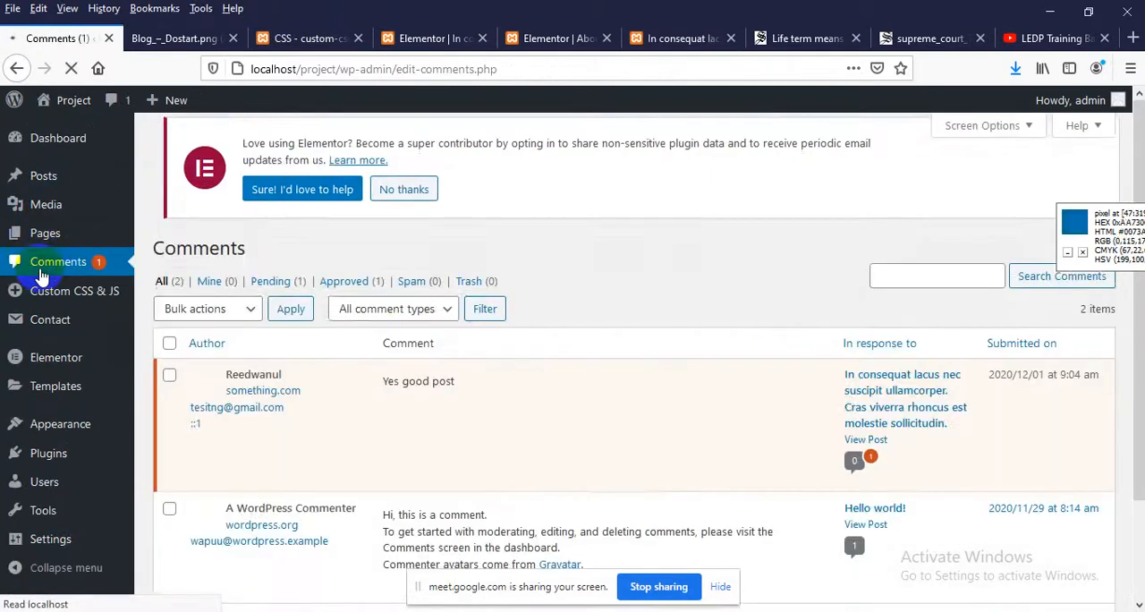
pyautogui.scroll(-1, 489, 339)
pyautogui.scroll(-1, 489, 339)
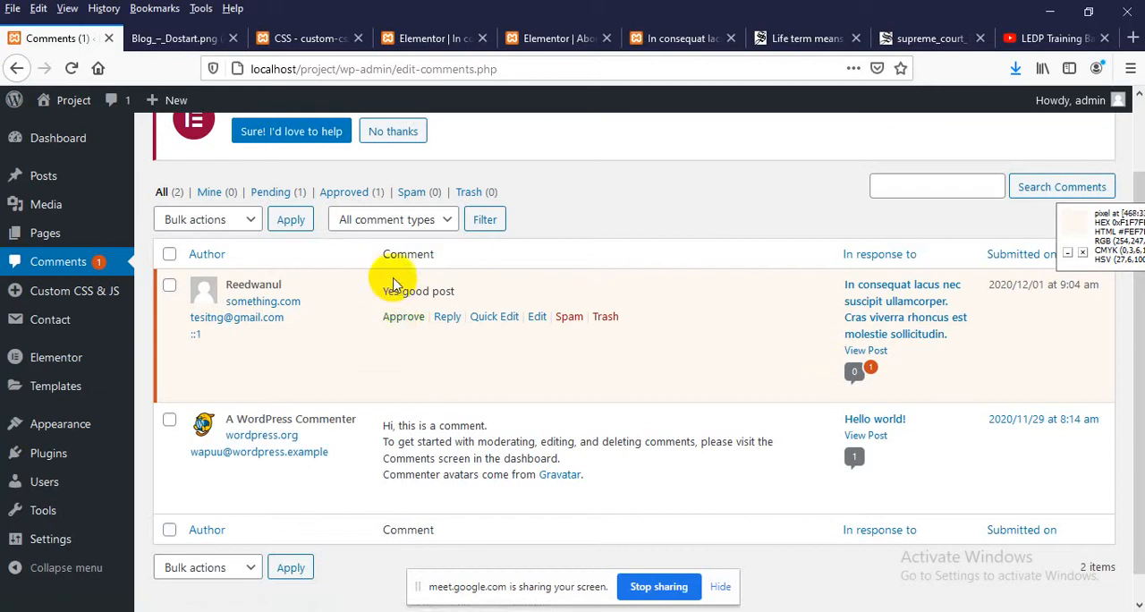
pyautogui.moveTo(379, 288); pyautogui.dragTo(447, 292)
pyautogui.click(447, 293)
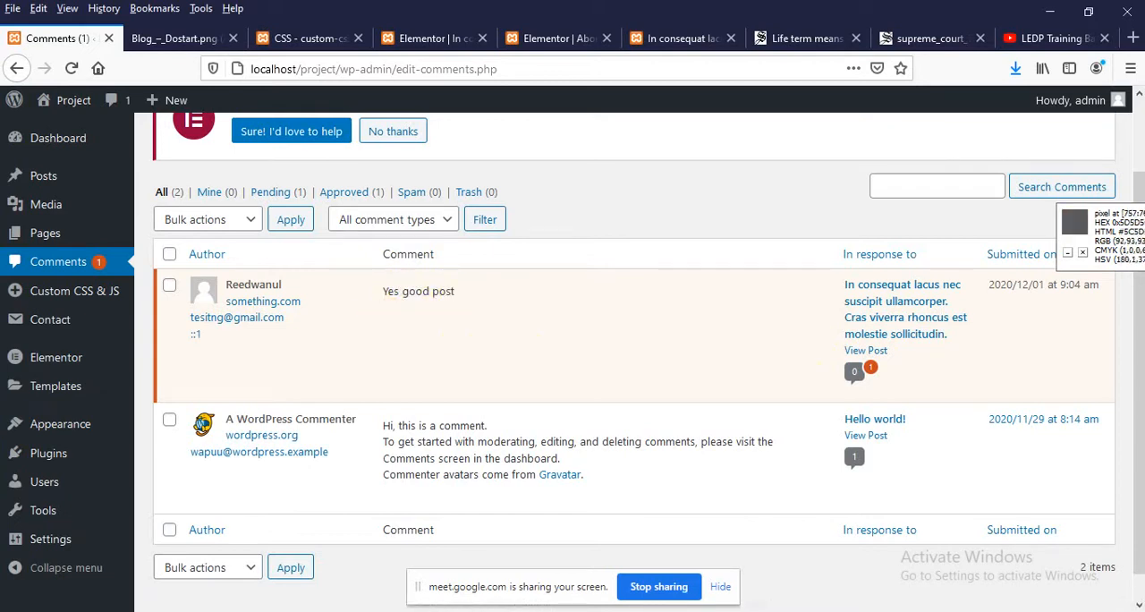
# Reload the post in the private window and check how the "Yes good post" comment is shown
pyautogui.click(662, 553)
pyautogui.scroll(-4, 350, 371)
pyautogui.scroll(4, 18, 304)
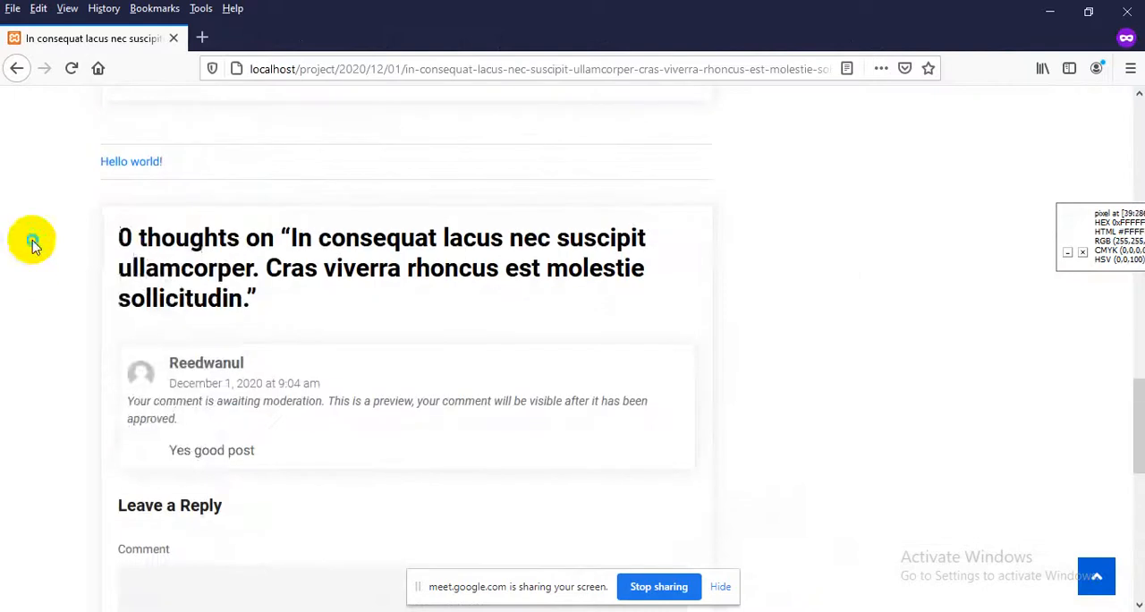
pyautogui.rightClick(30, 238)
pyautogui.click(134, 255)
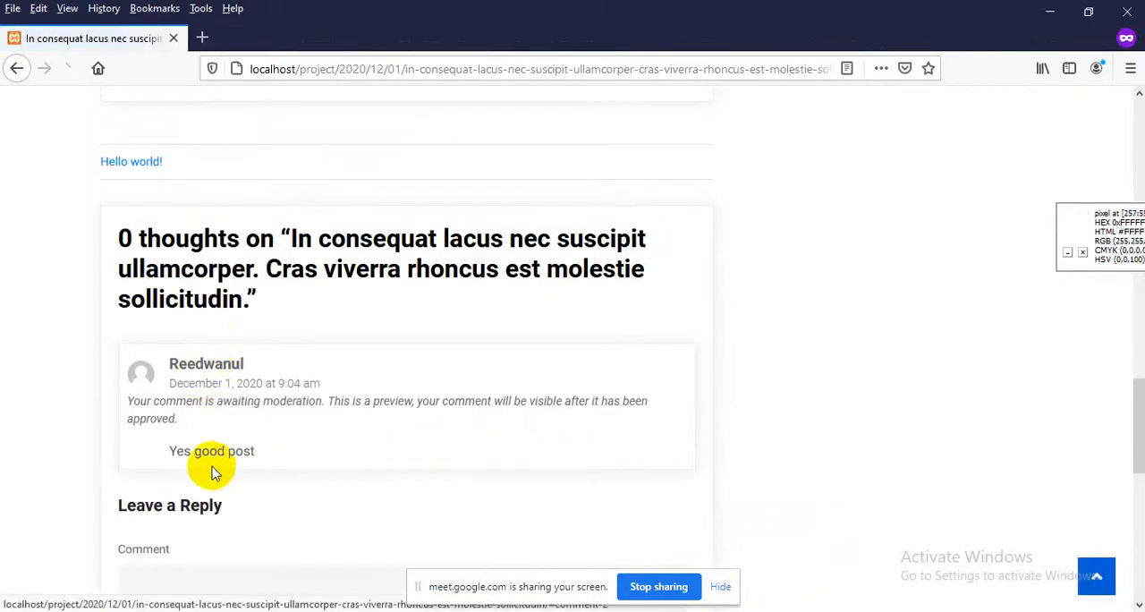
pyautogui.moveTo(190, 450); pyautogui.dragTo(115, 450)
pyautogui.click(248, 440)
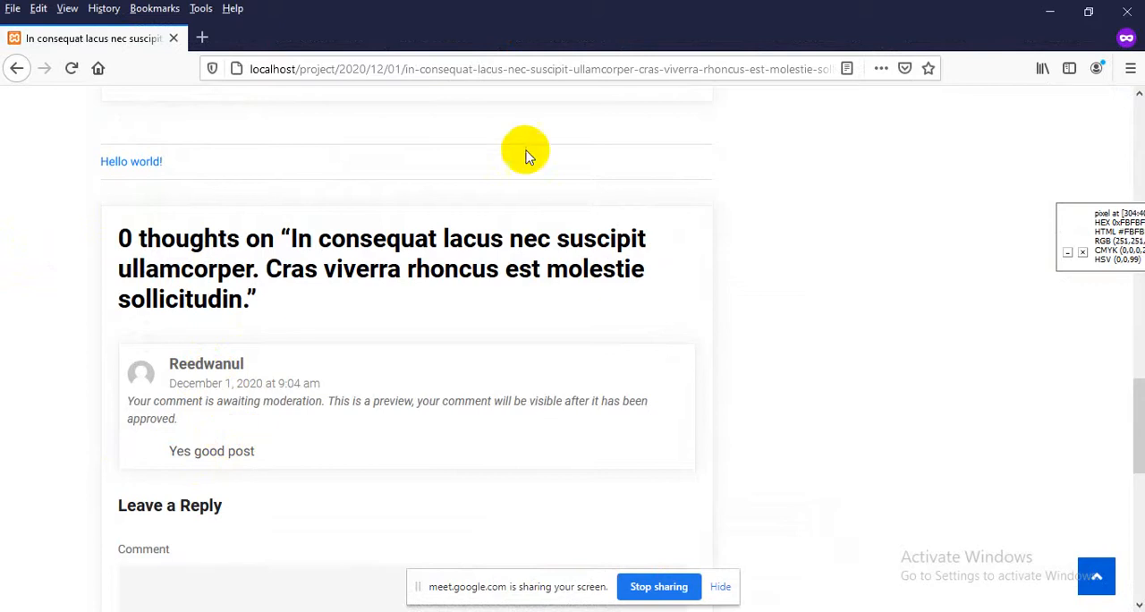
# Replace the private window with a new one, load the copied post address and check its comment section
pyautogui.click(1126, 10)
pyautogui.click(1130, 68)
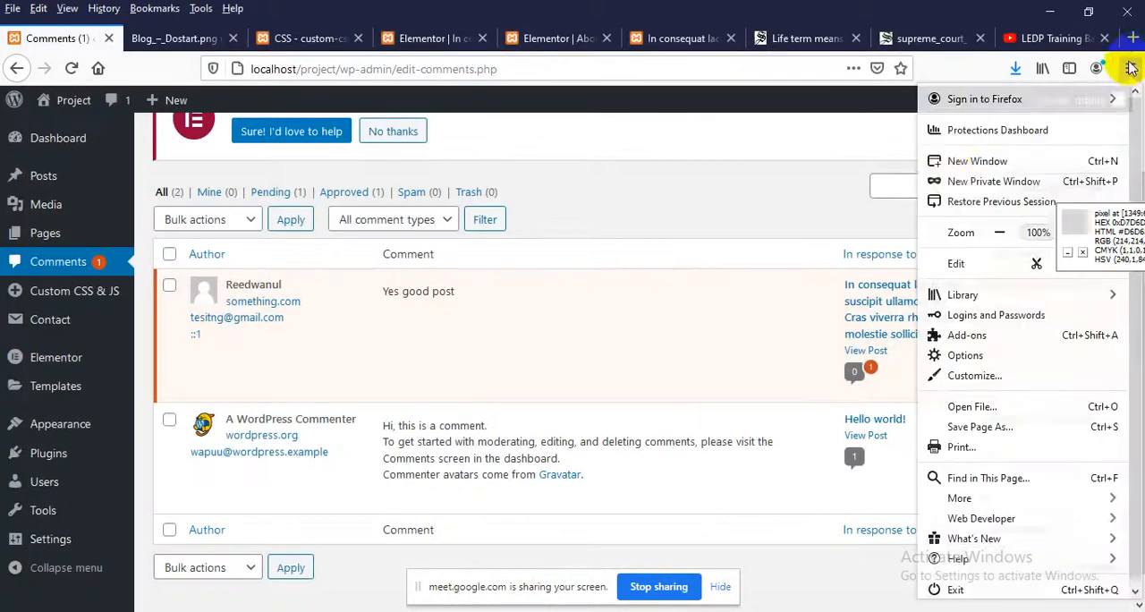
pyautogui.click(979, 184)
pyautogui.rightClick(309, 71)
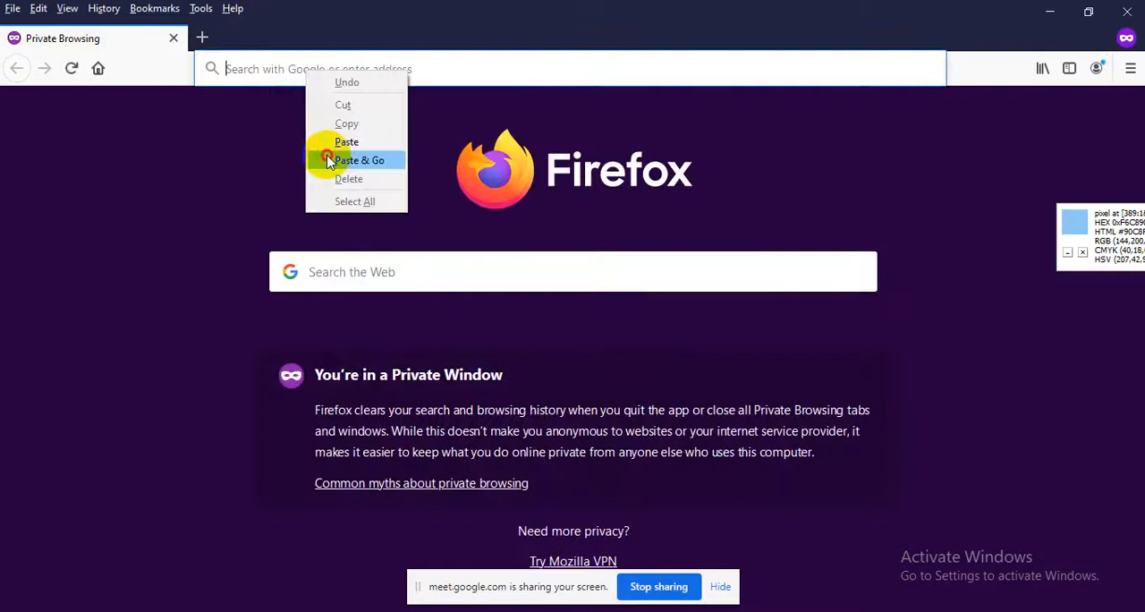
pyautogui.click(357, 160)
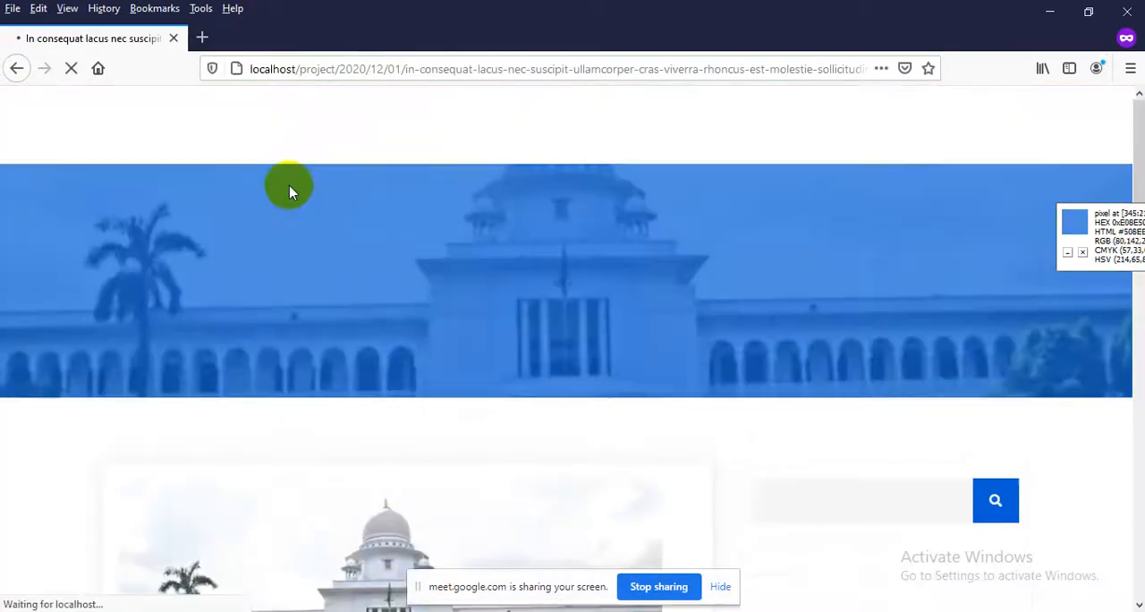
pyautogui.scroll(-15, 273, 249)
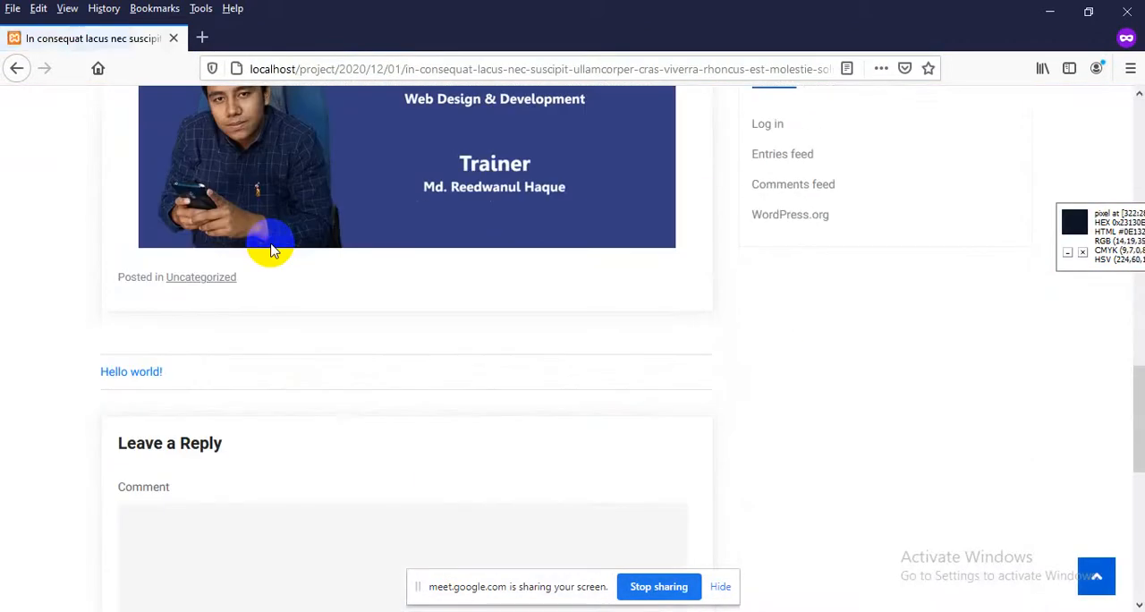
pyautogui.scroll(-1, 273, 249)
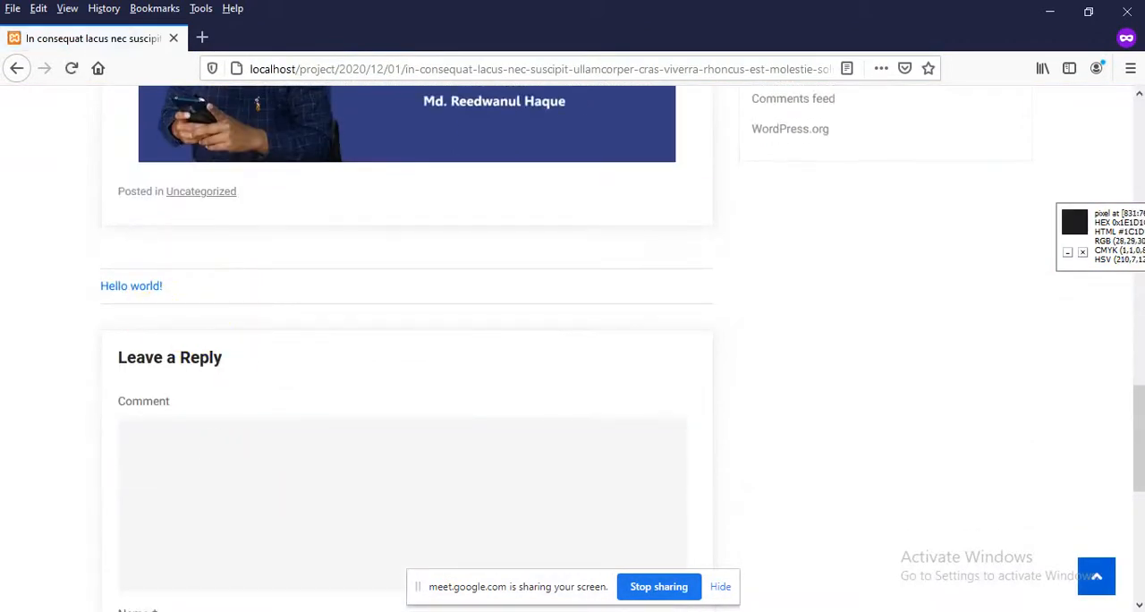
# Return to the dashboard's Comments list and approve the pending "Yes good post" comment
pyautogui.moveTo(528, 608)
pyautogui.click(528, 572)
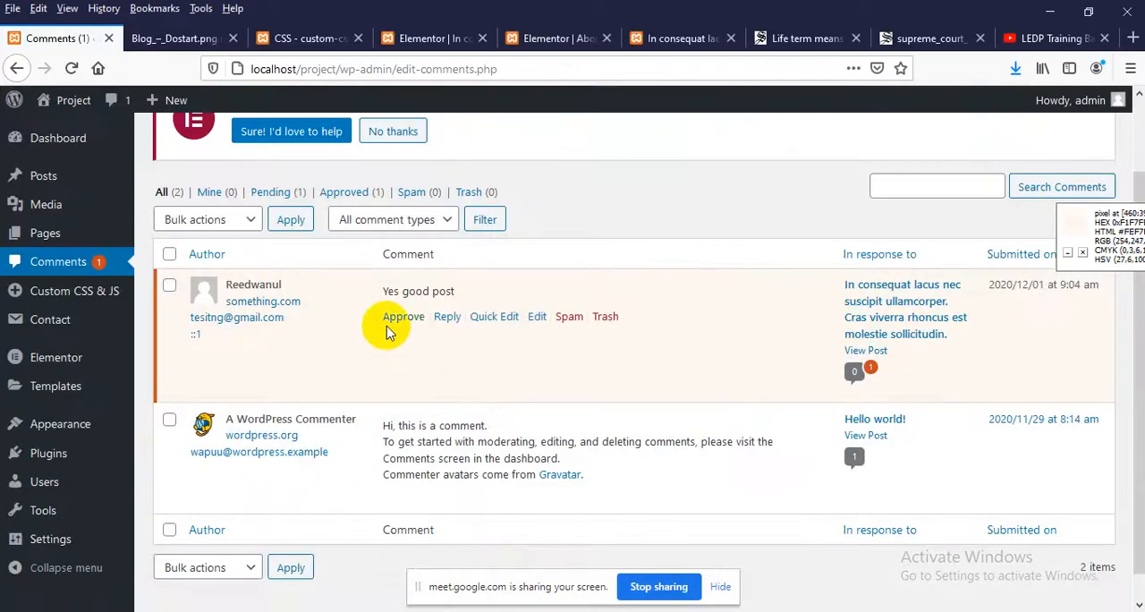
pyautogui.click(394, 317)
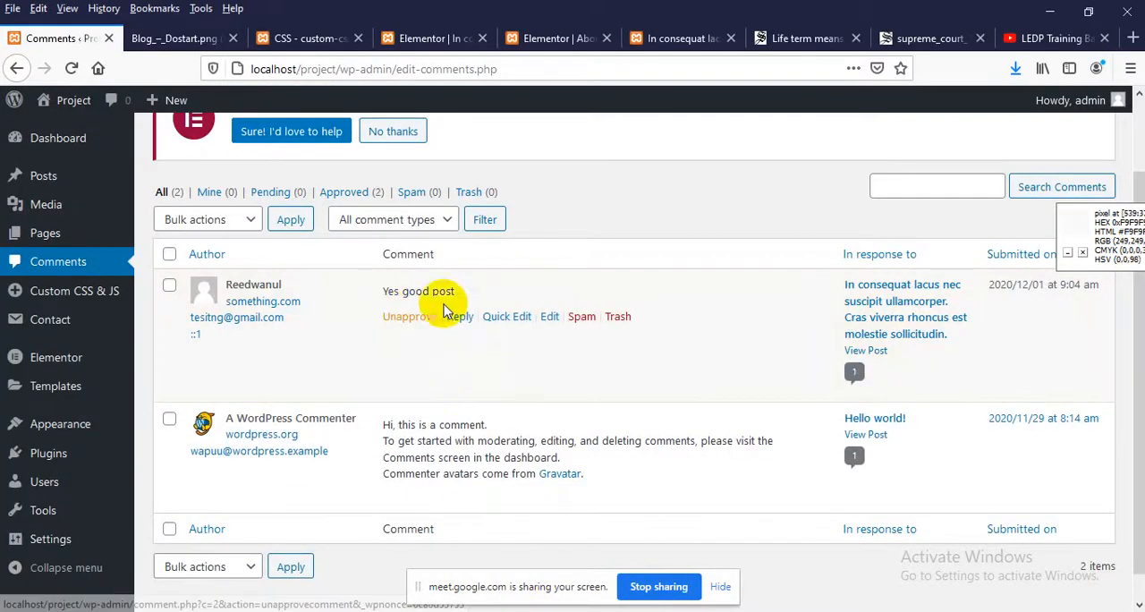
# Reload the post in the private window and examine the approved comment beneath it
pyautogui.click(642, 610)
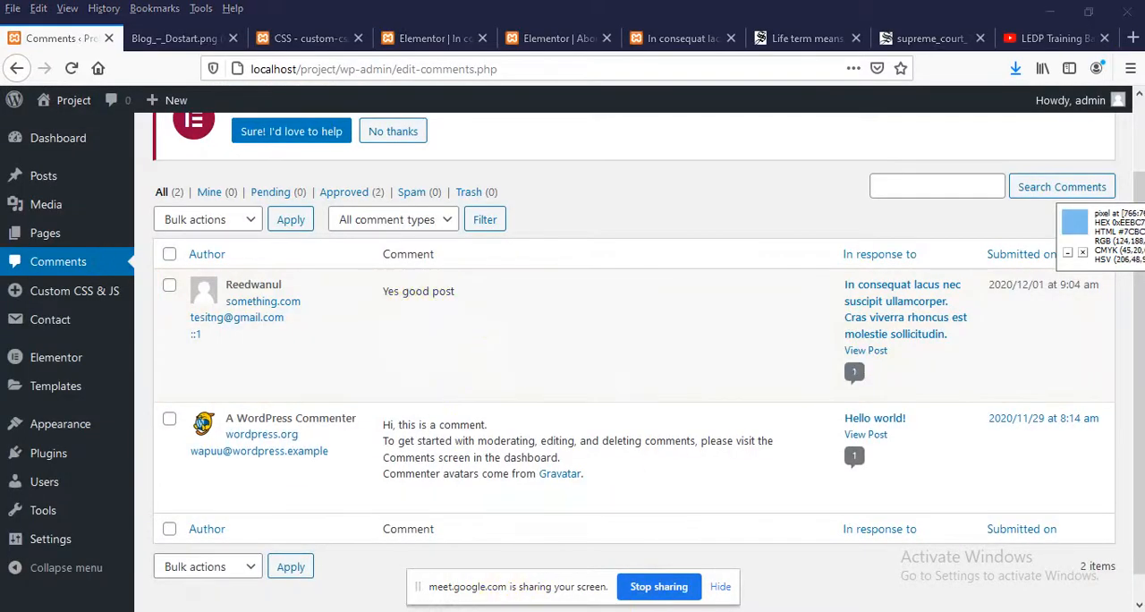
pyautogui.click(671, 553)
pyautogui.rightClick(18, 260)
pyautogui.click(133, 282)
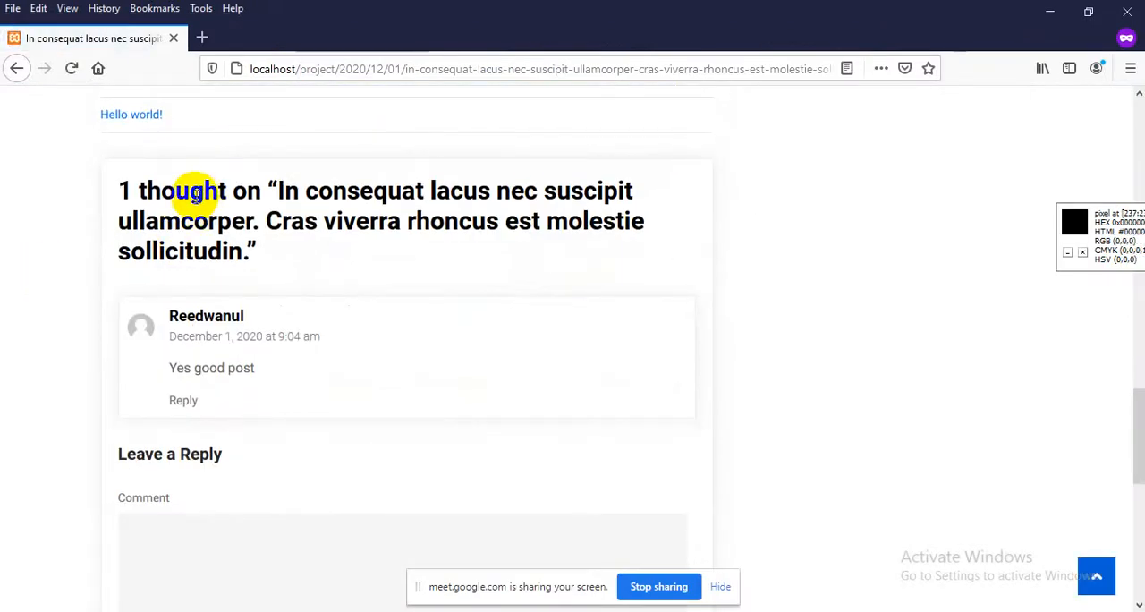
pyautogui.scroll(-2, 307, 269)
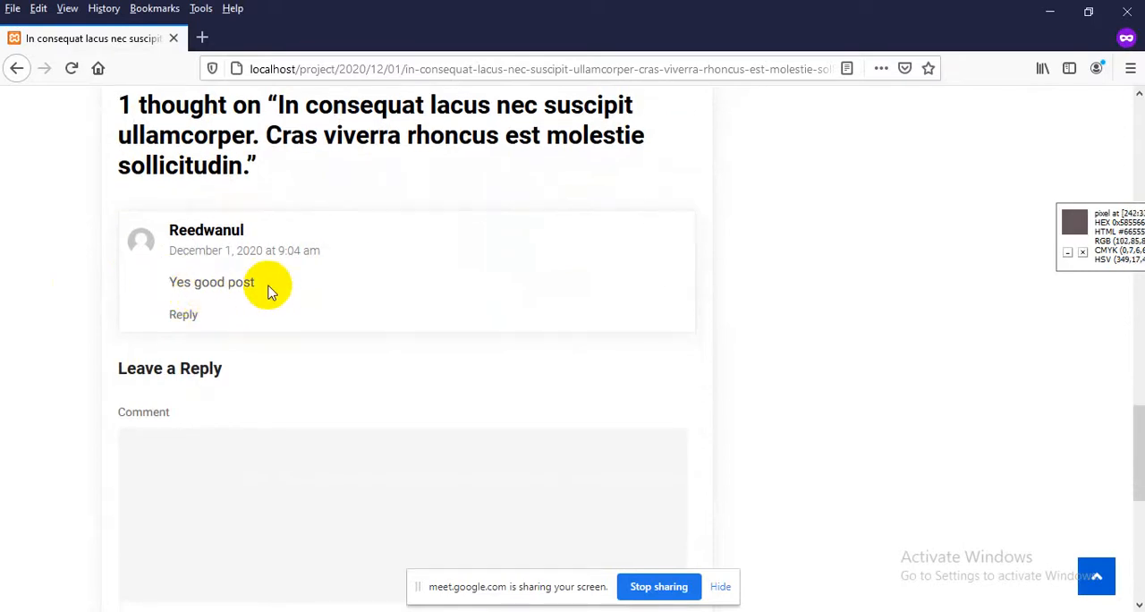
# Open the reply form for the "Yes good post" comment and look over its fields
pyautogui.click(184, 315)
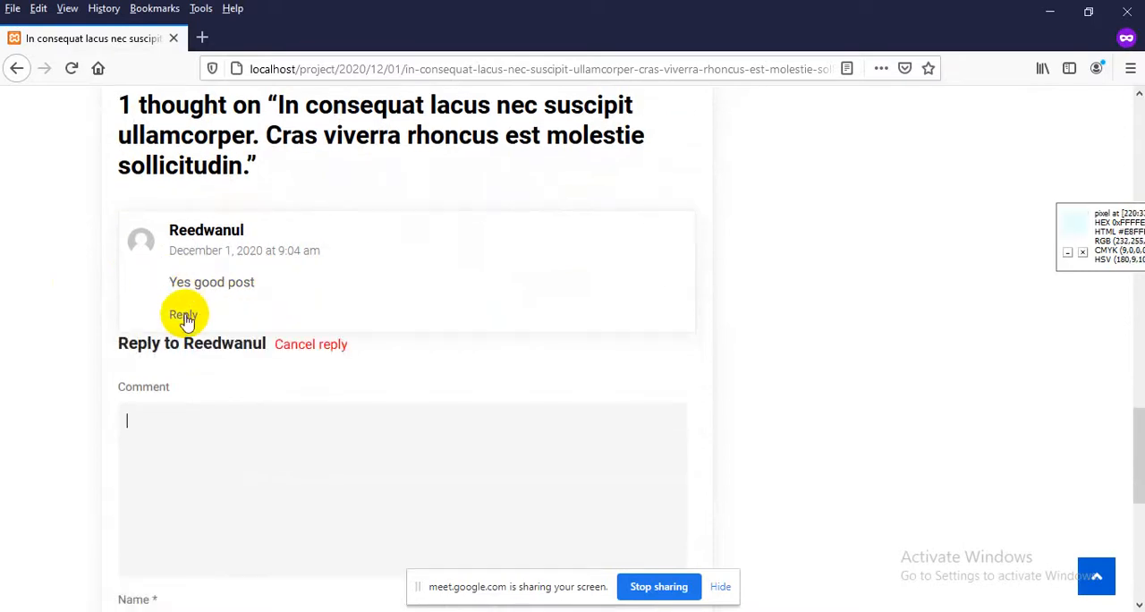
pyautogui.scroll(-4, 184, 313)
pyautogui.scroll(3, 227, 389)
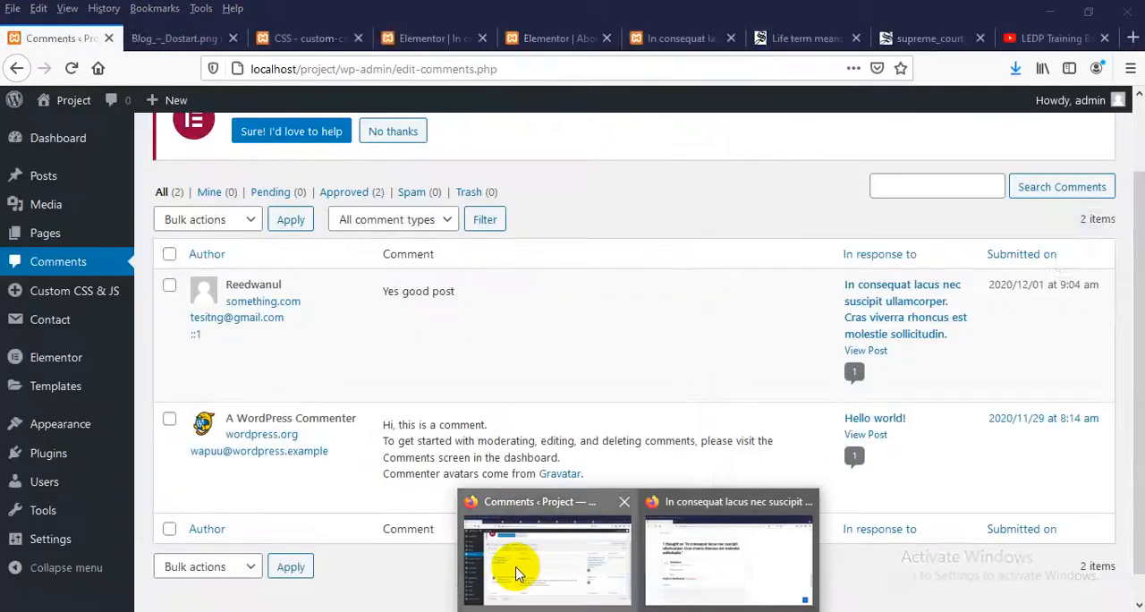
# Return to the logged-in window, open the site's Blog page and look through its posts
pyautogui.click(510, 567)
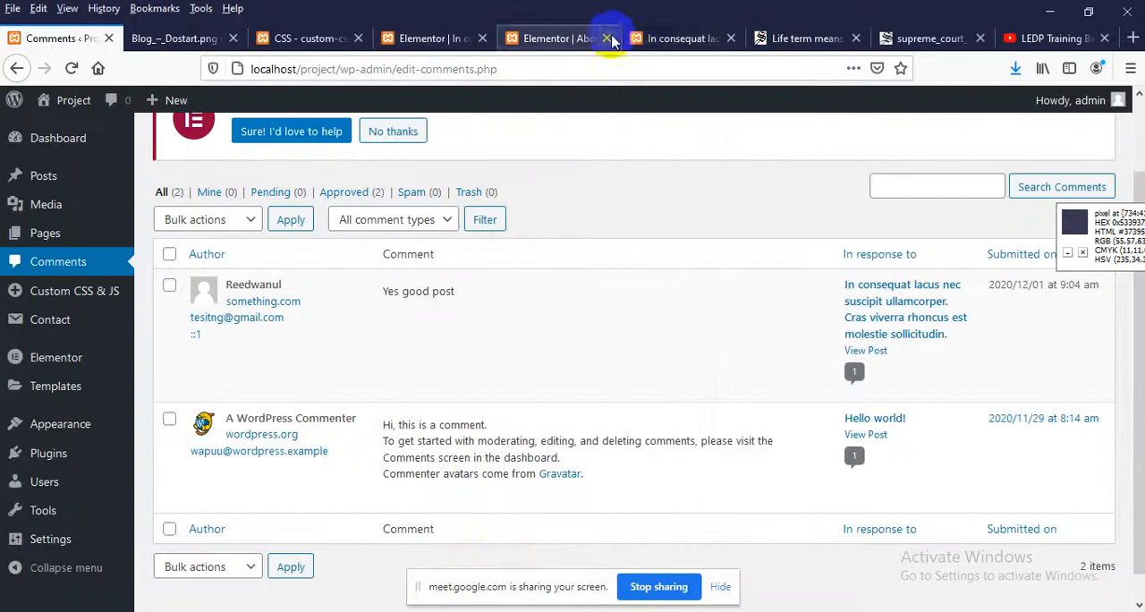
pyautogui.click(675, 38)
pyautogui.scroll(10, 402, 335)
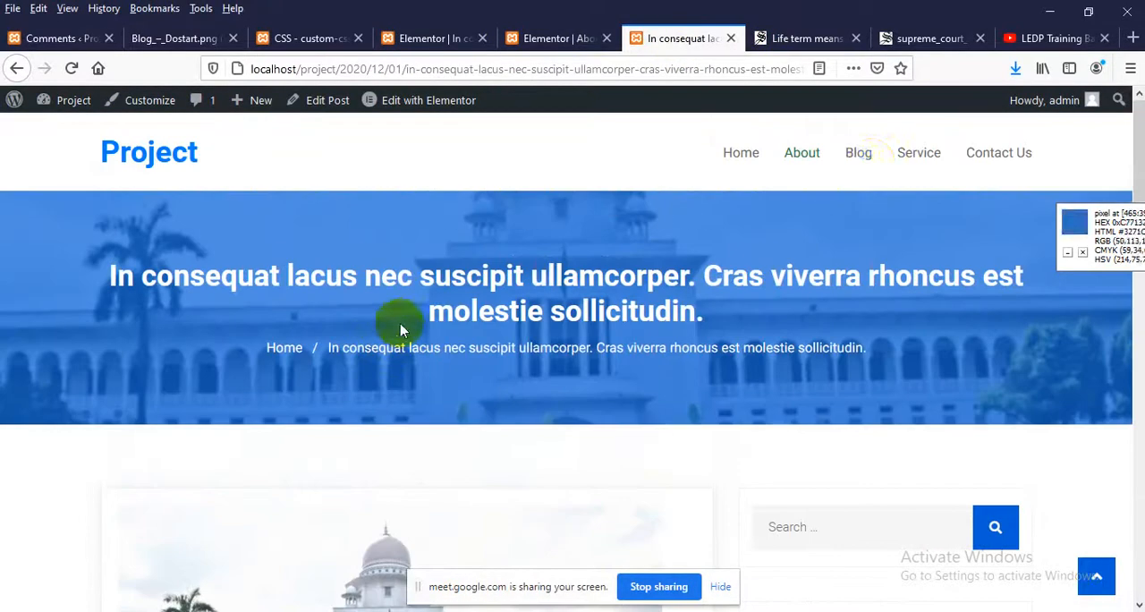
pyautogui.click(860, 157)
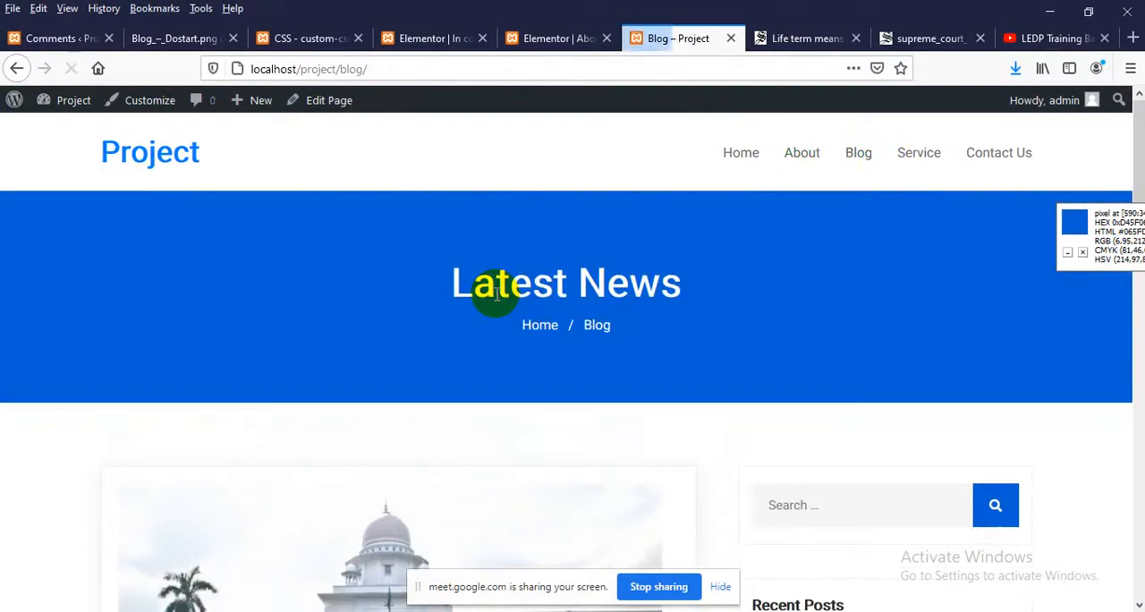
pyautogui.scroll(-10, 495, 286)
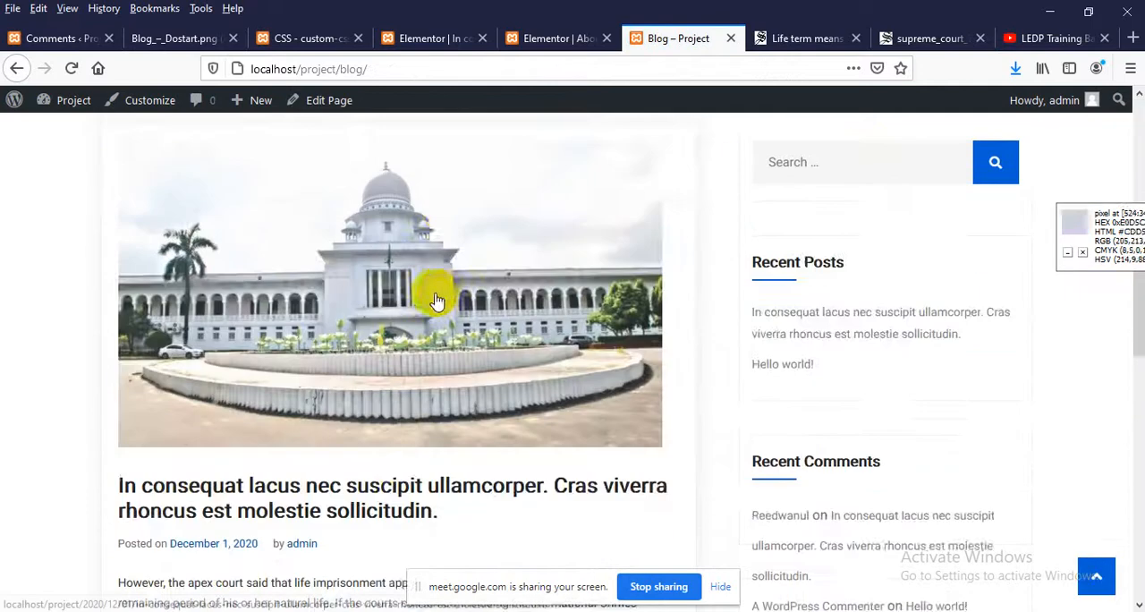
# Examine the post layout and sidebar in the Blog_–_Dostart.png reference design
pyautogui.click(167, 39)
pyautogui.scroll(-5, 366, 310)
pyautogui.scroll(-6, 366, 304)
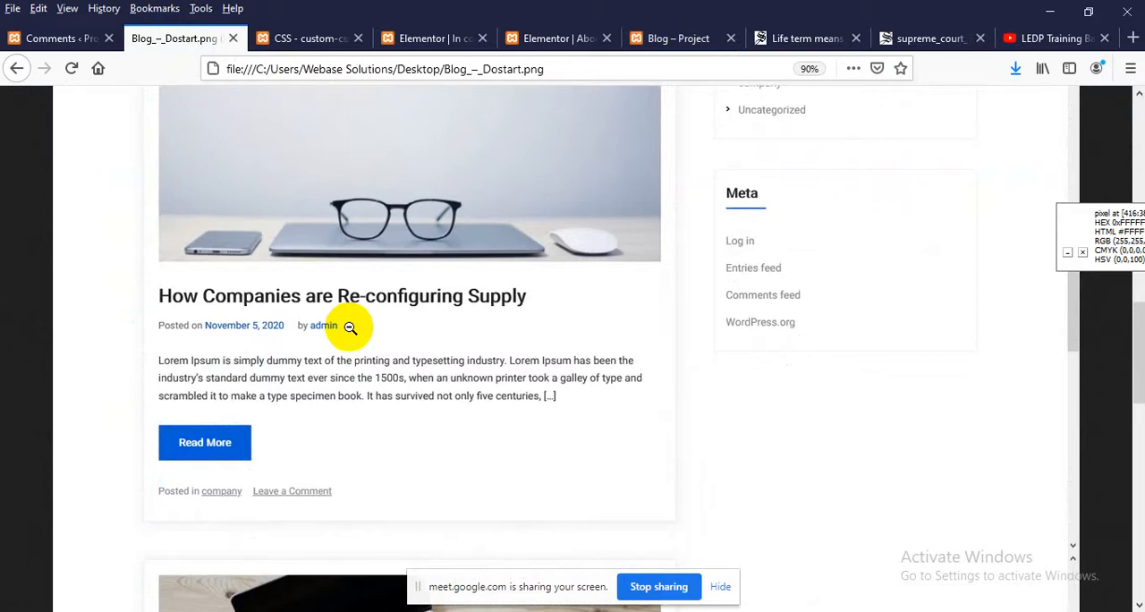
pyautogui.scroll(-7, 350, 326)
pyautogui.scroll(-5, 371, 324)
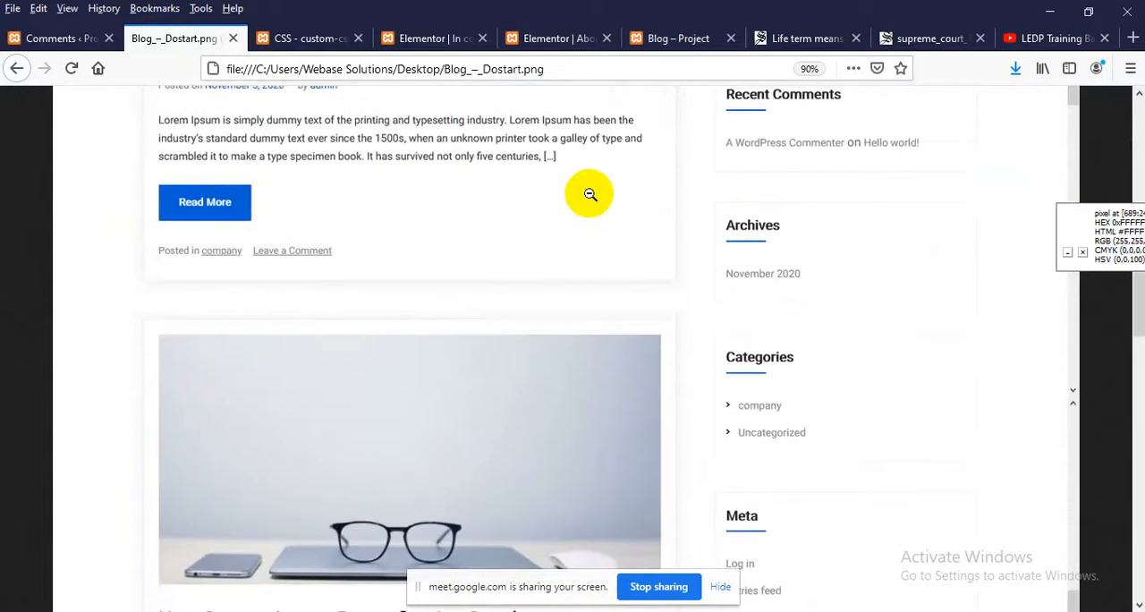
# Review the live Blog page's post cards, category and comment links, and sidebar for comparison with the design
pyautogui.click(682, 38)
pyautogui.scroll(10, 441, 288)
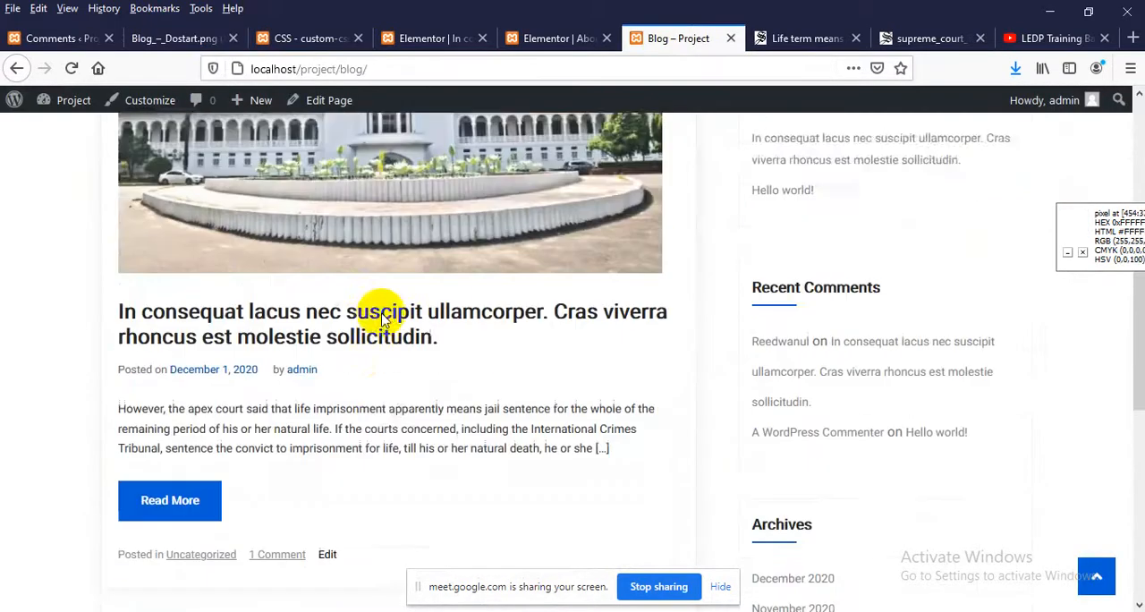
pyautogui.scroll(-3, 378, 312)
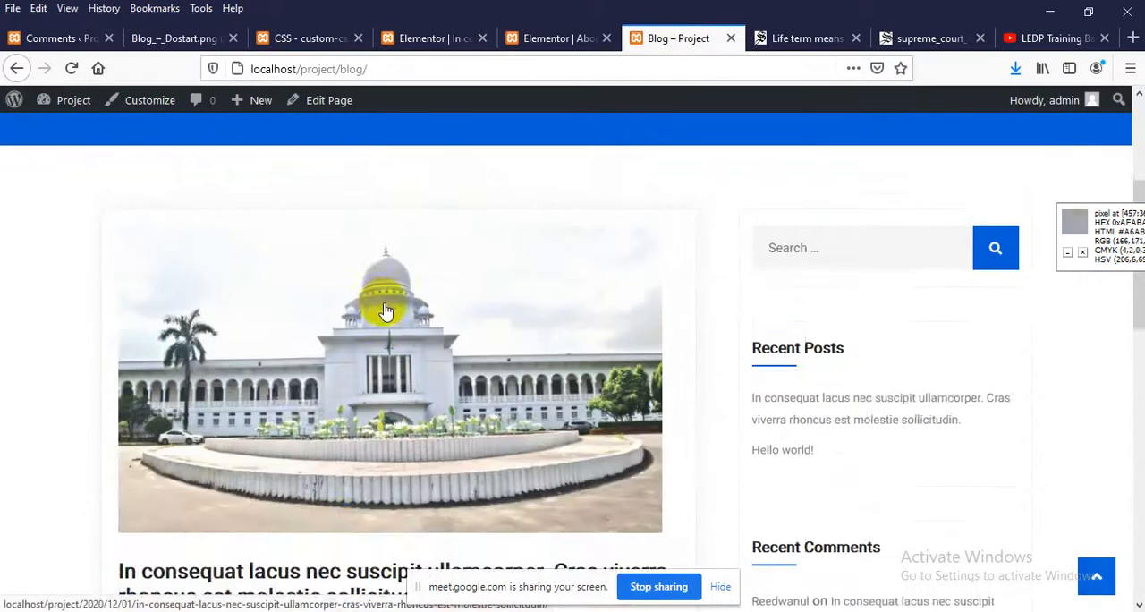
pyautogui.scroll(-3, 371, 322)
pyautogui.scroll(-3, 304, 384)
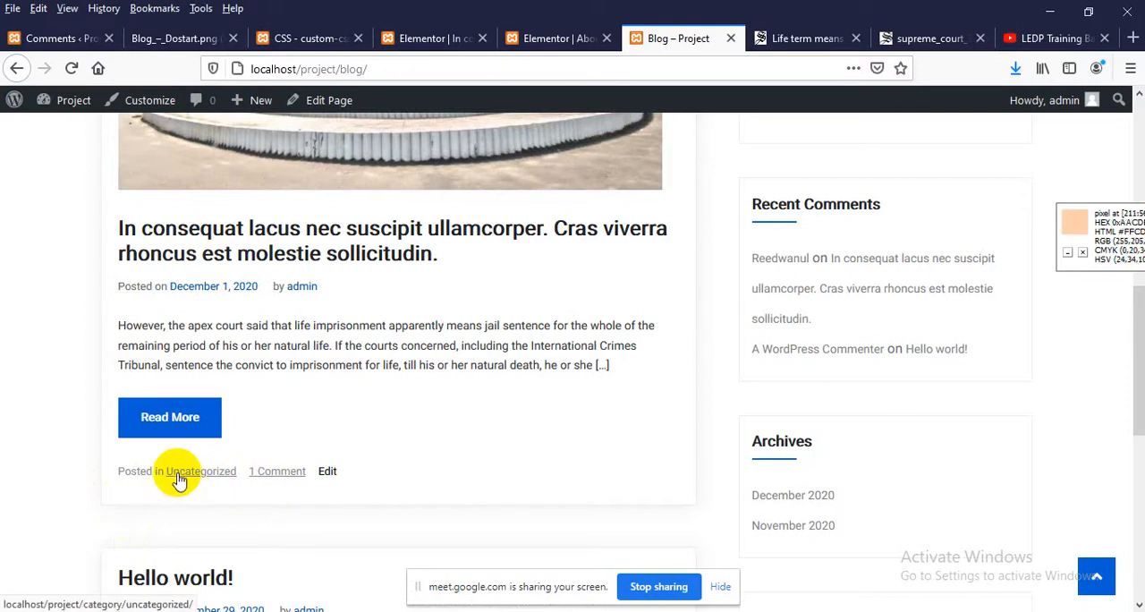
pyautogui.scroll(-3, 192, 482)
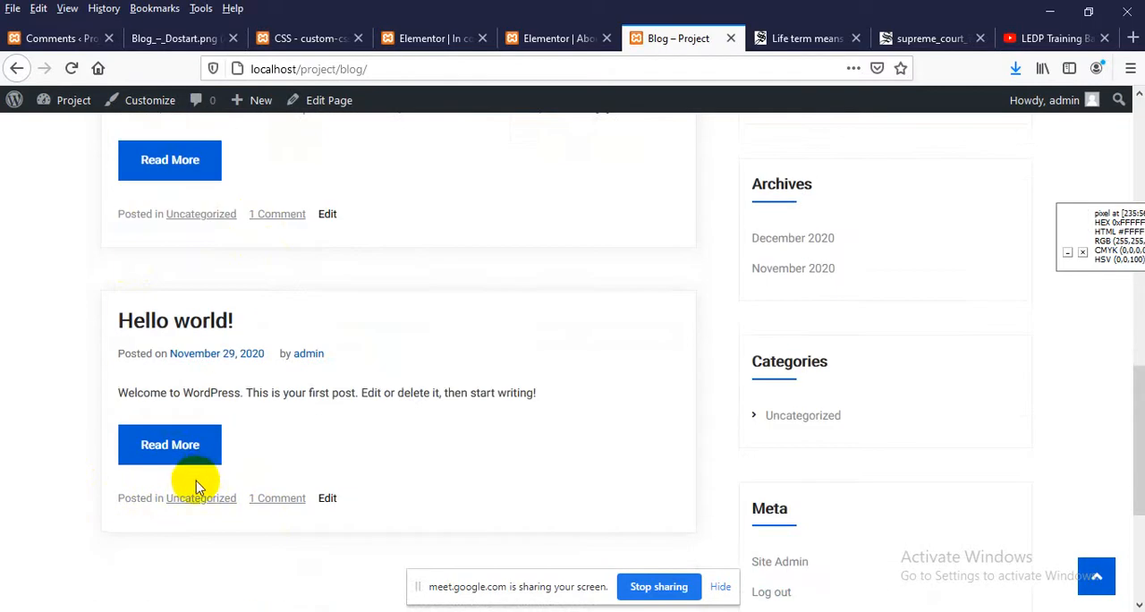
pyautogui.scroll(4, 196, 481)
# Leave the Elementor editor of the "In consequat lacus" post and open the post in the WordPress editor
pyautogui.click(440, 37)
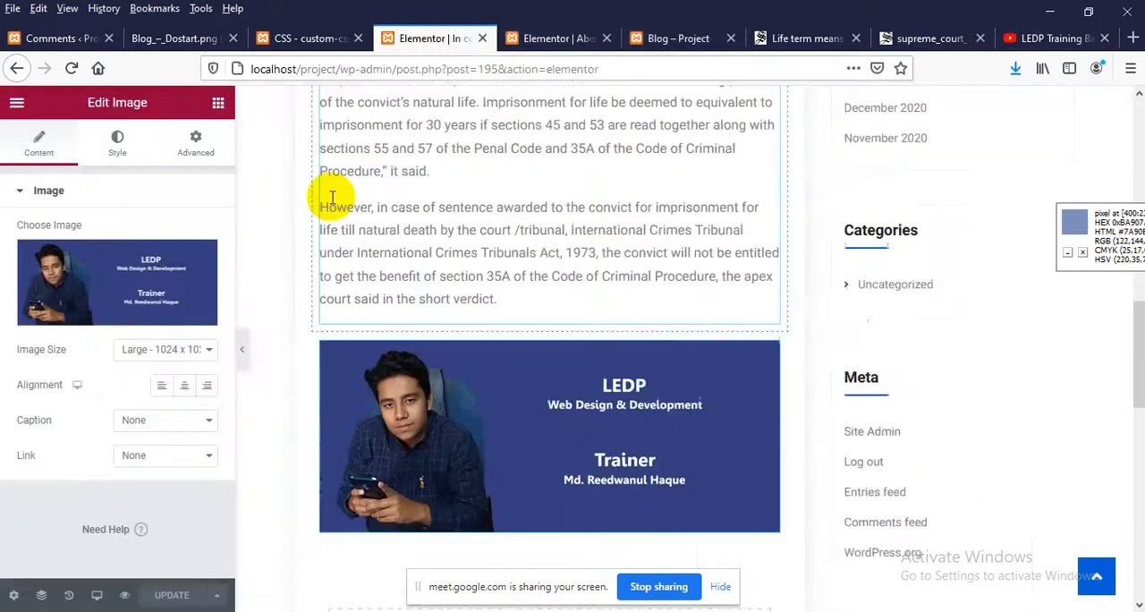
pyautogui.scroll(3, 332, 196)
pyautogui.click(12, 69)
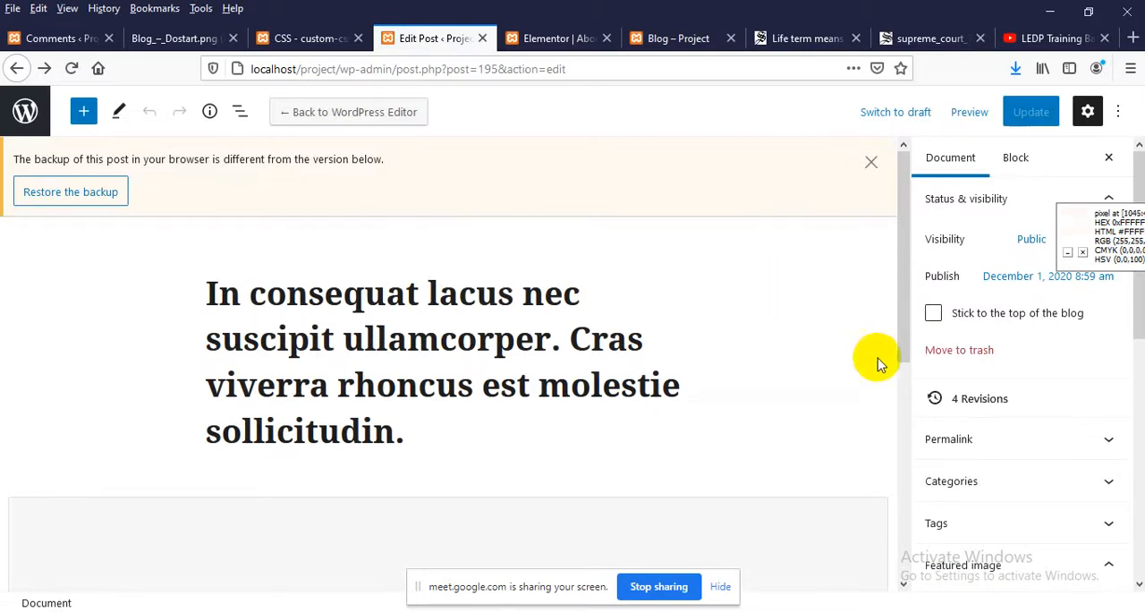
# Expand the post's Categories settings and review the currently assigned category
pyautogui.scroll(-2, 877, 361)
pyautogui.scroll(-1, 971, 439)
pyautogui.click(966, 410)
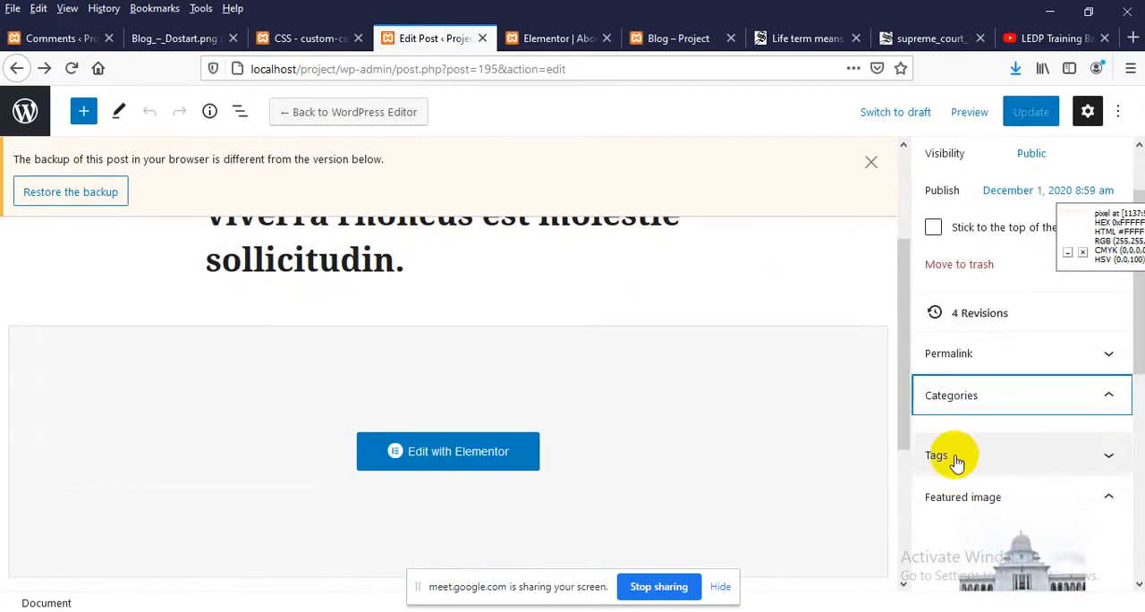
pyautogui.click(1052, 399)
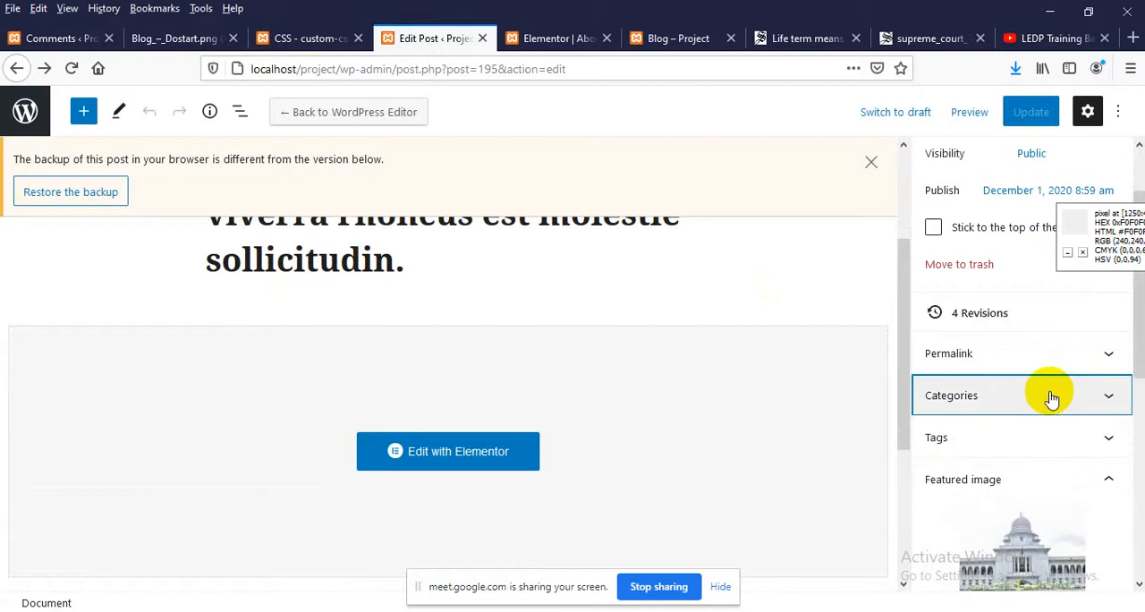
pyautogui.click(1046, 397)
pyautogui.scroll(-2, 1035, 410)
pyautogui.scroll(2, 958, 416)
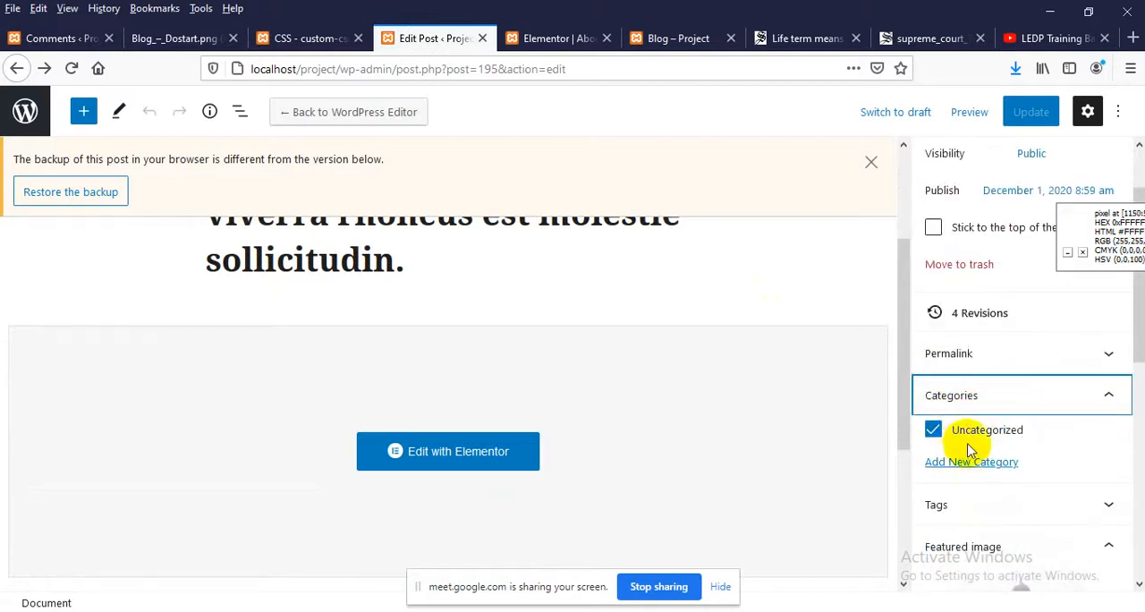
pyautogui.scroll(3, 550, 435)
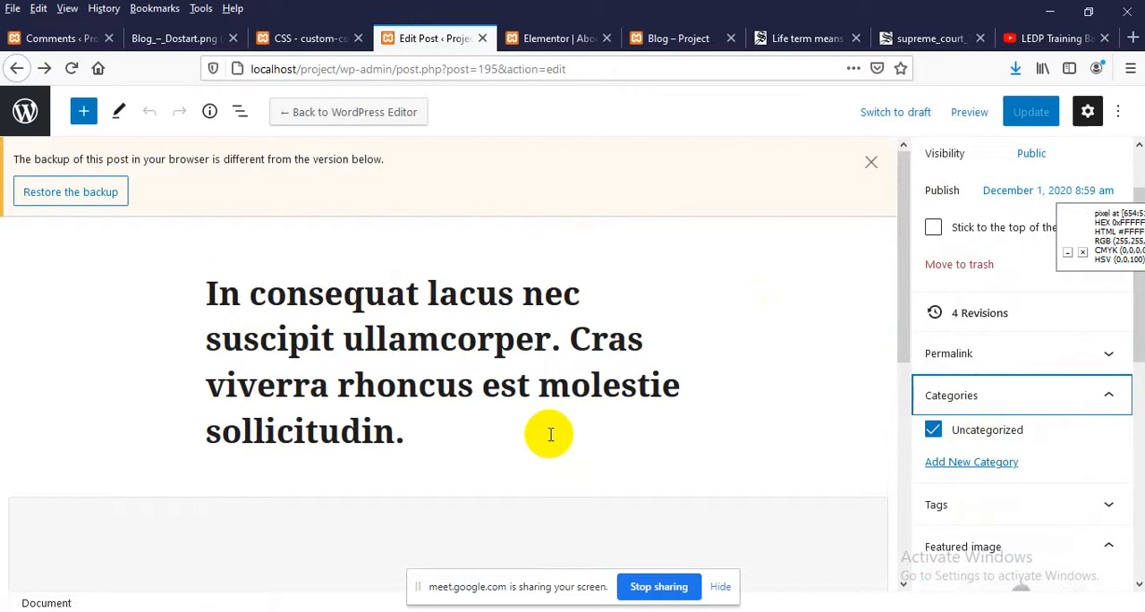
pyautogui.scroll(-2, 556, 433)
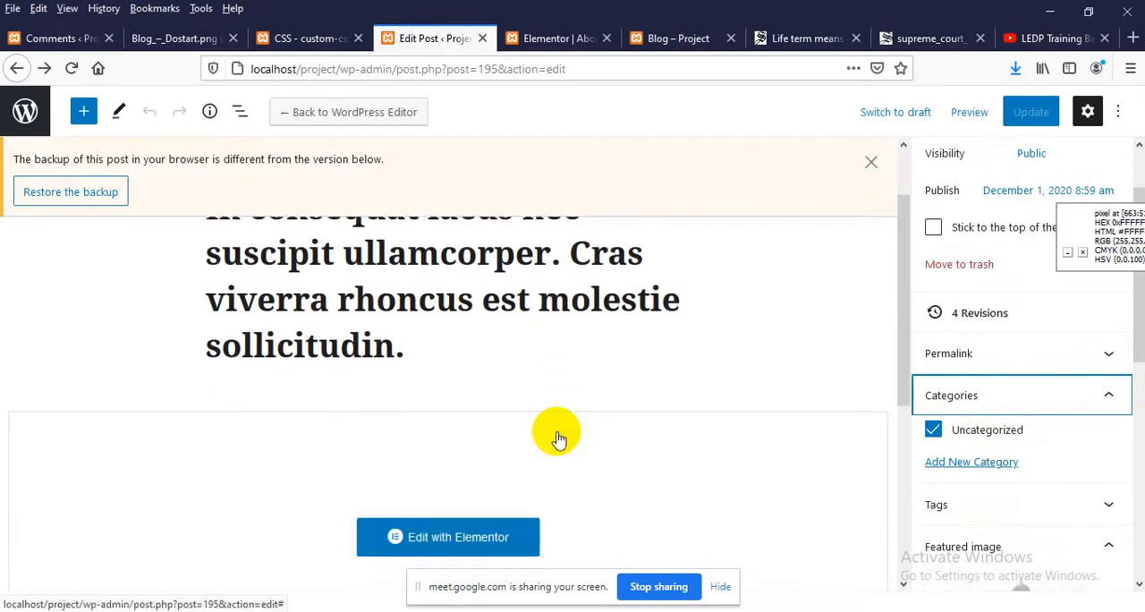
pyautogui.scroll(-2, 570, 435)
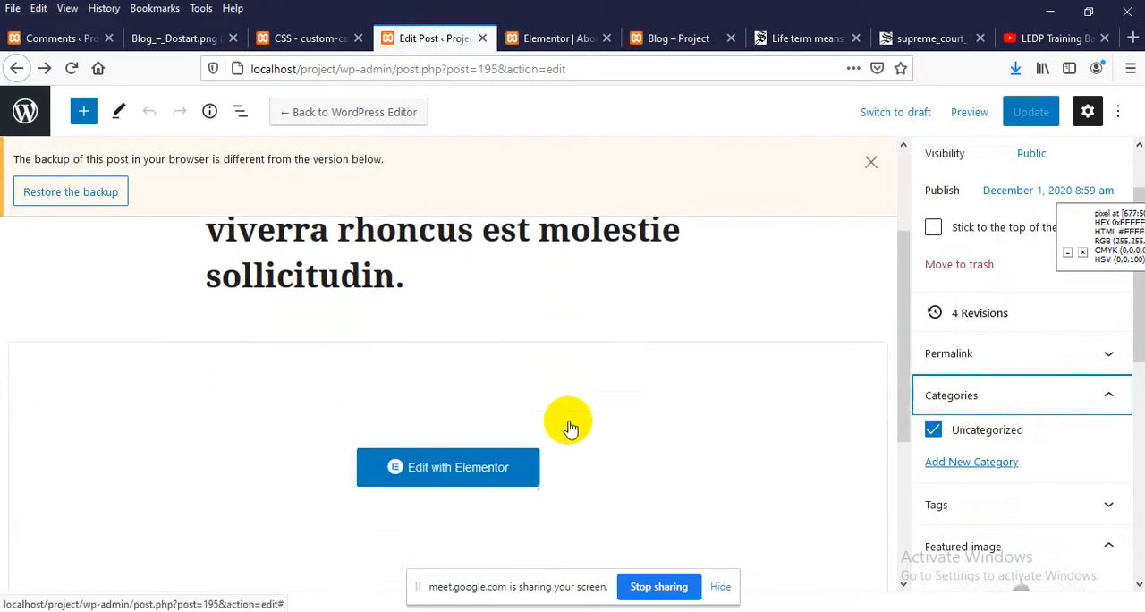
# Assign a new "national" category to the post in place of Uncategorized, and update the post
pyautogui.click(945, 464)
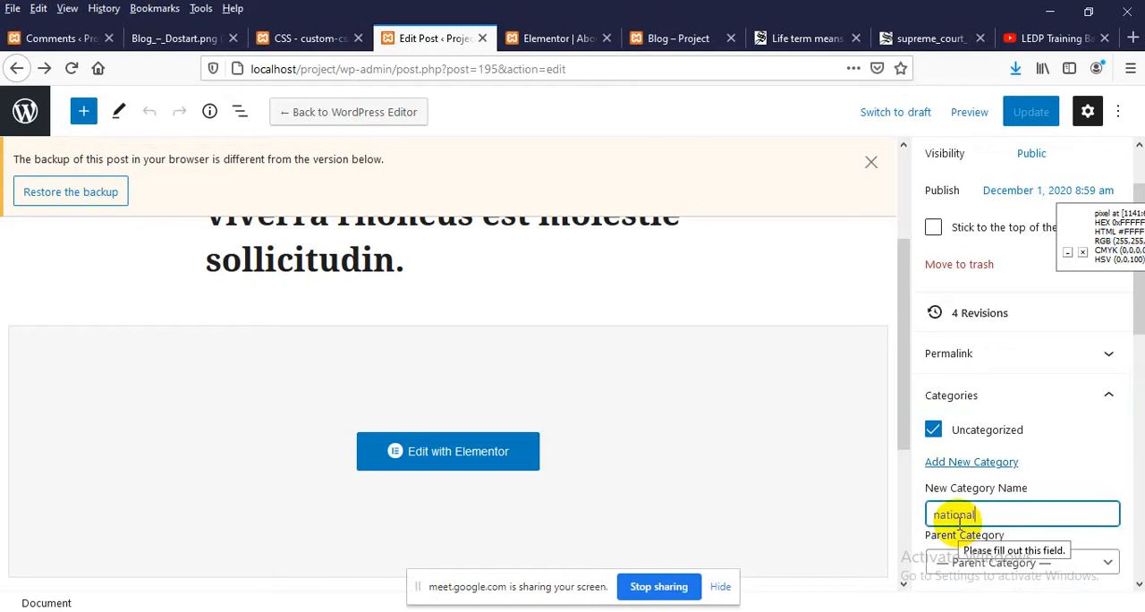
pyautogui.scroll(-3, 1028, 536)
pyautogui.scroll(2, 993, 532)
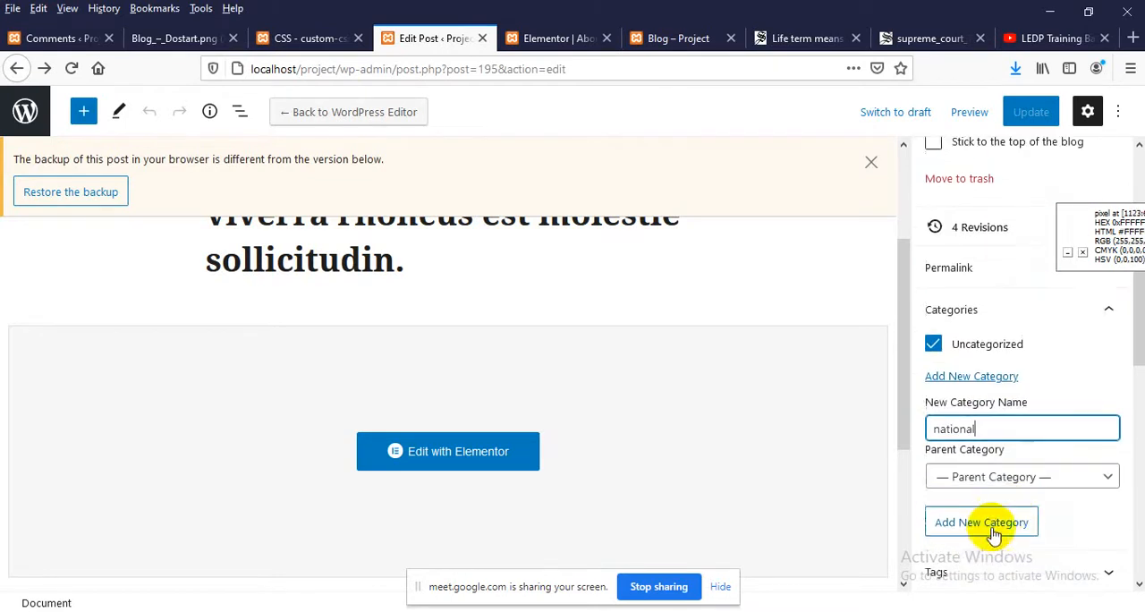
pyautogui.click(984, 527)
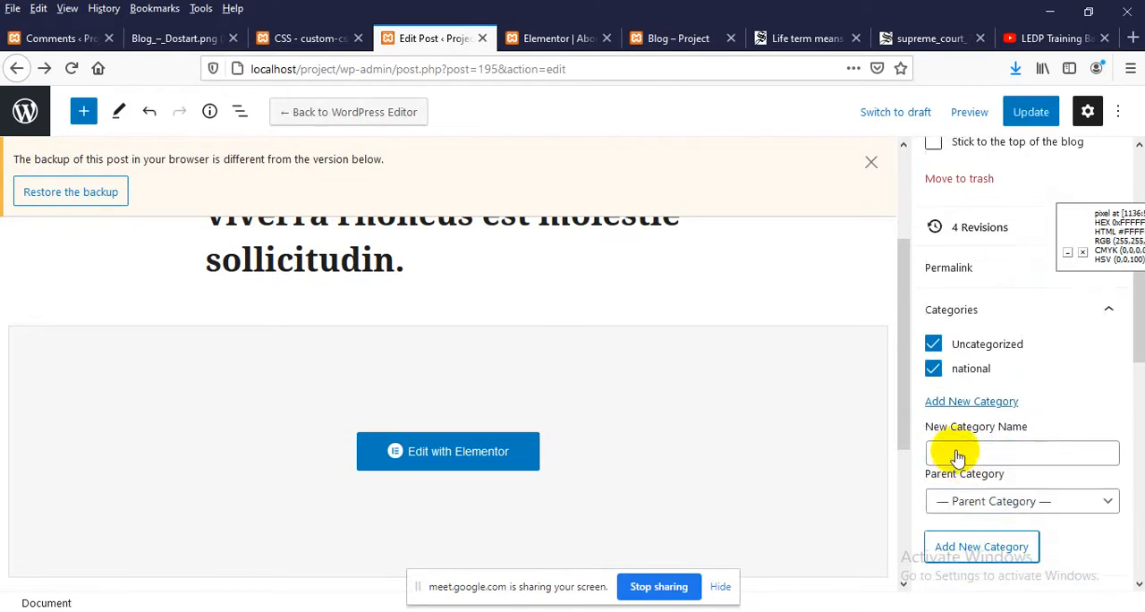
pyautogui.click(933, 346)
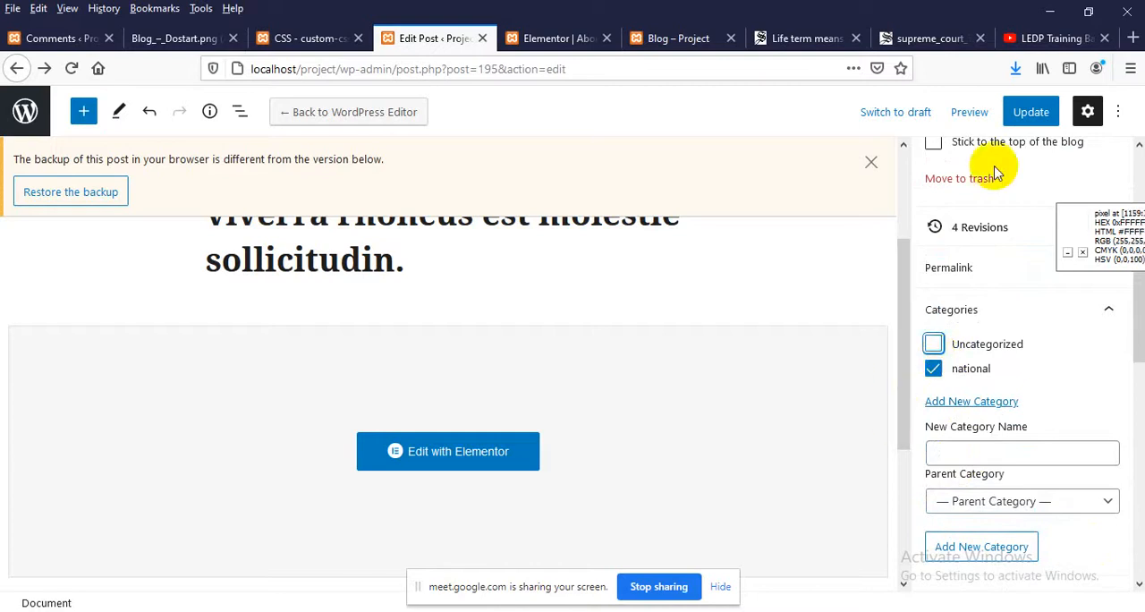
pyautogui.click(1033, 112)
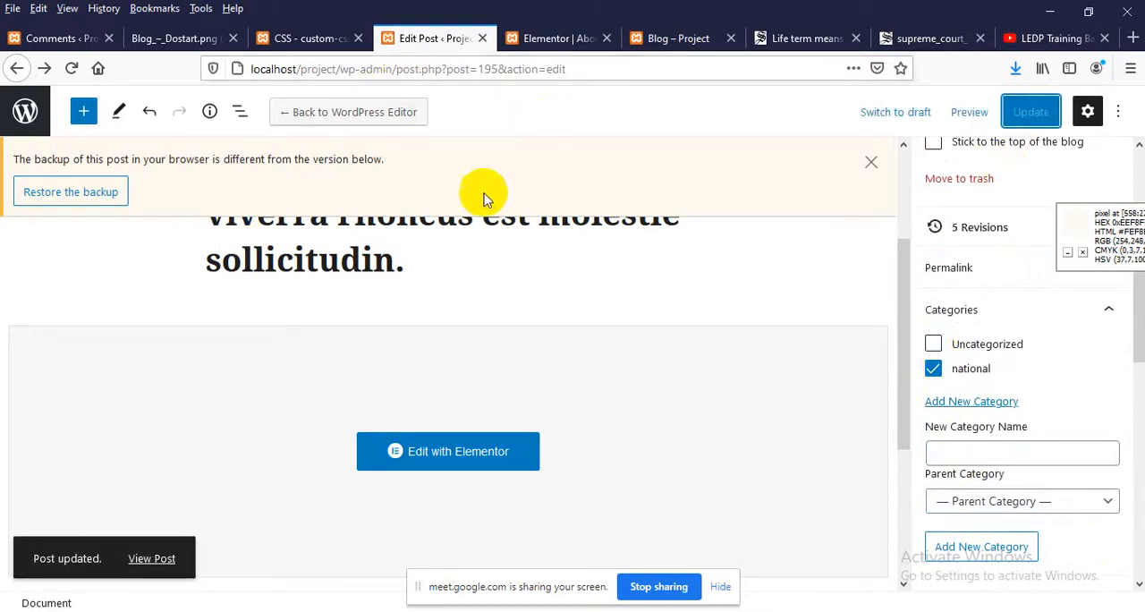
# Reload the live Blog page and check the category link under the "In consequat lacus" post
pyautogui.click(664, 38)
pyautogui.rightClick(9, 250)
pyautogui.click(111, 273)
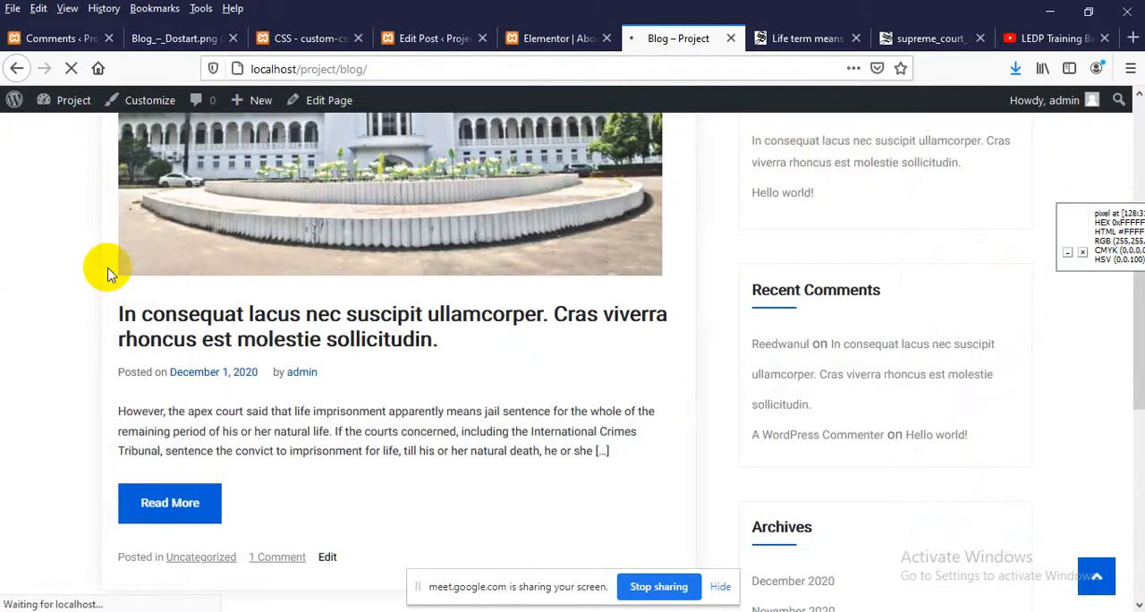
pyautogui.scroll(-2, 102, 268)
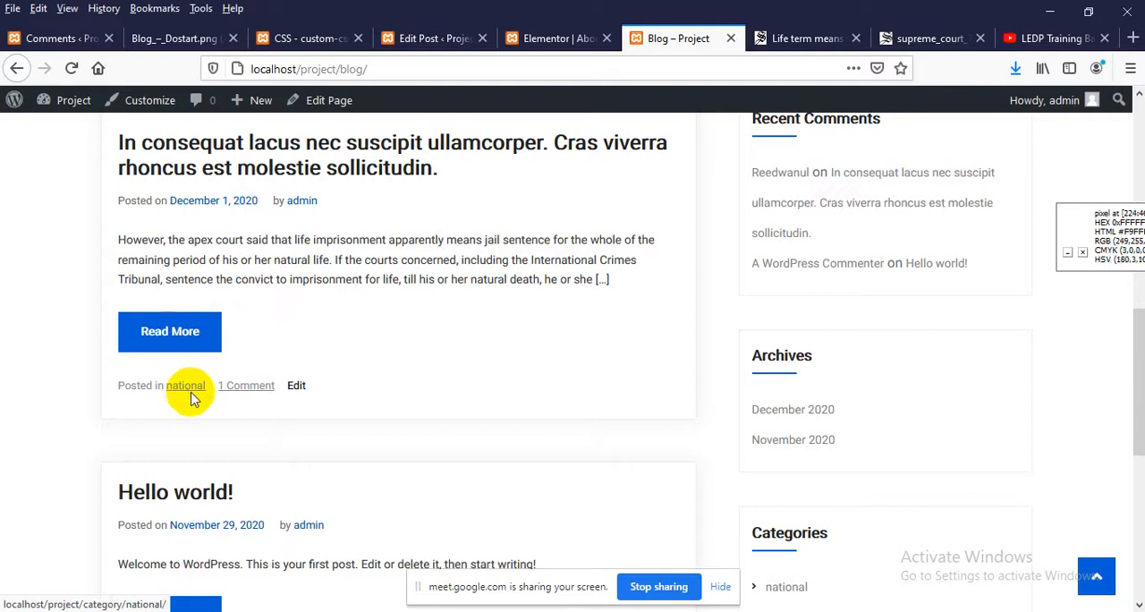
# Switch to the Daily Star life-term article, close its enlarged photo and view the headline and section breadcrumb
pyautogui.click(934, 39)
pyautogui.click(760, 40)
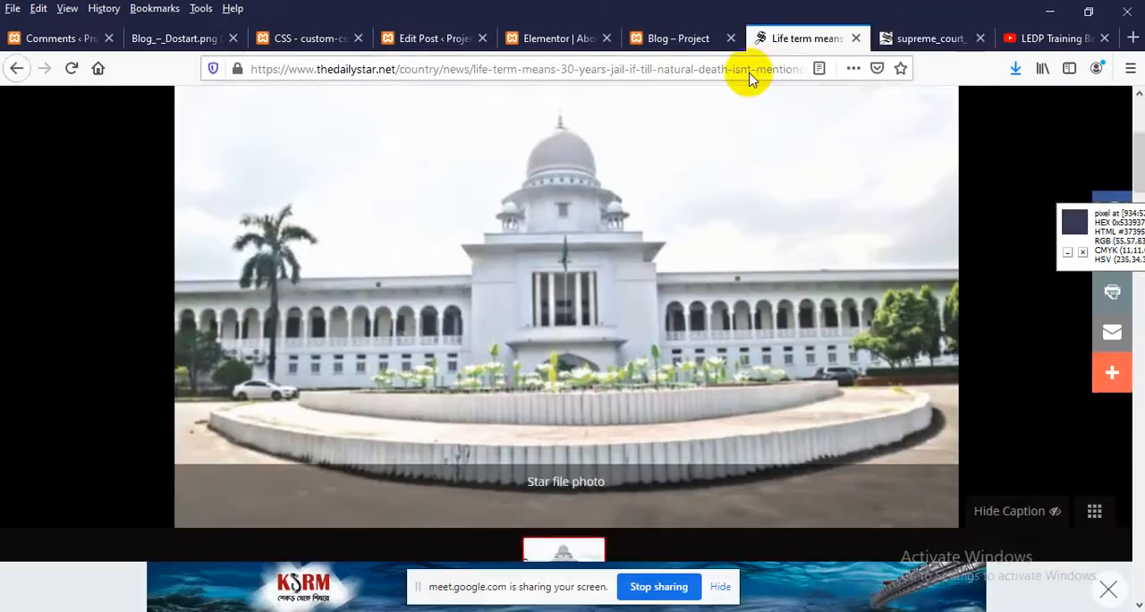
pyautogui.scroll(3, 519, 309)
pyautogui.click(1114, 108)
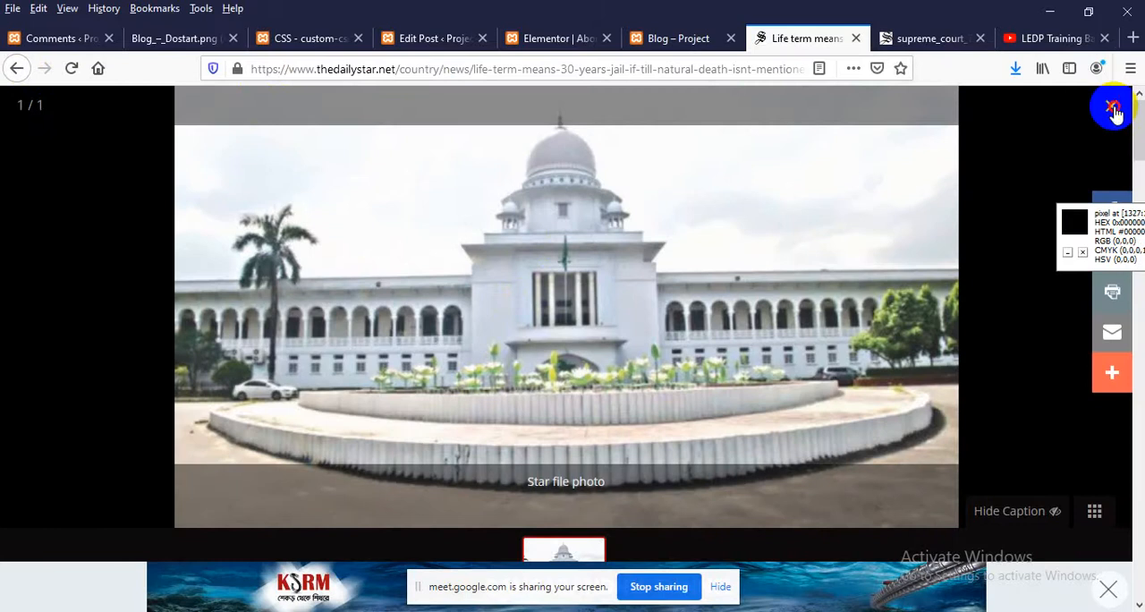
pyautogui.scroll(4, 396, 309)
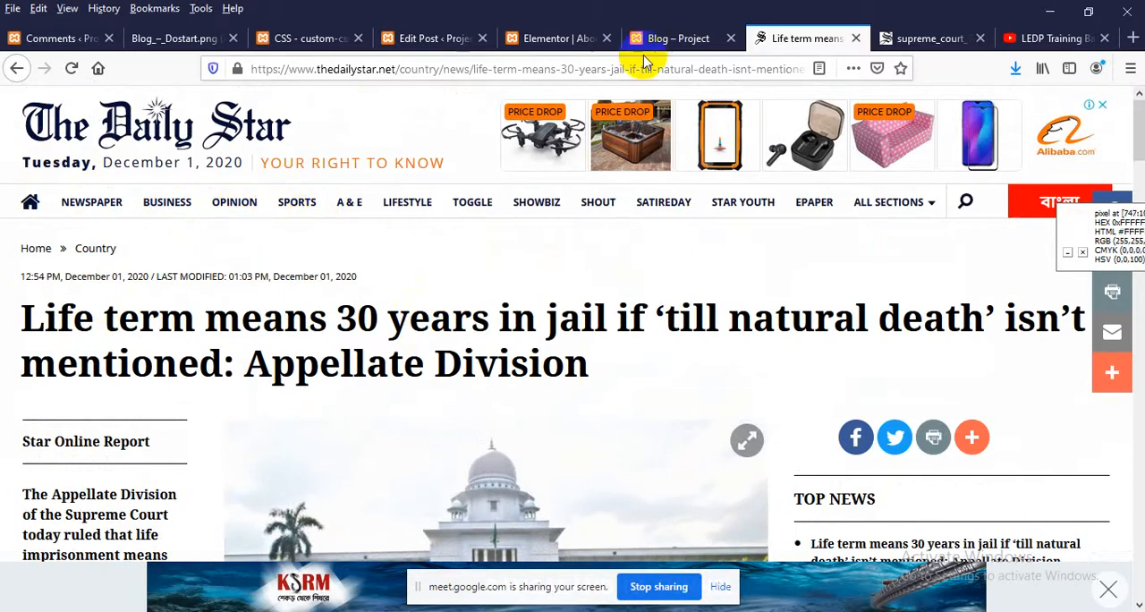
# Return to the Blog page, open the post's "national" category archive and look through the posts it lists
pyautogui.click(677, 40)
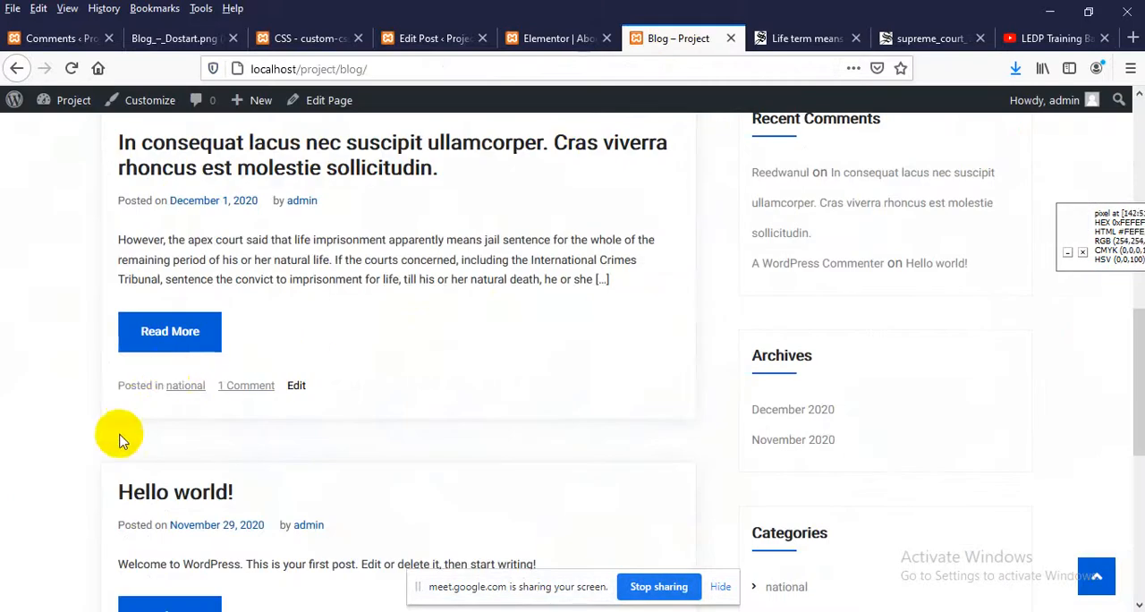
pyautogui.click(186, 386)
pyautogui.scroll(-5, 256, 369)
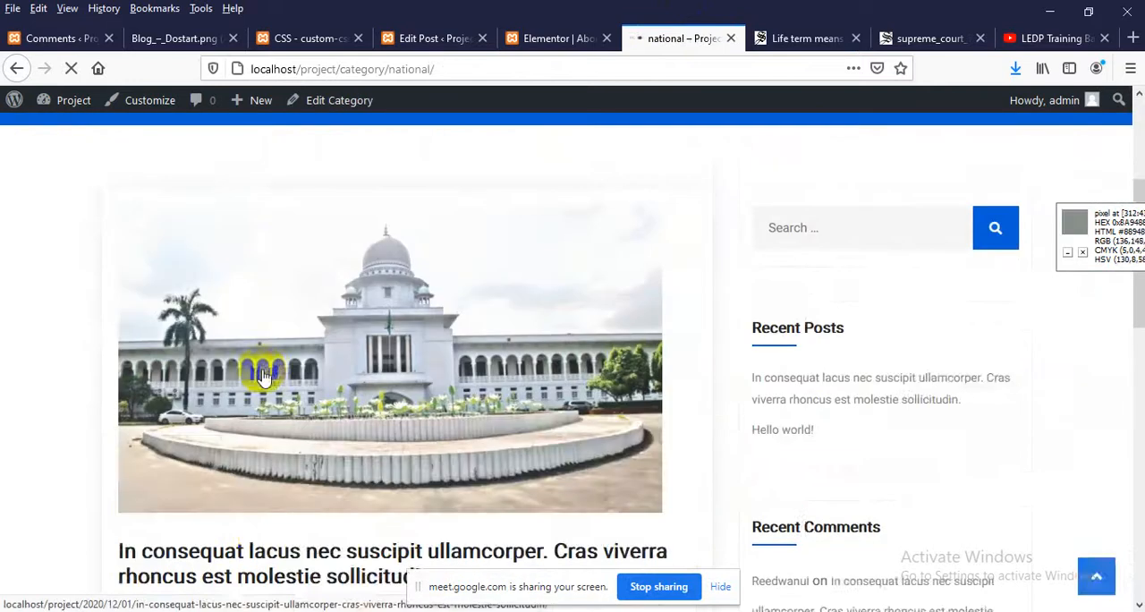
pyautogui.scroll(-5, 262, 375)
pyautogui.scroll(6, 235, 403)
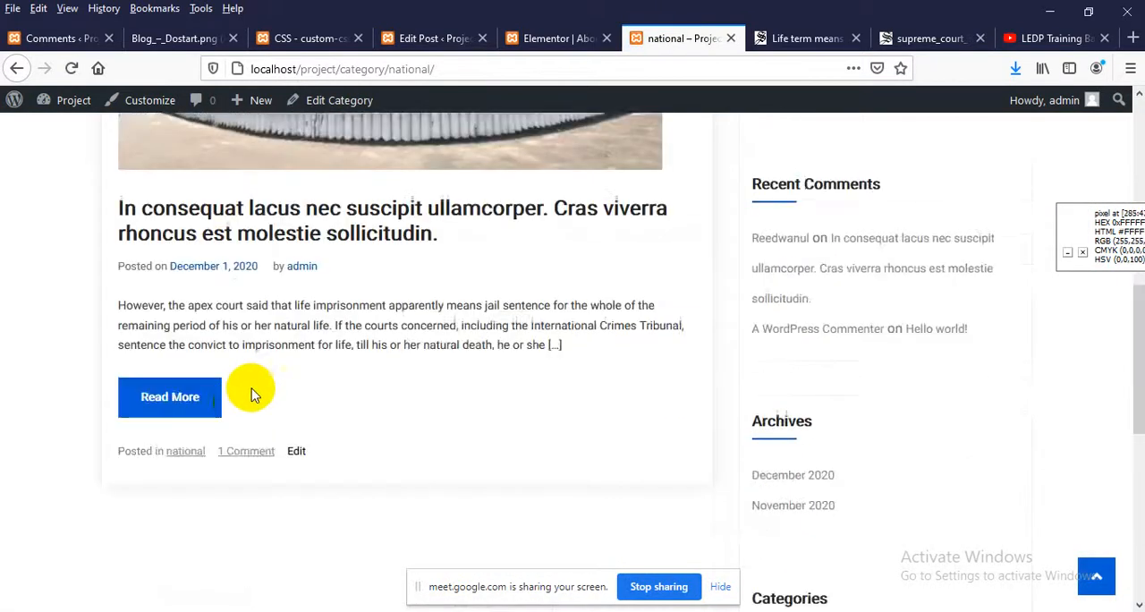
pyautogui.scroll(1, 393, 367)
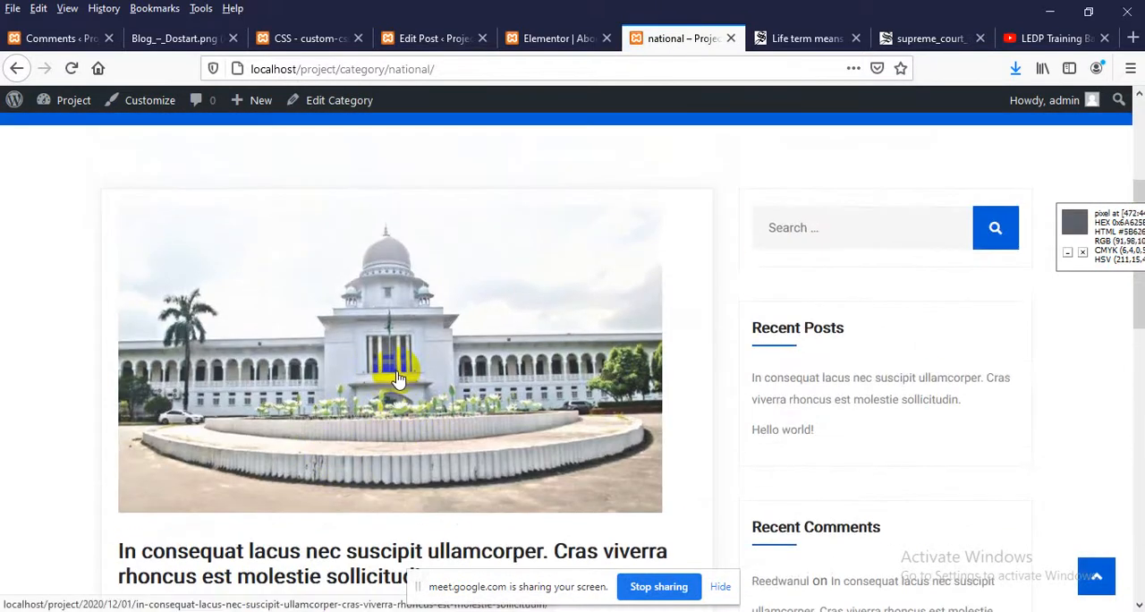
pyautogui.scroll(-5, 398, 378)
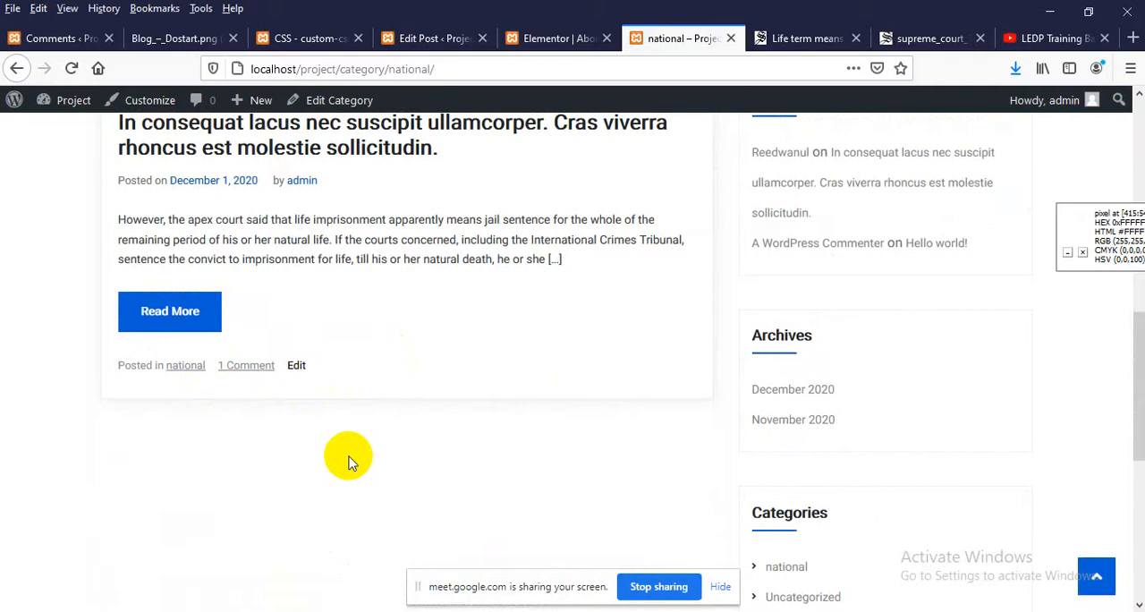
pyautogui.scroll(2, 348, 463)
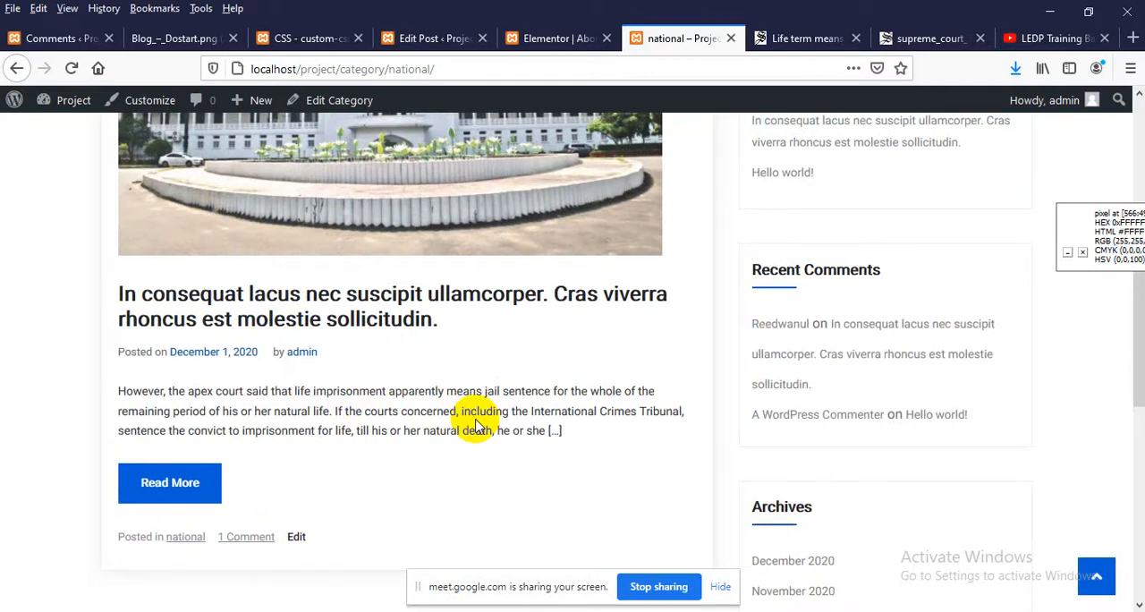
pyautogui.scroll(5, 464, 418)
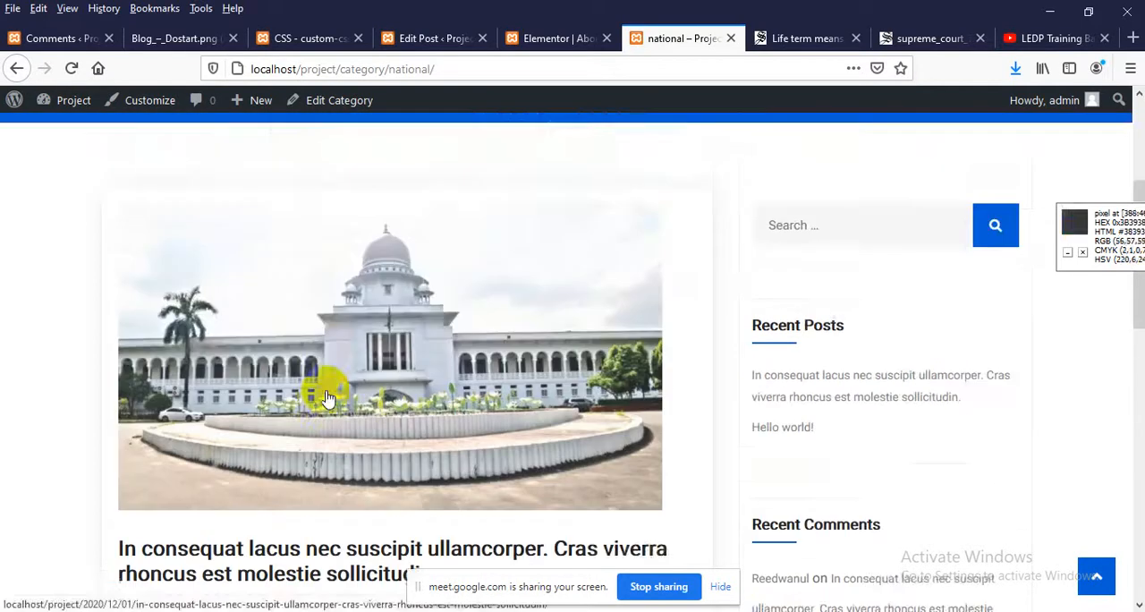
pyautogui.scroll(-3, 442, 269)
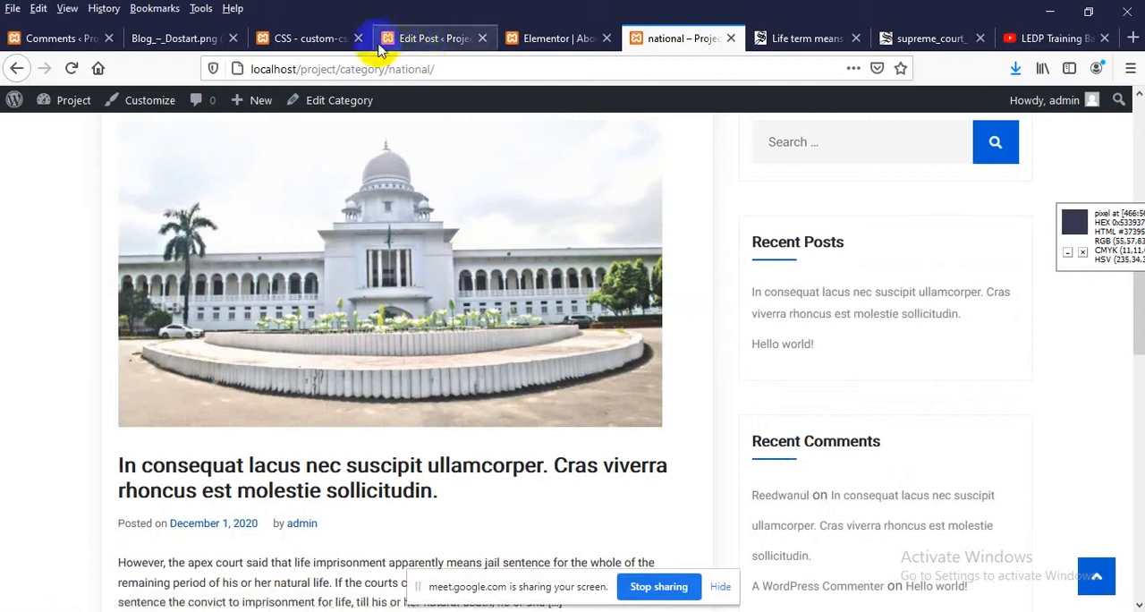
# Close the post's editing tab and open the Add New post page from the WordPress dashboard in a separate tab
pyautogui.click(437, 39)
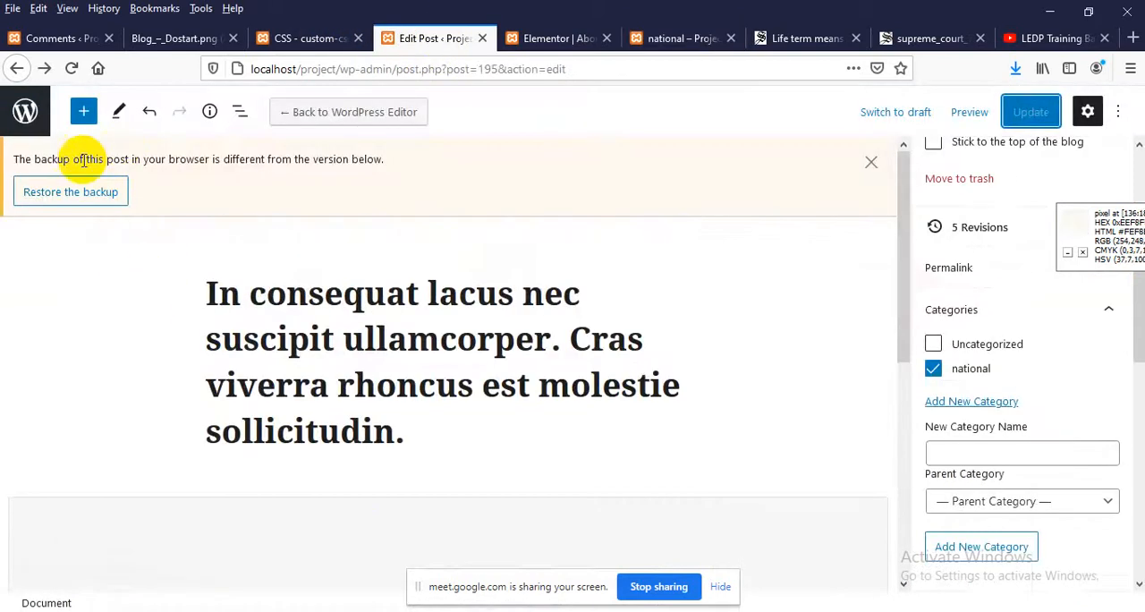
pyautogui.click(481, 38)
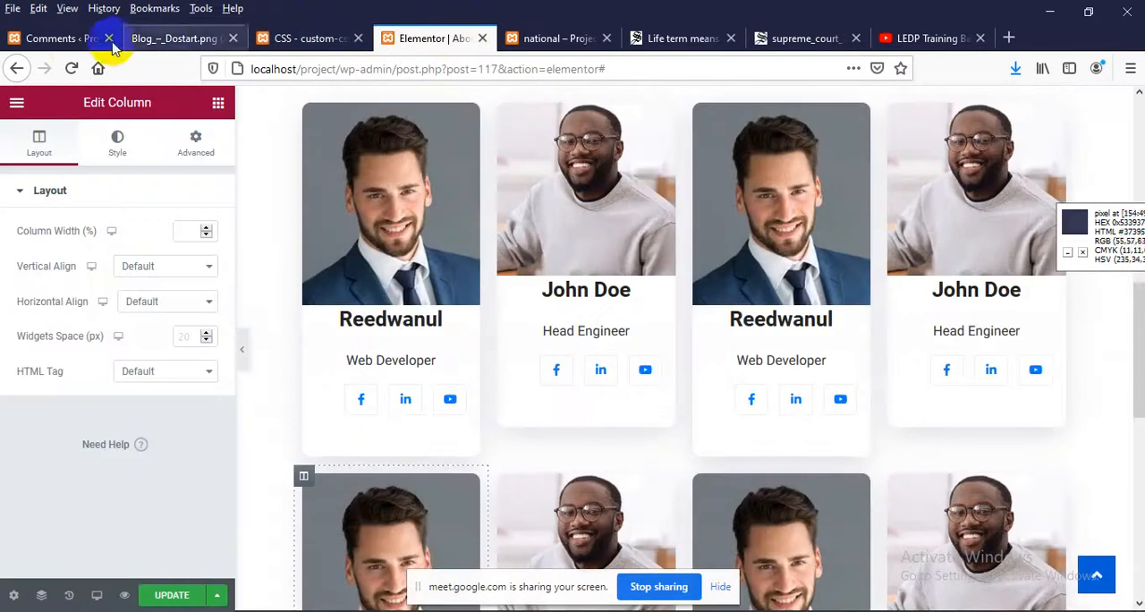
pyautogui.click(40, 39)
pyautogui.scroll(2, 109, 294)
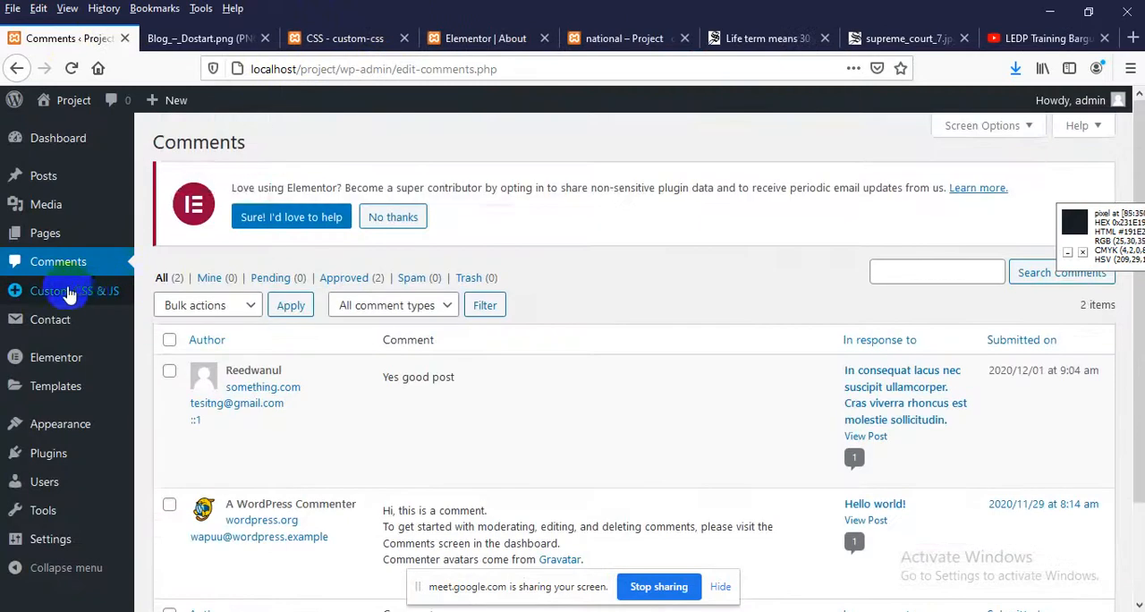
pyautogui.moveTo(77, 173)
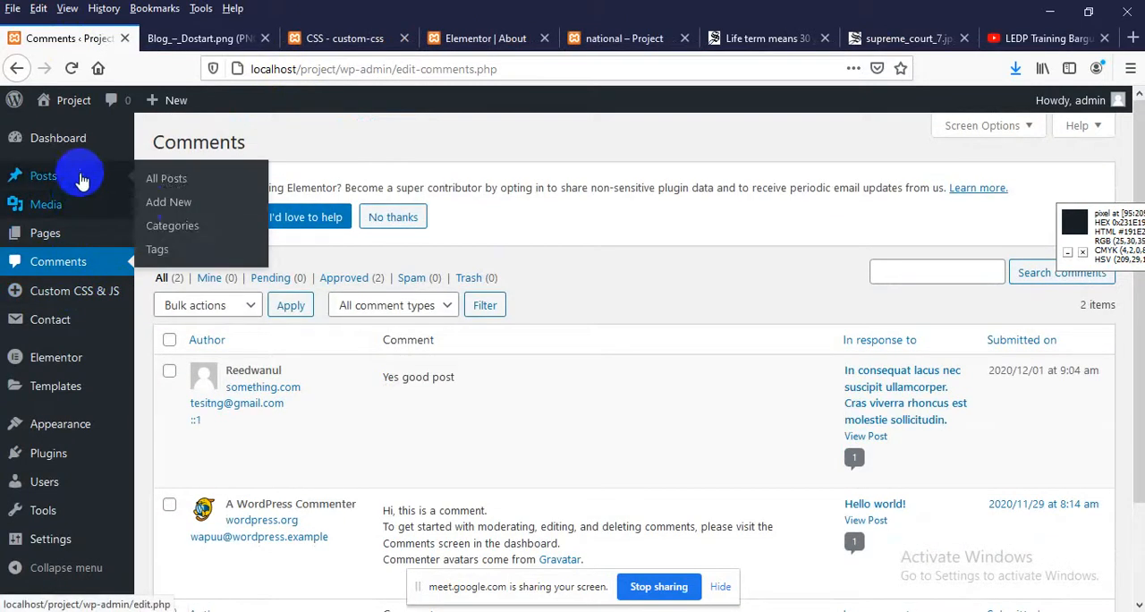
pyautogui.middleClick(168, 203)
pyautogui.click(184, 39)
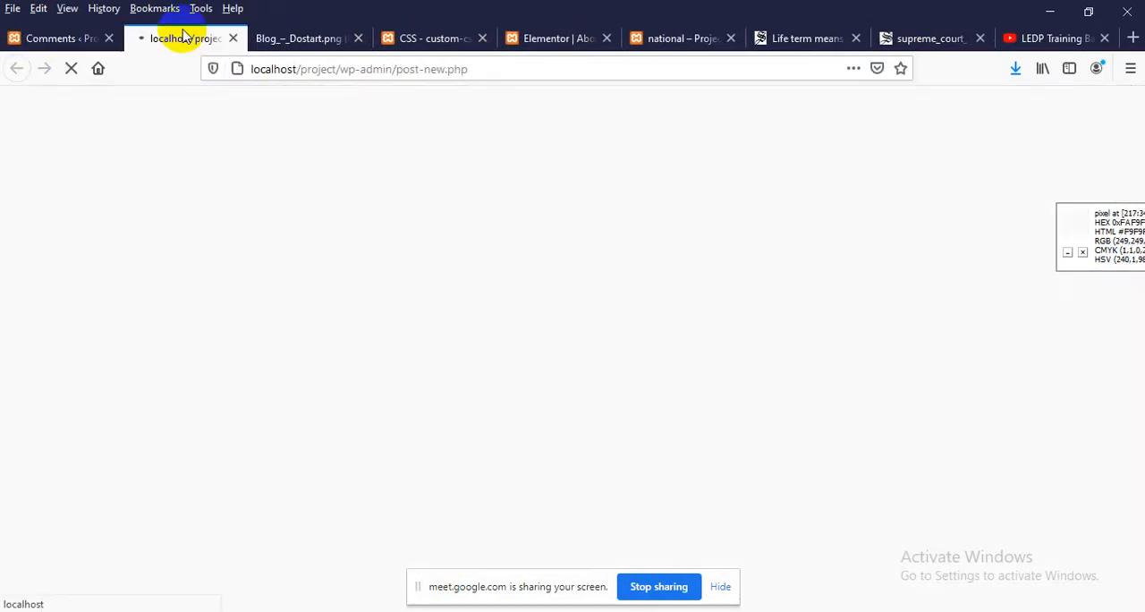
# Go to the Daily Star homepage from the life-term article and open the "Country to join 3rd submarine cable" story
pyautogui.click(792, 38)
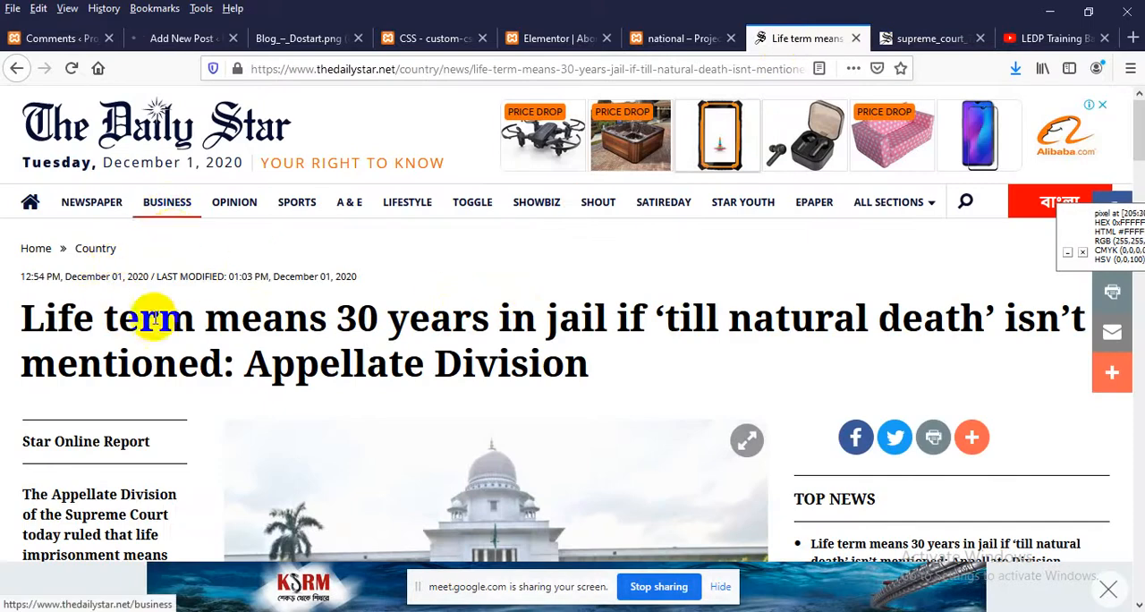
pyautogui.scroll(-5, 159, 366)
pyautogui.scroll(-8, 159, 384)
pyautogui.scroll(12, 159, 439)
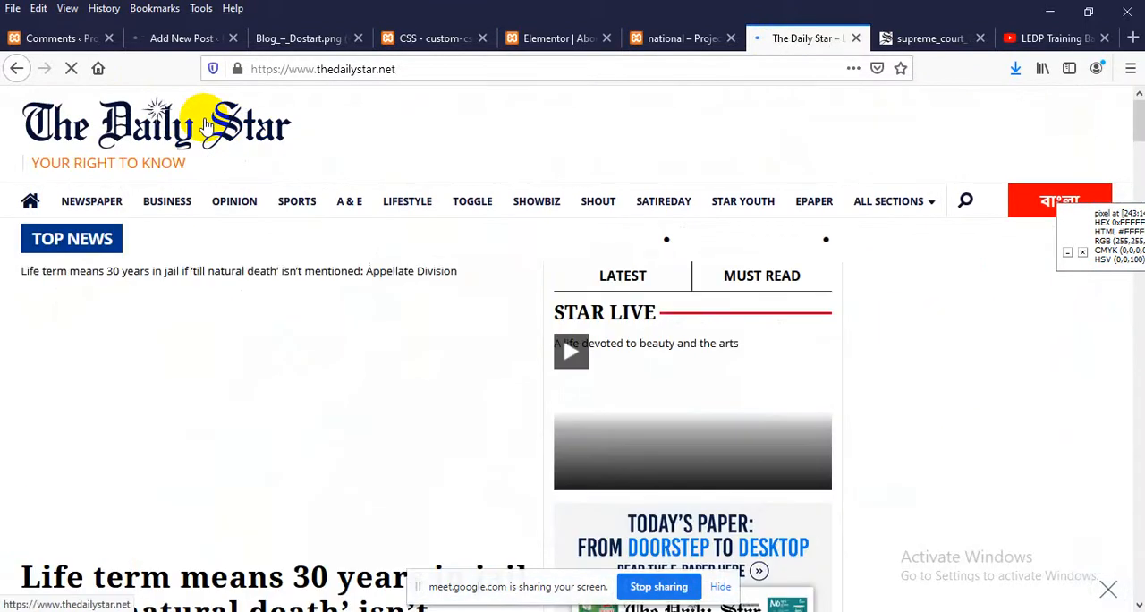
pyautogui.scroll(-5, 179, 268)
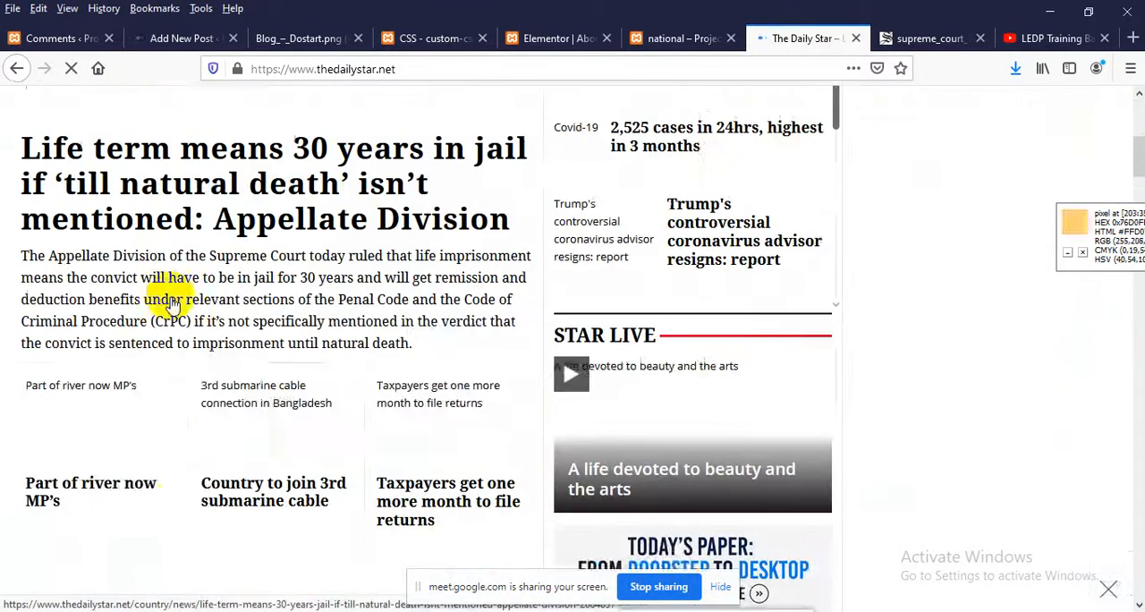
pyautogui.scroll(-2, 170, 304)
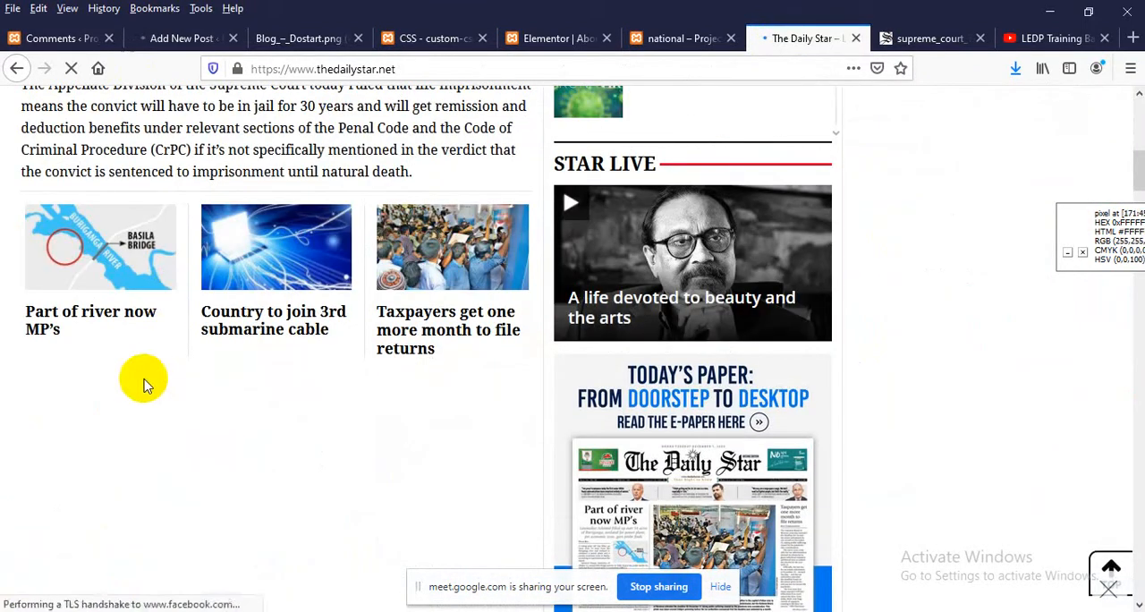
pyautogui.click(279, 324)
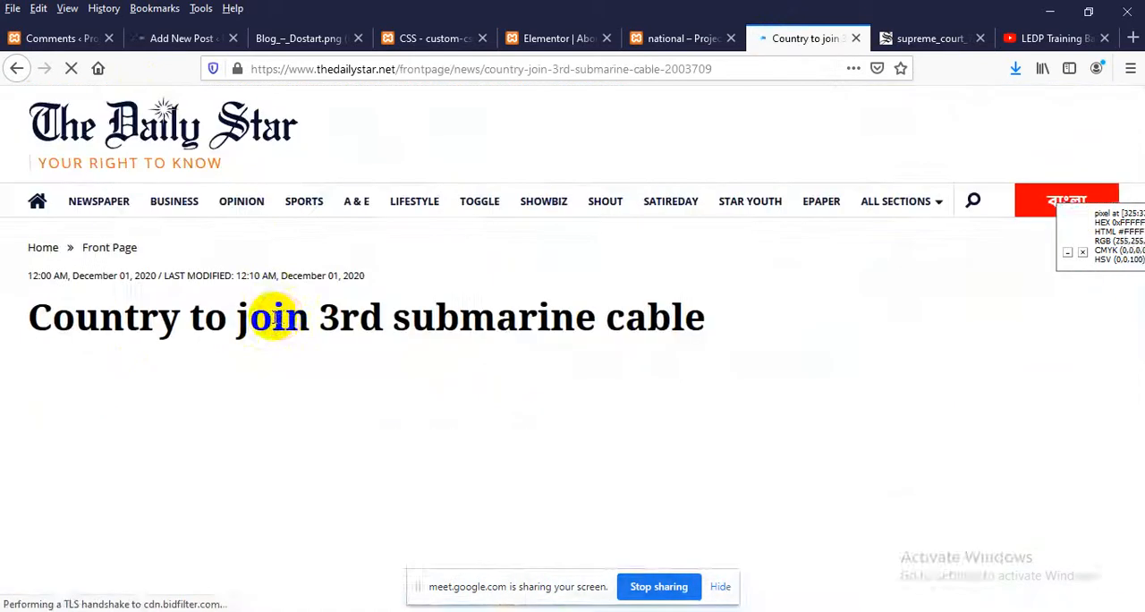
pyautogui.scroll(-3, 274, 318)
pyautogui.scroll(3, 274, 324)
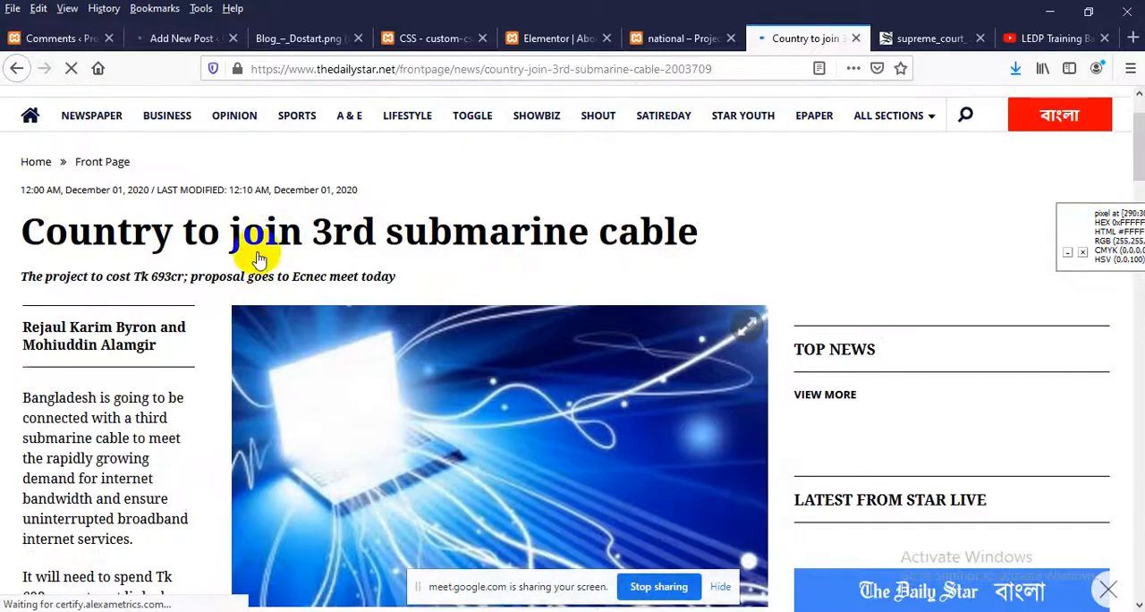
# Enlarge the submarine cable article's photo, close it again and look over the headline and opening text
pyautogui.click(276, 315)
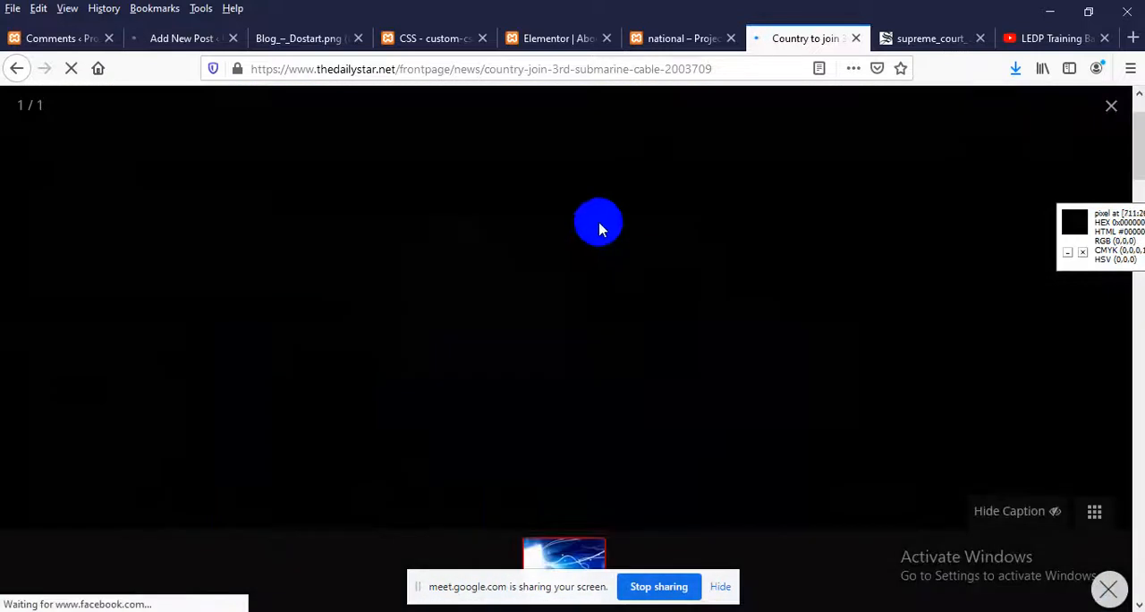
pyautogui.click(1033, 146)
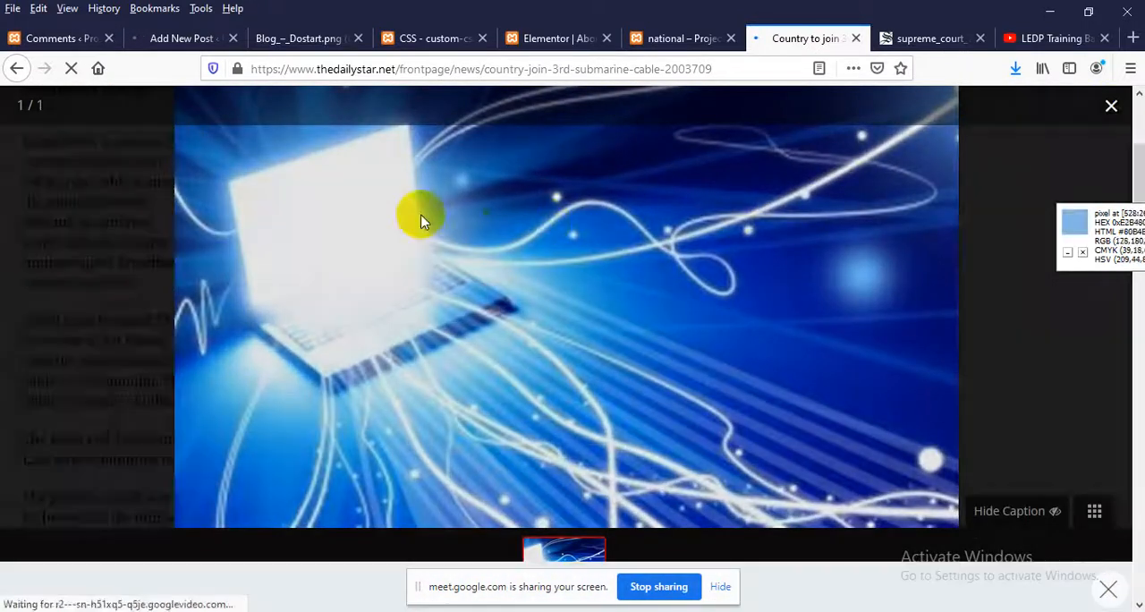
pyautogui.scroll(2, 459, 217)
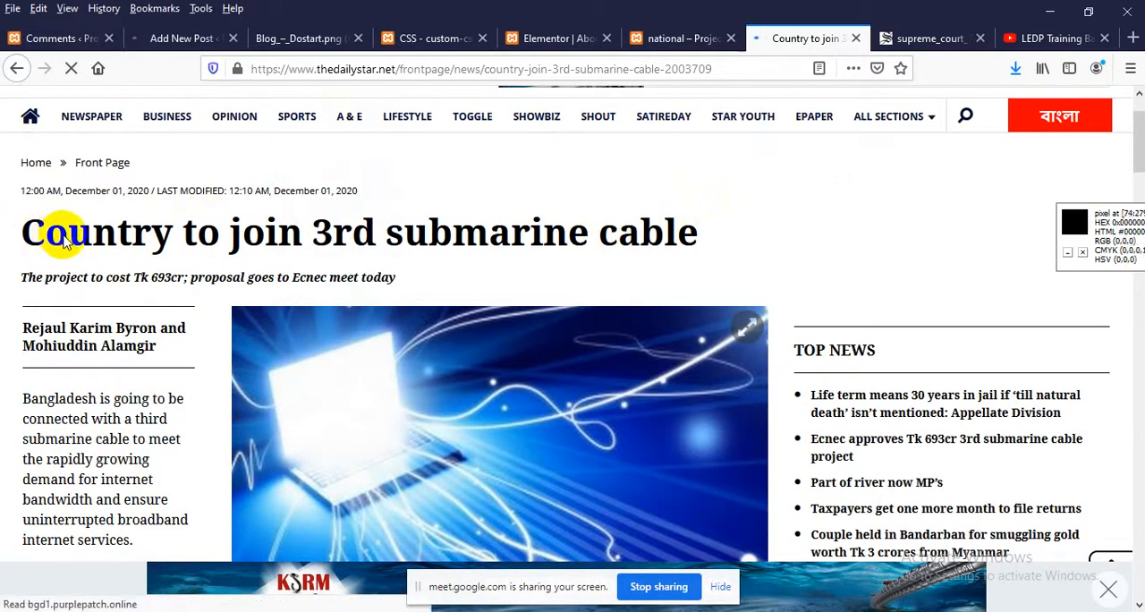
pyautogui.scroll(-5, 49, 234)
pyautogui.scroll(7, 127, 275)
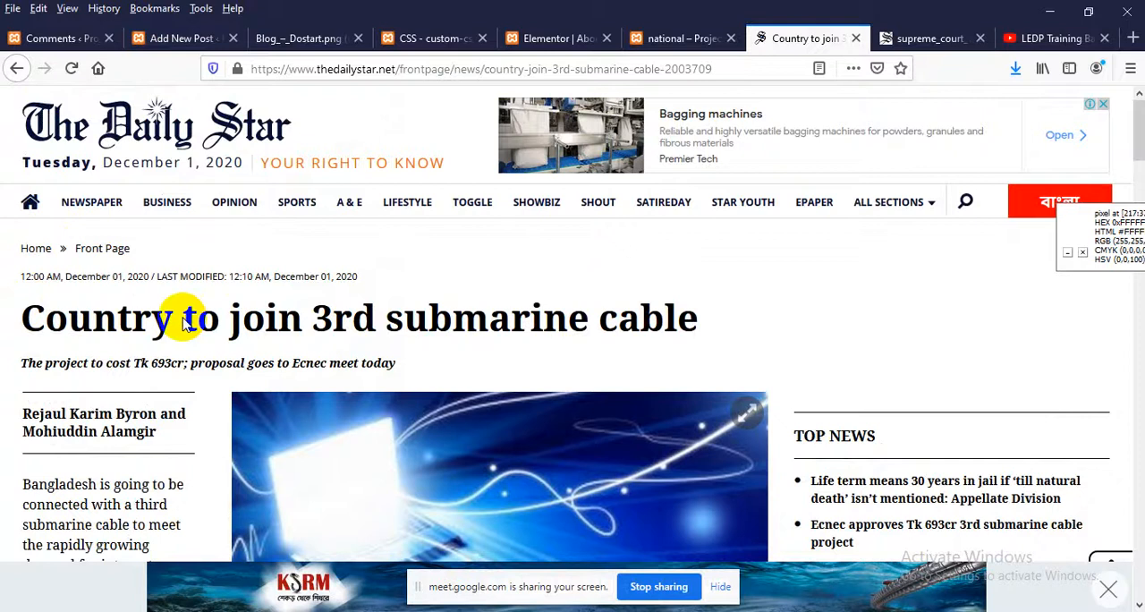
pyautogui.scroll(-2, 286, 318)
pyautogui.scroll(2, 300, 322)
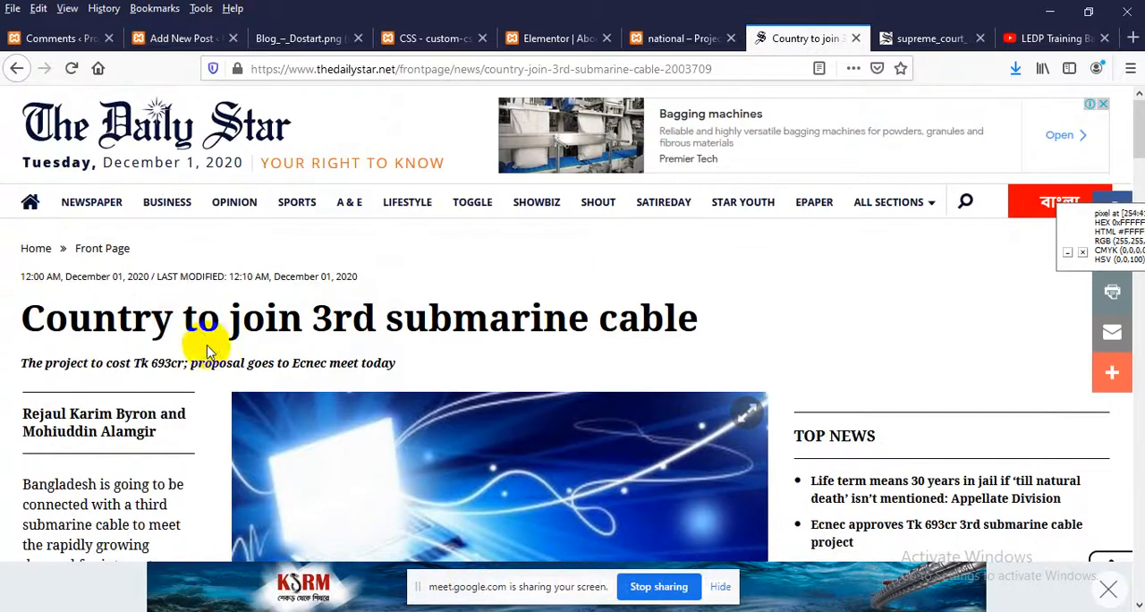
# Copy the article headline "Country to join 3rd submarine cable" into the title of the new WordPress post
pyautogui.doubleClick(196, 322)
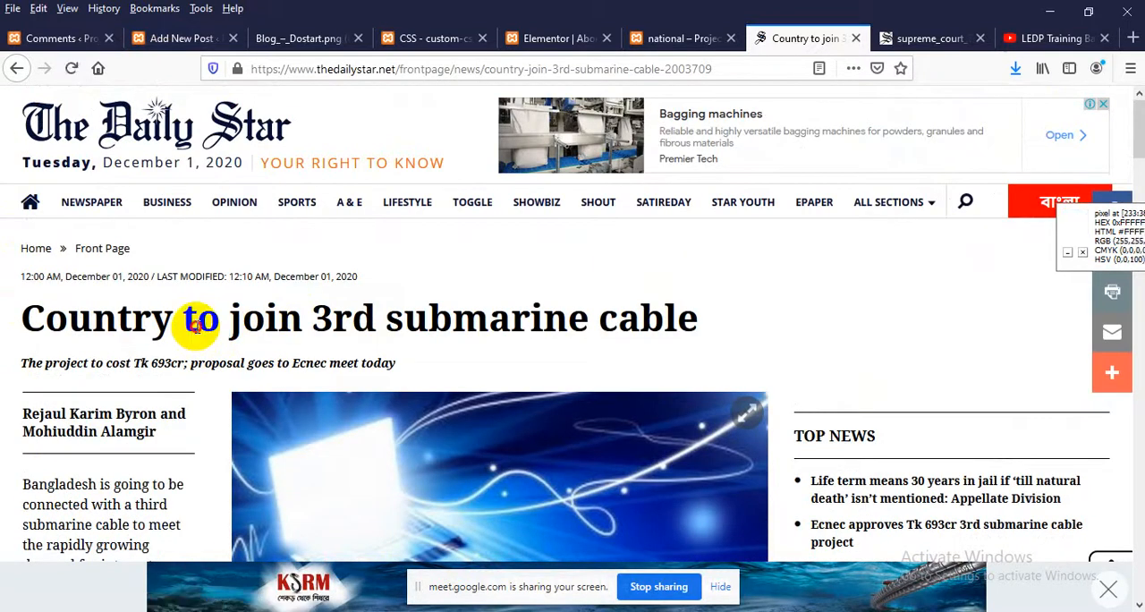
pyautogui.tripleClick(200, 324)
pyautogui.hotkey('ctrl', 'c')
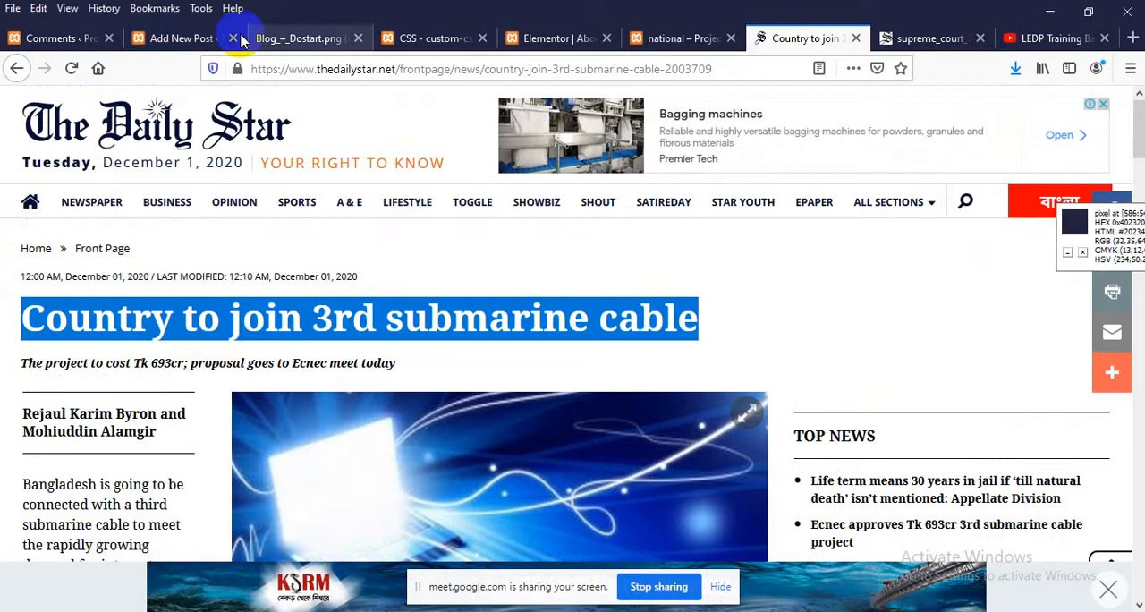
pyautogui.click(161, 37)
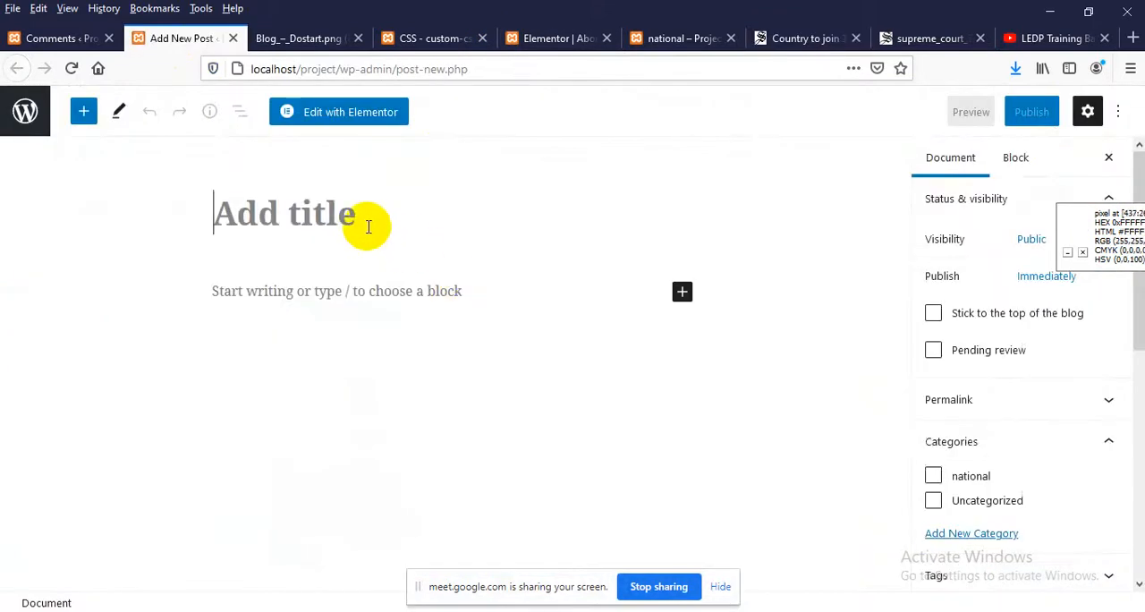
pyautogui.hotkey('ctrl', 'v')
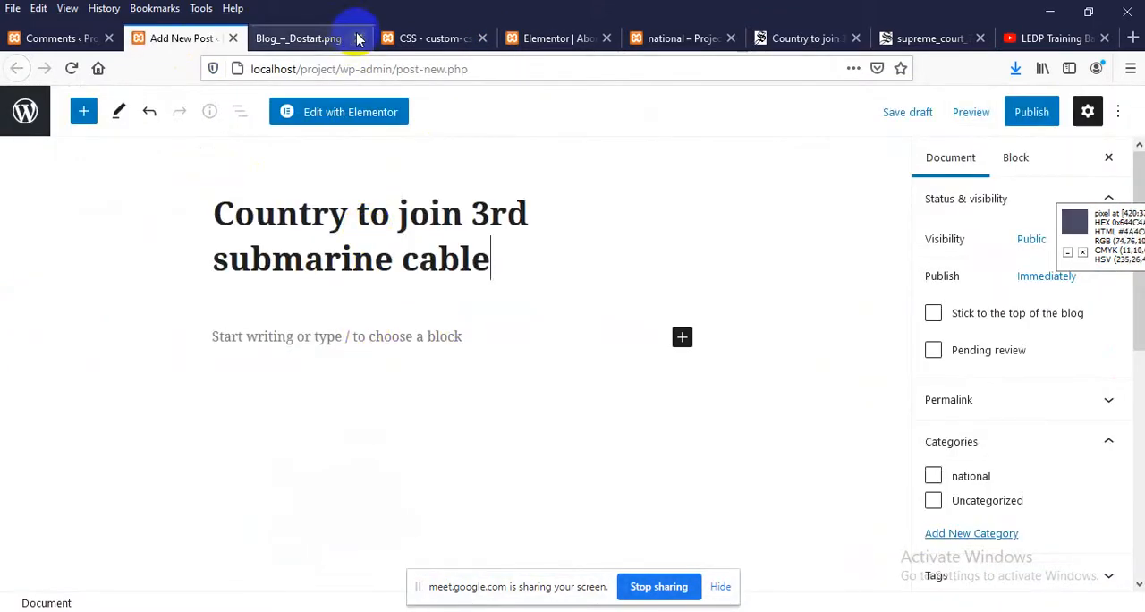
# Copy the article's first three paragraphs, from "Bangladesh is going to be connected" to "they said", into the new post's body
pyautogui.click(297, 38)
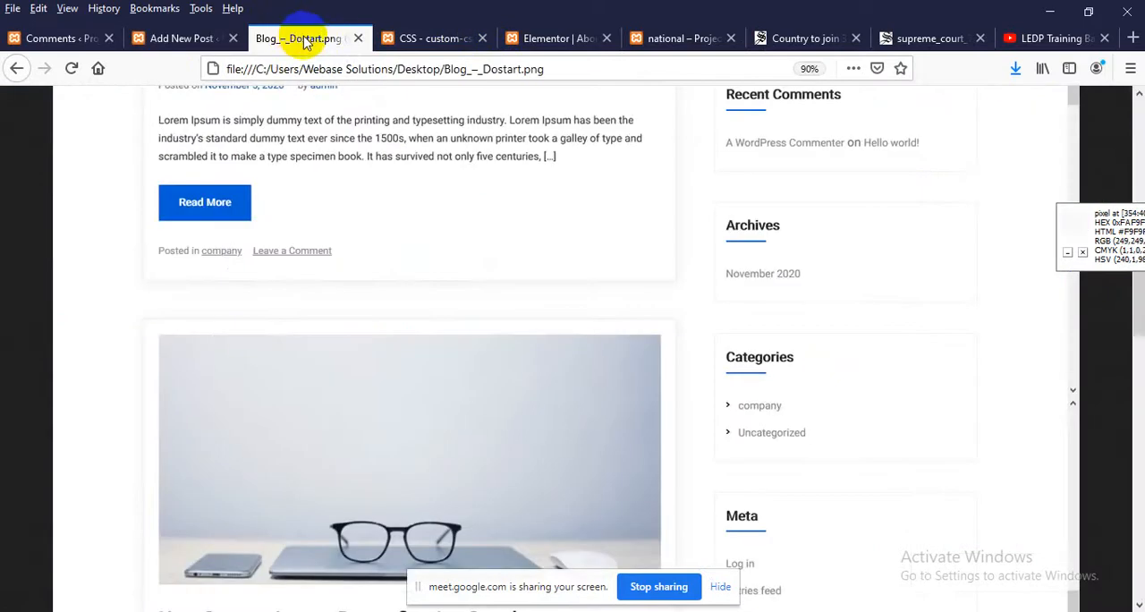
pyautogui.click(800, 39)
pyautogui.scroll(-3, 33, 308)
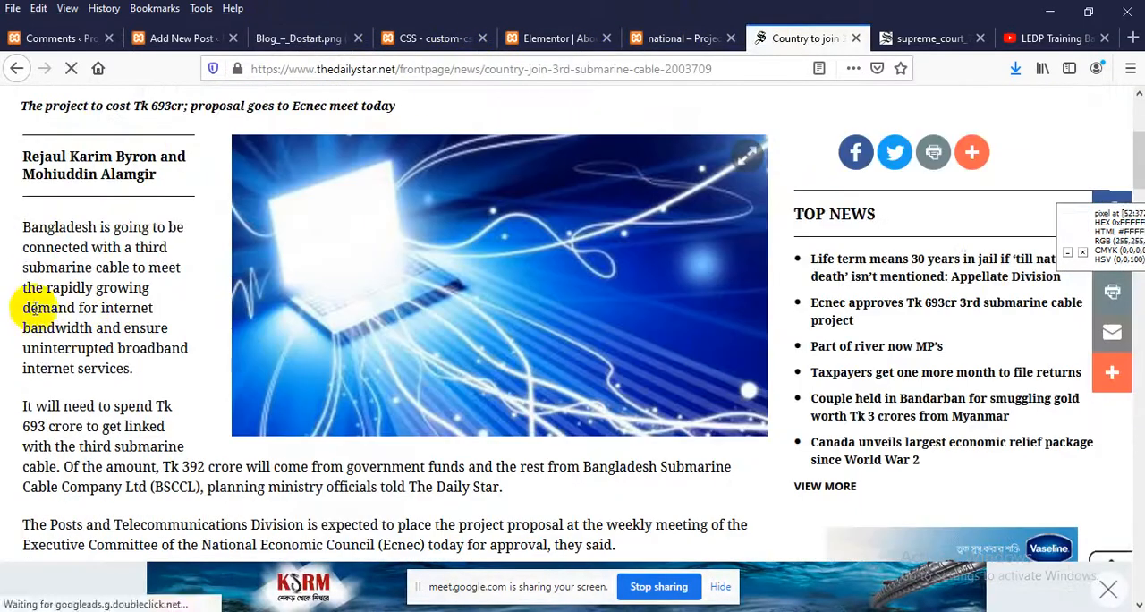
pyautogui.moveTo(22, 229); pyautogui.dragTo(614, 535)
pyautogui.hotkey('ctrl', 'c')
pyautogui.scroll(-2, 462, 455)
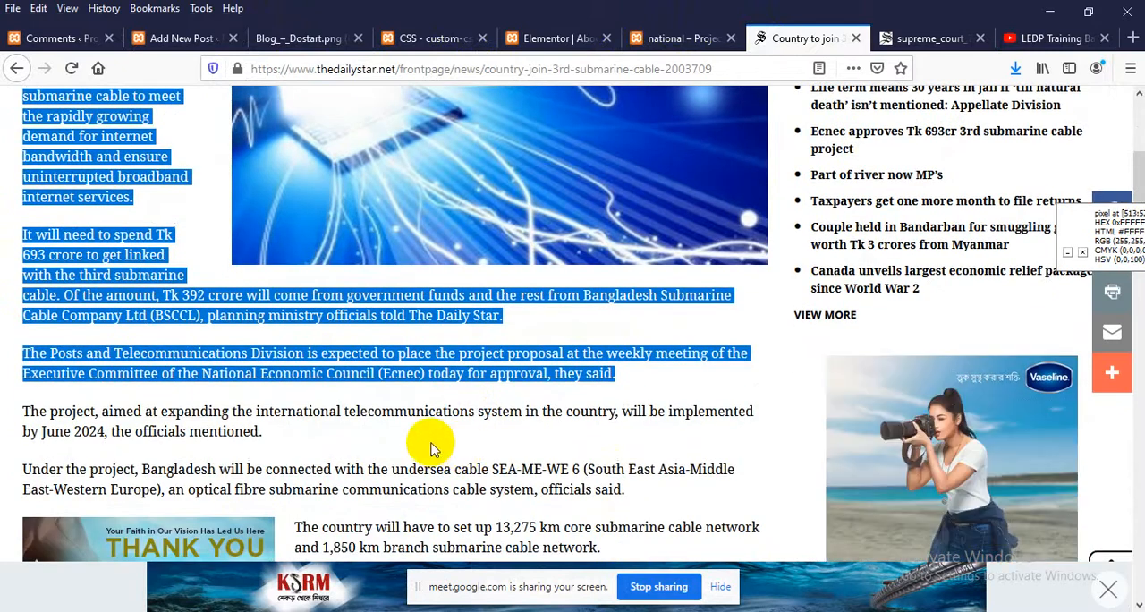
pyautogui.click(154, 41)
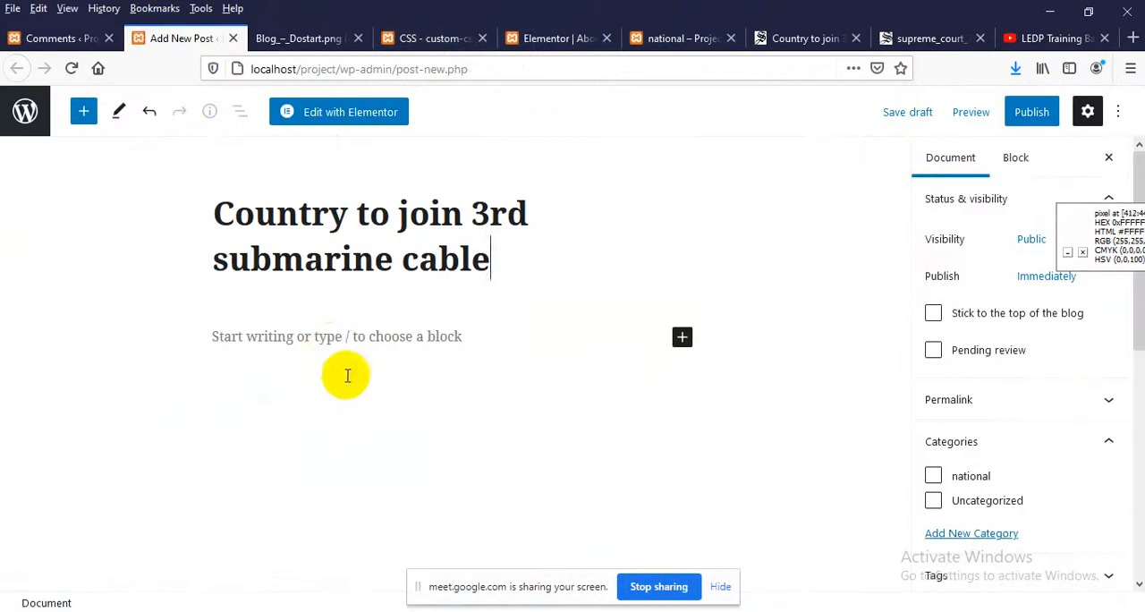
pyautogui.click(330, 347)
pyautogui.hotkey('ctrl', 'v')
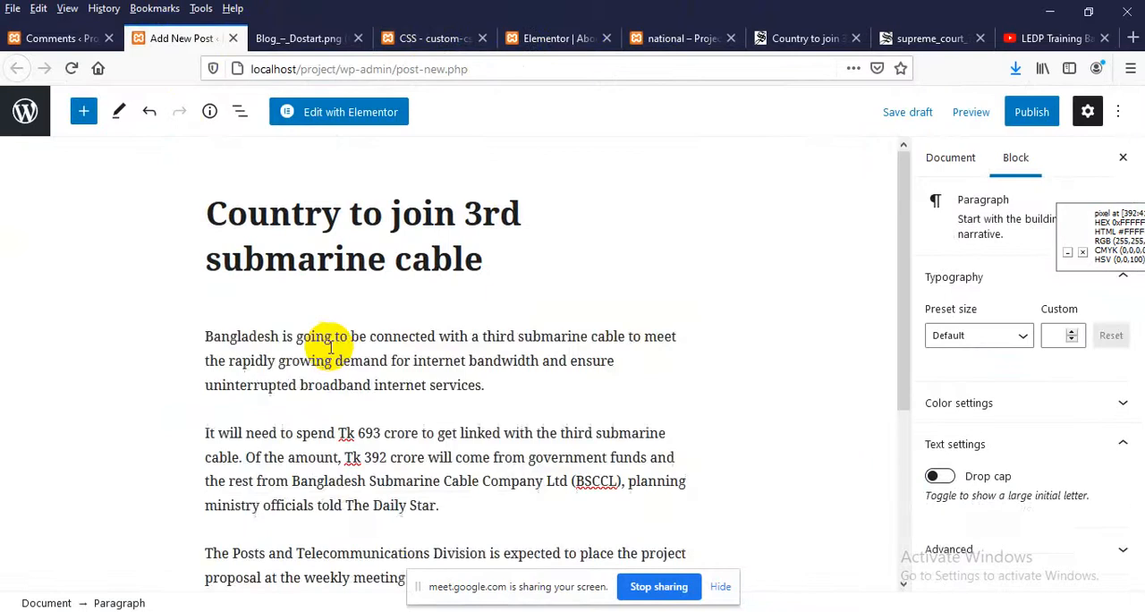
pyautogui.scroll(-3, 409, 383)
pyautogui.scroll(3, 543, 420)
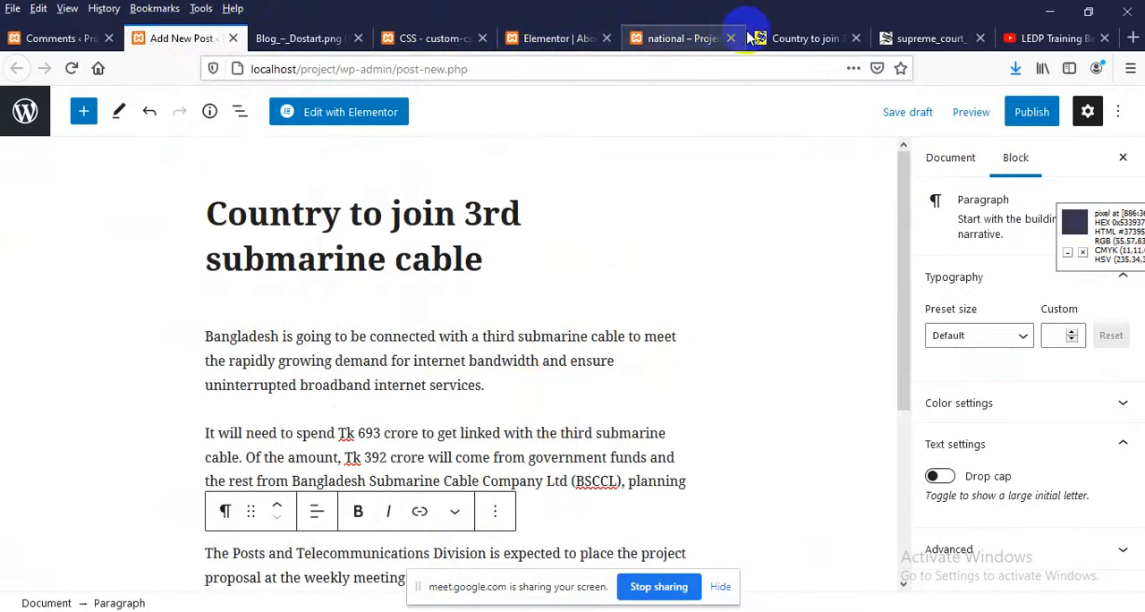
# Enlarge the article's laptop photo and save it to the Desktop as internetdeta_1_0.jpg
pyautogui.click(800, 37)
pyautogui.scroll(3, 515, 287)
pyautogui.click(514, 287)
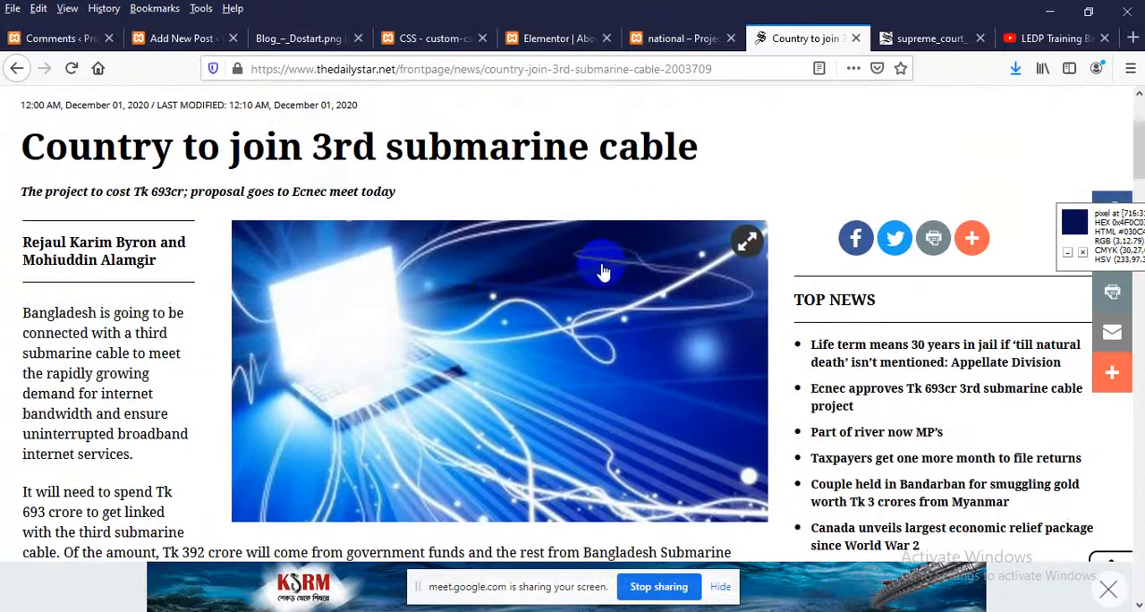
pyautogui.click(577, 300)
pyautogui.rightClick(554, 238)
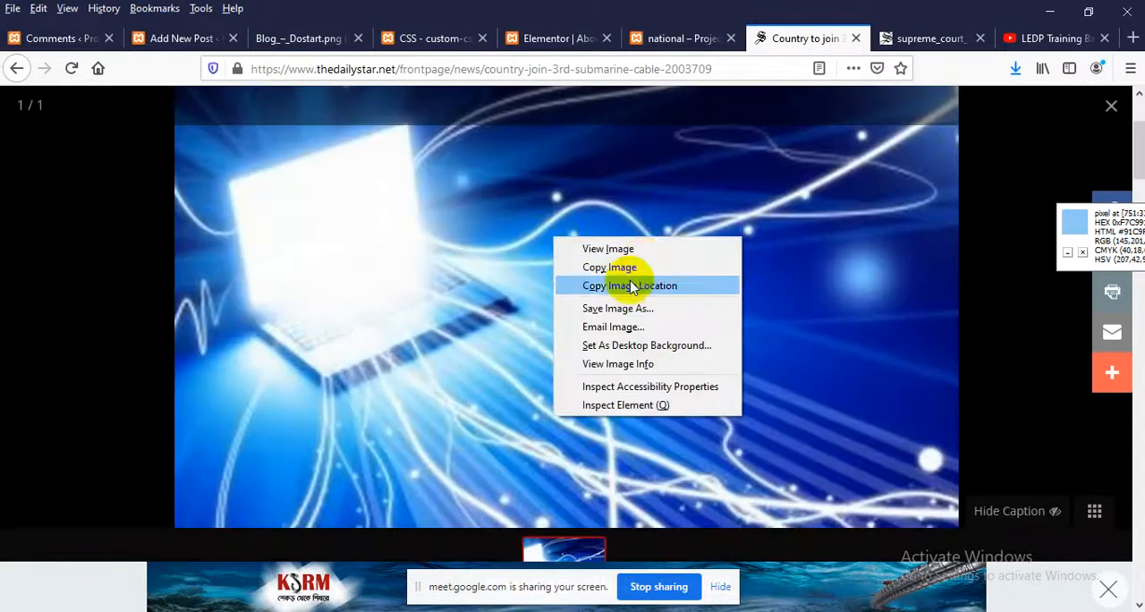
pyautogui.click(617, 307)
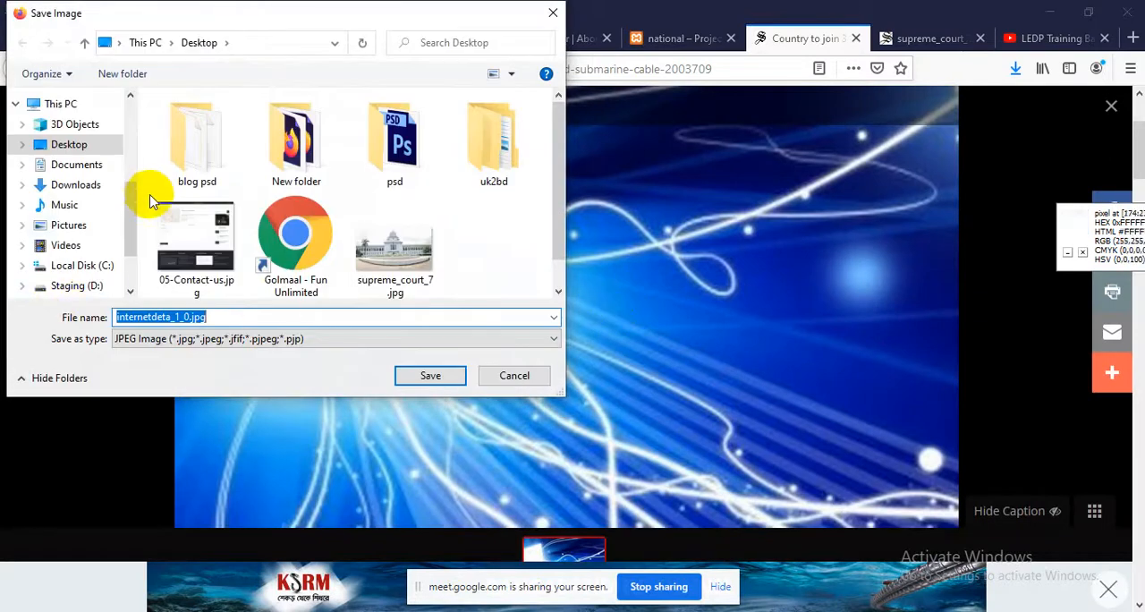
pyautogui.click(432, 375)
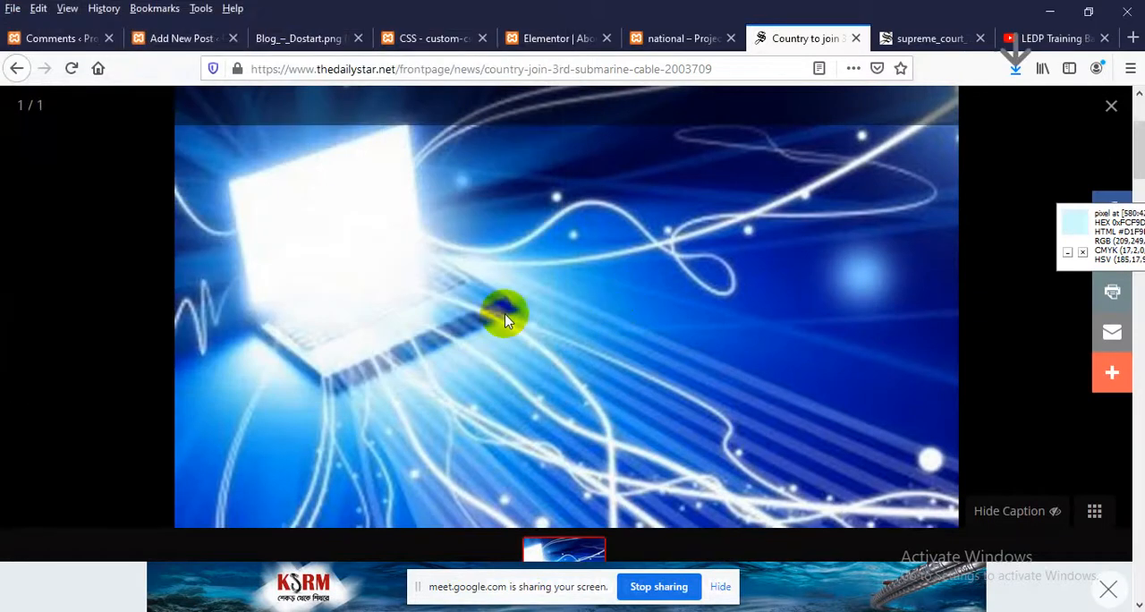
# Upload internetdeta_1_0.jpg from the Desktop and set it as the new post's featured image
pyautogui.click(161, 39)
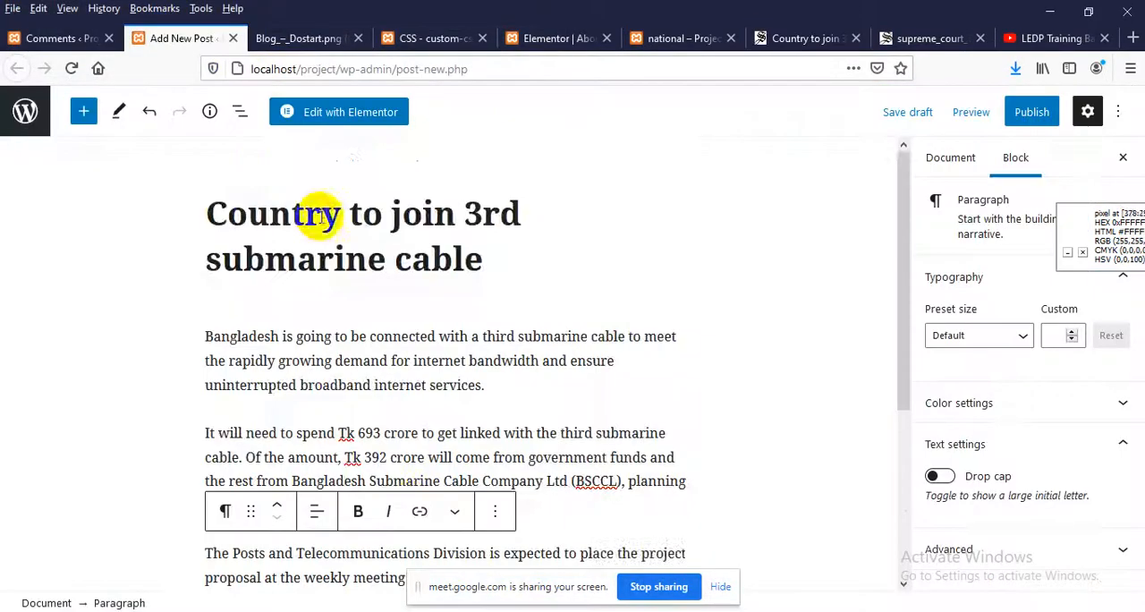
pyautogui.scroll(-3, 413, 335)
pyautogui.scroll(3, 413, 333)
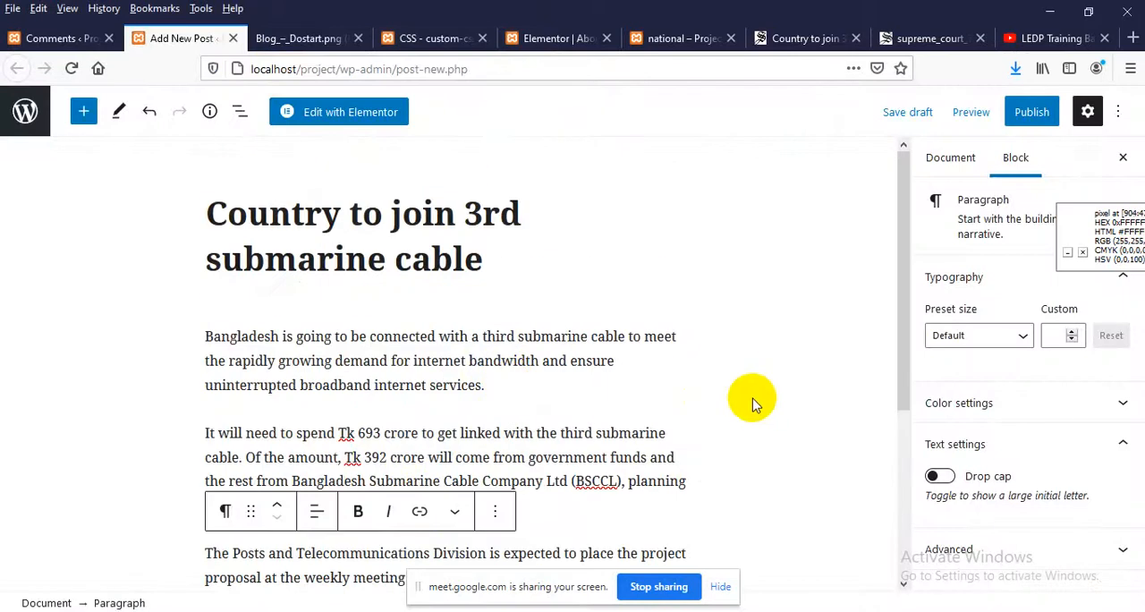
pyautogui.click(950, 158)
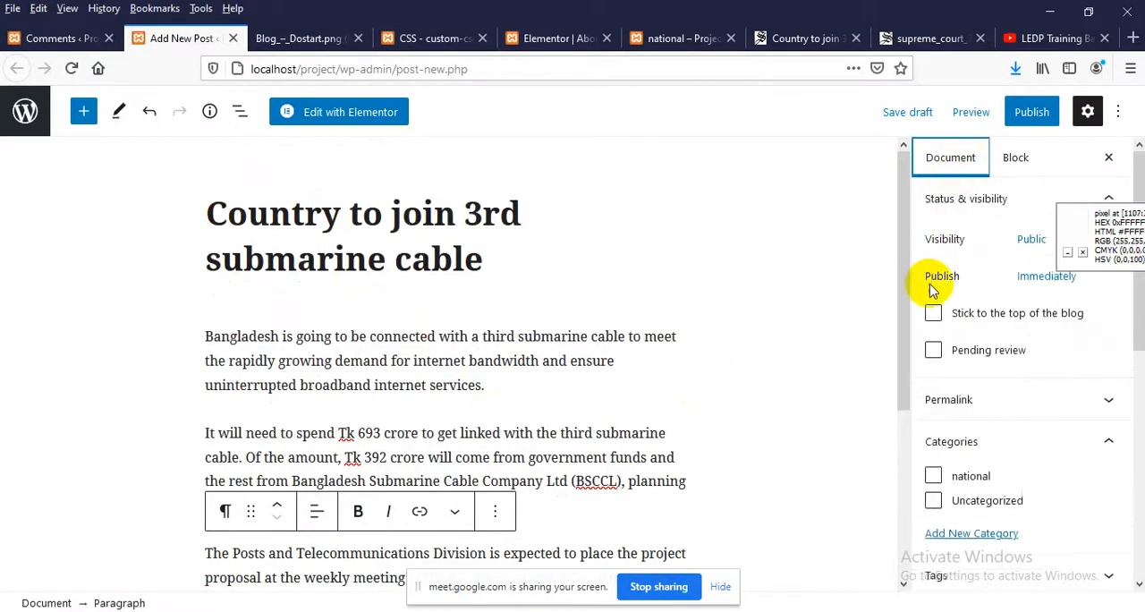
pyautogui.scroll(-3, 984, 409)
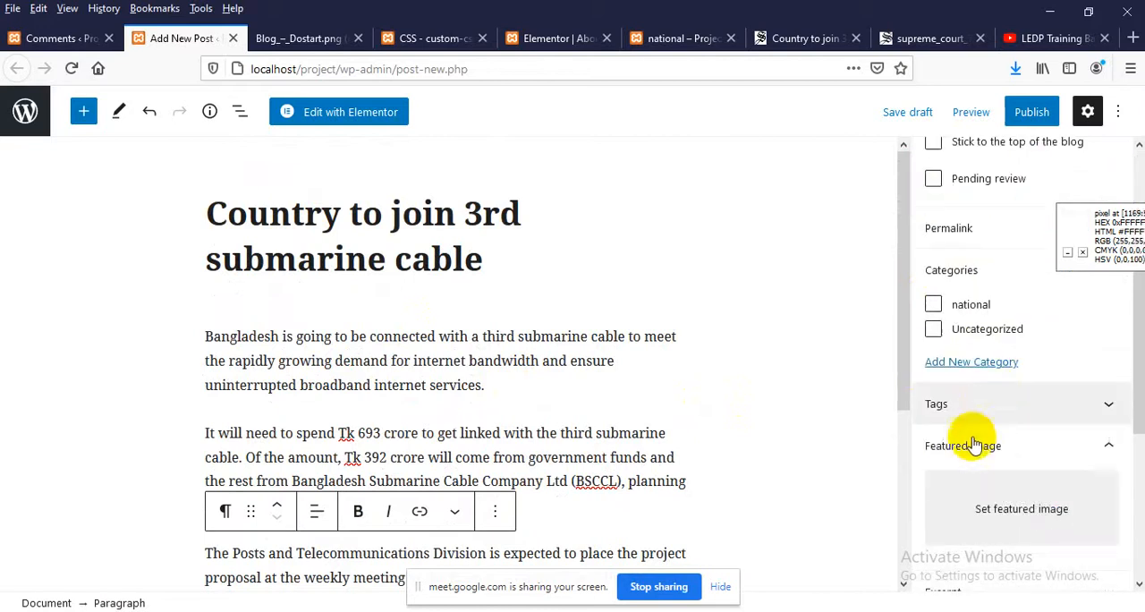
pyautogui.click(987, 517)
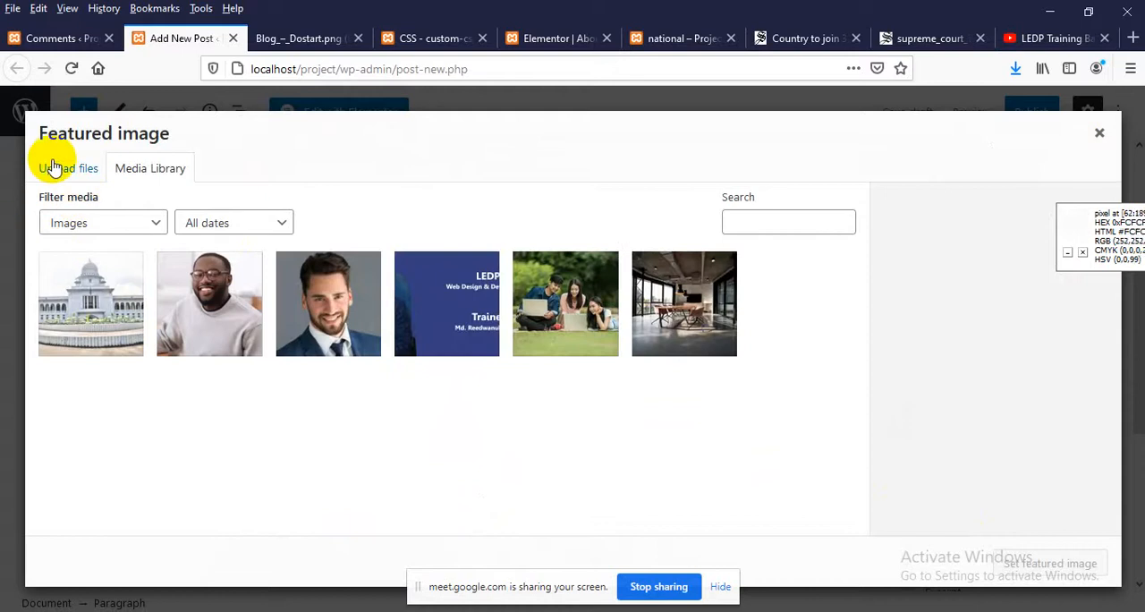
pyautogui.click(61, 172)
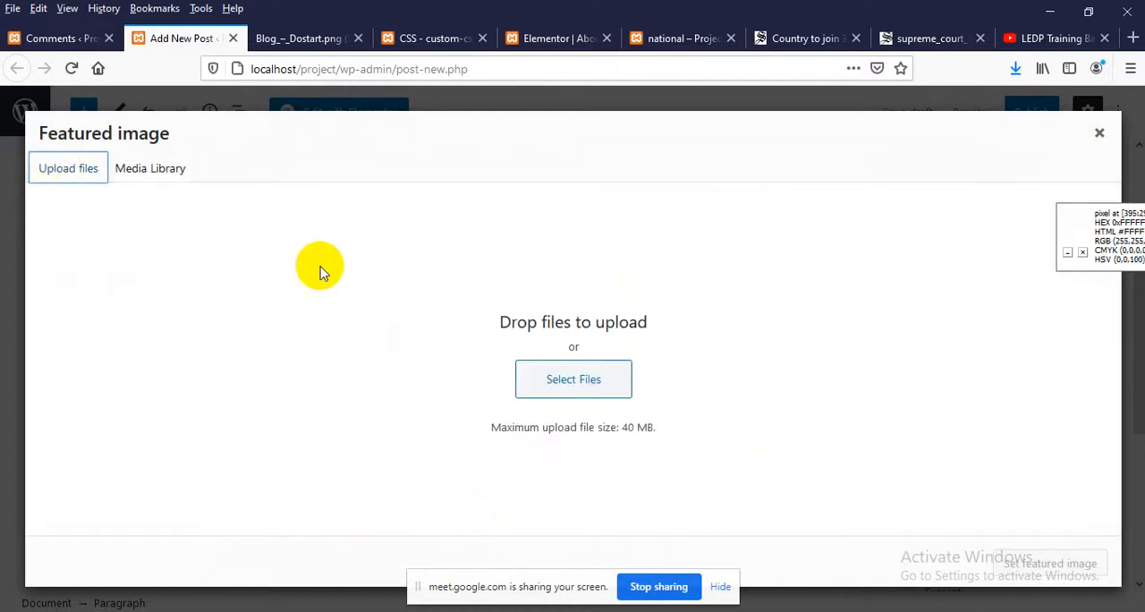
pyautogui.click(572, 380)
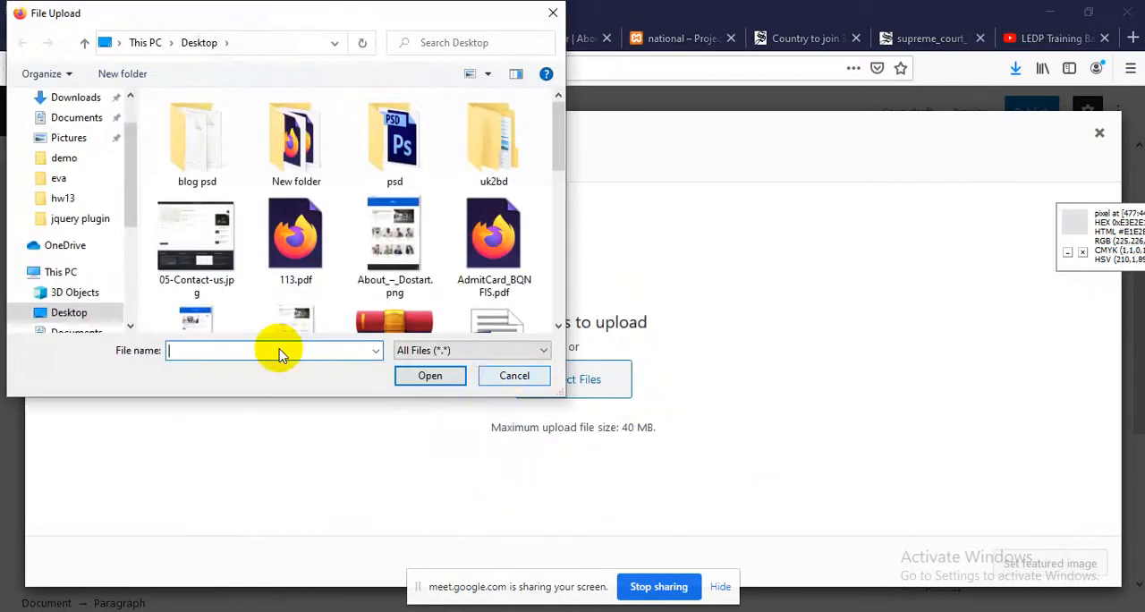
pyautogui.click(336, 243)
pyautogui.scroll(-1, 340, 246)
pyautogui.scroll(-5, 340, 249)
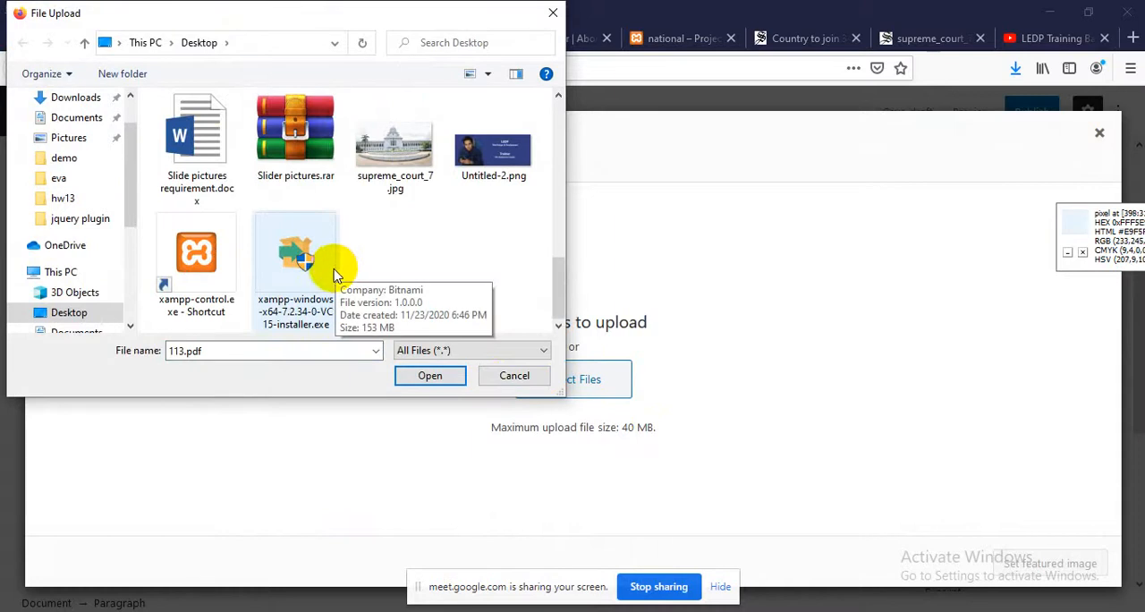
pyautogui.press('i')
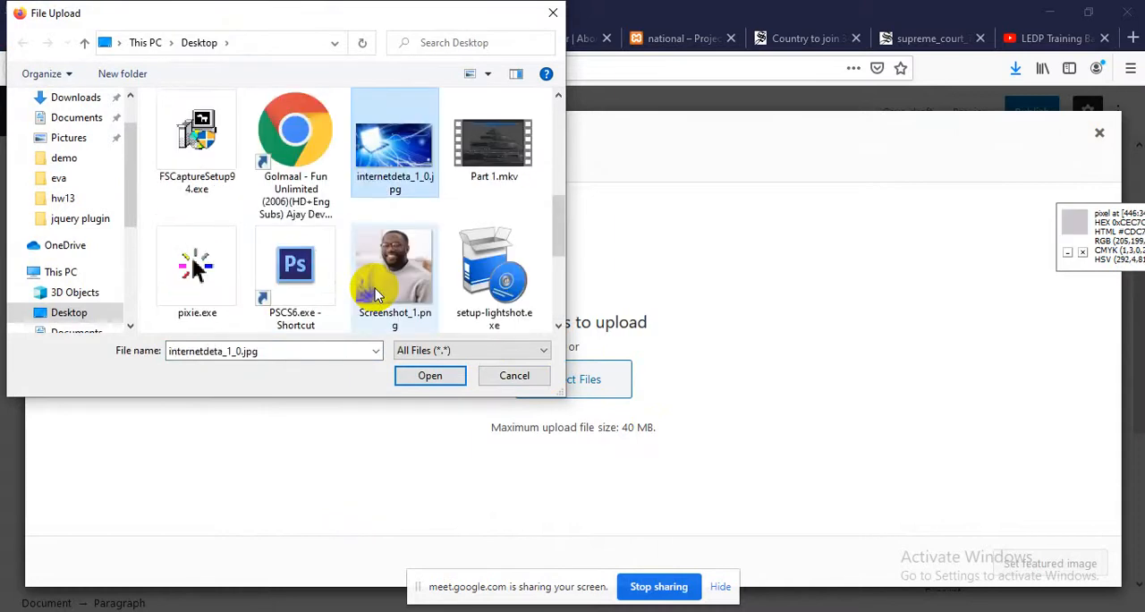
pyautogui.doubleClick(390, 165)
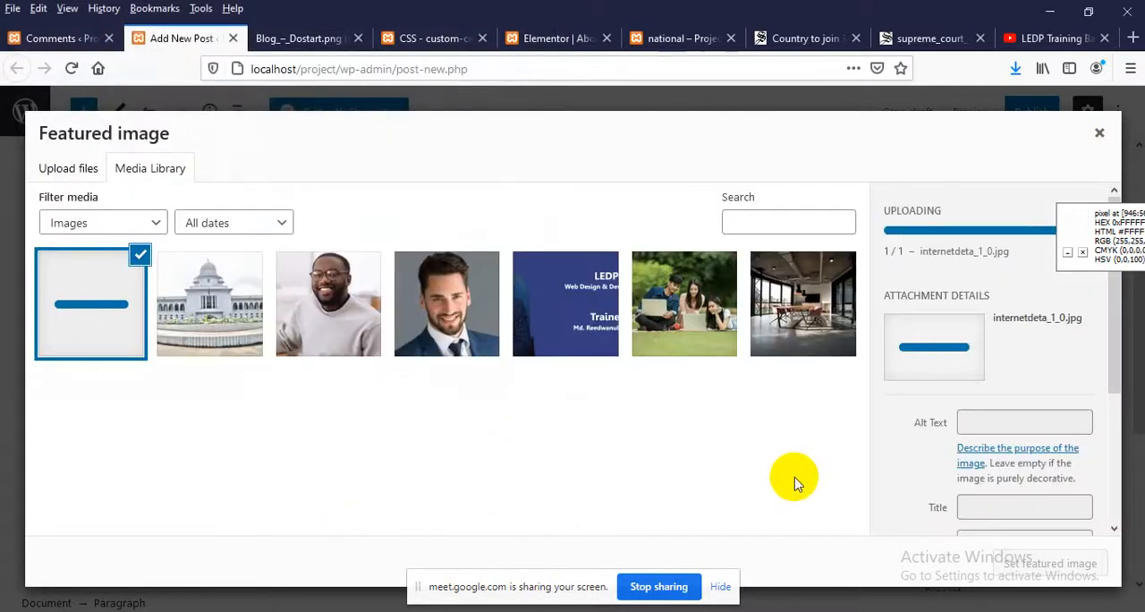
pyautogui.click(1050, 564)
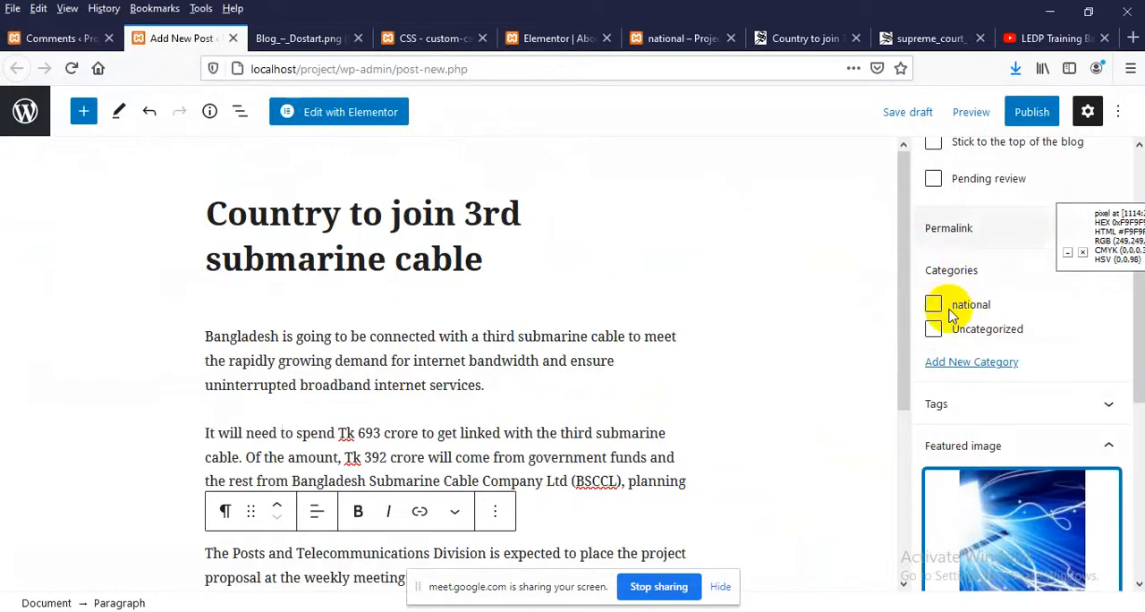
# Publish the submarine cable post and view its entry on the site's Blog page down to the category line
pyautogui.click(1029, 113)
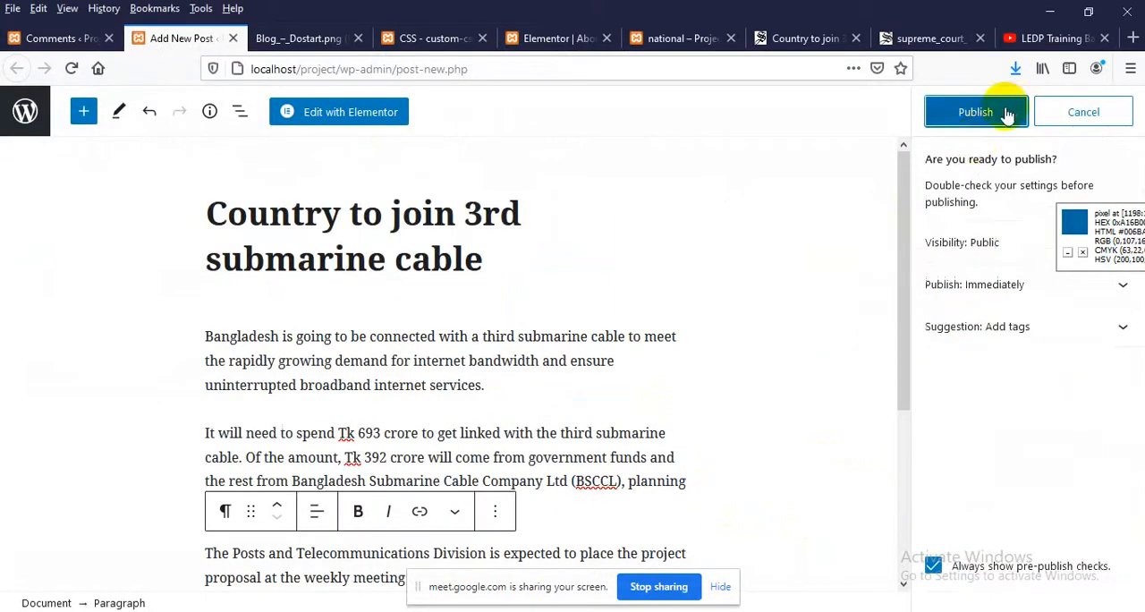
pyautogui.click(981, 119)
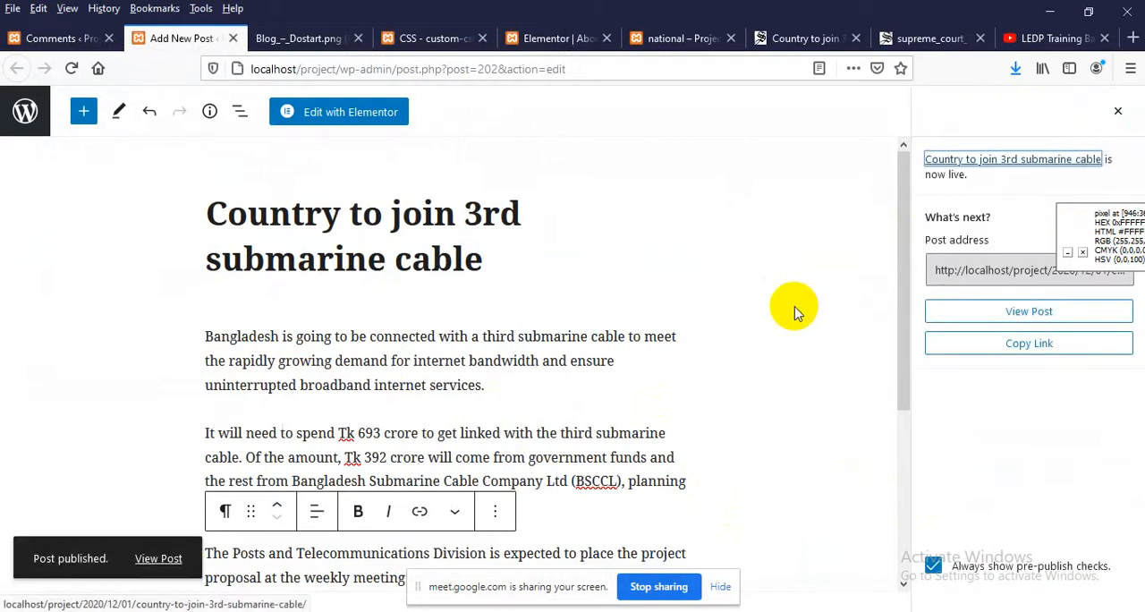
pyautogui.click(689, 38)
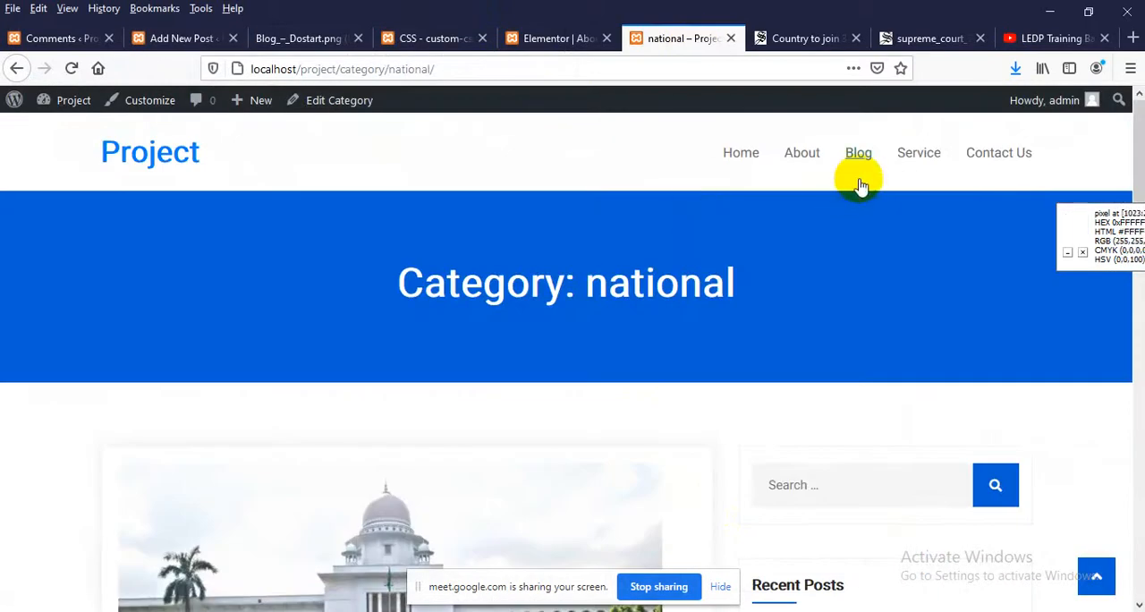
pyautogui.click(858, 152)
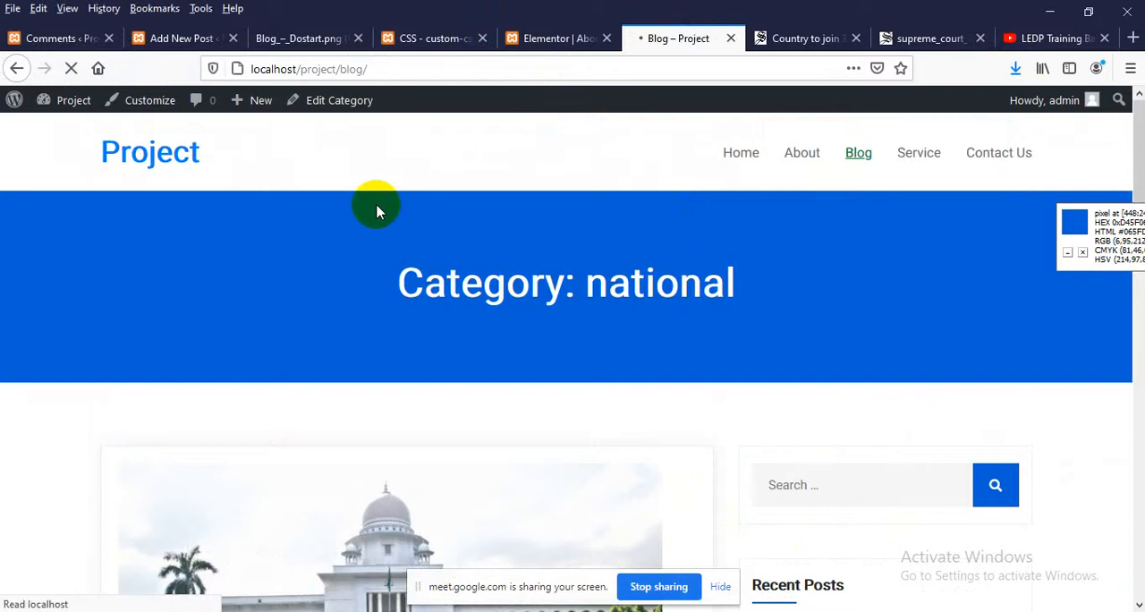
pyautogui.scroll(-3, 253, 246)
pyautogui.scroll(-2, 253, 246)
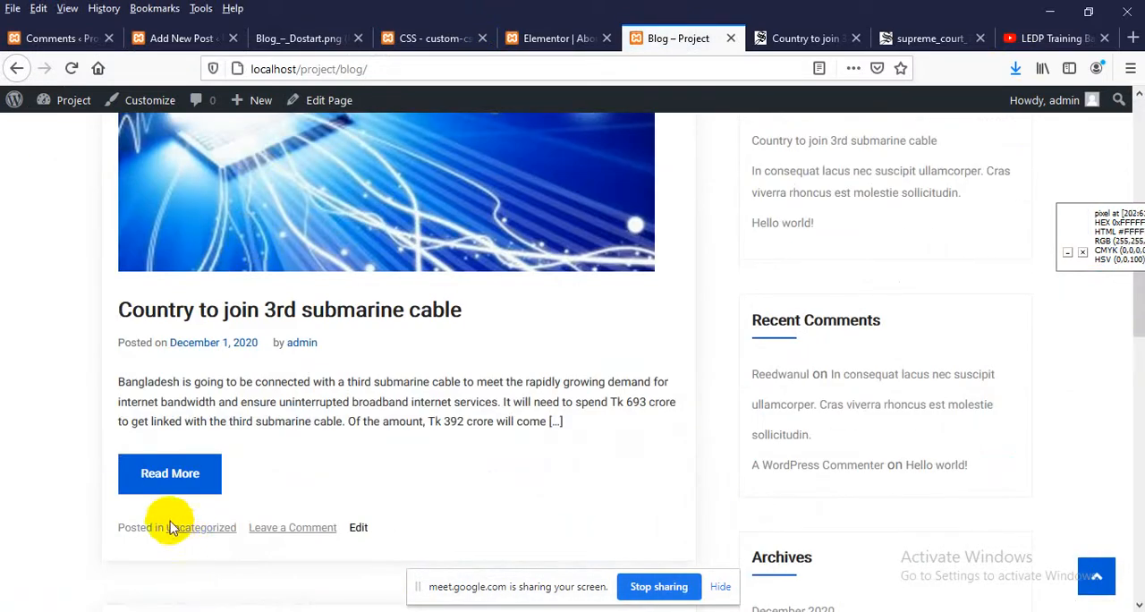
# Compare the category lines under the submarine cable, In consequat and Hello world! posts on the Blog page
pyautogui.scroll(-2, 185, 506)
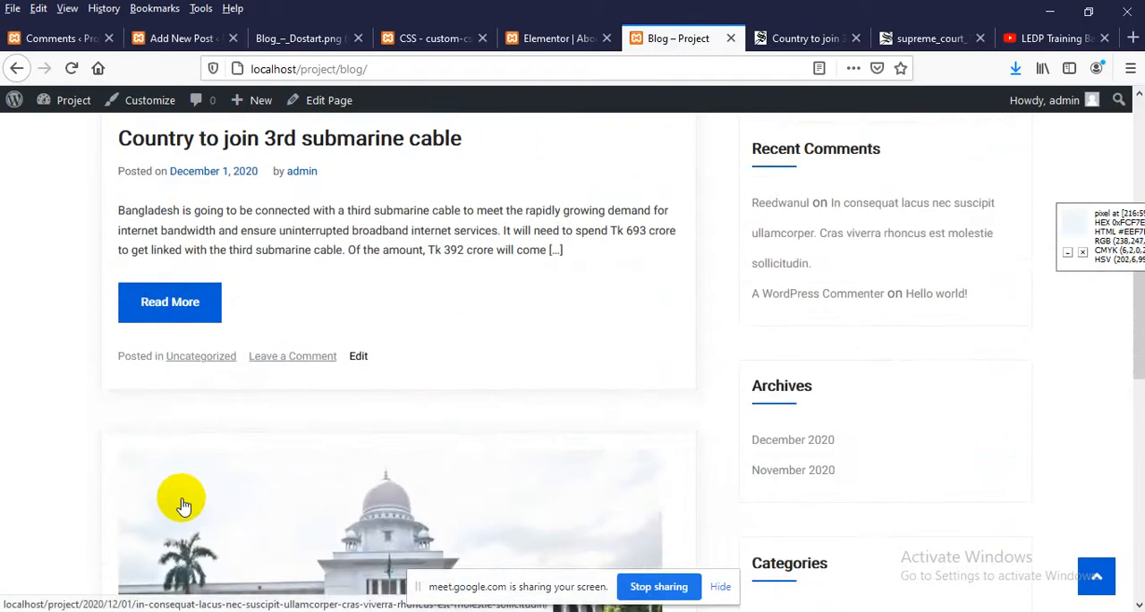
pyautogui.scroll(-2, 190, 497)
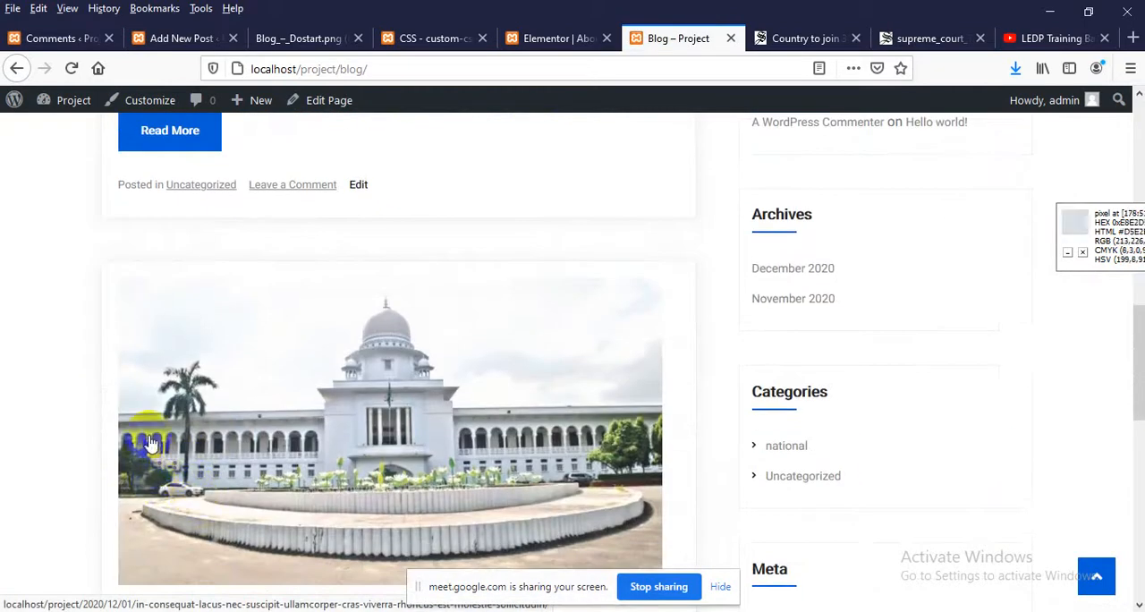
pyautogui.scroll(2, 151, 445)
pyautogui.scroll(2, 197, 447)
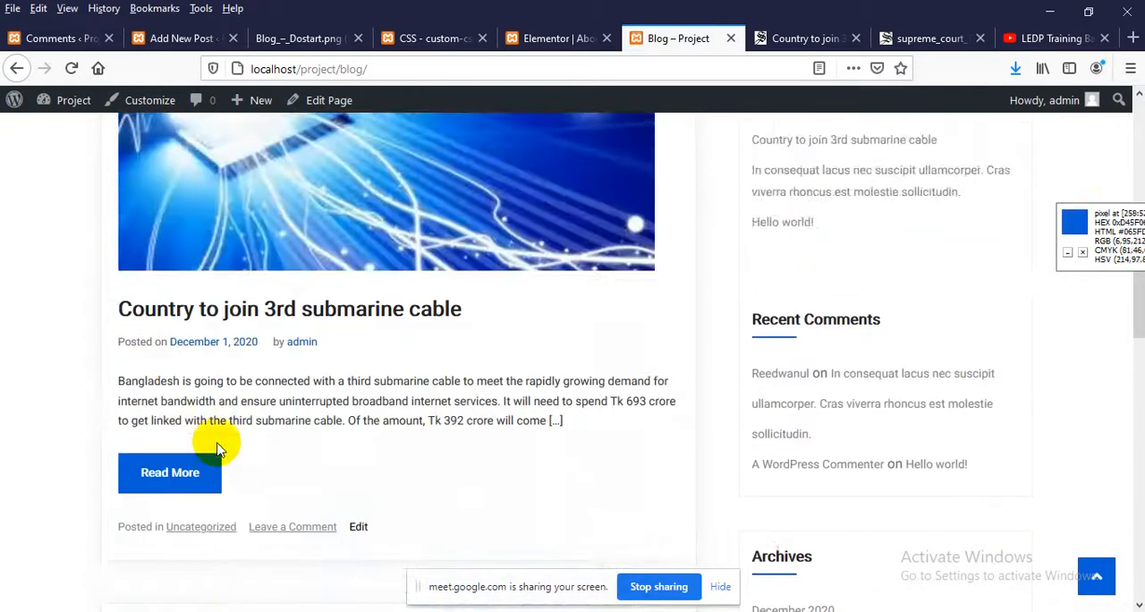
pyautogui.scroll(-3, 214, 448)
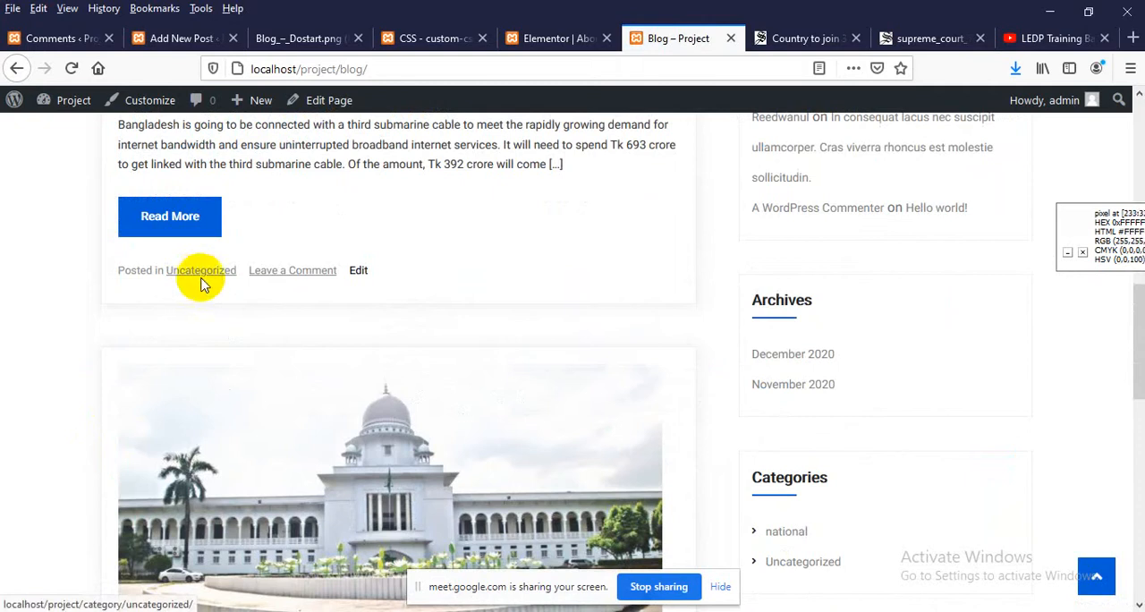
pyautogui.scroll(-5, 205, 287)
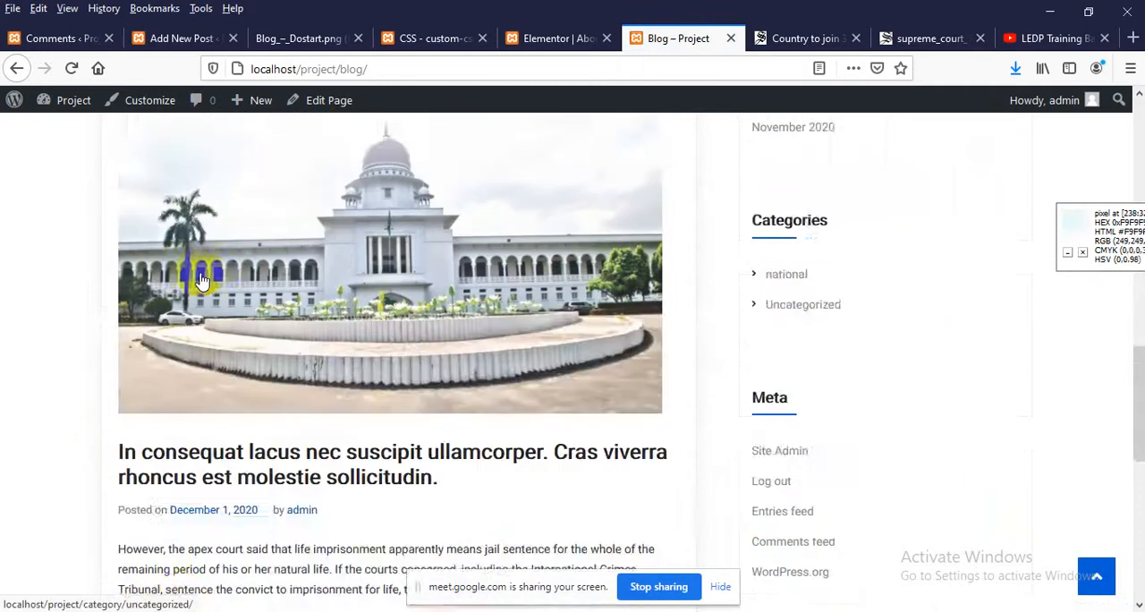
pyautogui.scroll(-2, 181, 456)
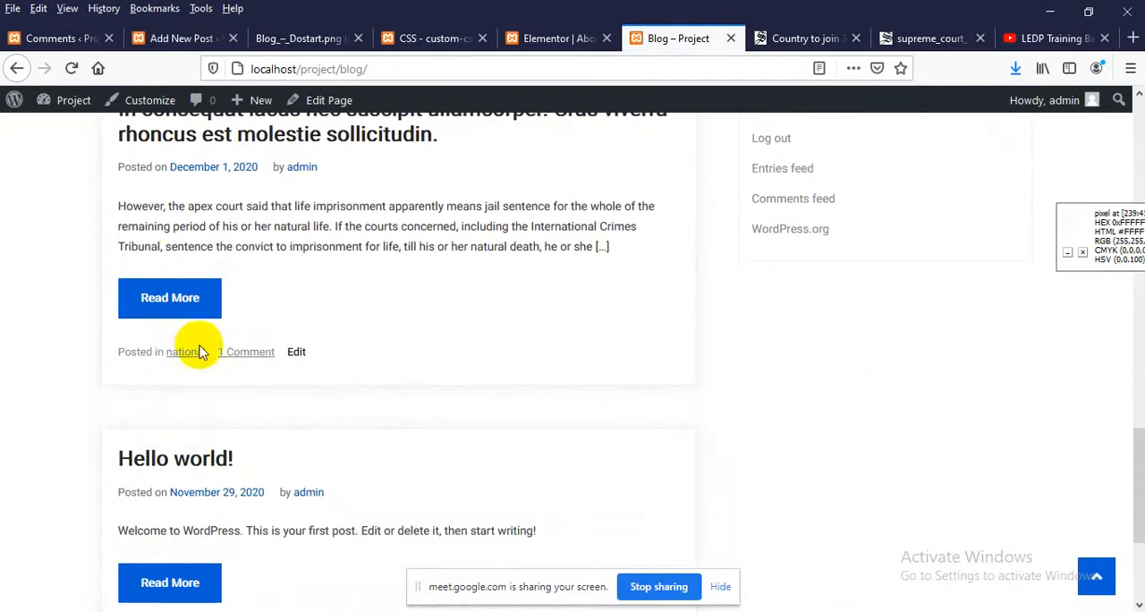
# Open the Uncategorized category archive from the Blog page and look through its posts
pyautogui.scroll(-2, 188, 365)
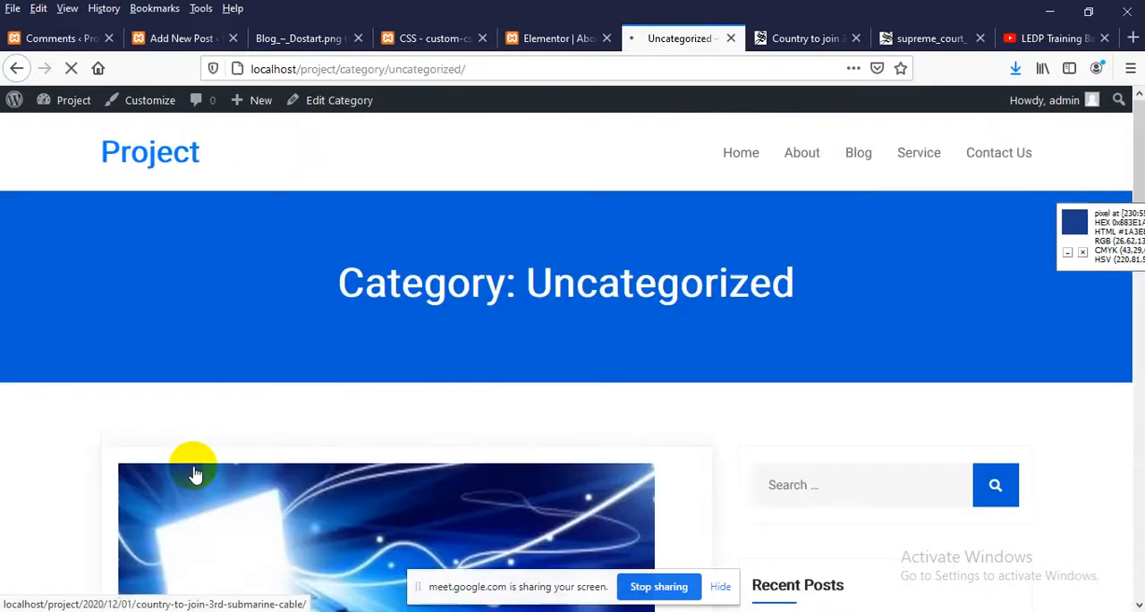
pyautogui.scroll(-10, 194, 472)
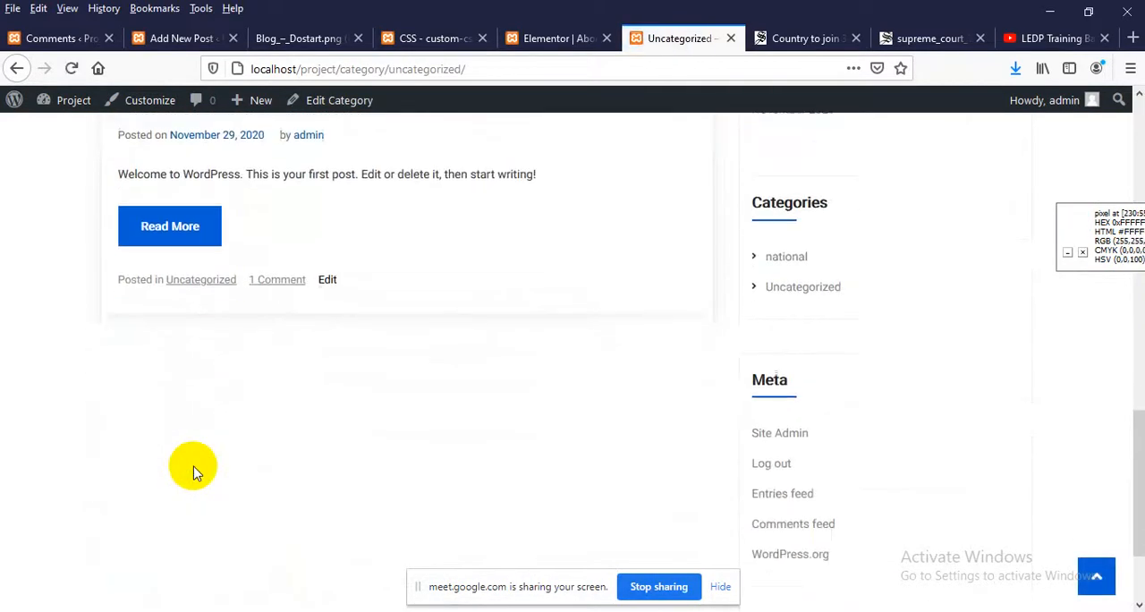
pyautogui.scroll(12, 192, 470)
pyautogui.scroll(-13, 224, 428)
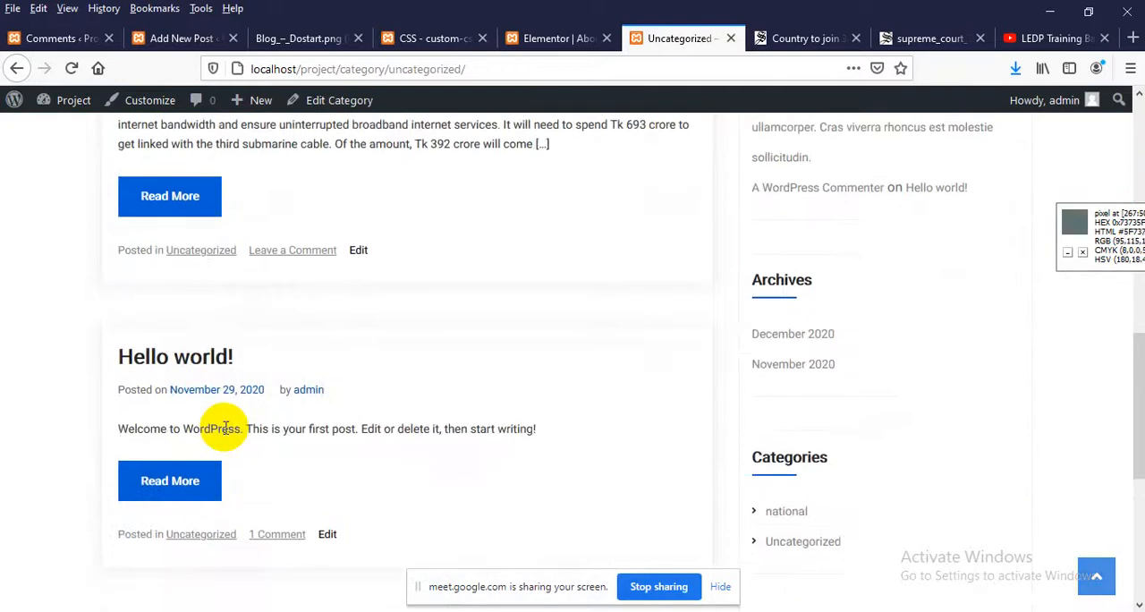
pyautogui.scroll(8, 225, 427)
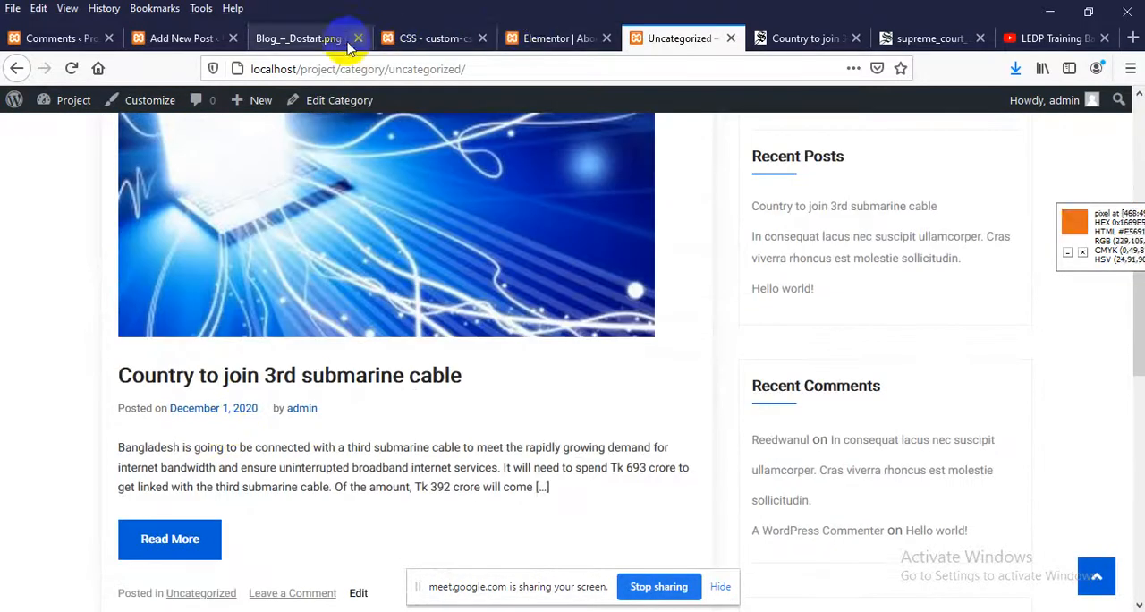
# Change the submarine cable post's category from Uncategorized to national and update the post
pyautogui.click(179, 38)
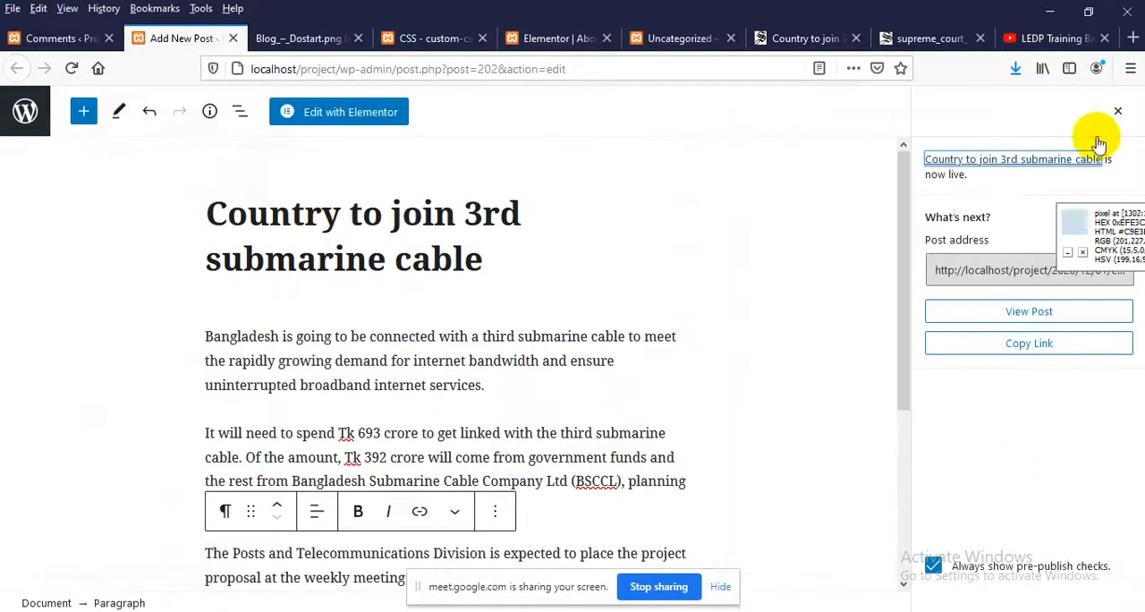
pyautogui.click(1117, 110)
pyautogui.scroll(-2, 968, 411)
pyautogui.scroll(1, 967, 389)
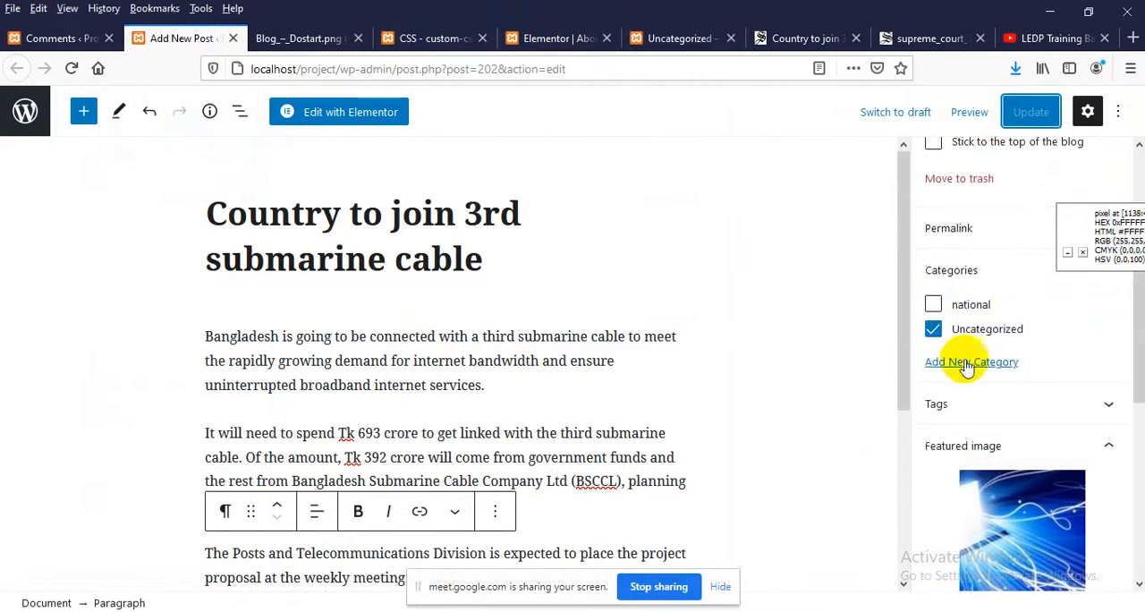
pyautogui.click(975, 340)
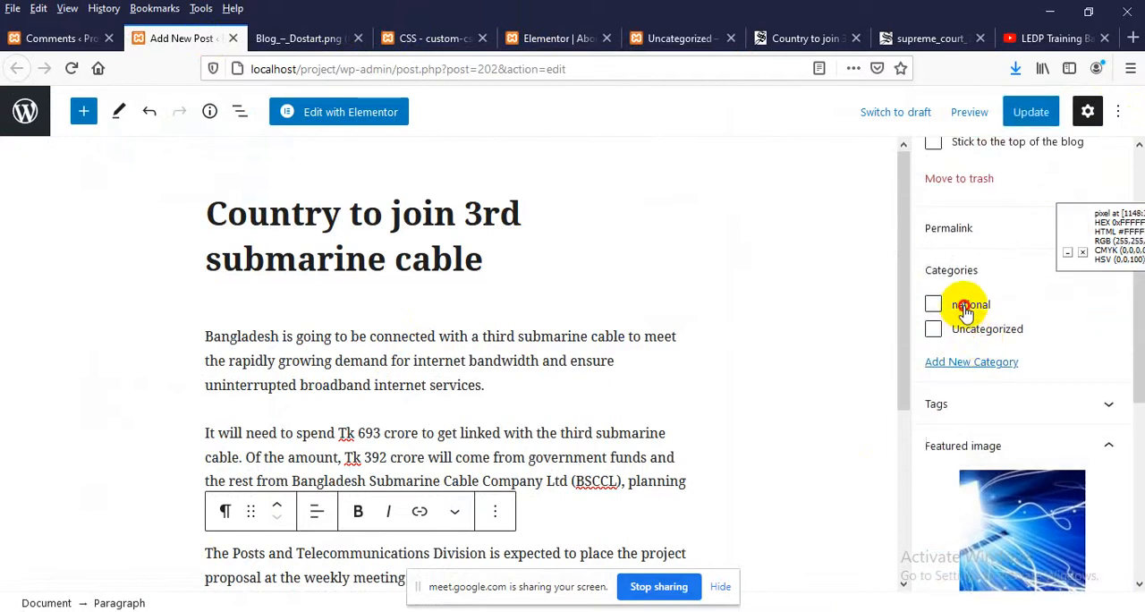
pyautogui.click(1028, 113)
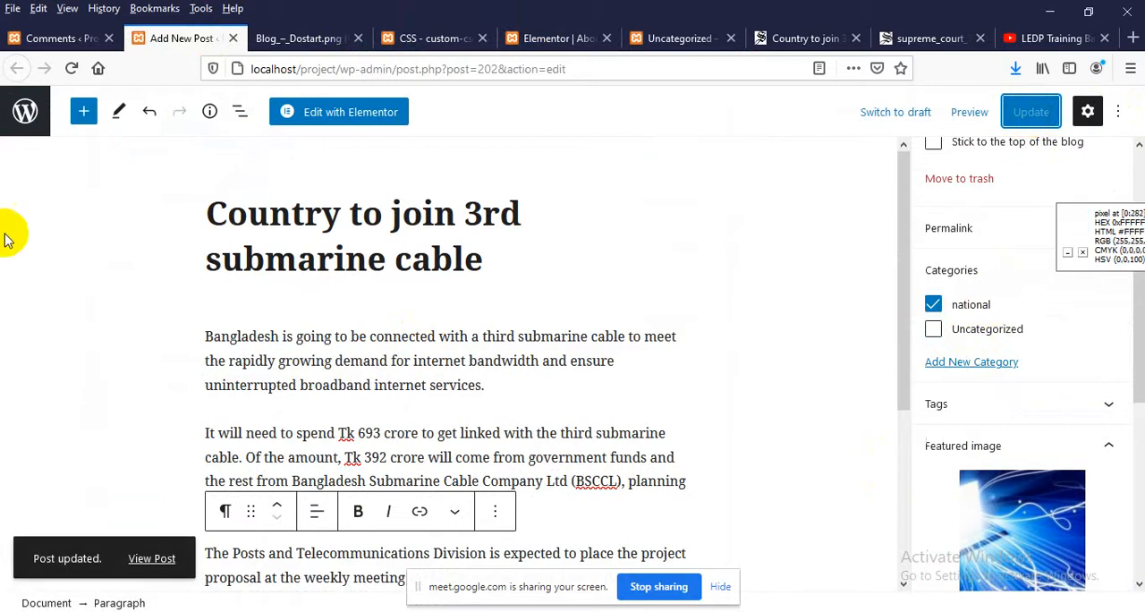
# Open the site's Blog page again and check the category line of the submarine cable post
pyautogui.click(666, 52)
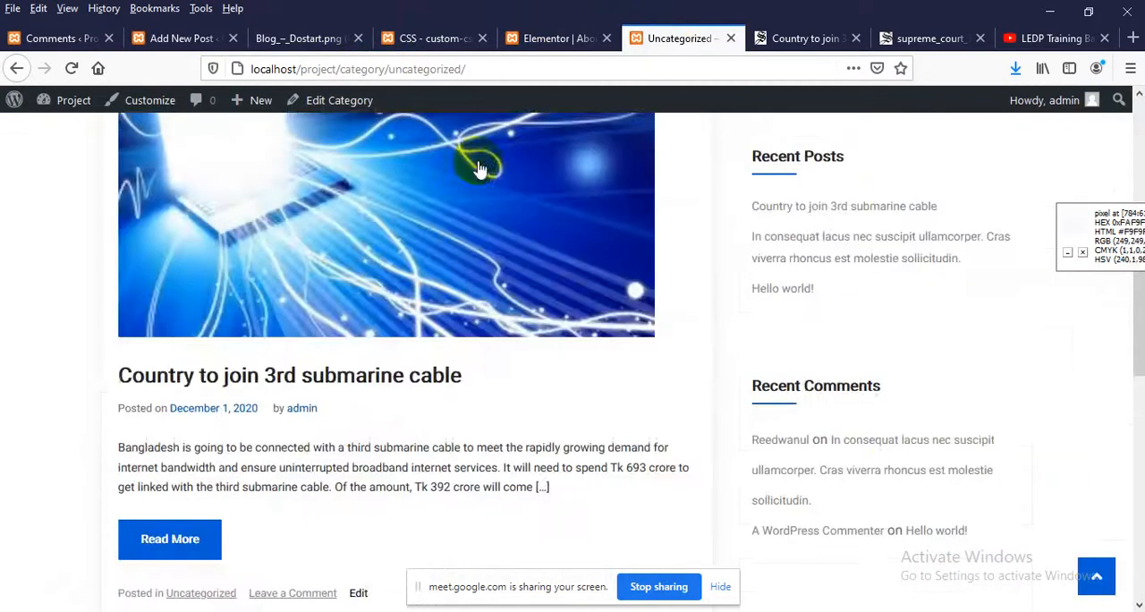
pyautogui.scroll(5, 662, 179)
pyautogui.click(858, 160)
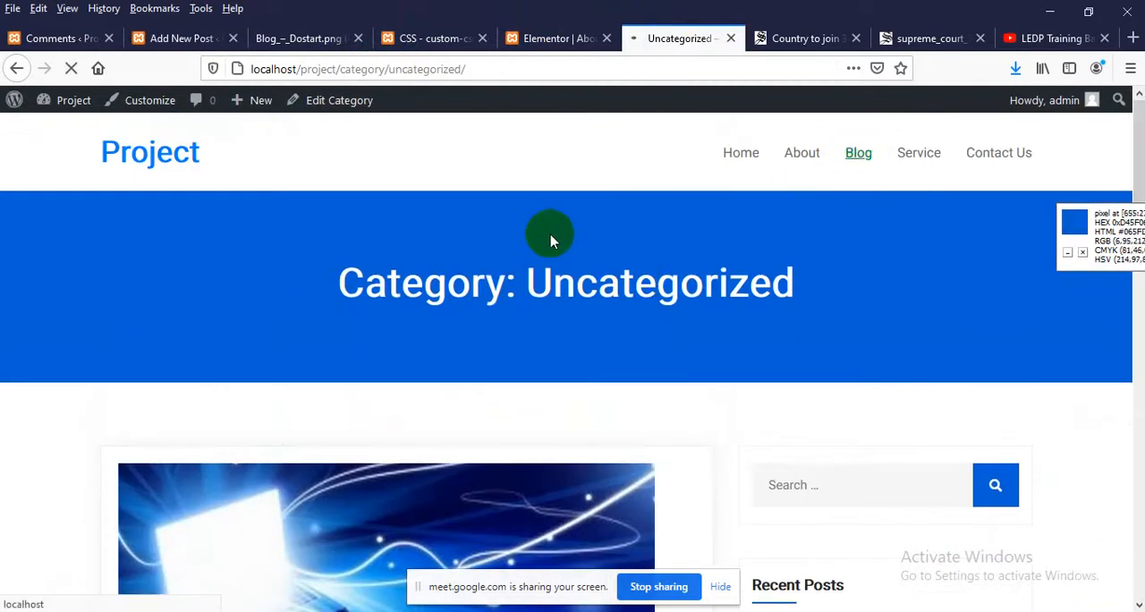
pyautogui.scroll(-7, 397, 340)
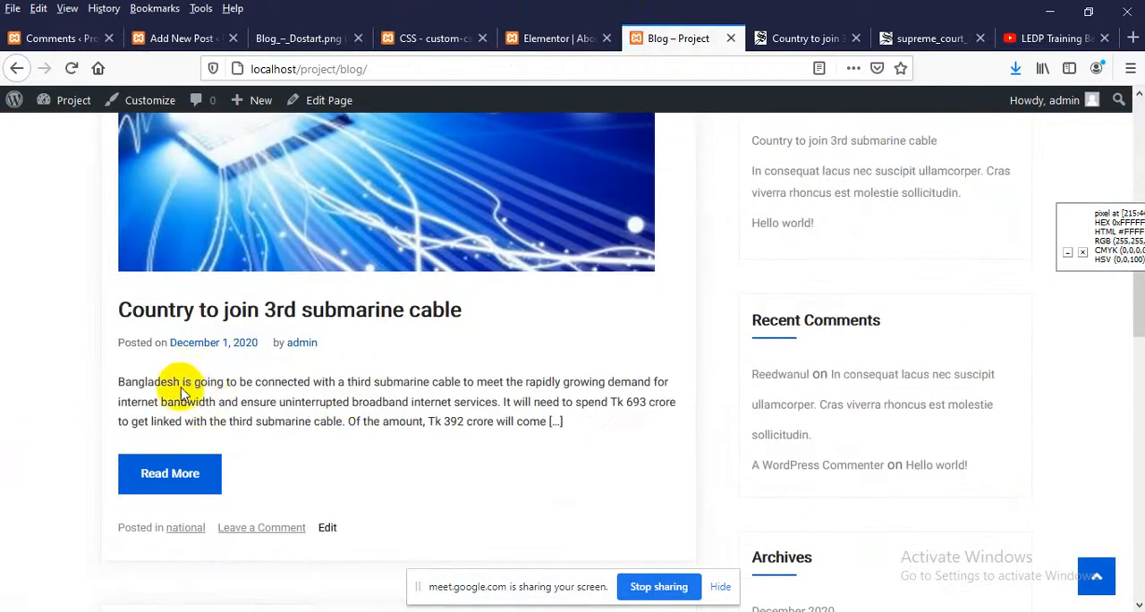
pyautogui.scroll(-2, 181, 390)
pyautogui.scroll(-6, 183, 465)
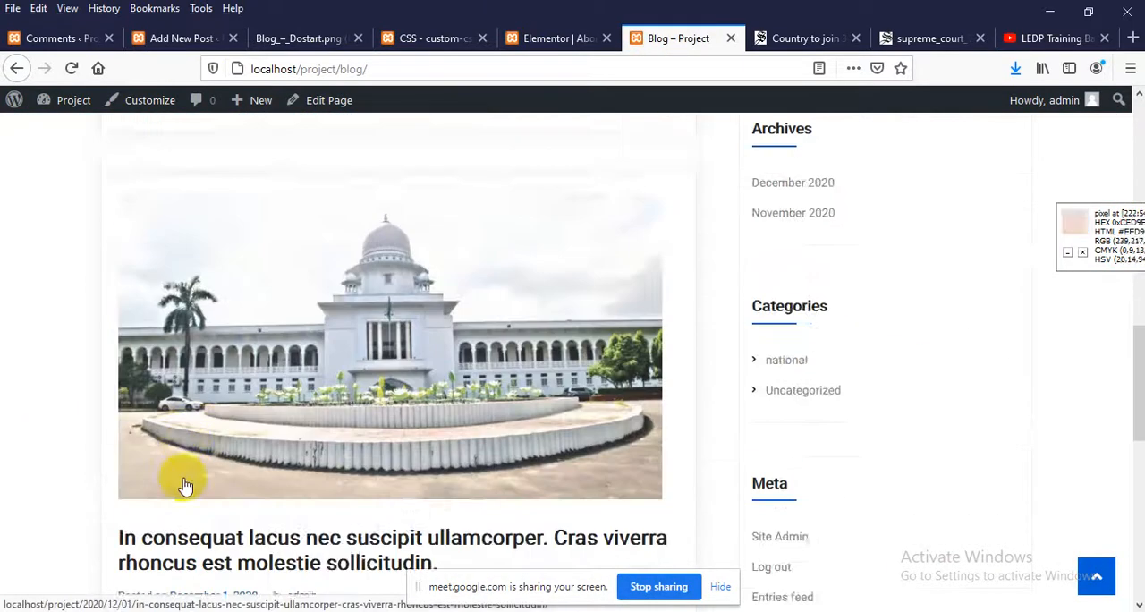
# Open the national category archive from the In consequat post and look through its posts and their category and comment lines
pyautogui.scroll(-2, 178, 479)
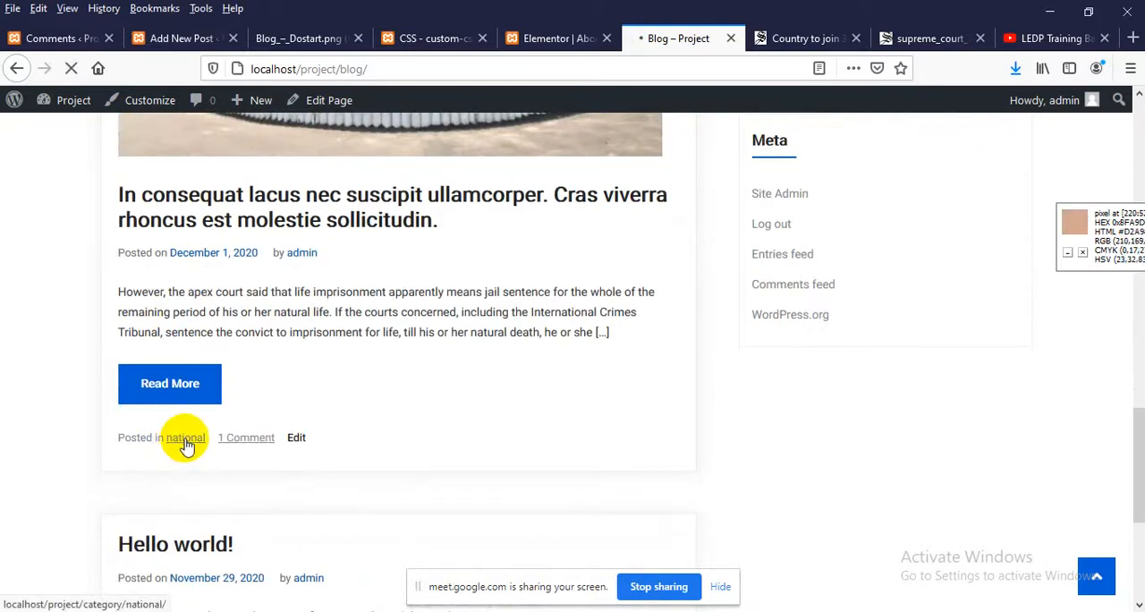
pyautogui.scroll(-5, 314, 439)
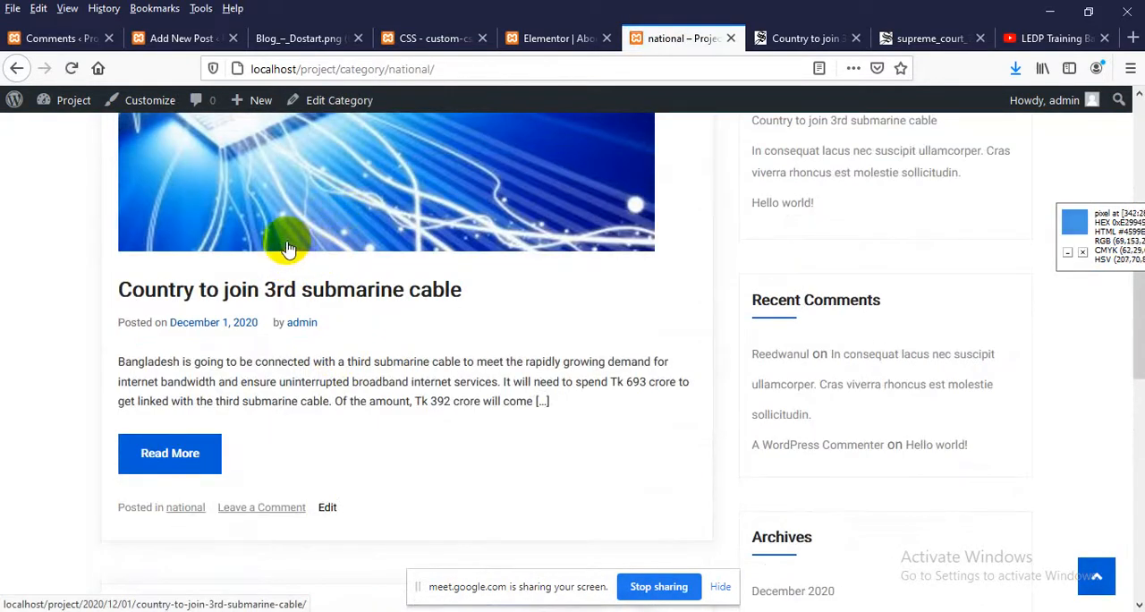
pyautogui.scroll(2, 268, 277)
pyautogui.scroll(-7, 263, 269)
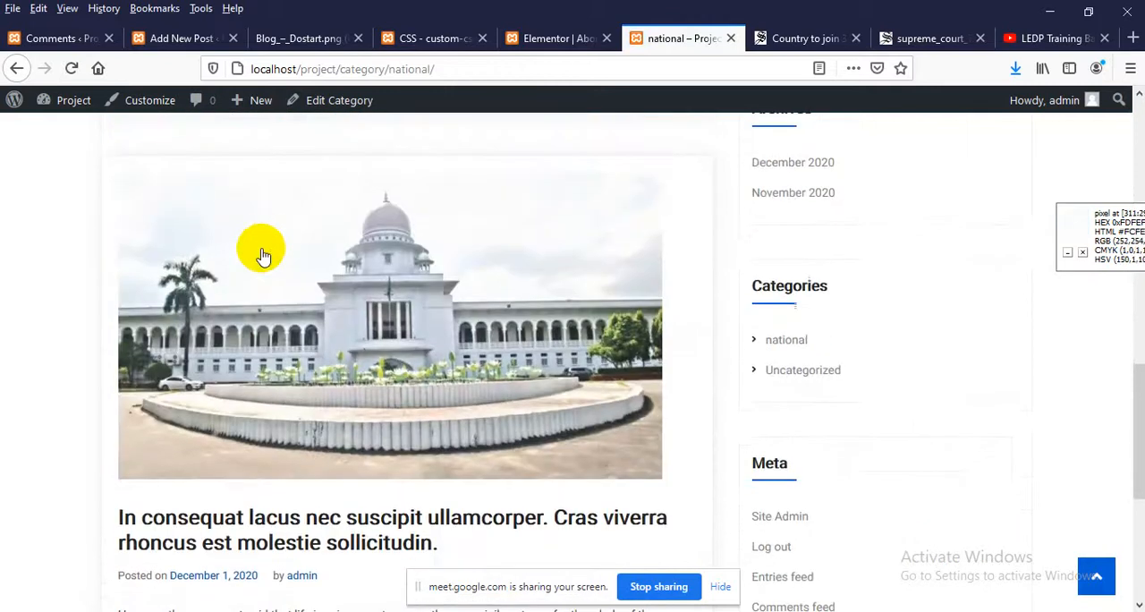
pyautogui.scroll(-2, 259, 269)
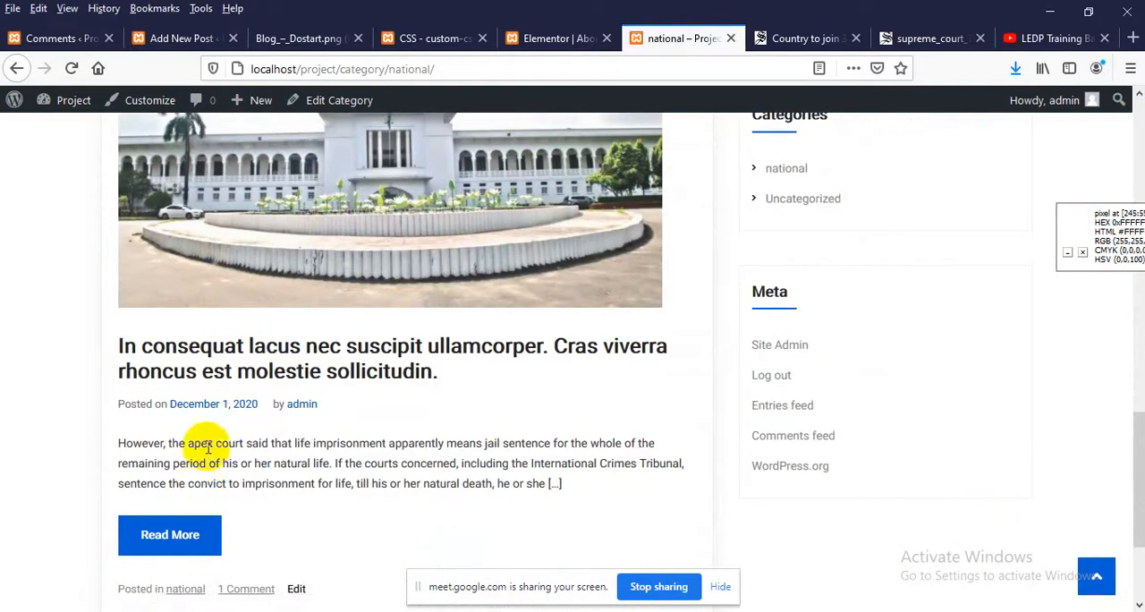
pyautogui.scroll(-2, 204, 452)
pyautogui.scroll(7, 440, 455)
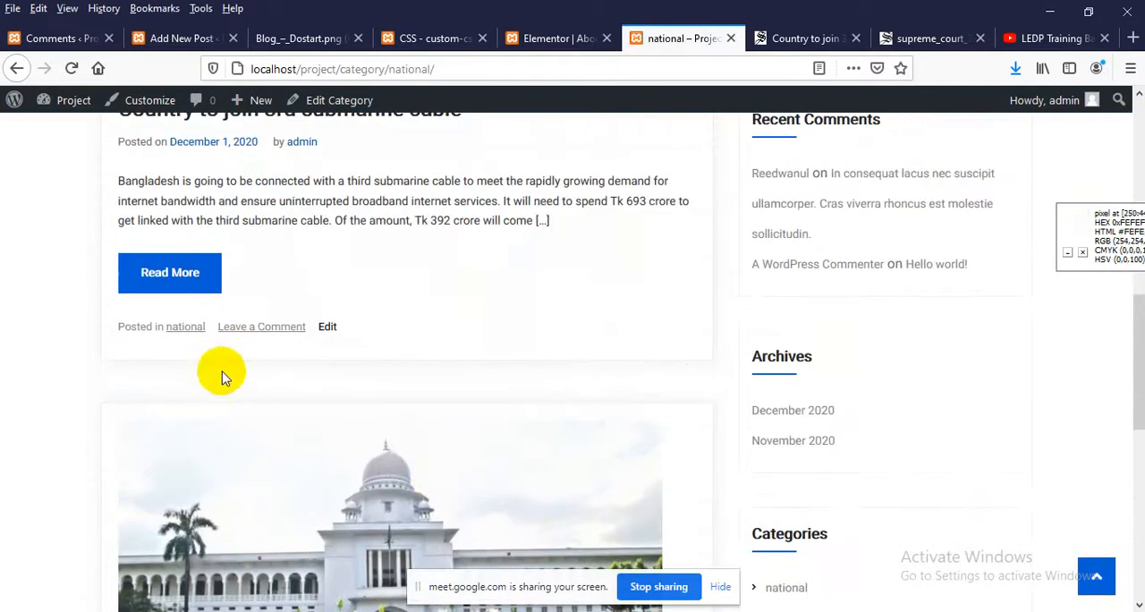
pyautogui.scroll(-7, 228, 375)
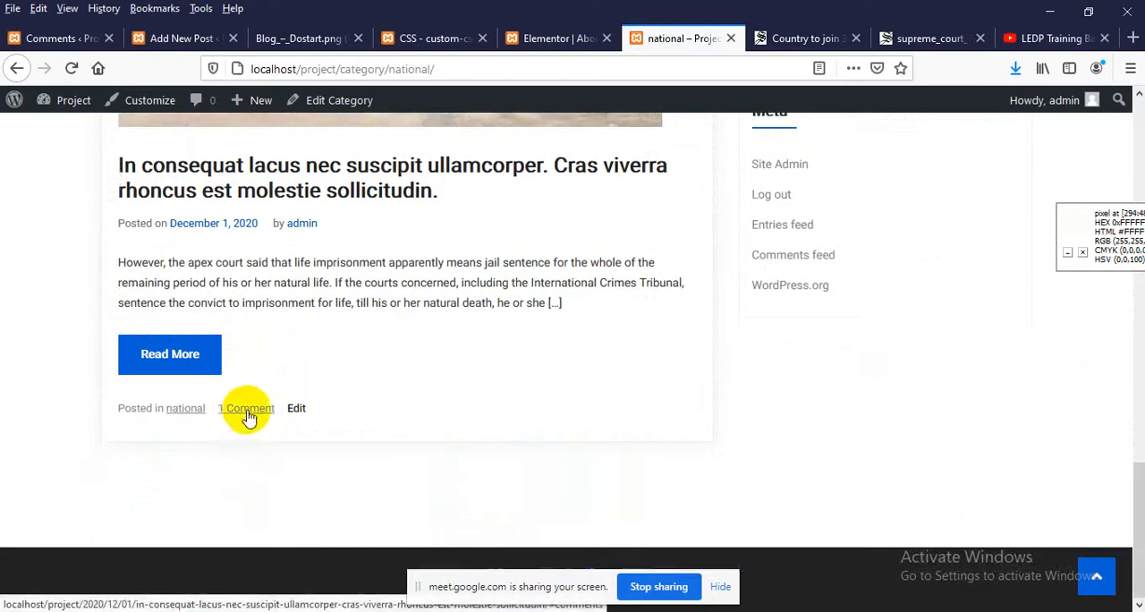
pyautogui.scroll(6, 242, 412)
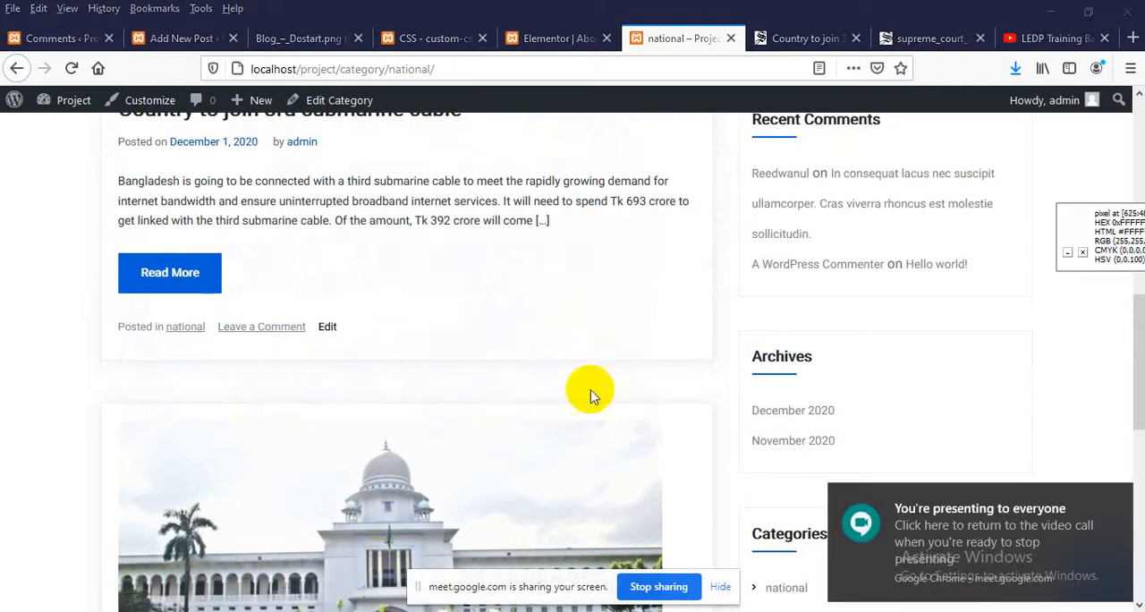
# Minimize the browser windows and open Dostart.png from the Desktop in the Firefox tab that holds Blog_–_Dostart.png
pyautogui.click(1048, 12)
pyautogui.click(1045, 12)
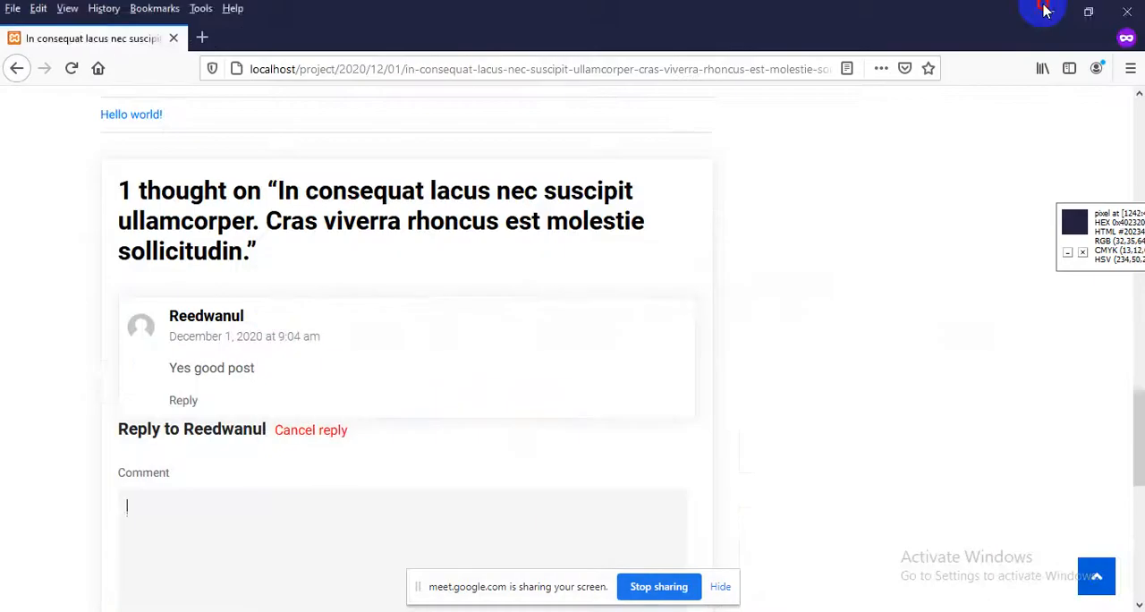
pyautogui.click(1045, 12)
pyautogui.click(1046, 12)
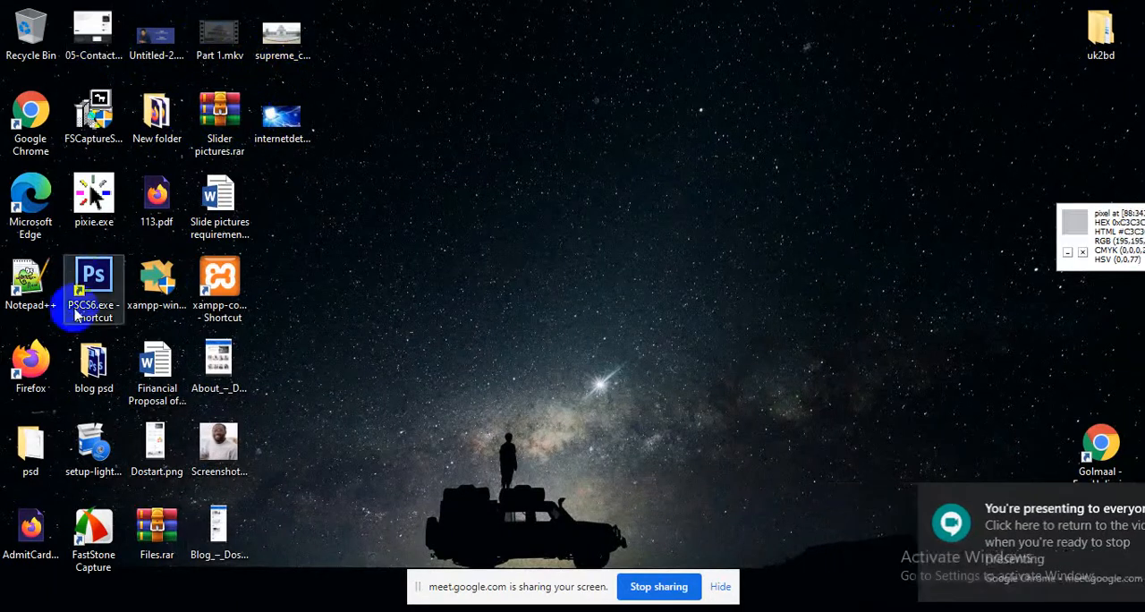
pyautogui.moveTo(160, 444); pyautogui.dragTo(604, 577)
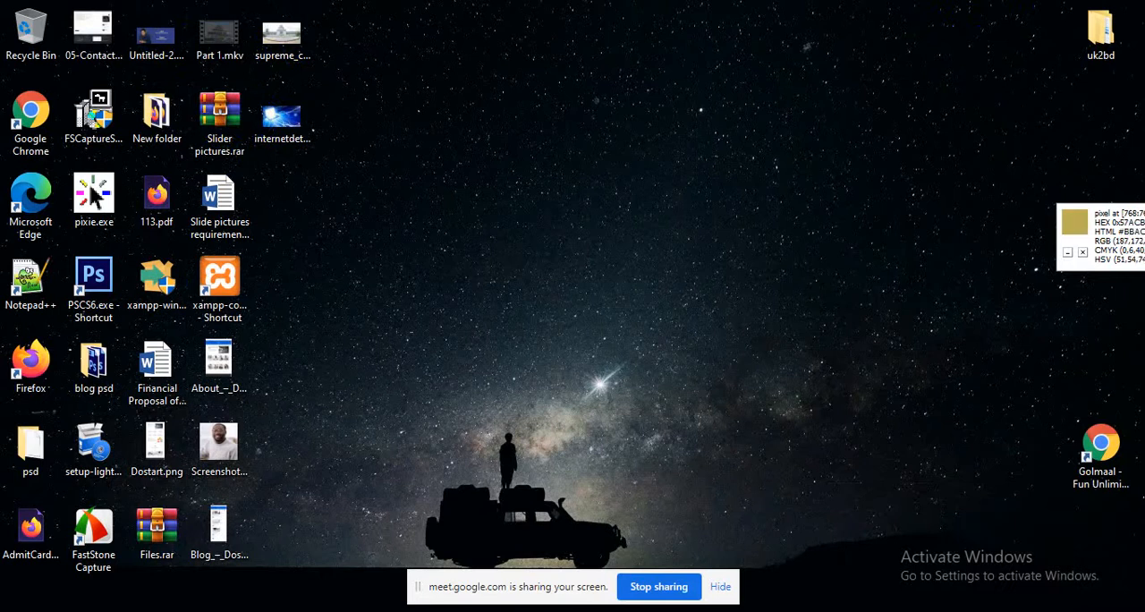
pyautogui.moveTo(643, 611); pyautogui.dragTo(302, 36)
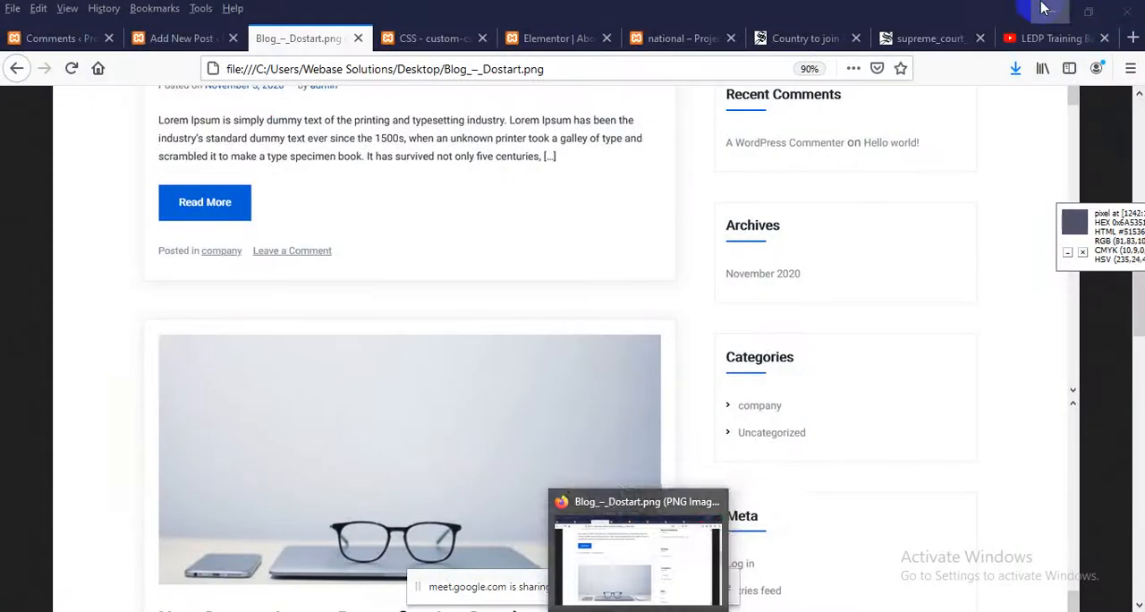
pyautogui.click(1045, 11)
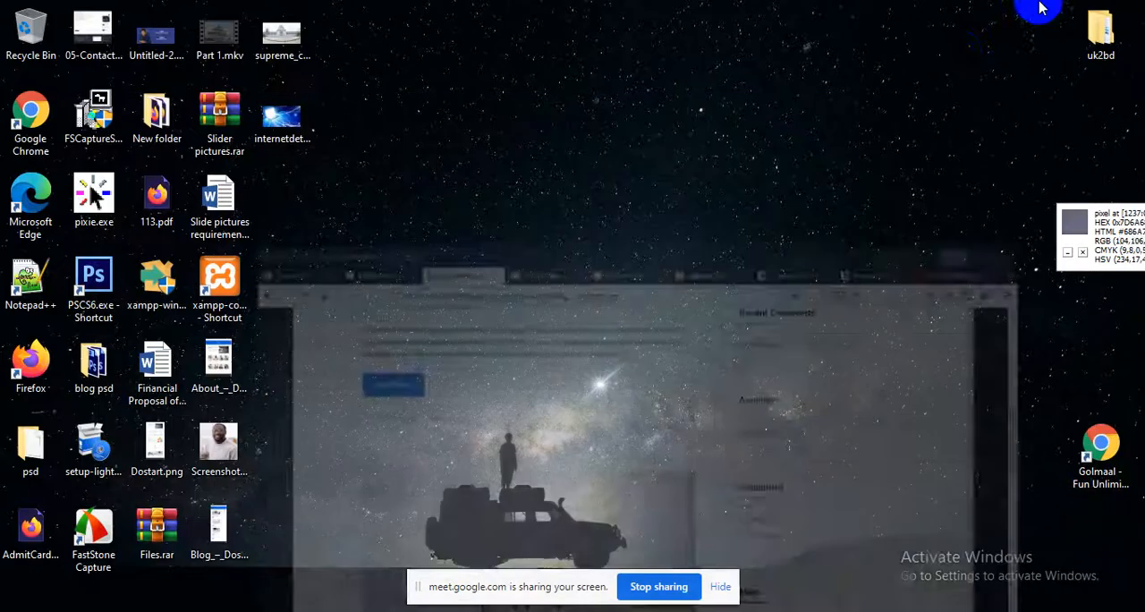
pyautogui.moveTo(150, 454); pyautogui.dragTo(288, 40)
# Enlarge the Dostart.png mockup to full size and examine its Our Blogs section
pyautogui.click(562, 281)
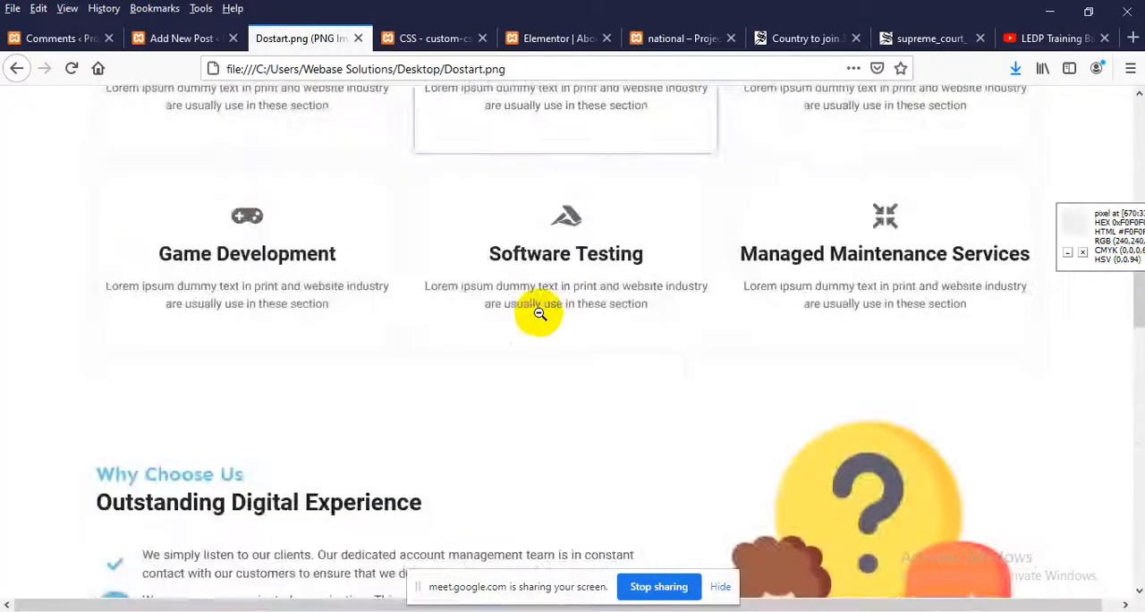
pyautogui.scroll(-10, 498, 346)
pyautogui.scroll(3, 502, 350)
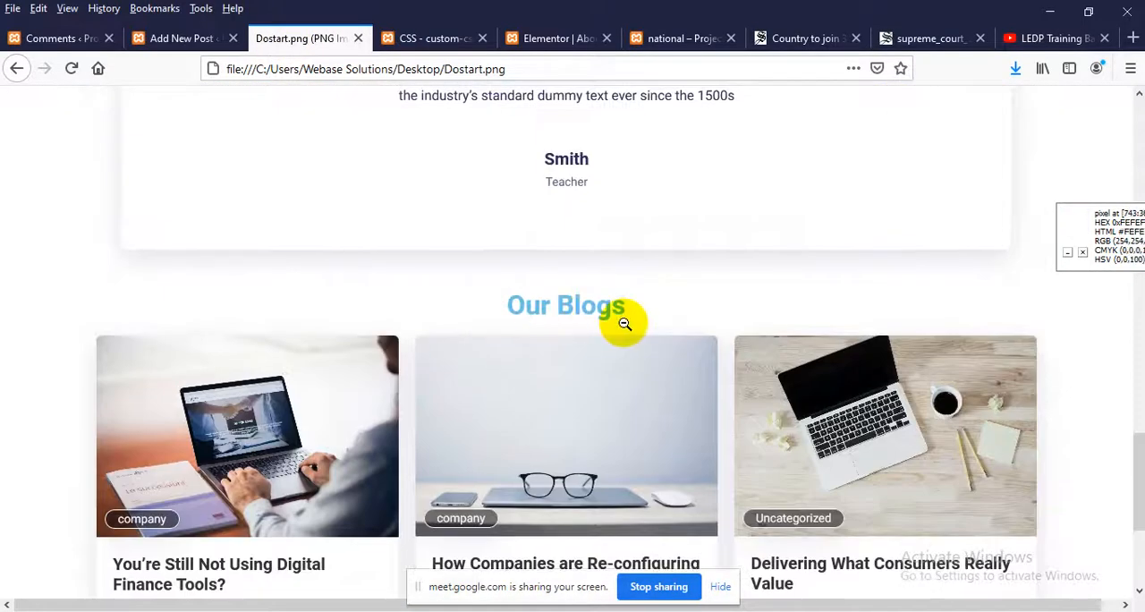
pyautogui.scroll(-3, 554, 344)
pyautogui.scroll(2, 492, 361)
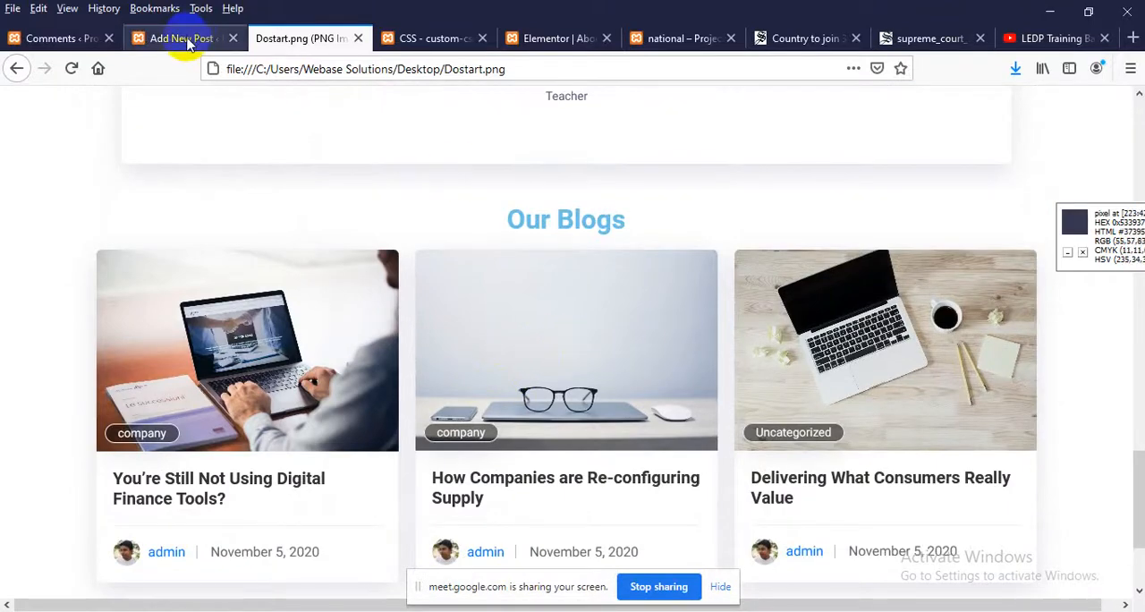
# Return to the WordPress site and open its Home page
pyautogui.click(684, 38)
pyautogui.scroll(8, 626, 133)
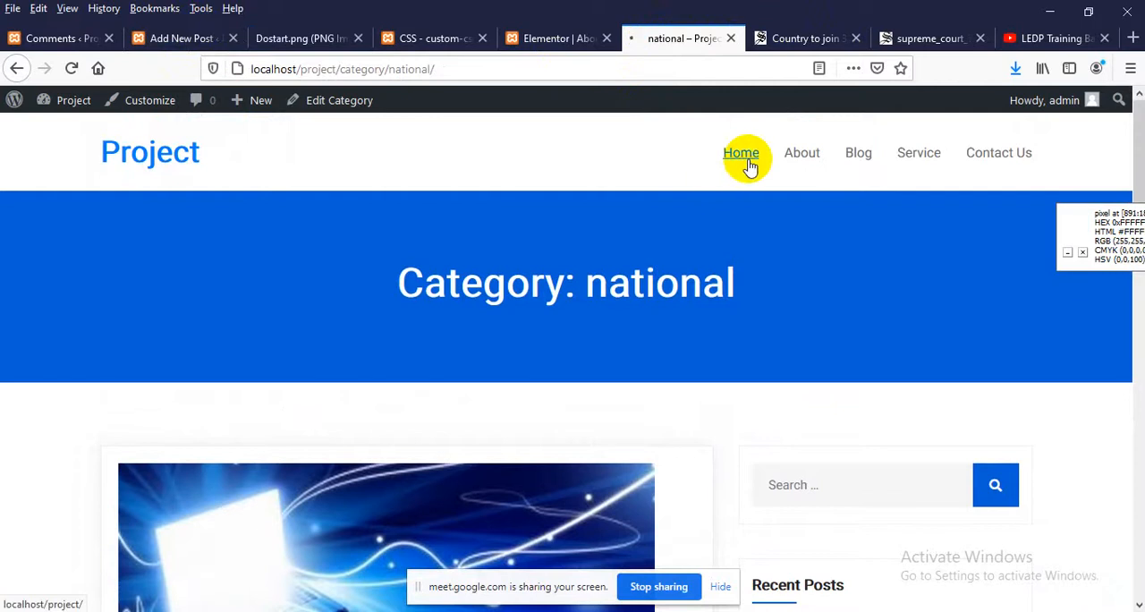
pyautogui.click(749, 166)
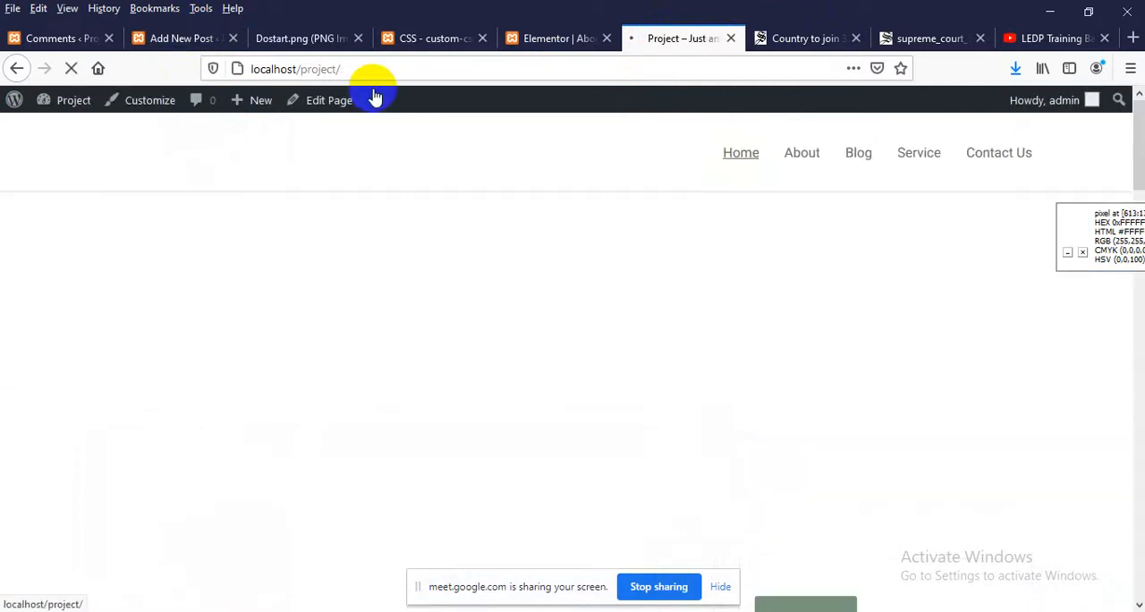
# Keep the About page open in the Elementor editor, update it to save its changes, and look over its team cards
pyautogui.click(524, 38)
pyautogui.scroll(-7, 527, 313)
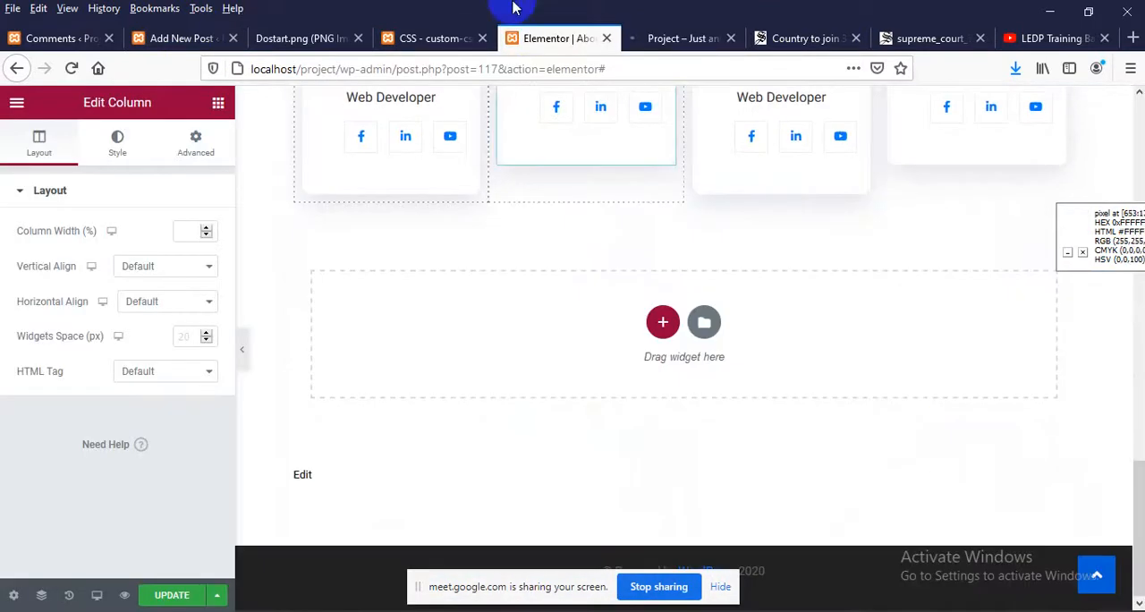
pyautogui.click(607, 39)
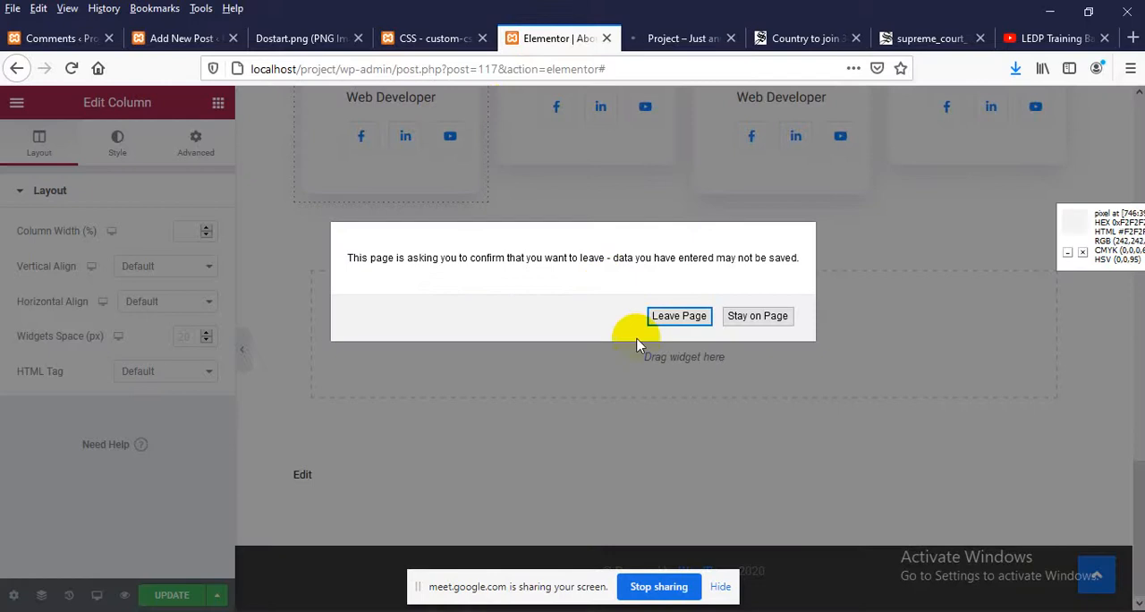
pyautogui.click(757, 317)
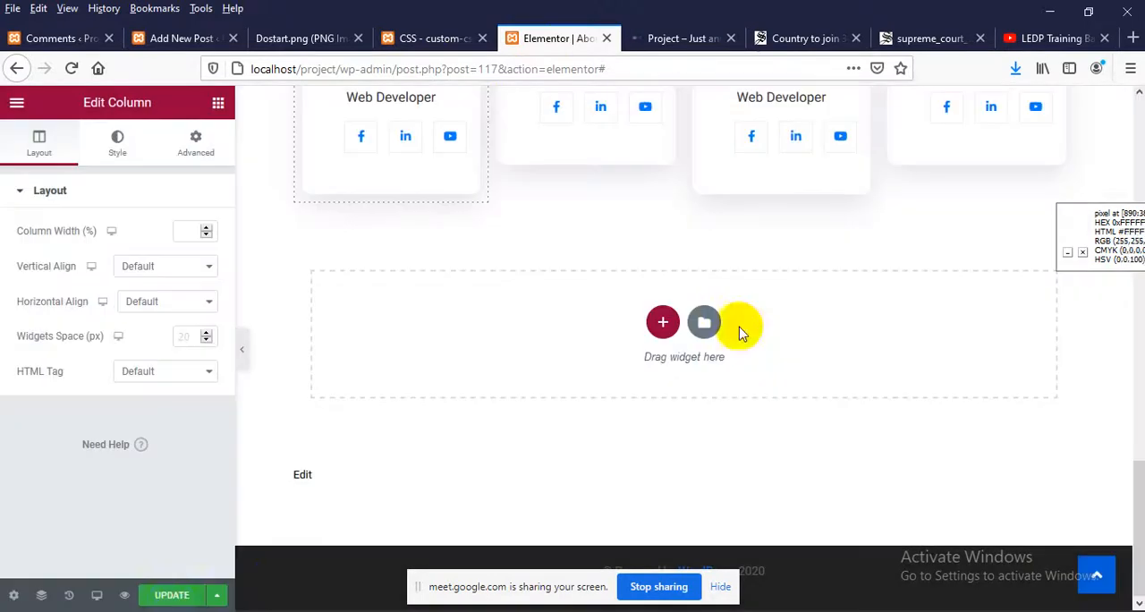
pyautogui.click(174, 601)
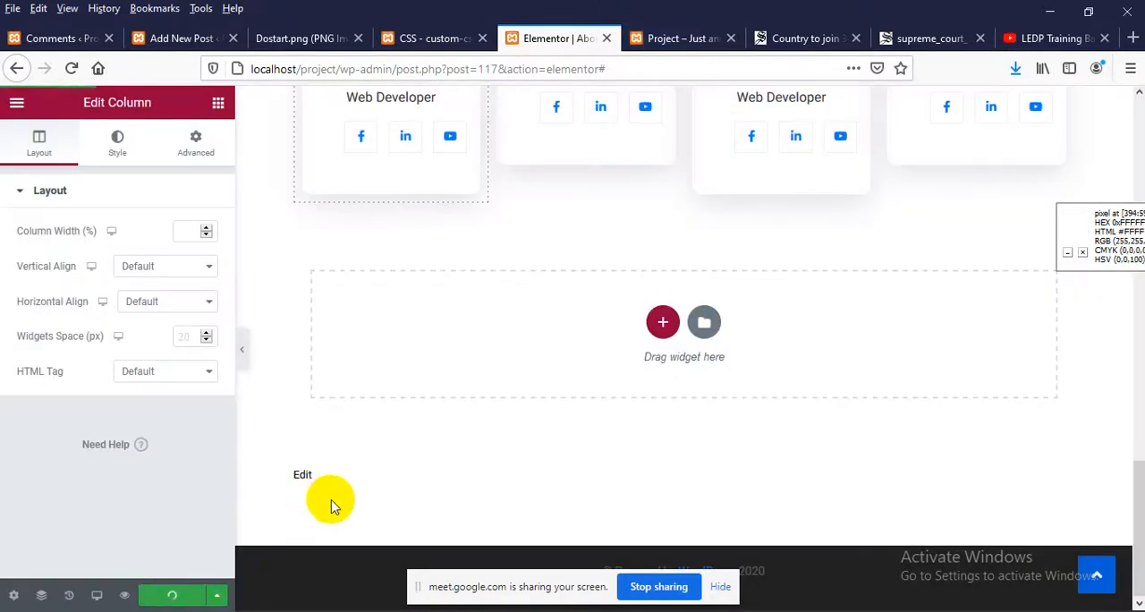
pyautogui.scroll(3, 331, 507)
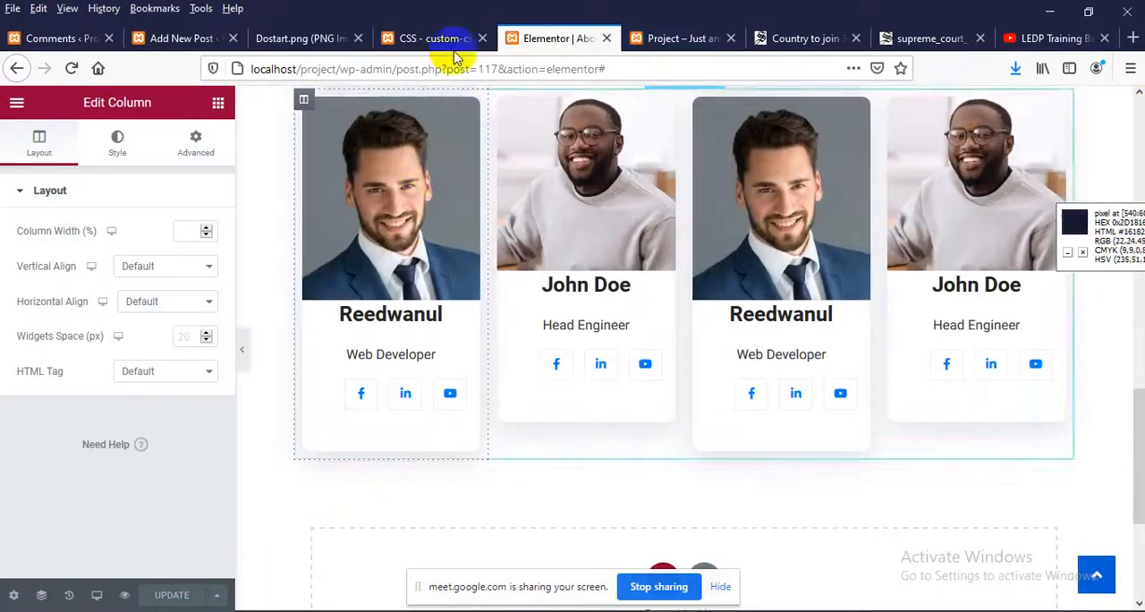
pyautogui.scroll(2, 576, 323)
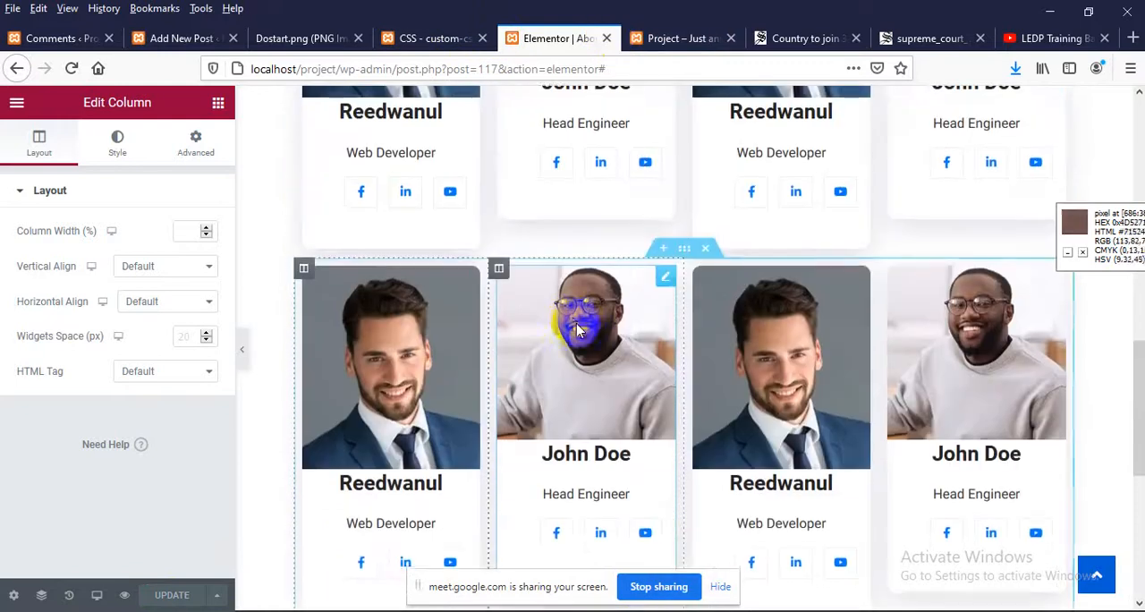
pyautogui.scroll(2, 575, 325)
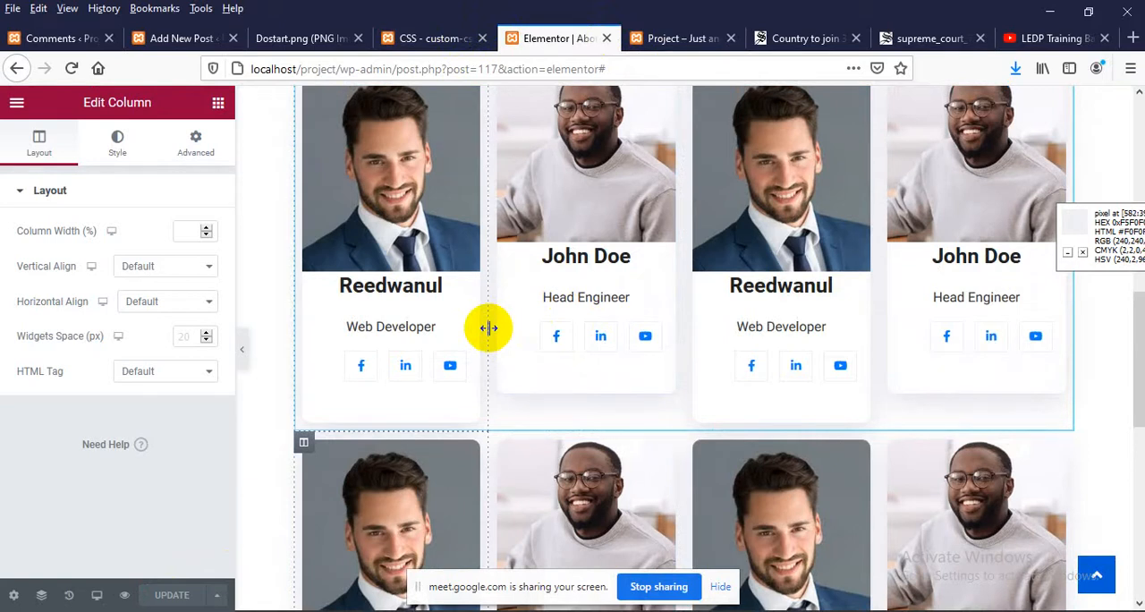
# Return to the Dostart.png mockup at full size and examine the cards of its Our Blogs section
pyautogui.press('super+d')
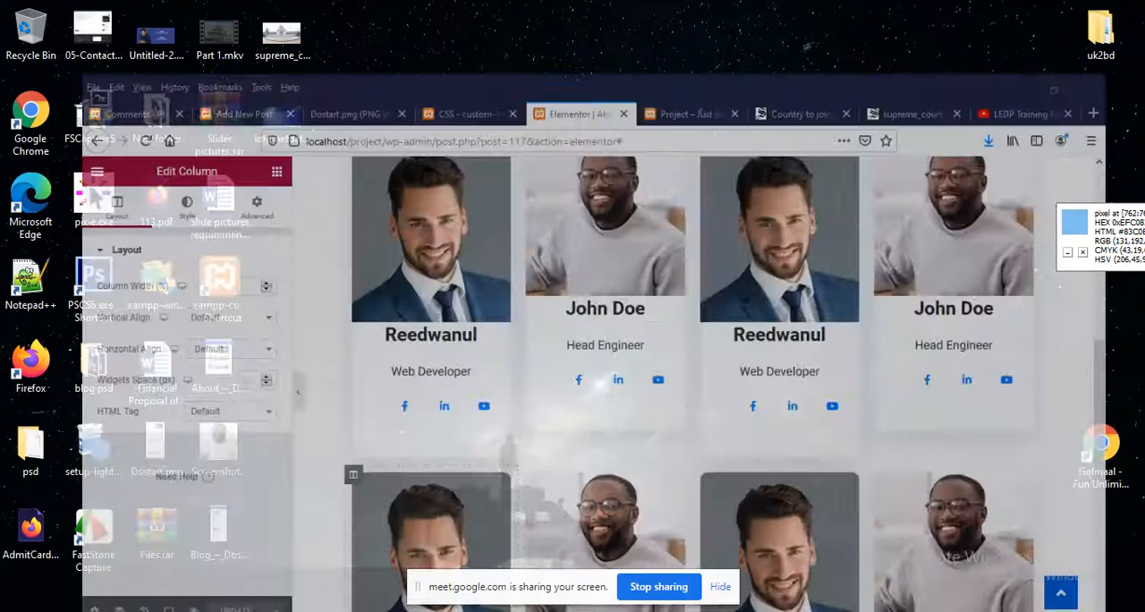
pyautogui.press('super+d')
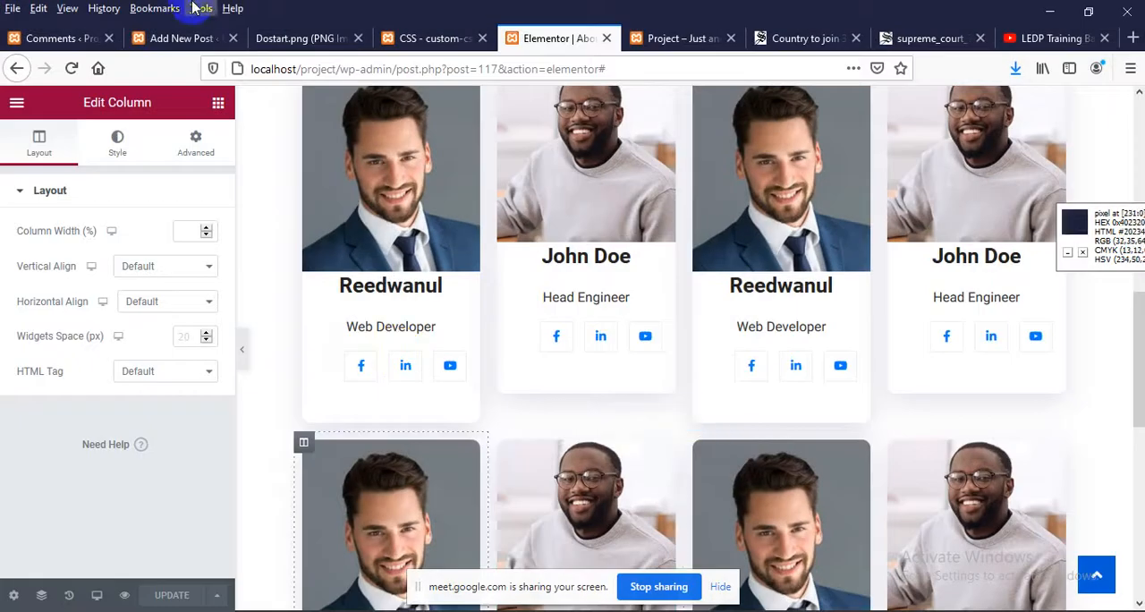
pyautogui.click(273, 38)
pyautogui.click(403, 350)
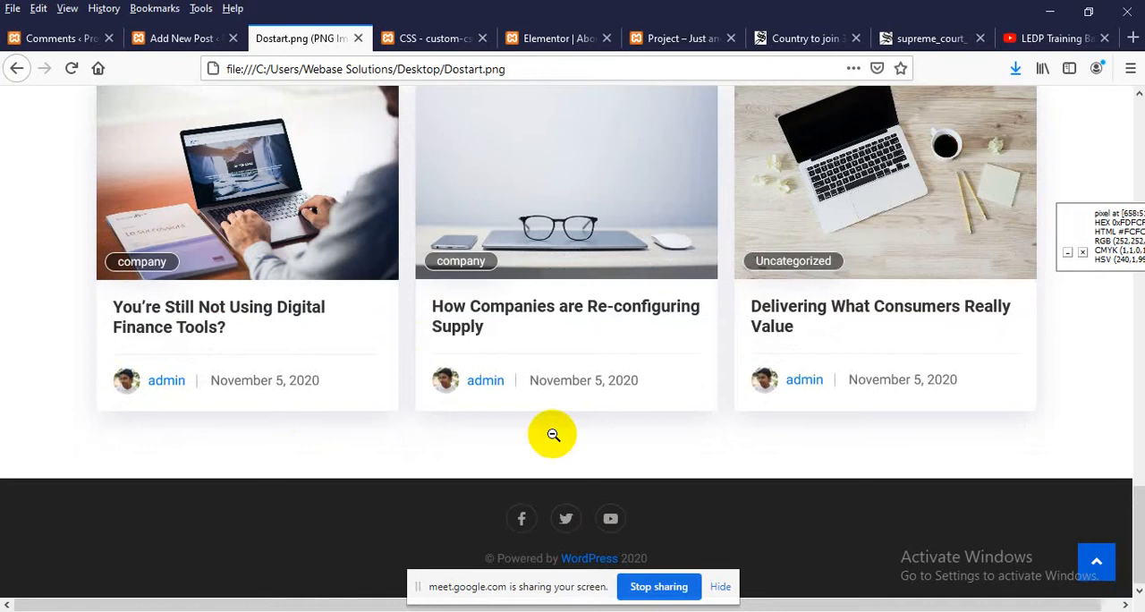
pyautogui.scroll(2, 667, 417)
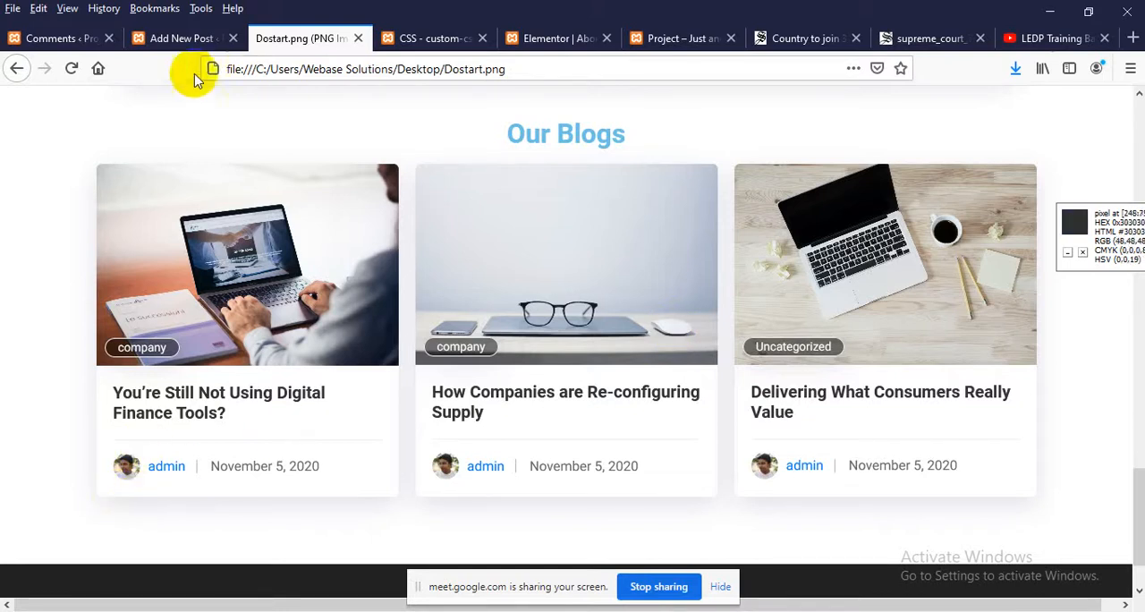
# Look over the Comments admin list and scan the site's Home page down to the testimonial above the footer
pyautogui.click(63, 38)
pyautogui.scroll(-2, 26, 358)
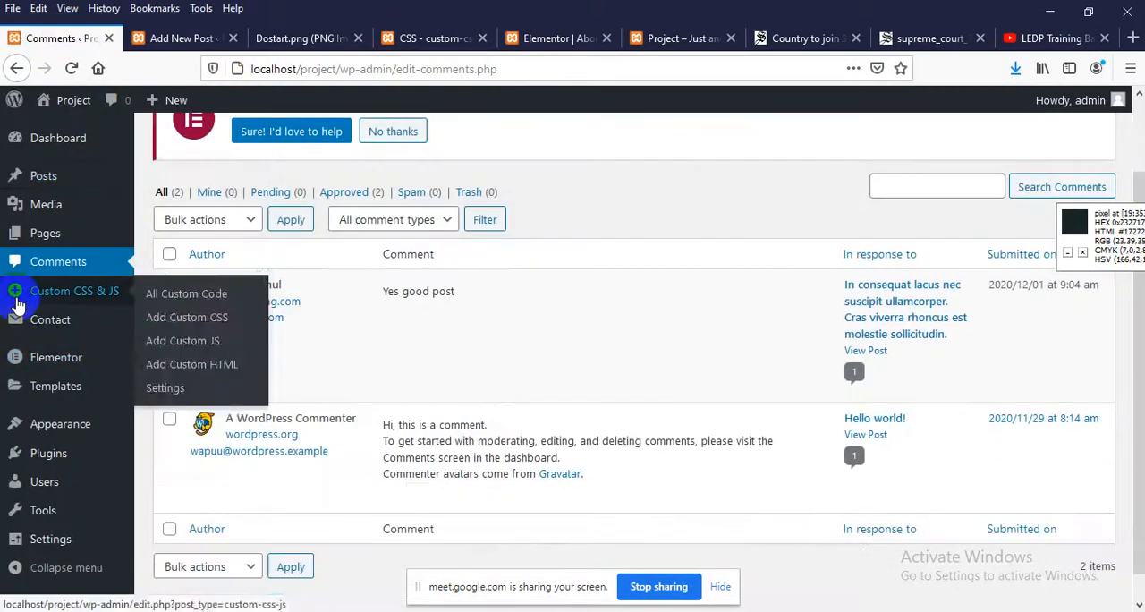
pyautogui.scroll(2, 492, 358)
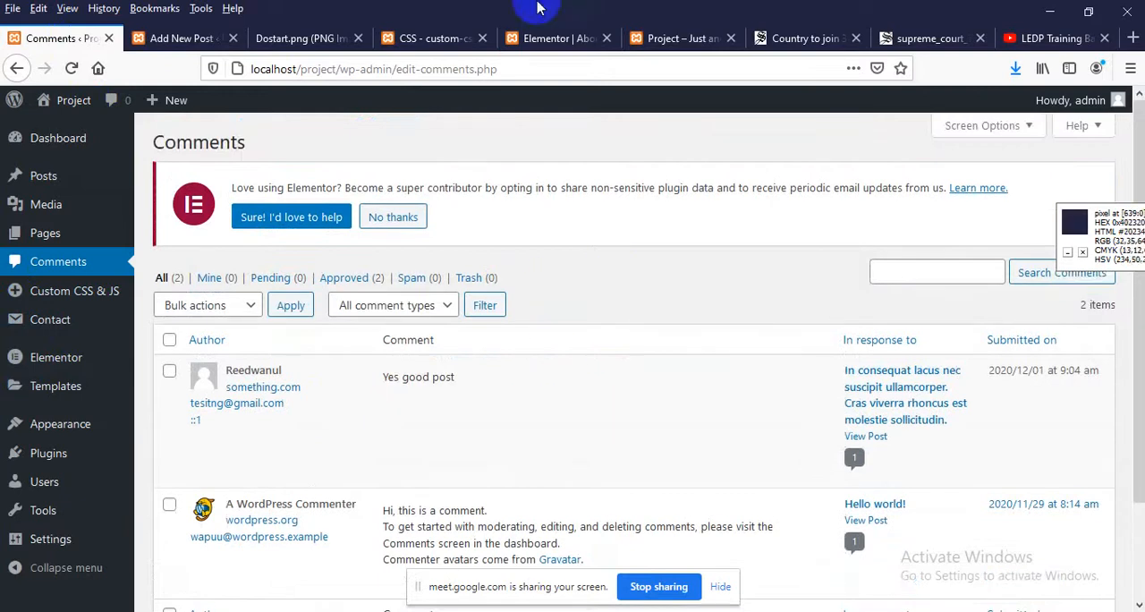
pyautogui.click(663, 35)
pyautogui.scroll(-15, 333, 364)
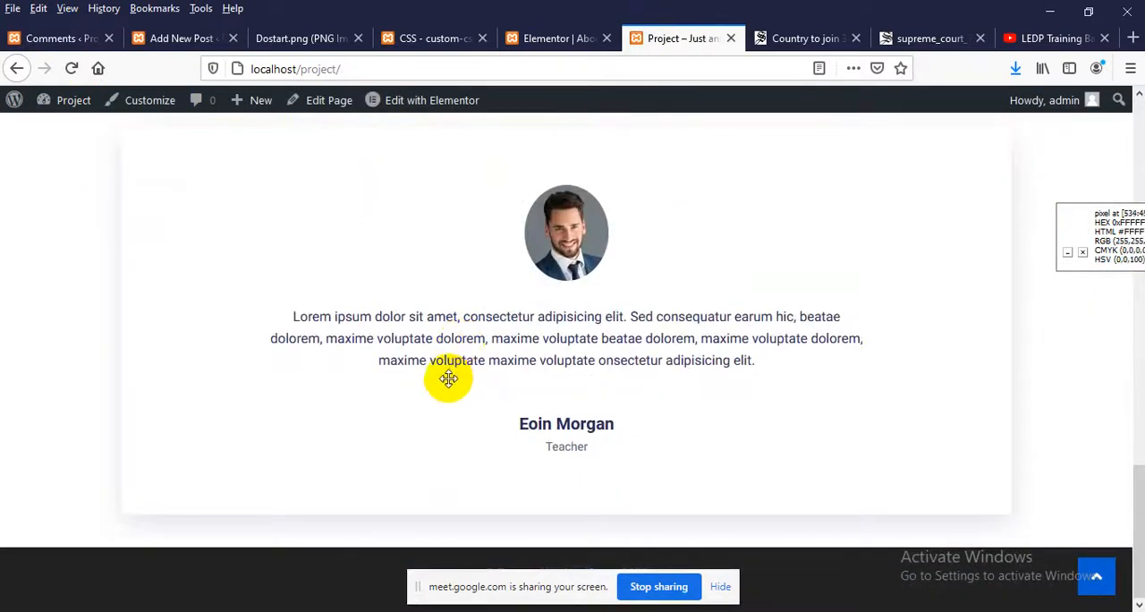
pyautogui.scroll(15, 448, 378)
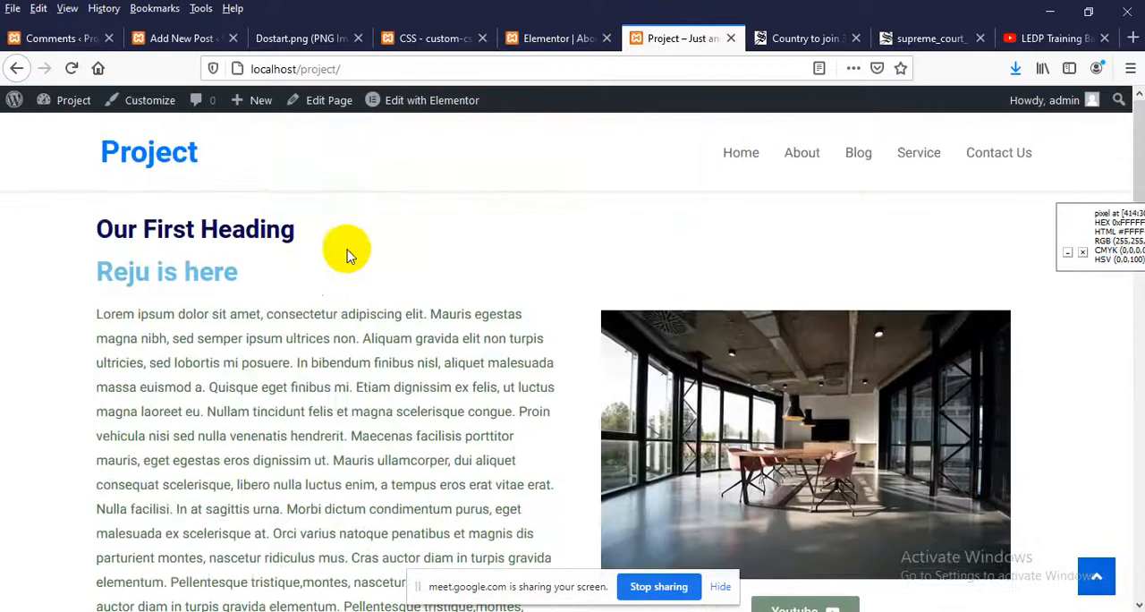
# Open the Home page for editing with Elementor in a new tab beside the About page's editor, and close the About editor
pyautogui.click(414, 115)
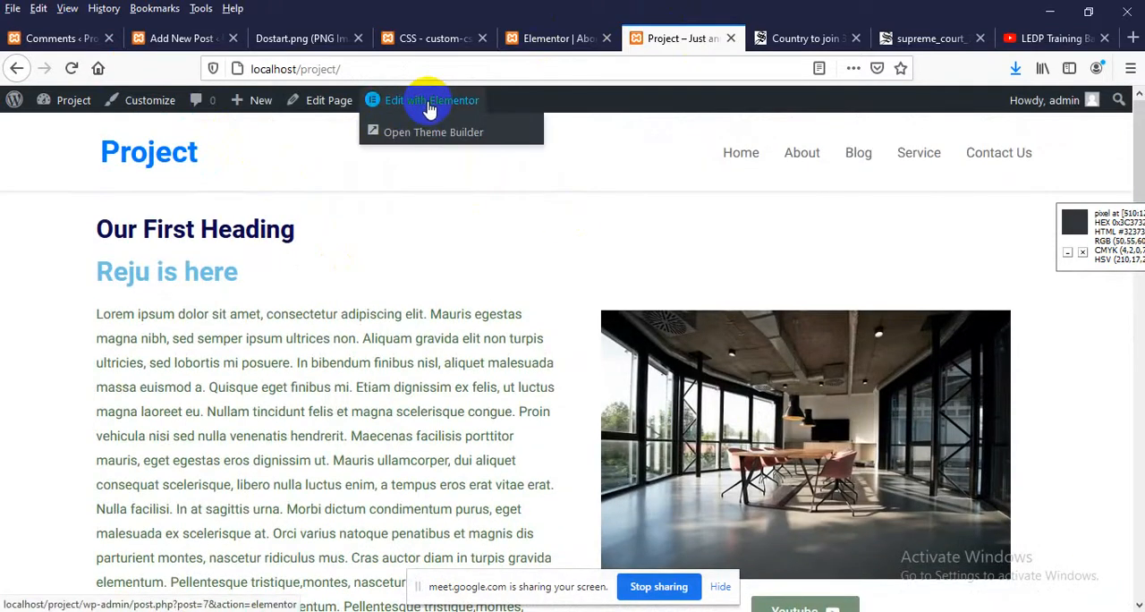
pyautogui.rightClick(426, 105)
pyautogui.click(467, 117)
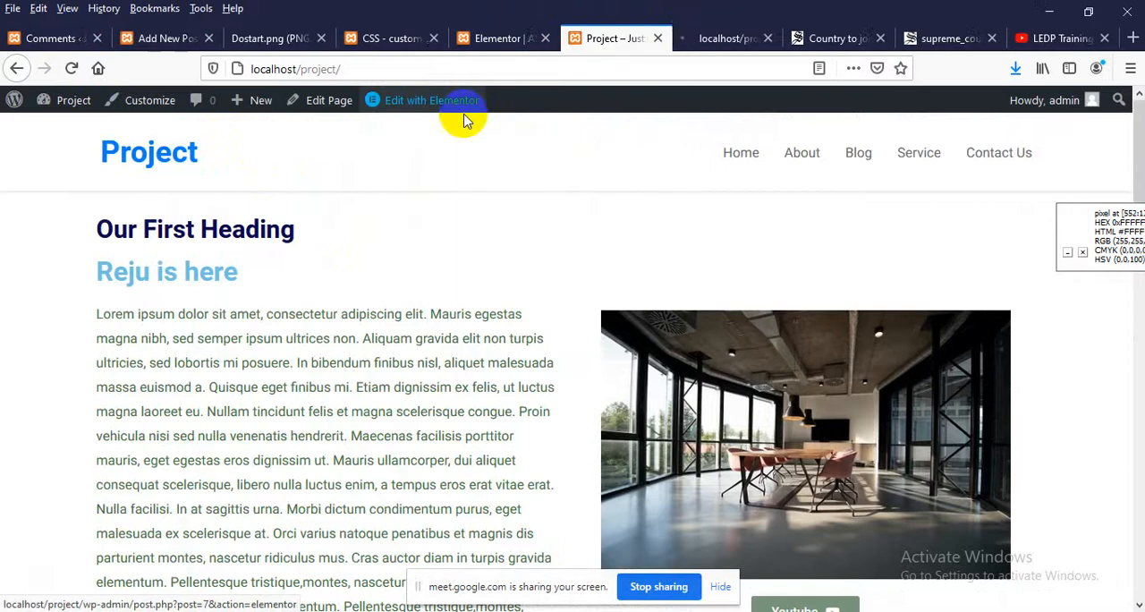
pyautogui.moveTo(736, 38); pyautogui.dragTo(603, 36)
pyautogui.click(536, 39)
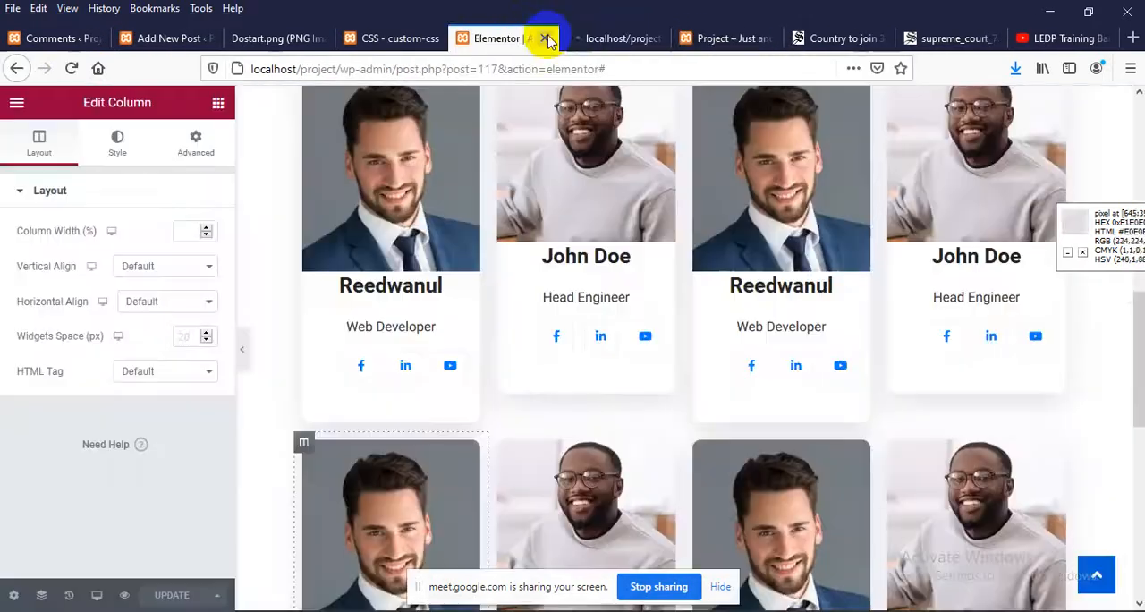
pyautogui.click(544, 39)
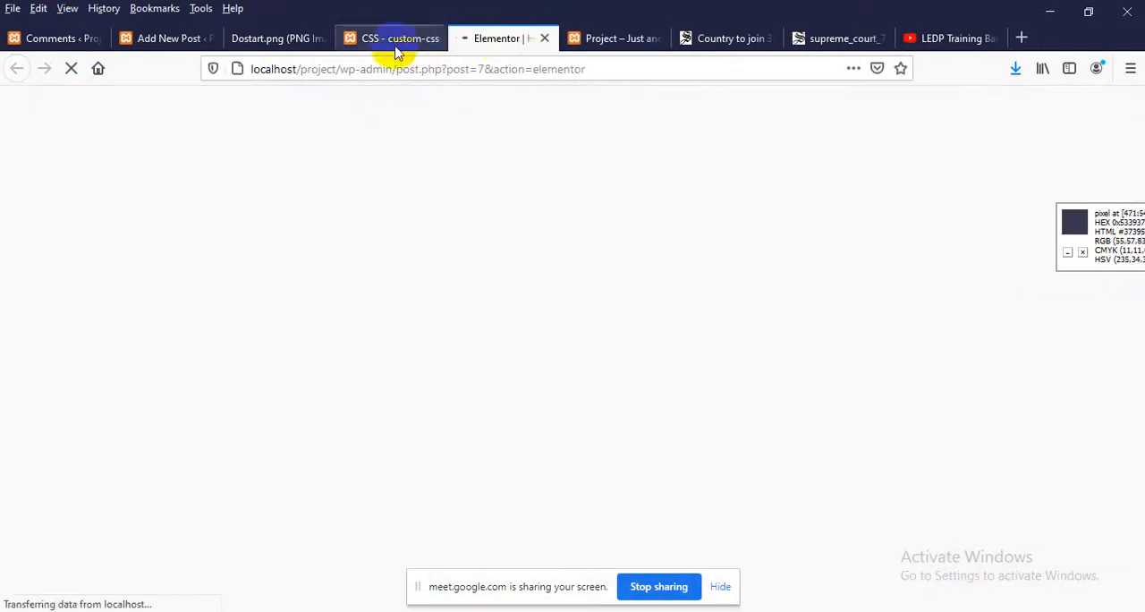
# Place the Dostart.png tab directly before the Home page's Elementor tab and close the LEDP Training YouTube tab
pyautogui.click(302, 45)
pyautogui.moveTo(301, 45); pyautogui.dragTo(420, 41)
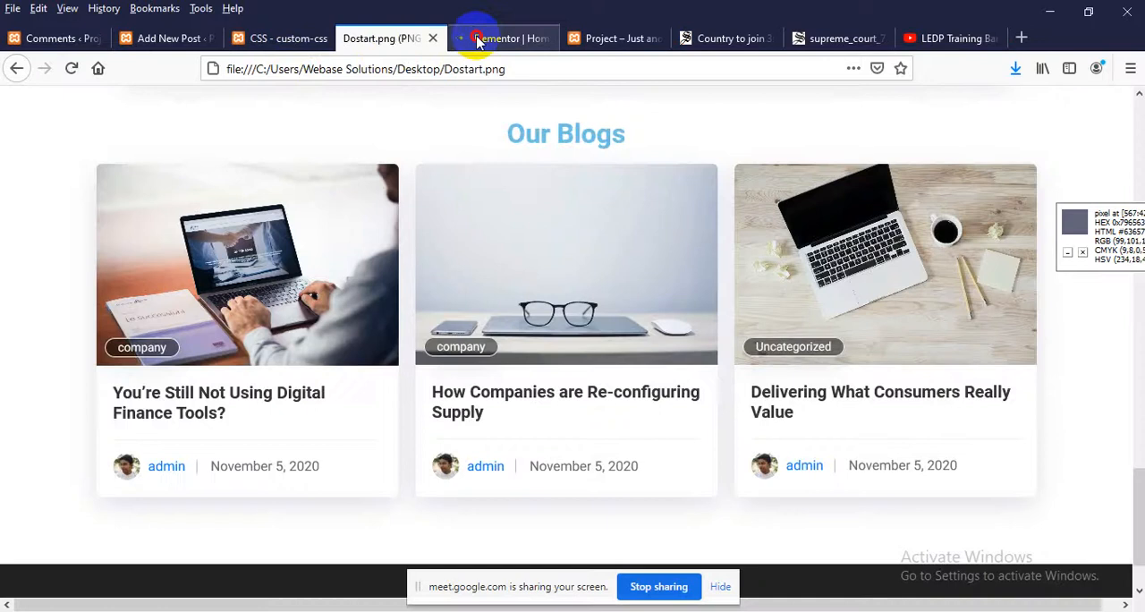
pyautogui.click(483, 38)
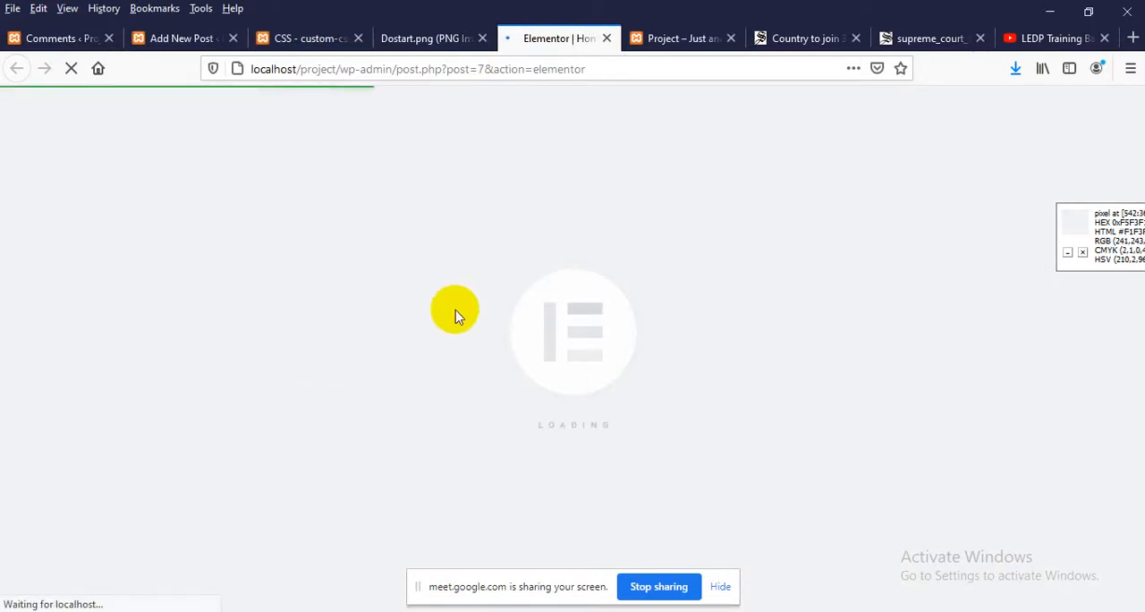
pyautogui.click(1104, 38)
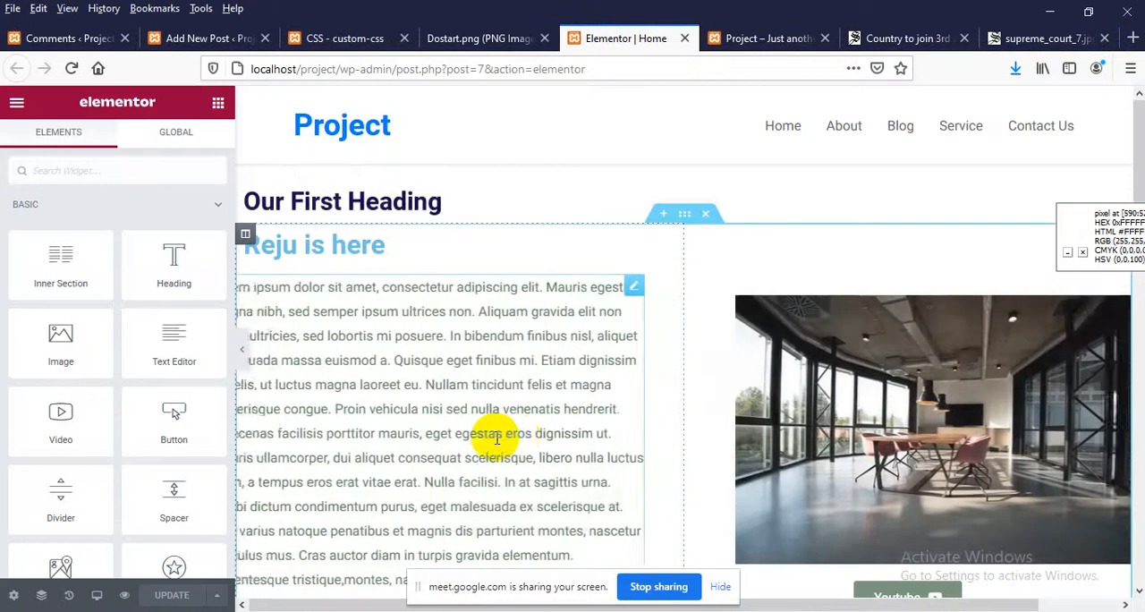
# Add a new single-column section below the testimonial on the Home page in Elementor
pyautogui.scroll(-15, 507, 438)
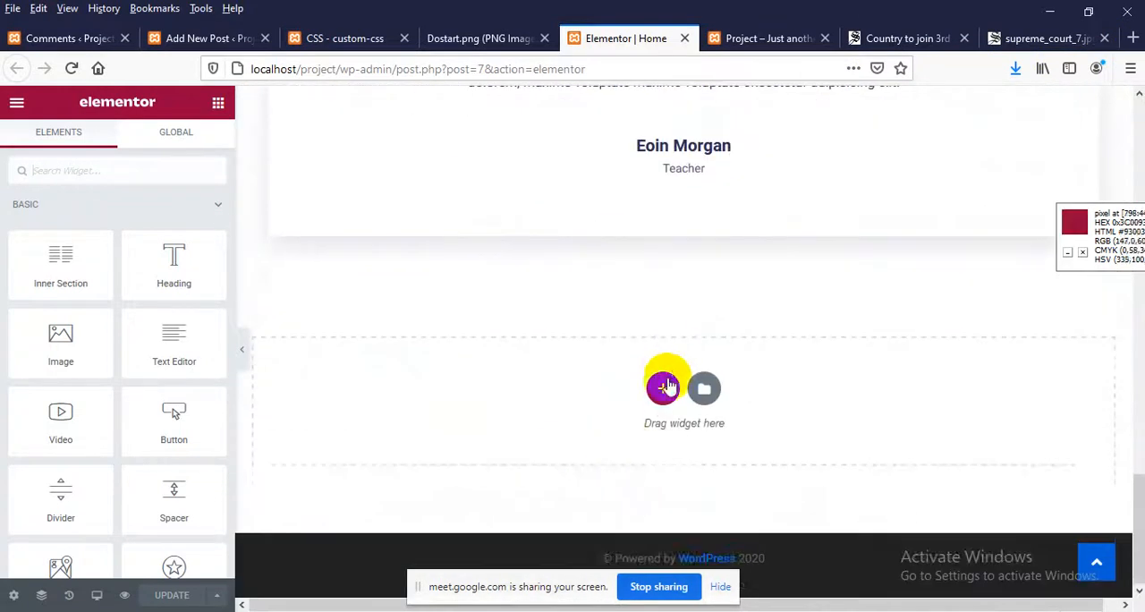
pyautogui.click(663, 387)
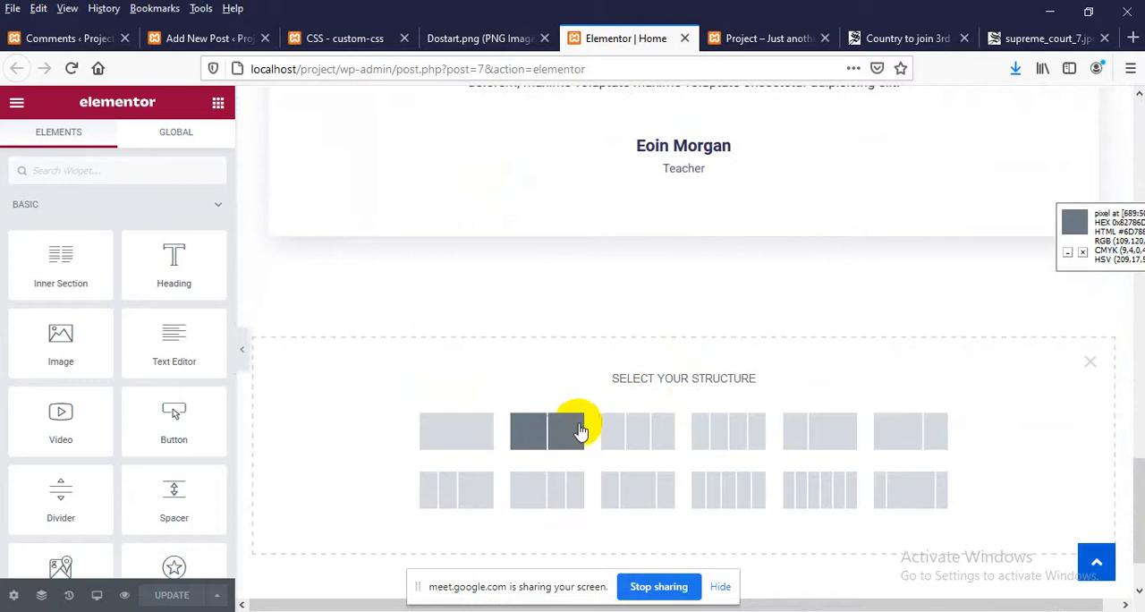
pyautogui.click(448, 441)
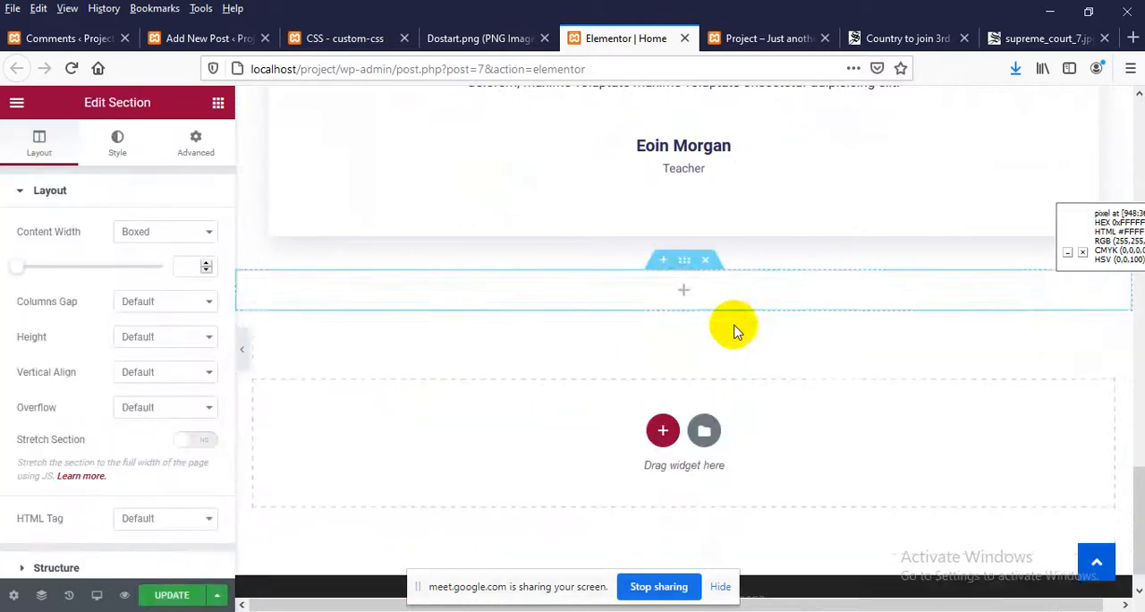
# Open the site's About page, inspect the Our Team heading and select the about_head class name in its markup
pyautogui.click(735, 37)
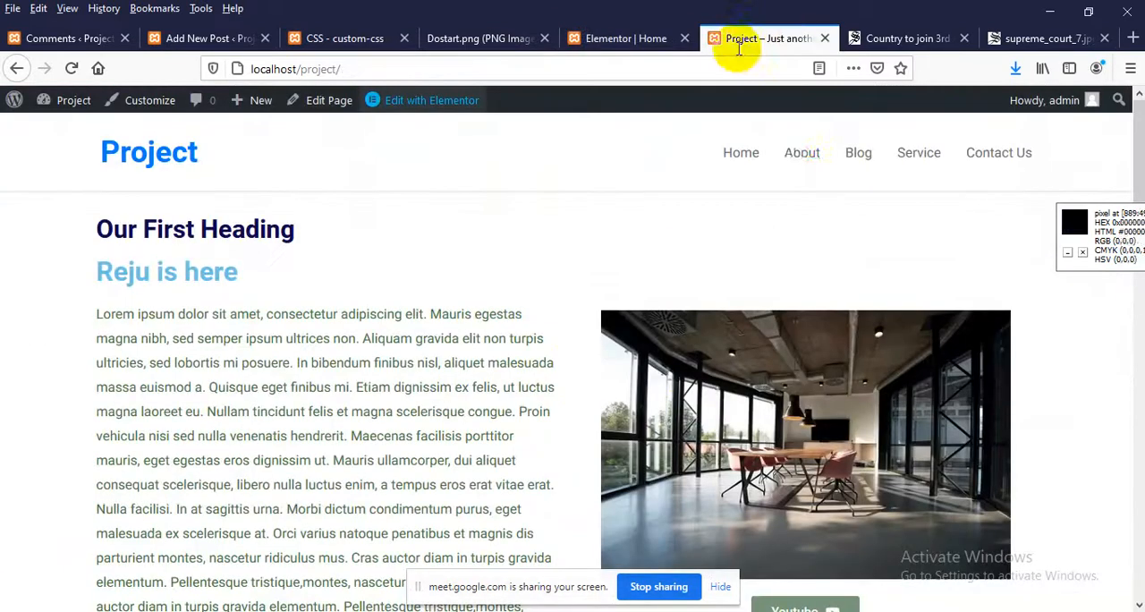
pyautogui.click(793, 166)
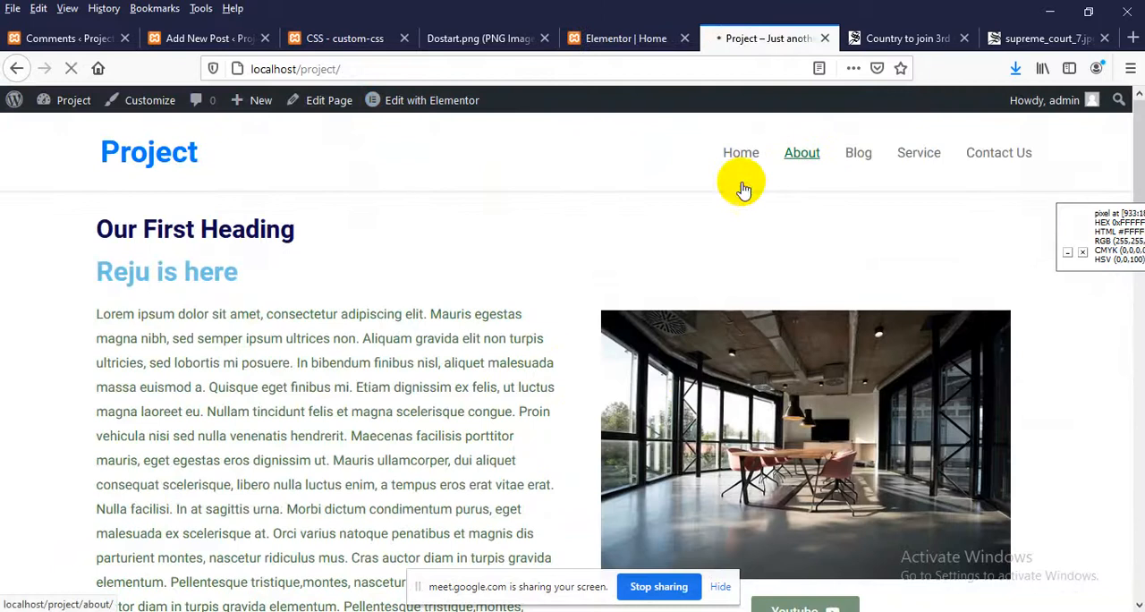
pyautogui.scroll(-5, 527, 266)
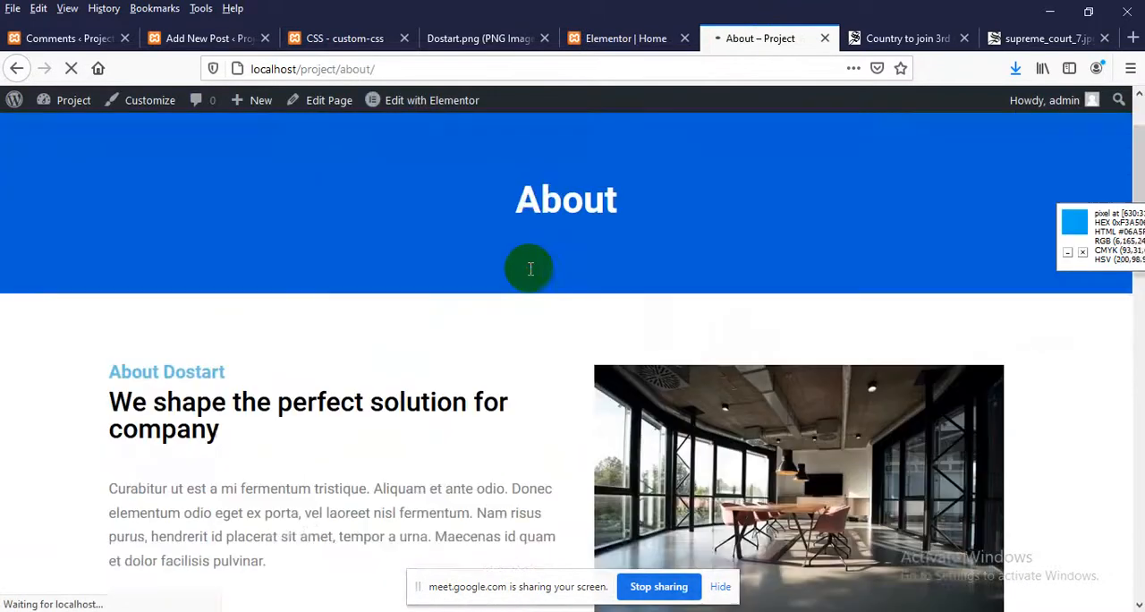
pyautogui.scroll(-2, 486, 413)
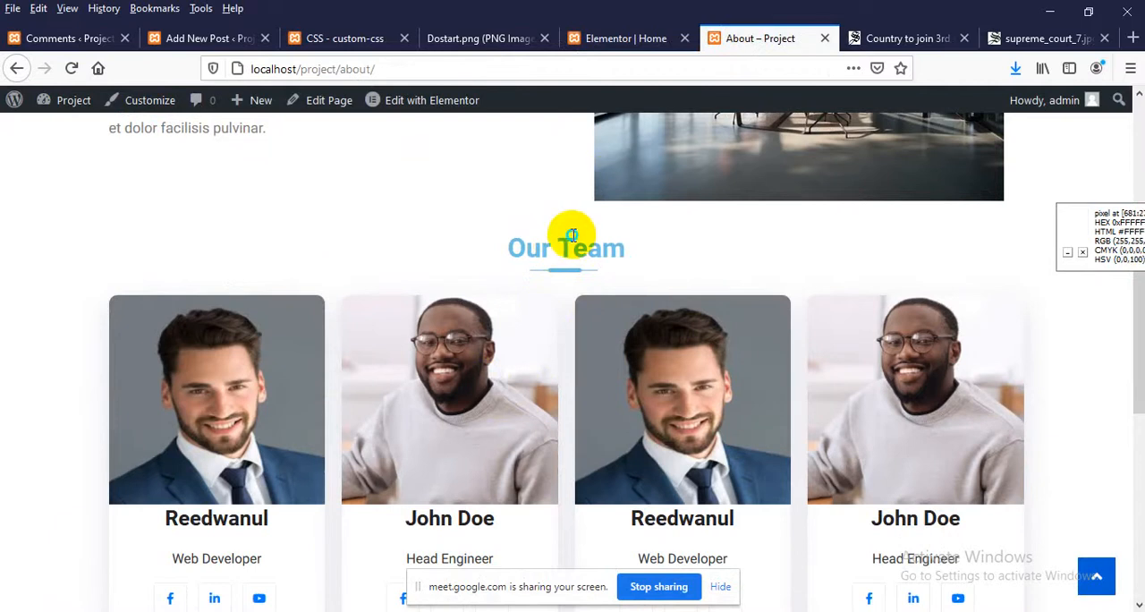
pyautogui.rightClick(571, 234)
pyautogui.click(626, 439)
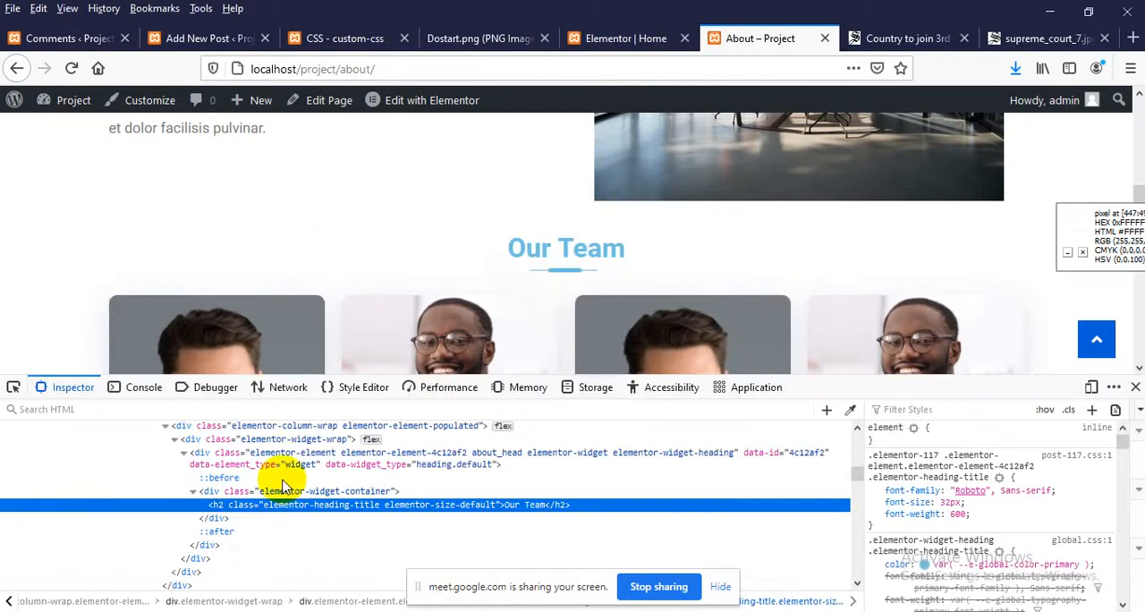
pyautogui.click(493, 459)
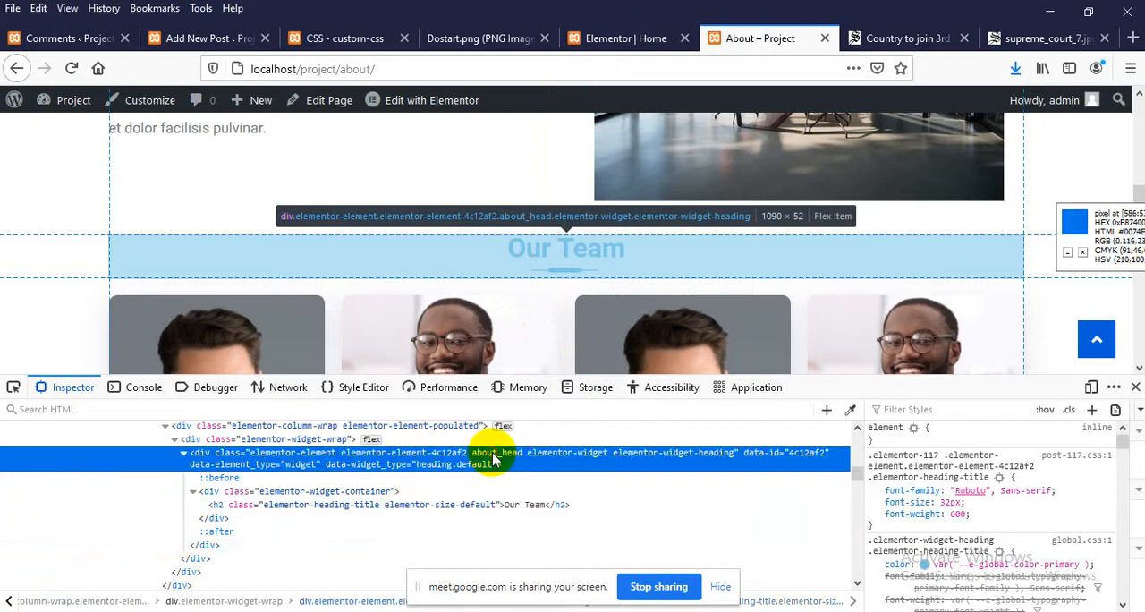
pyautogui.doubleClick(493, 453)
pyautogui.hotkey('ctrl', 'c')
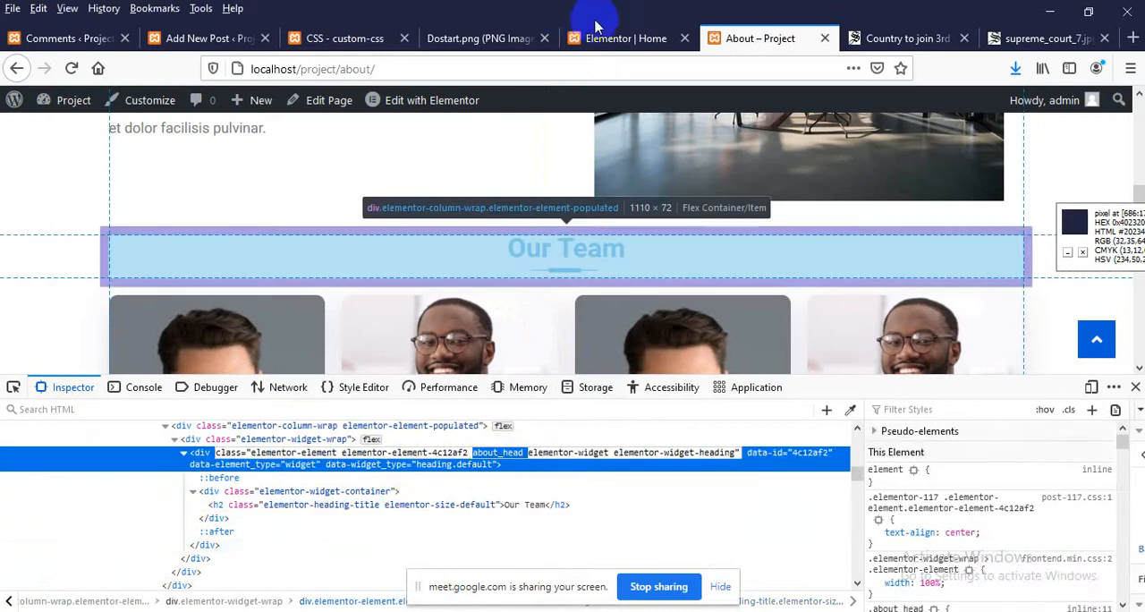
# Return to the Home page's Elementor editor and insert a Heading widget into the new empty section below the testimonial
pyautogui.click(595, 32)
pyautogui.scroll(1, 684, 265)
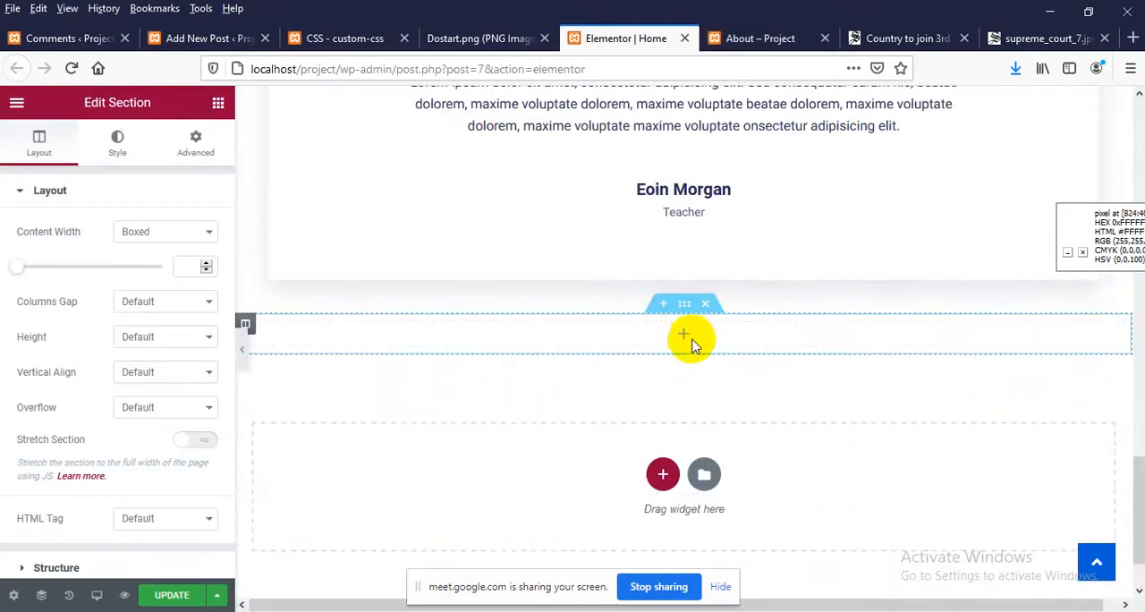
pyautogui.click(673, 340)
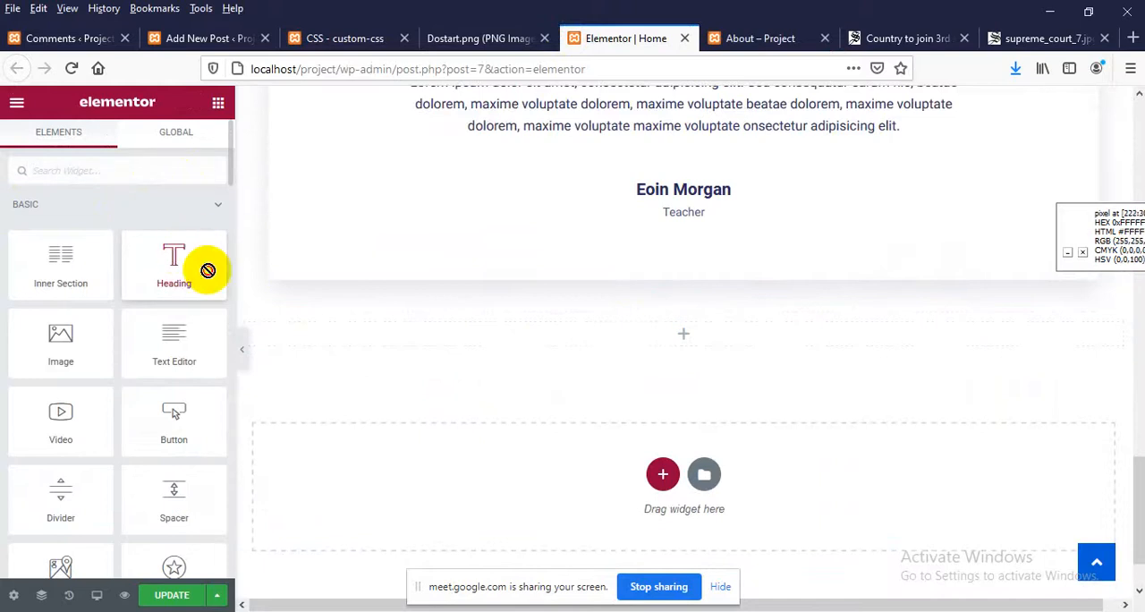
pyautogui.moveTo(209, 268); pyautogui.dragTo(697, 323)
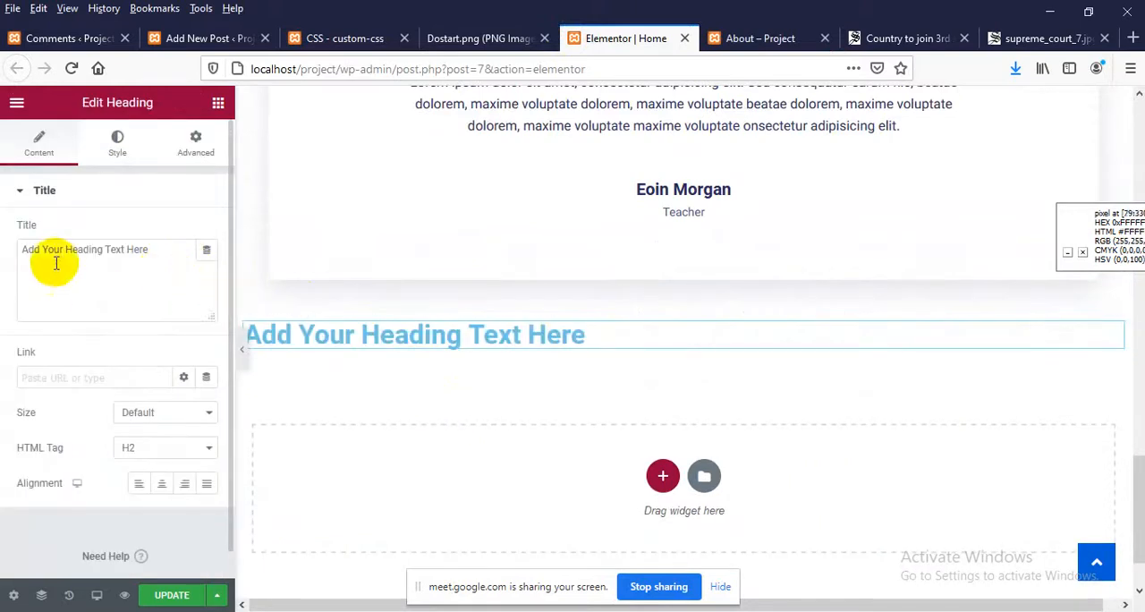
# Set the new heading's title to Blogs and align it to the center
pyautogui.moveTo(174, 248); pyautogui.dragTo(3, 254)
pyautogui.write('Blogs')
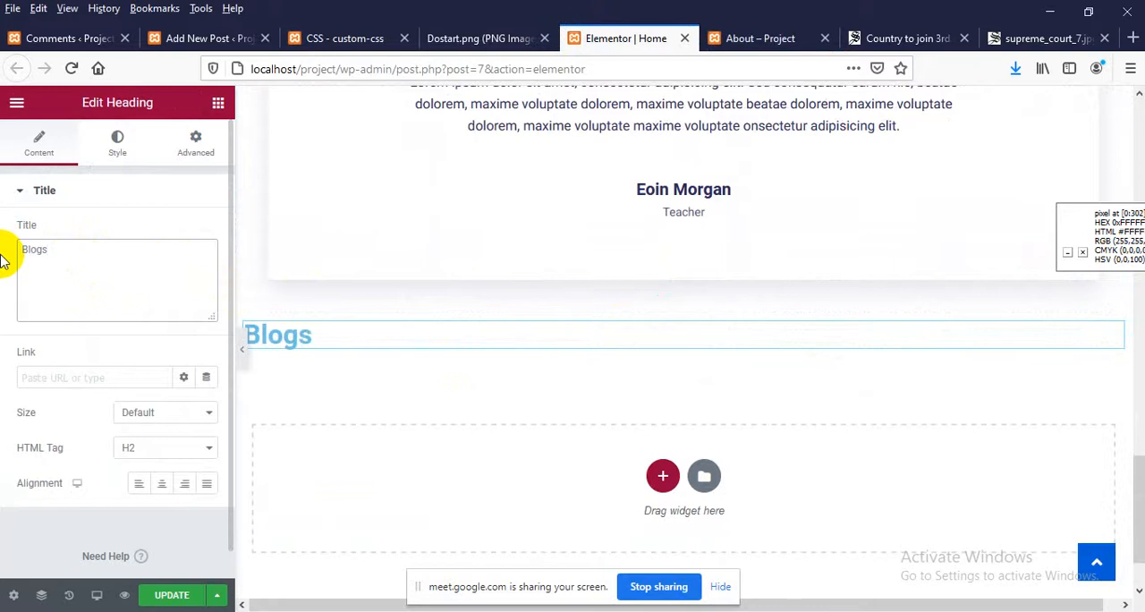
pyautogui.click(162, 491)
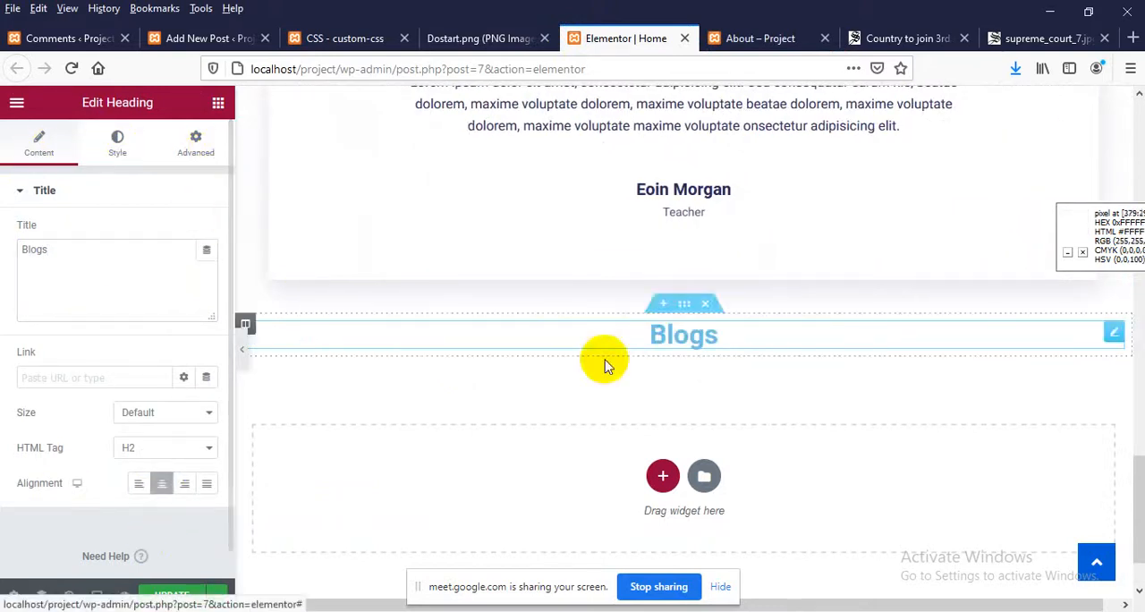
# Assign the CSS class about_head to the Blogs heading and update the Home page
pyautogui.click(196, 143)
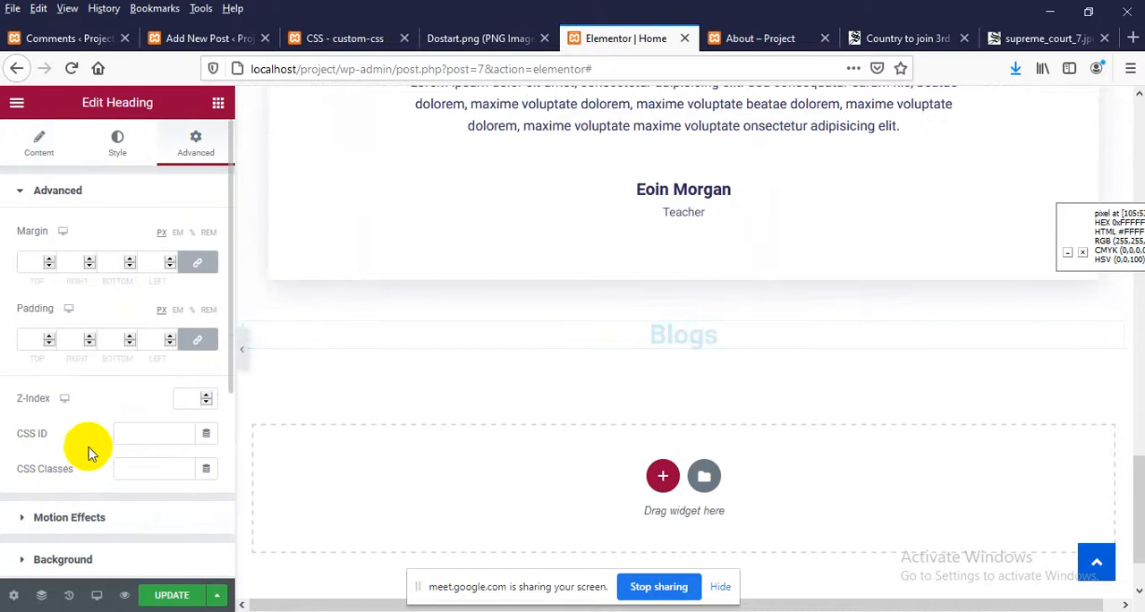
pyautogui.click(133, 468)
pyautogui.hotkey('ctrl', 'v')
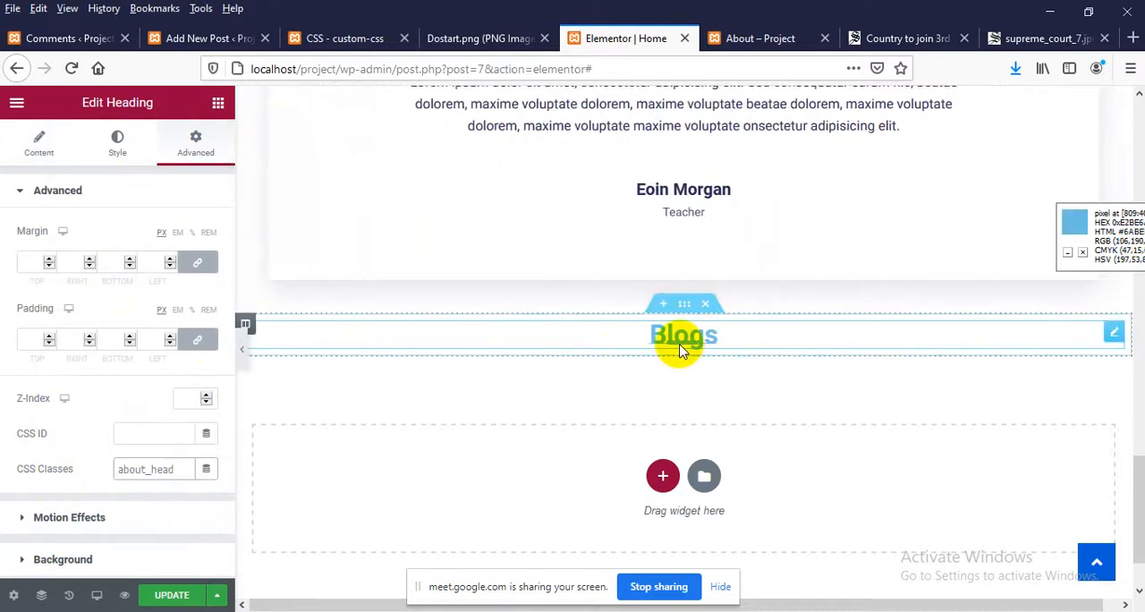
pyautogui.click(171, 593)
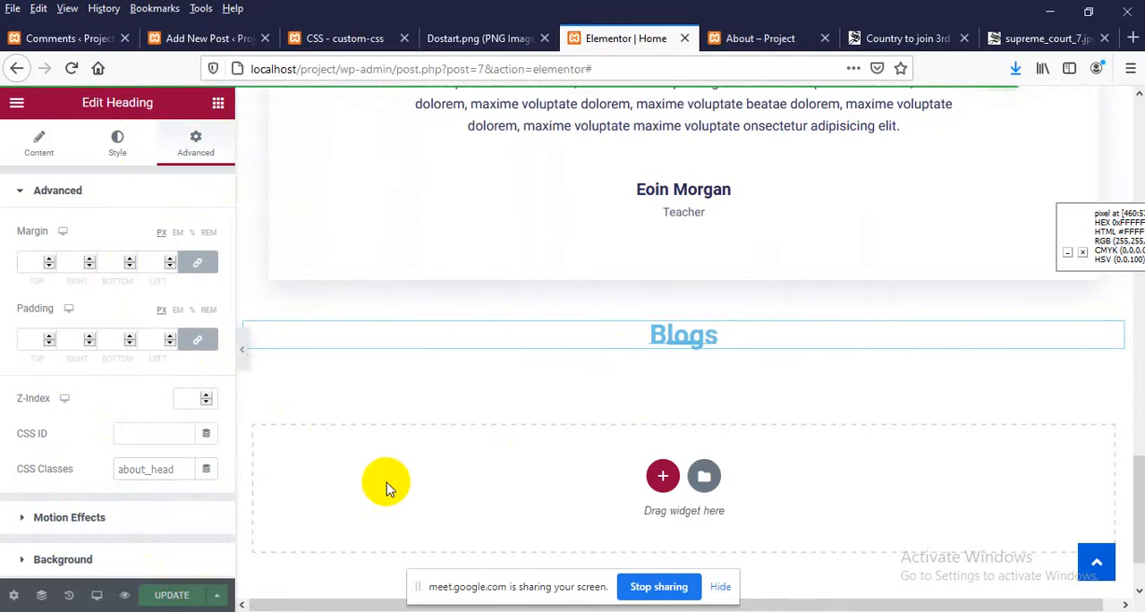
# Open the site's Home page in the About page's tab and check the Blogs heading below the testimonial
pyautogui.click(729, 37)
pyautogui.rightClick(291, 197)
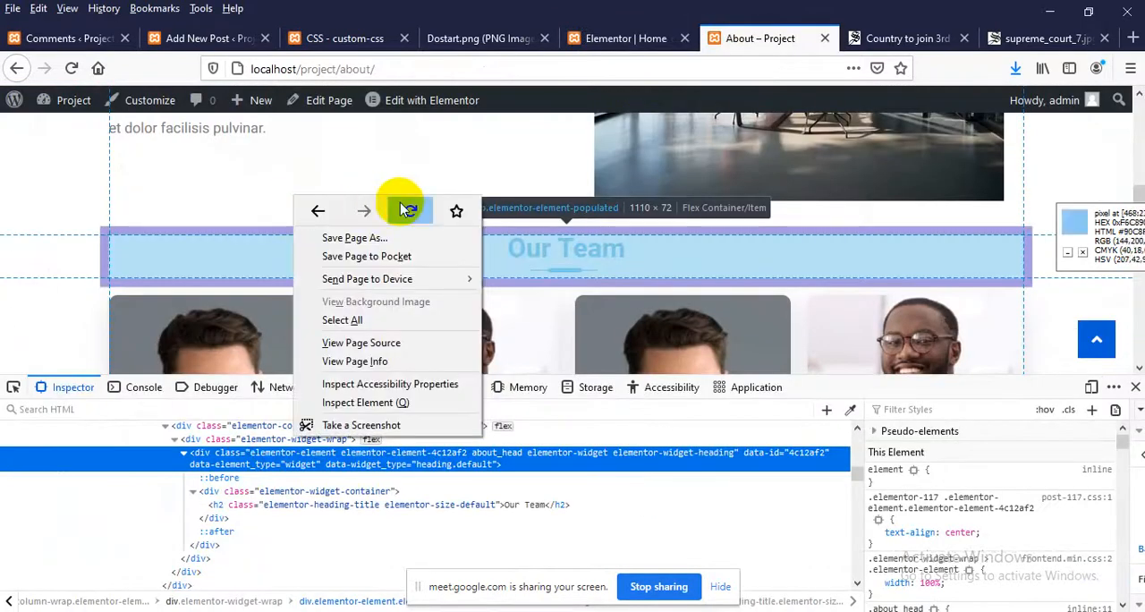
pyautogui.click(455, 169)
pyautogui.click(1135, 387)
pyautogui.scroll(1, 414, 295)
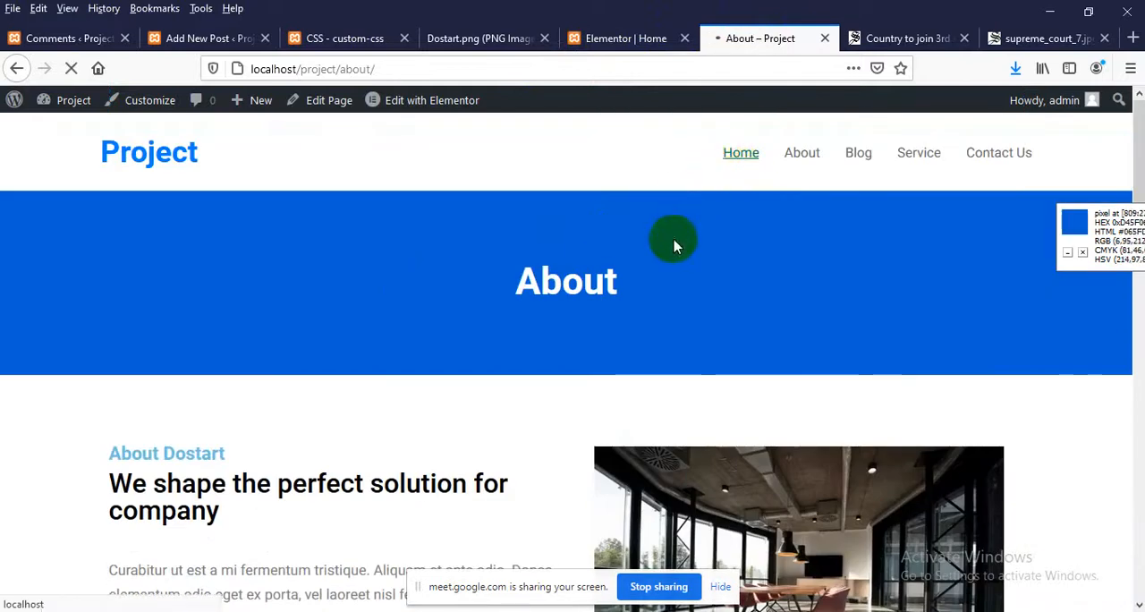
pyautogui.scroll(-10, 564, 325)
pyautogui.scroll(-10, 563, 364)
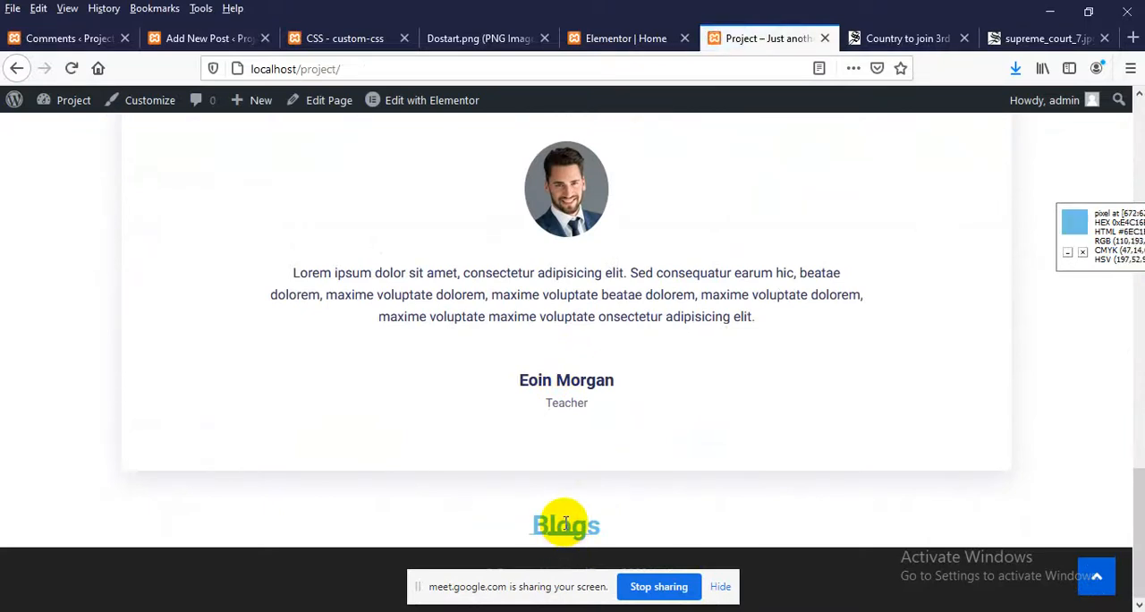
# In the Home page's Elementor editor, unlink the Blogs heading's padding, set the bottom padding to 19 px, and update the page
pyautogui.click(617, 38)
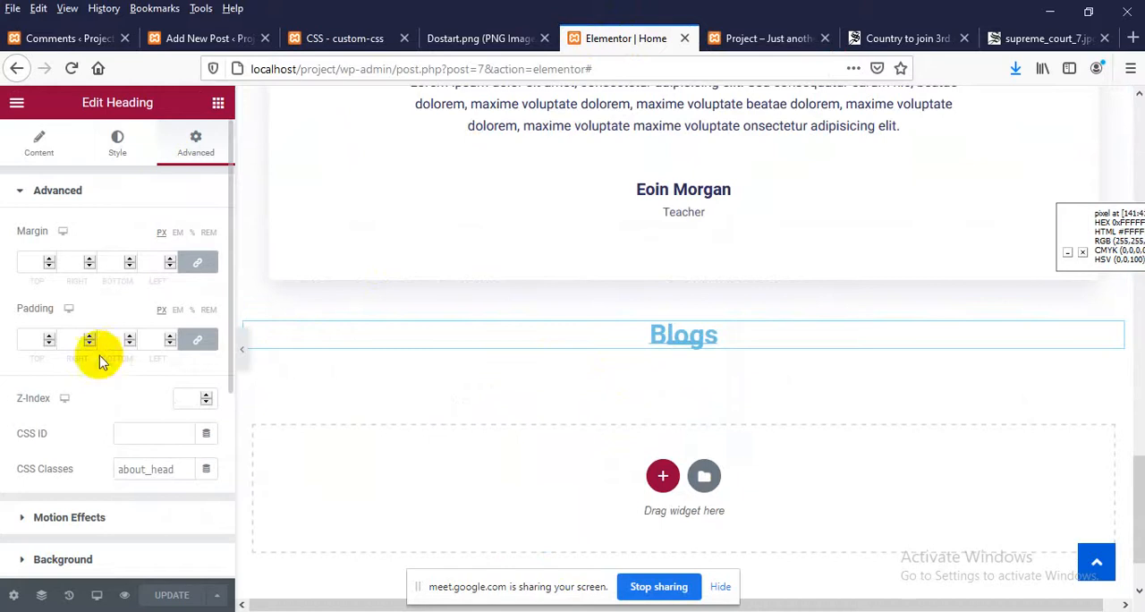
pyautogui.click(197, 339)
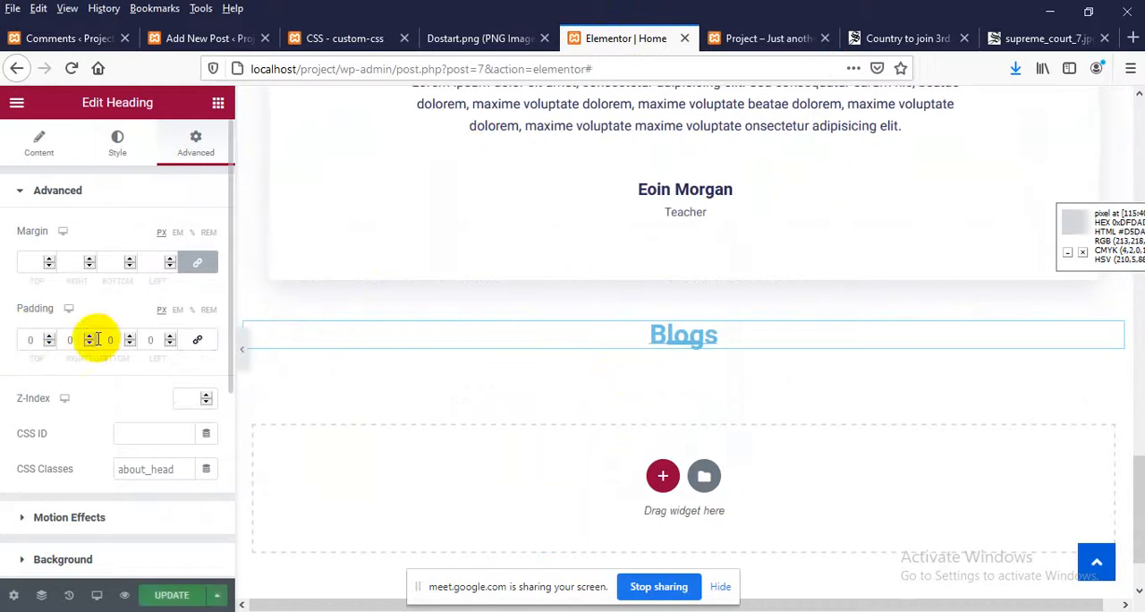
pyautogui.press('Up')
pyautogui.press('Up')
pyautogui.press('Up')
pyautogui.press('Up')
pyautogui.press('Up')
pyautogui.press('Up')
pyautogui.press('Up')
pyautogui.press('Up')
pyautogui.press('Up')
pyautogui.press('Up')
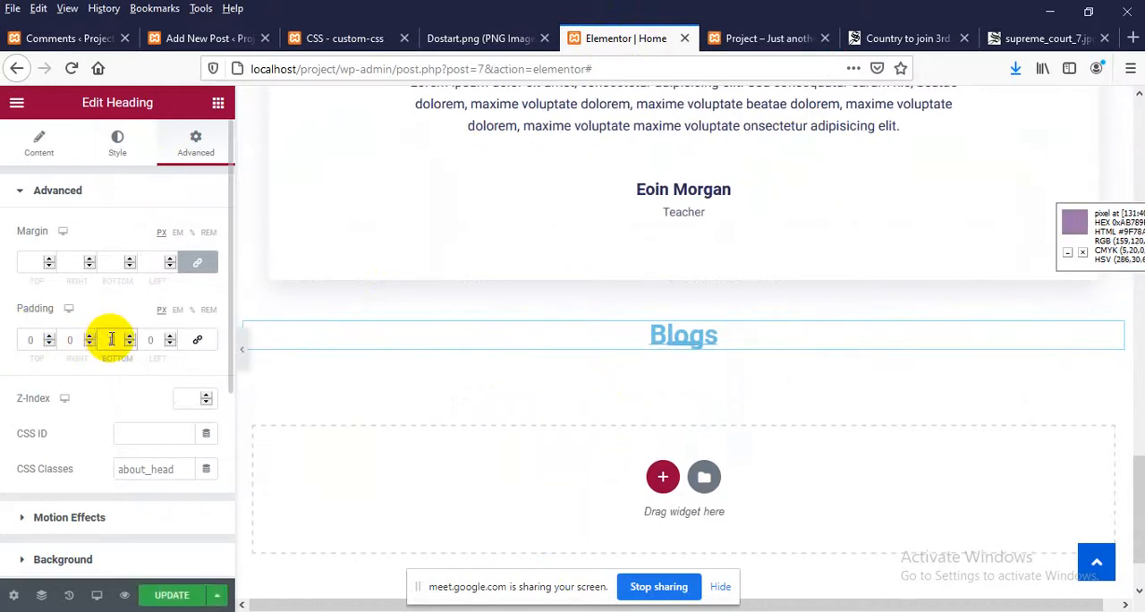
pyautogui.press('Up')
pyautogui.press('Up')
pyautogui.press('Up')
pyautogui.press('Up')
pyautogui.press('Up')
pyautogui.press('Up')
pyautogui.press('Up')
pyautogui.press('Up')
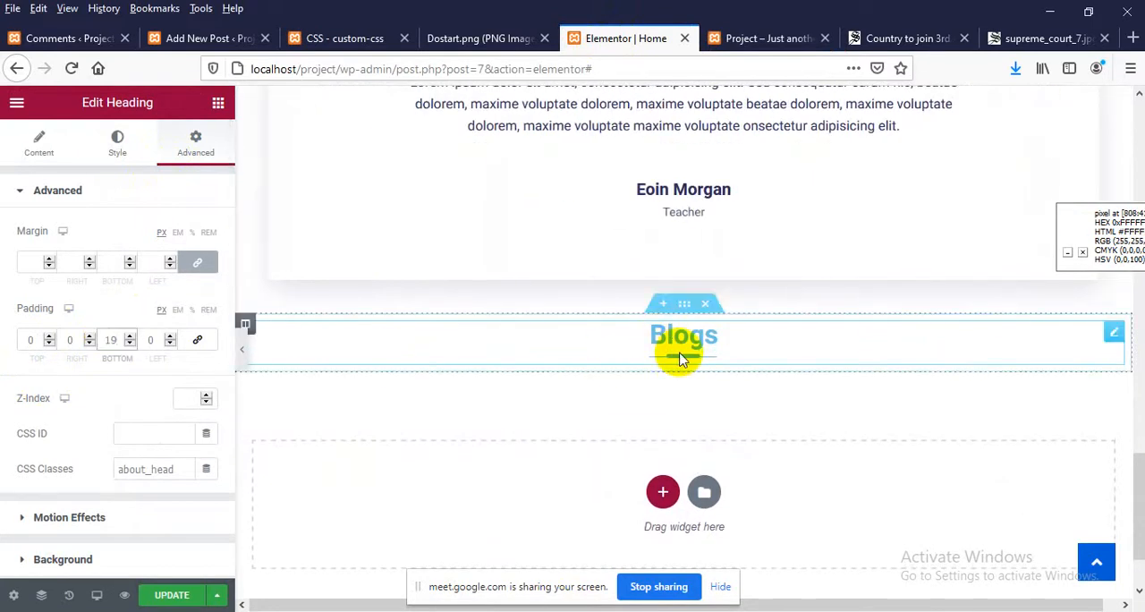
pyautogui.click(166, 596)
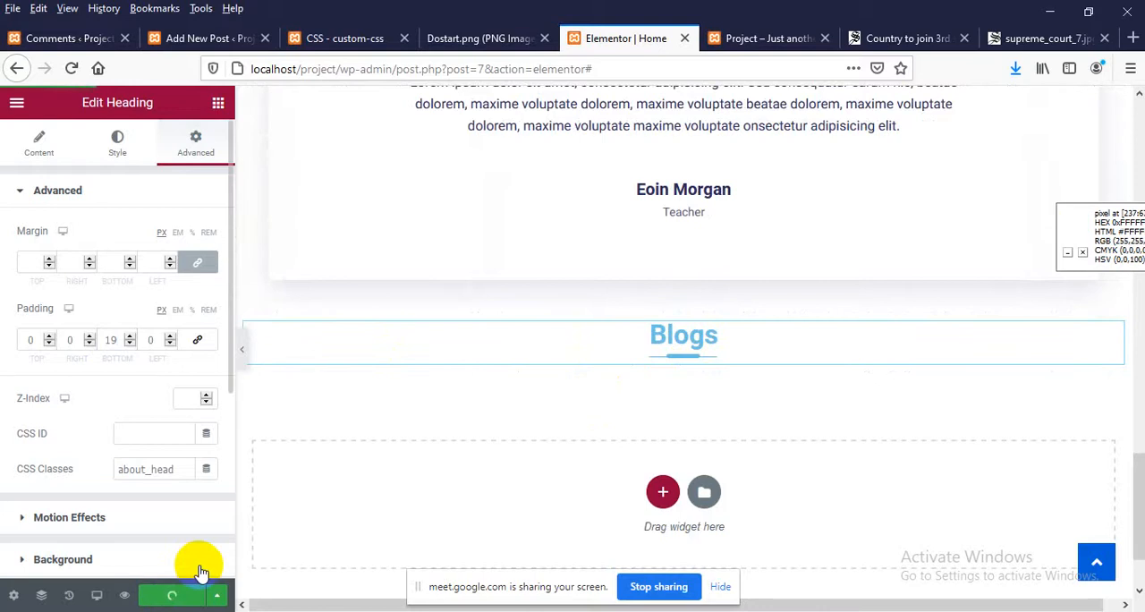
# Add a single-column section below the Blogs heading and bring up the widget list for it
pyautogui.click(663, 491)
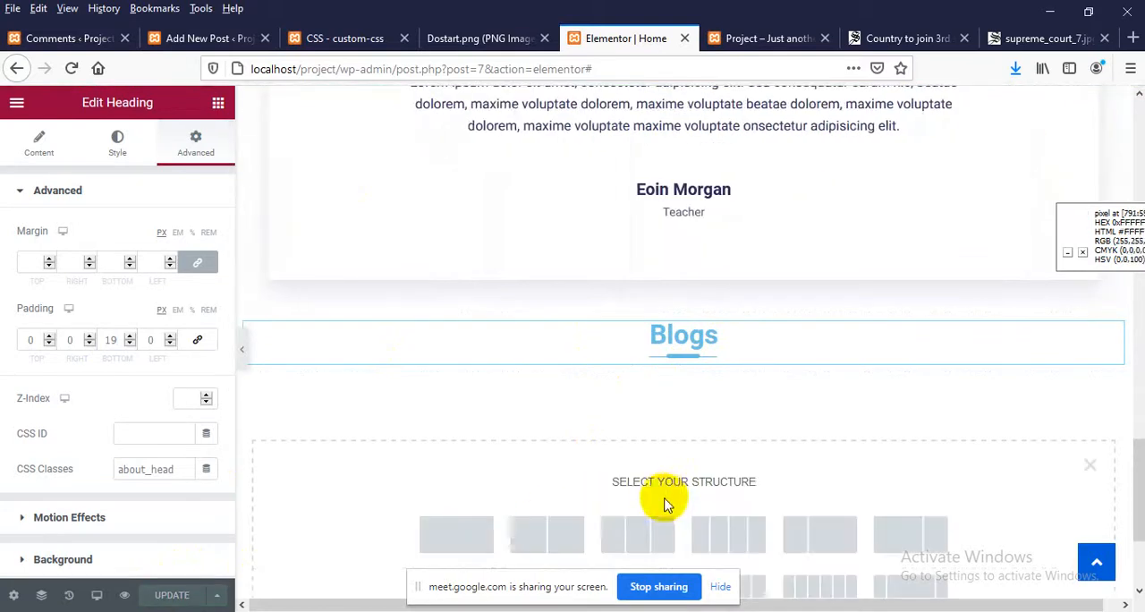
pyautogui.click(469, 543)
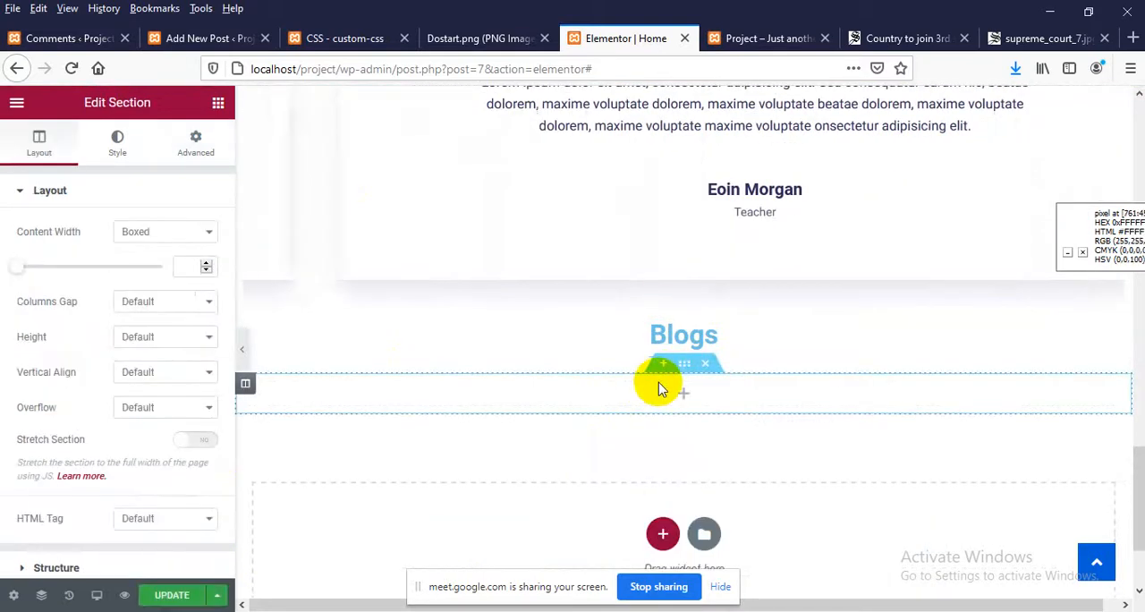
pyautogui.click(685, 393)
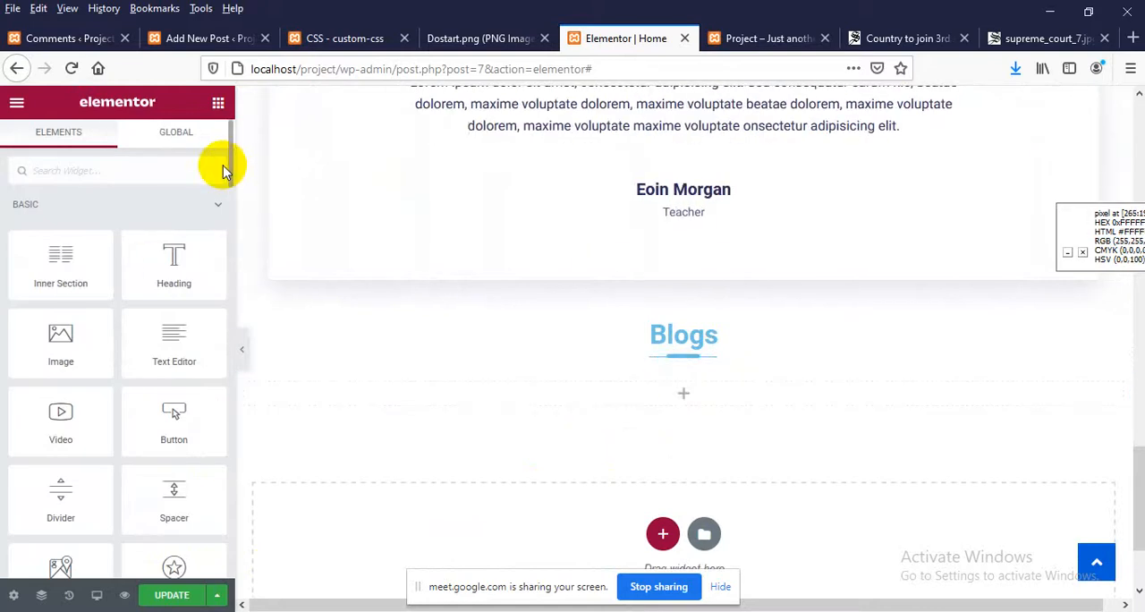
# Insert the UTA Blog widget directly beneath the Blogs heading and update the page
pyautogui.moveTo(229, 176); pyautogui.dragTo(205, 590)
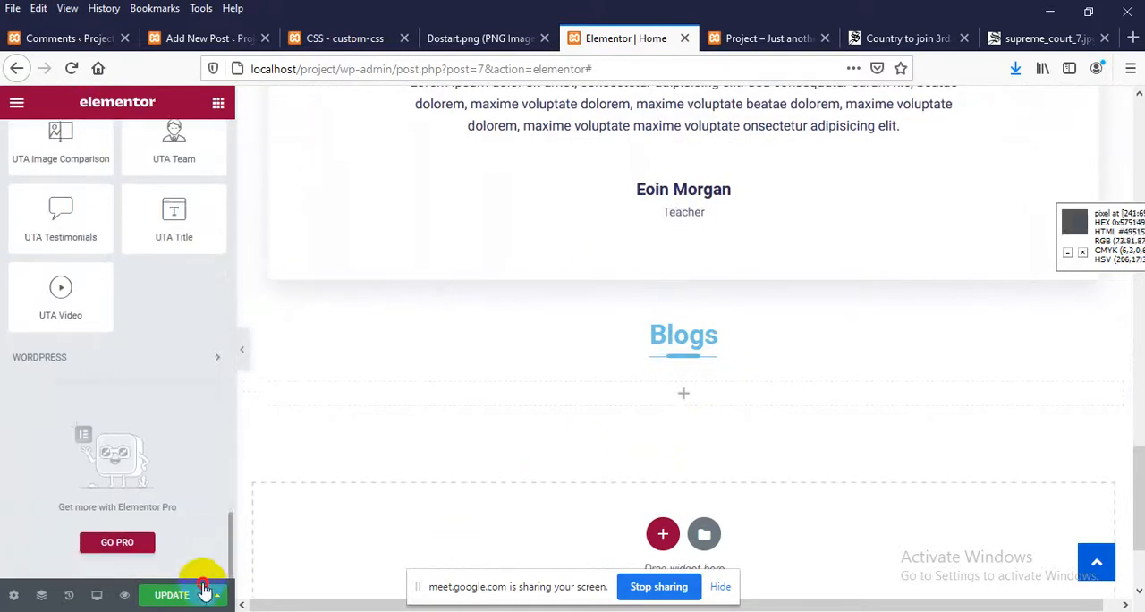
pyautogui.click(51, 329)
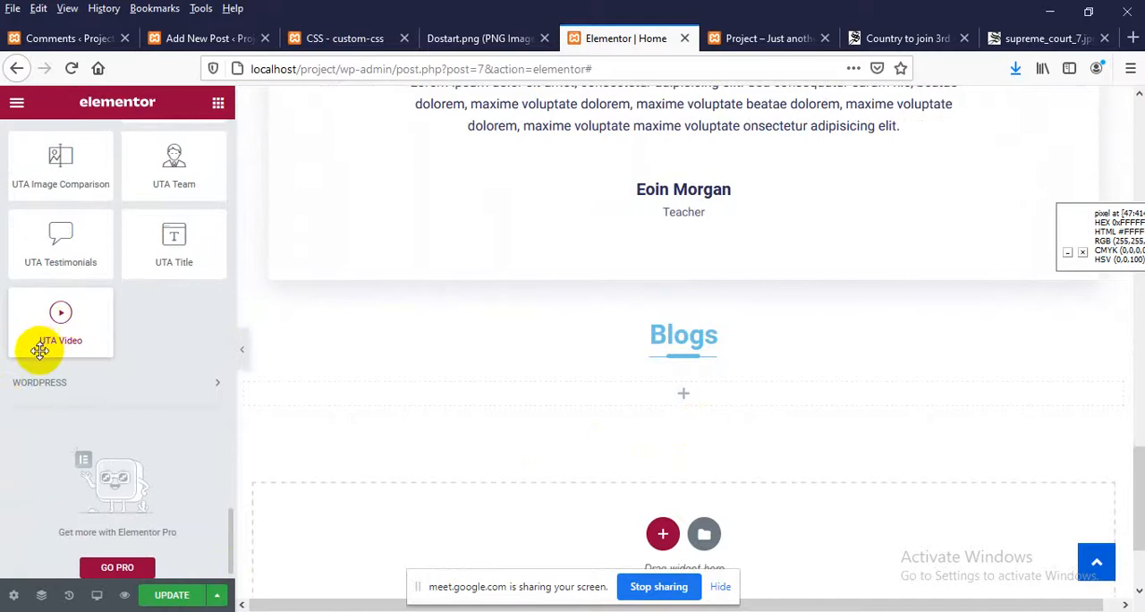
pyautogui.scroll(1, 47, 336)
pyautogui.scroll(1, 89, 295)
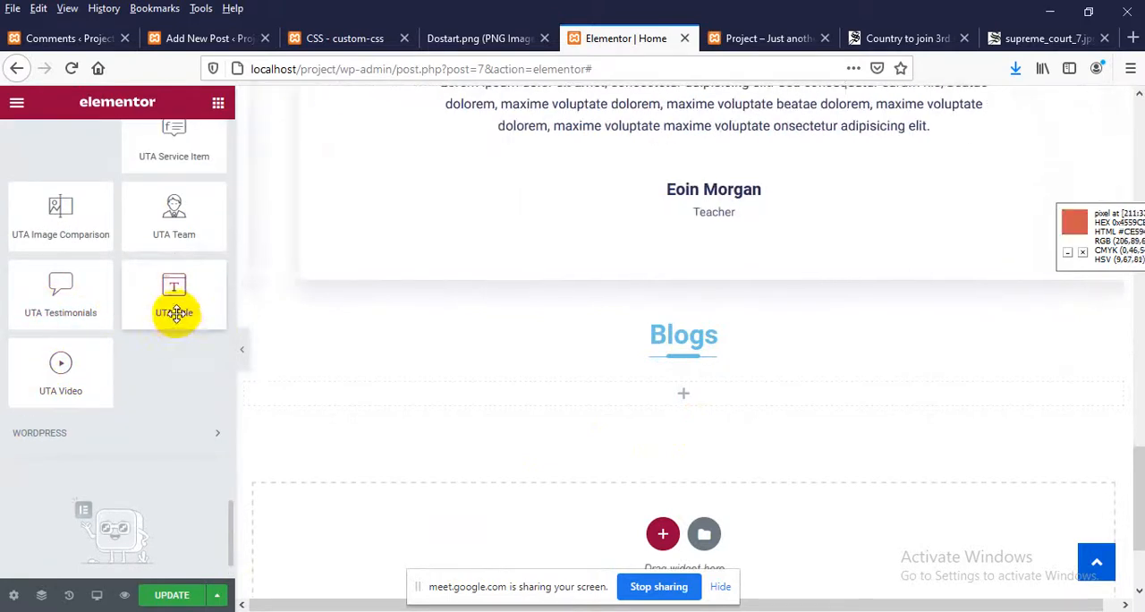
pyautogui.scroll(2, 74, 309)
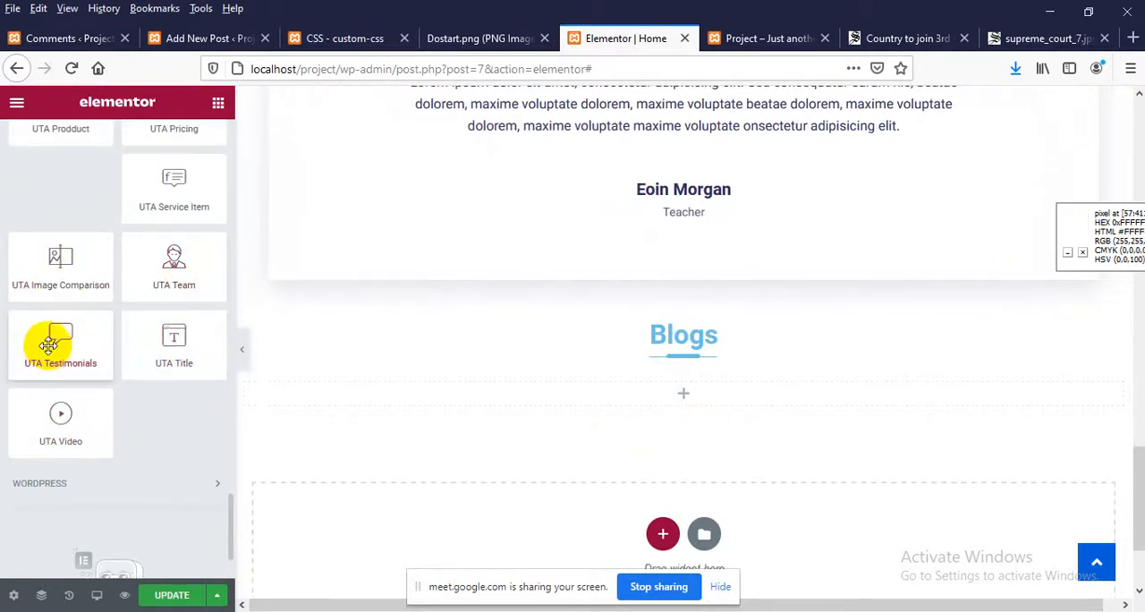
pyautogui.scroll(2, 81, 300)
pyautogui.scroll(2, 170, 332)
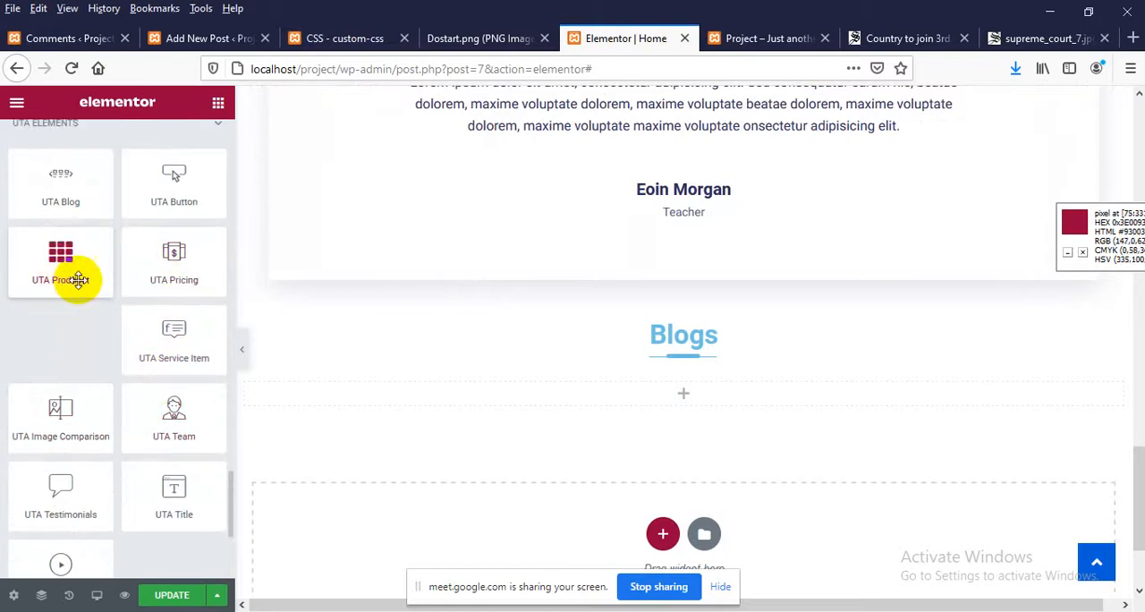
pyautogui.scroll(1, 80, 276)
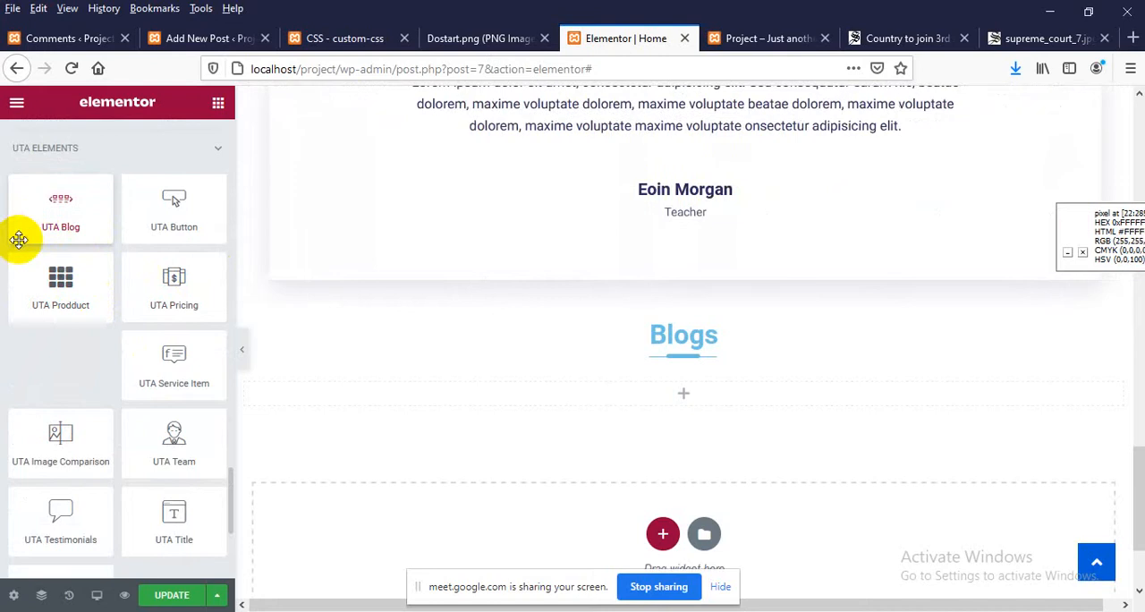
pyautogui.moveTo(66, 201); pyautogui.dragTo(685, 376)
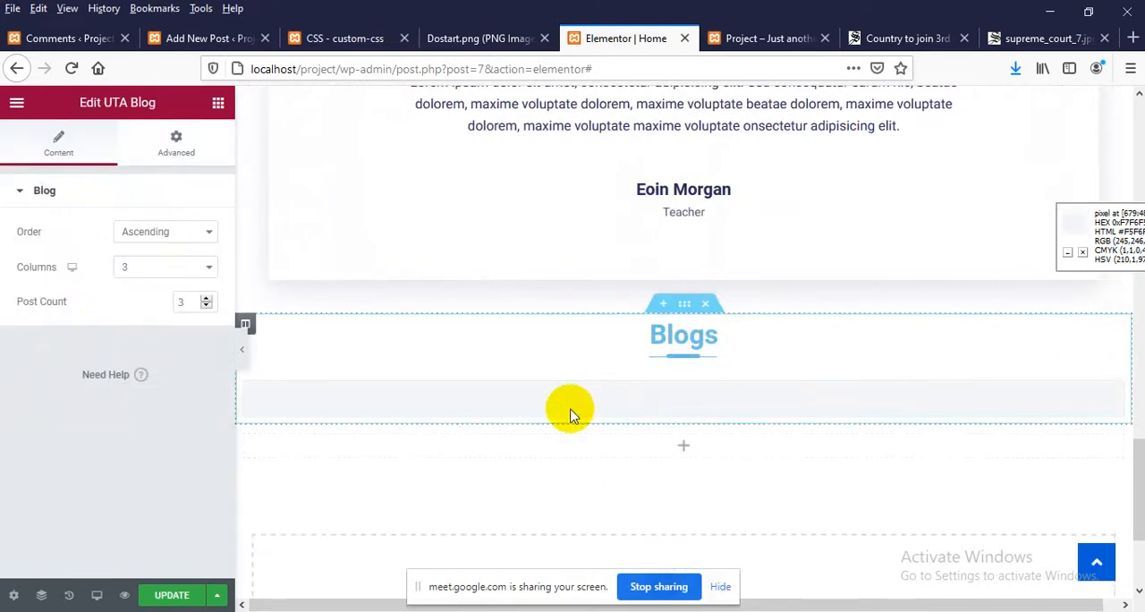
pyautogui.scroll(-1, 571, 416)
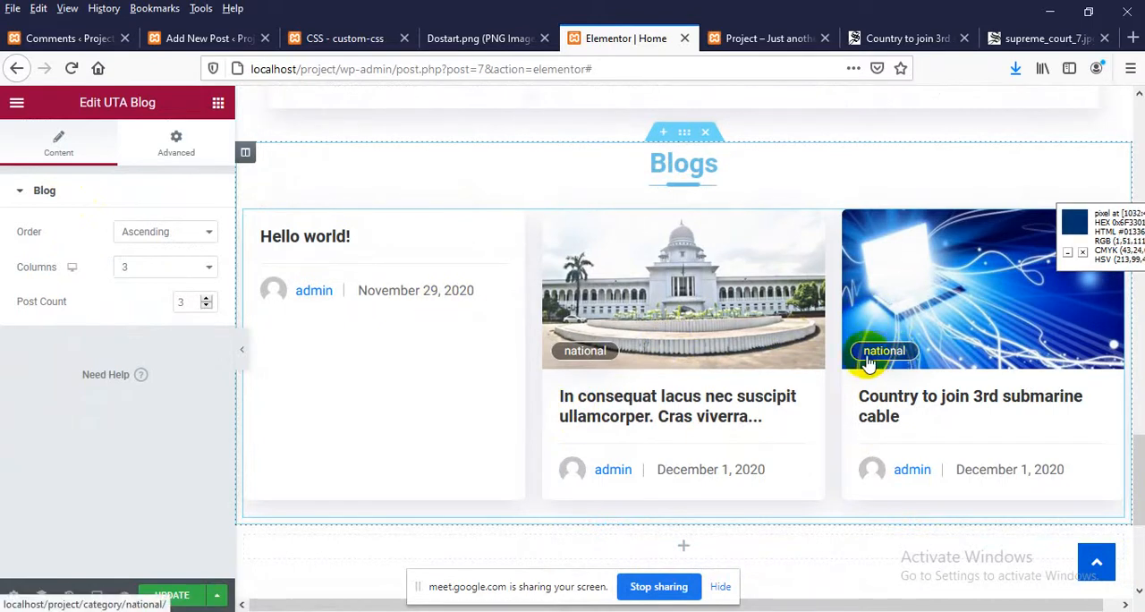
pyautogui.click(175, 595)
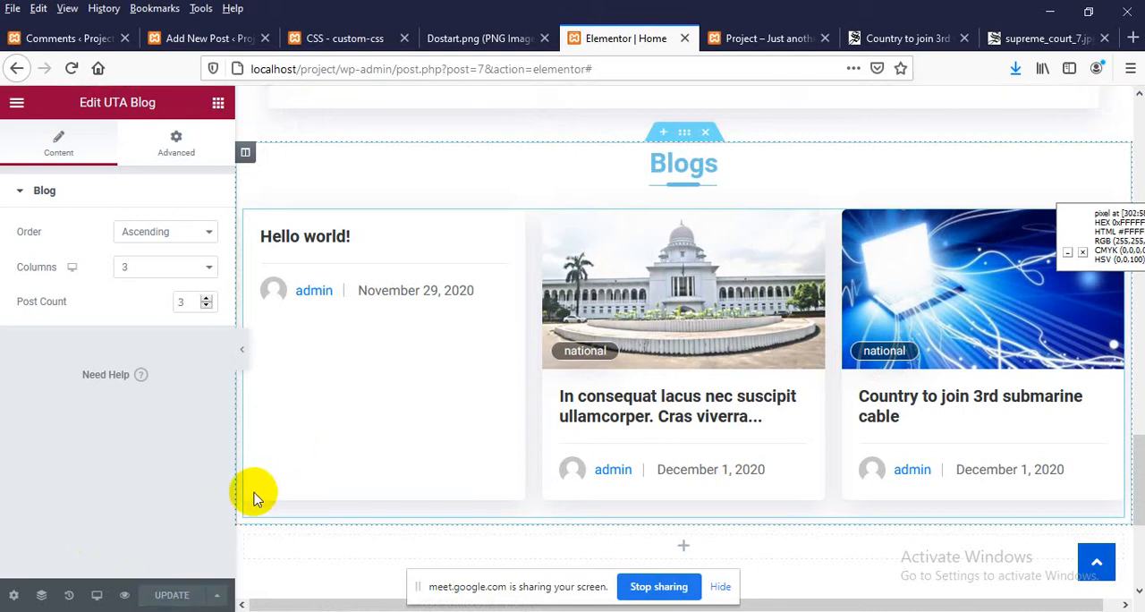
# Reload the site's Home page and examine the post cards in the Blogs section
pyautogui.click(741, 39)
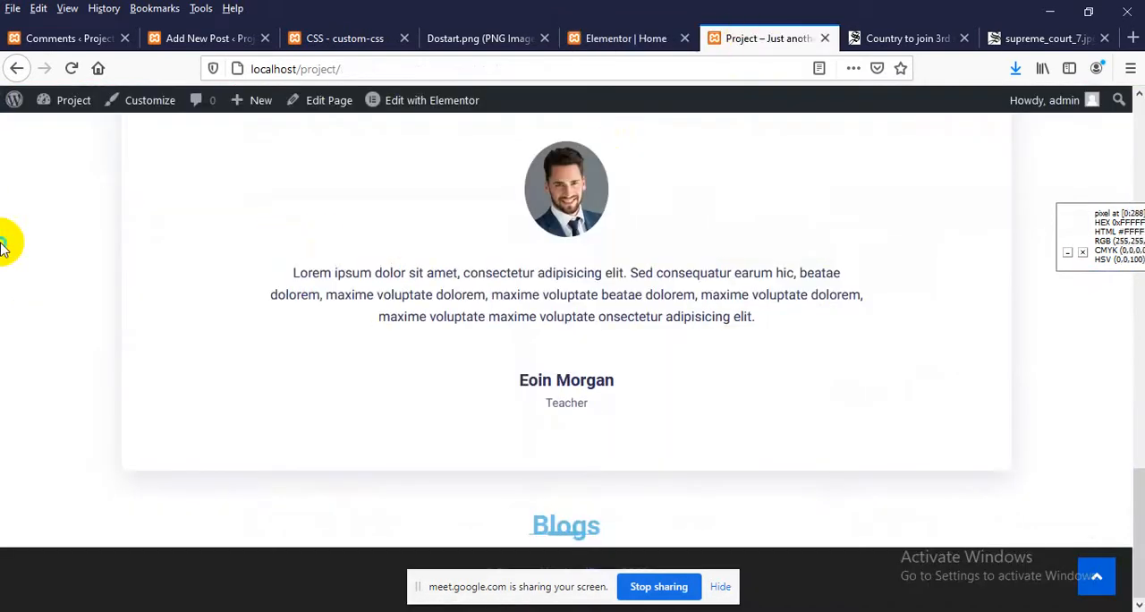
pyautogui.rightClick(3, 240)
pyautogui.click(115, 259)
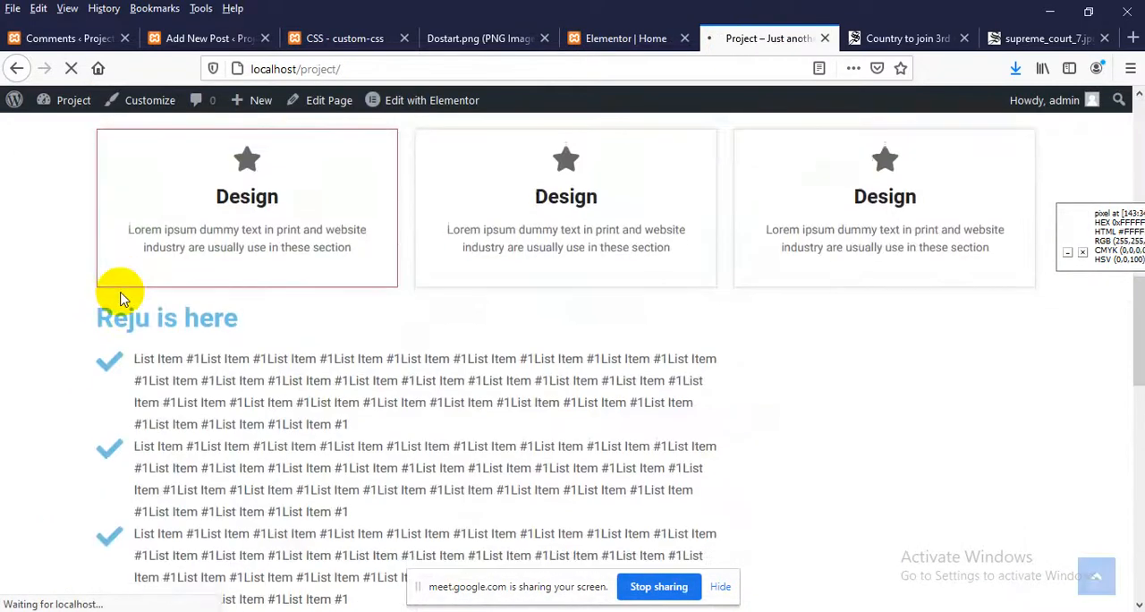
pyautogui.scroll(-10, 122, 298)
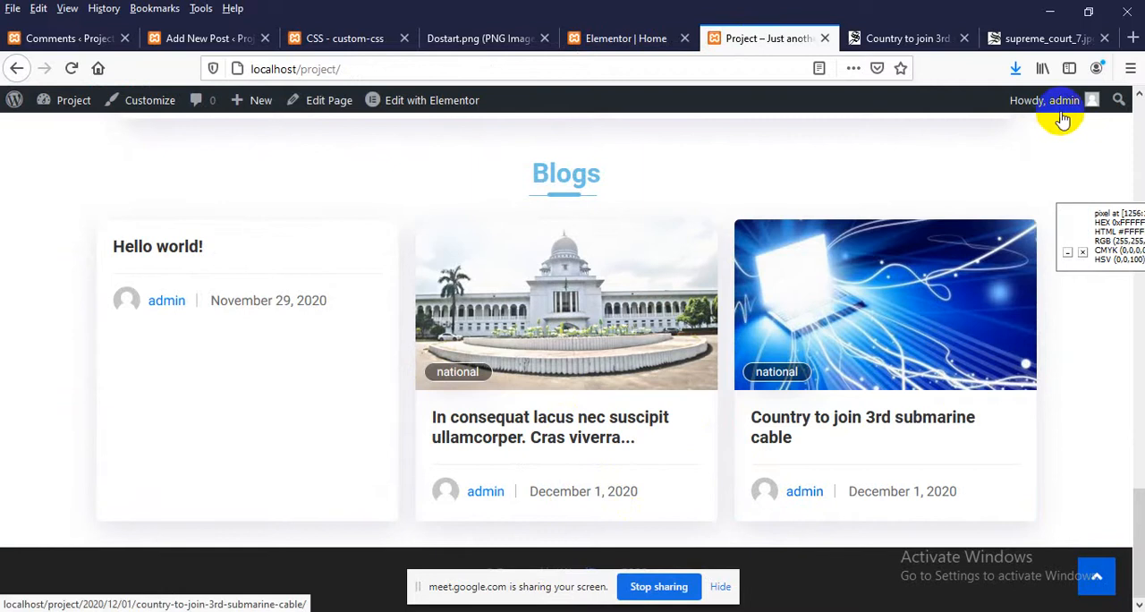
pyautogui.moveTo(1093, 106)
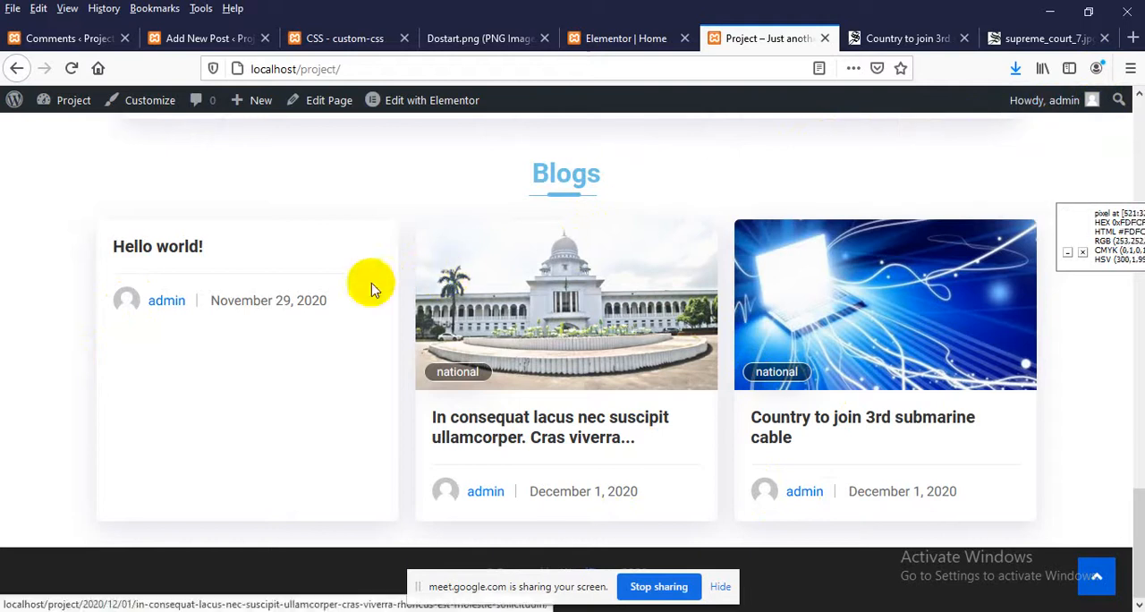
# Return to the Home page's Elementor editor and set the UTA Blog widget's order to Descending
pyautogui.click(608, 38)
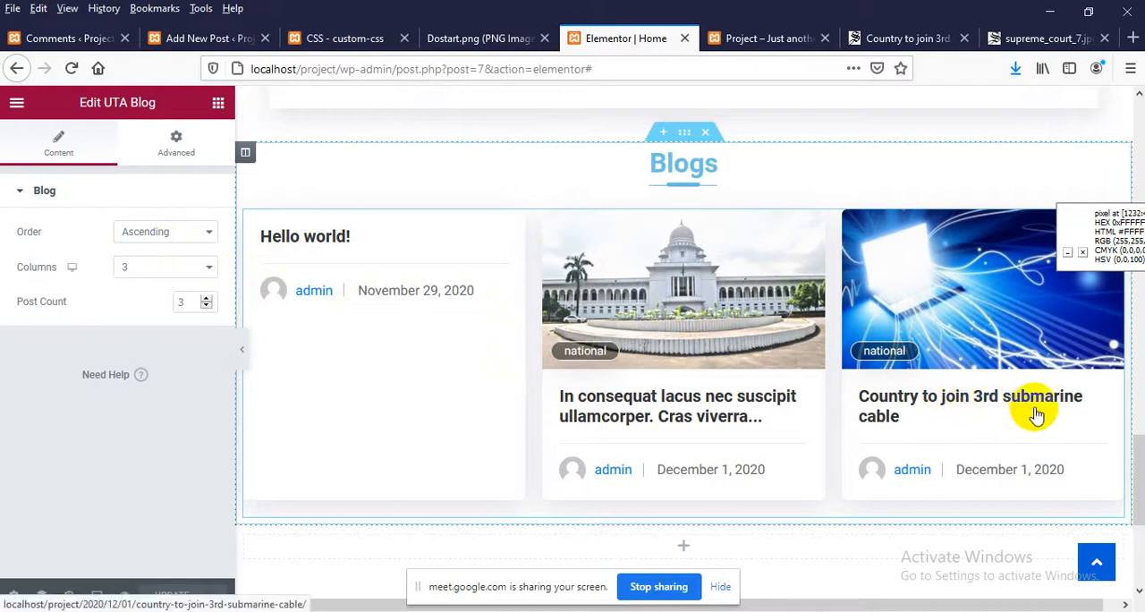
pyautogui.click(153, 234)
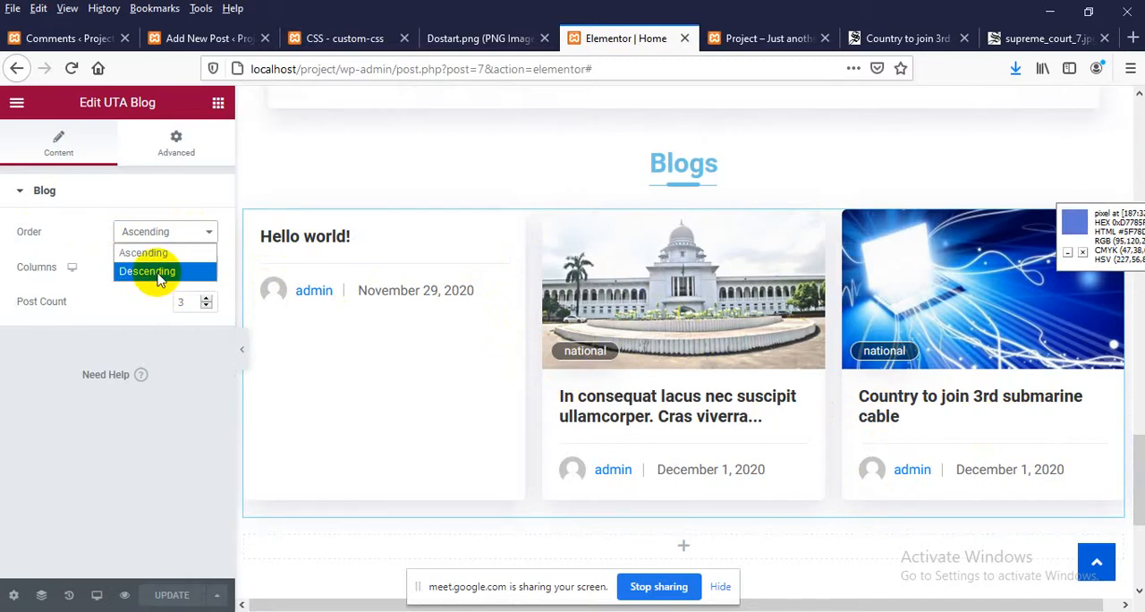
pyautogui.click(157, 277)
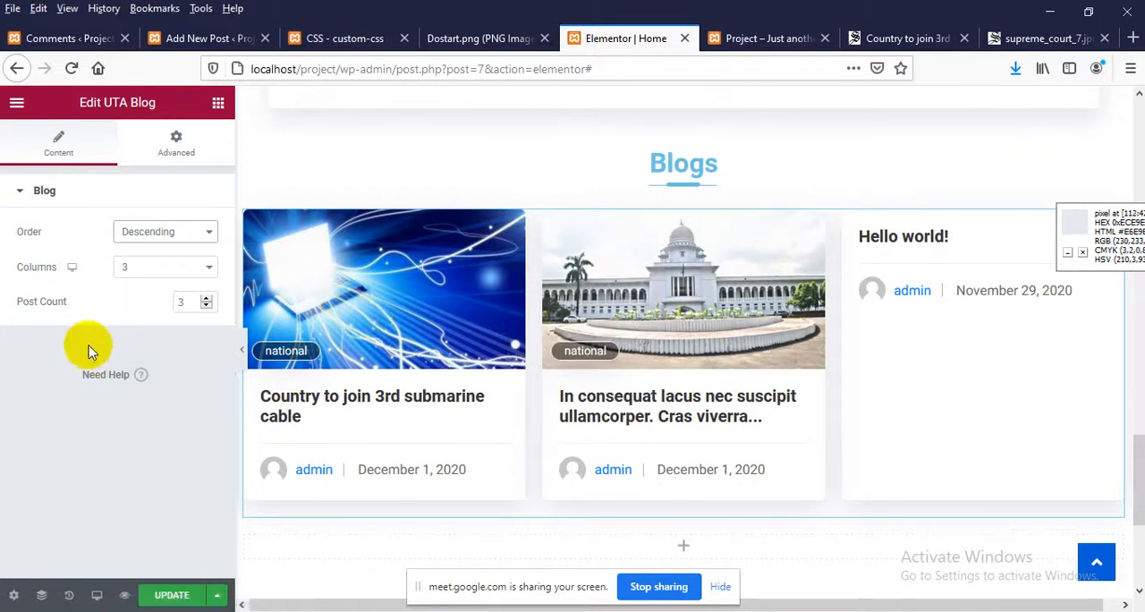
# Set the UTA Blog widget to 2 columns and a post count of 2
pyautogui.click(148, 272)
pyautogui.click(122, 306)
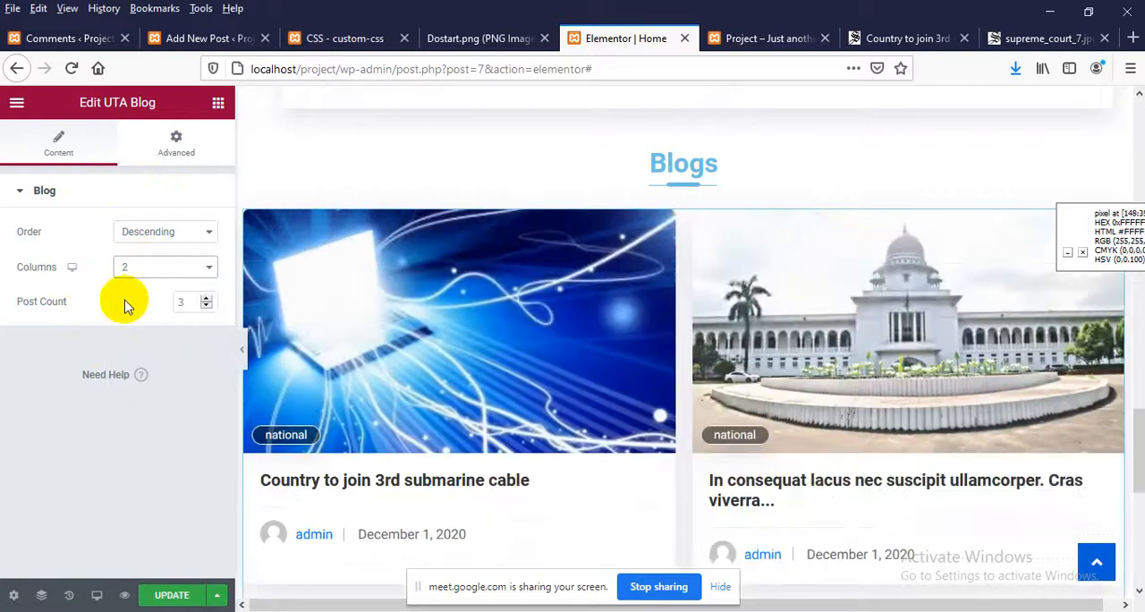
pyautogui.scroll(-2, 456, 307)
pyautogui.scroll(-3, 458, 308)
pyautogui.scroll(2, 458, 308)
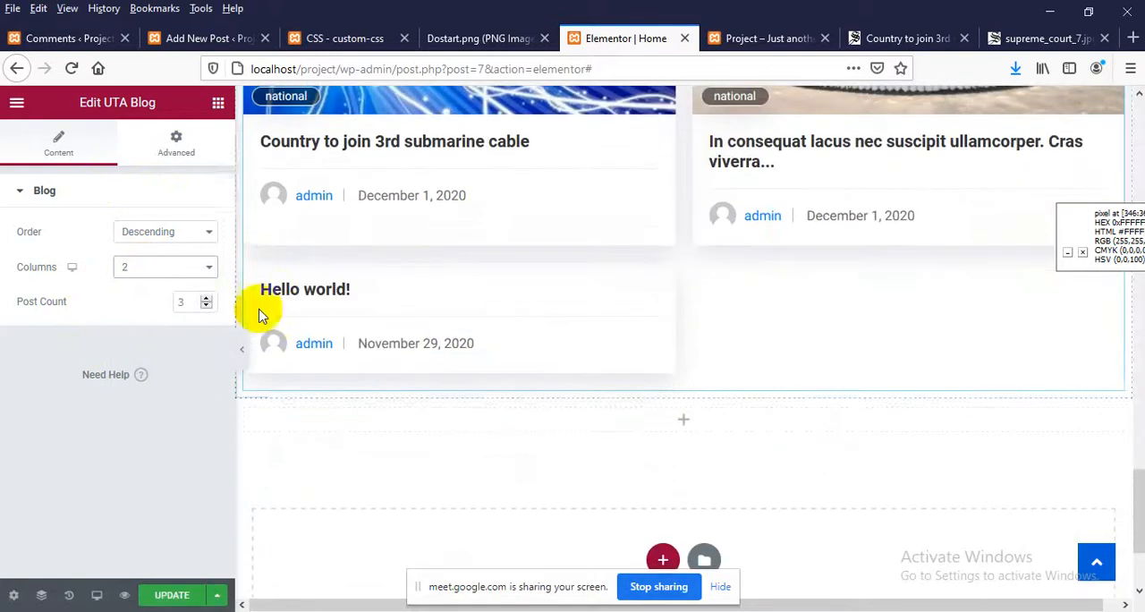
pyautogui.click(207, 306)
pyautogui.scroll(3, 611, 370)
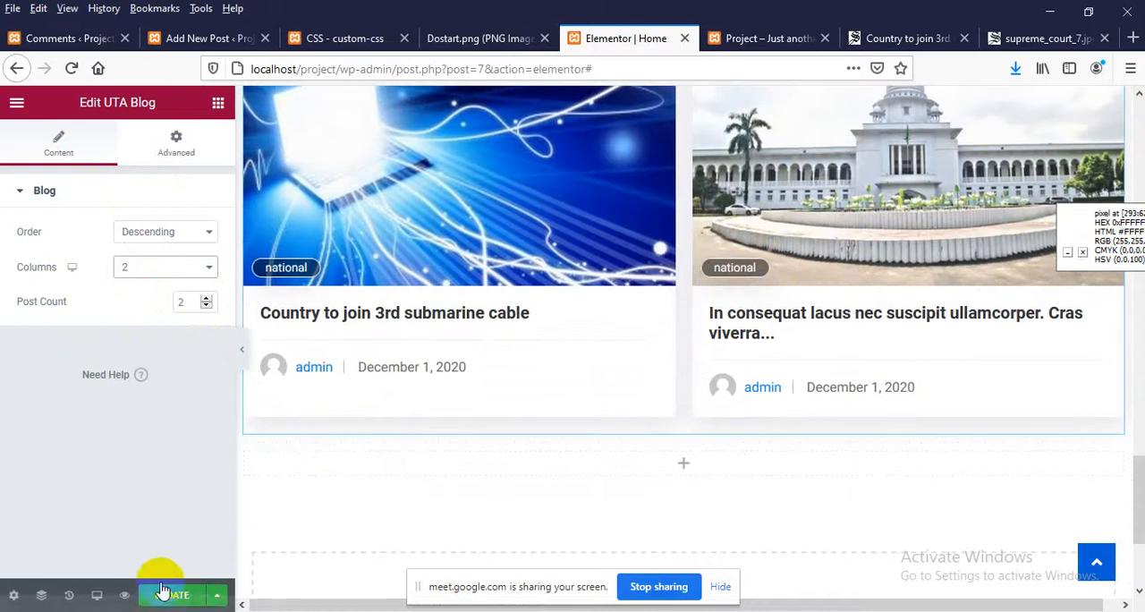
# Update the page, reload the site's Home page and check the post cards in the Blogs section
pyautogui.click(168, 594)
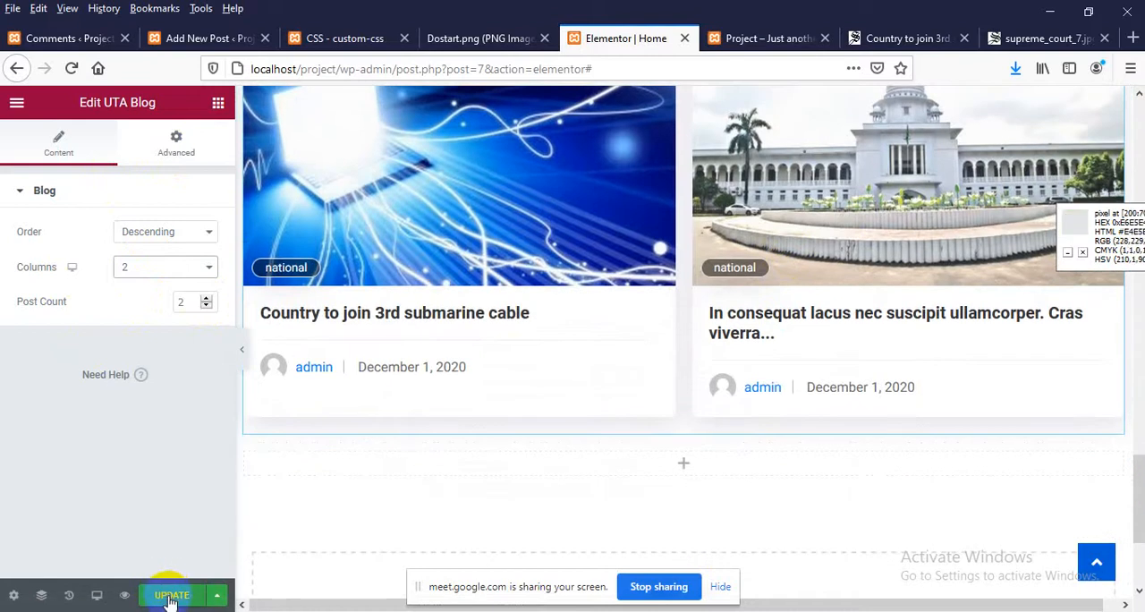
pyautogui.click(771, 37)
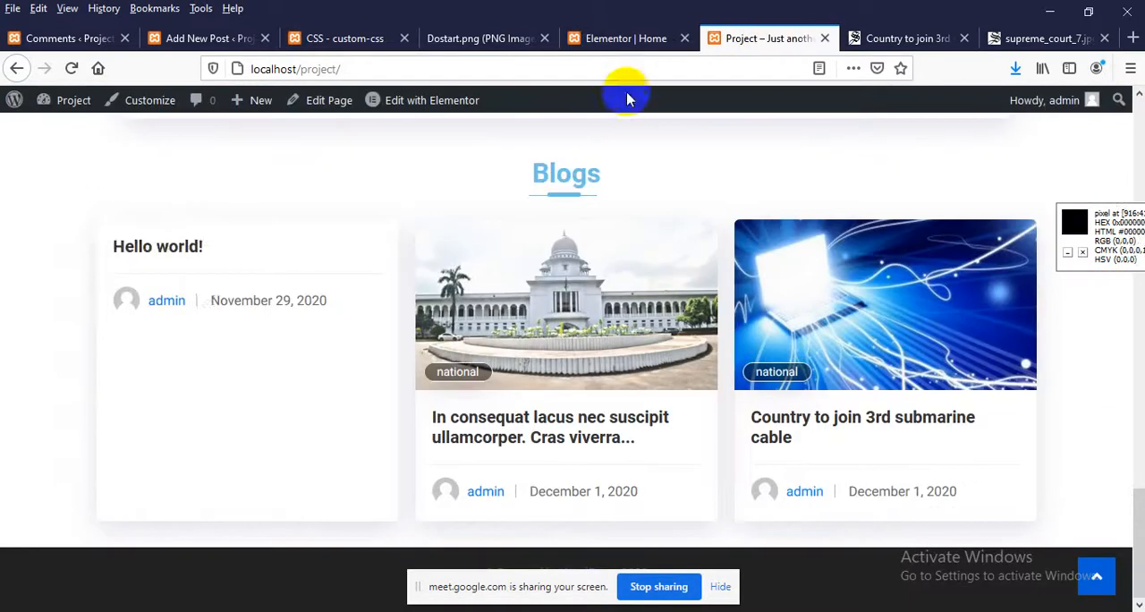
pyautogui.rightClick(8, 230)
pyautogui.click(126, 251)
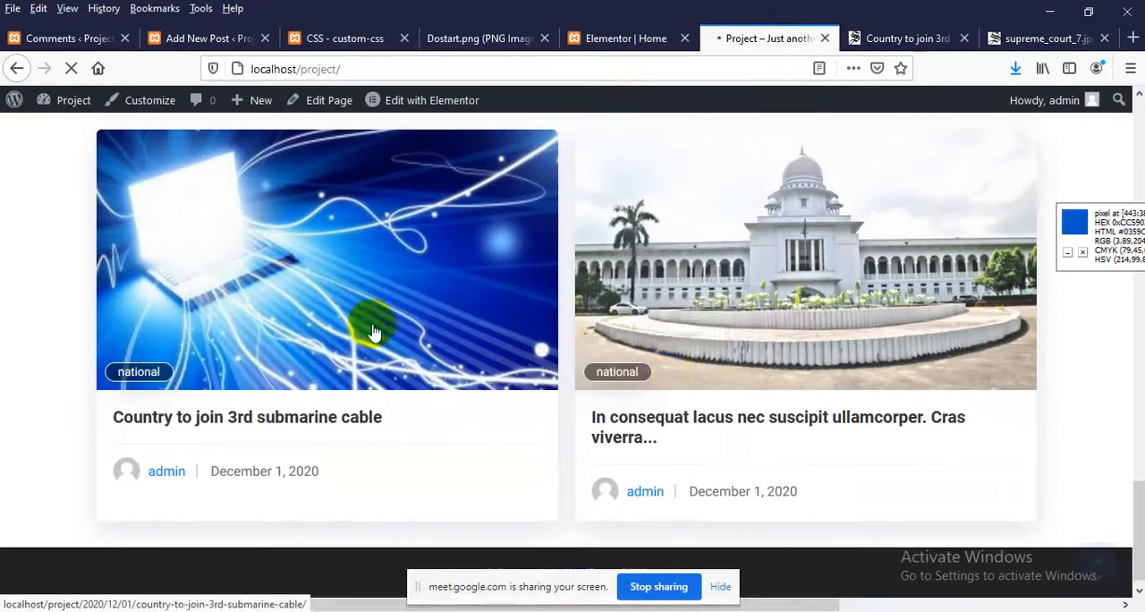
pyautogui.moveTo(792, 340); pyautogui.dragTo(485, 491)
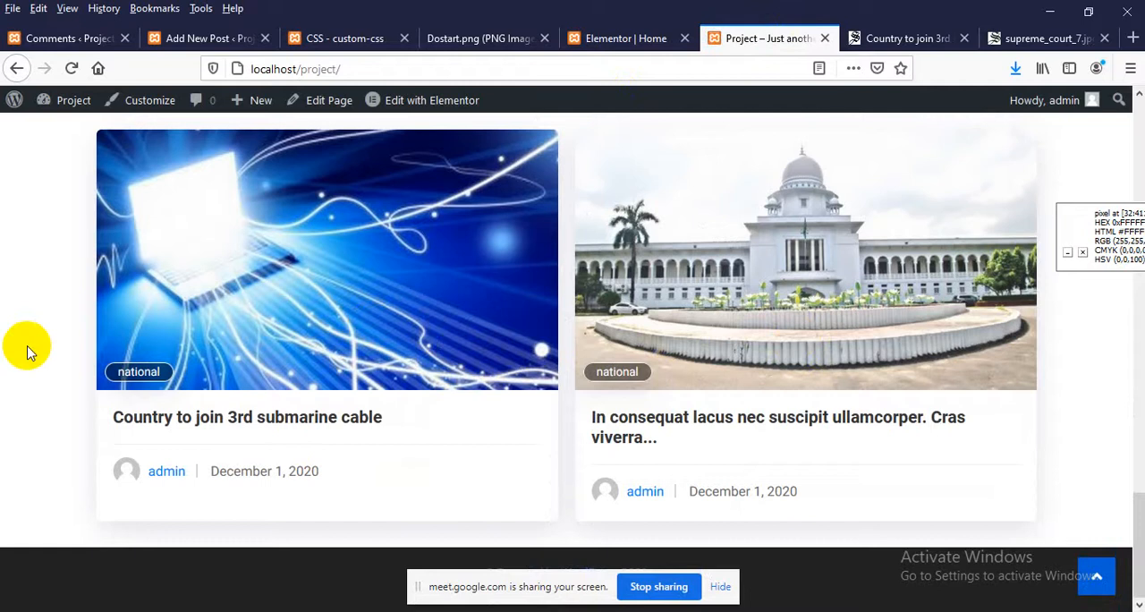
pyautogui.scroll(2, 146, 325)
pyautogui.scroll(-2, 146, 325)
pyautogui.scroll(3, 146, 322)
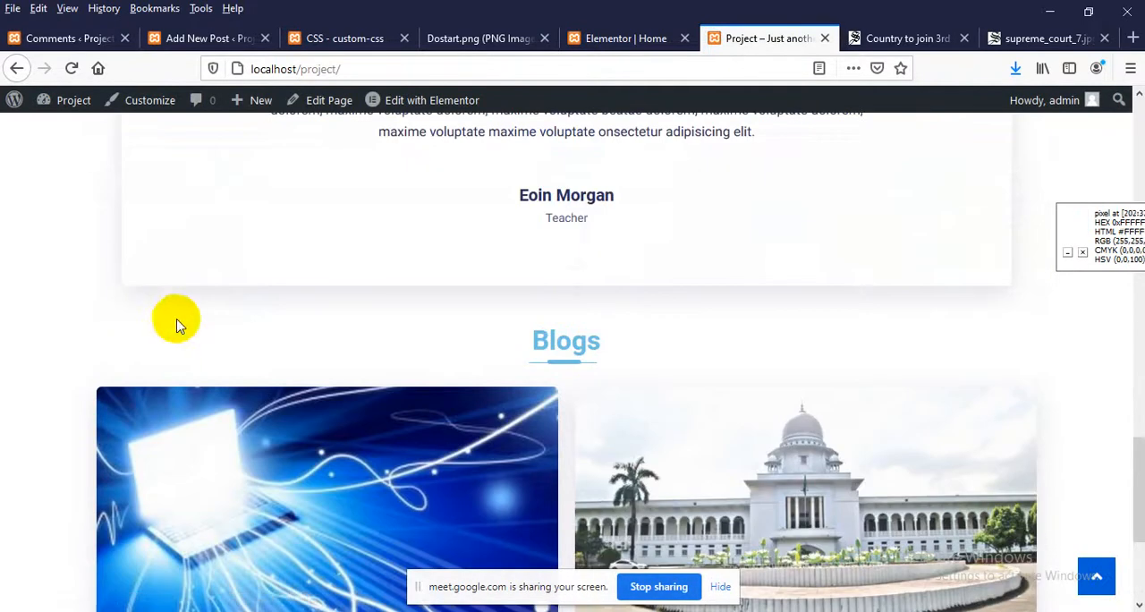
# Set the UTA Blog widget to a post count of 3 and 3 columns in the Home page's Elementor editor, and update the page
pyautogui.click(615, 39)
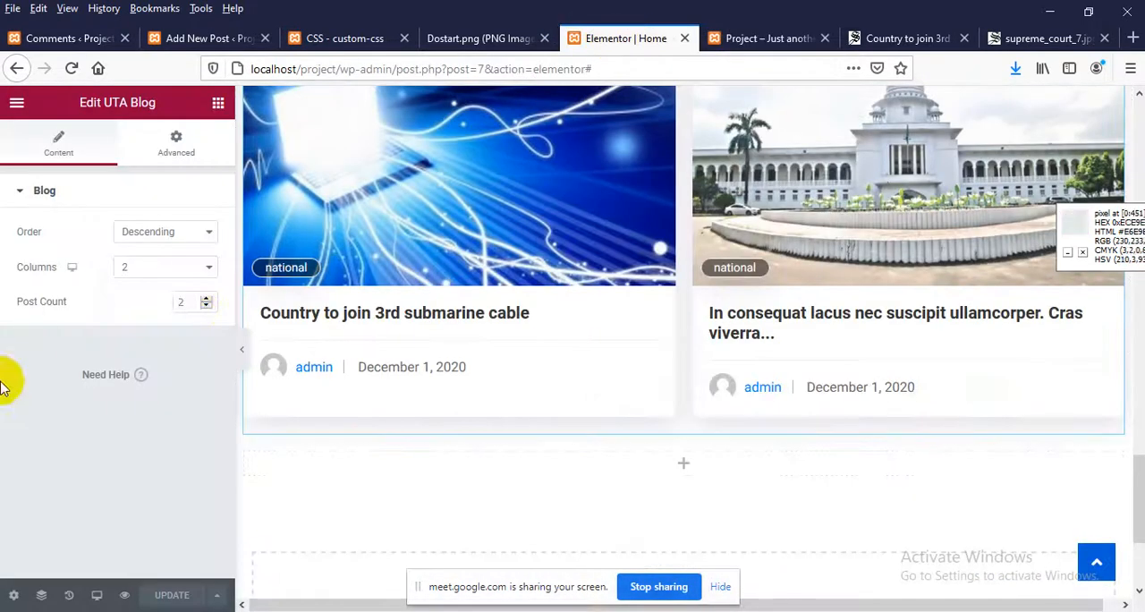
pyautogui.click(206, 299)
pyautogui.click(153, 270)
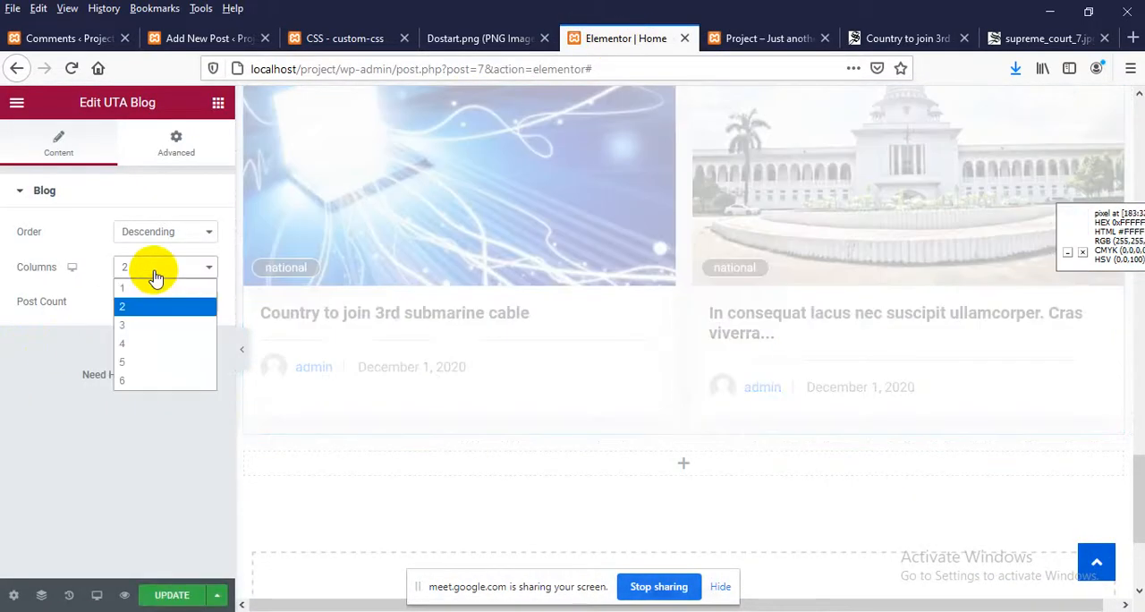
pyautogui.click(122, 324)
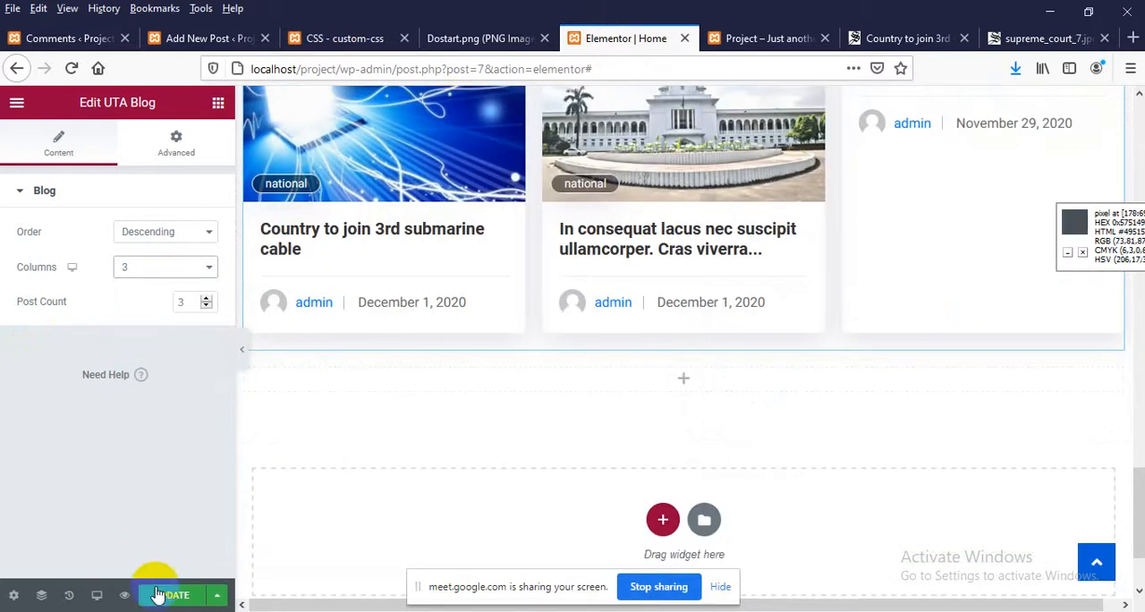
pyautogui.scroll(15, 651, 435)
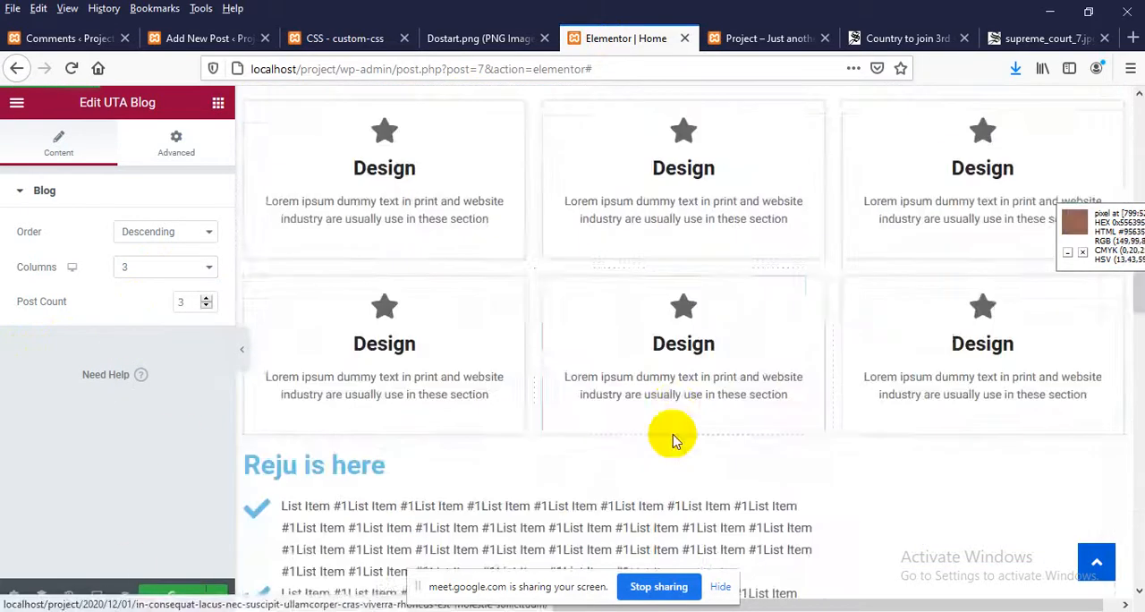
pyautogui.scroll(3, 747, 105)
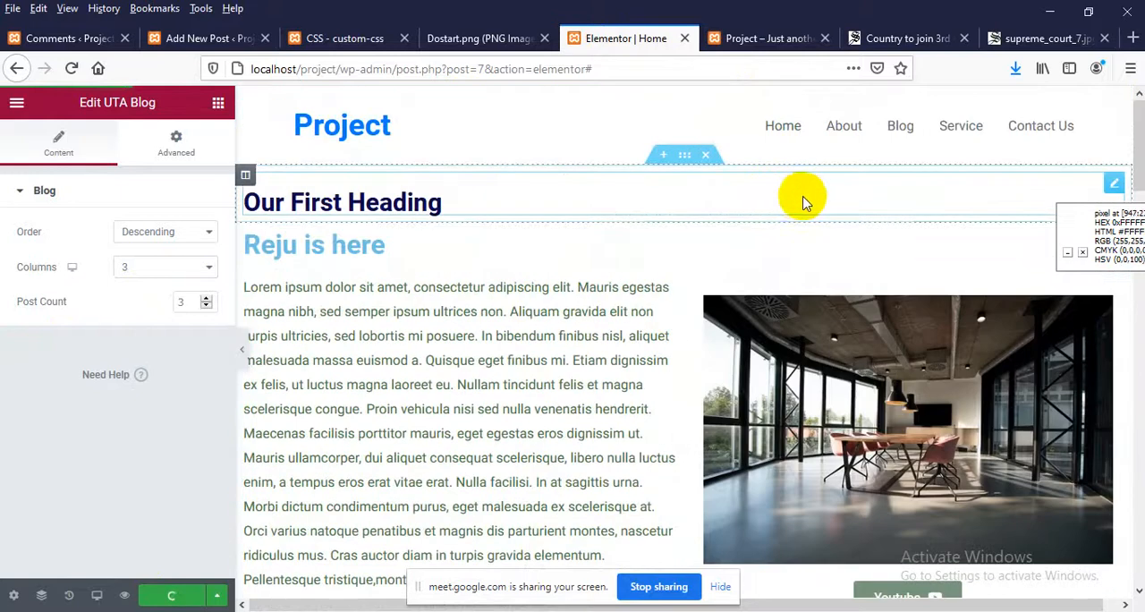
# View the site's About, Blog and Service pages in turn, and return to the Home page
pyautogui.click(782, 38)
pyautogui.scroll(10, 685, 251)
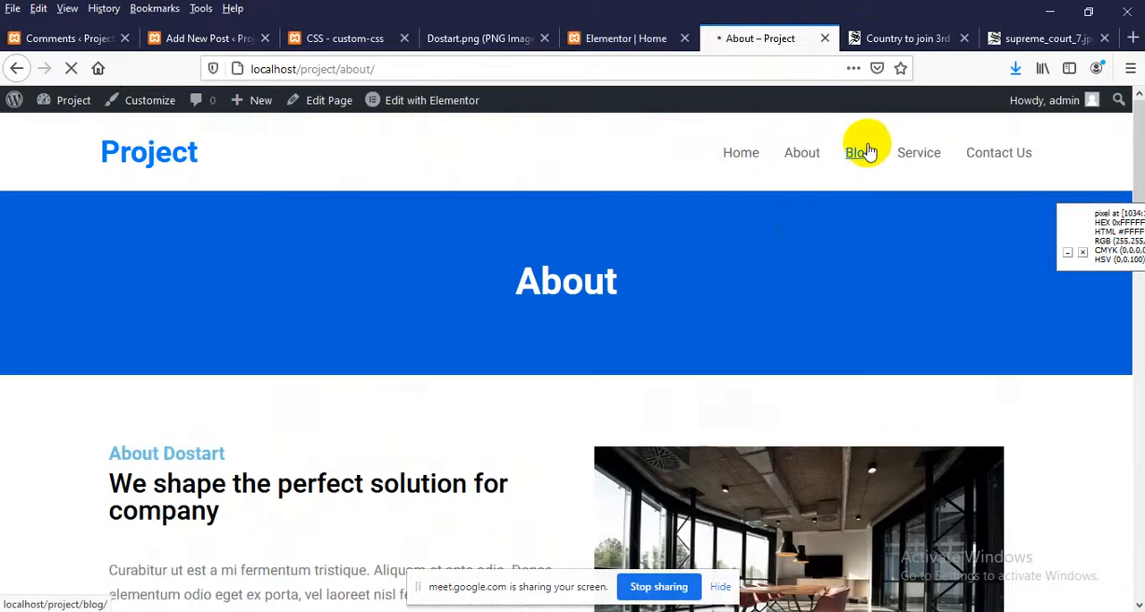
pyautogui.click(859, 154)
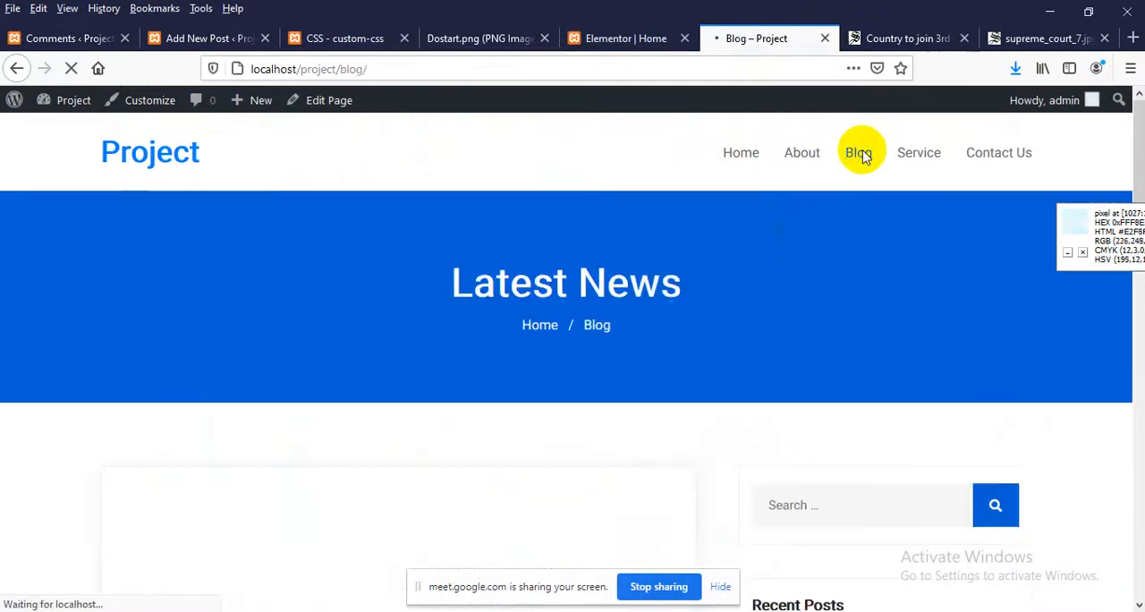
pyautogui.click(919, 153)
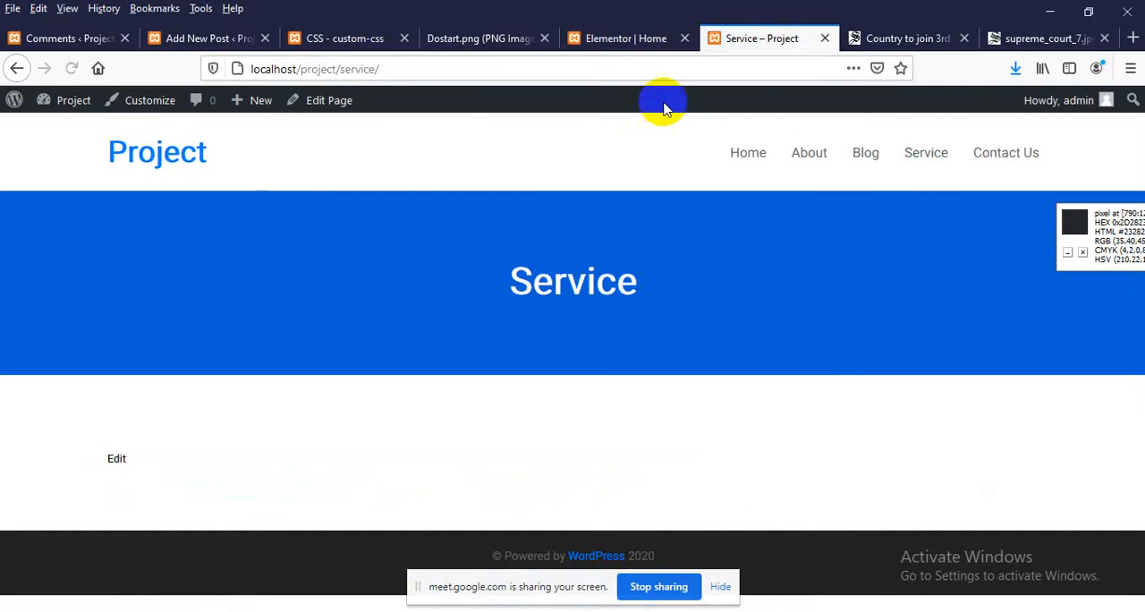
pyautogui.click(751, 154)
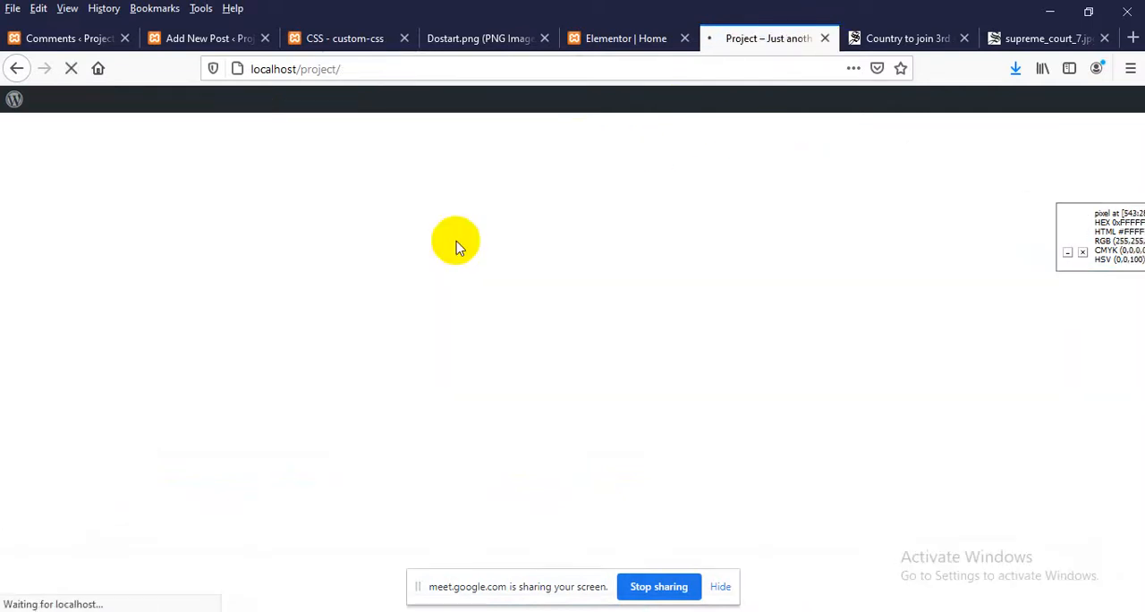
# Examine the Home page's Our Service cards, the navigation menu and the check-marked list below the cards
pyautogui.scroll(-8, 205, 285)
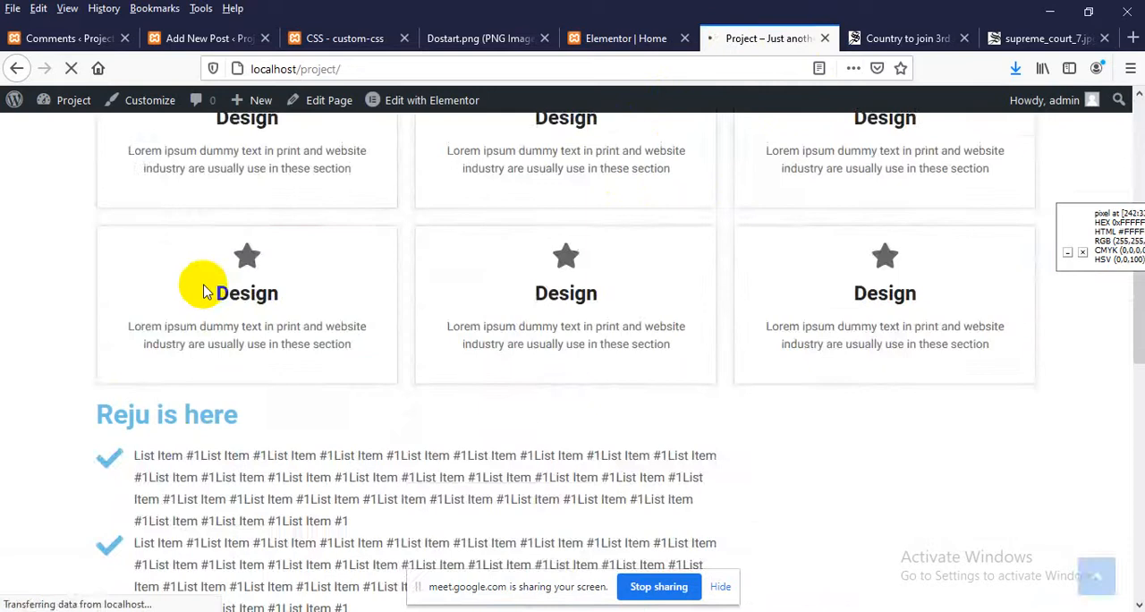
pyautogui.scroll(2, 295, 317)
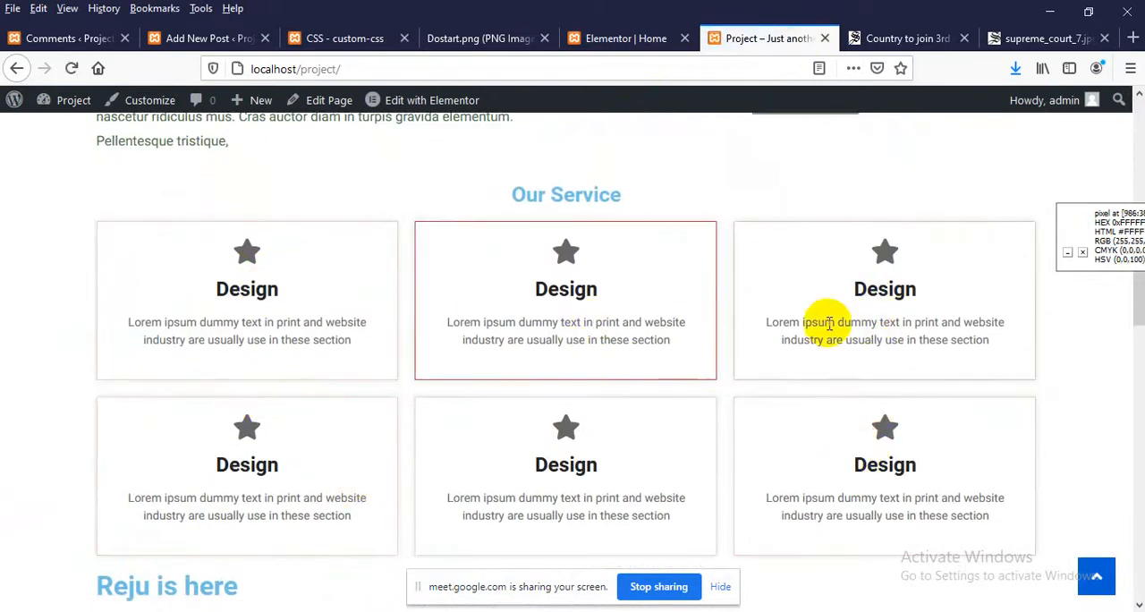
pyautogui.scroll(-3, 902, 440)
pyautogui.scroll(3, 301, 325)
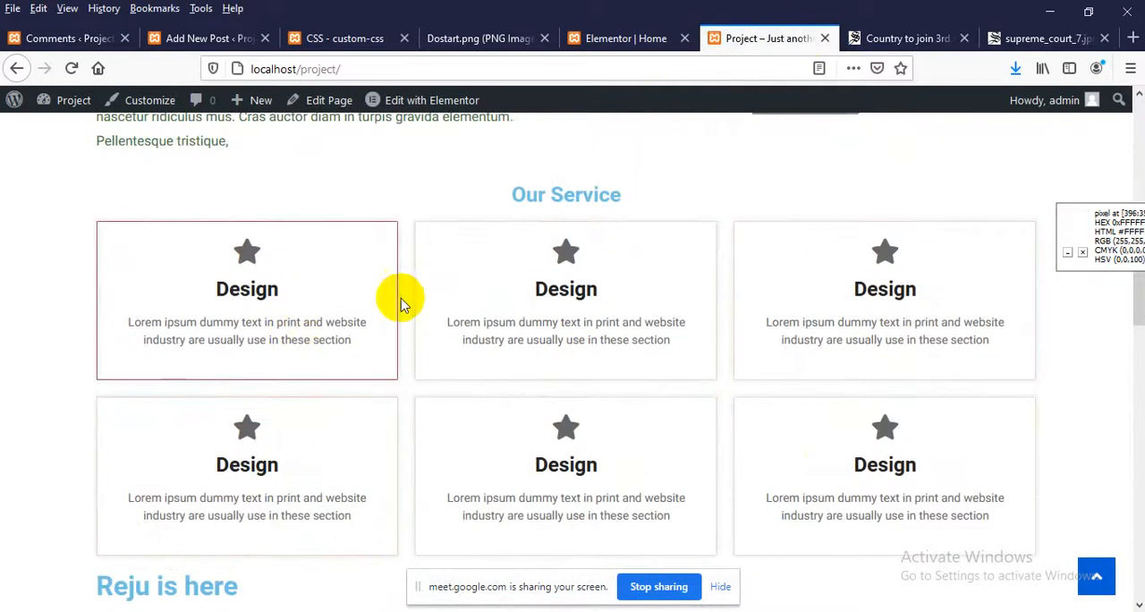
pyautogui.scroll(-2, 536, 407)
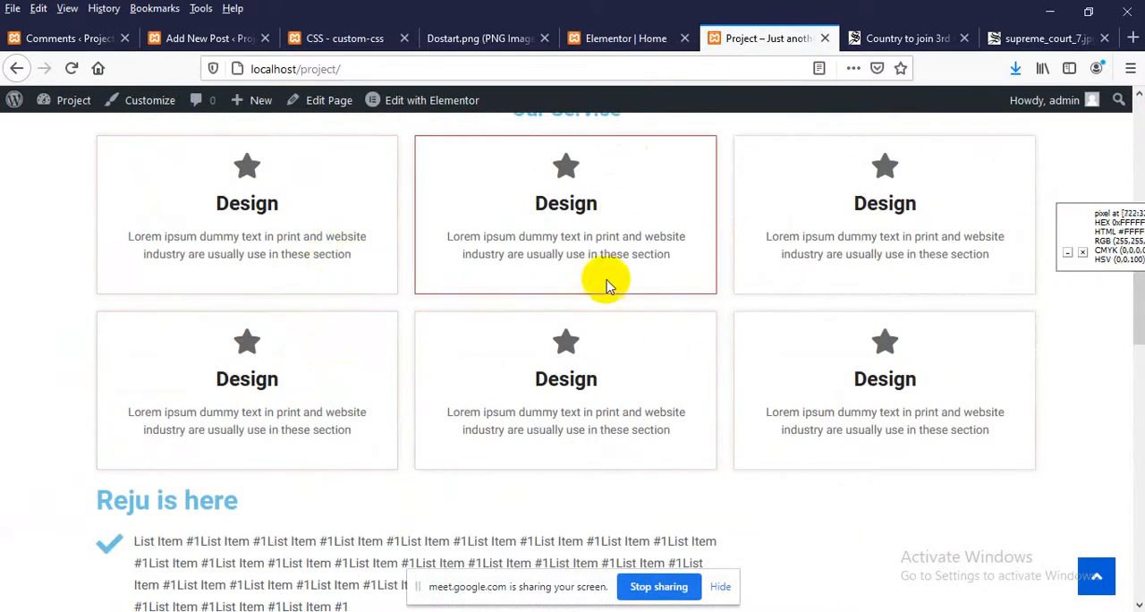
pyautogui.scroll(3, 829, 197)
pyautogui.scroll(4, 832, 222)
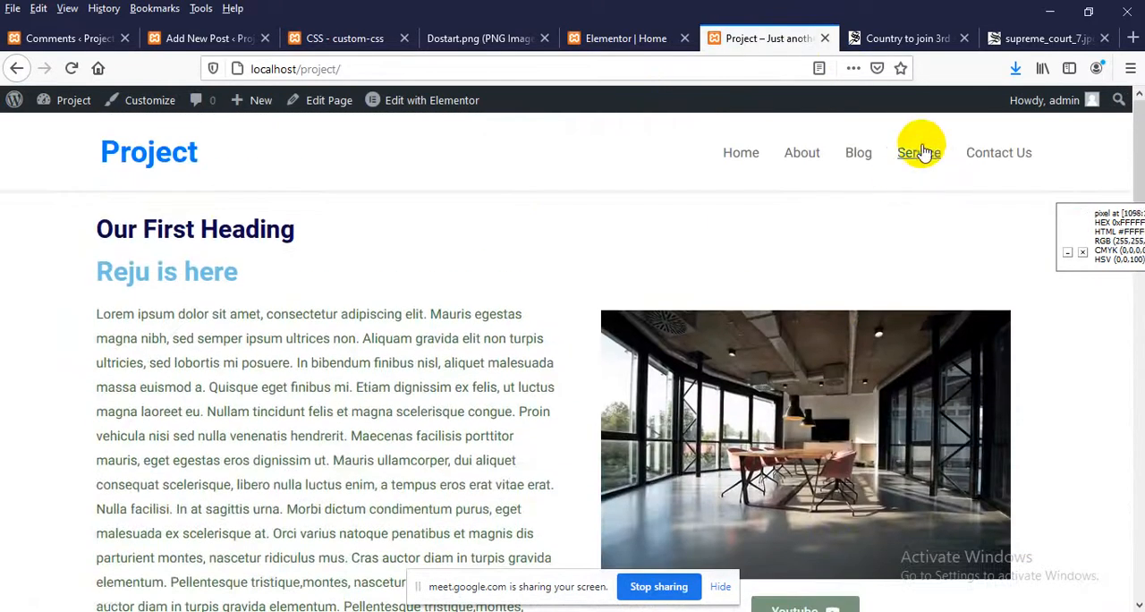
pyautogui.scroll(-7, 805, 215)
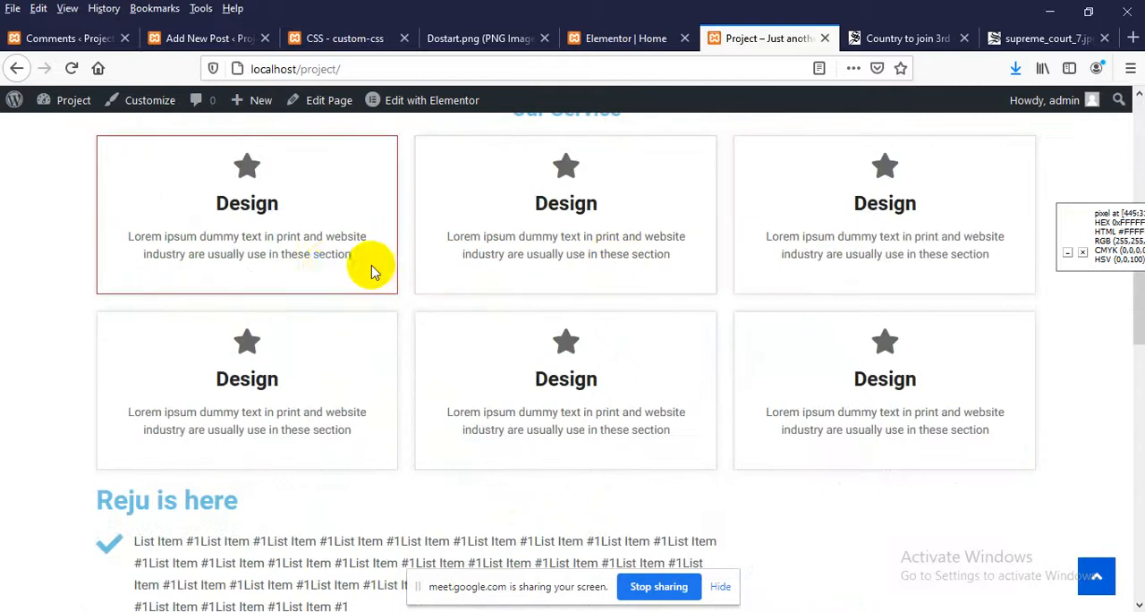
pyautogui.scroll(2, 357, 268)
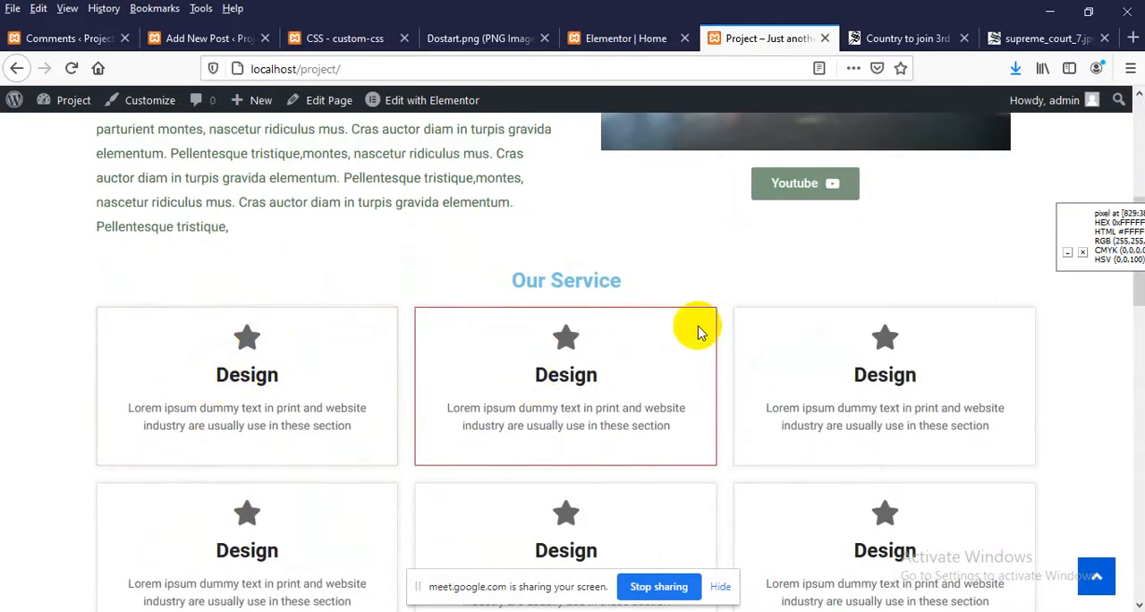
pyautogui.scroll(-1, 948, 385)
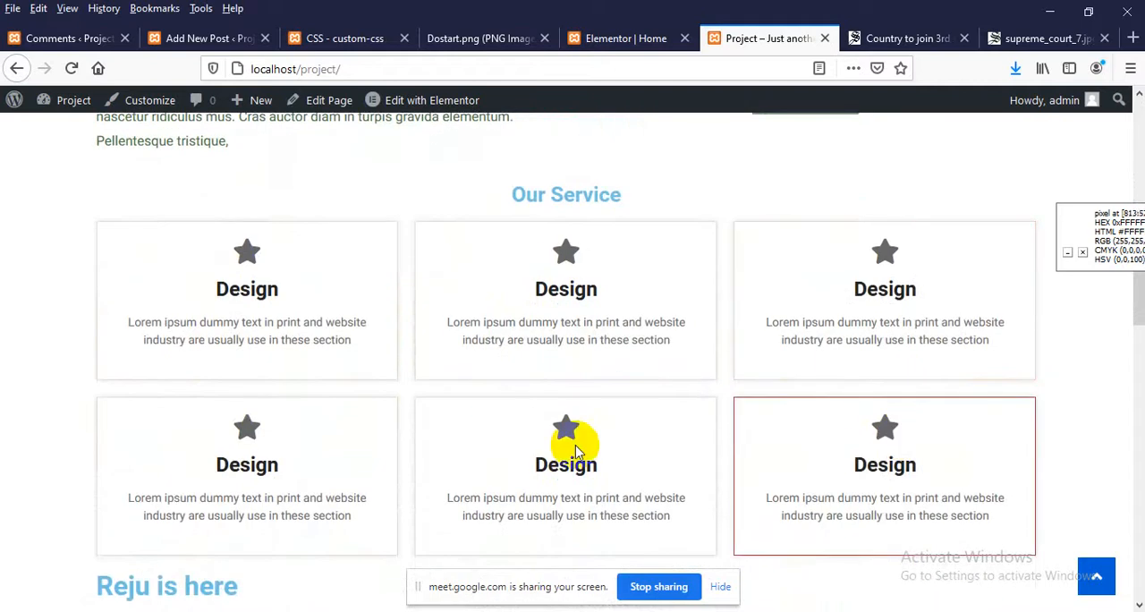
pyautogui.scroll(-2, 549, 439)
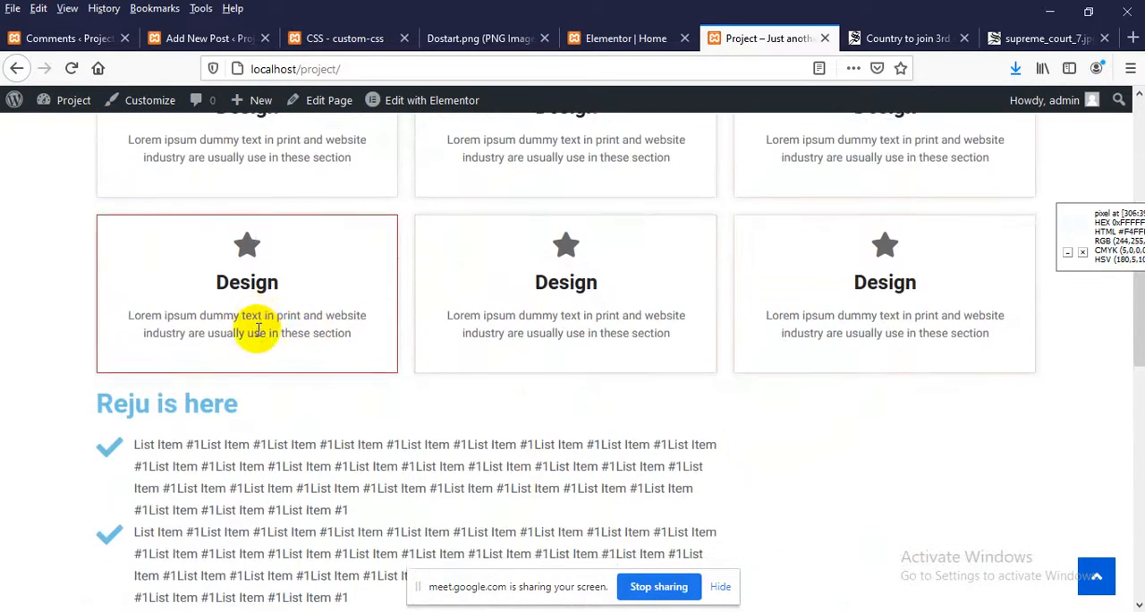
pyautogui.scroll(-2, 258, 329)
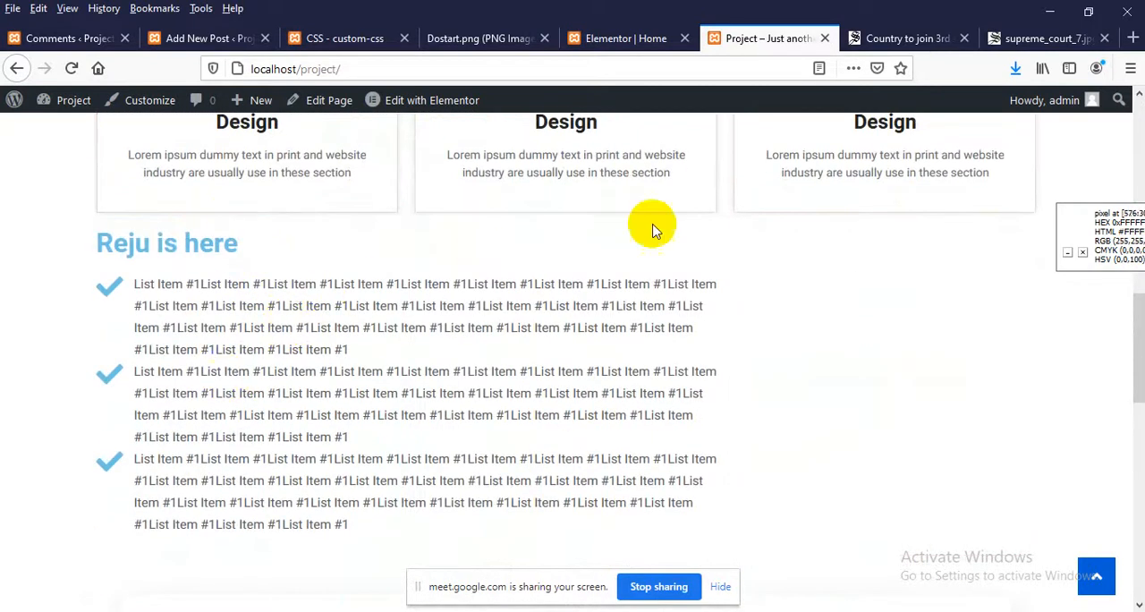
pyautogui.tripleClick(314, 309)
pyautogui.click(314, 308)
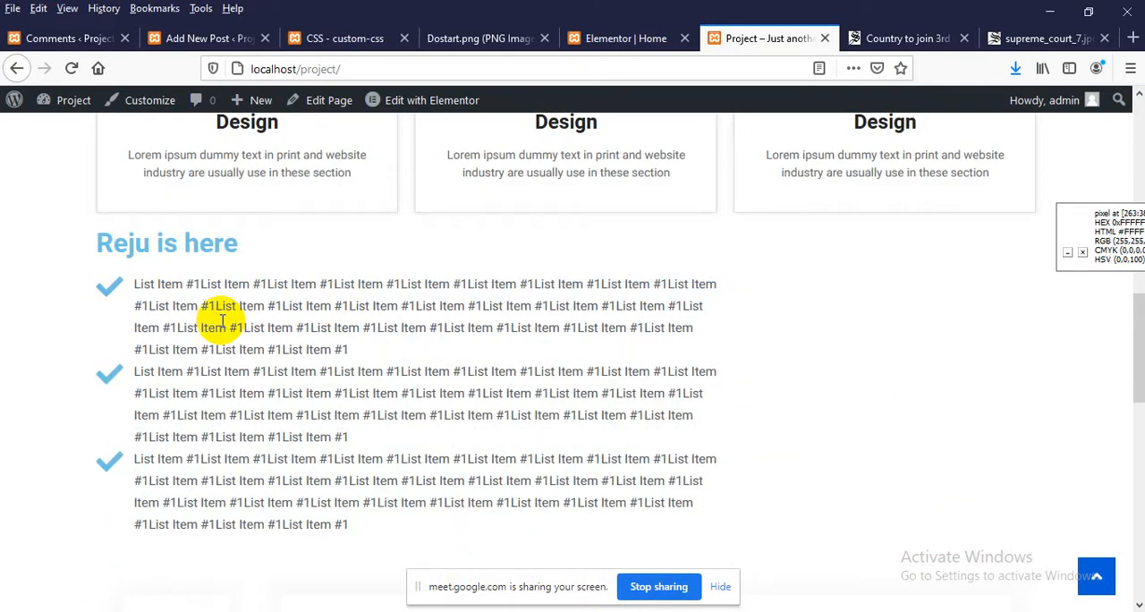
pyautogui.scroll(10, 340, 394)
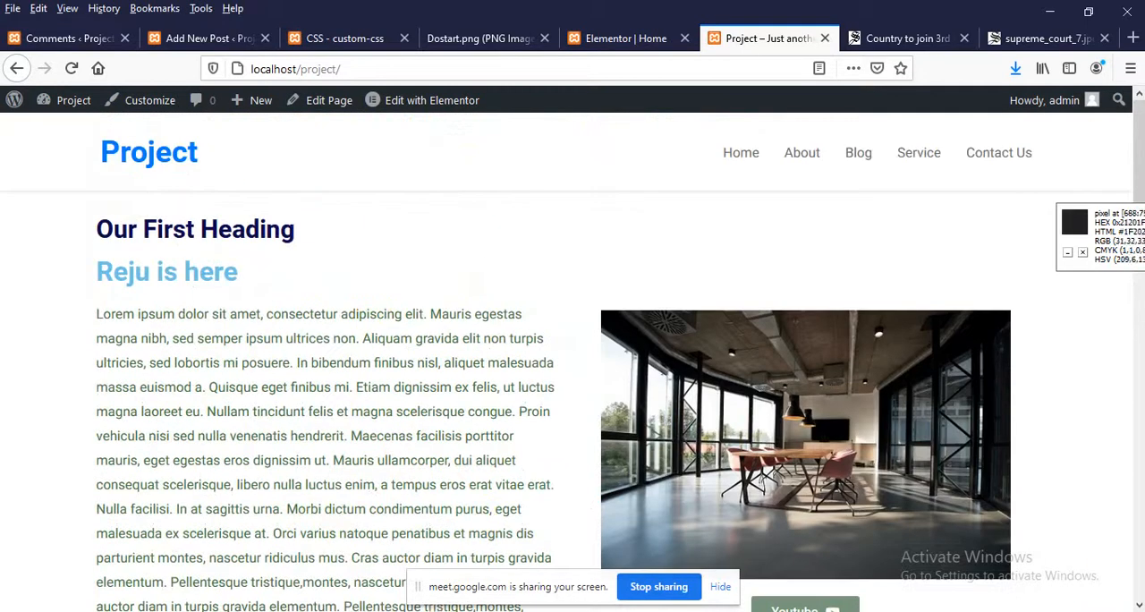
# Switch to the Chrome window and open WhatsApp Web
pyautogui.click(447, 559)
pyautogui.click(114, 9)
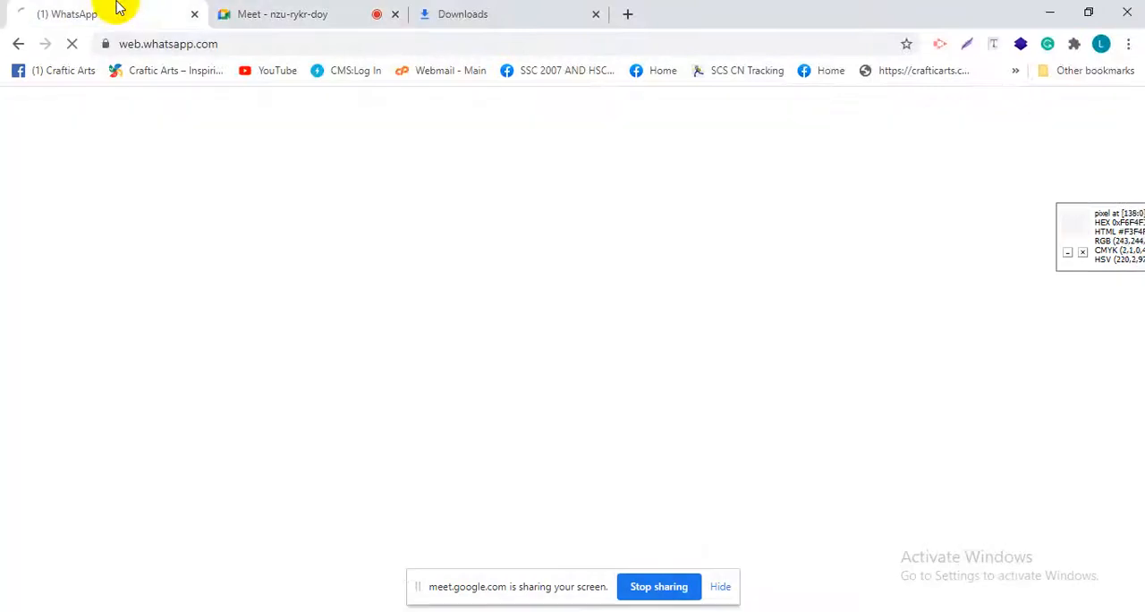
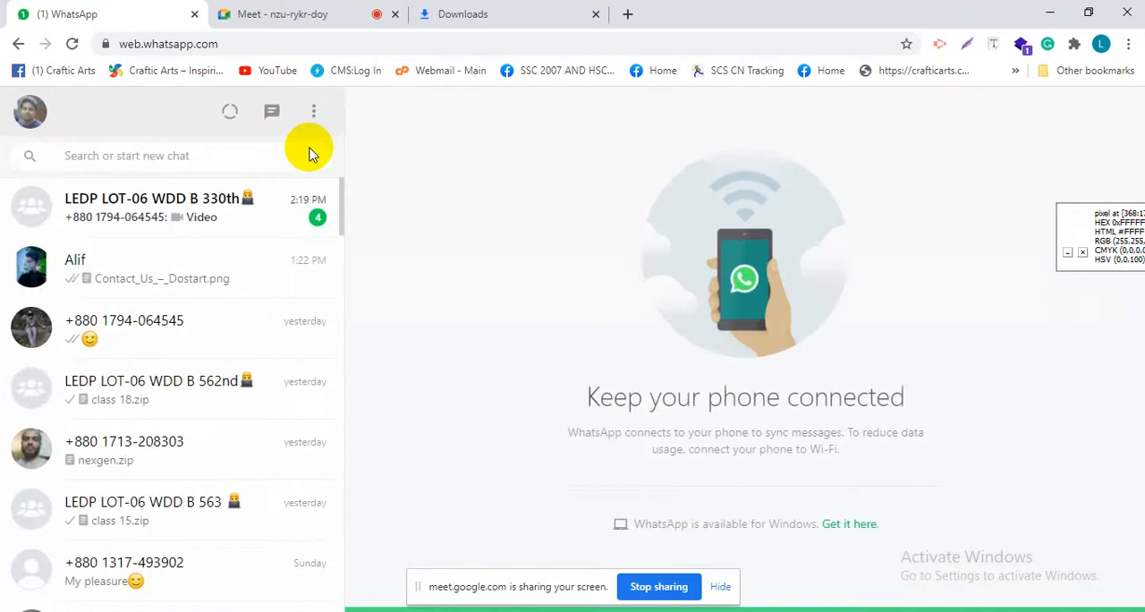
# Download Contact_Us_–_Dostart.png from the WhatsApp chat holding the Dostart images and save it
pyautogui.click(199, 279)
pyautogui.click(1034, 506)
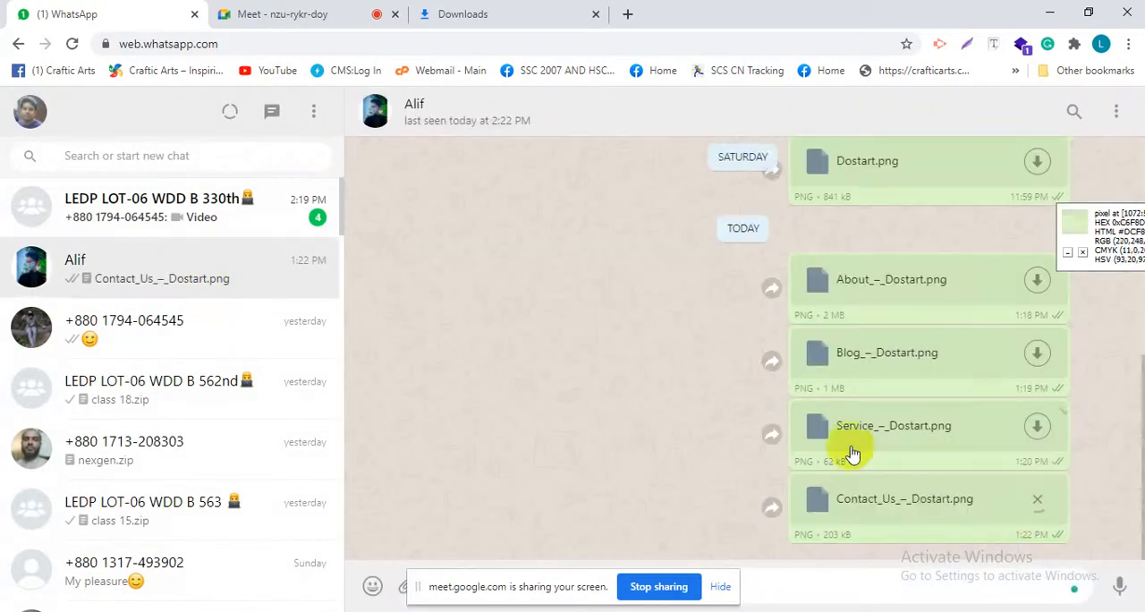
pyautogui.click(785, 425)
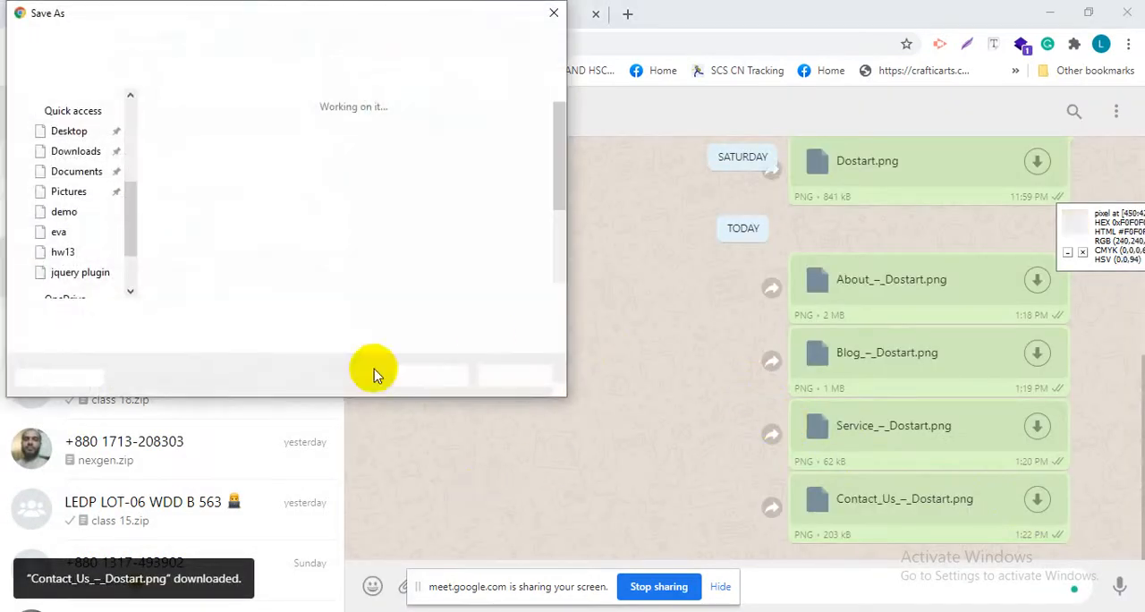
pyautogui.click(448, 375)
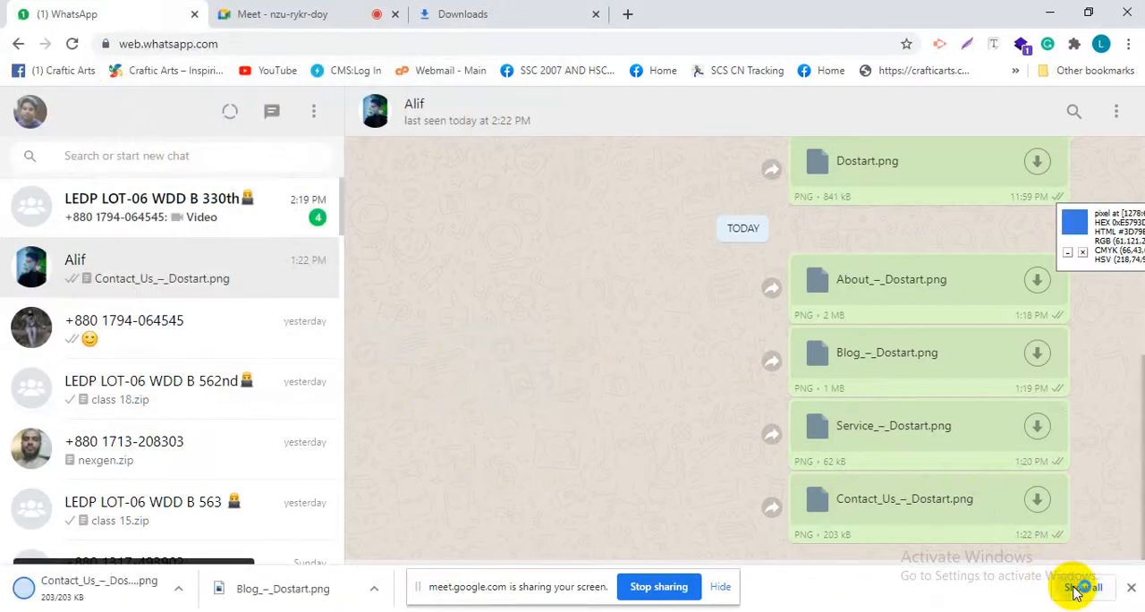
# Locate the downloaded Contact_Us_–_Dostart.png in its Desktop folder and open it in a Firefox tab at full size
pyautogui.click(1078, 586)
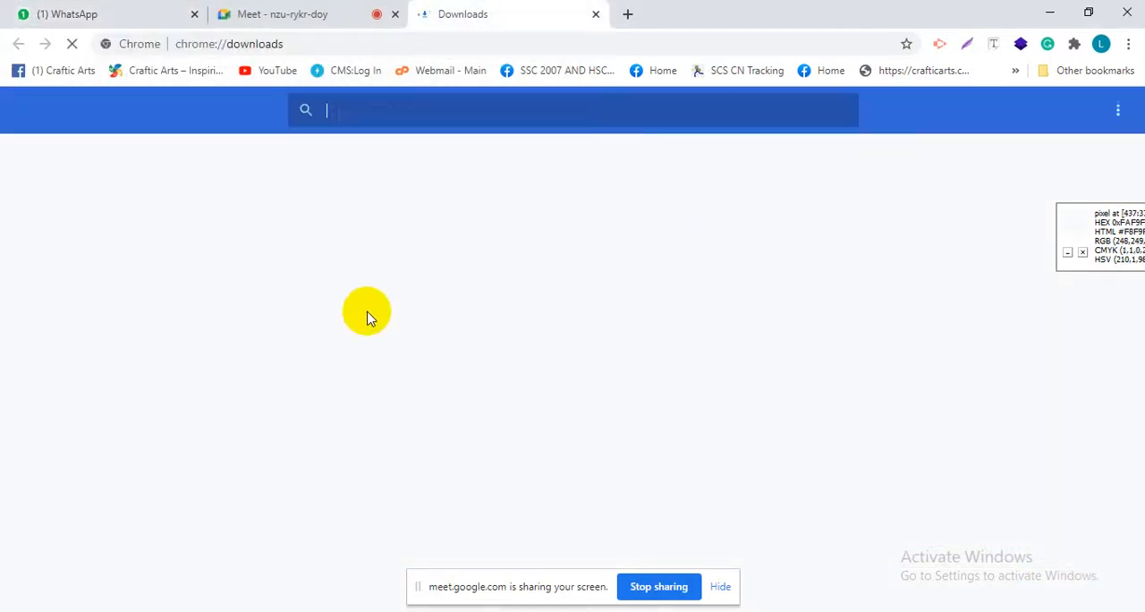
pyautogui.click(397, 271)
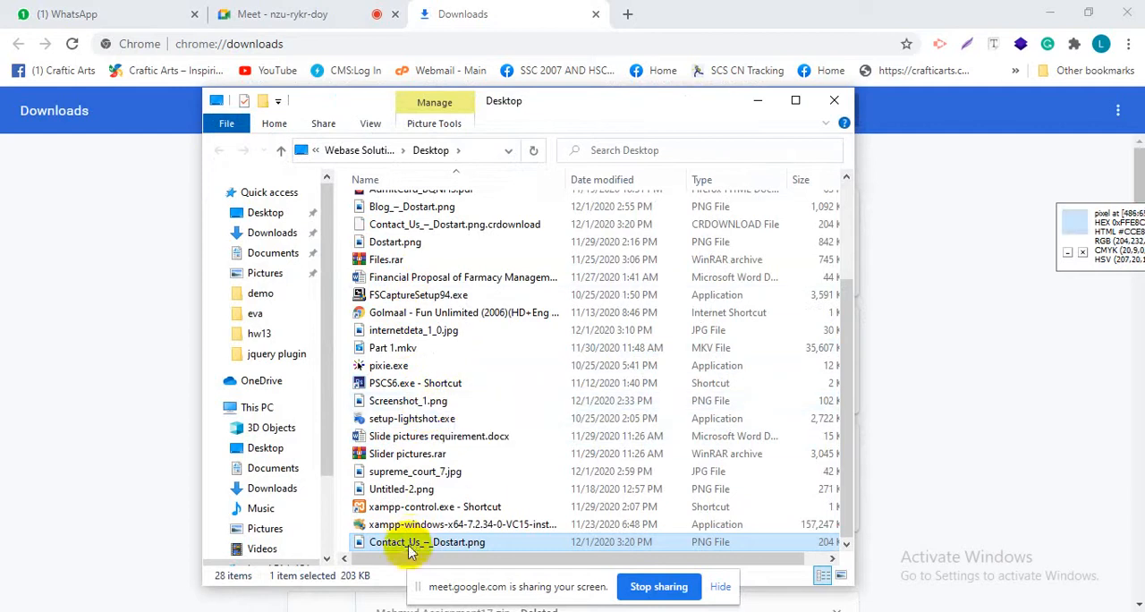
pyautogui.moveTo(411, 547); pyautogui.dragTo(459, 41)
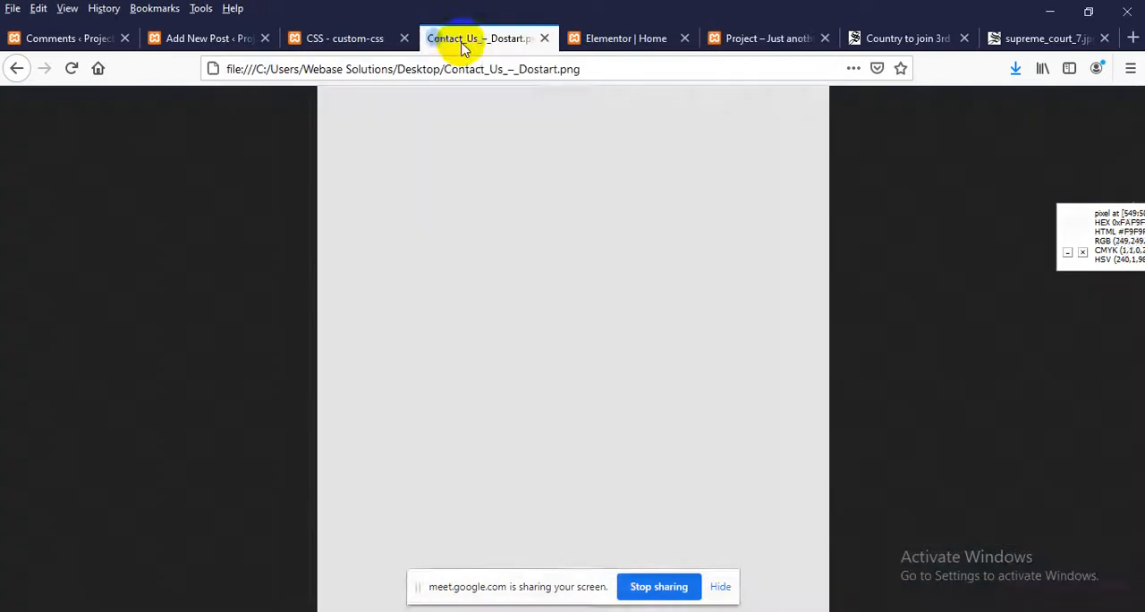
pyautogui.click(528, 221)
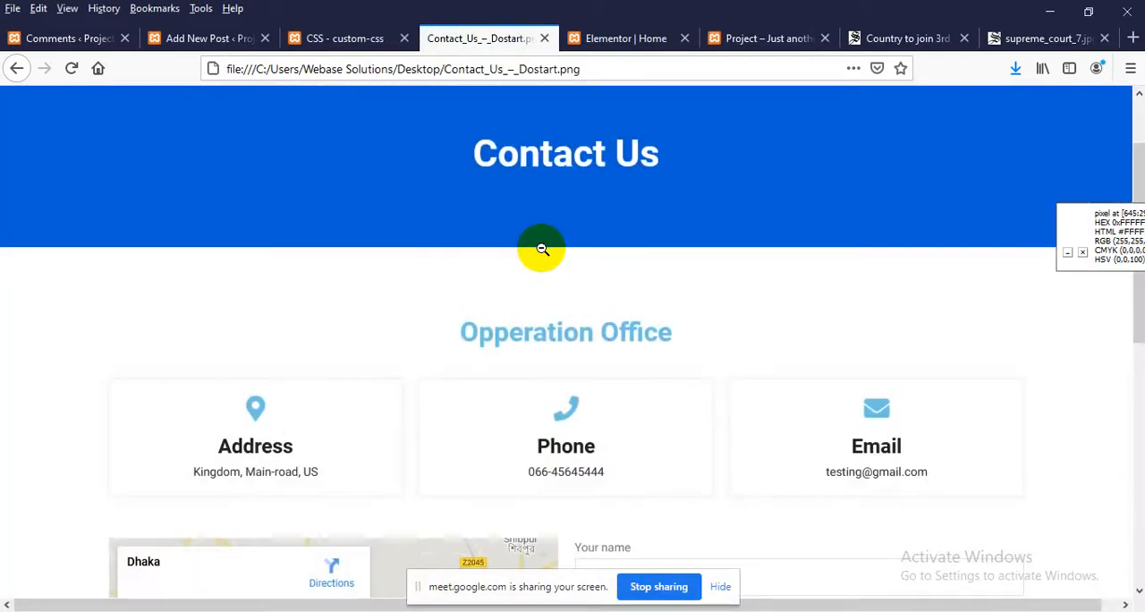
# Examine the Contact Us design's header banner, office heading, contact boxes, map and contact form
pyautogui.scroll(-2, 542, 249)
pyautogui.scroll(2, 509, 385)
pyautogui.scroll(-3, 526, 364)
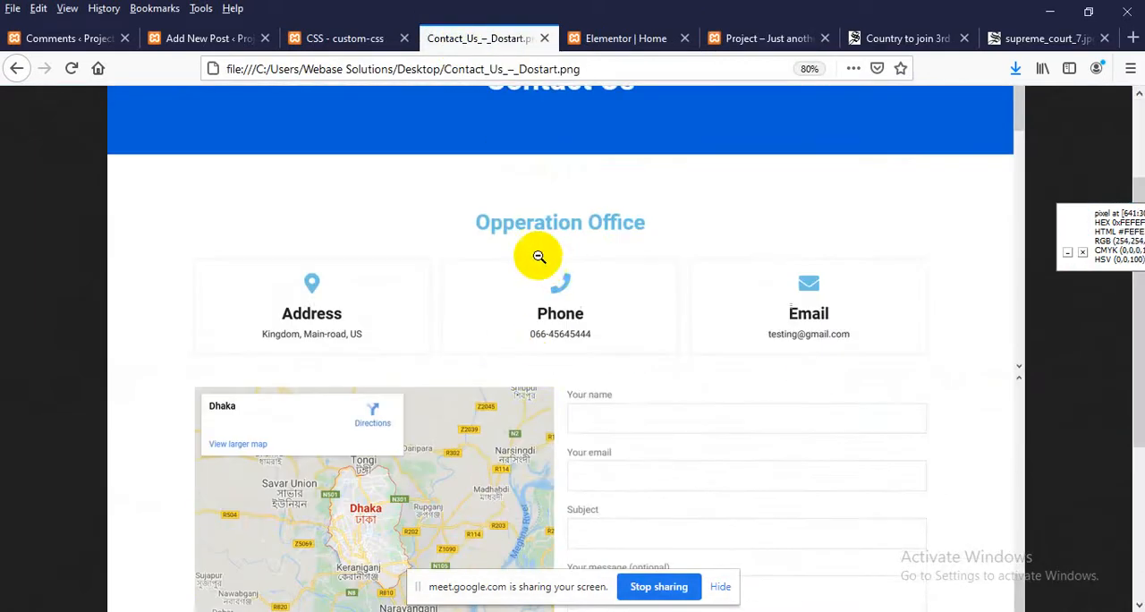
pyautogui.scroll(2, 517, 243)
pyautogui.scroll(-1, 520, 247)
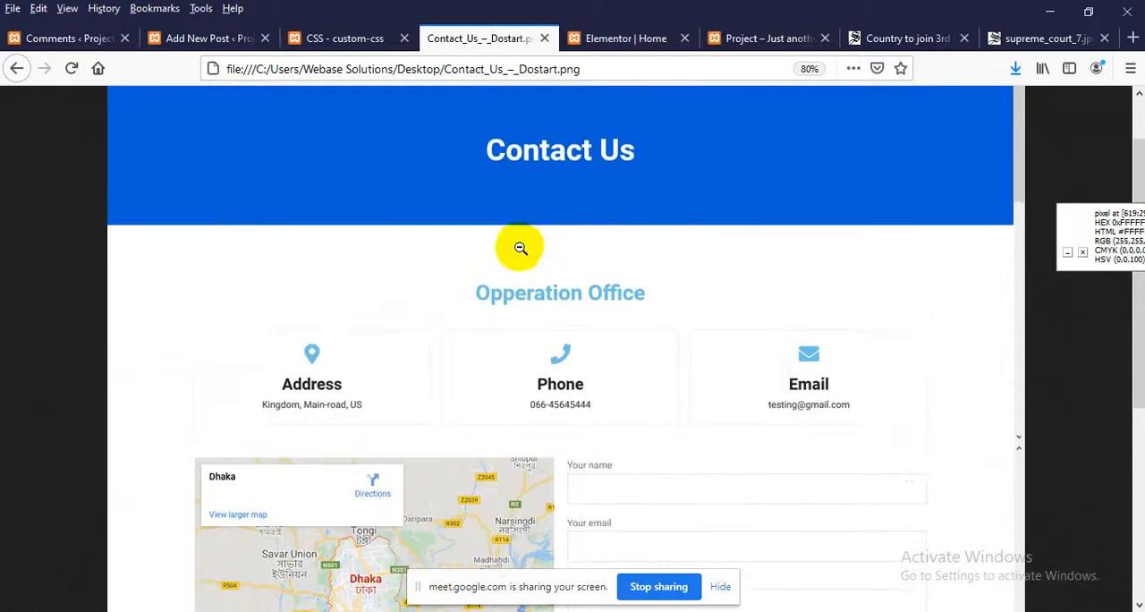
pyautogui.scroll(-1, 304, 336)
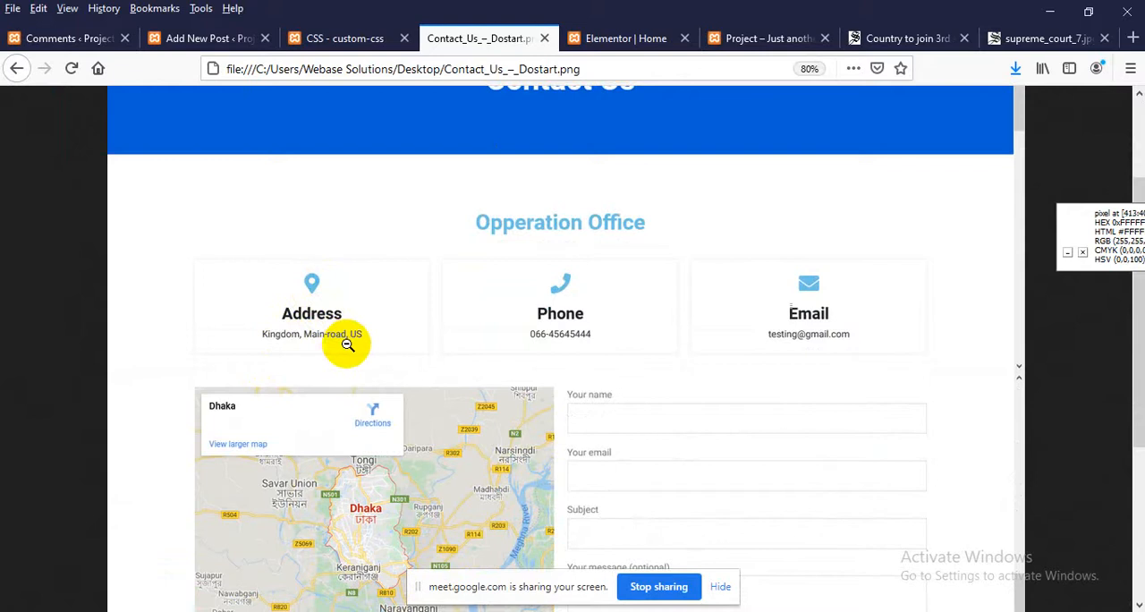
pyautogui.scroll(-3, 383, 351)
pyautogui.scroll(-1, 391, 354)
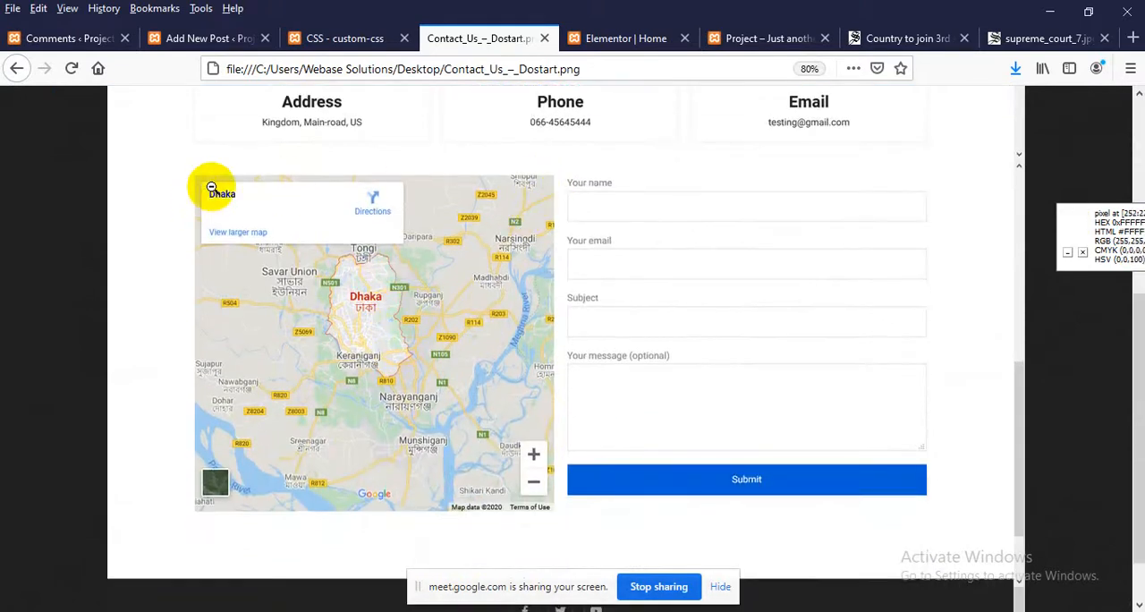
pyautogui.scroll(1, 702, 294)
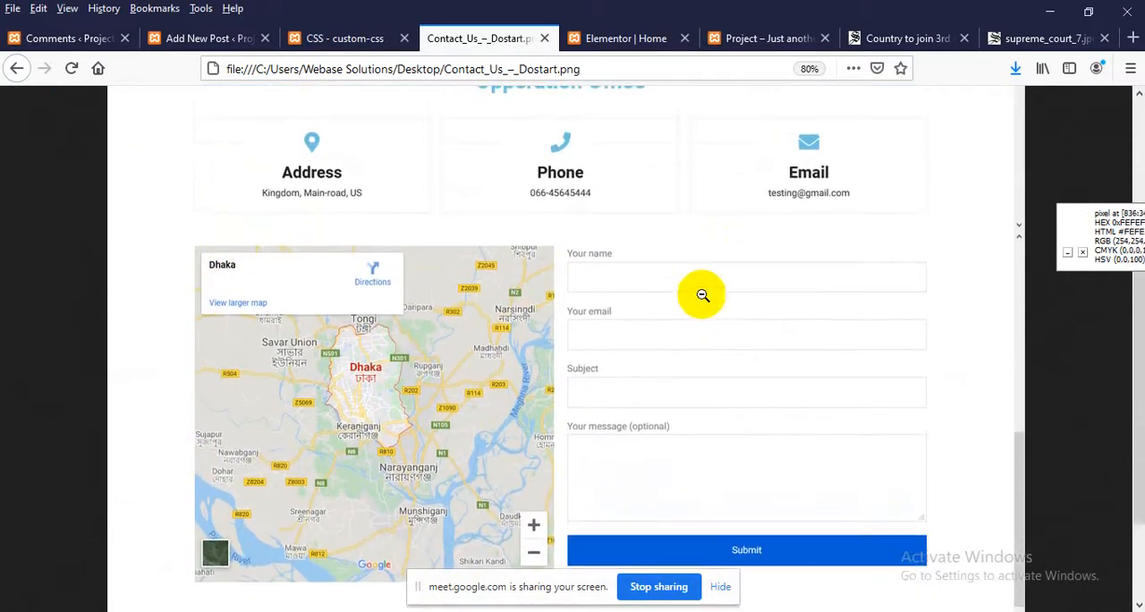
pyautogui.scroll(-2, 689, 298)
pyautogui.scroll(4, 692, 340)
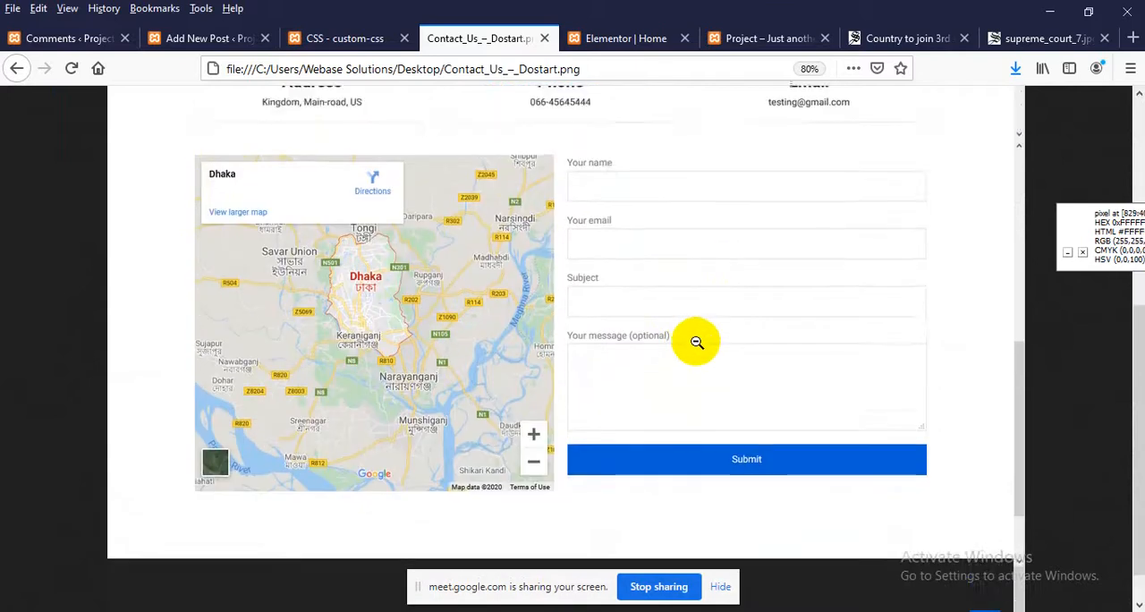
pyautogui.scroll(2, 697, 337)
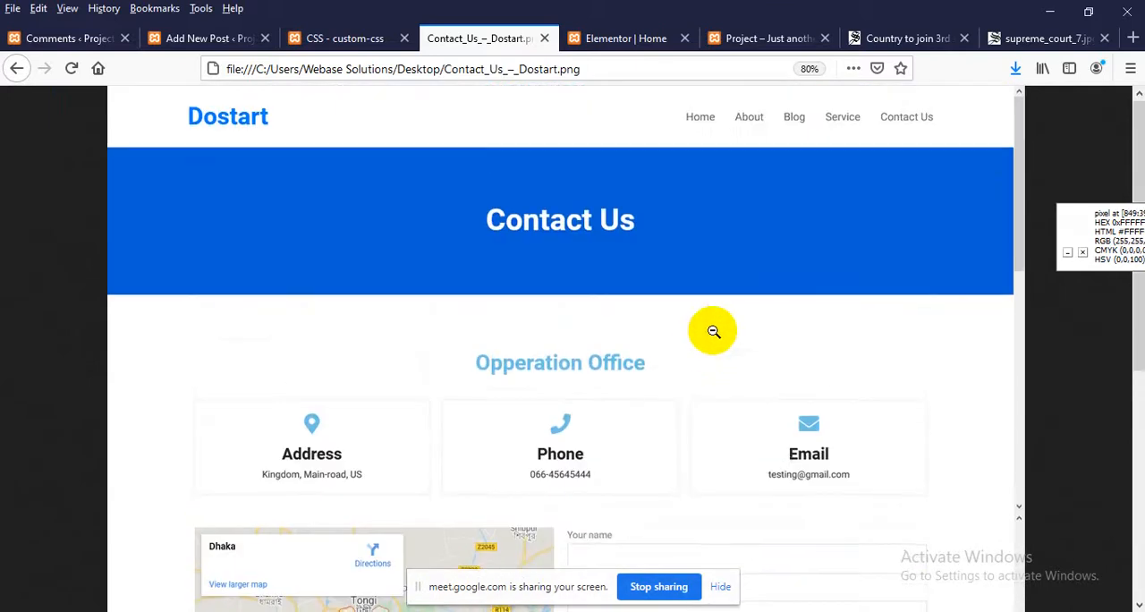
pyautogui.scroll(-2, 713, 332)
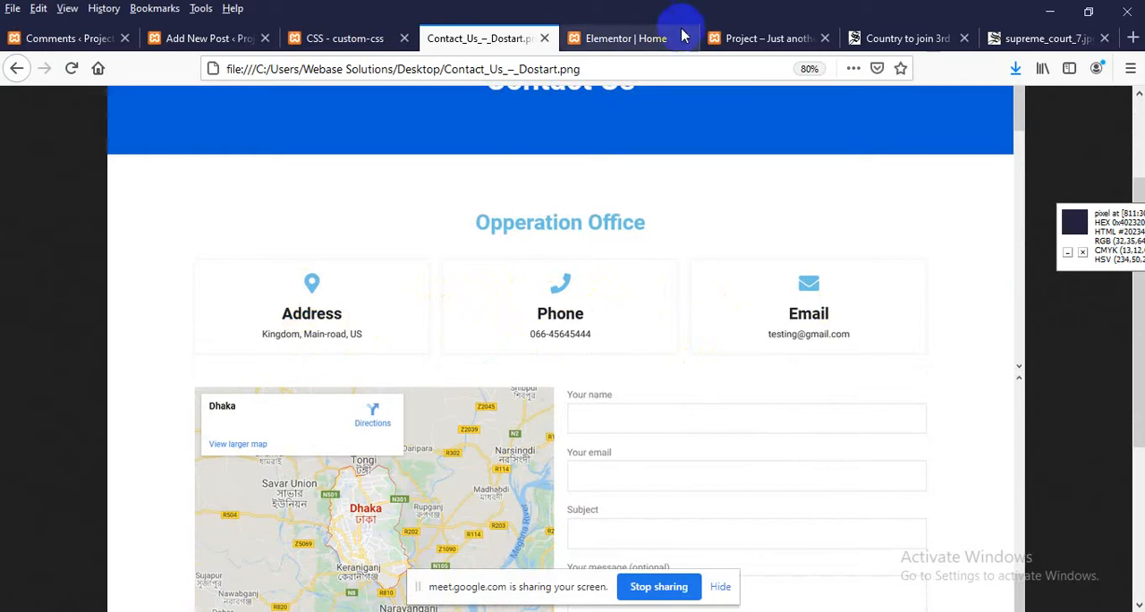
# Go to the site's Contact Us page and open it for editing with Elementor in a separate browser tab
pyautogui.click(742, 38)
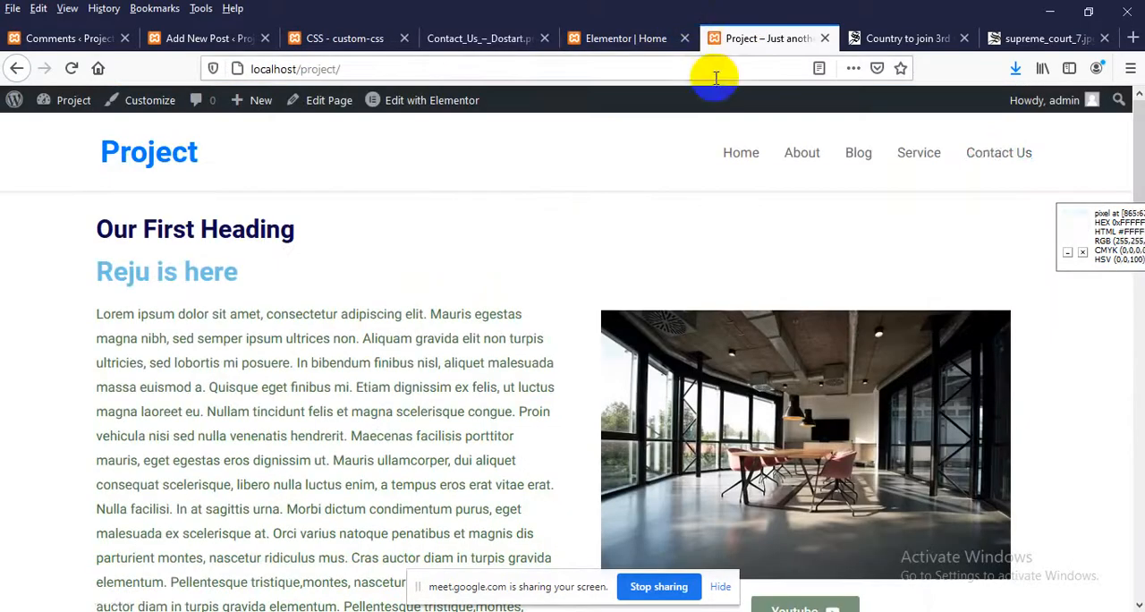
pyautogui.click(996, 157)
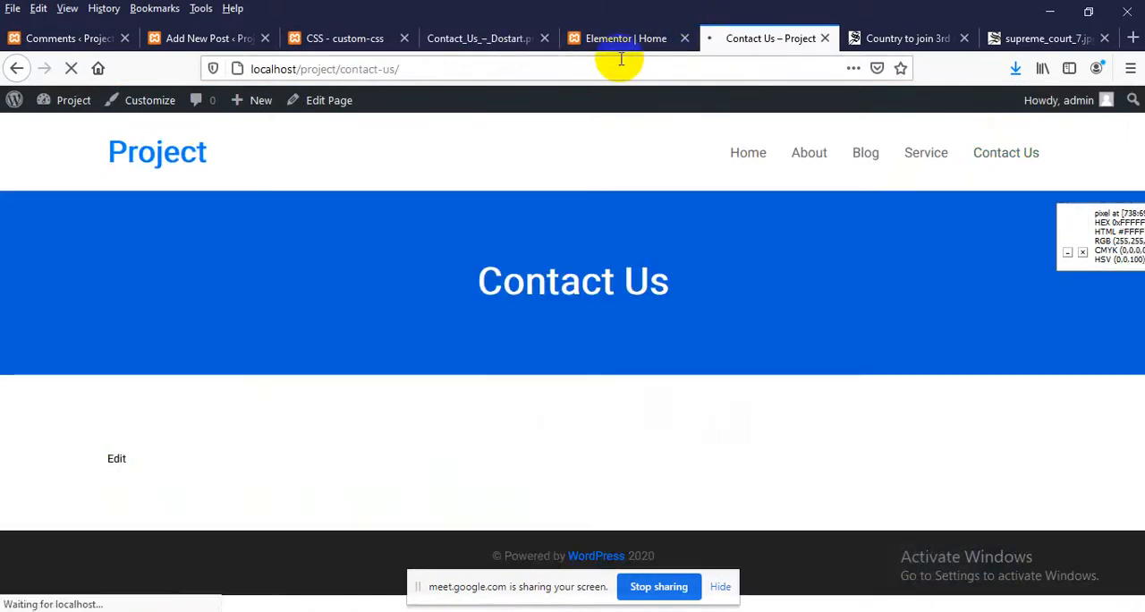
pyautogui.rightClick(328, 100)
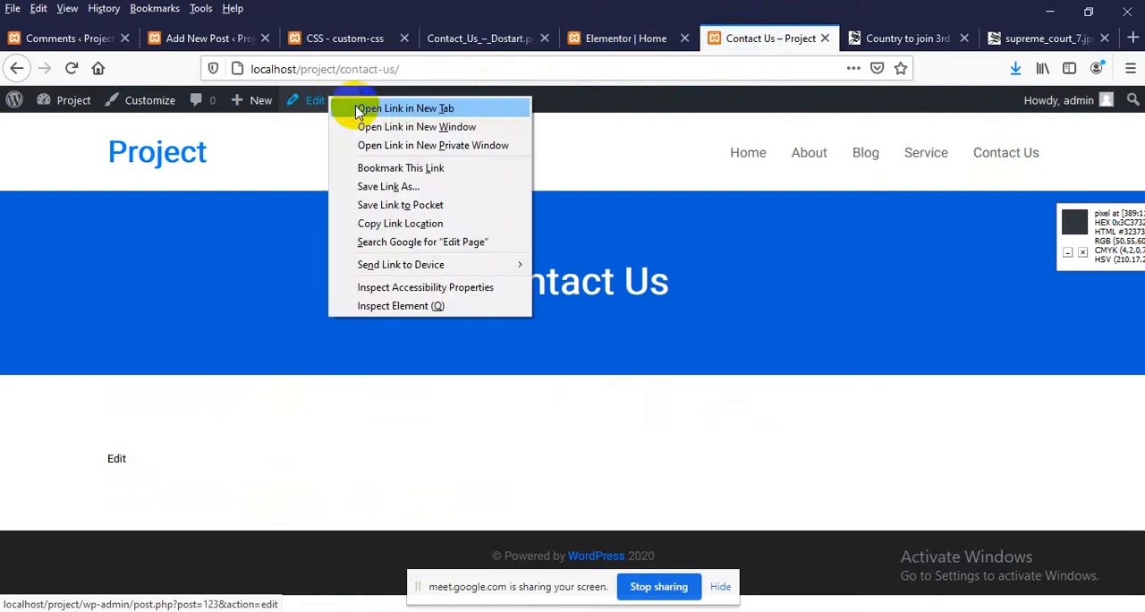
pyautogui.click(384, 116)
pyautogui.moveTo(773, 45); pyautogui.dragTo(626, 40)
pyautogui.click(606, 38)
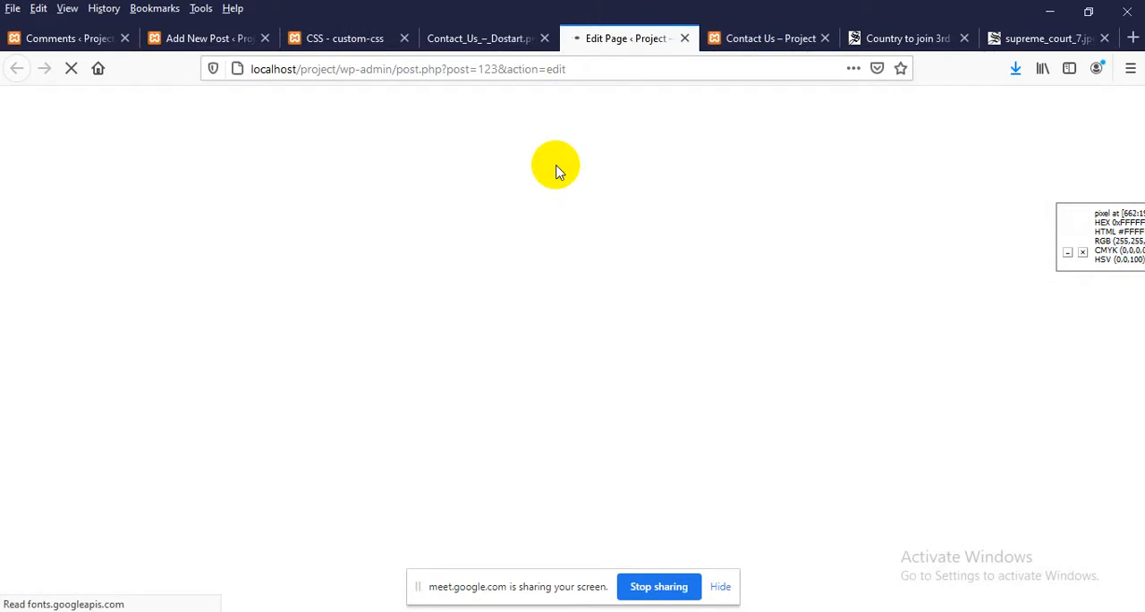
pyautogui.click(354, 116)
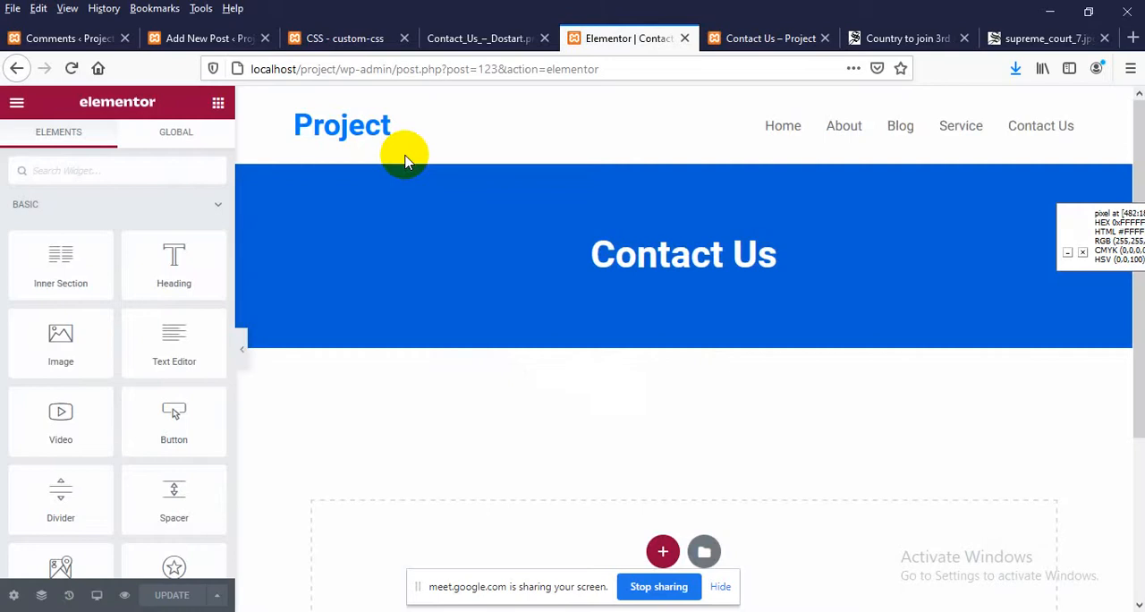
# Add a single-column section below the Contact Us banner and open the widget list for it
pyautogui.scroll(-3, 404, 160)
pyautogui.click(662, 324)
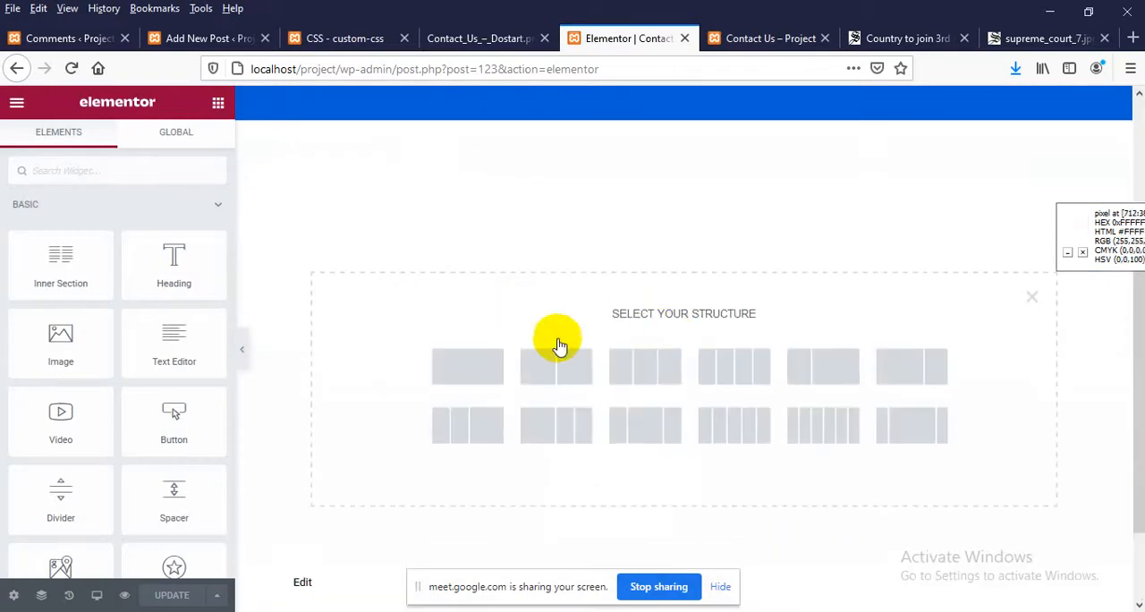
pyautogui.click(463, 376)
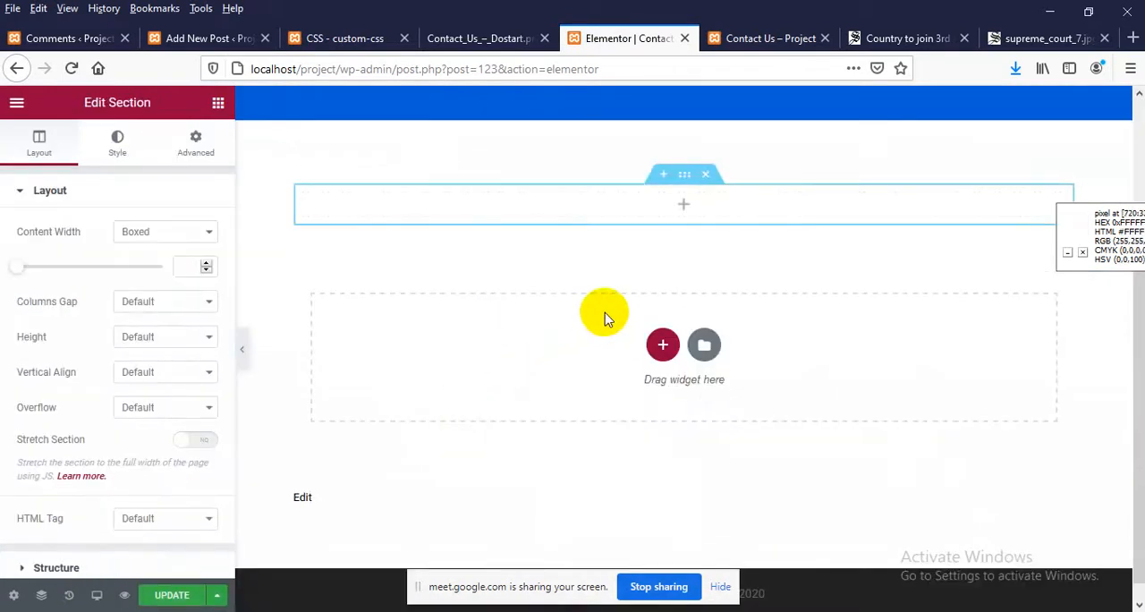
pyautogui.scroll(2, 606, 312)
pyautogui.click(683, 295)
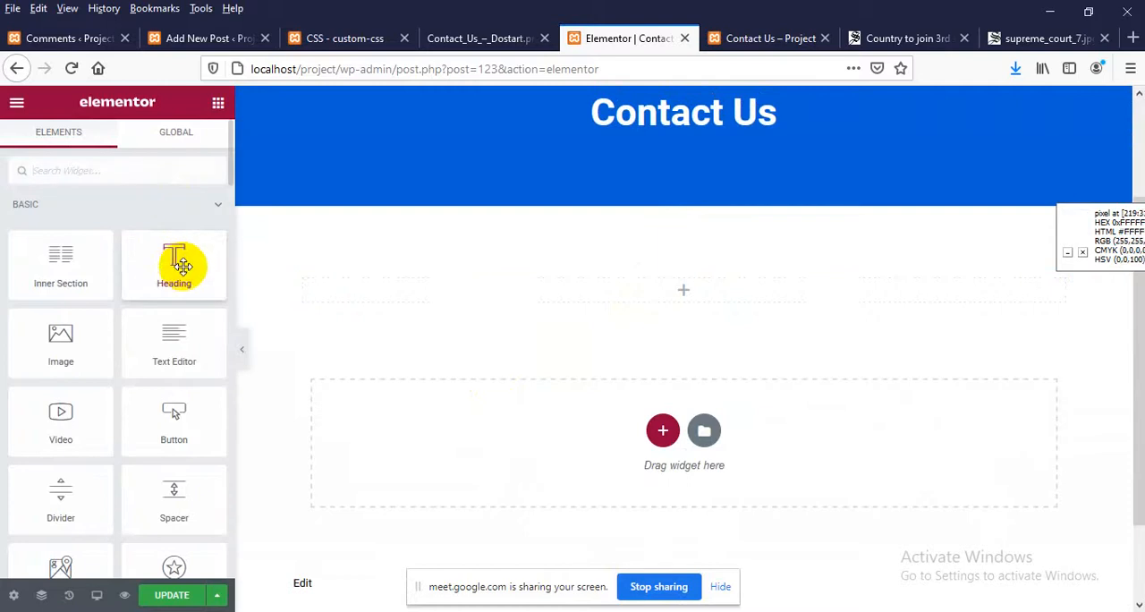
# Place a Heading widget in the new section and set its title to "Operation Office", consulting the Contact Us design
pyautogui.moveTo(179, 260); pyautogui.dragTo(697, 304)
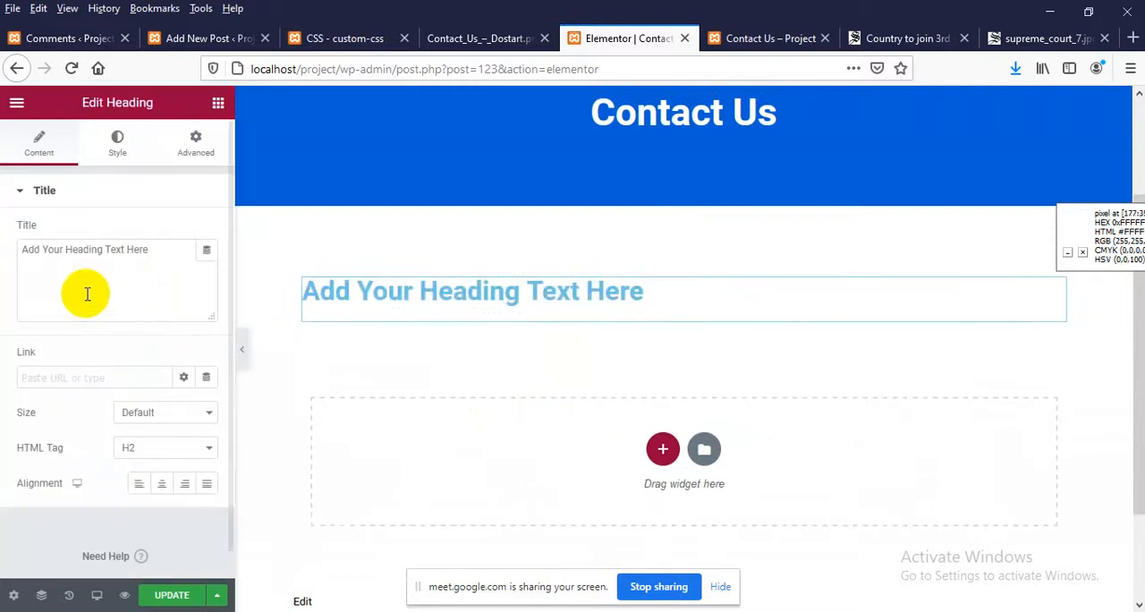
pyautogui.click(120, 261)
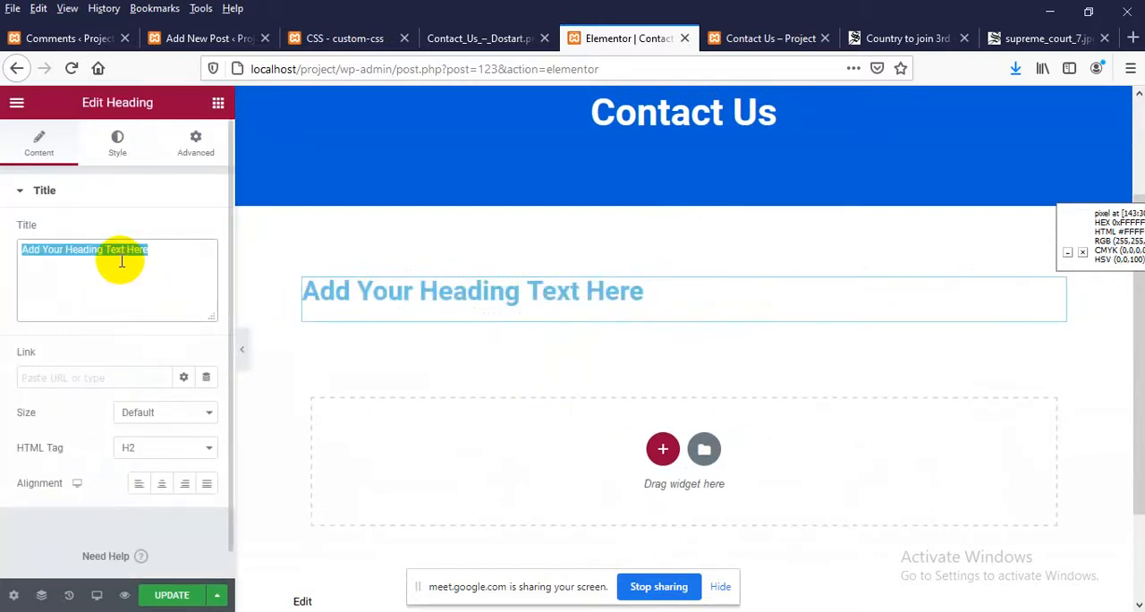
pyautogui.write('Operationl')
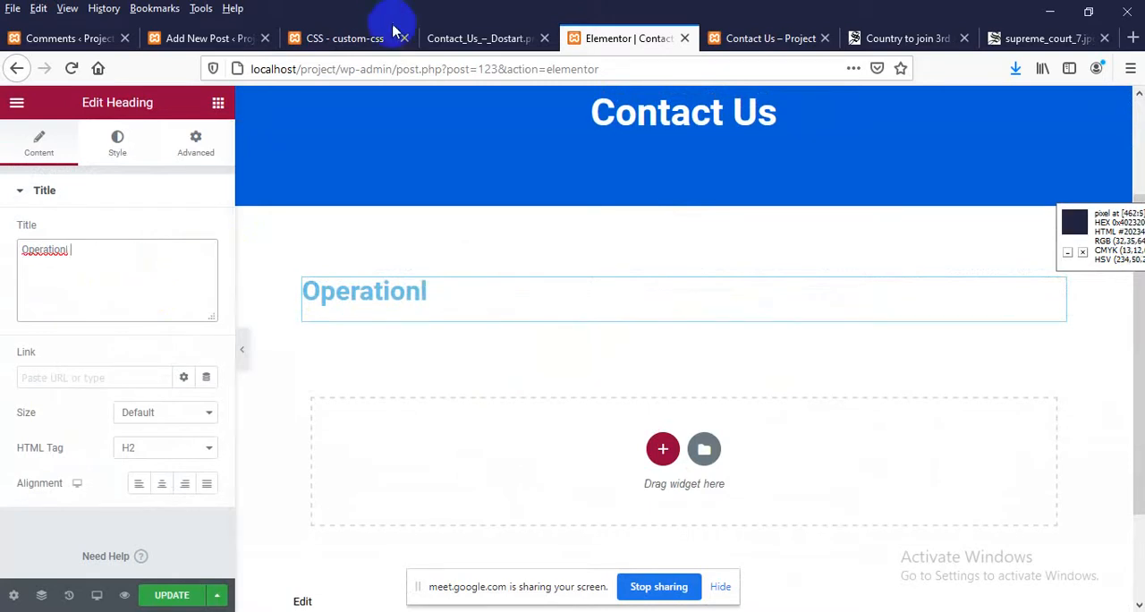
pyautogui.click(449, 40)
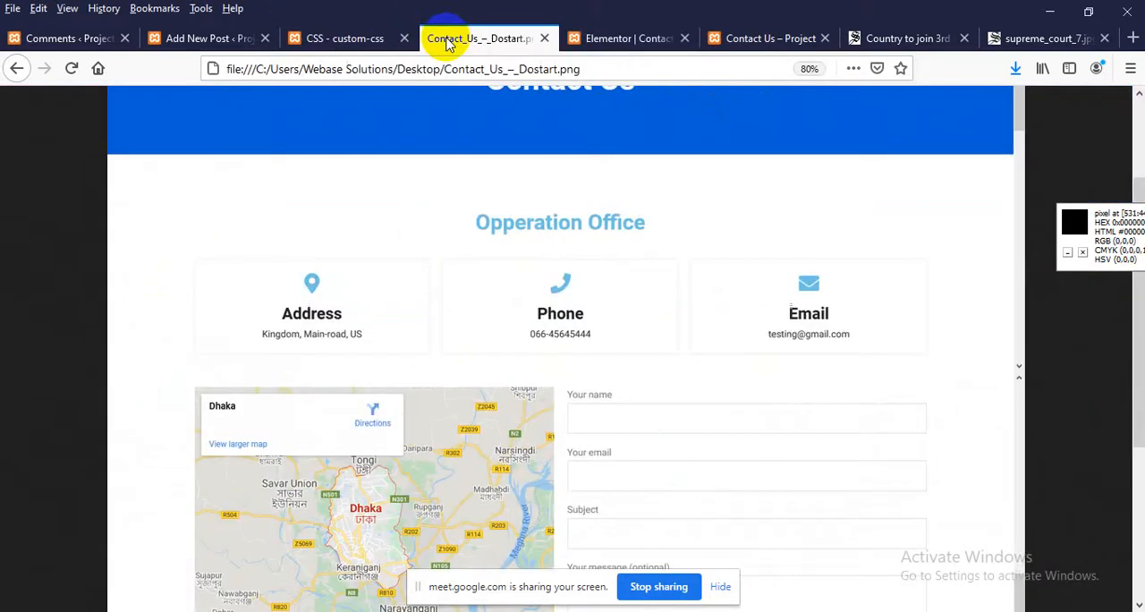
pyautogui.click(626, 38)
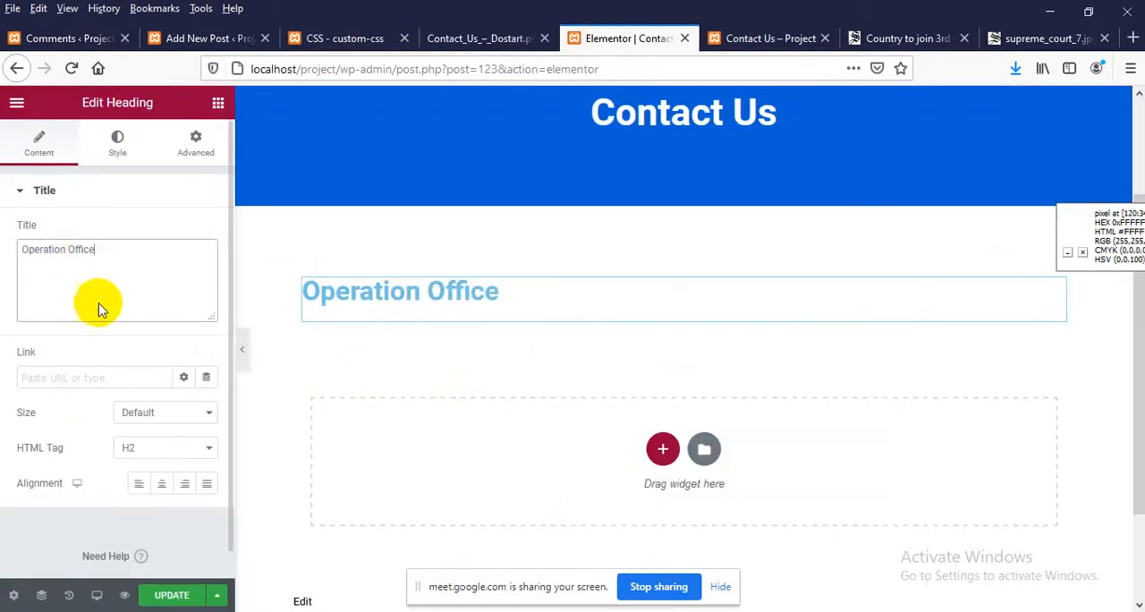
# Center the Operation Office heading, set its font size to 30 px, and update the page
pyautogui.click(163, 486)
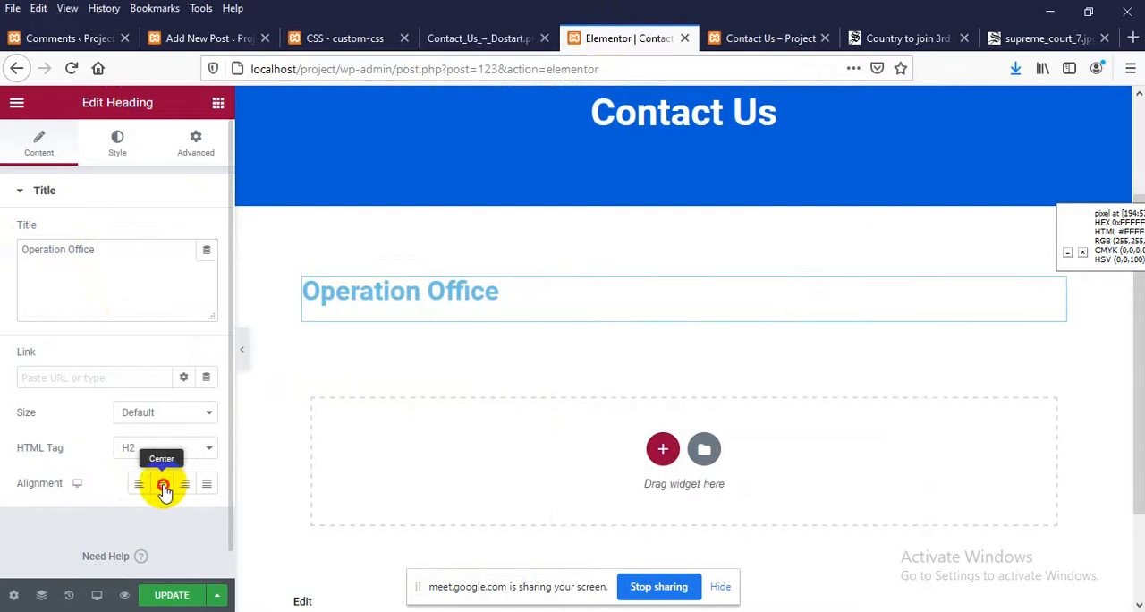
pyautogui.click(120, 143)
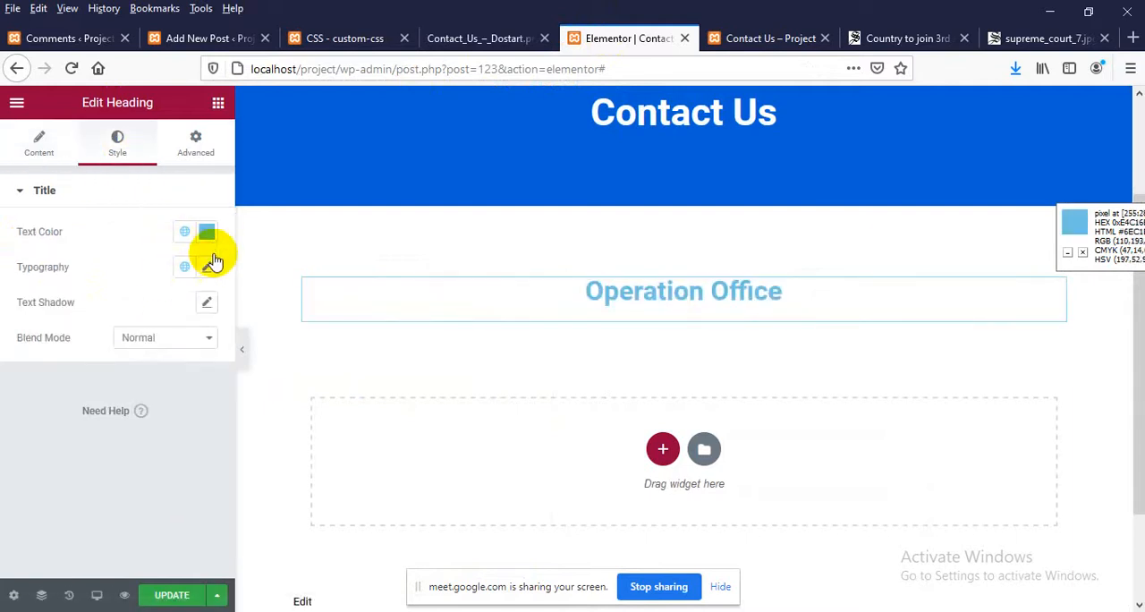
pyautogui.click(207, 270)
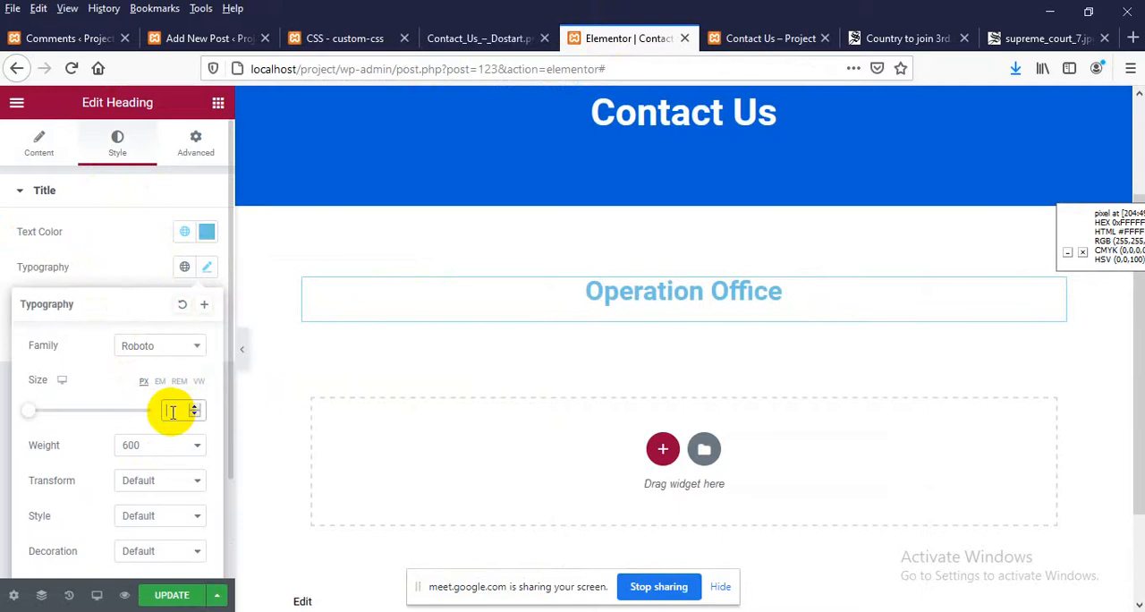
pyautogui.write('30')
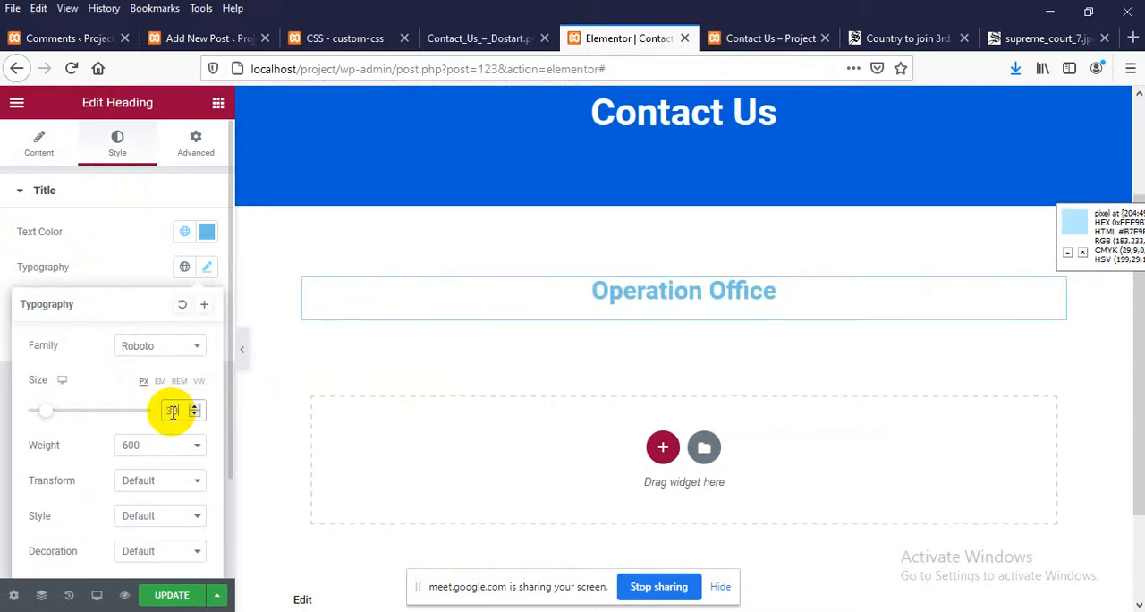
pyautogui.click(172, 595)
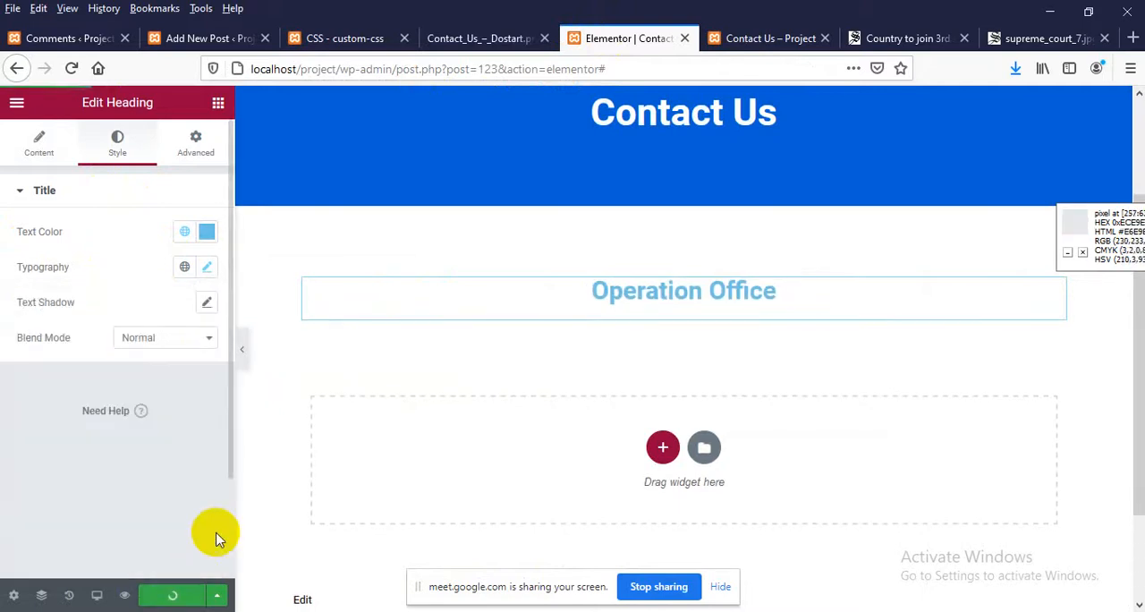
# Check the Contact Us design for the boxes below the office heading and return to the Elementor editor
pyautogui.click(447, 38)
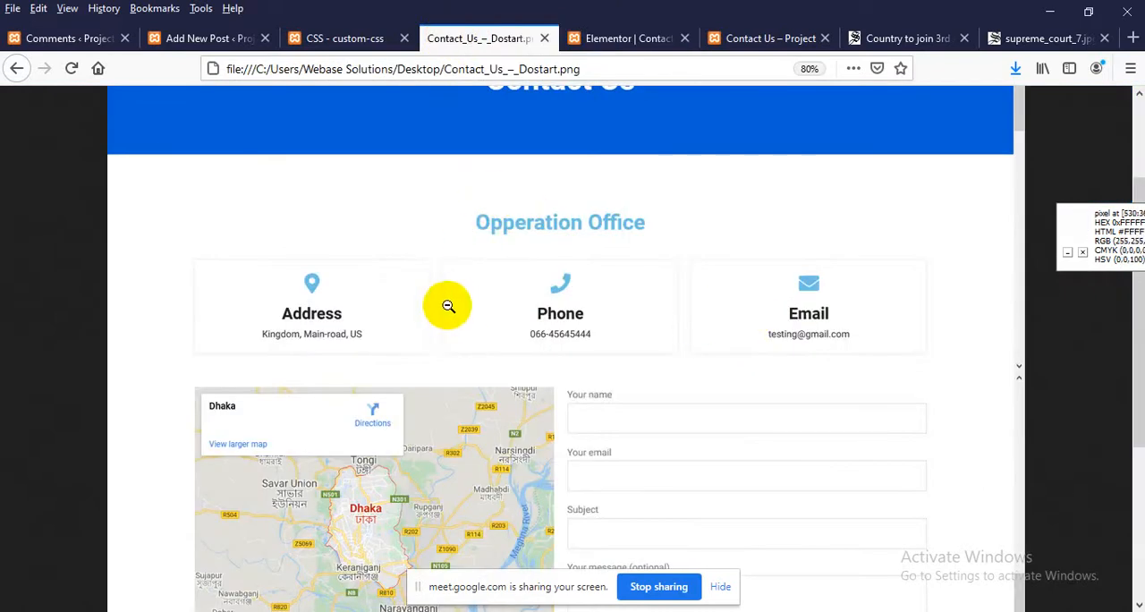
pyautogui.click(621, 34)
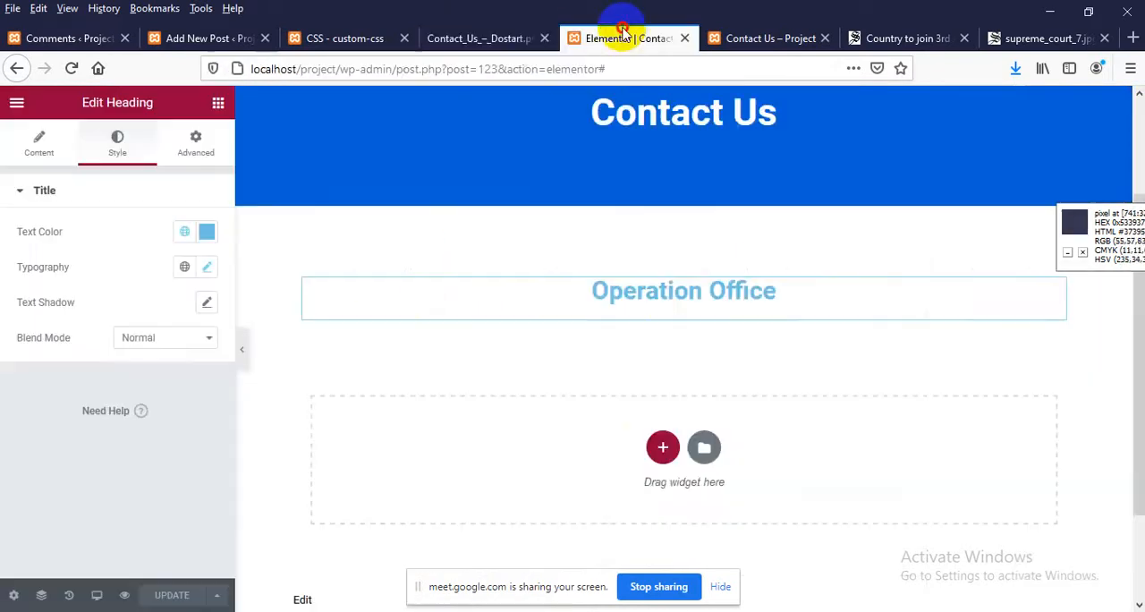
# Add a three-column section below the Operation Office heading and place a UTA Service Item widget in its first column
pyautogui.click(660, 451)
pyautogui.scroll(-2, 596, 422)
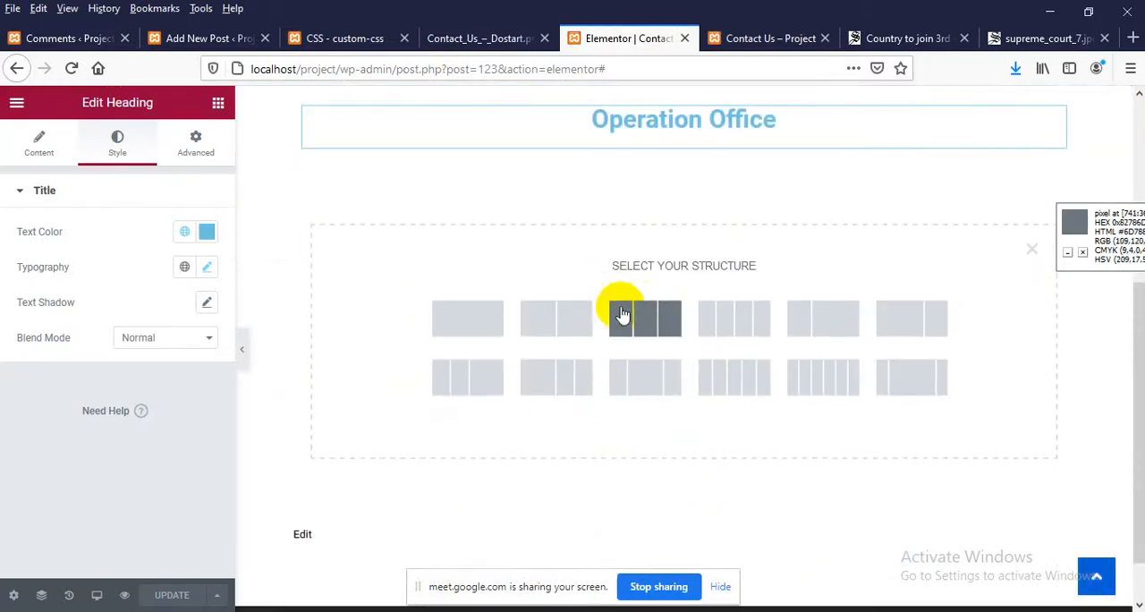
pyautogui.click(622, 315)
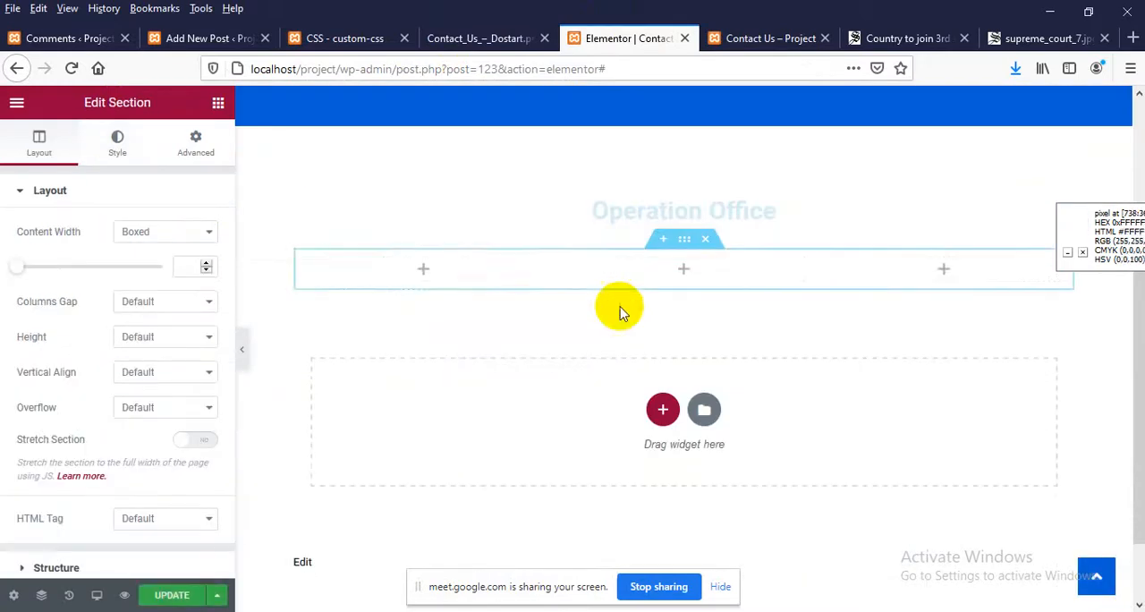
pyautogui.click(425, 268)
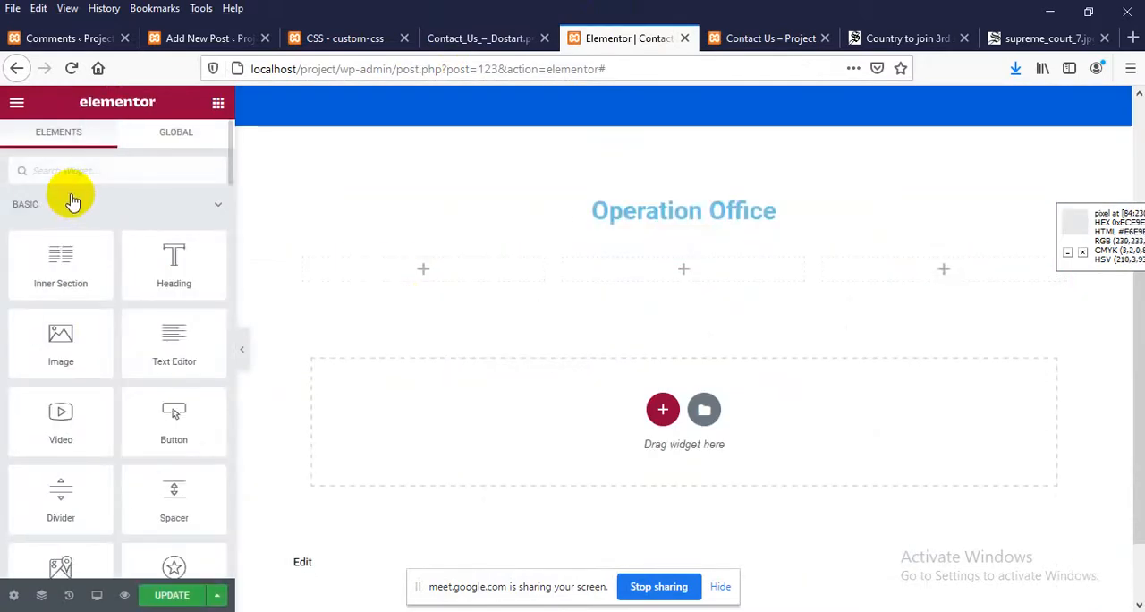
pyautogui.write('uta')
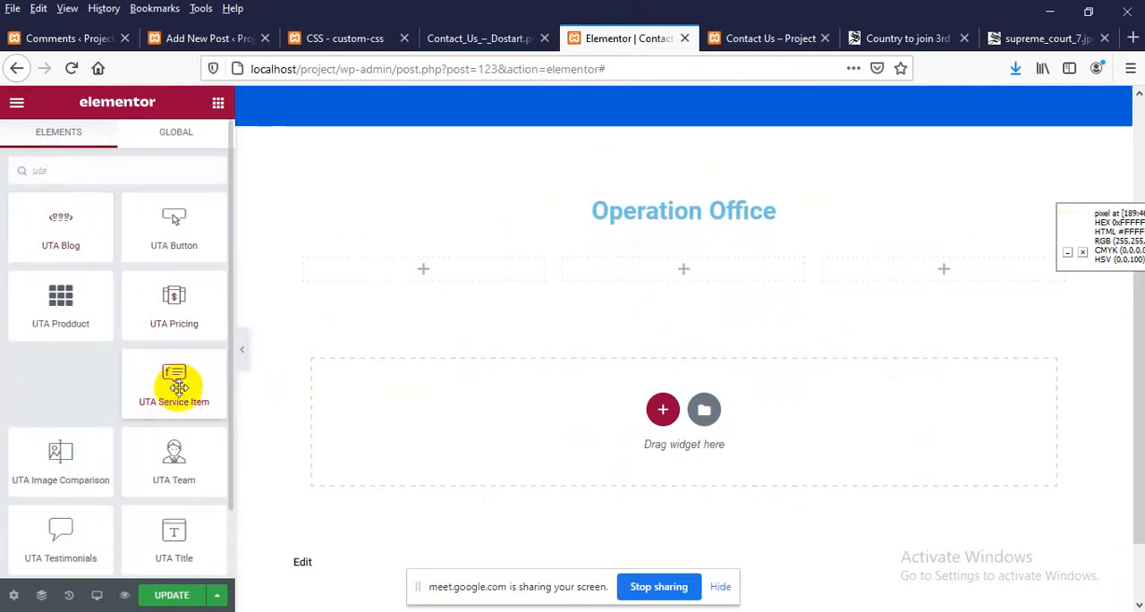
pyautogui.moveTo(178, 385); pyautogui.dragTo(429, 272)
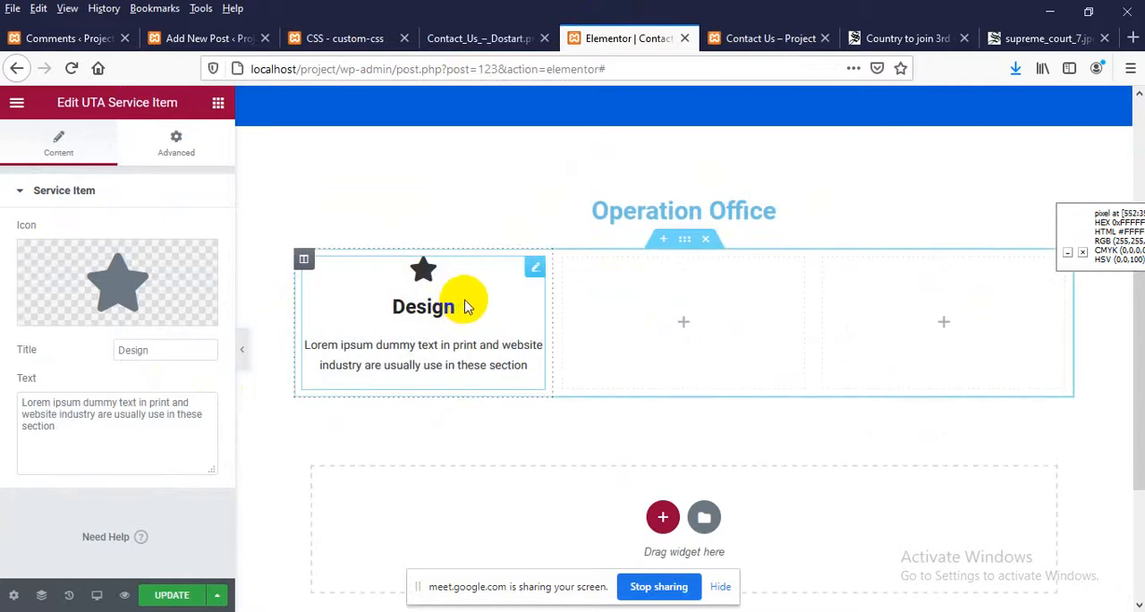
# Replace the service item's star icon with the hollow-centred map marker from the icon library, following the Contact Us design
pyautogui.click(467, 40)
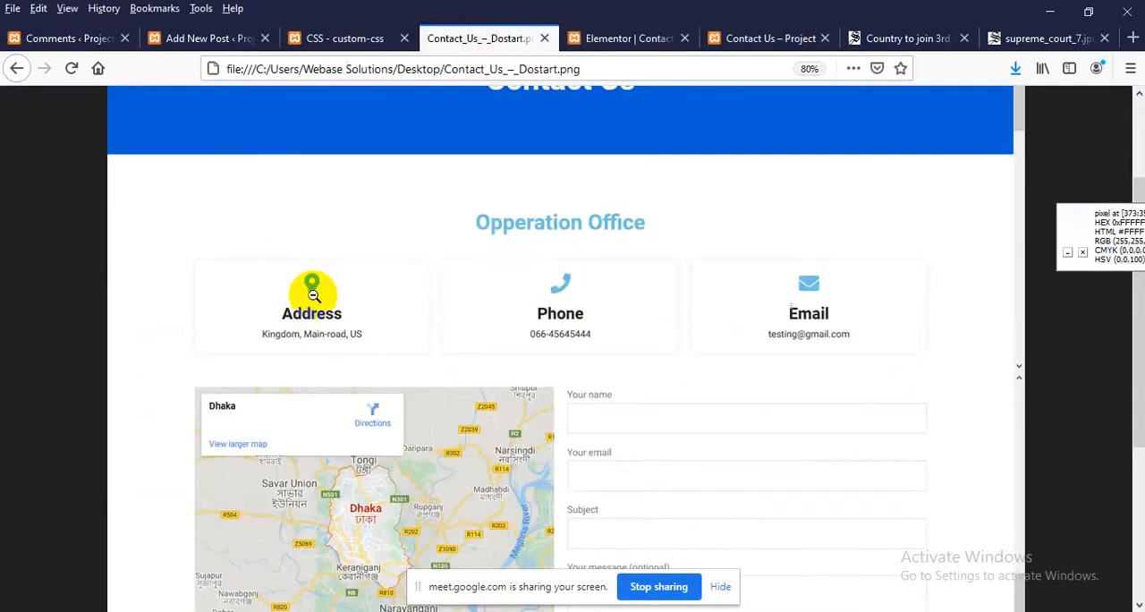
pyautogui.click(602, 38)
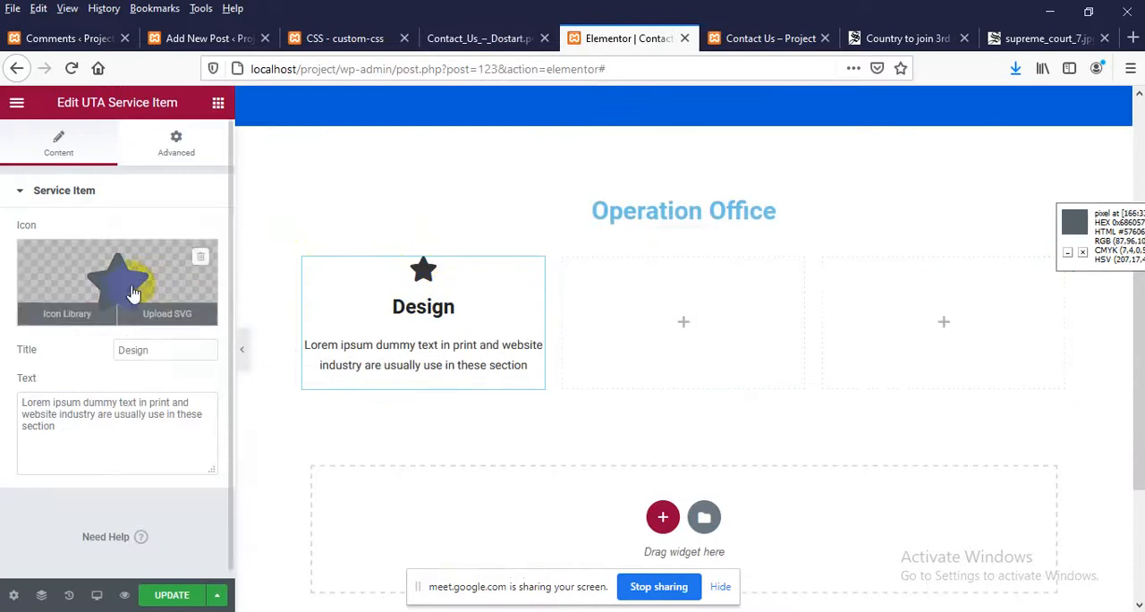
pyautogui.click(132, 292)
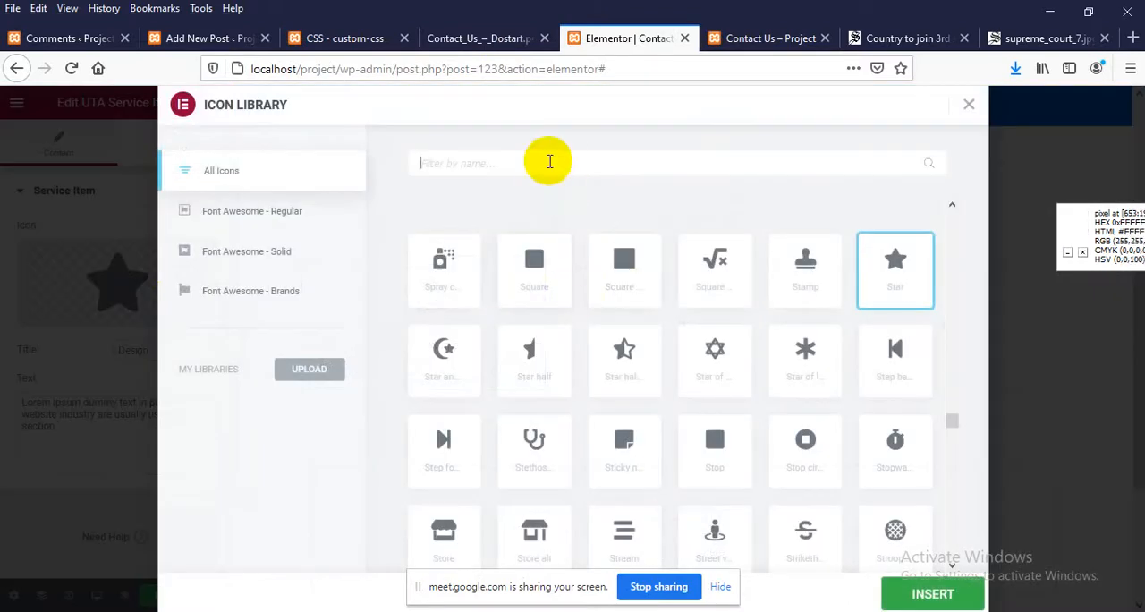
pyautogui.write('map')
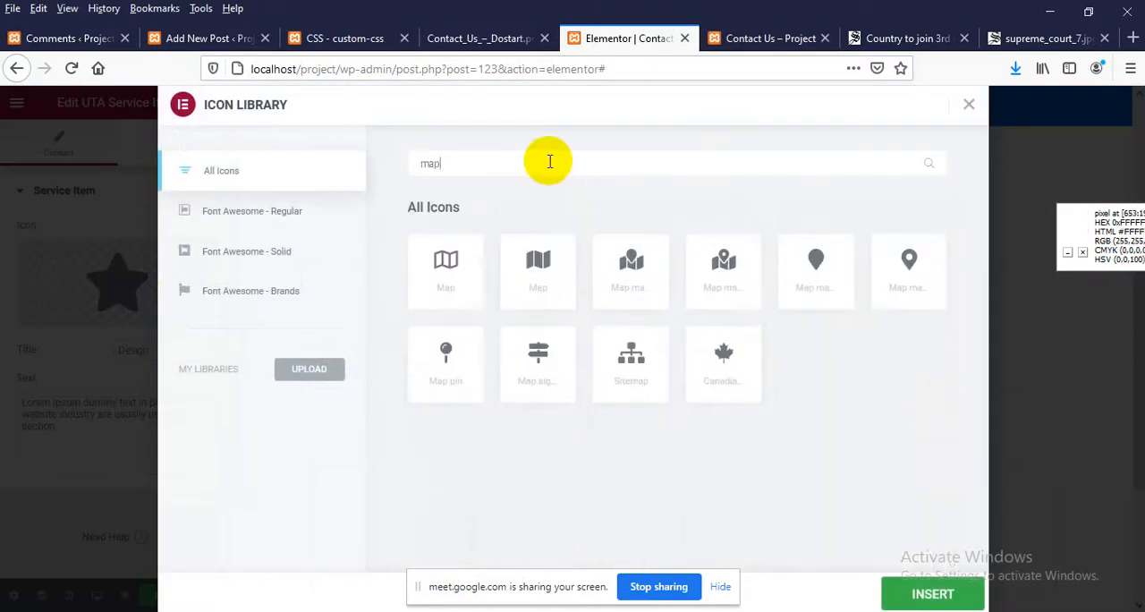
pyautogui.click(902, 268)
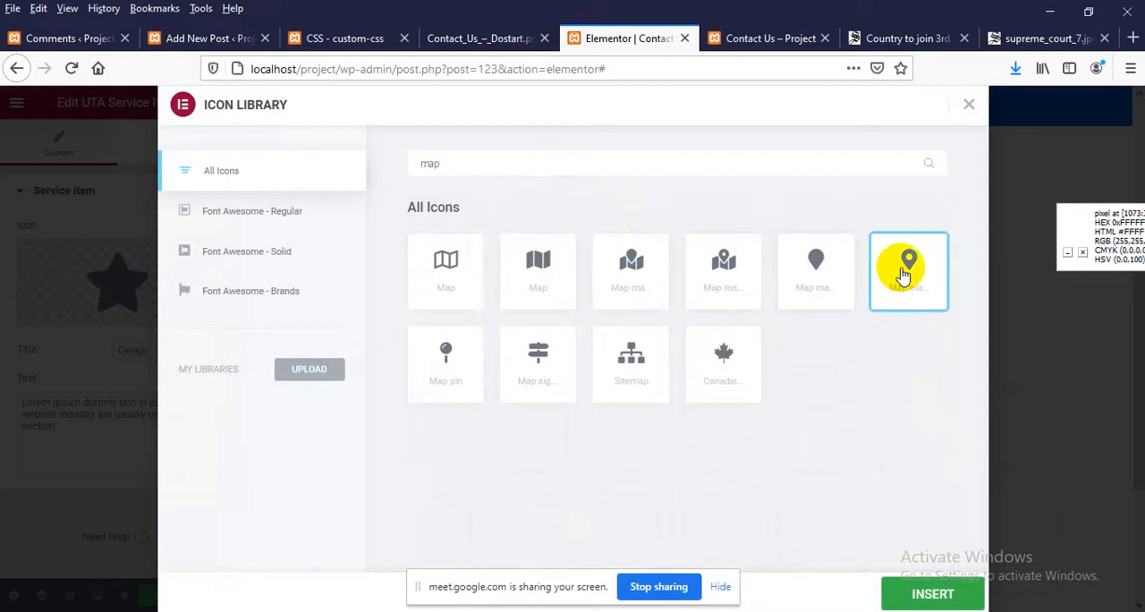
pyautogui.click(917, 590)
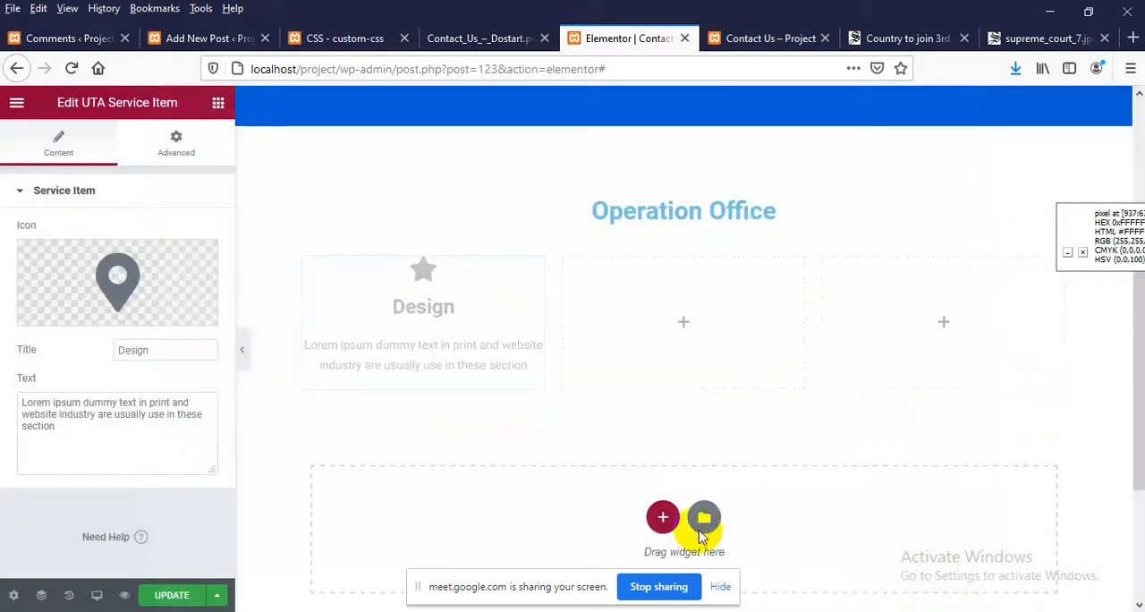
# Set the service item's title to "Address" and replace its placeholder text with the office address shown in the design
pyautogui.moveTo(174, 348); pyautogui.dragTo(41, 340)
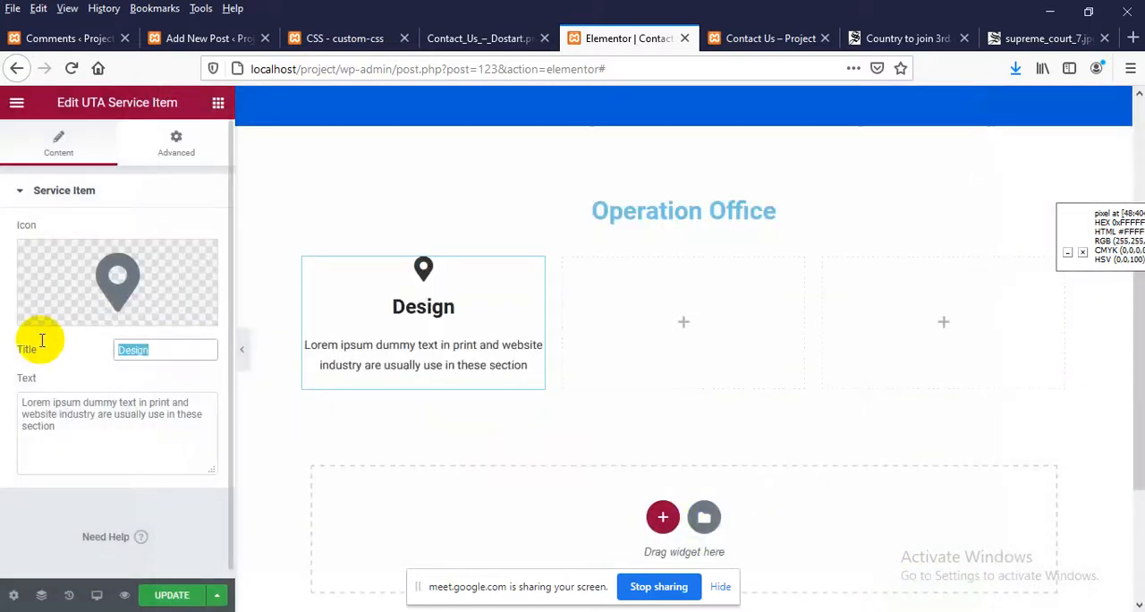
pyautogui.write('Address')
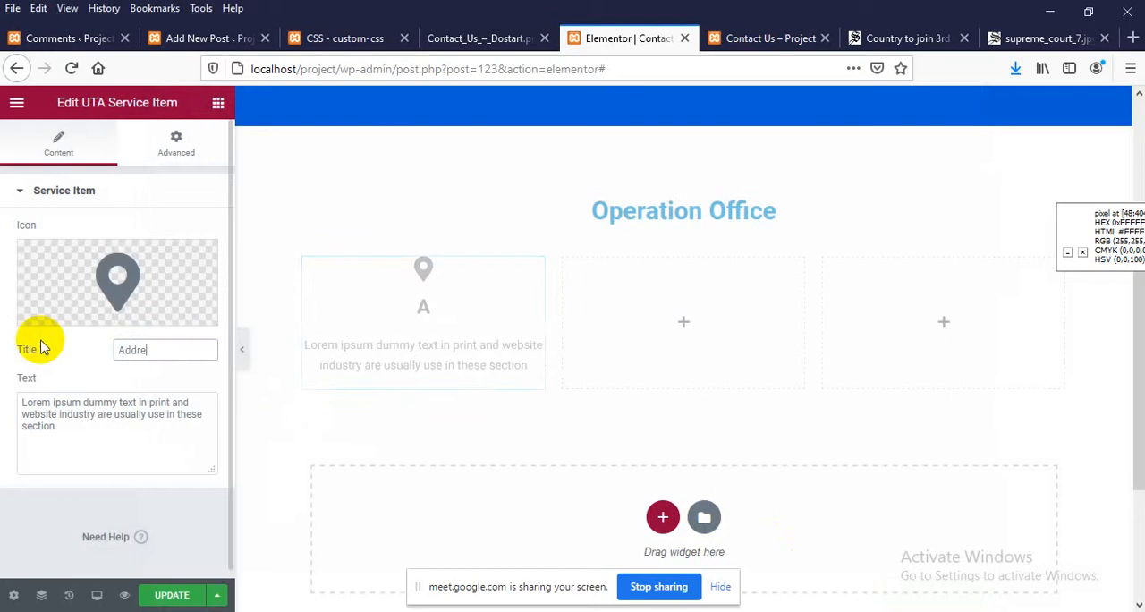
pyautogui.click(450, 38)
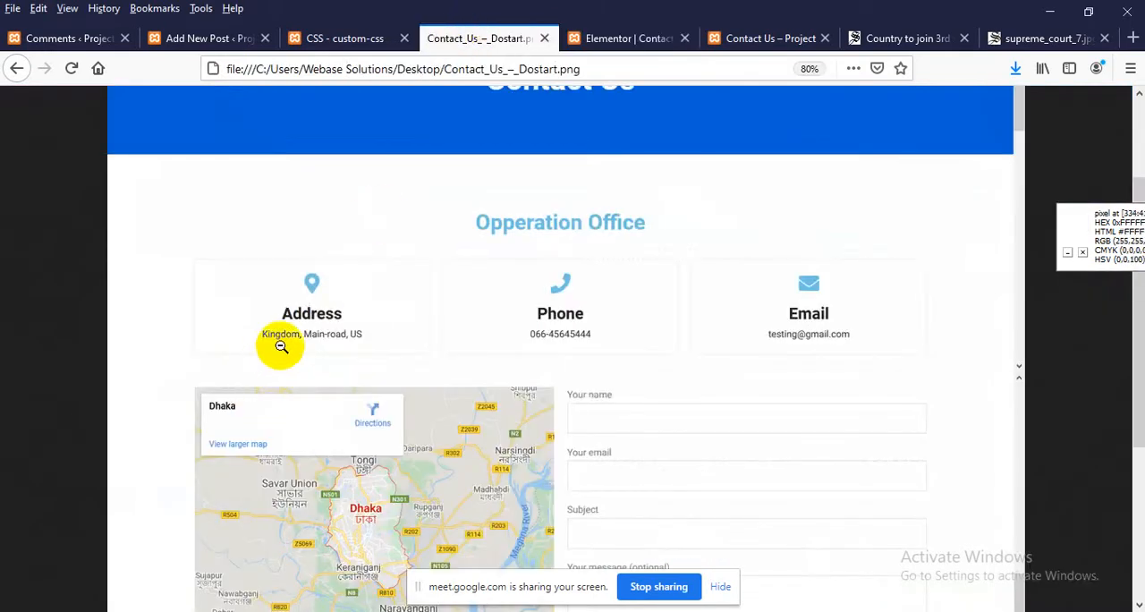
pyautogui.click(590, 38)
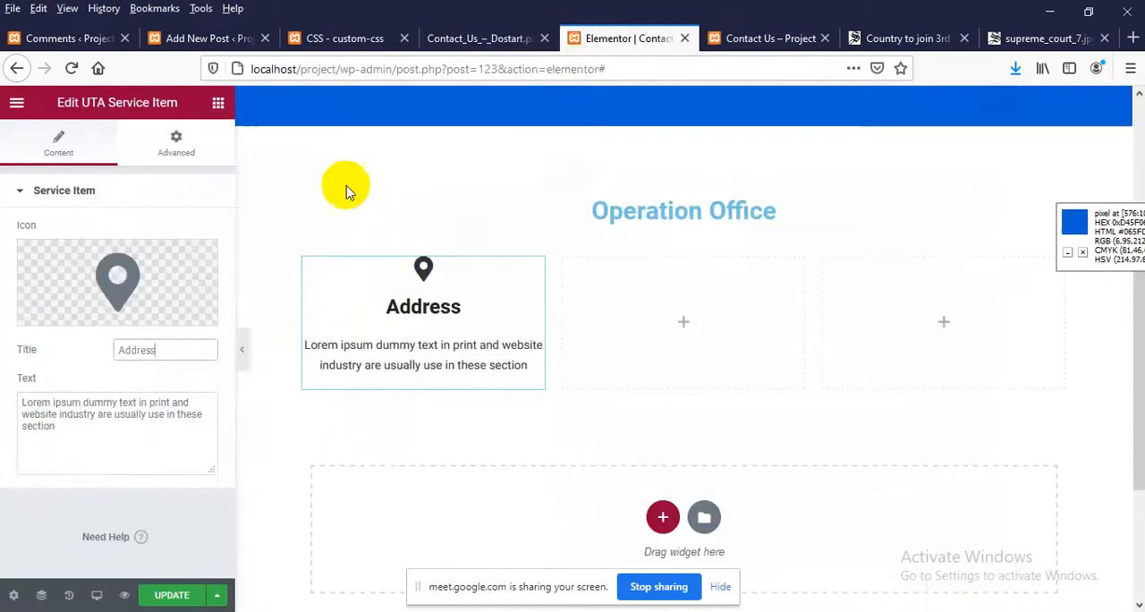
pyautogui.doubleClick(58, 436)
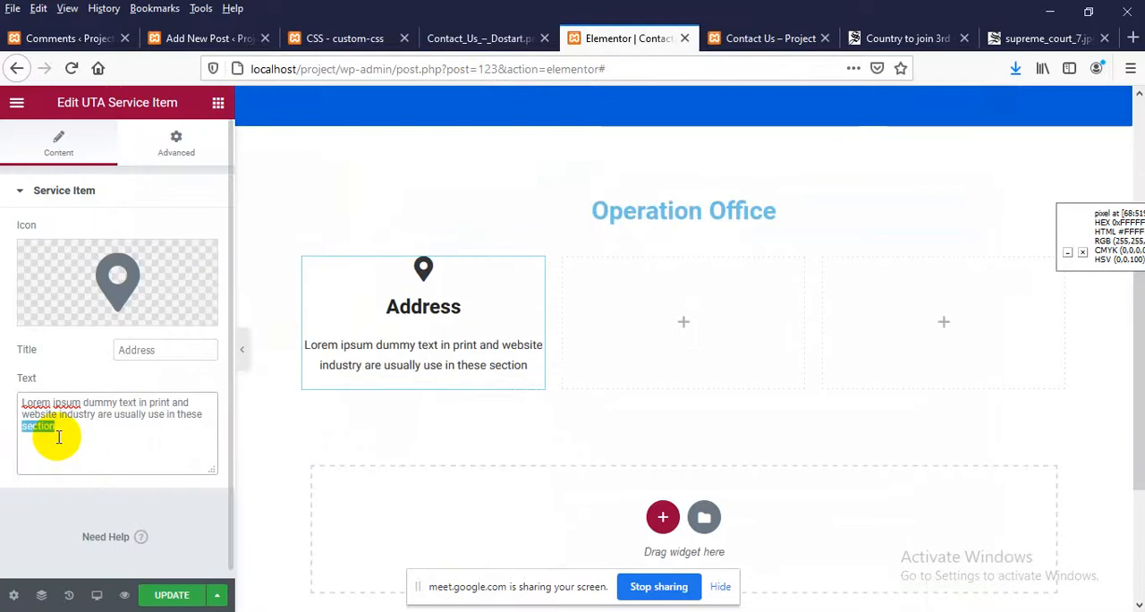
pyautogui.hotkey('ctrl', 'a')
pyautogui.write('King')
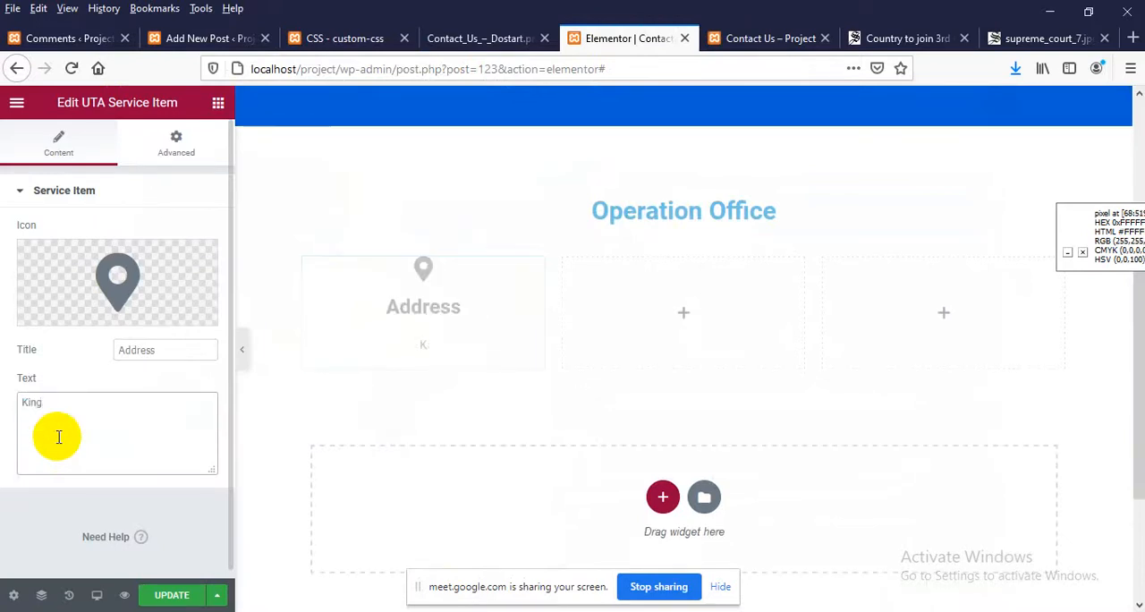
pyautogui.write('dom')
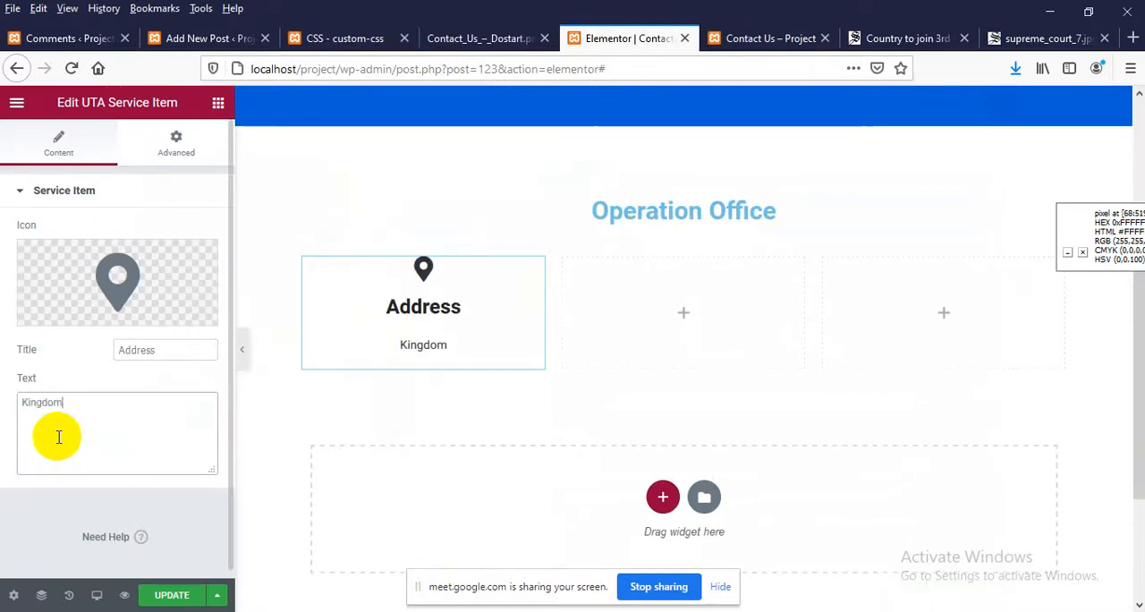
pyautogui.write(', main ')
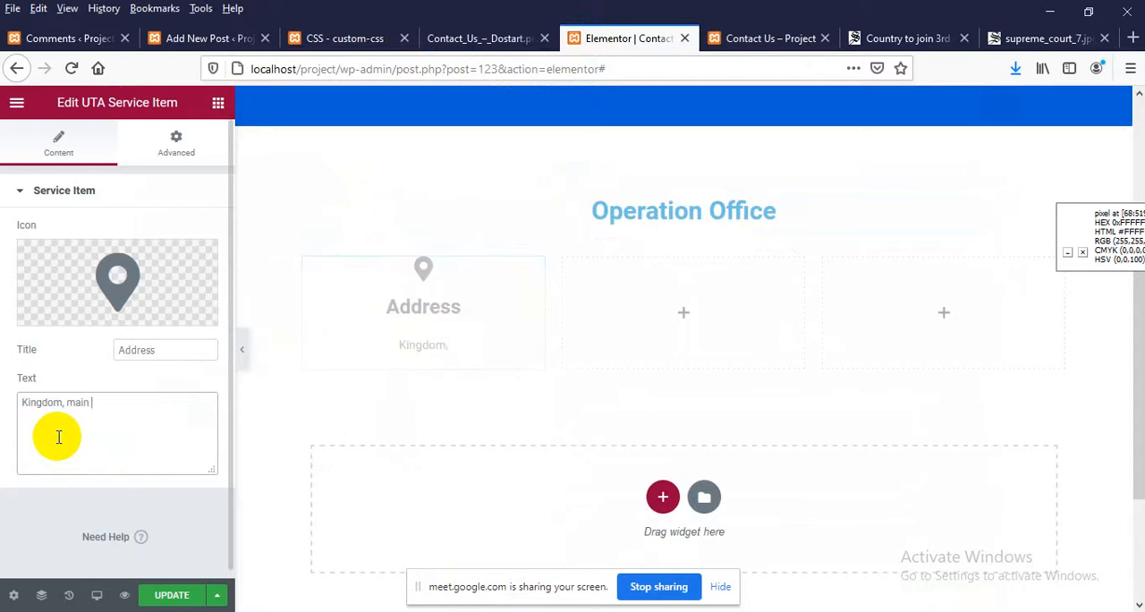
pyautogui.write('road , US')
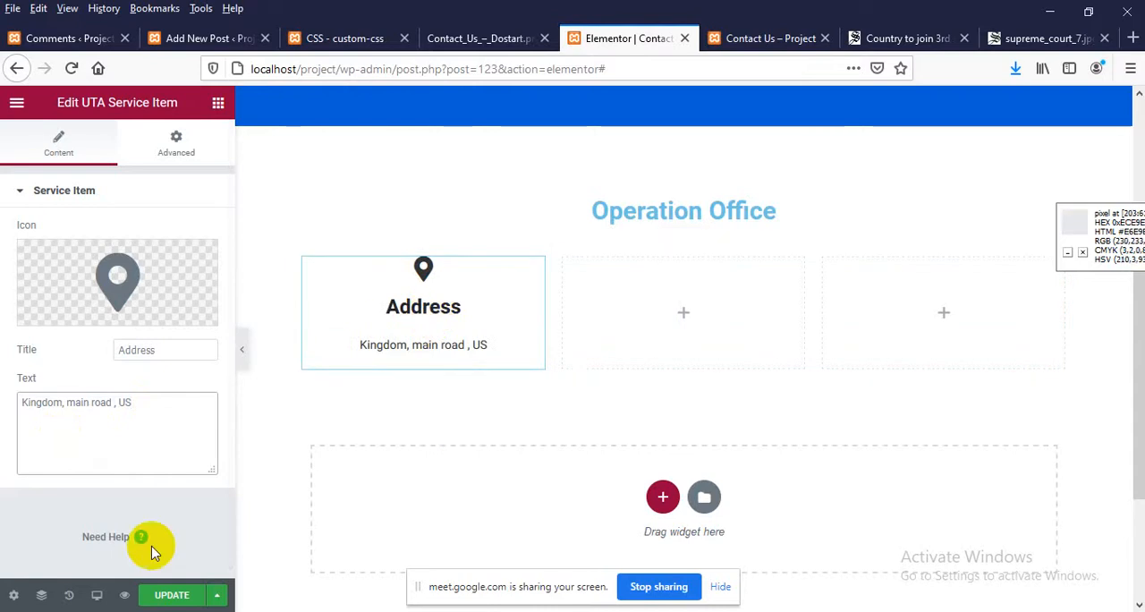
# Compare the Address item with the design, assign it the CSS class contact_text, and update the page
pyautogui.click(458, 38)
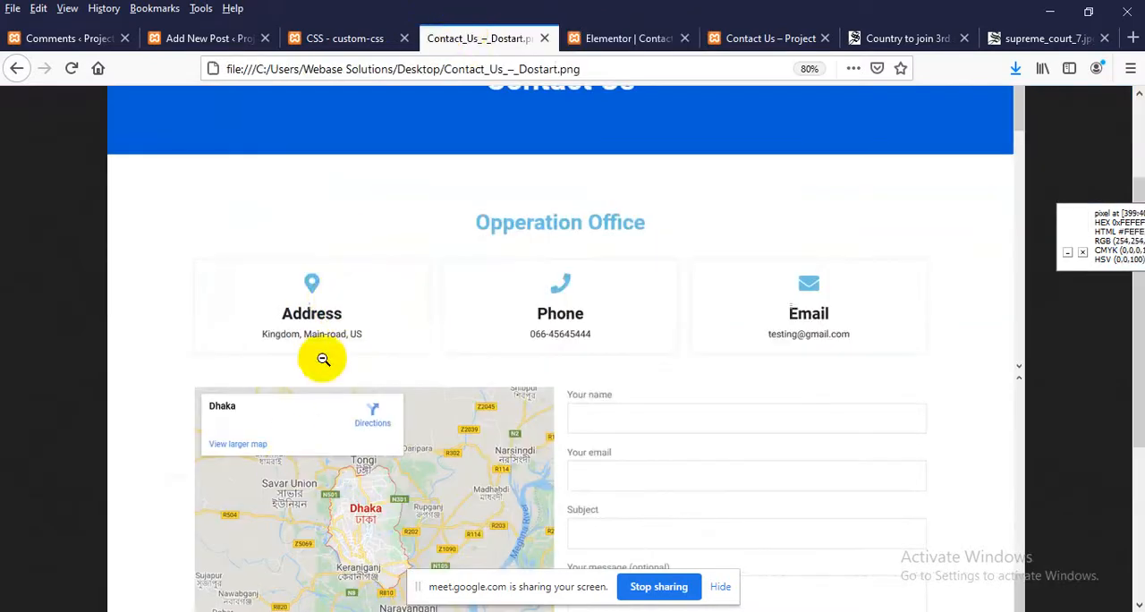
pyautogui.click(623, 36)
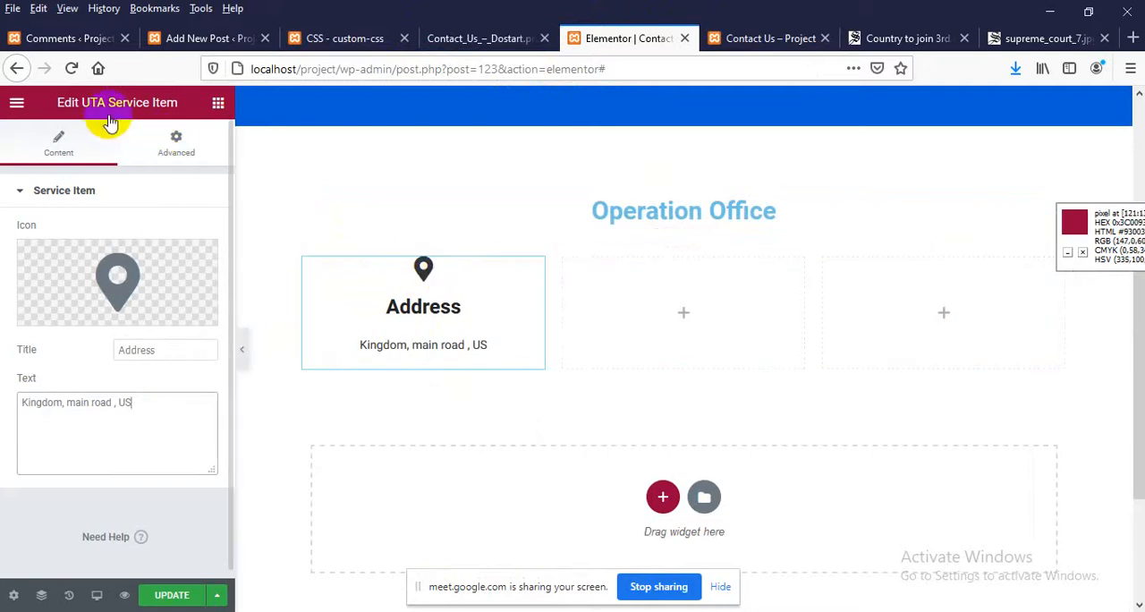
pyautogui.click(177, 143)
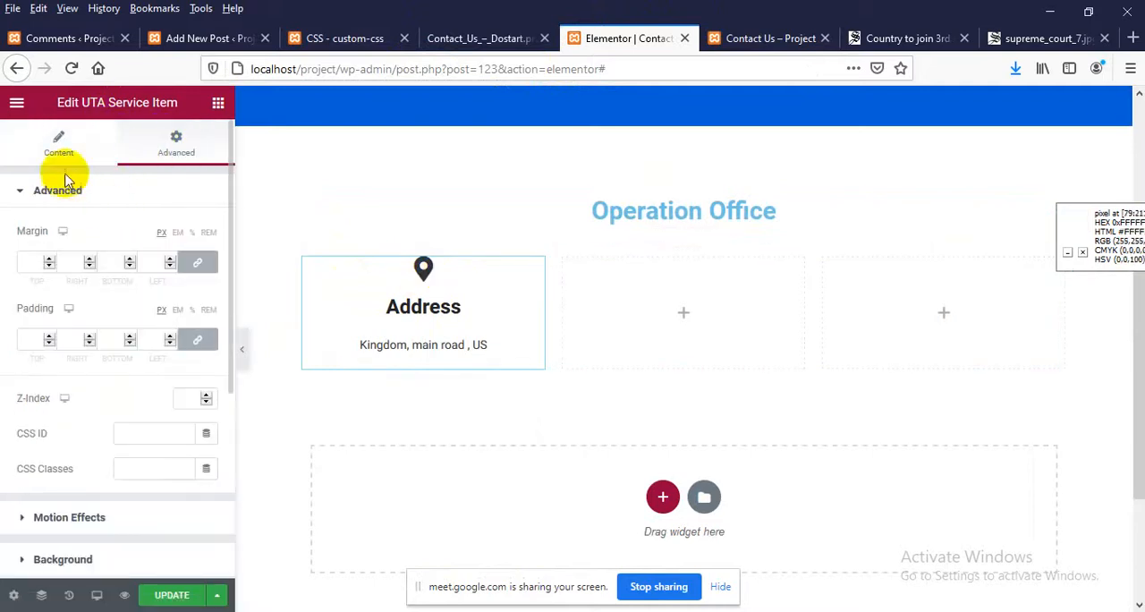
pyautogui.click(59, 147)
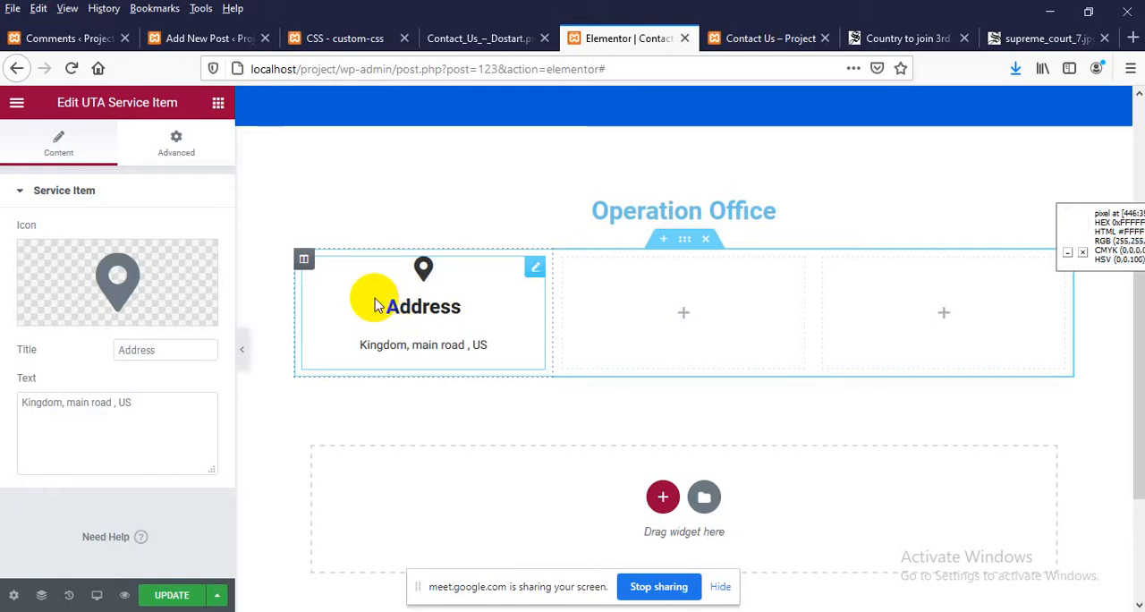
pyautogui.click(156, 153)
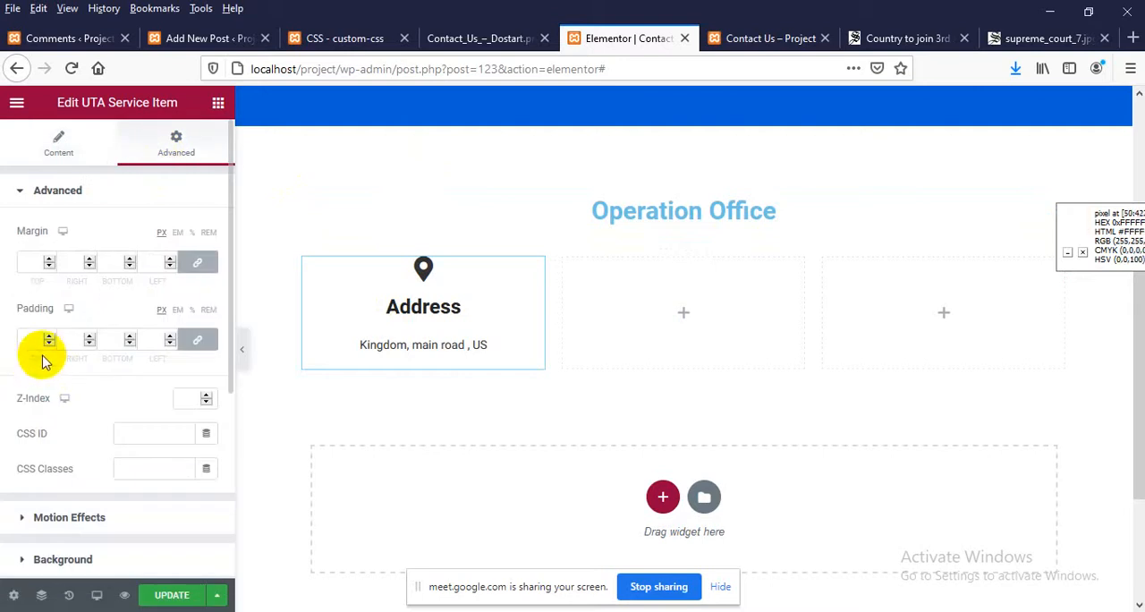
pyautogui.scroll(-1, 115, 452)
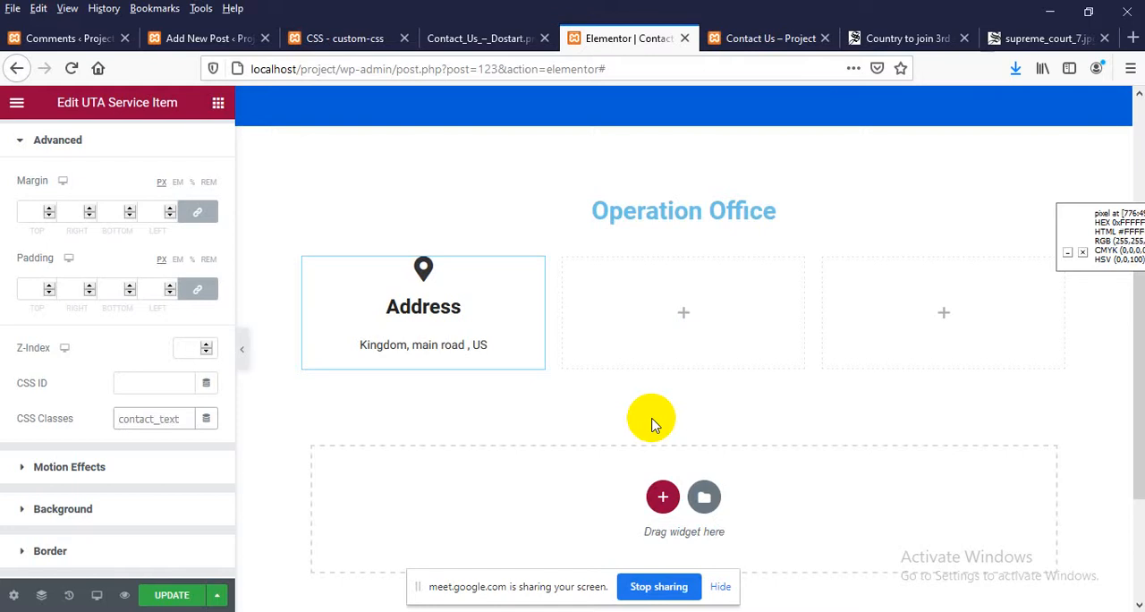
pyautogui.doubleClick(129, 420)
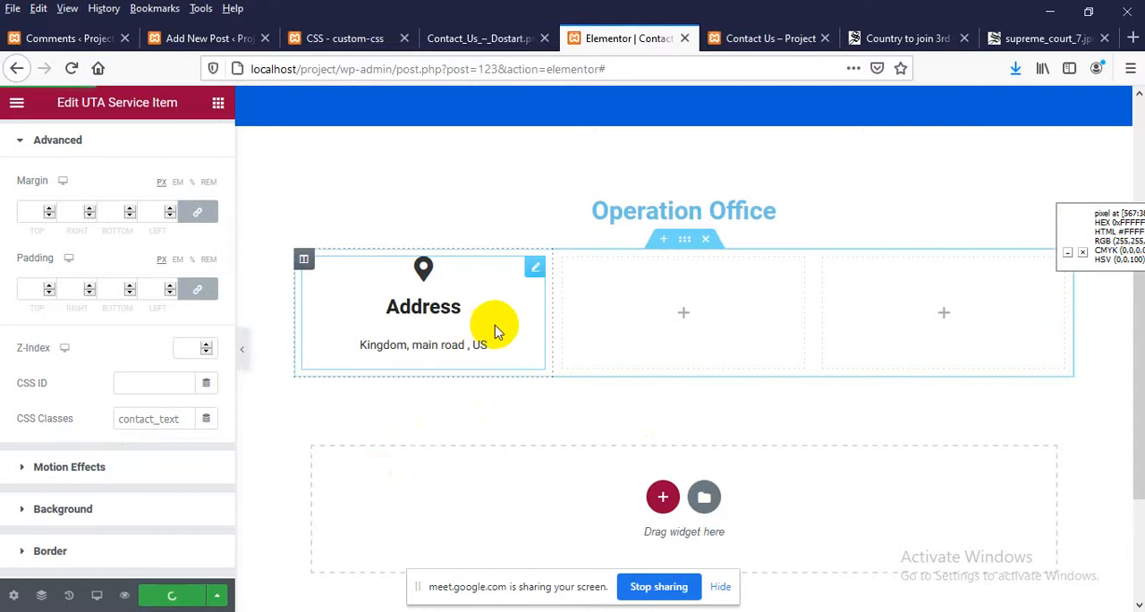
# Reload the live Contact Us page, compare its Address item with the design image, and return to the Elementor editor
pyautogui.click(778, 38)
pyautogui.rightClick(316, 251)
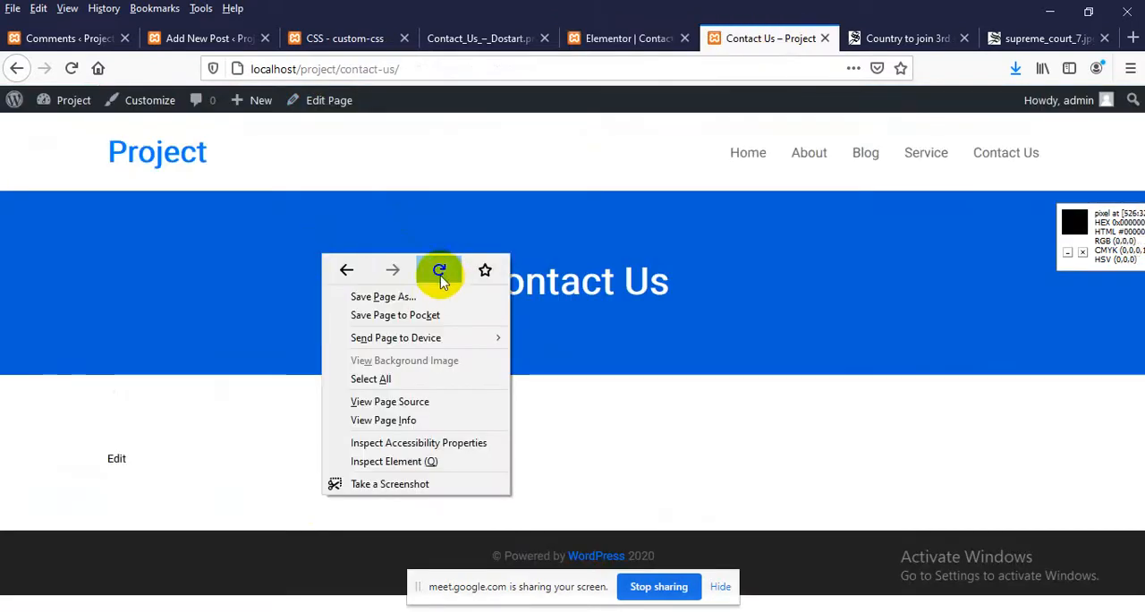
pyautogui.click(439, 268)
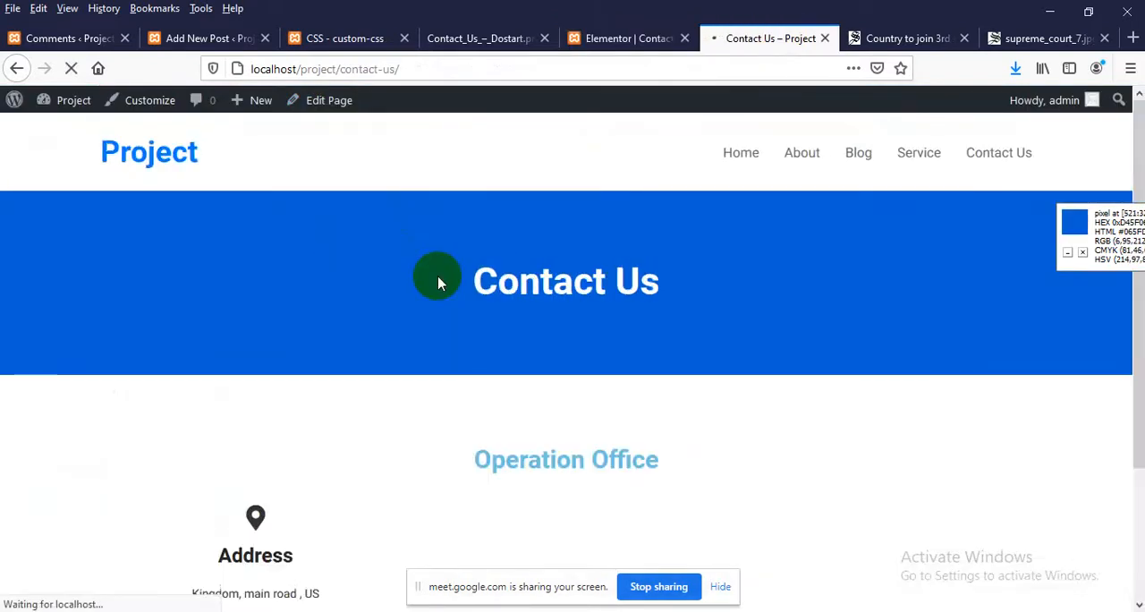
pyautogui.scroll(-3, 429, 298)
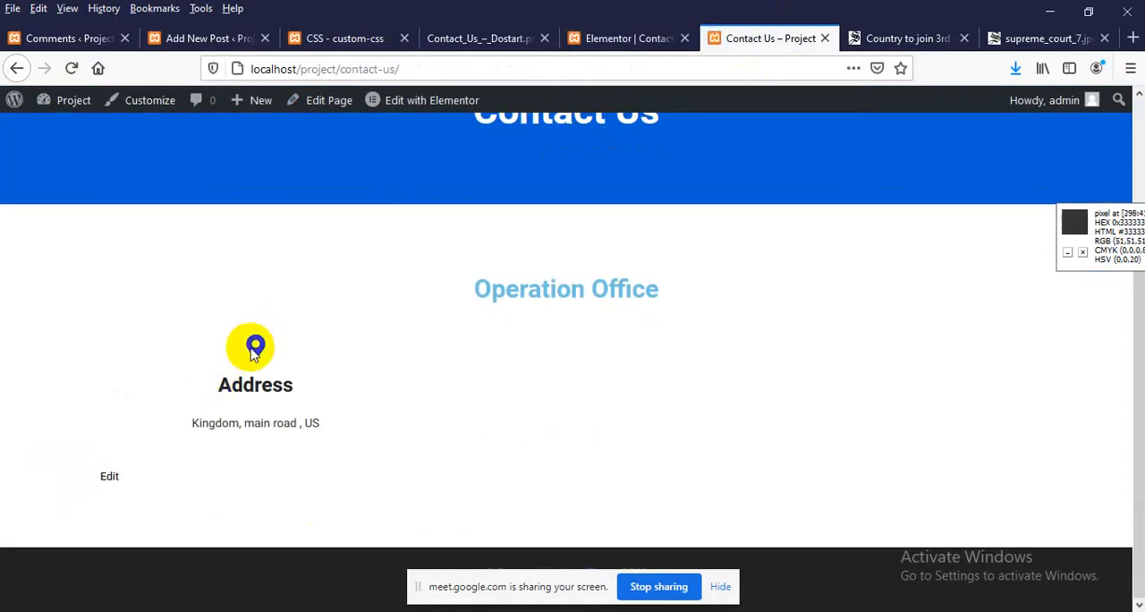
pyautogui.click(468, 37)
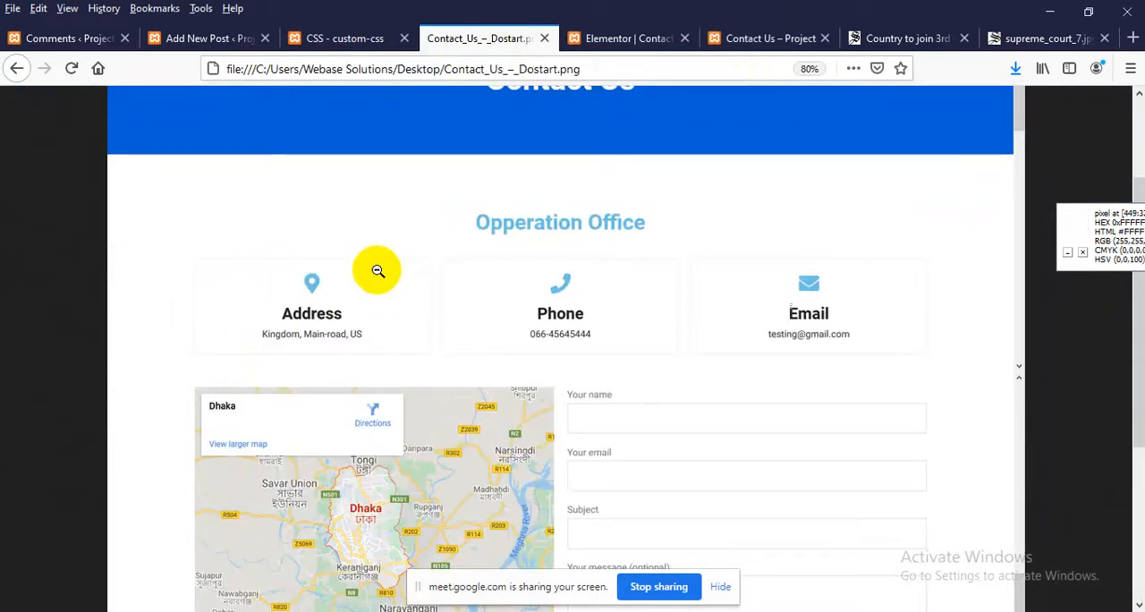
pyautogui.click(590, 38)
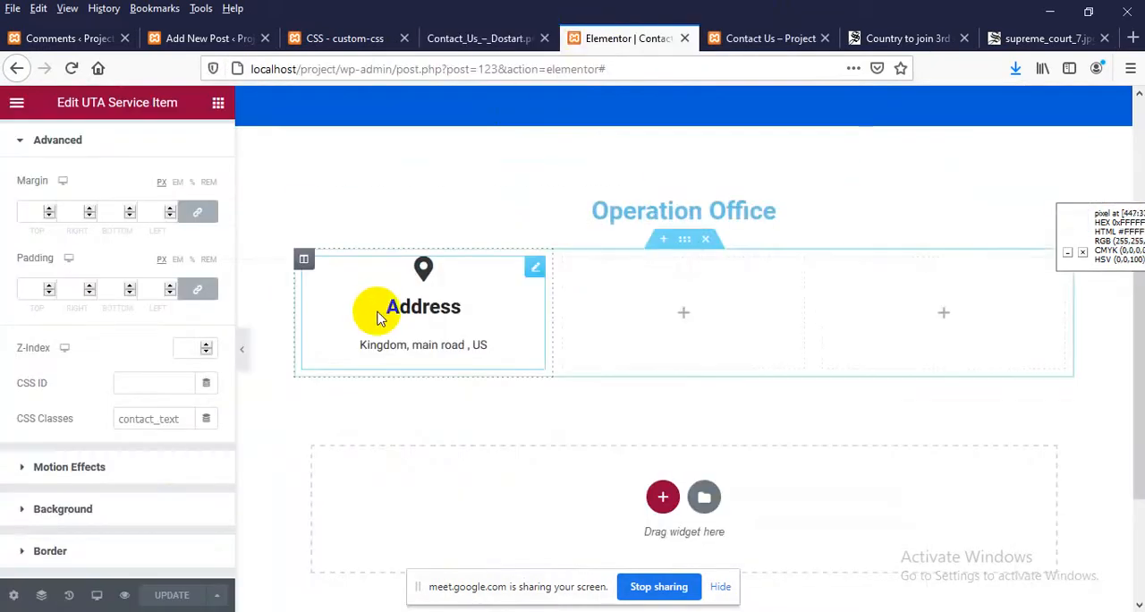
# Enable a box shadow on the Address service item in its advanced border settings
pyautogui.scroll(-1, 102, 346)
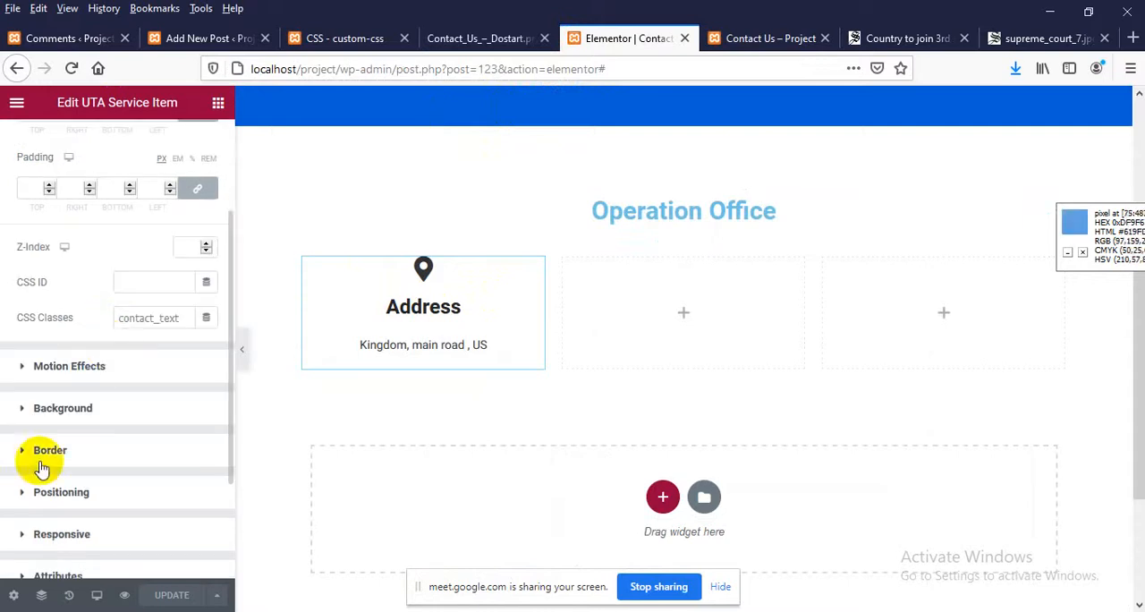
pyautogui.scroll(-1, 42, 467)
pyautogui.click(56, 375)
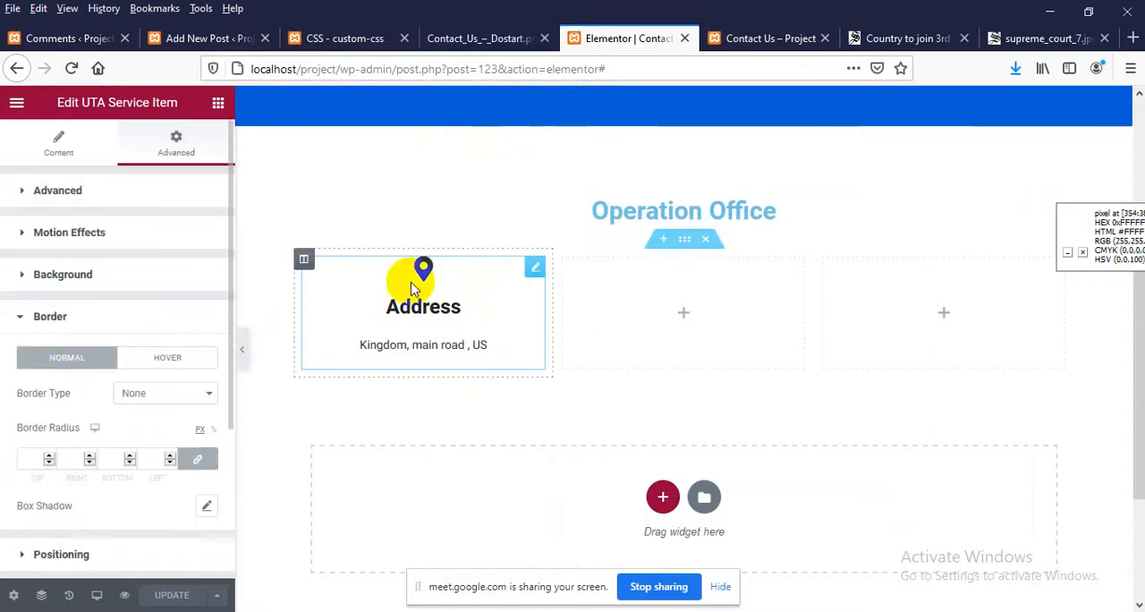
pyautogui.click(533, 267)
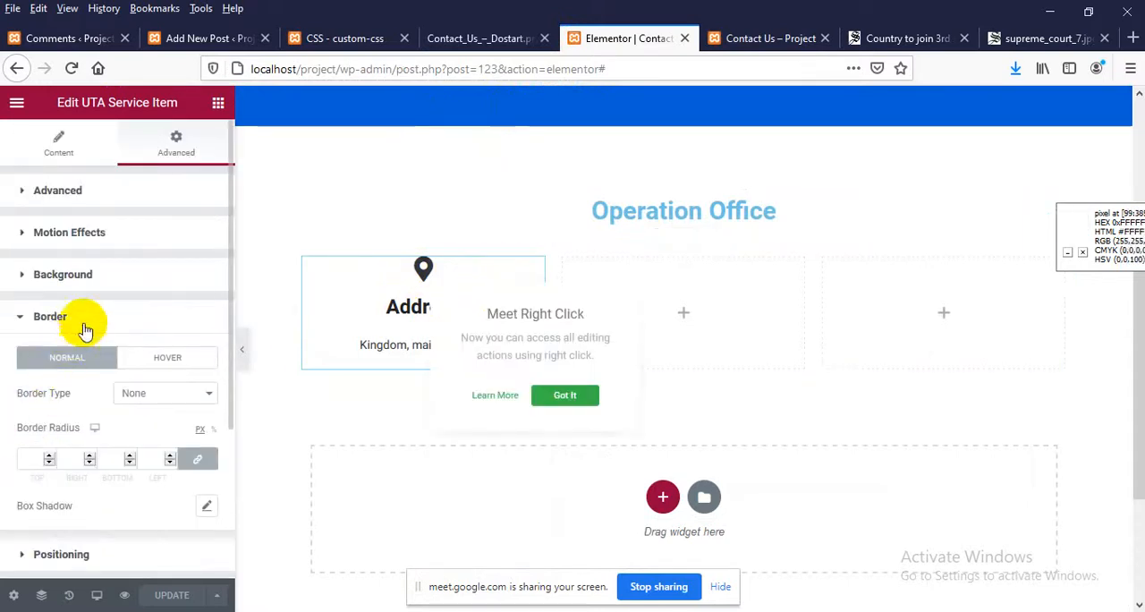
pyautogui.scroll(-3, 71, 345)
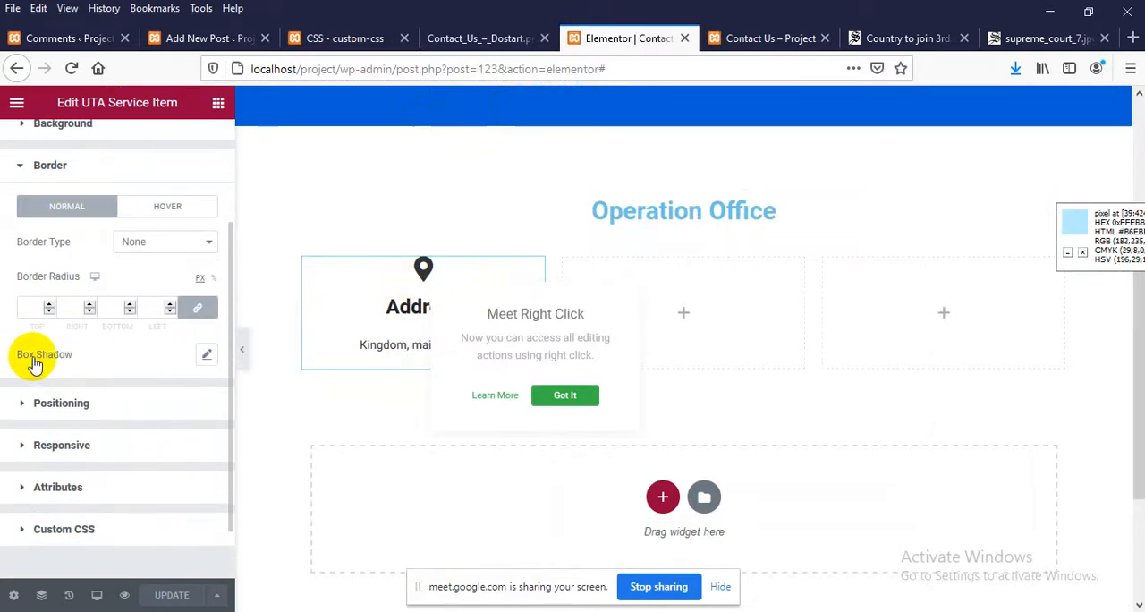
pyautogui.click(207, 356)
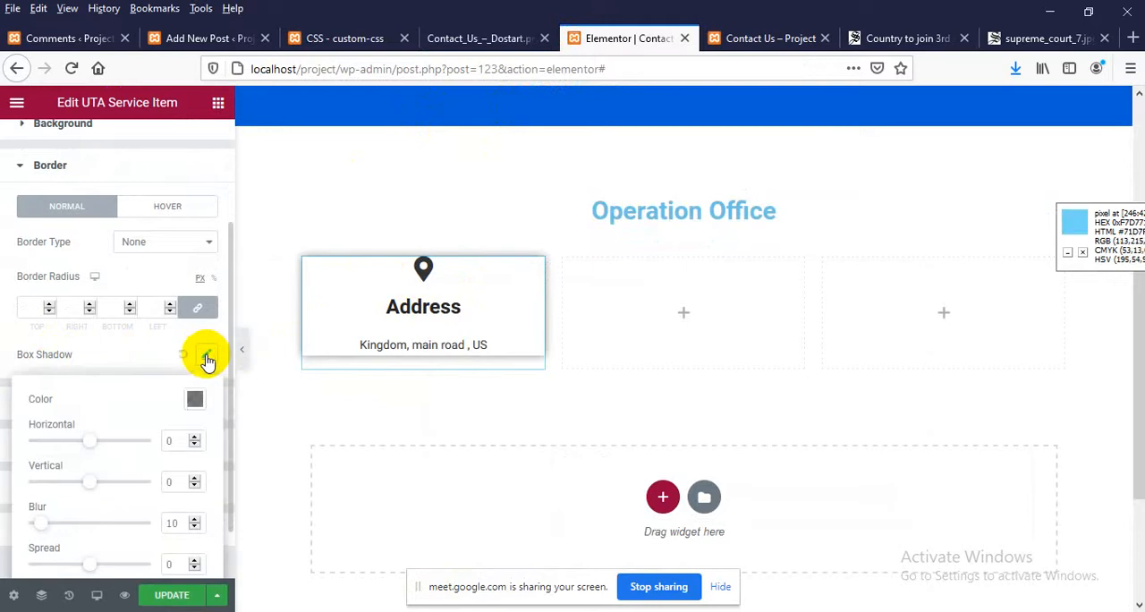
pyautogui.scroll(-2, 69, 375)
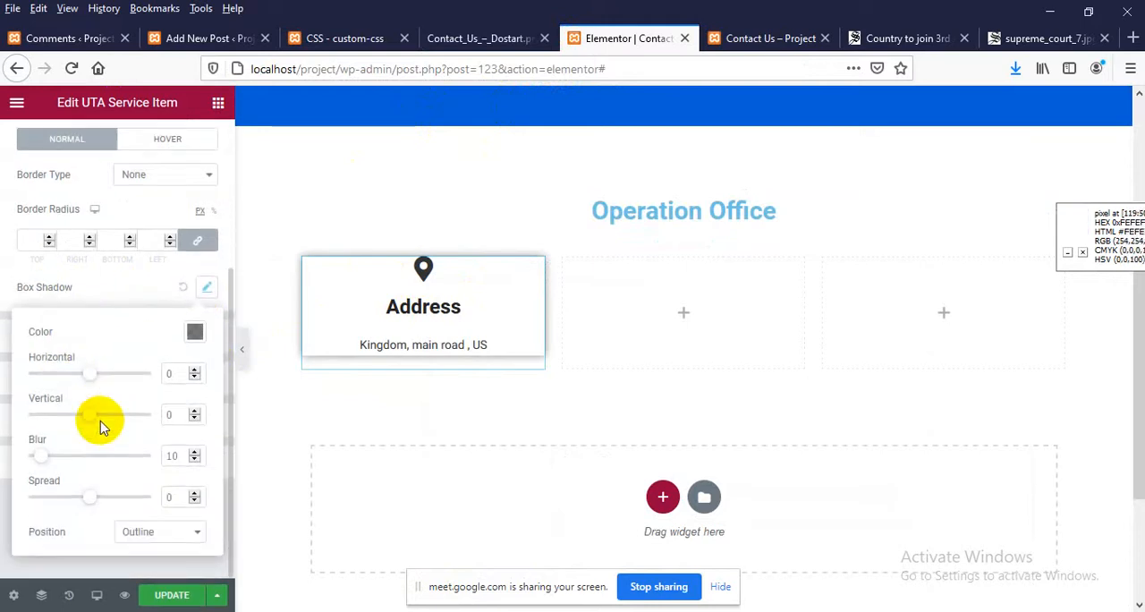
# Set the box shadow's colour to full opacity, try the colour code ddd, and update the page
pyautogui.click(195, 335)
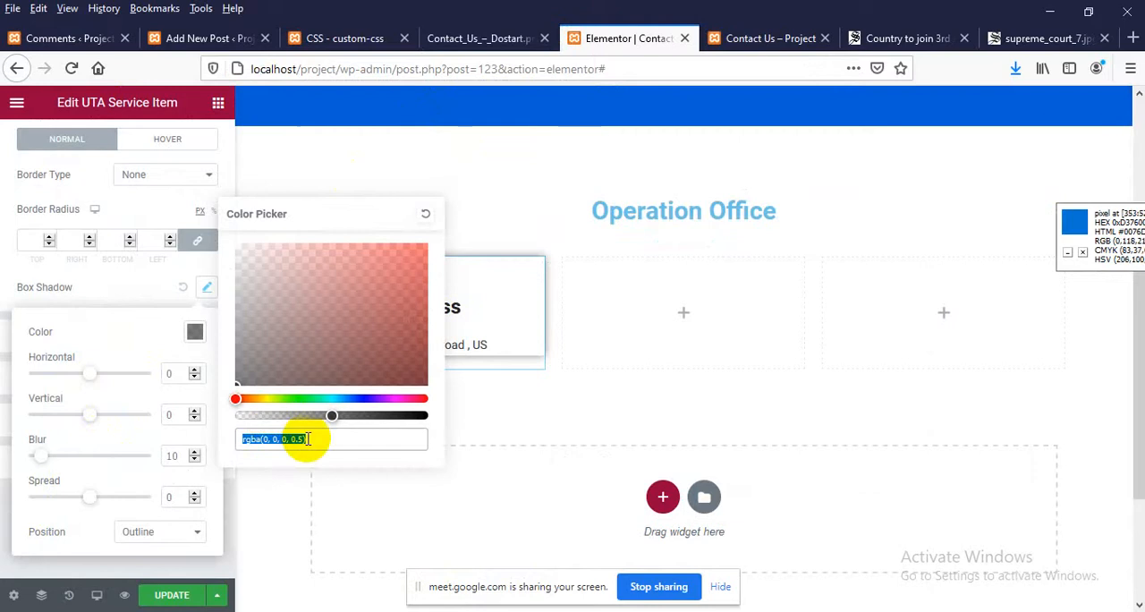
pyautogui.moveTo(328, 416); pyautogui.dragTo(422, 419)
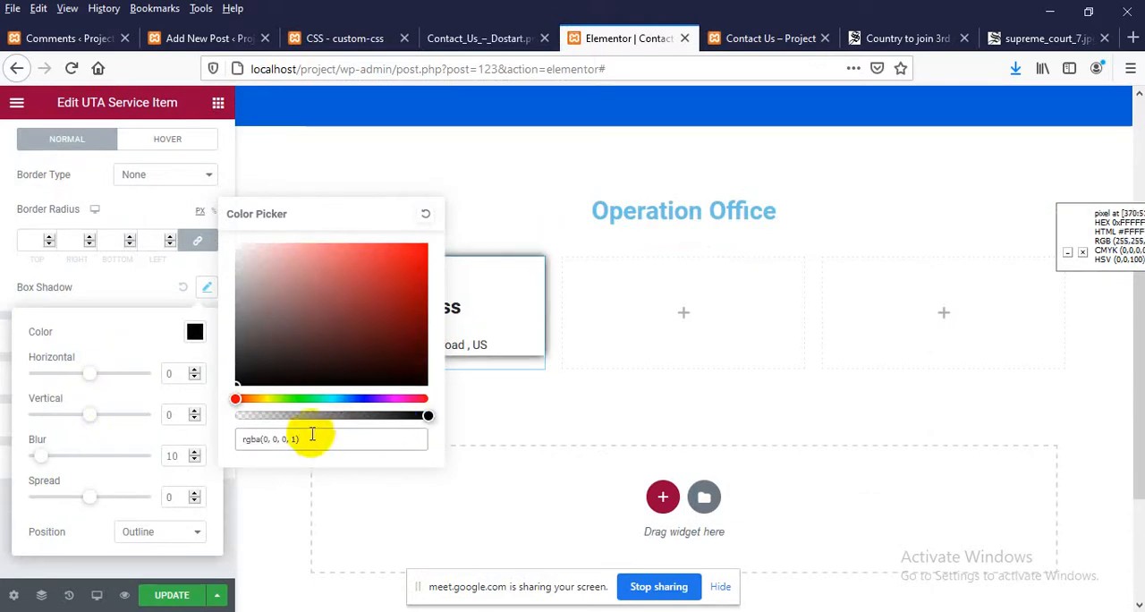
pyautogui.moveTo(309, 440); pyautogui.dragTo(130, 442)
pyautogui.write('ddd')
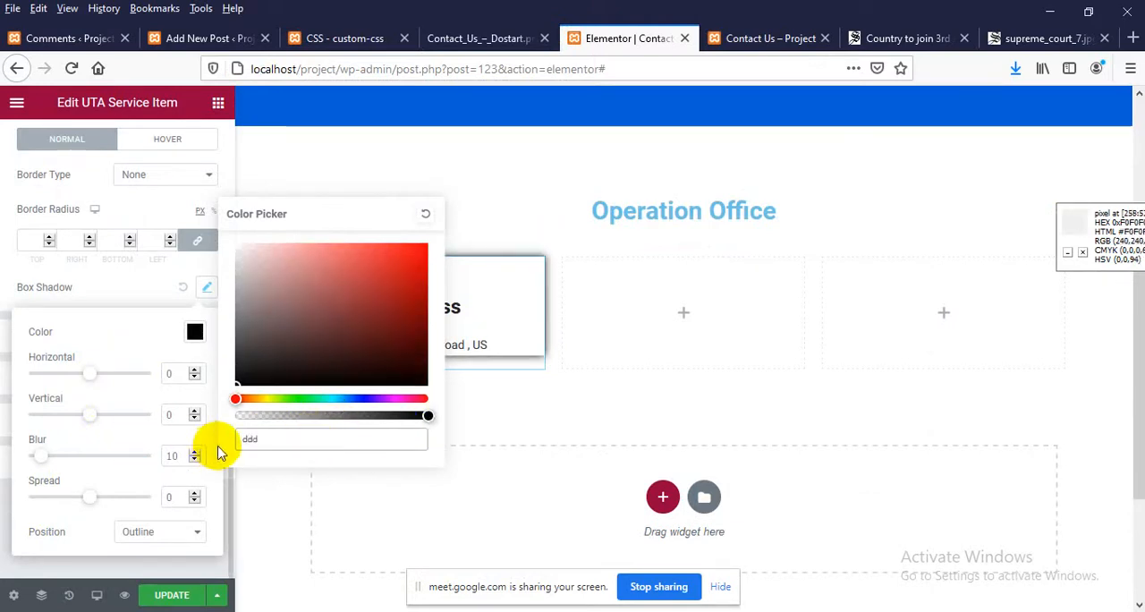
pyautogui.click(154, 590)
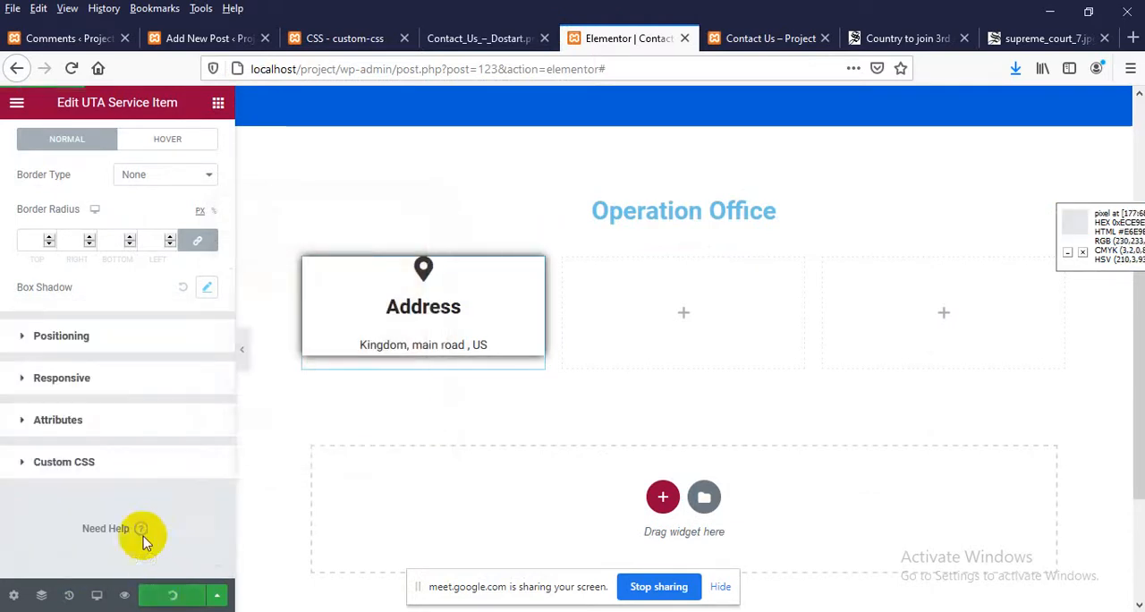
# Reload the live Contact Us page, check the Address box's shadow, and return to the Elementor editor
pyautogui.click(740, 38)
pyautogui.rightClick(168, 259)
pyautogui.click(281, 284)
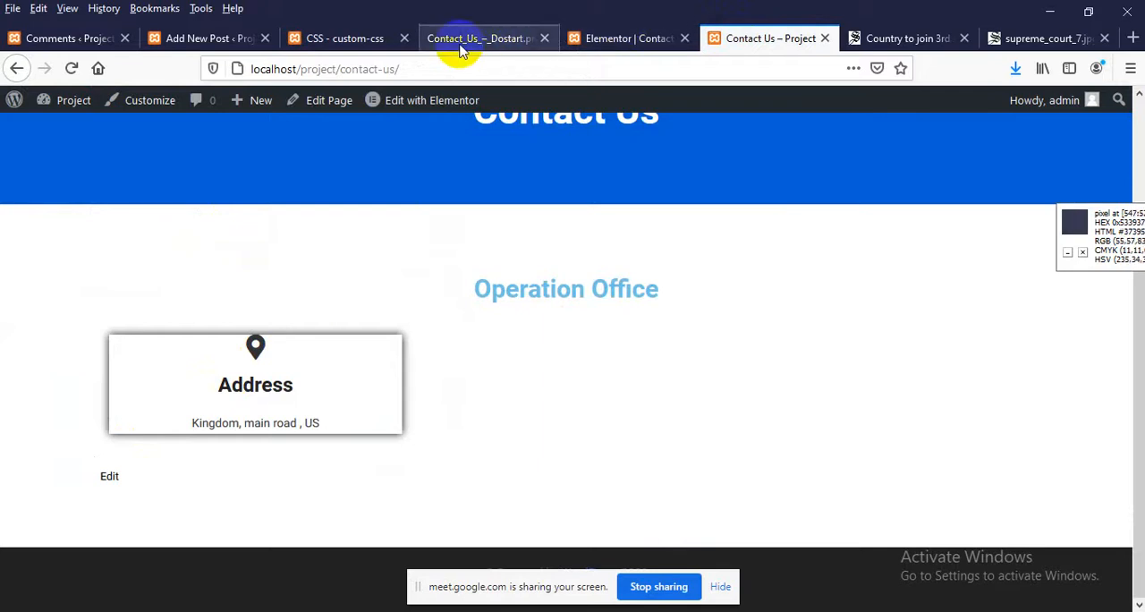
pyautogui.click(596, 41)
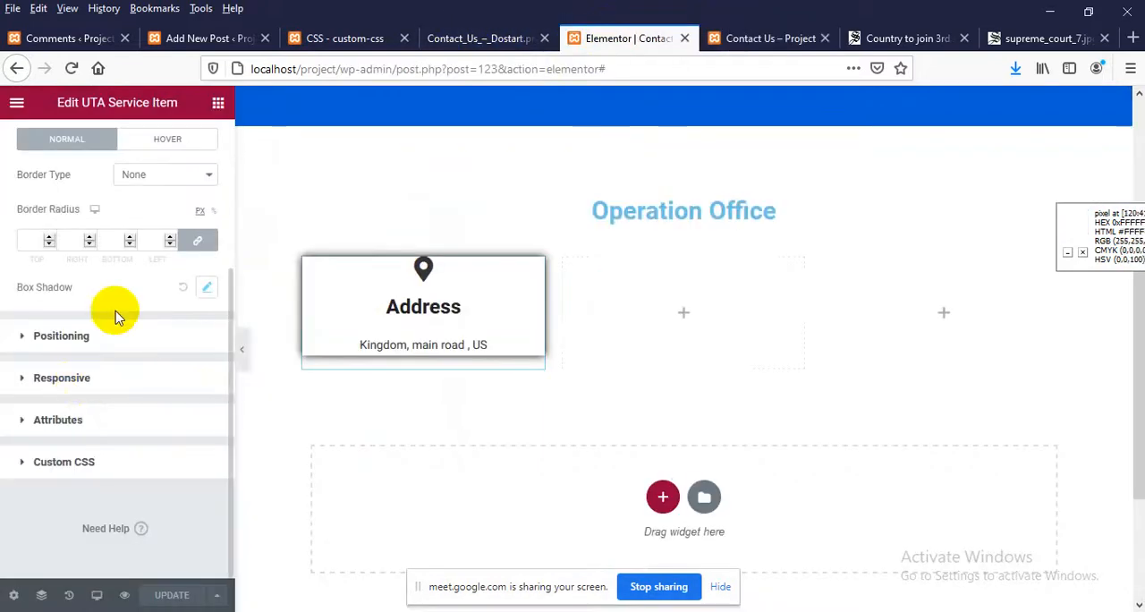
# Set the Address item's box shadow blur to 5, reduce its colour opacity to about #000000BD, and update the page
pyautogui.click(206, 287)
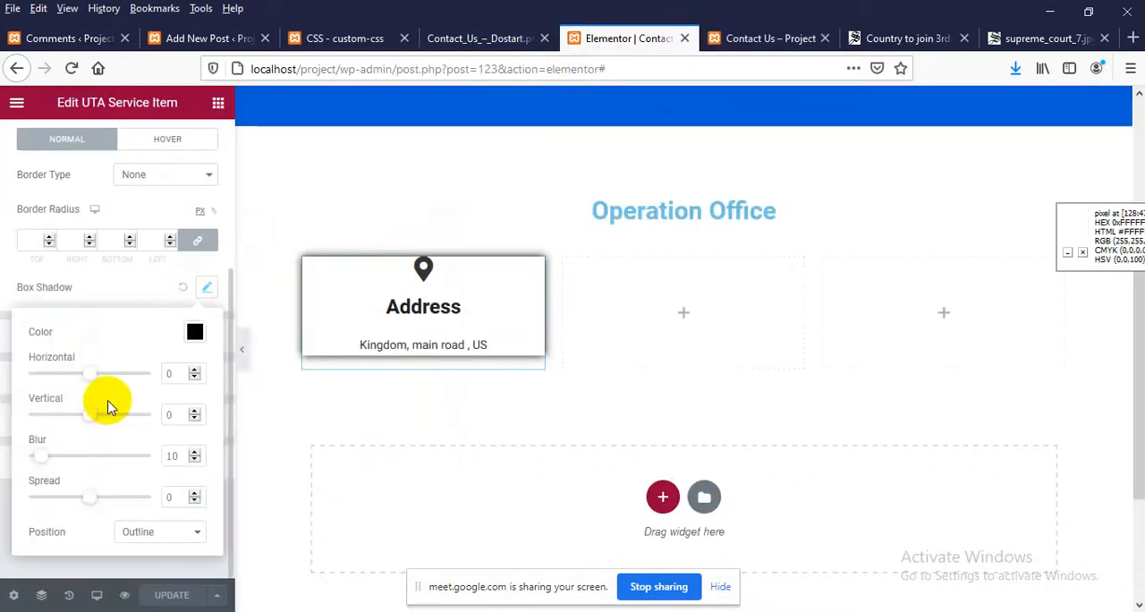
pyautogui.click(194, 460)
pyautogui.click(195, 460)
pyautogui.click(194, 460)
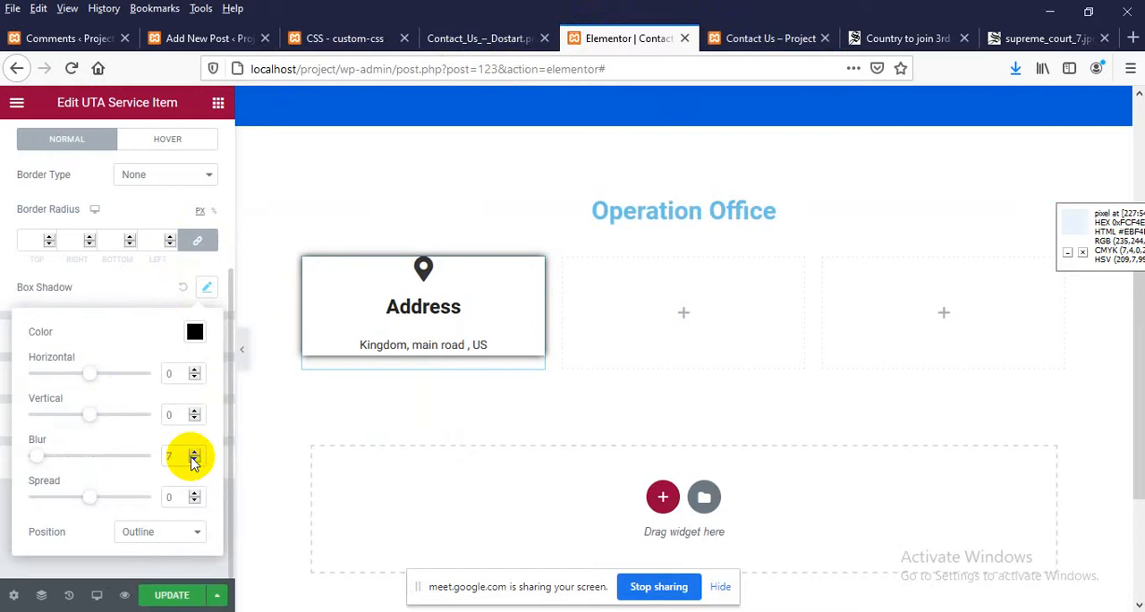
pyautogui.click(194, 460)
pyautogui.click(194, 460)
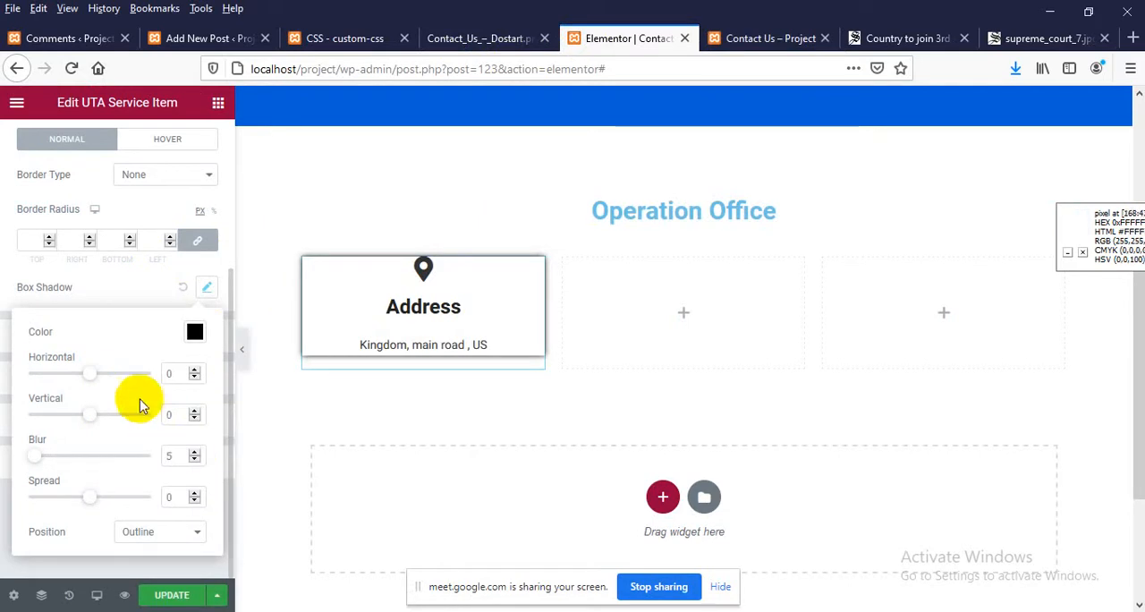
pyautogui.click(194, 332)
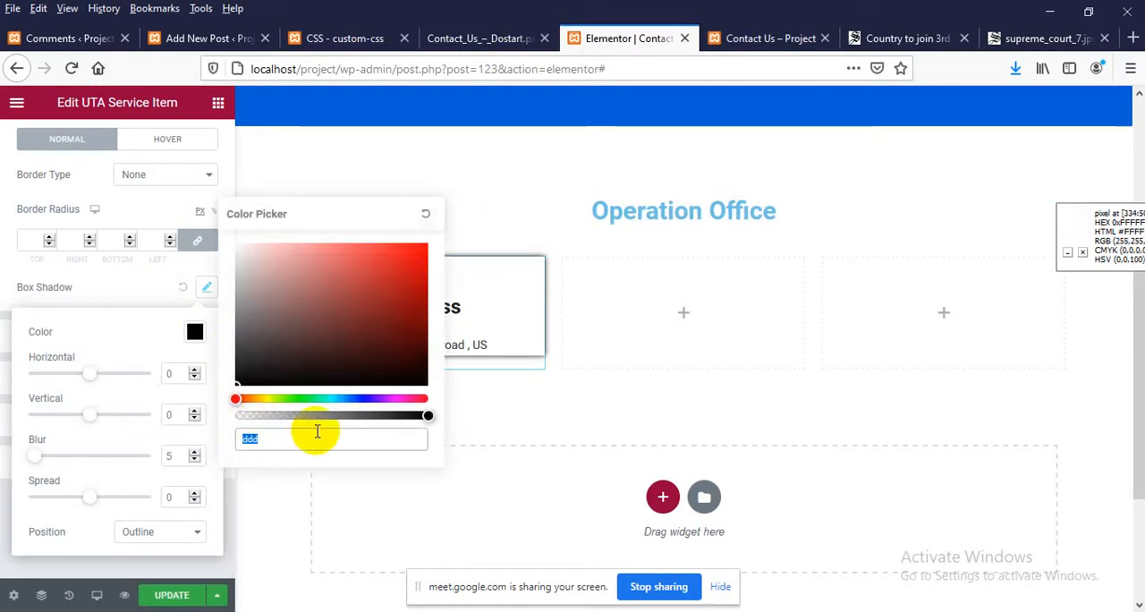
pyautogui.moveTo(425, 414); pyautogui.dragTo(370, 418)
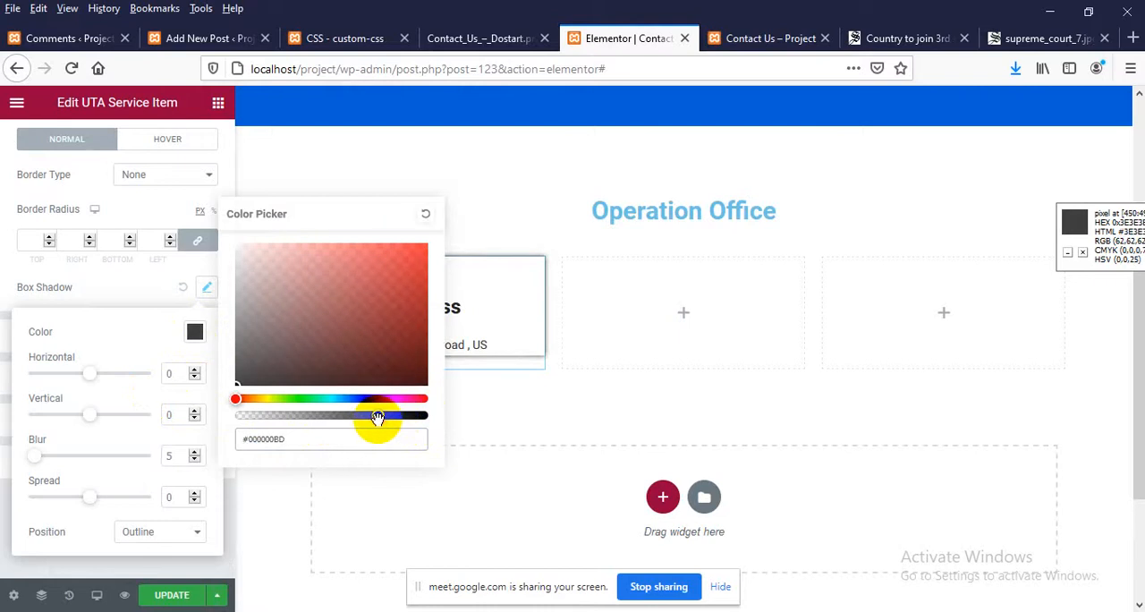
pyautogui.click(161, 594)
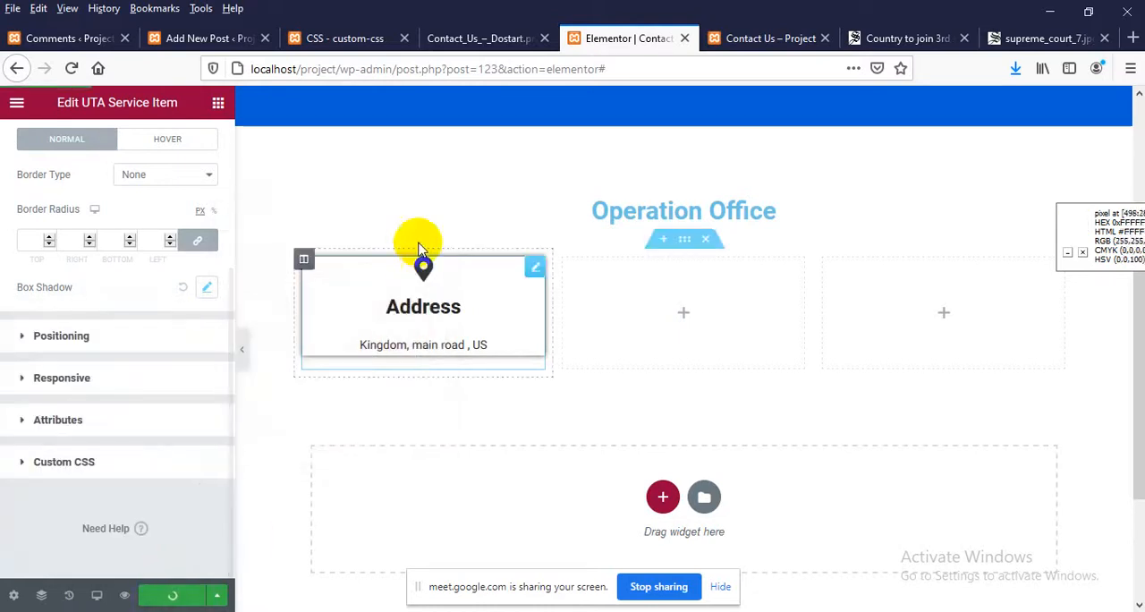
# Reload the live Contact Us page and inspect the Address marker icon's HTML for its element and parent class
pyautogui.click(760, 37)
pyautogui.rightClick(339, 259)
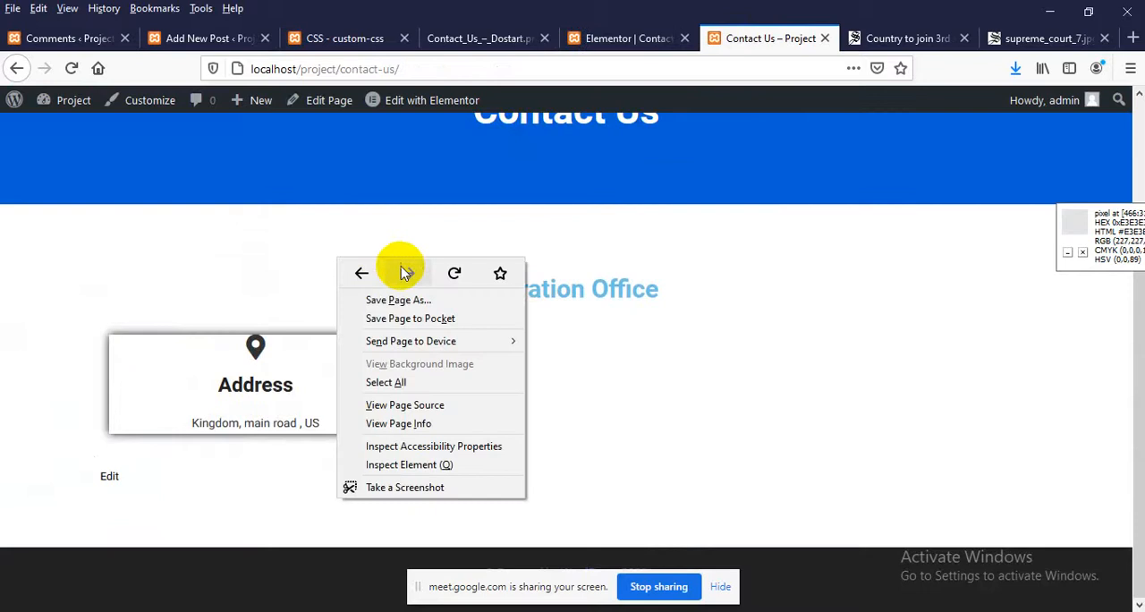
pyautogui.click(452, 273)
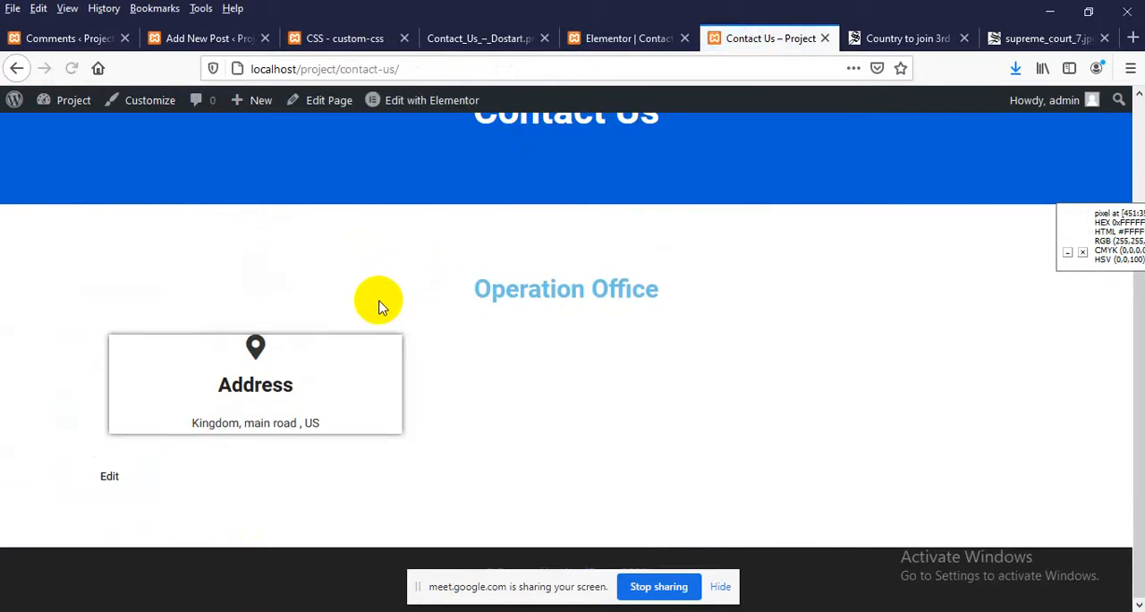
pyautogui.rightClick(253, 346)
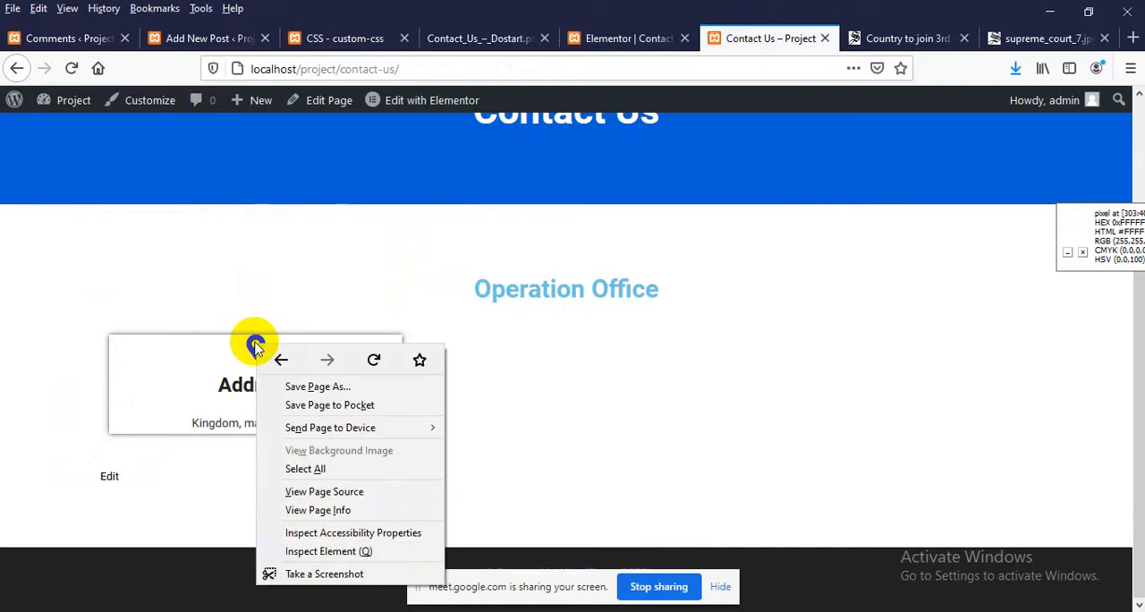
pyautogui.click(295, 549)
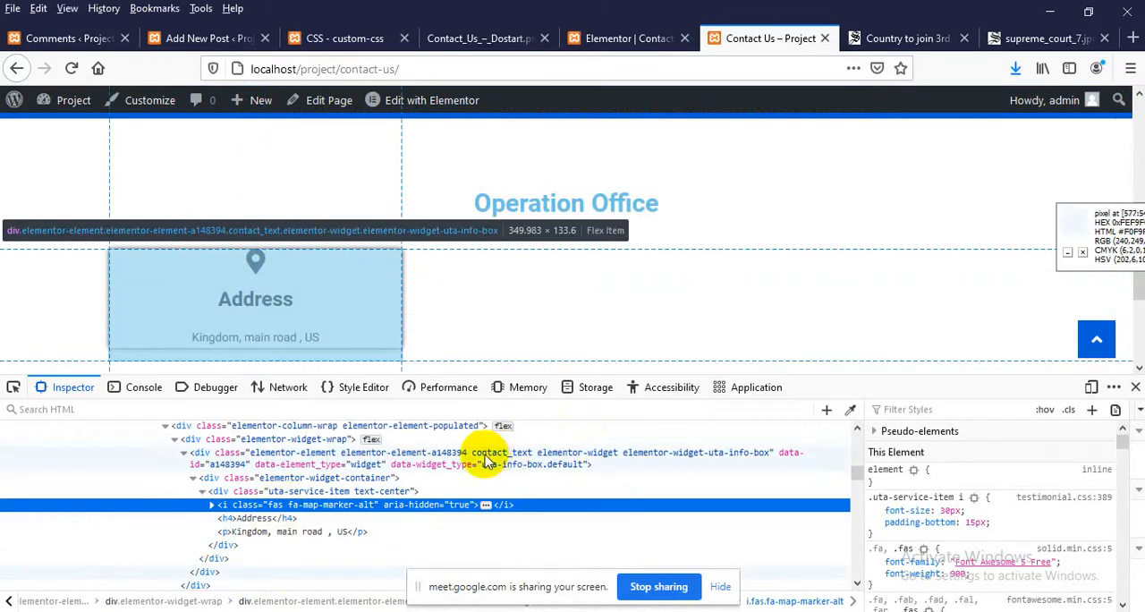
# Add a .contact_text i rule with color #6ABEE2 above the media query in custom-css, and update the code
pyautogui.click(336, 38)
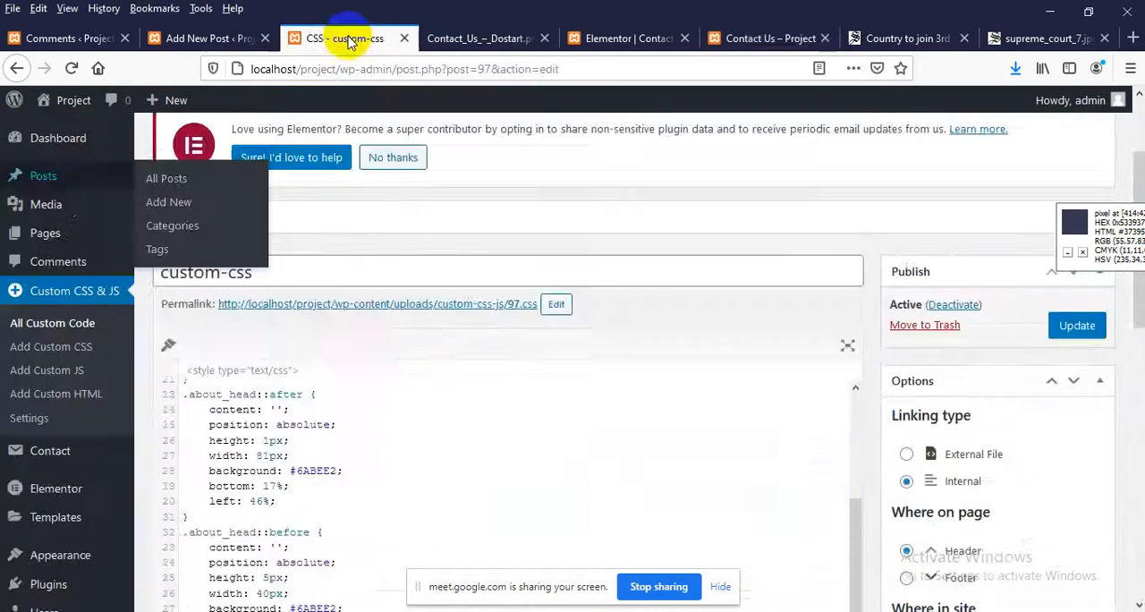
pyautogui.scroll(-5, 338, 336)
pyautogui.scroll(-3, 338, 335)
pyautogui.scroll(3, 299, 421)
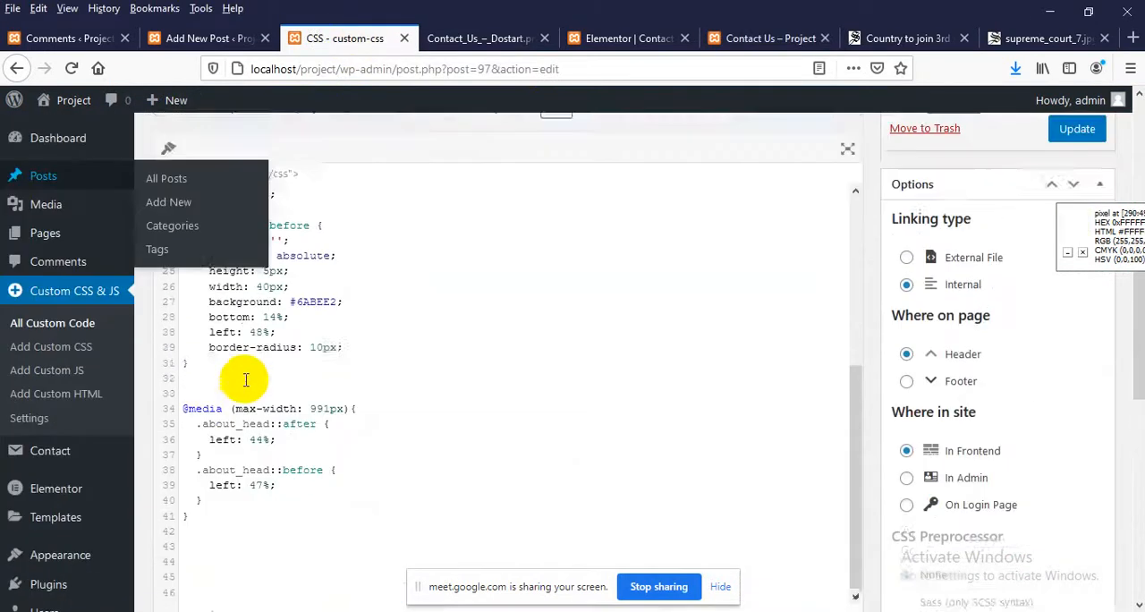
pyautogui.click(197, 404)
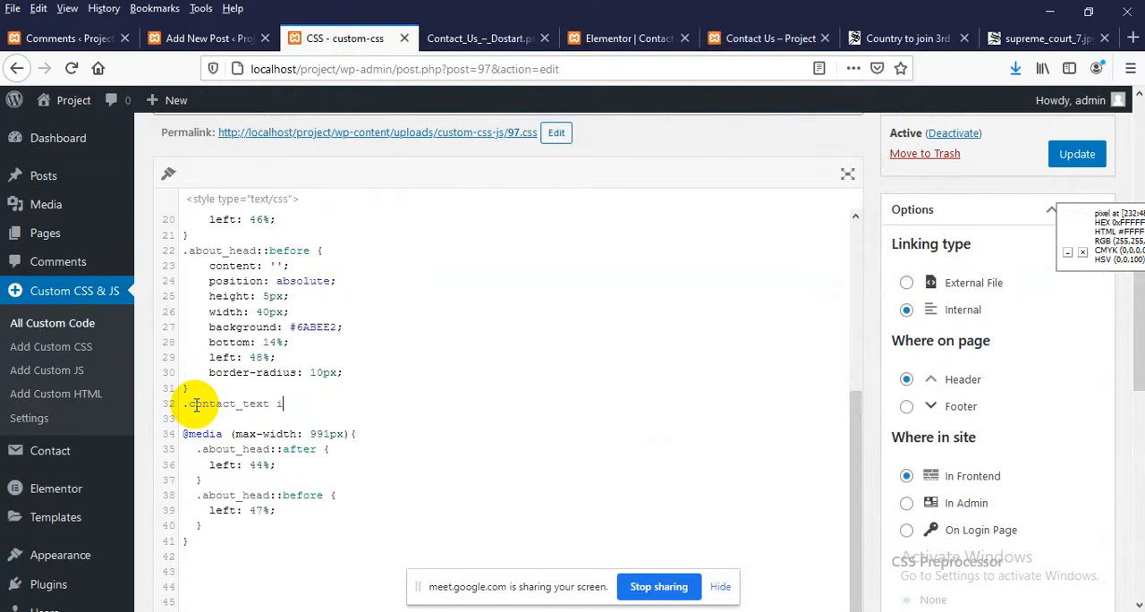
pyautogui.press('Return')
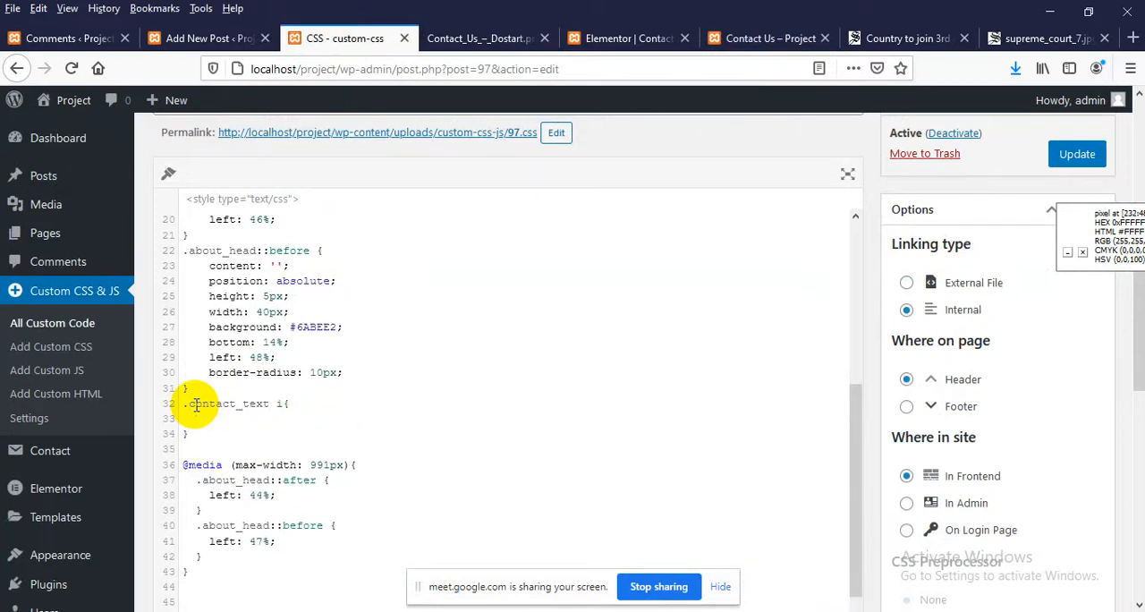
pyautogui.write('color:')
pyautogui.click(315, 324)
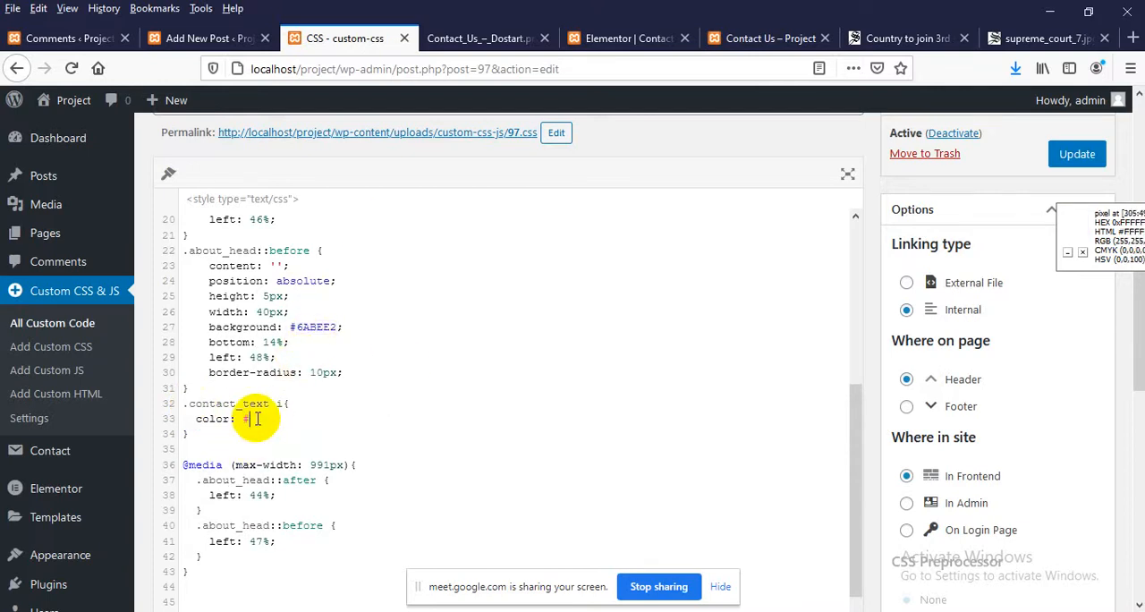
pyautogui.click(1077, 154)
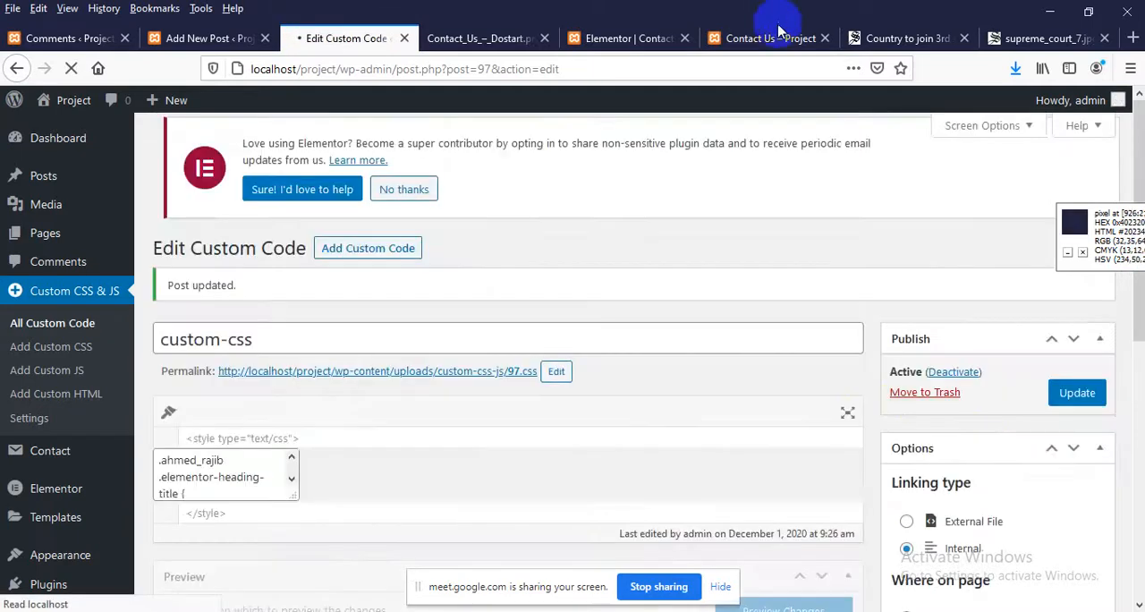
# Reload the live Contact Us page and compare its Address box with the Contact Us design image
pyautogui.click(767, 38)
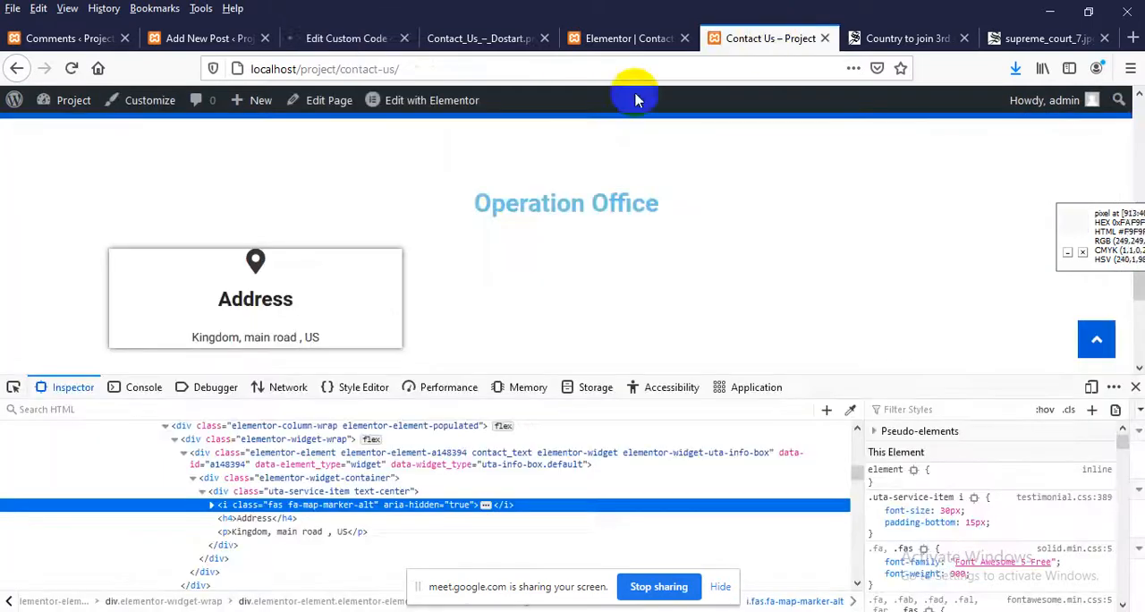
pyautogui.rightClick(488, 215)
pyautogui.click(597, 229)
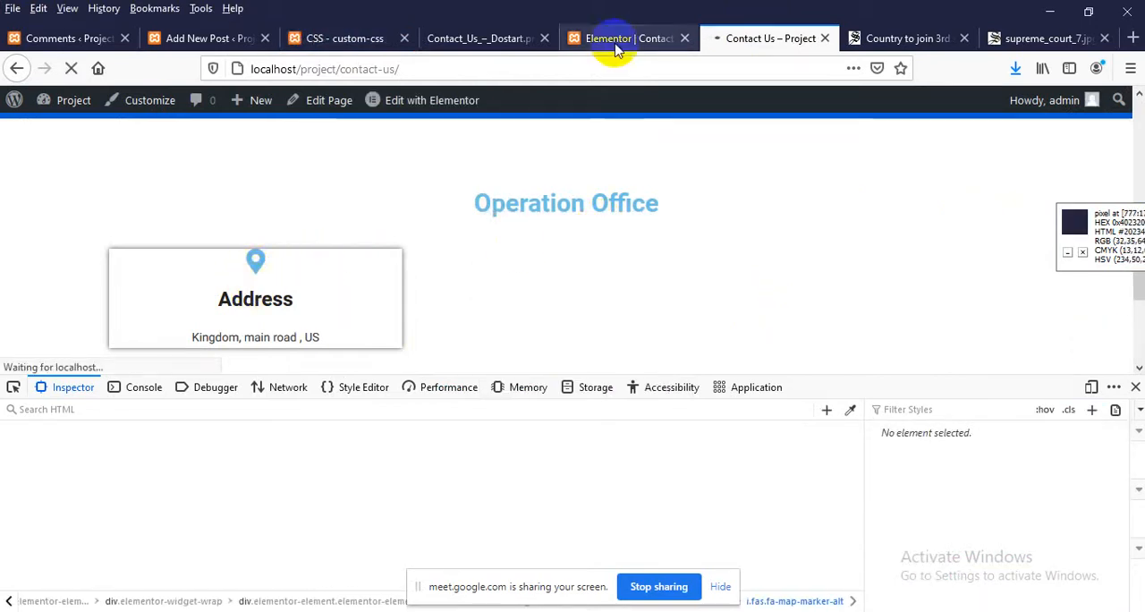
pyautogui.click(456, 39)
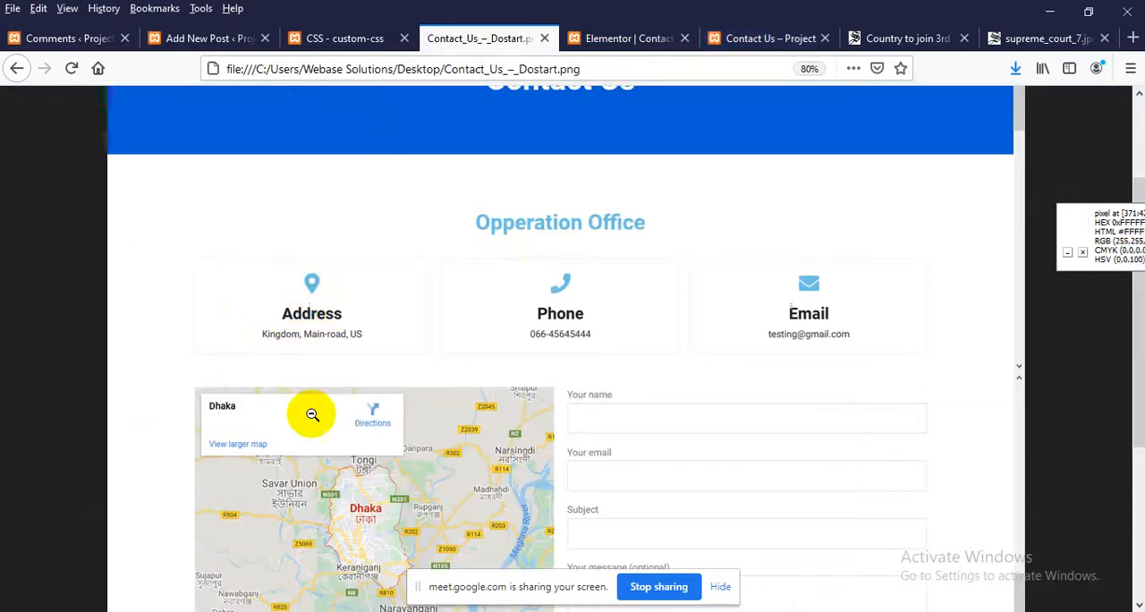
pyautogui.click(765, 38)
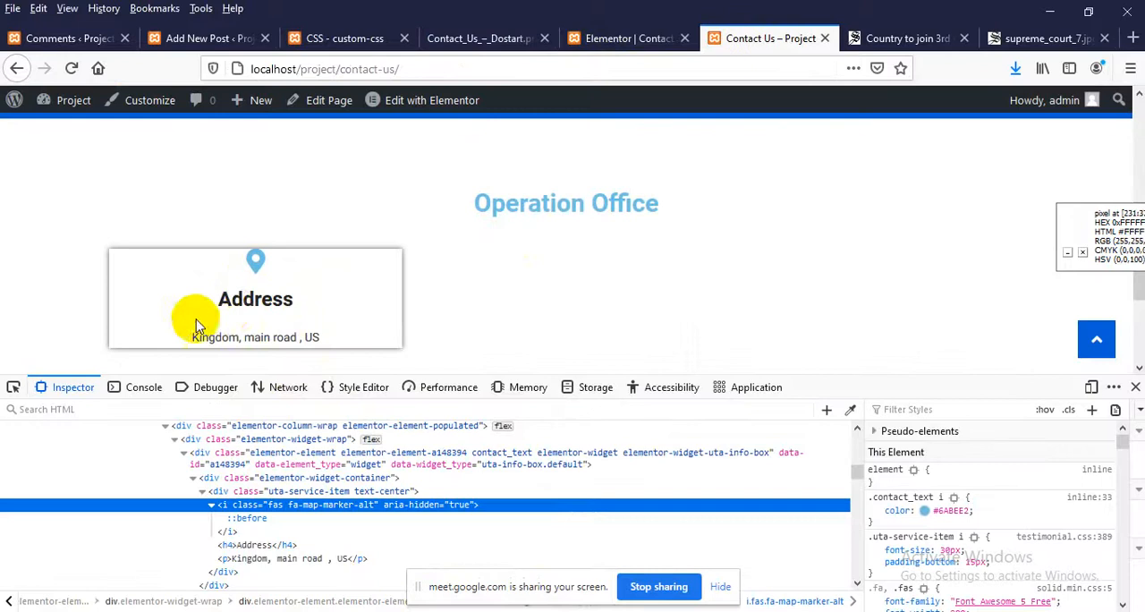
# Inspect the Address marker icon on the live page and try lowering its padding-bottom to 5px in the inspected styles
pyautogui.rightClick(250, 299)
pyautogui.rightClick(253, 259)
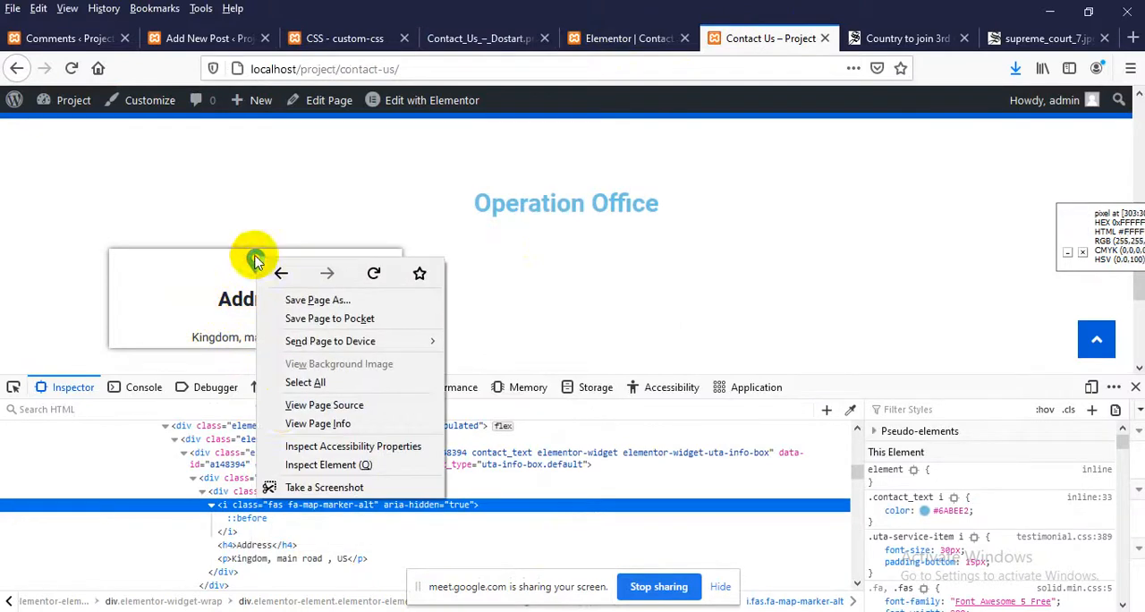
pyautogui.click(331, 465)
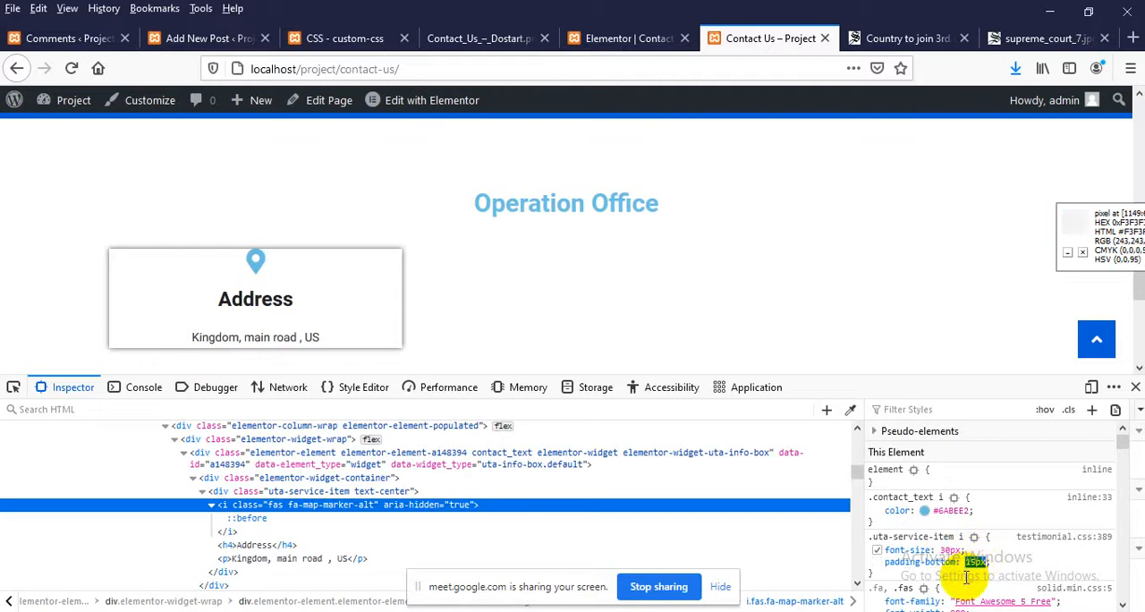
pyautogui.press('Down')
pyautogui.press('Down')
pyautogui.press('Down')
pyautogui.press('Down')
pyautogui.press('Down')
pyautogui.press('Down')
pyautogui.press('Down')
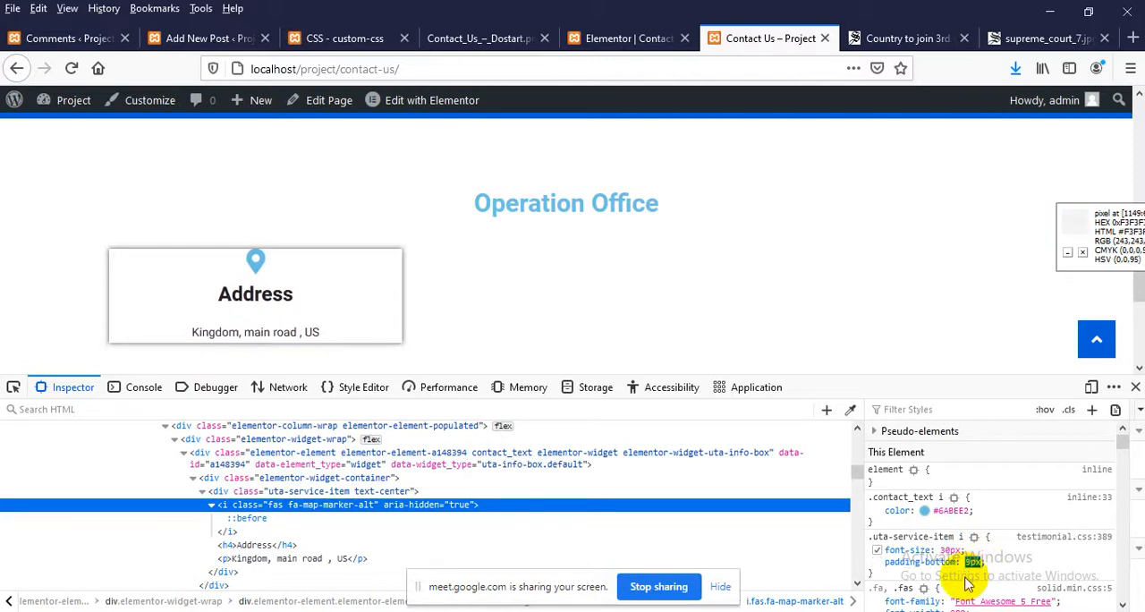
pyautogui.press('Down')
pyautogui.press('Down')
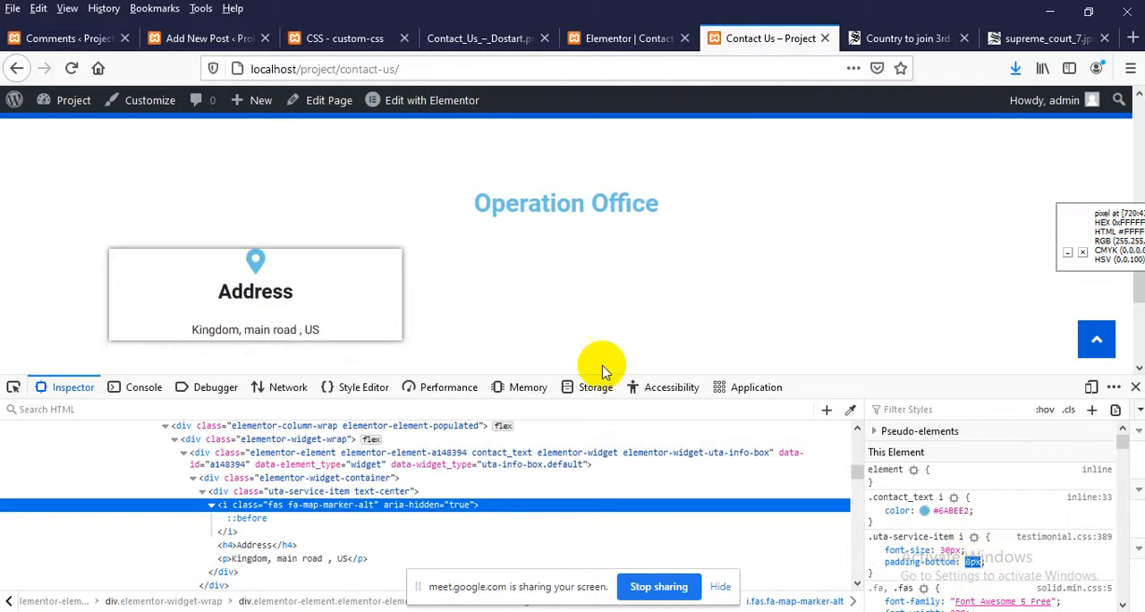
pyautogui.press('Down')
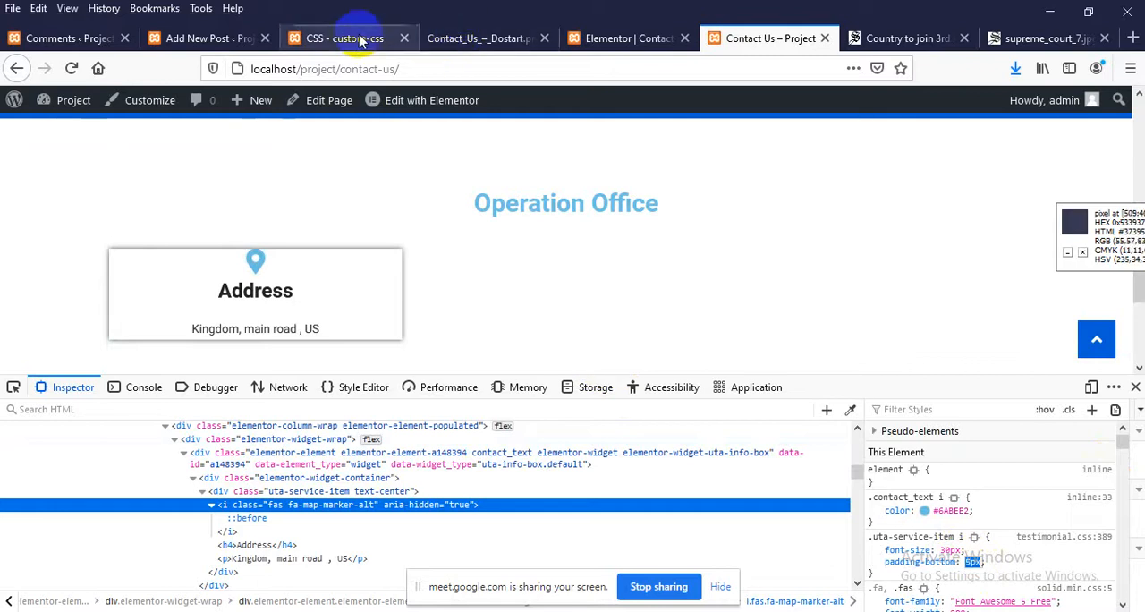
# Add padding-bottom: 5px to the .contact_text i rule in custom-css and update the code
pyautogui.click(313, 38)
pyautogui.scroll(-3, 319, 472)
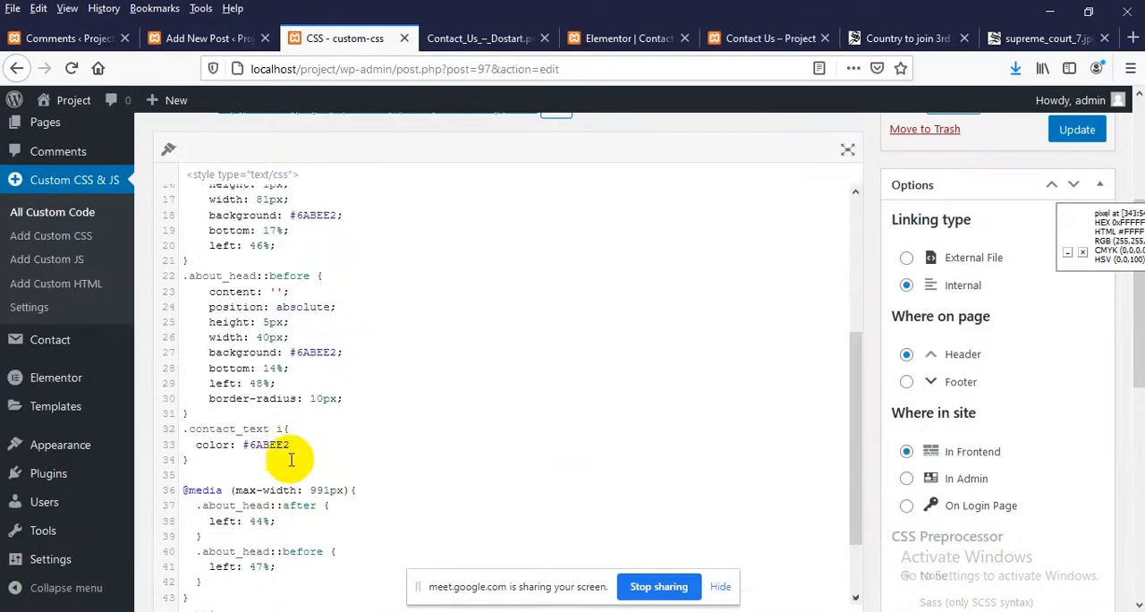
pyautogui.click(314, 444)
pyautogui.press('Return')
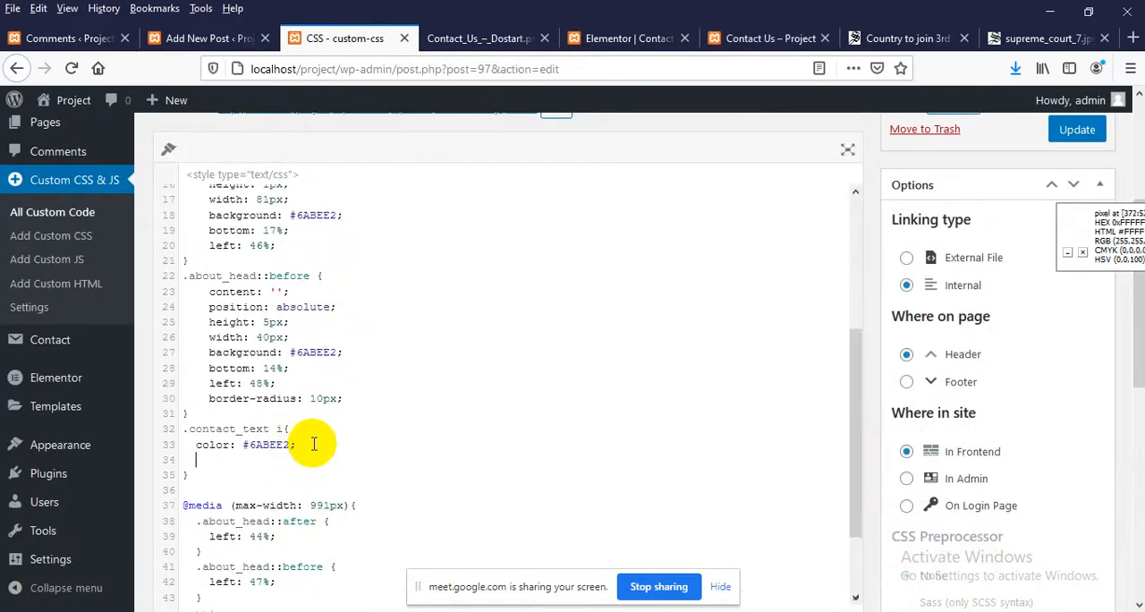
pyautogui.write('padding')
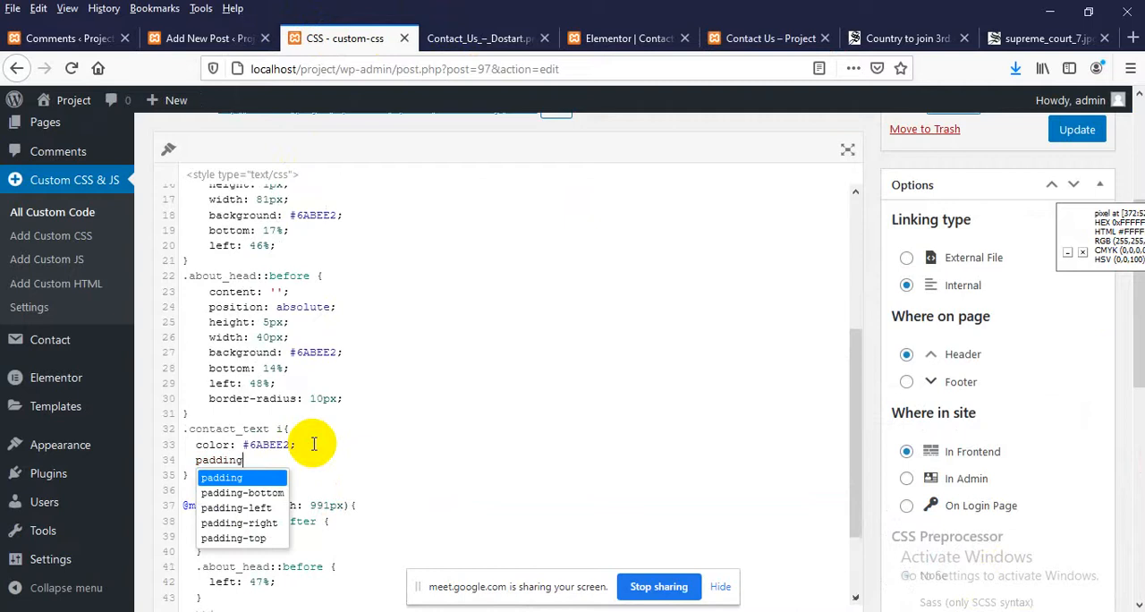
pyautogui.write('-bottom: 5px;')
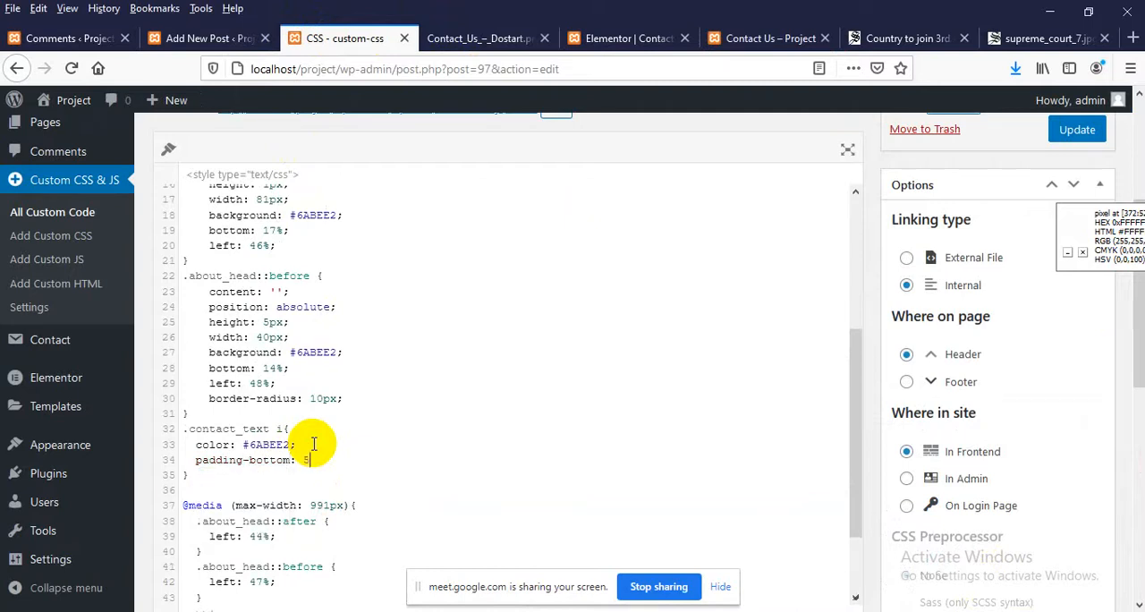
pyautogui.click(1076, 143)
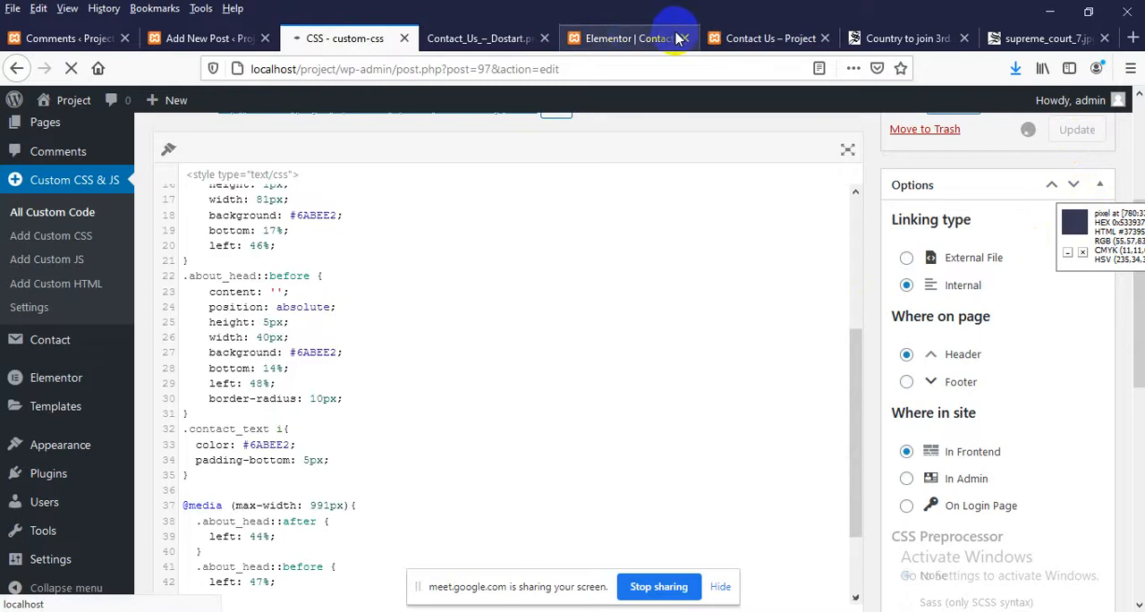
# Reload the live Contact Us page and close the element inspector
pyautogui.click(731, 42)
pyautogui.rightClick(520, 204)
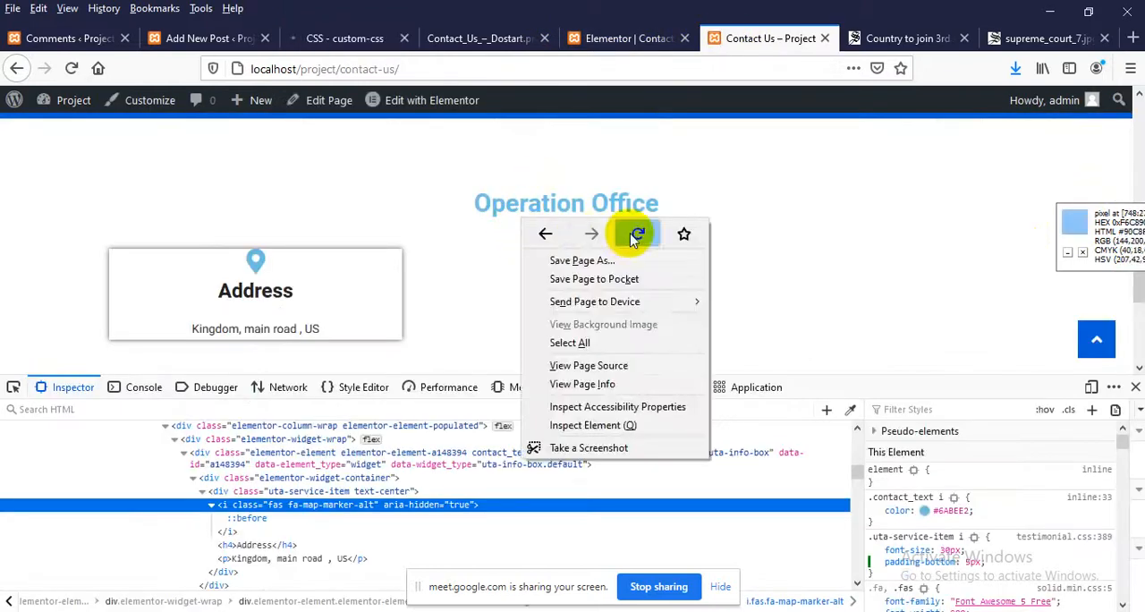
pyautogui.click(634, 231)
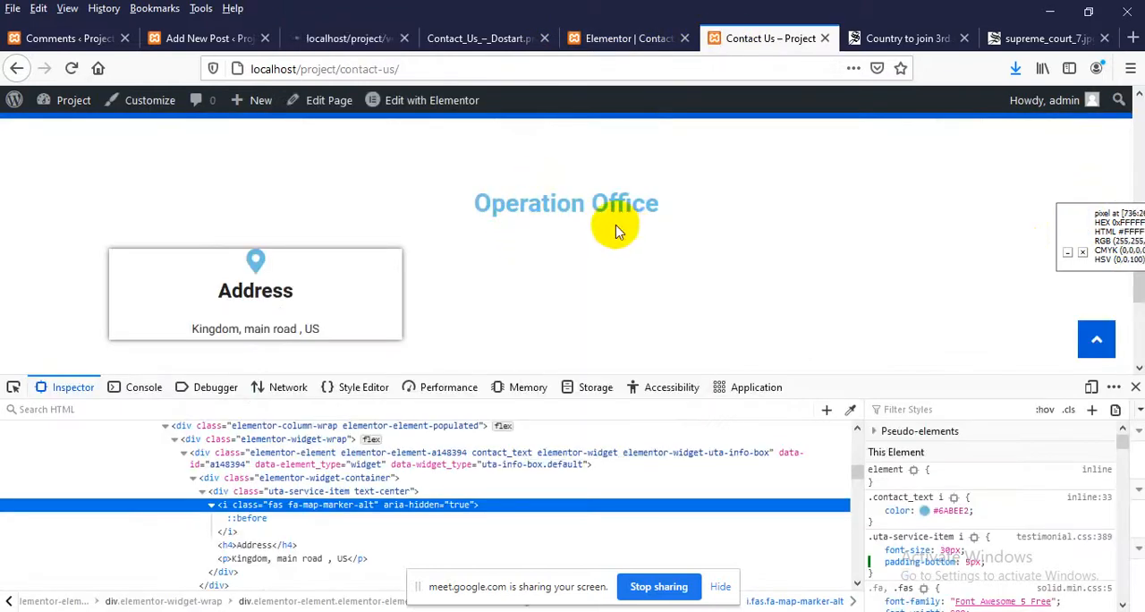
pyautogui.click(1134, 387)
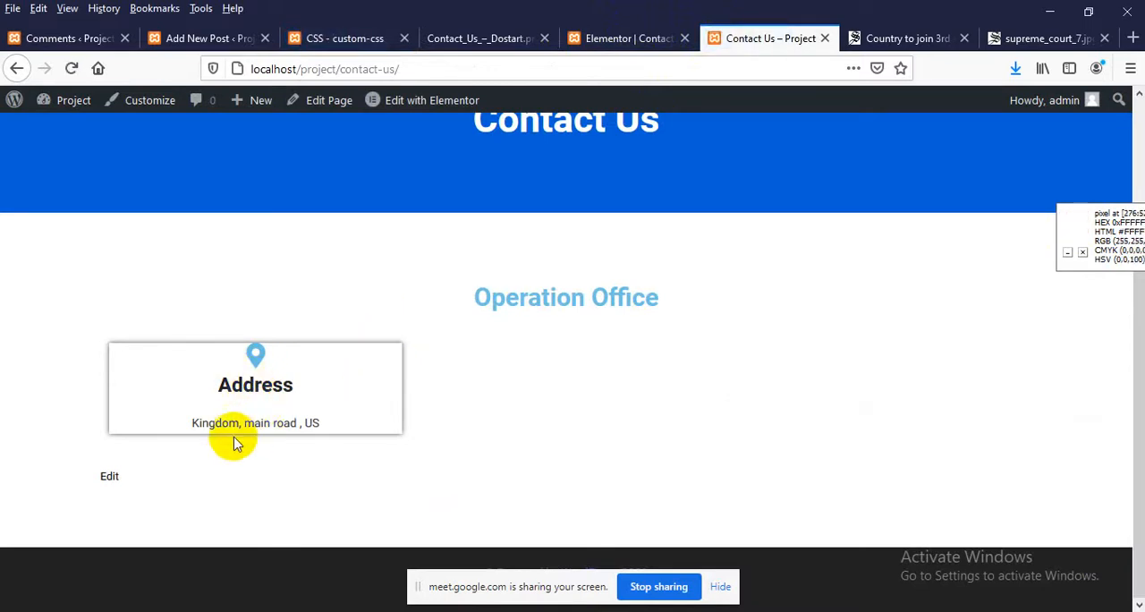
# Inspect the Address heading on the live page for its HTML tag and bottom margin
pyautogui.click(238, 426)
pyautogui.moveTo(237, 425); pyautogui.dragTo(301, 417)
pyautogui.click(238, 417)
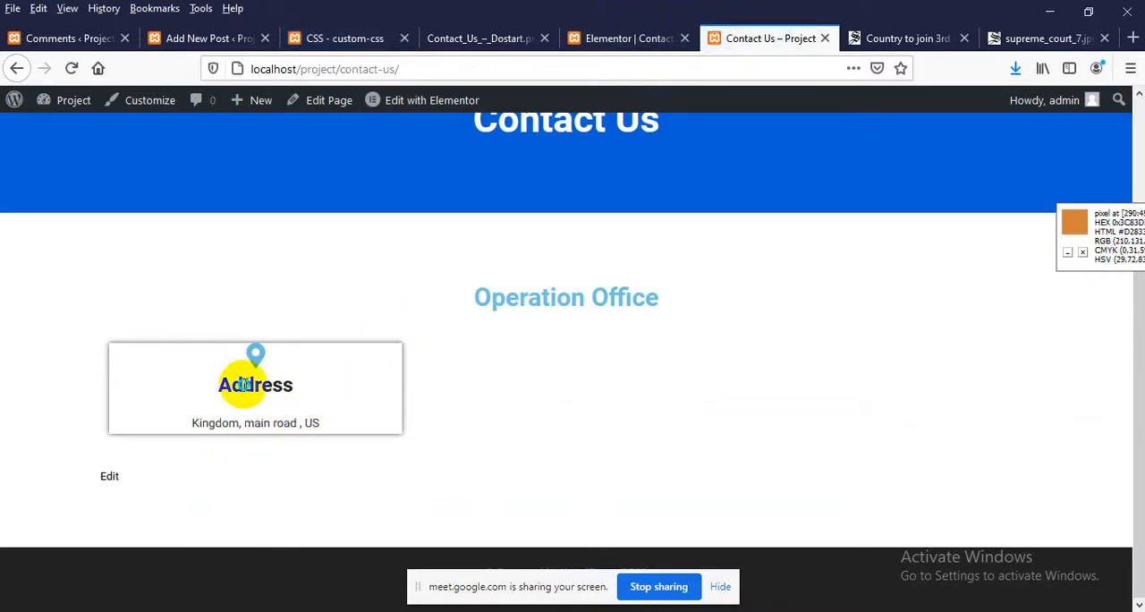
pyautogui.rightClick(247, 391)
pyautogui.click(301, 592)
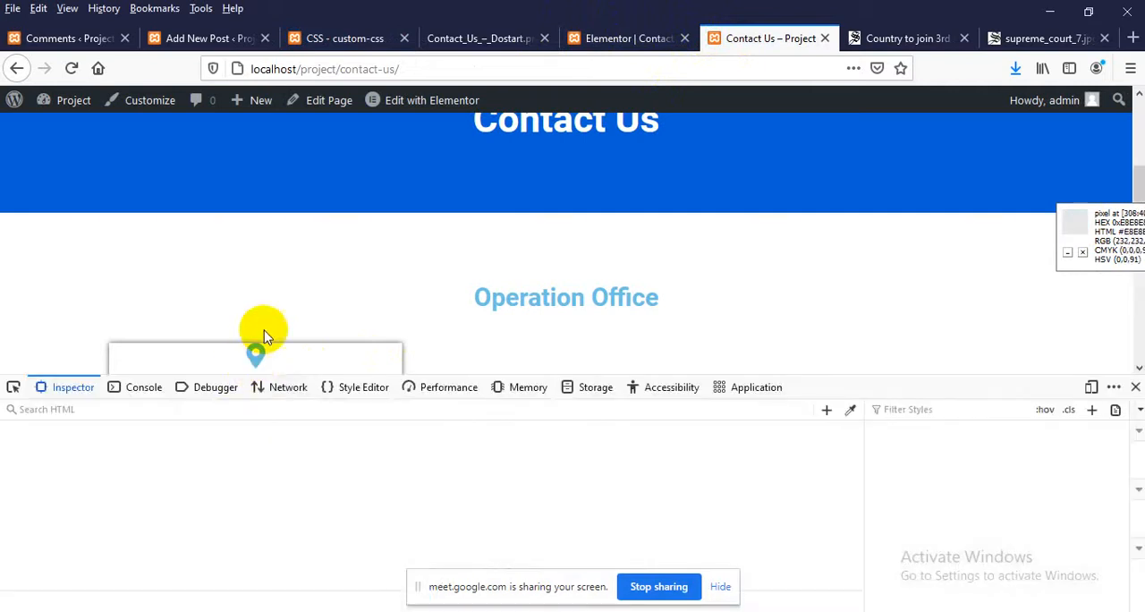
pyautogui.scroll(-2, 264, 329)
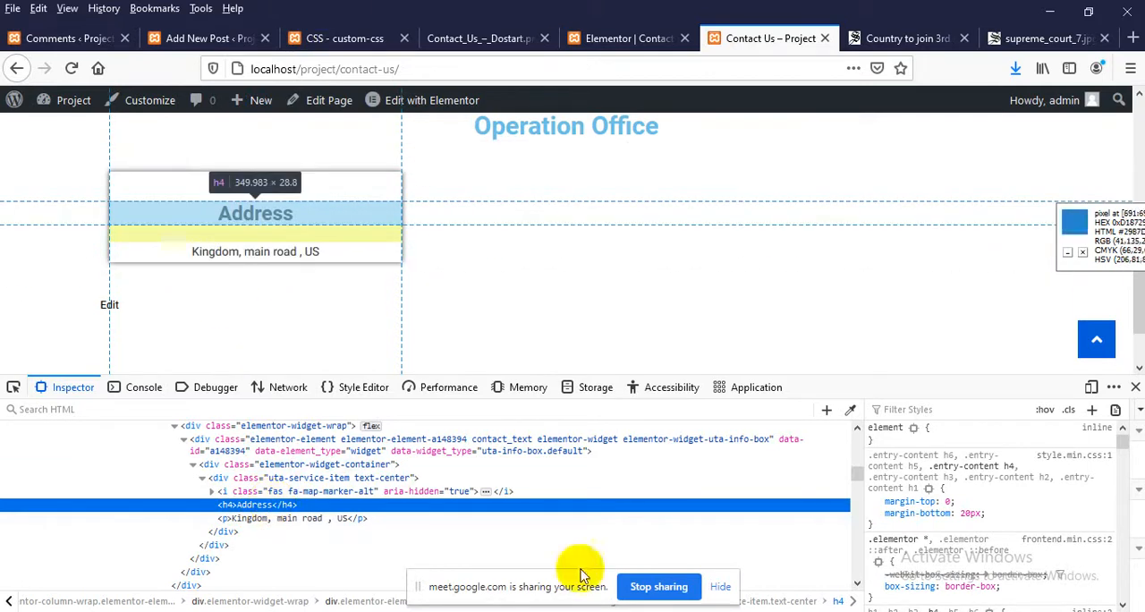
# Add a .contact_text h4 rule with margin-bottom: 5px above the media query in custom-css, and update the code
pyautogui.click(362, 38)
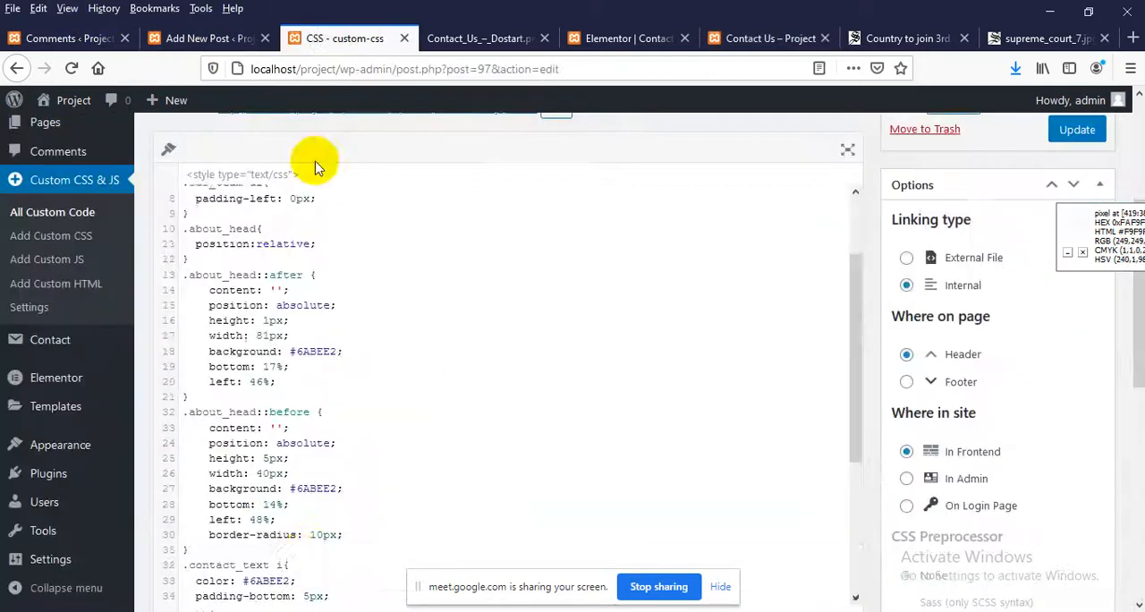
pyautogui.scroll(-3, 300, 405)
pyautogui.scroll(-2, 300, 409)
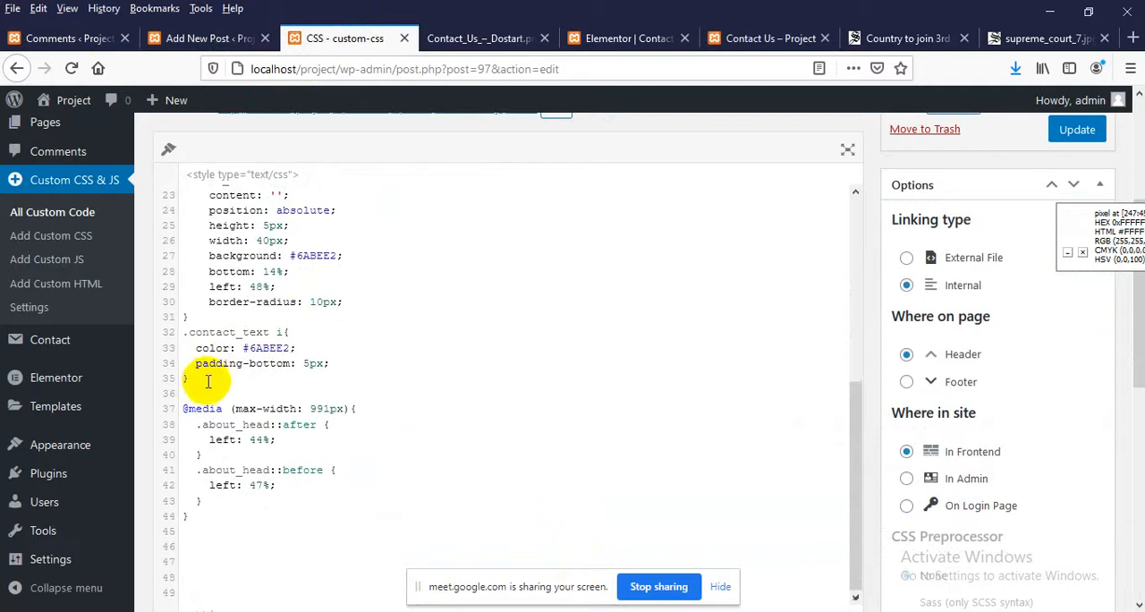
pyautogui.press('Return')
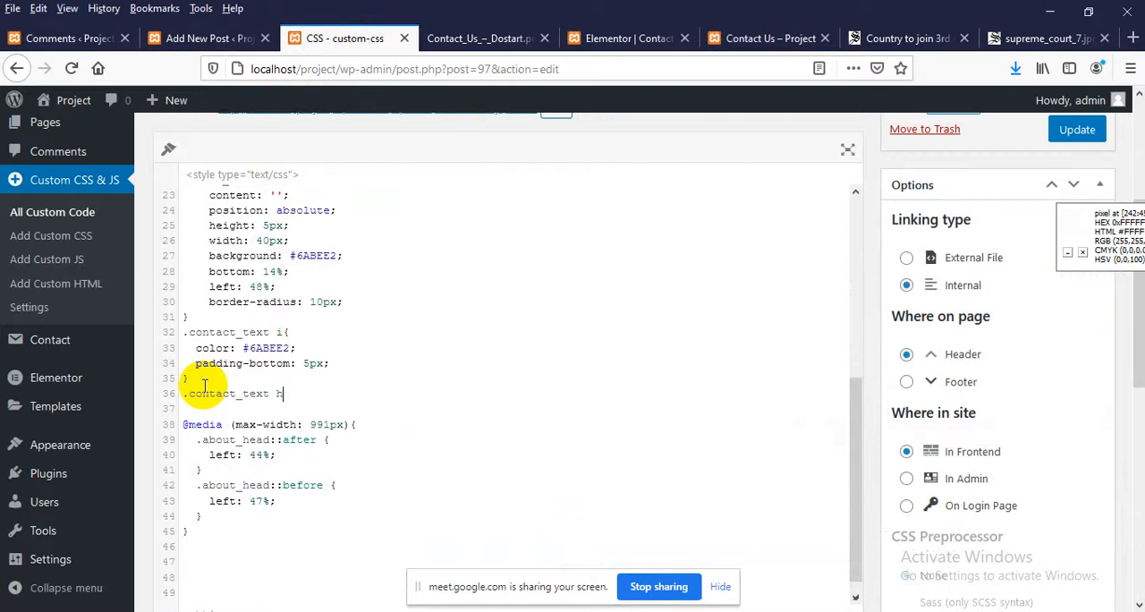
pyautogui.write('.contact_text h4{')
pyautogui.press('Return')
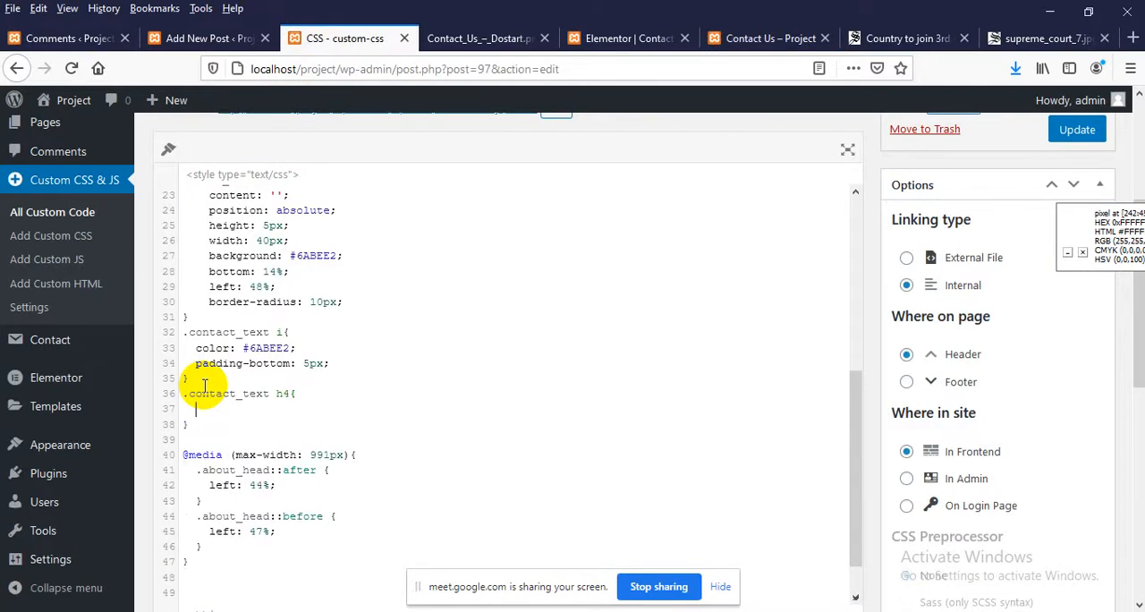
pyautogui.write('mar')
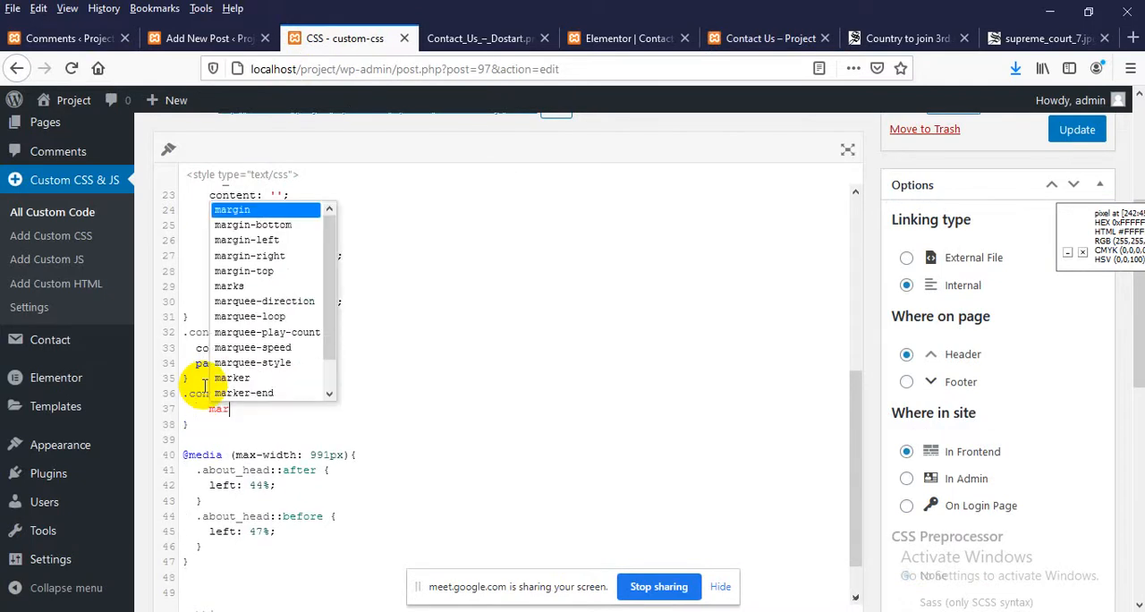
pyautogui.write('gin-bottom: 5px')
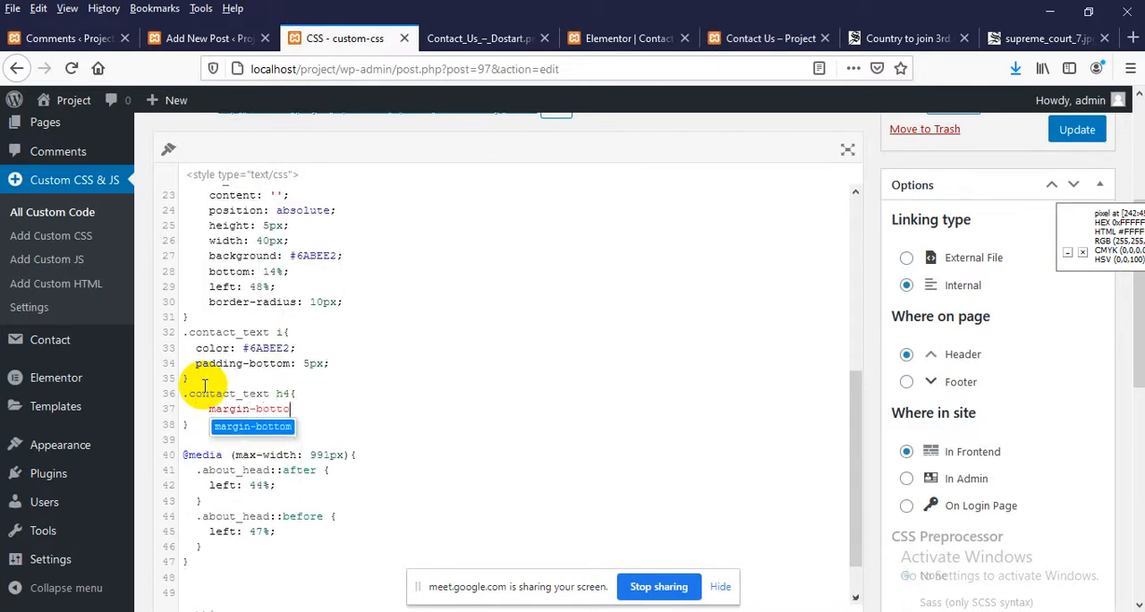
pyautogui.click(206, 409)
pyautogui.press('BackSpace')
pyautogui.press('BackSpace')
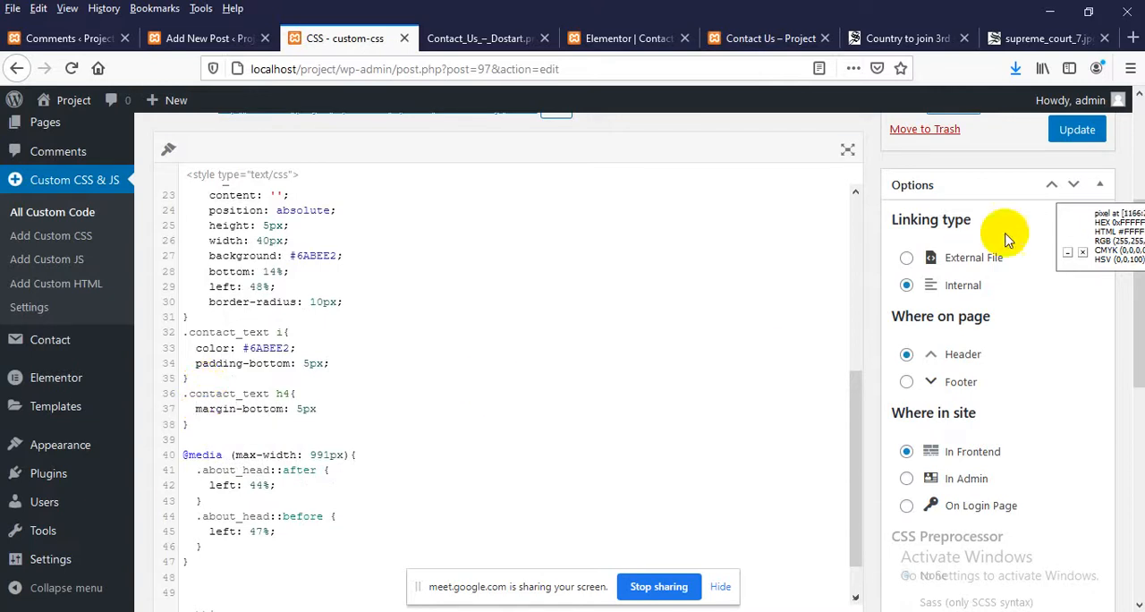
pyautogui.click(1082, 135)
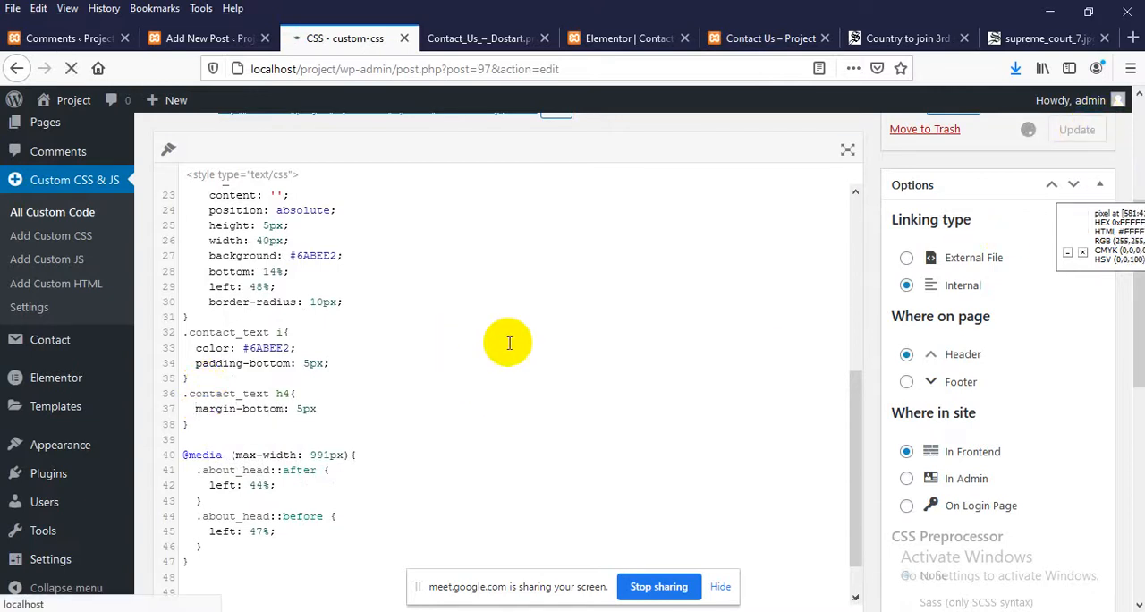
# Close the inspector, reload the live Contact Us page and compare the Address box's spacing with the Dostart design image
pyautogui.click(718, 40)
pyautogui.click(1133, 390)
pyautogui.rightClick(592, 312)
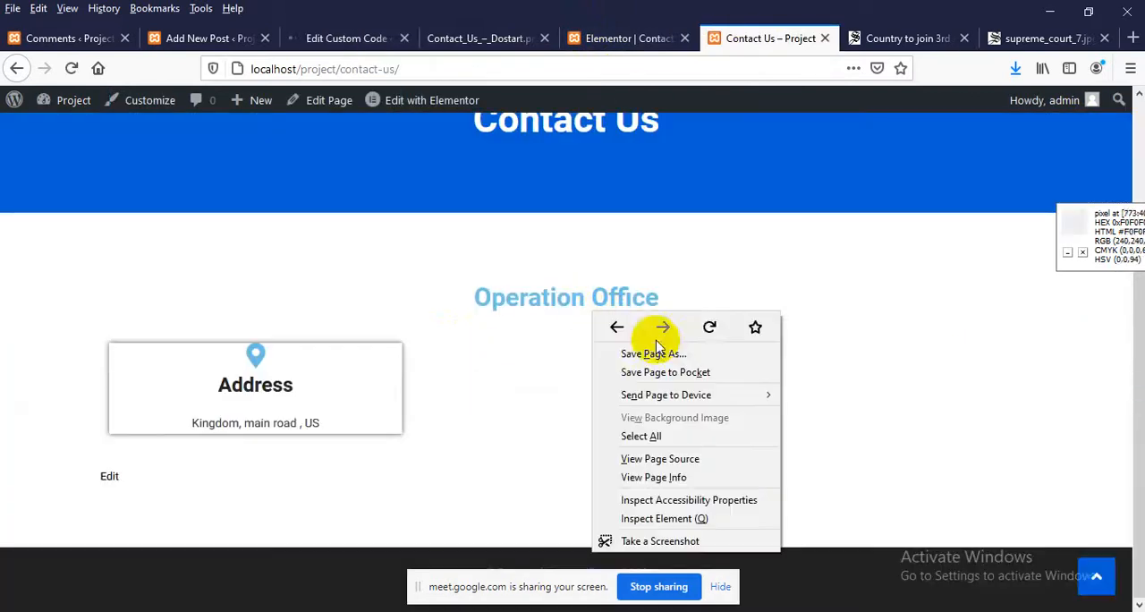
pyautogui.click(707, 327)
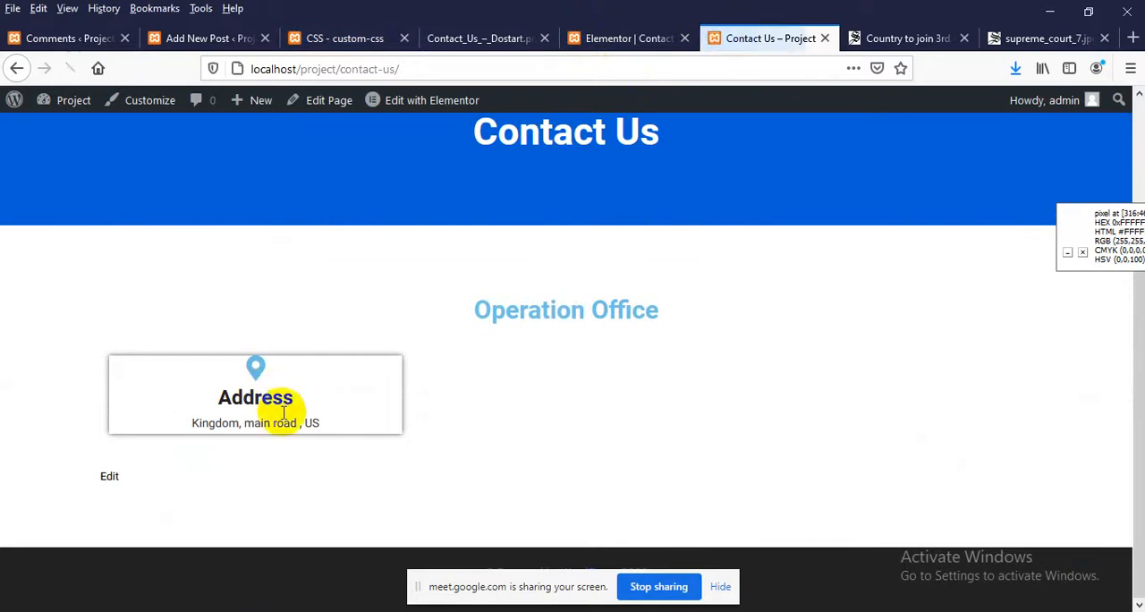
pyautogui.click(460, 38)
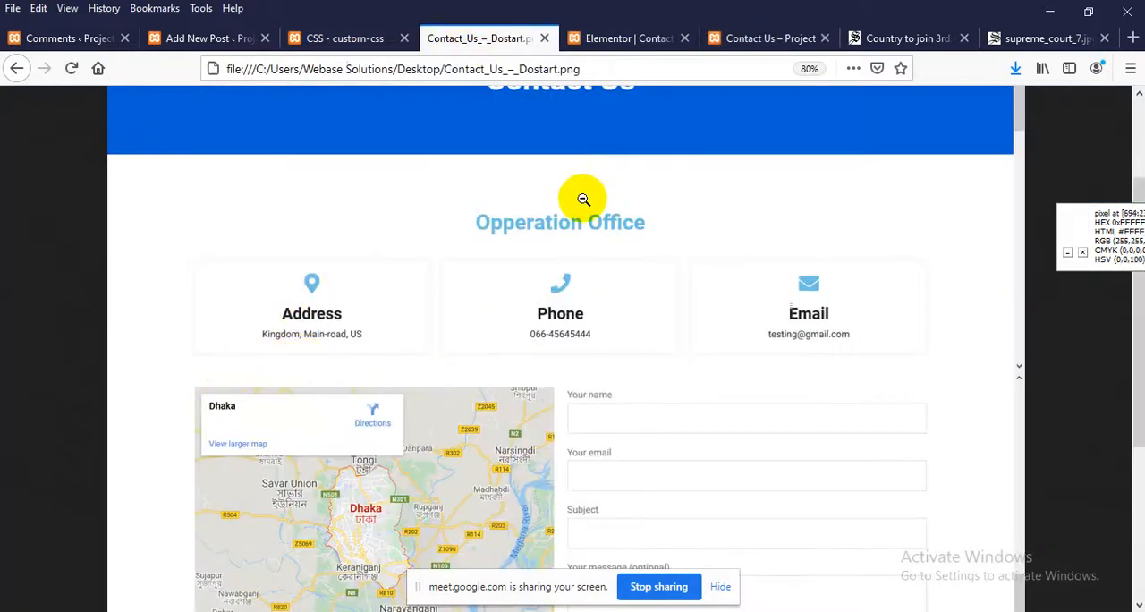
pyautogui.click(775, 38)
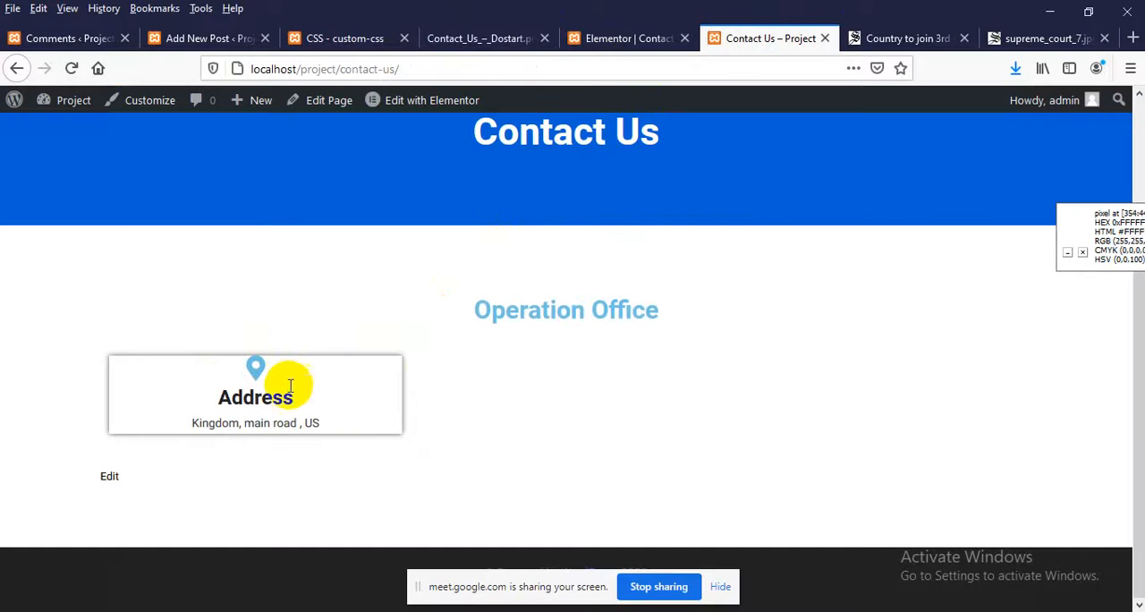
# In the Elementor editor, set the Address service item's padding to 10 px on all four sides
pyautogui.click(615, 39)
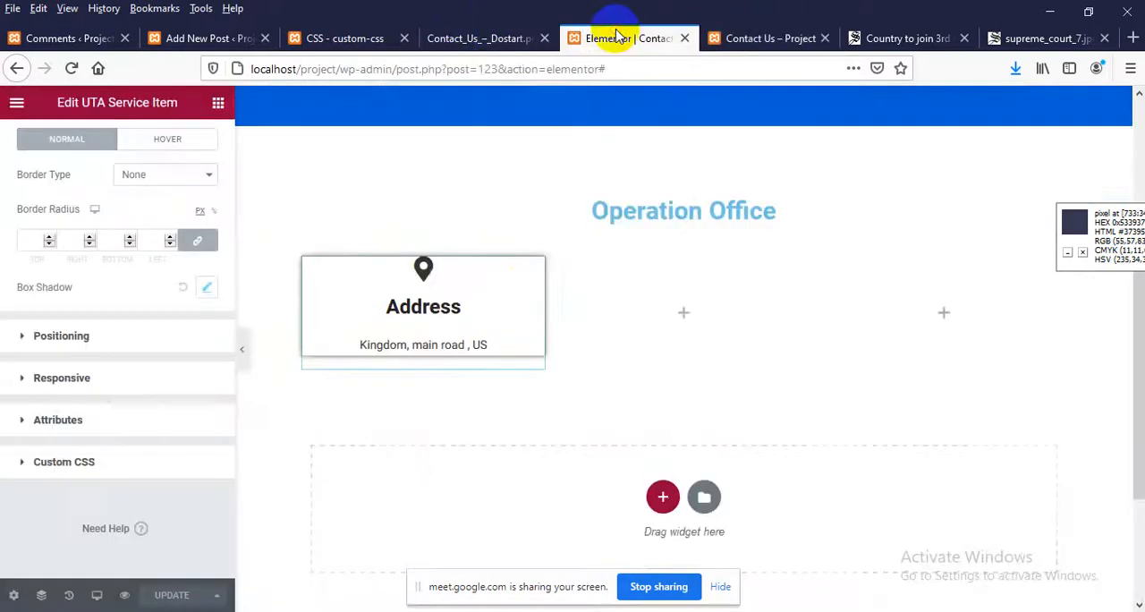
pyautogui.click(535, 271)
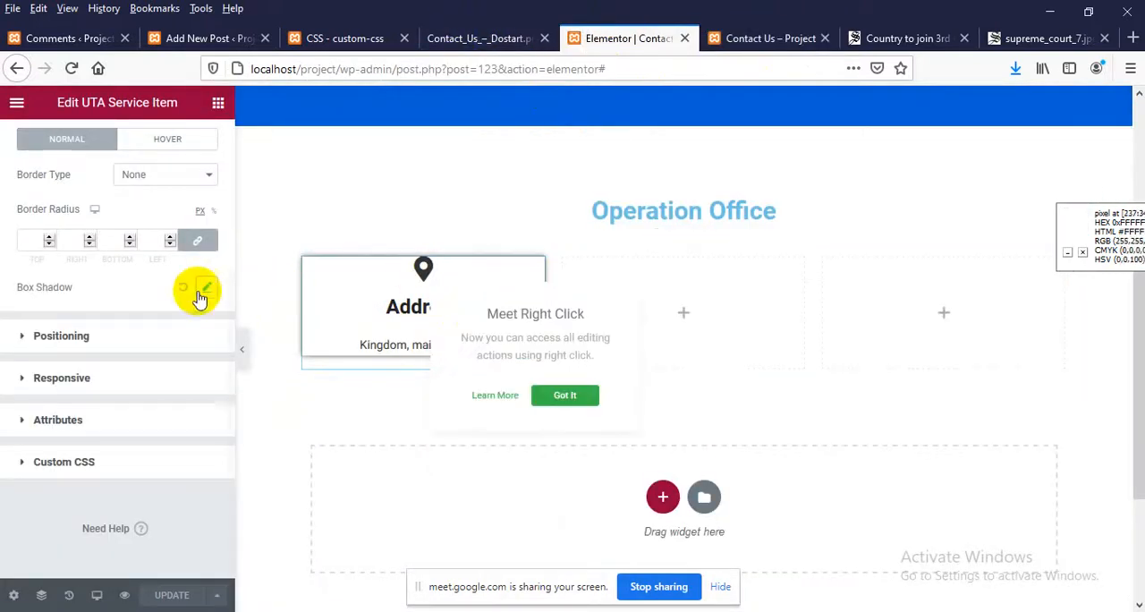
pyautogui.scroll(1, 134, 259)
pyautogui.scroll(4, 134, 259)
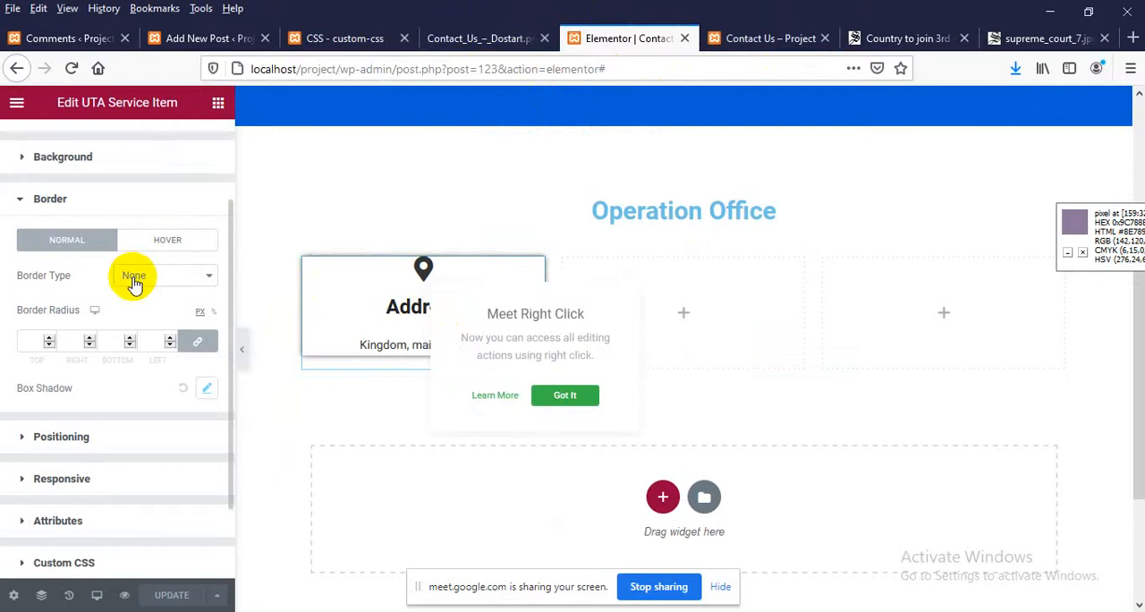
pyautogui.click(66, 197)
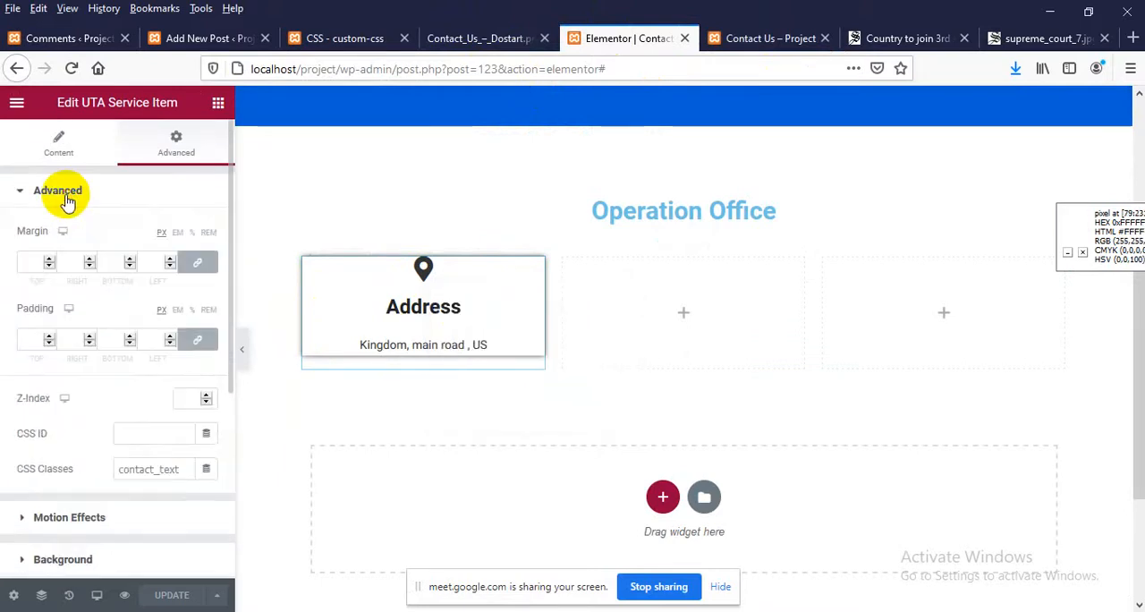
pyautogui.click(31, 338)
pyautogui.write('10')
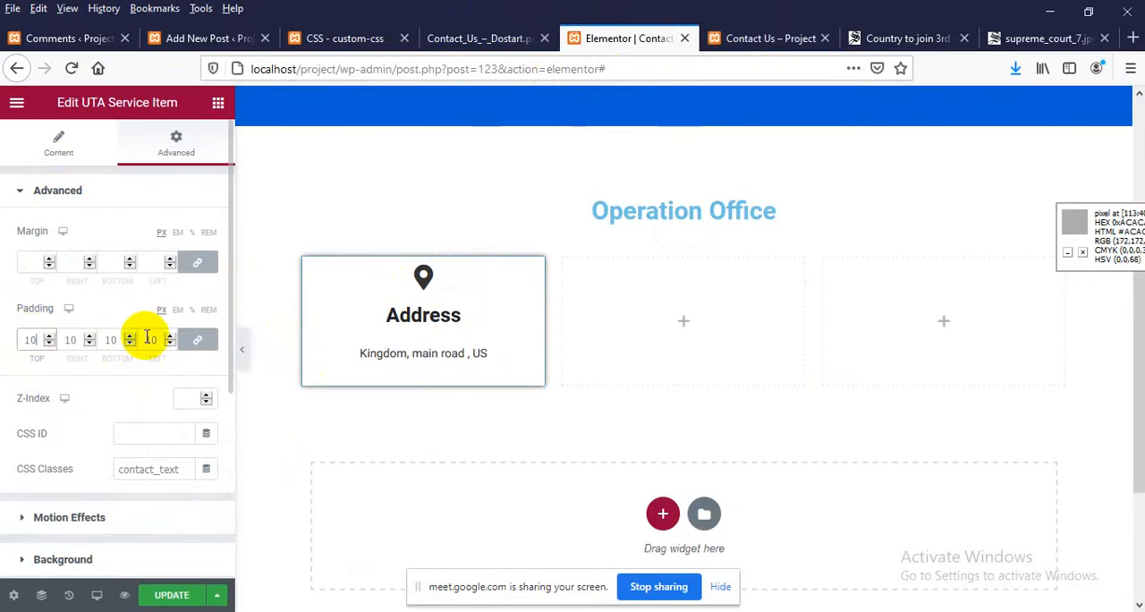
# Unlink the Address item's padding values and reduce its bottom padding to 1 px
pyautogui.click(202, 344)
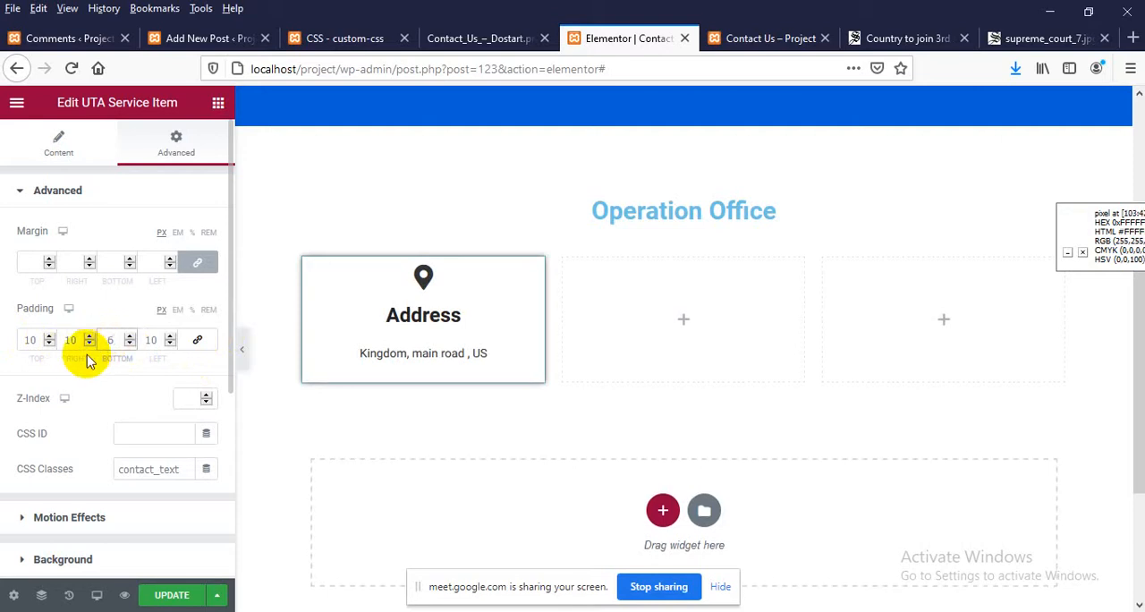
pyautogui.press('Down')
pyautogui.press('Down')
pyautogui.press('Down')
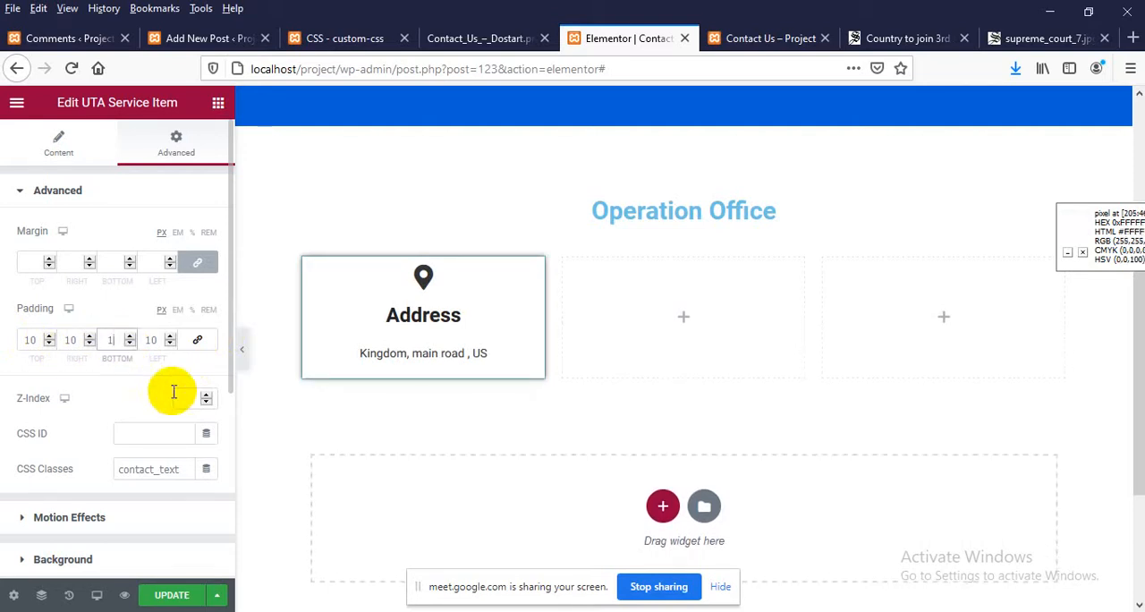
# Set the Address item's top padding to 15 px and bottom padding to 1 px, and update the page
pyautogui.press('Down')
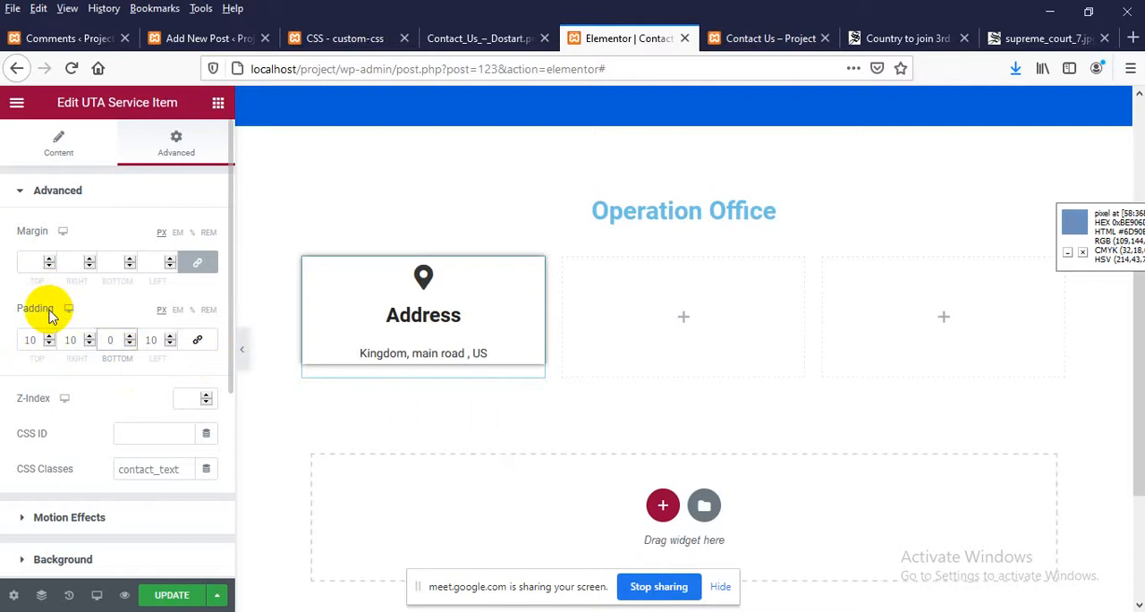
pyautogui.click(26, 340)
pyautogui.press('Up')
pyautogui.press('Up')
pyautogui.press('Up')
pyautogui.press('Up')
pyautogui.press('Up')
pyautogui.press('Up')
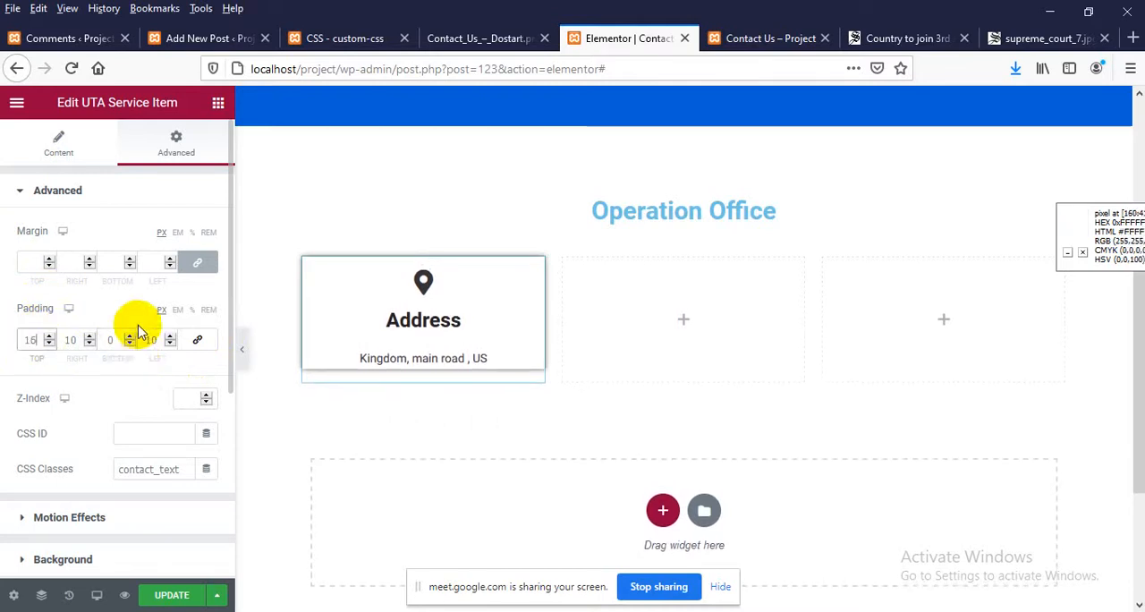
pyautogui.press('Down')
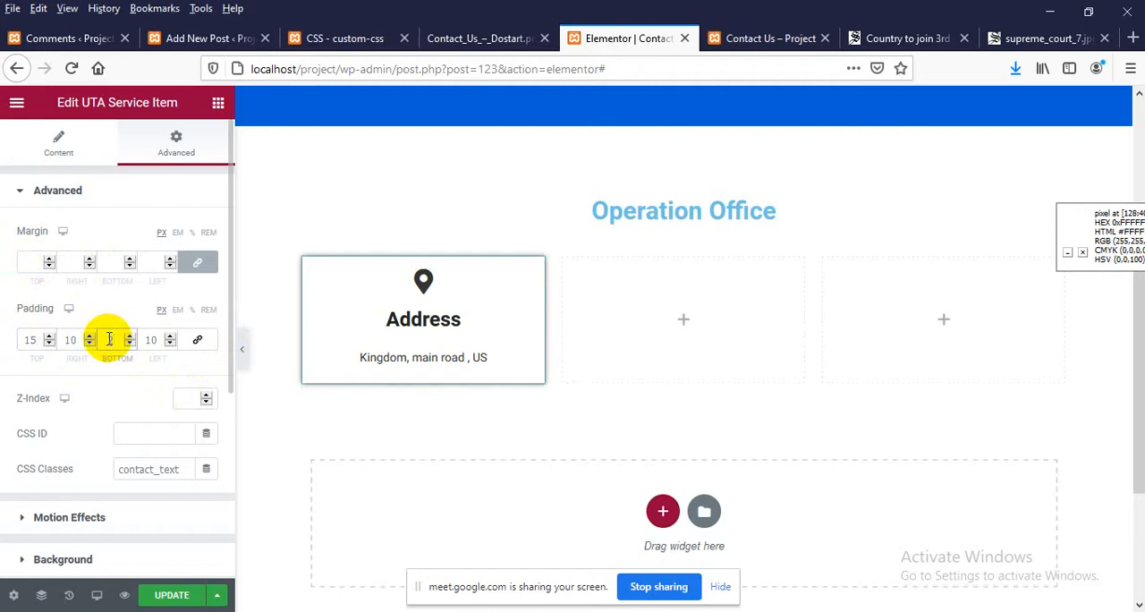
pyautogui.write('0')
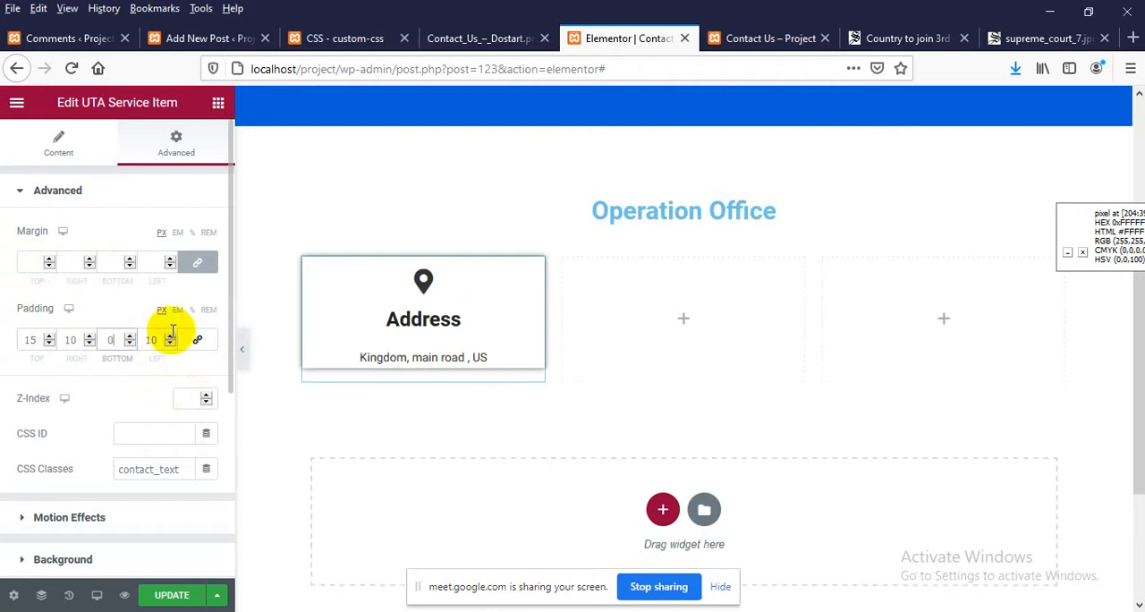
pyautogui.press('Up')
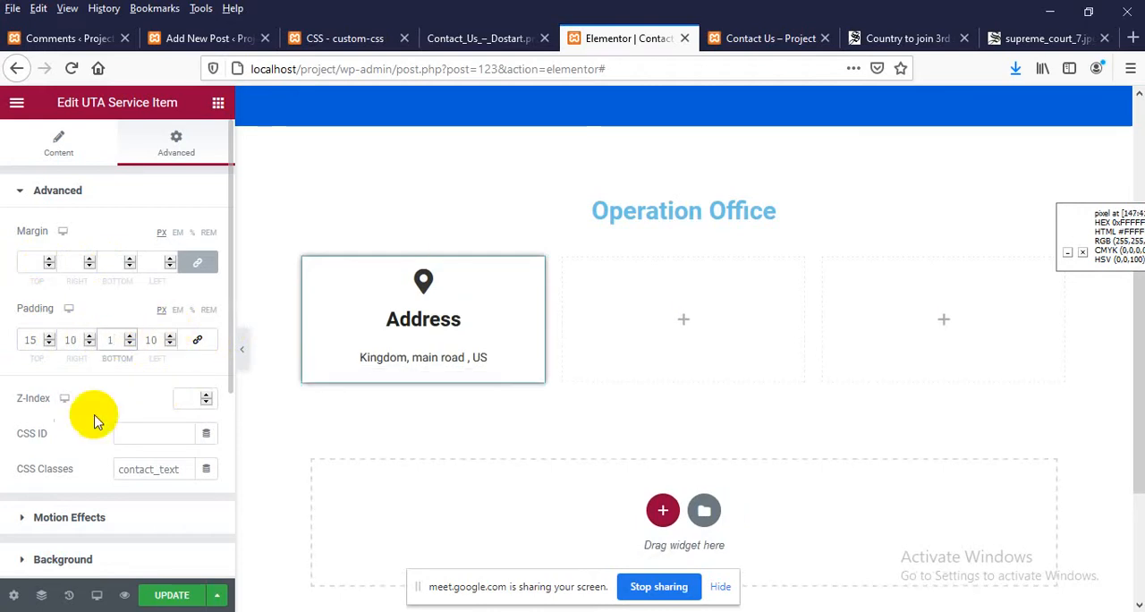
pyautogui.click(179, 599)
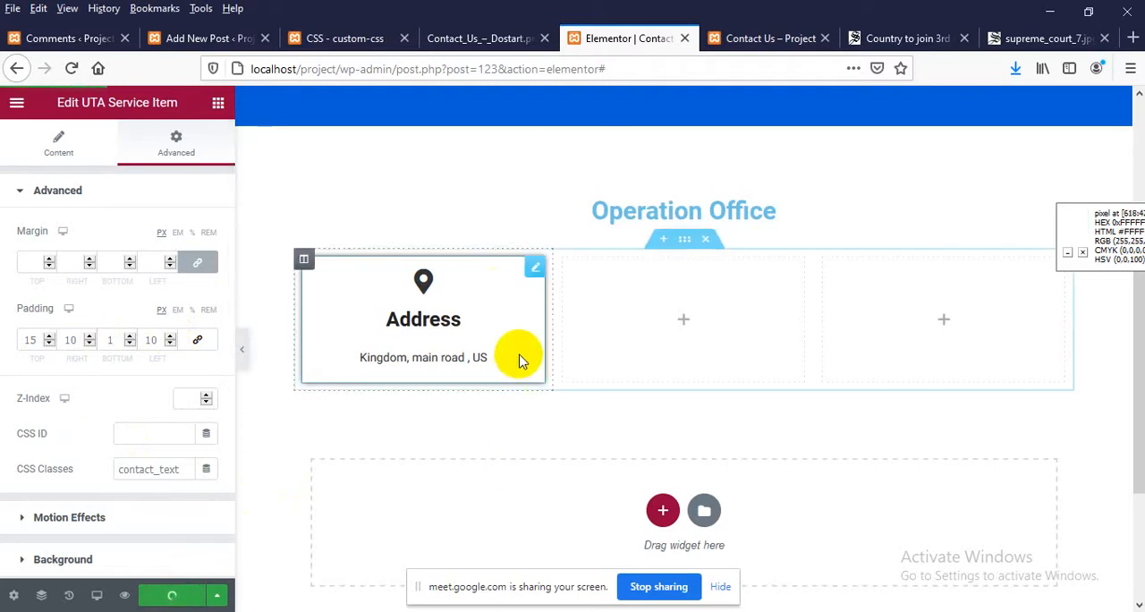
# Duplicate the Address service item twice and place the copies in the second and third columns
pyautogui.rightClick(499, 299)
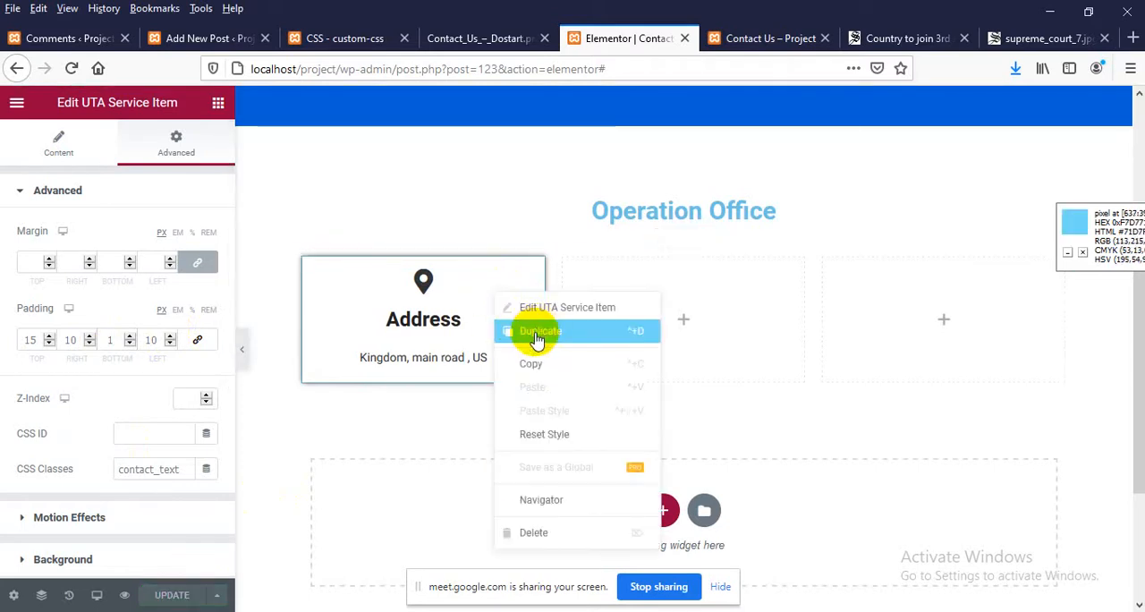
pyautogui.click(503, 328)
pyautogui.moveTo(533, 266); pyautogui.dragTo(626, 304)
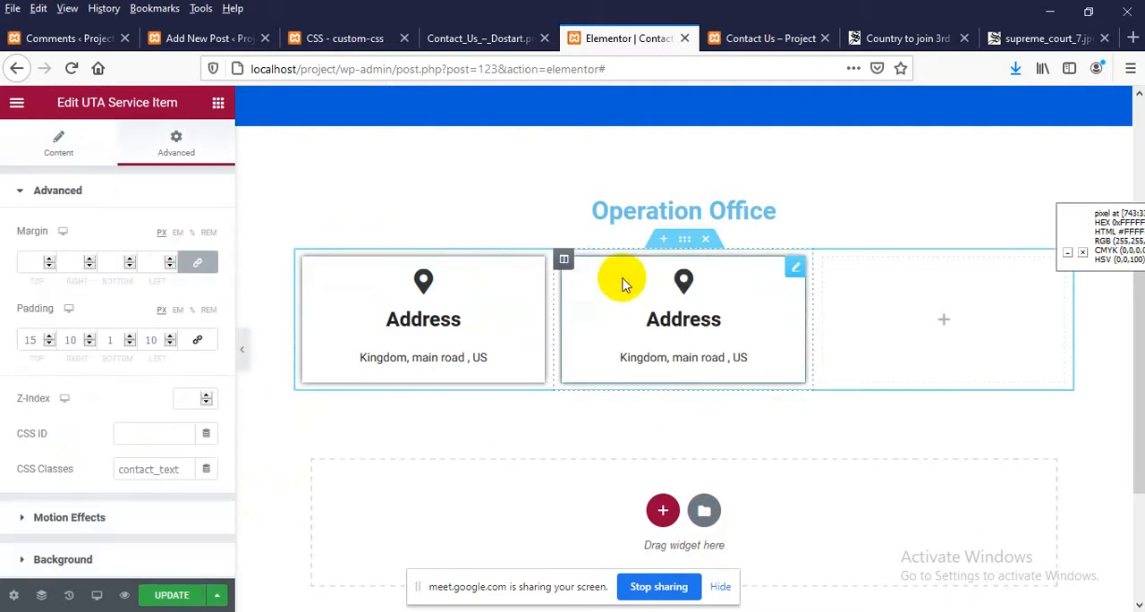
pyautogui.rightClick(613, 284)
pyautogui.click(646, 314)
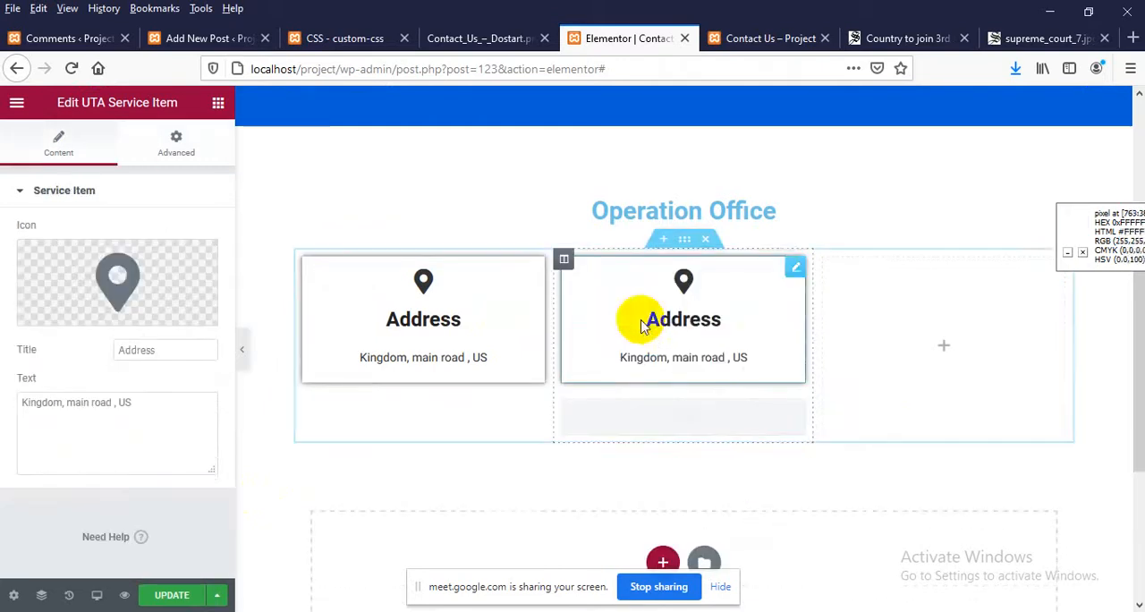
pyautogui.moveTo(792, 271); pyautogui.dragTo(907, 338)
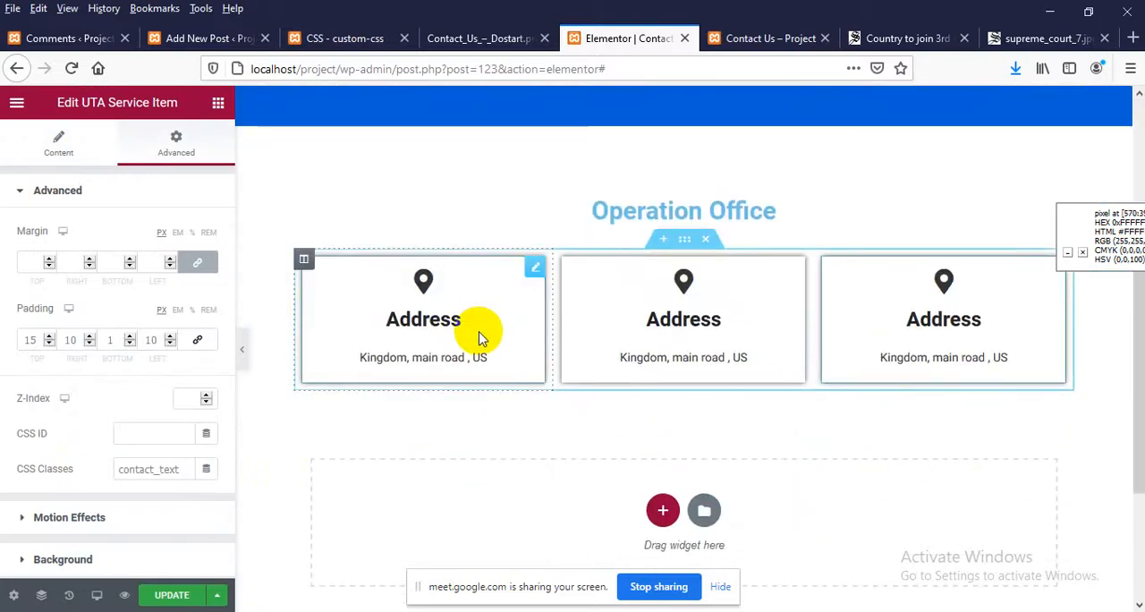
# Compare the three boxes in the editor with the Dostart design image and look at the live Contact Us page
pyautogui.scroll(-3, 475, 338)
pyautogui.scroll(1, 482, 338)
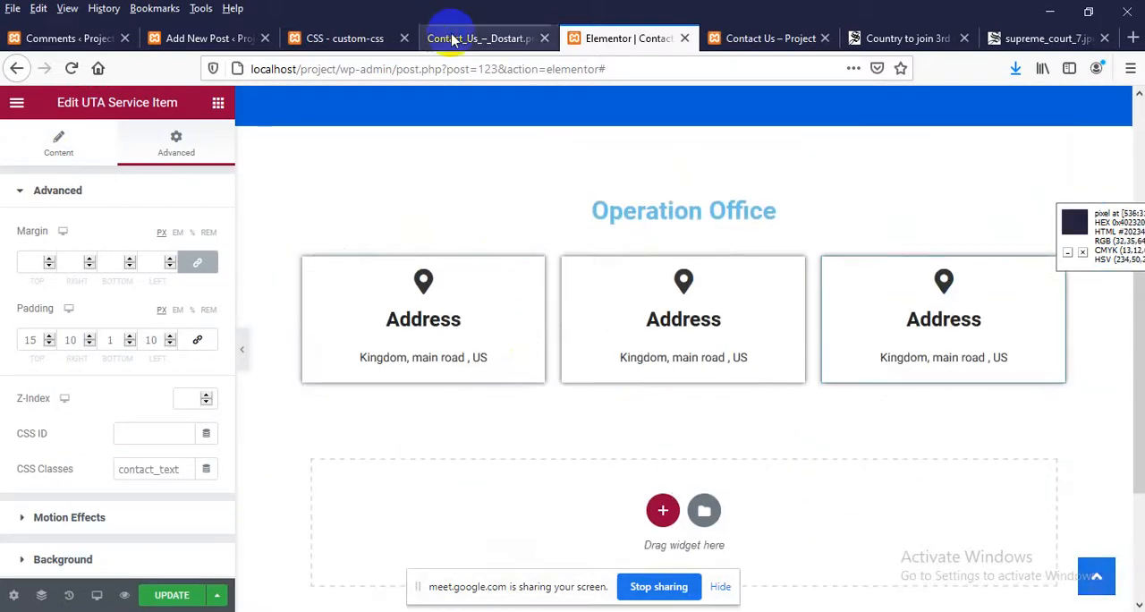
pyautogui.click(447, 38)
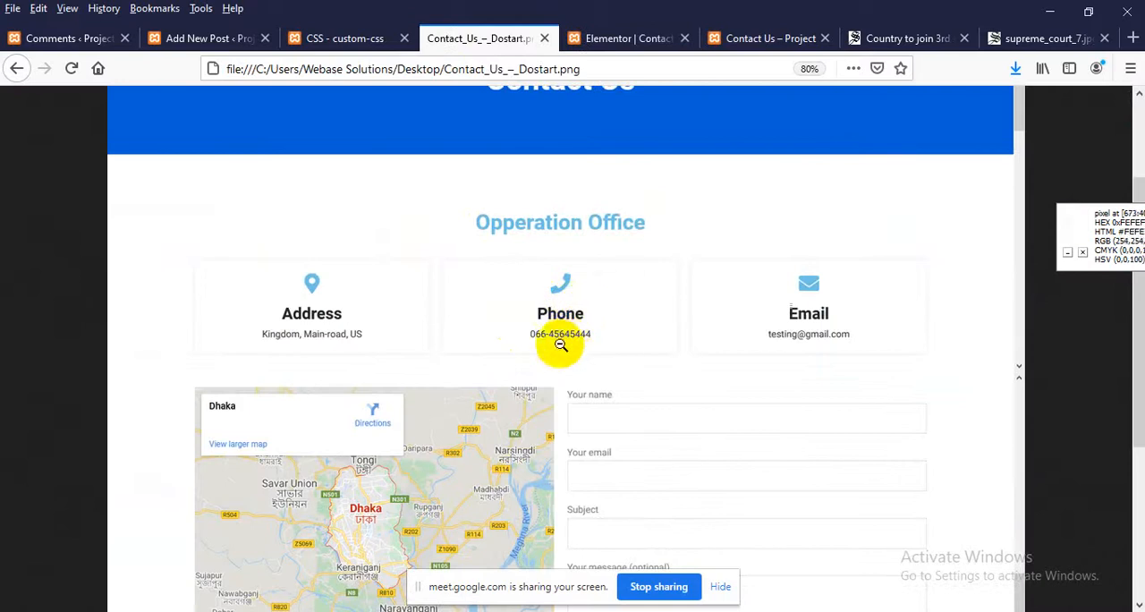
pyautogui.click(592, 36)
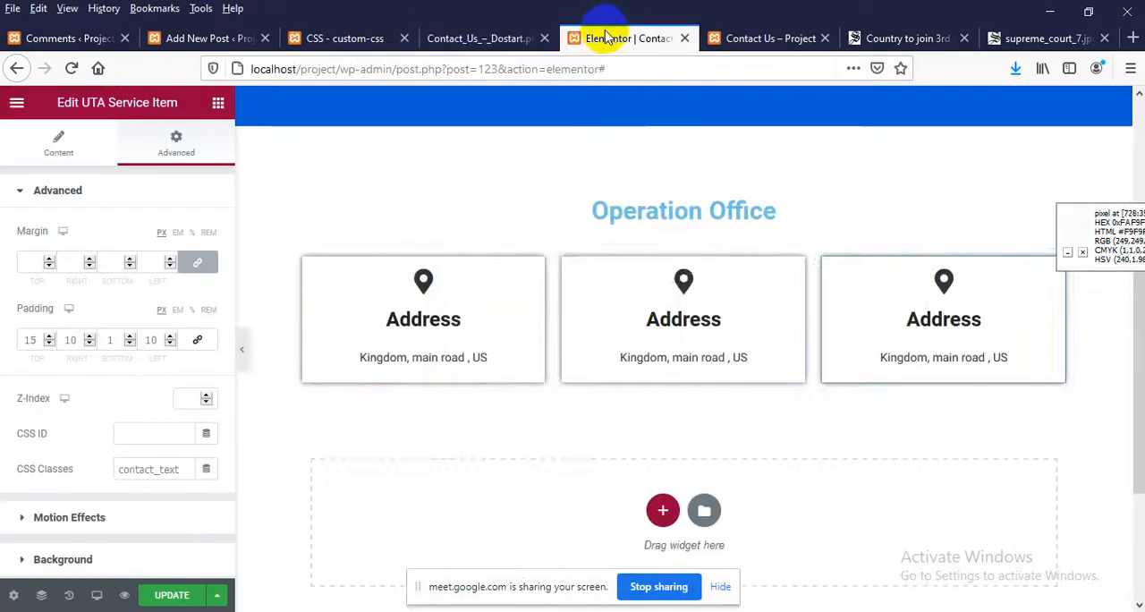
pyautogui.click(683, 277)
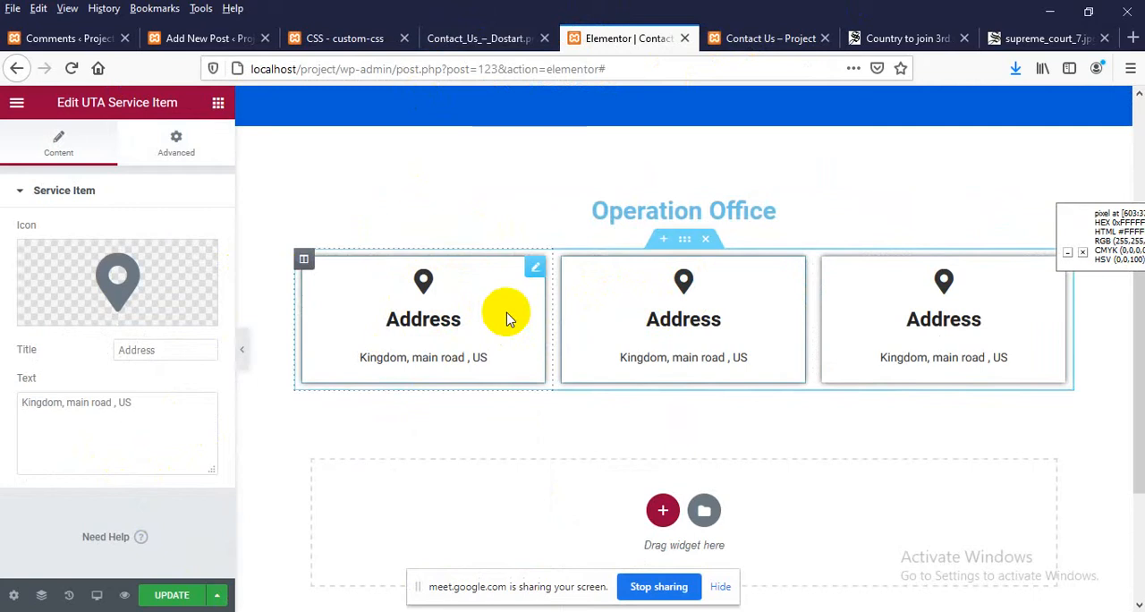
pyautogui.click(786, 39)
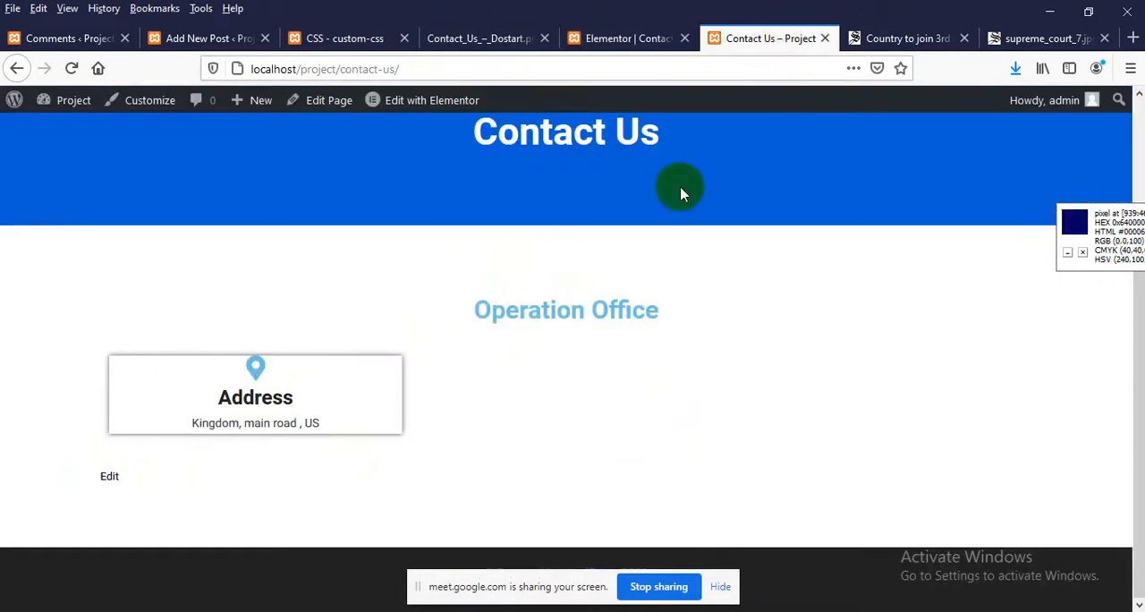
pyautogui.rightClick(301, 273)
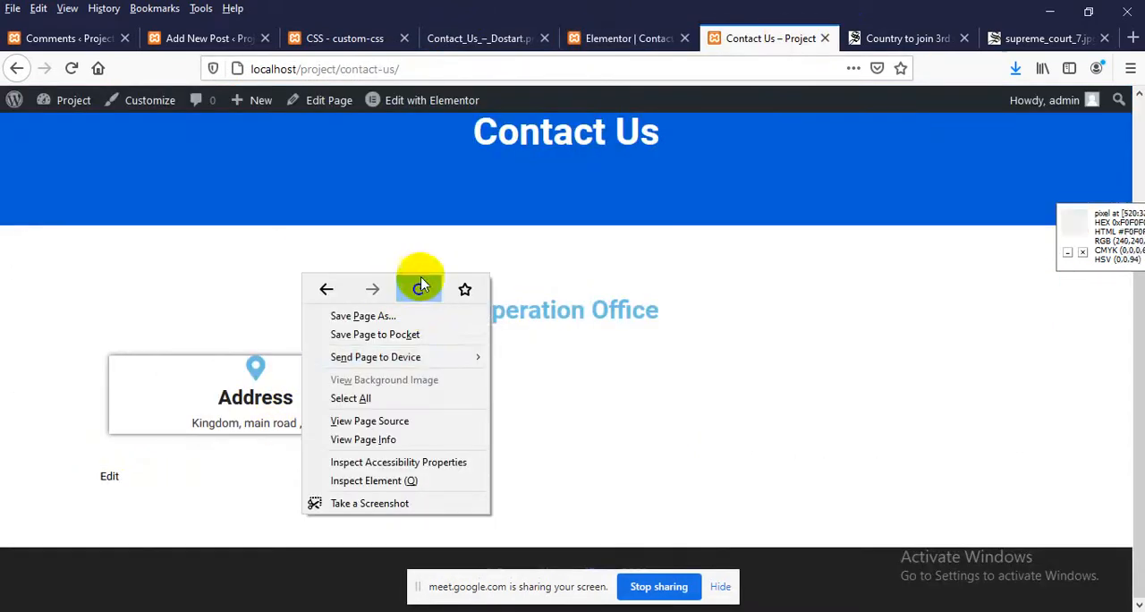
pyautogui.click(582, 256)
# In the Elementor editor, replace the middle service item's icon with Phone alt, found by filtering the icon library for "phone"
pyautogui.click(593, 37)
pyautogui.click(638, 365)
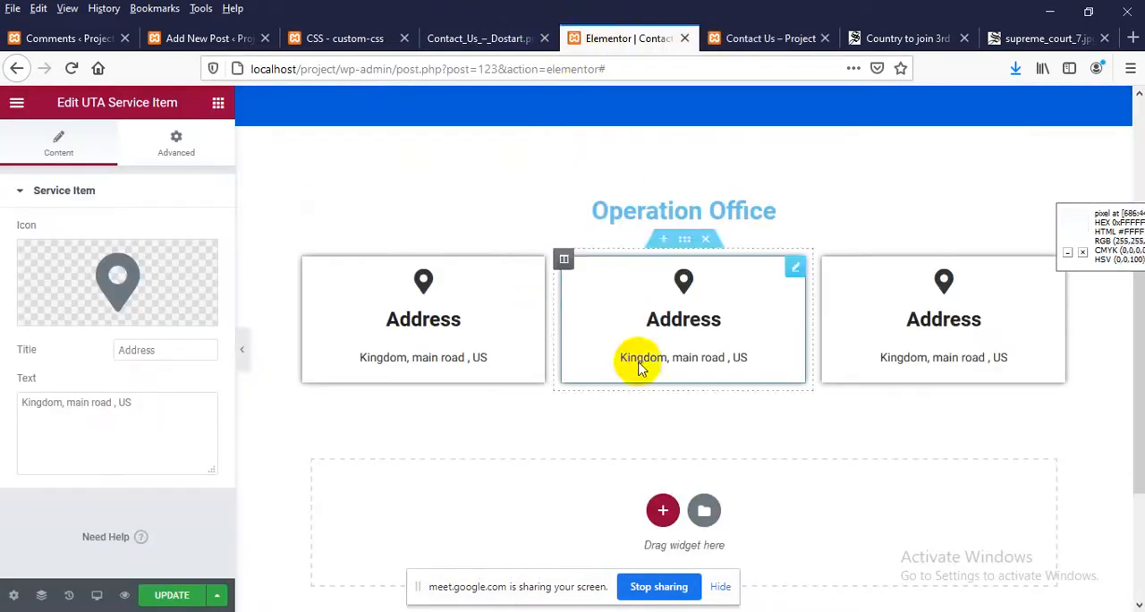
pyautogui.click(136, 275)
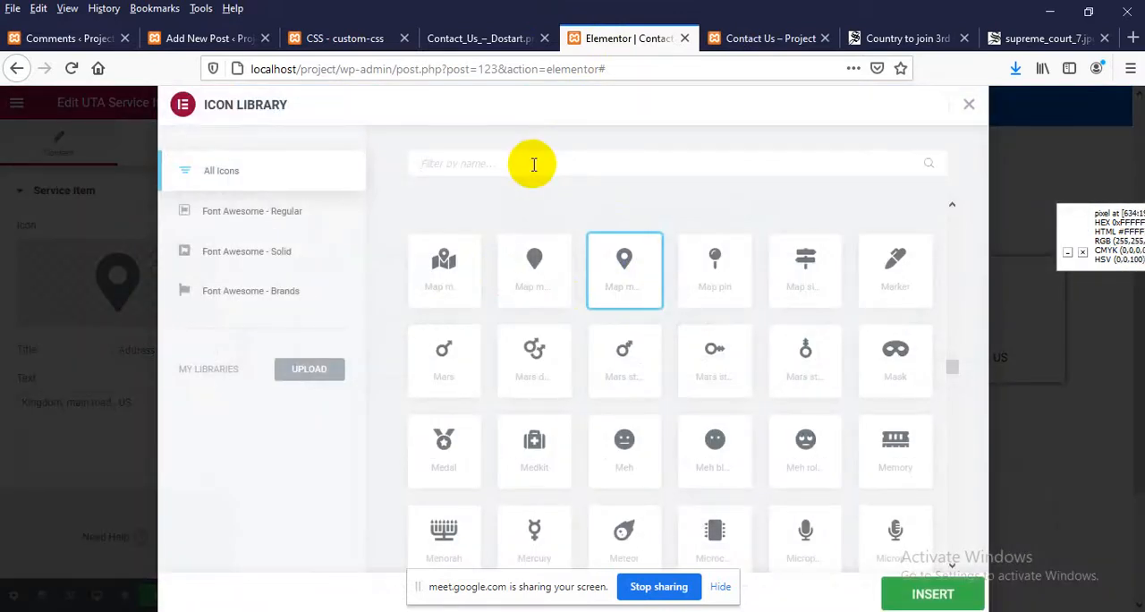
pyautogui.click(533, 163)
pyautogui.write('phone')
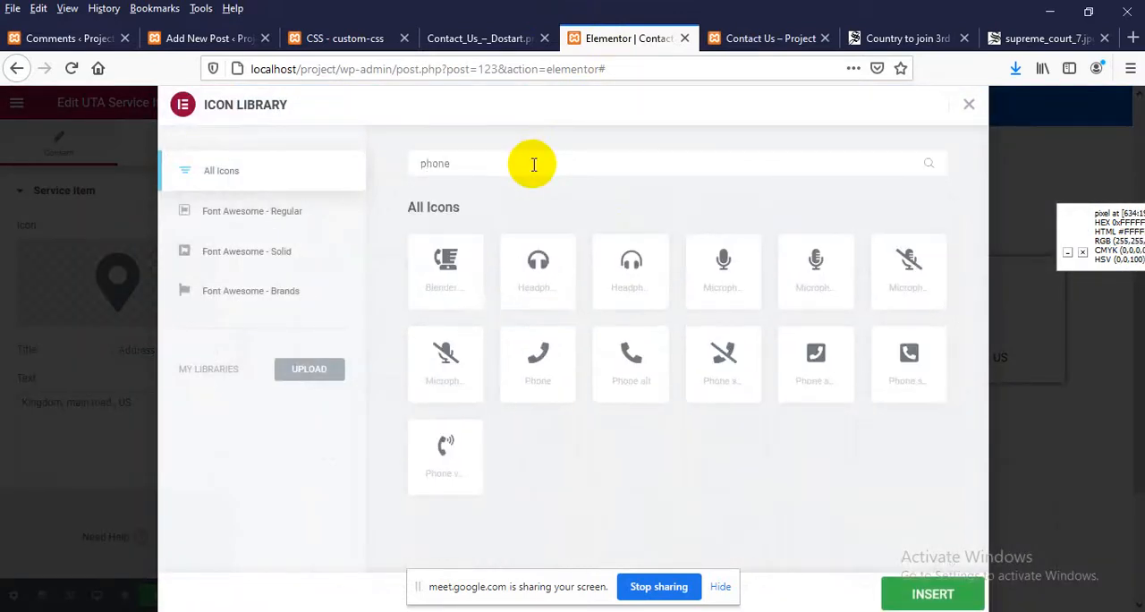
pyautogui.click(631, 353)
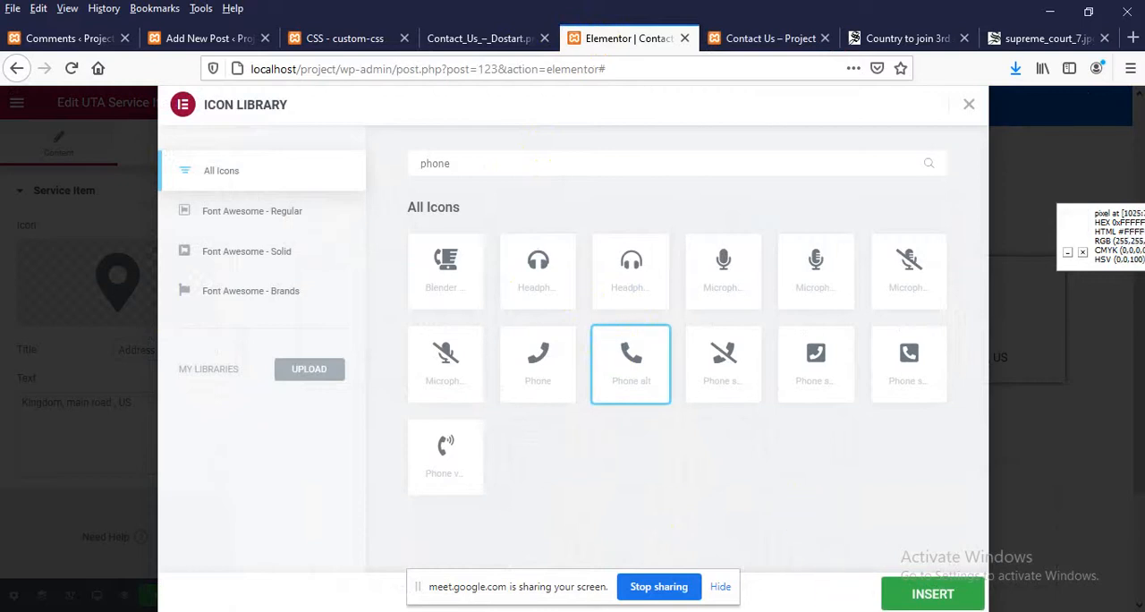
pyautogui.click(907, 596)
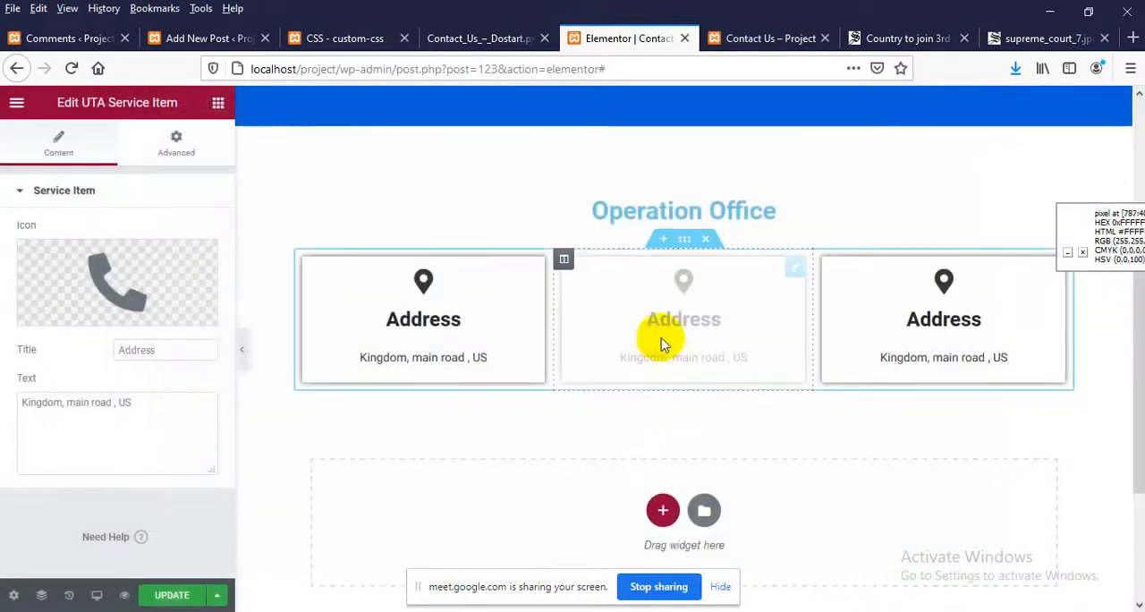
# Set the middle item's title to Phone, replace its text with the phone number, and update the page
pyautogui.click(136, 356)
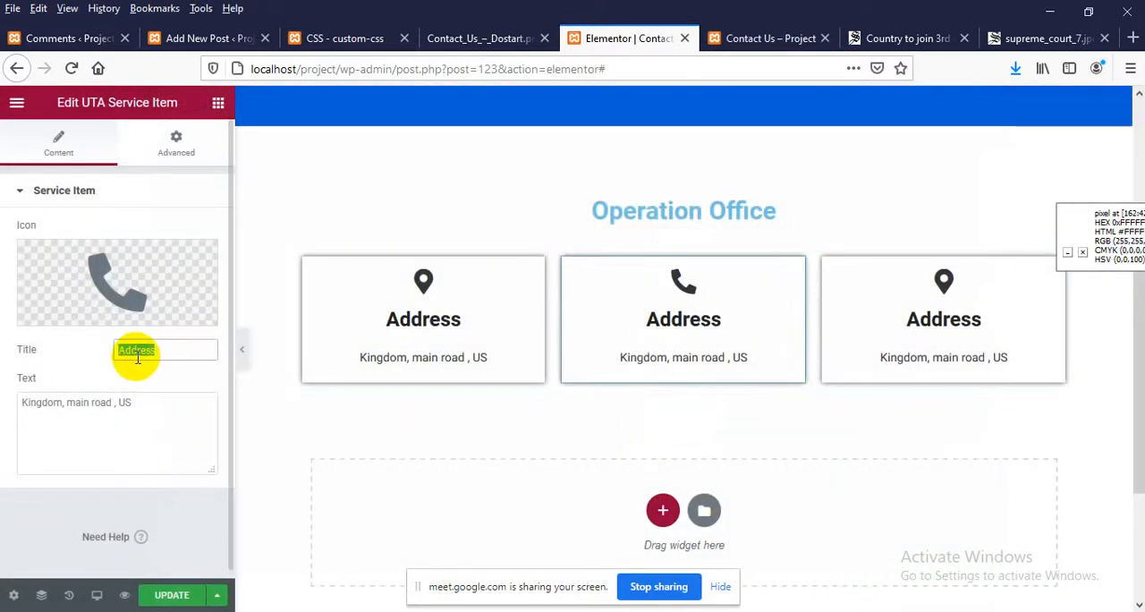
pyautogui.write('Phone')
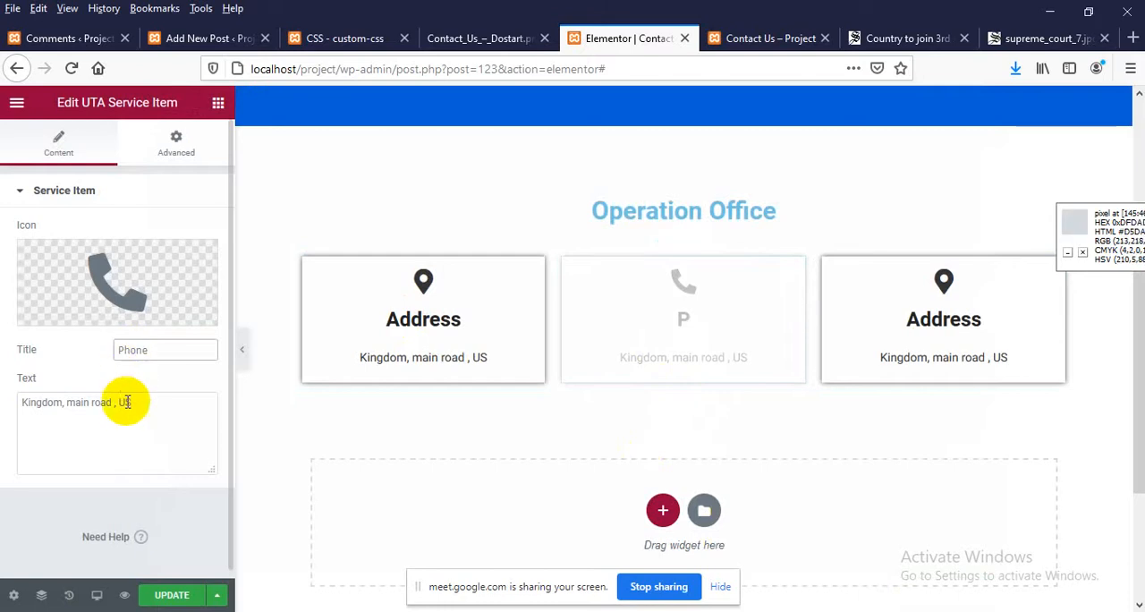
pyautogui.moveTo(130, 403); pyautogui.dragTo(2, 367)
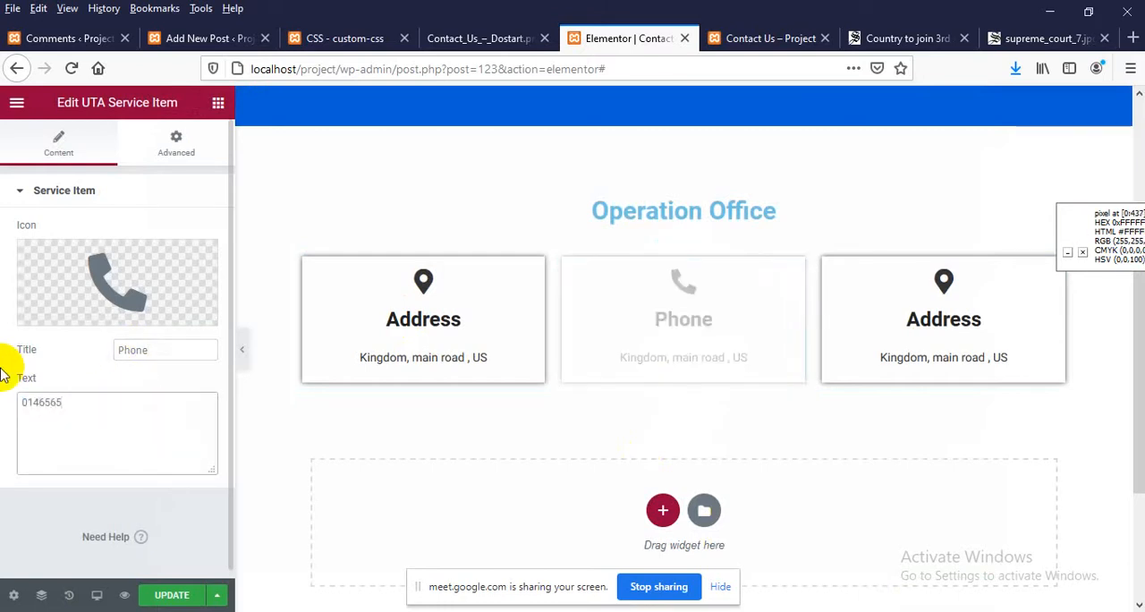
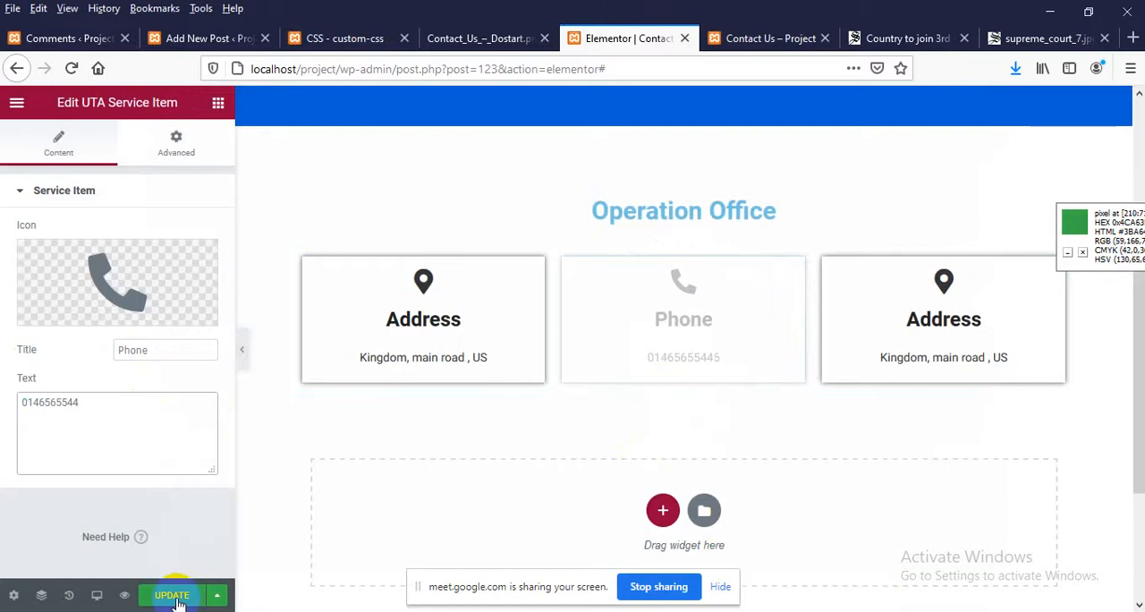
pyautogui.click(174, 594)
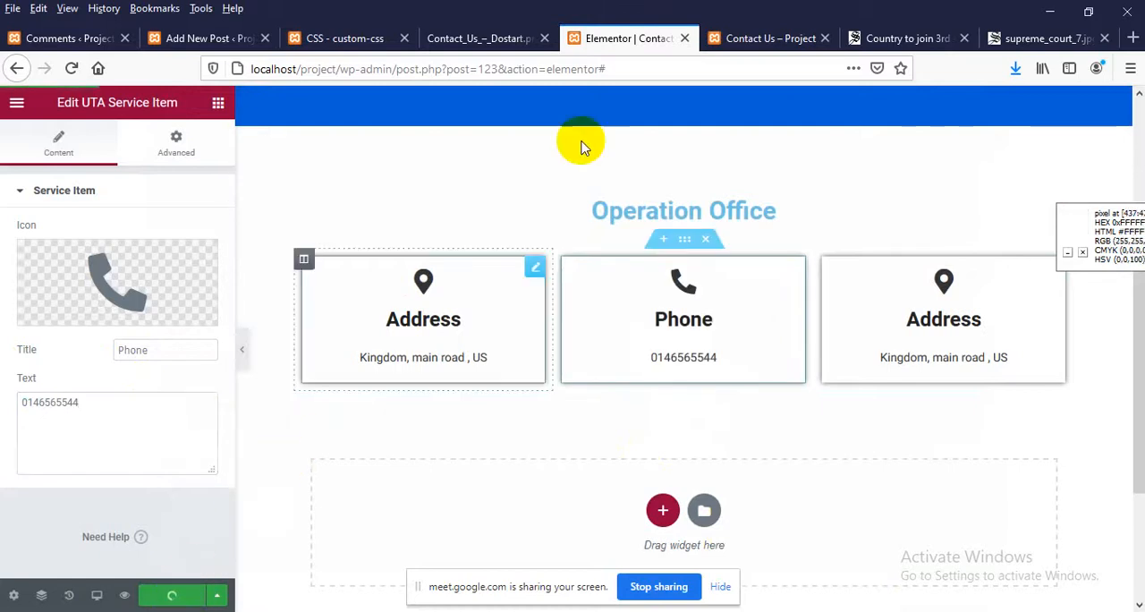
# Reload the live Contact Us page and compare its boxes with the Dostart design image
pyautogui.click(766, 38)
pyautogui.rightClick(304, 265)
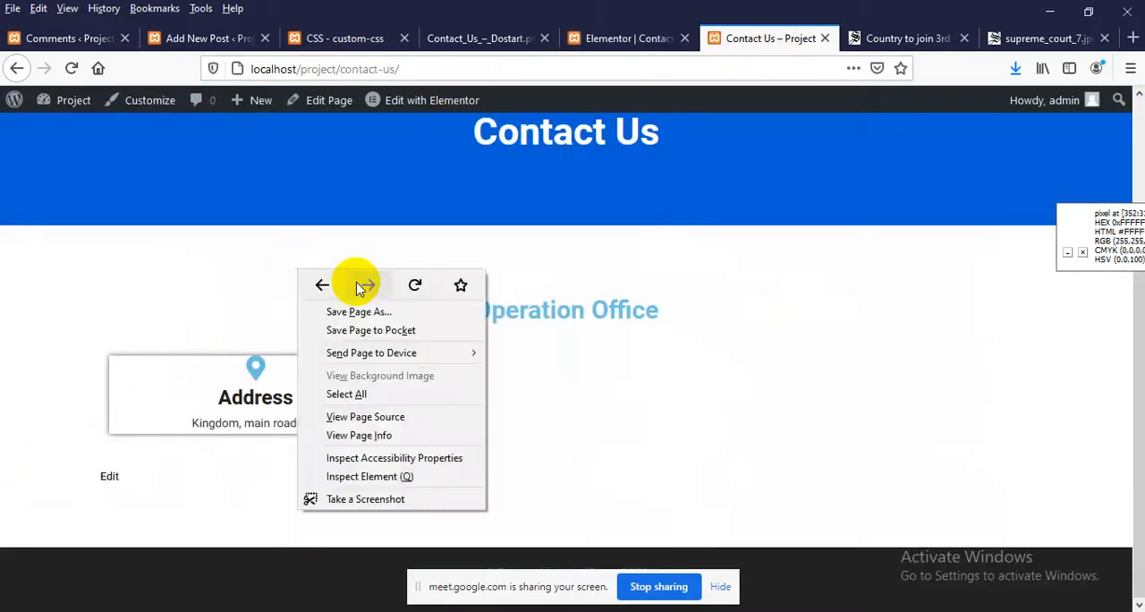
pyautogui.click(409, 283)
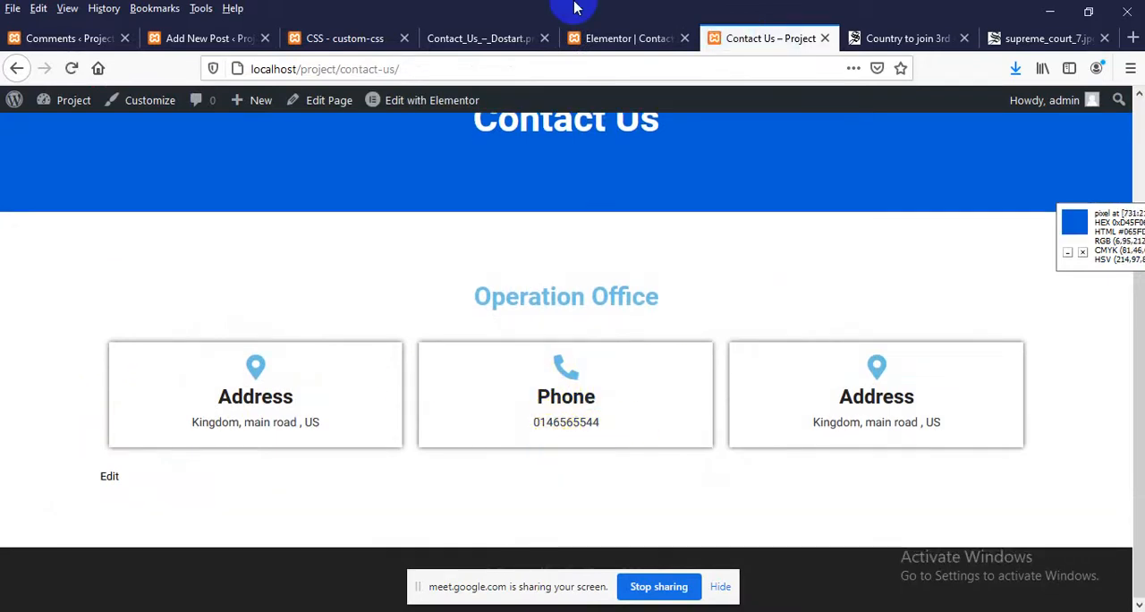
pyautogui.click(469, 37)
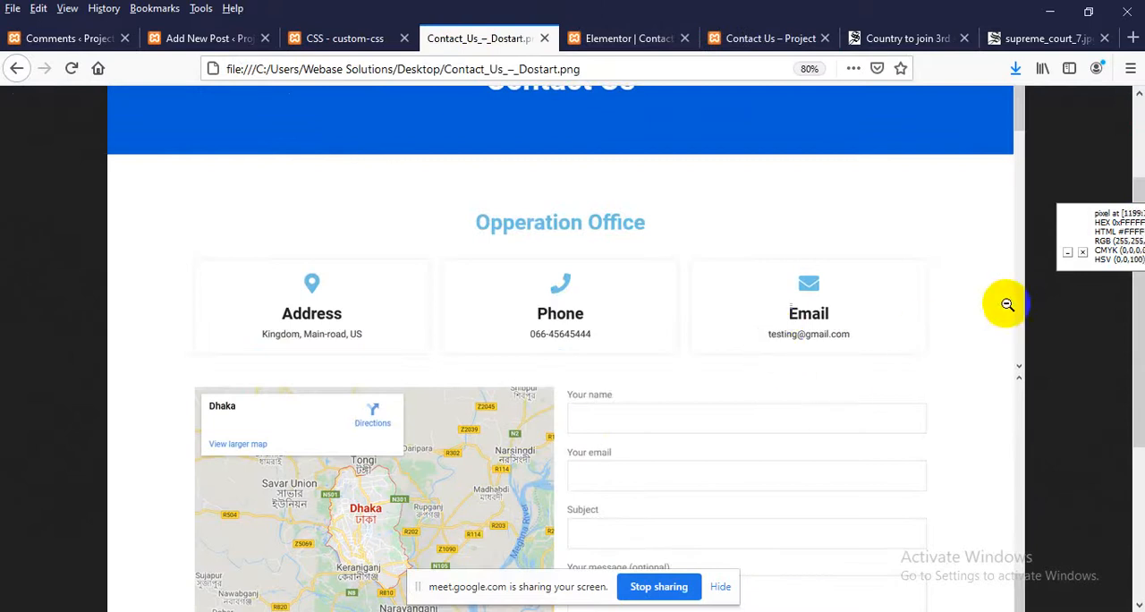
# Return to the Elementor editor, view the service item's advanced settings and reload the editor page
pyautogui.click(619, 37)
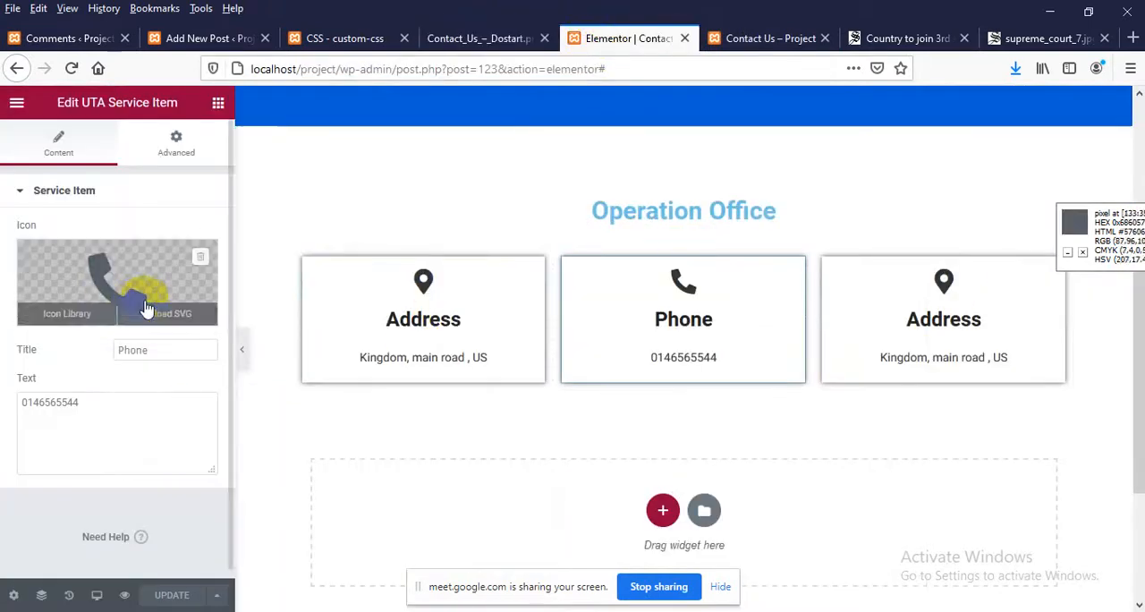
pyautogui.click(176, 143)
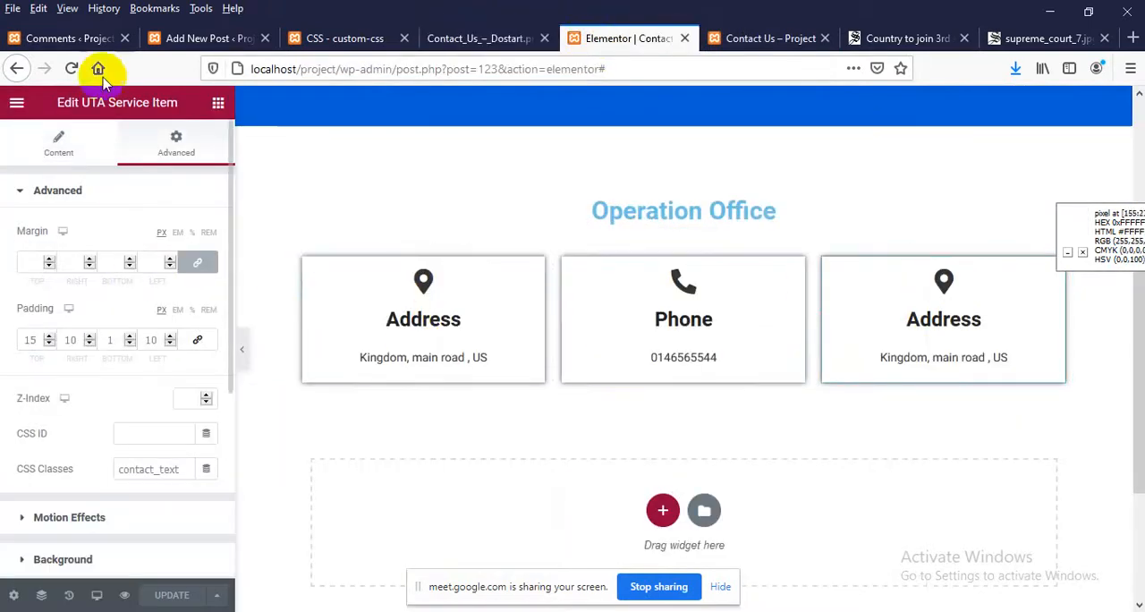
pyautogui.click(71, 69)
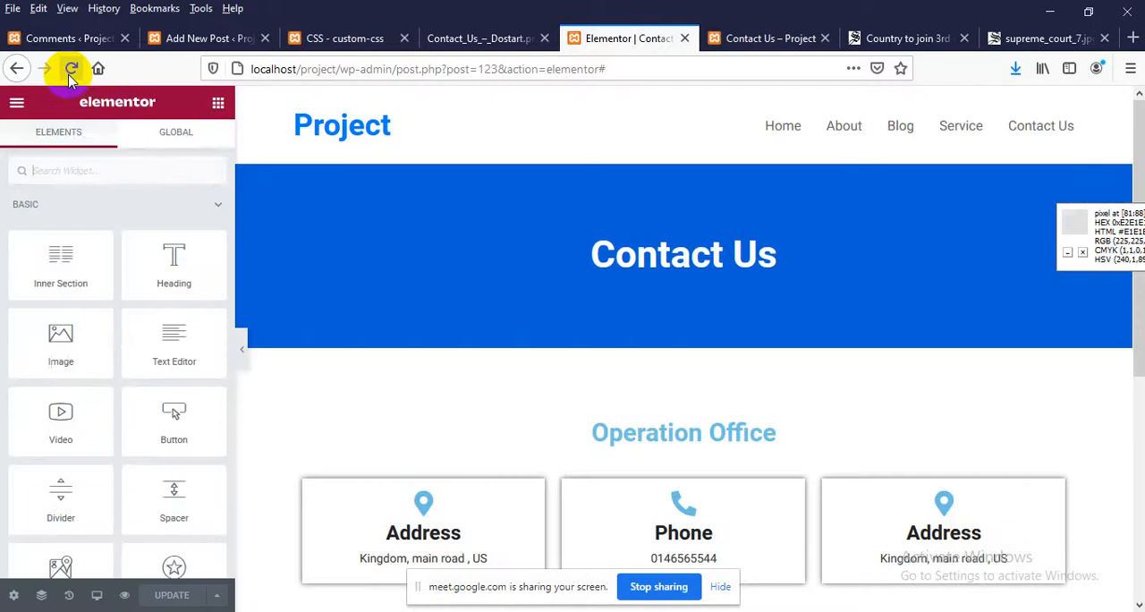
# Replace the third service item's icon with the solid Envelope icon, found by filtering the icon library for "env"
pyautogui.scroll(-2, 423, 410)
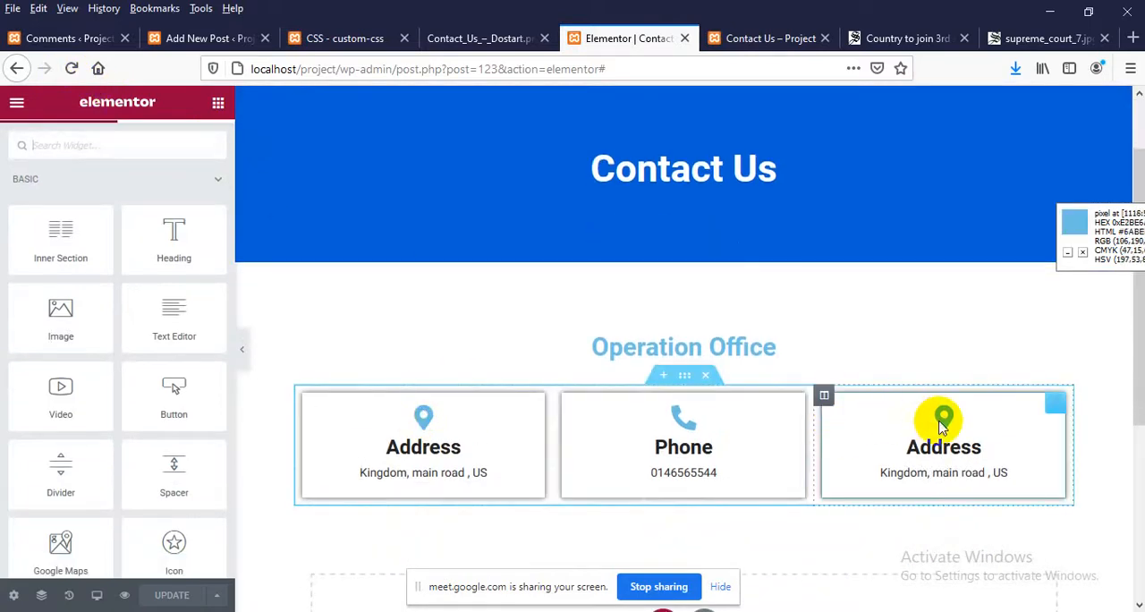
pyautogui.click(943, 426)
pyautogui.click(87, 257)
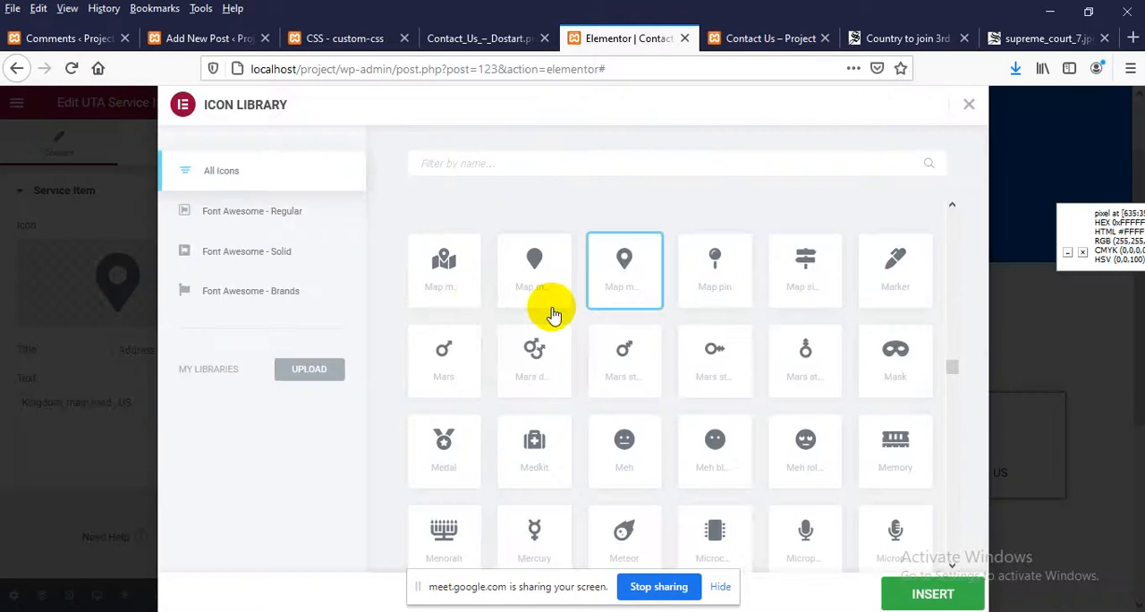
pyautogui.click(611, 165)
pyautogui.write('e')
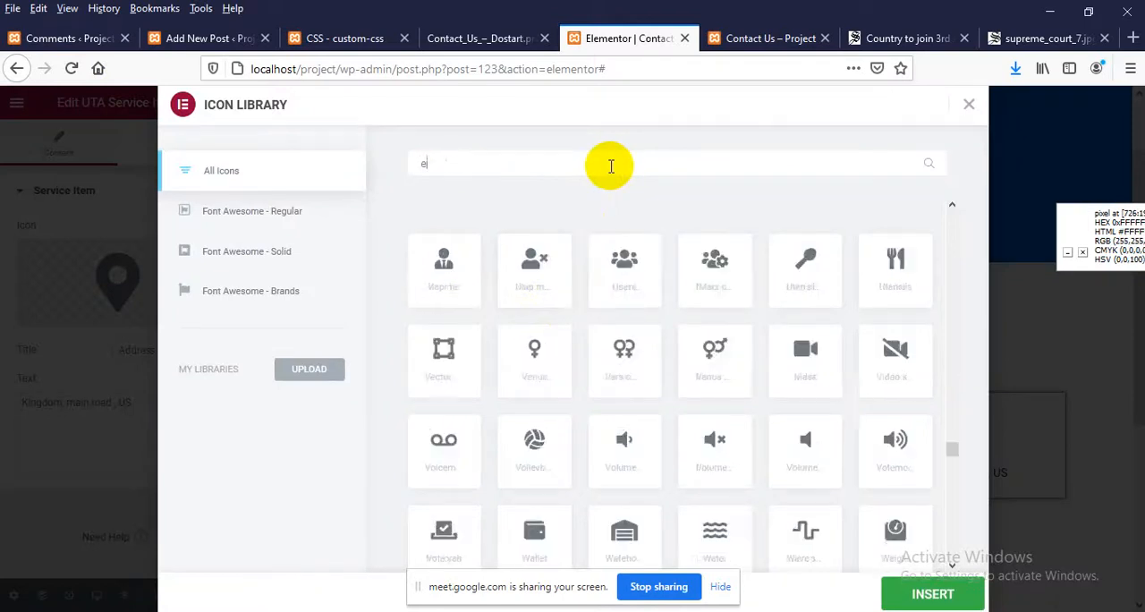
pyautogui.write('mail')
pyautogui.press('BackSpace')
pyautogui.press('BackSpace')
pyautogui.press('BackSpace')
pyautogui.press('BackSpace')
pyautogui.press('BackSpace')
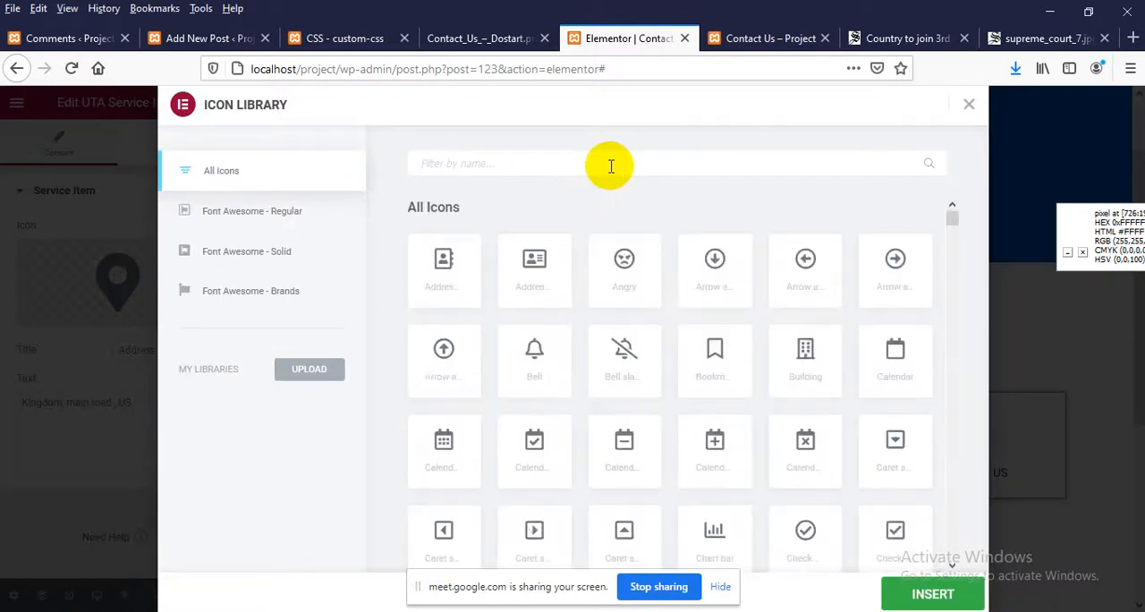
pyautogui.write('env')
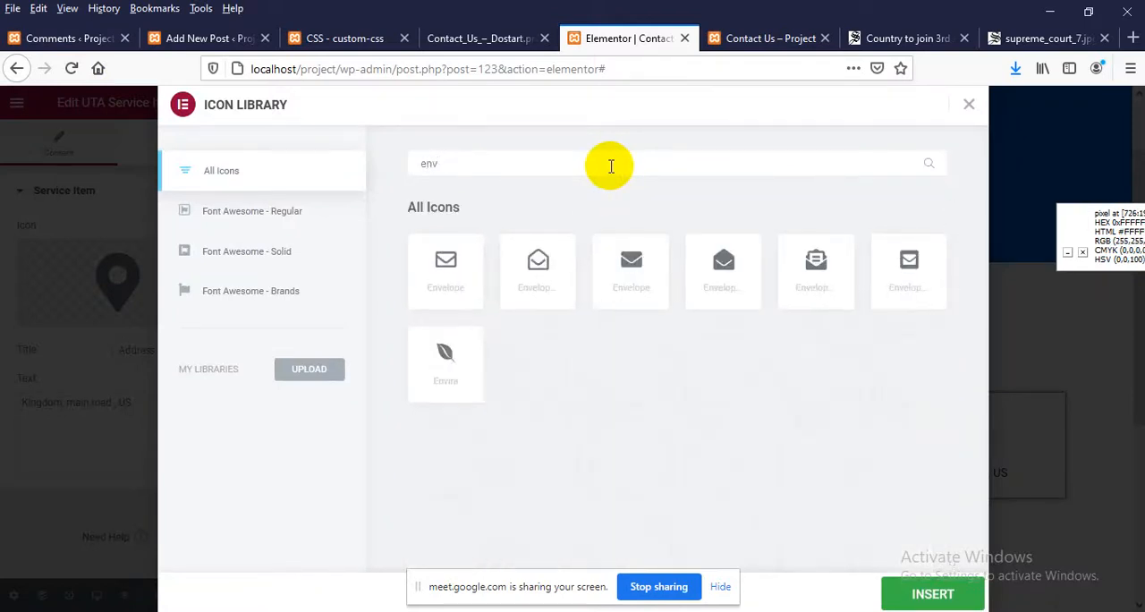
pyautogui.click(626, 268)
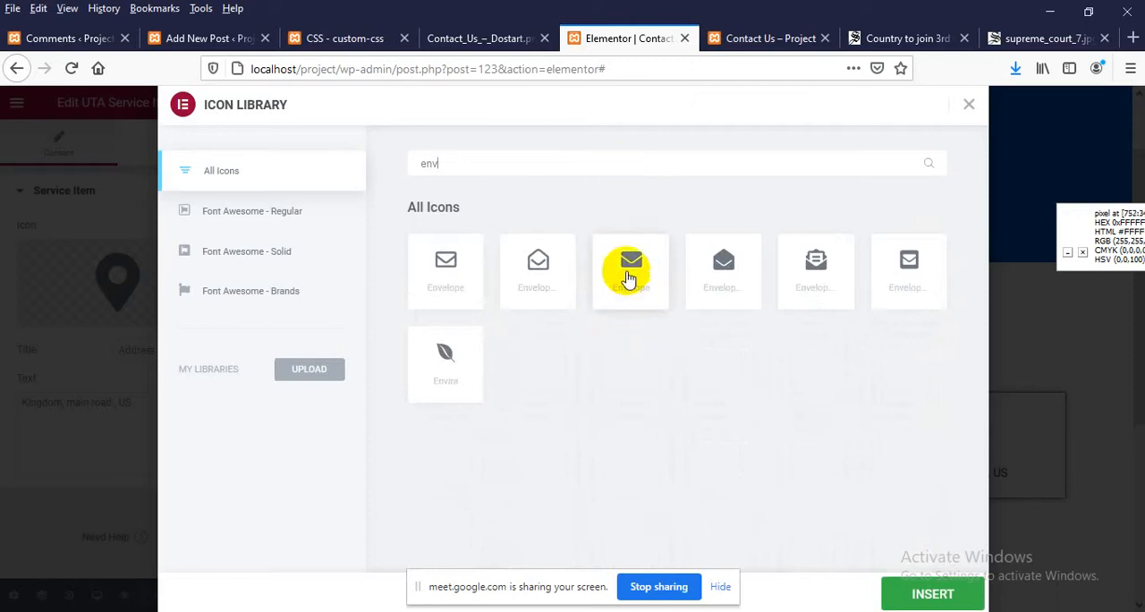
pyautogui.click(935, 595)
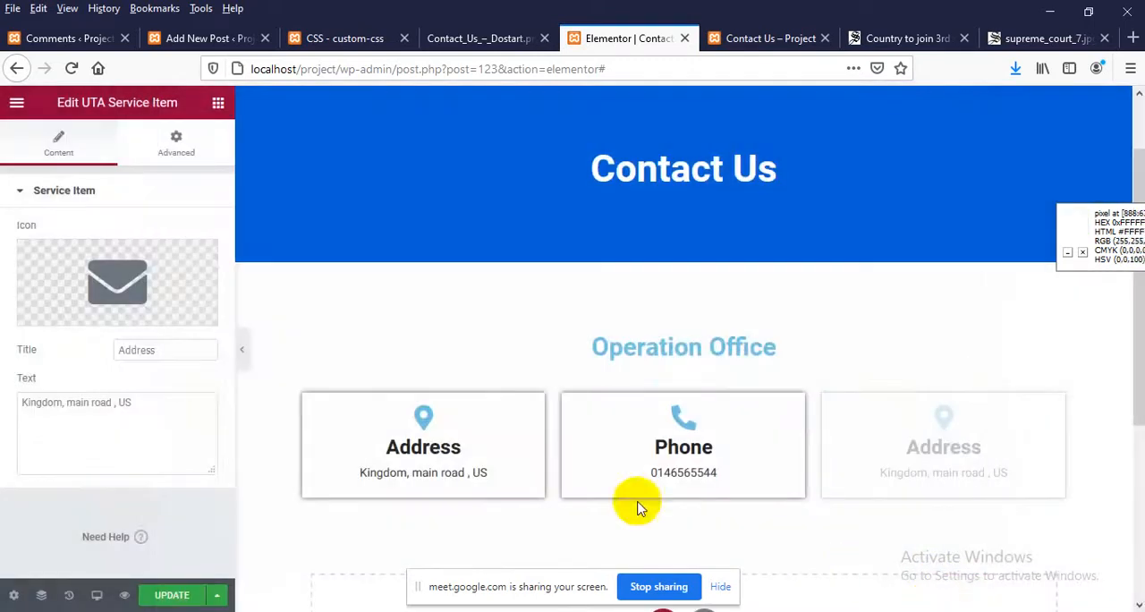
# Set the third item's title to Email, replace its text with the contact's e-mail address, and update the page
pyautogui.click(154, 357)
pyautogui.write('Emai')
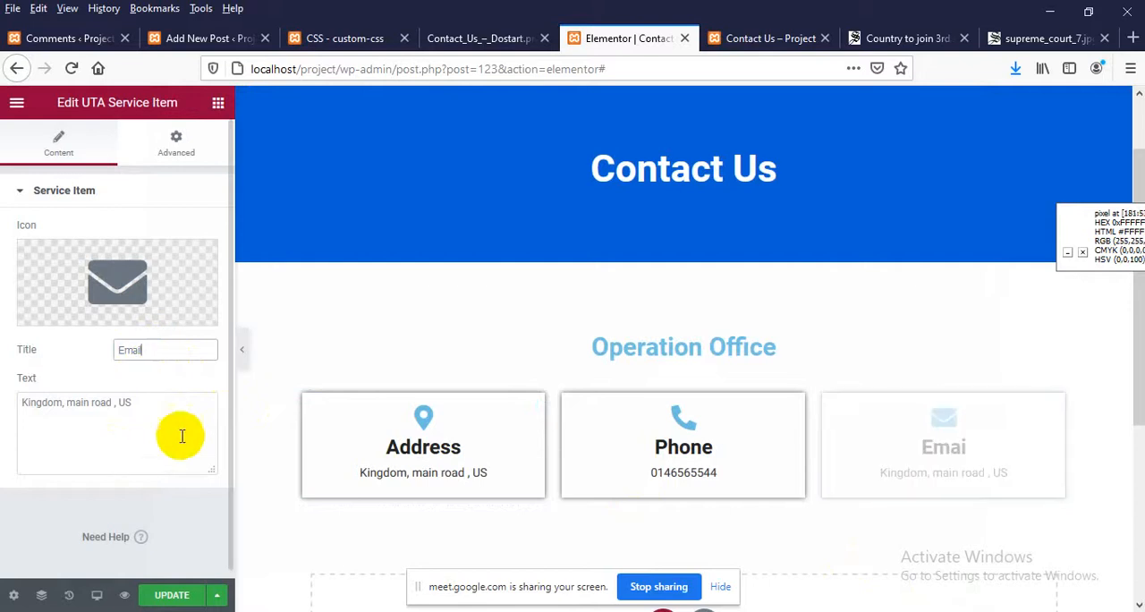
pyautogui.moveTo(179, 435); pyautogui.dragTo(2, 385)
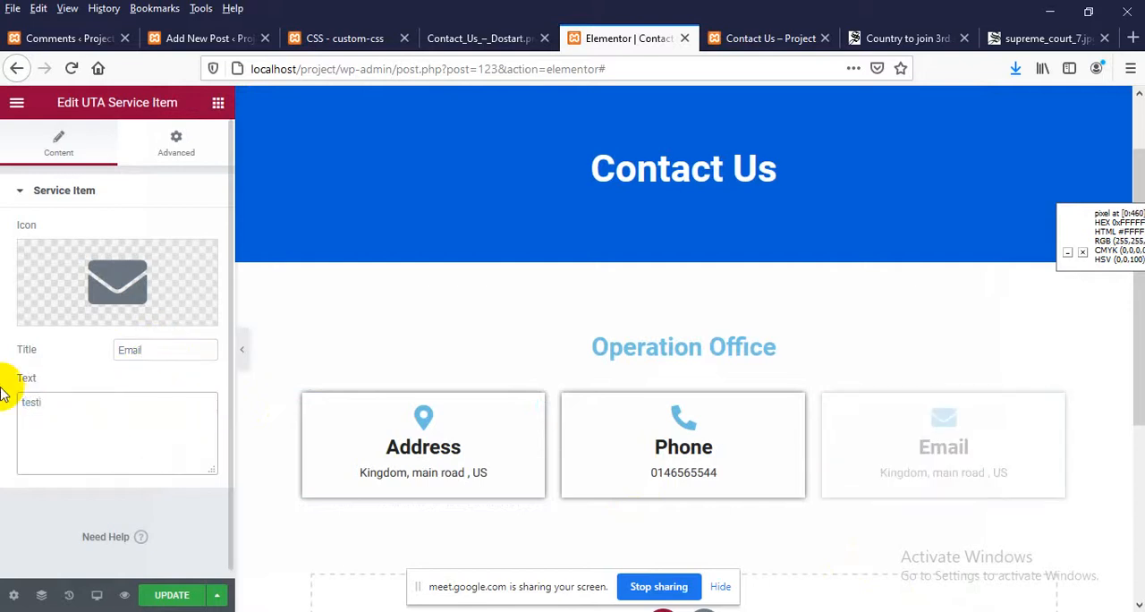
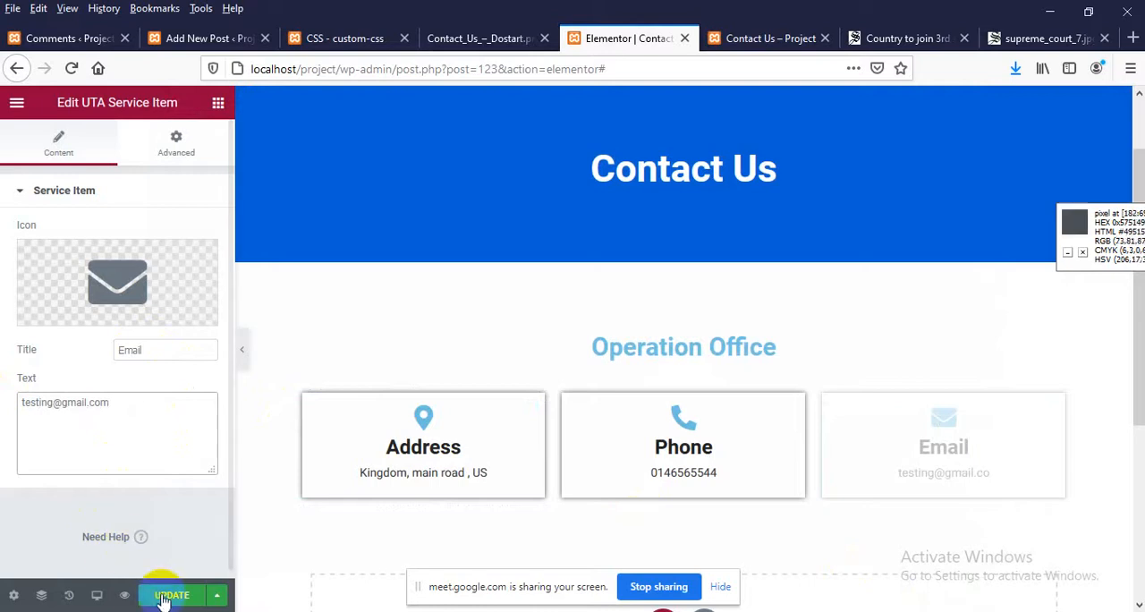
pyautogui.click(166, 595)
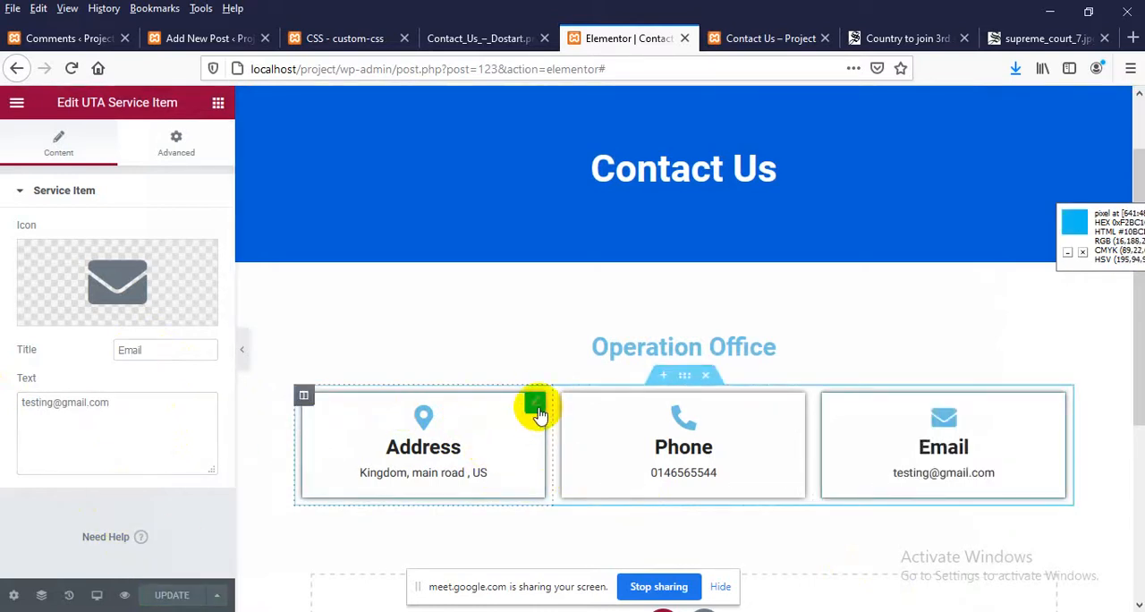
# Try to set the Address item's box shadow color to dddddd in its advanced border settings, and update the page
pyautogui.click(535, 410)
pyautogui.click(146, 152)
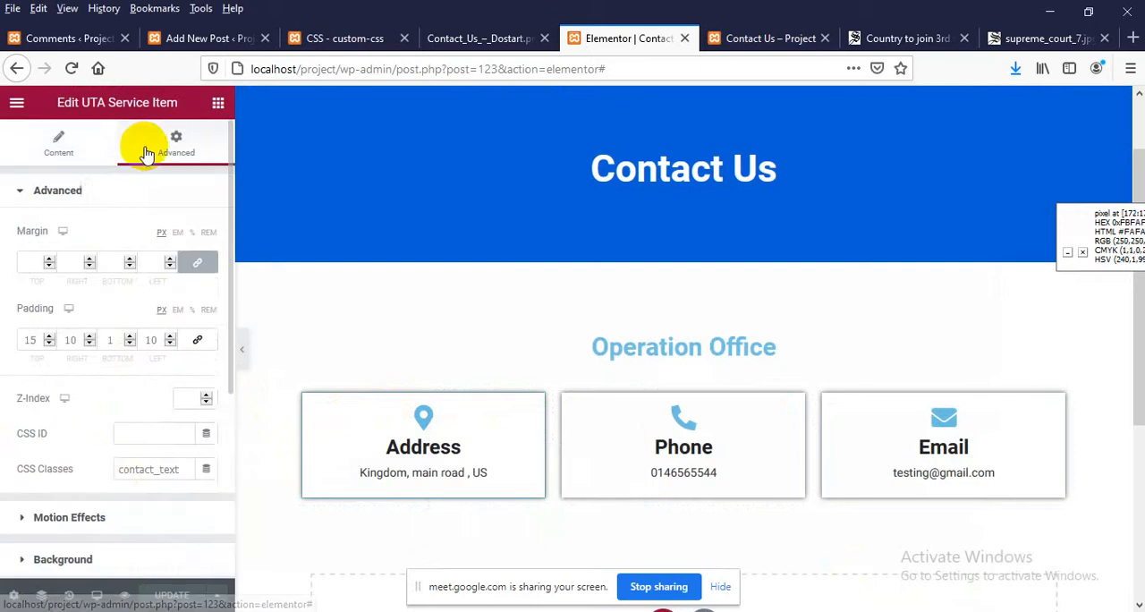
pyautogui.scroll(-3, 77, 468)
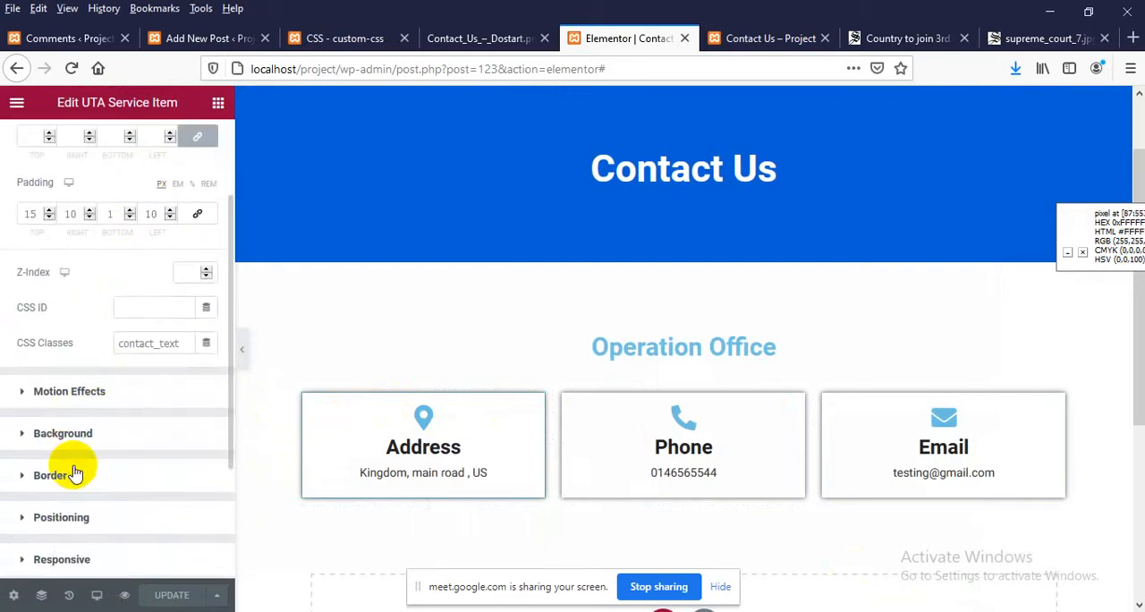
pyautogui.scroll(-1, 75, 474)
pyautogui.click(79, 450)
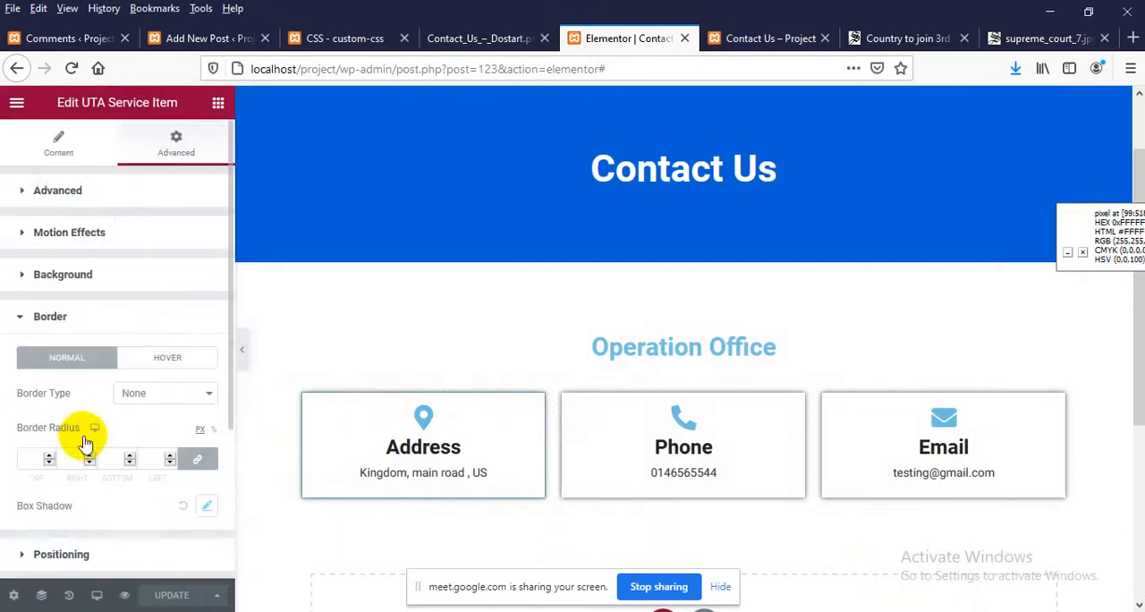
pyautogui.scroll(-1, 113, 410)
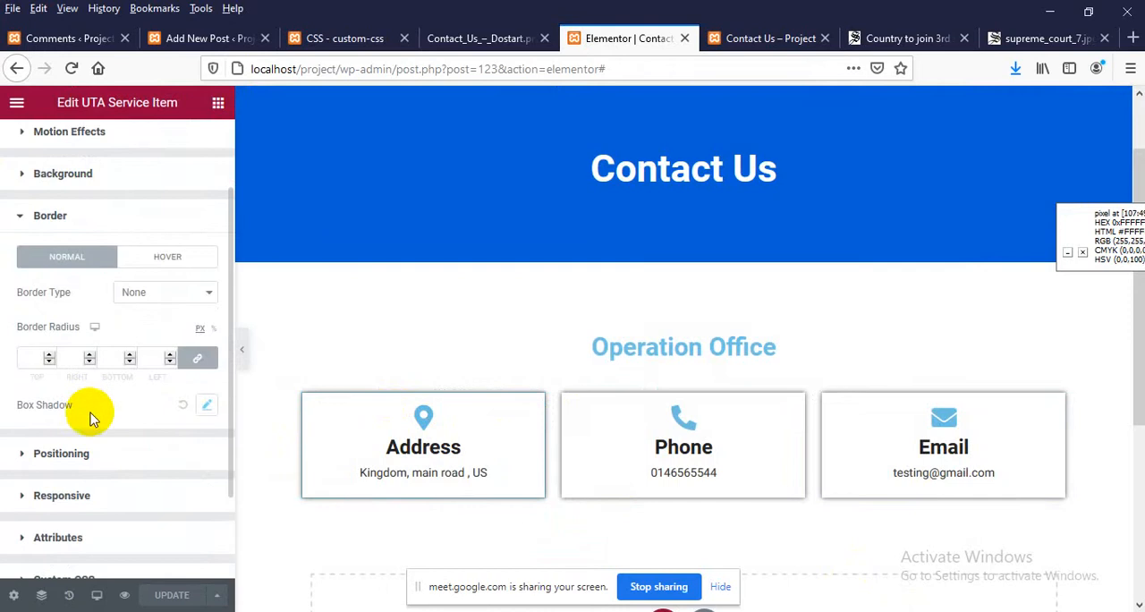
pyautogui.scroll(-1, 90, 419)
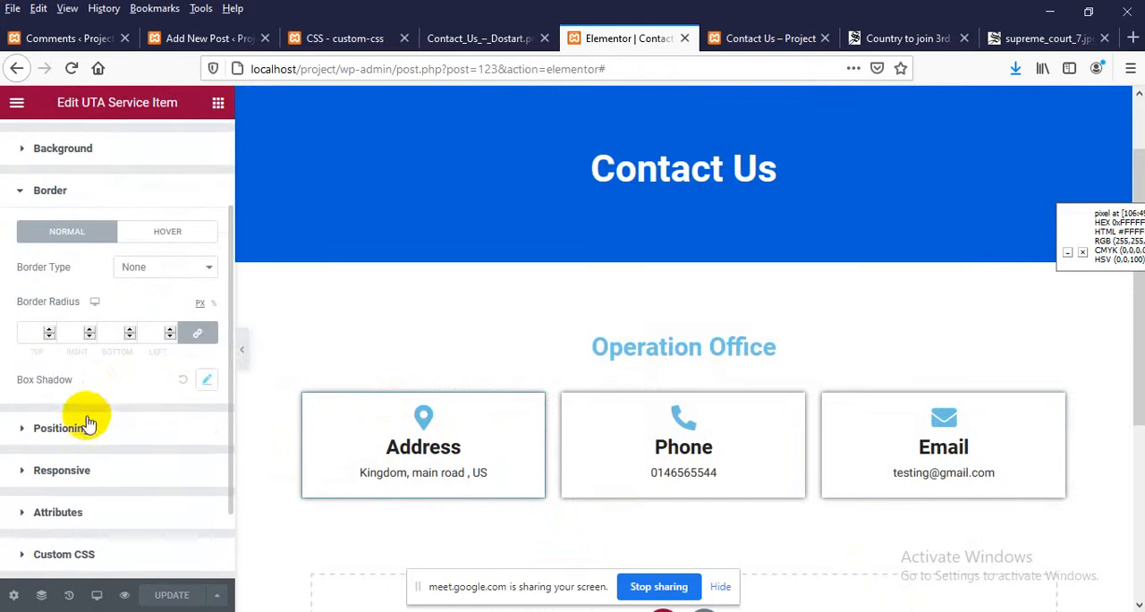
pyautogui.click(205, 381)
pyautogui.scroll(-1, 98, 435)
pyautogui.click(195, 376)
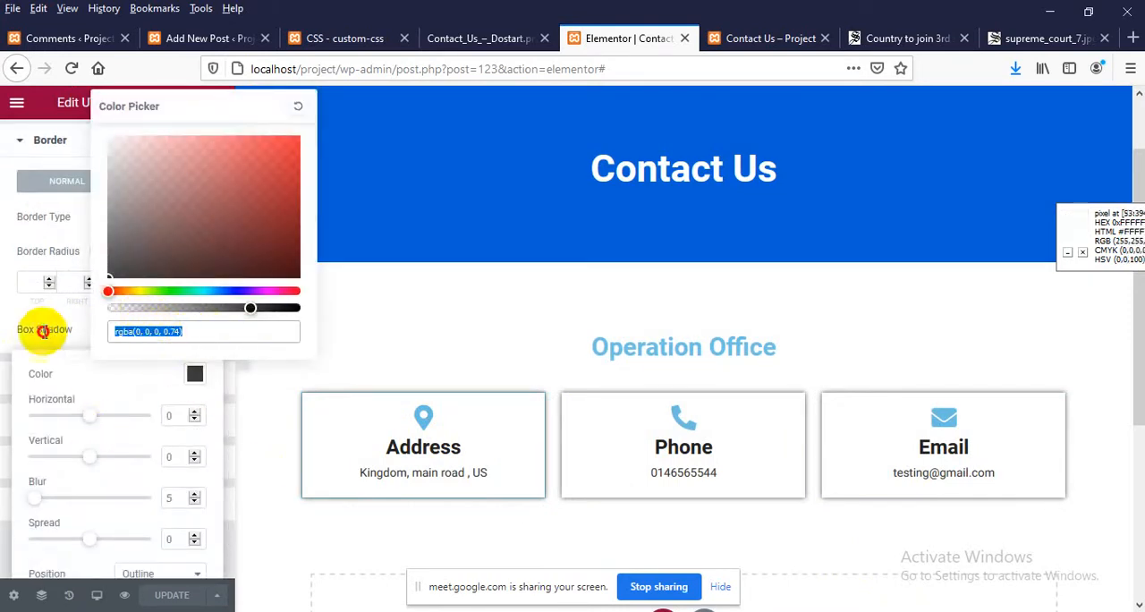
pyautogui.click(122, 331)
pyautogui.write('ddd')
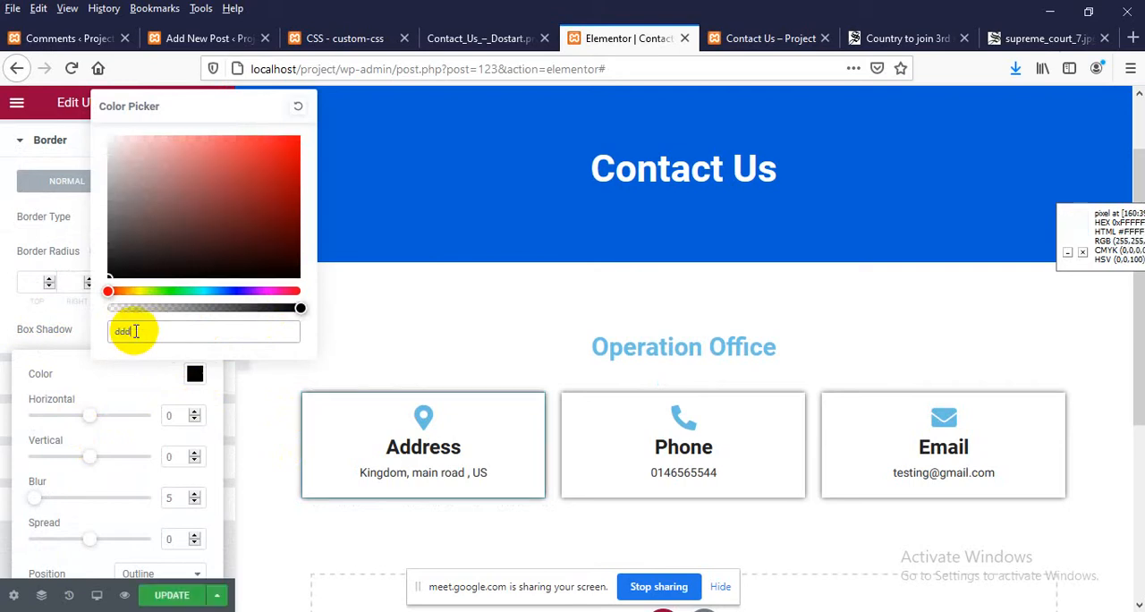
pyautogui.write('ddd')
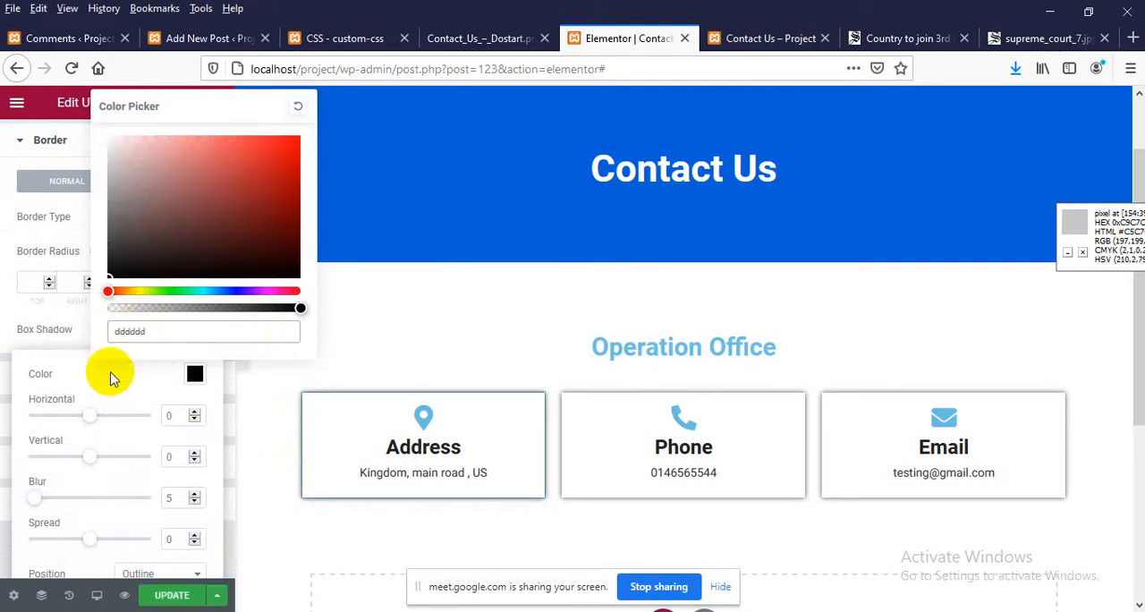
pyautogui.click(172, 594)
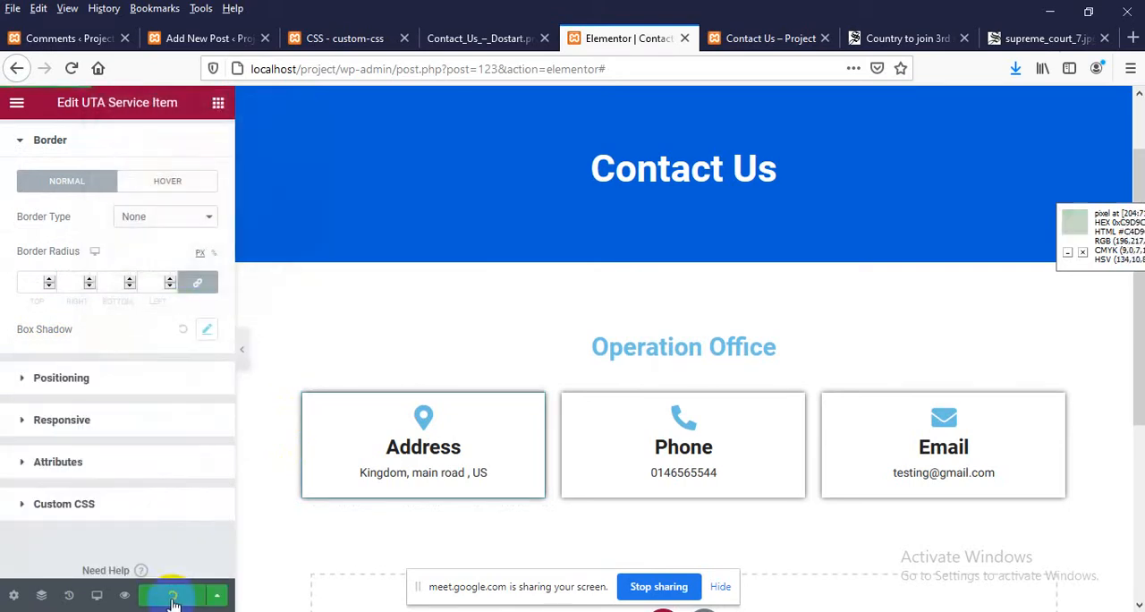
# Reload the live Contact Us page to check the shadows of the three boxes
pyautogui.click(770, 37)
pyautogui.rightClick(370, 222)
pyautogui.click(485, 235)
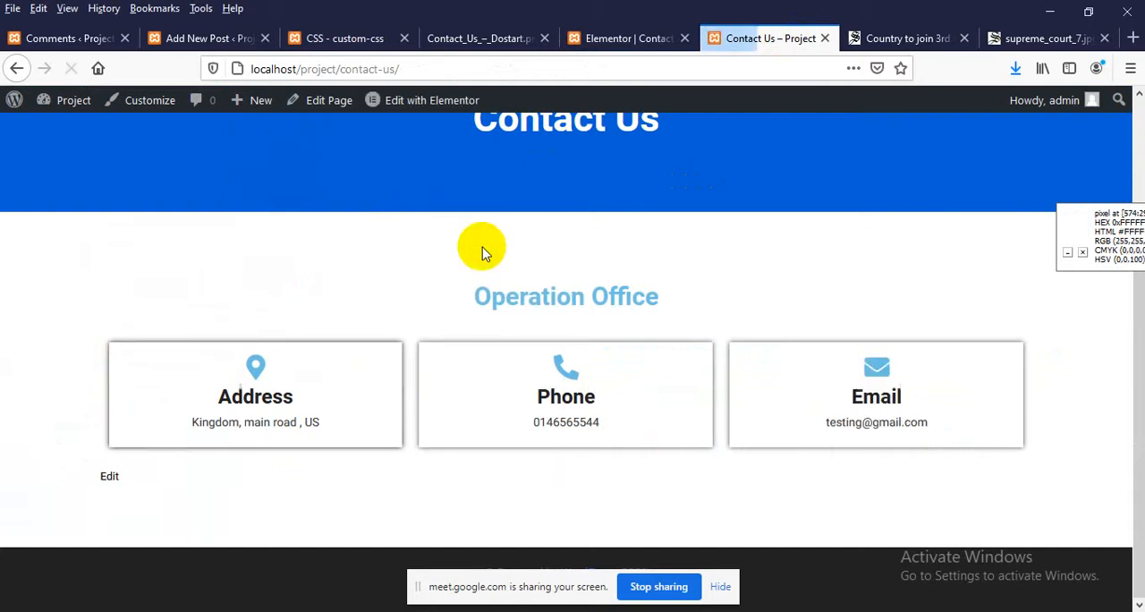
# In the Elementor editor, reduce the Address item's box shadow blur to 3 px and update the page
pyautogui.click(595, 39)
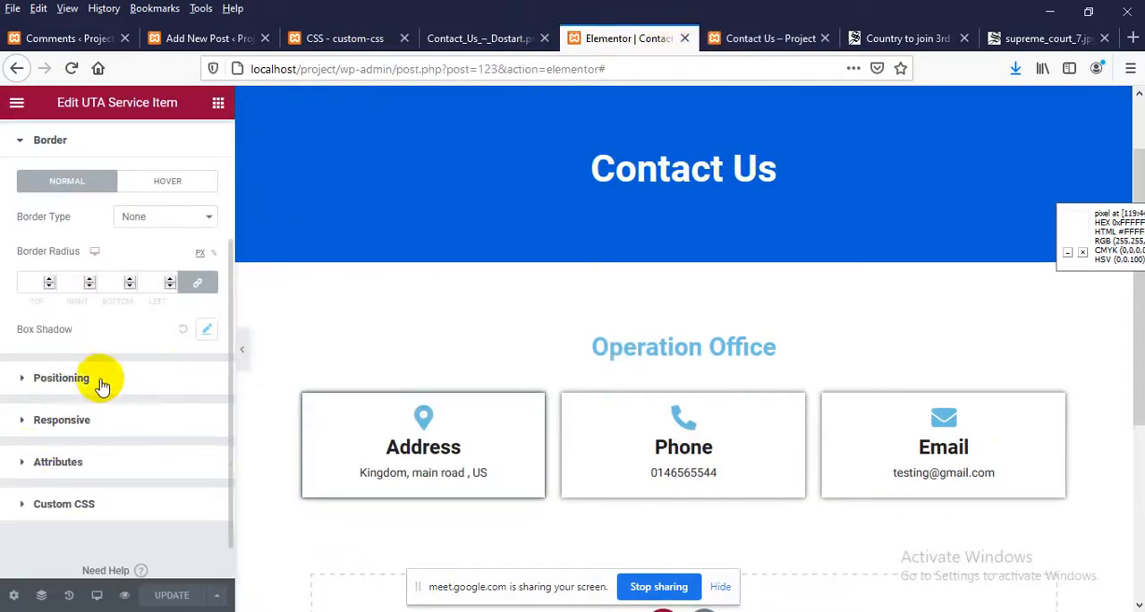
pyautogui.scroll(1, 112, 377)
pyautogui.scroll(-2, 295, 291)
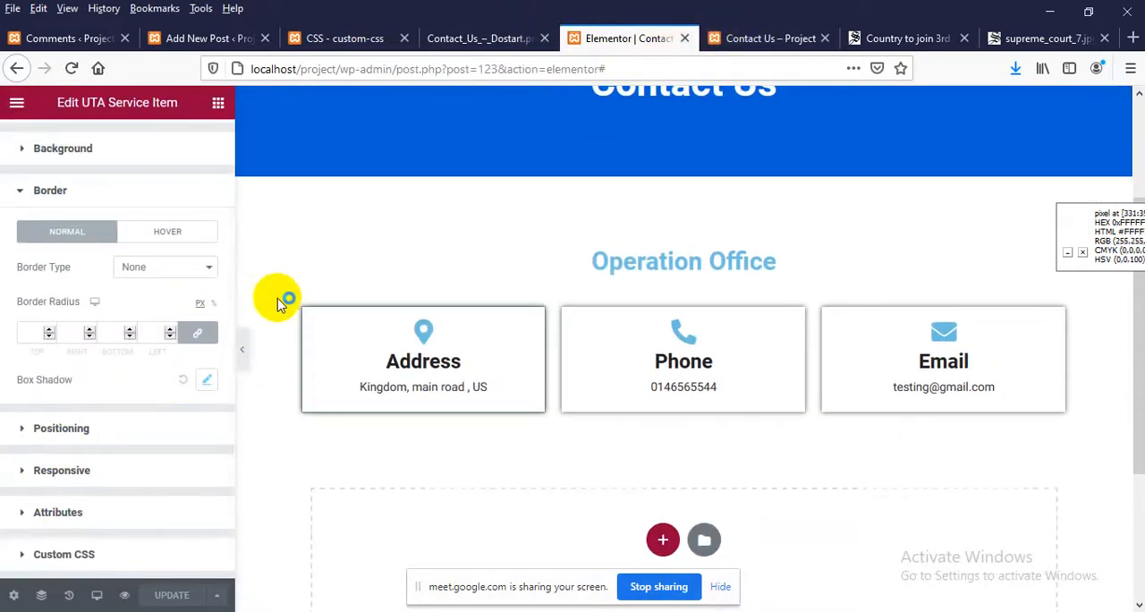
pyautogui.scroll(-1, 130, 380)
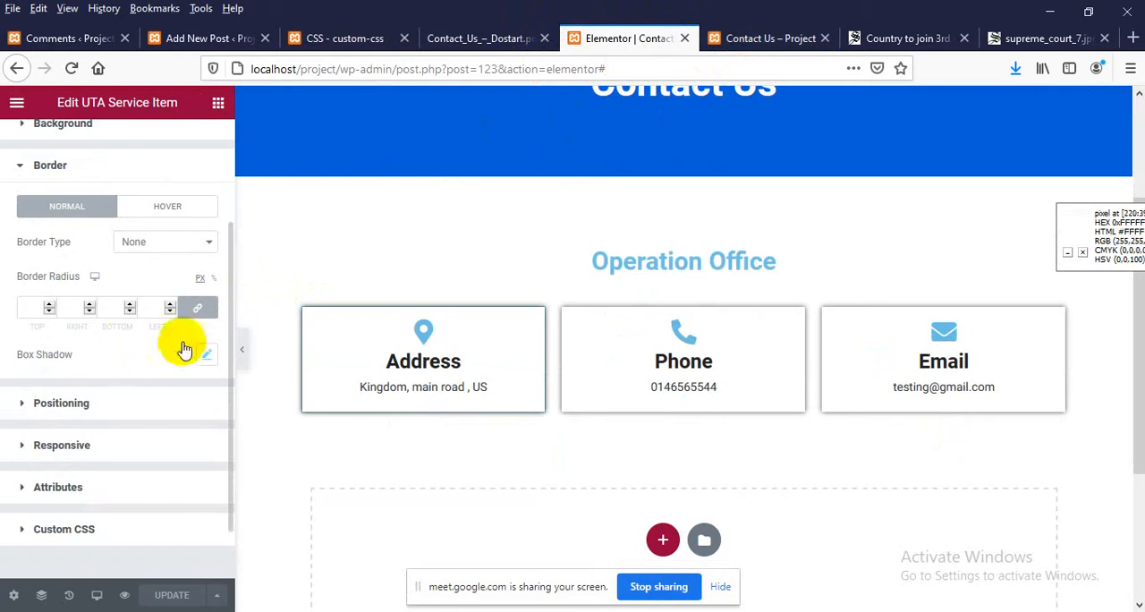
pyautogui.scroll(-1, 157, 394)
pyautogui.scroll(1, 101, 351)
pyautogui.click(206, 360)
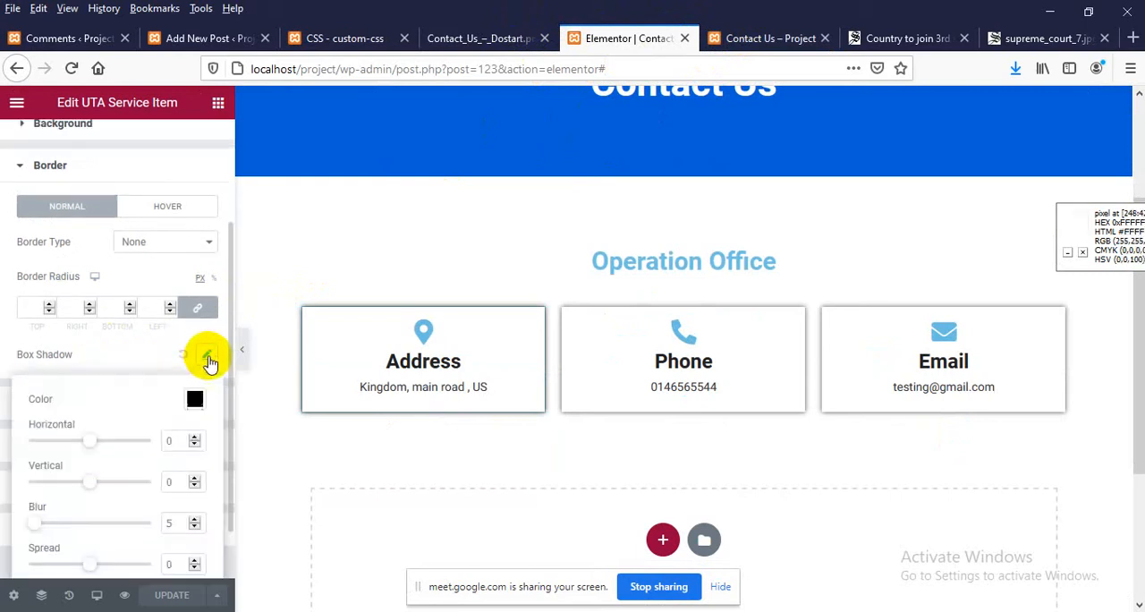
pyautogui.scroll(-1, 143, 411)
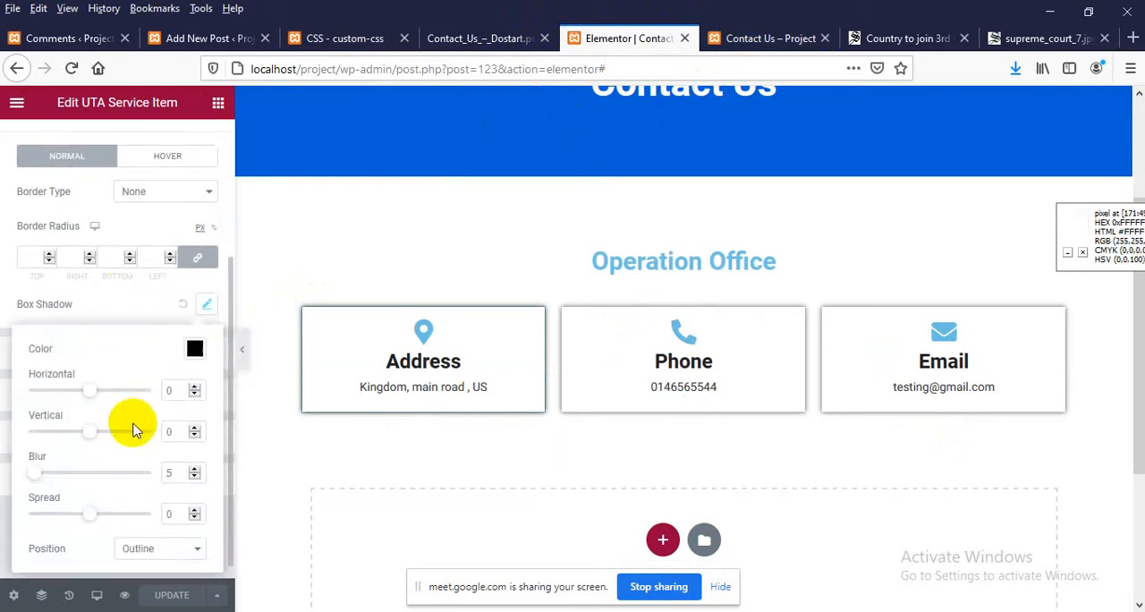
pyautogui.click(195, 477)
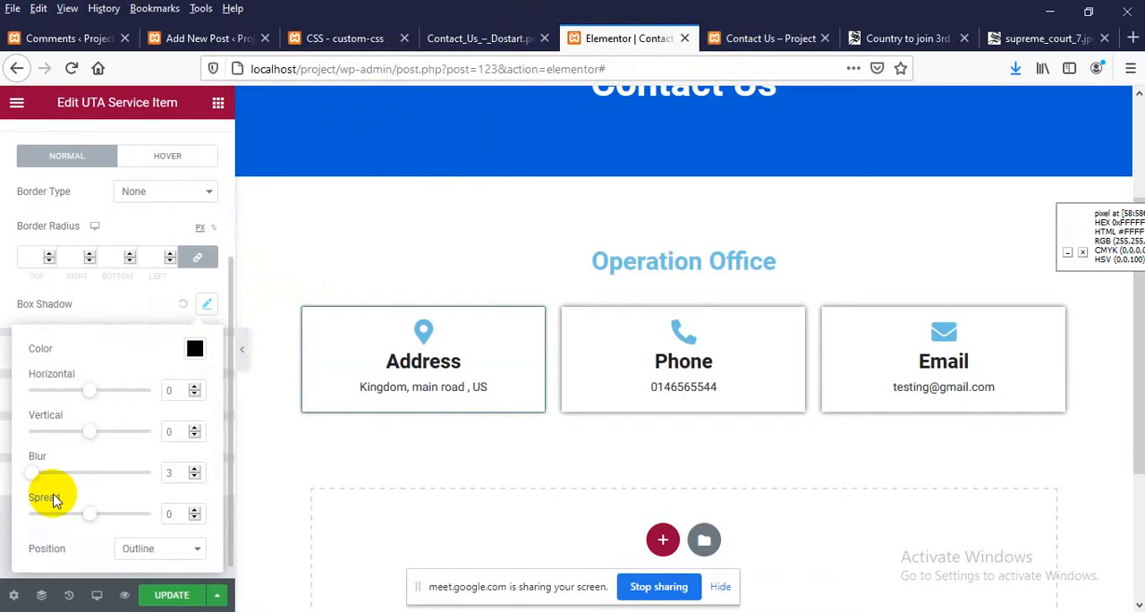
pyautogui.click(194, 478)
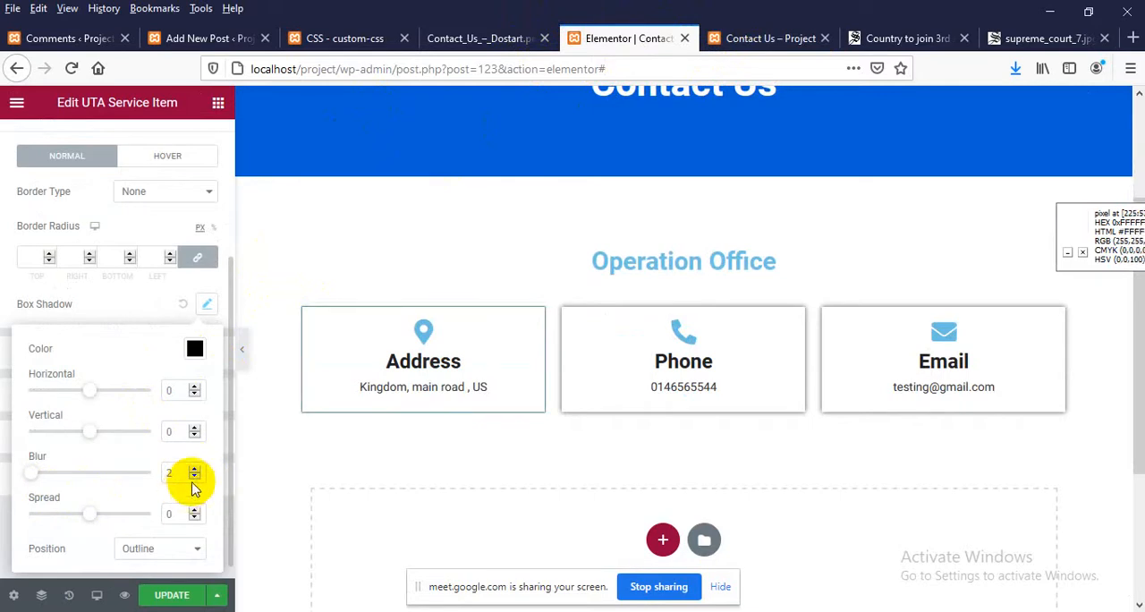
pyautogui.click(179, 595)
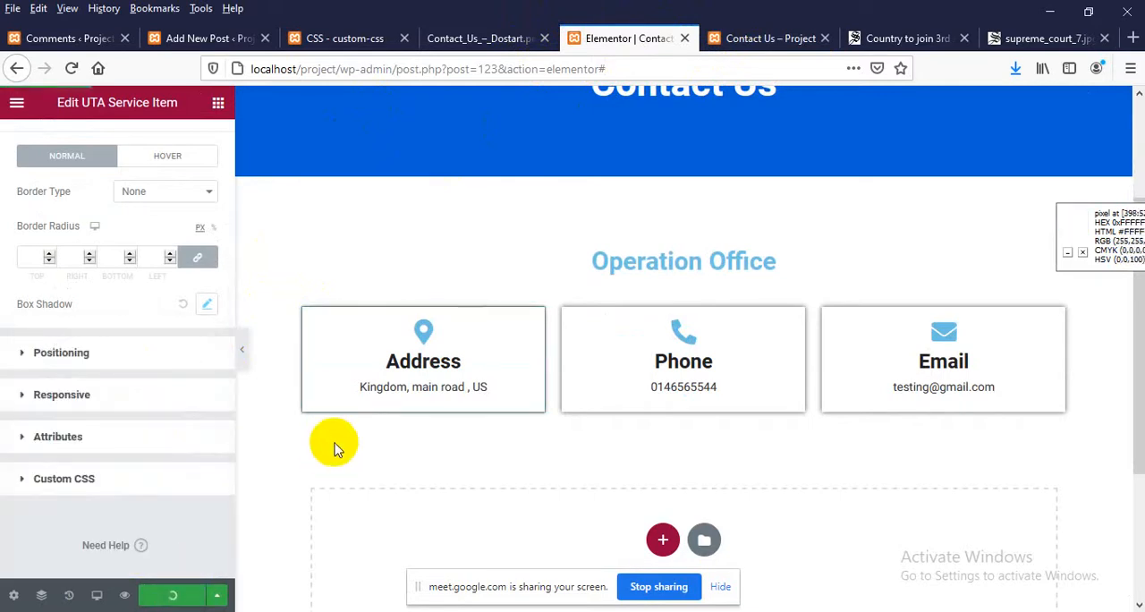
# Reload the live Contact Us page and inspect the box-shadow style of the Address box's elementor-widget-container
pyautogui.click(778, 34)
pyautogui.rightClick(487, 166)
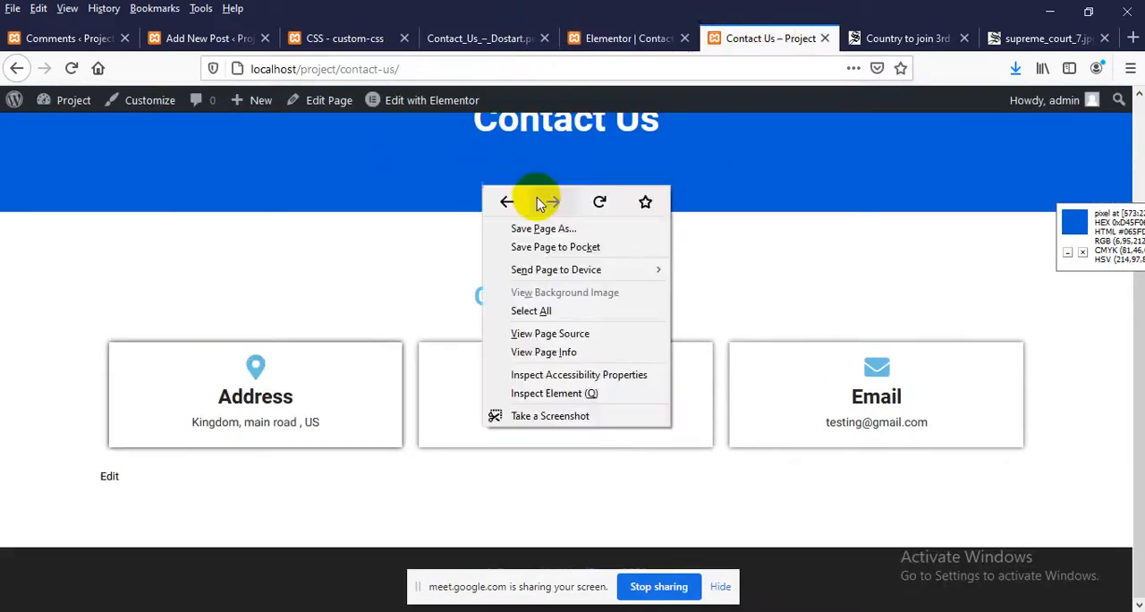
pyautogui.click(600, 196)
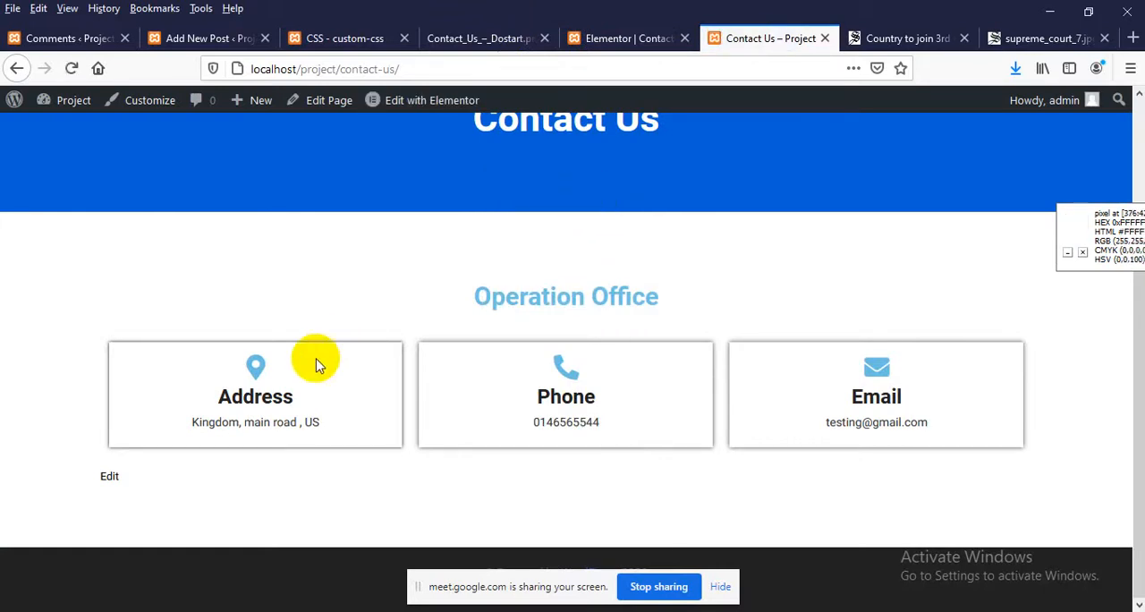
pyautogui.rightClick(284, 374)
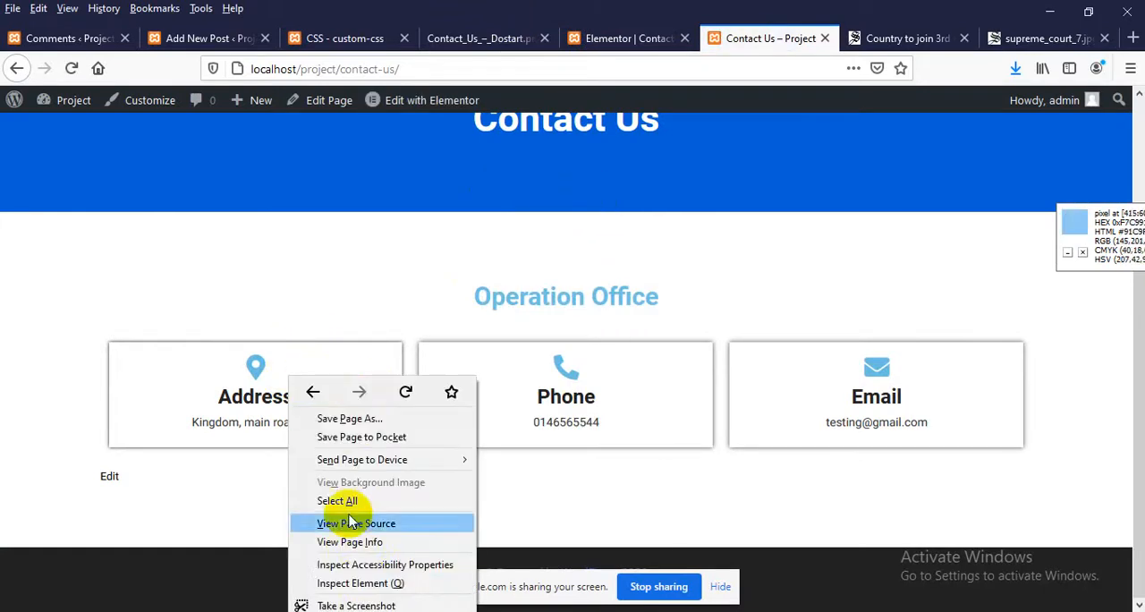
pyautogui.click(349, 580)
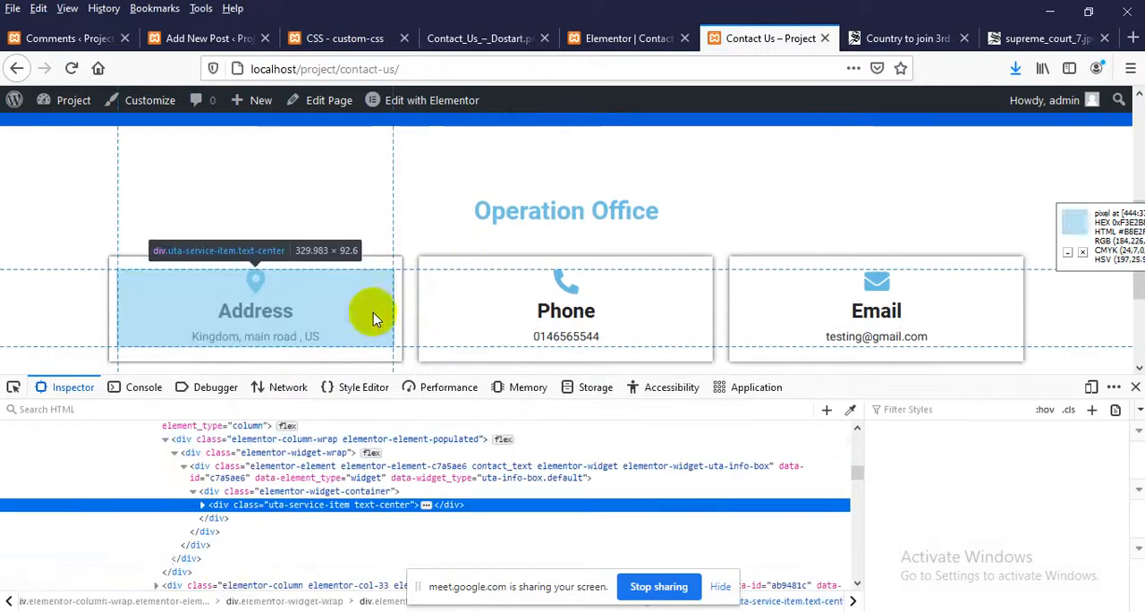
pyautogui.click(286, 491)
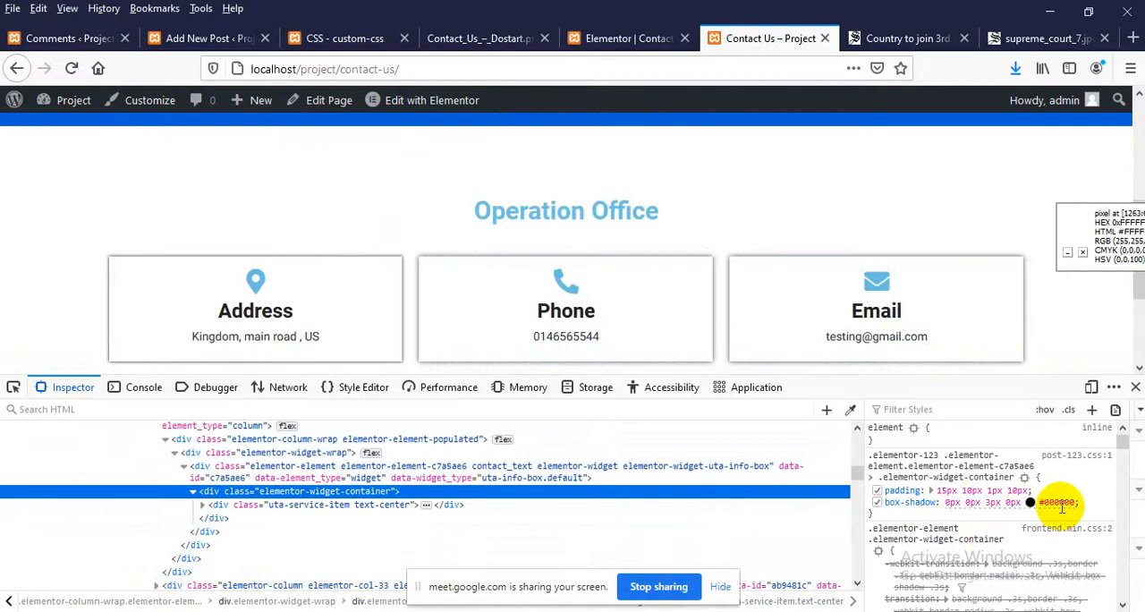
# Try the box-shadow color #ddd on the Address box's elementor-widget-container in the page inspector, and close the inspector
pyautogui.doubleClick(1060, 502)
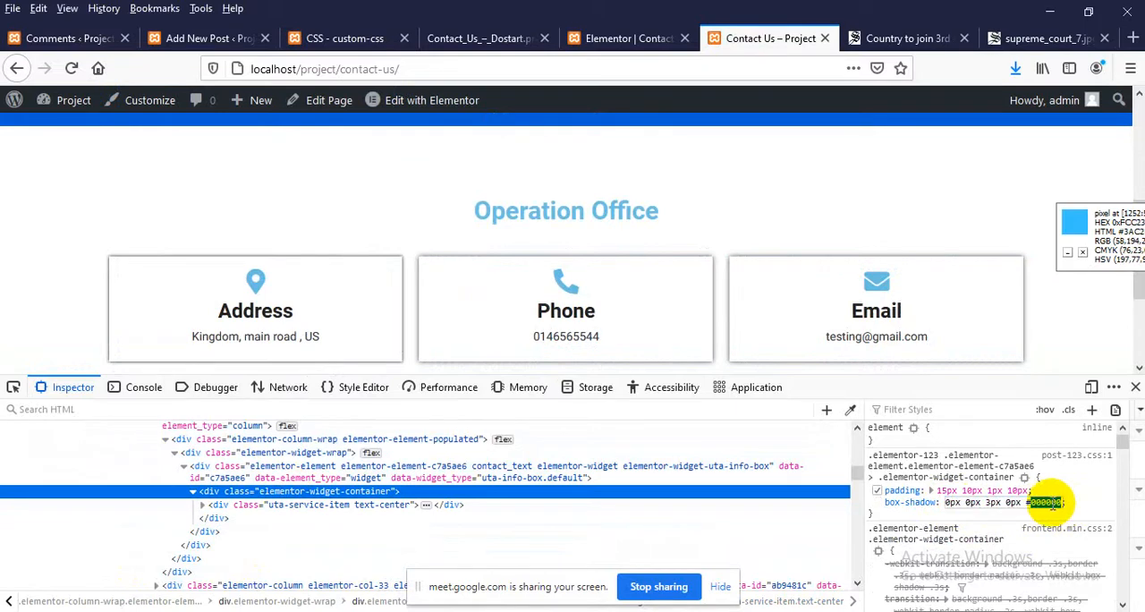
pyautogui.write('#ddd')
pyautogui.press('Return')
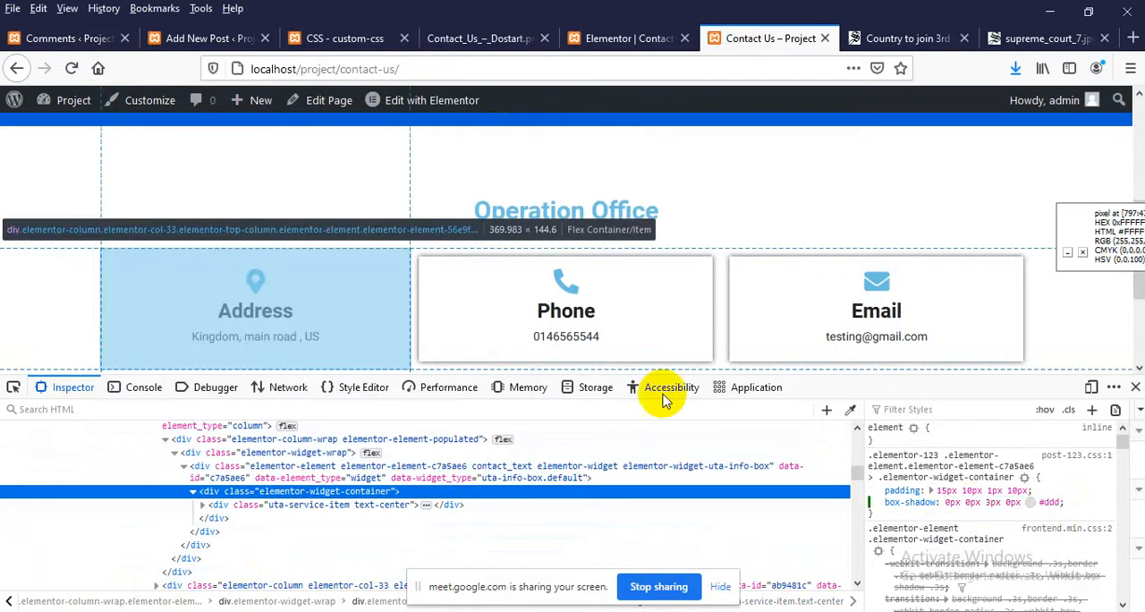
pyautogui.click(1135, 386)
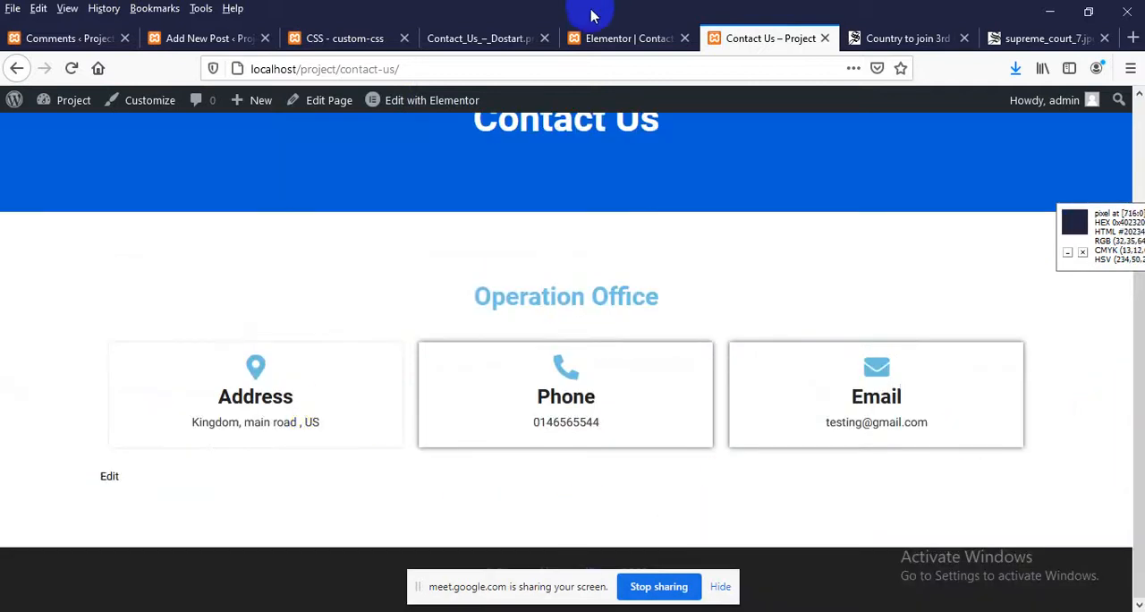
# In the Elementor editor, set the Address item's box shadow color to #dddddd and update the page
pyautogui.click(582, 39)
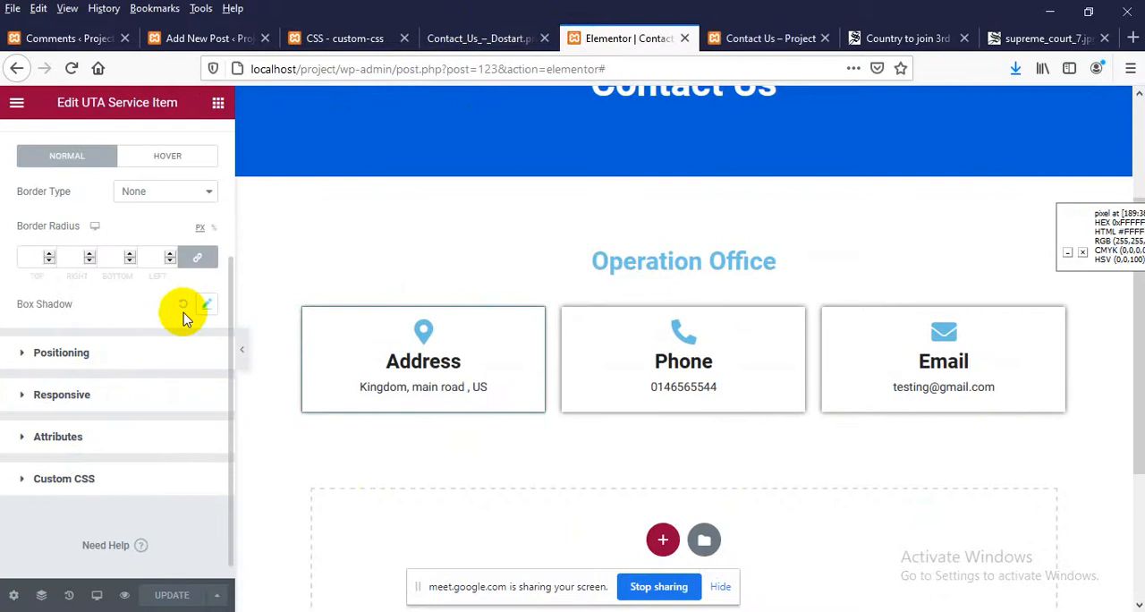
pyautogui.click(205, 305)
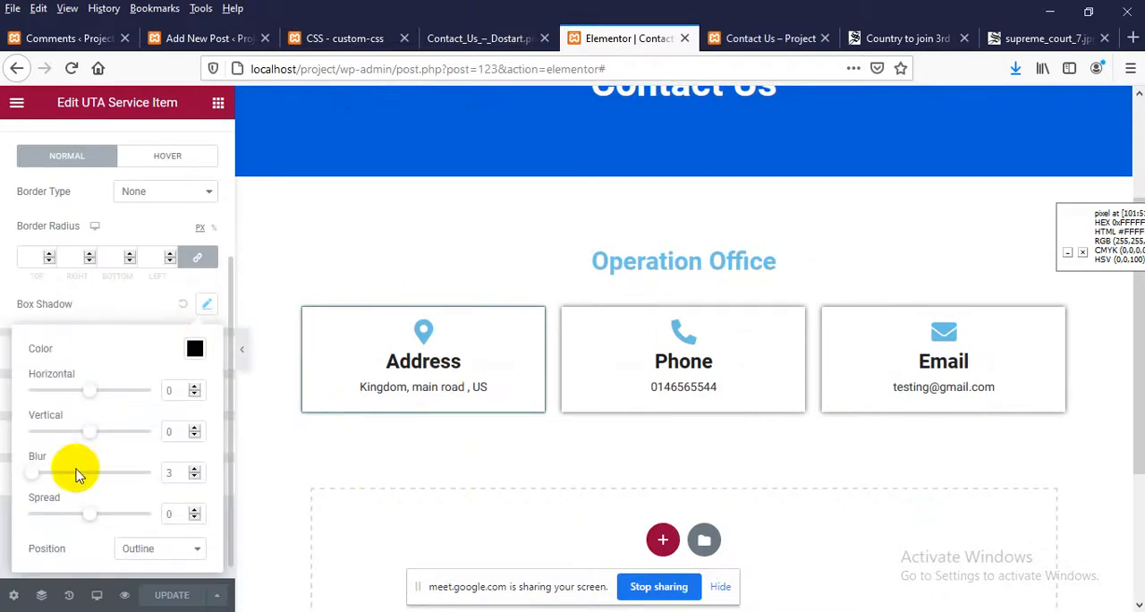
pyautogui.click(195, 350)
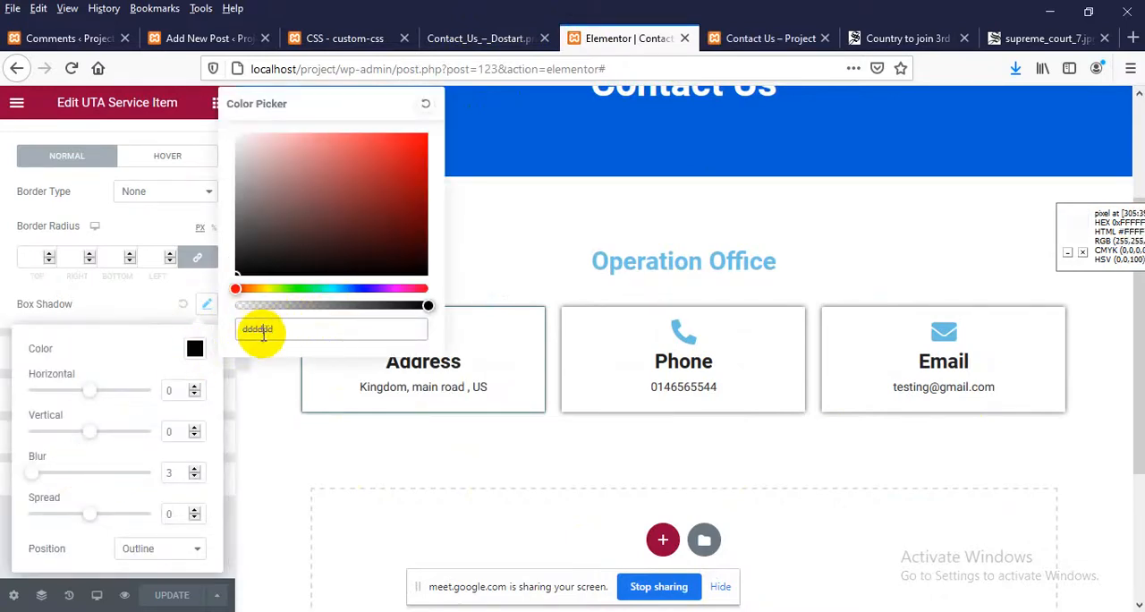
pyautogui.click(312, 254)
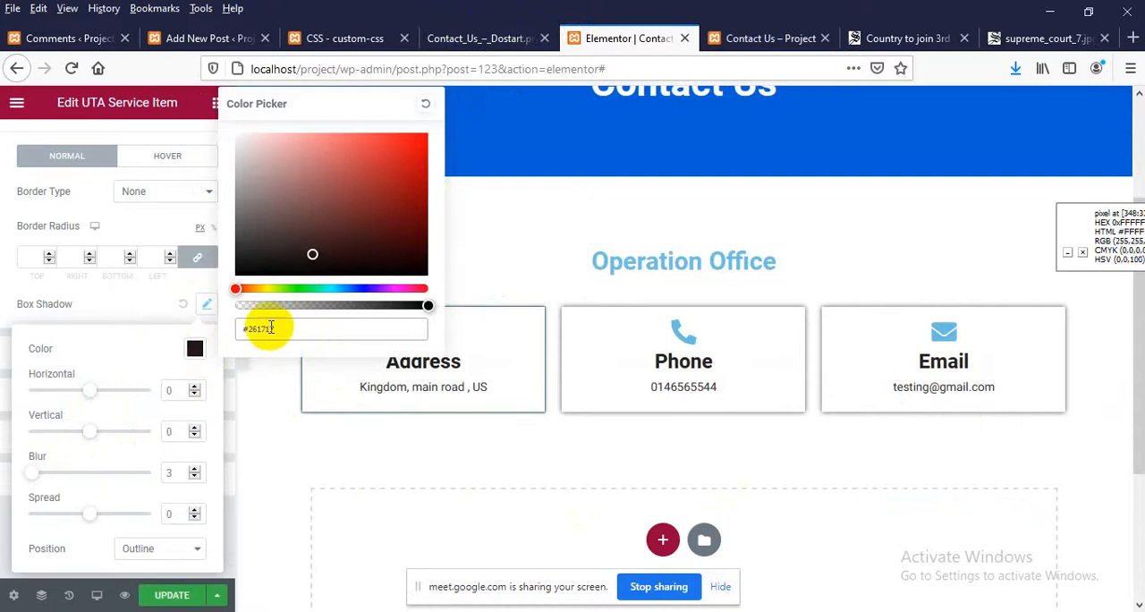
pyautogui.moveTo(294, 327); pyautogui.dragTo(176, 333)
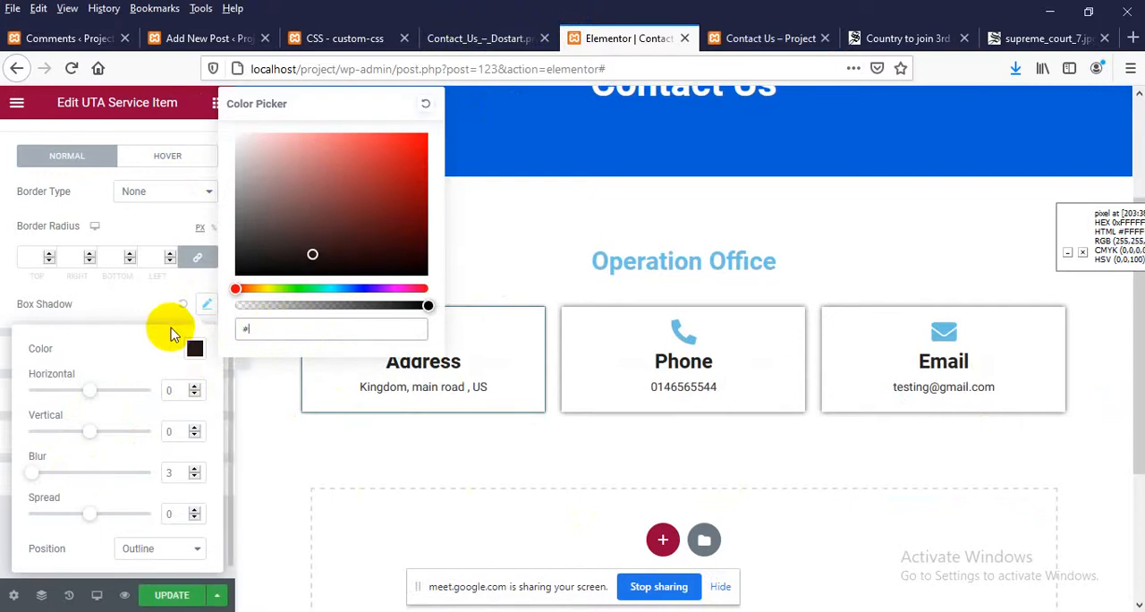
pyautogui.write('#dddddd')
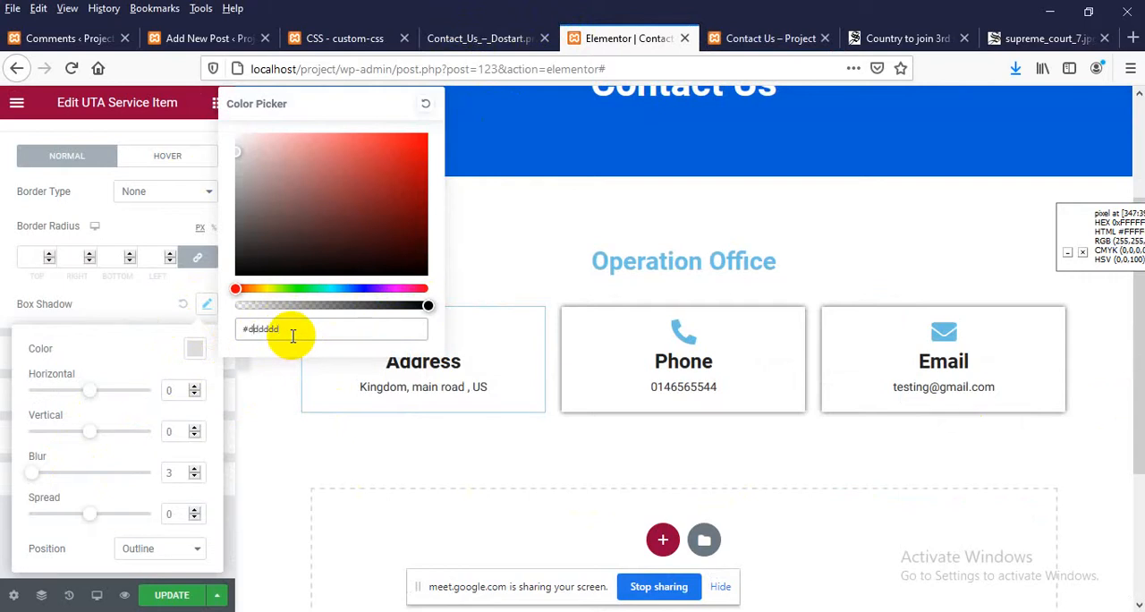
pyautogui.click(157, 597)
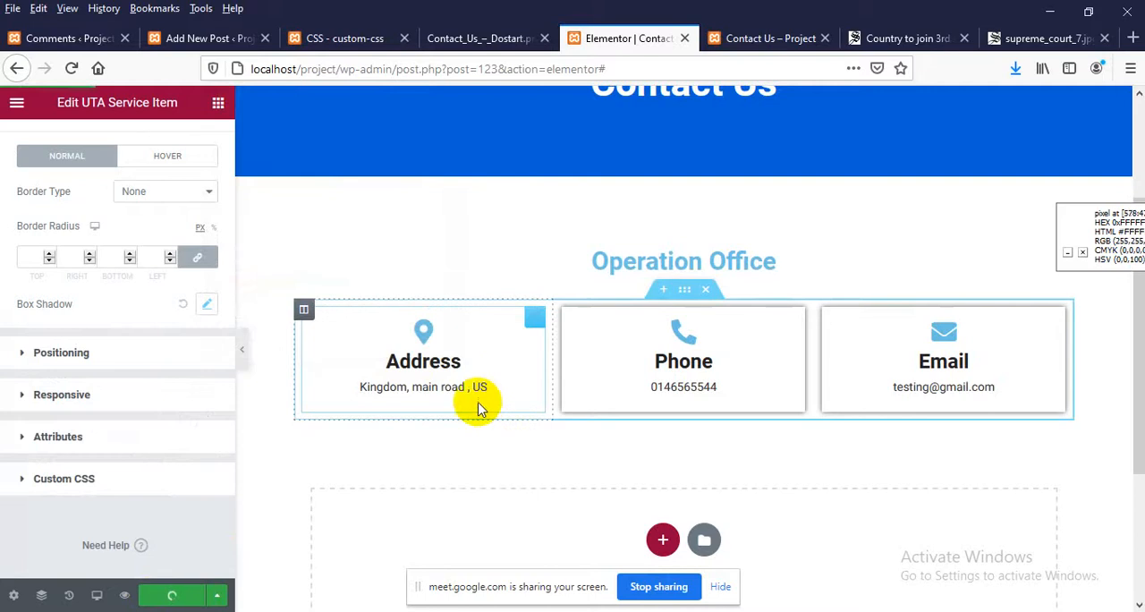
# Preview the page changes and check the Address box's shadow against the Phone and Email boxes
pyautogui.click(125, 594)
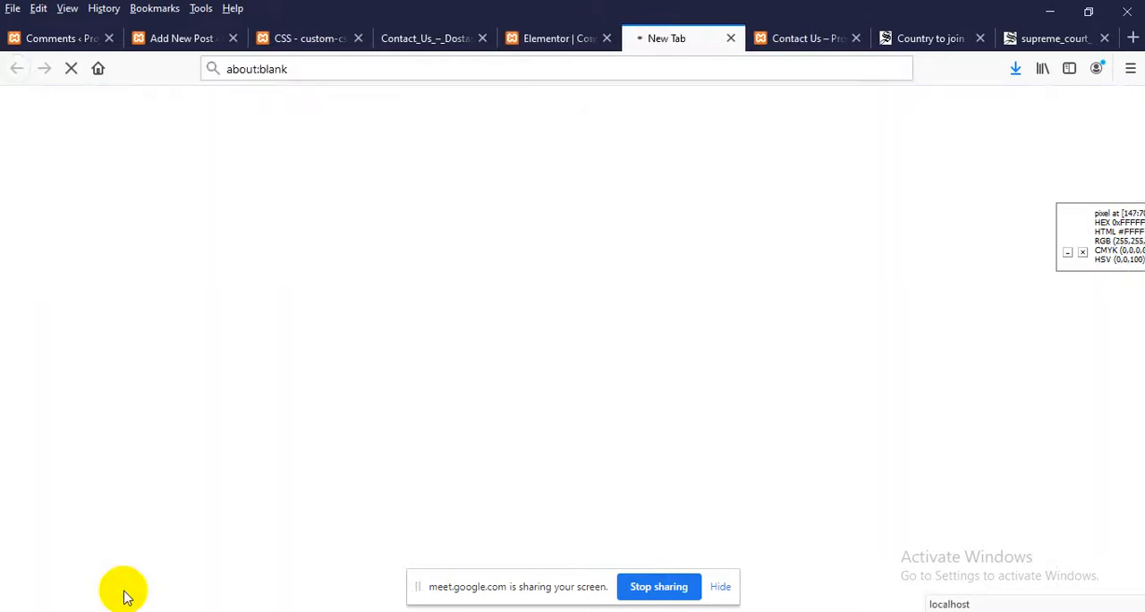
pyautogui.click(542, 41)
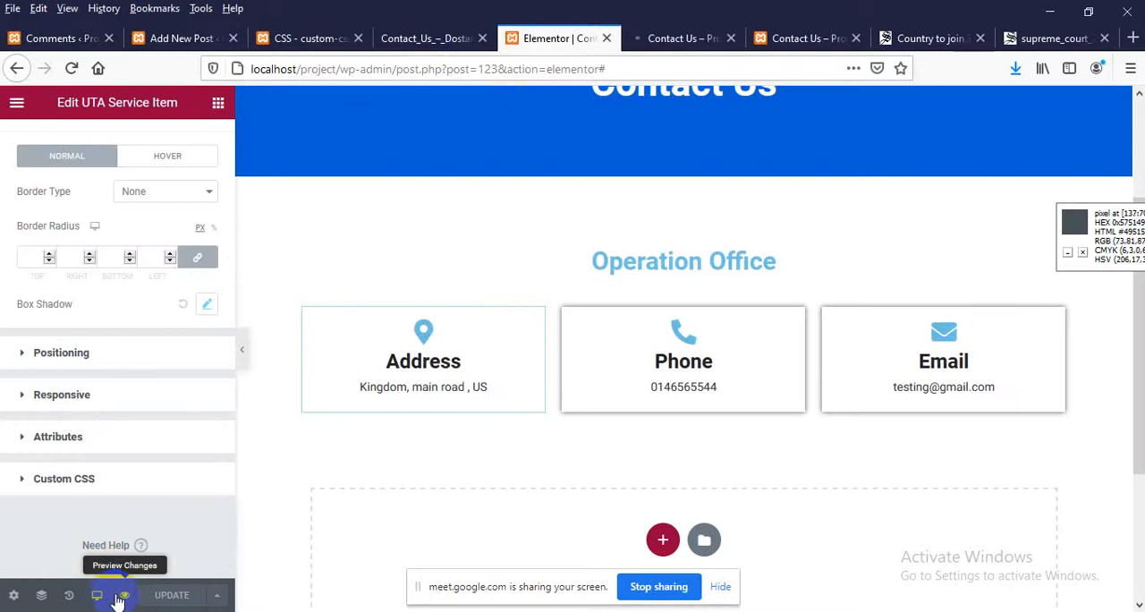
pyautogui.click(684, 38)
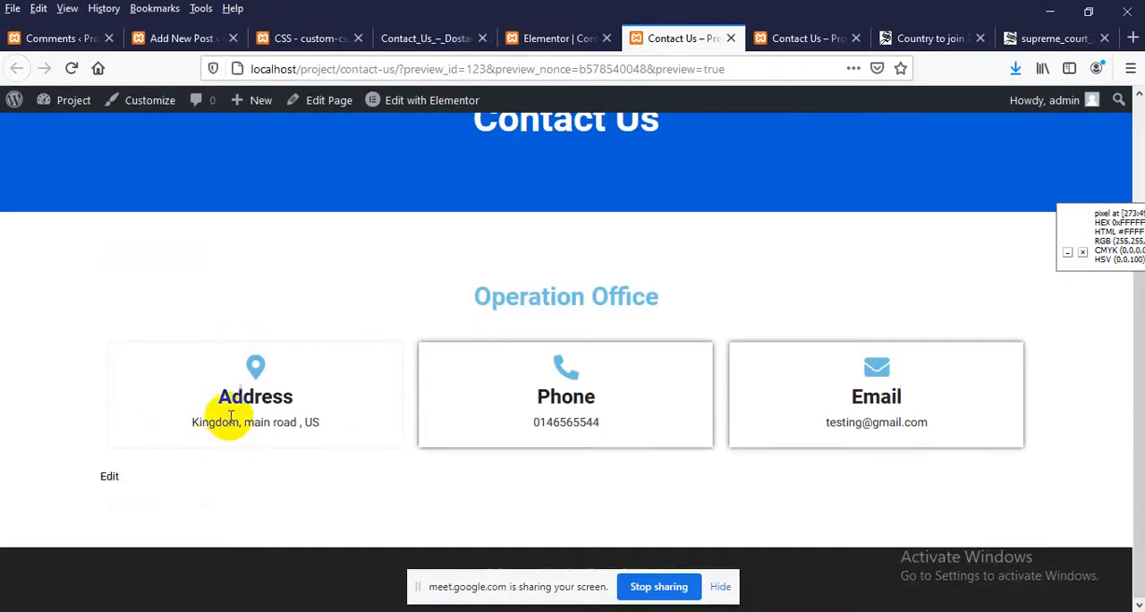
# Back in the Elementor editor, raise the Address item's box shadow blur to 7 px and preview the Contact Us page
pyautogui.click(528, 39)
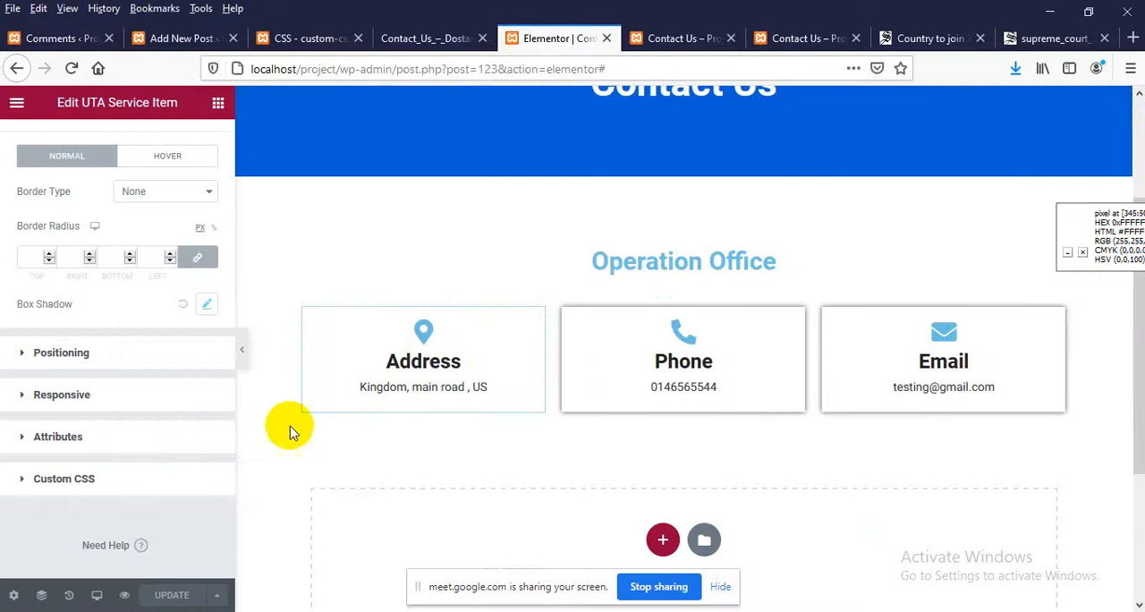
pyautogui.click(203, 306)
pyautogui.click(194, 468)
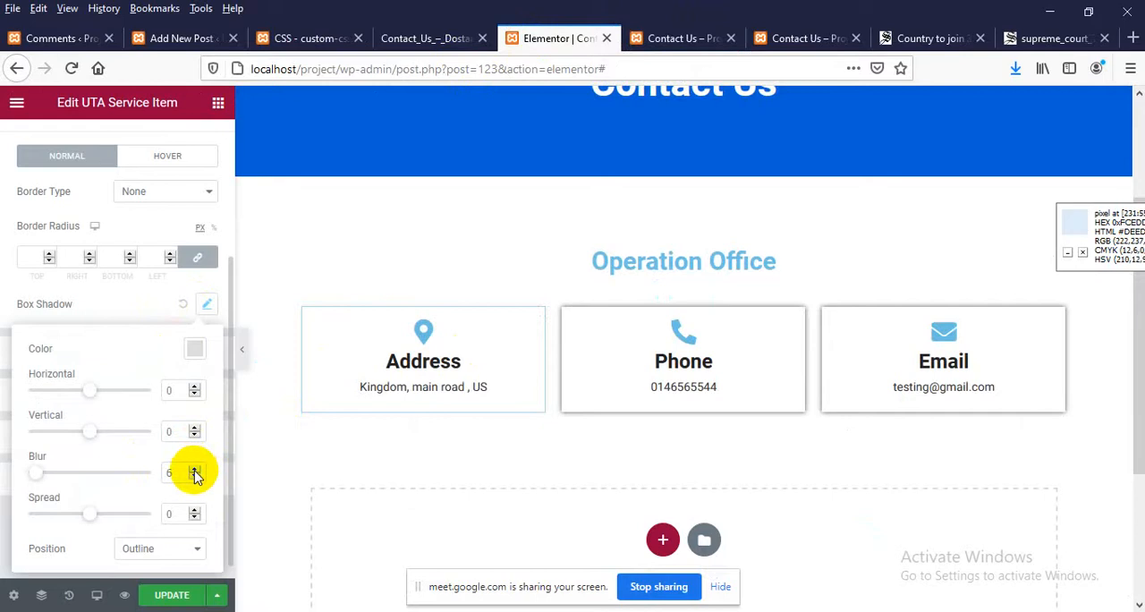
pyautogui.click(125, 587)
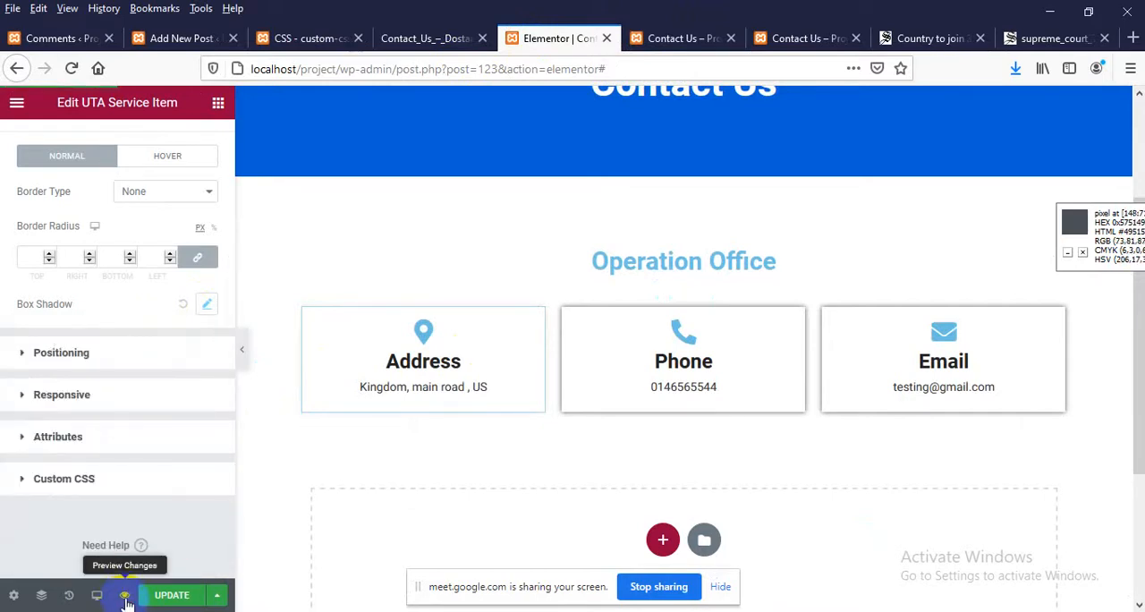
pyautogui.click(126, 598)
pyautogui.click(670, 34)
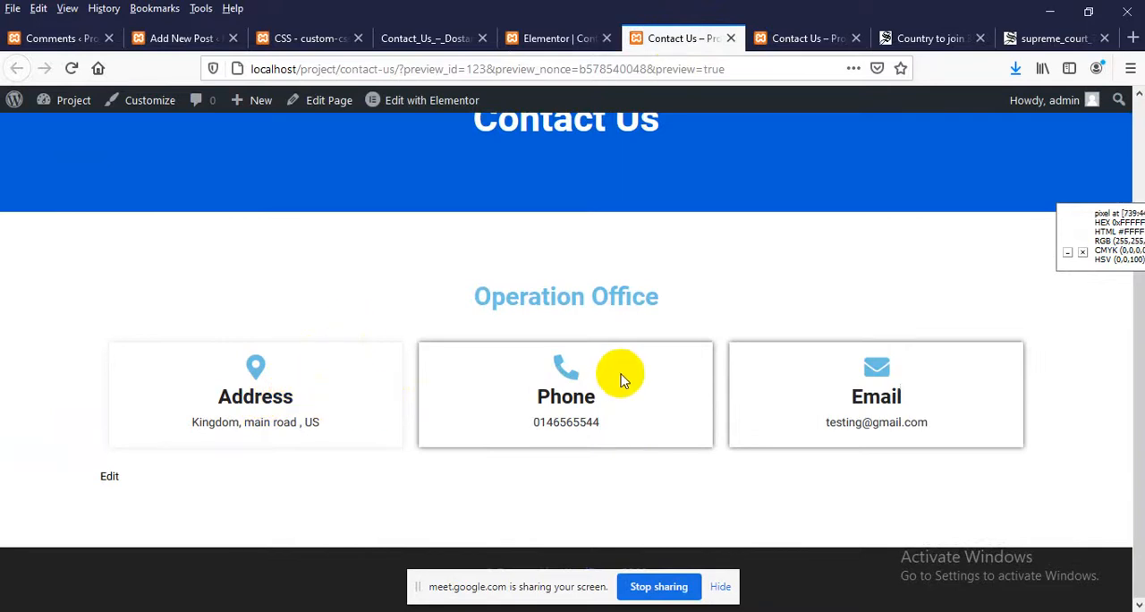
# Check the map and form layout in the Contact_Us_–_Dostart.png design, and add a two-column section below the contact boxes in the Elementor editor
pyautogui.click(441, 38)
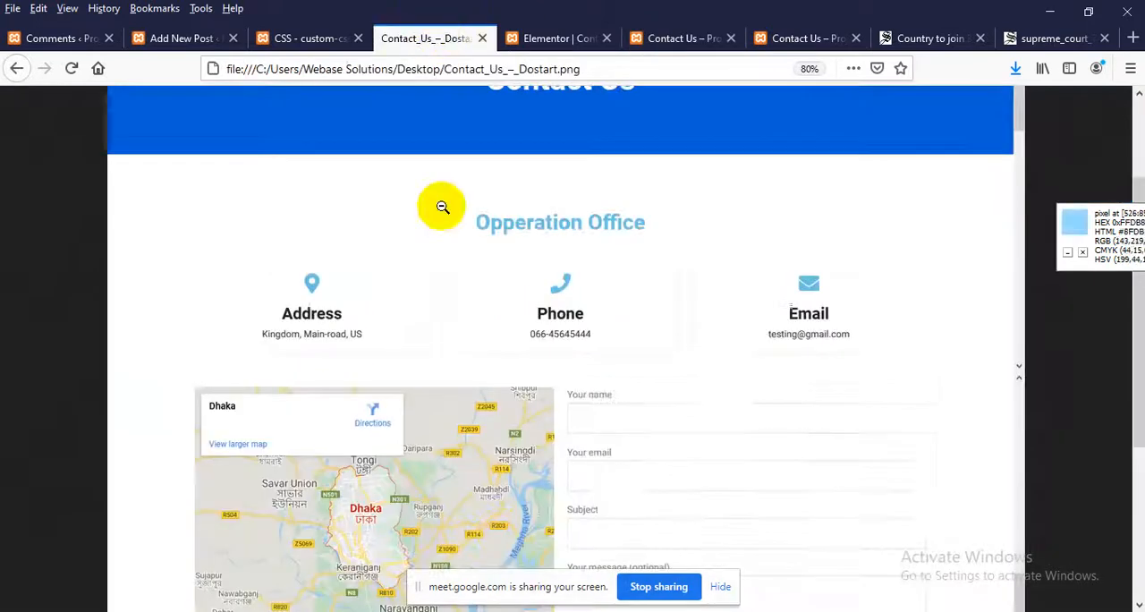
pyautogui.scroll(-3, 500, 394)
pyautogui.scroll(-2, 528, 366)
pyautogui.scroll(3, 805, 214)
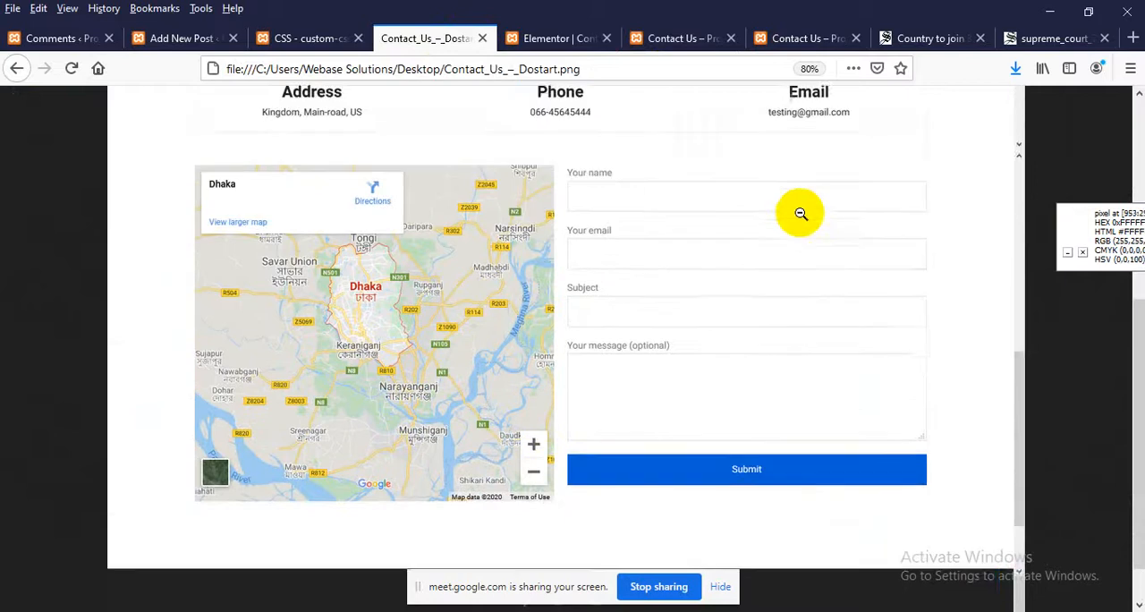
pyautogui.scroll(-2, 713, 302)
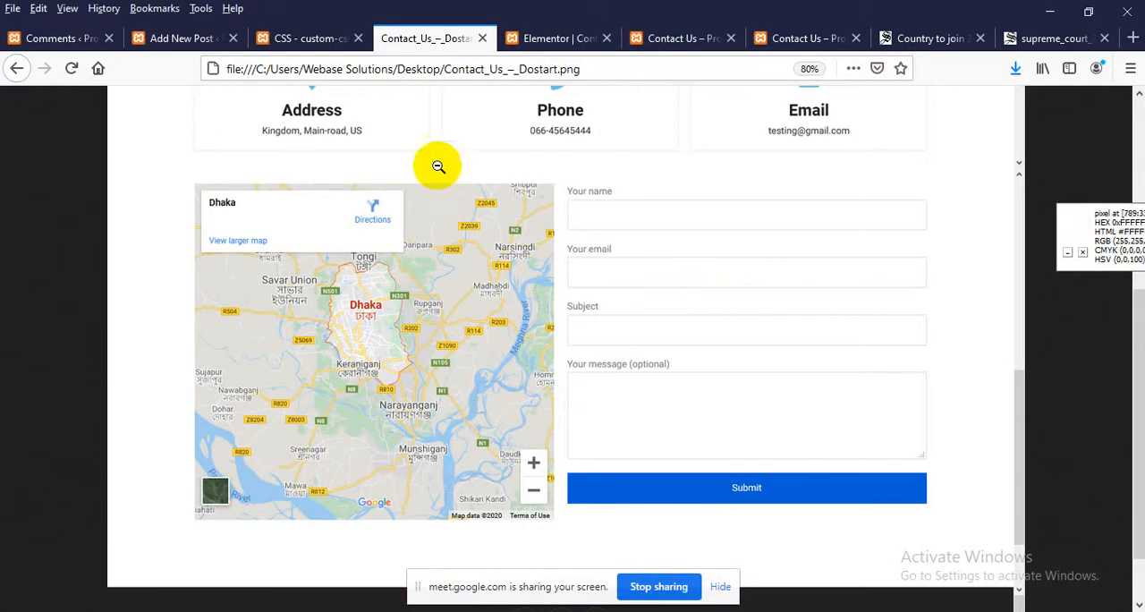
pyautogui.click(556, 38)
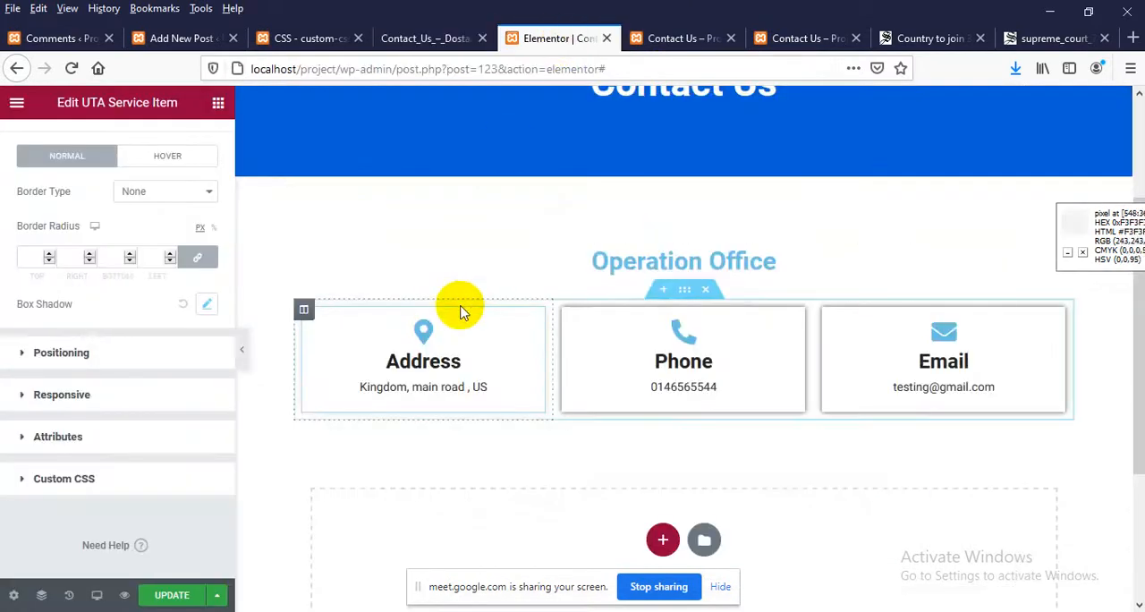
pyautogui.scroll(-3, 460, 331)
pyautogui.click(660, 320)
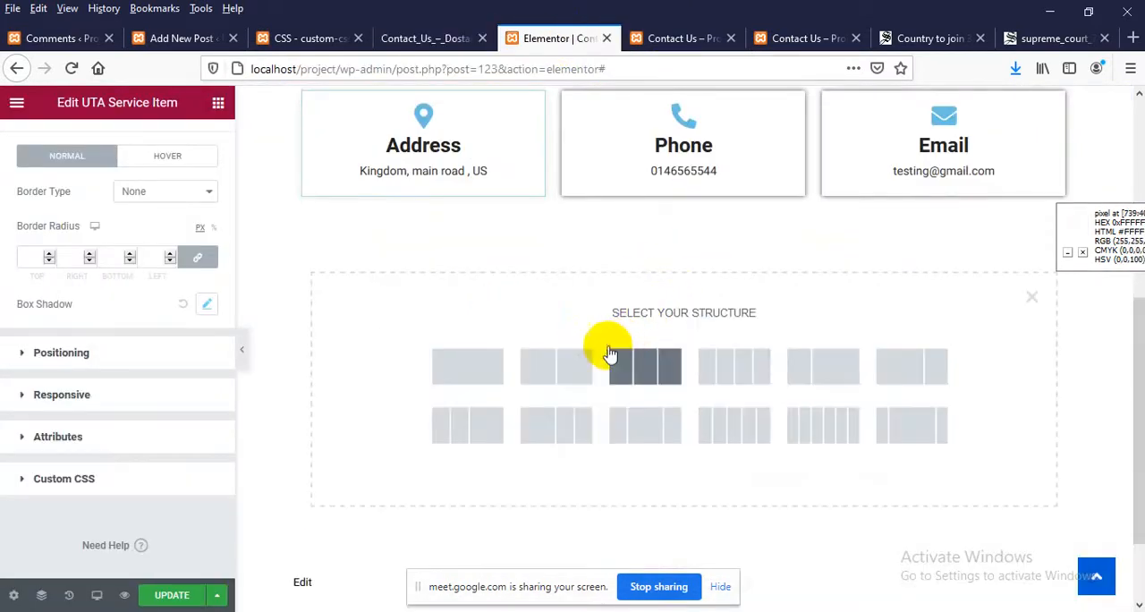
pyautogui.click(551, 374)
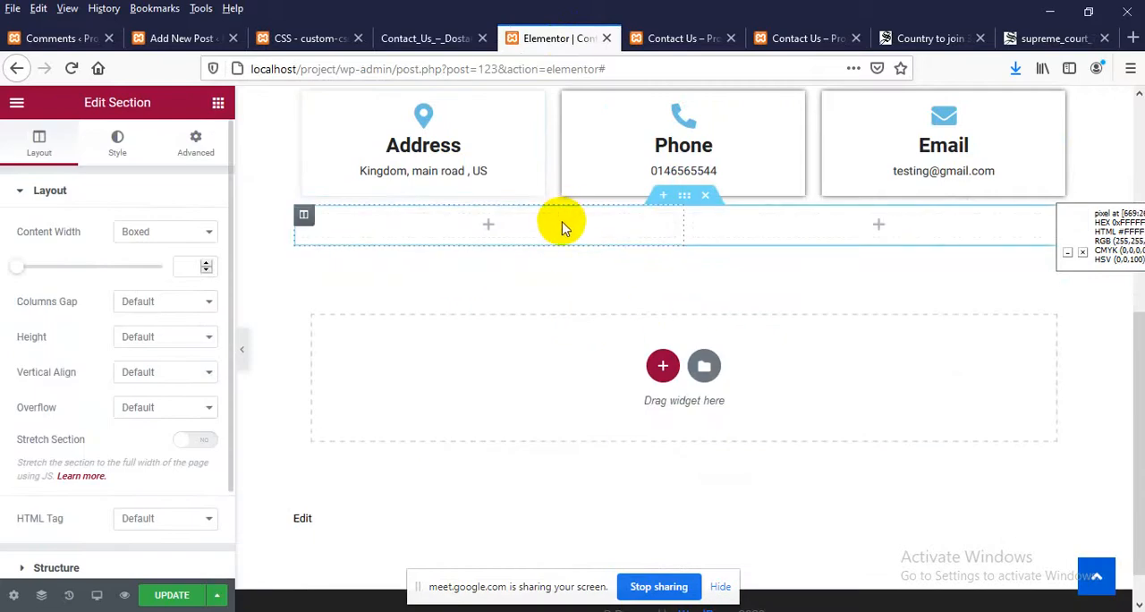
# Place a Google Maps widget in the first column of the empty two-column section
pyautogui.click(488, 231)
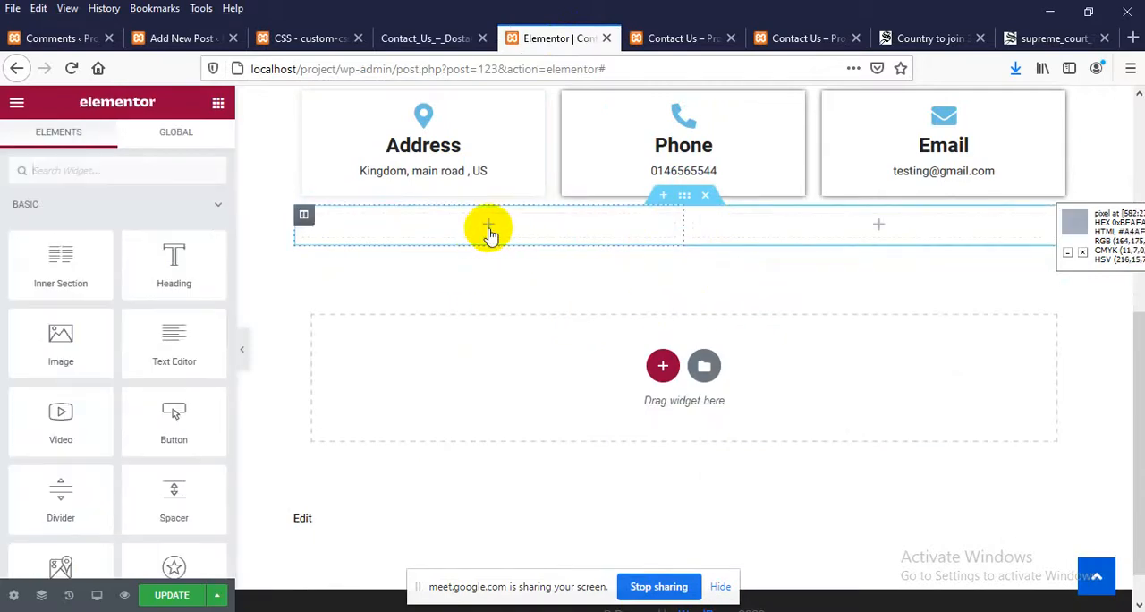
pyautogui.scroll(-2, 48, 363)
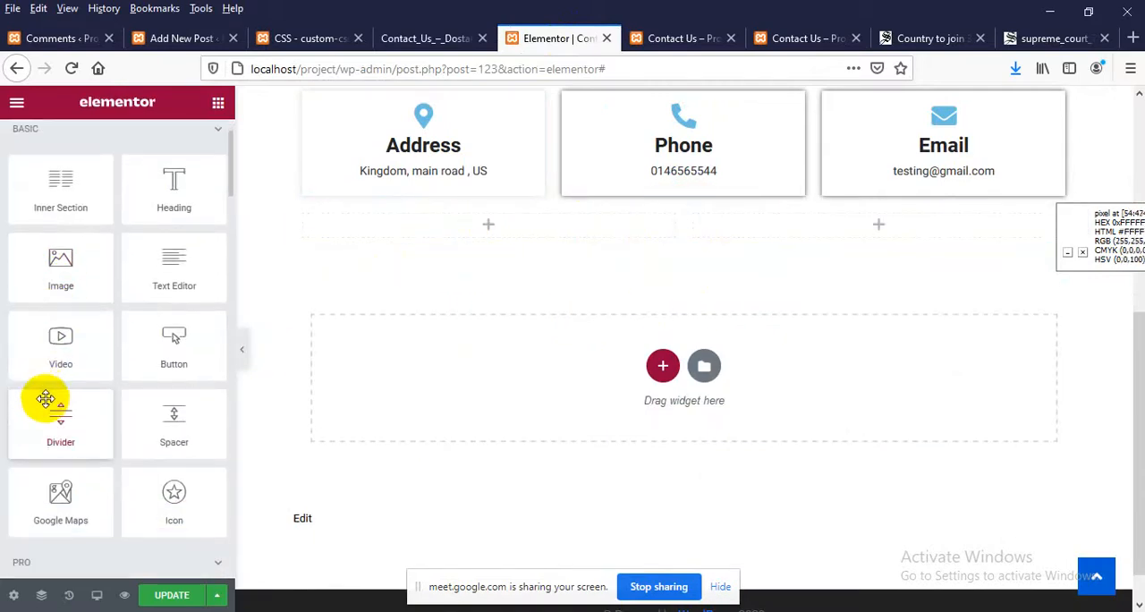
pyautogui.moveTo(67, 480)
pyautogui.mouseDown()
pyautogui.moveTo(239, 283)
pyautogui.moveTo(499, 215)
pyautogui.moveTo(505, 224)
pyautogui.moveTo(81, 467)
pyautogui.mouseUp()
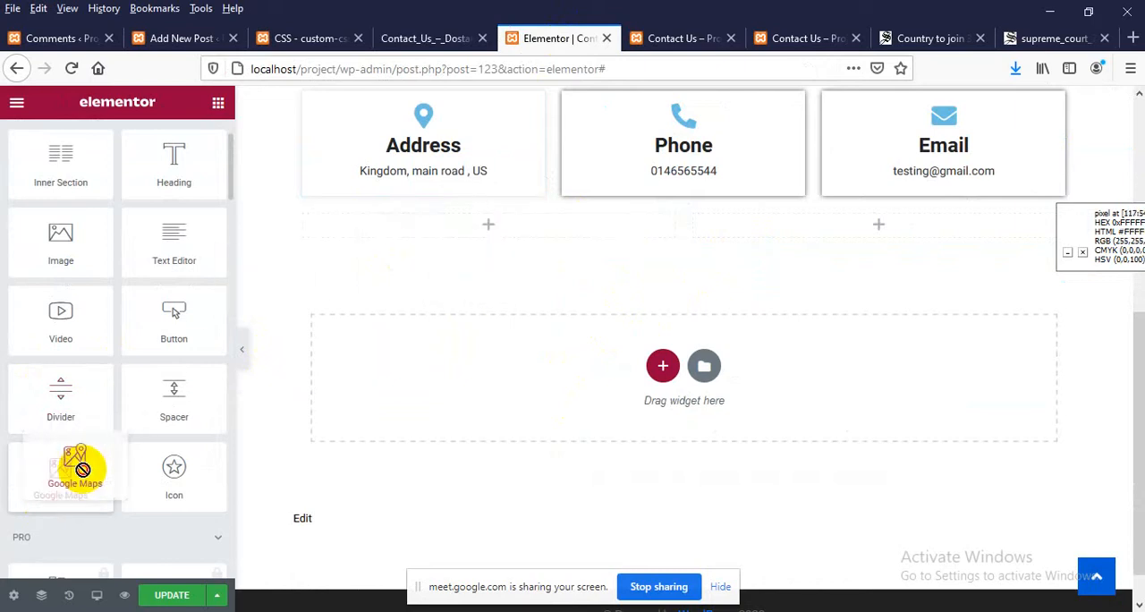
pyautogui.scroll(3, 380, 447)
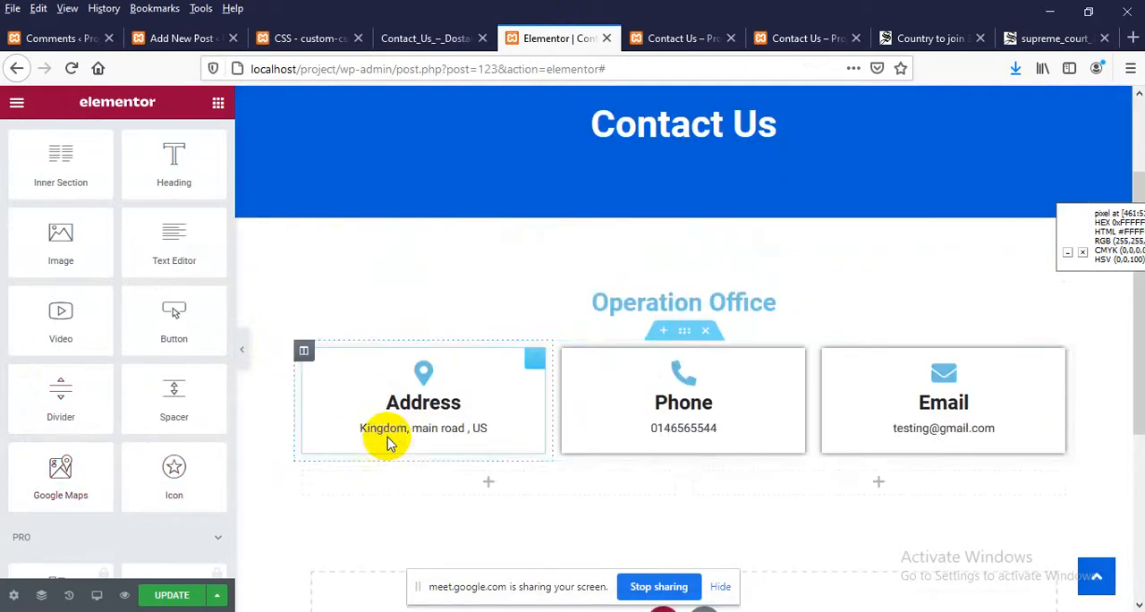
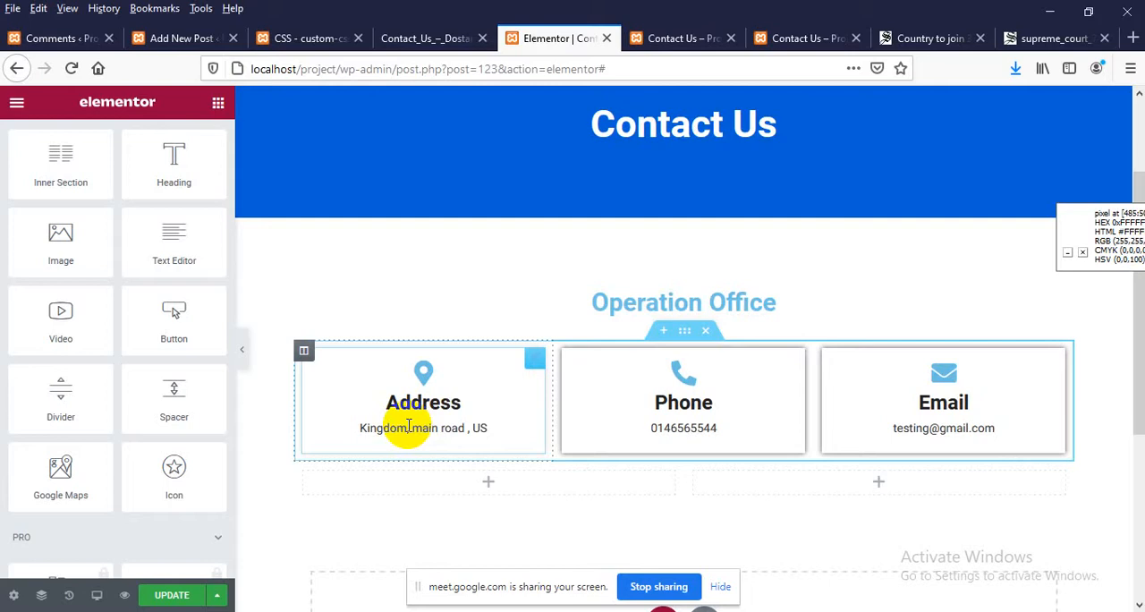
# Switch to the browser tab with the submarine cable news article and load maps.google.com in it
pyautogui.click(964, 38)
pyautogui.click(651, 69)
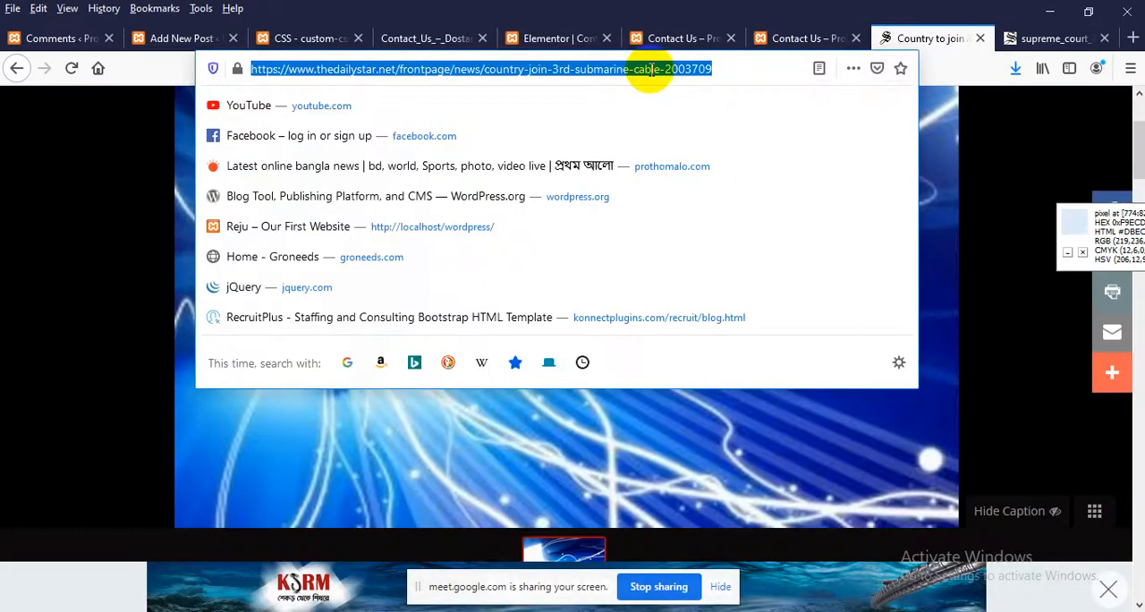
pyautogui.write('masp')
pyautogui.press('BackSpace')
pyautogui.press('BackSpace')
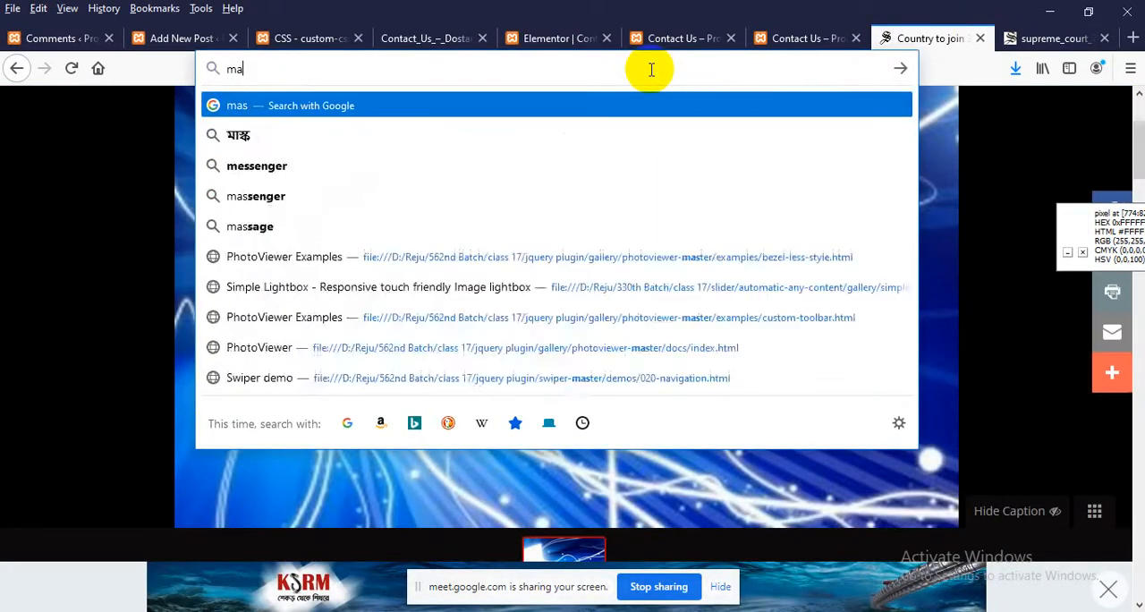
pyautogui.write('ps.g')
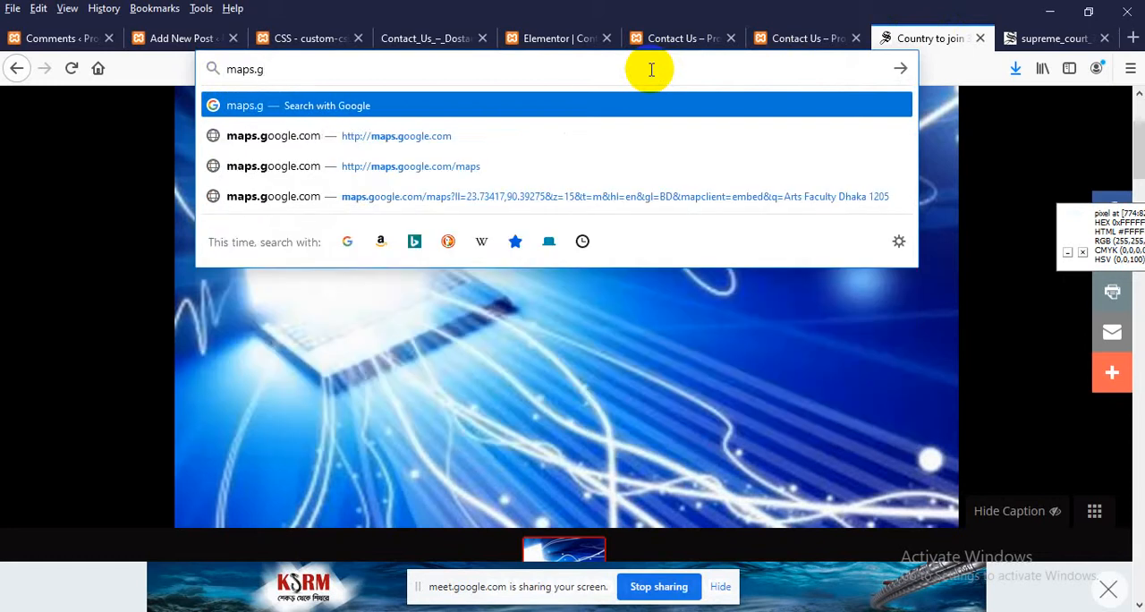
pyautogui.write('oogle.com')
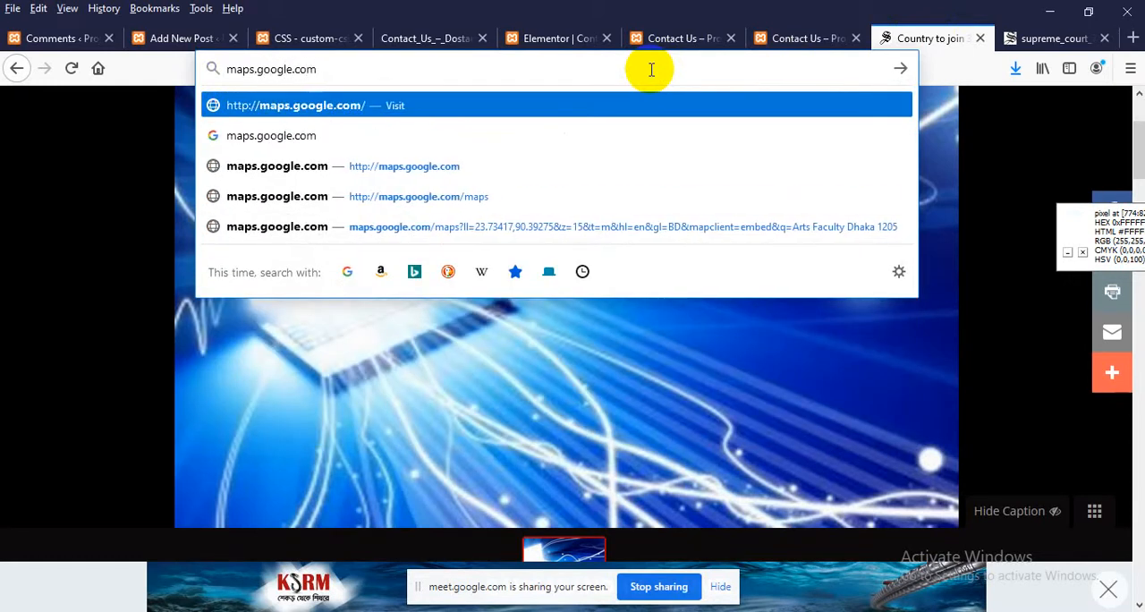
pyautogui.press('Return')
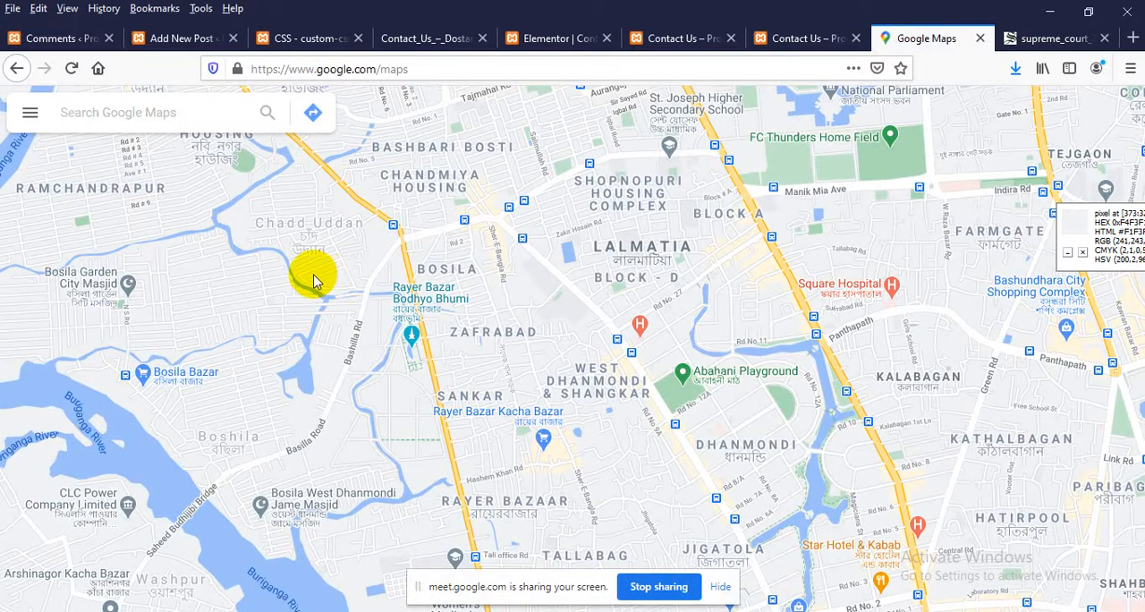
# Search Google Maps for Dhaka University, choose the Faculty of Arts result, and copy the HTML code for embedding its map
pyautogui.write('dhaka un')
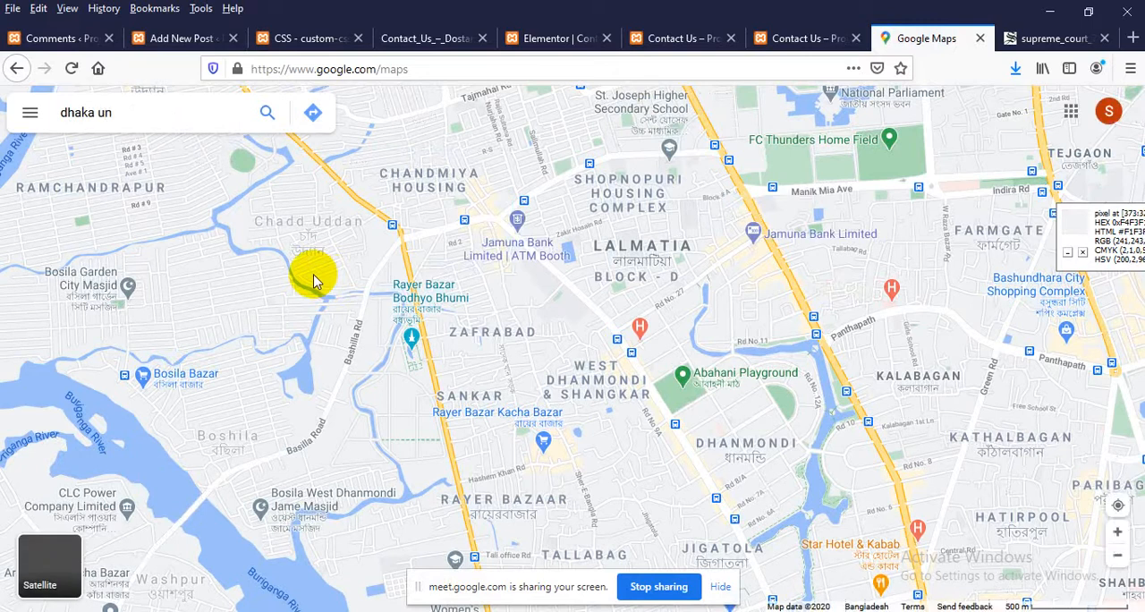
pyautogui.write('iversity')
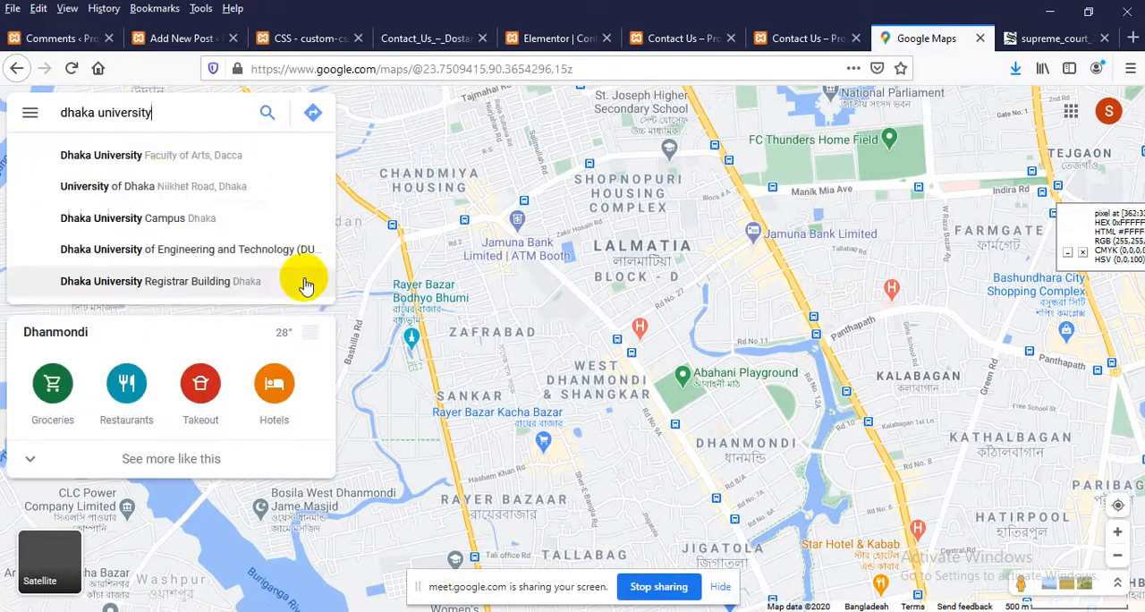
pyautogui.click(165, 157)
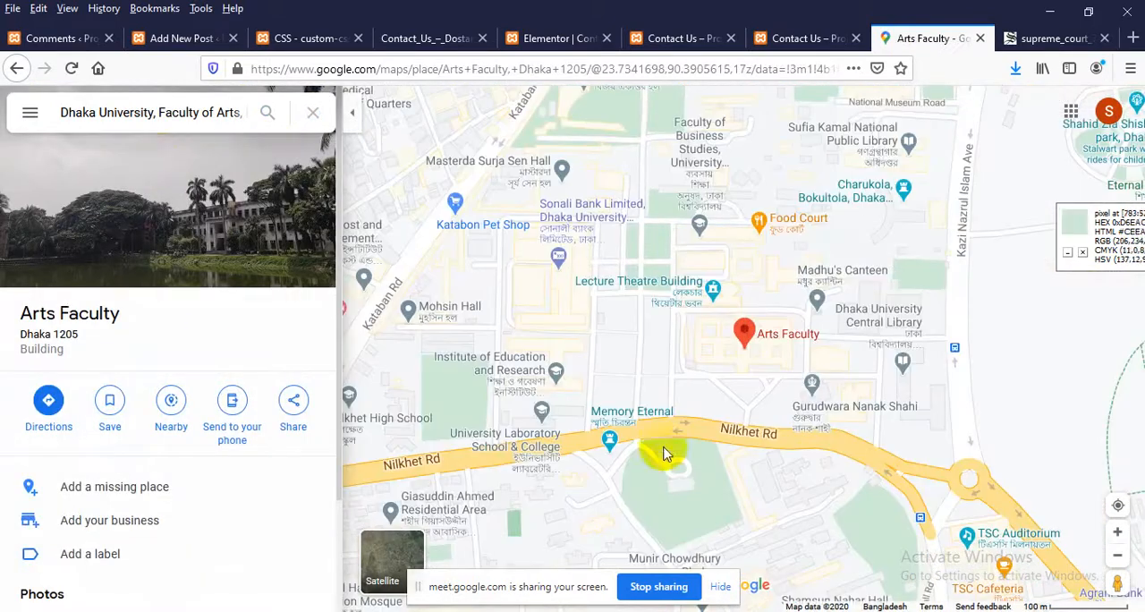
pyautogui.click(292, 404)
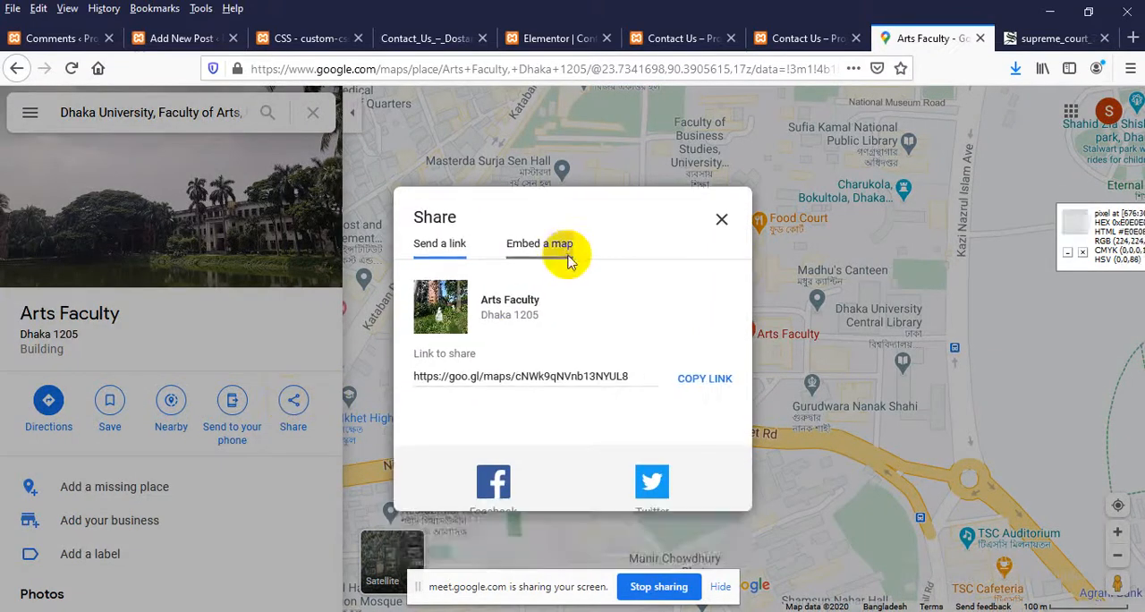
pyautogui.click(569, 259)
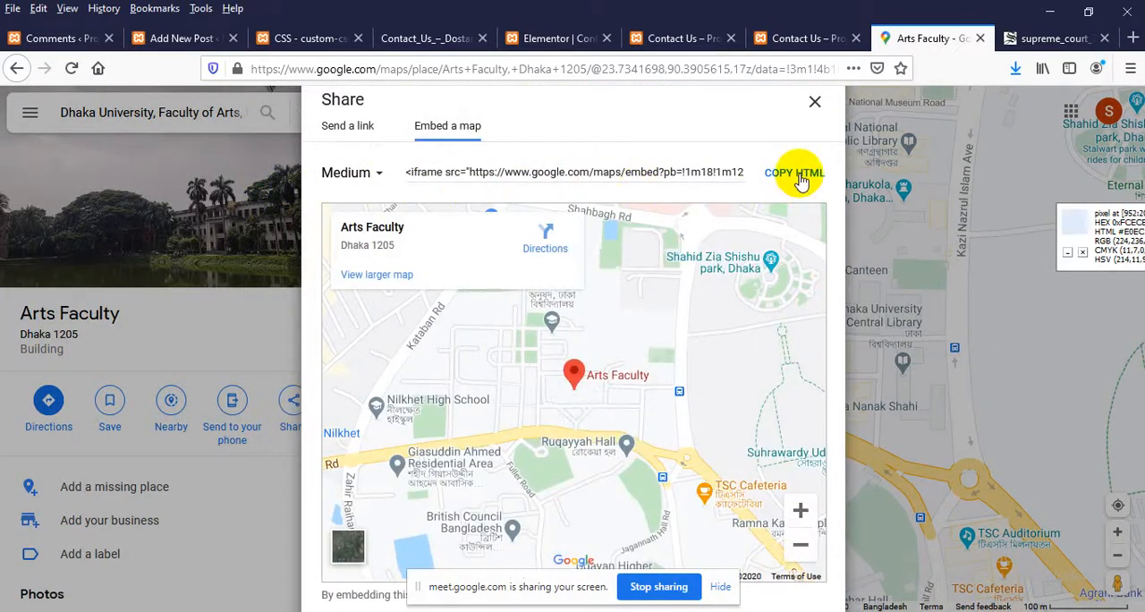
pyautogui.click(801, 179)
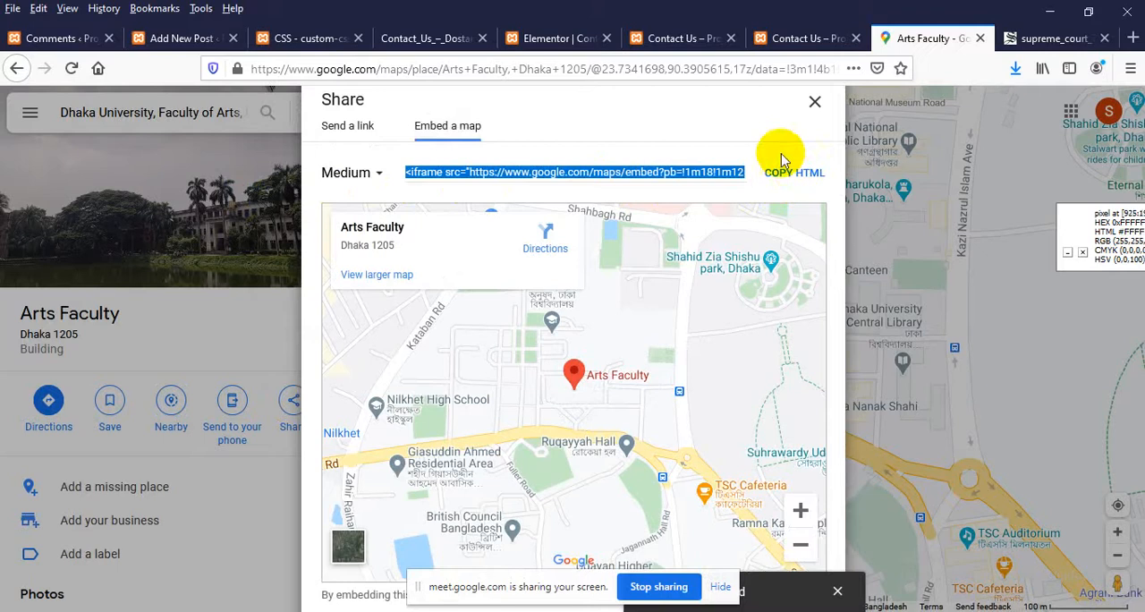
# Back in the Elementor editor, place a Text Editor widget in the first empty column and replace its placeholder text with the copied iframe code
pyautogui.click(554, 42)
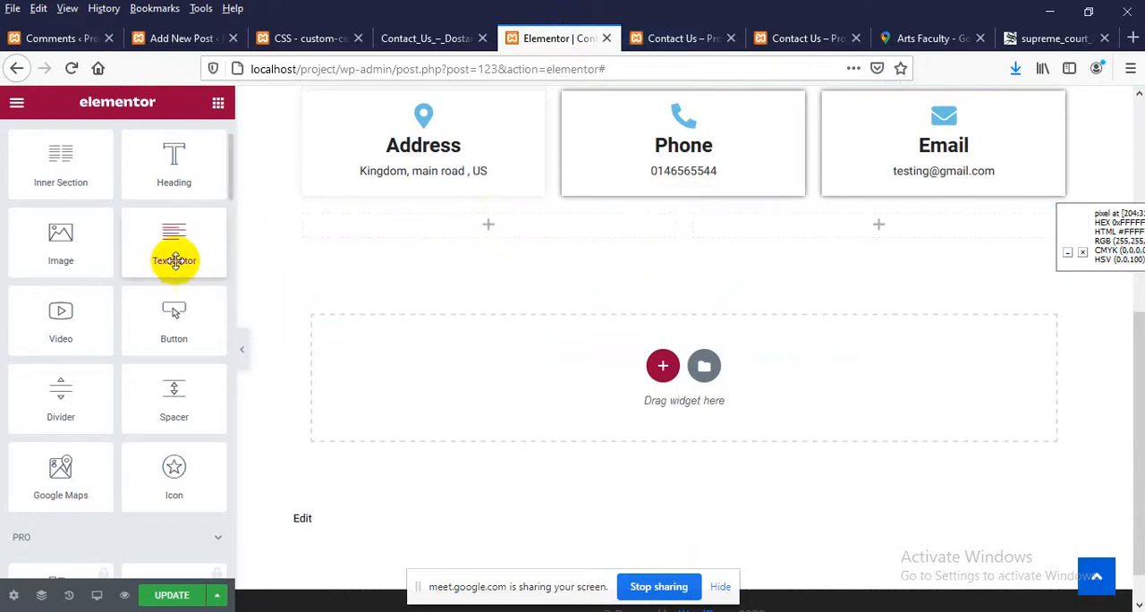
pyautogui.moveTo(181, 255); pyautogui.dragTo(486, 224)
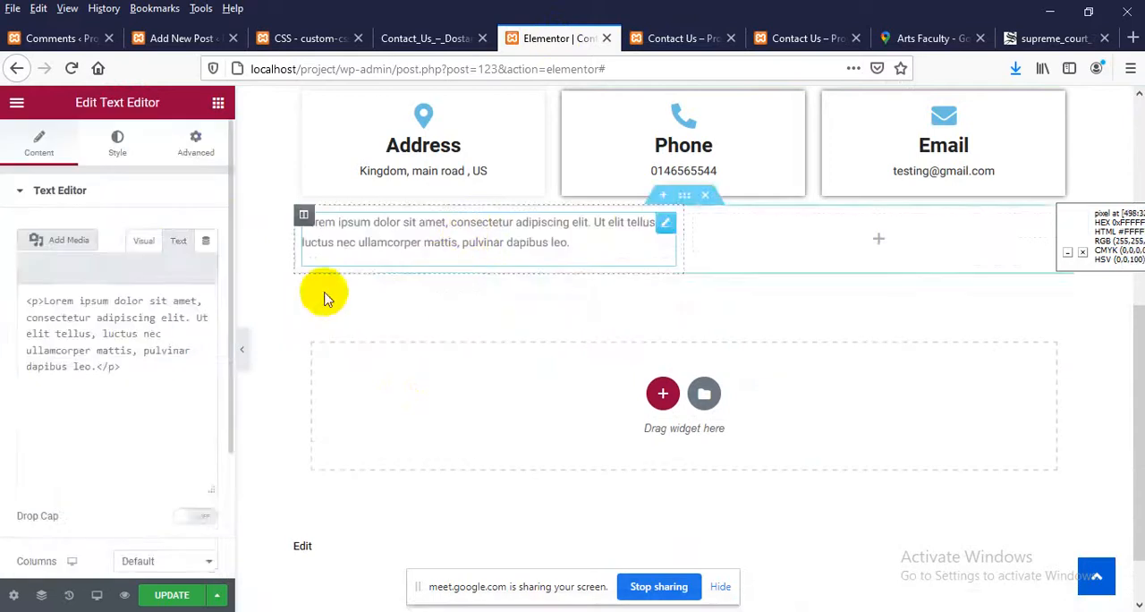
pyautogui.click(180, 241)
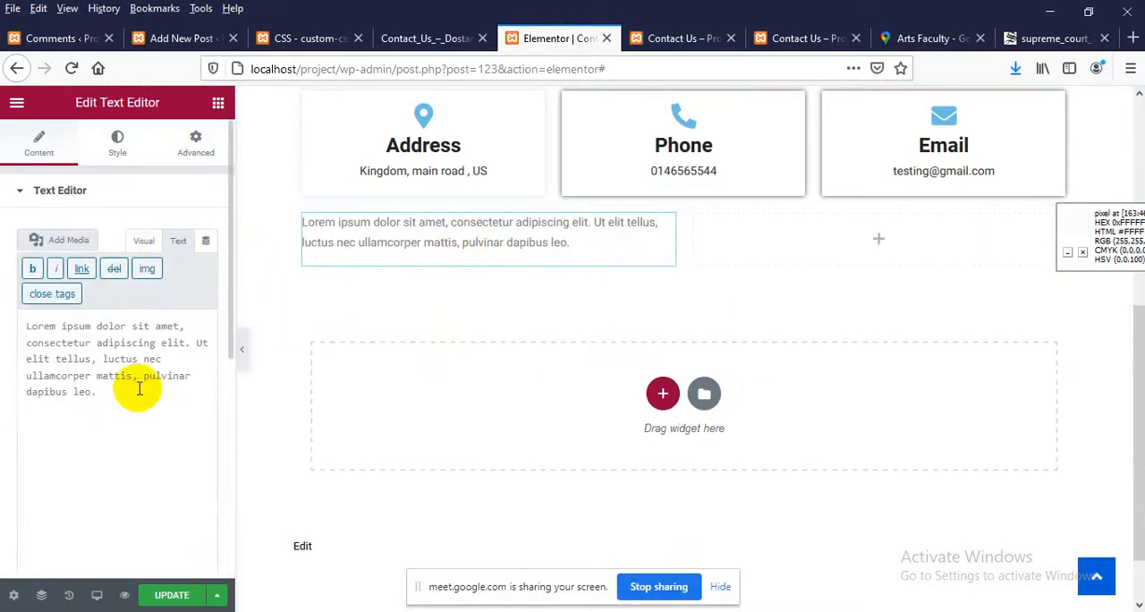
pyautogui.moveTo(126, 403); pyautogui.dragTo(3, 298)
pyautogui.hotkey('ctrl', 'v')
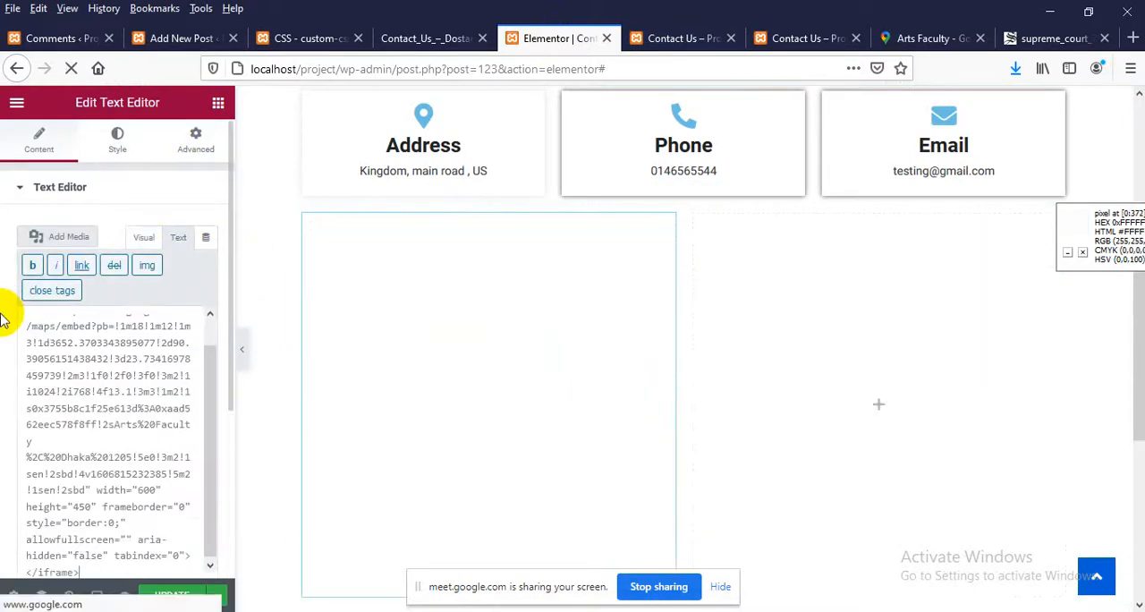
# Change the map iframe's width to 100% in its code and update the page
pyautogui.scroll(-1, 411, 405)
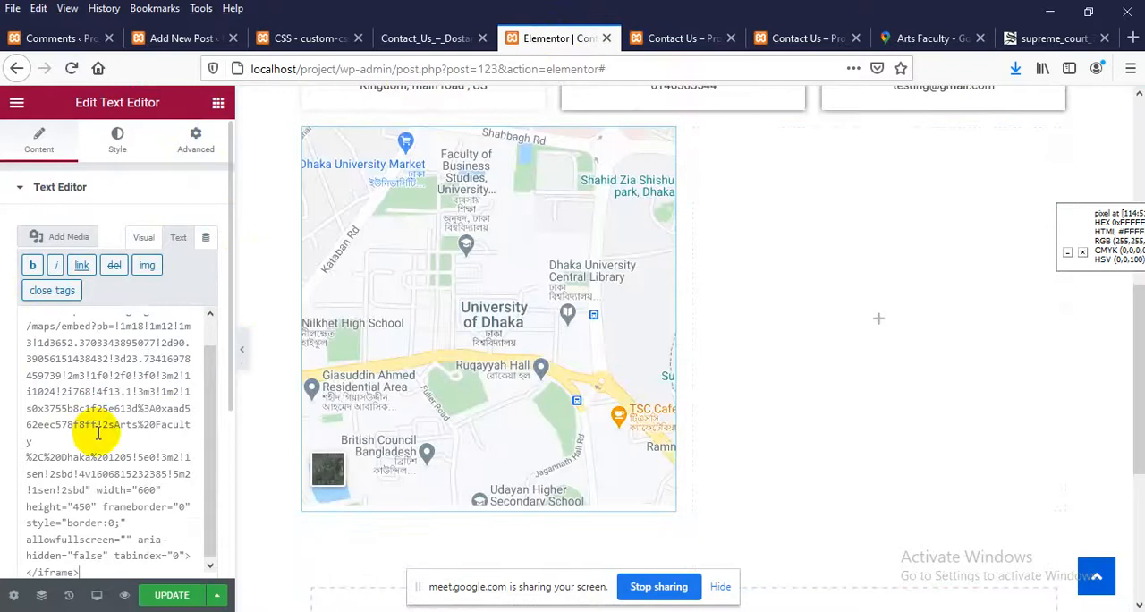
pyautogui.scroll(-1, 92, 435)
pyautogui.scroll(1, 485, 327)
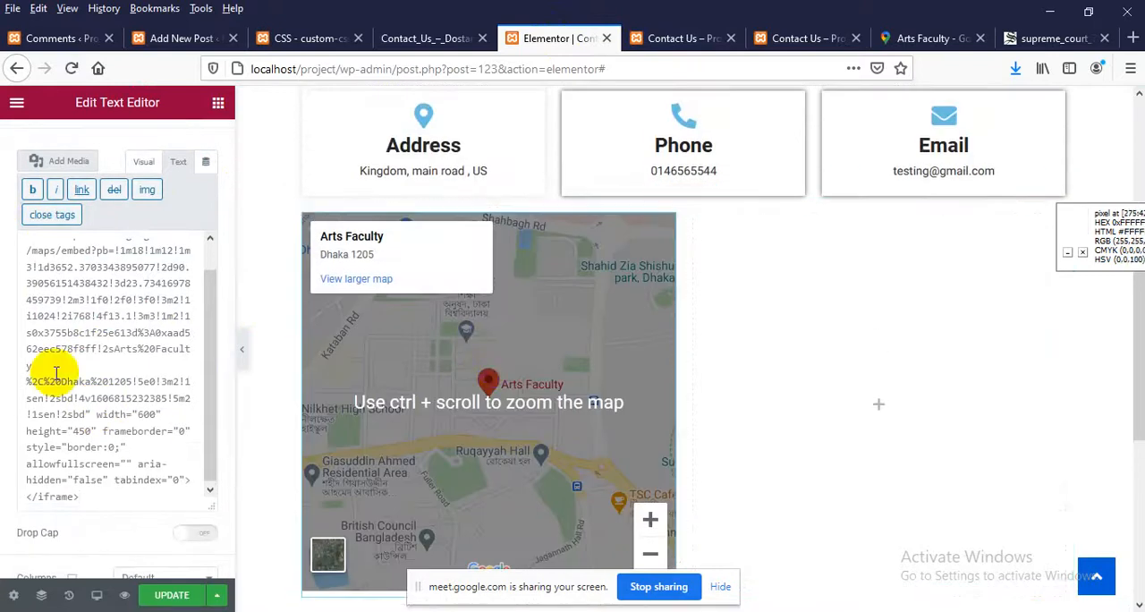
pyautogui.scroll(2, 125, 373)
pyautogui.scroll(-2, 125, 381)
pyautogui.scroll(-1, 124, 382)
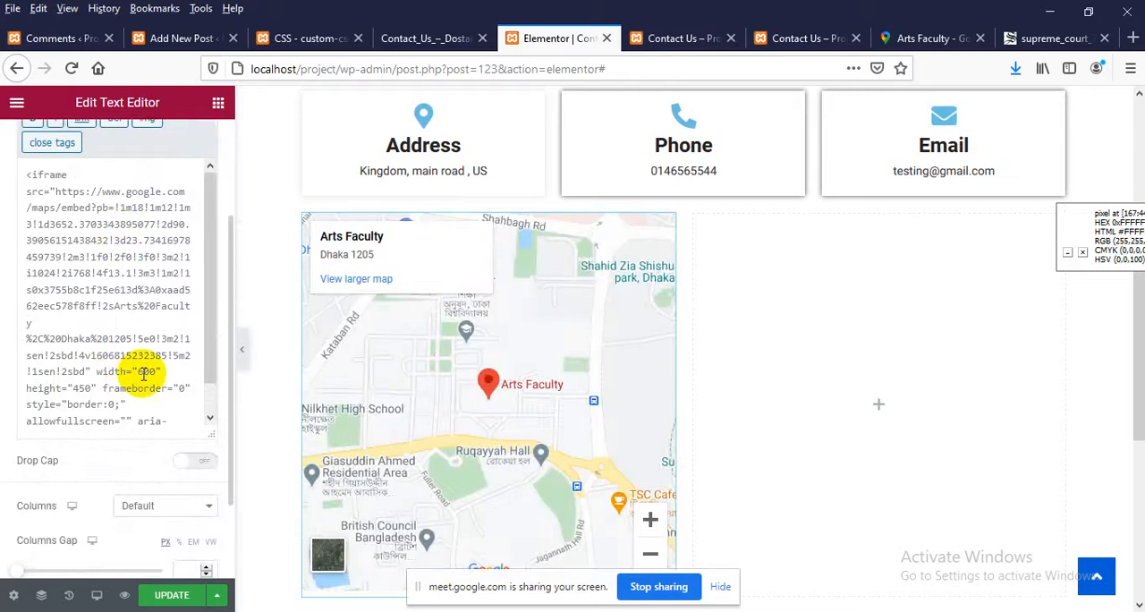
pyautogui.write('00')
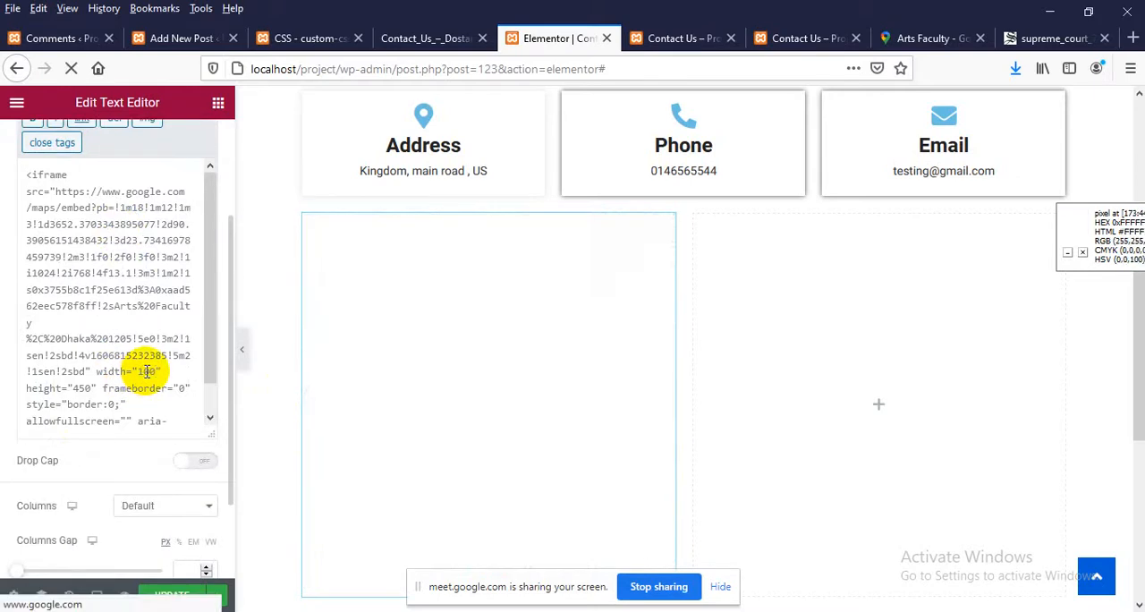
pyautogui.write('%')
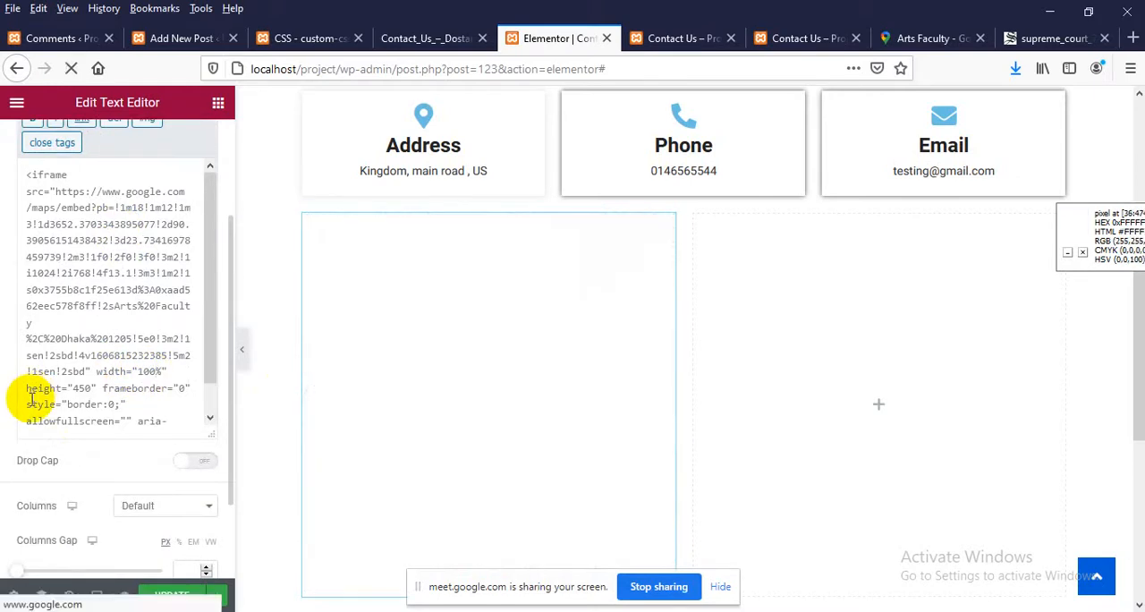
pyautogui.click(166, 594)
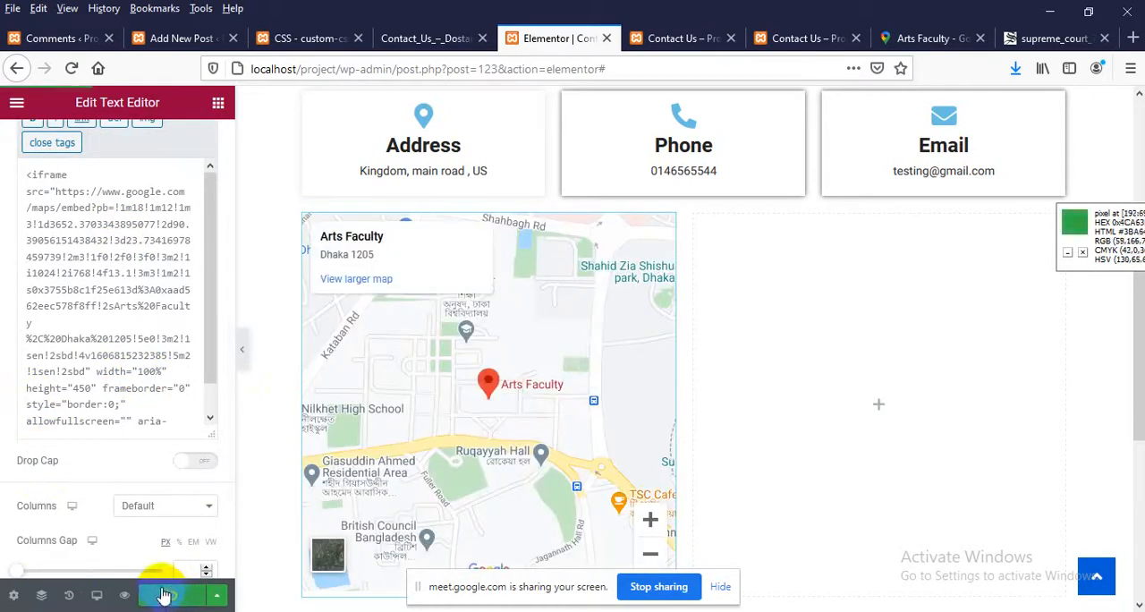
# Reload both open Contact Us page tabs and check the embedded map below the contact boxes on the live page
pyautogui.click(662, 38)
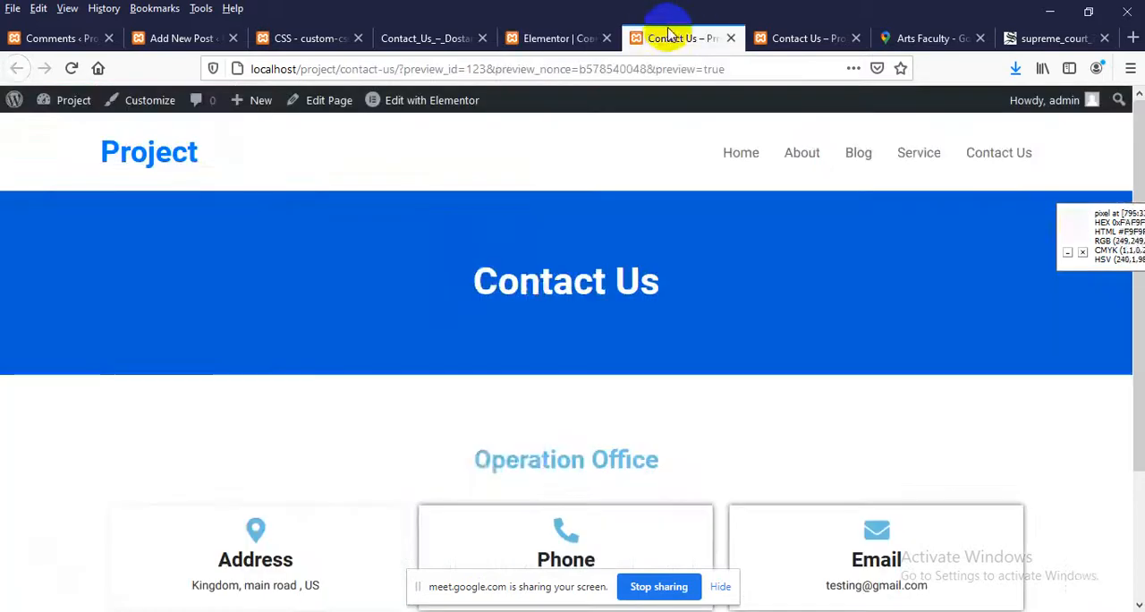
pyautogui.rightClick(351, 229)
pyautogui.click(460, 235)
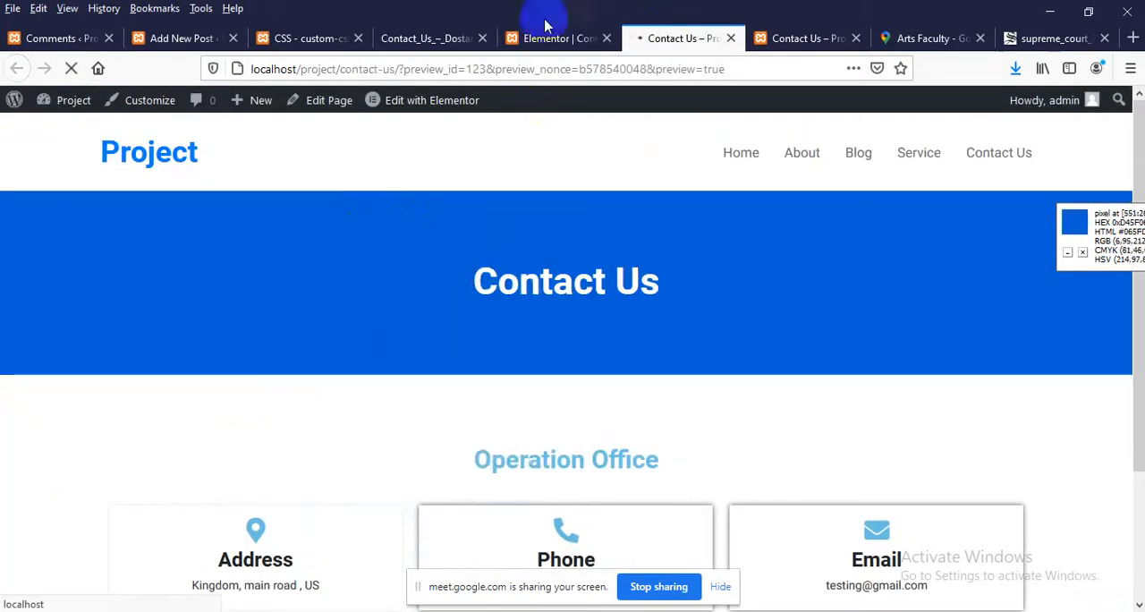
pyautogui.click(798, 36)
pyautogui.rightClick(327, 220)
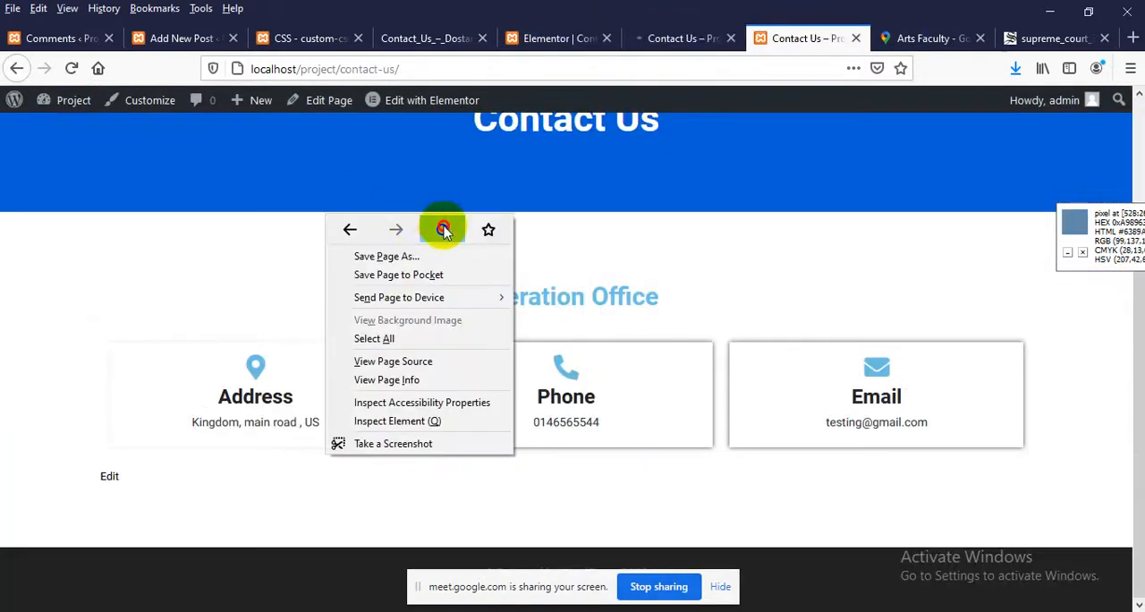
pyautogui.click(440, 230)
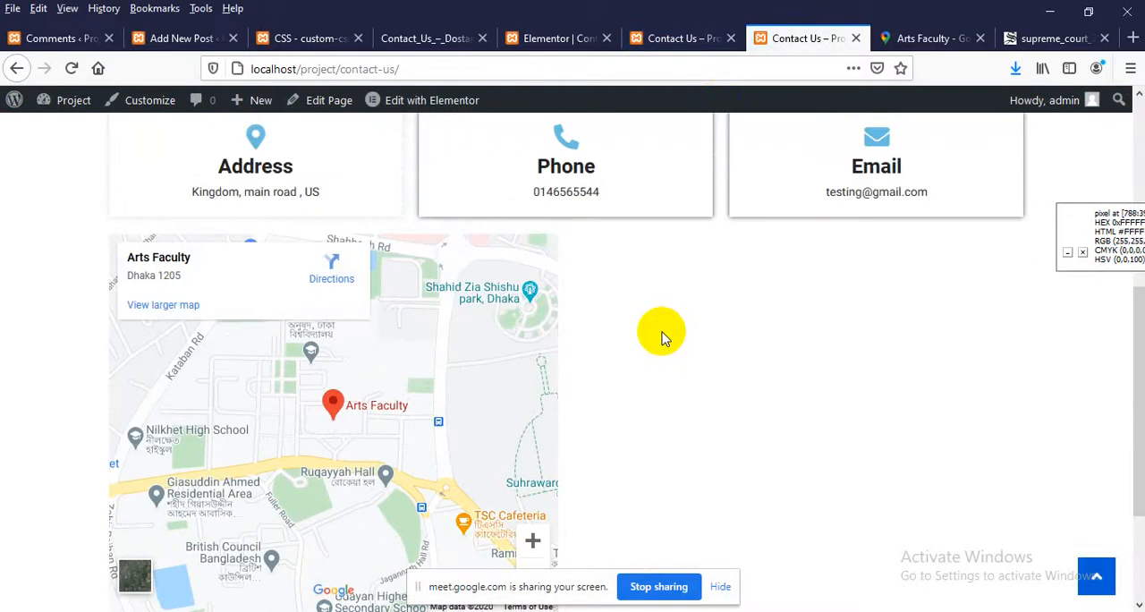
pyautogui.scroll(-2, 662, 338)
pyautogui.scroll(3, 672, 327)
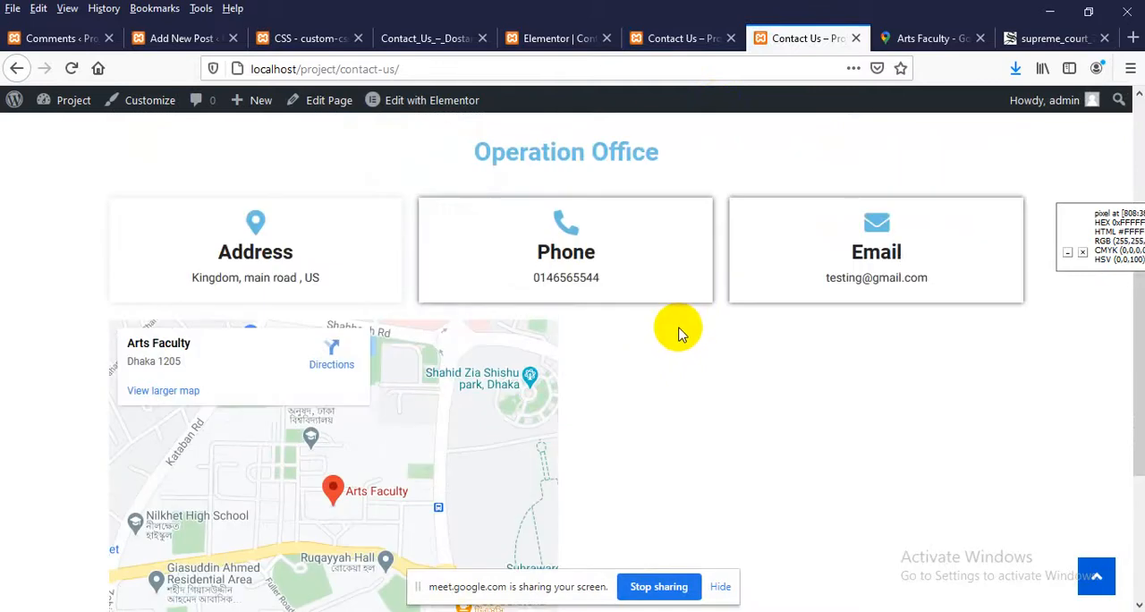
# Check the spacing in the Contact_Us_–_Dostart.png design, and open the map section's advanced settings in the Elementor editor
pyautogui.click(411, 38)
pyautogui.scroll(2, 555, 281)
pyautogui.click(572, 38)
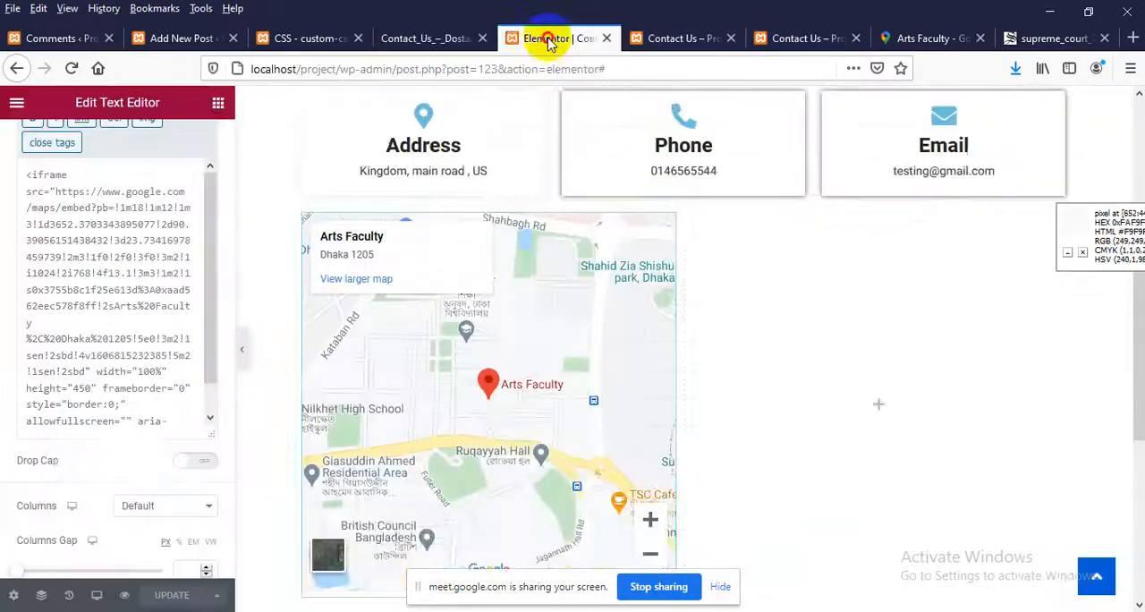
pyautogui.scroll(2, 725, 353)
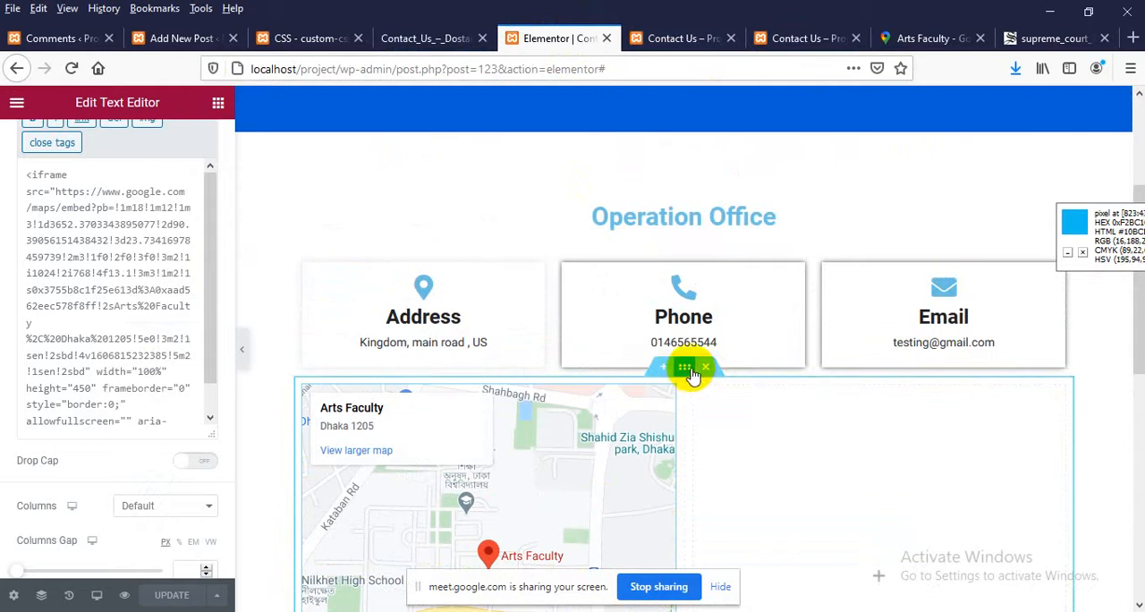
pyautogui.click(684, 367)
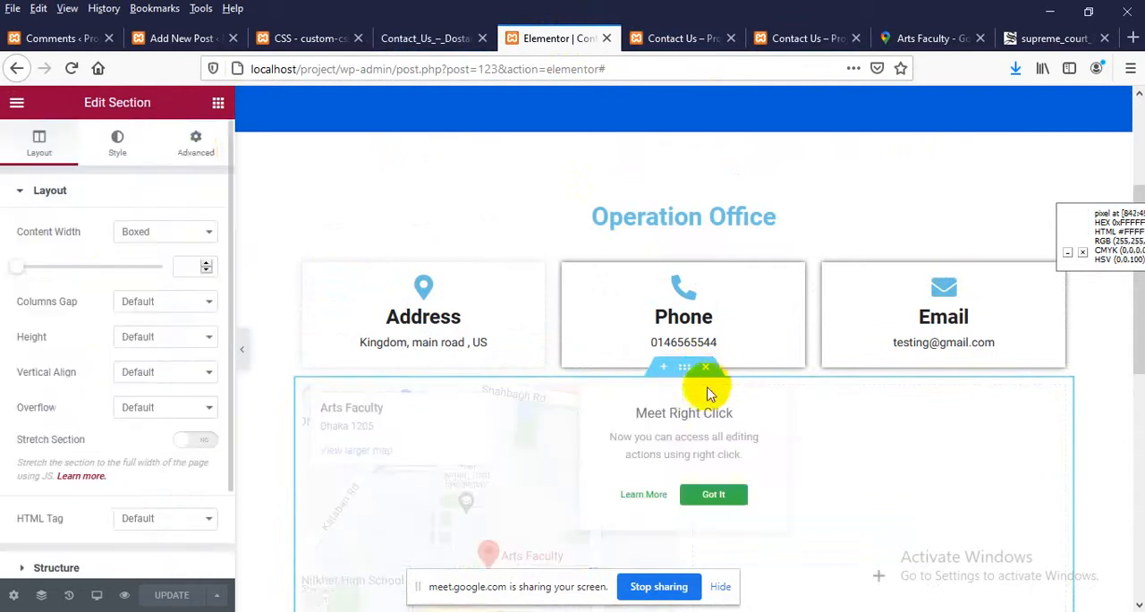
pyautogui.click(193, 143)
# Try an unlinked top padding of 30 px on the map section and clear it again
pyautogui.click(195, 338)
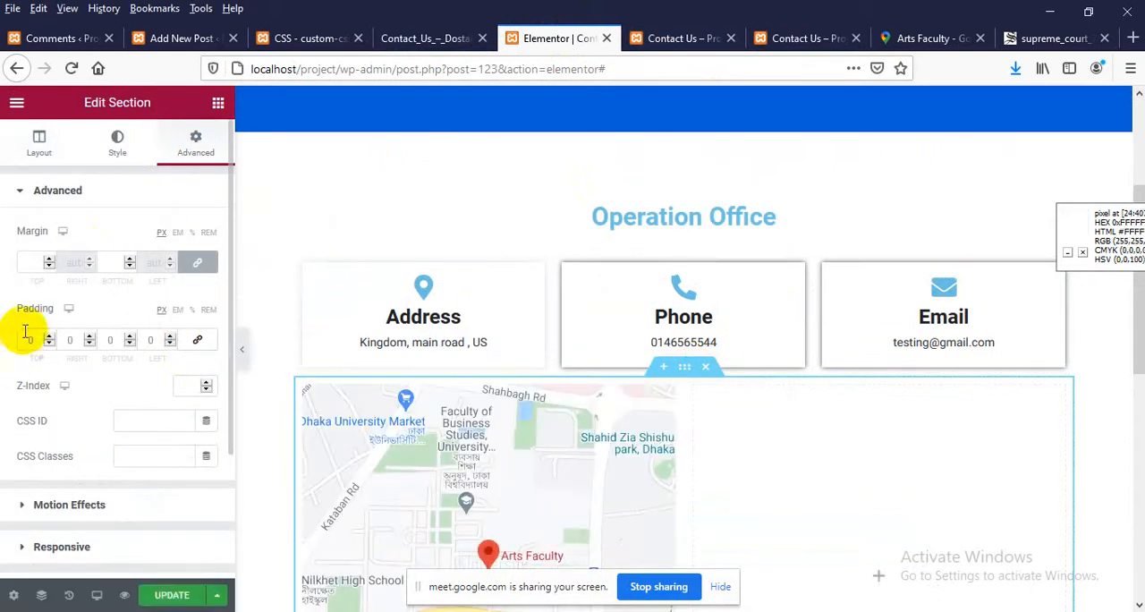
pyautogui.click(28, 339)
pyautogui.write('30')
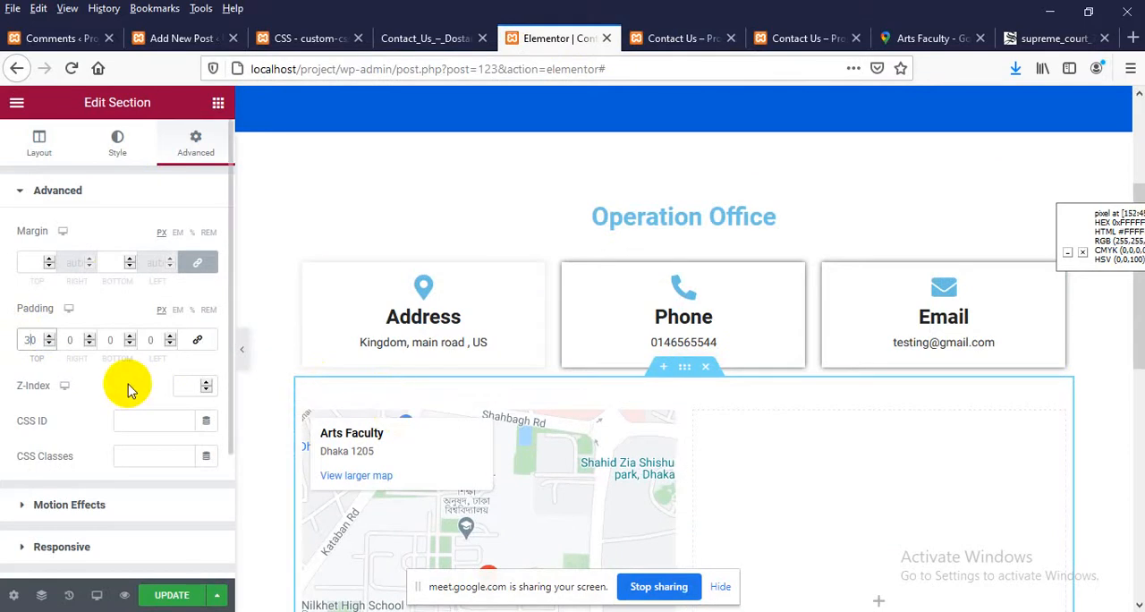
pyautogui.press('Down')
pyautogui.press('BackSpace')
pyautogui.press('BackSpace')
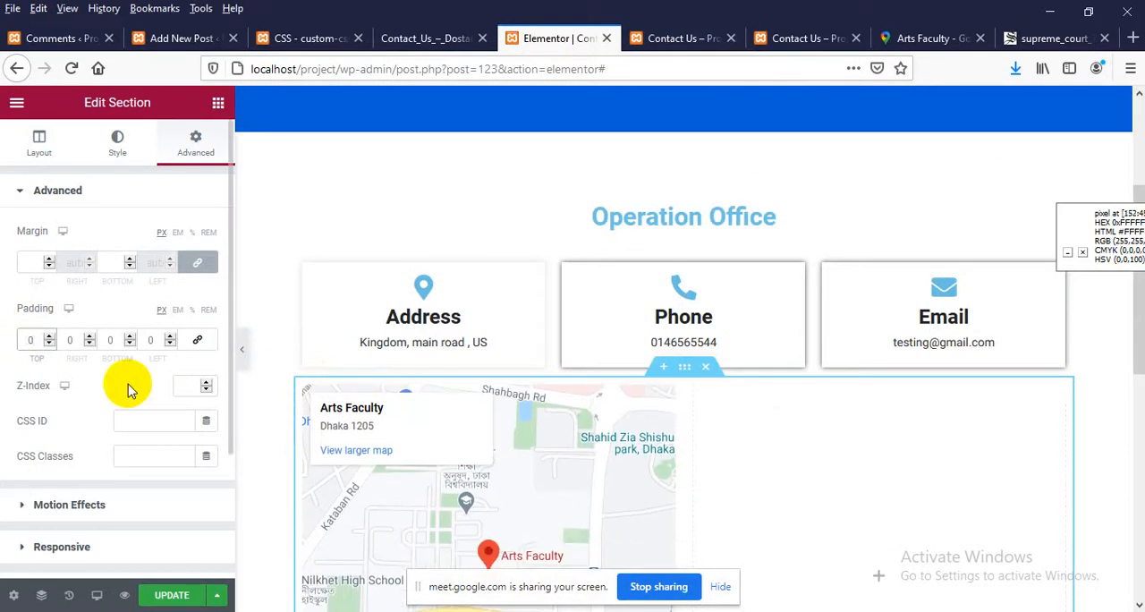
# Unlink the map section's margins, set its top margin to 30 px, and update the page
pyautogui.click(197, 262)
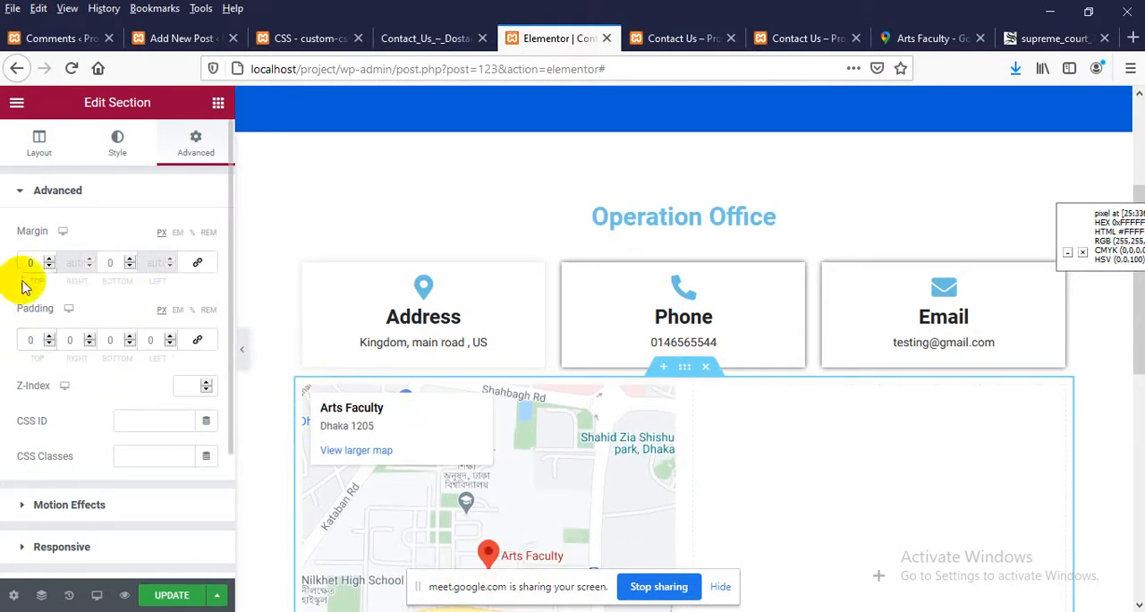
pyautogui.write('30')
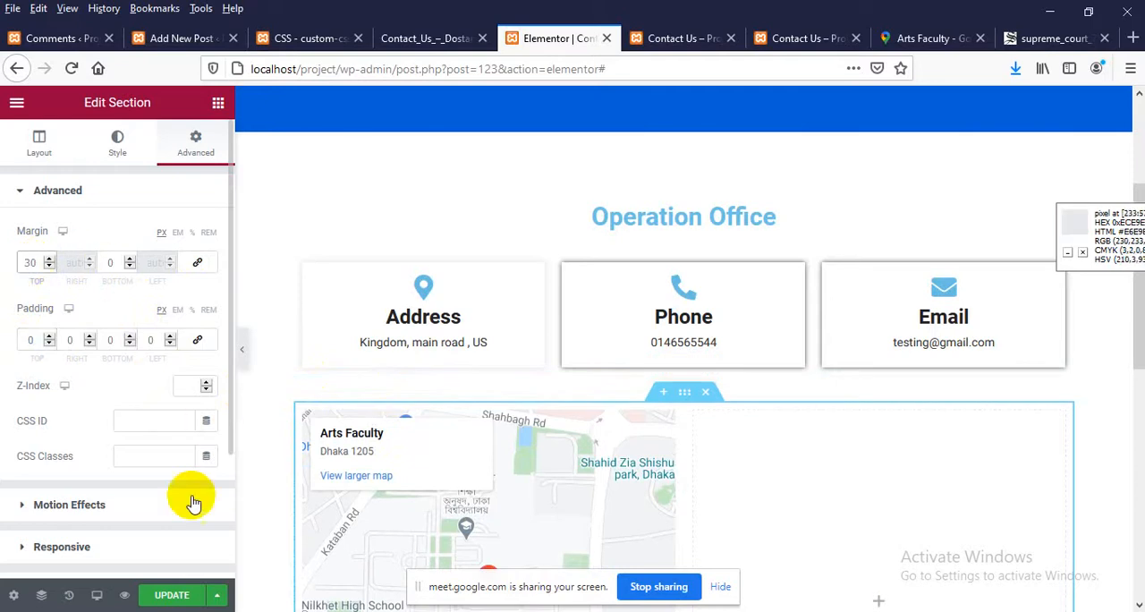
pyautogui.click(172, 595)
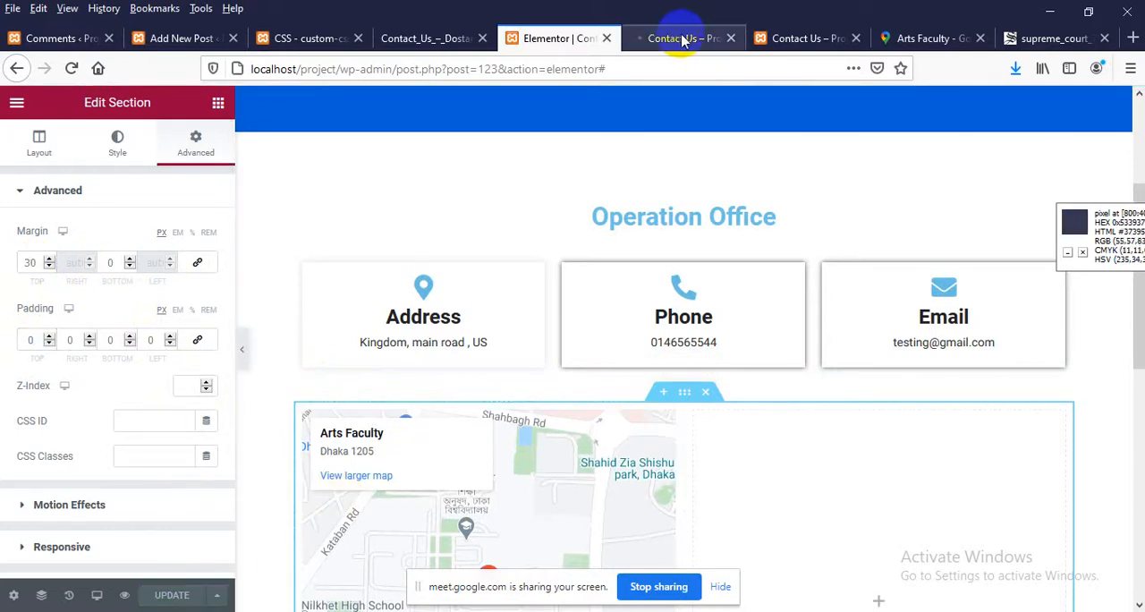
# Reload the live Contact Us page, check the map section's spacing, and look at the site's home page and comments admin page
pyautogui.click(779, 34)
pyautogui.rightClick(382, 170)
pyautogui.click(498, 179)
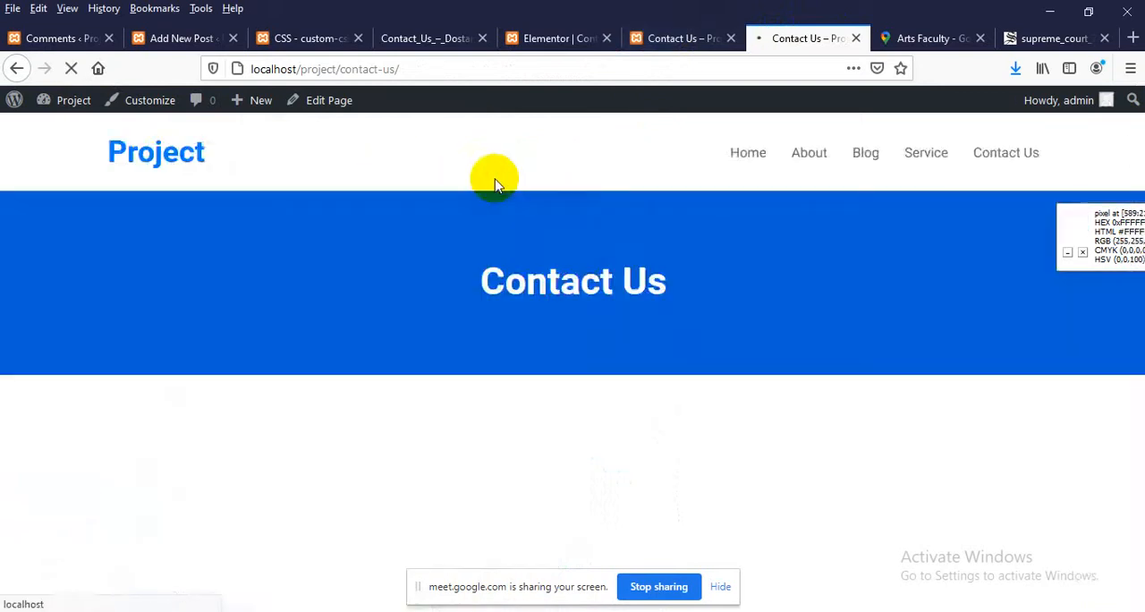
pyautogui.scroll(-3, 657, 257)
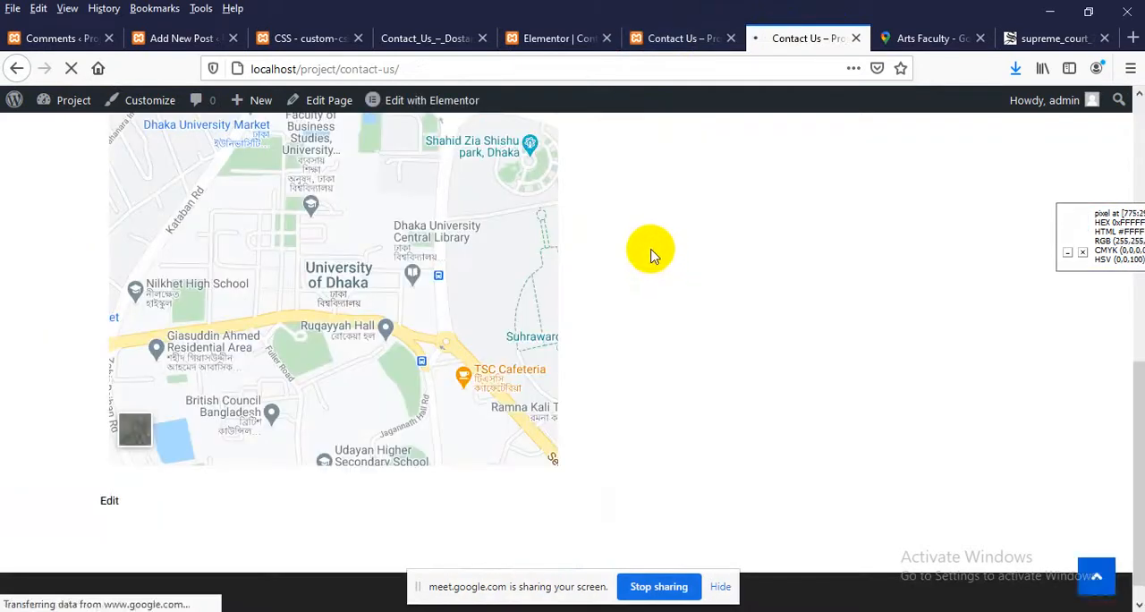
pyautogui.scroll(-1, 651, 254)
pyautogui.scroll(4, 650, 253)
pyautogui.scroll(-2, 643, 247)
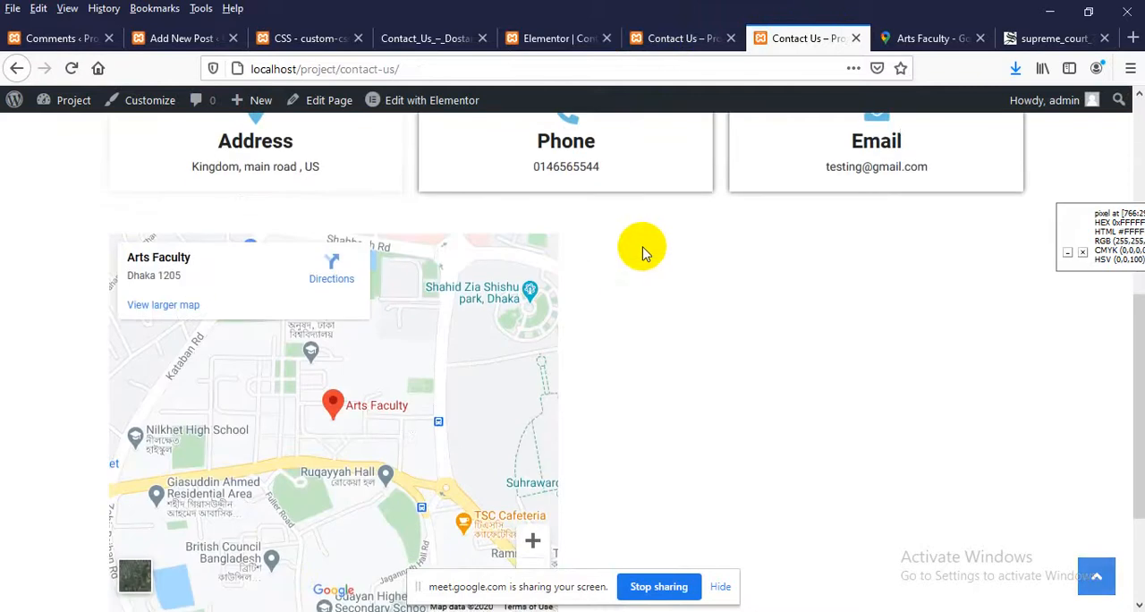
pyautogui.scroll(-3, 653, 259)
pyautogui.click(1094, 578)
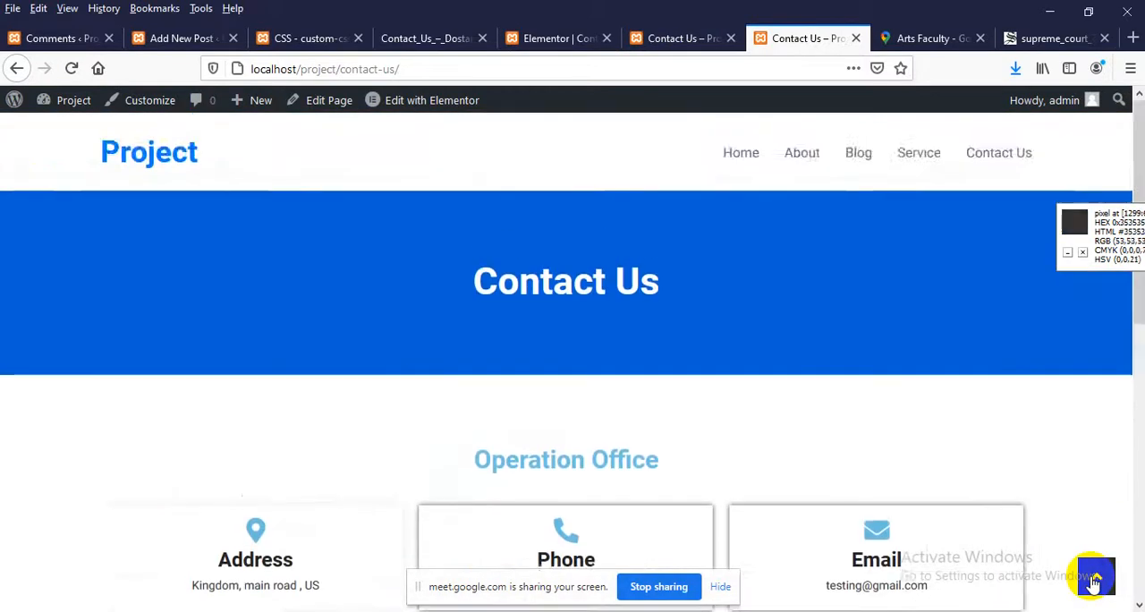
pyautogui.scroll(-8, 865, 410)
pyautogui.click(1107, 578)
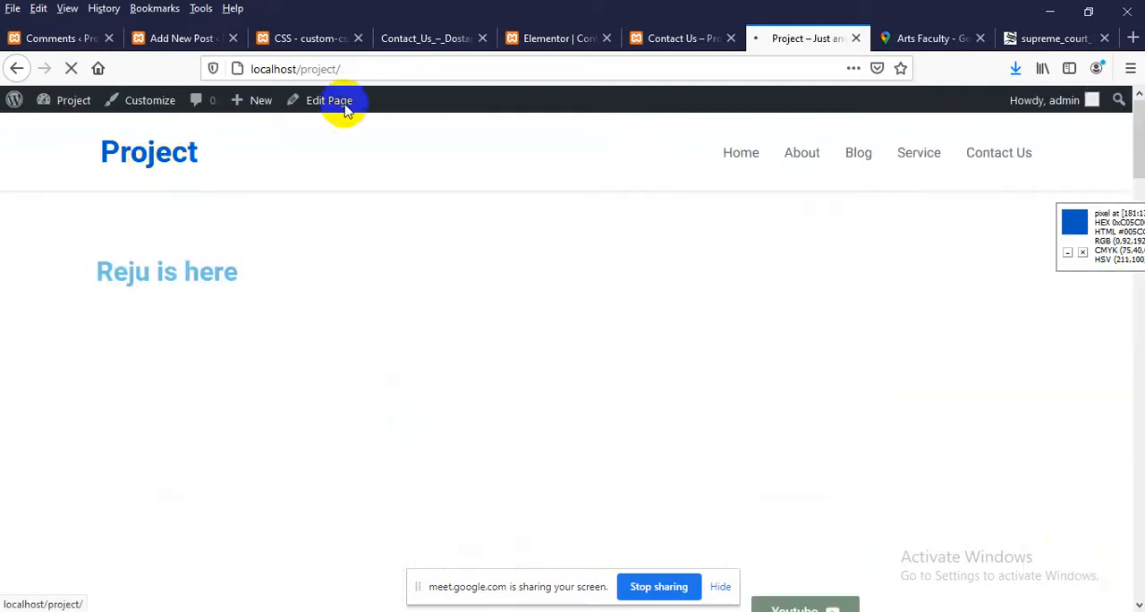
pyautogui.click(61, 40)
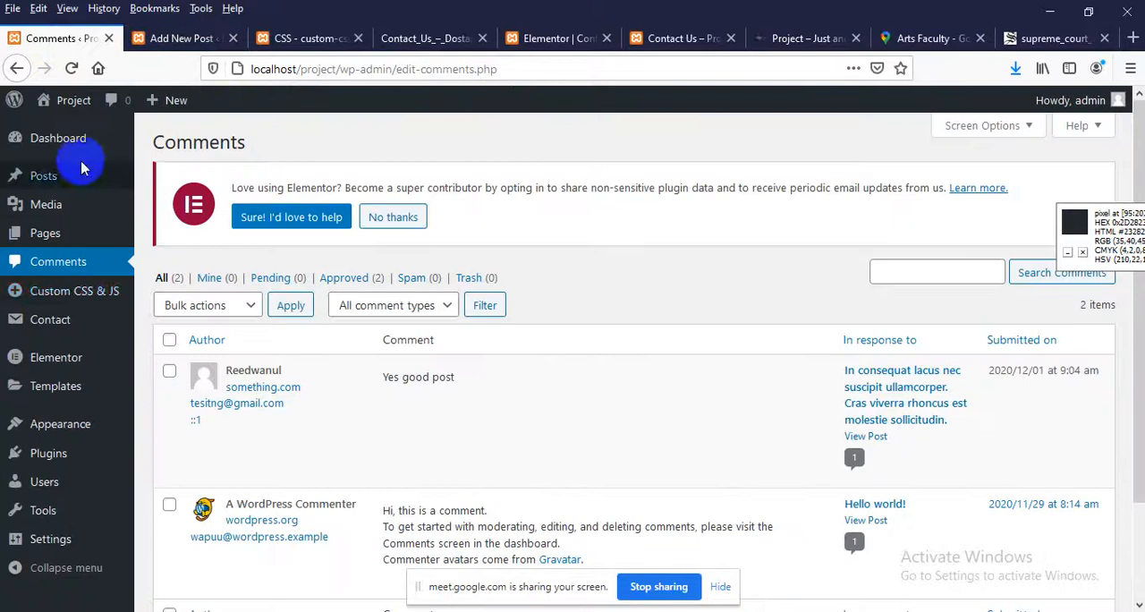
pyautogui.moveTo(35, 294)
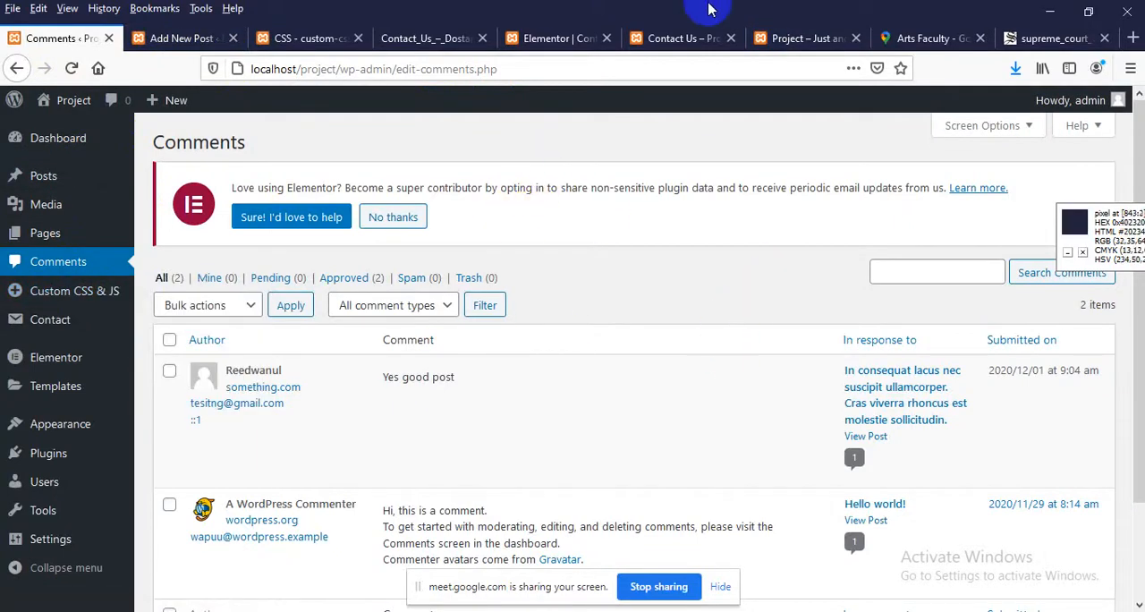
# Open the Google map text widget in the Elementor editor and show its HTML code
pyautogui.click(569, 38)
pyautogui.scroll(-1, 491, 341)
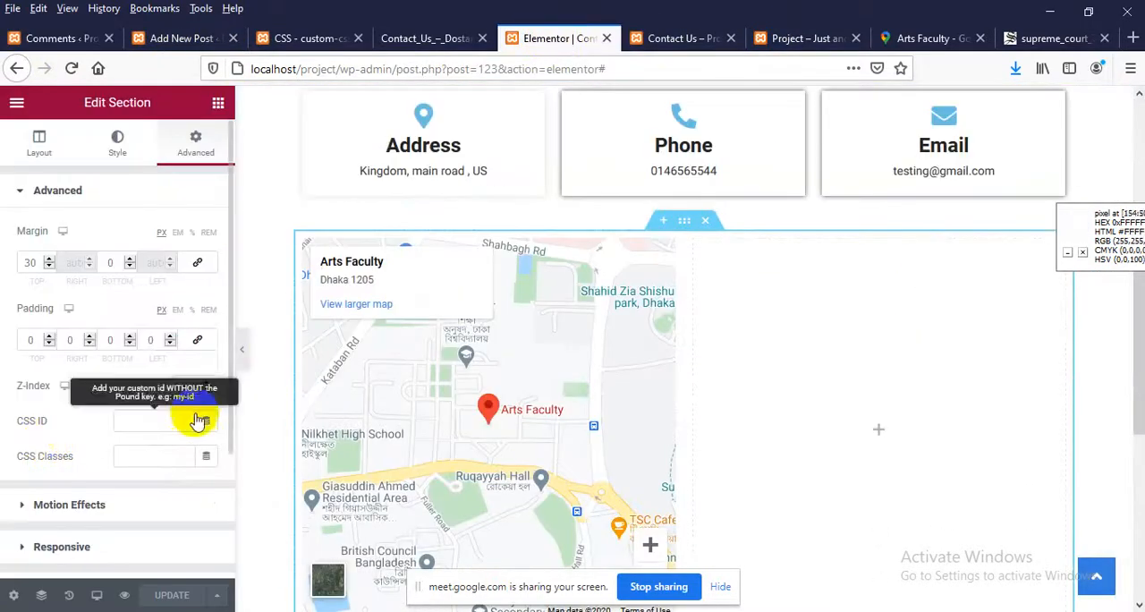
pyautogui.scroll(-2, 488, 358)
pyautogui.scroll(-1, 53, 421)
pyautogui.scroll(1, 53, 421)
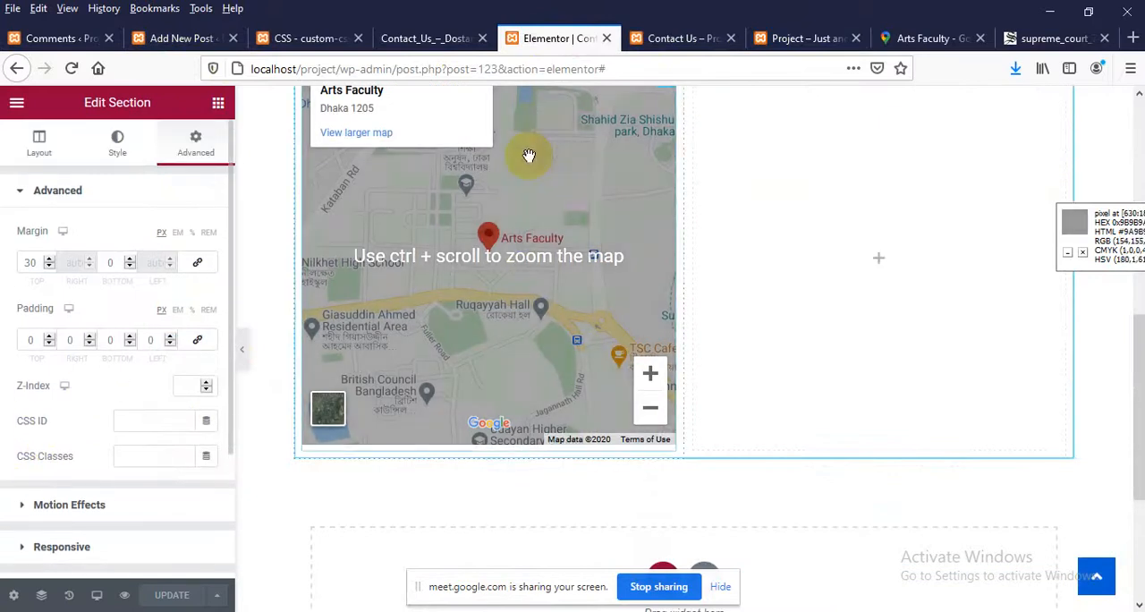
pyautogui.scroll(3, 524, 224)
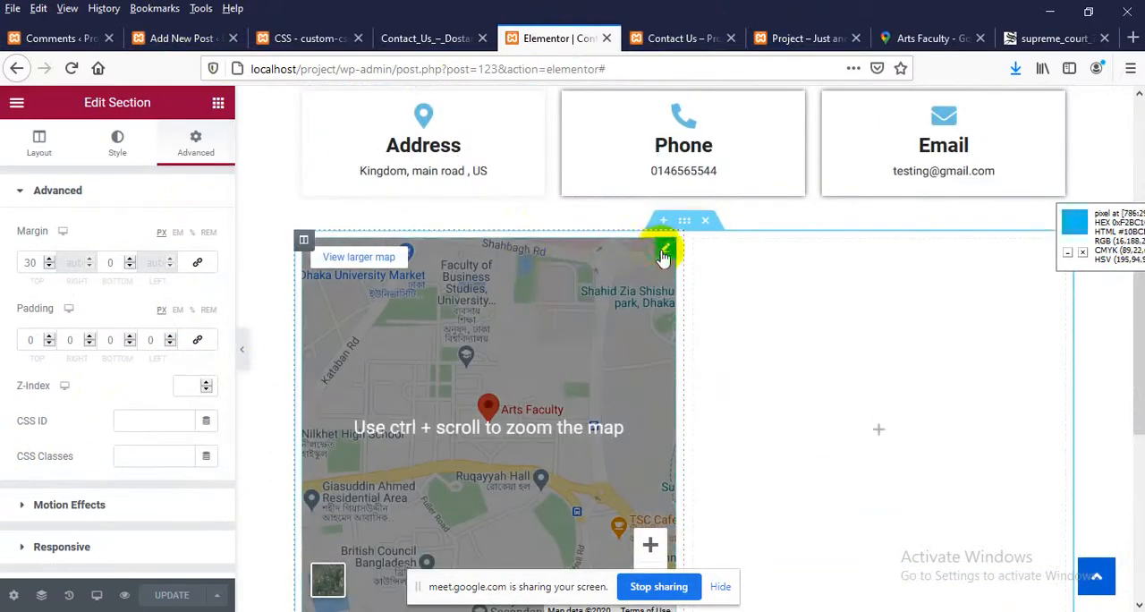
pyautogui.click(662, 257)
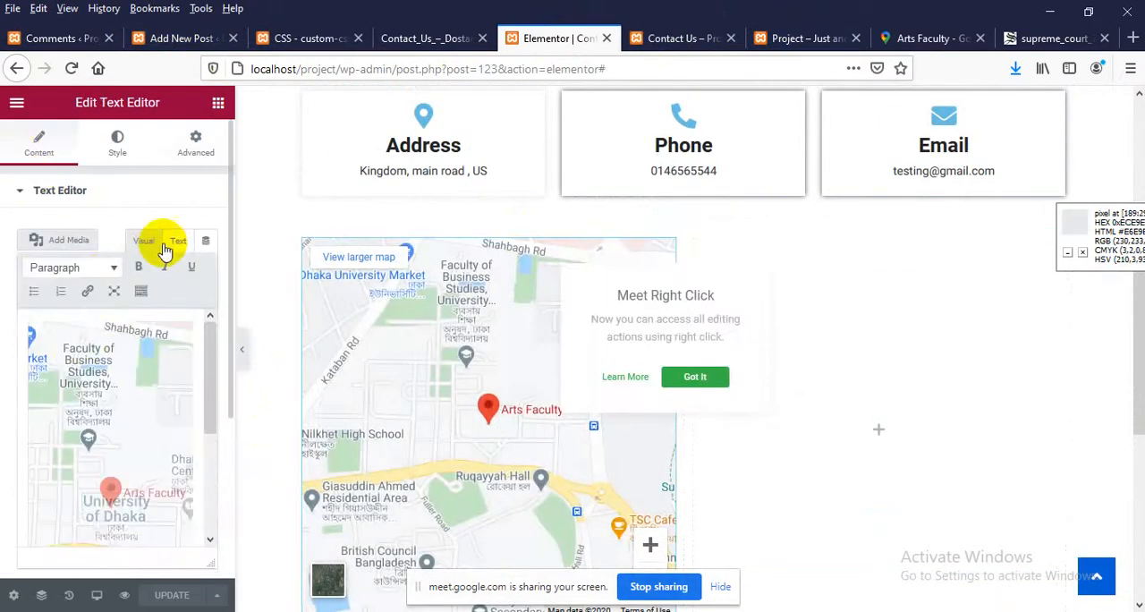
pyautogui.click(178, 240)
# Add three line breaks after the closing iframe tag in the map widget's code
pyautogui.scroll(-5, 97, 460)
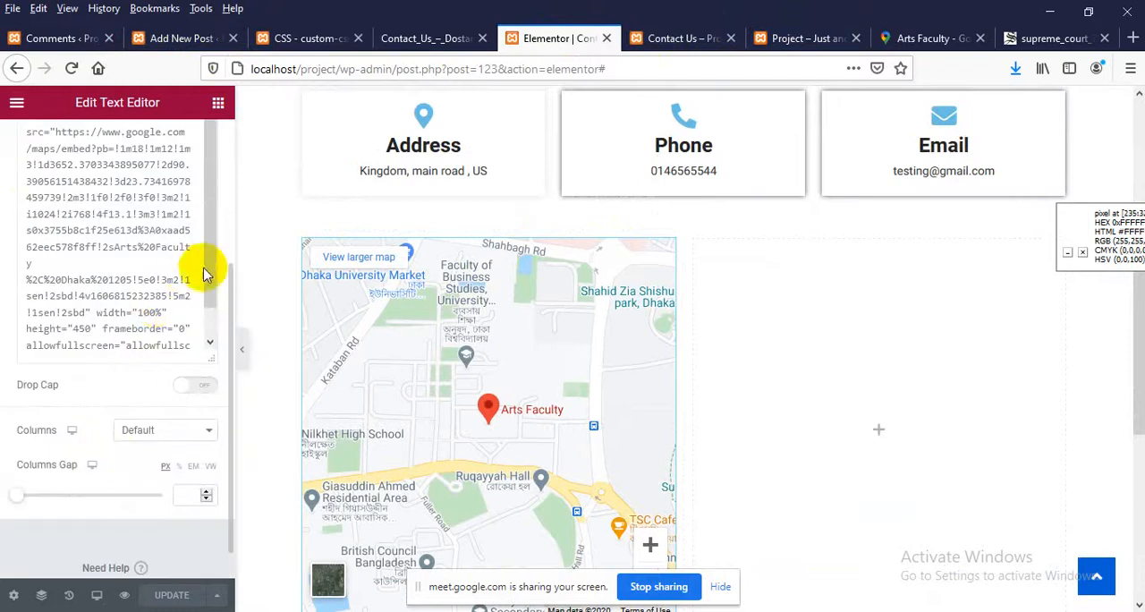
pyautogui.scroll(-1, 212, 289)
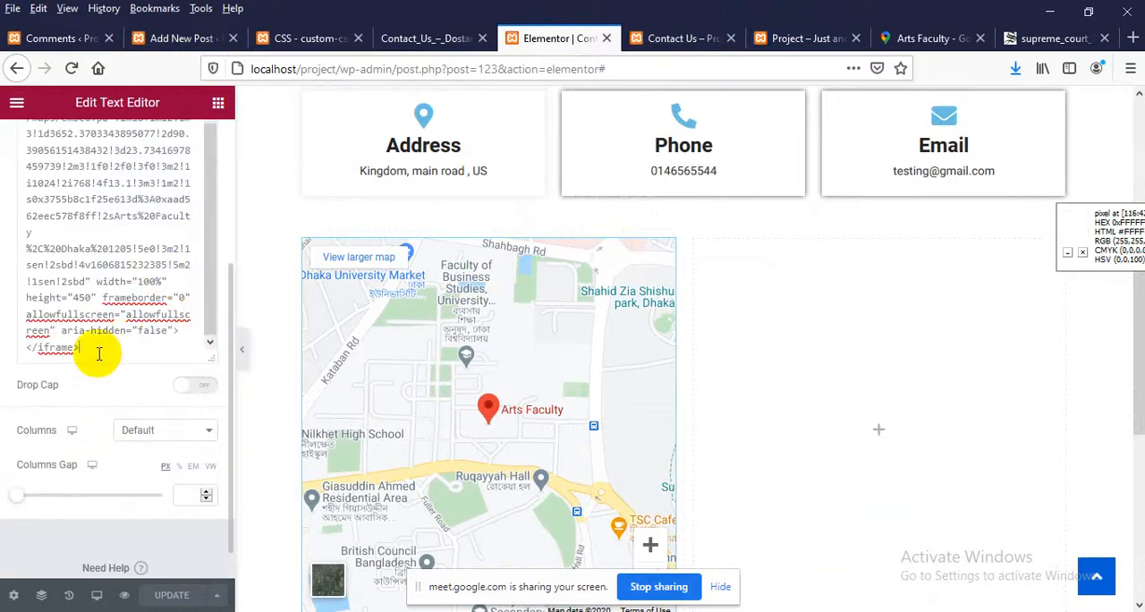
pyautogui.click(98, 353)
pyautogui.press('Return')
pyautogui.press('Return')
pyautogui.press('Return')
pyautogui.press('Return')
pyautogui.press('Return')
pyautogui.press('Return')
pyautogui.press('Return')
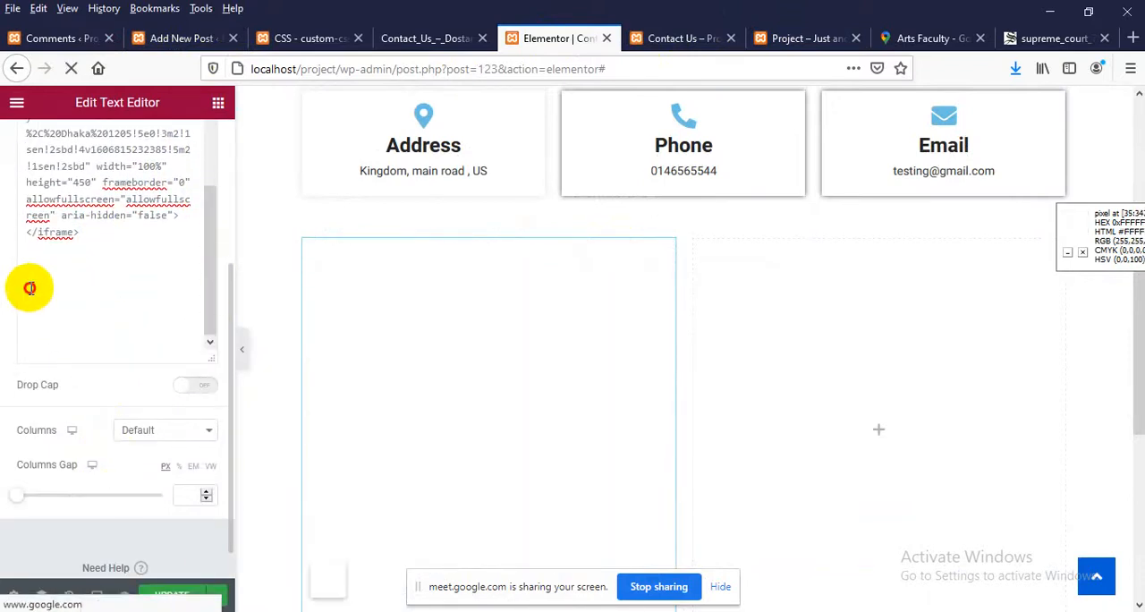
# Open the attachment details of Untitled-2.png in the WordPress Media Library and copy its file URL
pyautogui.click(69, 38)
pyautogui.moveTo(50, 205)
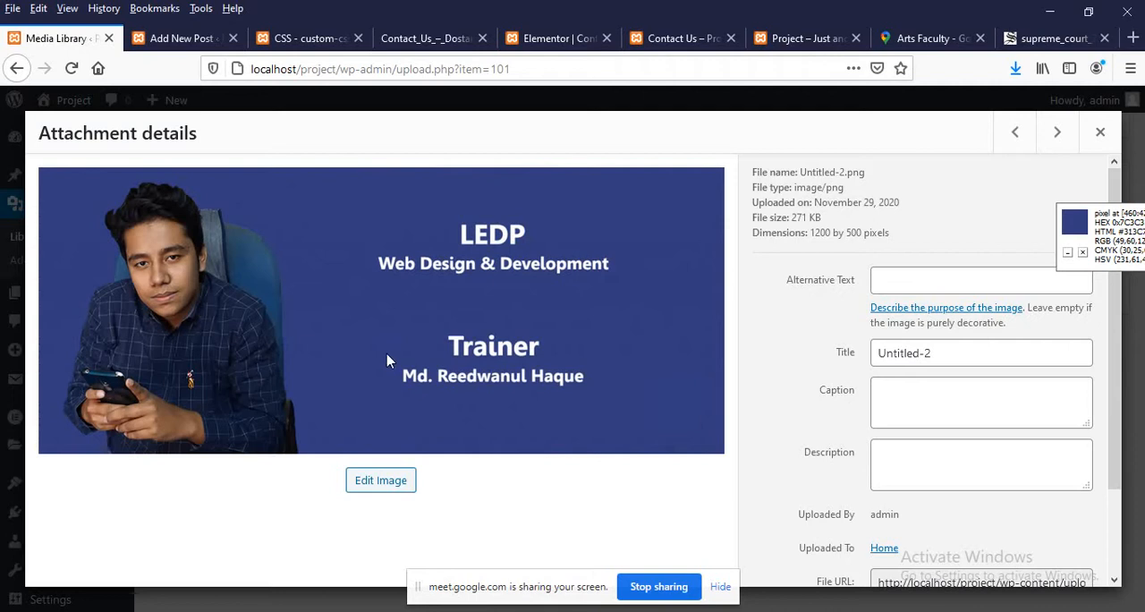
pyautogui.scroll(-2, 1060, 456)
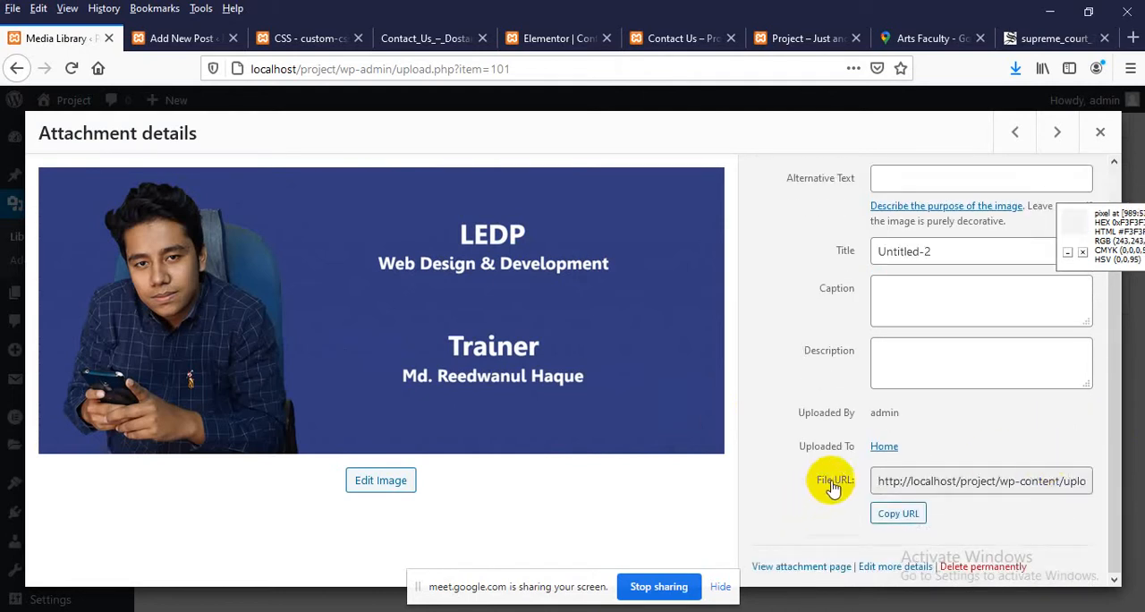
pyautogui.moveTo(877, 484); pyautogui.dragTo(1124, 476)
pyautogui.hotkey('ctrl', 'c')
pyautogui.rightClick(1002, 484)
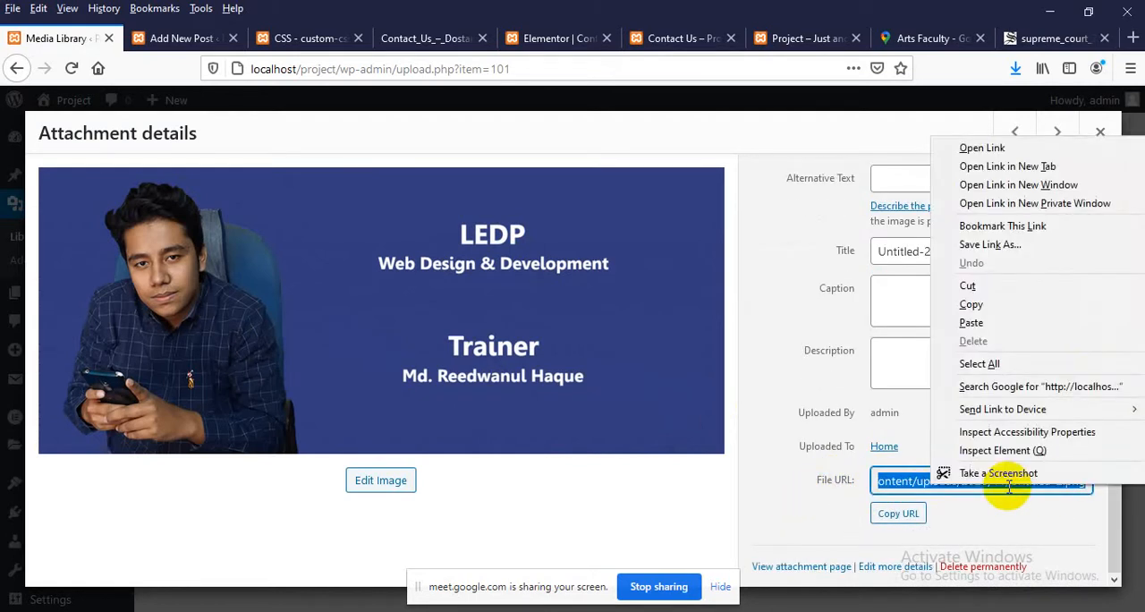
pyautogui.click(971, 304)
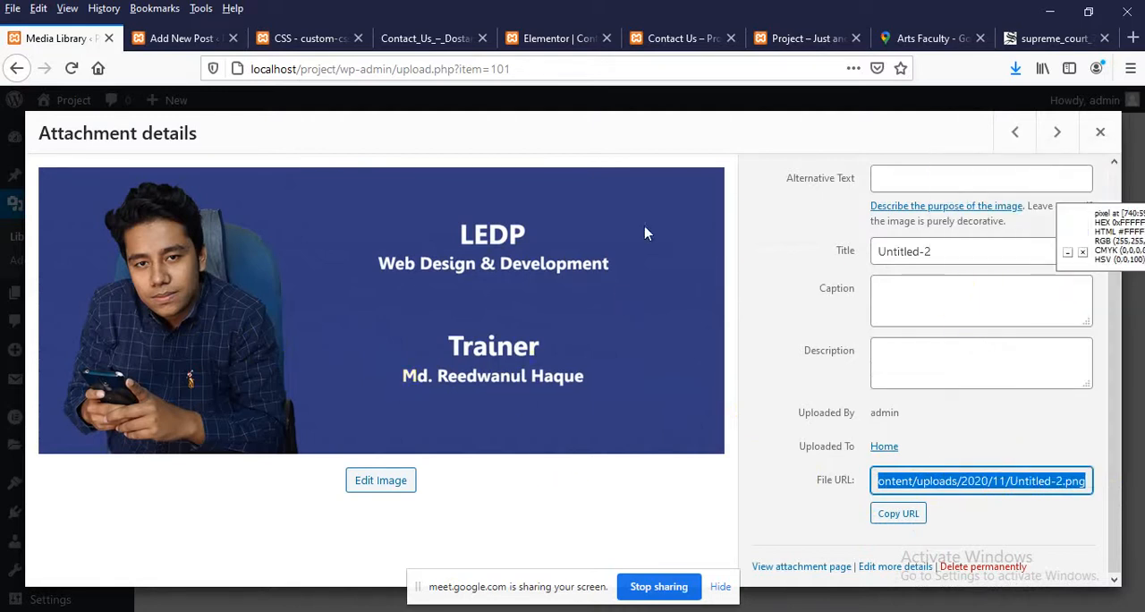
# Add a single-column section below the map section in Elementor and place a Text Editor widget in it
pyautogui.click(542, 36)
pyautogui.scroll(-2, 723, 351)
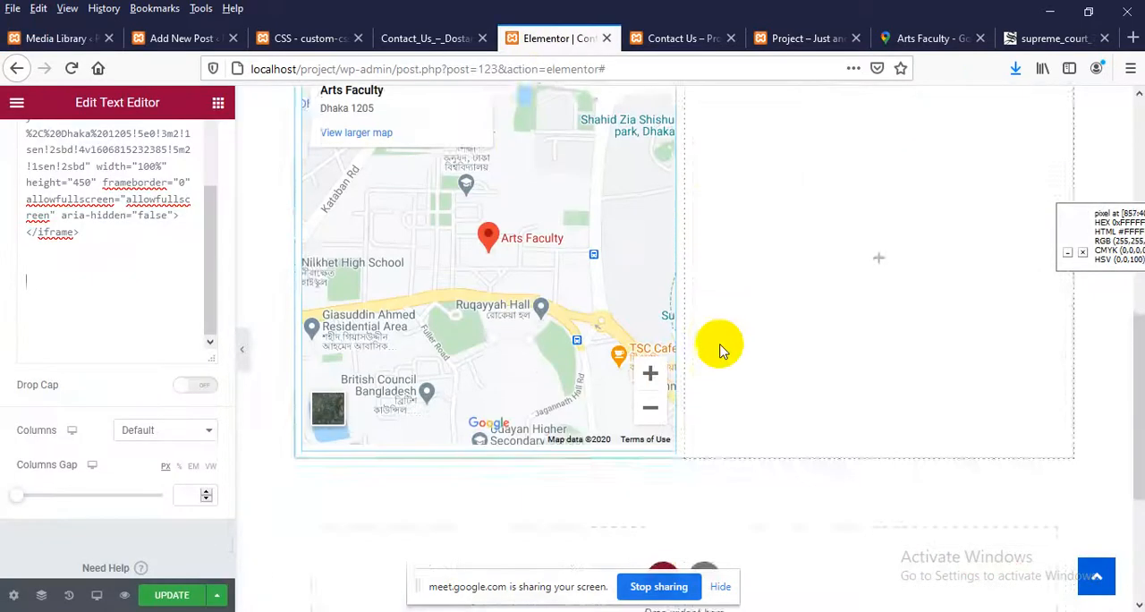
pyautogui.scroll(-3, 723, 351)
pyautogui.click(664, 322)
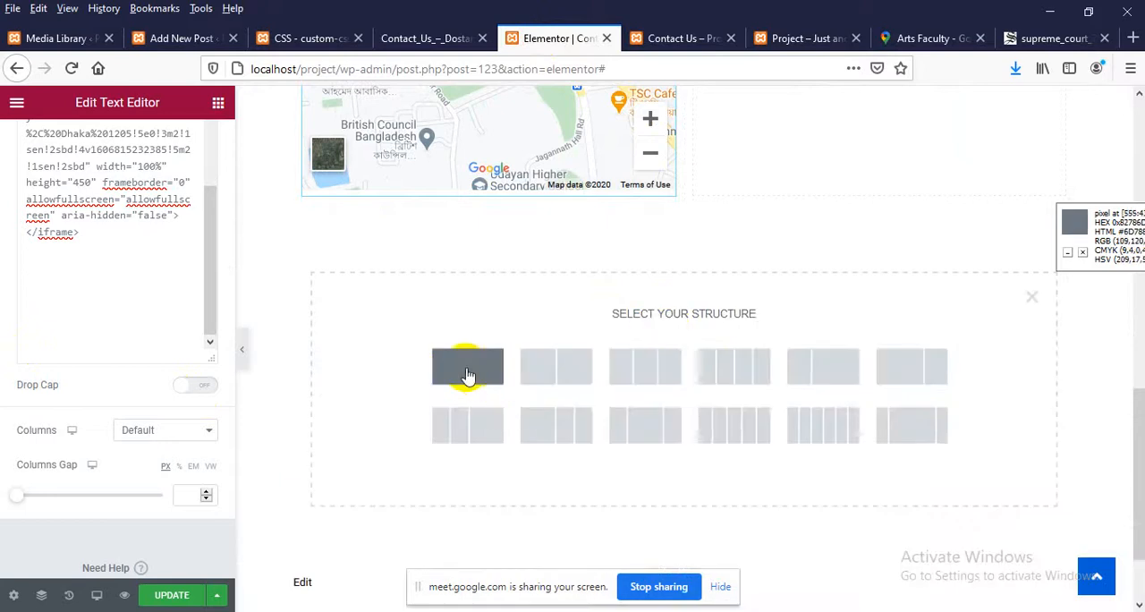
pyautogui.click(502, 387)
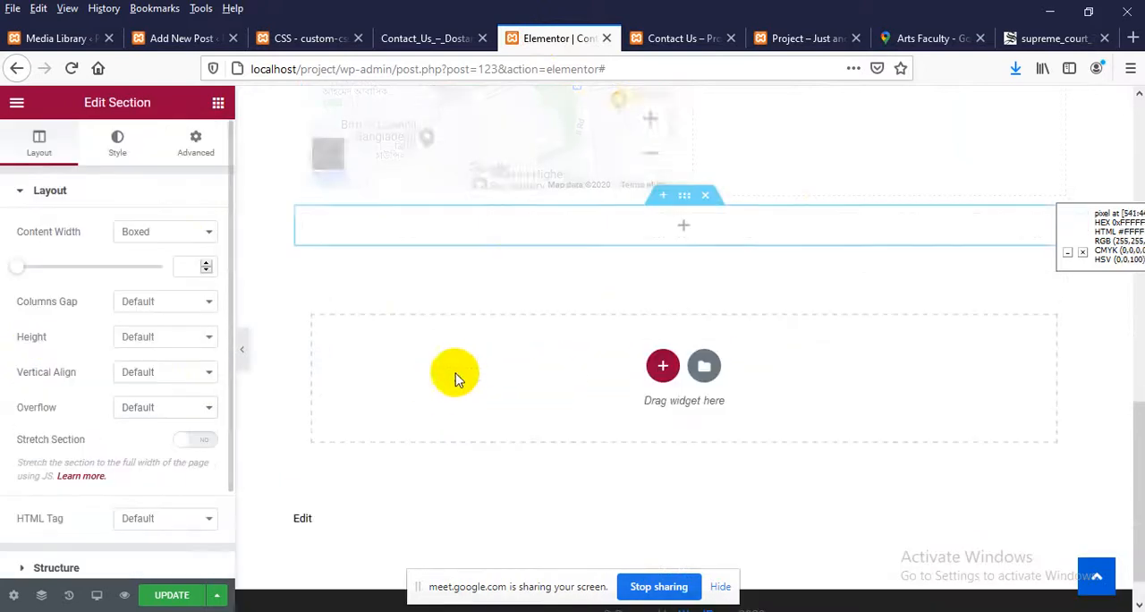
pyautogui.click(684, 227)
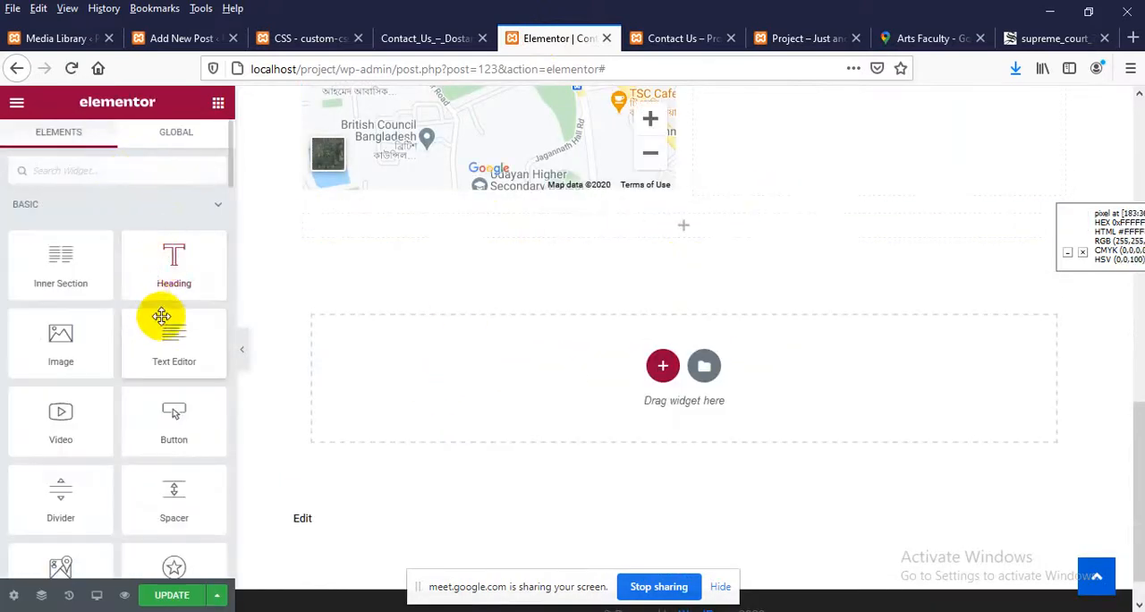
pyautogui.moveTo(161, 314); pyautogui.dragTo(567, 232)
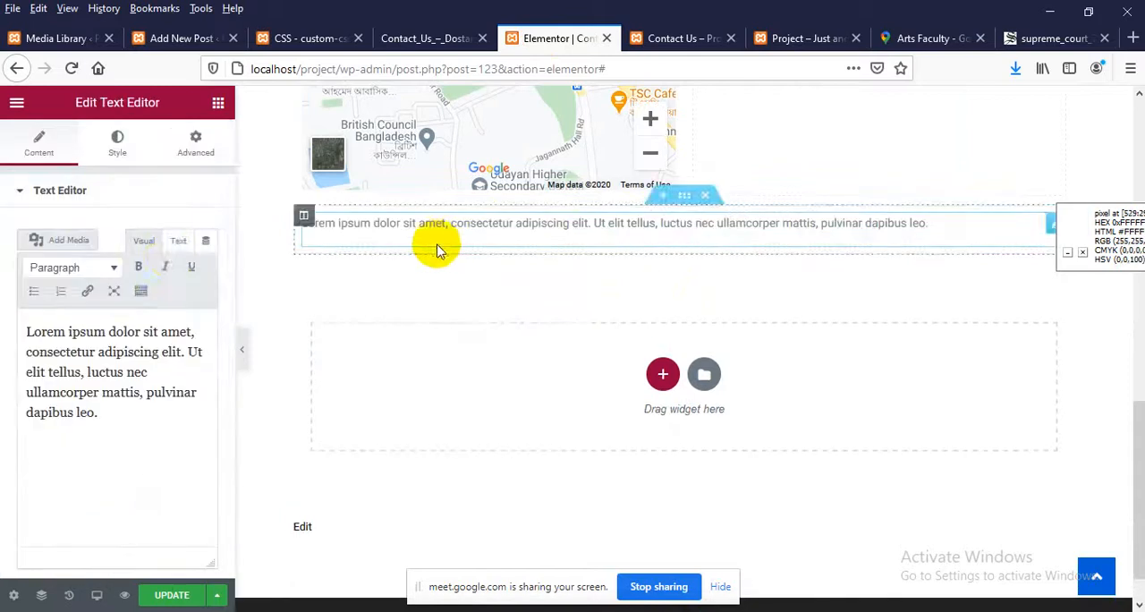
# Replace the new text widget's placeholder text with the copied Untitled-2.png URL in the HTML view
pyautogui.click(179, 239)
pyautogui.moveTo(113, 389); pyautogui.dragTo(3, 308)
pyautogui.hotkey('ctrl', 'v')
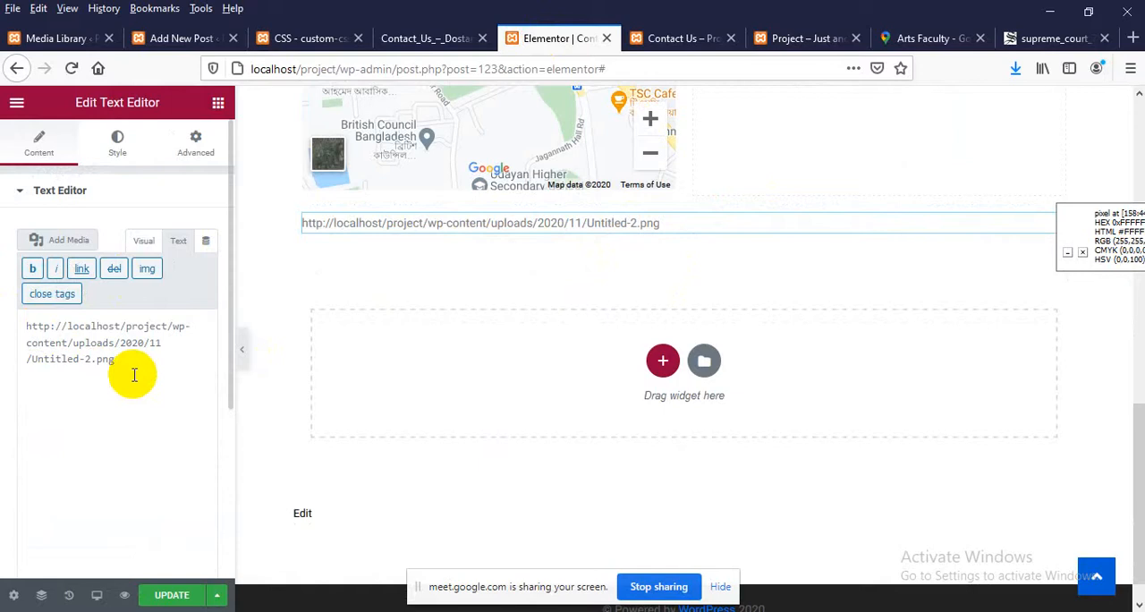
# Write an img tag with the Untitled-2.png URL as its src in place of the plain URL, and delete the tag again
pyautogui.moveTo(113, 367); pyautogui.dragTo(3, 331)
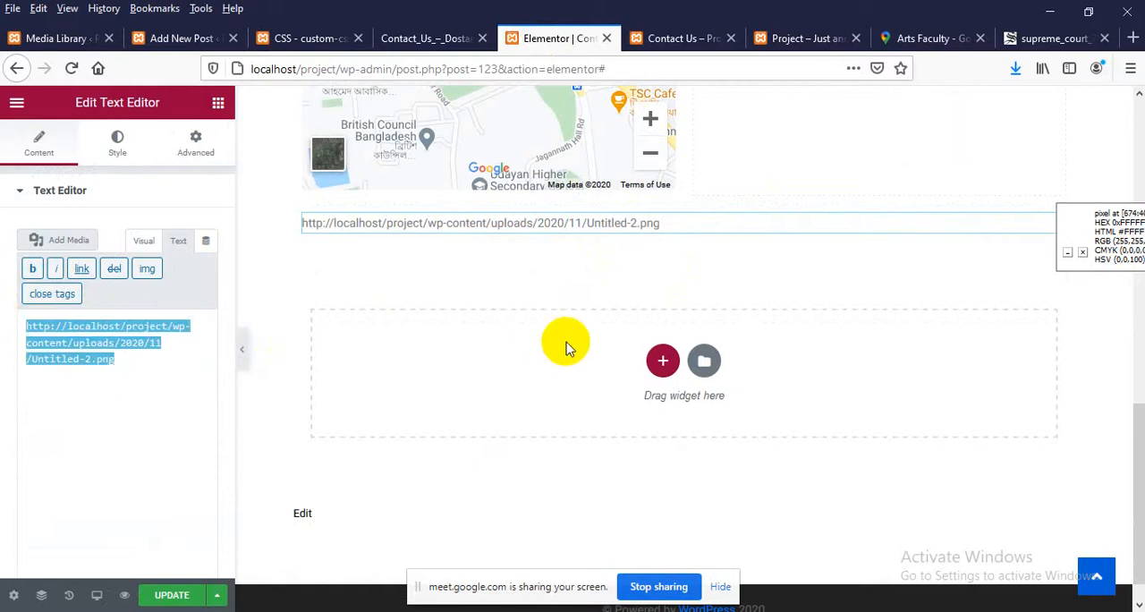
pyautogui.write('<>')
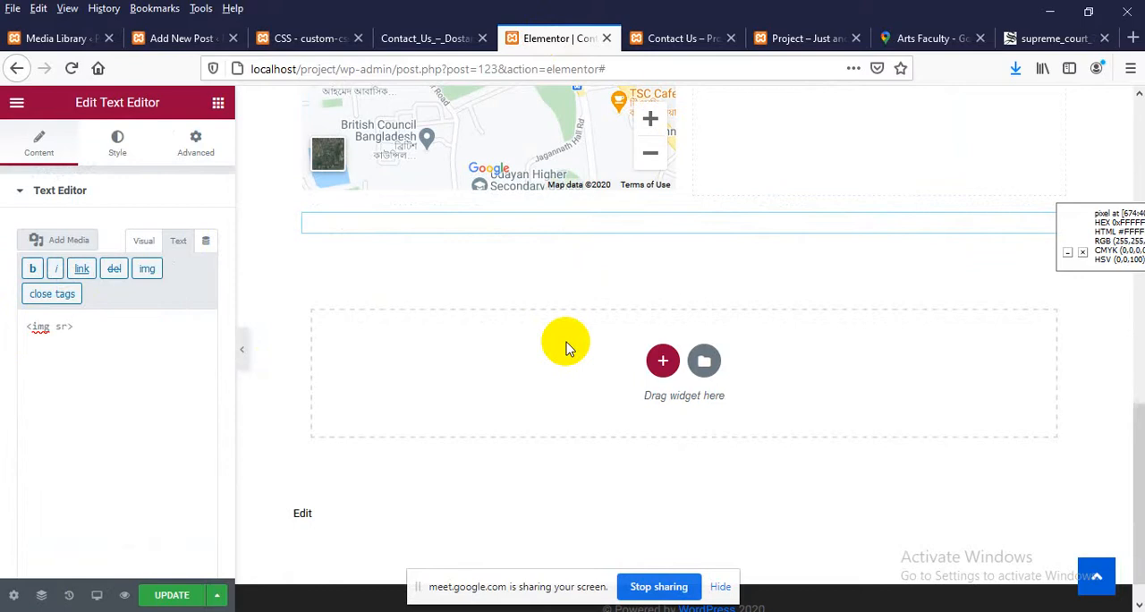
pyautogui.write('""')
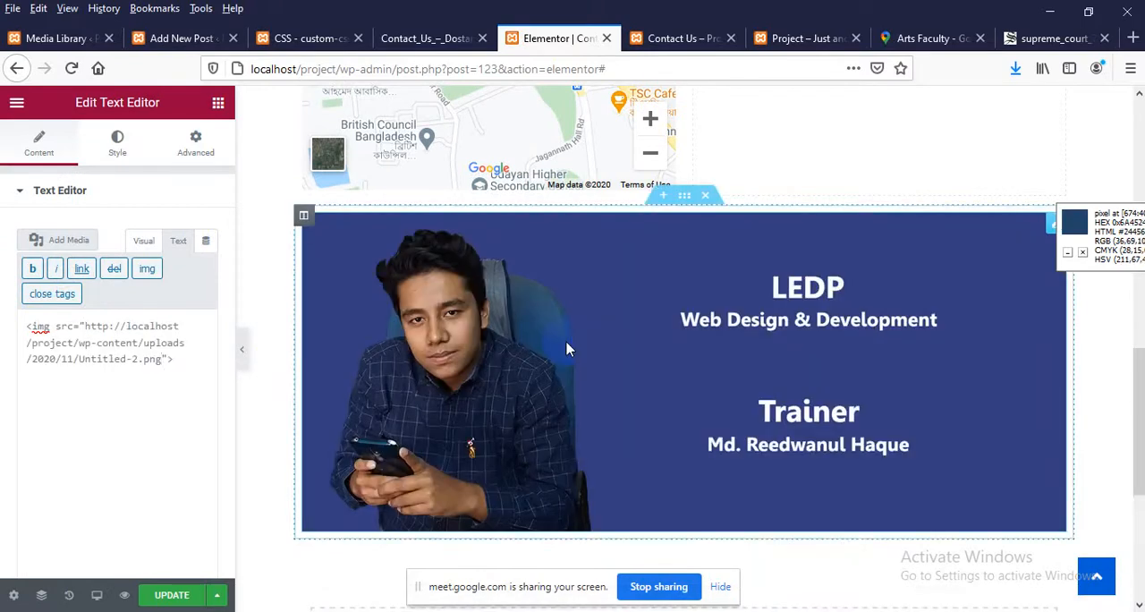
pyautogui.moveTo(168, 359); pyautogui.dragTo(3, 308)
pyautogui.hotkey('ctrl', 'c')
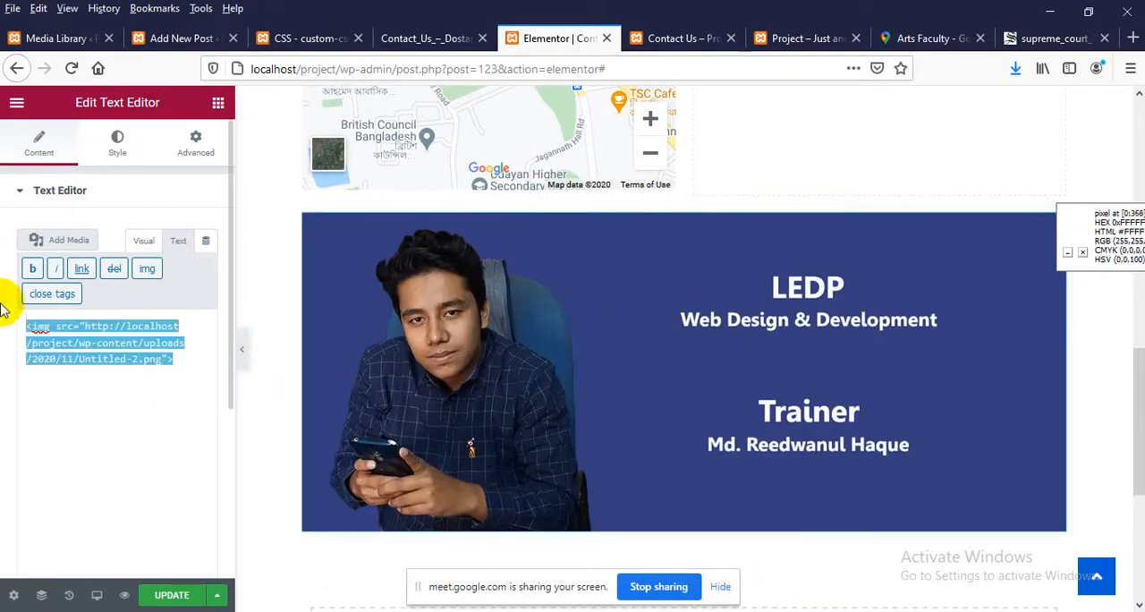
pyautogui.press('BackSpace')
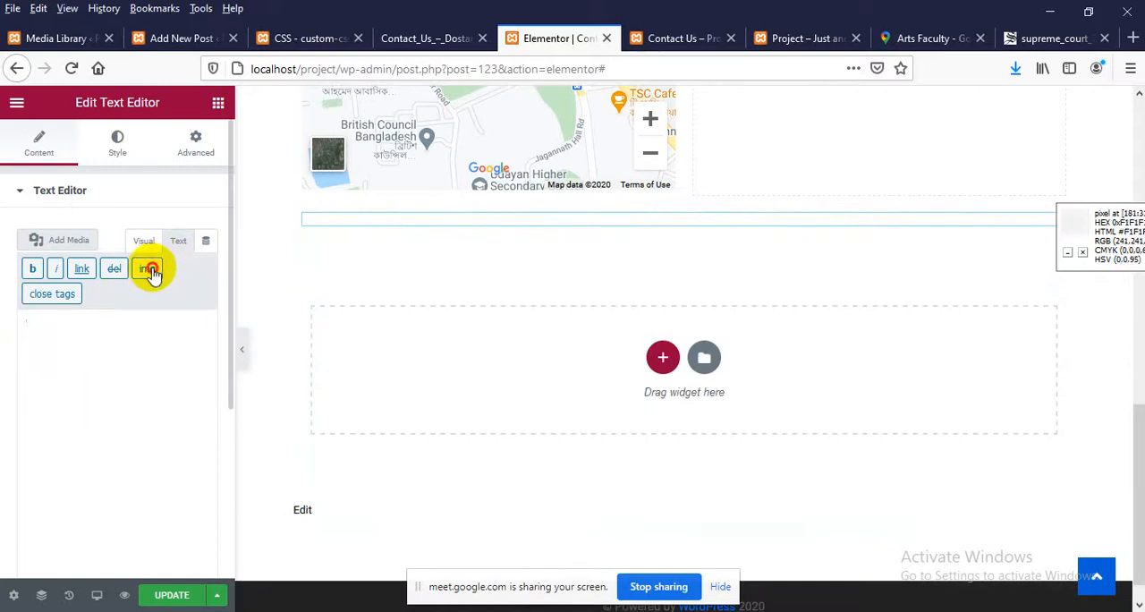
pyautogui.click(147, 269)
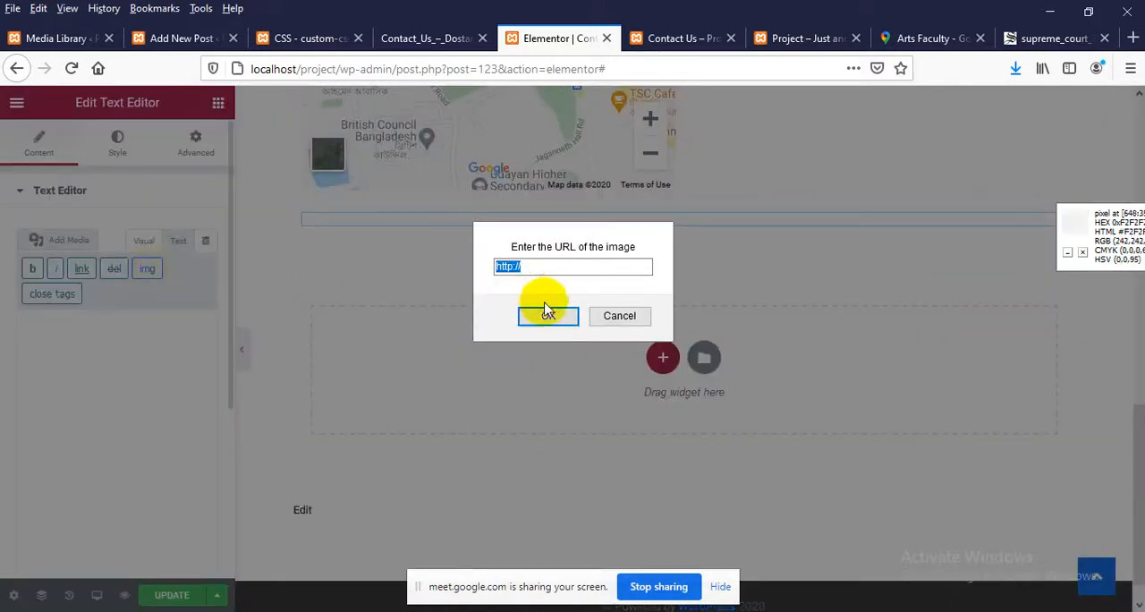
pyautogui.click(619, 318)
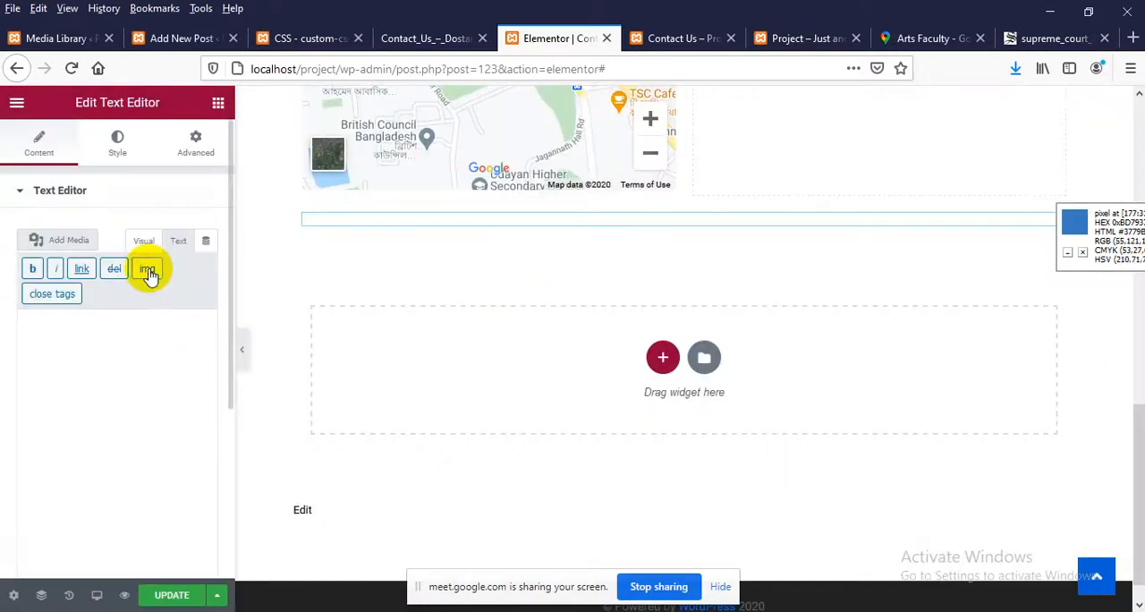
pyautogui.click(147, 270)
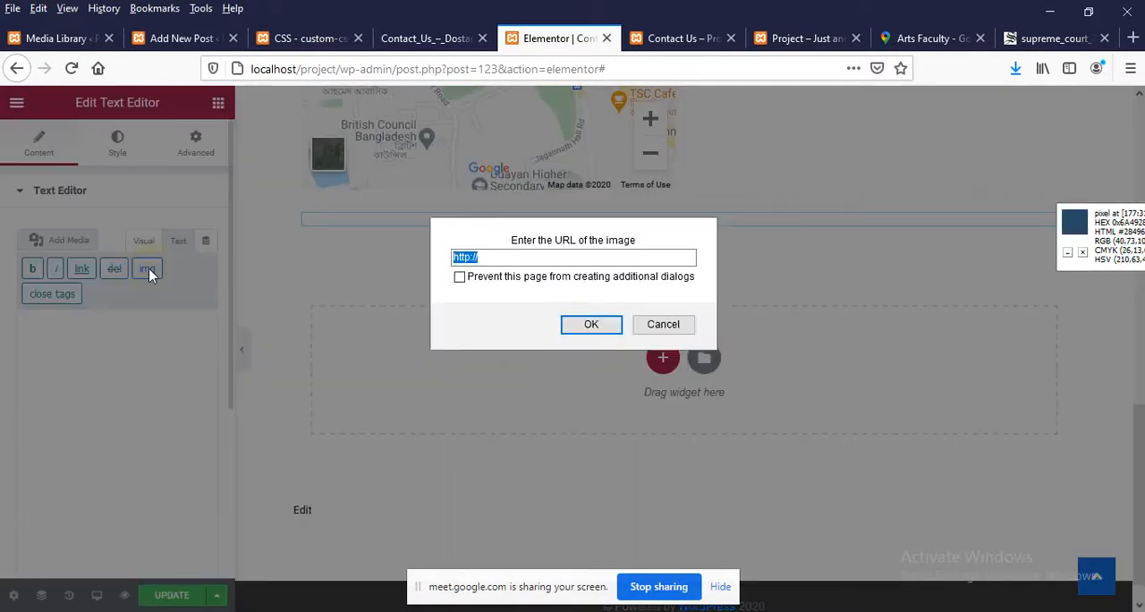
pyautogui.click(485, 256)
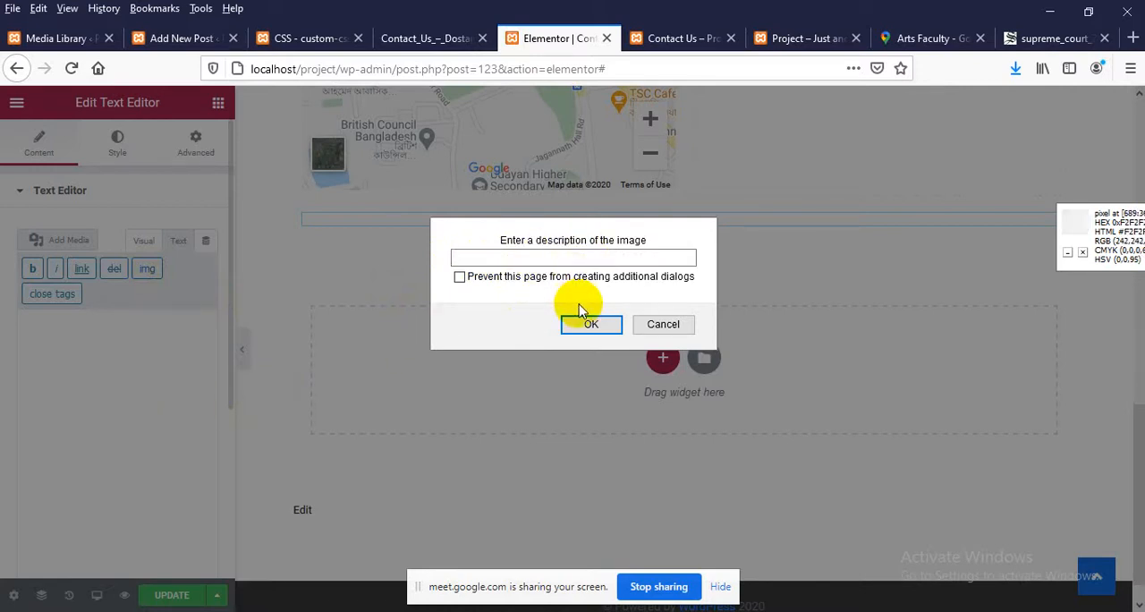
pyautogui.write('e')
pyautogui.press('Return')
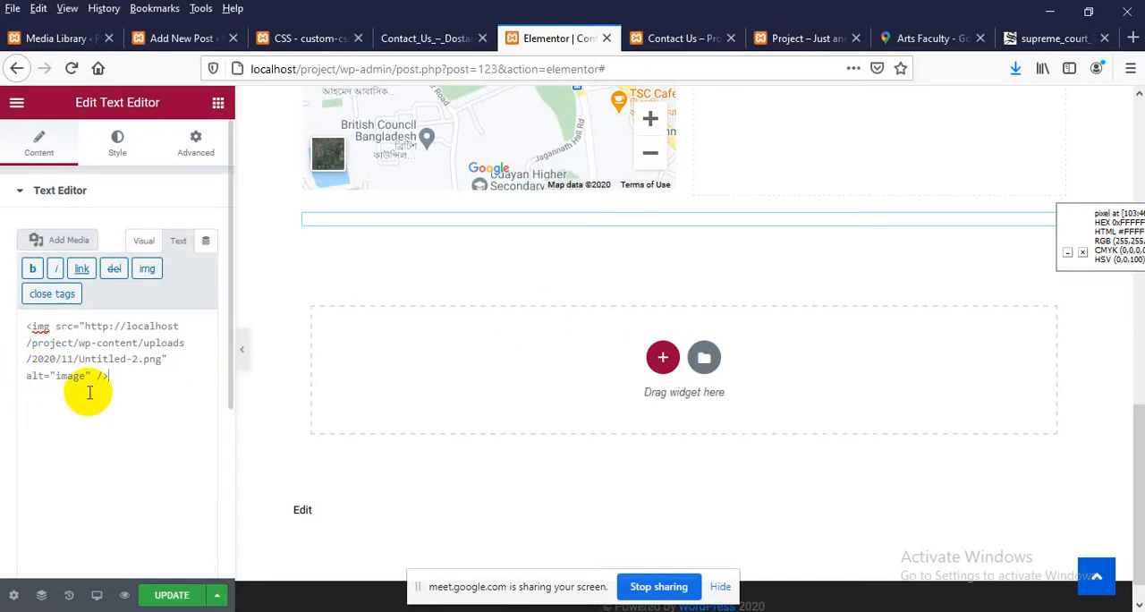
pyautogui.scroll(-1, 513, 259)
pyautogui.scroll(4, 498, 408)
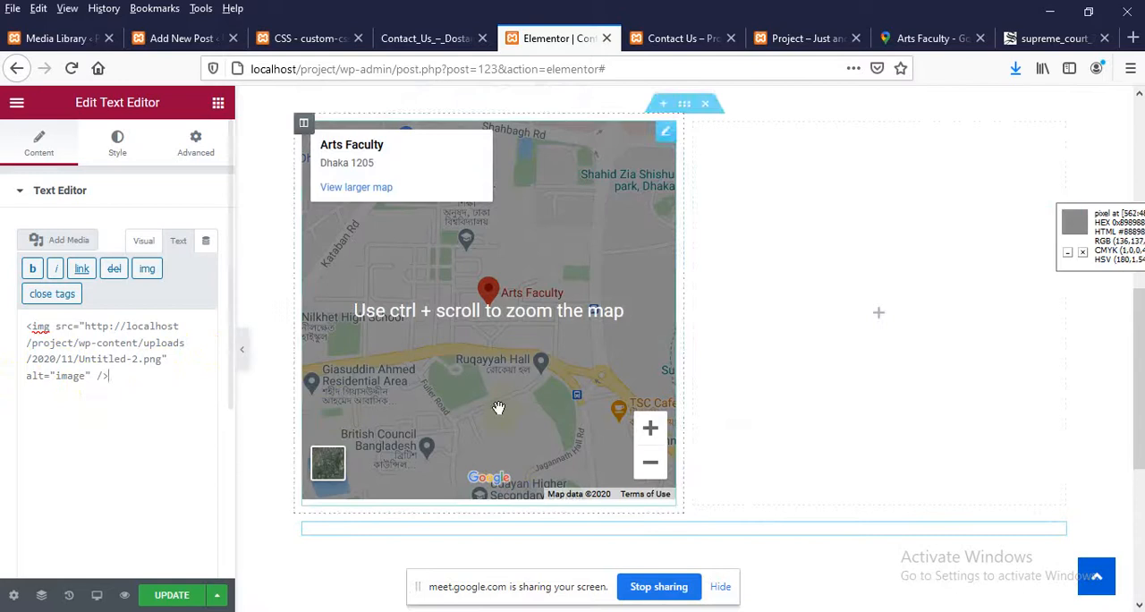
# Save the page changes and open the live Contact Us page from the site to check the section below the map
pyautogui.scroll(-3, 498, 408)
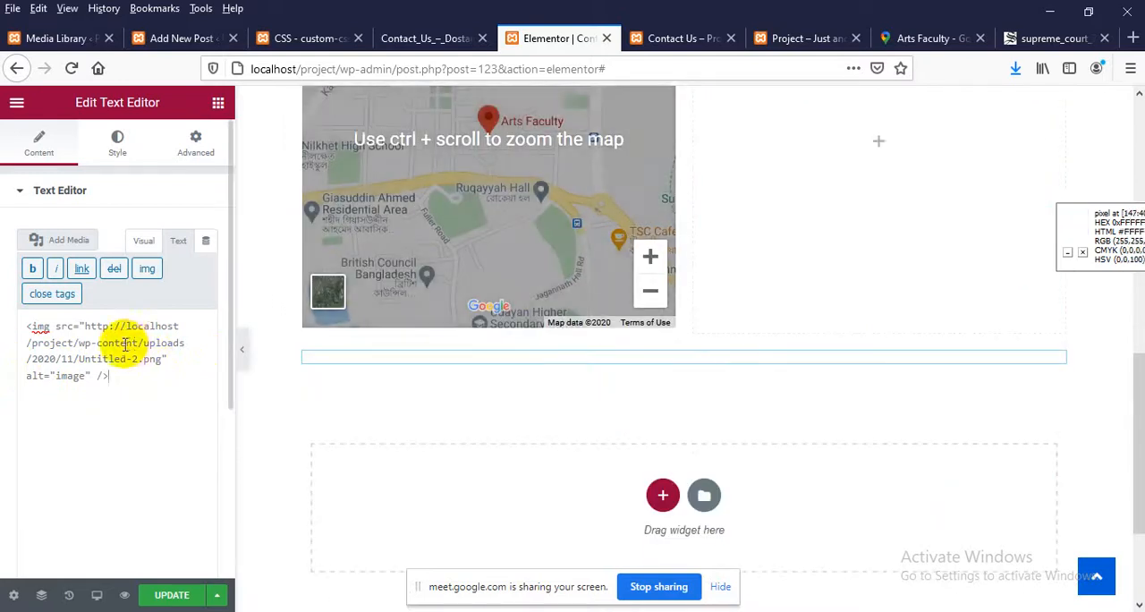
pyautogui.click(183, 595)
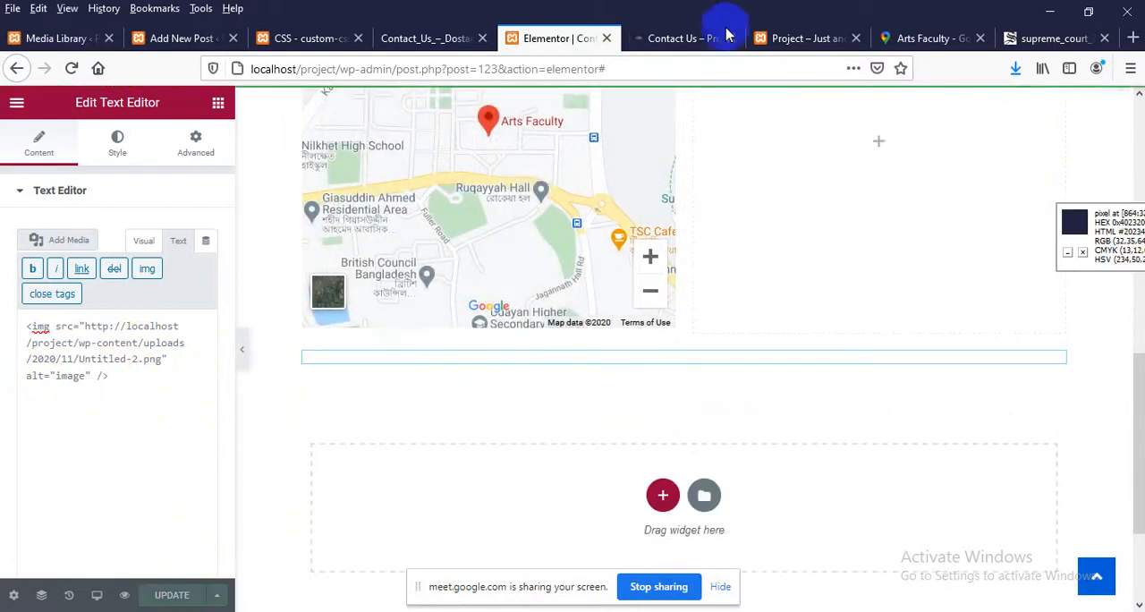
pyautogui.click(788, 35)
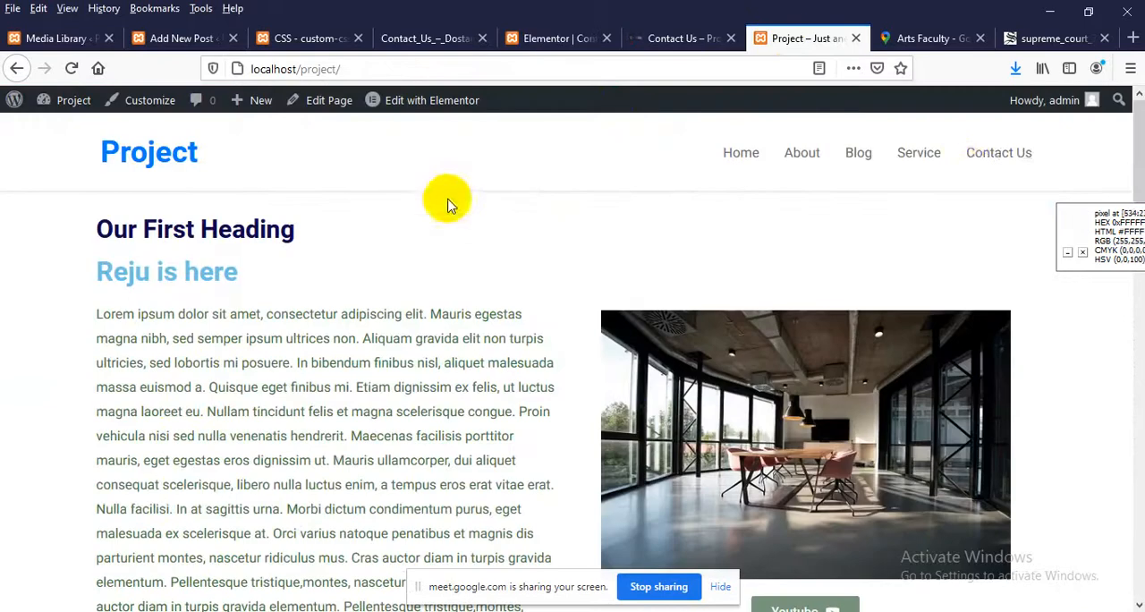
pyautogui.click(998, 153)
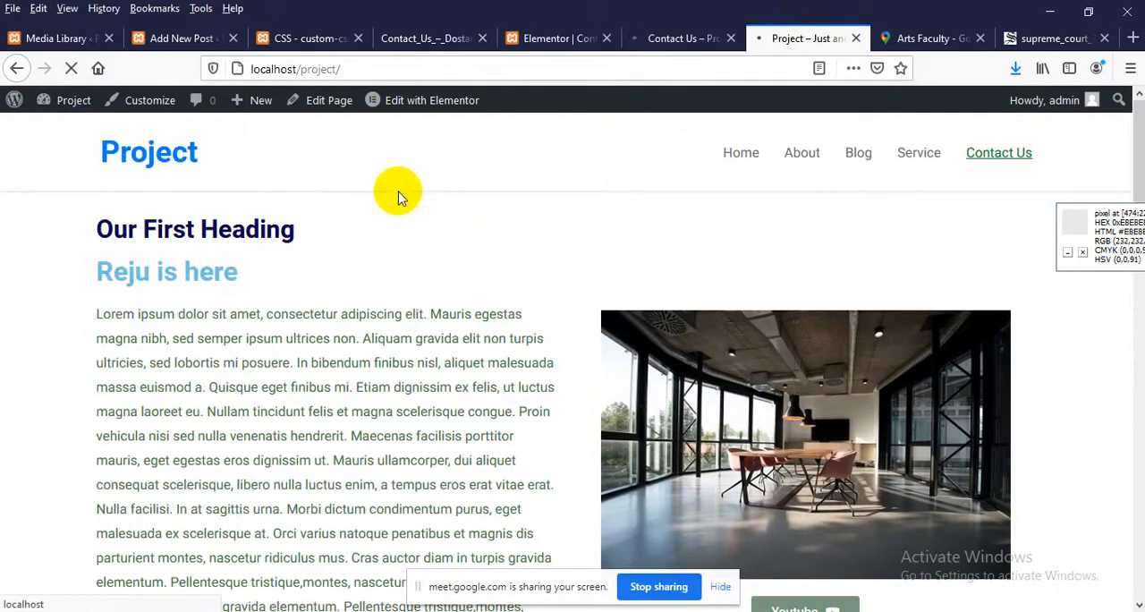
pyautogui.scroll(-10, 393, 215)
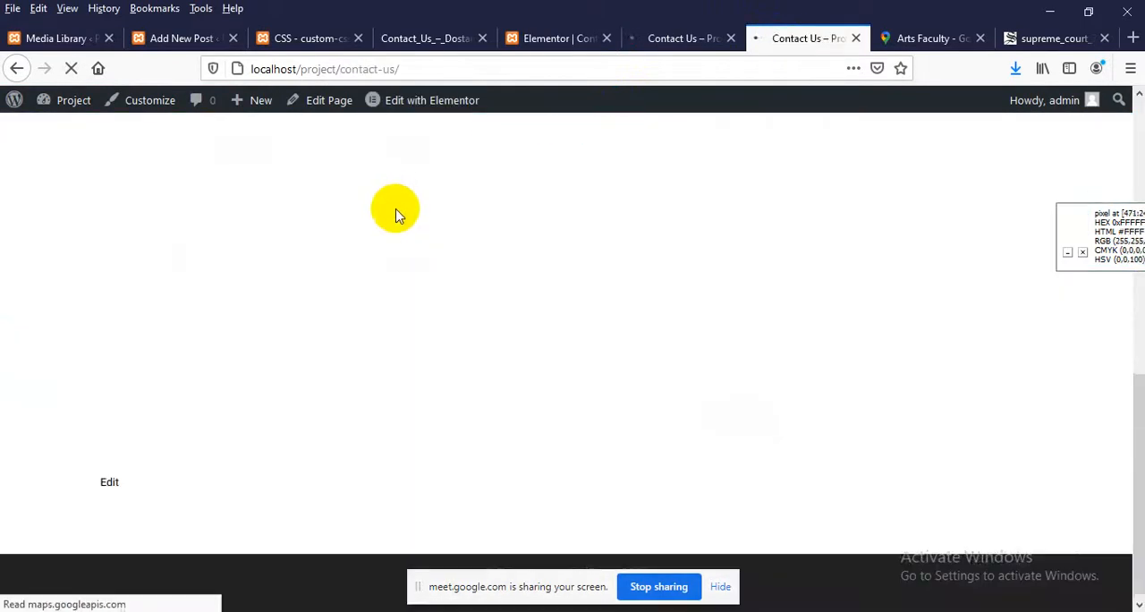
pyautogui.click(539, 42)
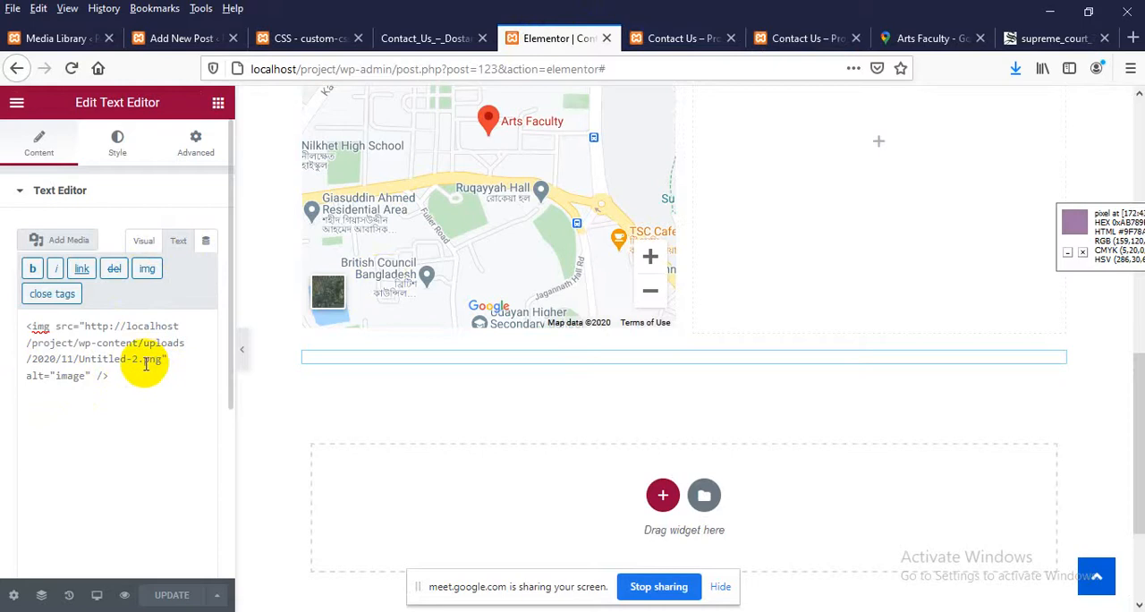
pyautogui.moveTo(141, 394); pyautogui.dragTo(2, 269)
pyautogui.press('BackSpace')
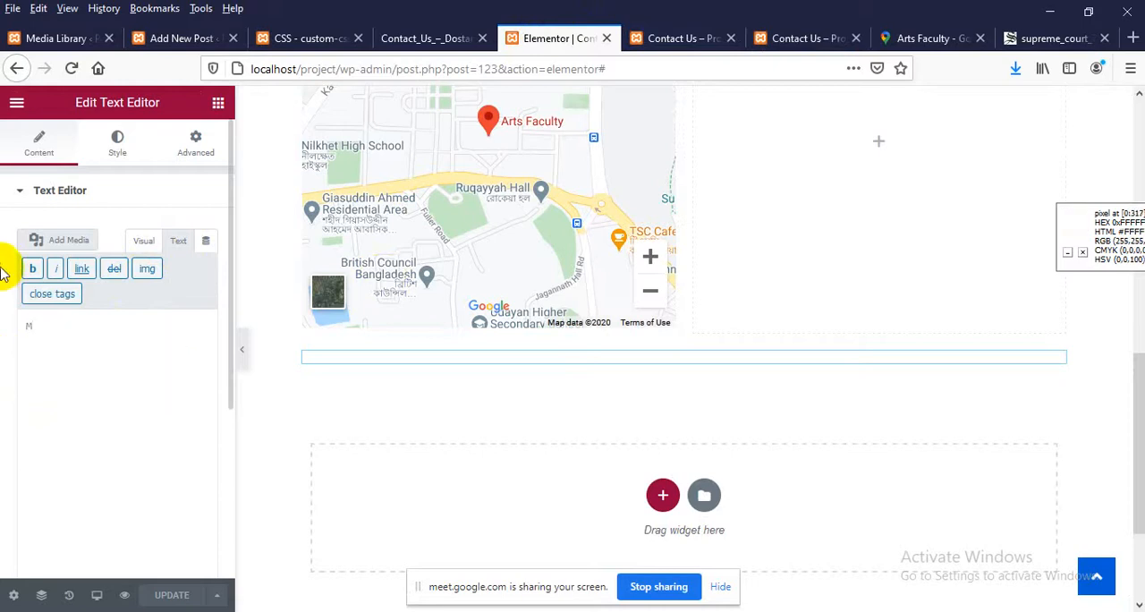
pyautogui.write('<>')
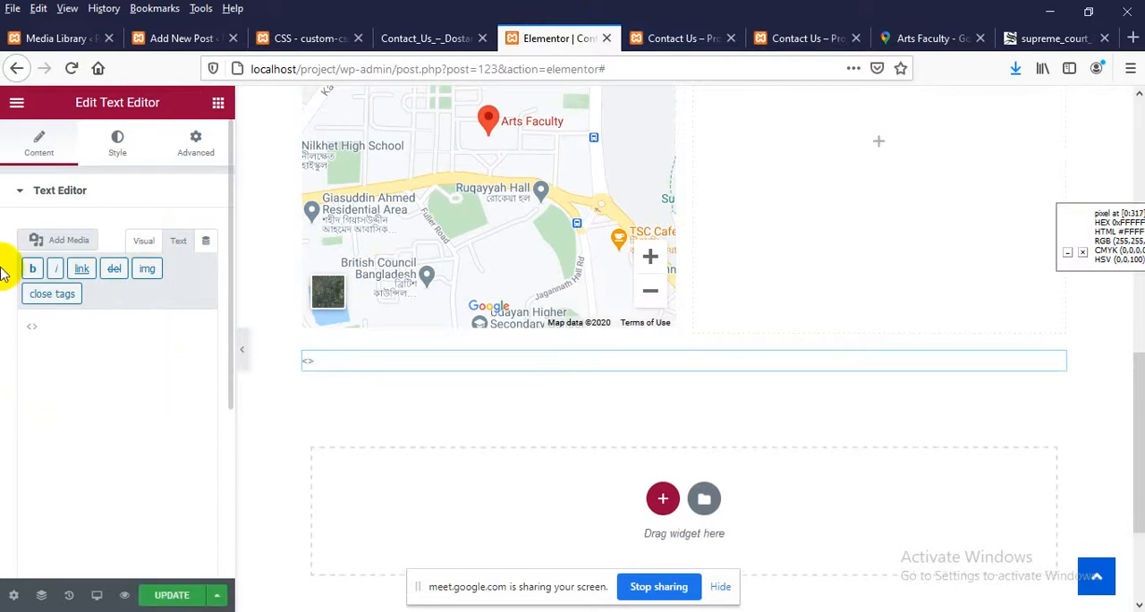
pyautogui.write('img src=""')
pyautogui.press('Left')
pyautogui.hotkey('ctrl', 'v')
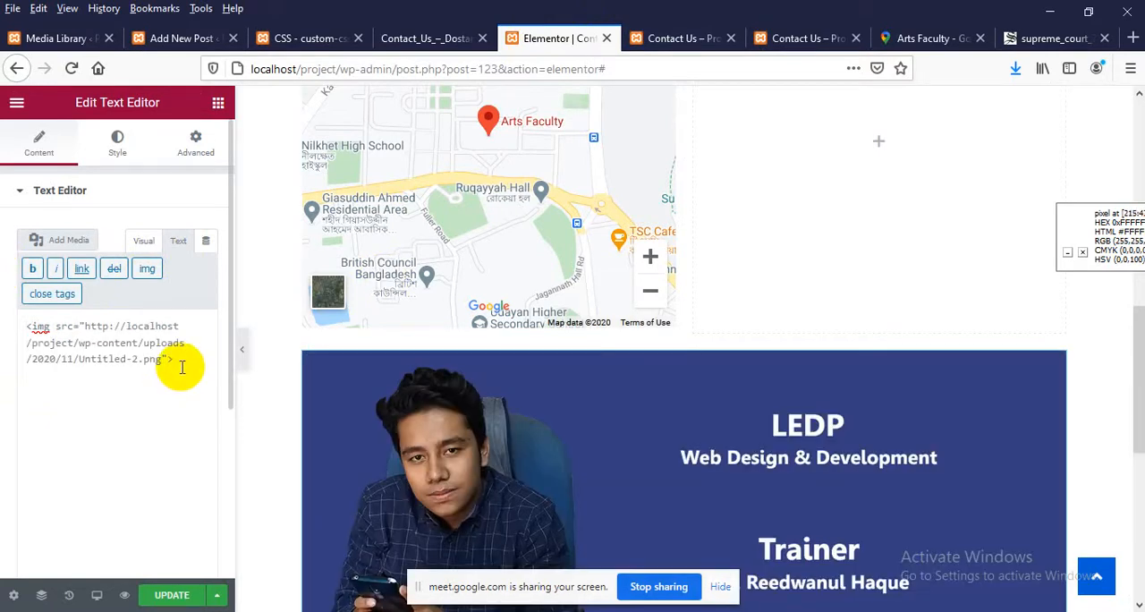
# Insert a second image tag with the same Untitled-2.png URL and an empty description after the first one
pyautogui.click(149, 268)
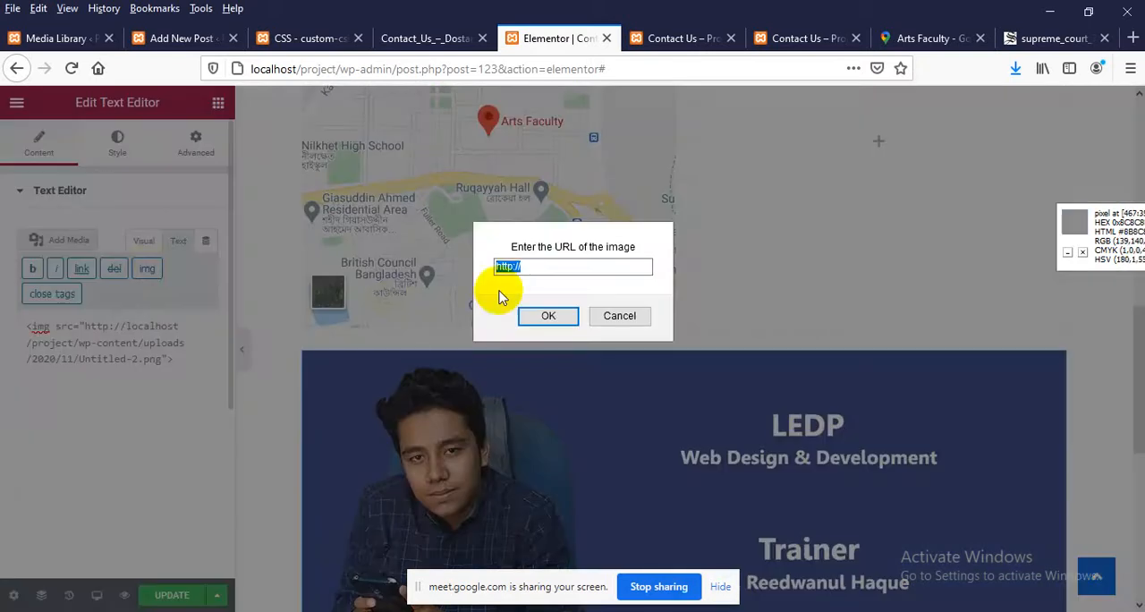
pyautogui.hotkey('ctrl', 'v')
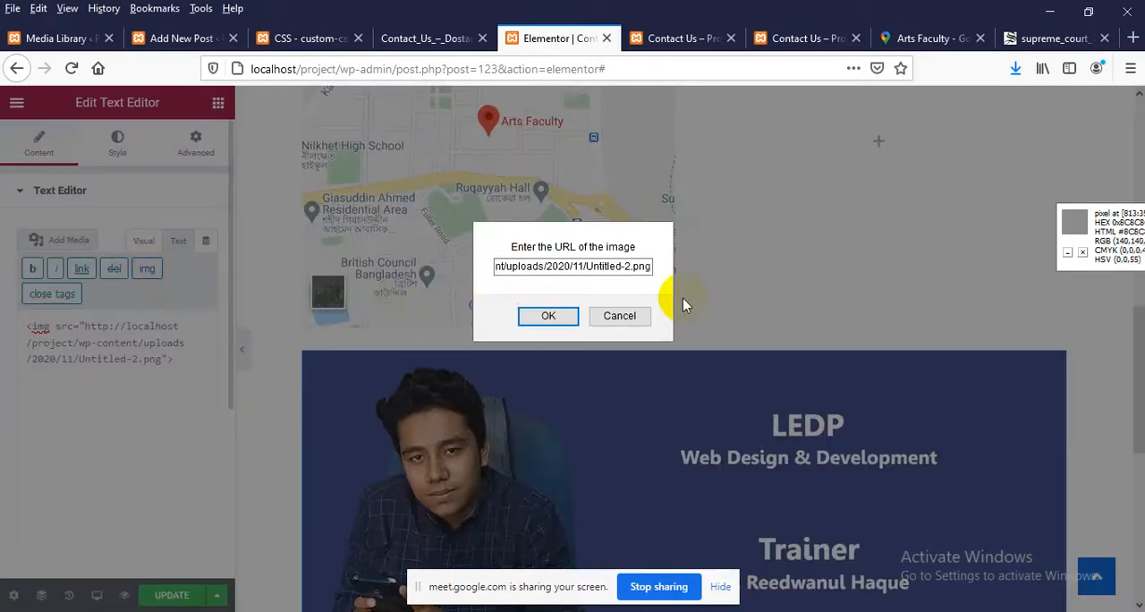
pyautogui.moveTo(512, 266); pyautogui.dragTo(424, 266)
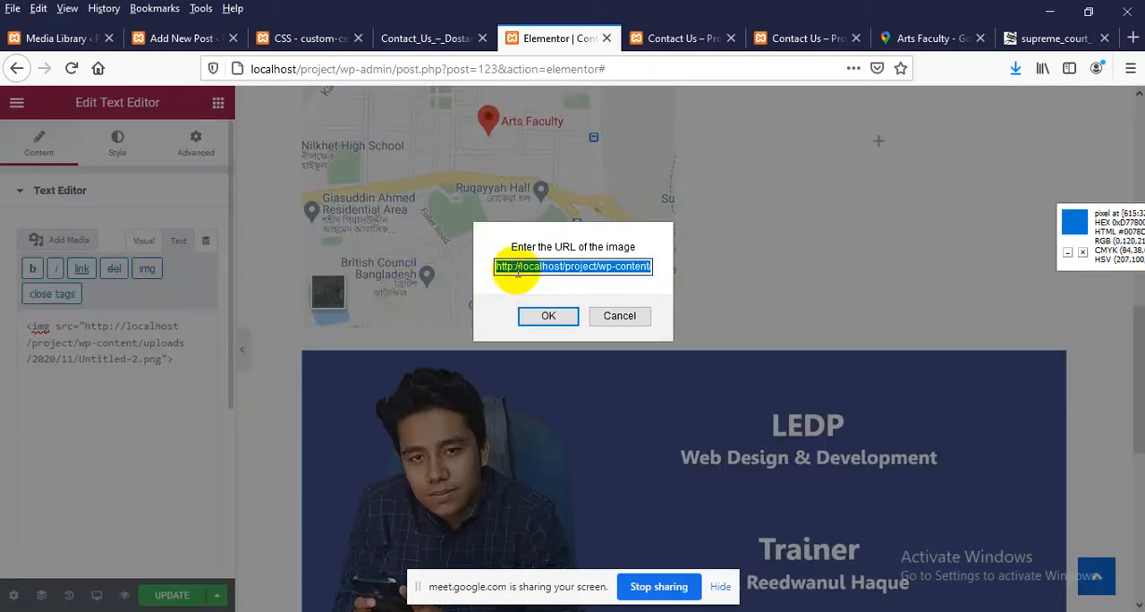
pyautogui.click(580, 271)
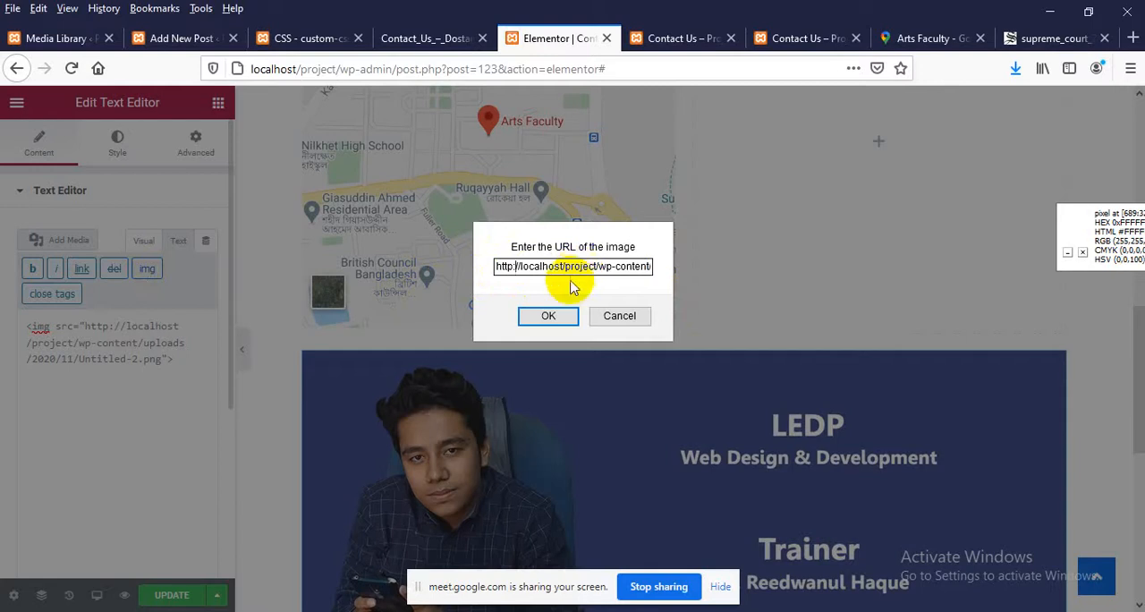
pyautogui.click(548, 317)
pyautogui.click(588, 324)
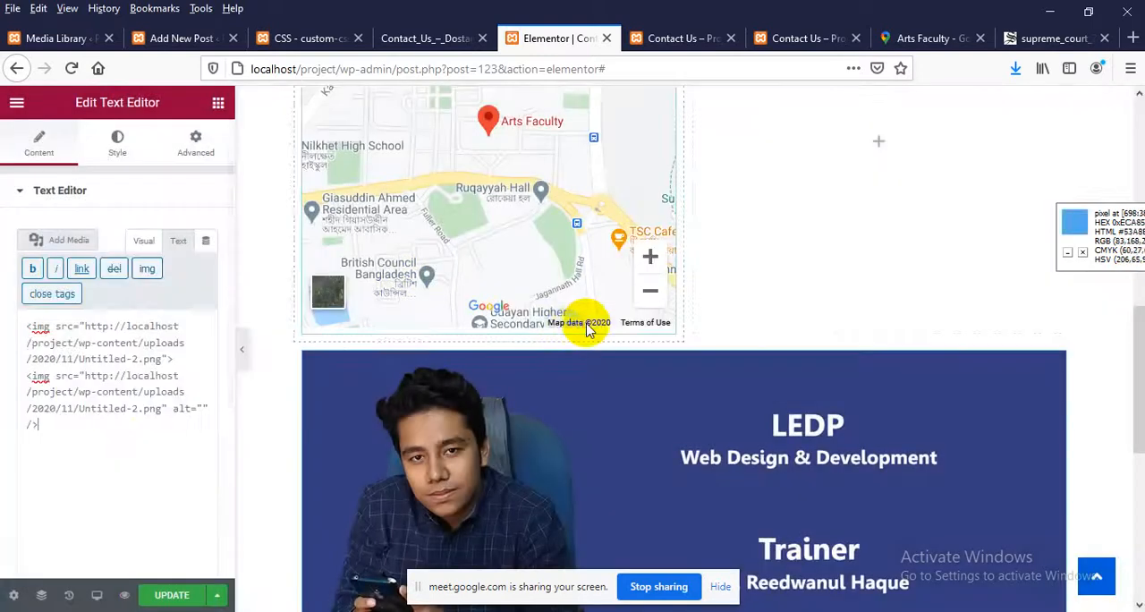
pyautogui.scroll(-3, 589, 435)
pyautogui.scroll(-2, 589, 435)
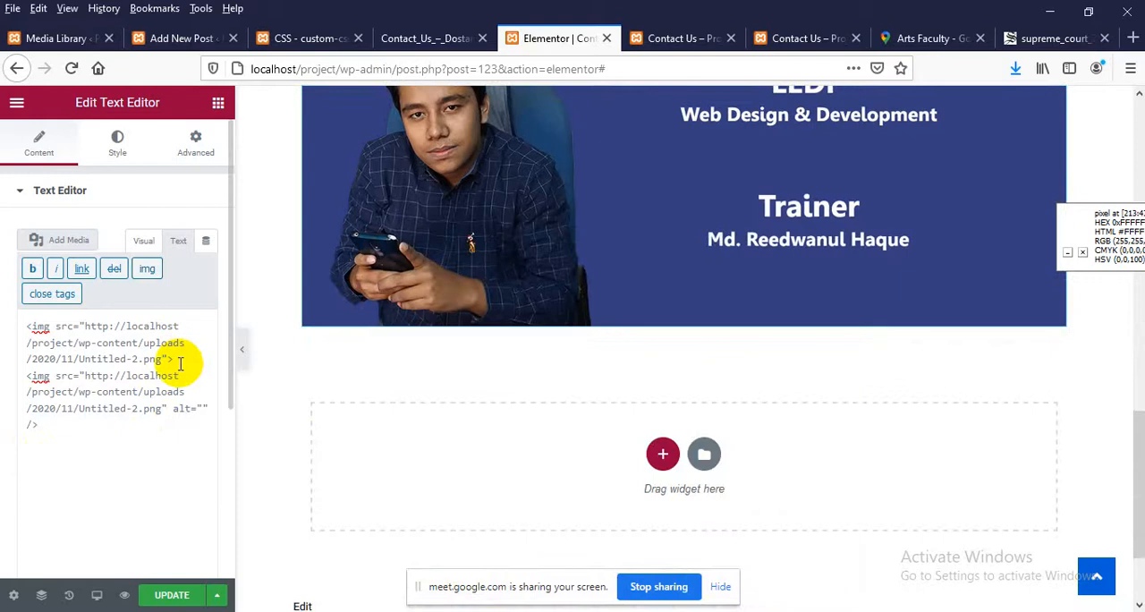
# Separate the two img tags with a blank line and add style="margin-top: 15px;" to the second one
pyautogui.press('Return')
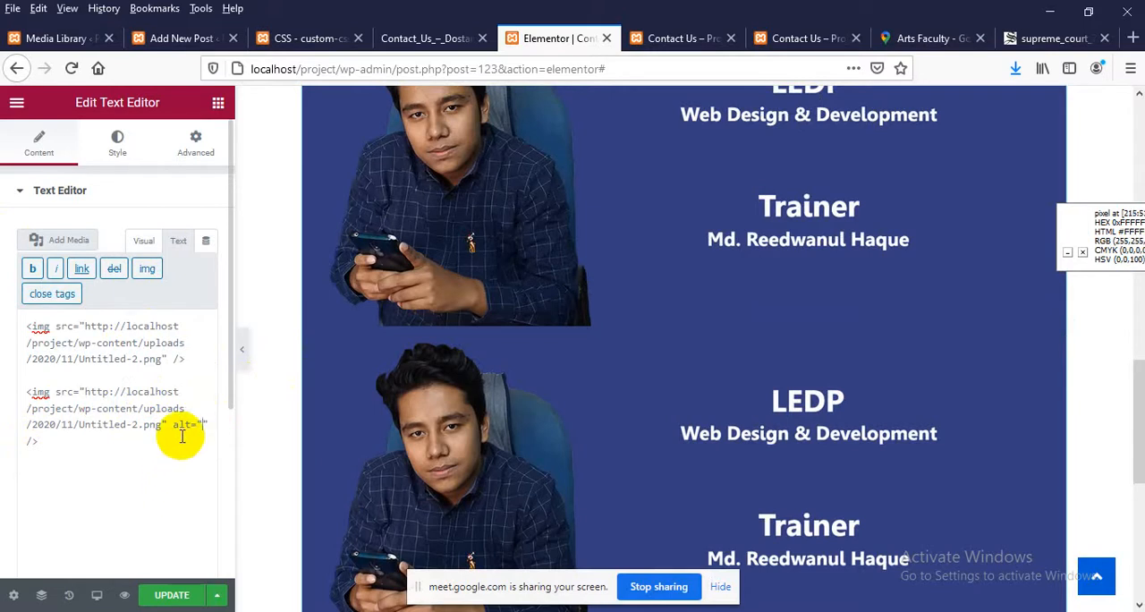
pyautogui.scroll(-2, 353, 411)
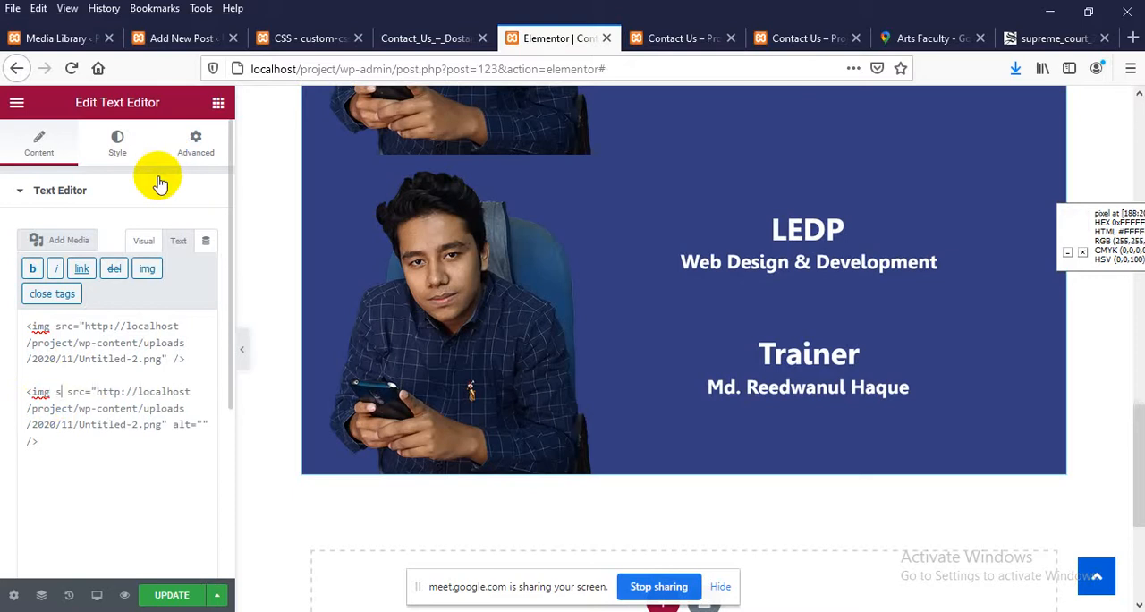
pyautogui.write('e=""')
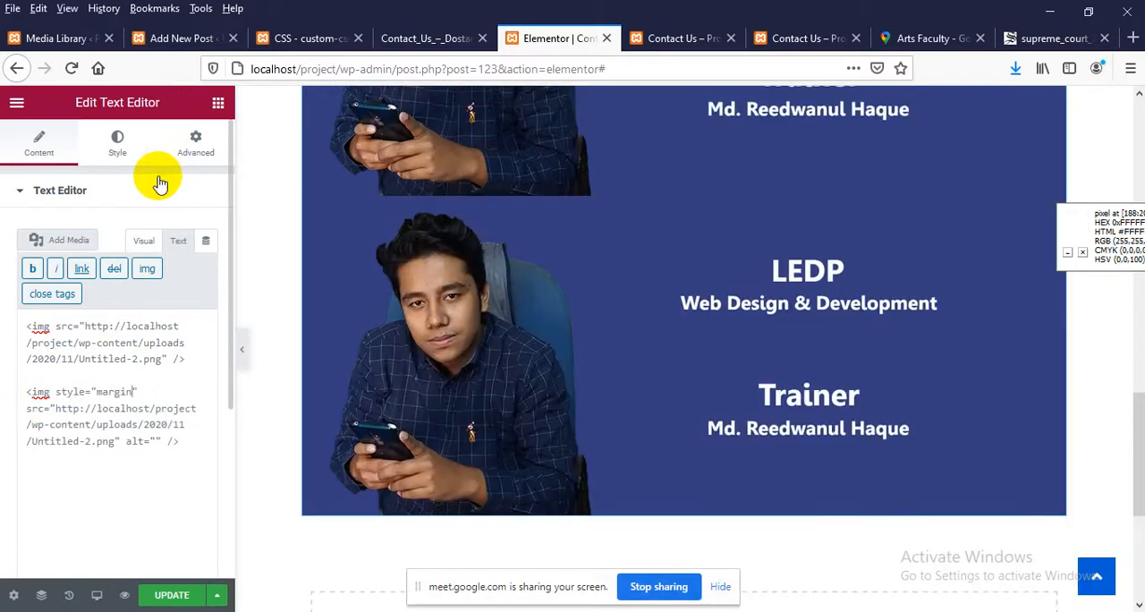
pyautogui.write('margin-top: 15px;')
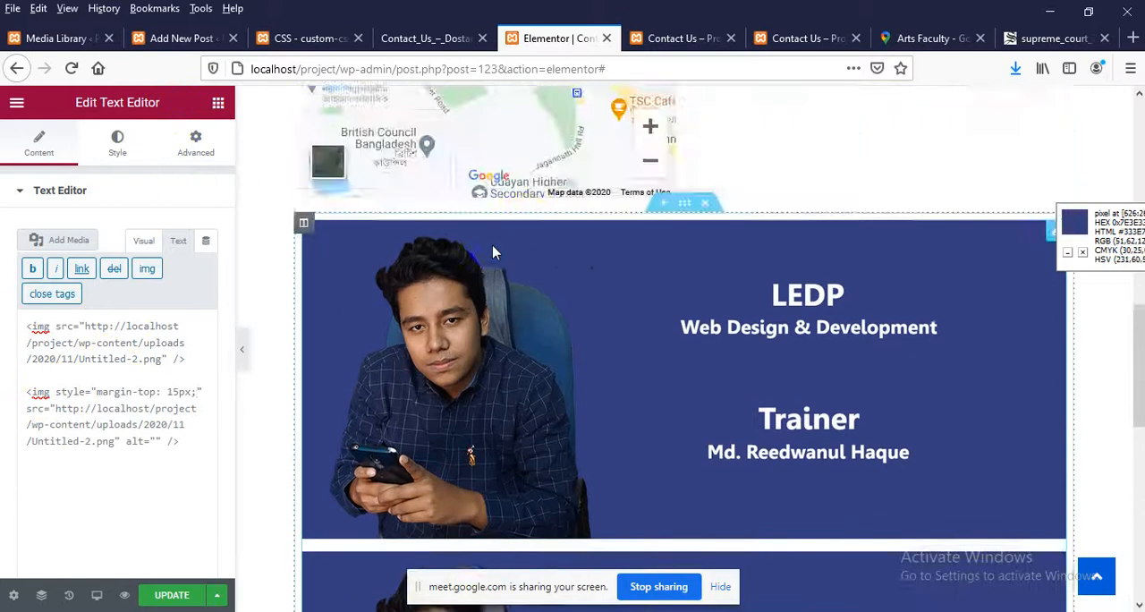
# Save the Elementor page, reload the live Contact Us page and review it from header to footer
pyautogui.click(172, 595)
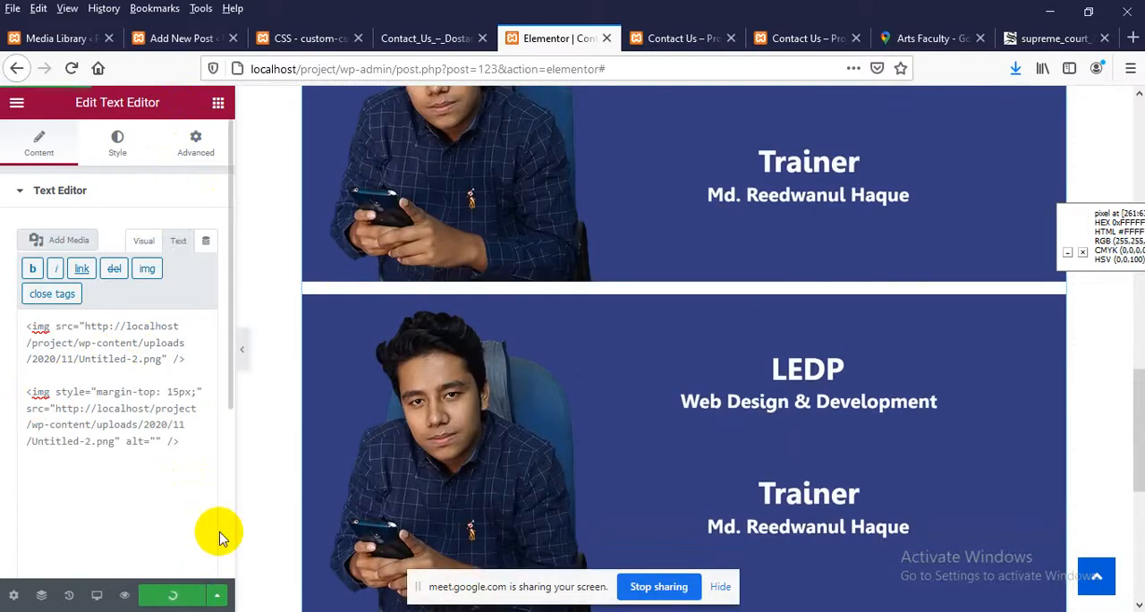
pyautogui.click(808, 39)
pyautogui.rightClick(712, 188)
pyautogui.click(832, 202)
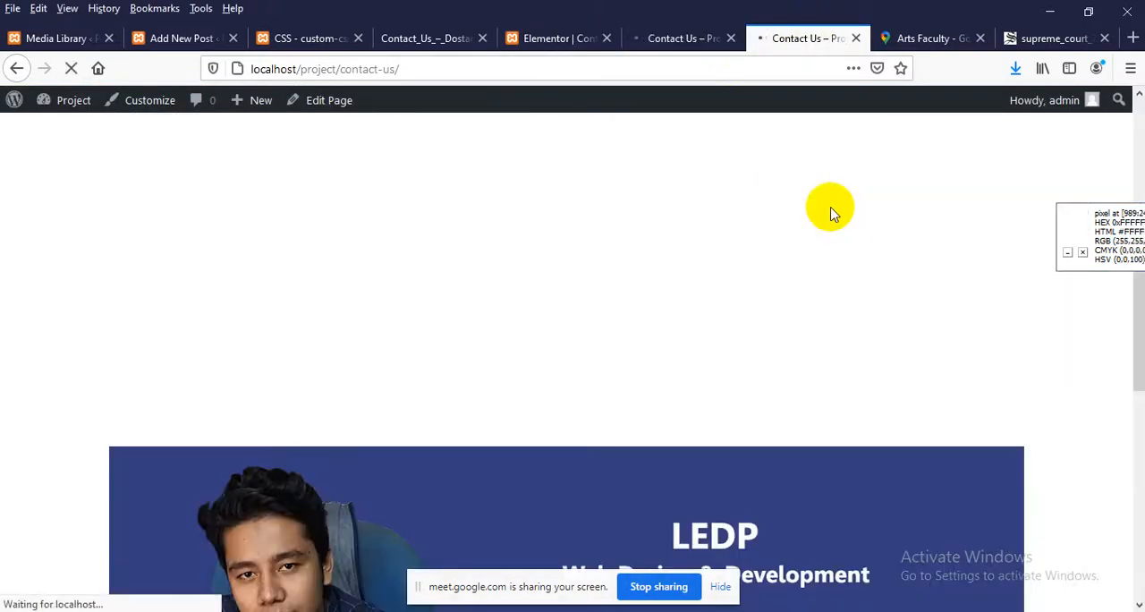
pyautogui.scroll(-7, 707, 274)
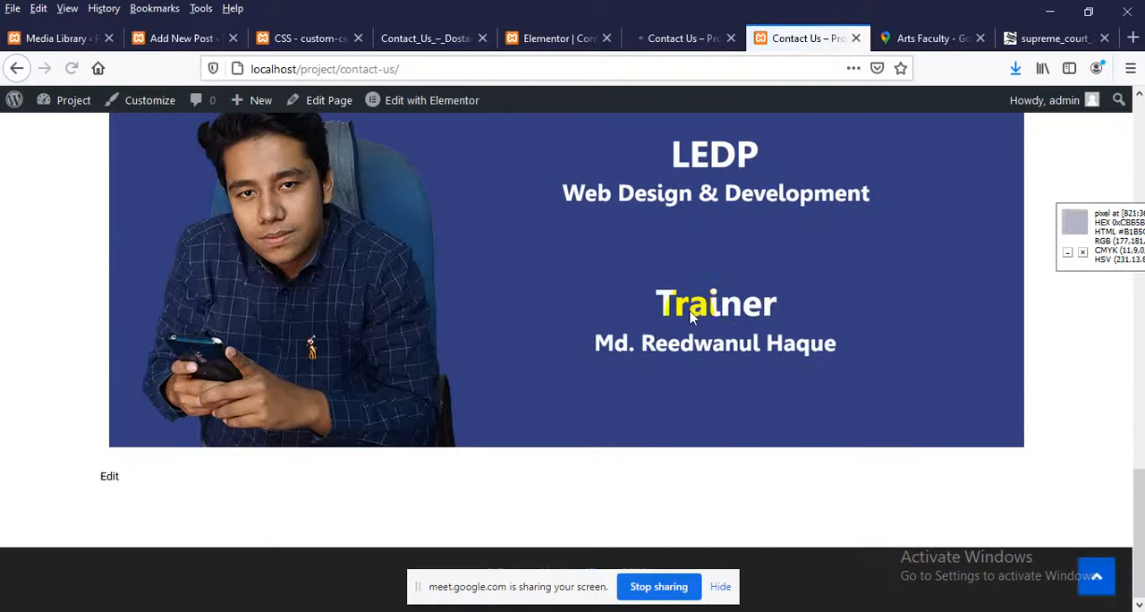
pyautogui.scroll(2, 680, 329)
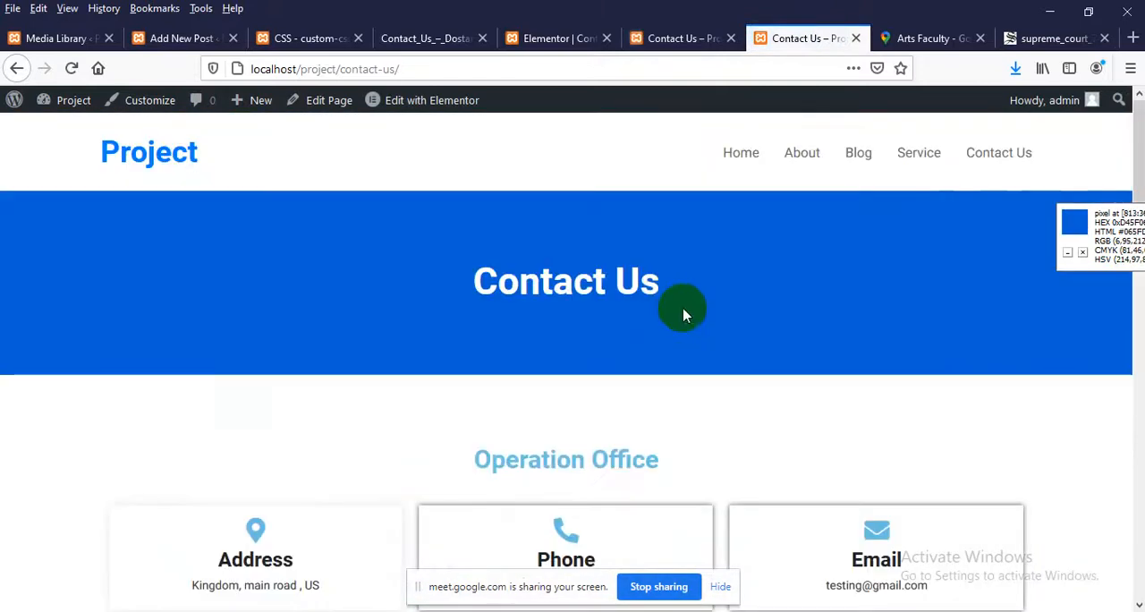
pyautogui.scroll(-3, 701, 299)
pyautogui.scroll(3, 689, 253)
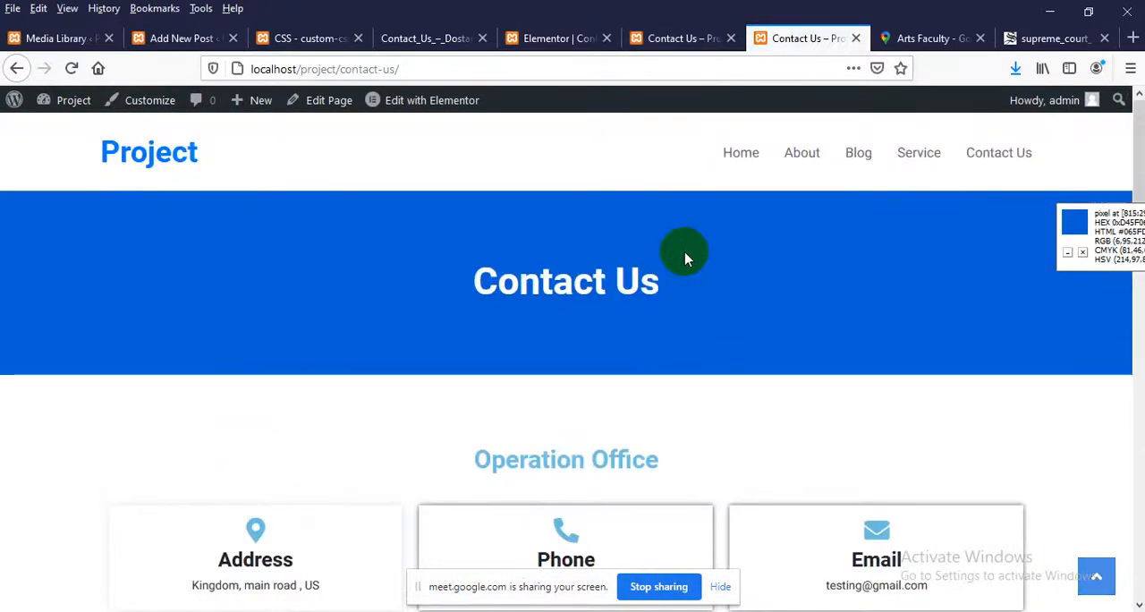
pyautogui.scroll(-3, 539, 230)
pyautogui.scroll(3, 608, 268)
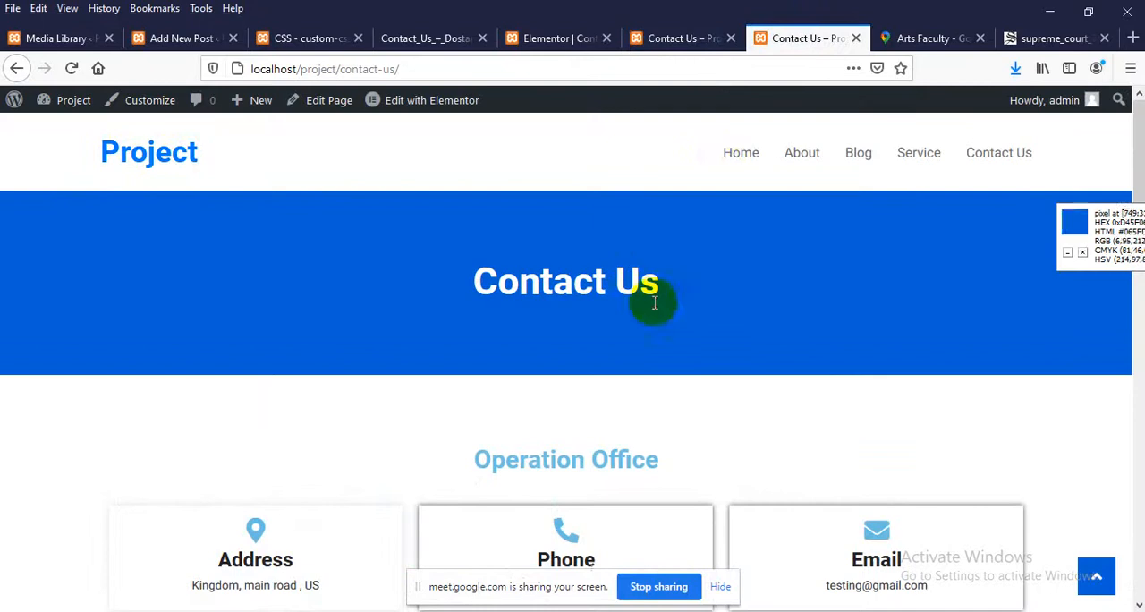
# Browse the live site's Home, About and Blog pages to review their layout and check the navigation links
pyautogui.click(741, 160)
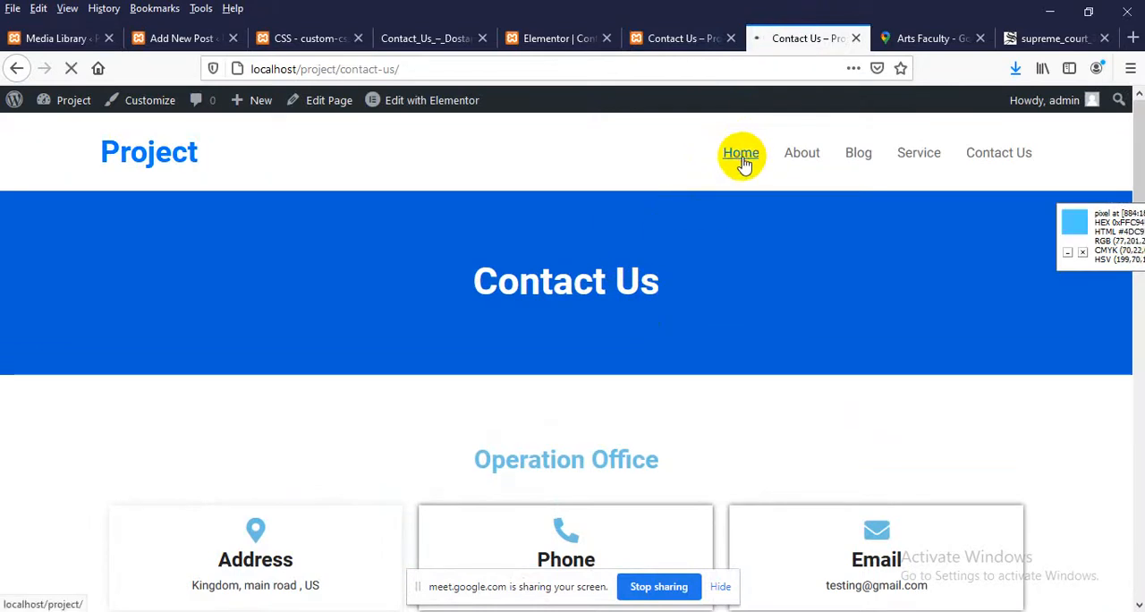
pyautogui.scroll(-3, 624, 270)
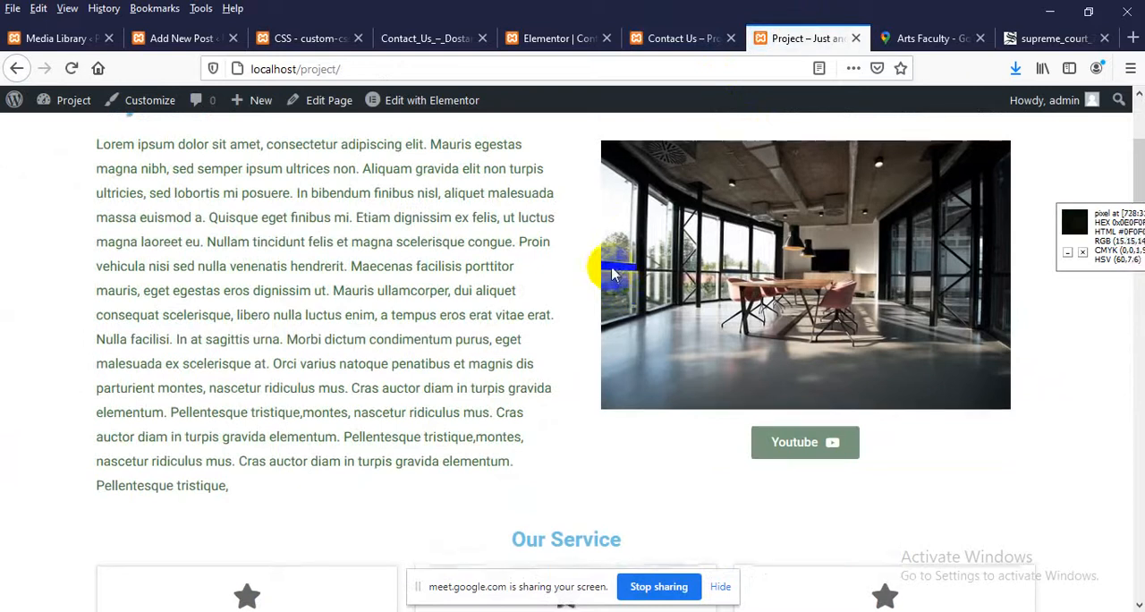
pyautogui.scroll(3, 617, 288)
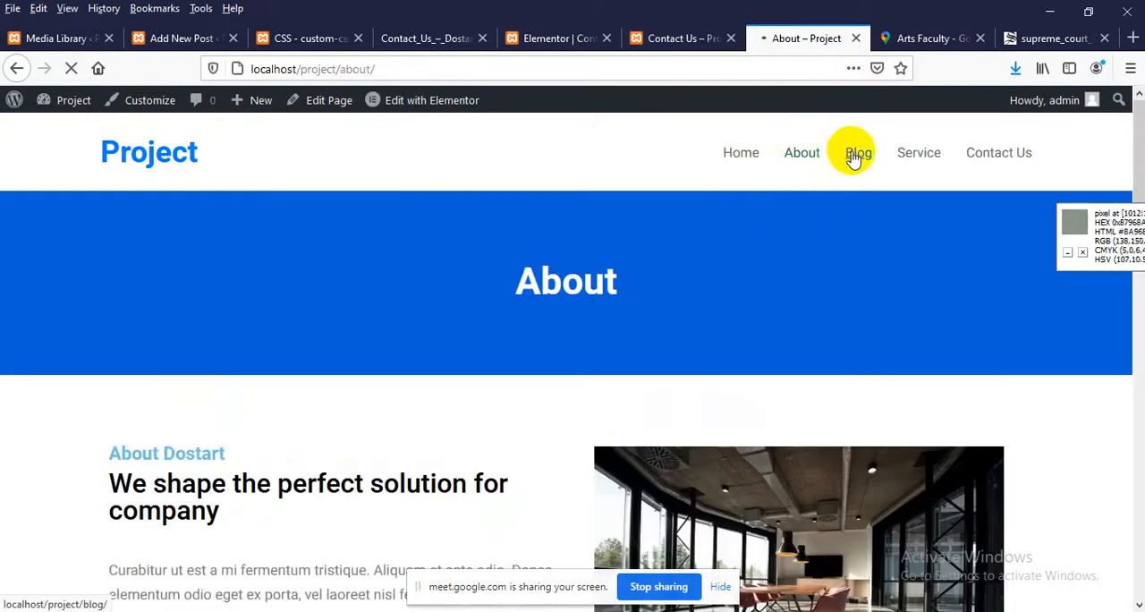
pyautogui.click(854, 154)
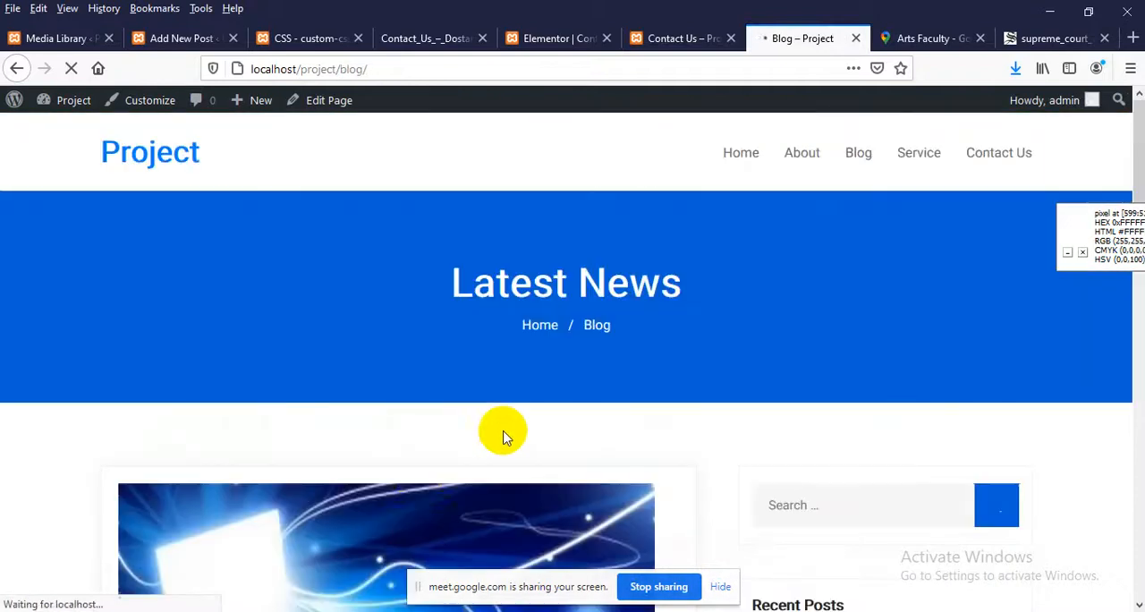
pyautogui.scroll(-10, 420, 484)
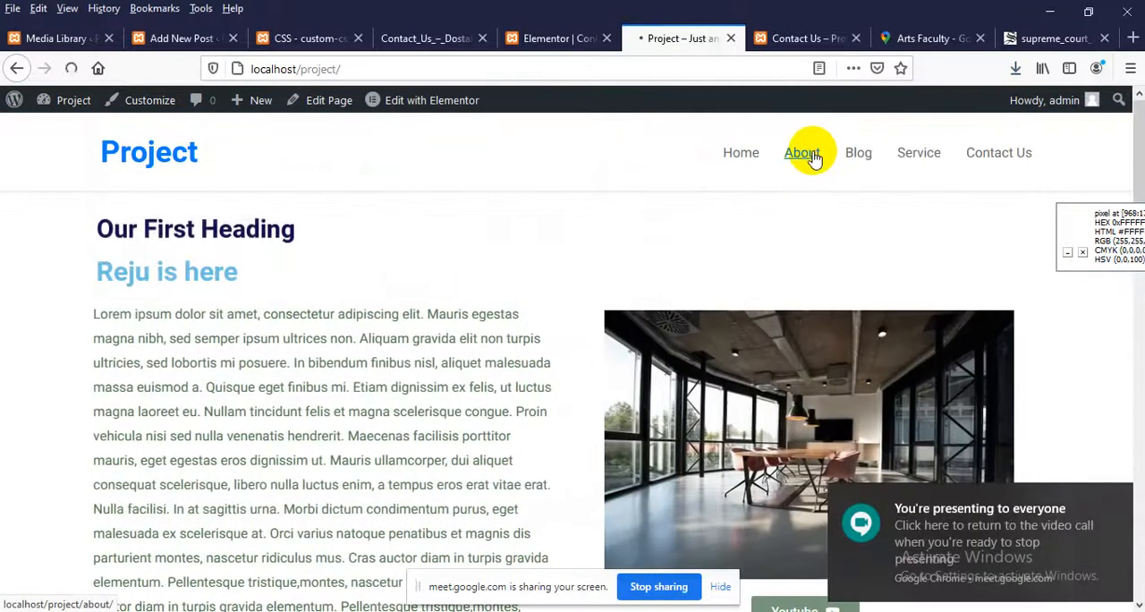
pyautogui.click(813, 157)
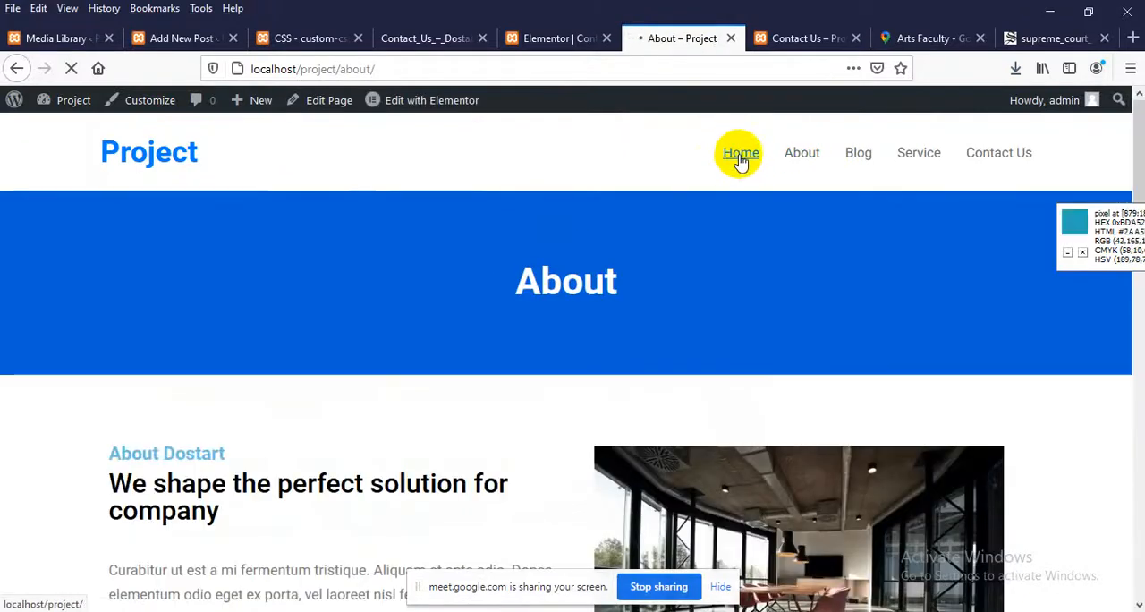
pyautogui.click(741, 154)
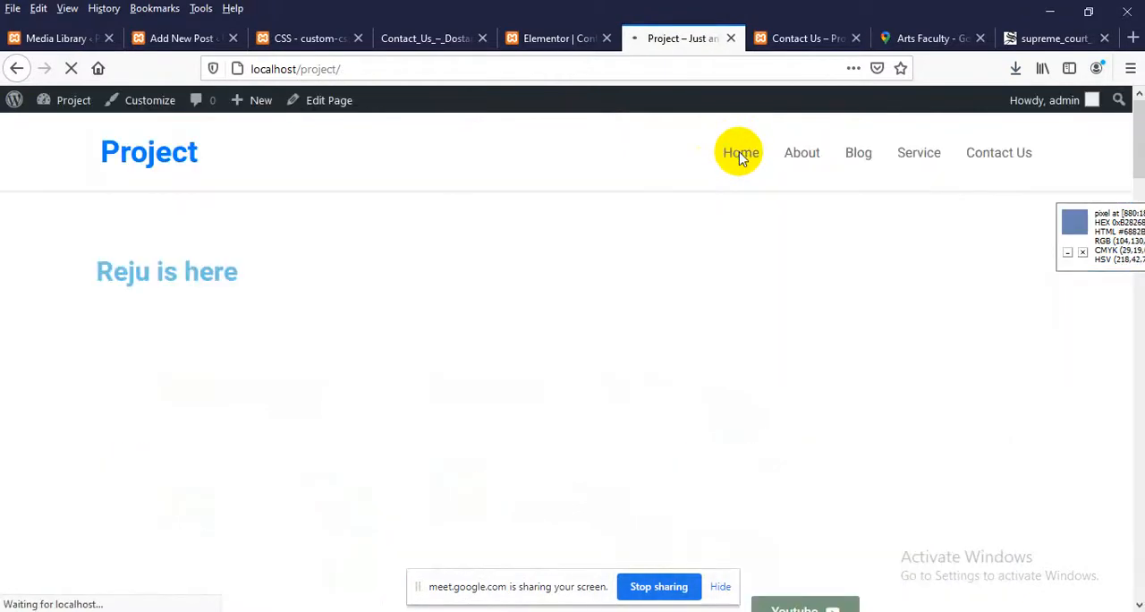
# Close the browser tabs for the post editor, the custom CSS page, the Contact Us reference image and the Elementor editor
pyautogui.click(196, 38)
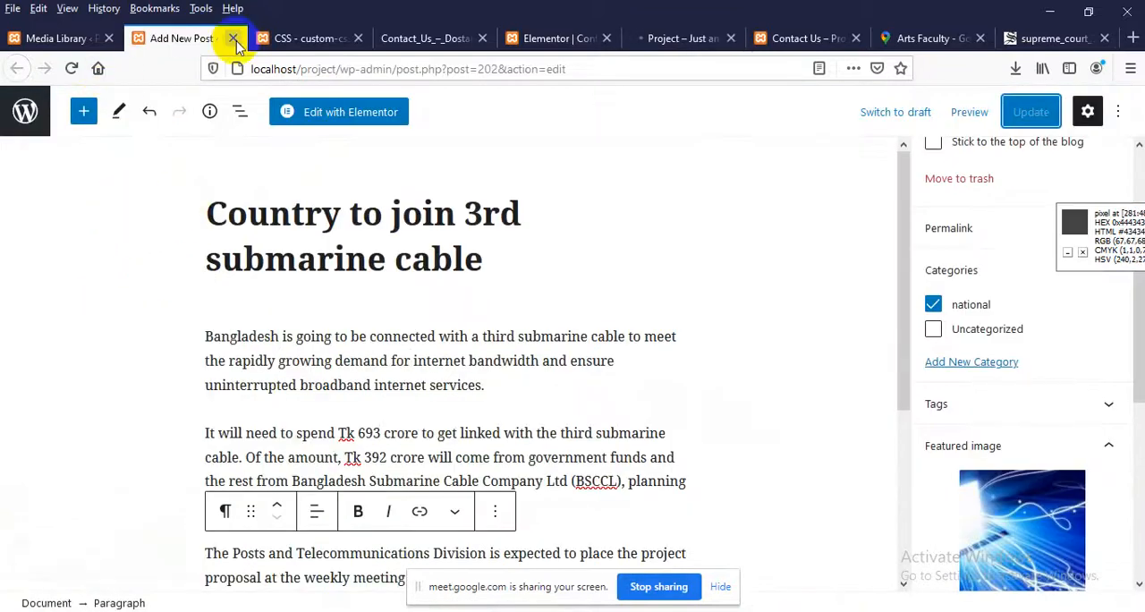
pyautogui.click(234, 38)
pyautogui.click(233, 38)
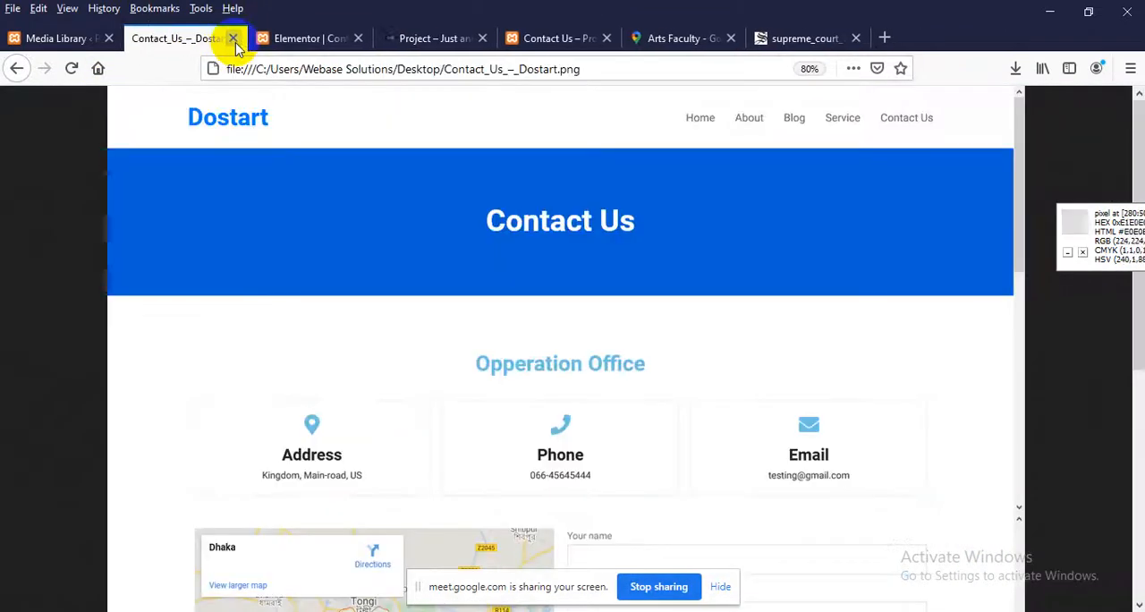
pyautogui.click(233, 39)
pyautogui.click(233, 39)
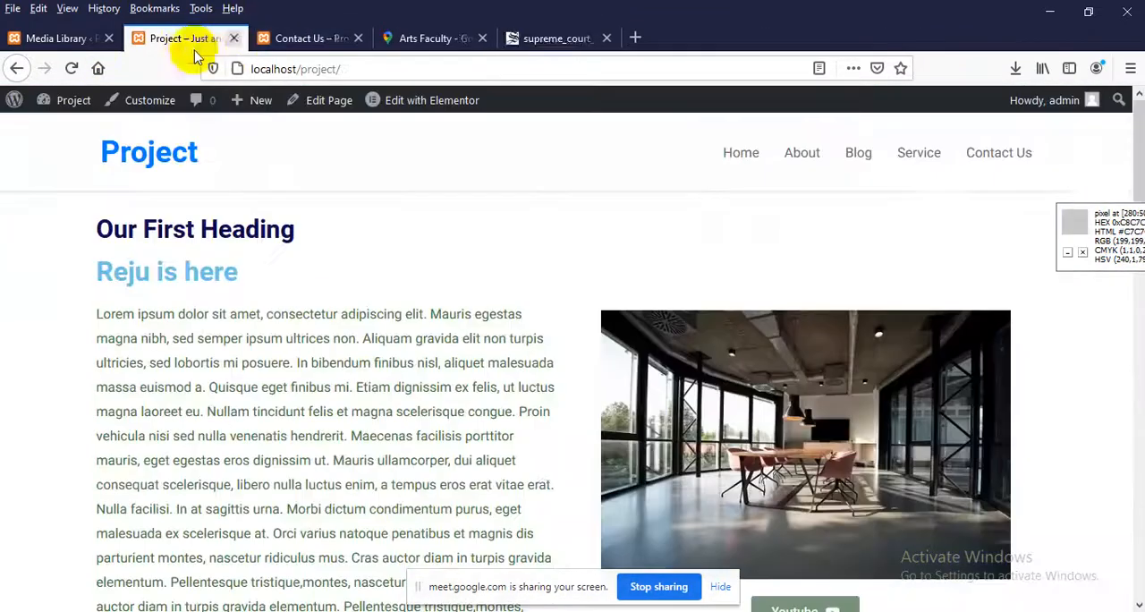
# Go to the site's Pages list and open the Home page's editor in a new browser tab
pyautogui.click(79, 40)
pyautogui.click(1100, 132)
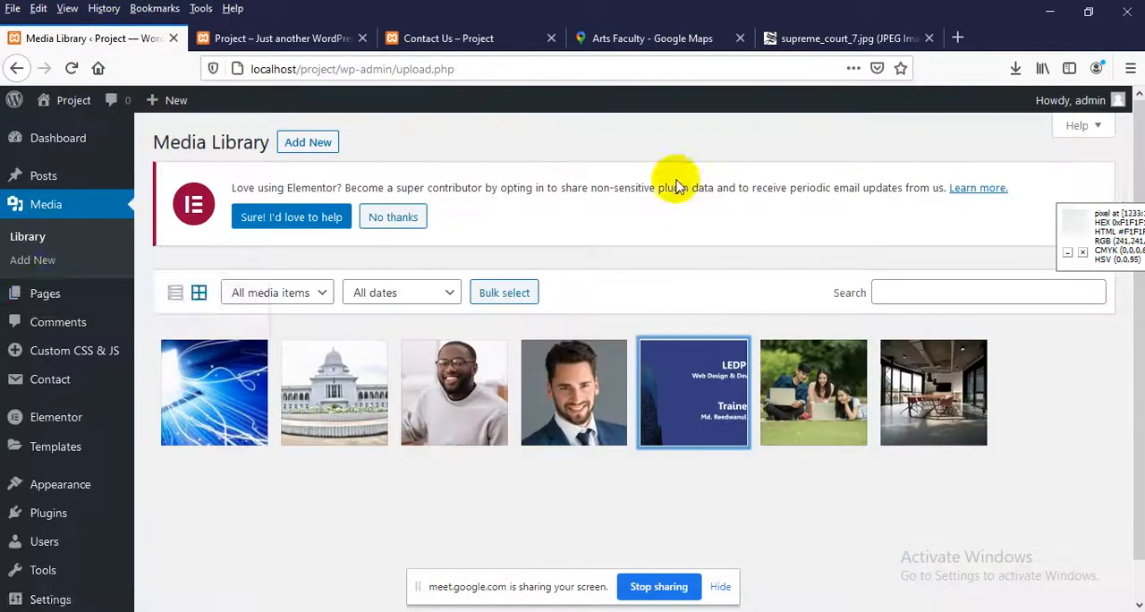
pyautogui.click(43, 295)
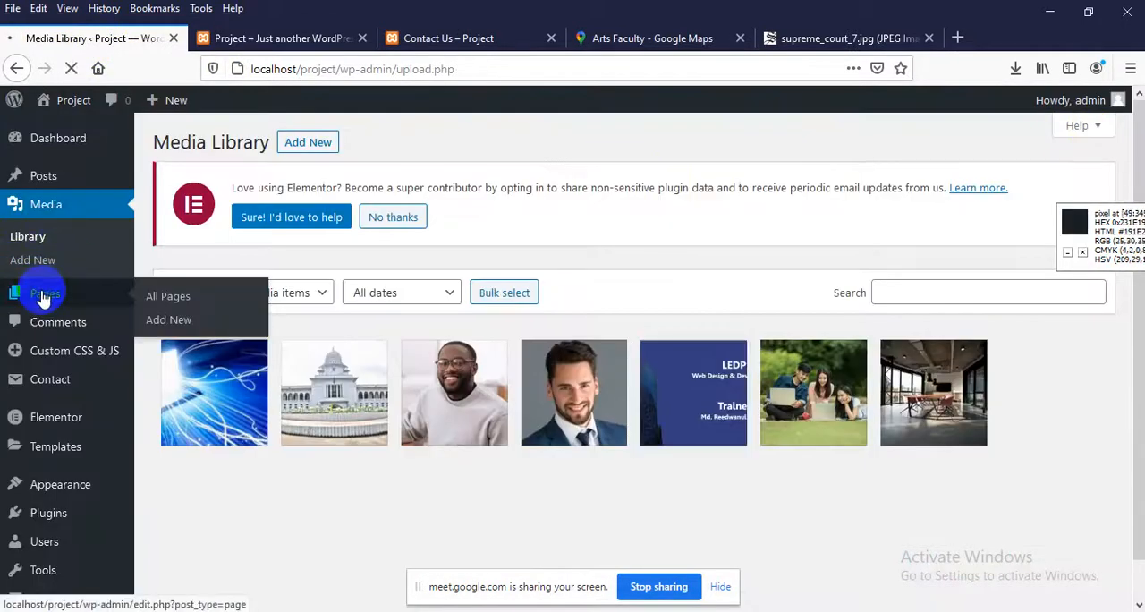
pyautogui.scroll(-5, 283, 442)
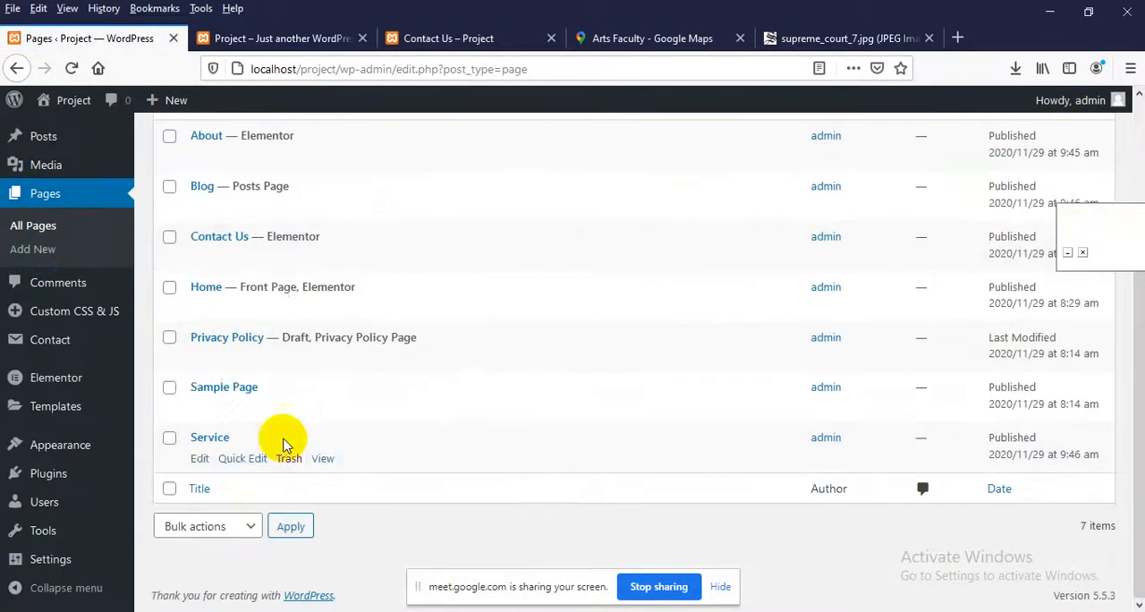
pyautogui.moveTo(245, 278)
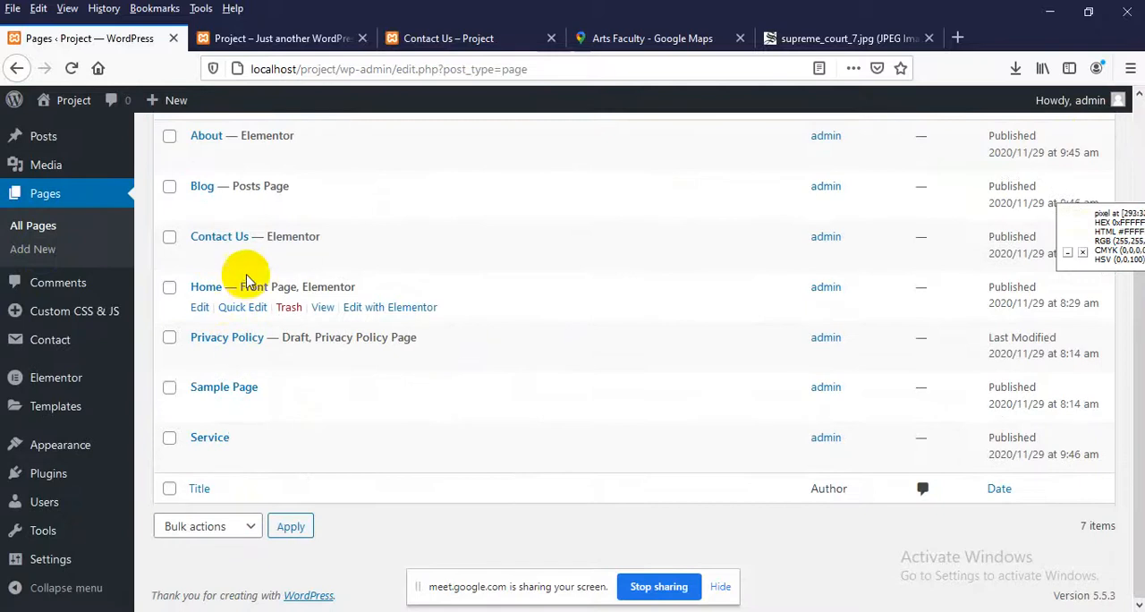
pyautogui.rightClick(200, 307)
pyautogui.click(268, 313)
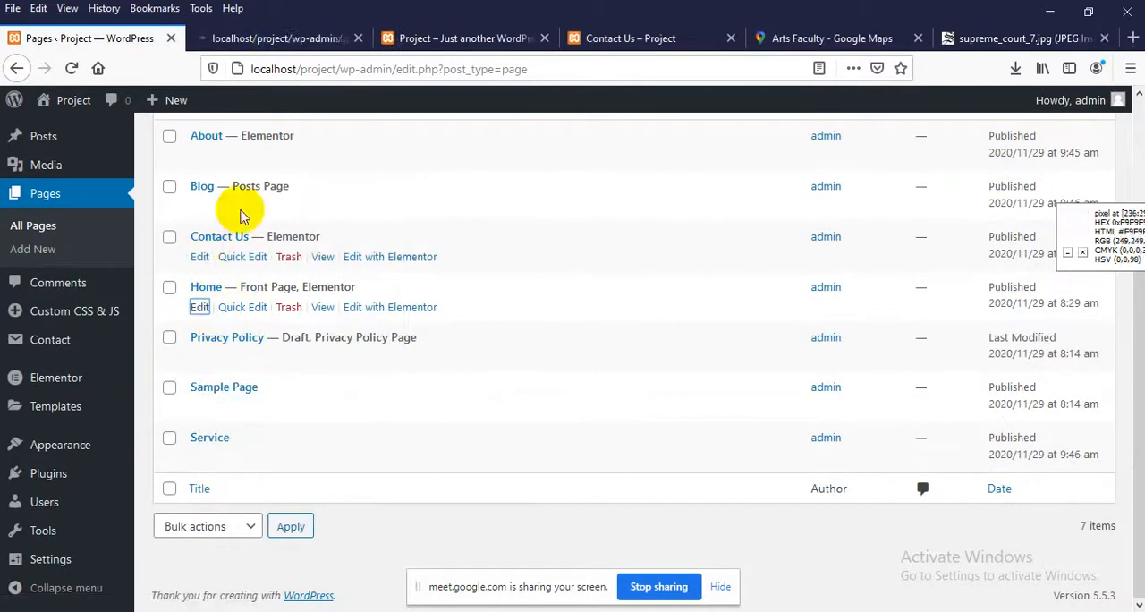
pyautogui.click(276, 40)
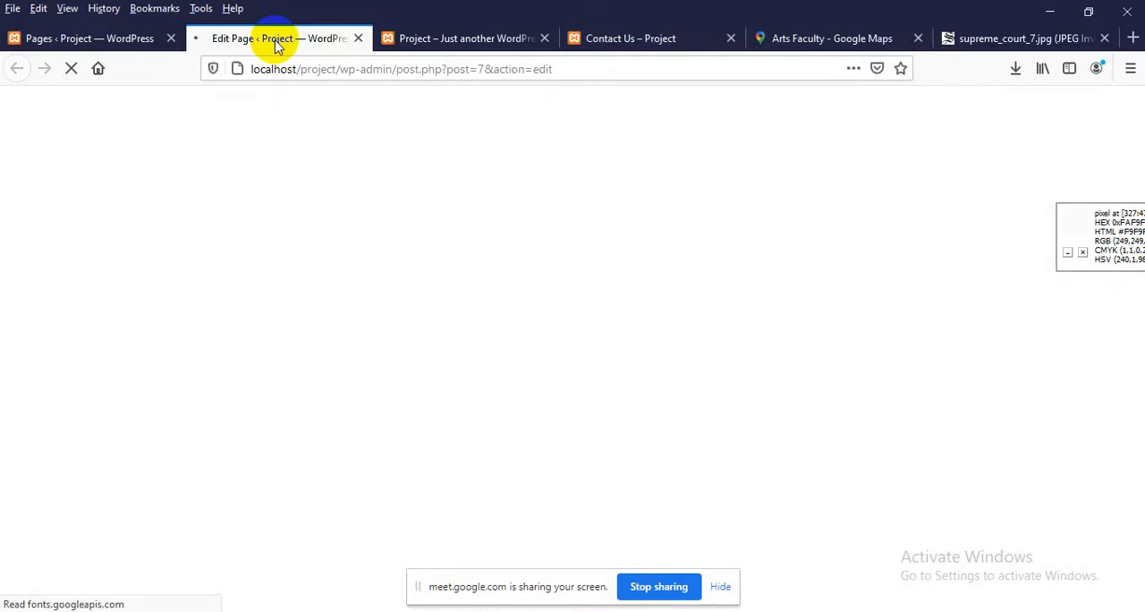
# Set the Home page's template to Default template and update the page
pyautogui.scroll(-3, 1022, 448)
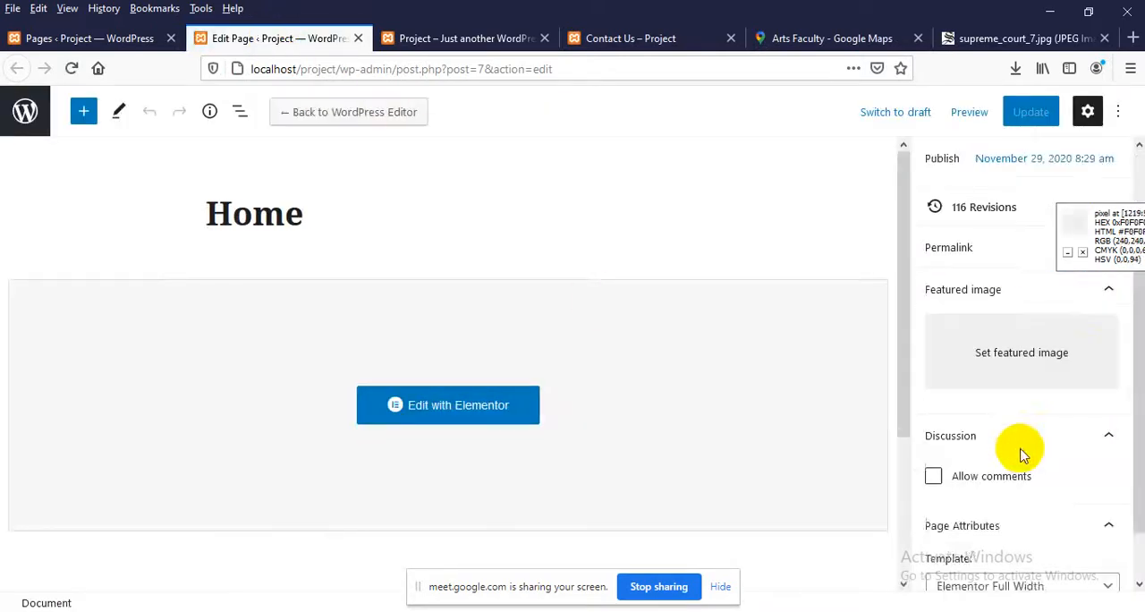
pyautogui.scroll(-1, 1022, 447)
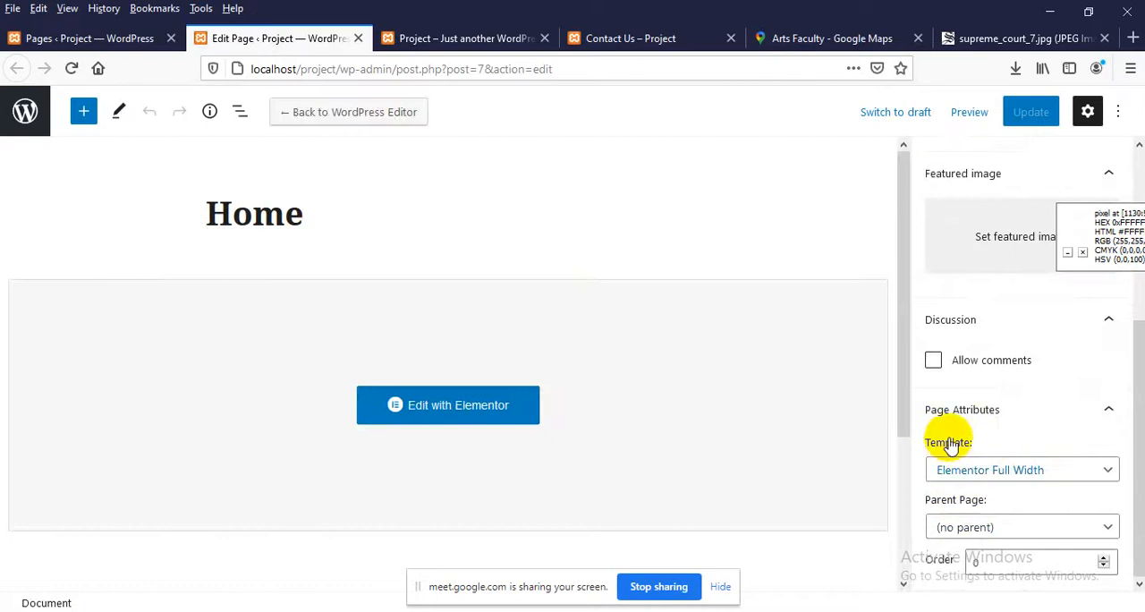
pyautogui.click(968, 474)
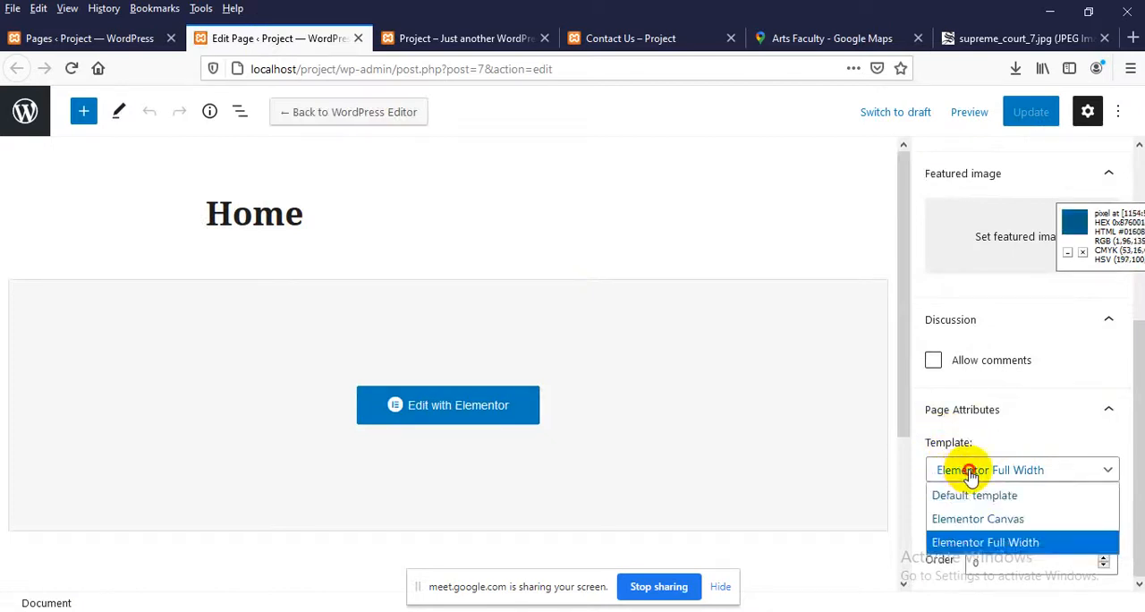
pyautogui.click(953, 495)
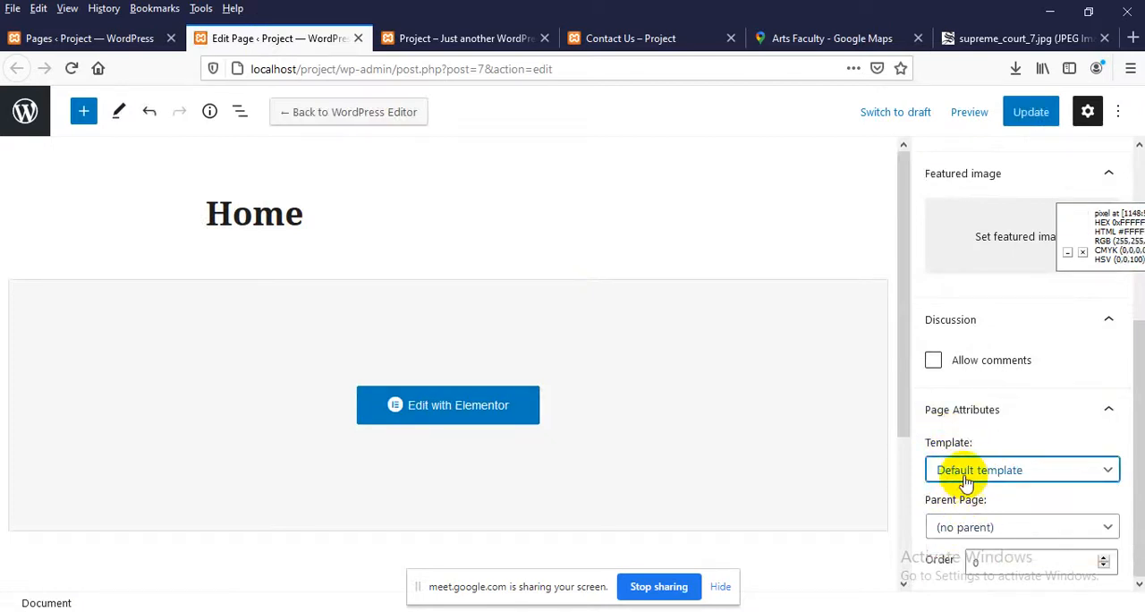
pyautogui.click(1029, 117)
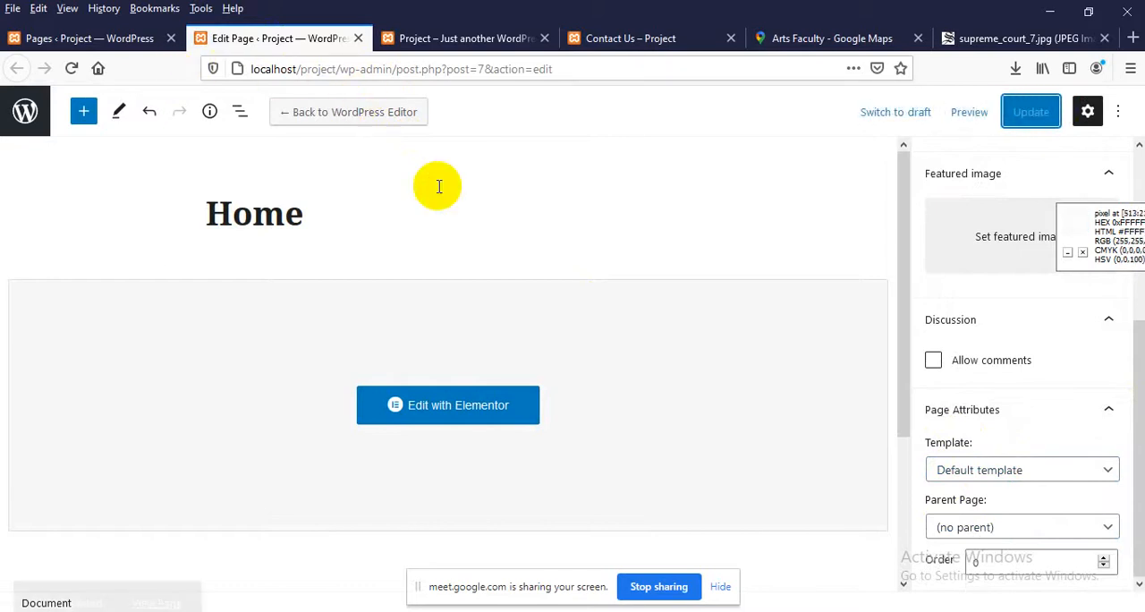
# Reload the live Home page and review its layout under the default template
pyautogui.click(601, 37)
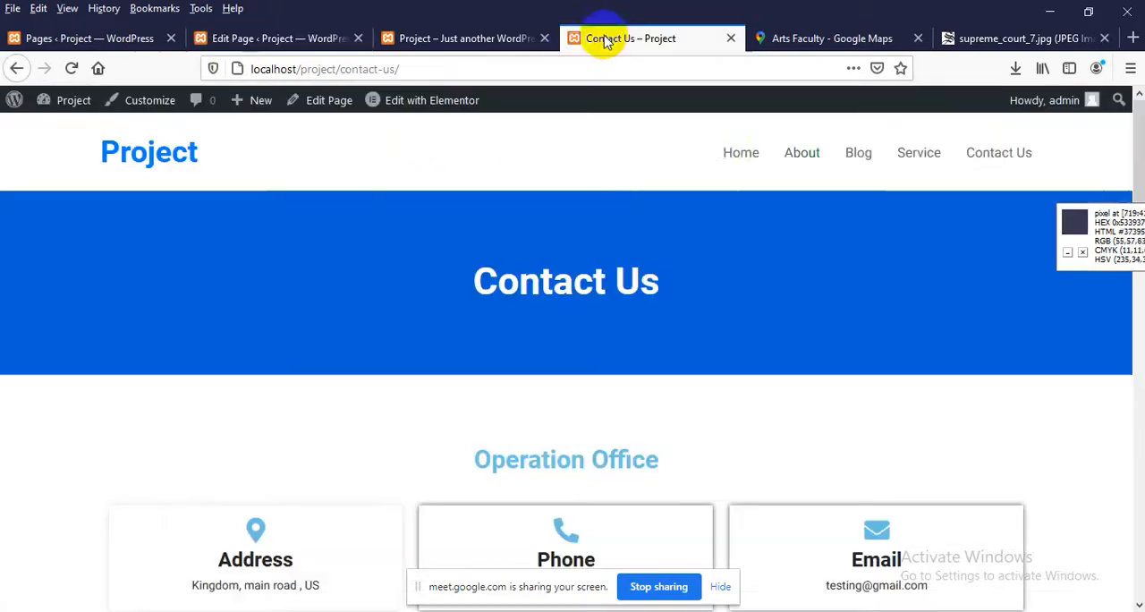
pyautogui.click(435, 38)
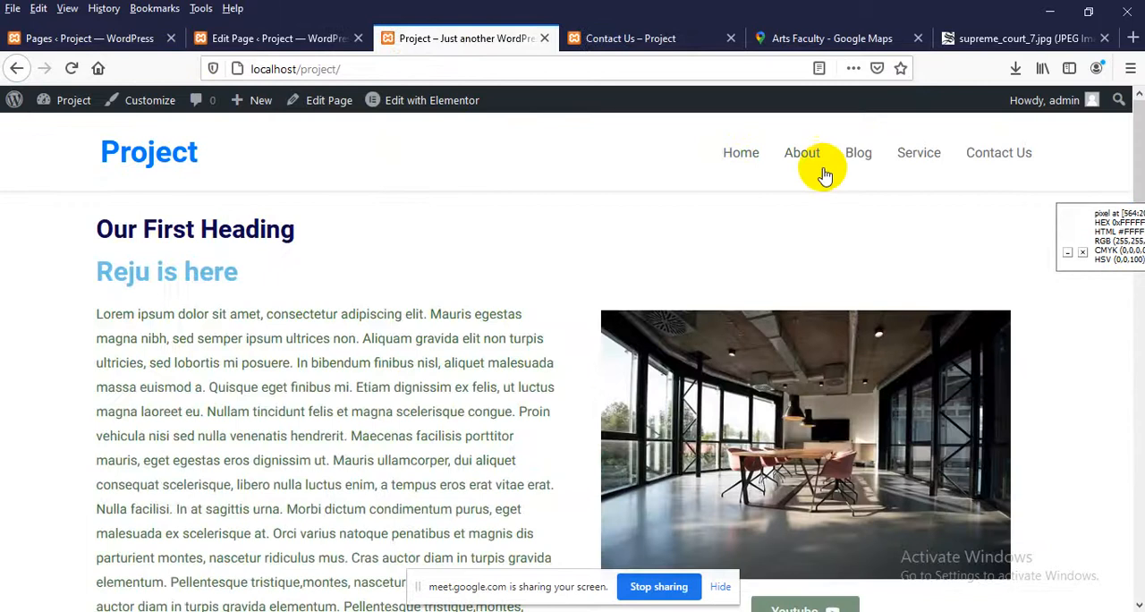
pyautogui.click(741, 153)
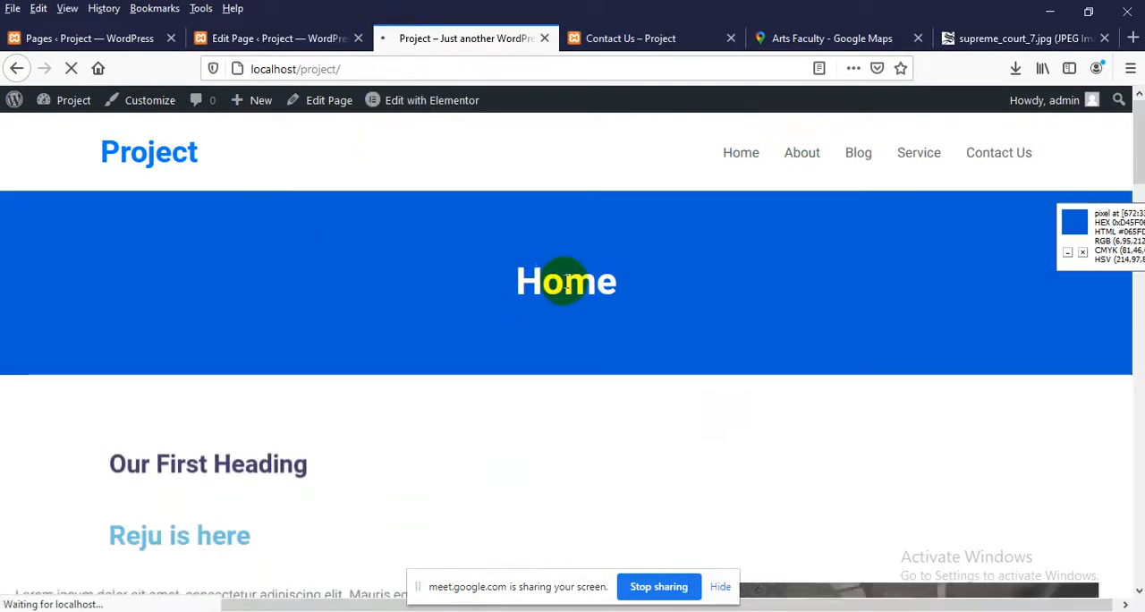
pyautogui.scroll(-1, 563, 277)
pyautogui.scroll(1, 253, 256)
# Set the Home page's template to Elementor Full Width and update the page
pyautogui.click(228, 38)
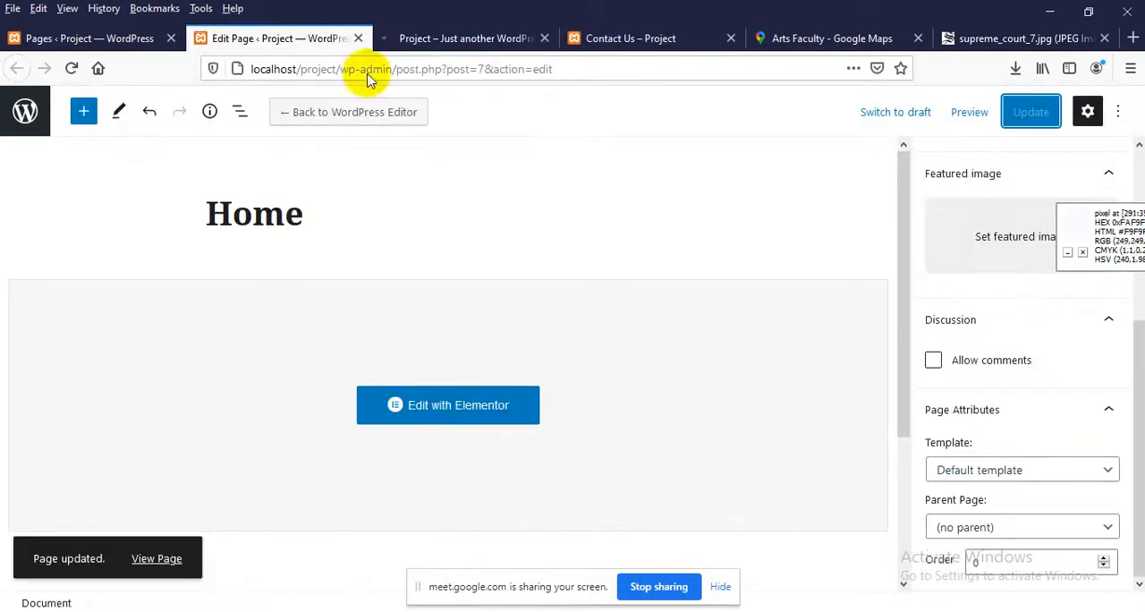
pyautogui.click(997, 471)
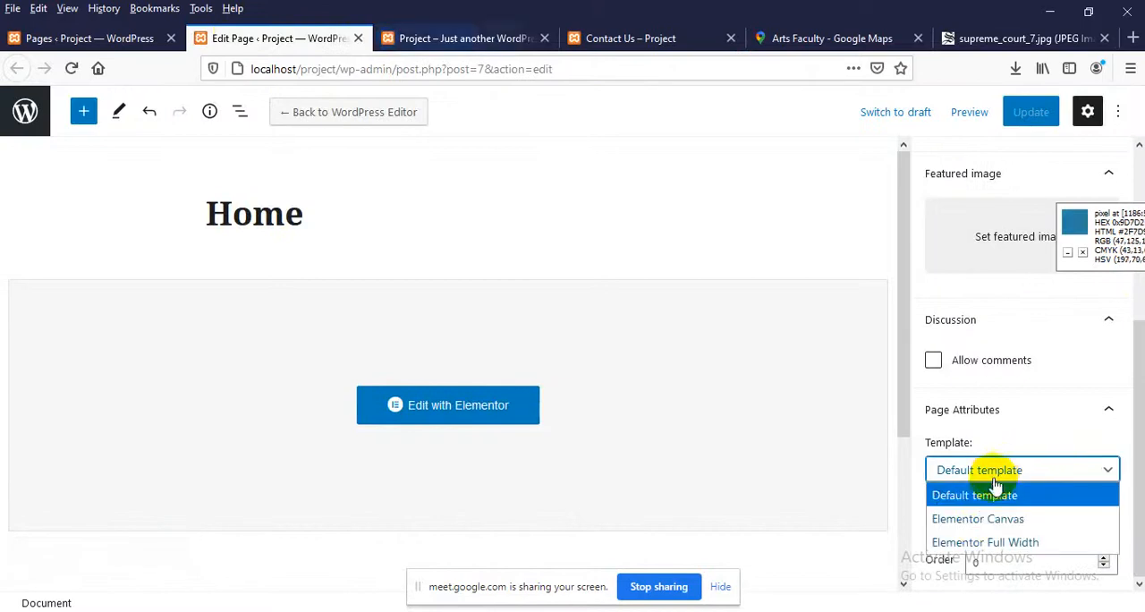
pyautogui.click(981, 543)
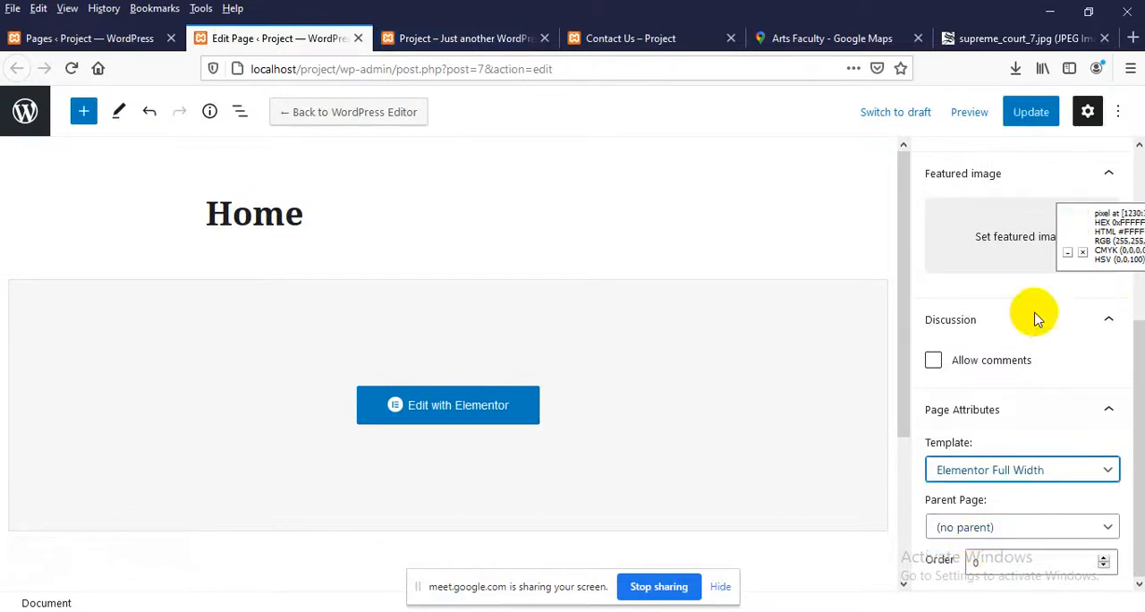
pyautogui.click(1029, 112)
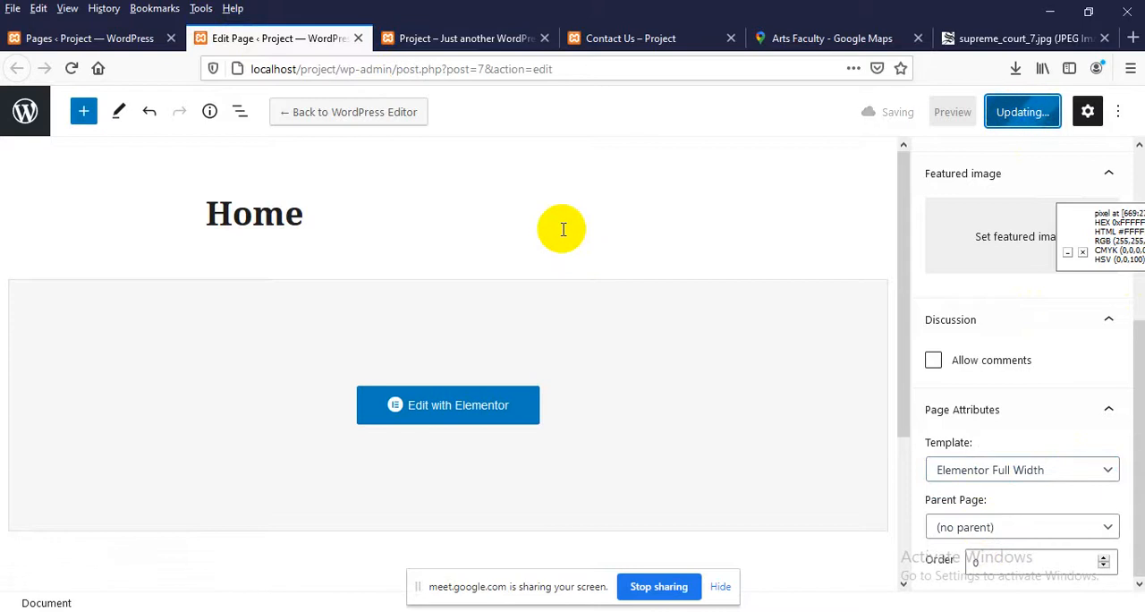
# Reload the live Home page and check its full-width layout and header navigation links
pyautogui.click(616, 39)
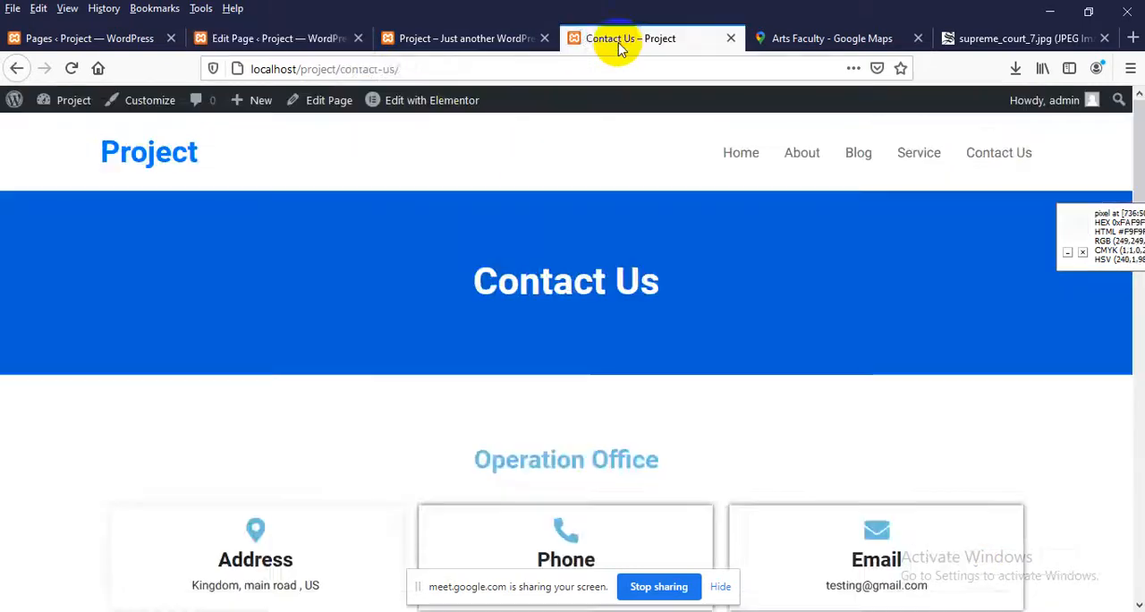
pyautogui.click(496, 40)
pyautogui.rightClick(388, 188)
pyautogui.click(506, 197)
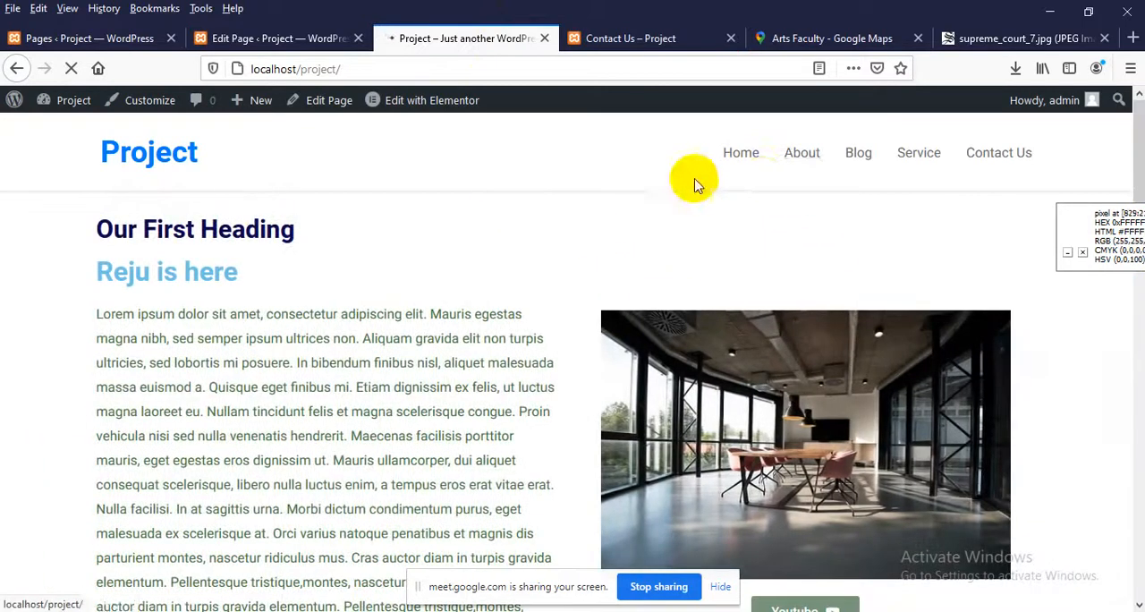
pyautogui.moveTo(675, 159); pyautogui.dragTo(1038, 158)
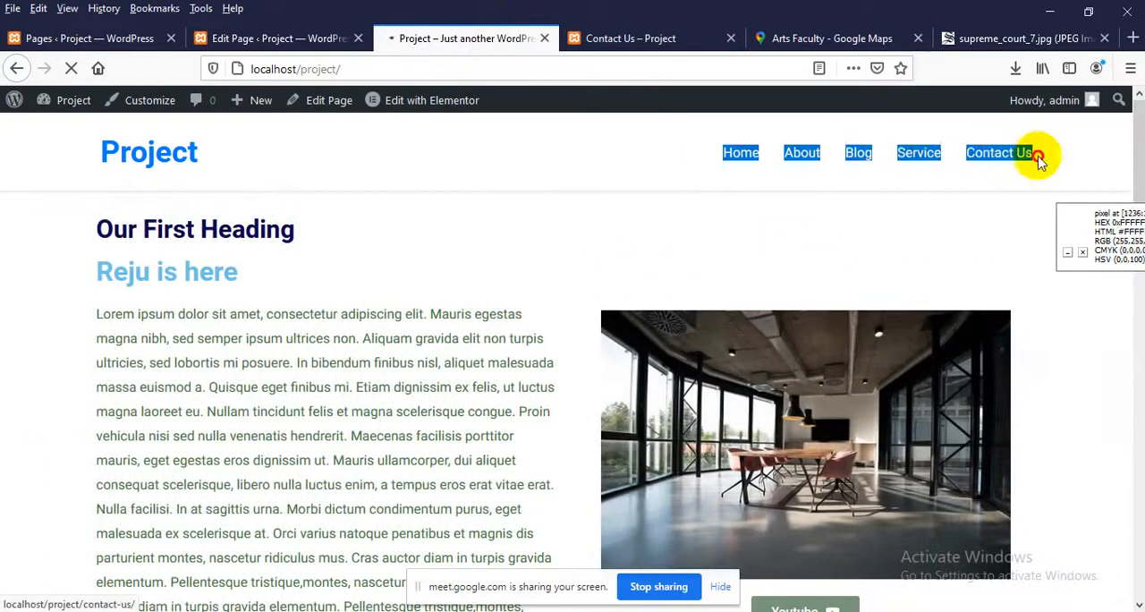
pyautogui.click(527, 150)
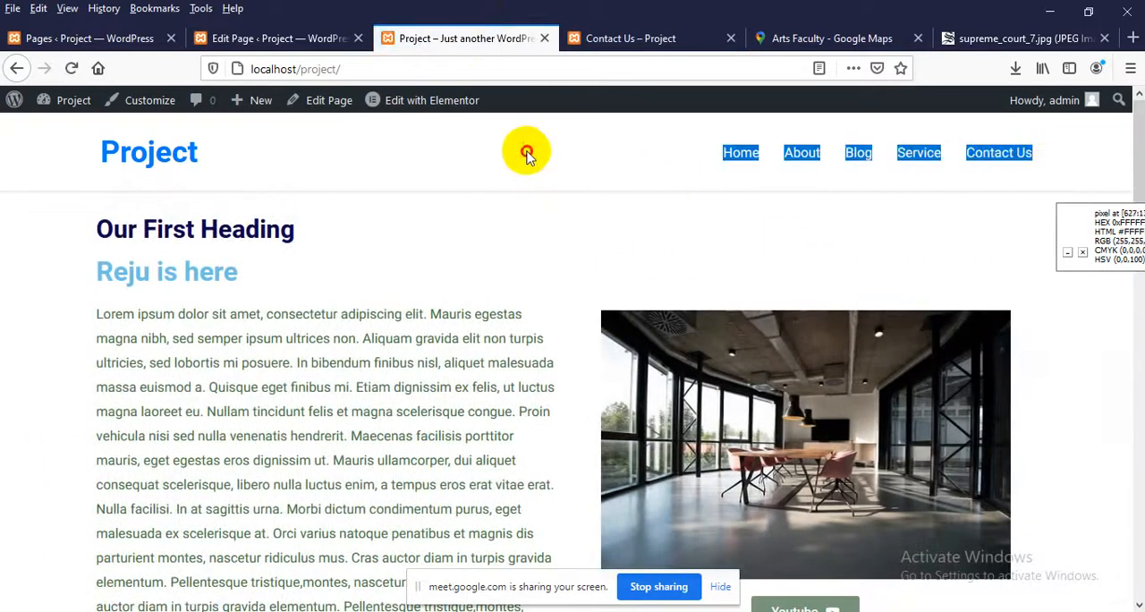
# Open the site's menu management page and review the menu items and menu settings
pyautogui.click(53, 38)
pyautogui.moveTo(55, 456)
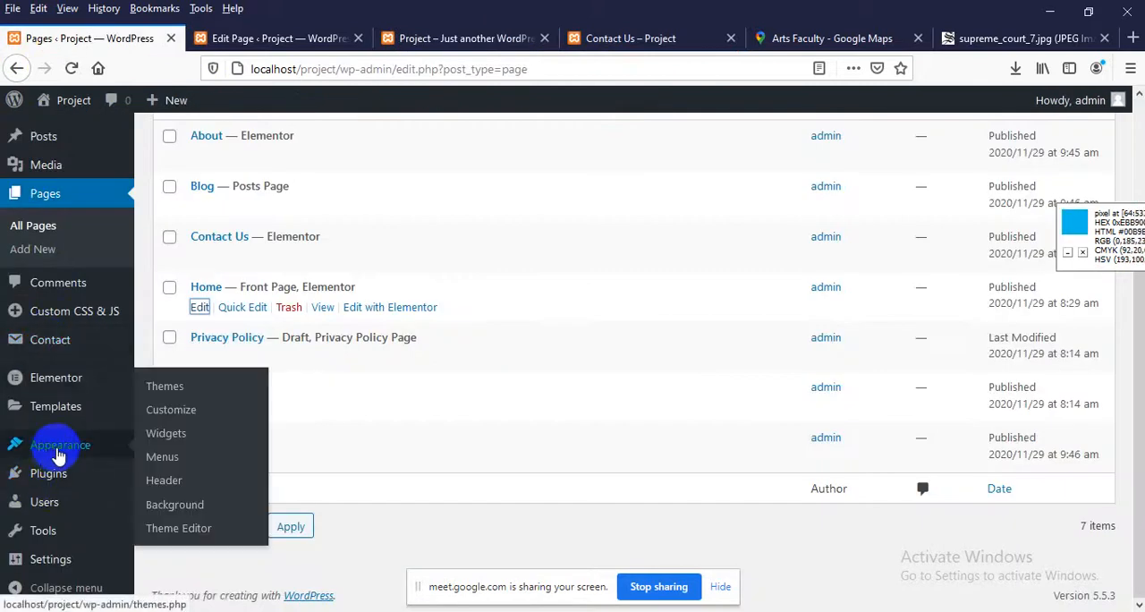
pyautogui.click(177, 466)
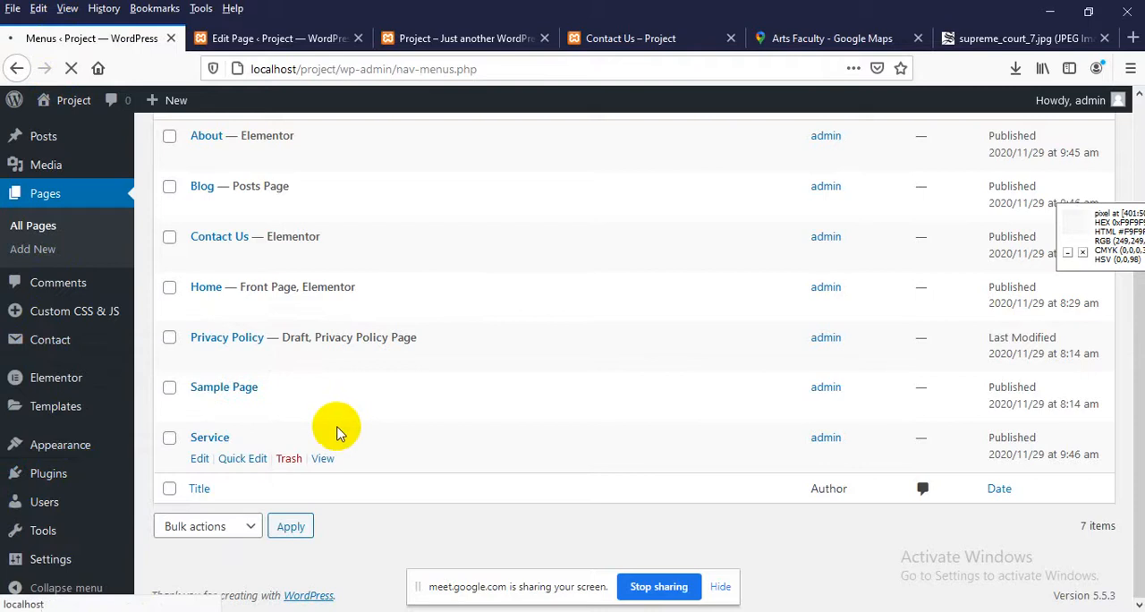
pyautogui.scroll(-4, 336, 433)
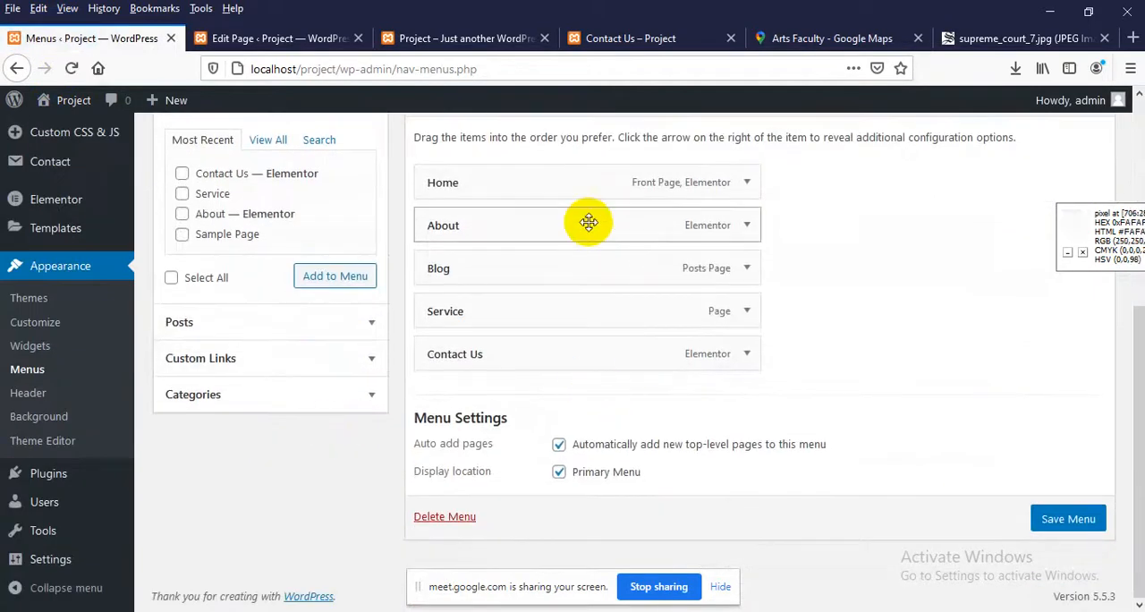
# Open the live Blog page and examine its posts and the sidebar's search, recent posts, comments, archives and categories sections
pyautogui.click(632, 38)
pyautogui.click(866, 153)
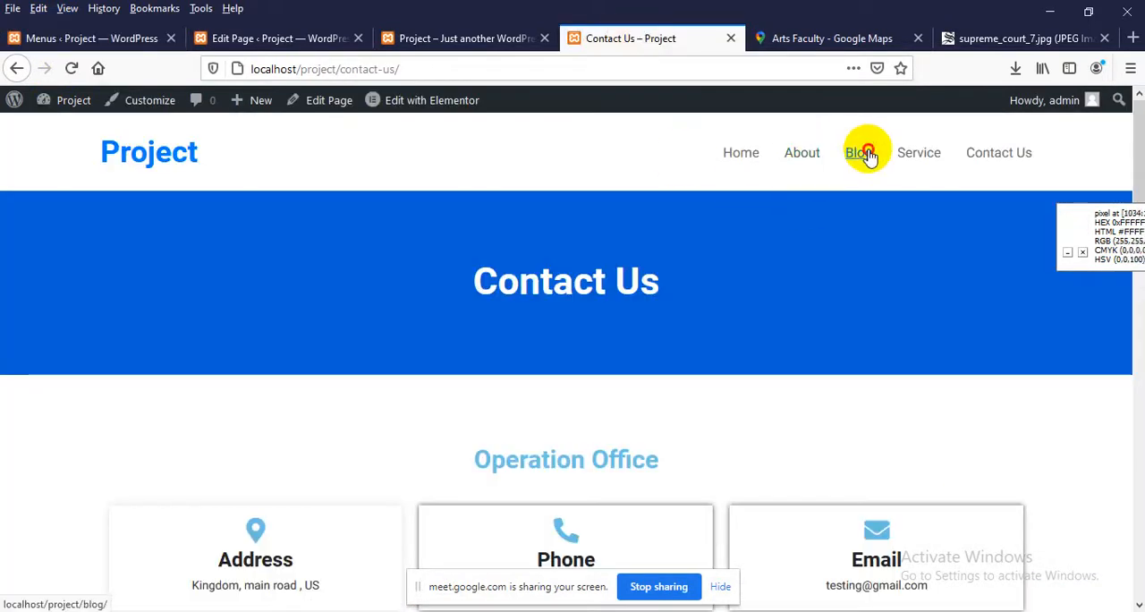
pyautogui.scroll(-3, 743, 217)
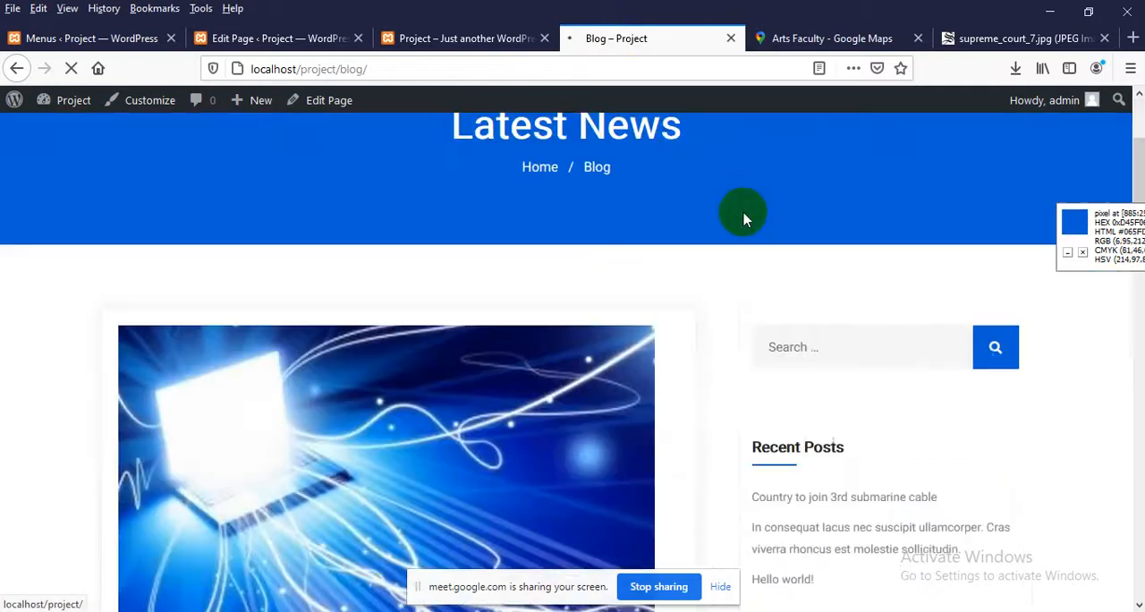
pyautogui.scroll(-2, 809, 255)
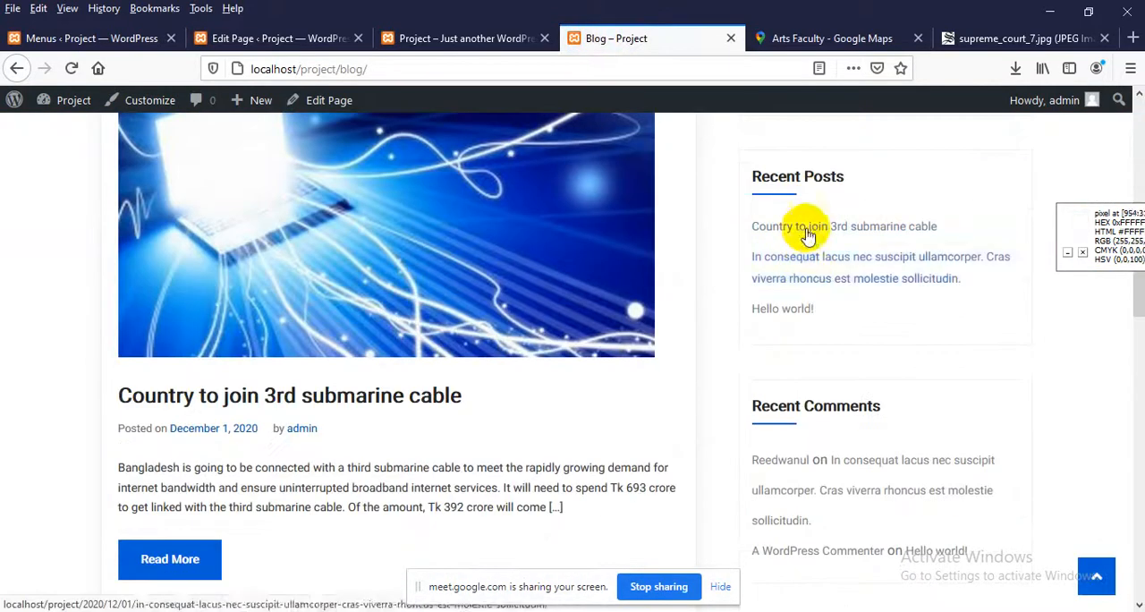
pyautogui.scroll(-10, 814, 340)
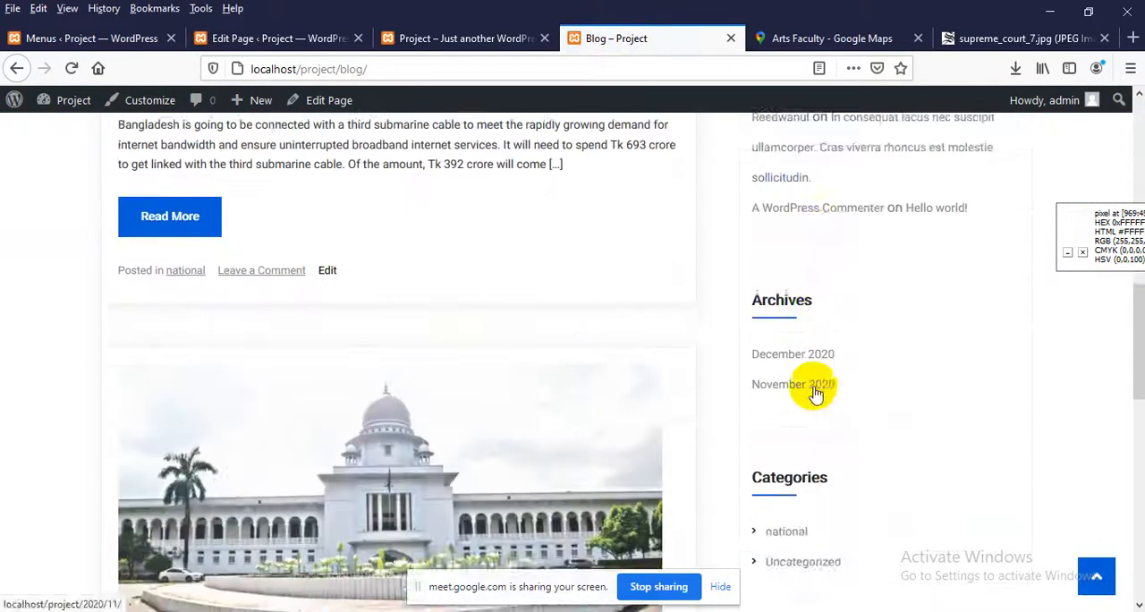
pyautogui.scroll(10, 805, 367)
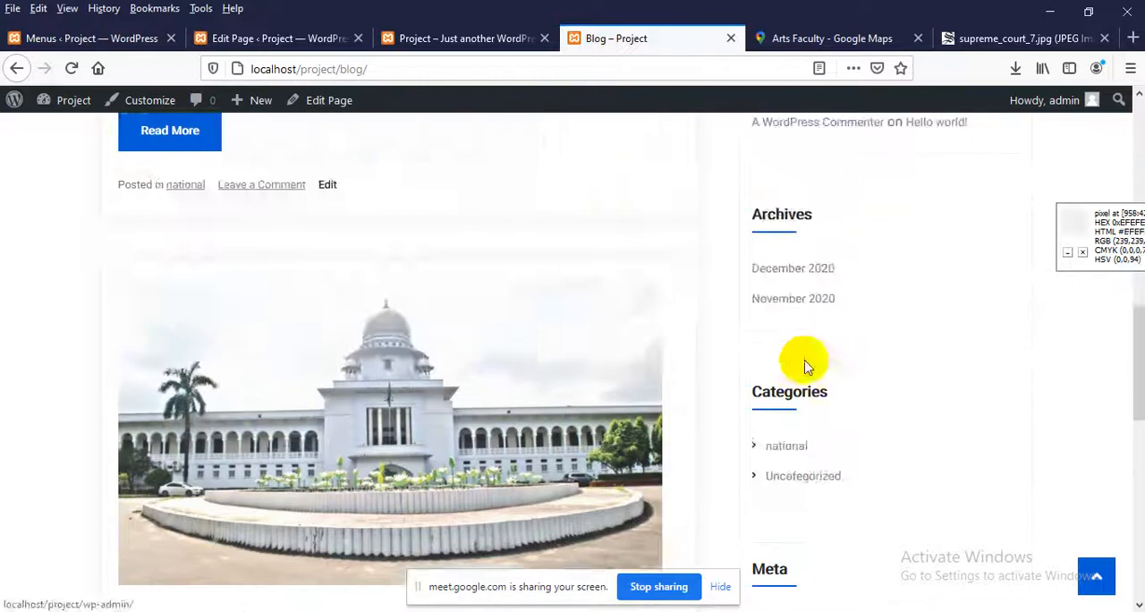
pyautogui.scroll(-3, 804, 322)
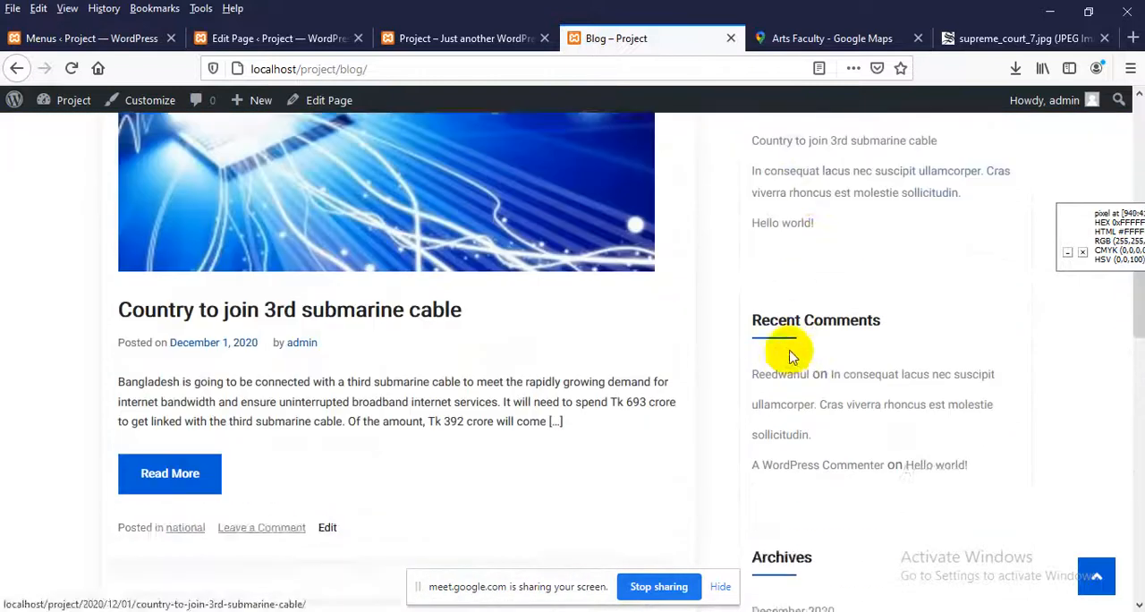
pyautogui.scroll(3, 796, 349)
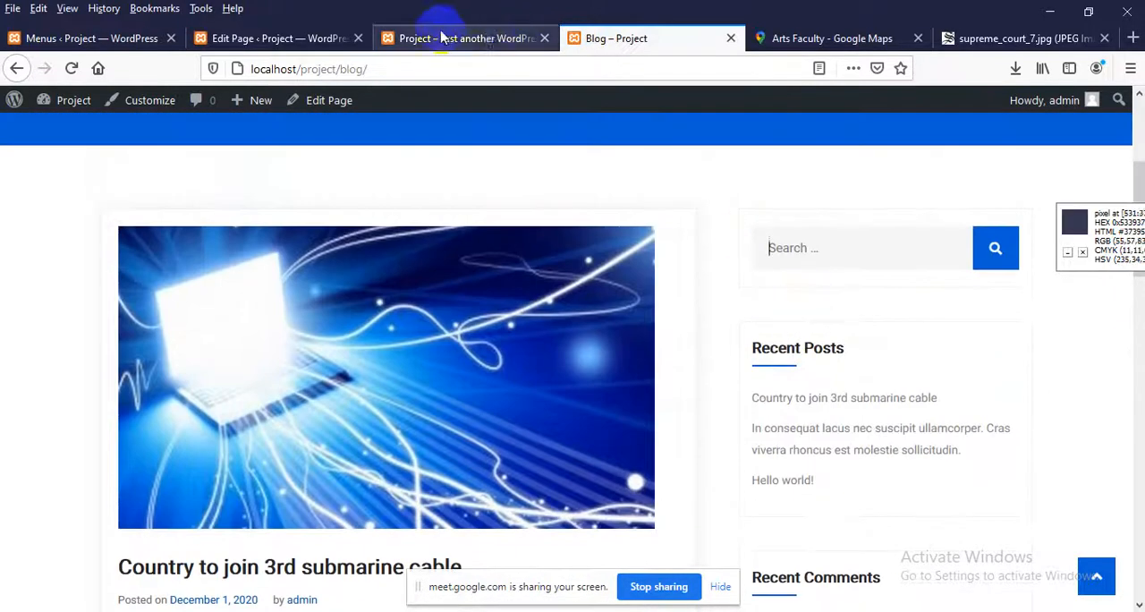
# Open the WordPress widget settings and compare the available widgets with those placed in the Sidebar area
pyautogui.click(443, 38)
pyautogui.click(264, 38)
pyautogui.click(36, 38)
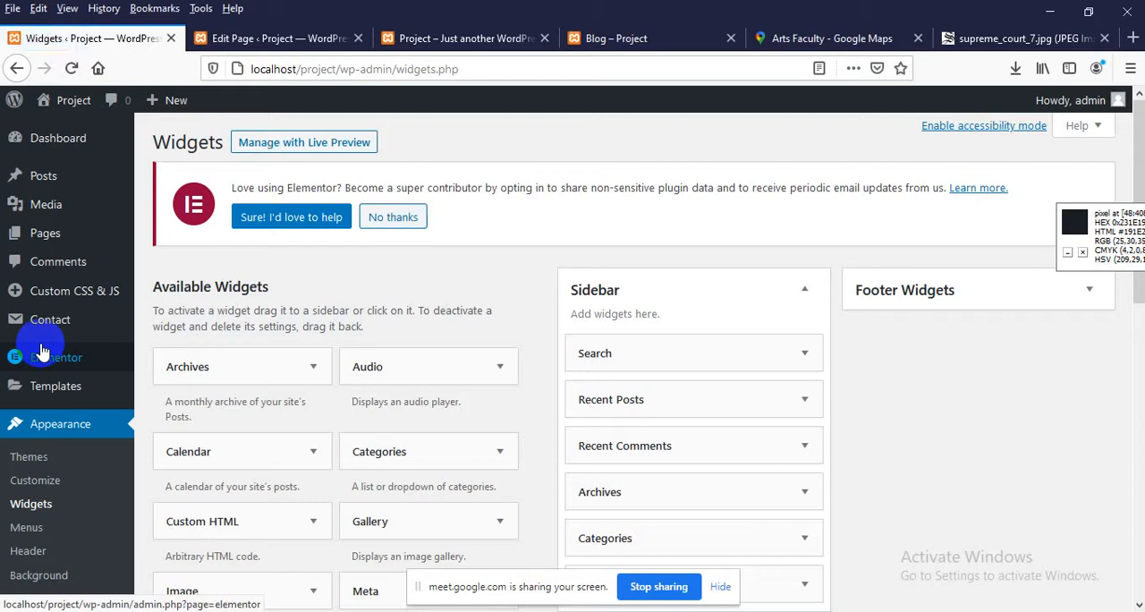
pyautogui.scroll(-3, 557, 378)
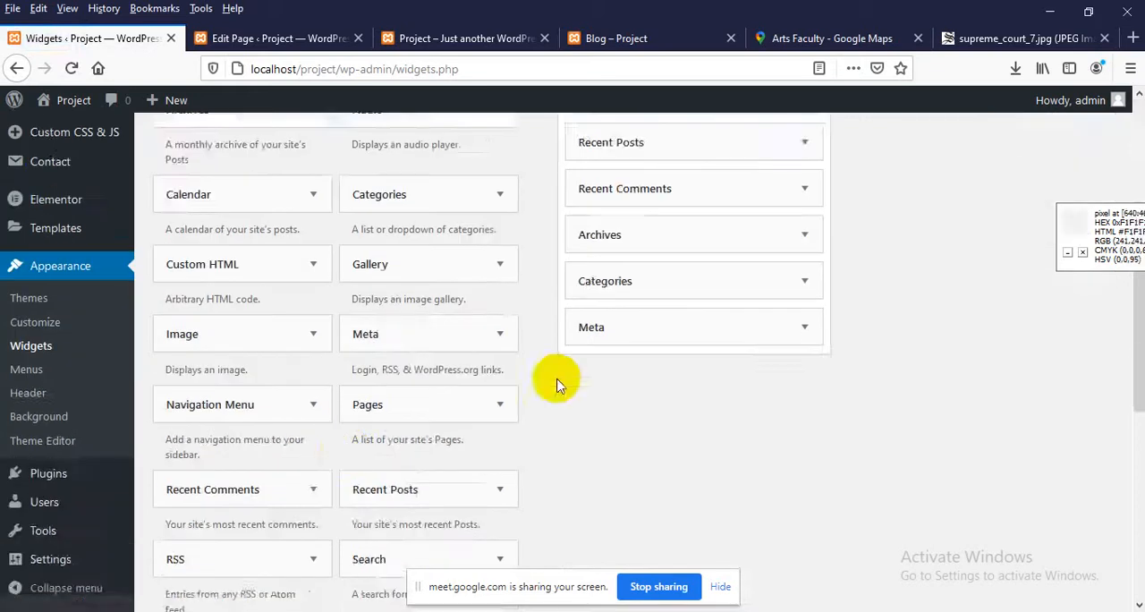
pyautogui.scroll(3, 723, 340)
pyautogui.scroll(-2, 617, 322)
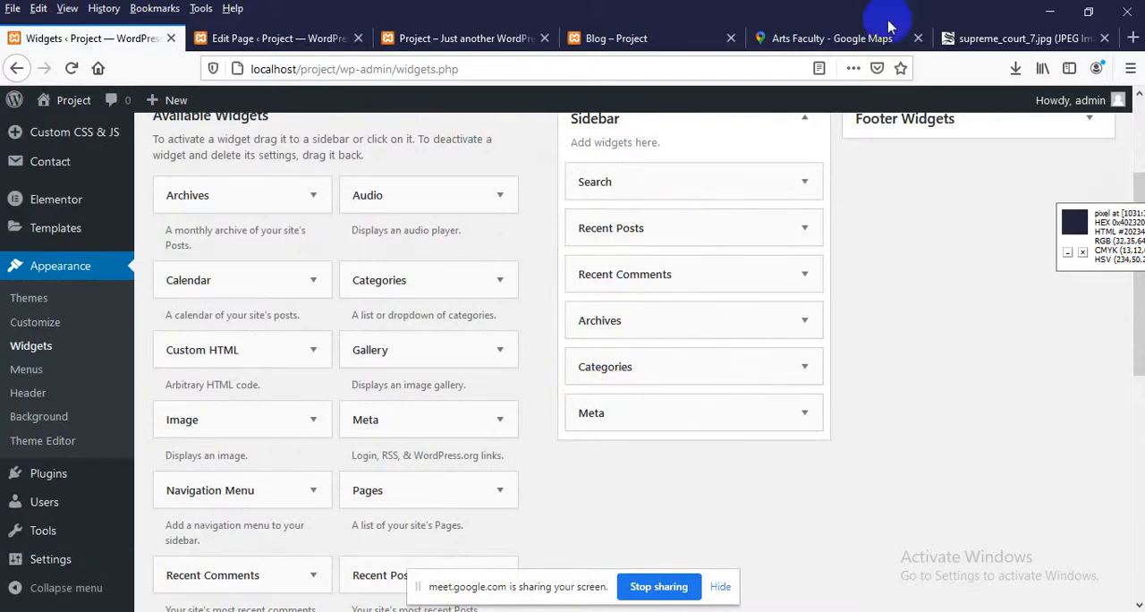
# Check the search box on the live Blog page and delete the Search widget from the Sidebar widget area
pyautogui.click(619, 38)
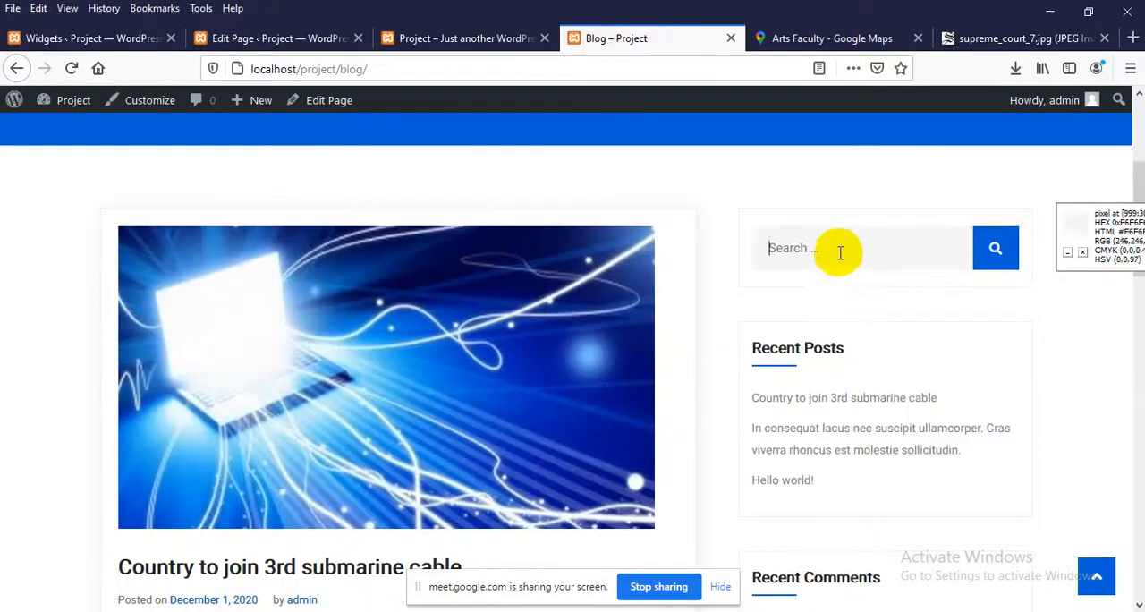
pyautogui.click(713, 213)
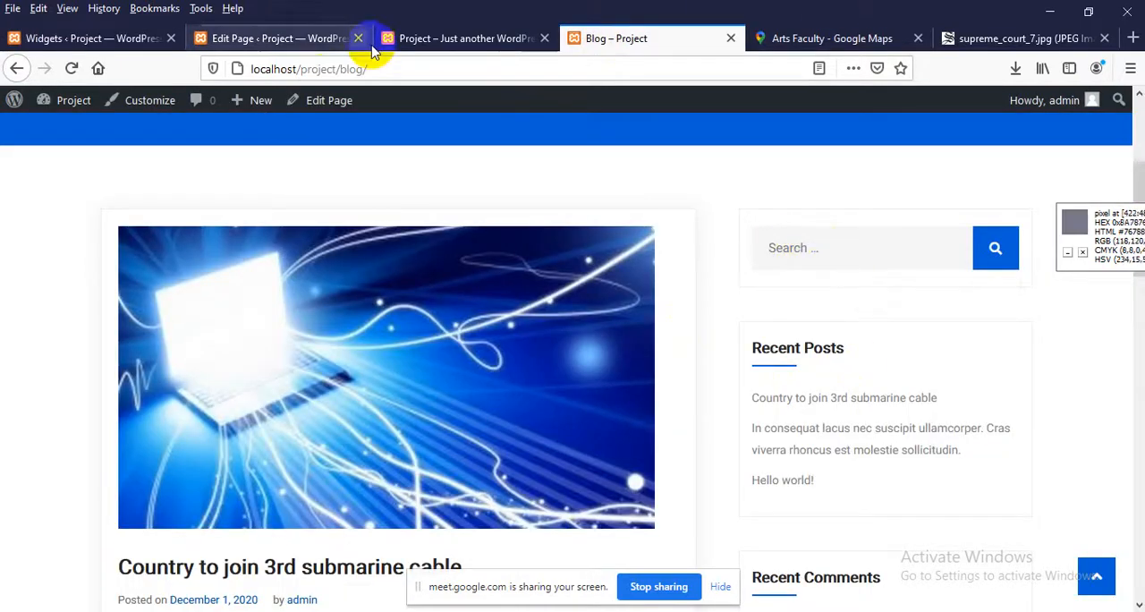
pyautogui.click(100, 39)
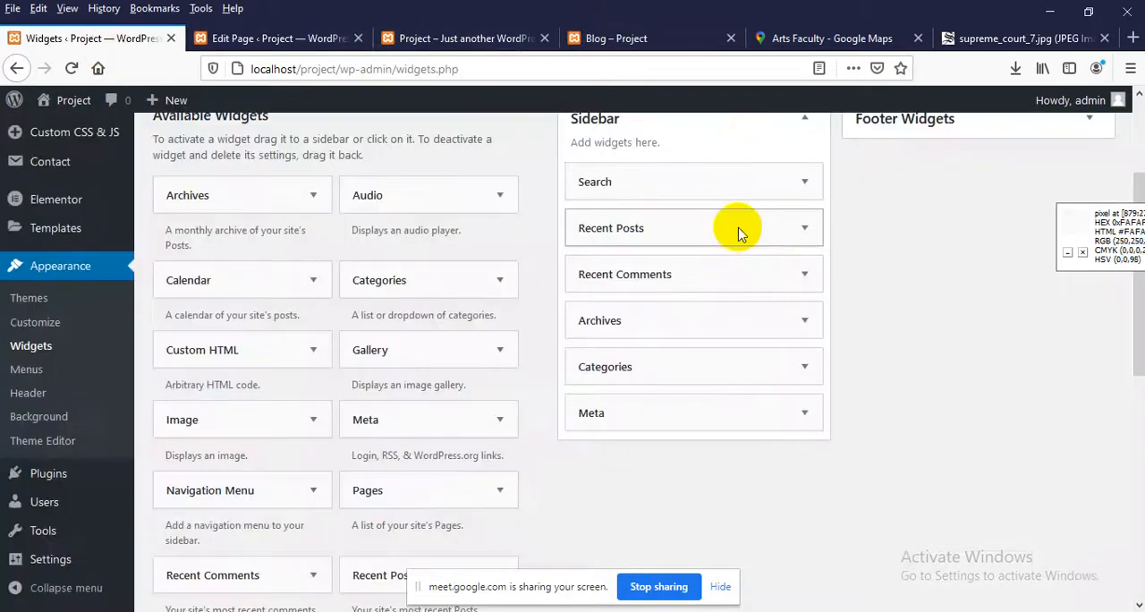
pyautogui.scroll(3, 760, 313)
pyautogui.click(805, 358)
pyautogui.scroll(-2, 728, 345)
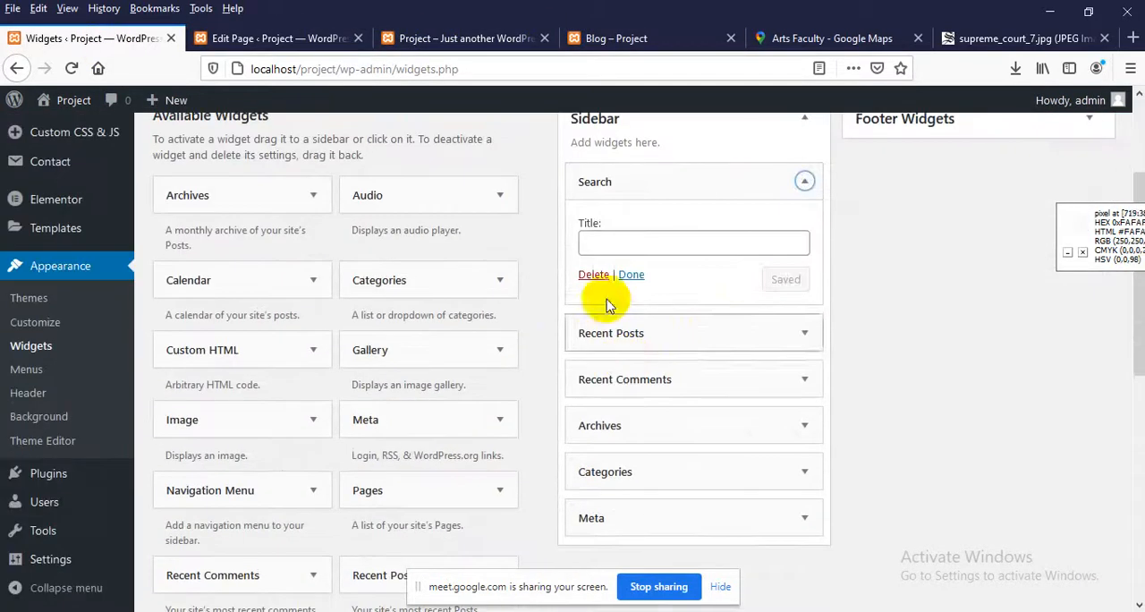
pyautogui.click(590, 279)
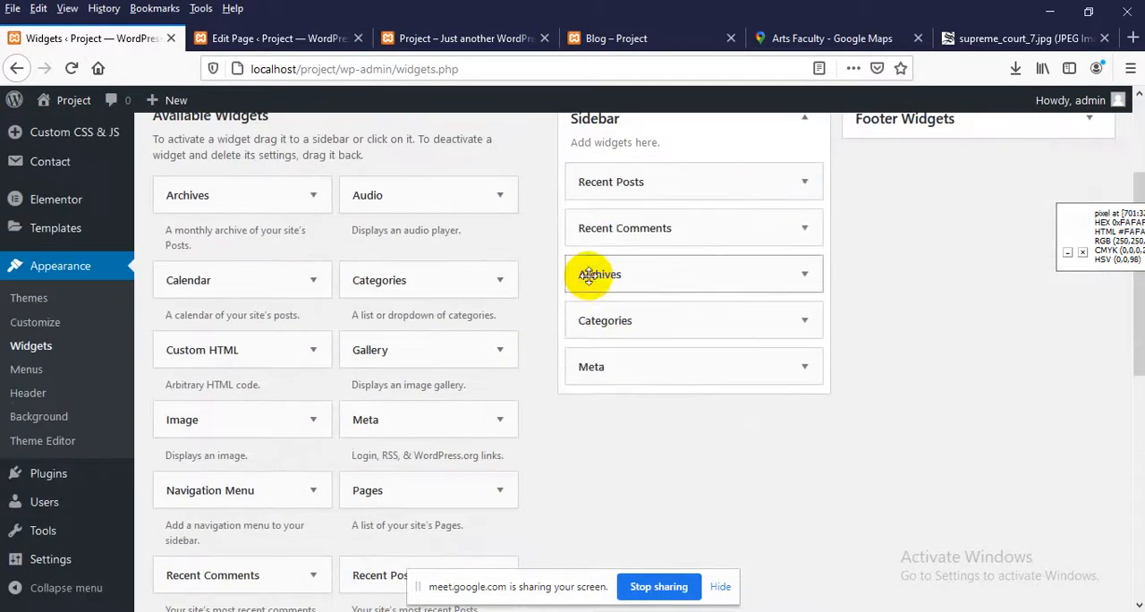
# Look through the available widgets, including Search, and review the Sidebar and Footer Widgets areas
pyautogui.scroll(2, 716, 241)
pyautogui.scroll(-2, 658, 308)
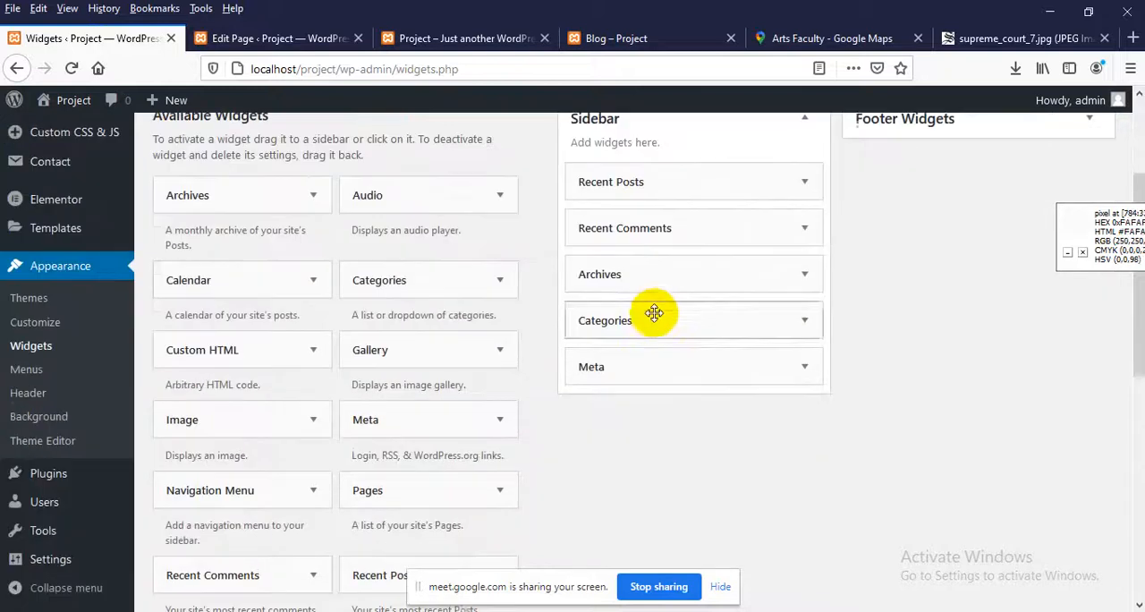
pyautogui.scroll(-4, 221, 284)
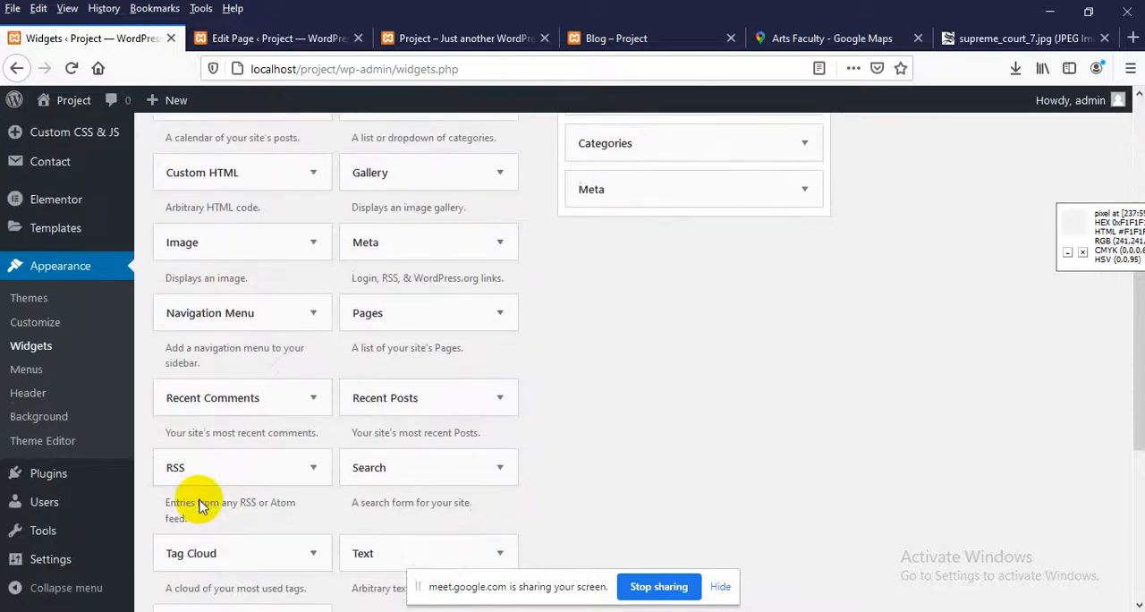
pyautogui.scroll(1, 274, 440)
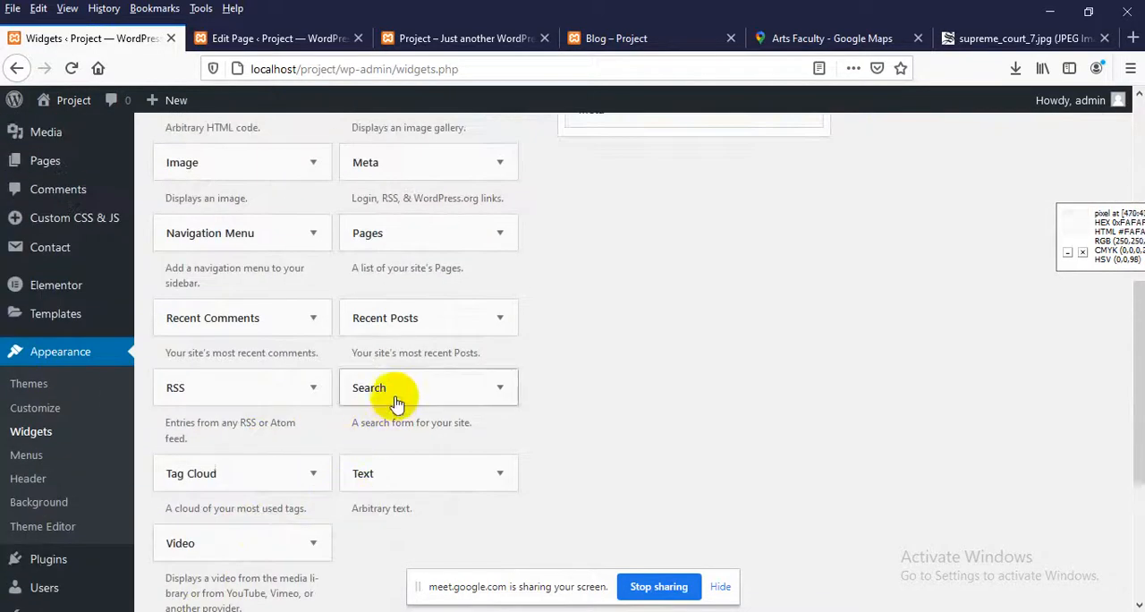
pyautogui.moveTo(396, 402); pyautogui.dragTo(452, 536)
pyautogui.scroll(3, 725, 435)
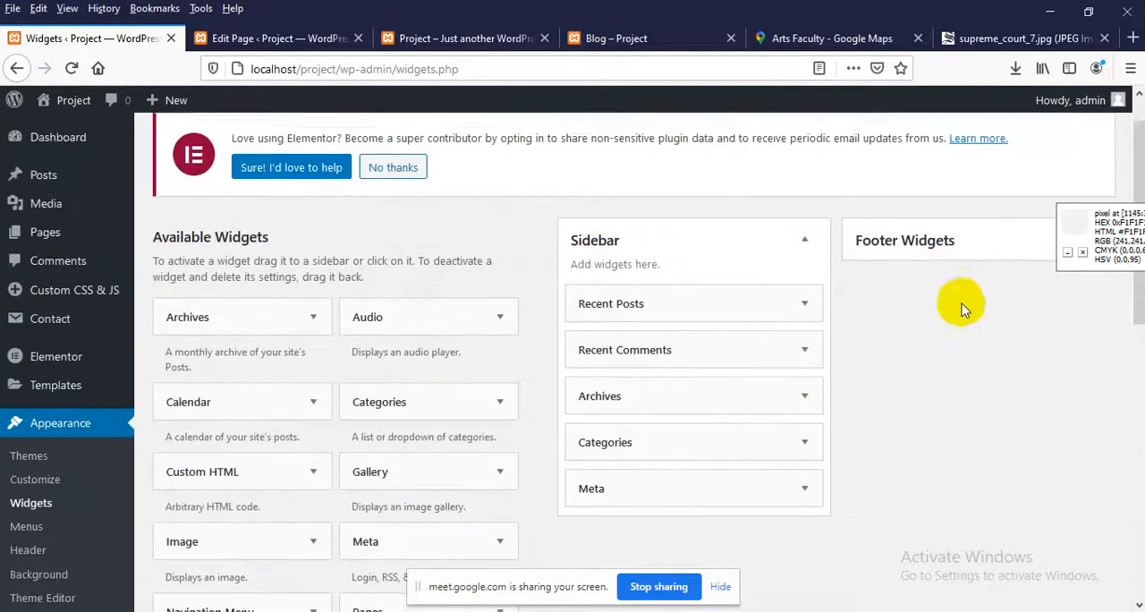
pyautogui.scroll(-2, 895, 304)
# Reload the live Blog page and check its sidebar sections and page header
pyautogui.click(608, 38)
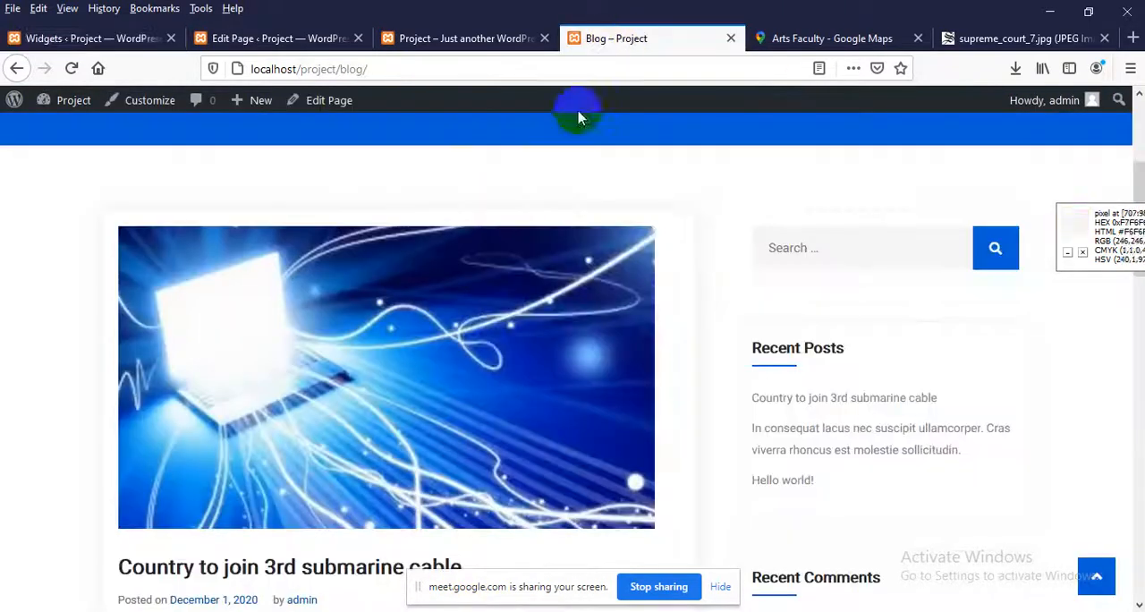
pyautogui.rightClick(476, 165)
pyautogui.click(592, 183)
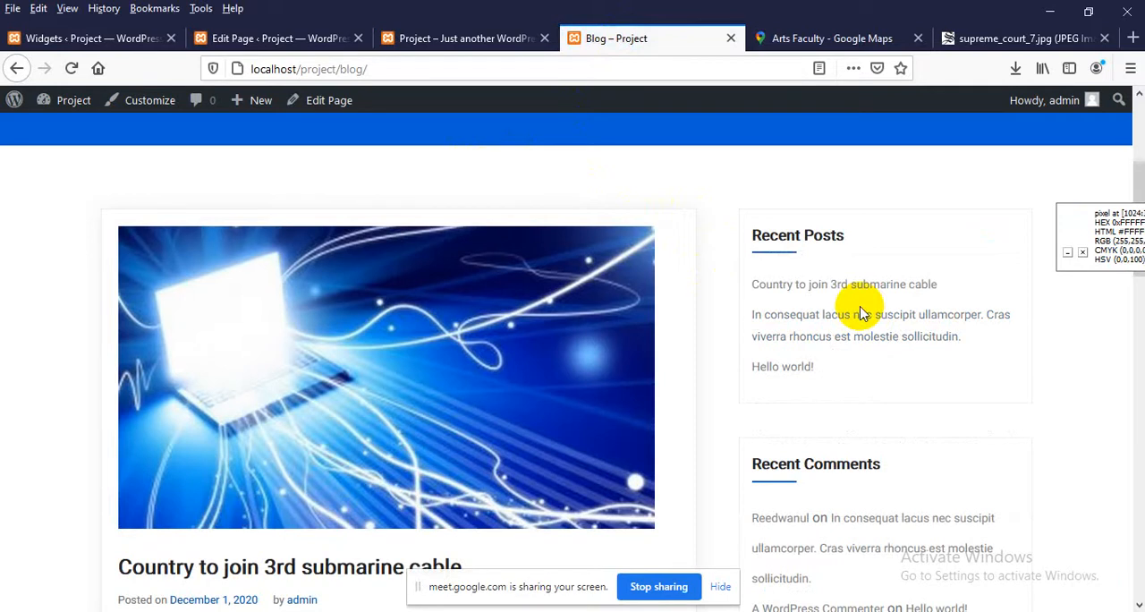
pyautogui.scroll(3, 836, 306)
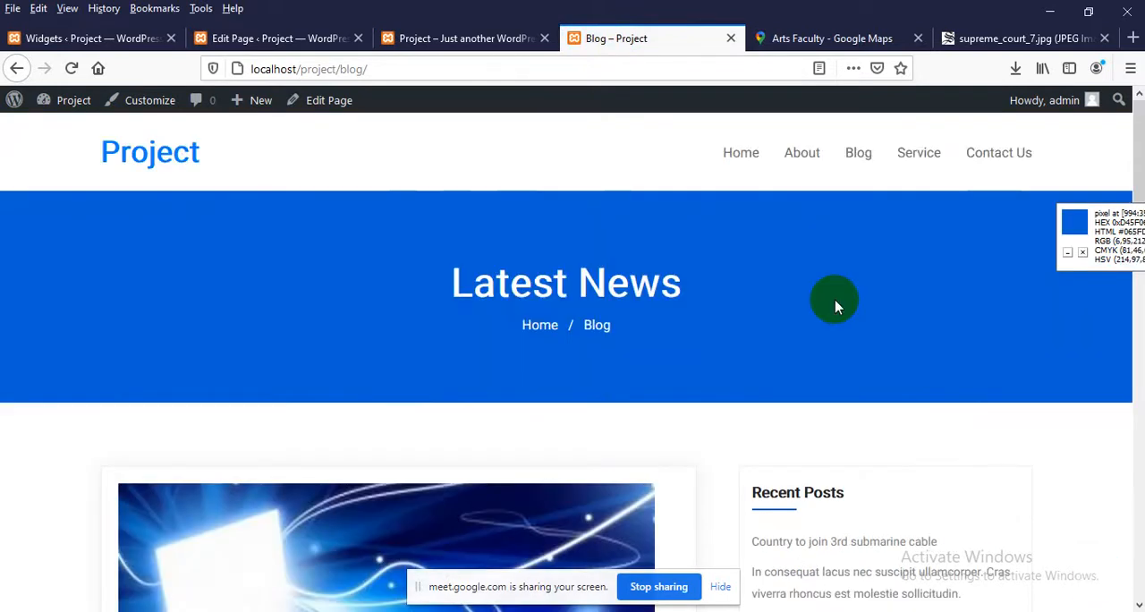